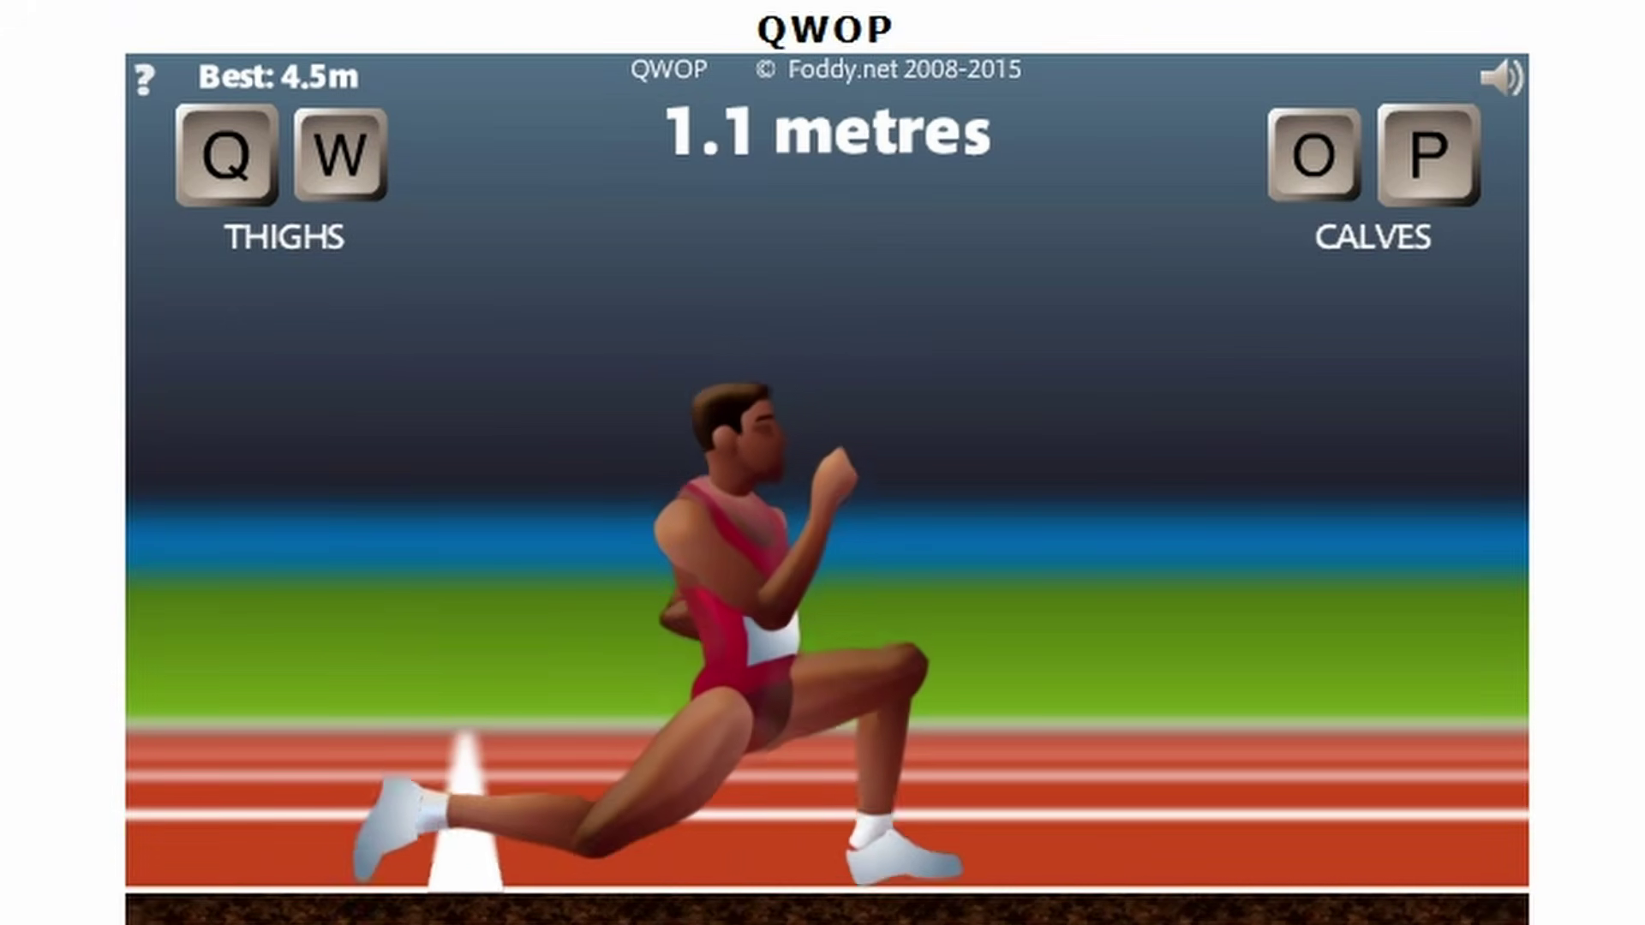
Run the QWOP athlete forward along the track by alternating the thigh and calf movements
key(q)
key(p)
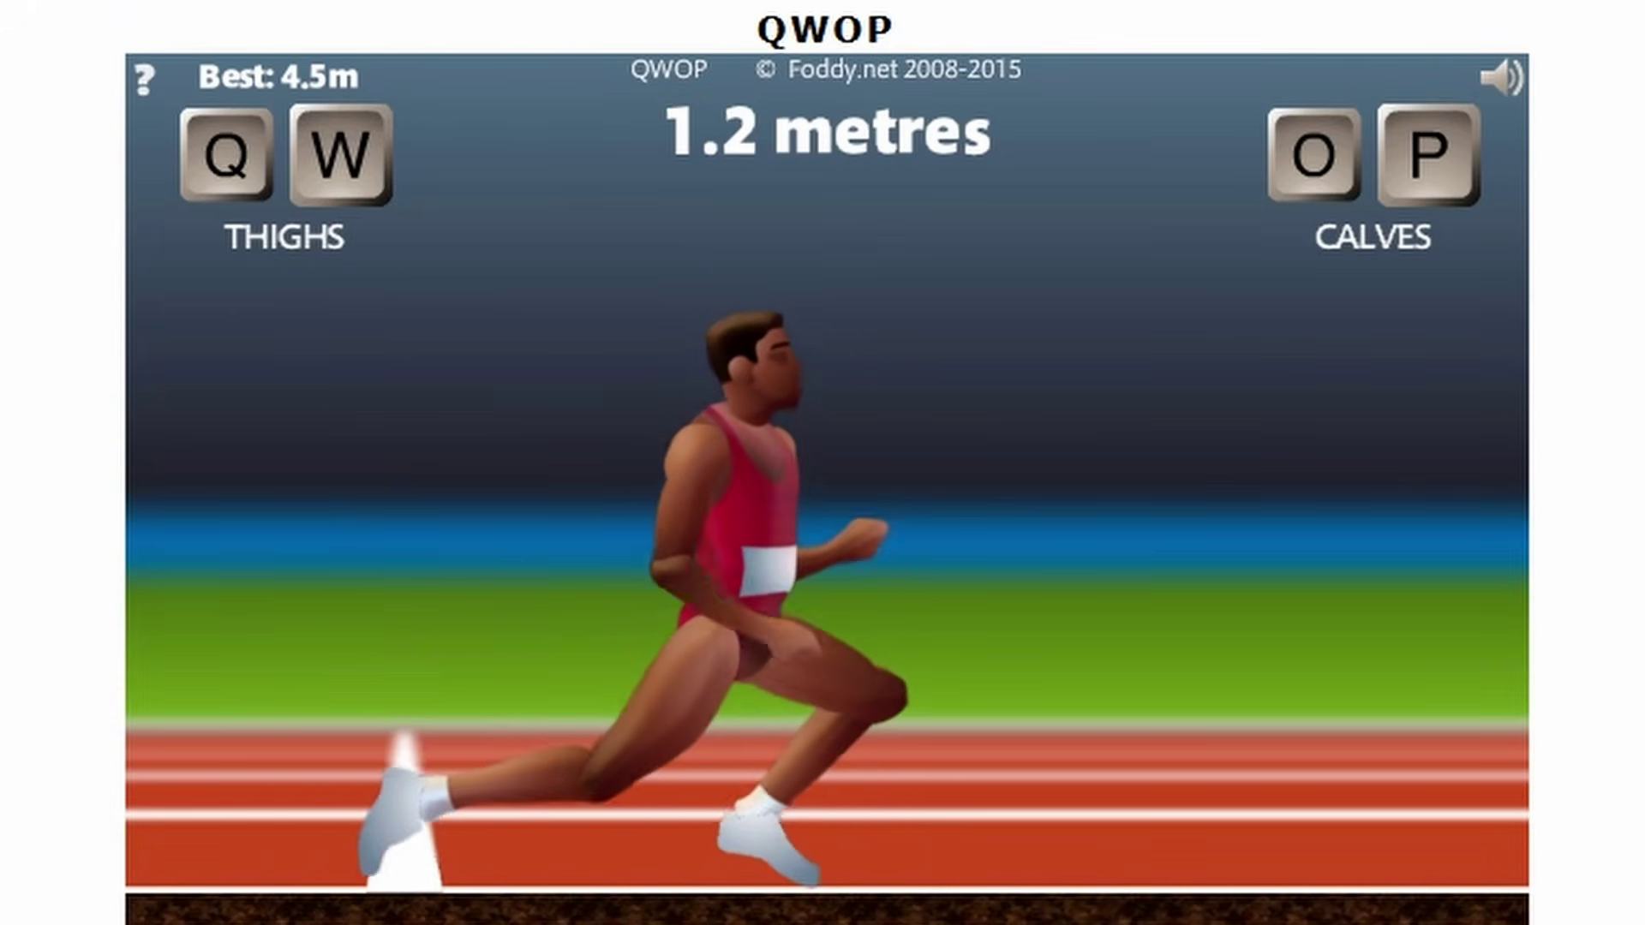
key(w)
key(o)
key(q)
key(p)
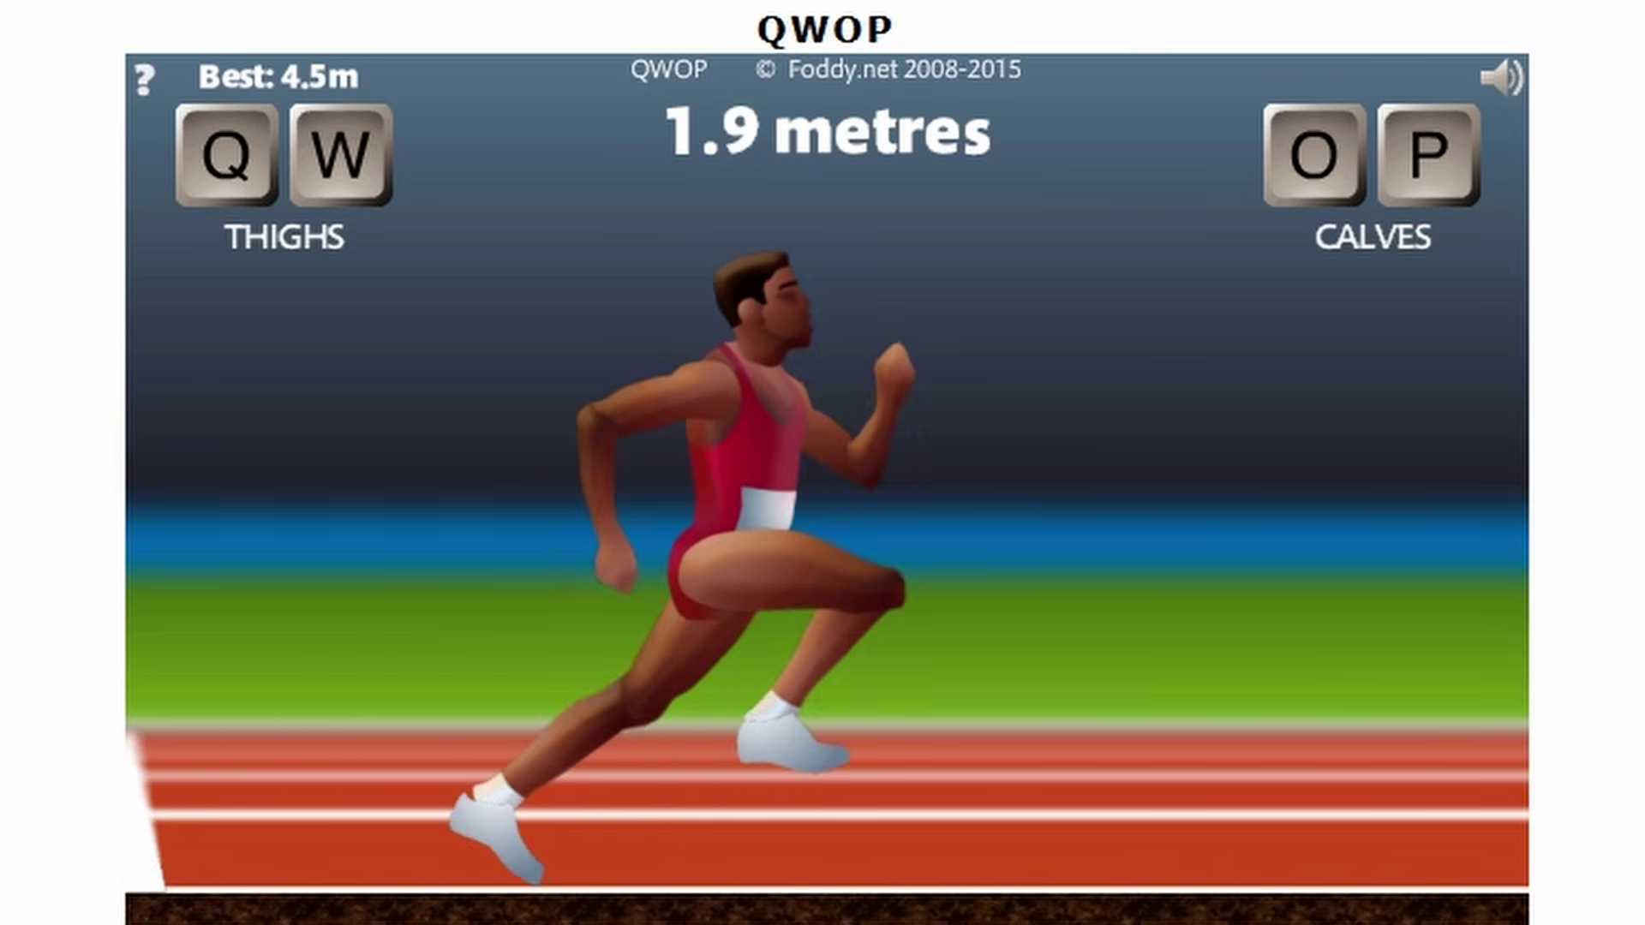
key(w)
key(o)
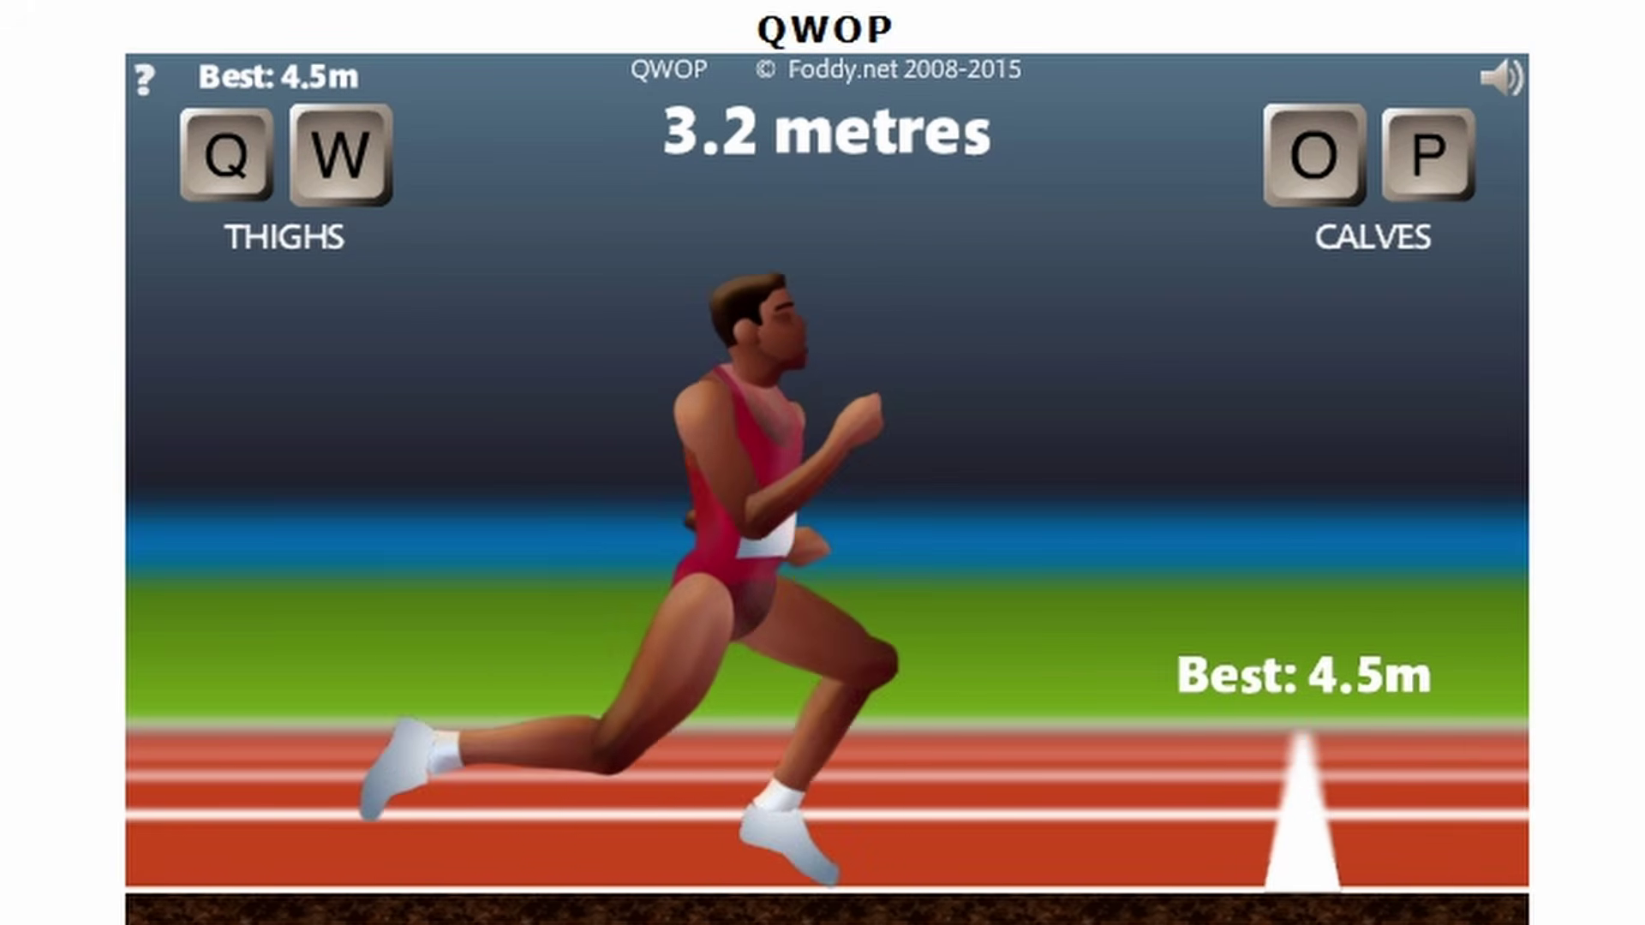
key(o)
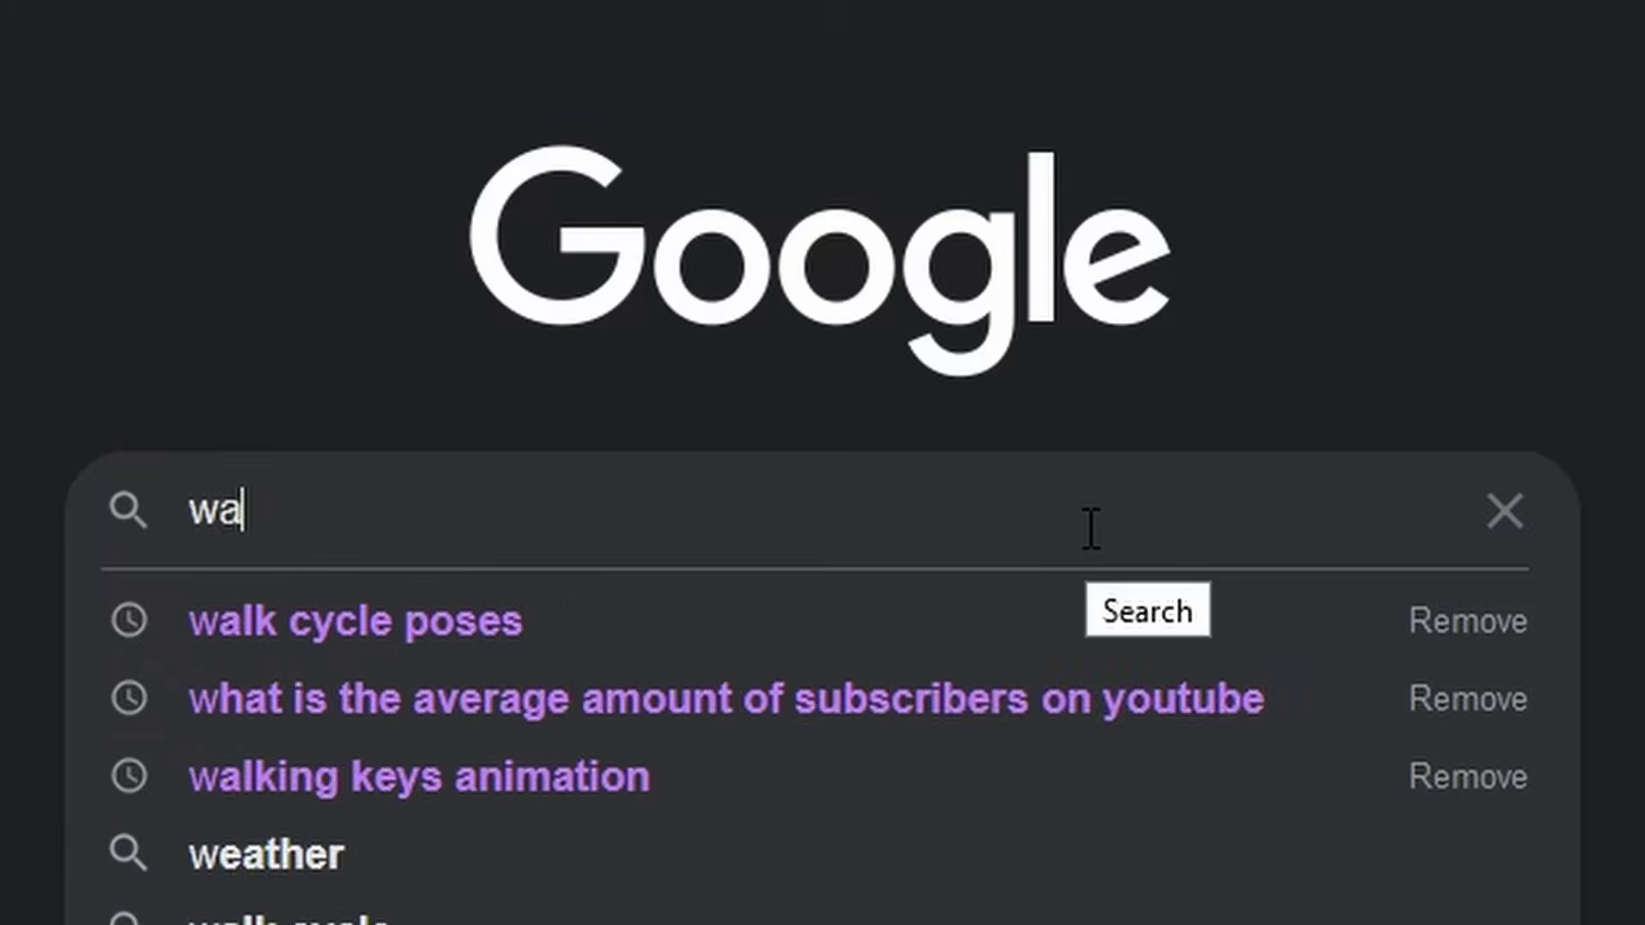
Search Google for walk cycle key poses
text(lk cycl)
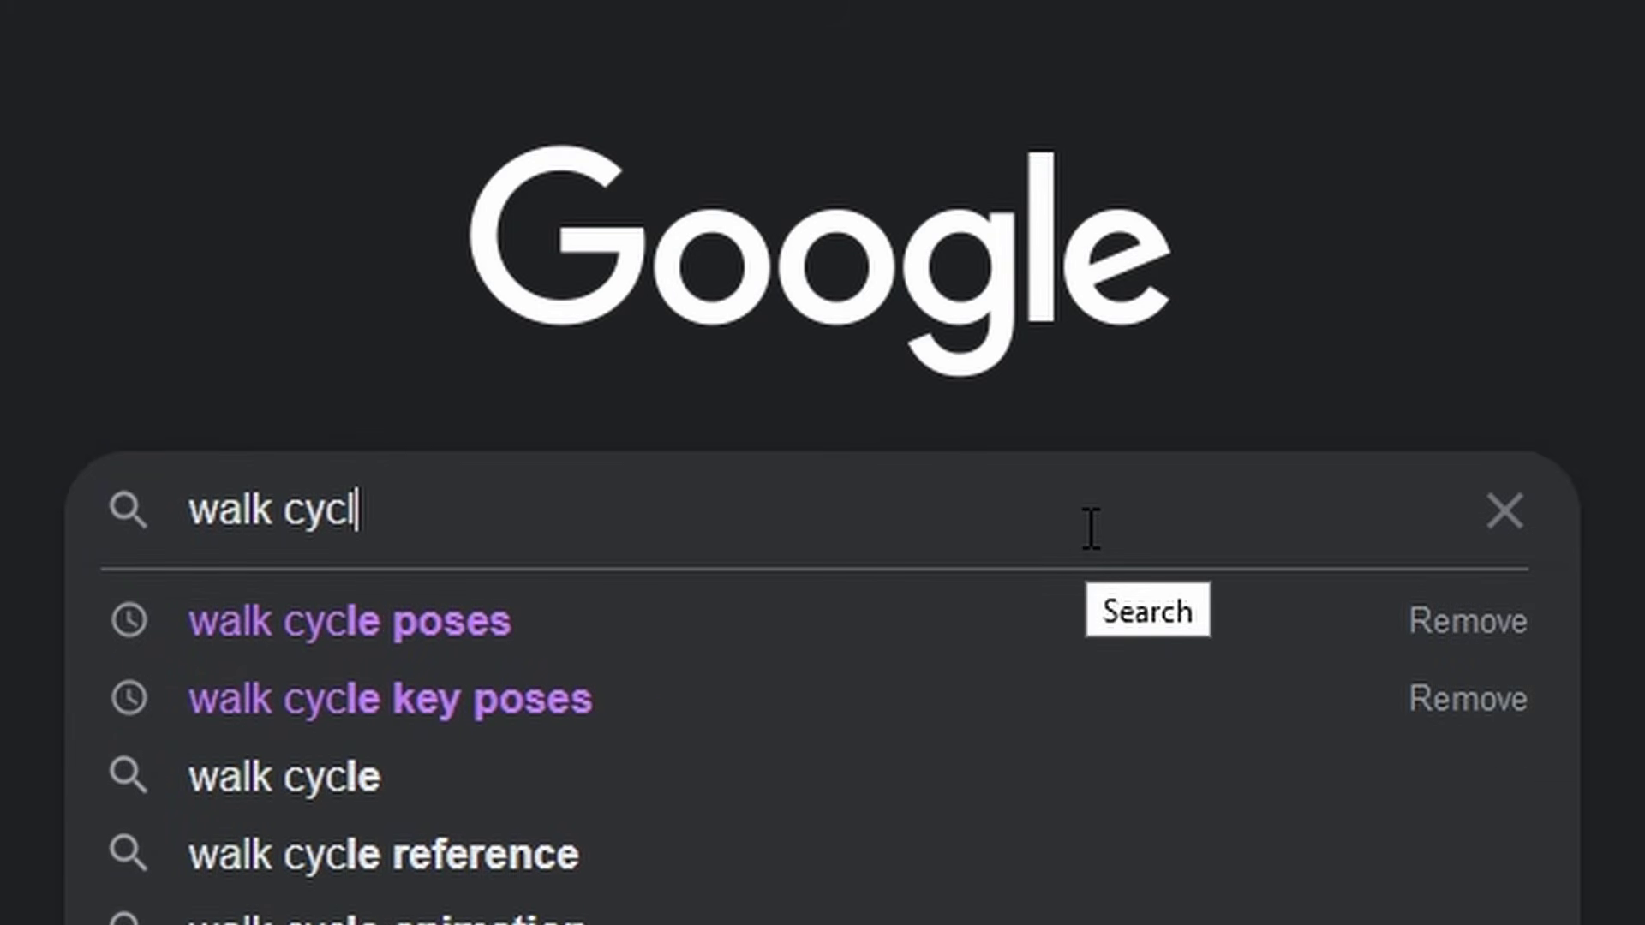
text(e key poses)
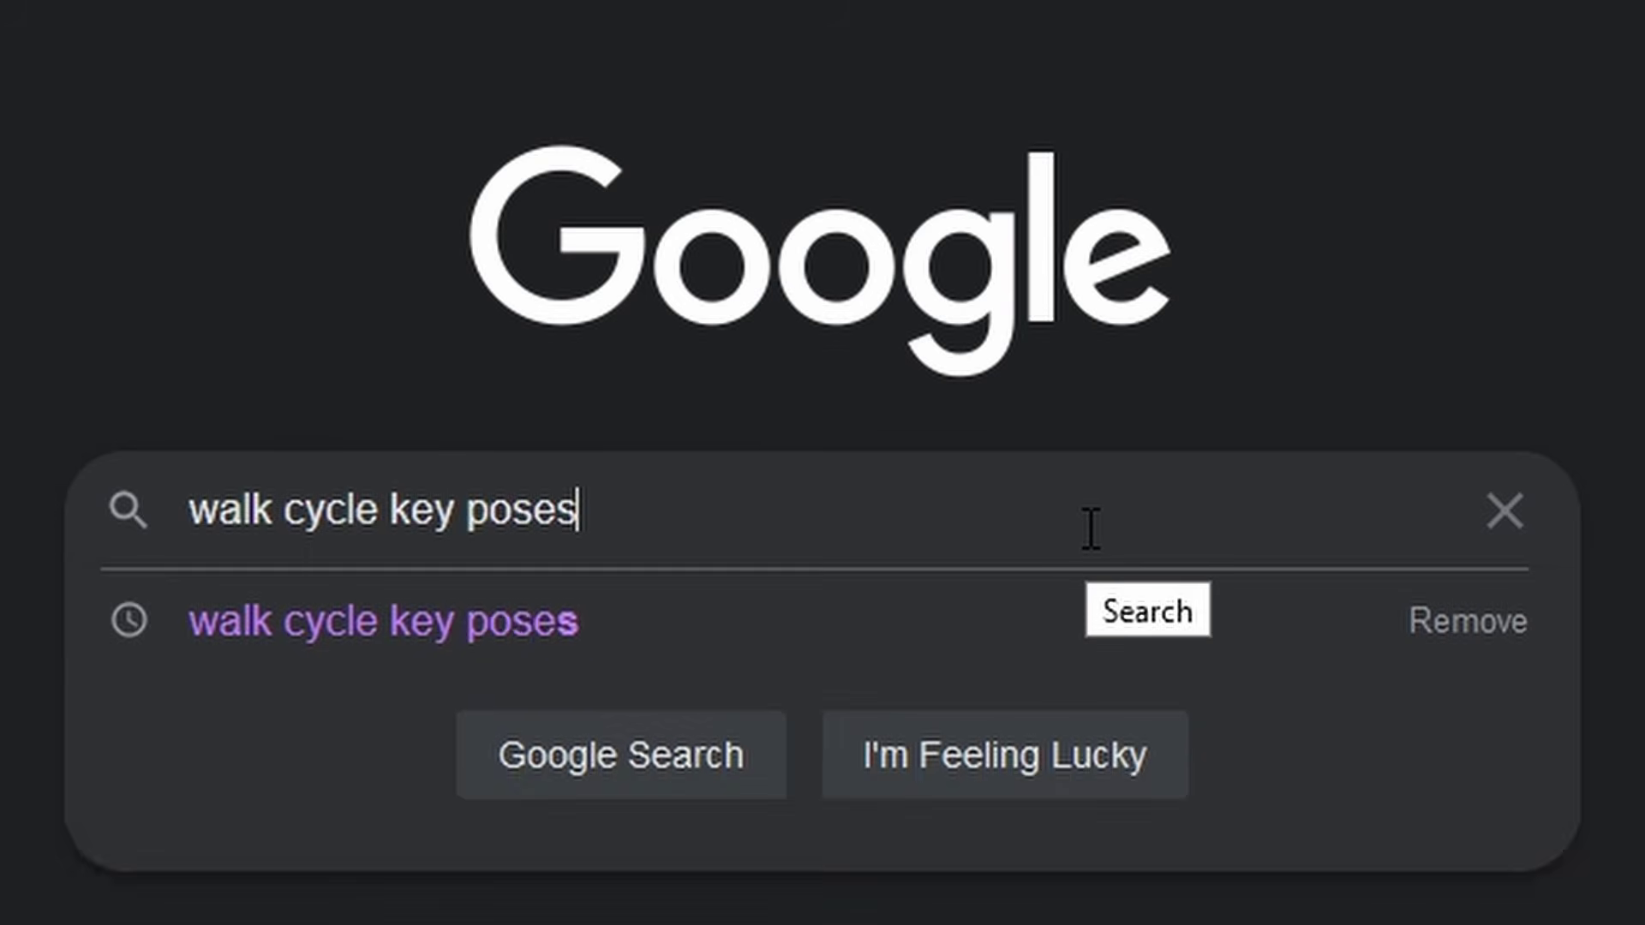
key(Return)
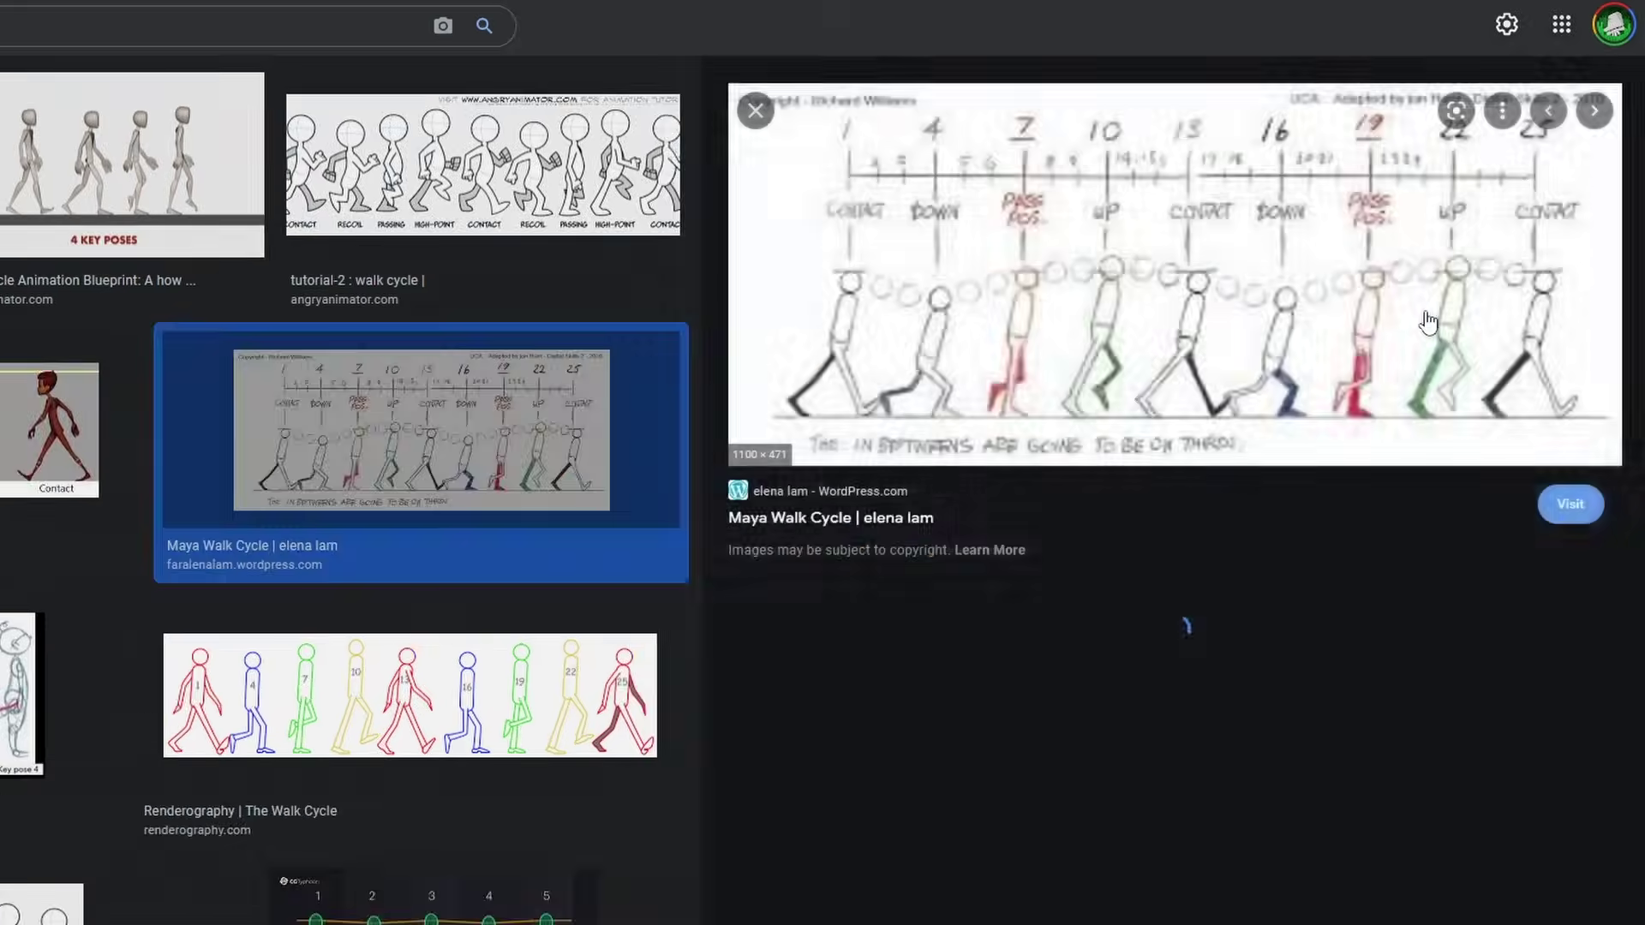
View the Maya Walk Cycle pose chart and the Athletic Male Standard Walk reference video on YouTube
click(1425, 317)
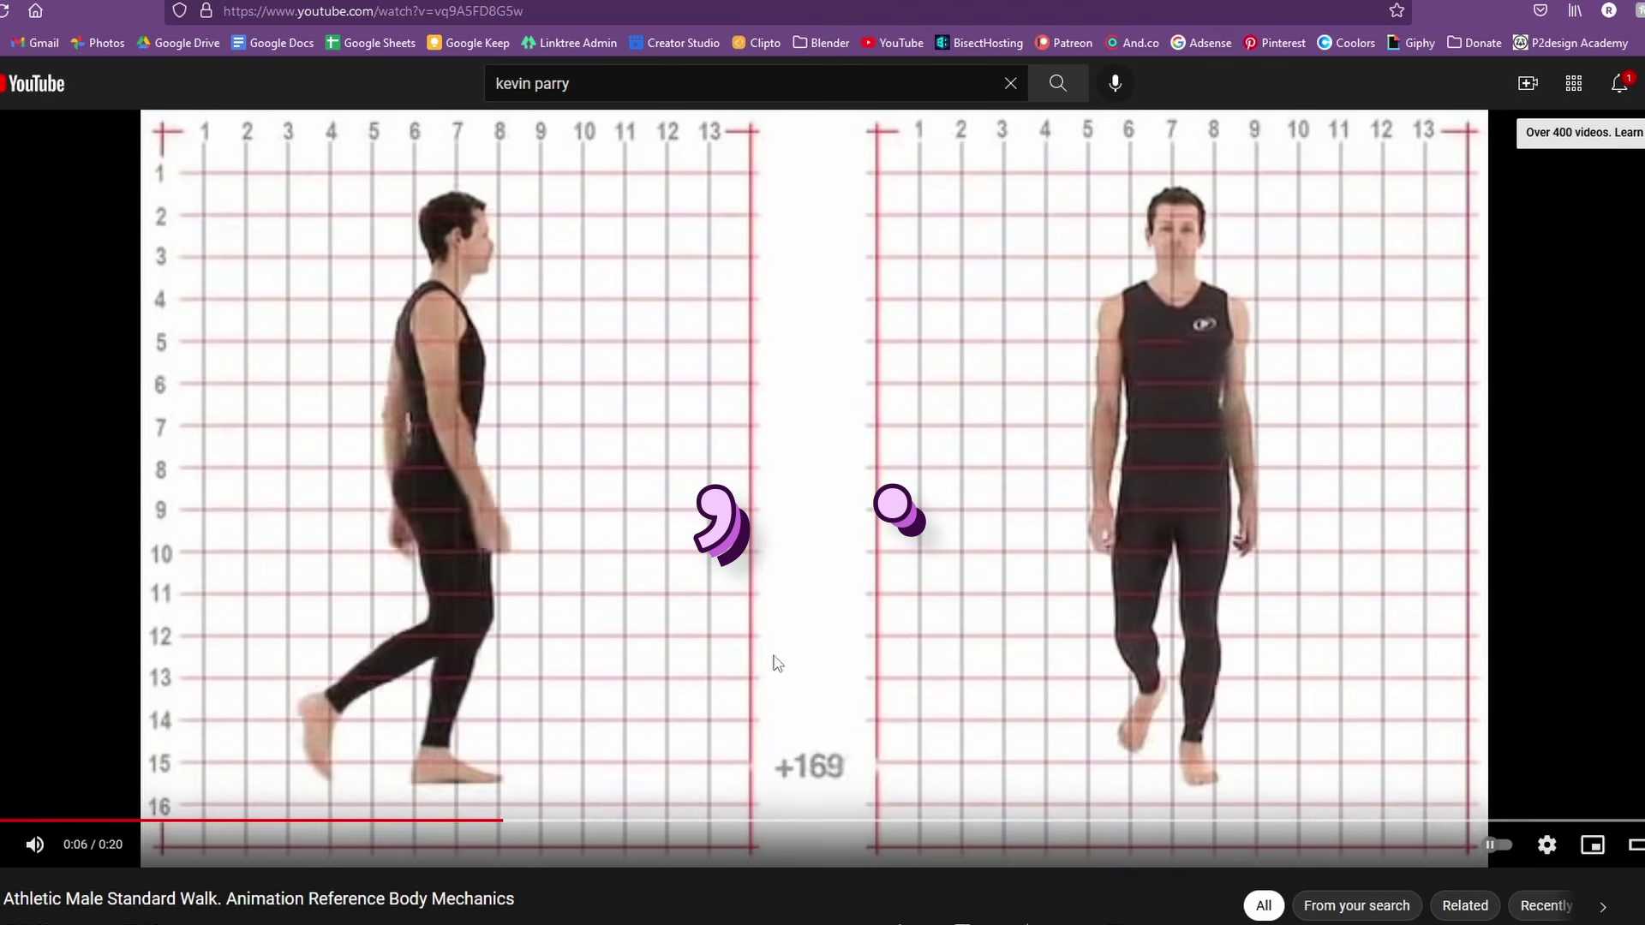
click(775, 665)
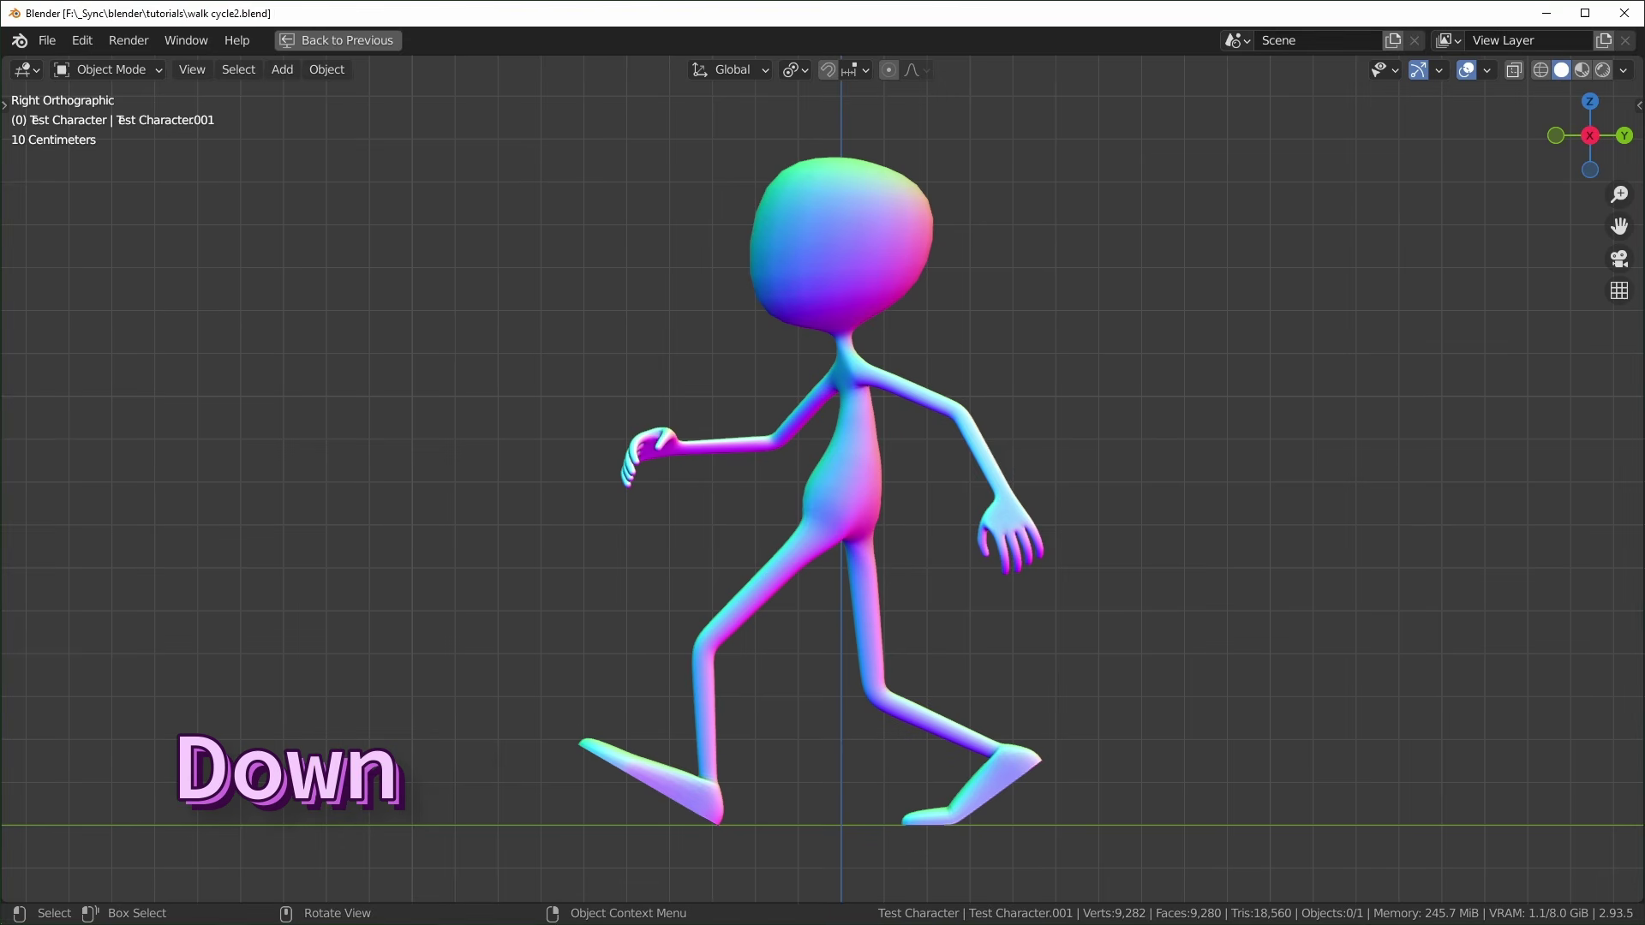
Switch to Blender and examine the character's walk cycle by advancing ten frames one at a time from the Down pose
key(Right)
key(Right)
key(Right)
key(Right)
key(Right)
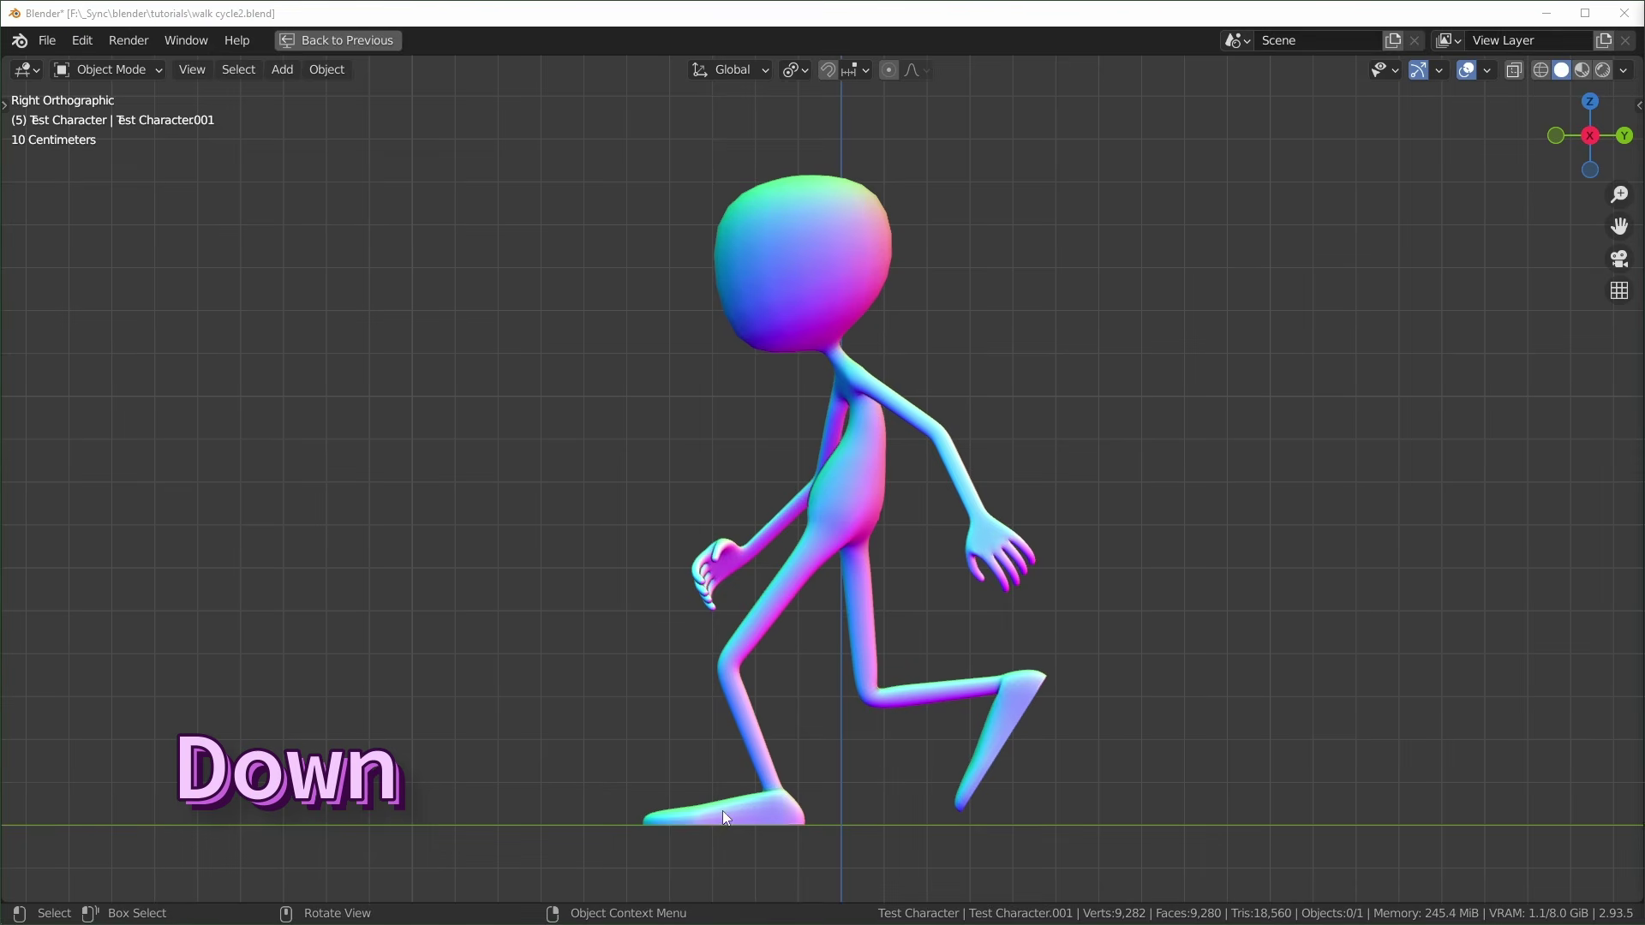
key(Right)
key(Right)
key(Right)
key(Right)
key(Right)
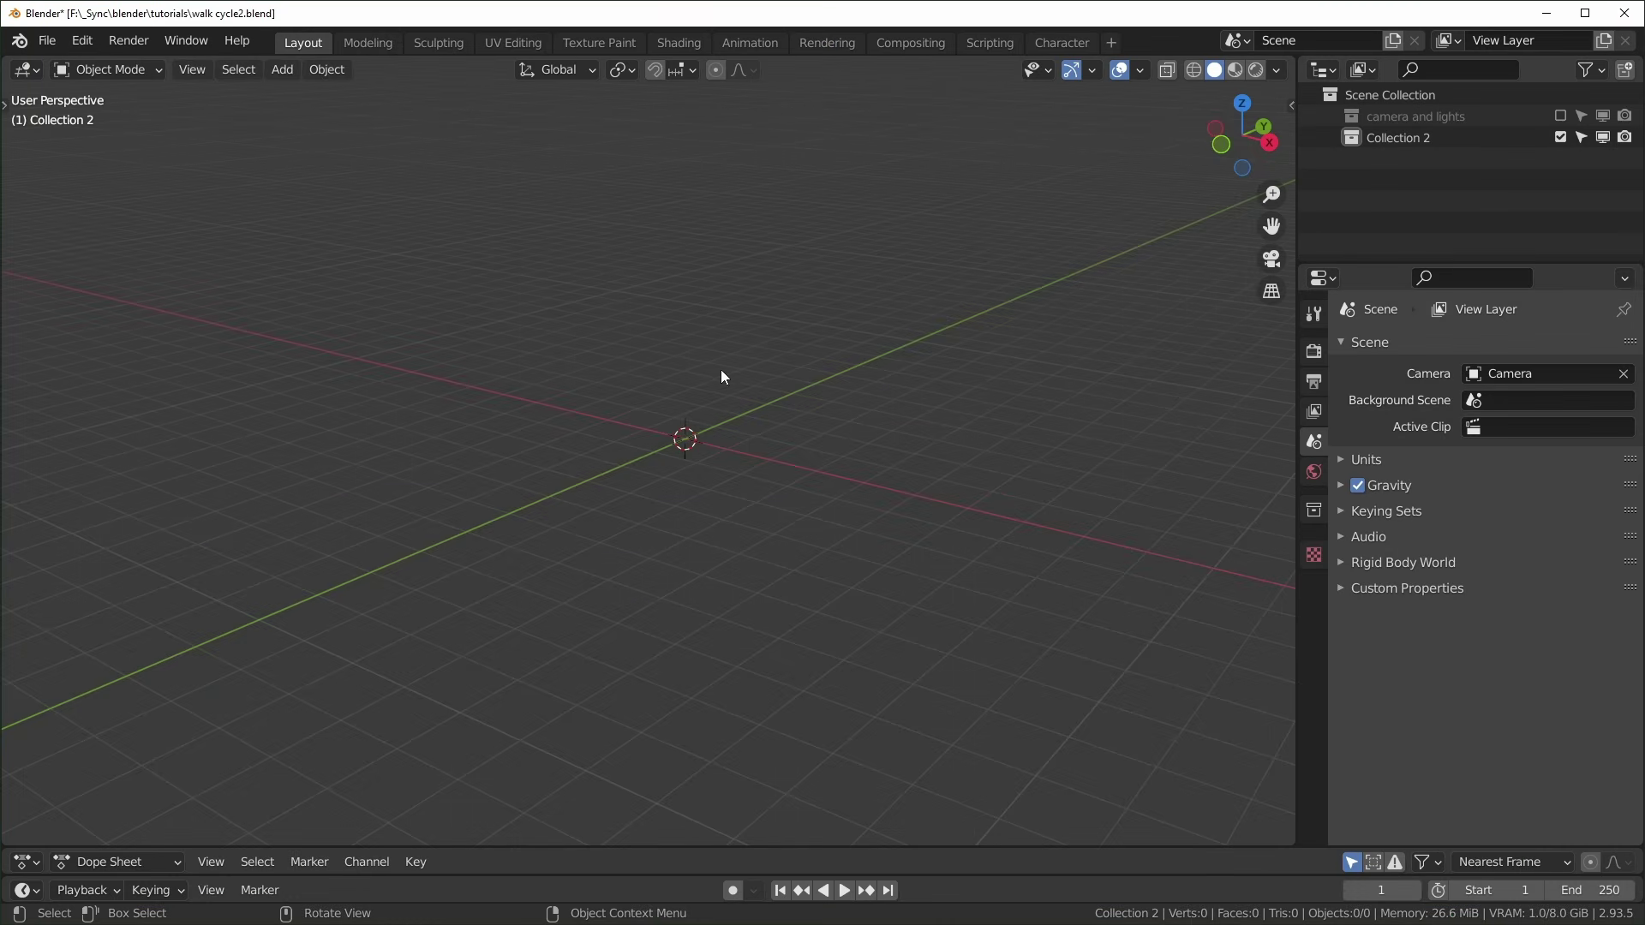
Link the Test Character collection from test rig.blend in the simple character rig folder into the scene
shift+scroll(742, 471, up, 2)
shift+scroll(768, 485, up, 2)
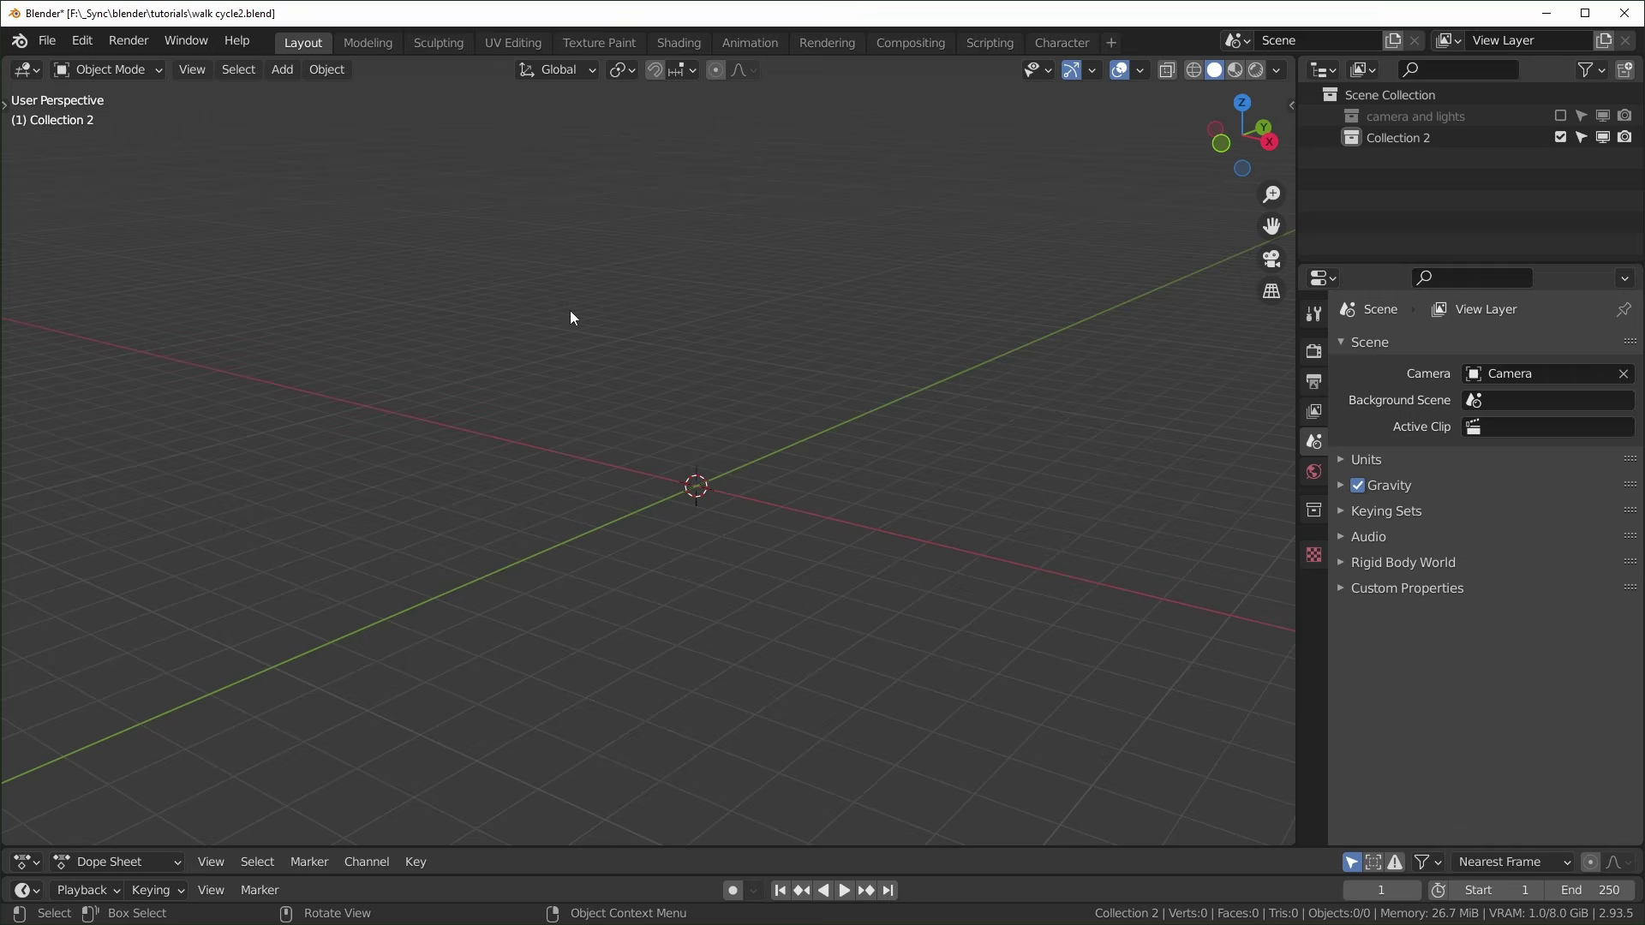
click(46, 43)
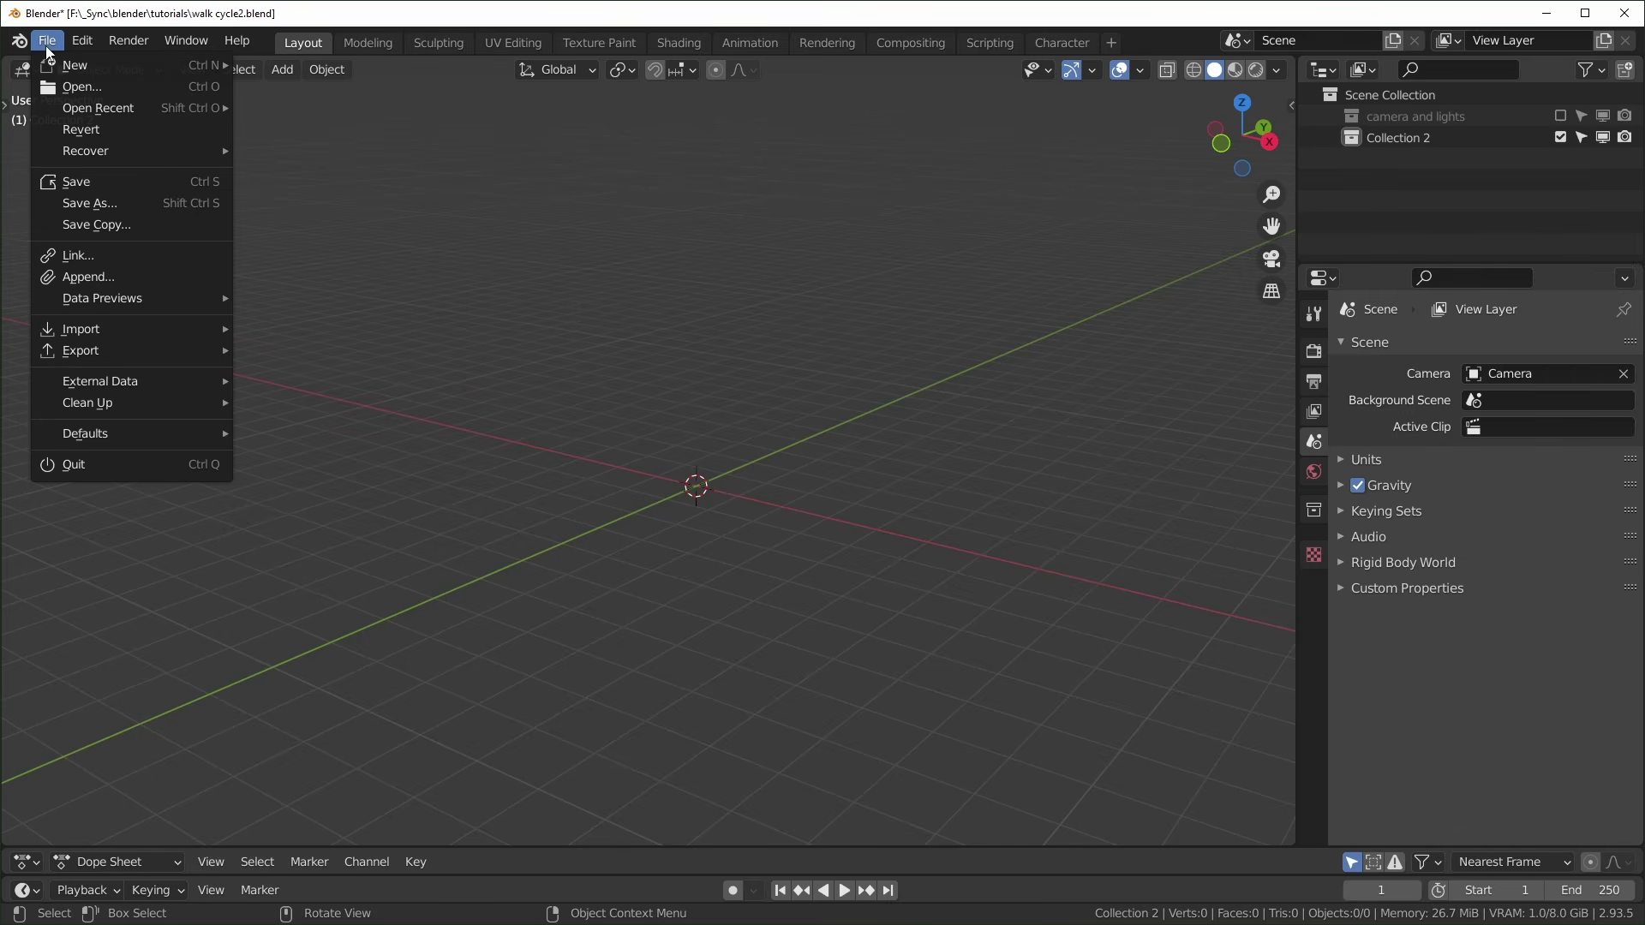
click(125, 255)
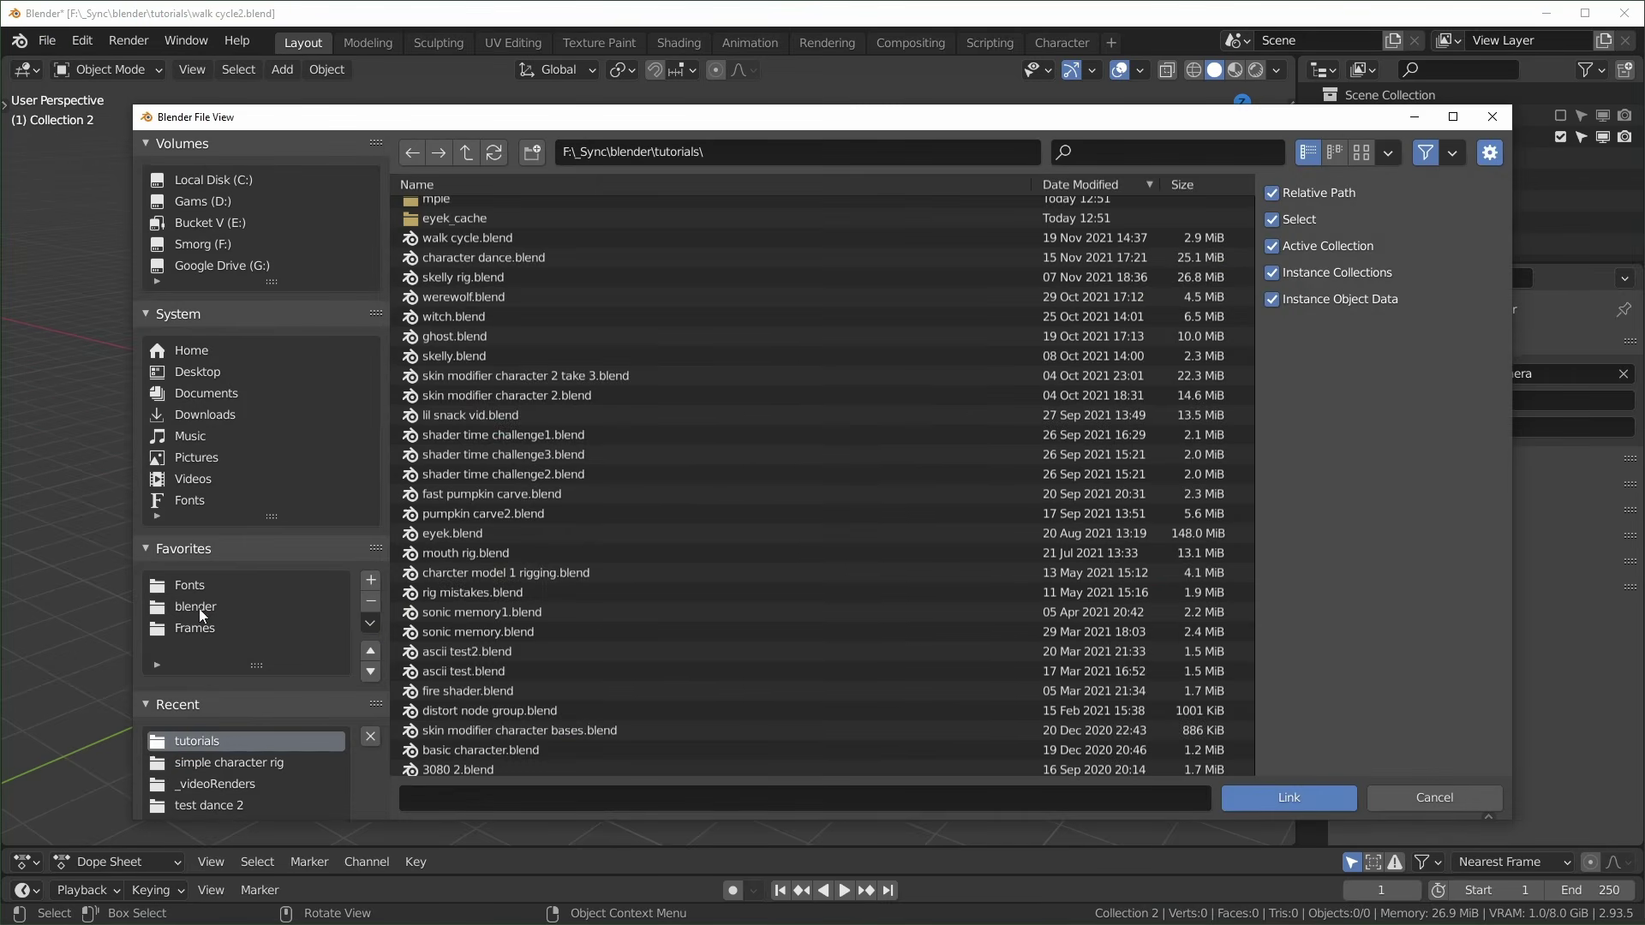
click(199, 608)
click(229, 762)
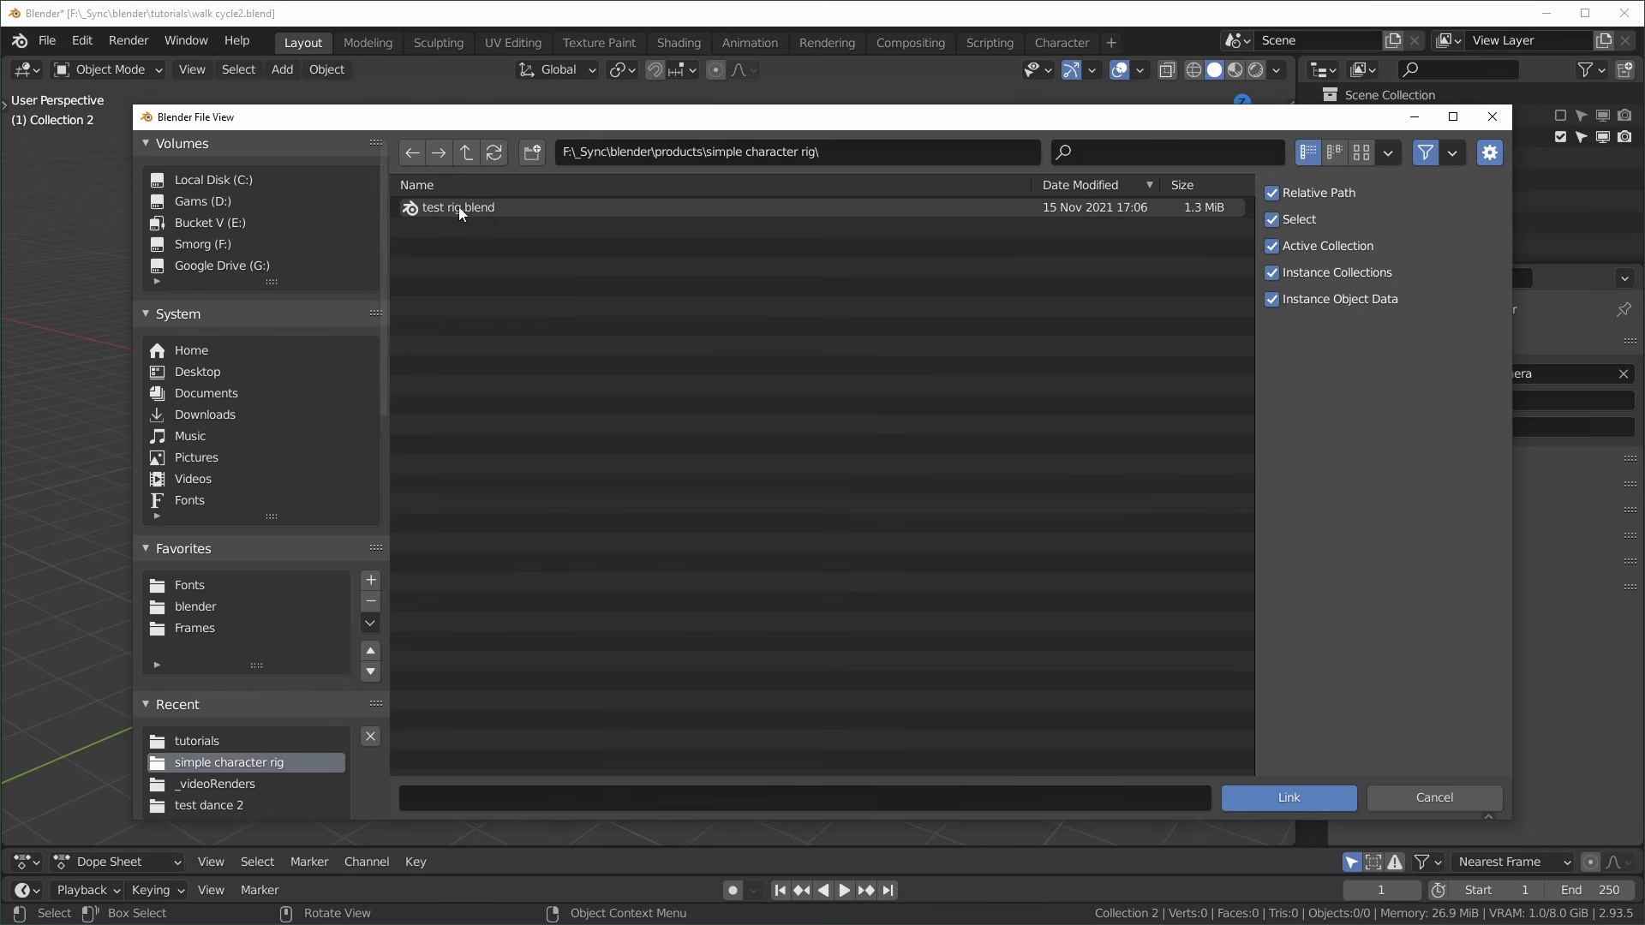
double_click(459, 207)
double_click(436, 264)
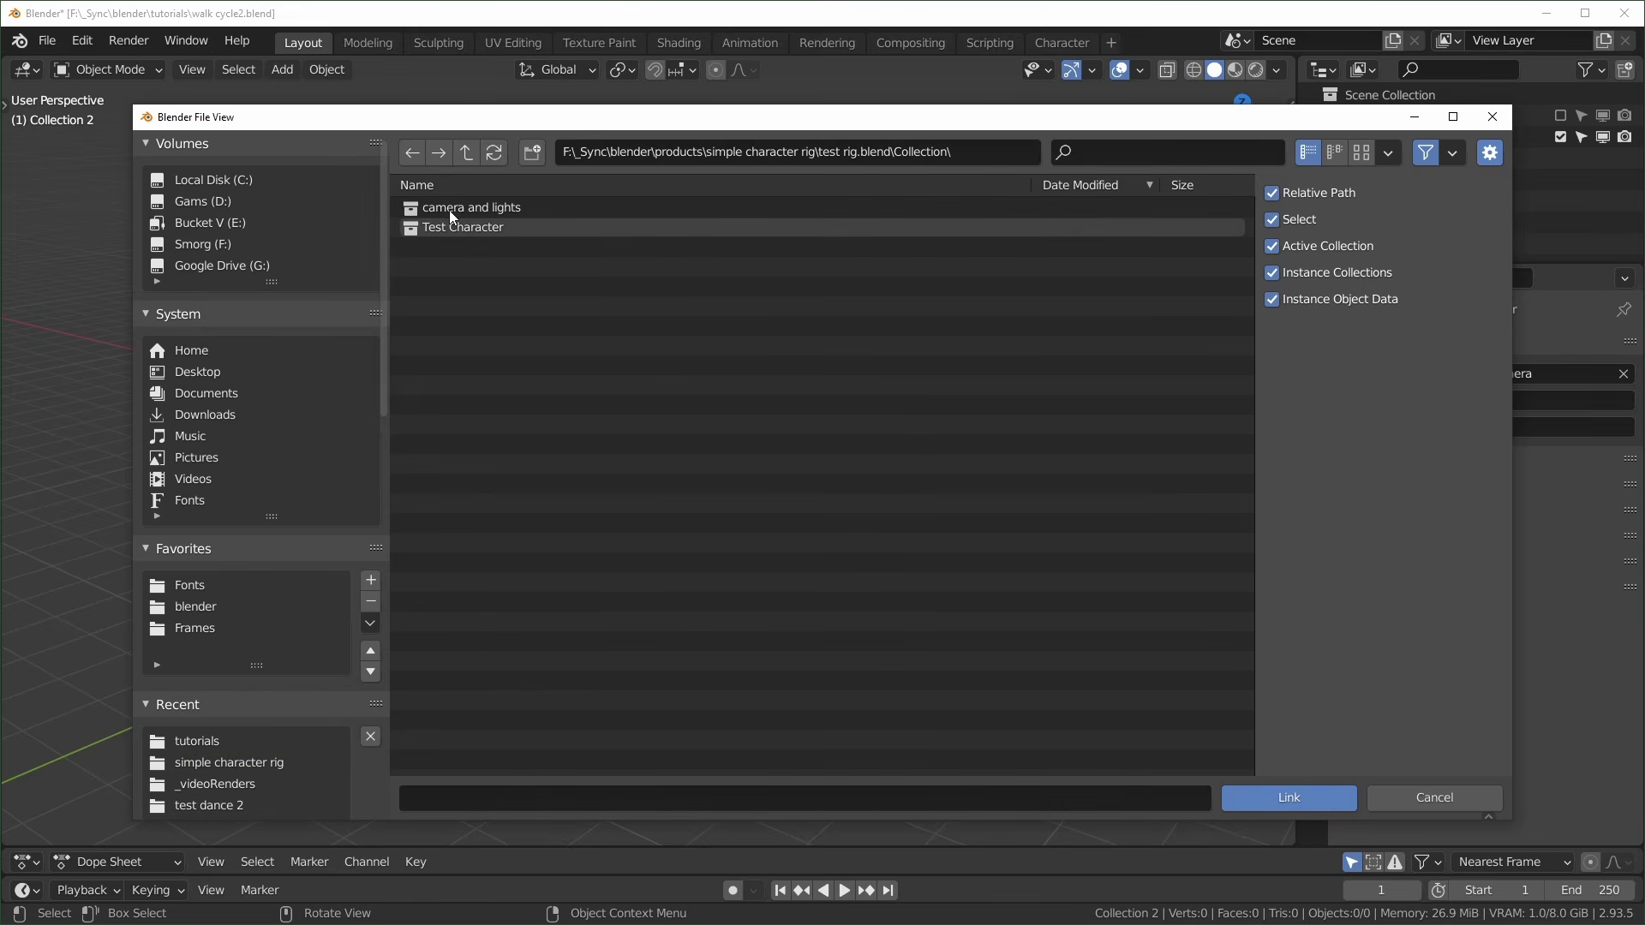
click(471, 231)
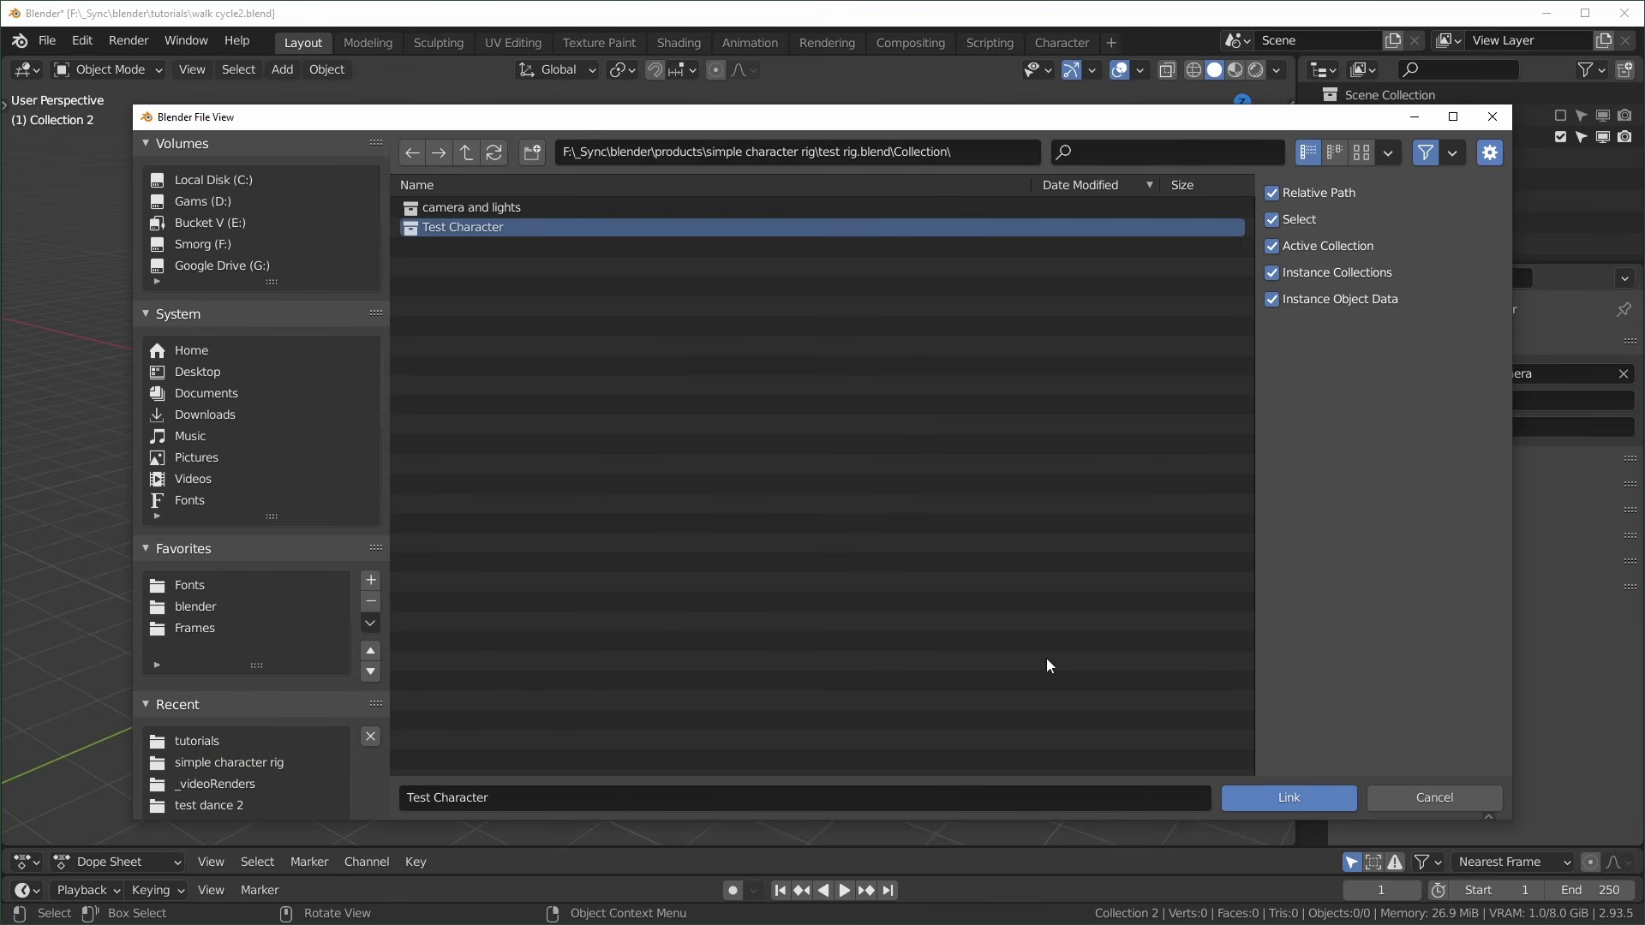
click(1286, 799)
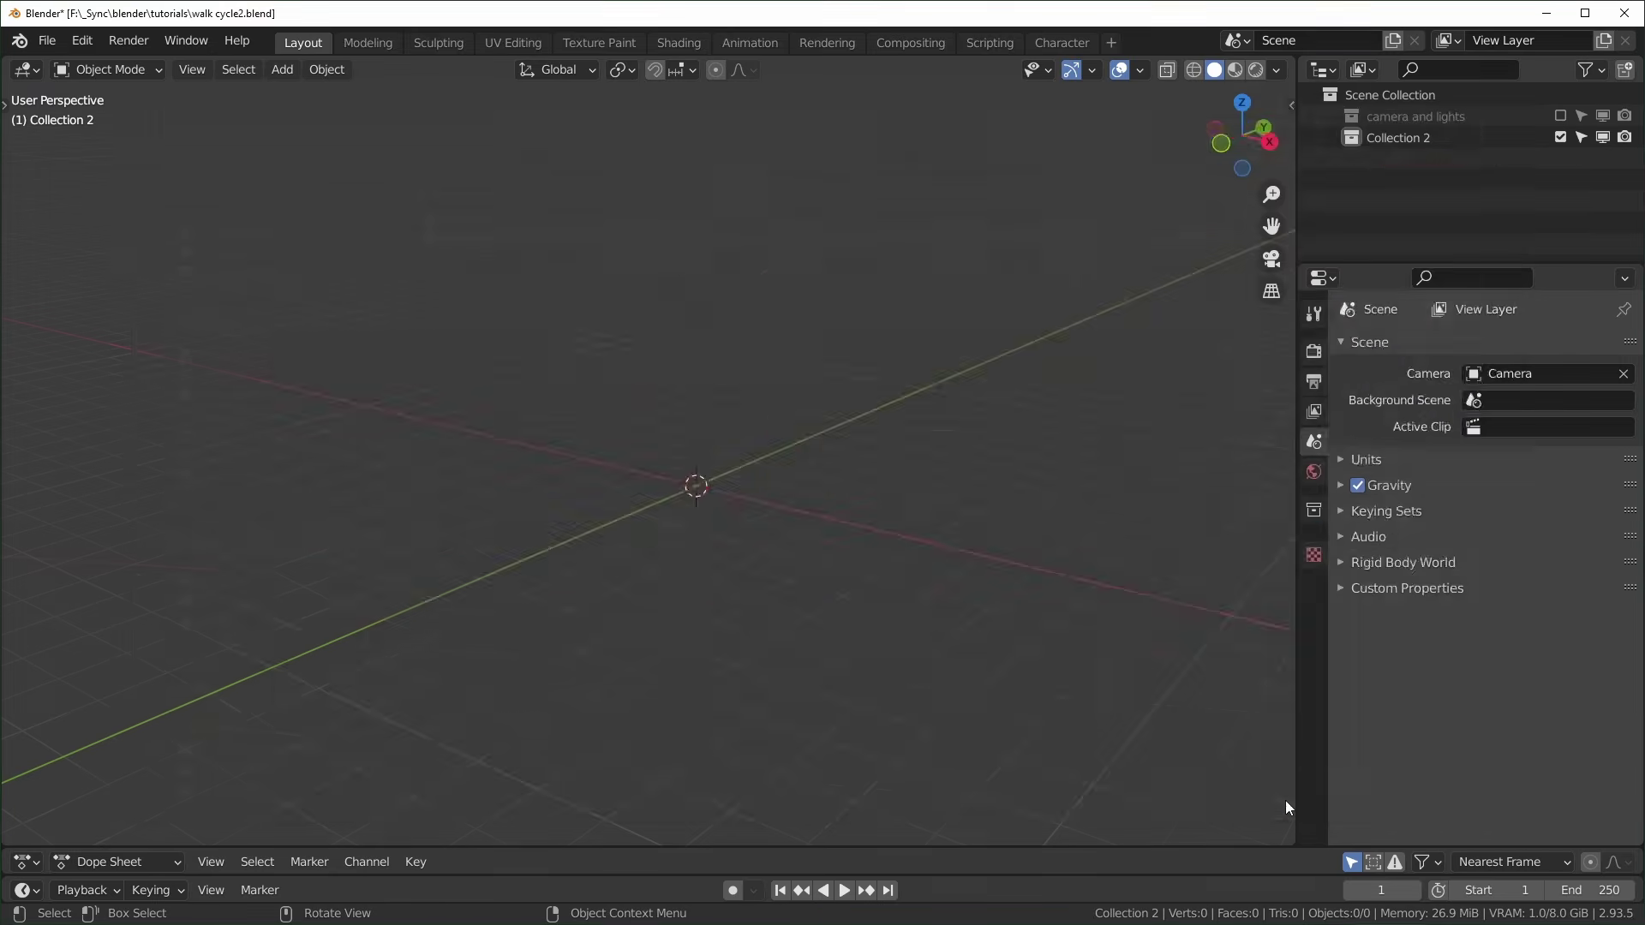
Set the viewport shading to Material color with MatCap lighting, using the rainbow-coloured normal matcap
click(1276, 70)
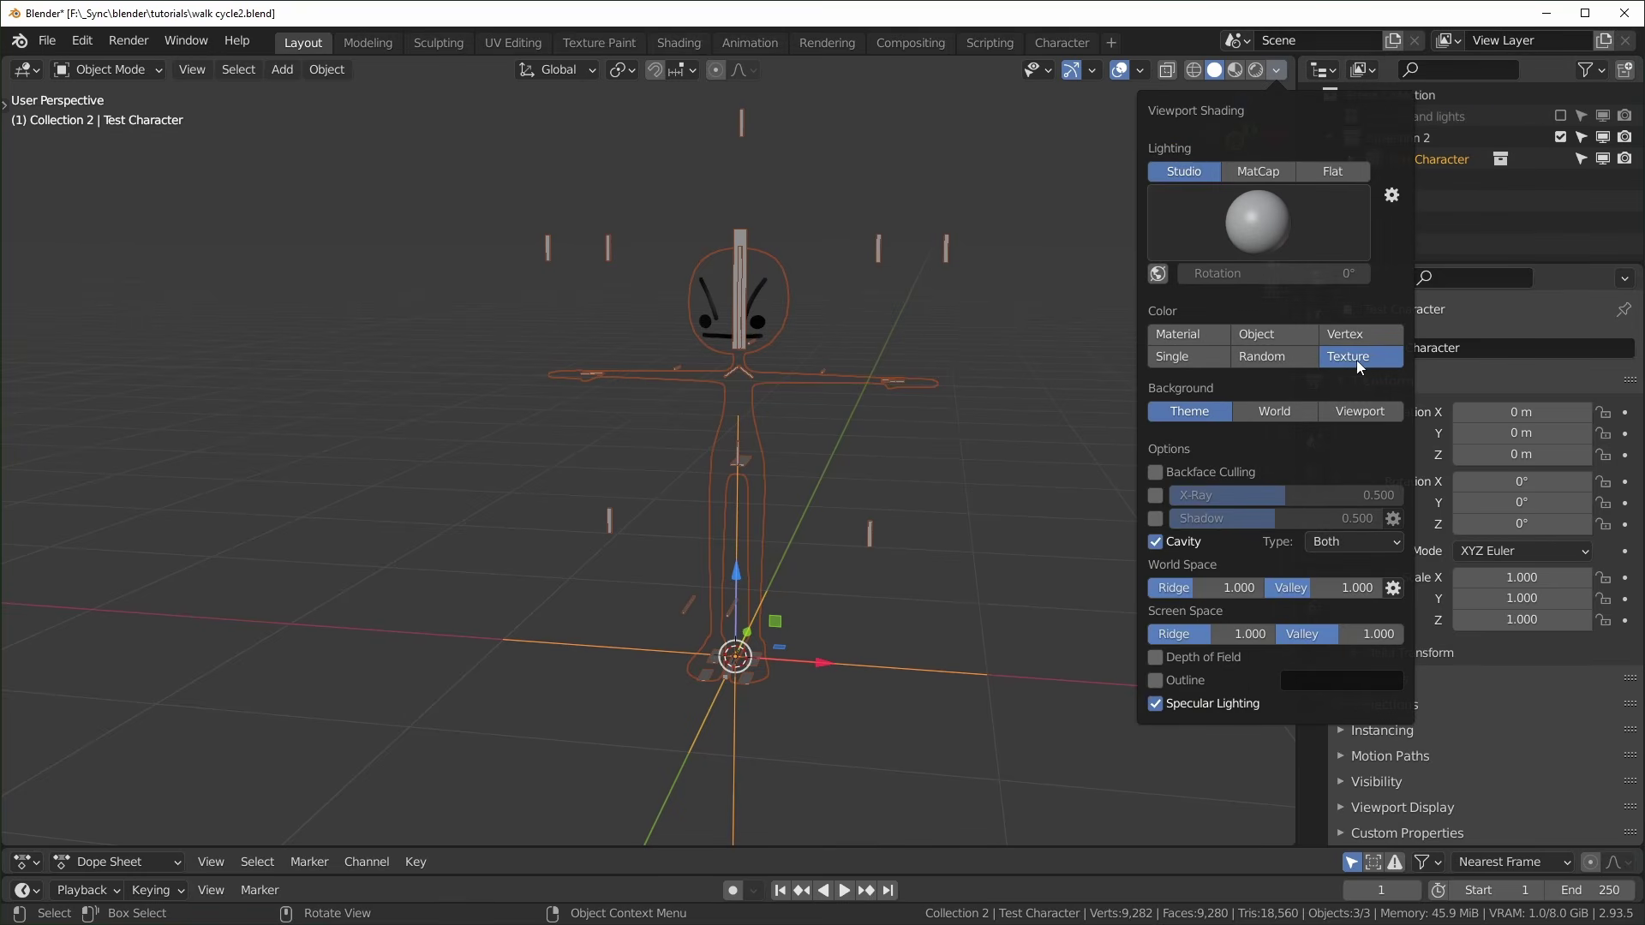
click(1186, 330)
middle_drag(927, 316, 914, 313)
click(1276, 70)
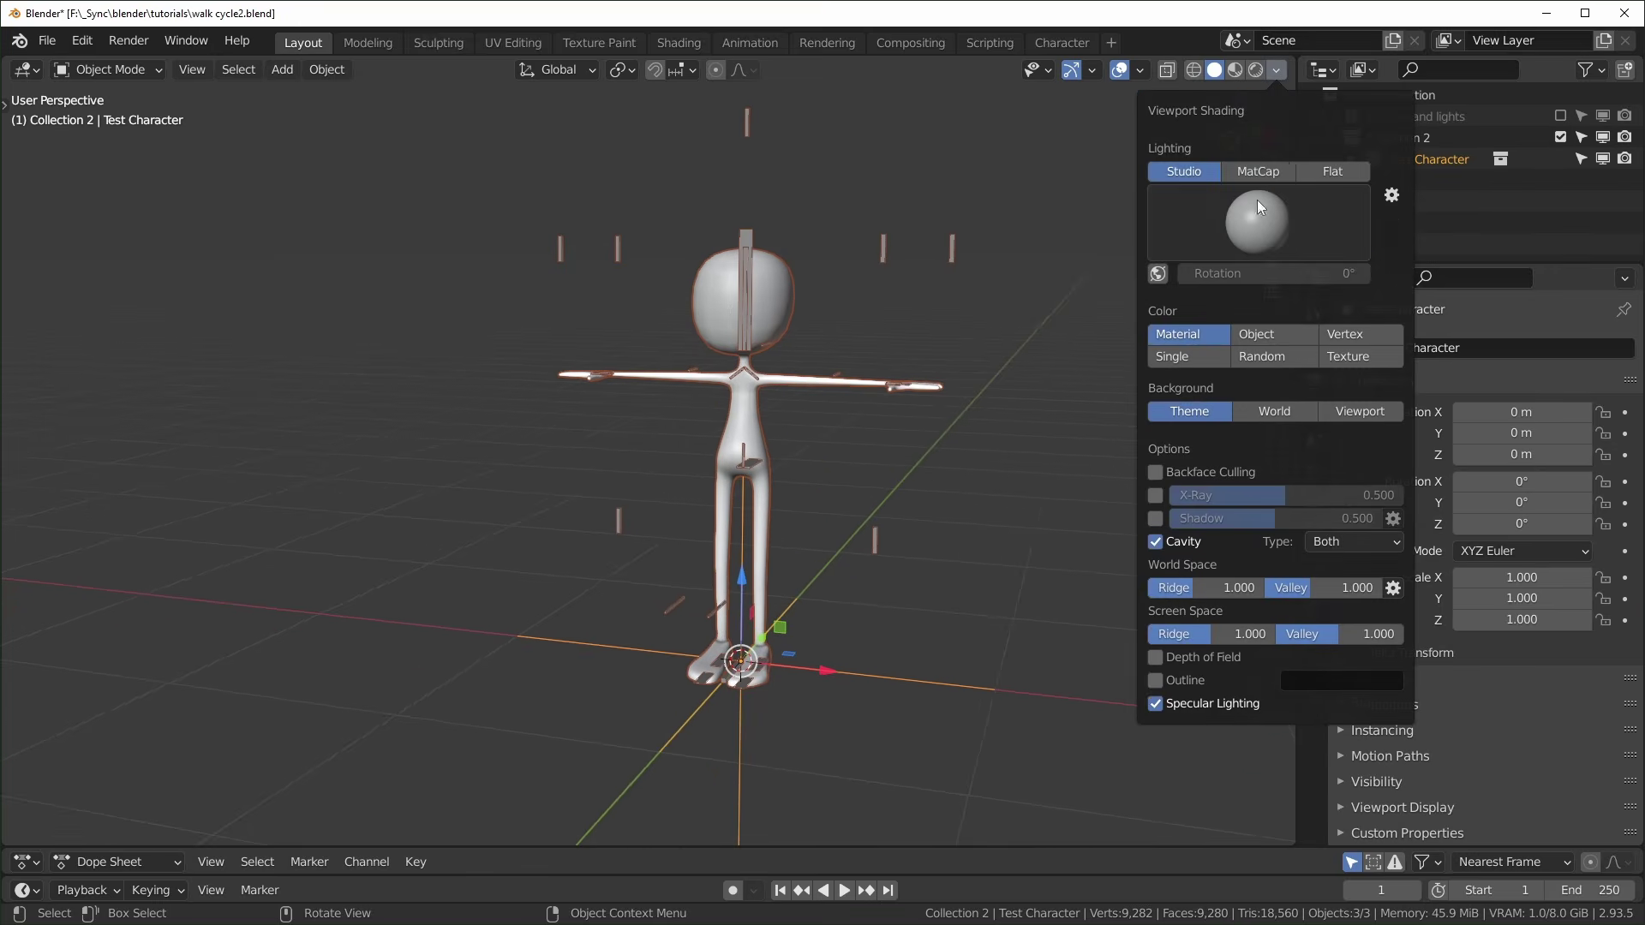
click(1258, 171)
click(1282, 206)
click(1282, 305)
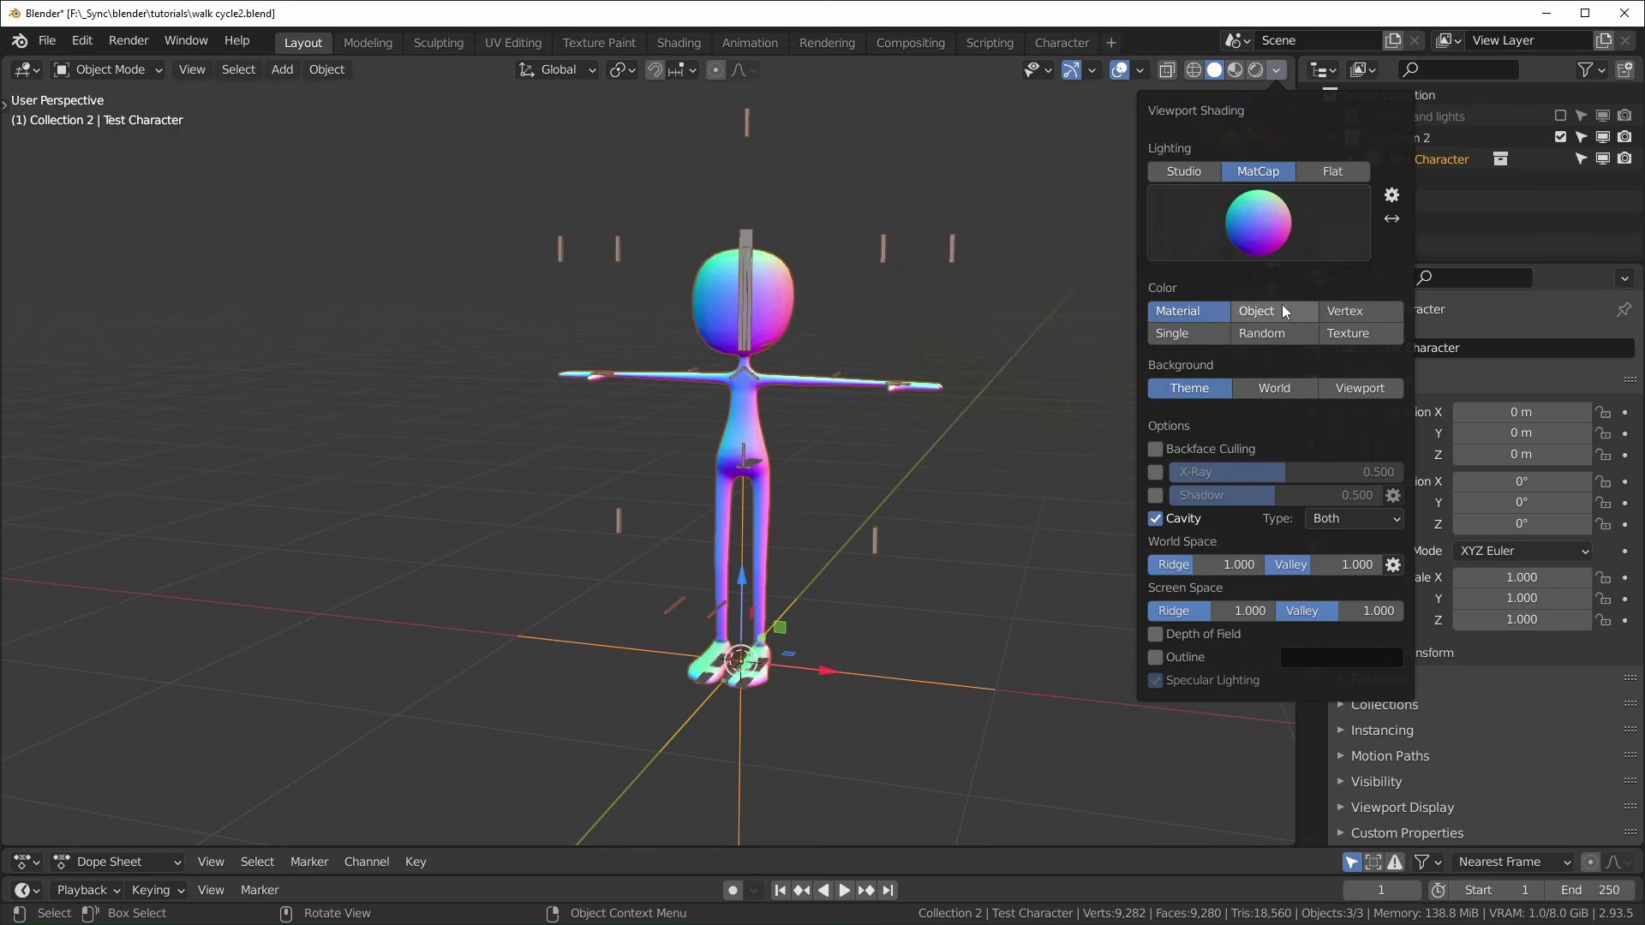
Make a library override of the linked Test Character and put its armature into Pose Mode
middle_drag(929, 411, 912, 327)
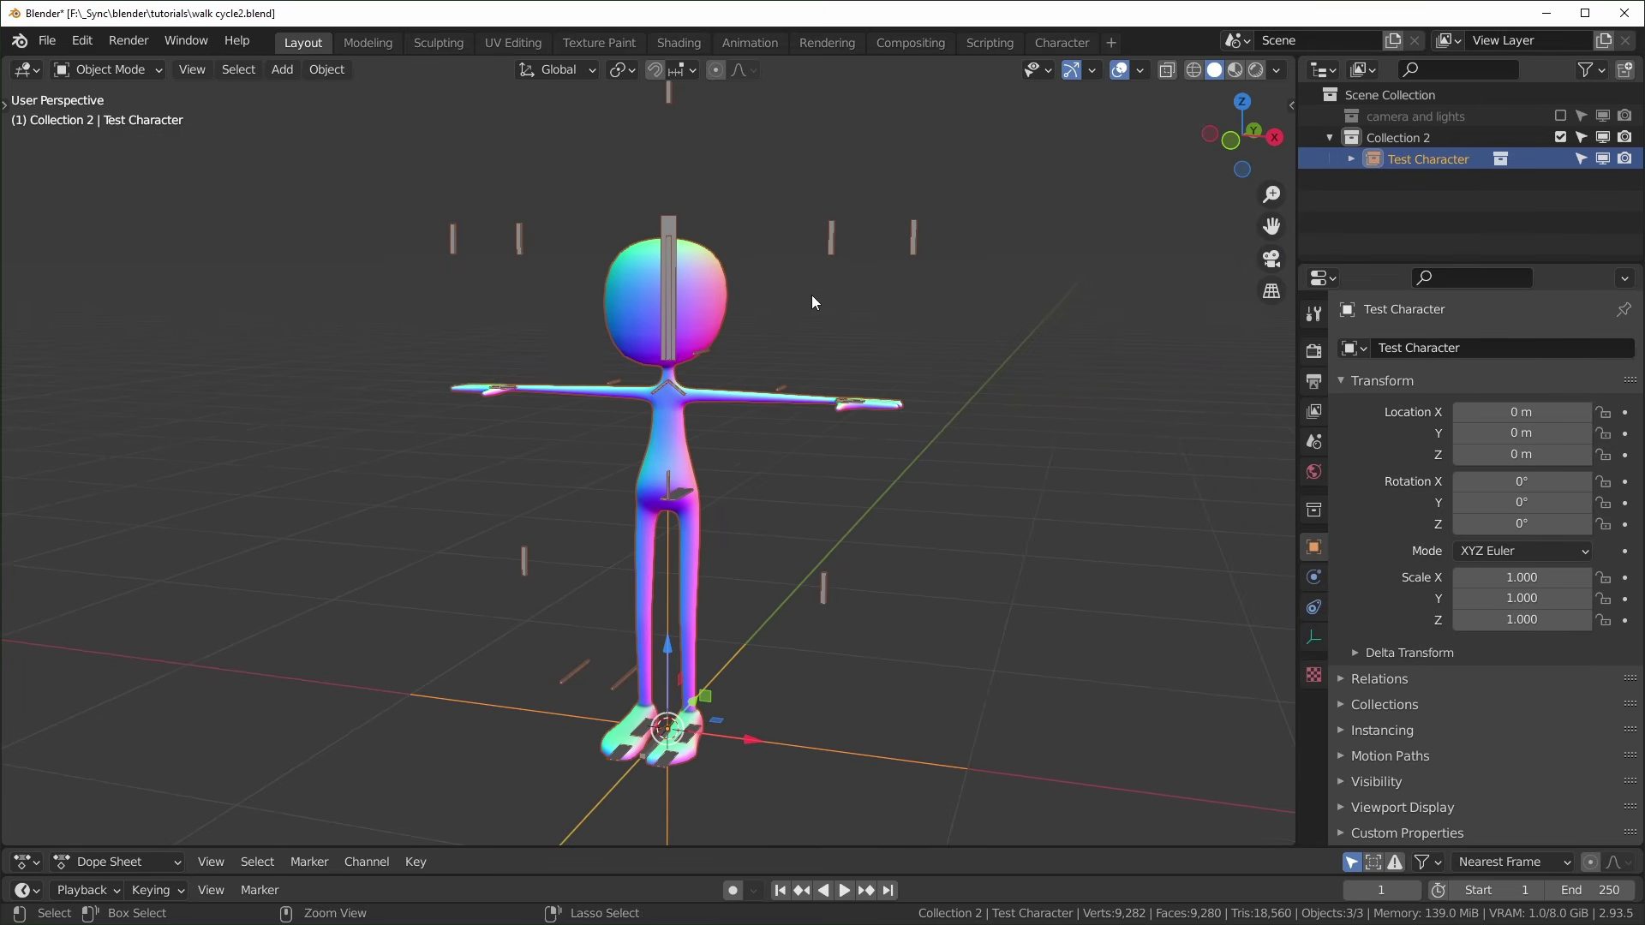
key(ctrl+Tab)
key(Escape)
key(F3)
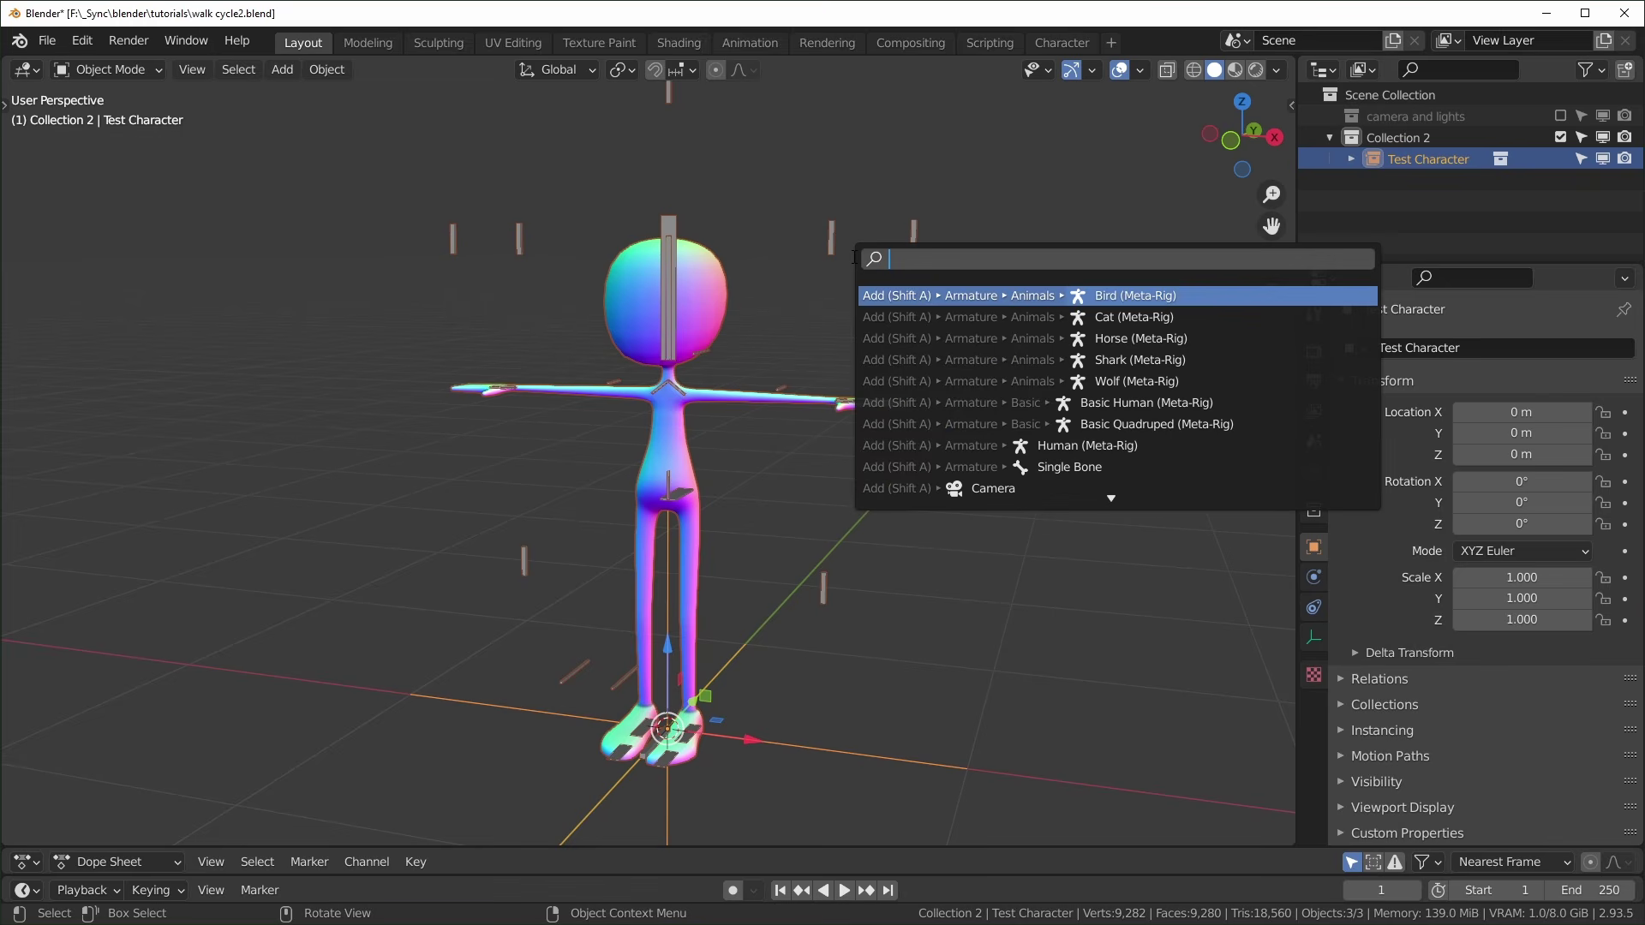
text(library)
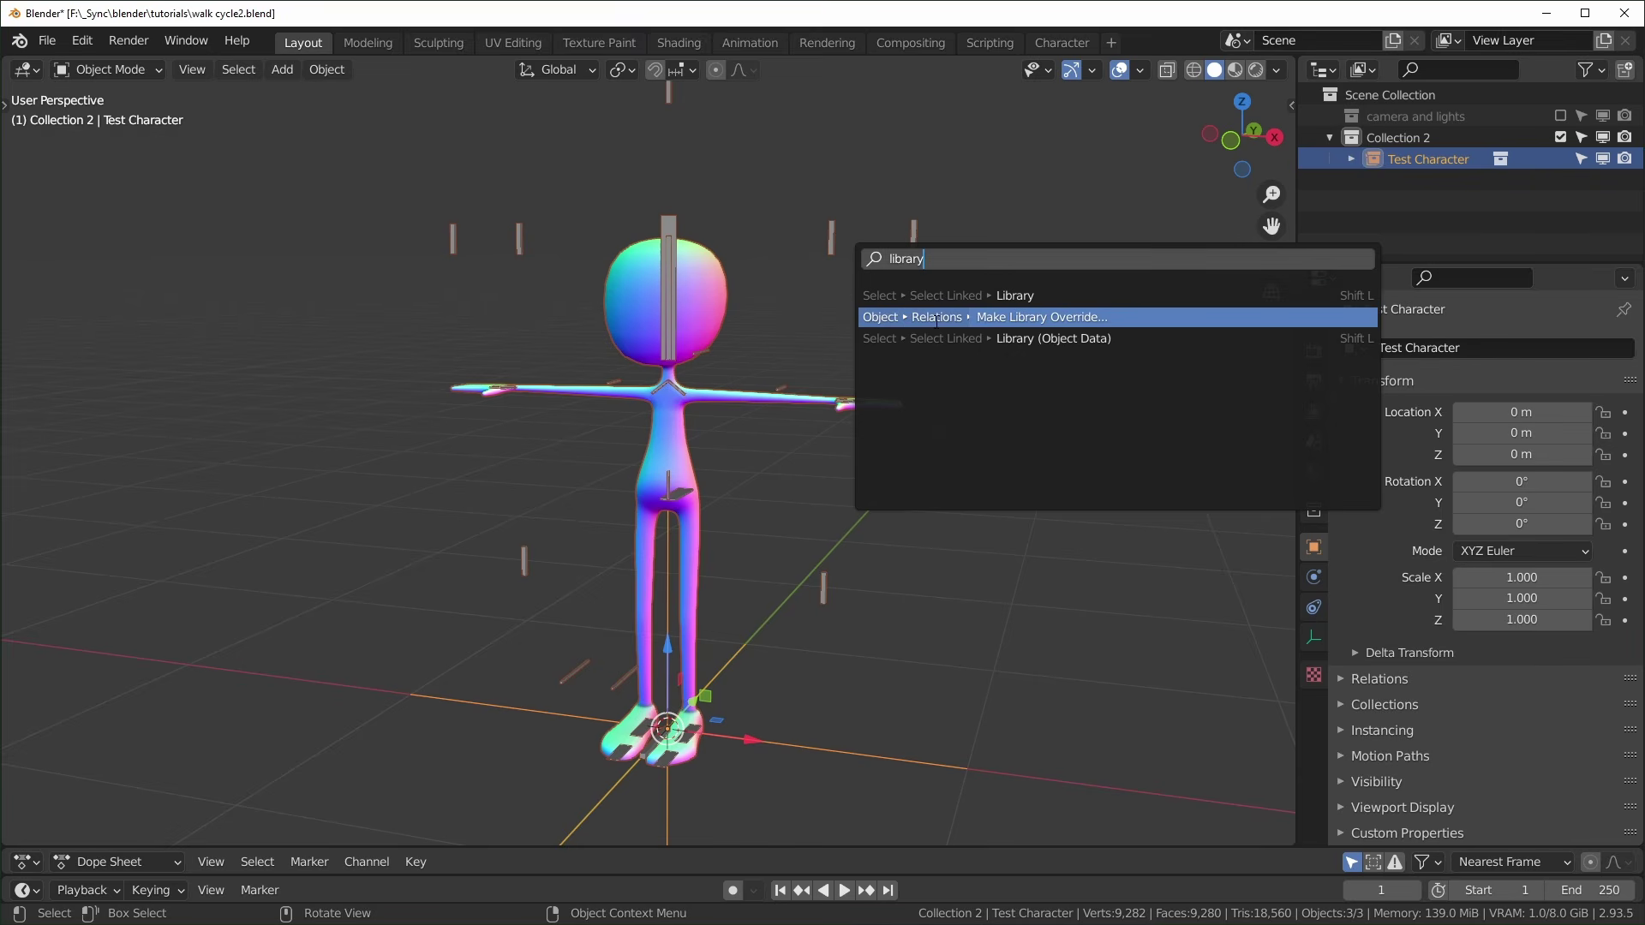
click(1049, 316)
click(1049, 316)
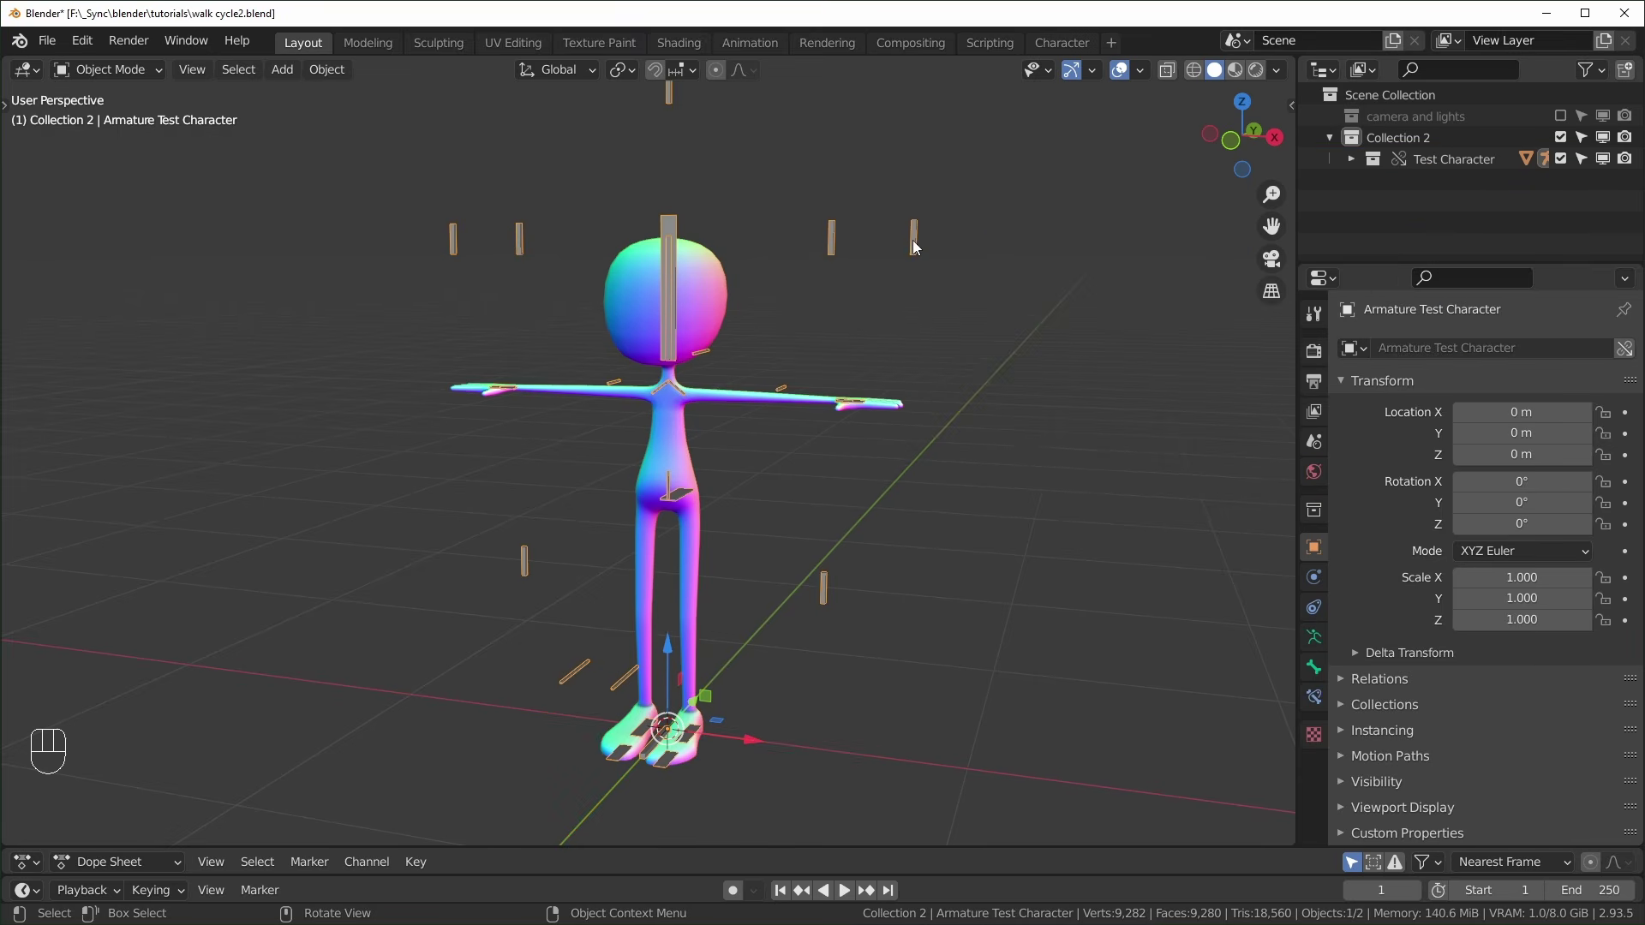
key(ctrl+Tab)
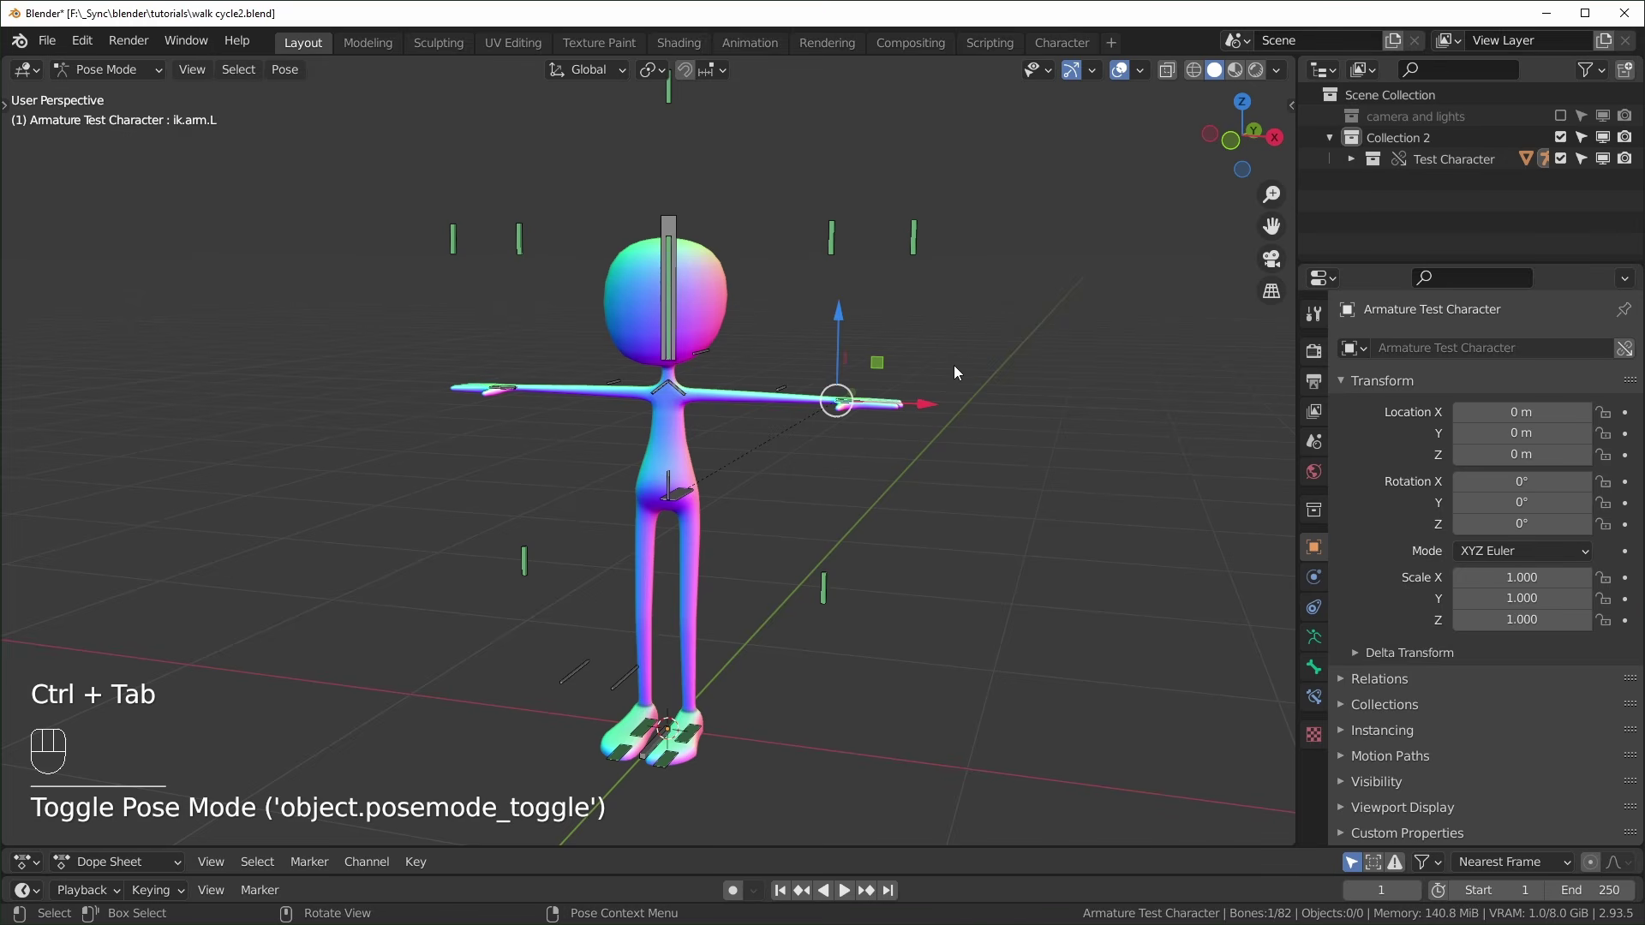
key(ctrl+Tab)
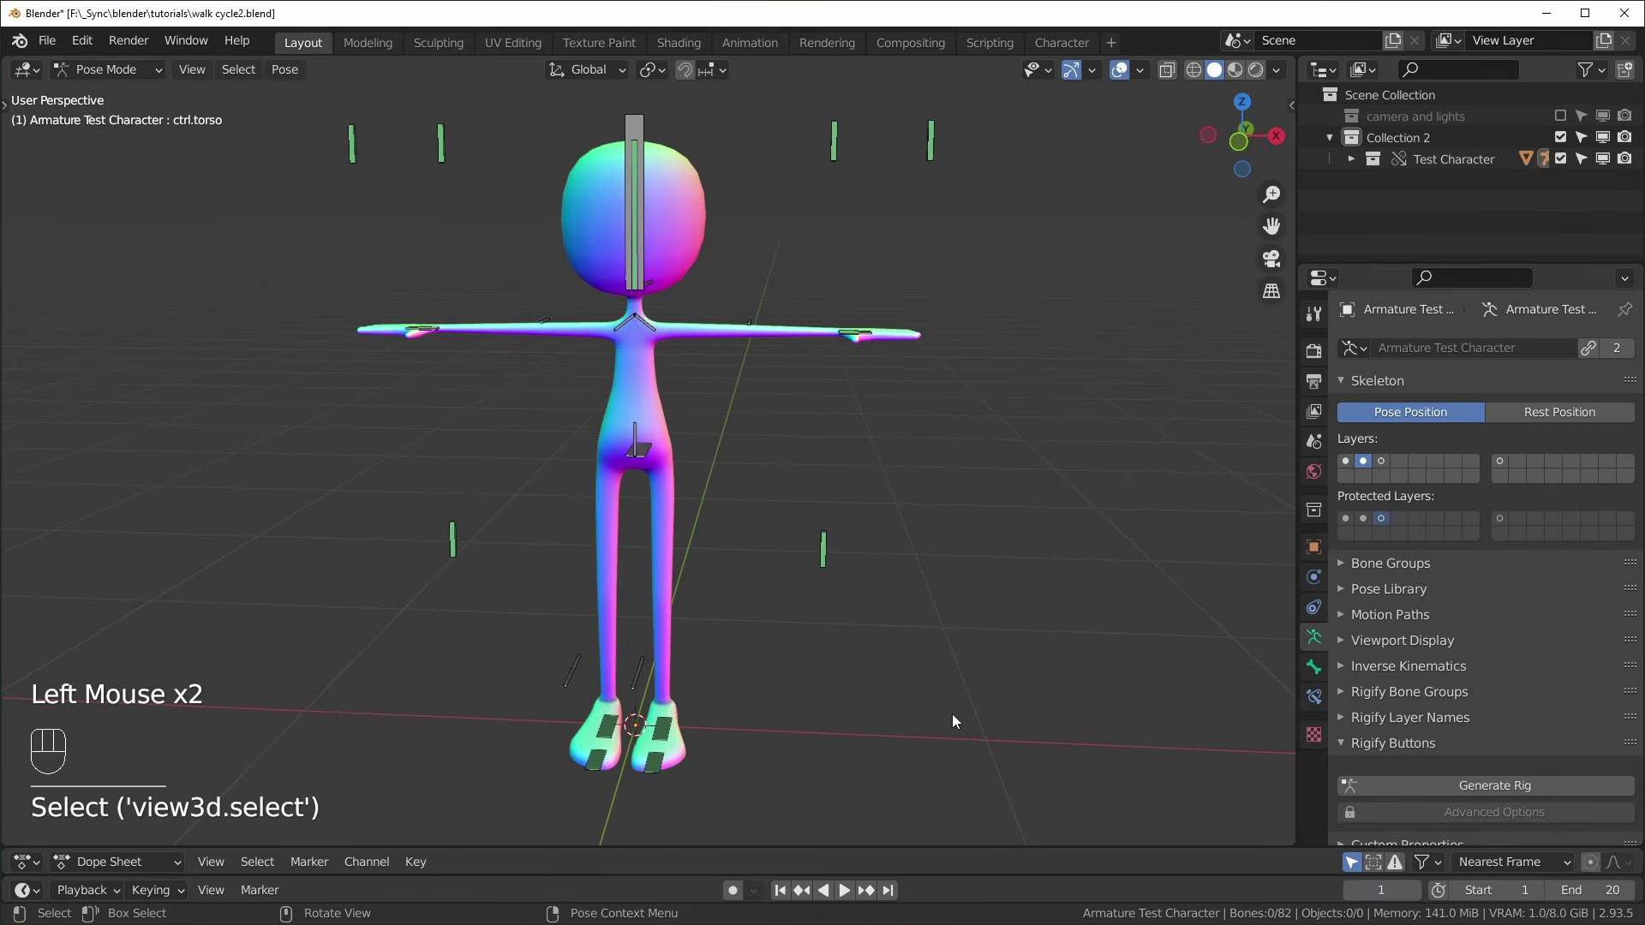
Inspect the bones on the armature's first layer, then return to the second layer with the control bones
middle_drag(823, 735, 865, 668)
scroll(866, 669, up, 3)
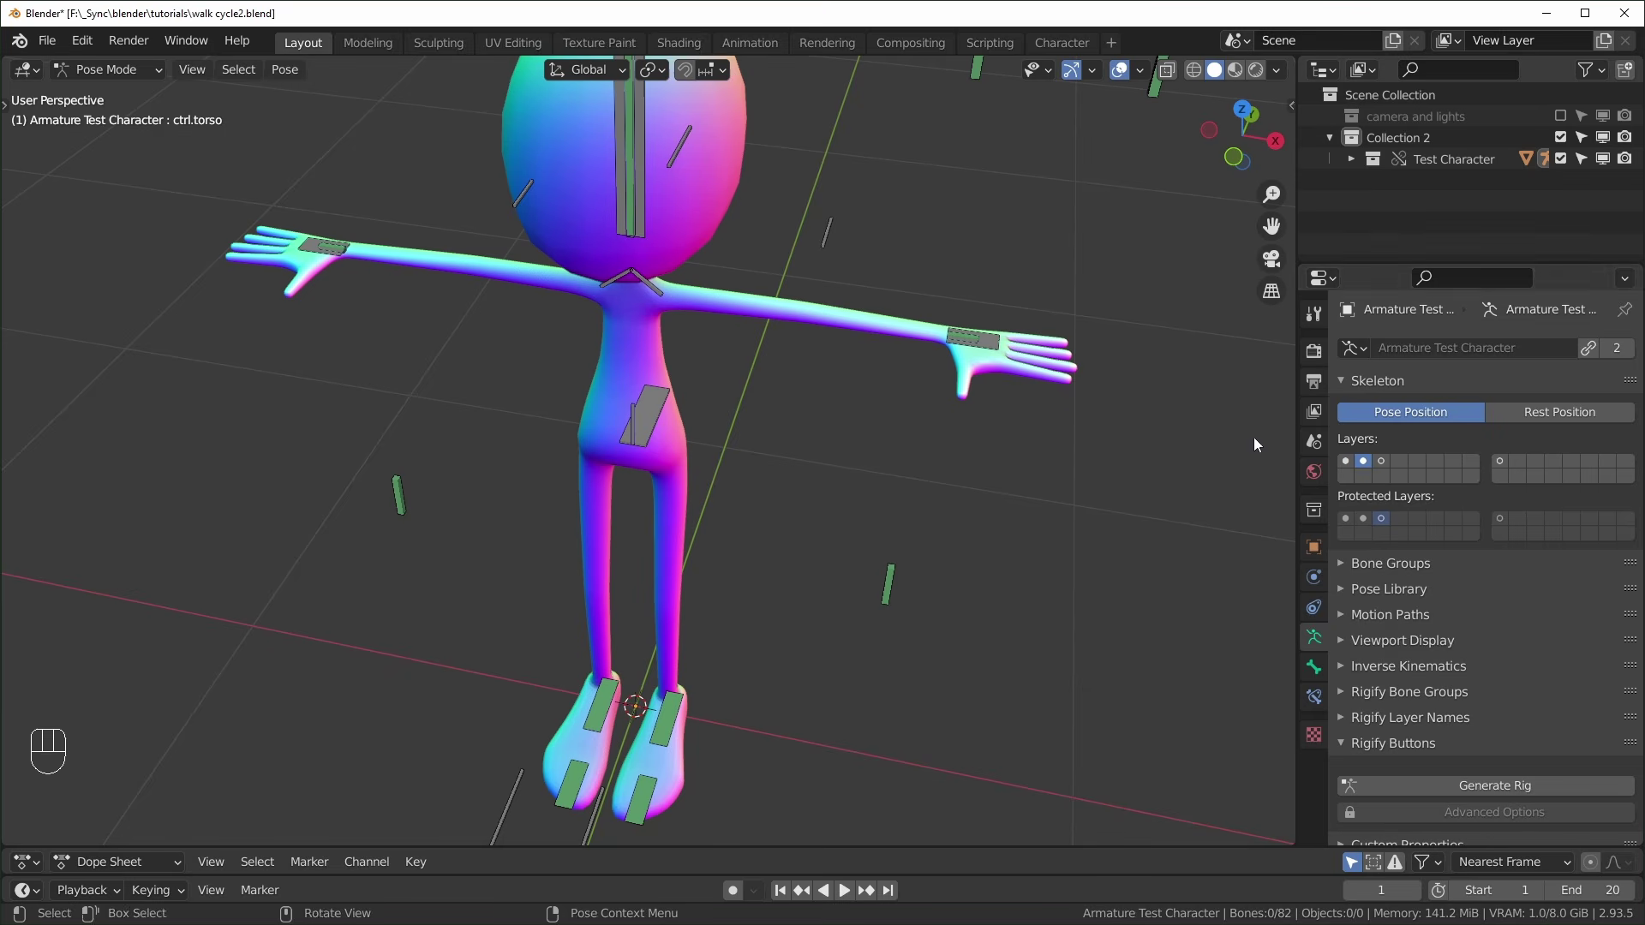
click(1344, 463)
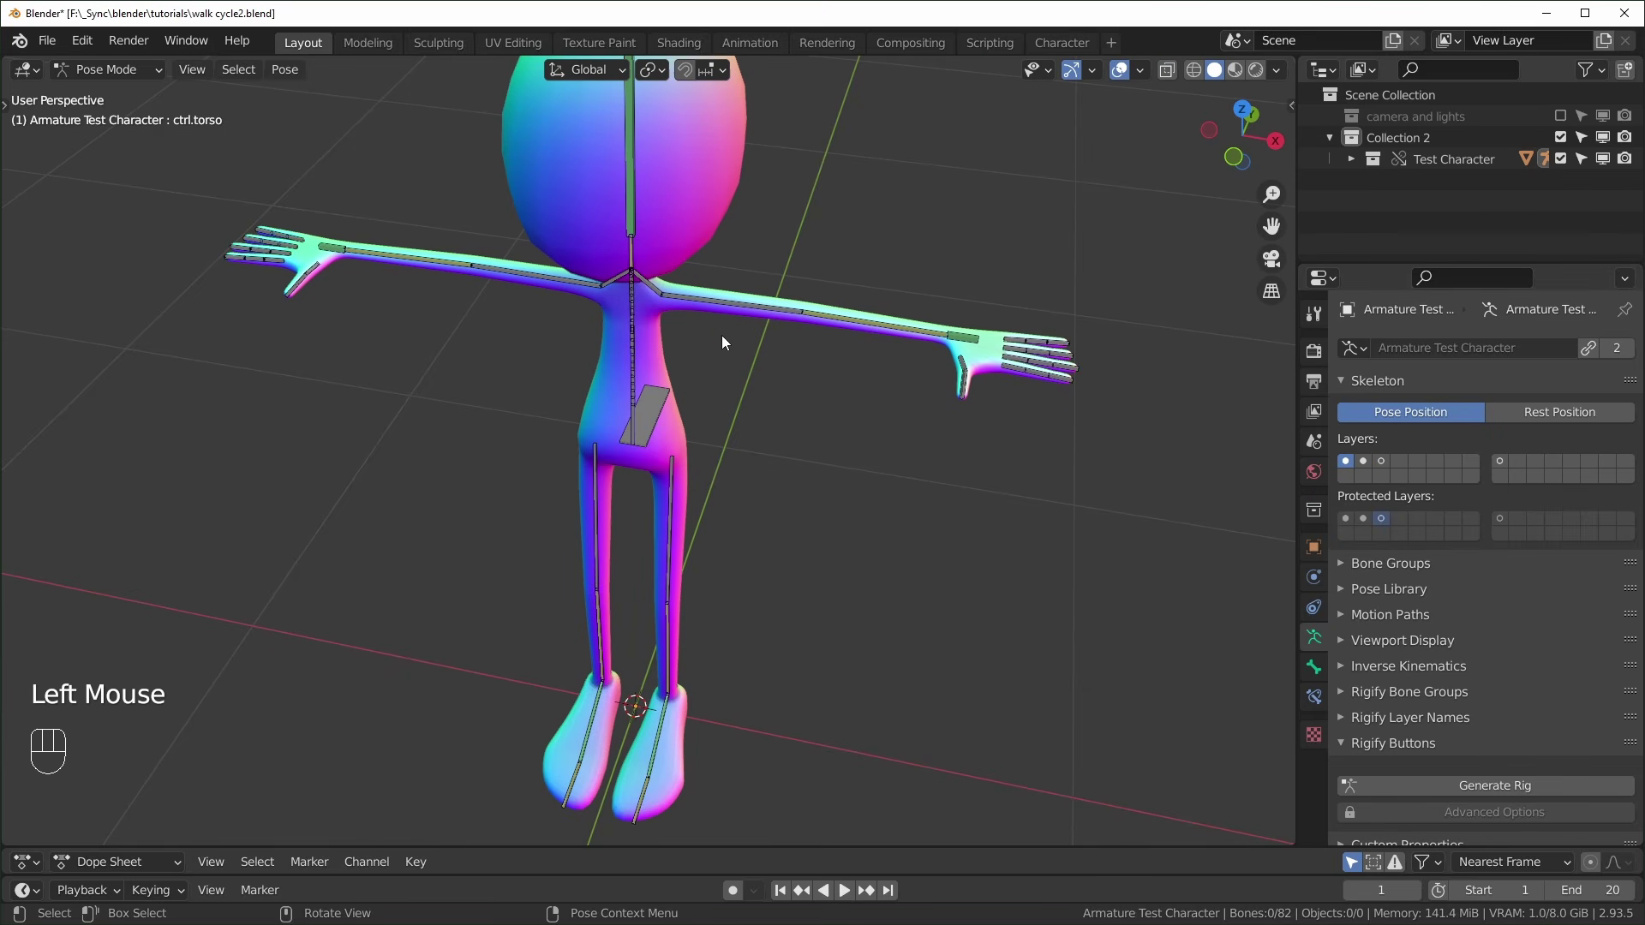
drag(751, 297, 850, 360)
middle_drag(850, 360, 796, 368)
click(785, 358)
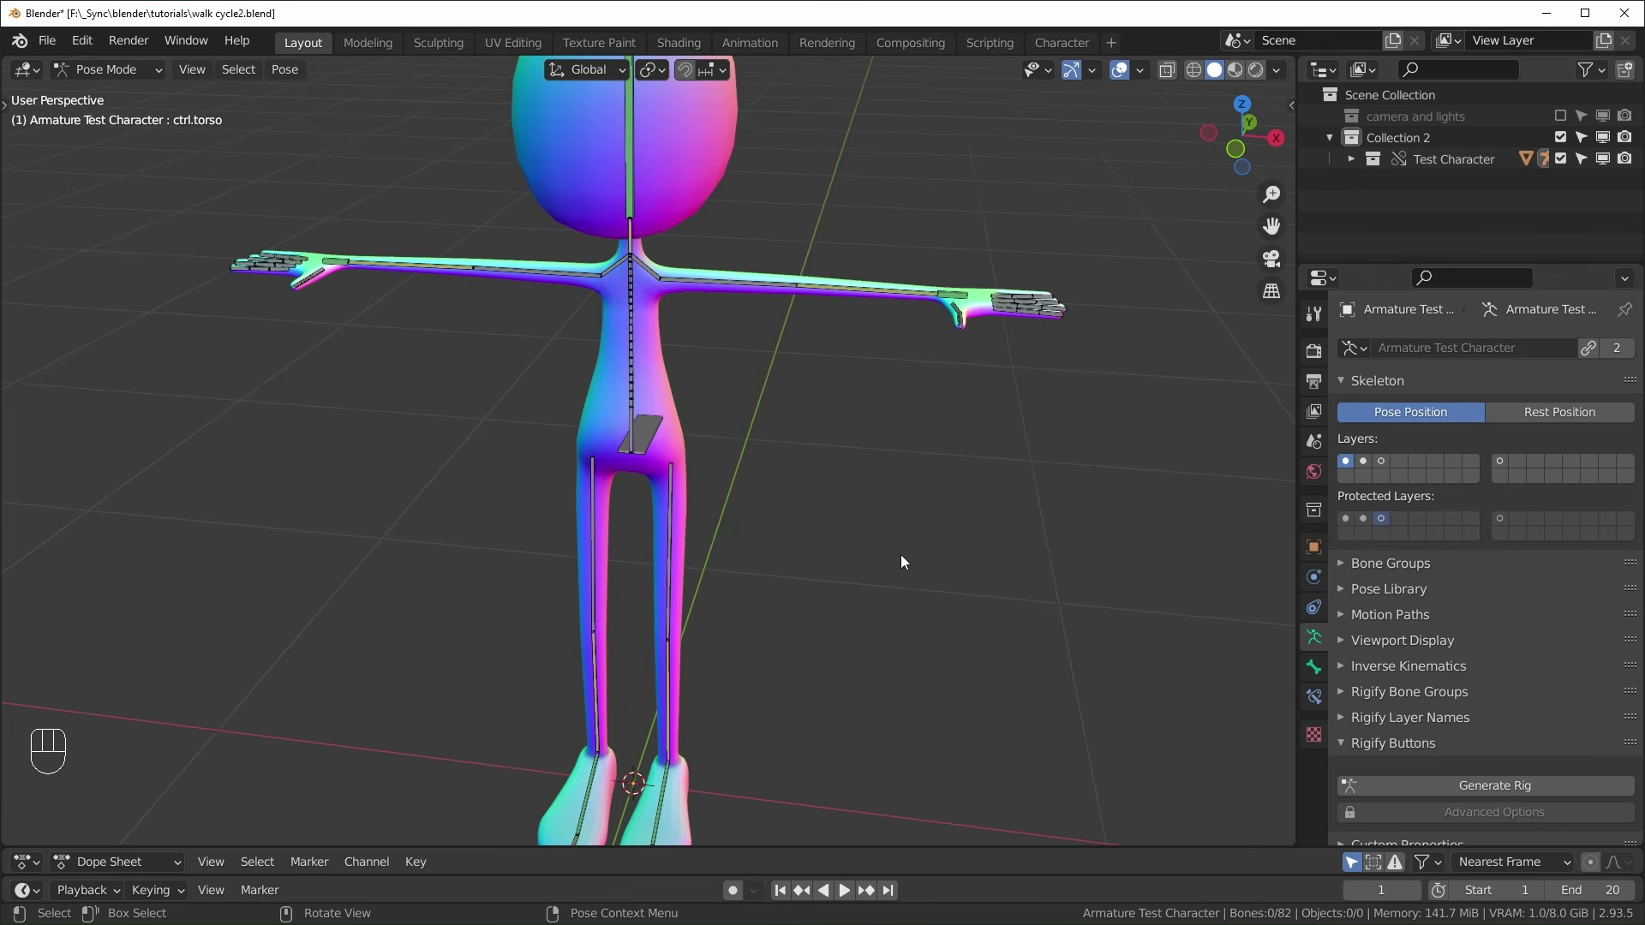
click(1363, 461)
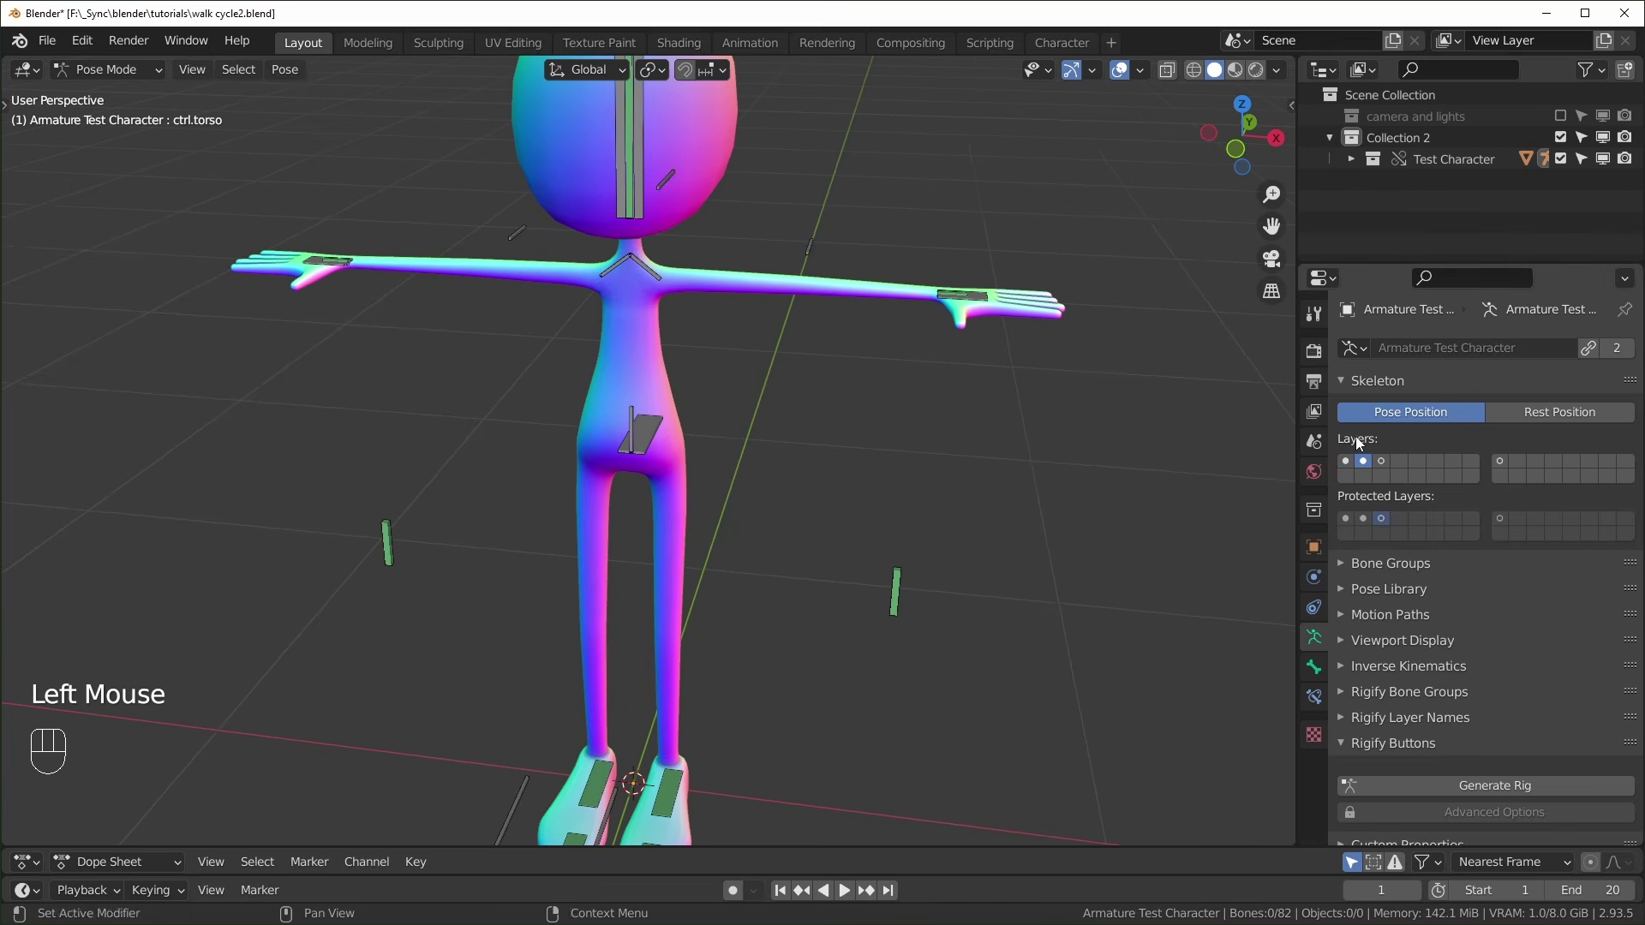
Move the ik.arm.L control down and inward to bend the left elbow, and try rotating the hand to point downward
click(985, 297)
key(g)
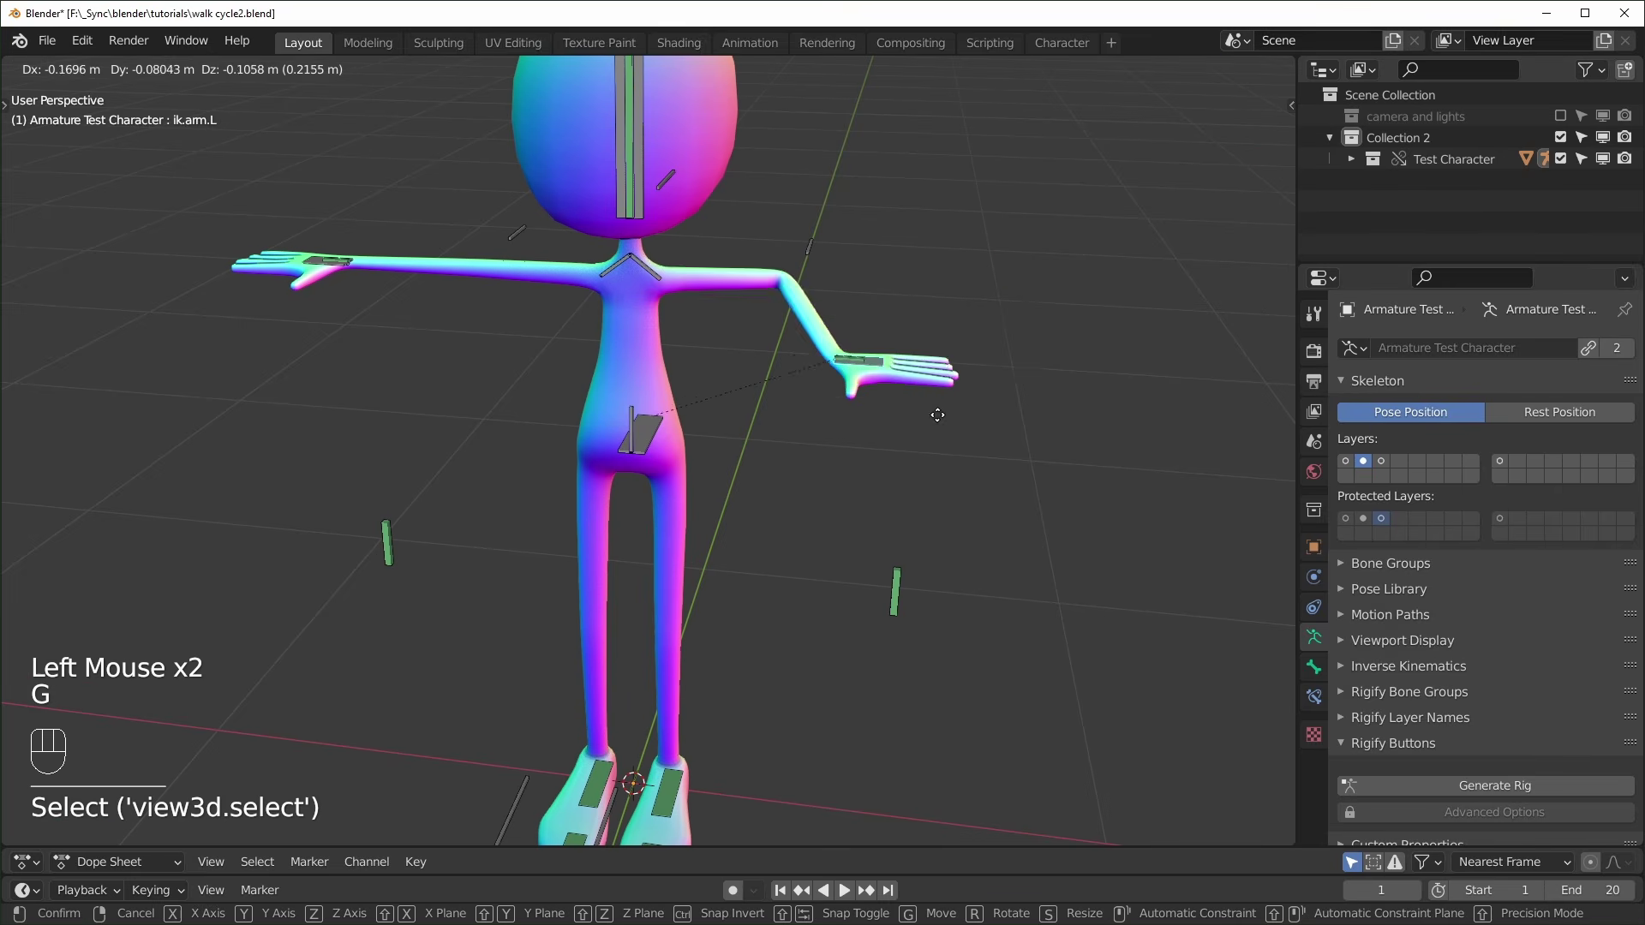
click(894, 425)
key(r)
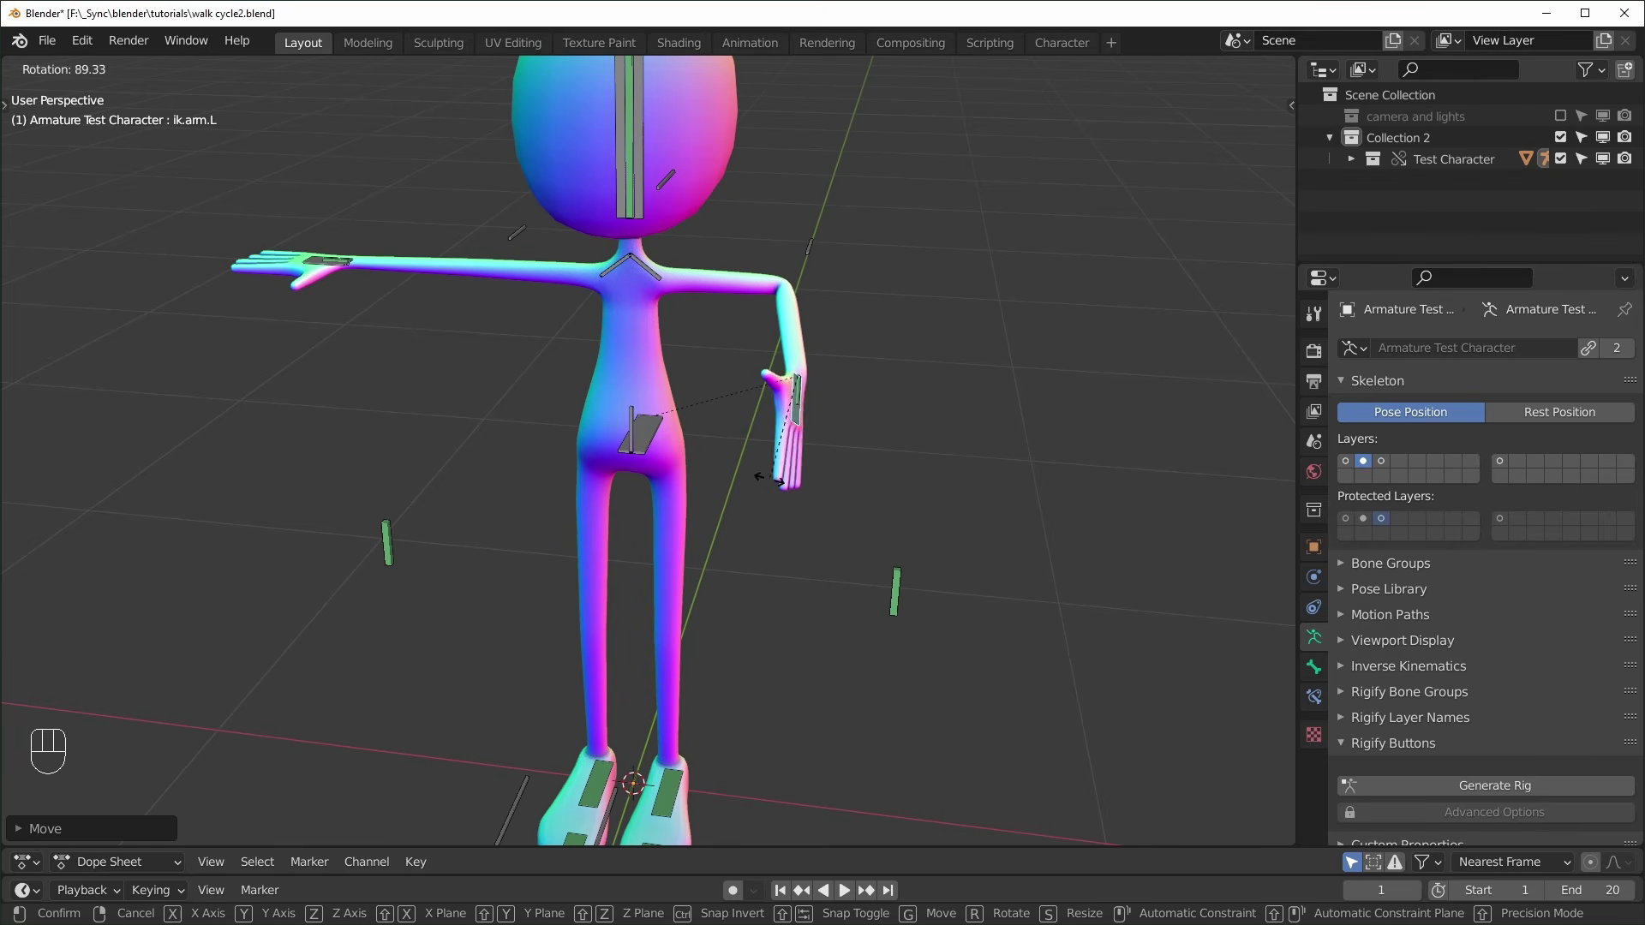
right_click(767, 476)
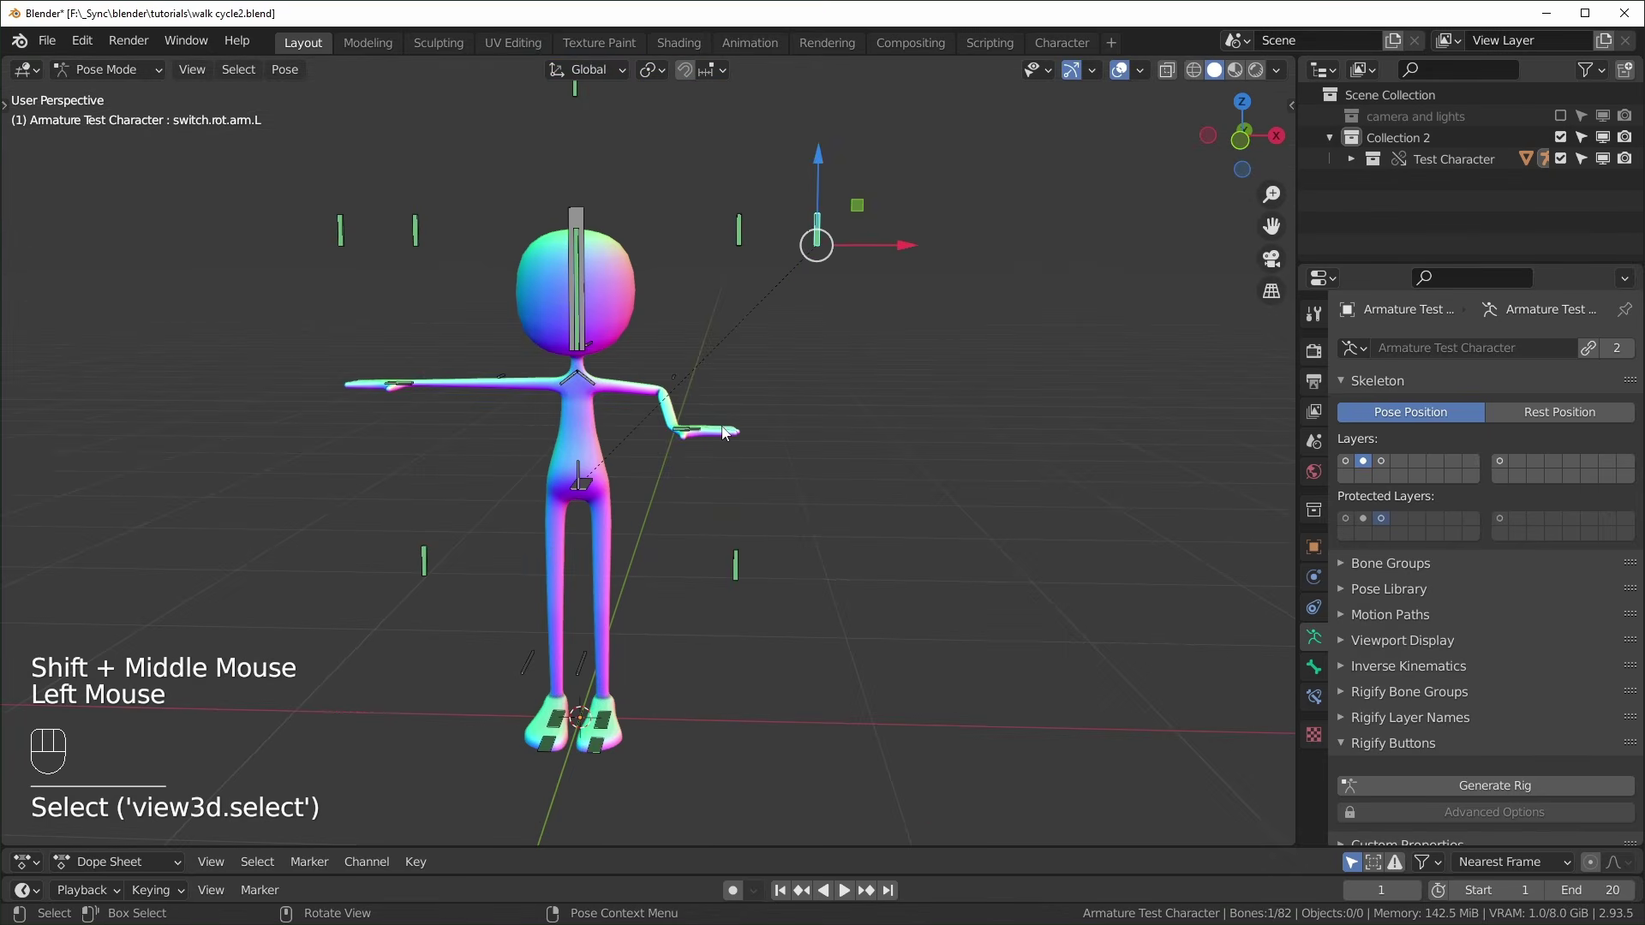
scroll(724, 432, up, 3)
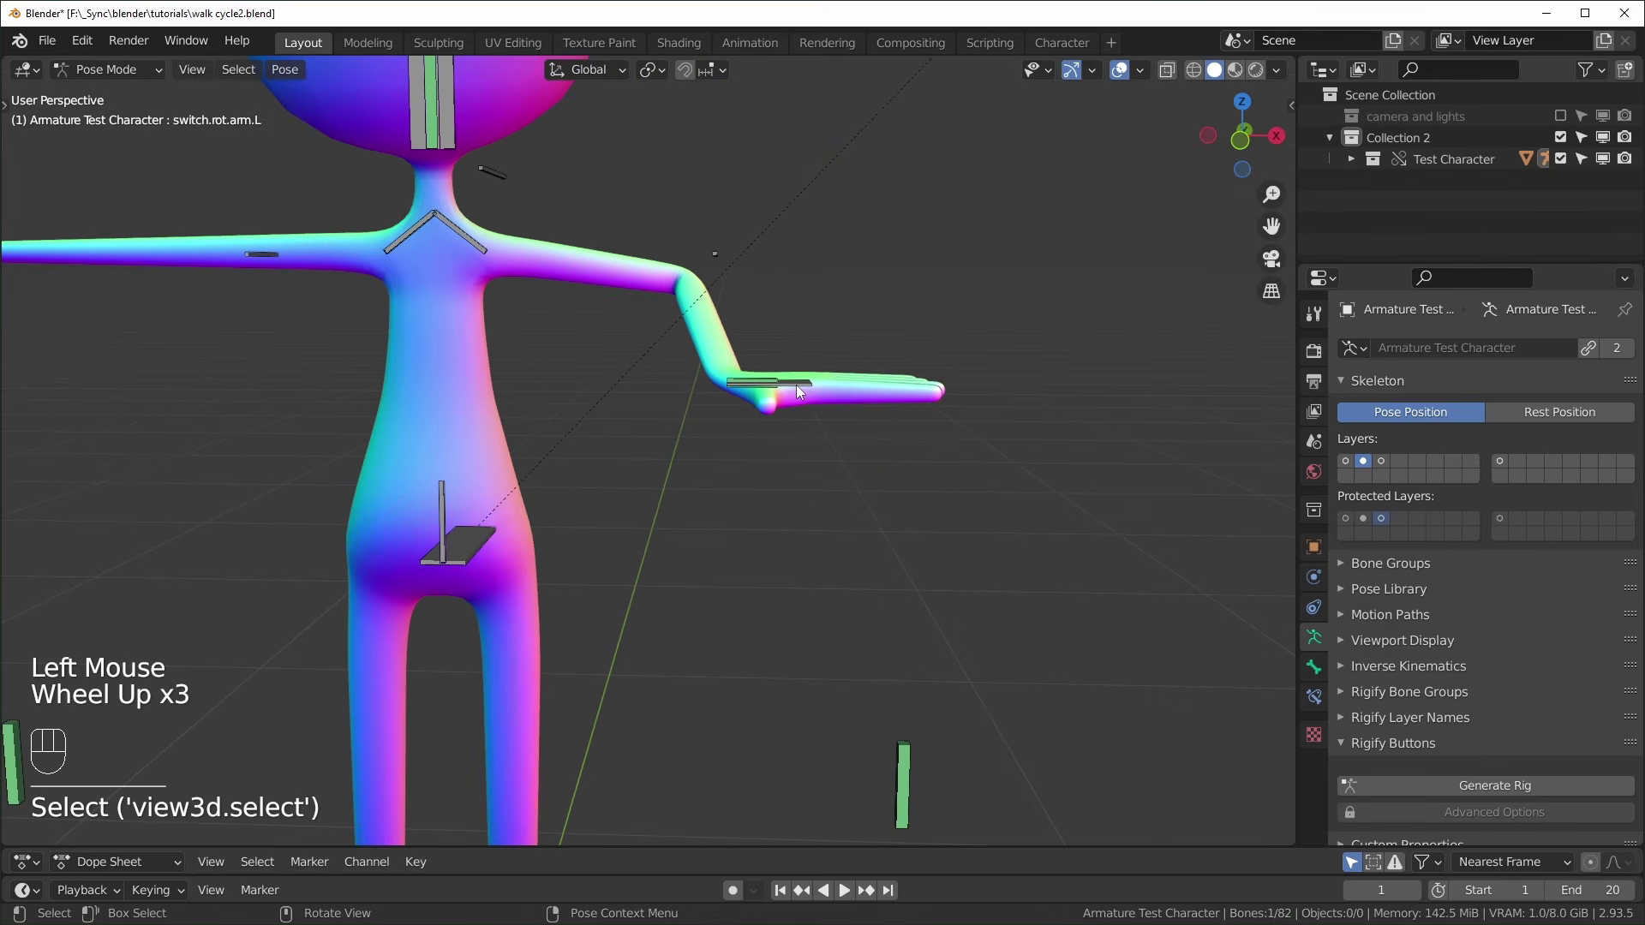
Move the switch.rot.arm.L control down to change how the left hand follows the arm's rotation
scroll(759, 411, down, 2)
scroll(772, 415, down, 2)
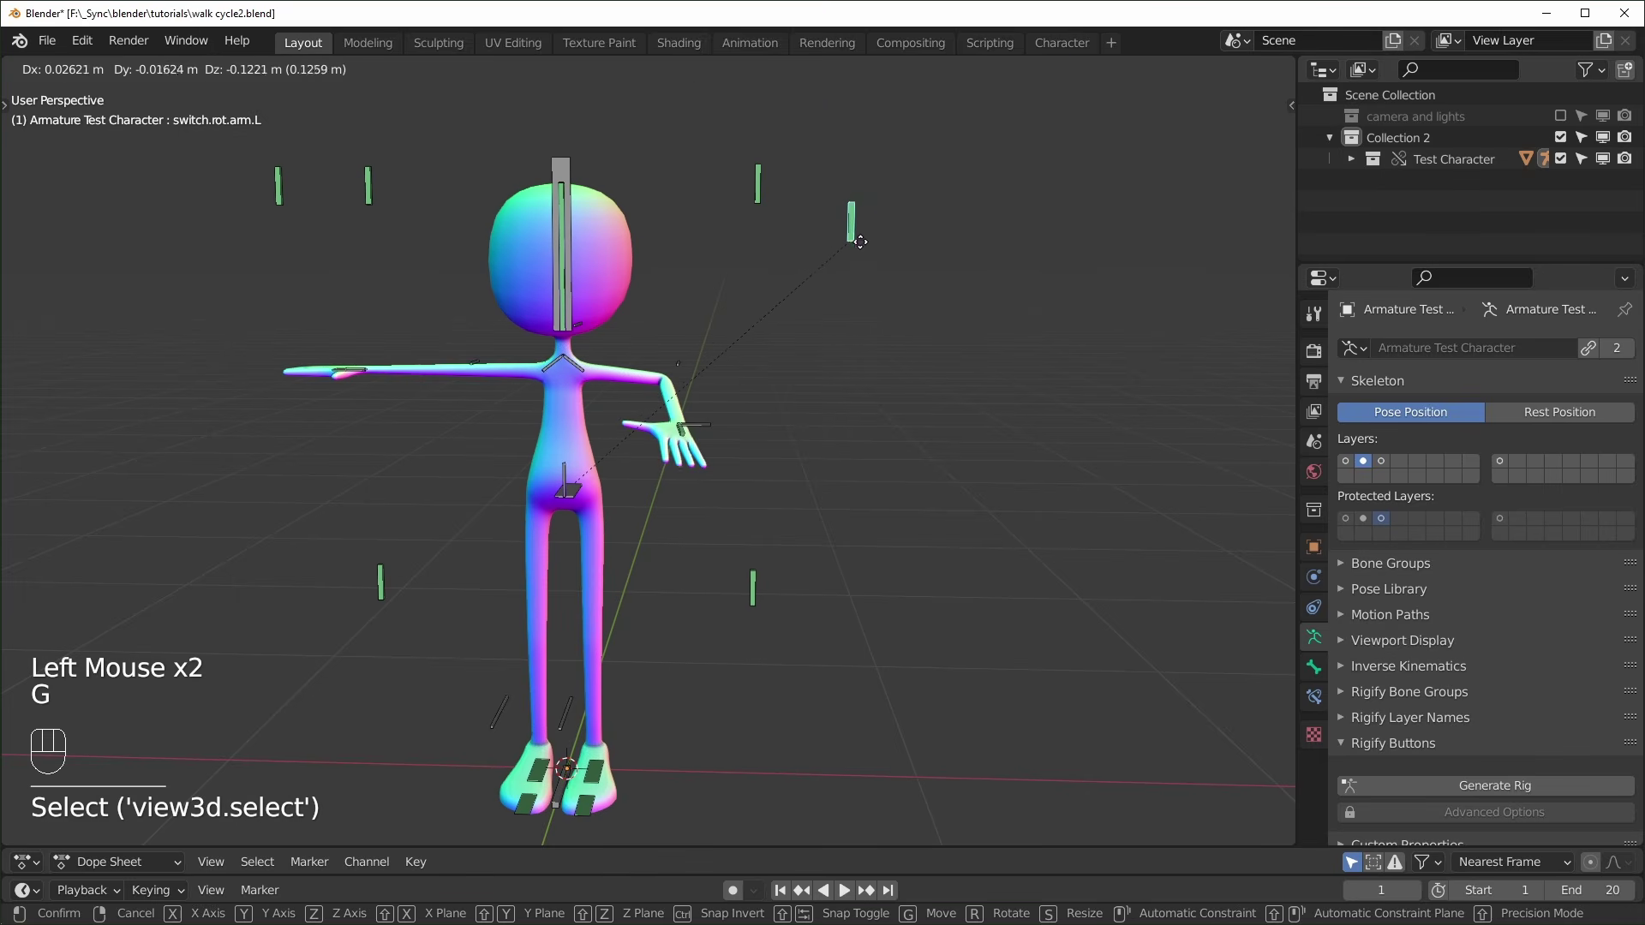
click(854, 199)
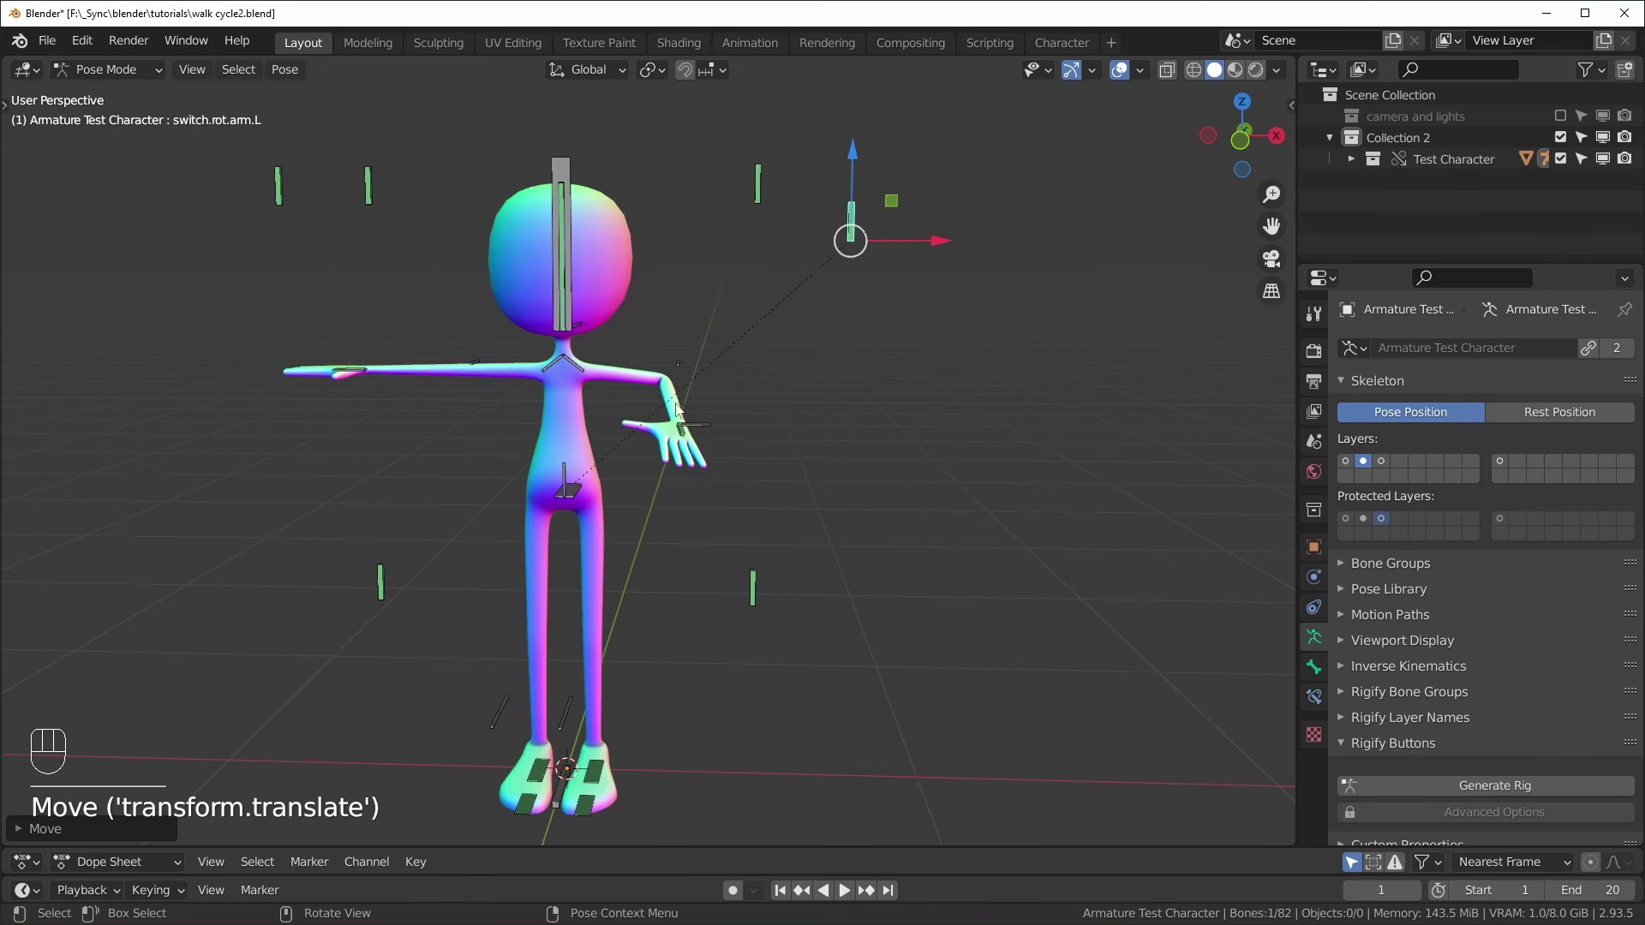
Try rotating the hand.L bone, then undo back to the previous selection
scroll(694, 420, up, 2)
click(720, 417)
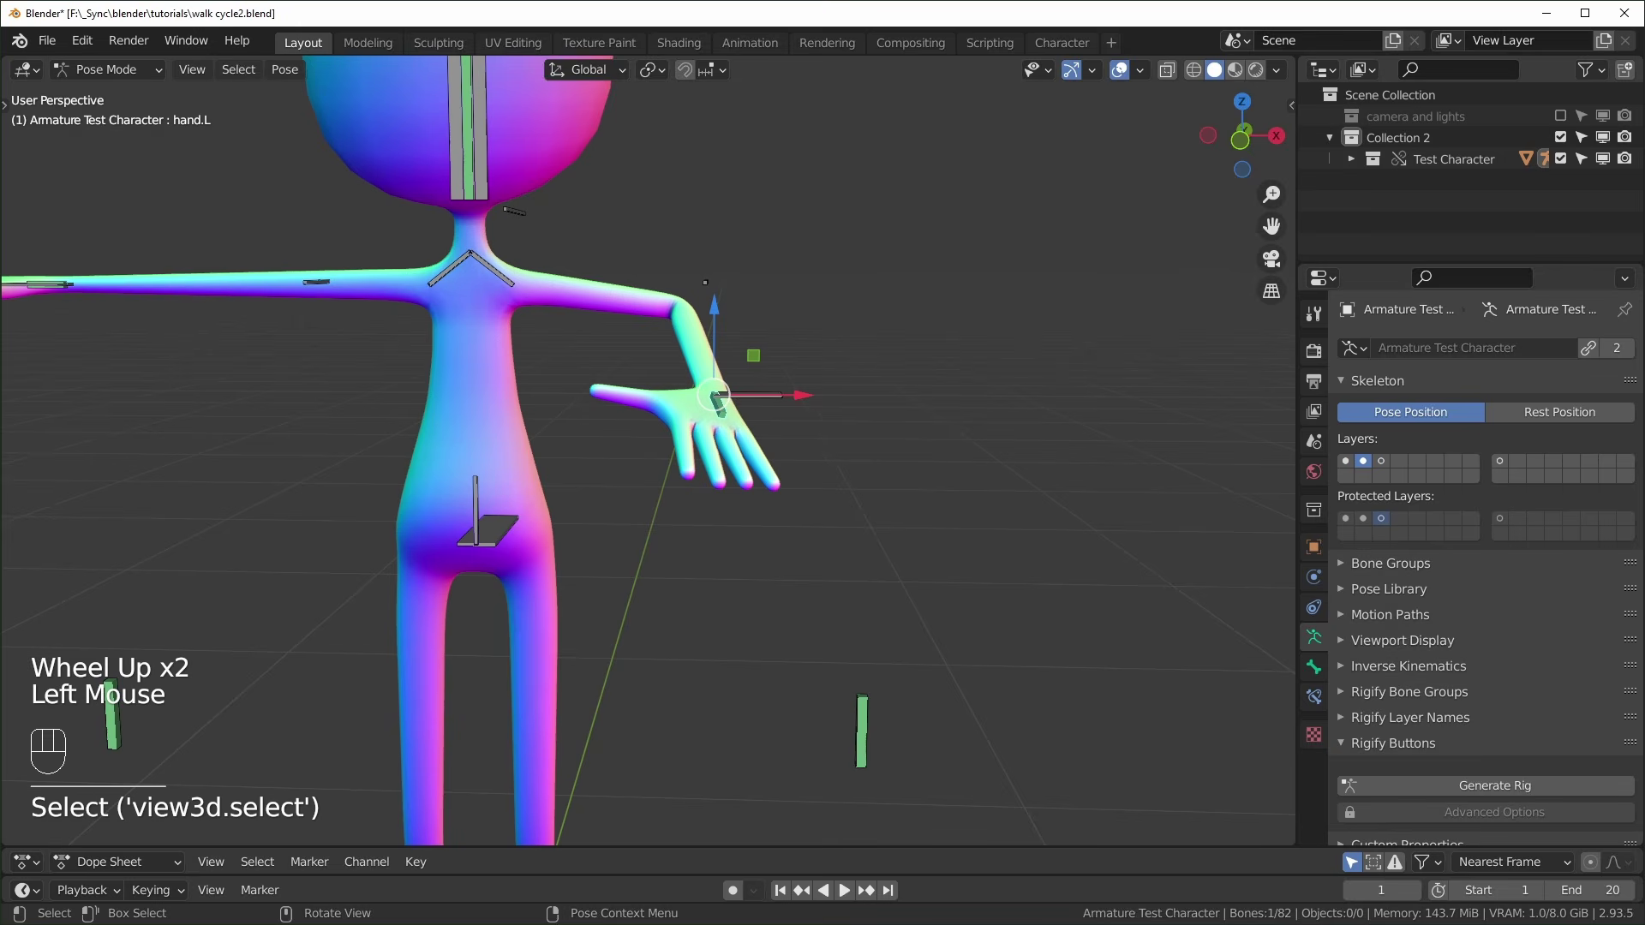
key(r)
right_click(815, 425)
scroll(818, 427, down, 2)
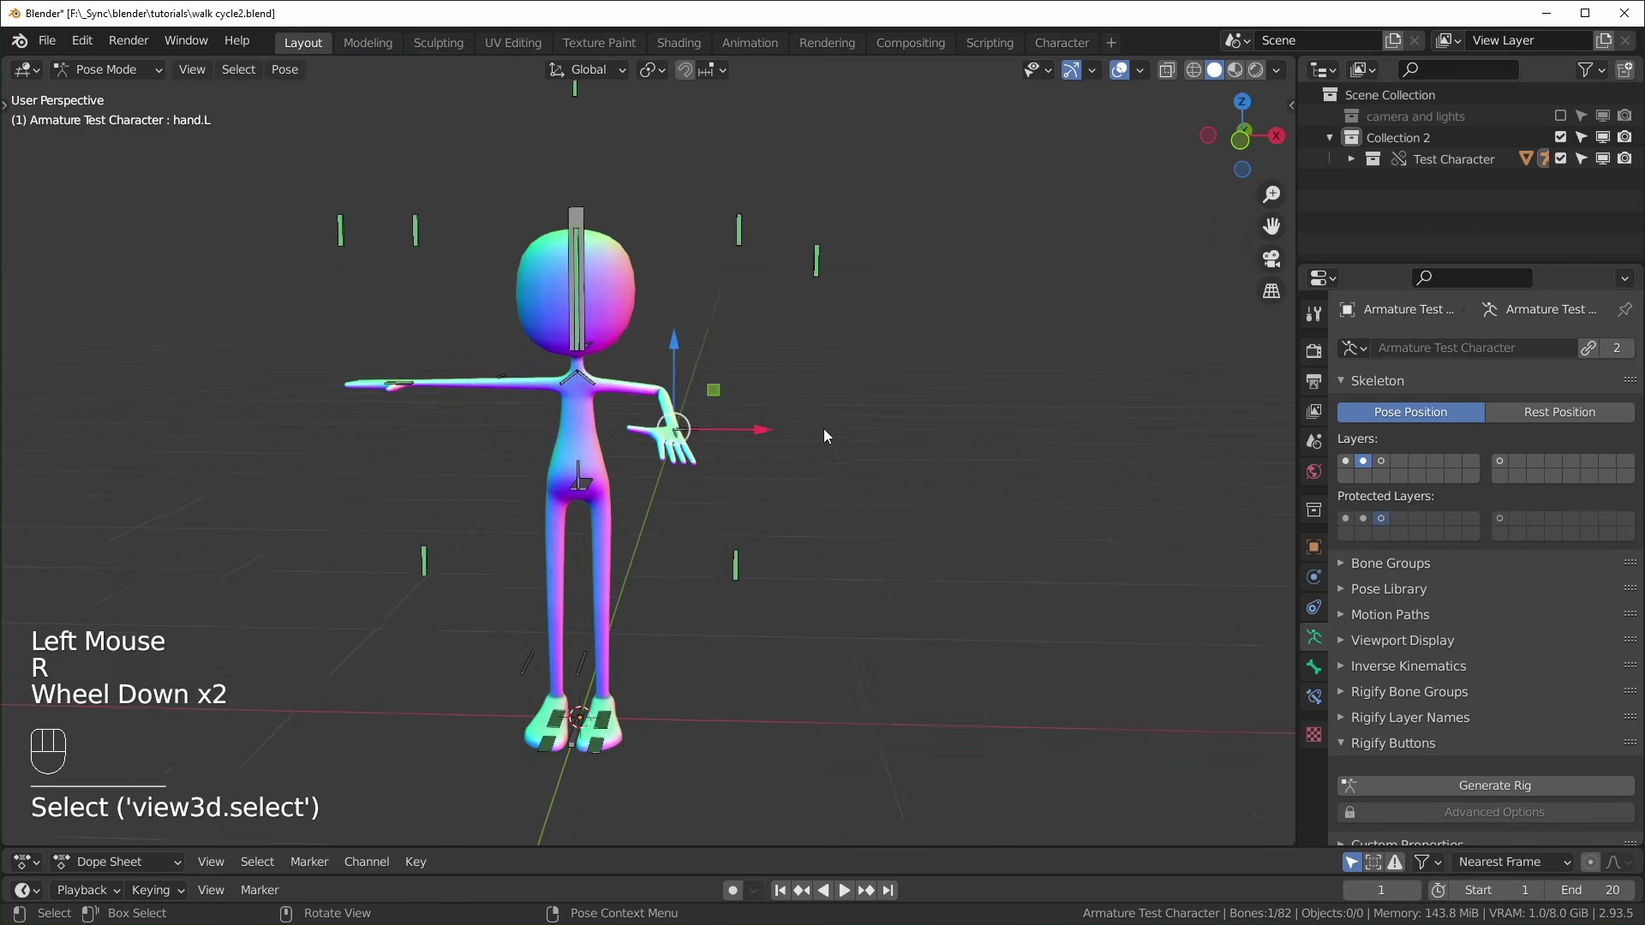
key(ctrl+z)
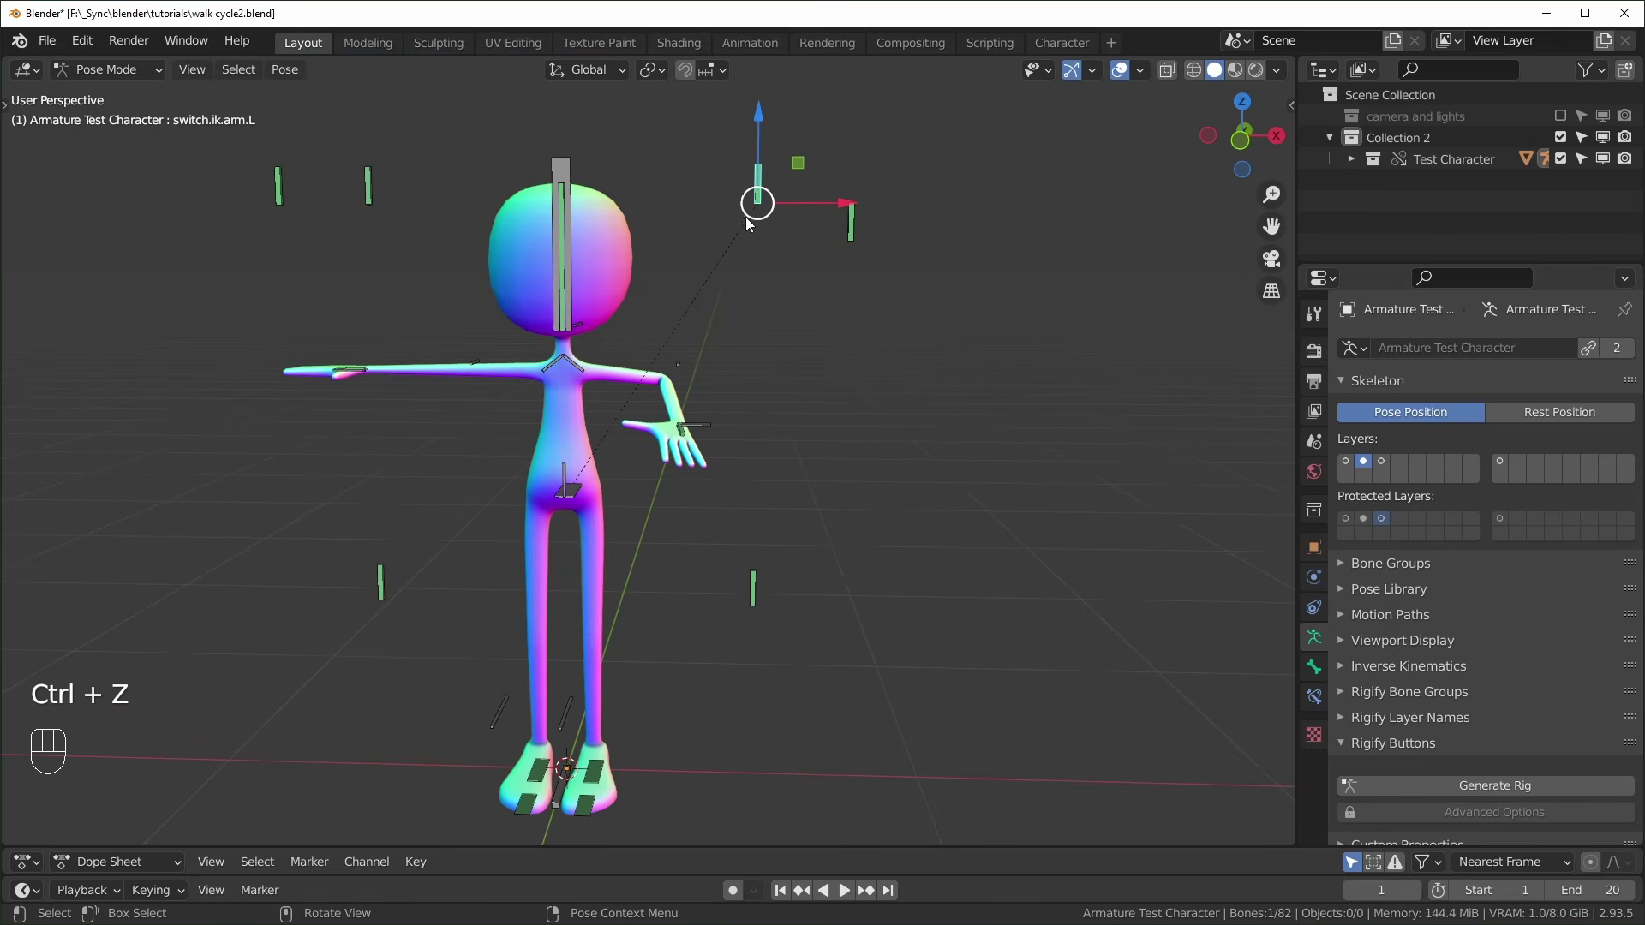
Lower the switch.ik.arm.L control to turn off the left arm's IK, show the first bone layer, and try rotating the arm bones
key(g)
click(756, 257)
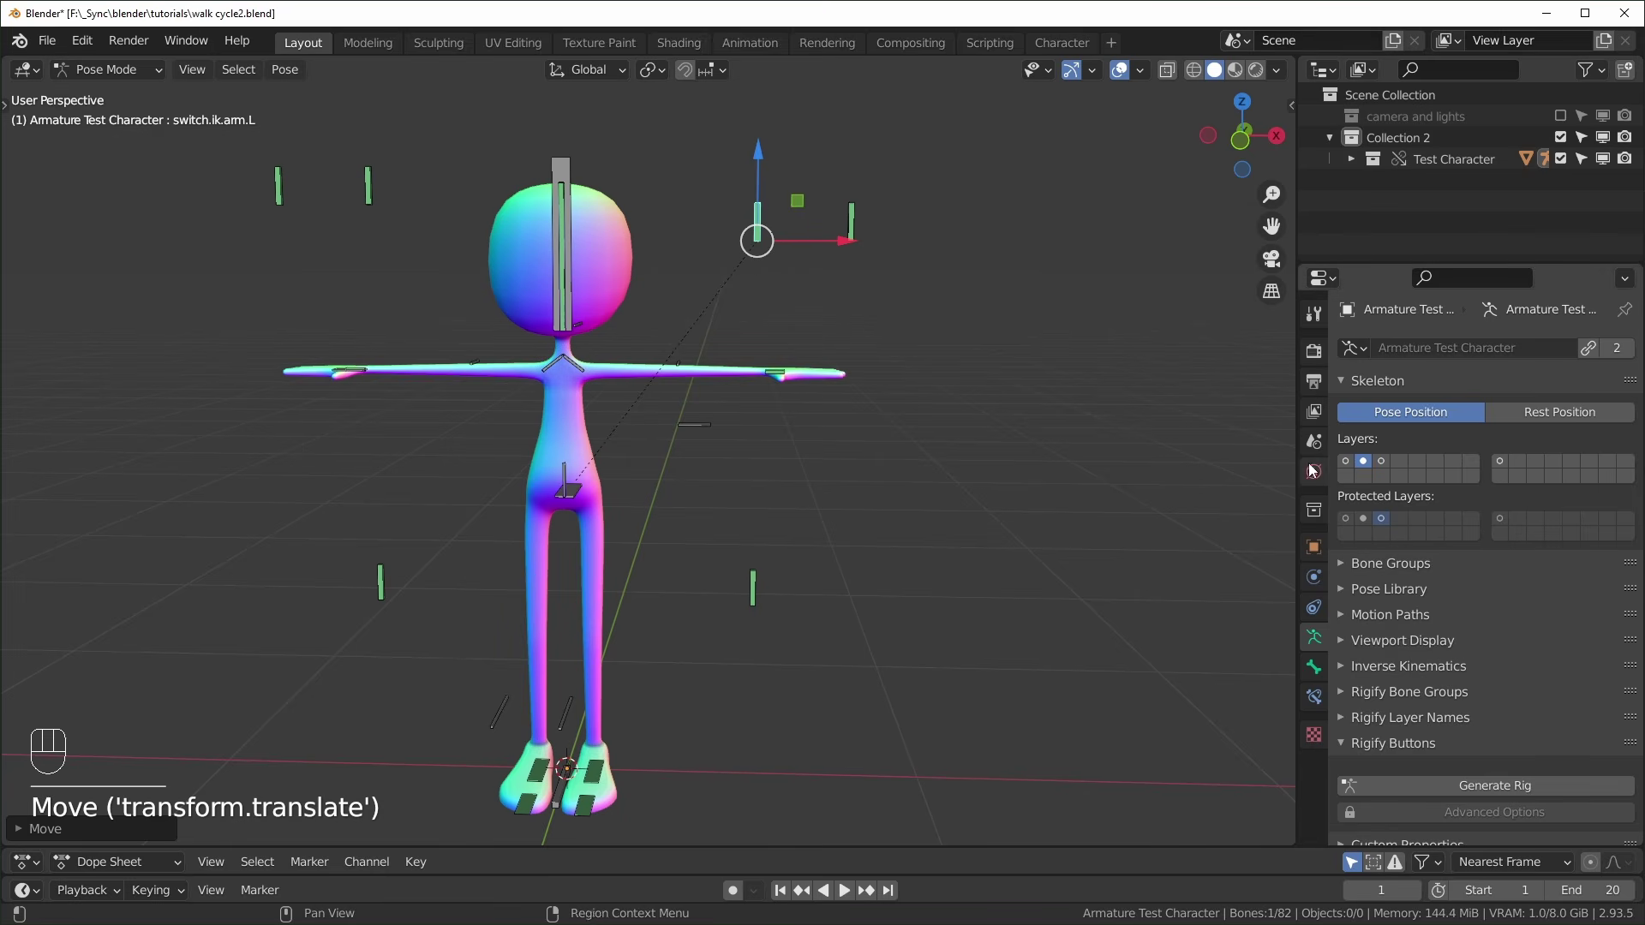
click(1345, 461)
drag(639, 324, 736, 386)
key(r)
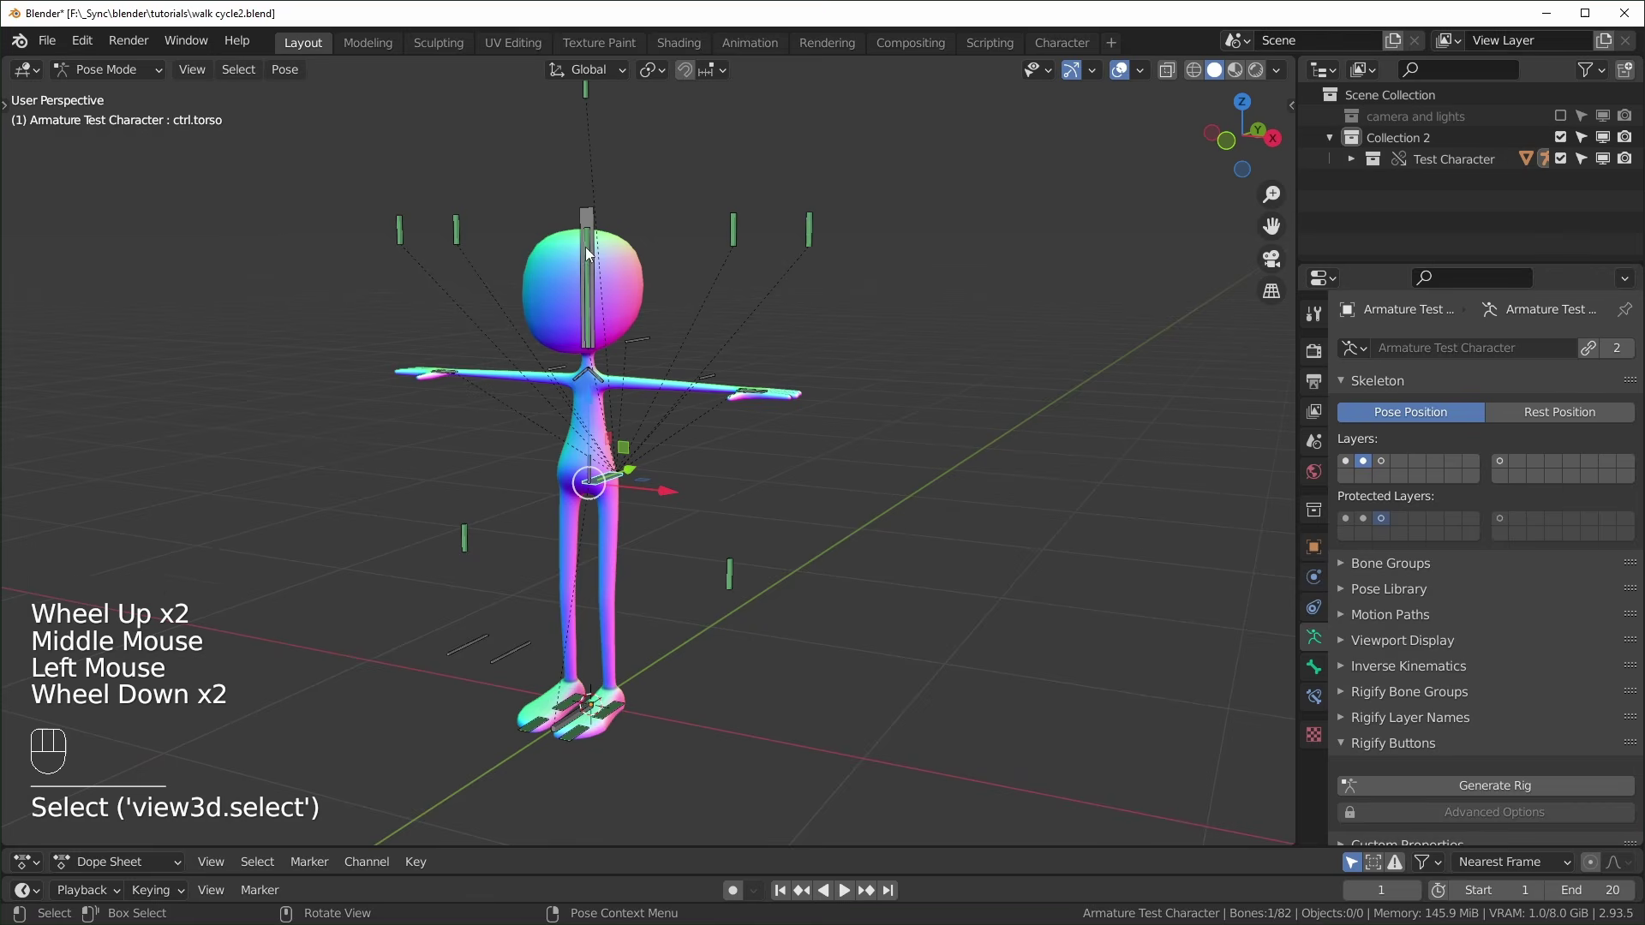
Try bending the torso by moving the ik.spine control, and rotate it to tilt the head forward
scroll(585, 178, up, 1)
click(572, 176)
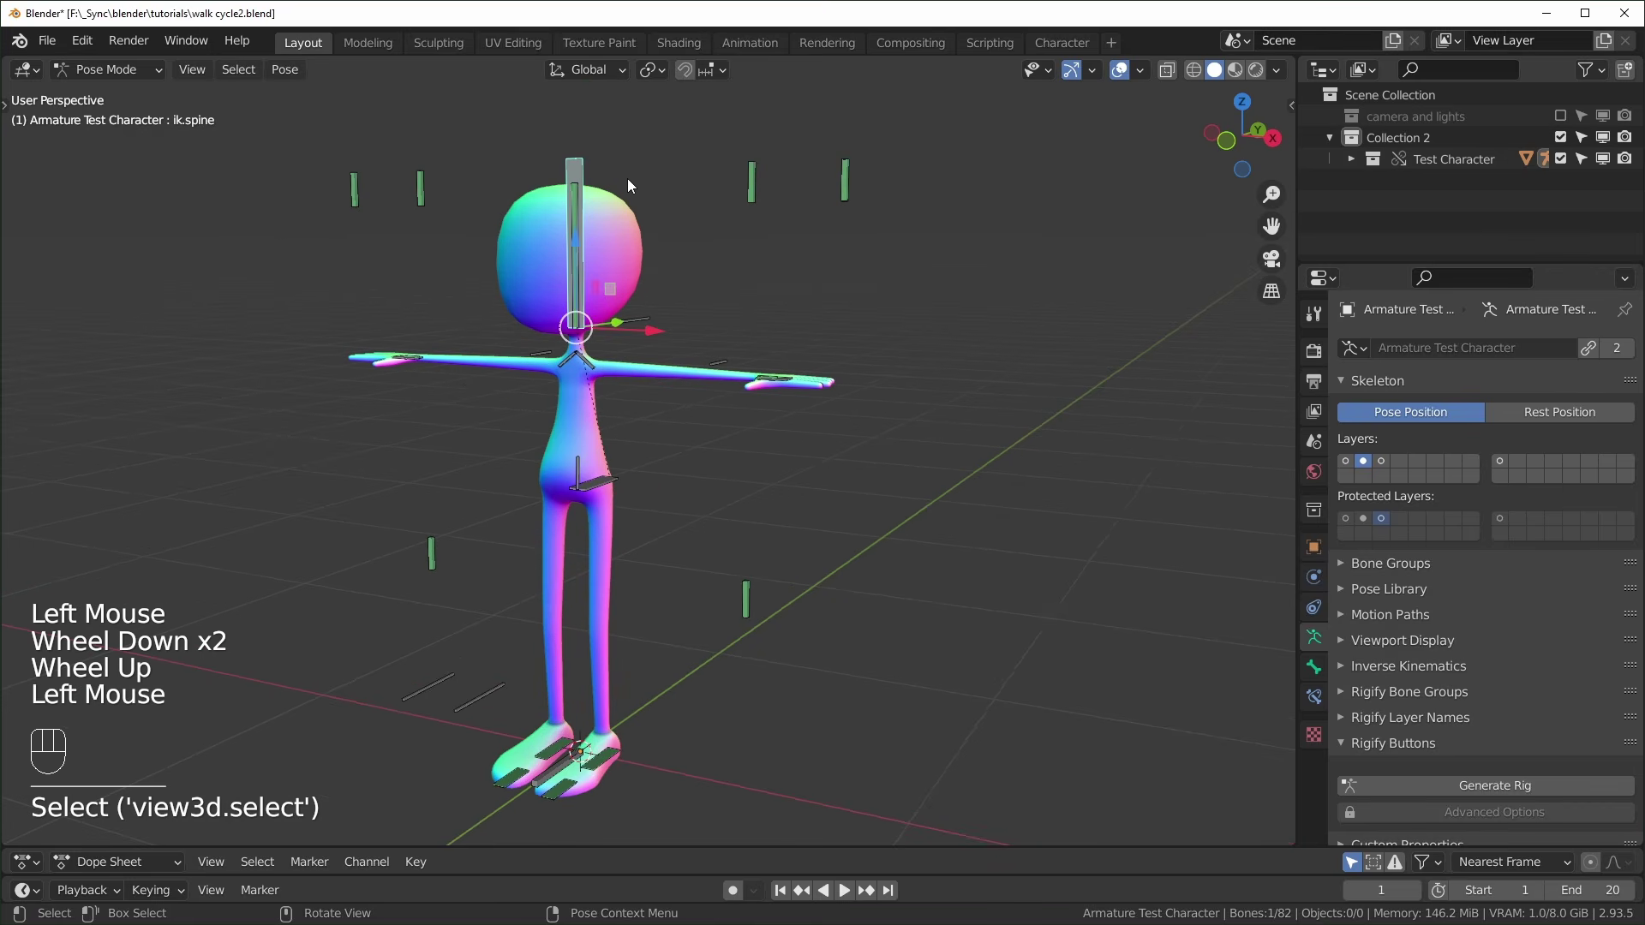
key(g)
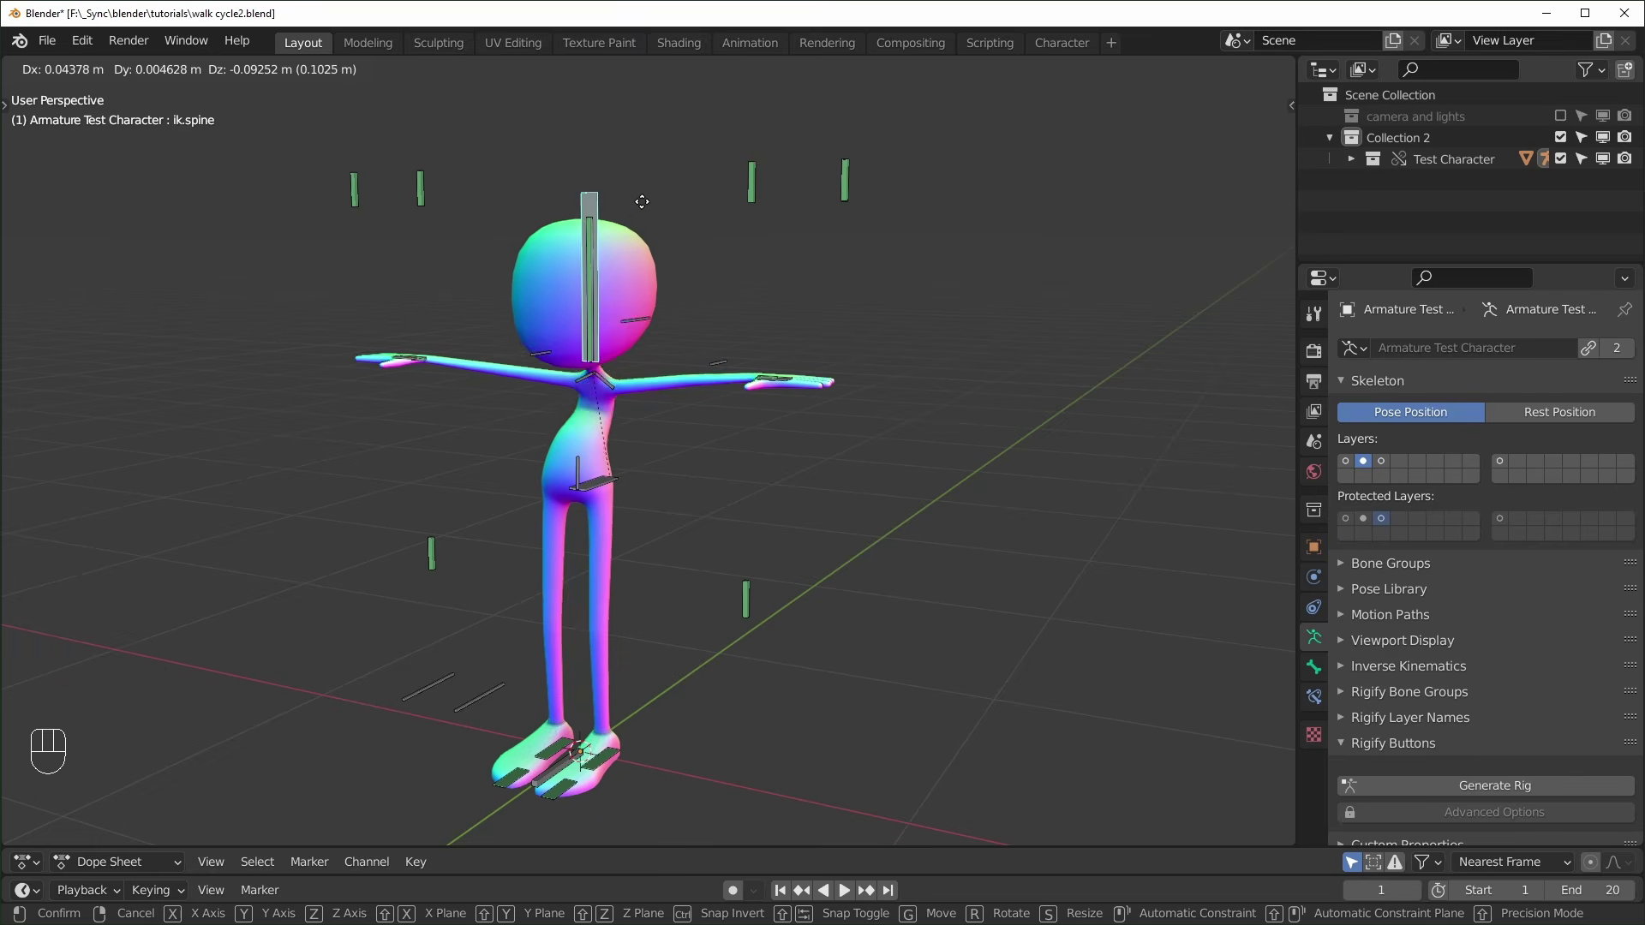
click(639, 206)
middle_drag(635, 214, 850, 326)
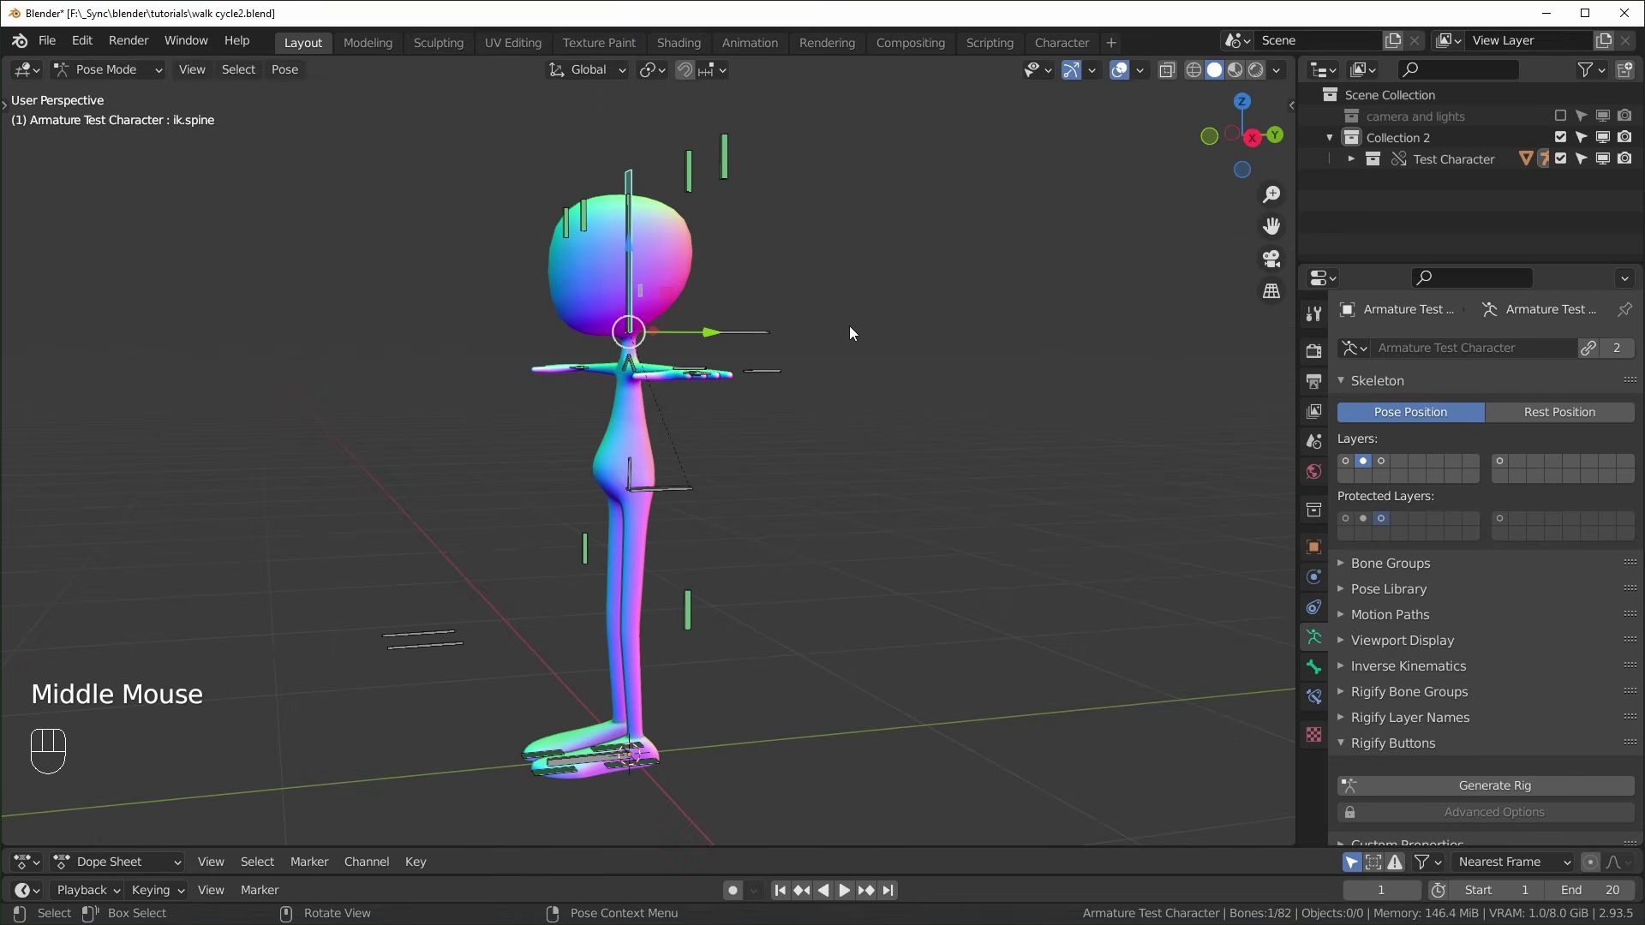
key(r)
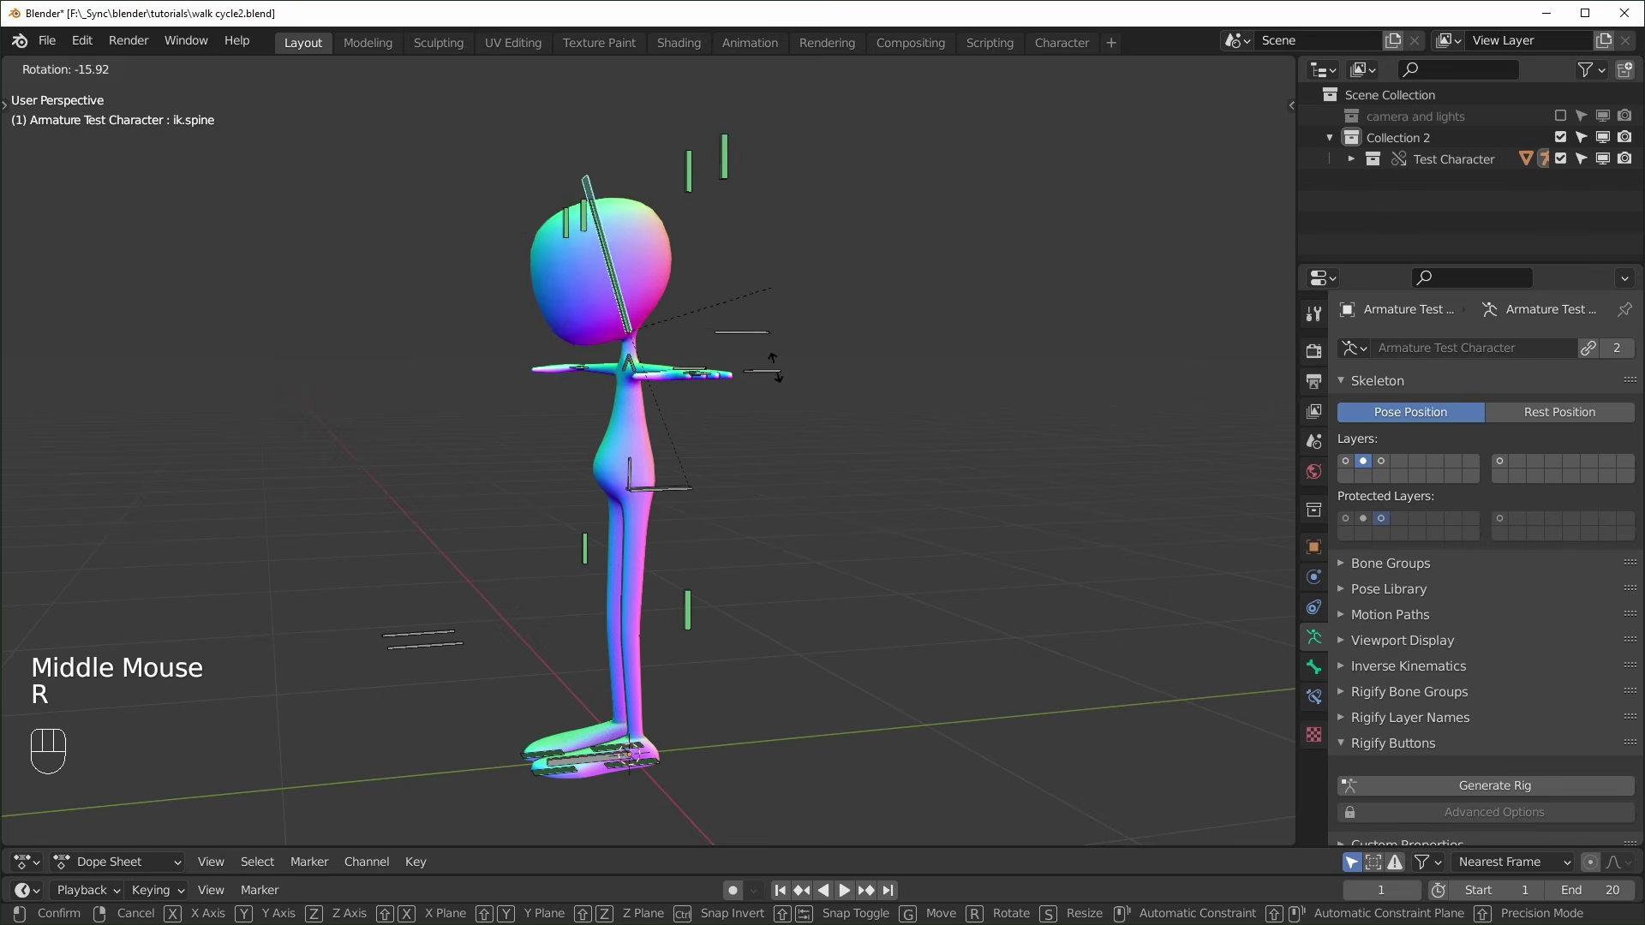
scroll(411, 257, down, 2)
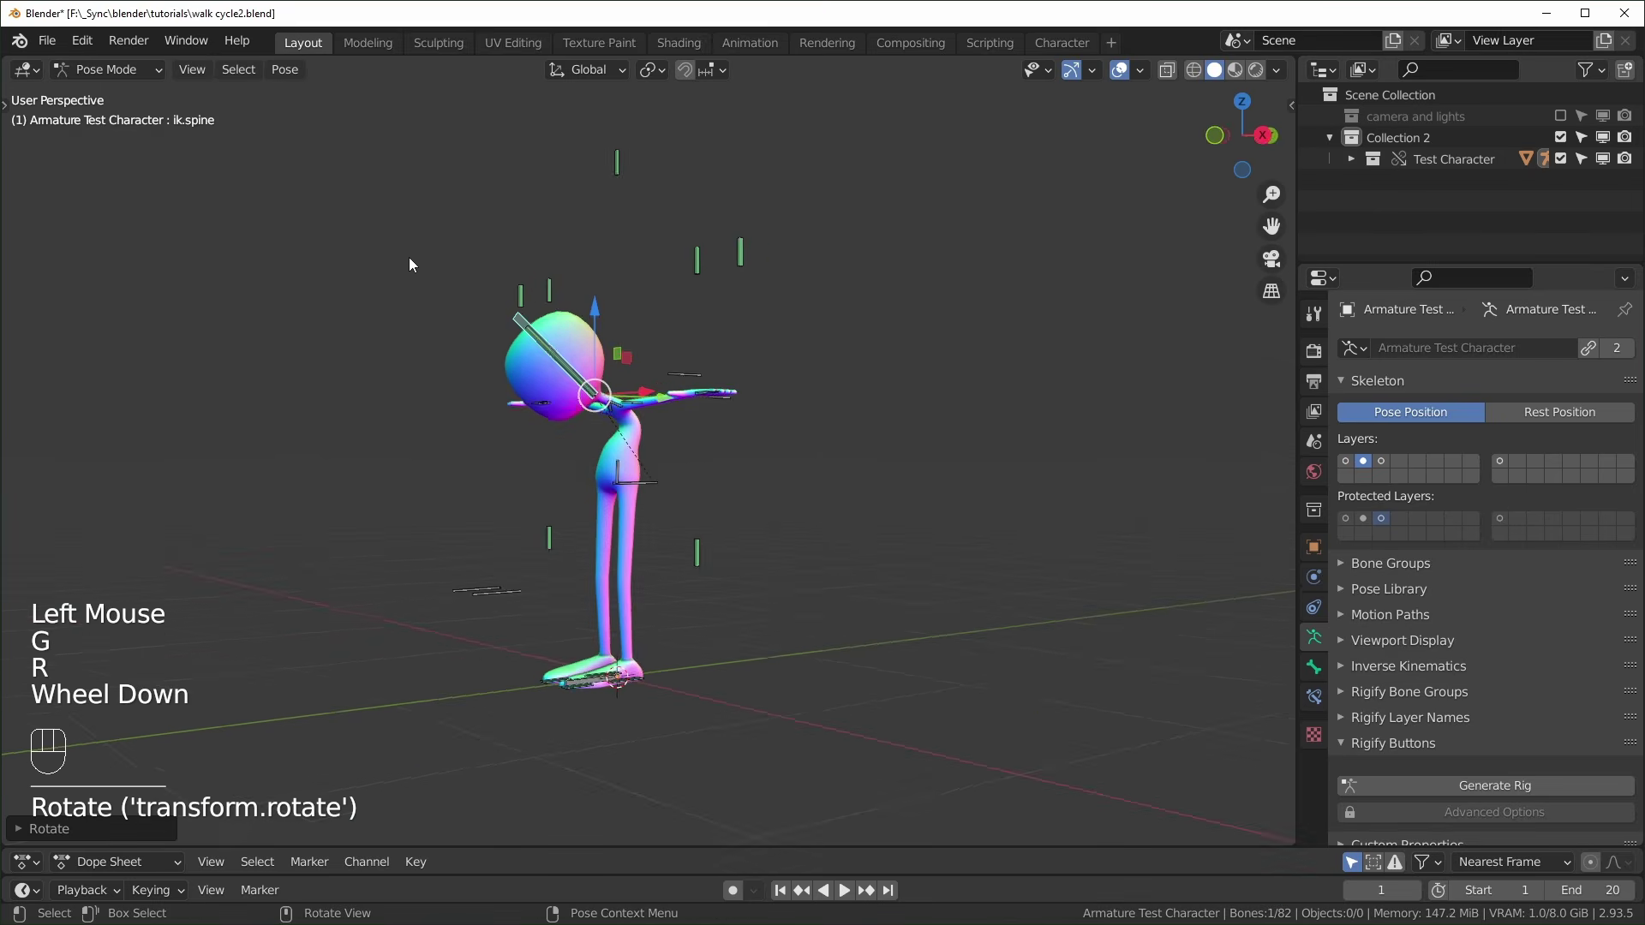
Select the switch control above the head and move it down
middle_drag(591, 257, 649, 253)
drag(583, 135, 640, 184)
key(g)
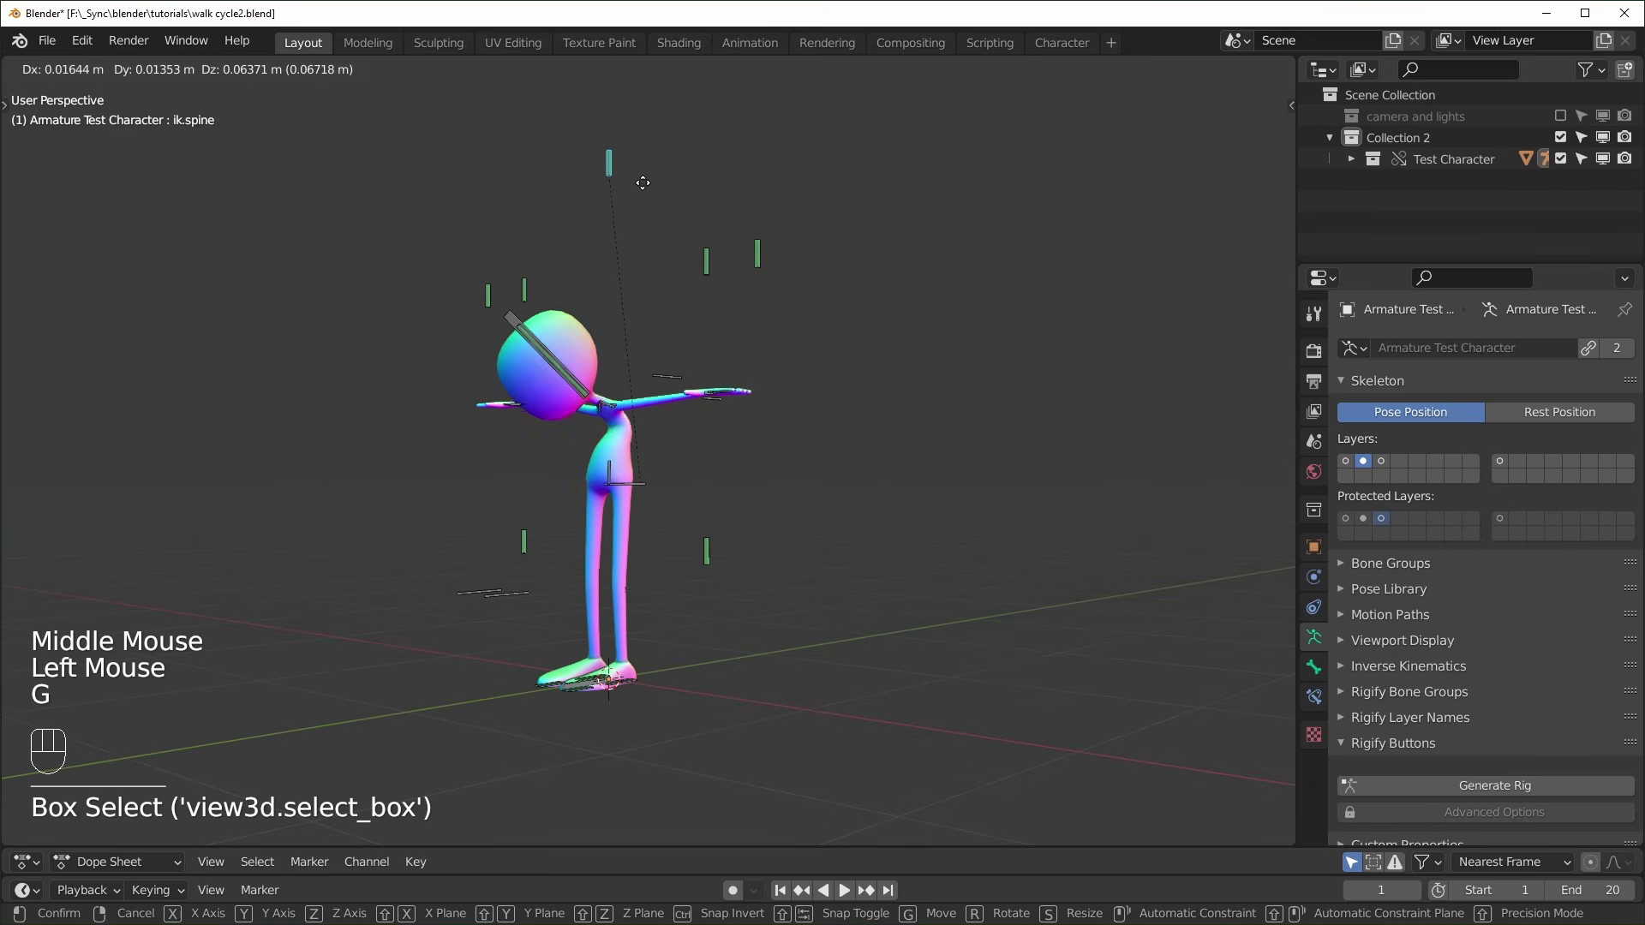
click(654, 238)
Try moving the ctrl.foot.L control and rotating ctrl.Pivot.toe.L about its local X axis to lift the left heel
click(763, 525)
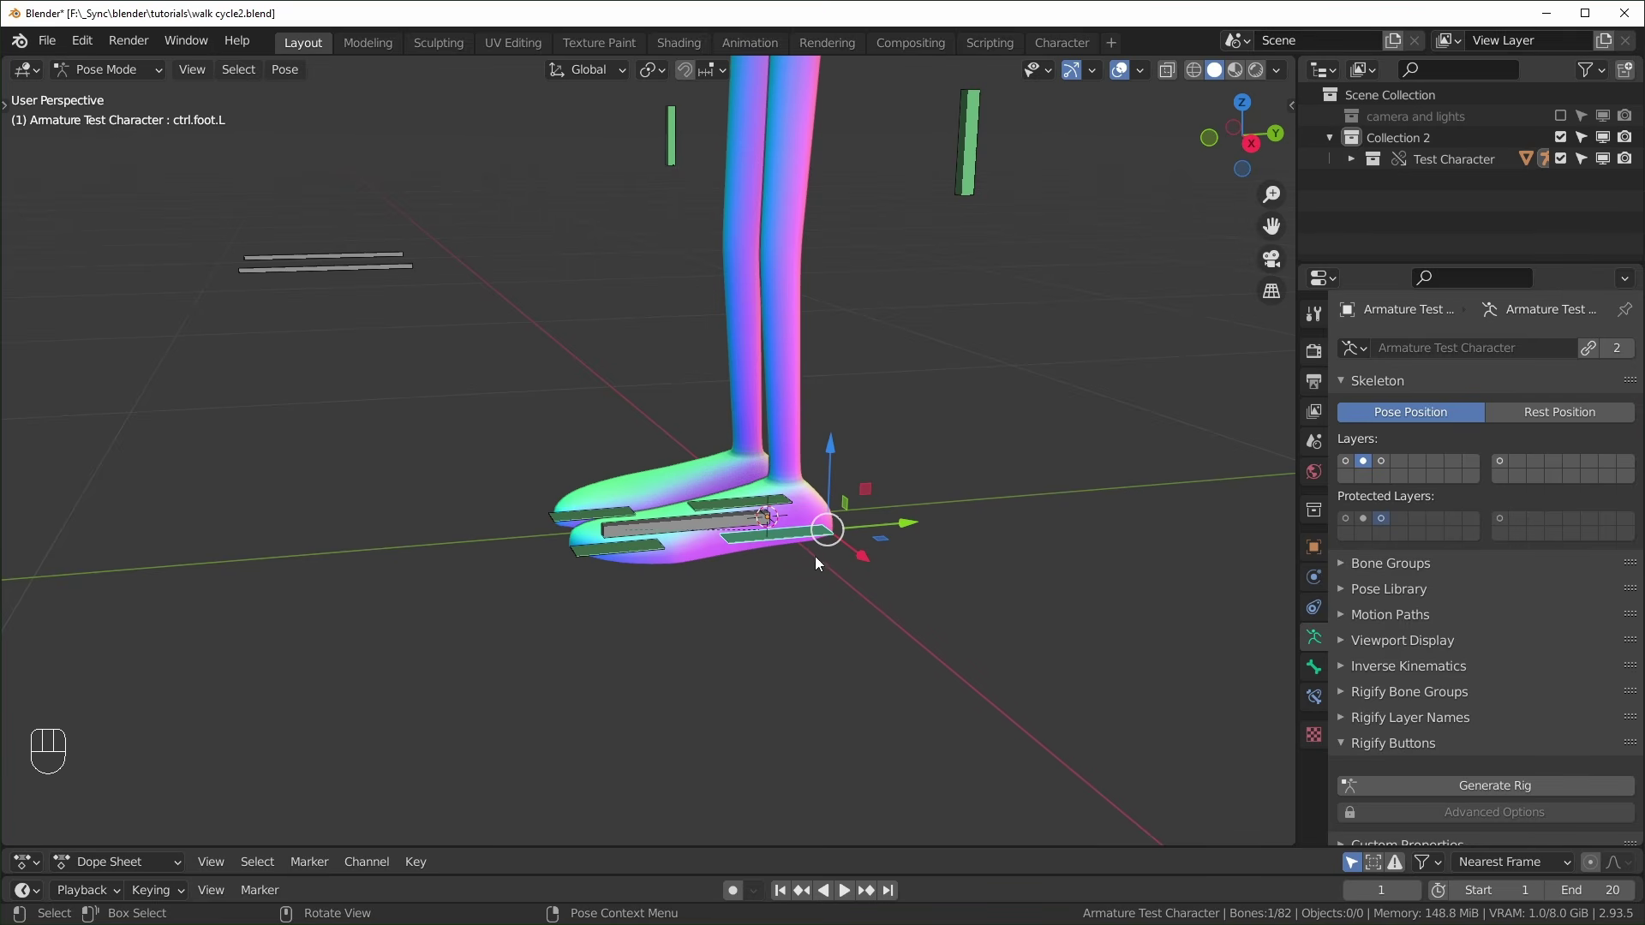
key(g)
click(661, 542)
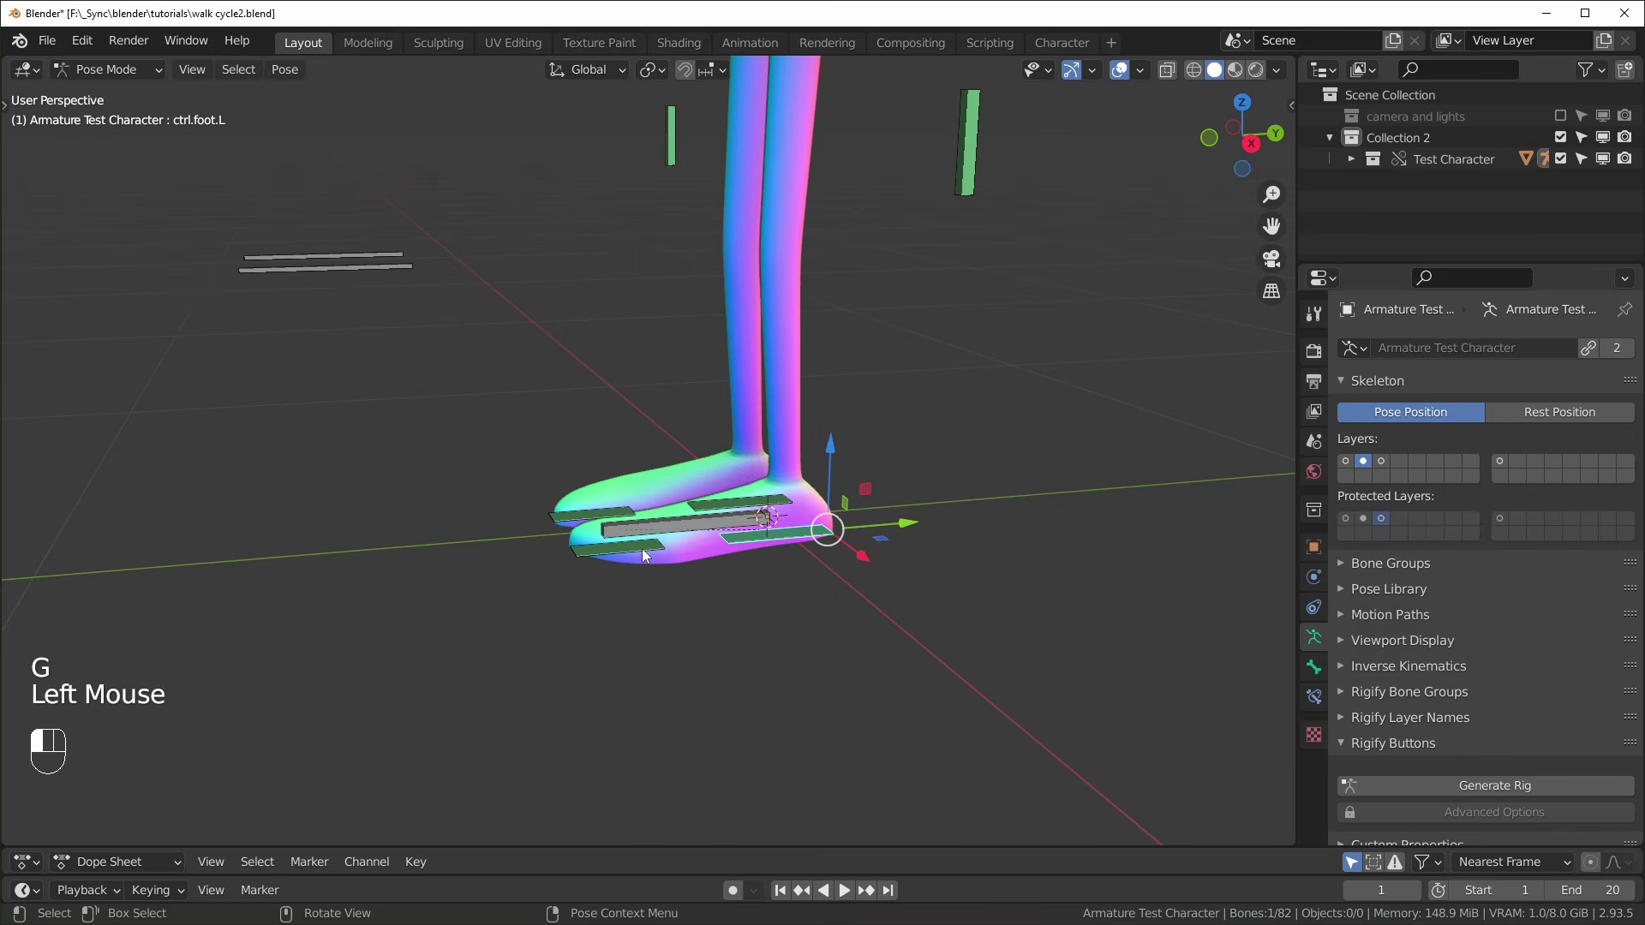
click(641, 548)
key(g)
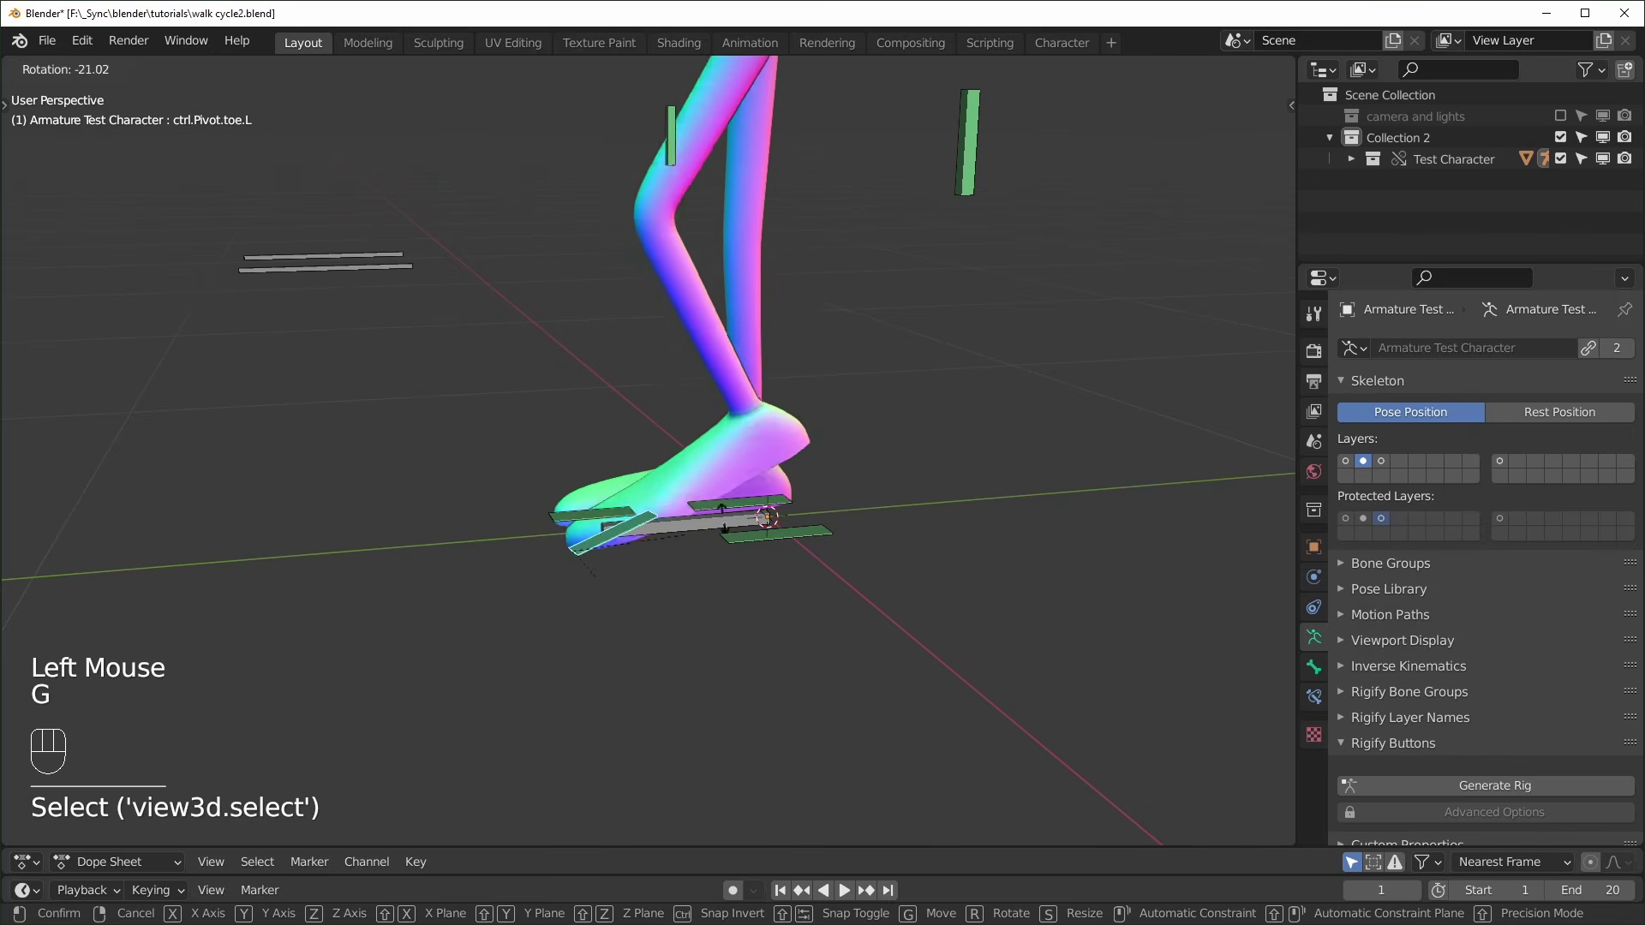
key(Escape)
key(r)
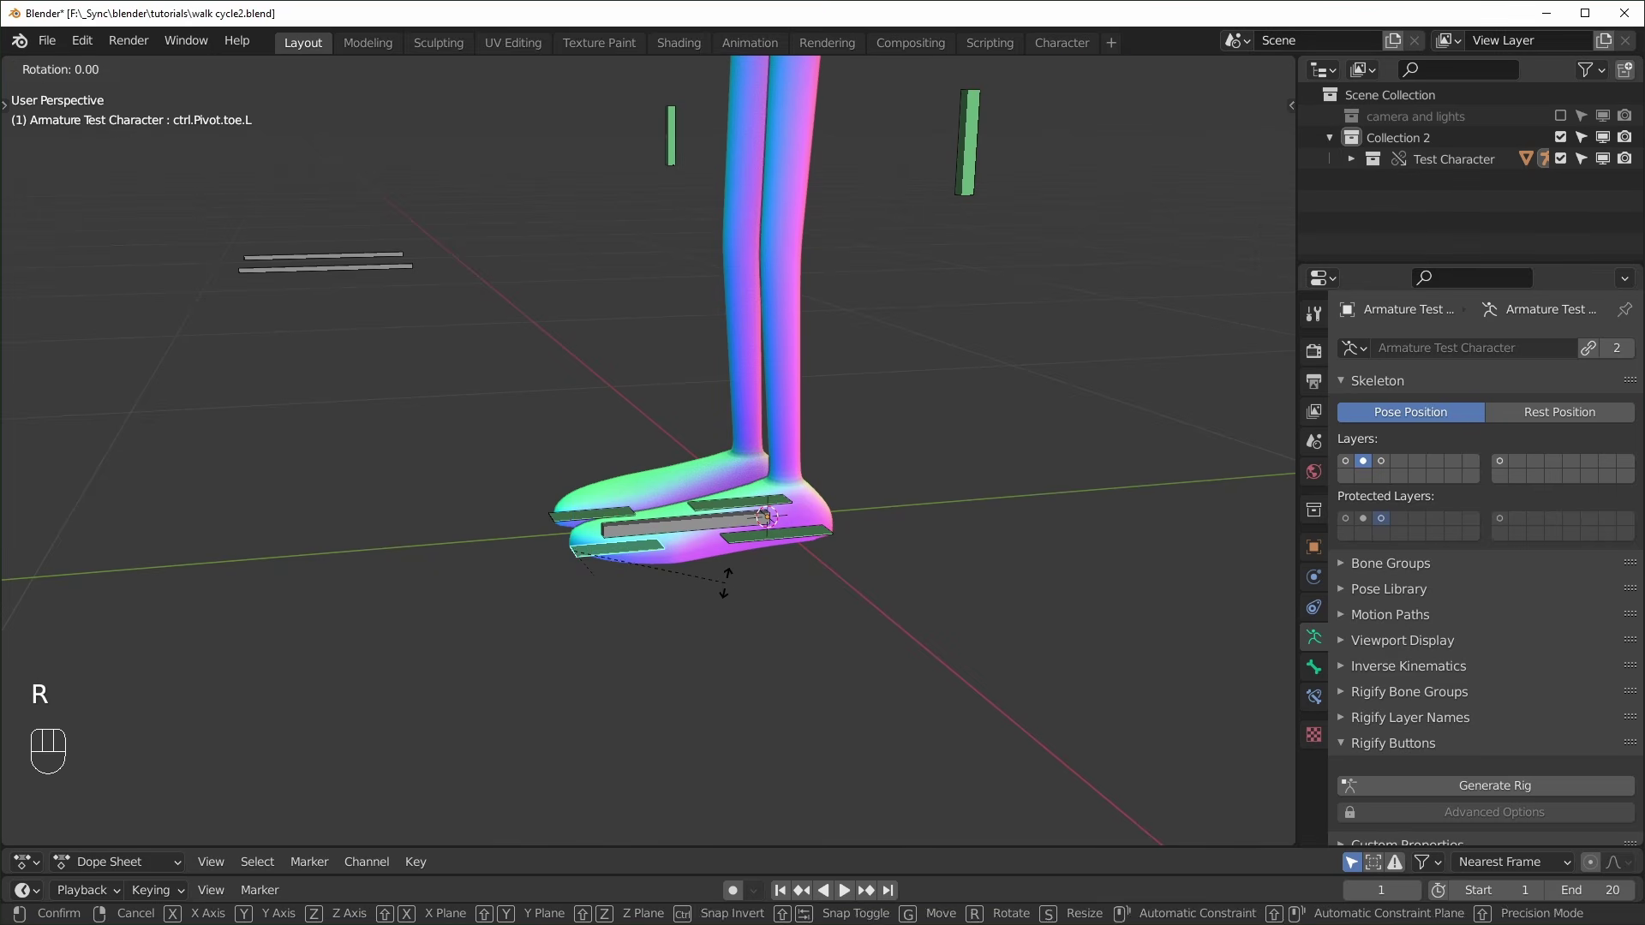
key(x)
key(x)
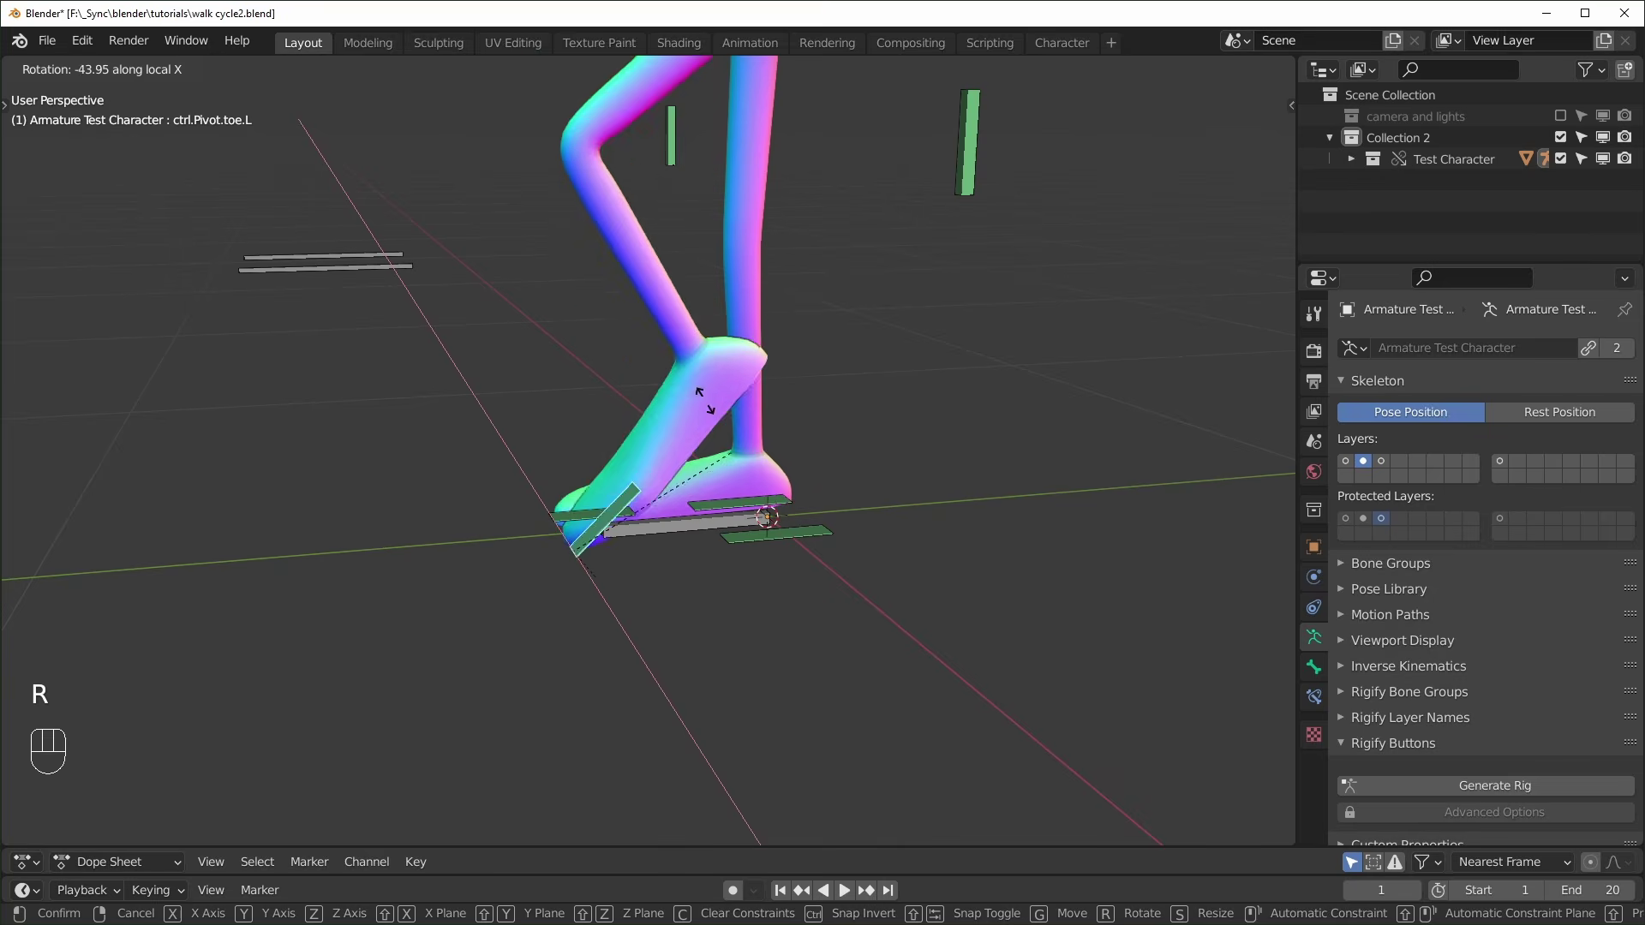
right_click(706, 429)
Try rotating the ctrl.foot.L control about its local X axis to raise the left toes around the heel
click(775, 533)
middle_drag(775, 533, 932, 589)
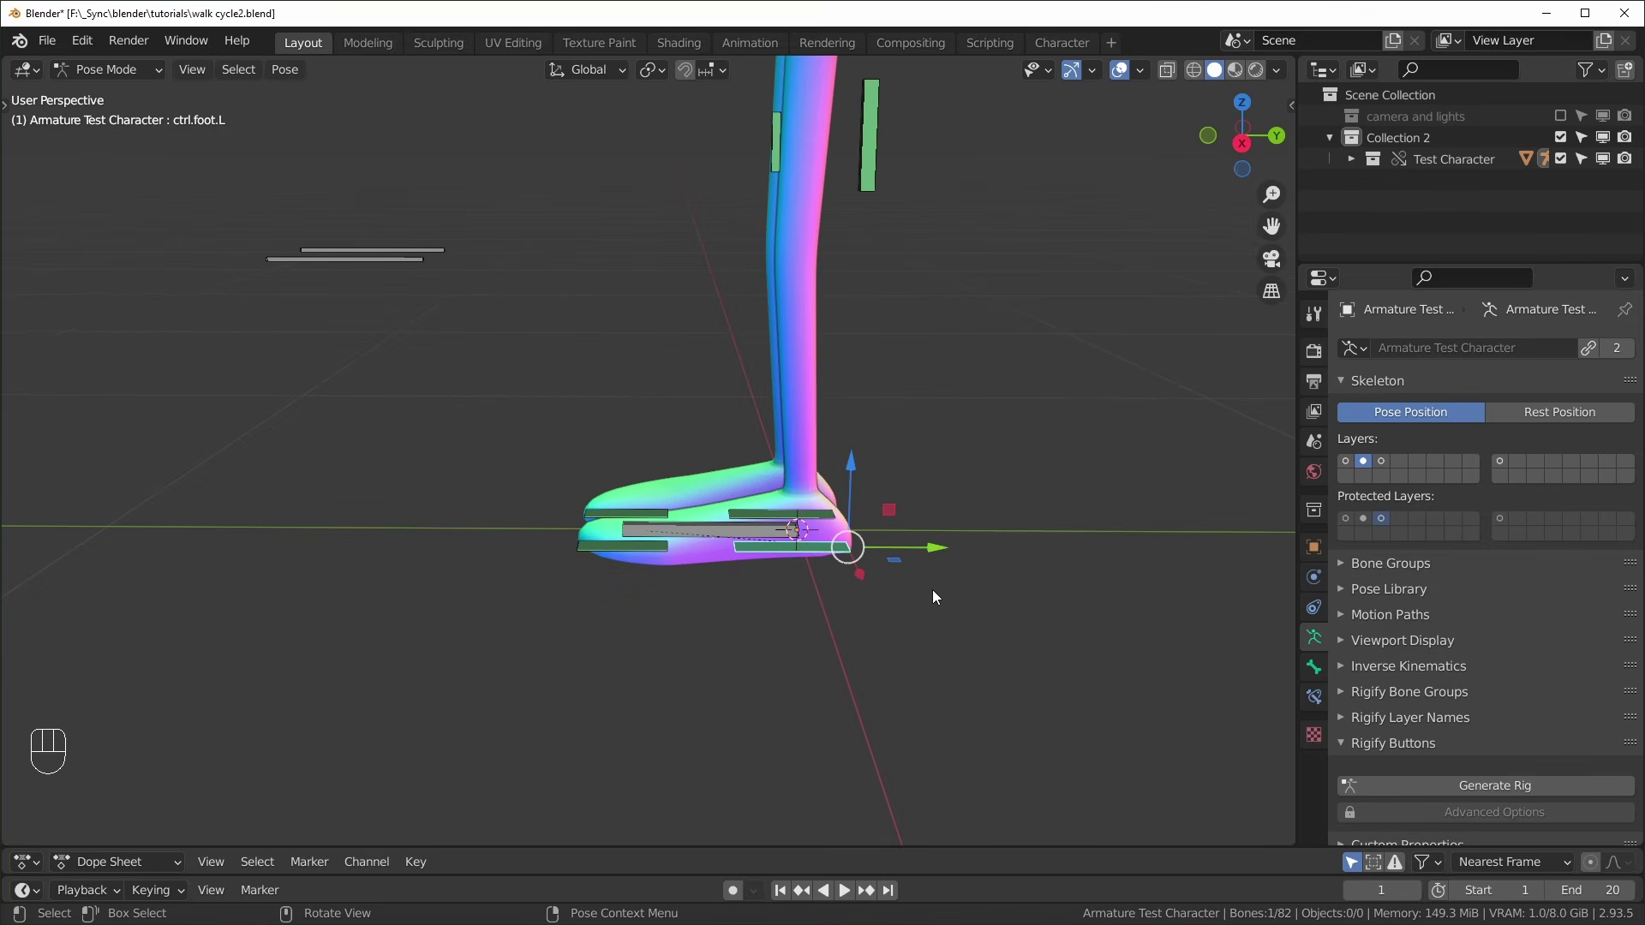
key(r)
key(x)
key(x)
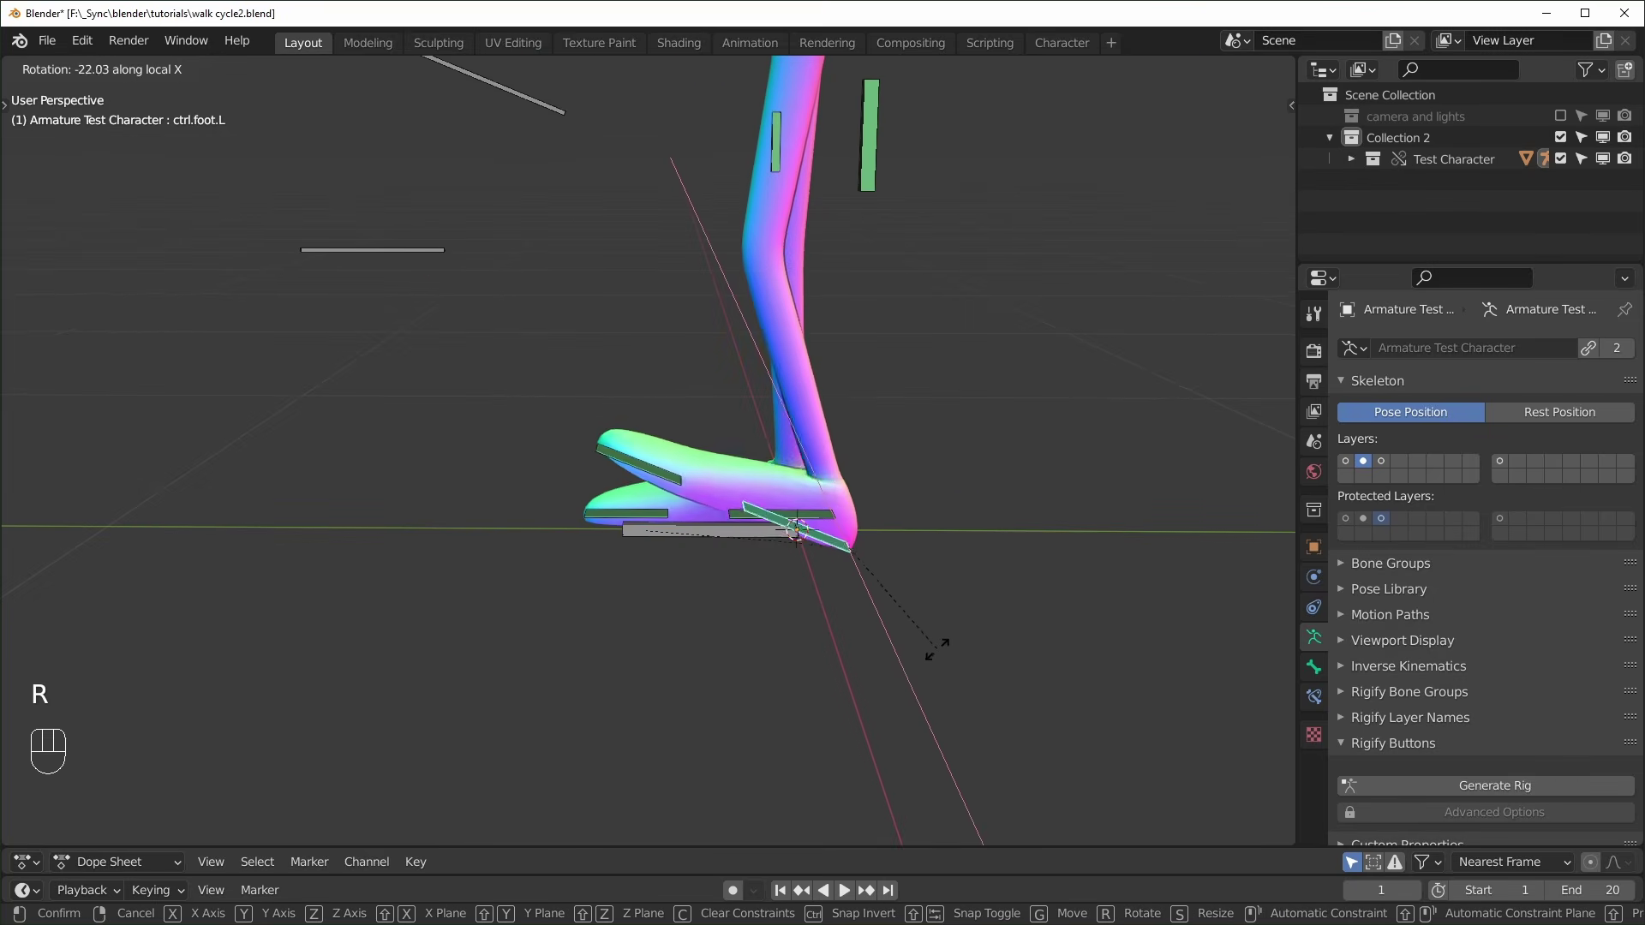
right_click(902, 544)
Try rolling the left foot sideways by rotating ctrl.foot.L about its local Y axis
middle_drag(901, 544, 899, 646)
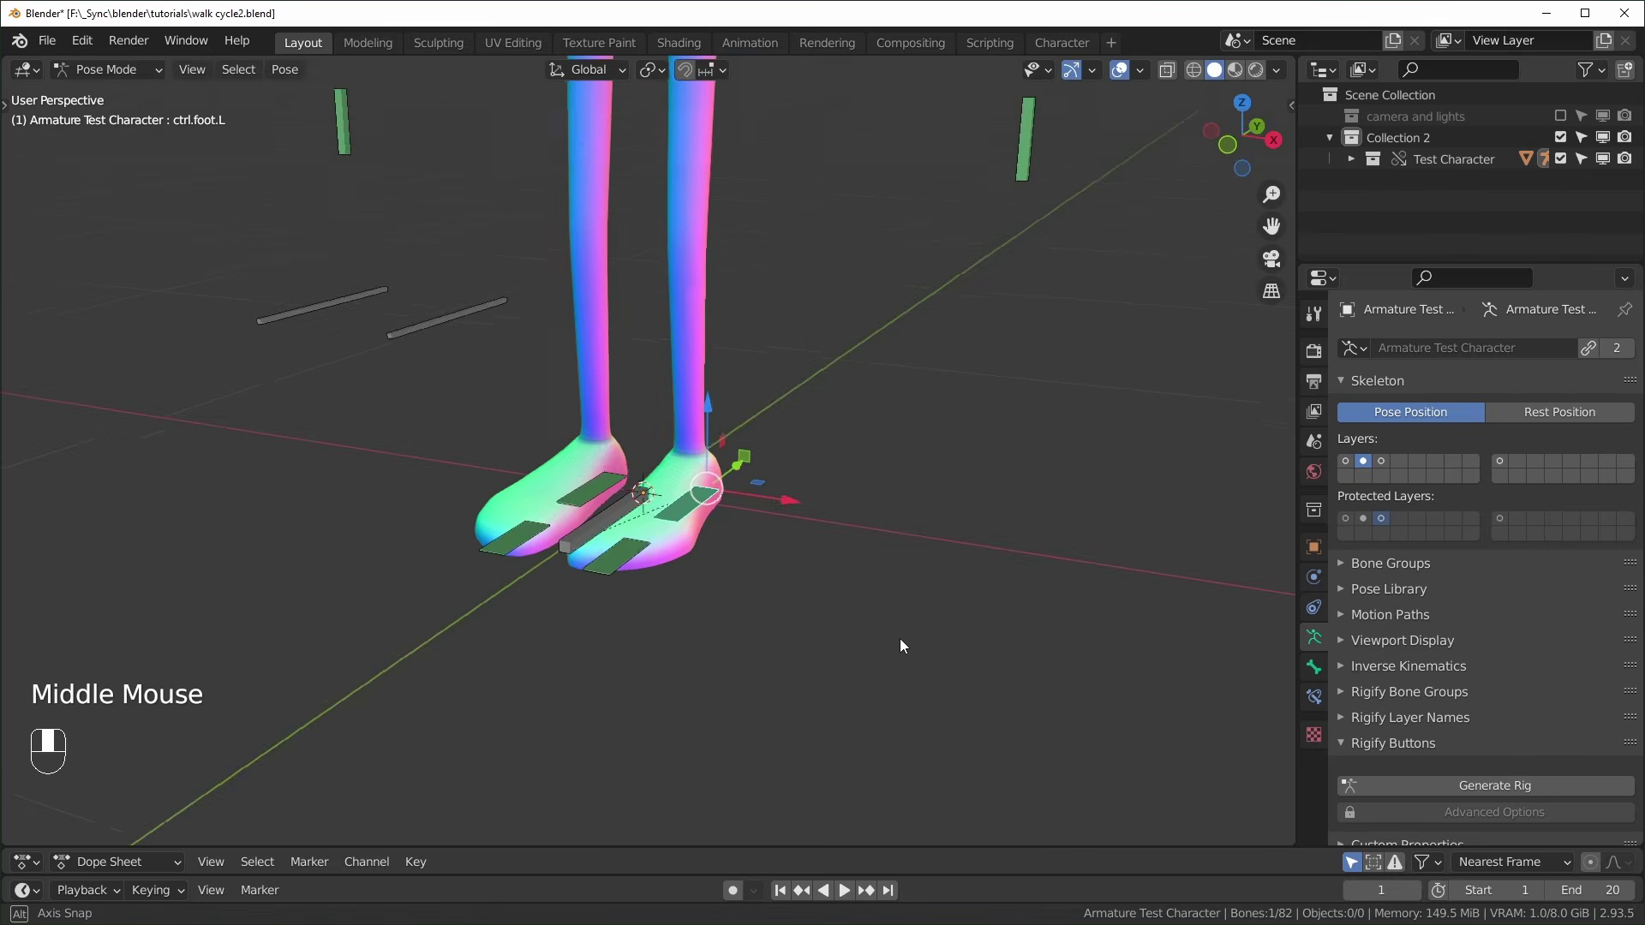
scroll(902, 646, down, 2)
key(r)
key(y)
key(y)
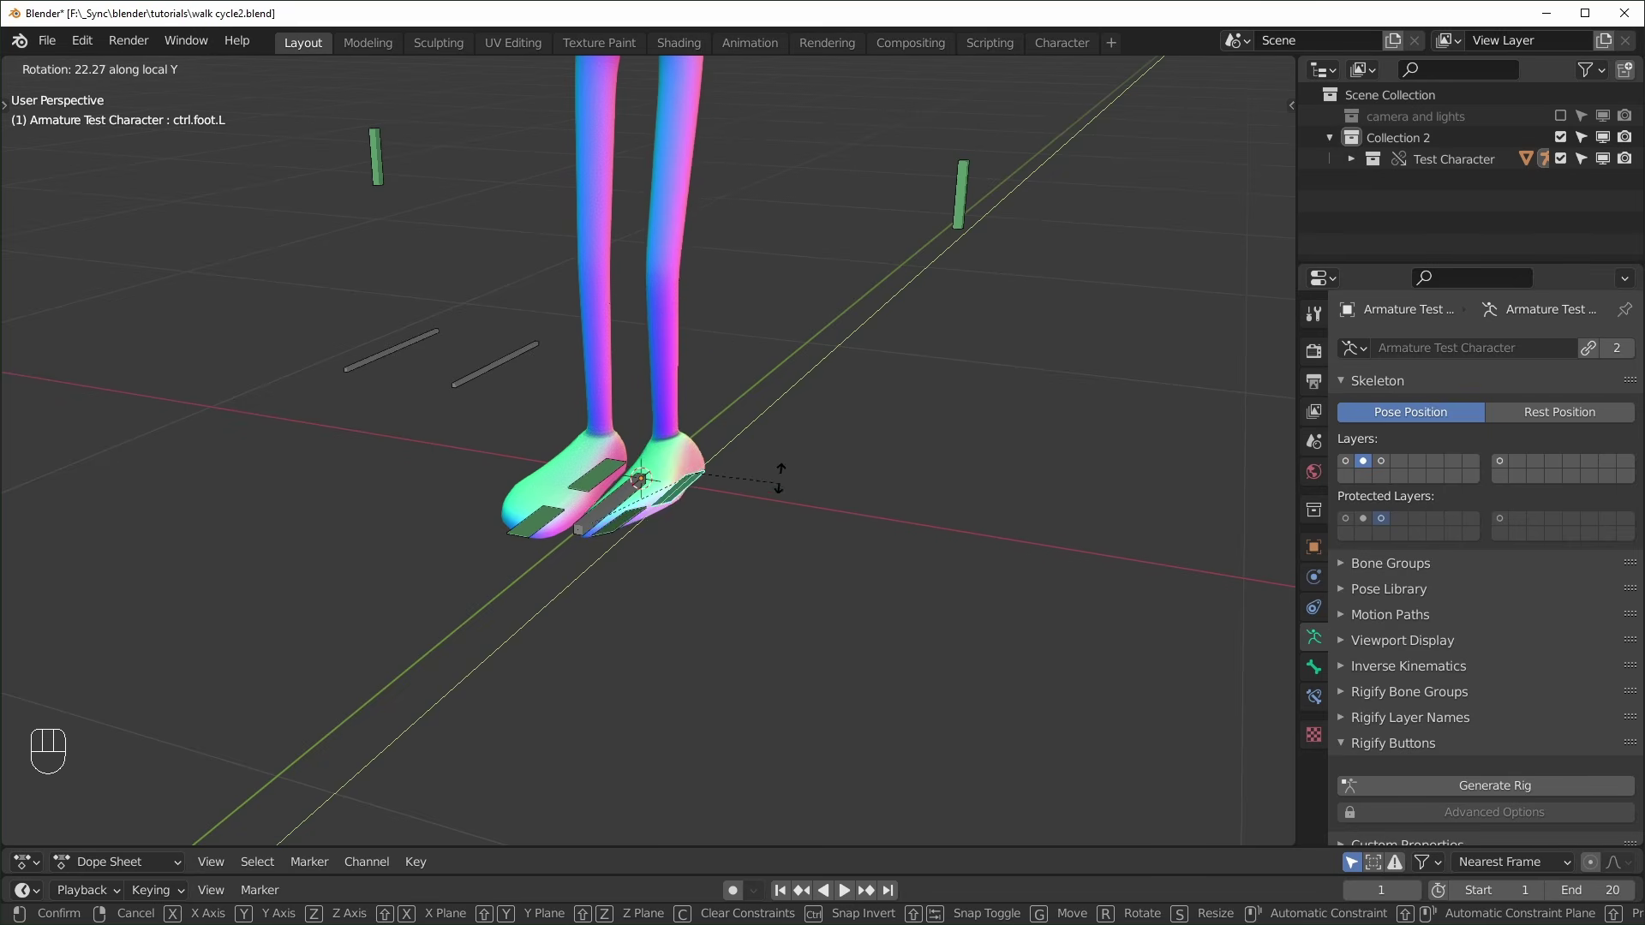
right_click(779, 515)
Select both left-arm switch controls beside the head and move them down to use direct arm rotation
scroll(782, 518, down, 2)
scroll(794, 522, up, 1)
middle_drag(794, 524, 802, 518)
shift+middle_drag(801, 518, 844, 643)
middle_drag(844, 643, 728, 638)
scroll(782, 555, down, 2)
scroll(797, 569, up, 1)
drag(917, 210, 783, 105)
key(g)
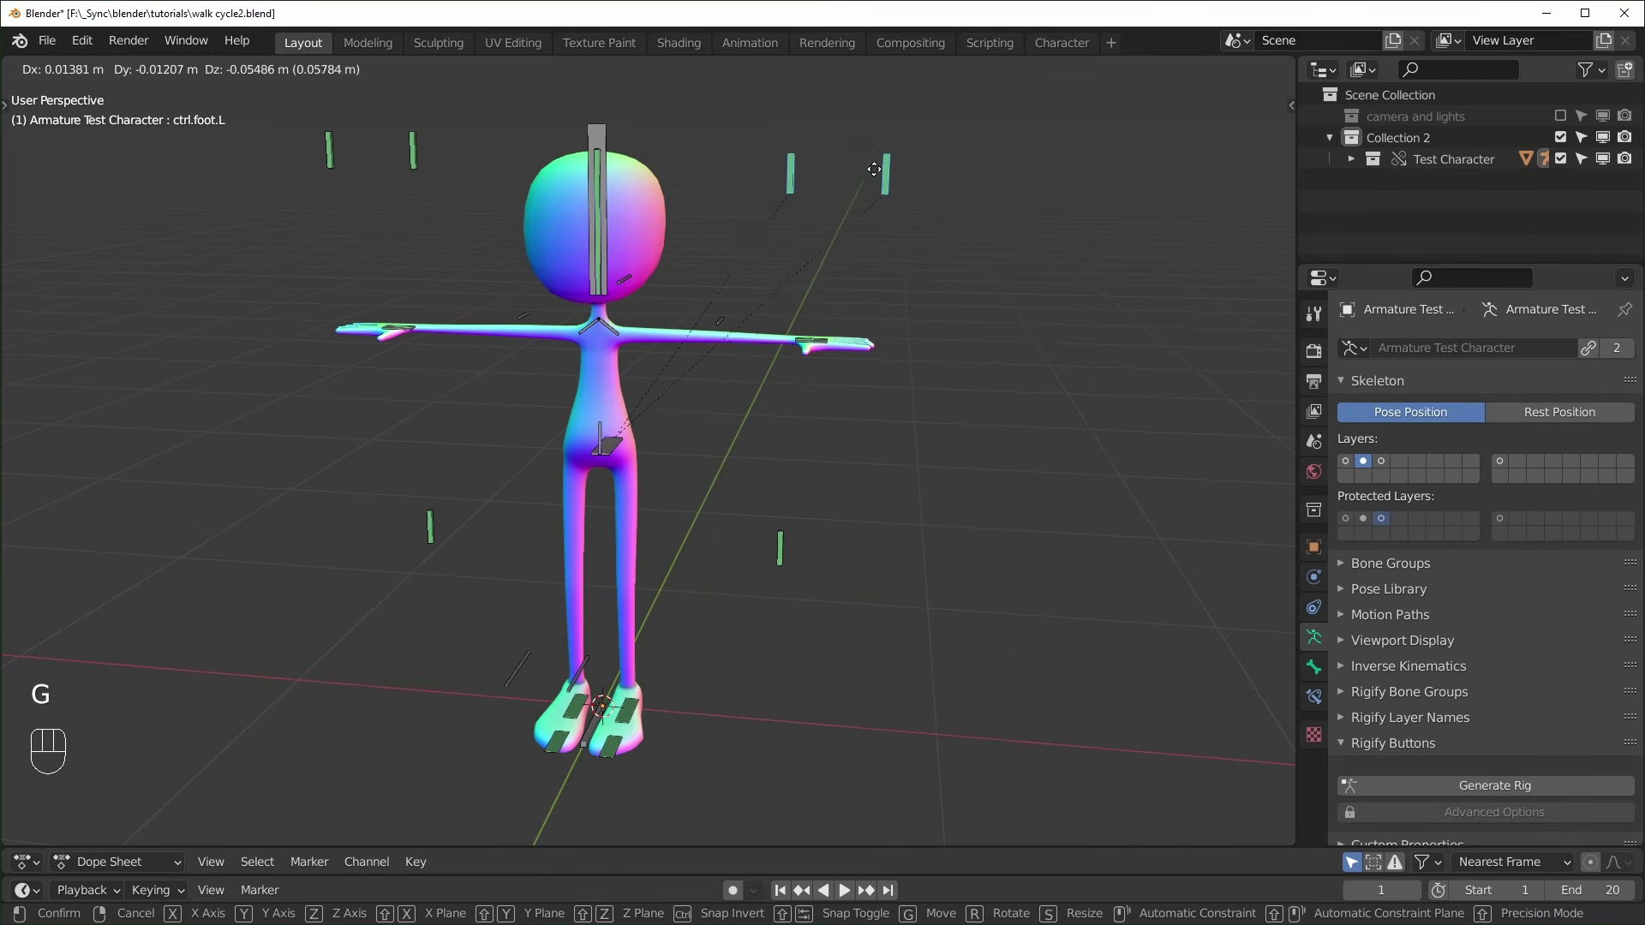
click(877, 197)
Move both right-arm switch controls down as well, and show only the armature's first bone layer
drag(319, 119, 429, 183)
key(g)
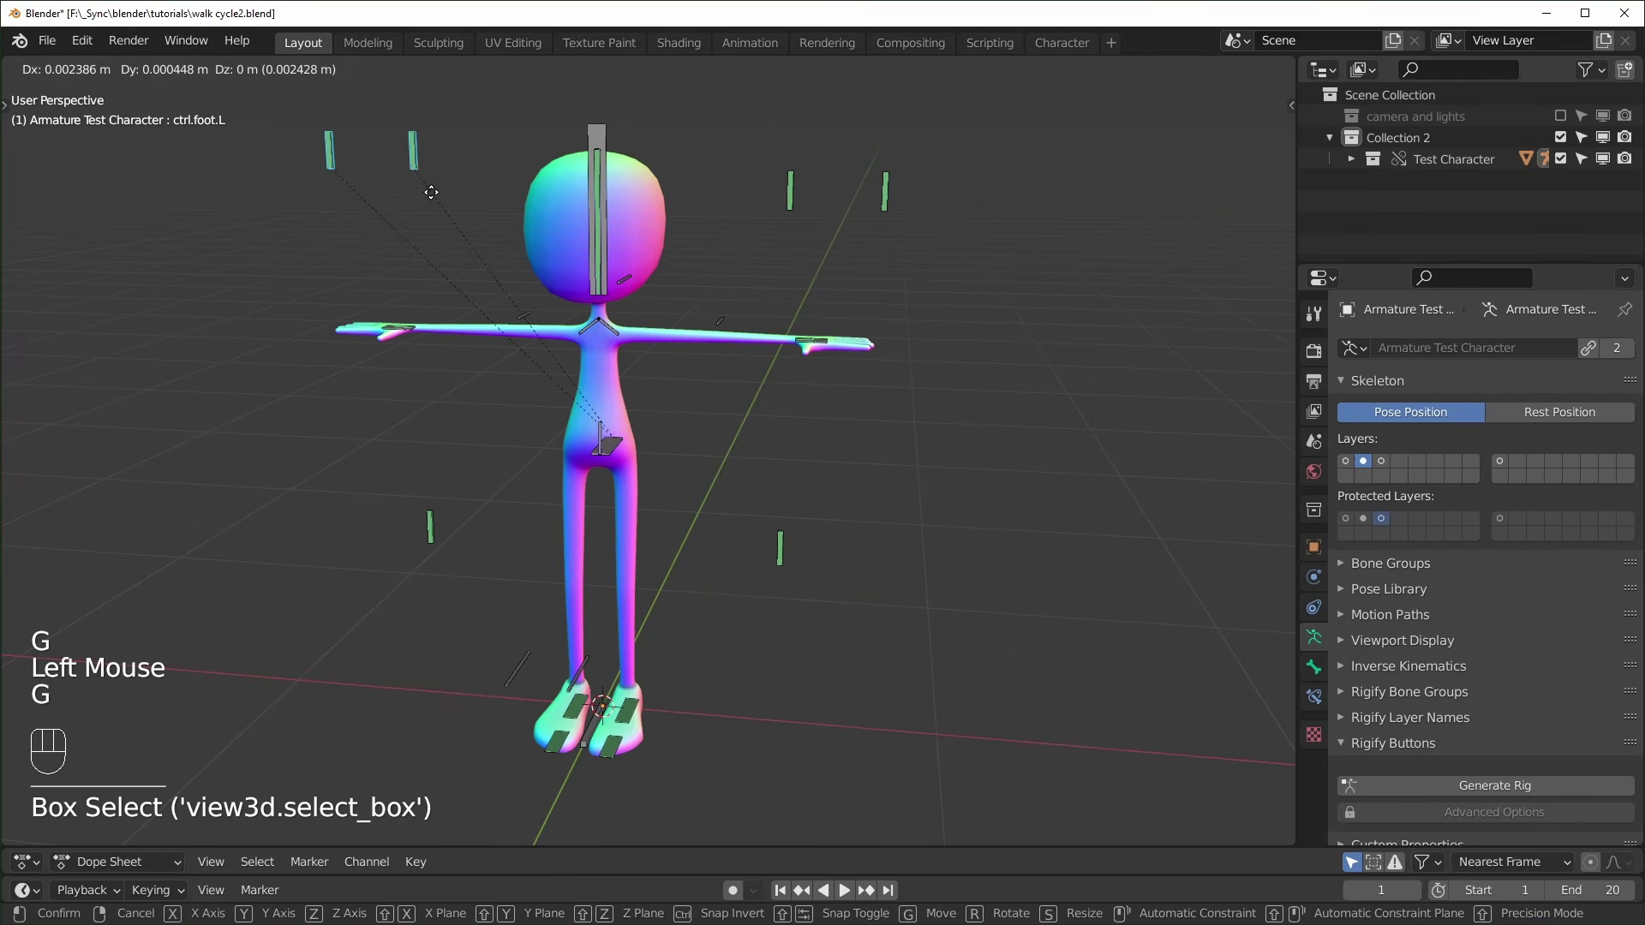
click(444, 259)
scroll(445, 259, up, 1)
shift+middle_drag(445, 258, 420, 257)
click(1345, 461)
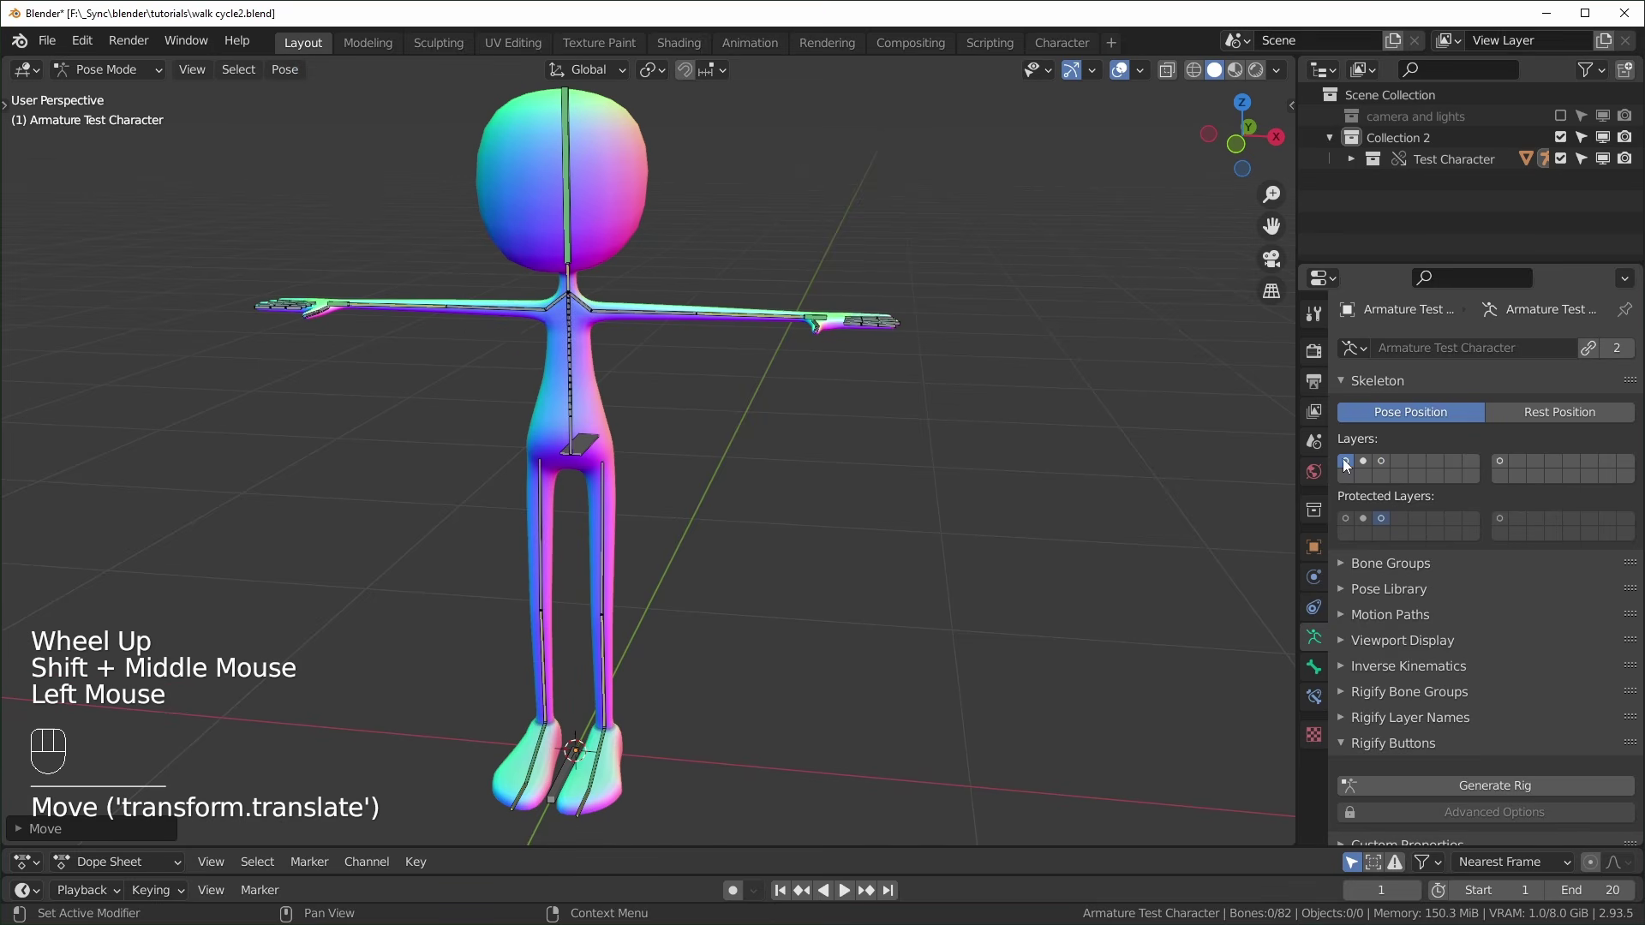
Rotate the bicep.L bone down to the character's side, adjusting it about its local Z axis in the right orthographic view
click(699, 302)
key(r)
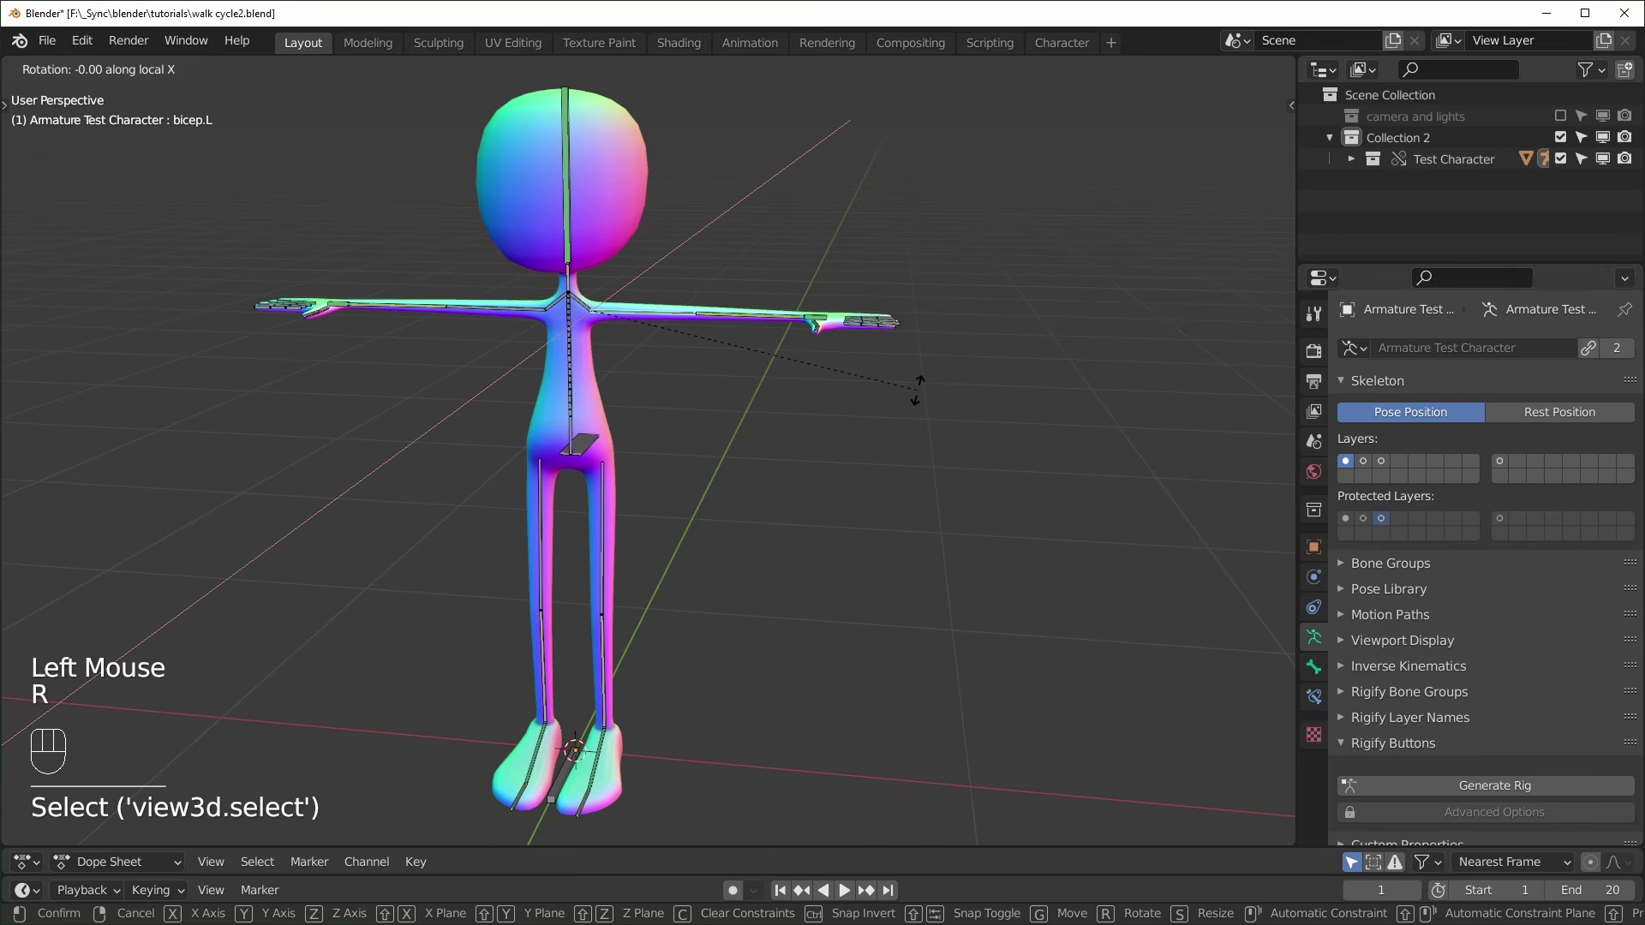
click(697, 557)
key(KP_3)
key(r)
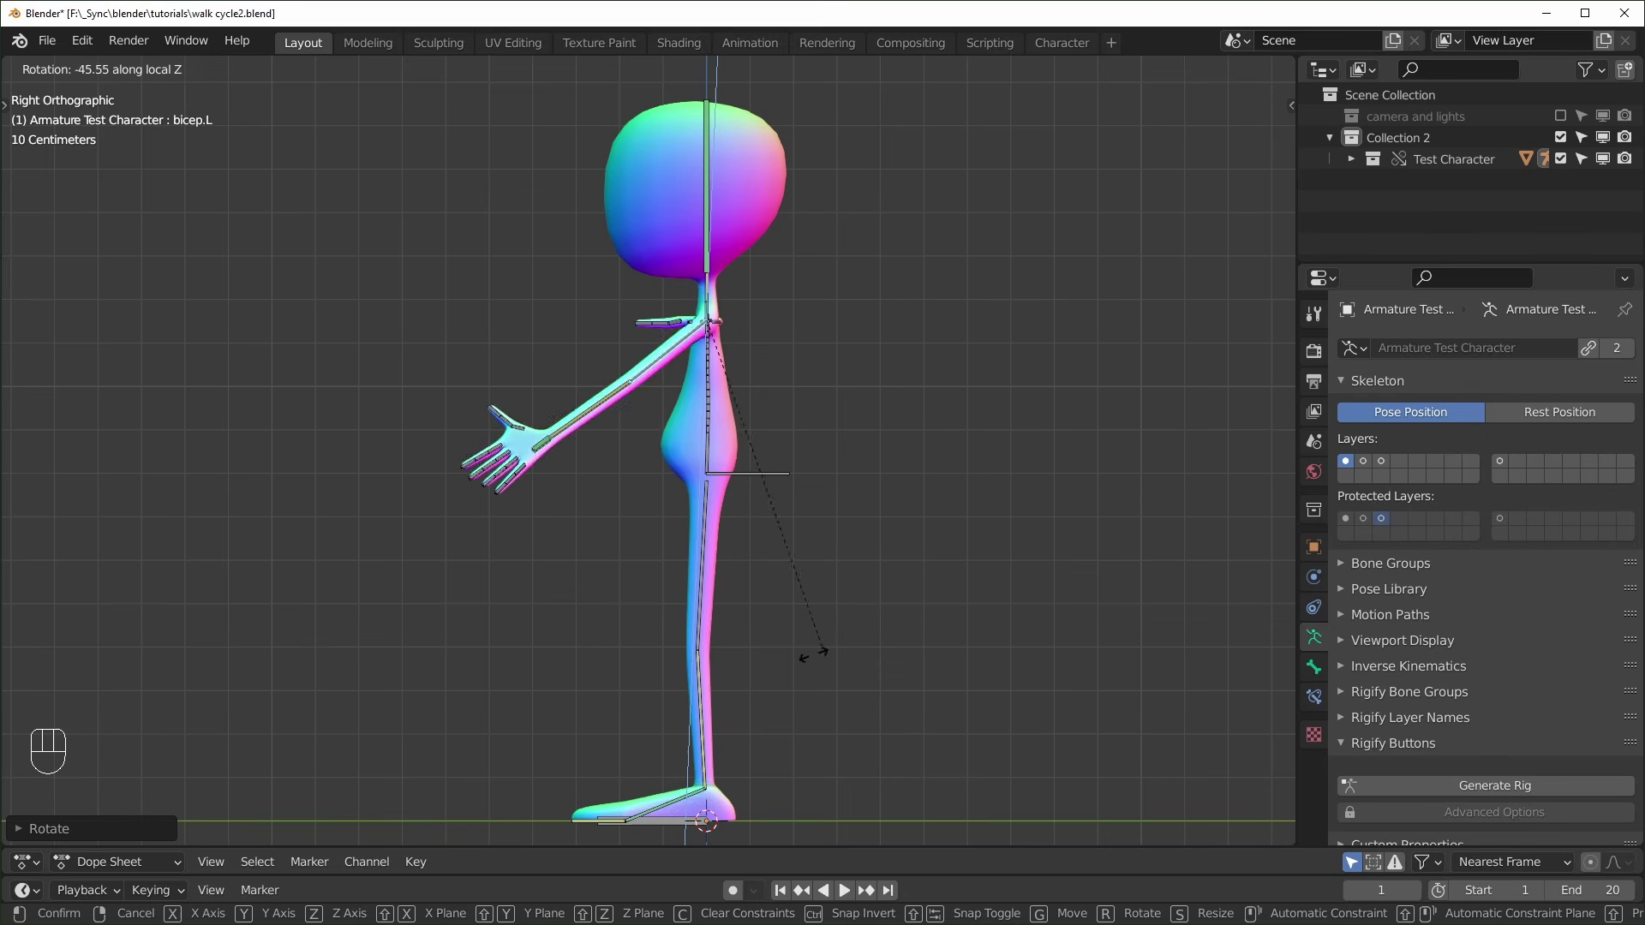
click(960, 415)
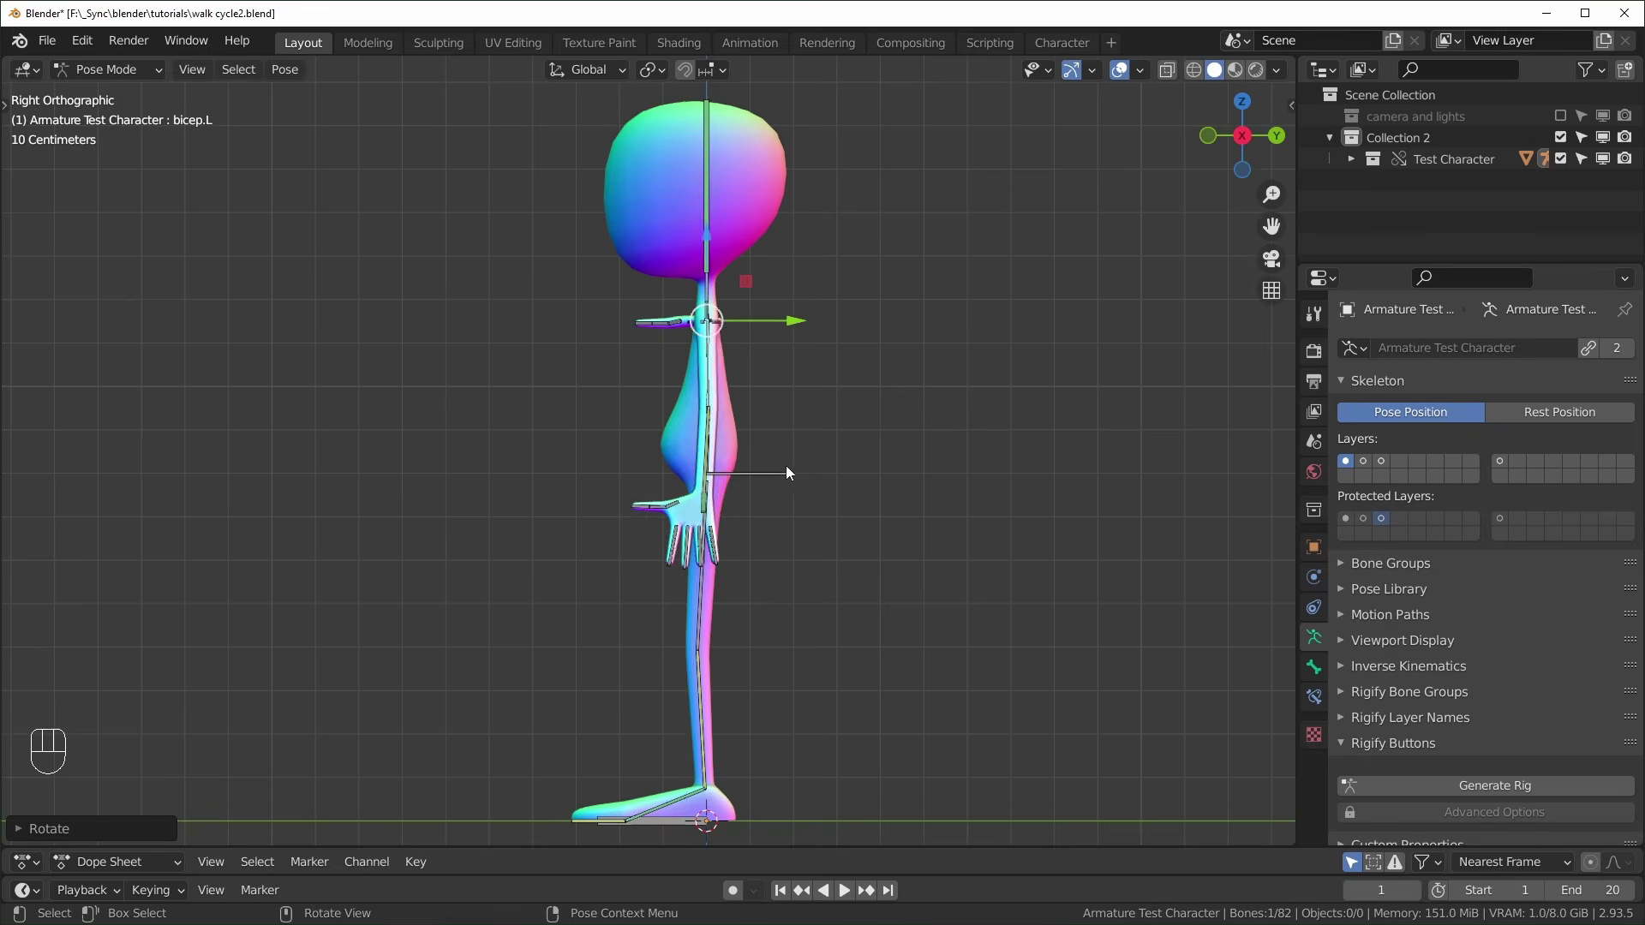
Clear the bicep.L bone's location and rotation to bring the left arm back to its rest pose
middle_drag(785, 465, 771, 467)
scroll(771, 466, up, 2)
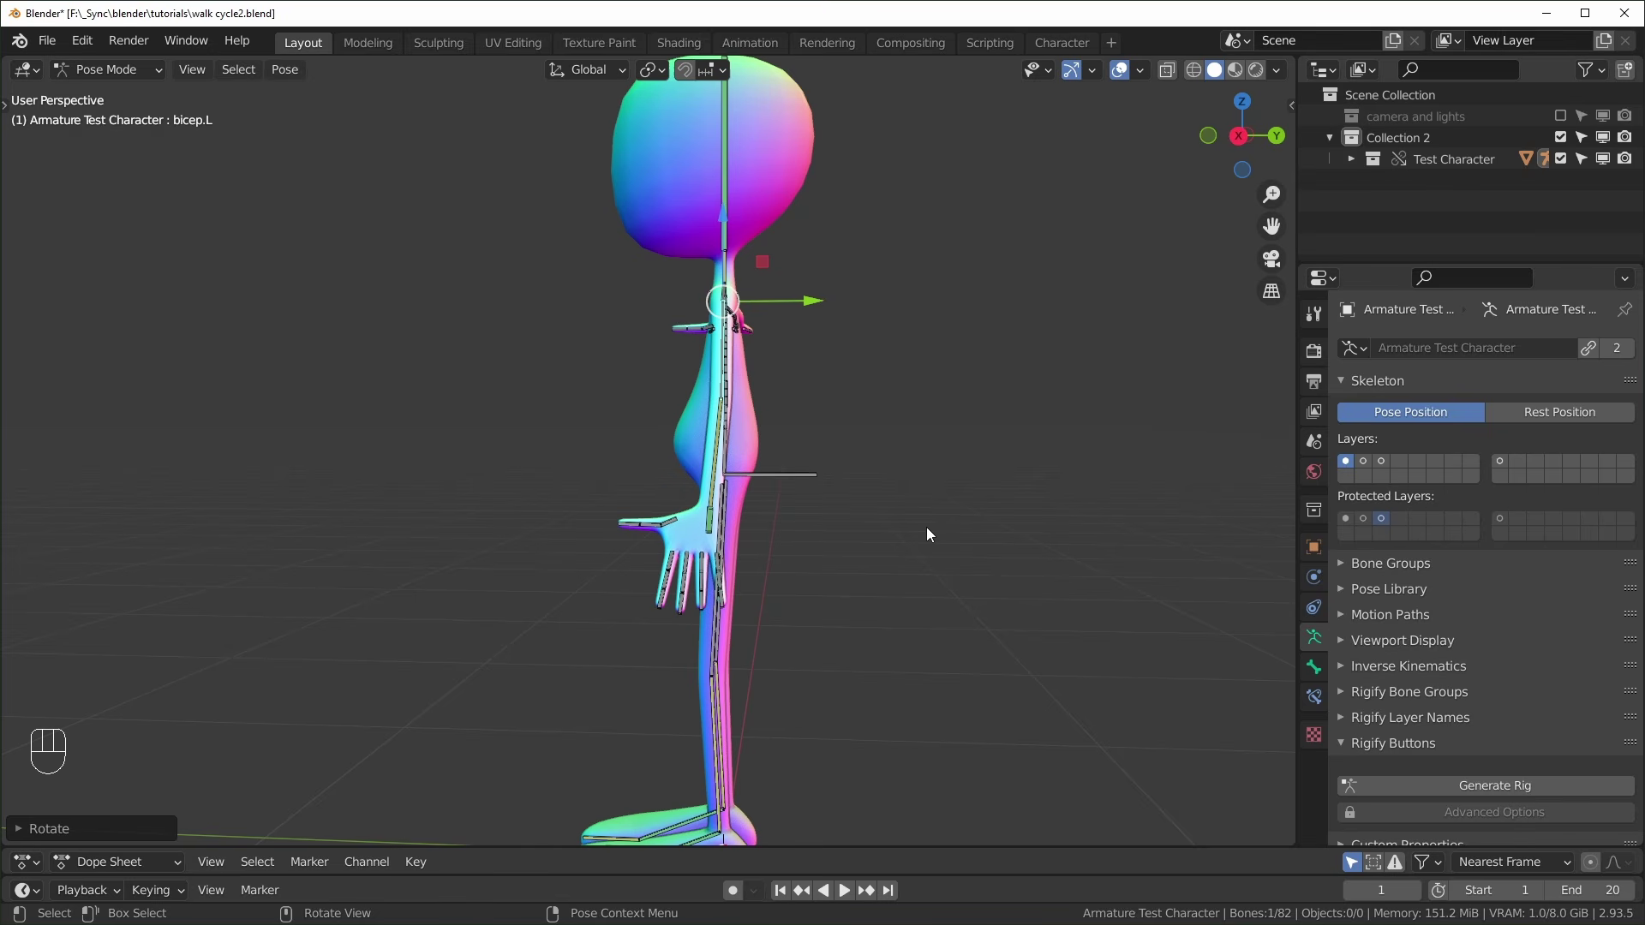
middle_drag(775, 503, 603, 257)
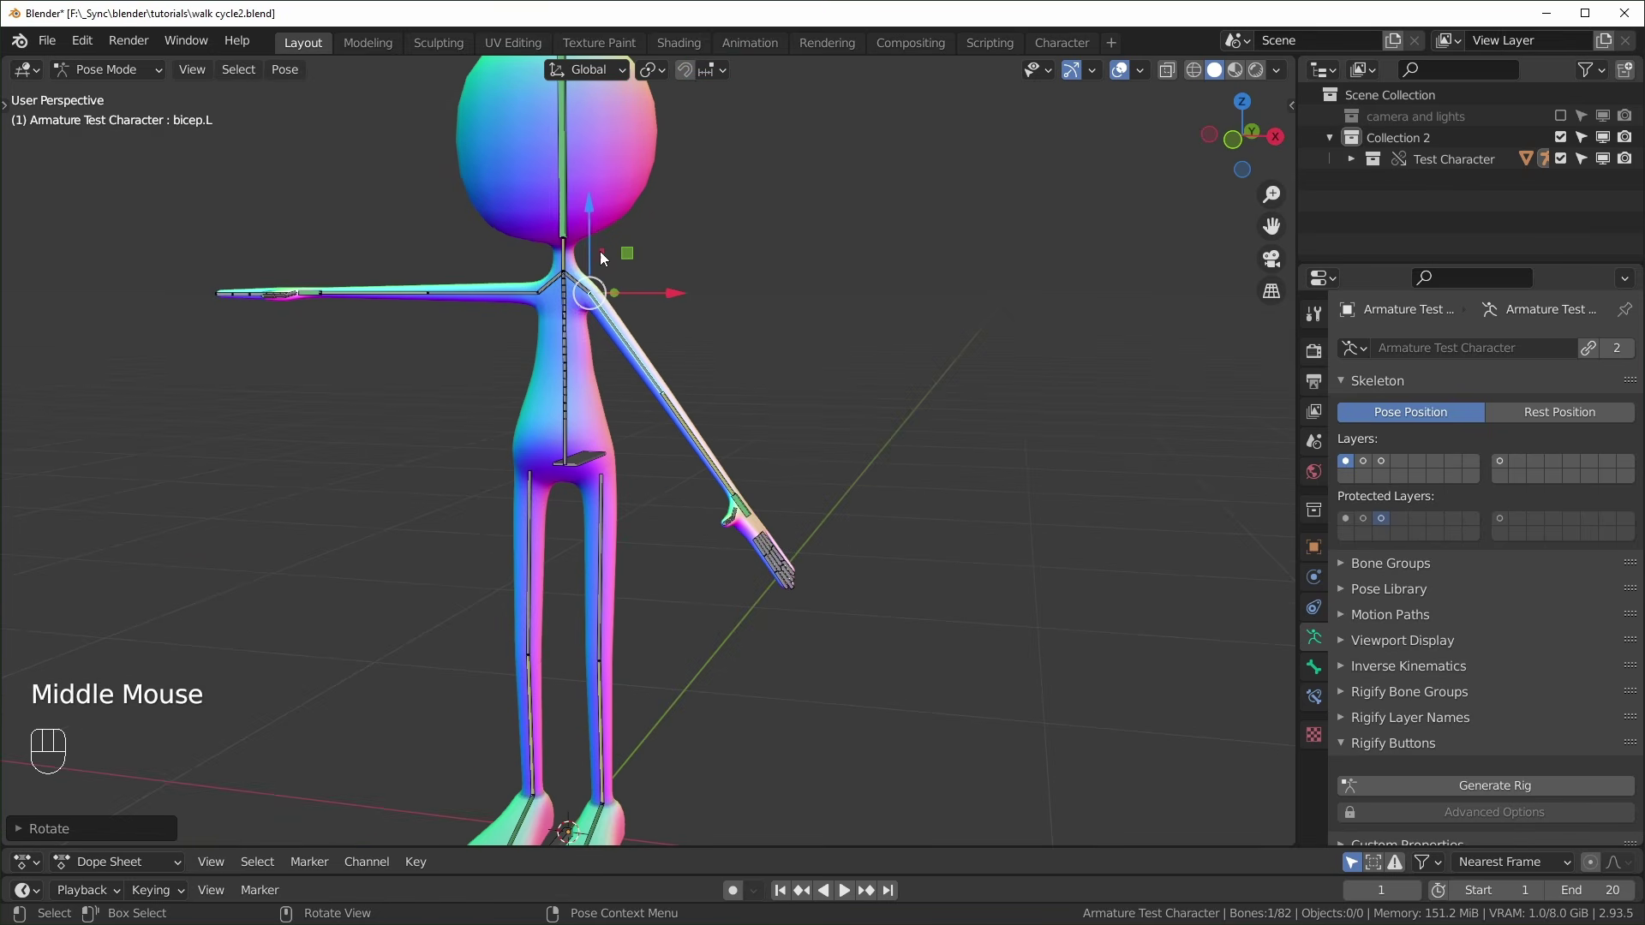
key(alt+g)
key(alt+r)
Rotate the bicep.L bone so the left arm points diagonally downward
scroll(869, 444, down, 2)
scroll(869, 444, up, 1)
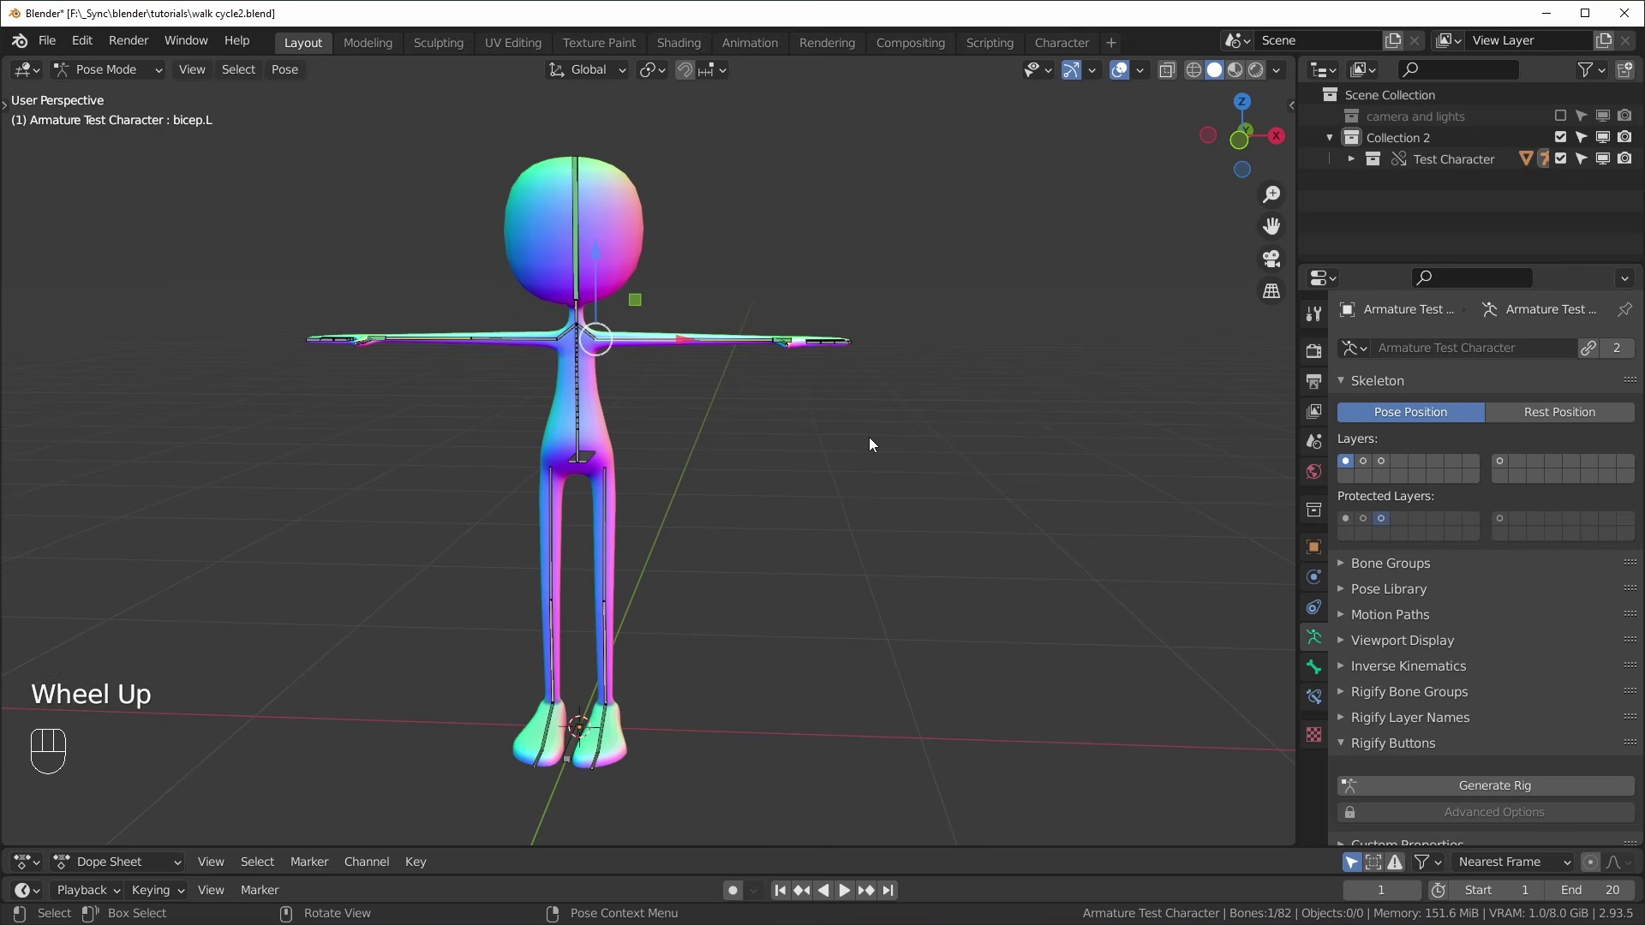
key(r)
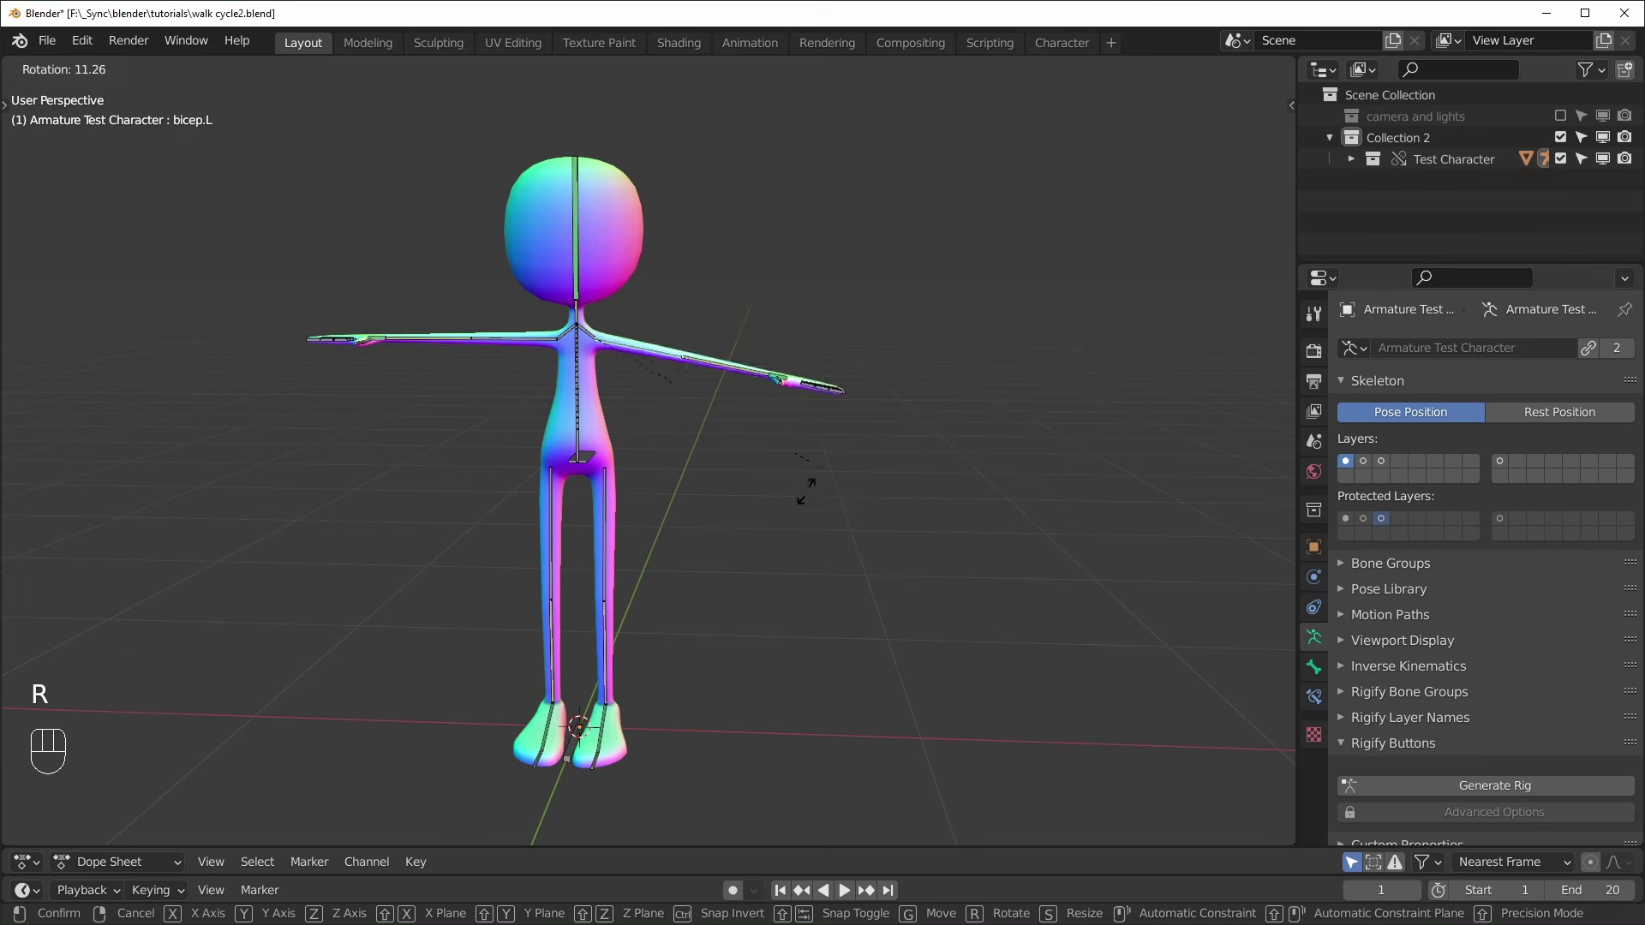
click(681, 462)
scroll(681, 462, up, 2)
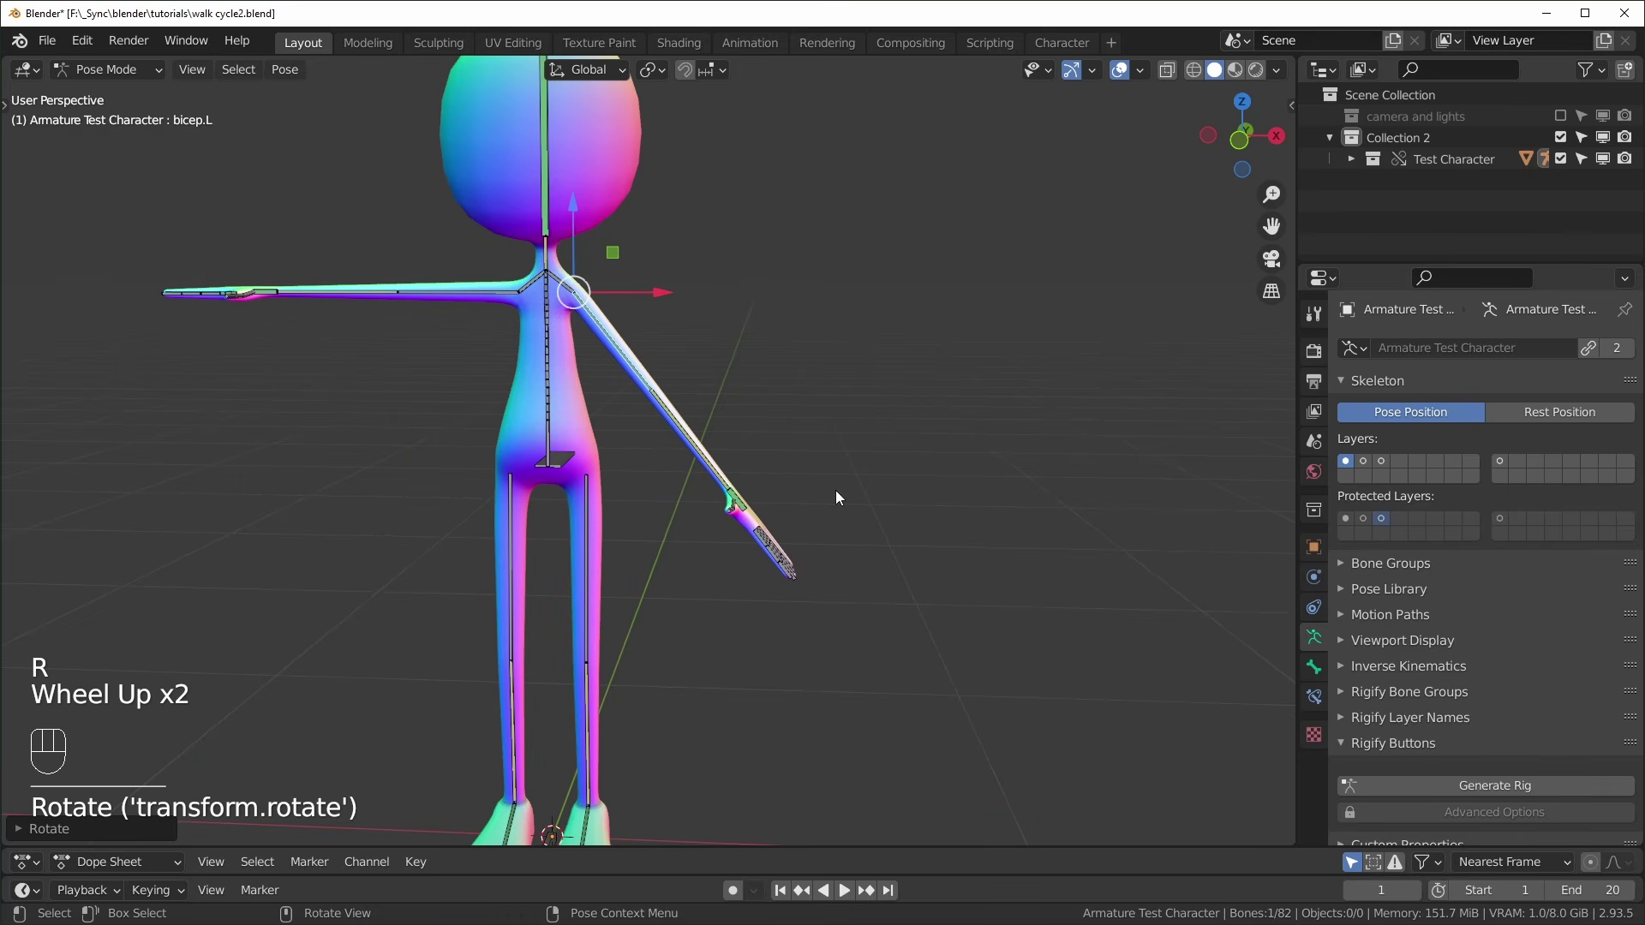
Reset the lowered left arm by clearing the location and rotation of bicep.L again
key(alt)
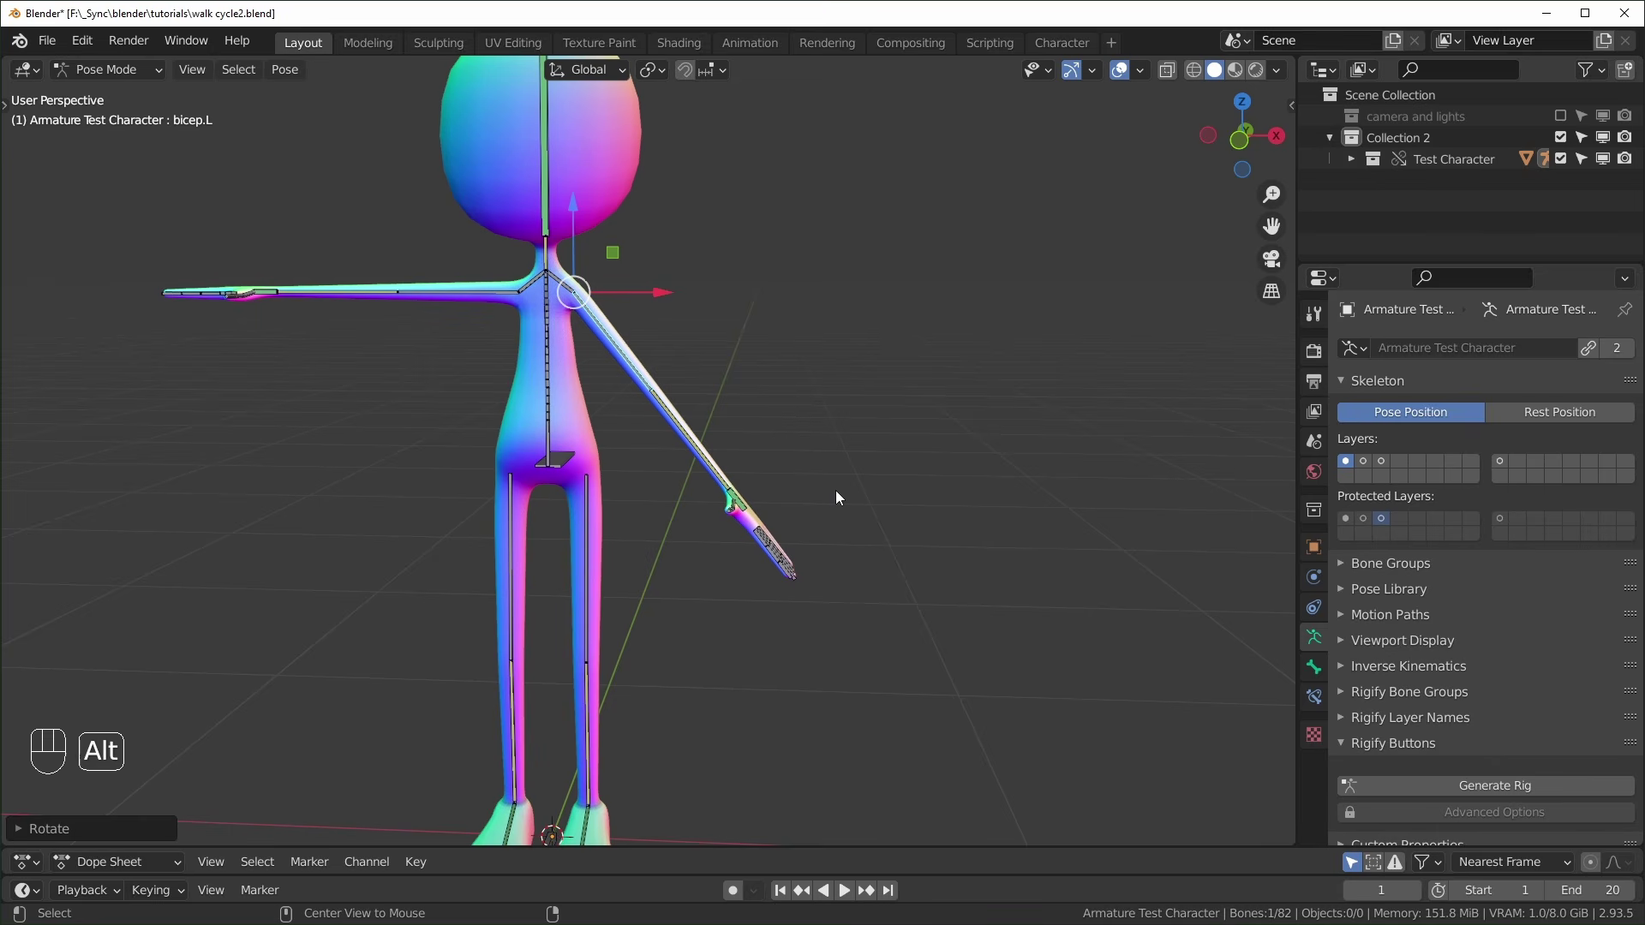
key(alt+g)
key(alt+r)
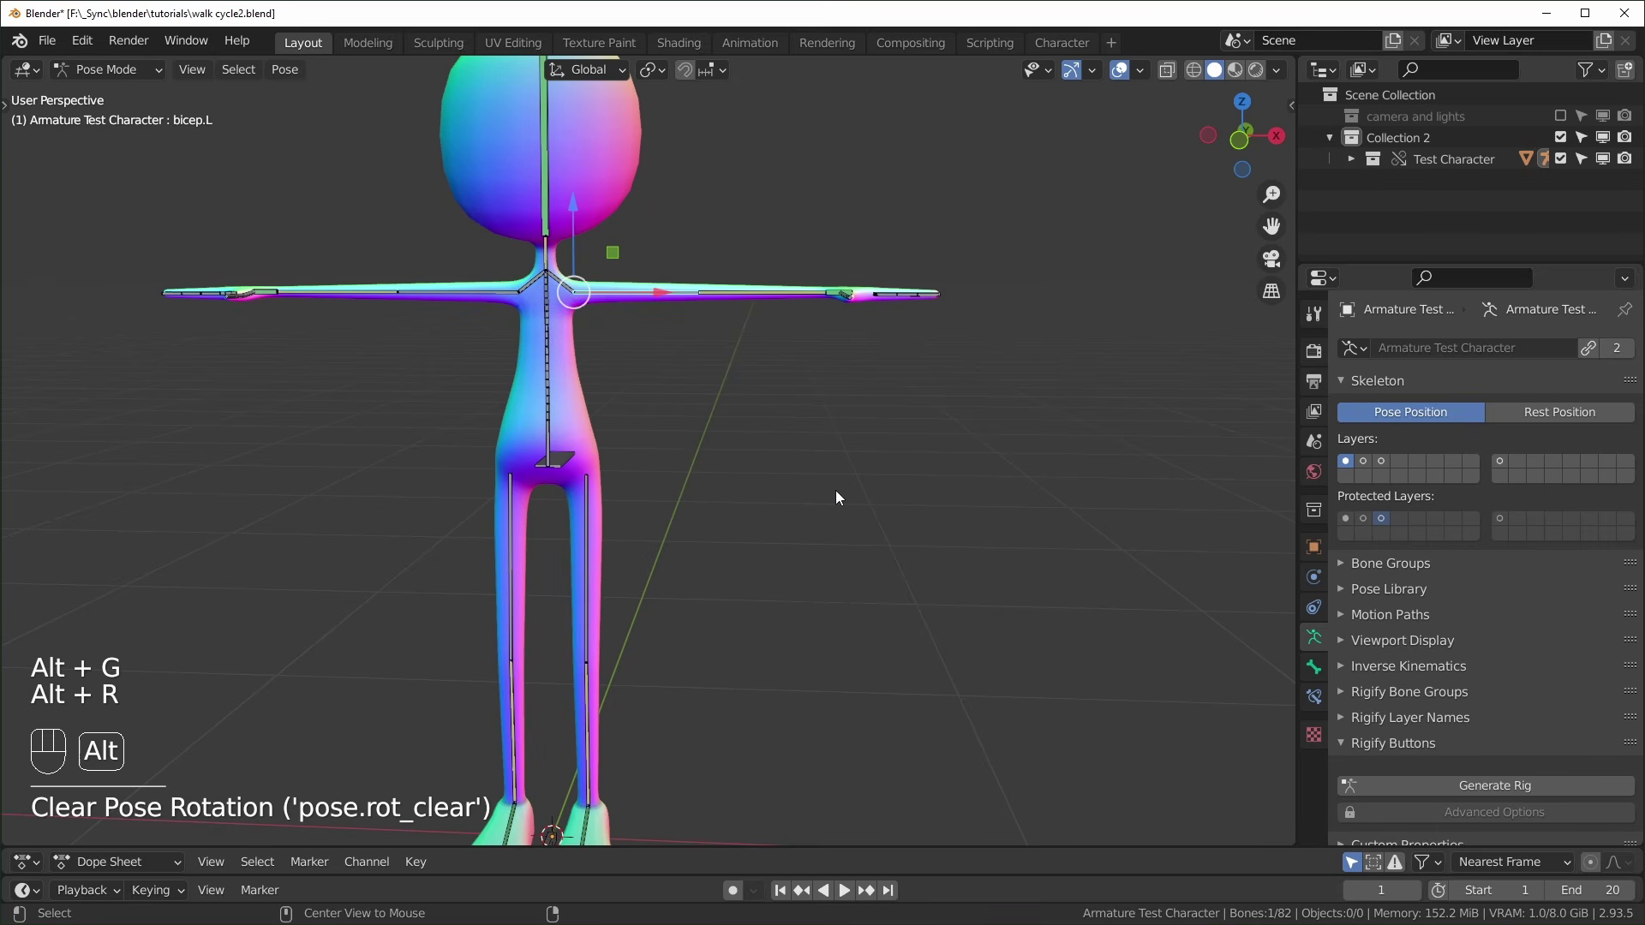
Clear the scale of bicep.L, show the second armature layer's control bones, and view the character in right orthographic
key(alt+s)
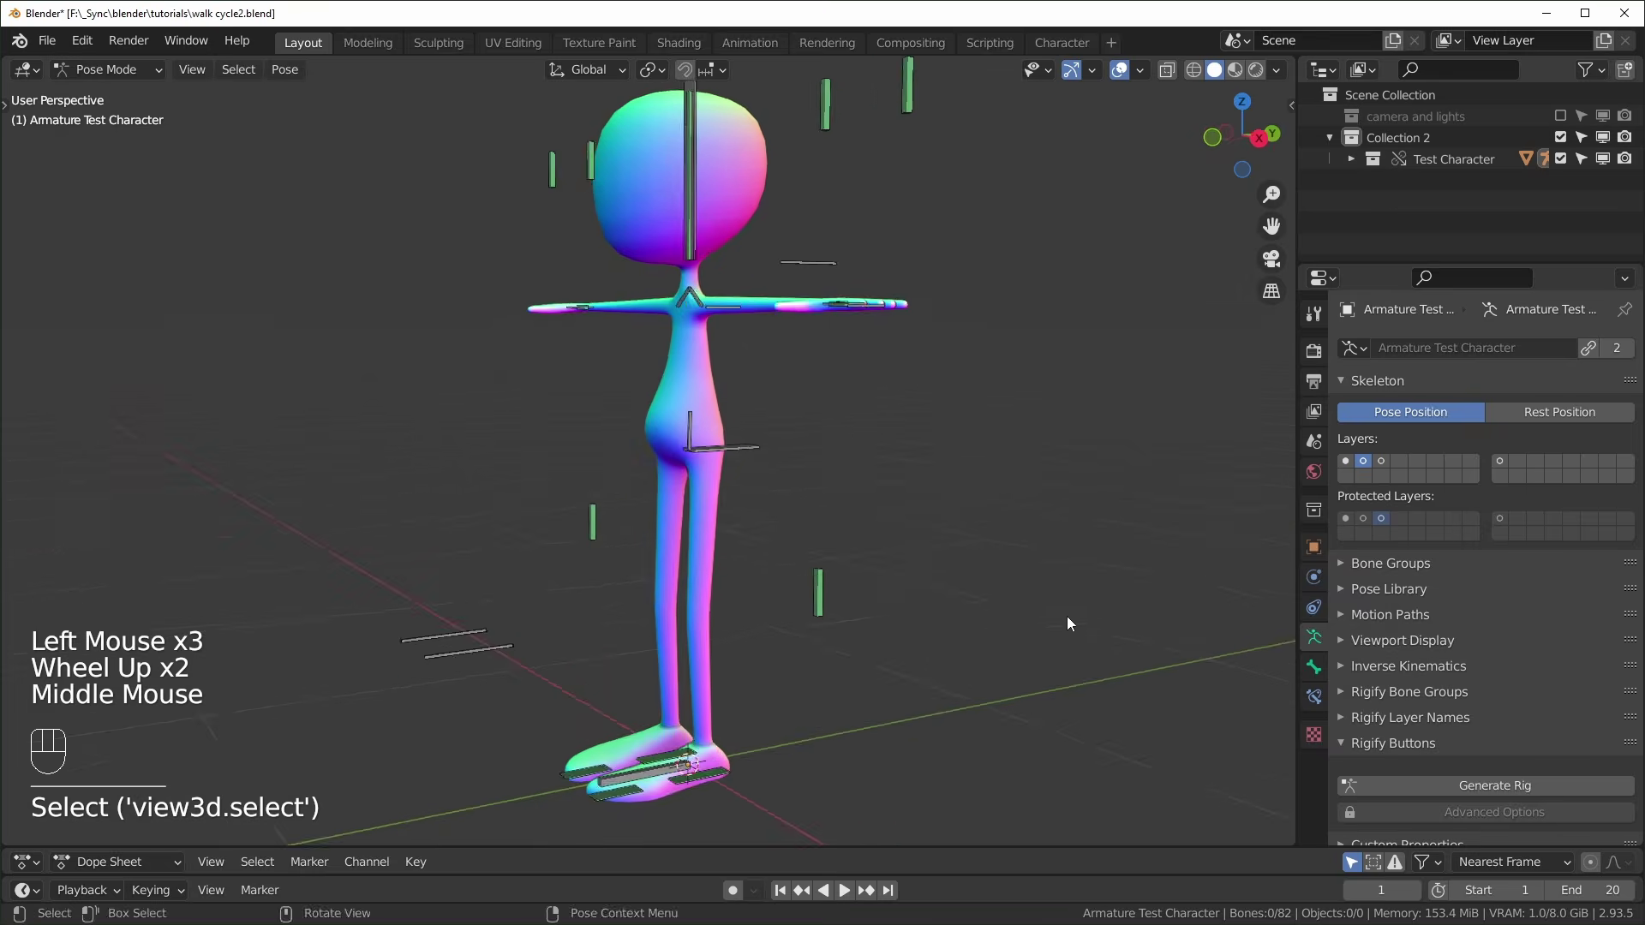
middle_drag(1067, 615, 1005, 619)
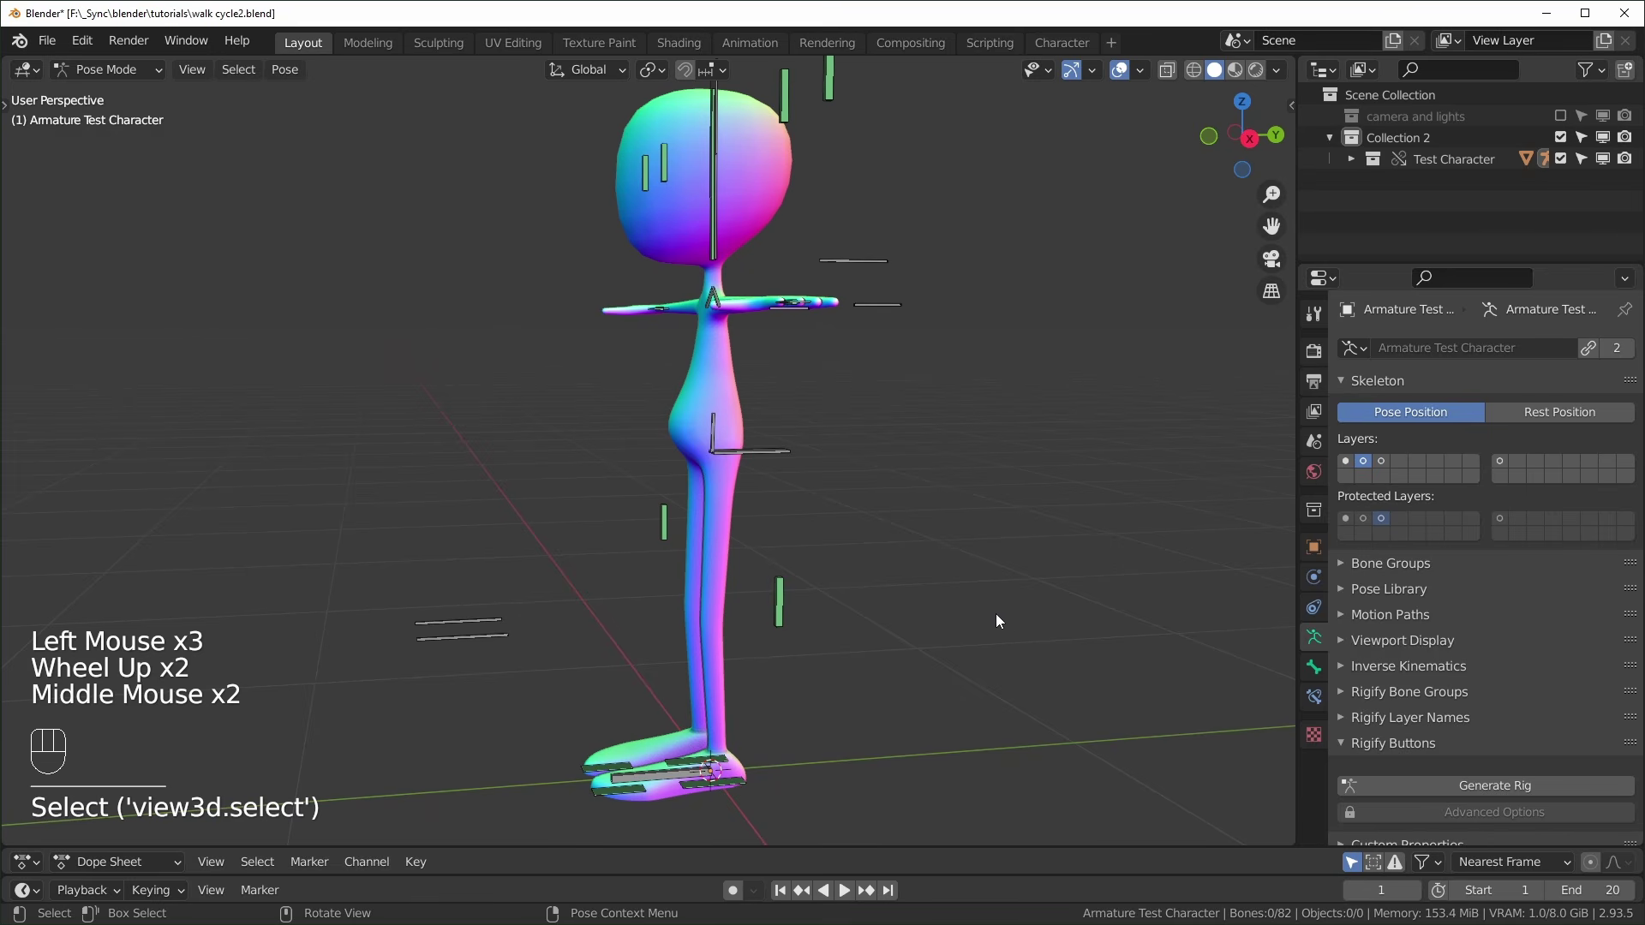
key(KP_3)
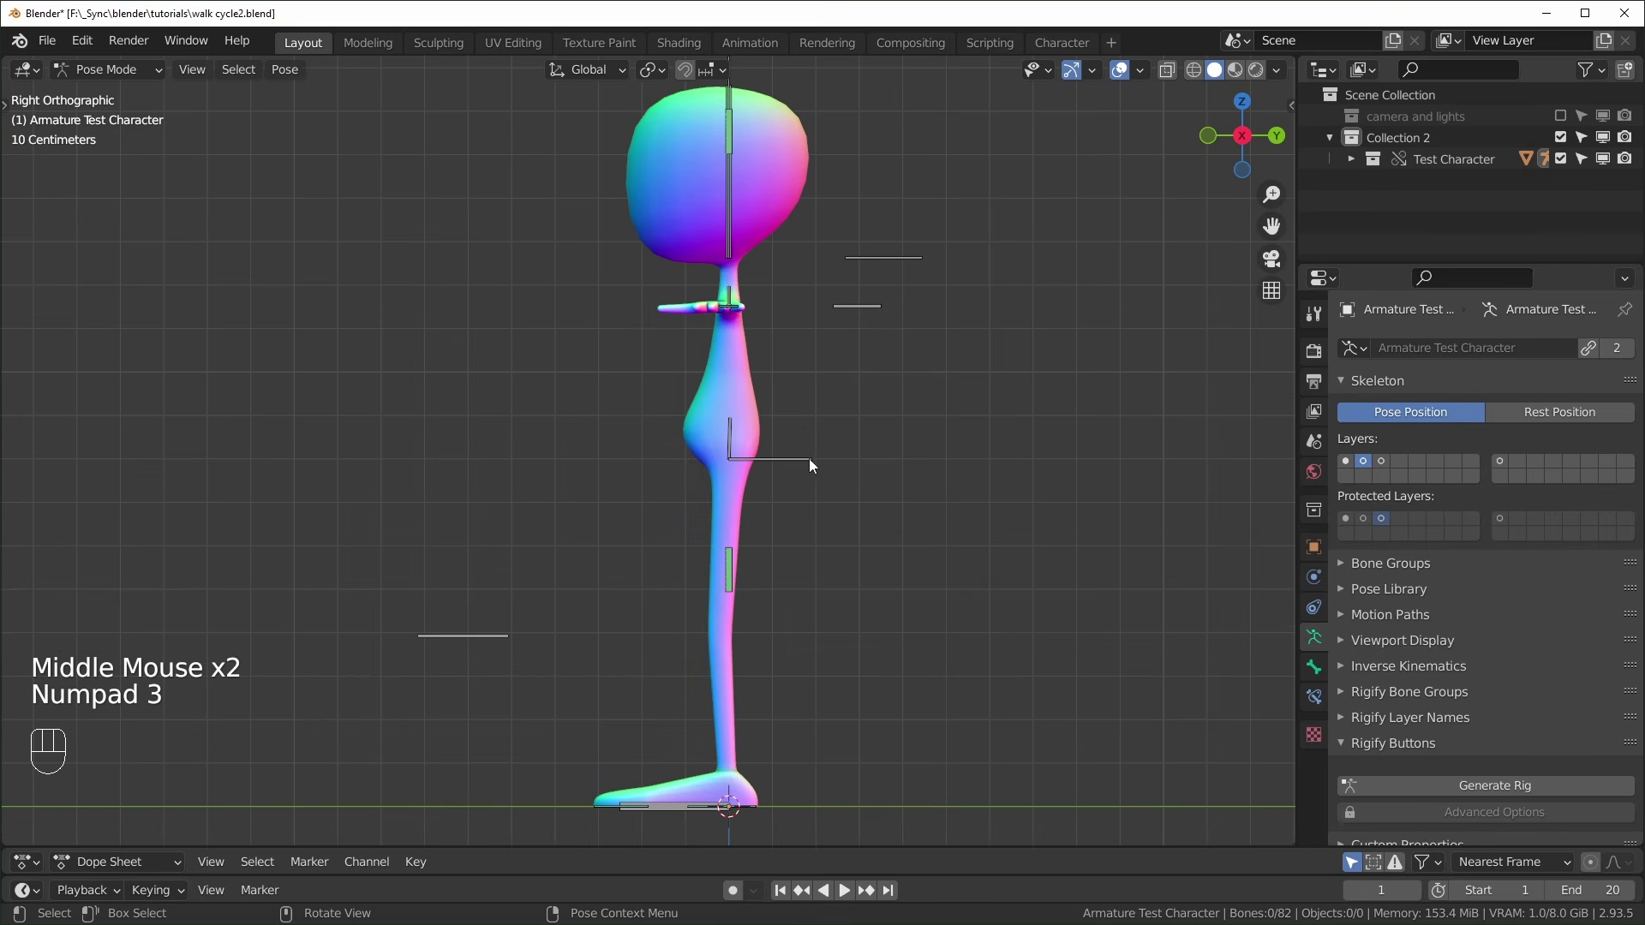
Select the root bone lying on the floor between the feet and hide it
middle_drag(809, 459, 455, 655)
scroll(832, 528, up, 2)
shift+scroll(805, 531, down, 1)
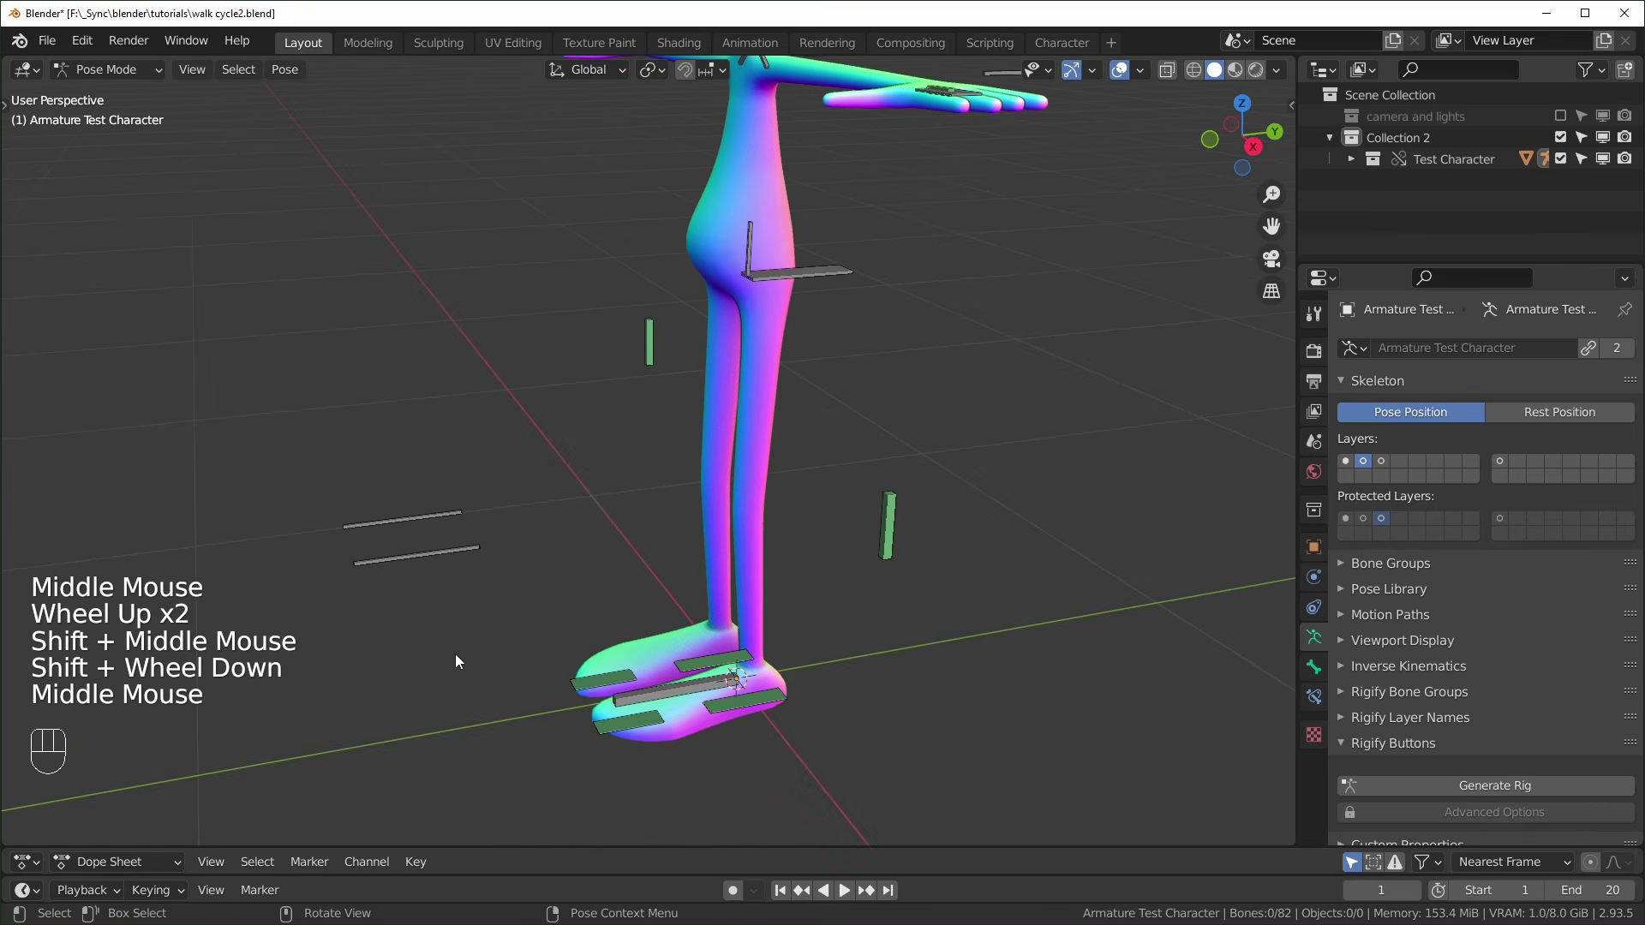
click(682, 692)
click(696, 692)
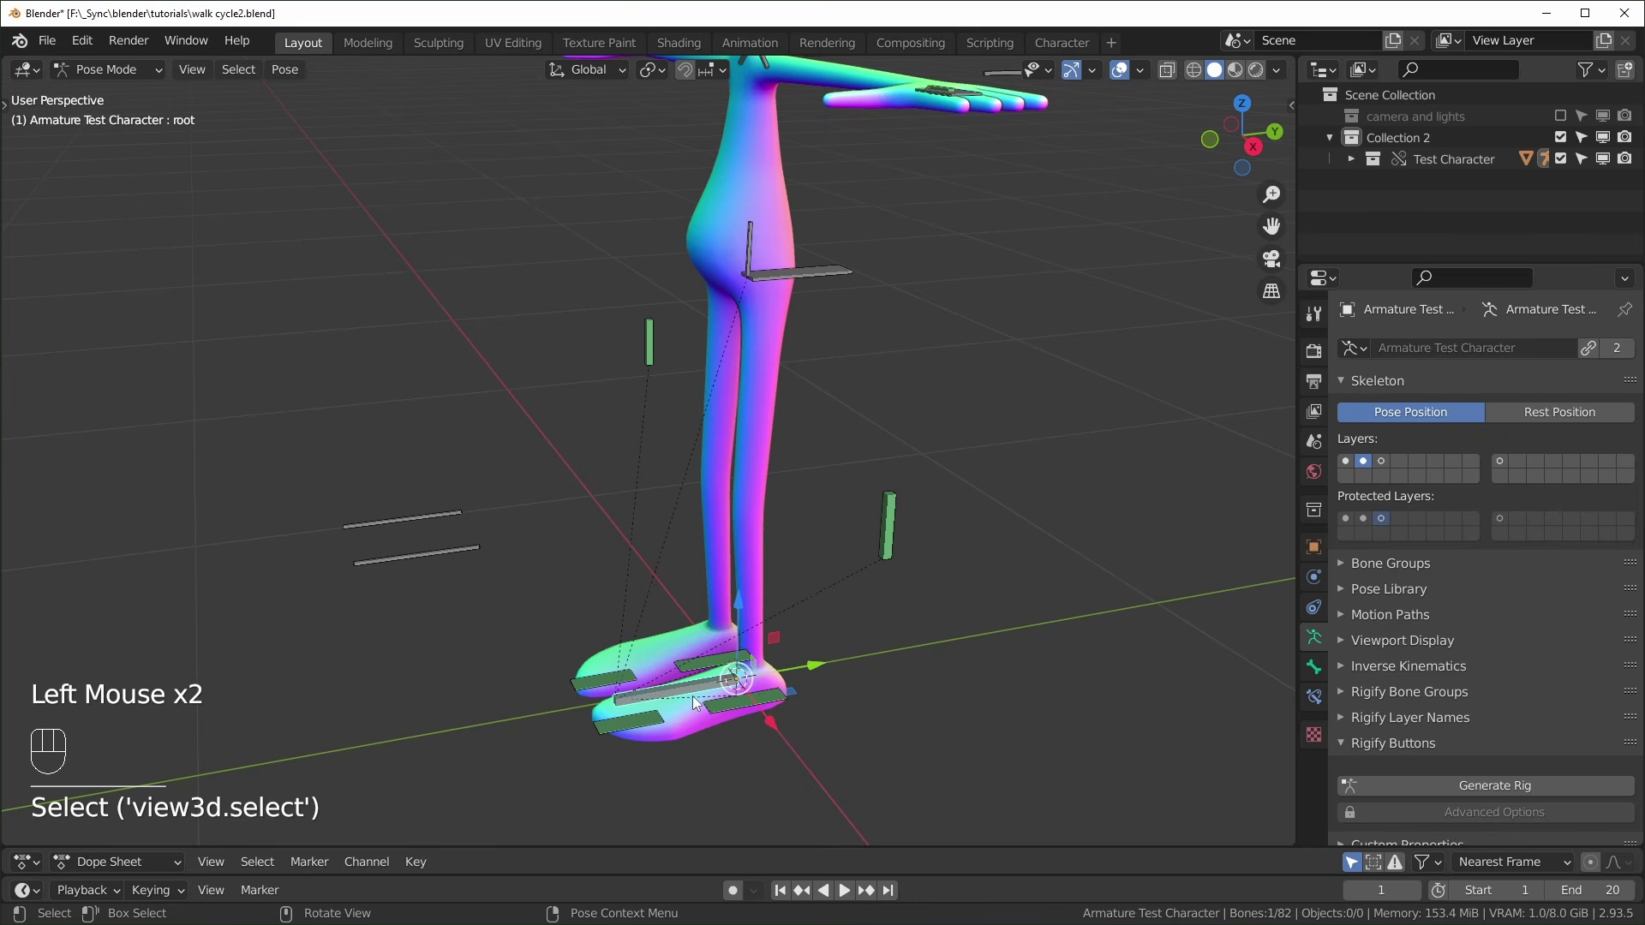
key(h)
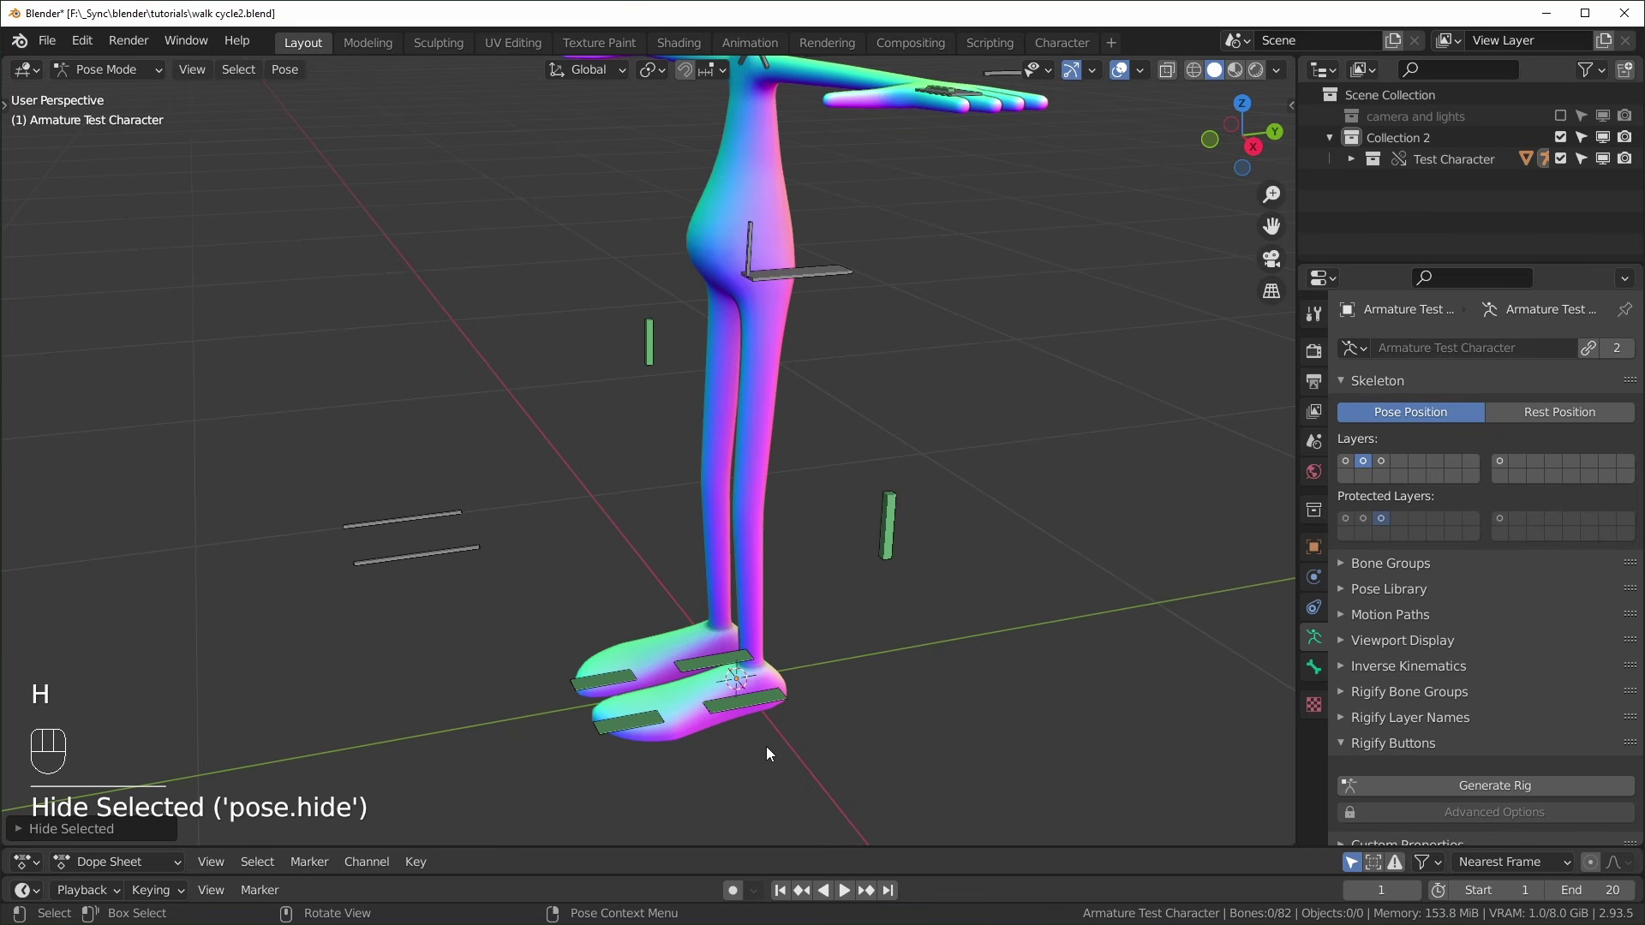
Enlarge the Dope Sheet area with the whole character framed in the right orthographic view
key(KP_3)
shift+middle_drag(794, 727, 725, 686)
scroll(860, 669, down, 2)
shift+middle_drag(860, 668, 887, 782)
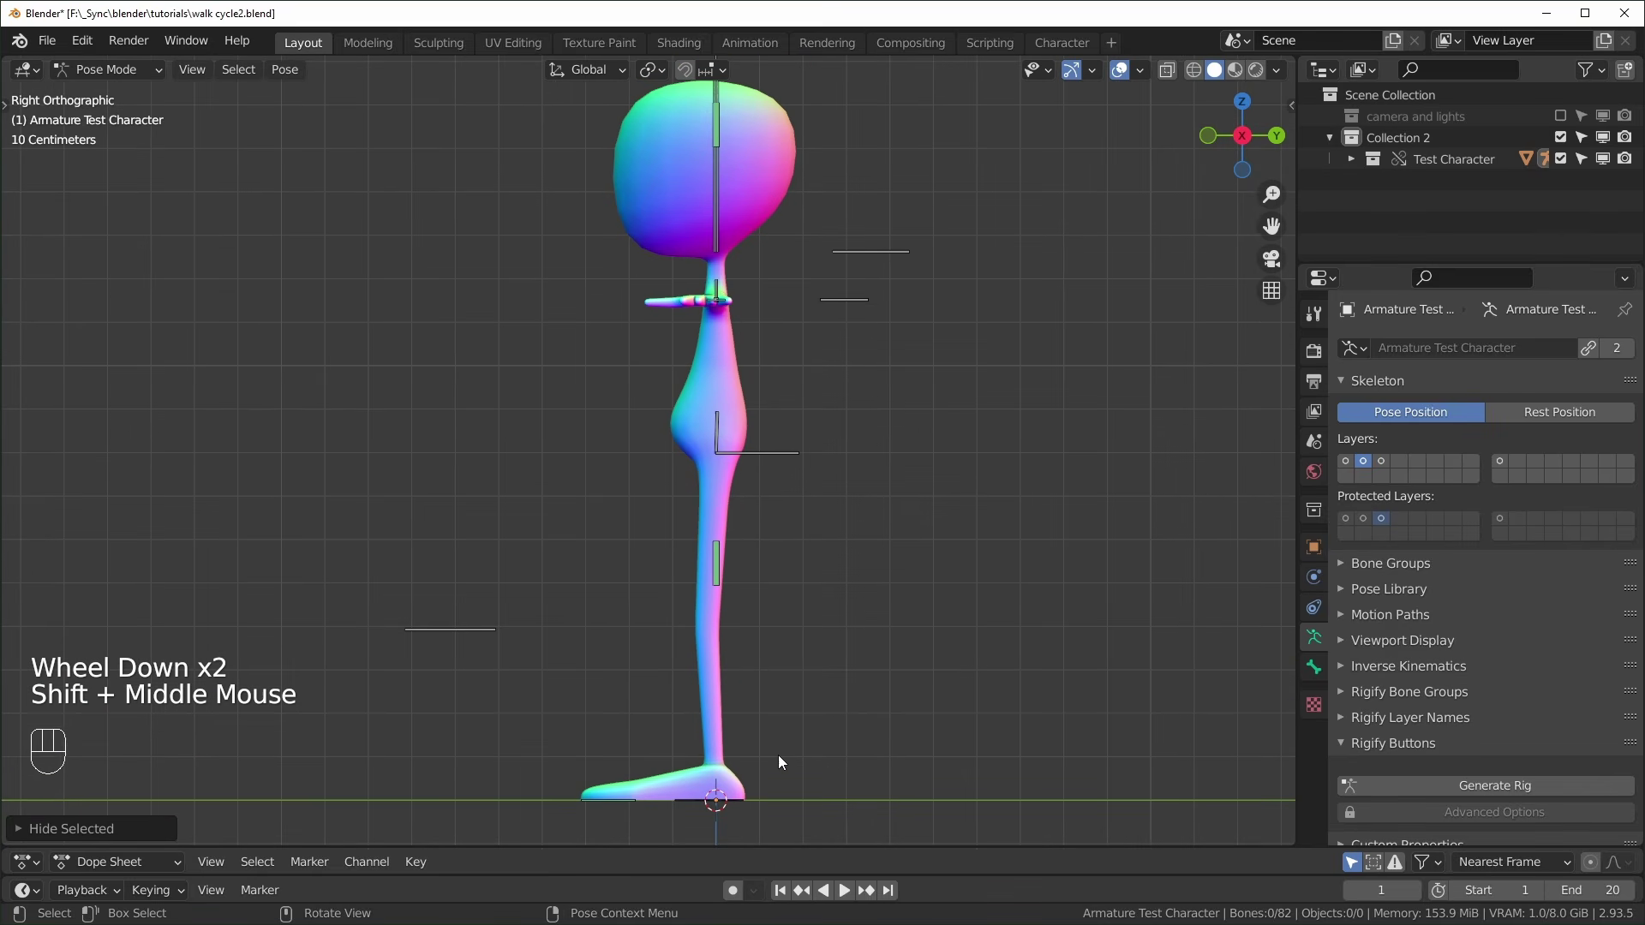
shift+middle_drag(778, 755, 789, 764)
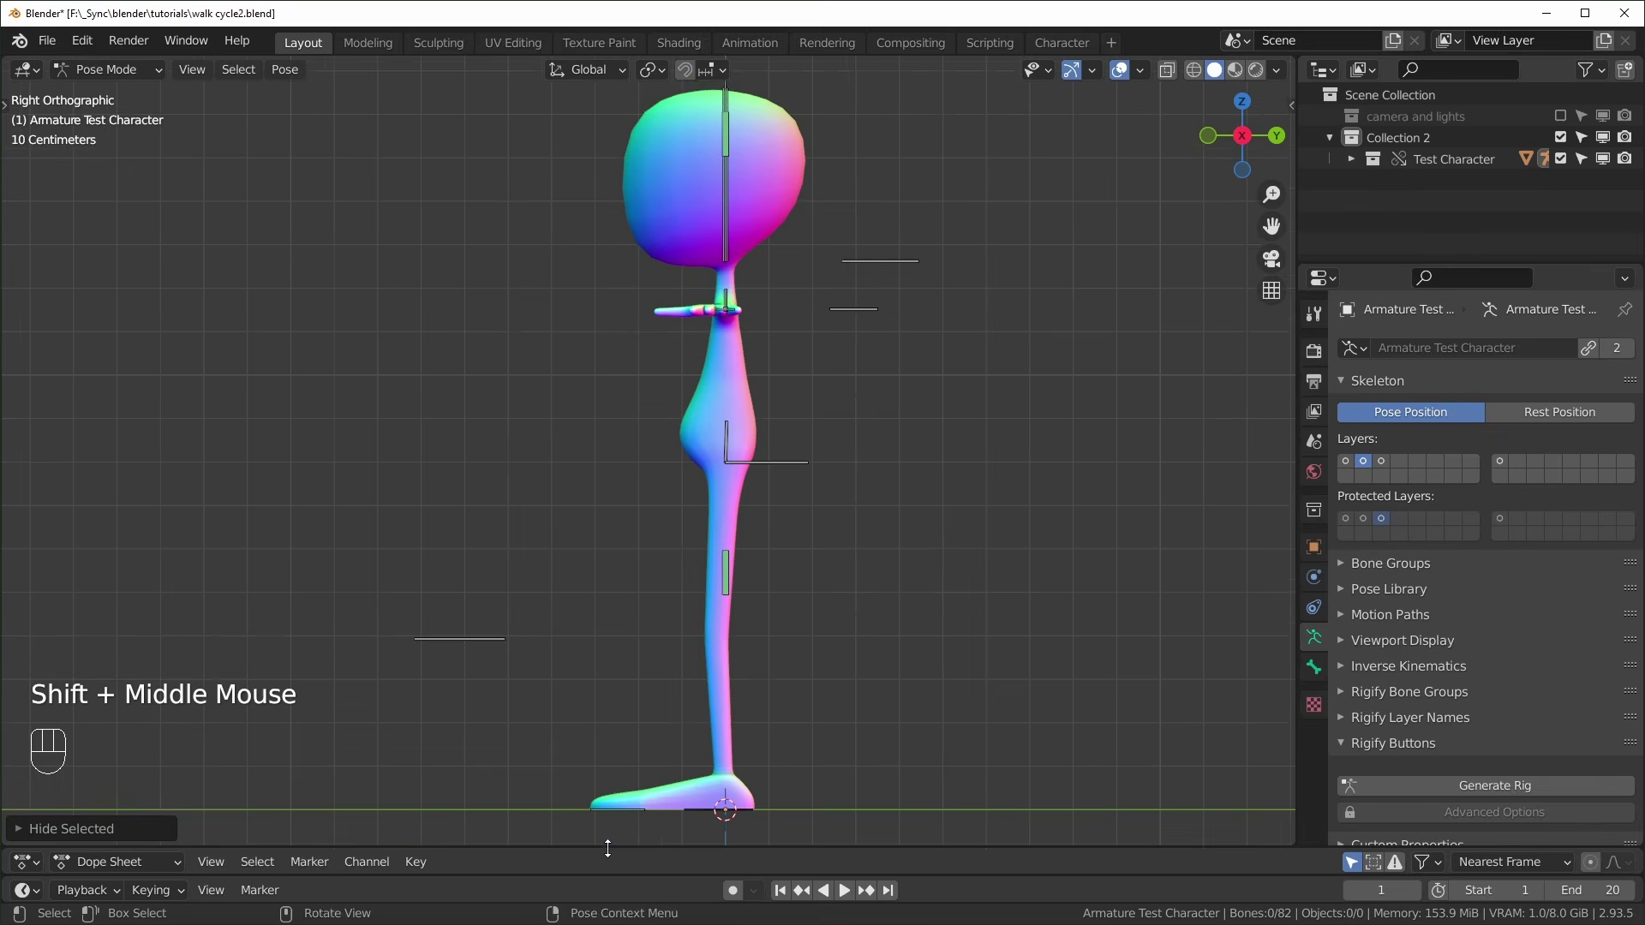
drag(637, 850, 637, 719)
shift+middle_drag(842, 428, 881, 454)
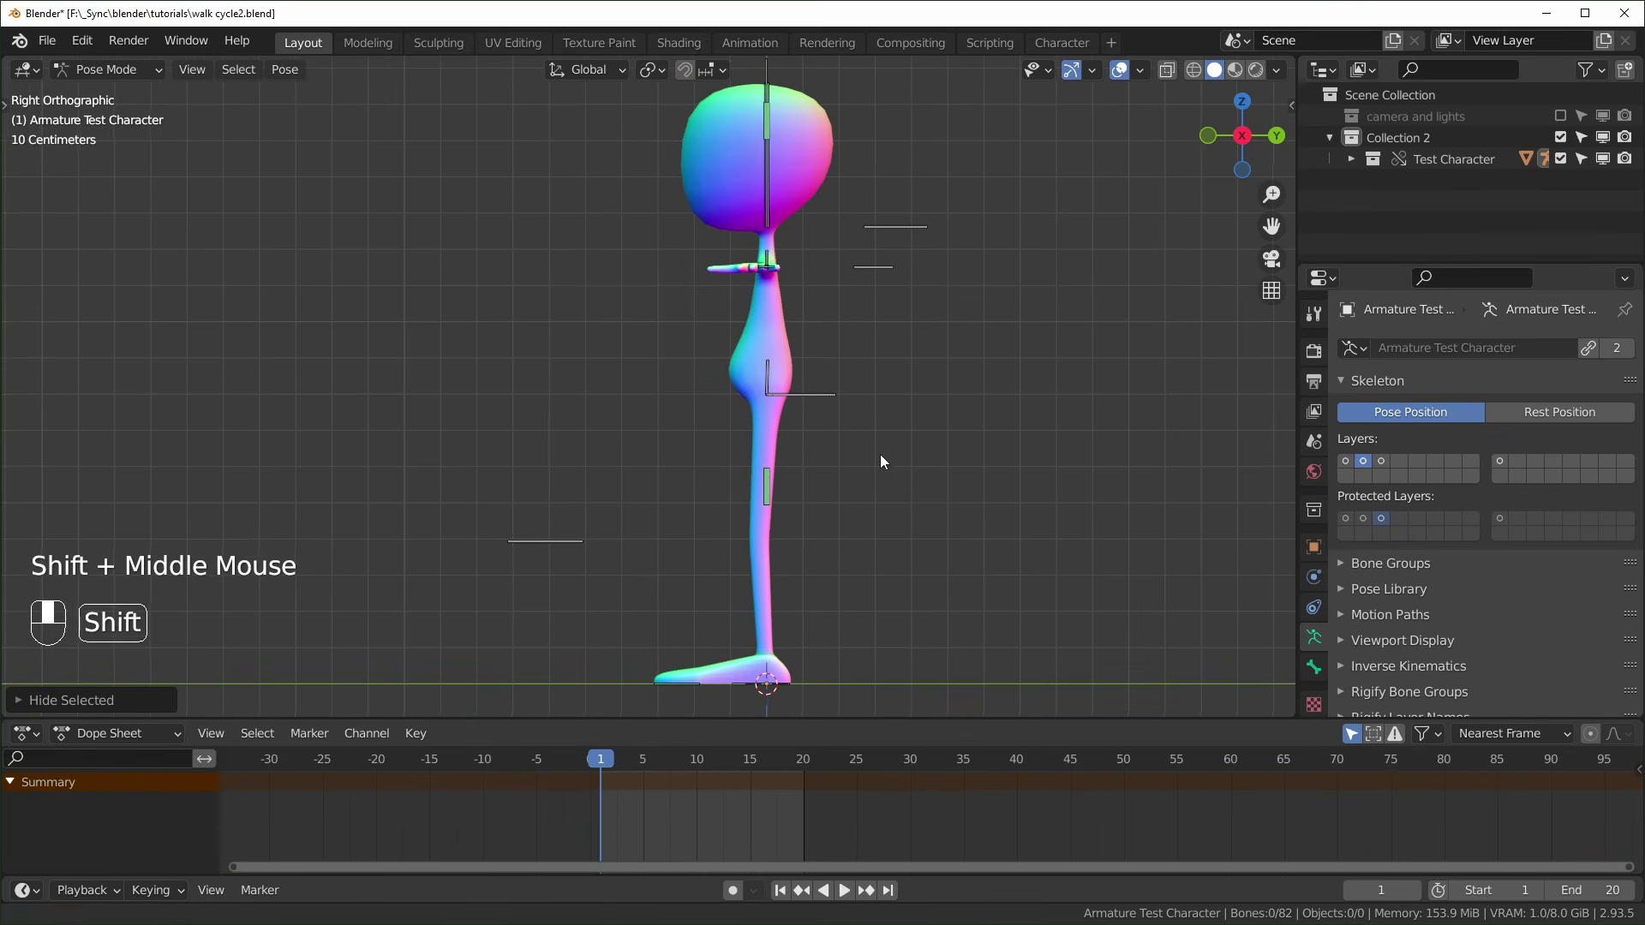
Lower ctrl.torso slightly along global Z so that both knees bend
click(830, 392)
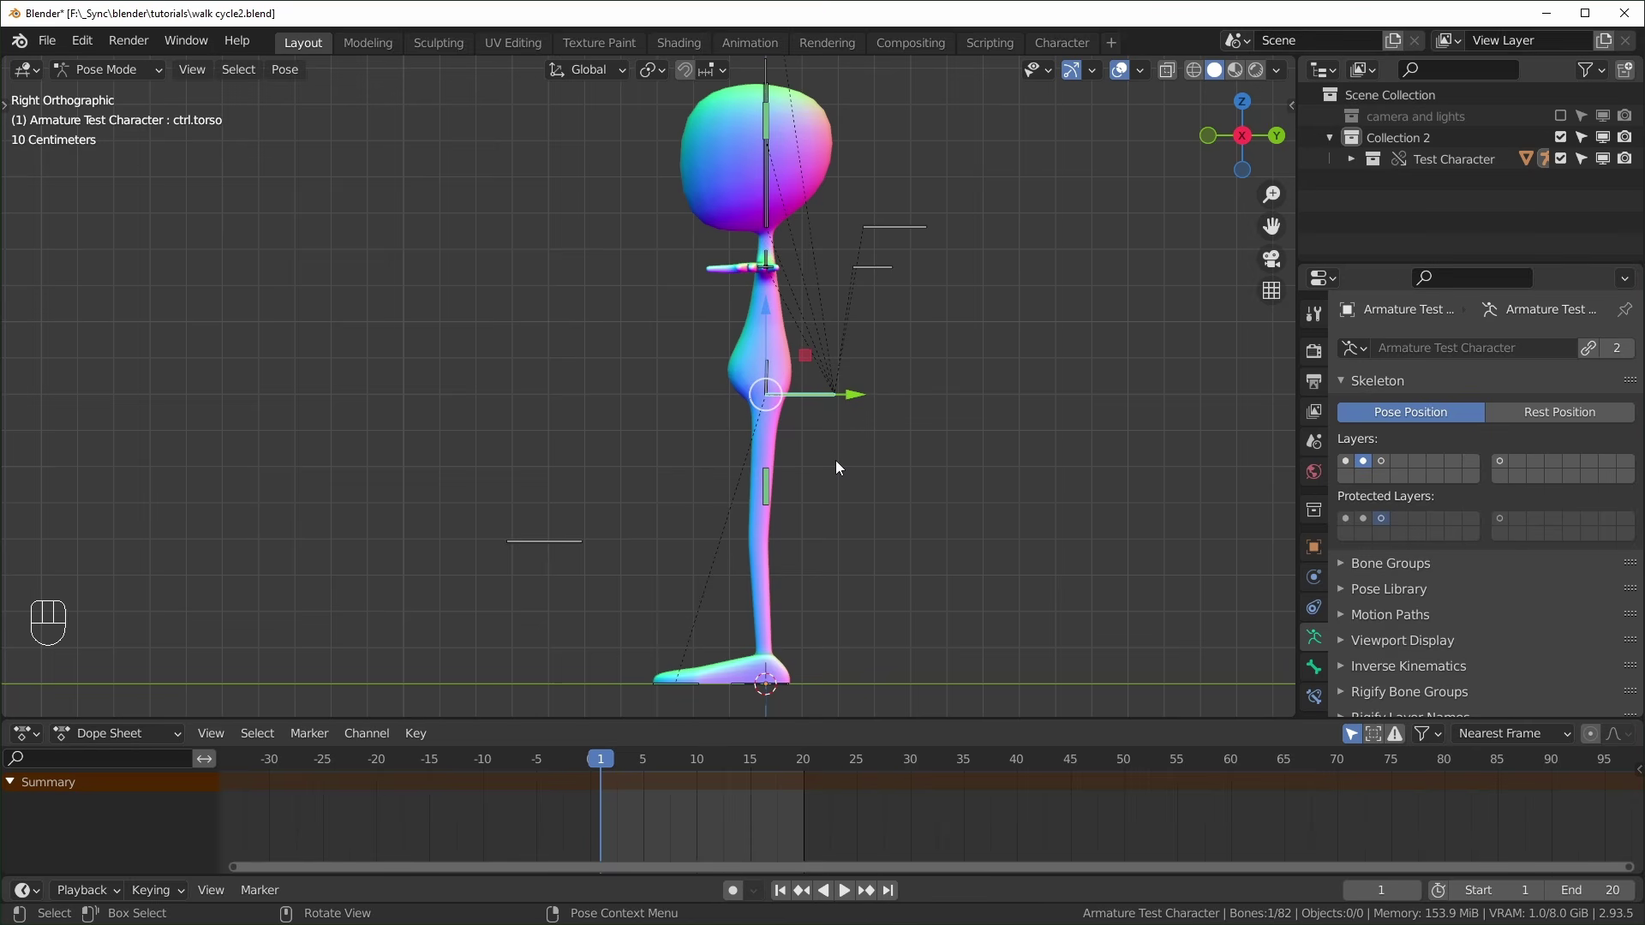
key(g)
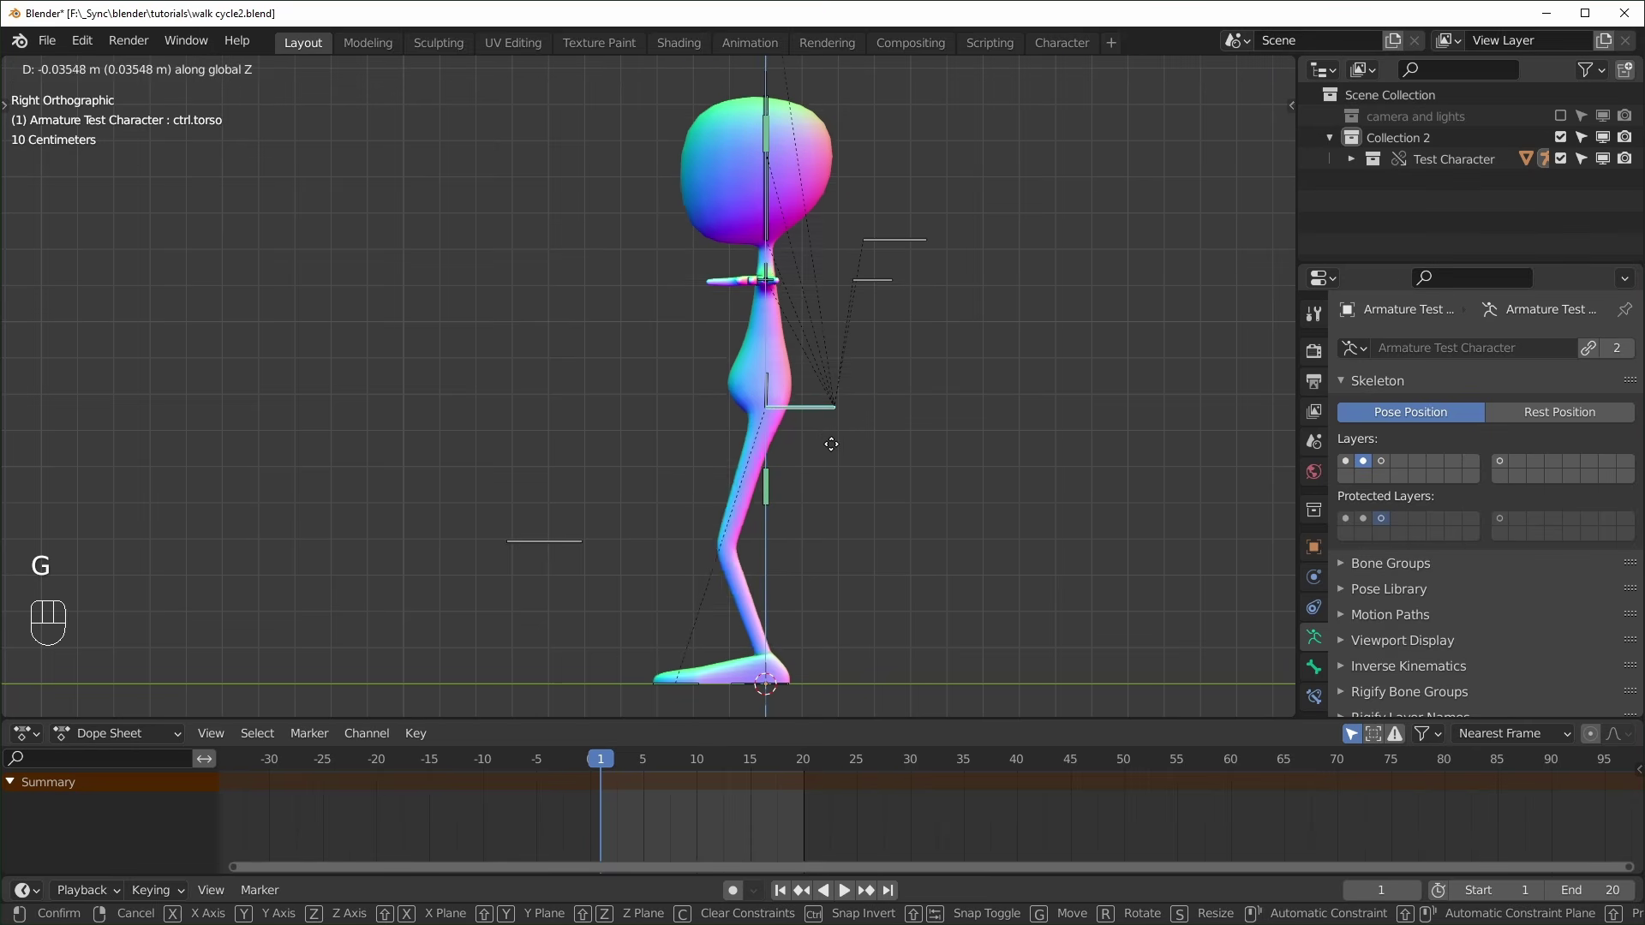
shift+middle_drag(829, 435, 822, 426)
shift+middle_drag(822, 427, 814, 418)
click(814, 419)
Move ctrl.foot.L forward along the Y axis, ahead of the body
click(851, 667)
drag(850, 667, 767, 410)
middle_drag(766, 409, 633, 490)
key(KP_3)
scroll(603, 511, up, 1)
scroll(559, 363, down, 2)
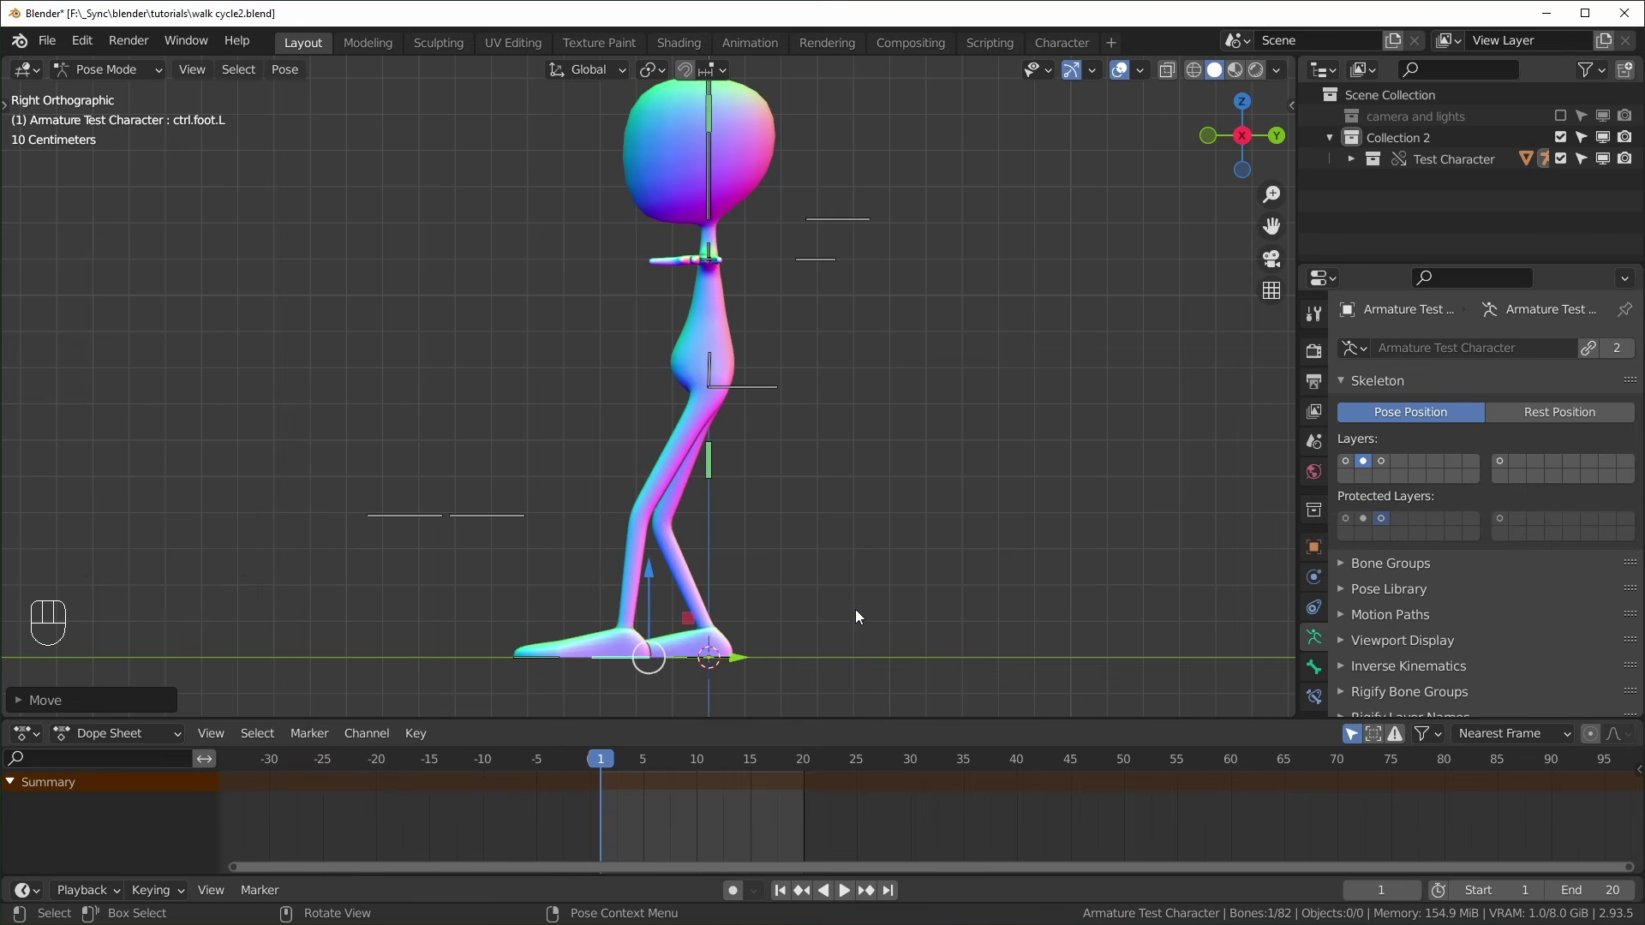
Rotate ctrl.foot.L about -30° around its local X axis to lift the toes, and move the foot farther forward
key(r)
key(x)
key(x)
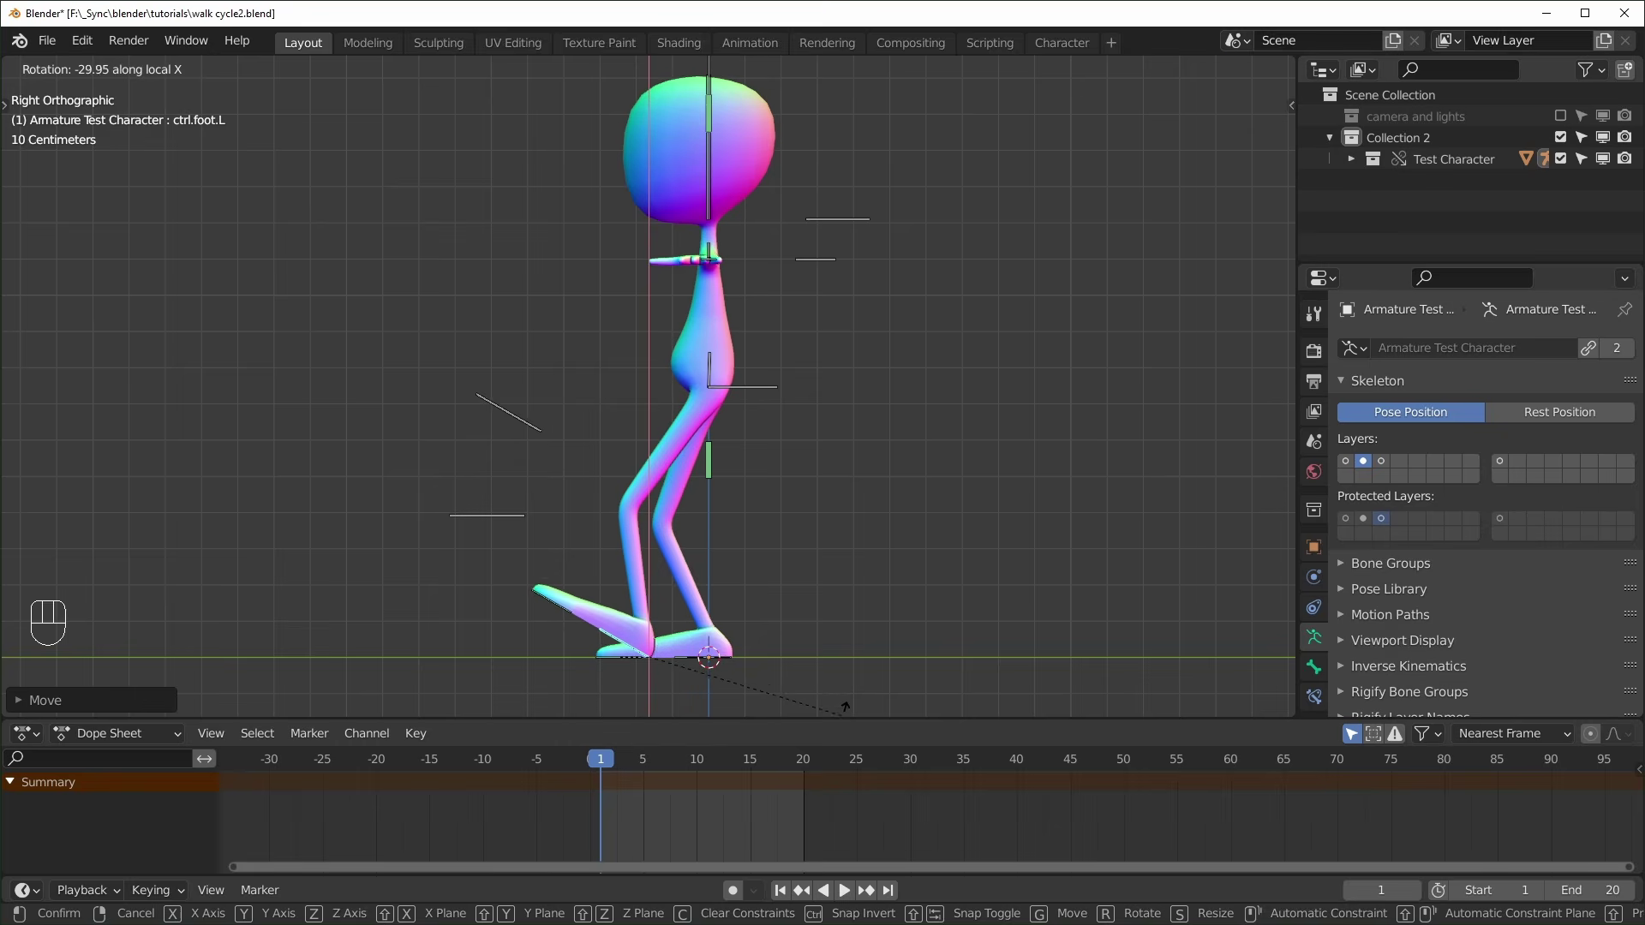
click(805, 686)
drag(734, 661, 683, 677)
Move ctrl.foot.R back behind the body and rotate it about its local X axis to raise the heel
click(733, 660)
drag(814, 658, 913, 658)
key(r)
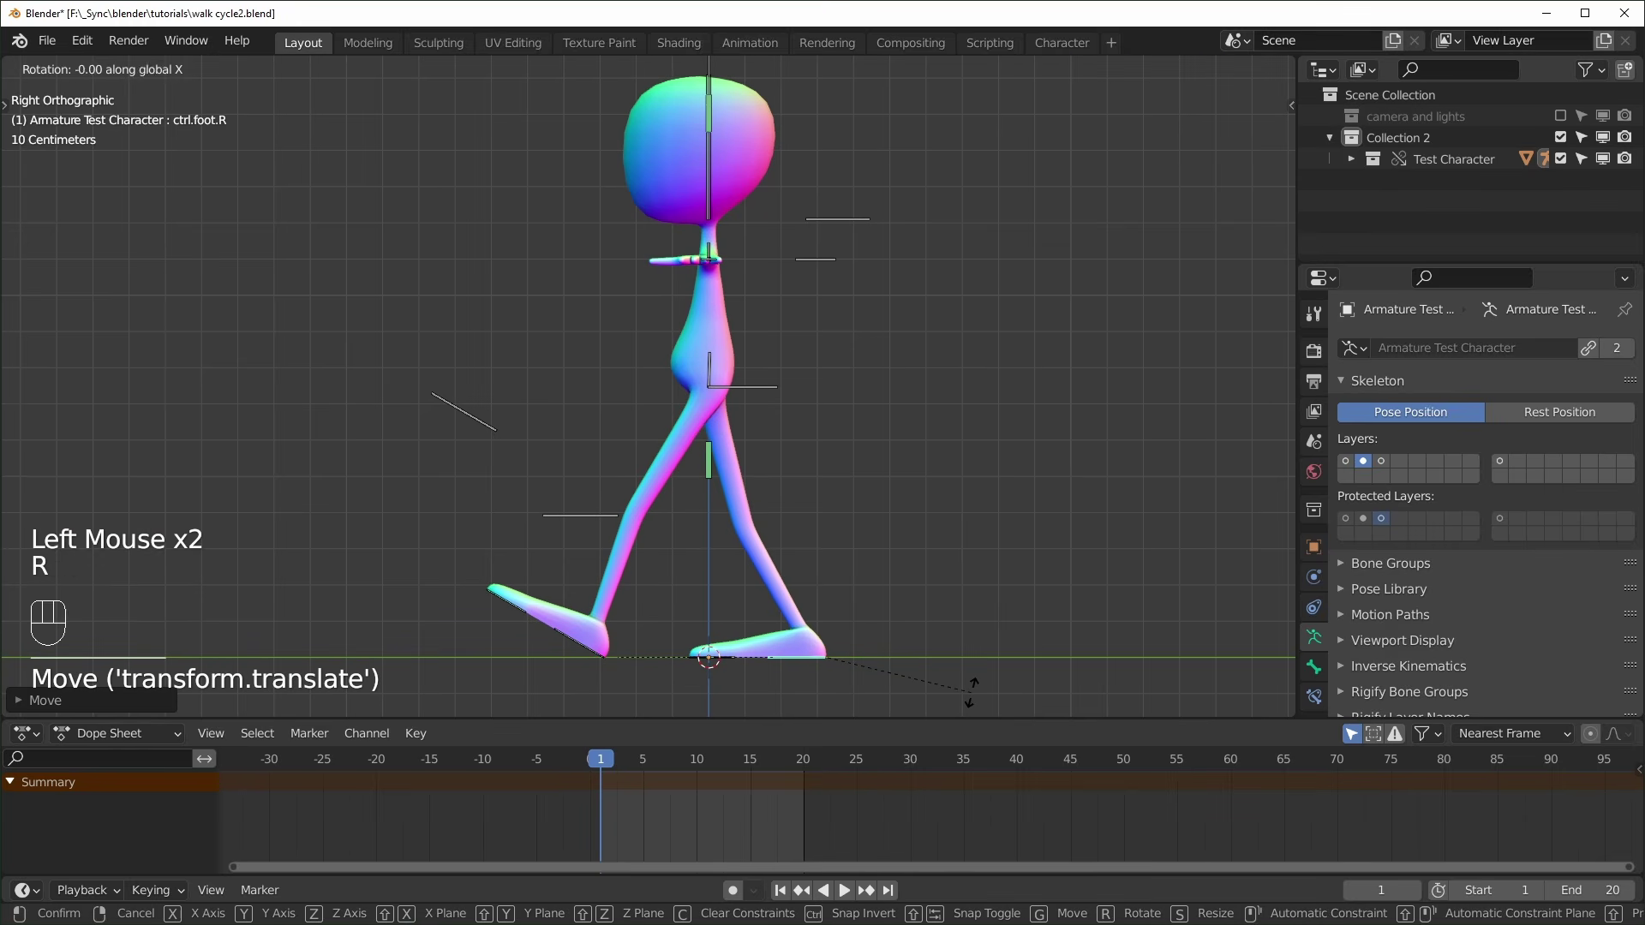
key(x)
key(x)
click(938, 616)
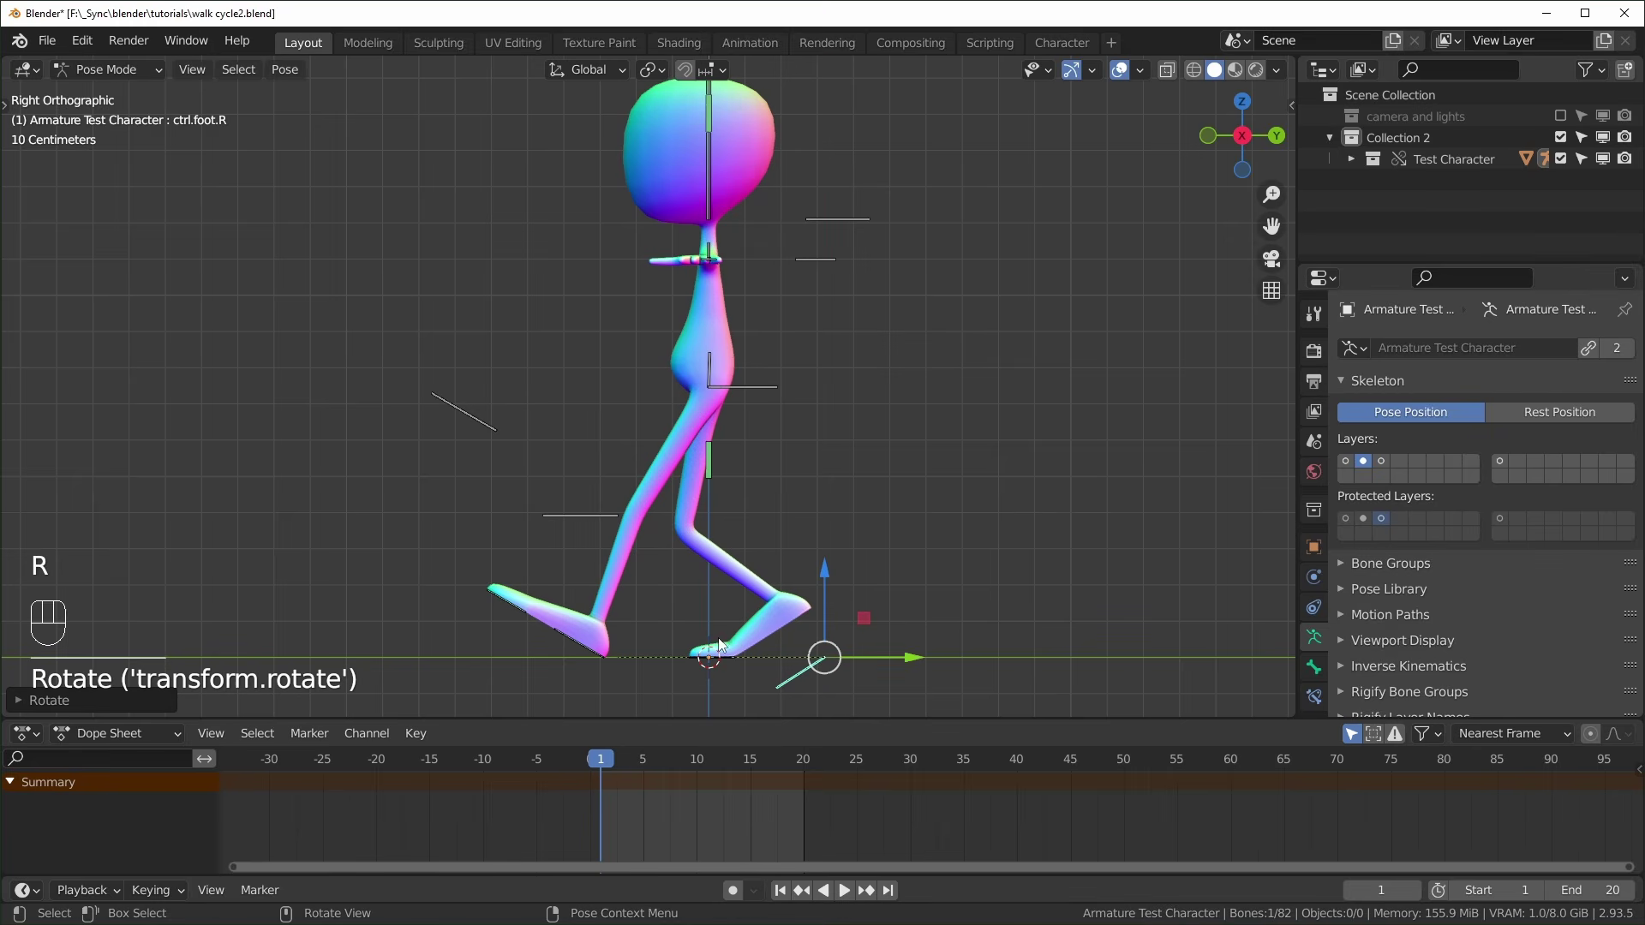
Fine-tune the local X rotation of ctrl.foot.R by about 4° and adjust the foot's position along Y
key(r)
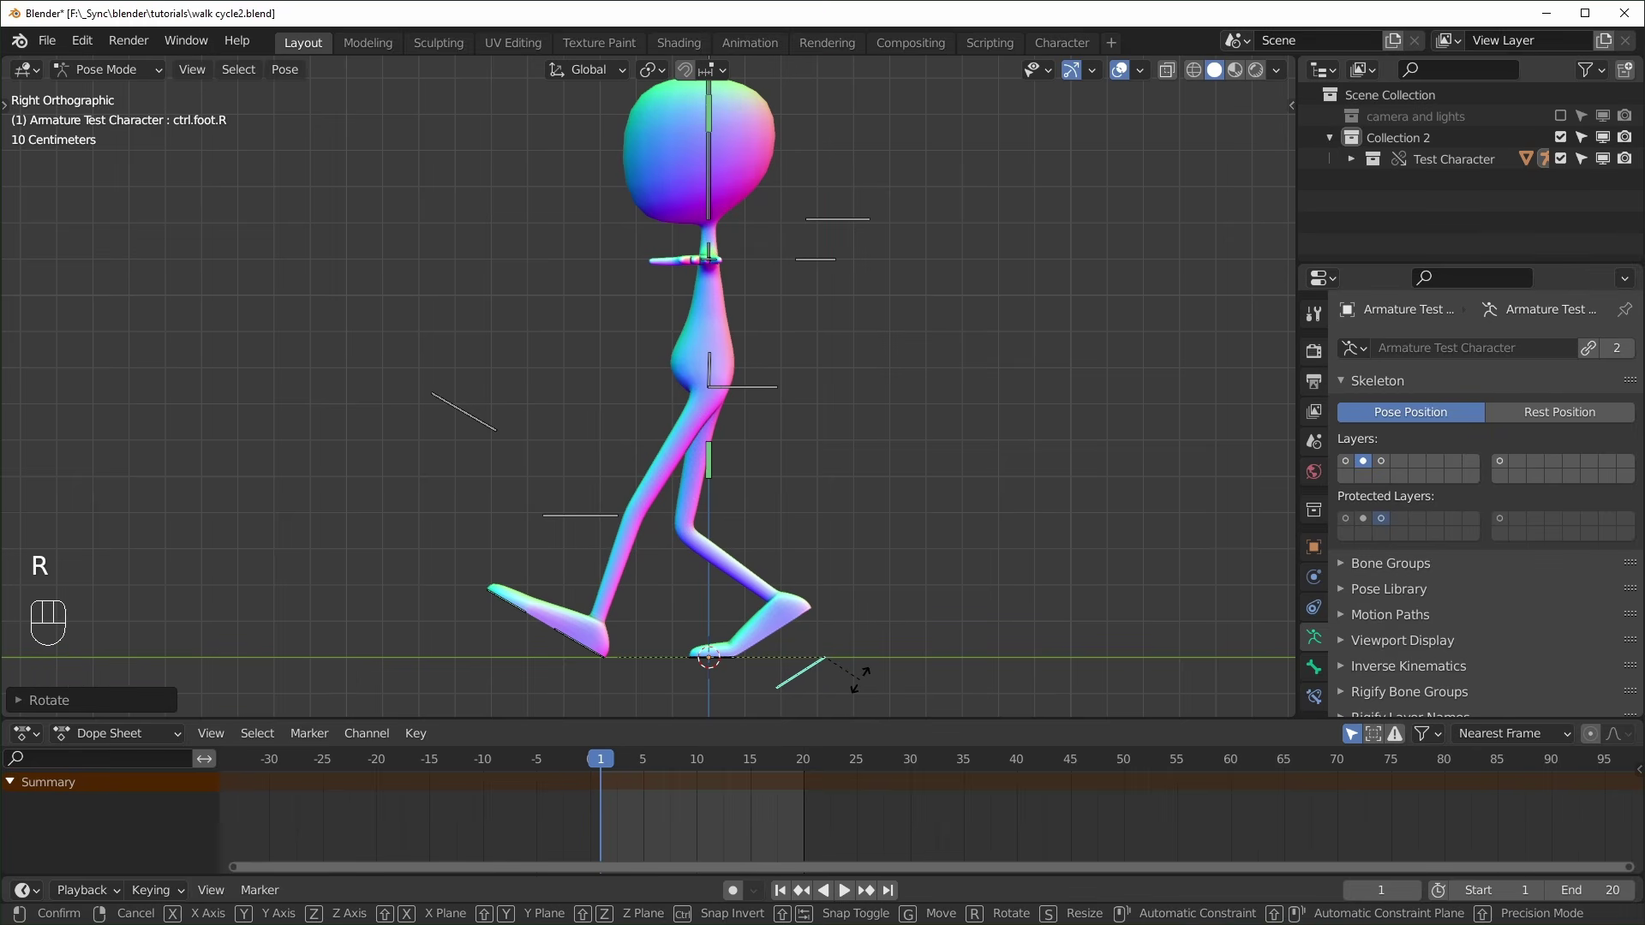
key(x)
key(x)
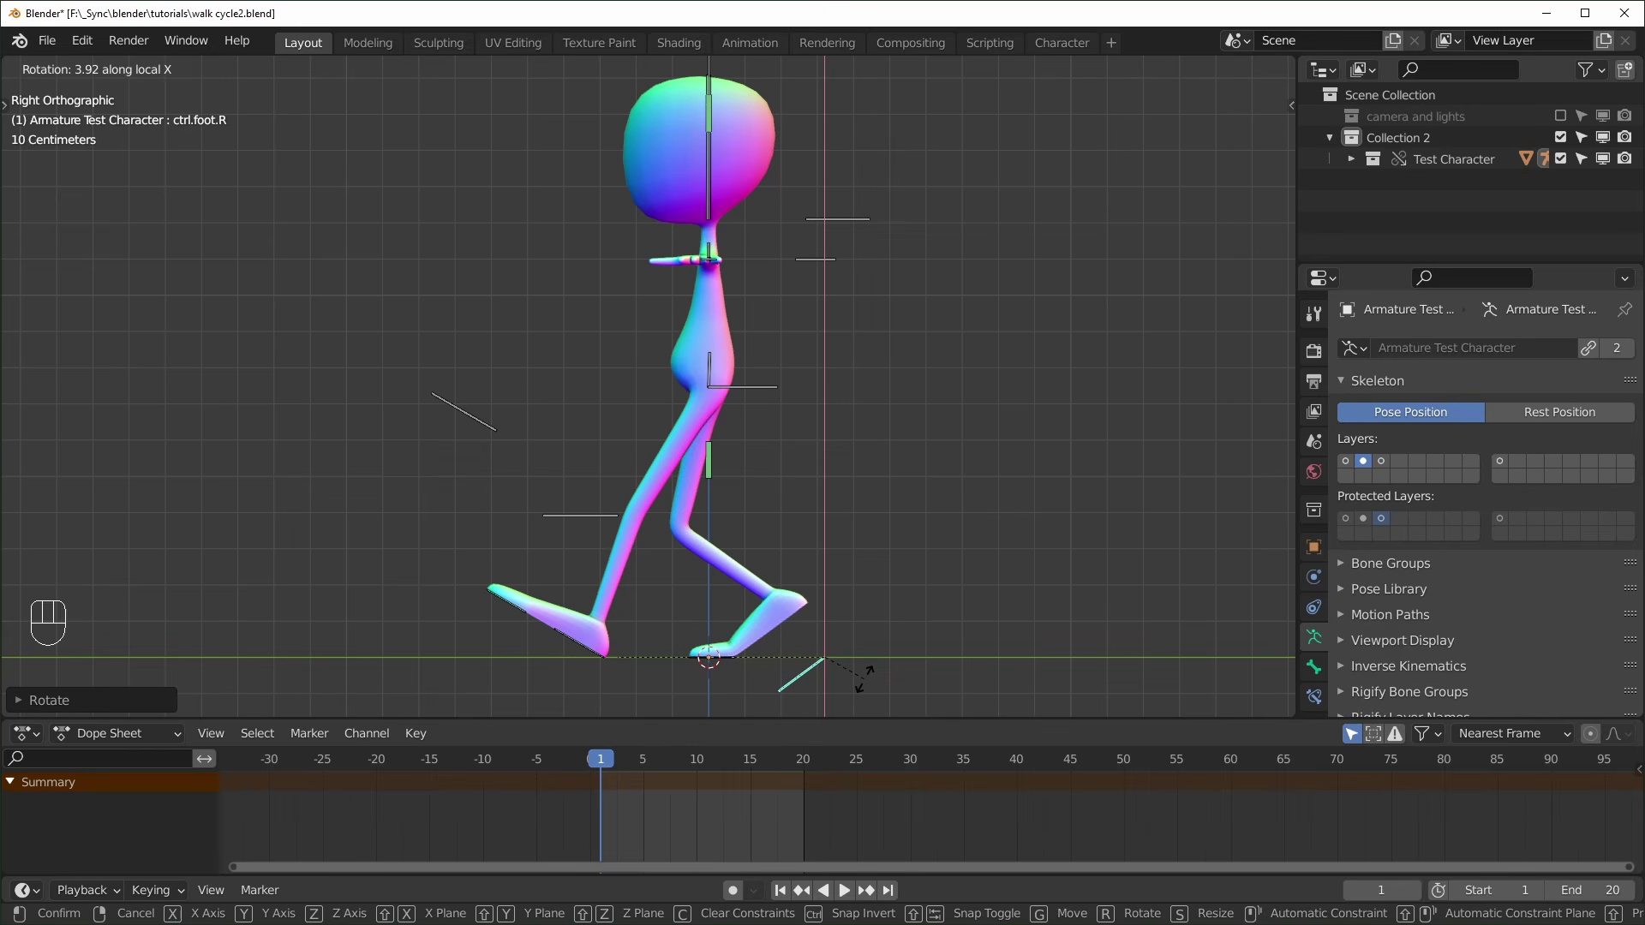
click(865, 677)
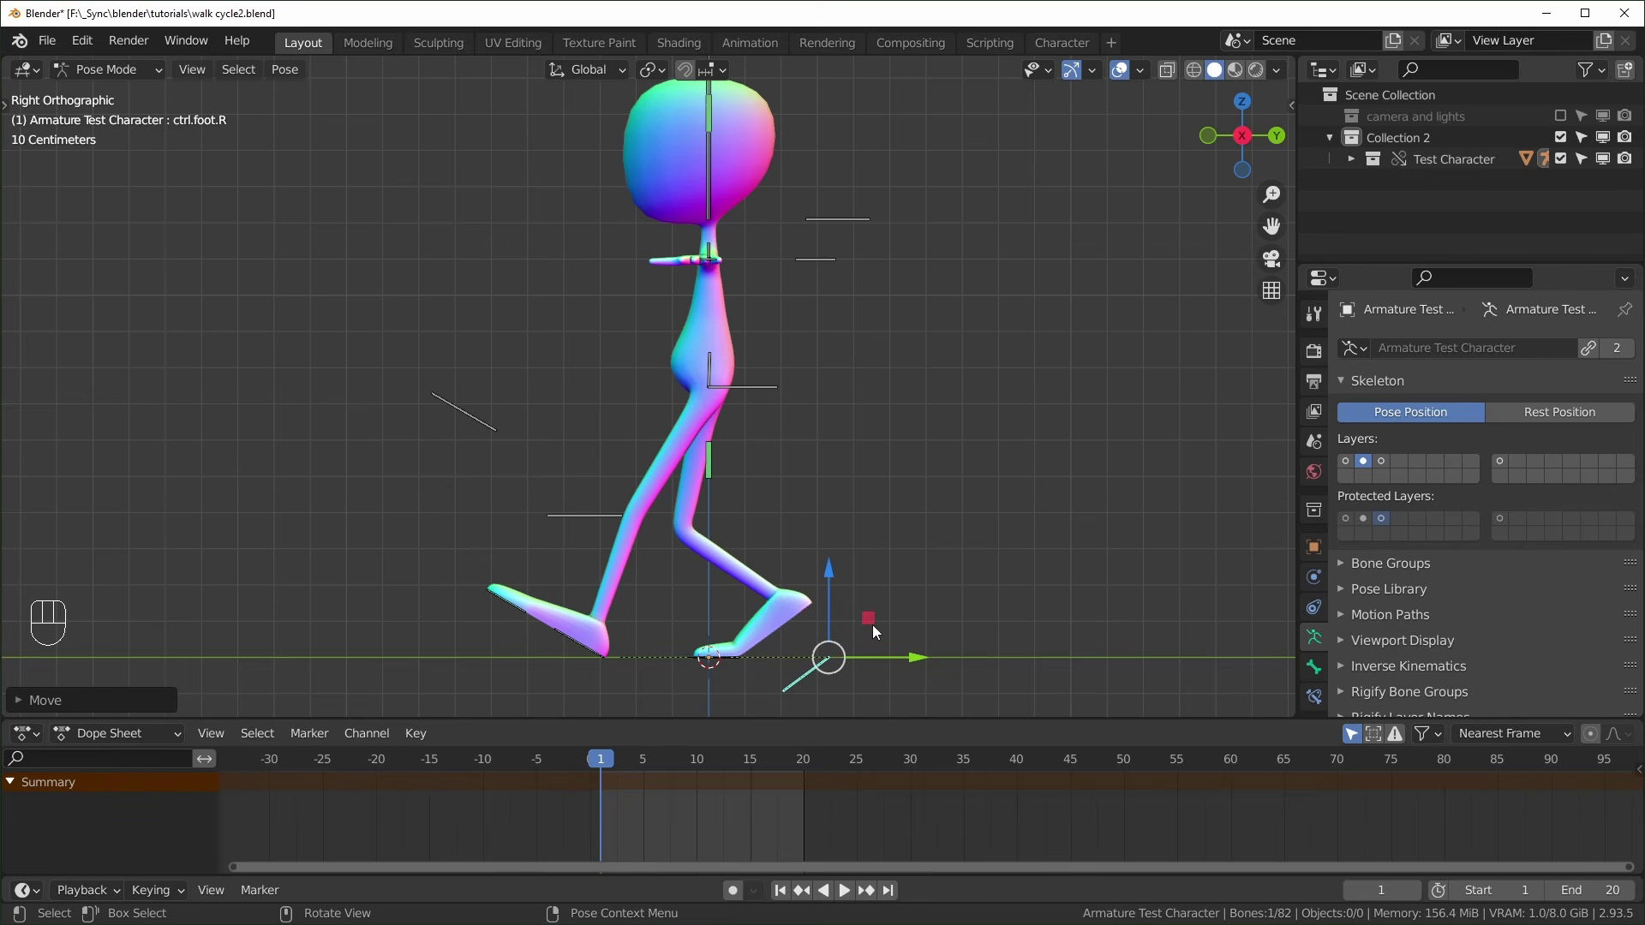
drag(917, 660, 985, 655)
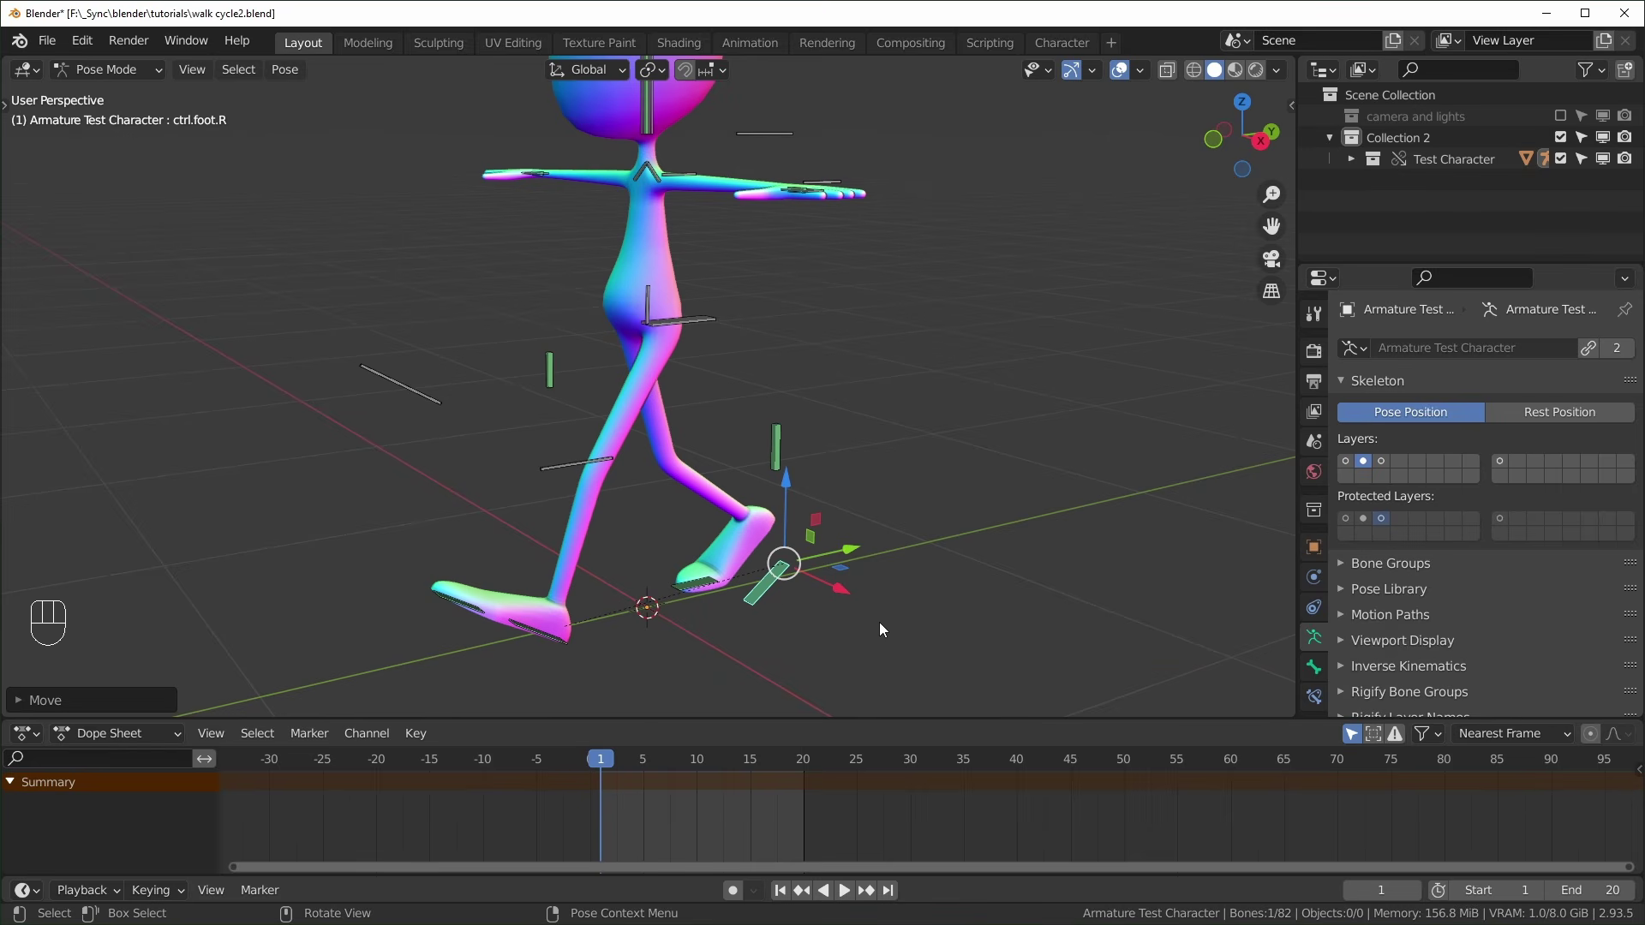
Insert Location & Rotation keyframes at frame 1 for both foot controls, both toe pivots and ctrl.torso, and enlarge the Dope Sheet
click(766, 588)
shift+click(708, 588)
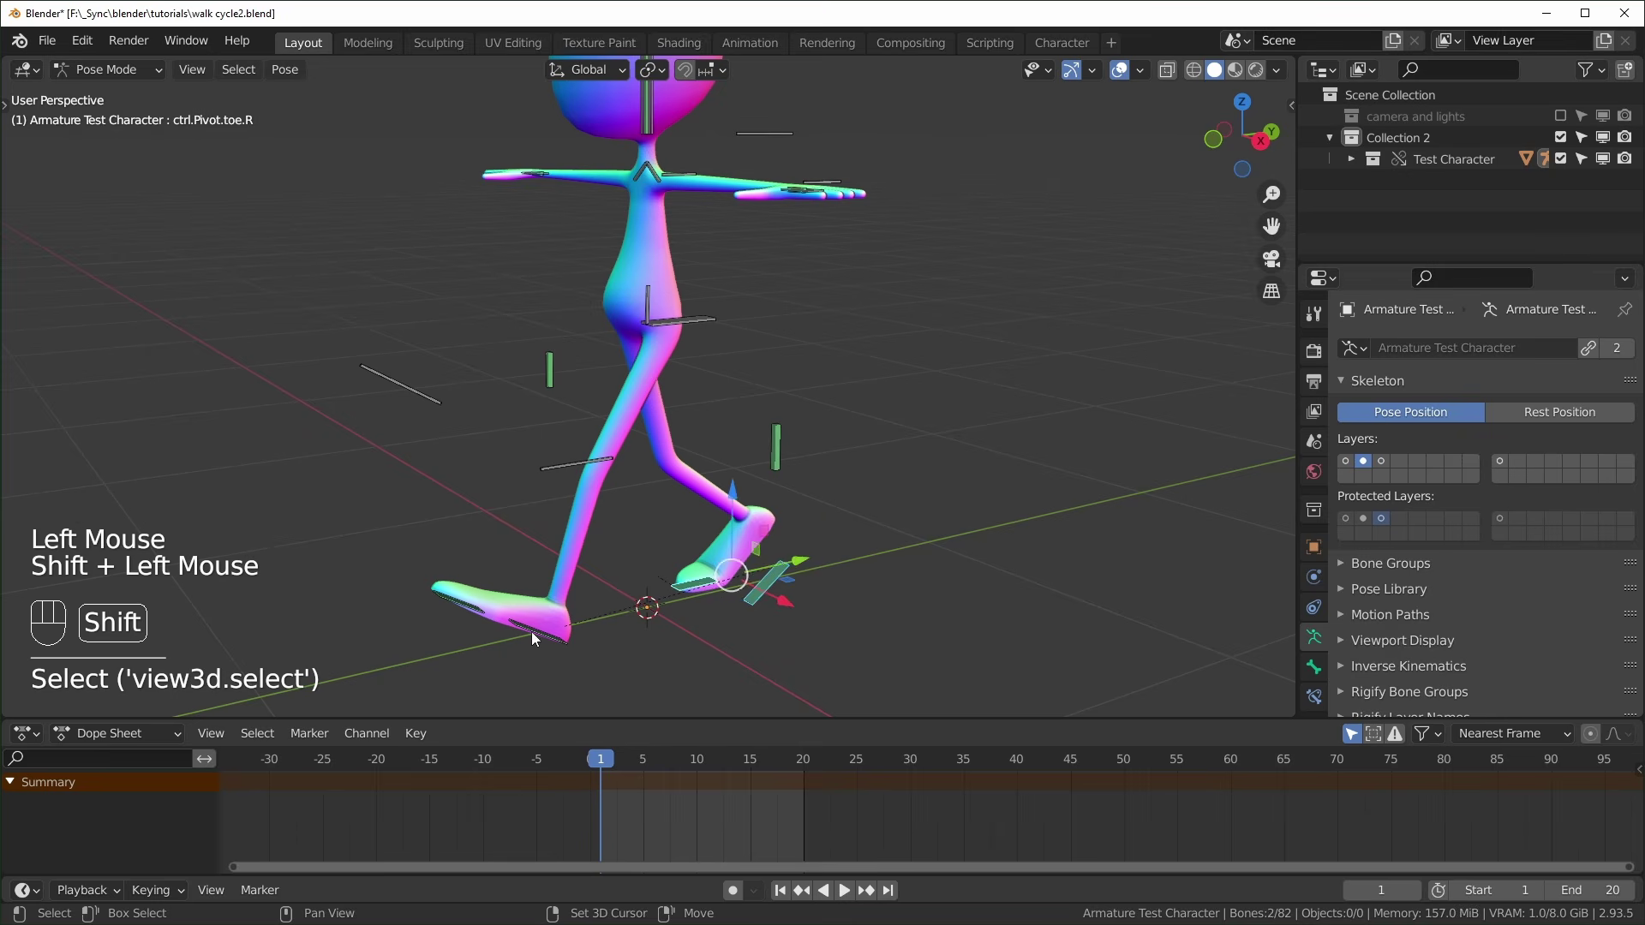
shift+click(532, 634)
shift+click(697, 605)
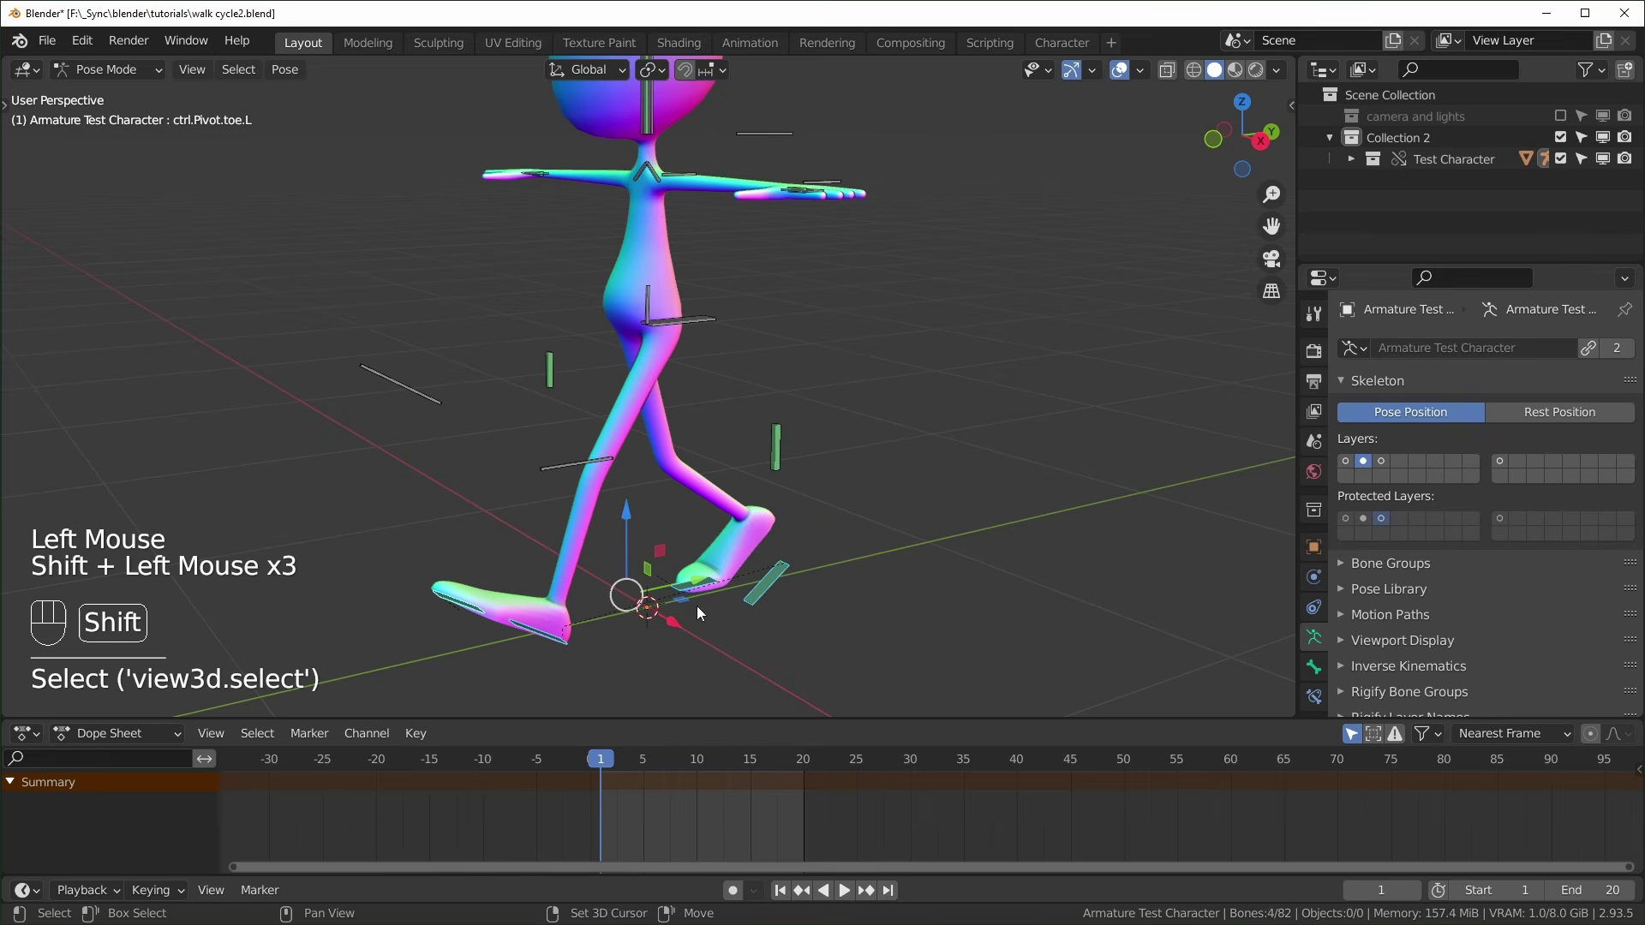
shift+click(681, 322)
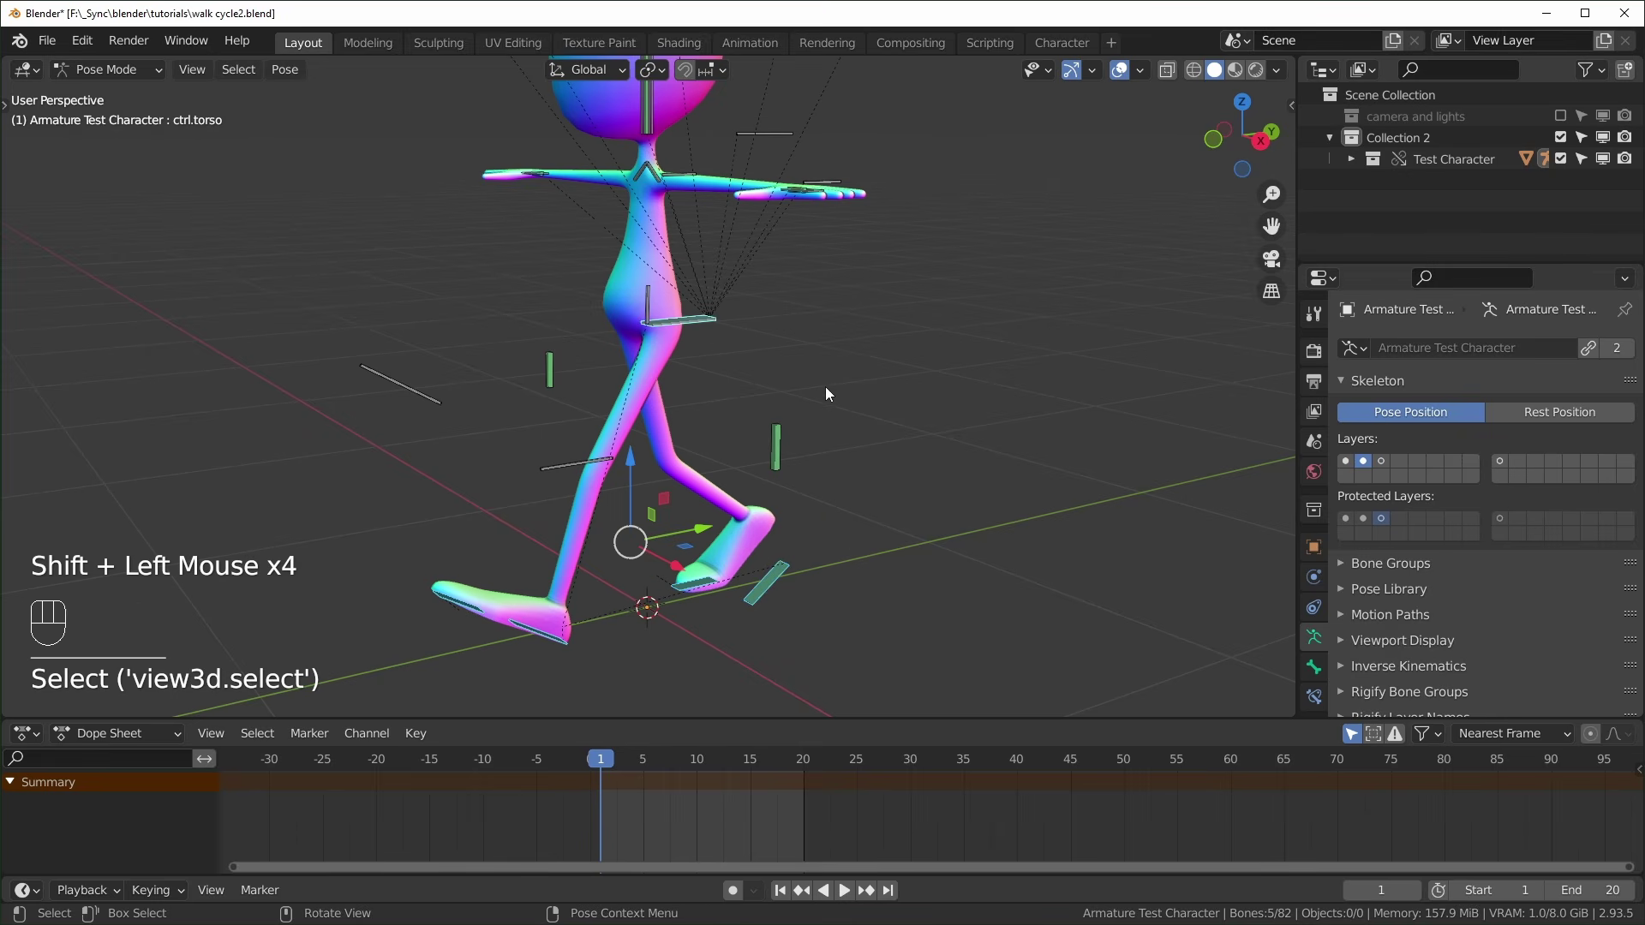
key(i)
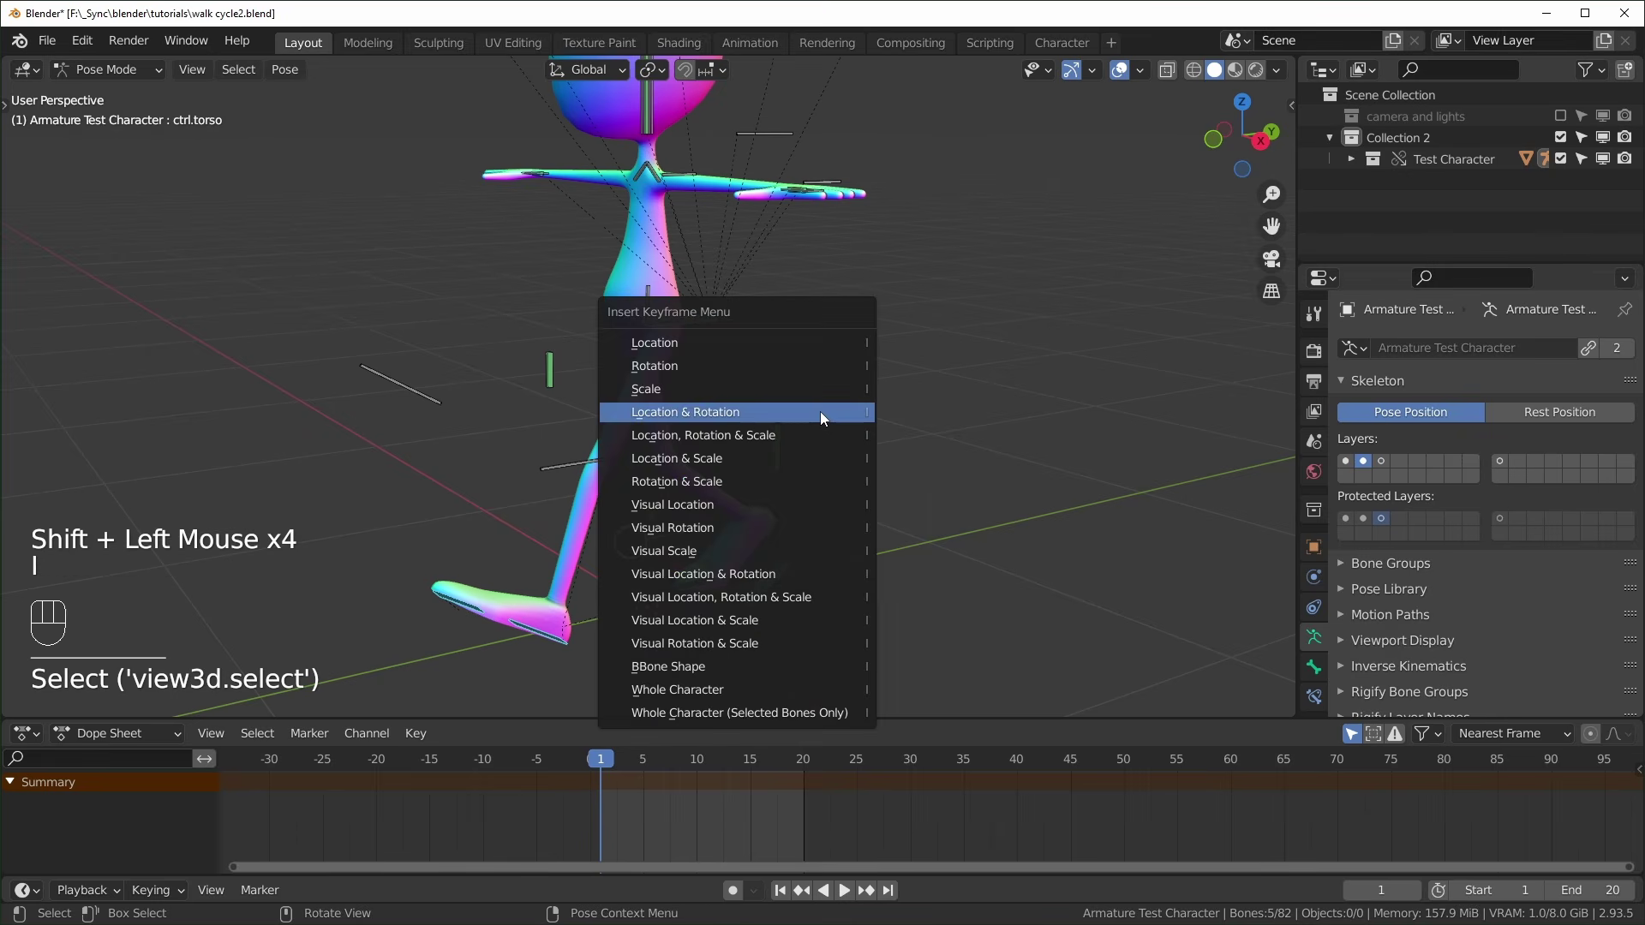
click(738, 412)
drag(672, 728, 672, 647)
click(788, 571)
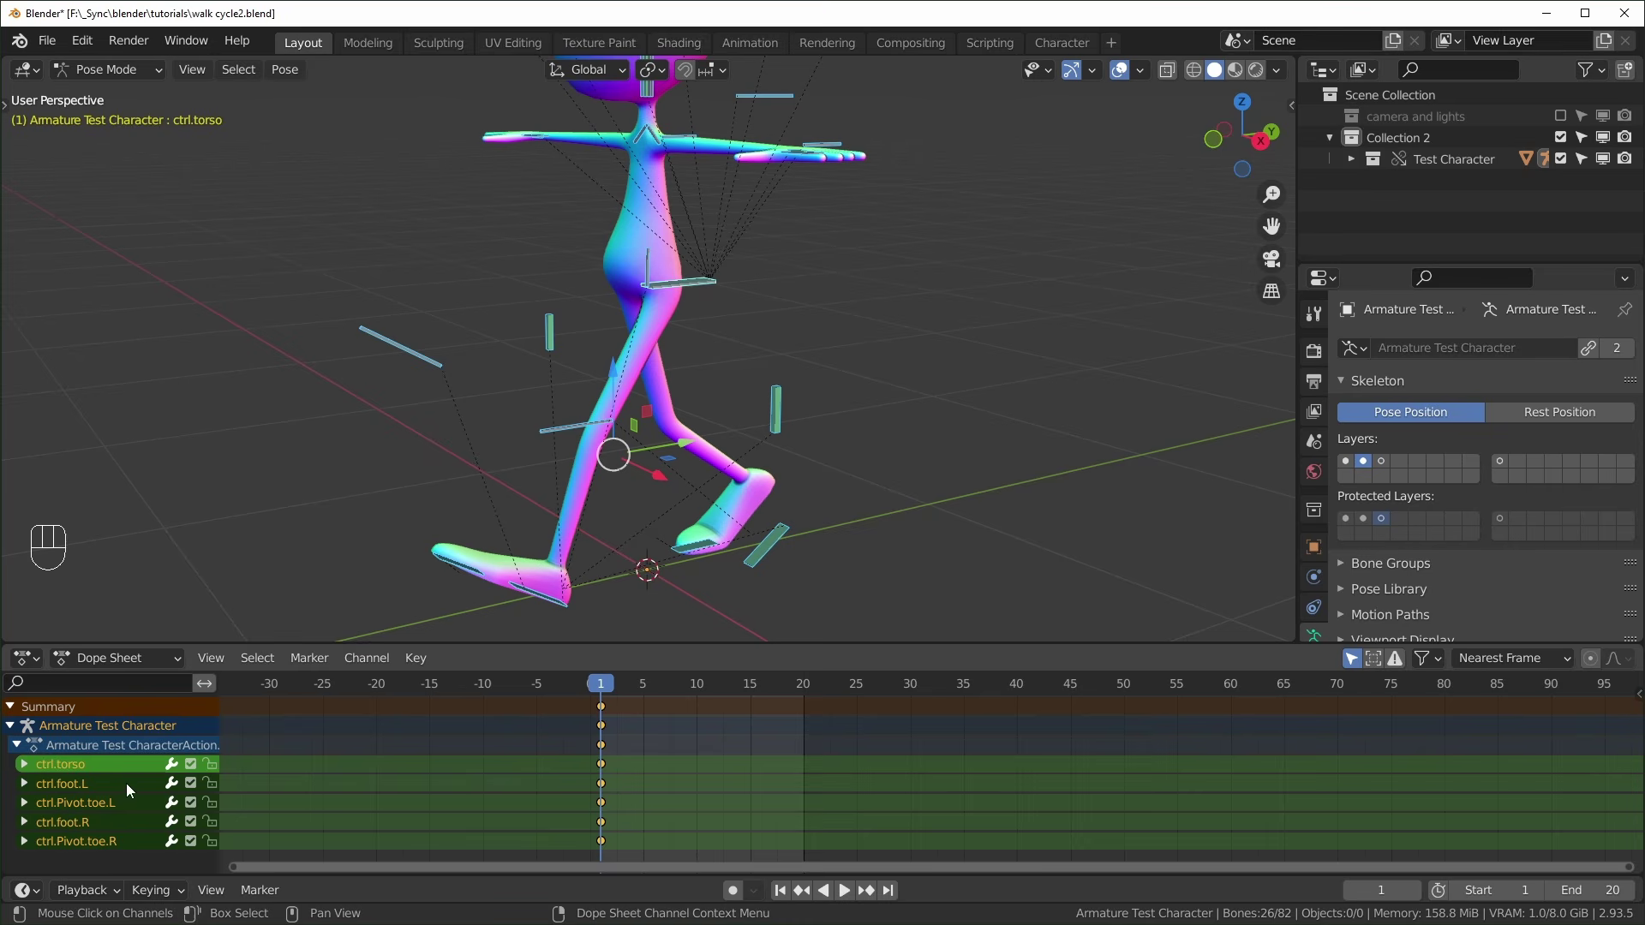
Expand the ctrl.torso channel in the Dope Sheet to examine its location and rotation keys, and collapse it again
click(24, 763)
scroll(85, 767, down, 2)
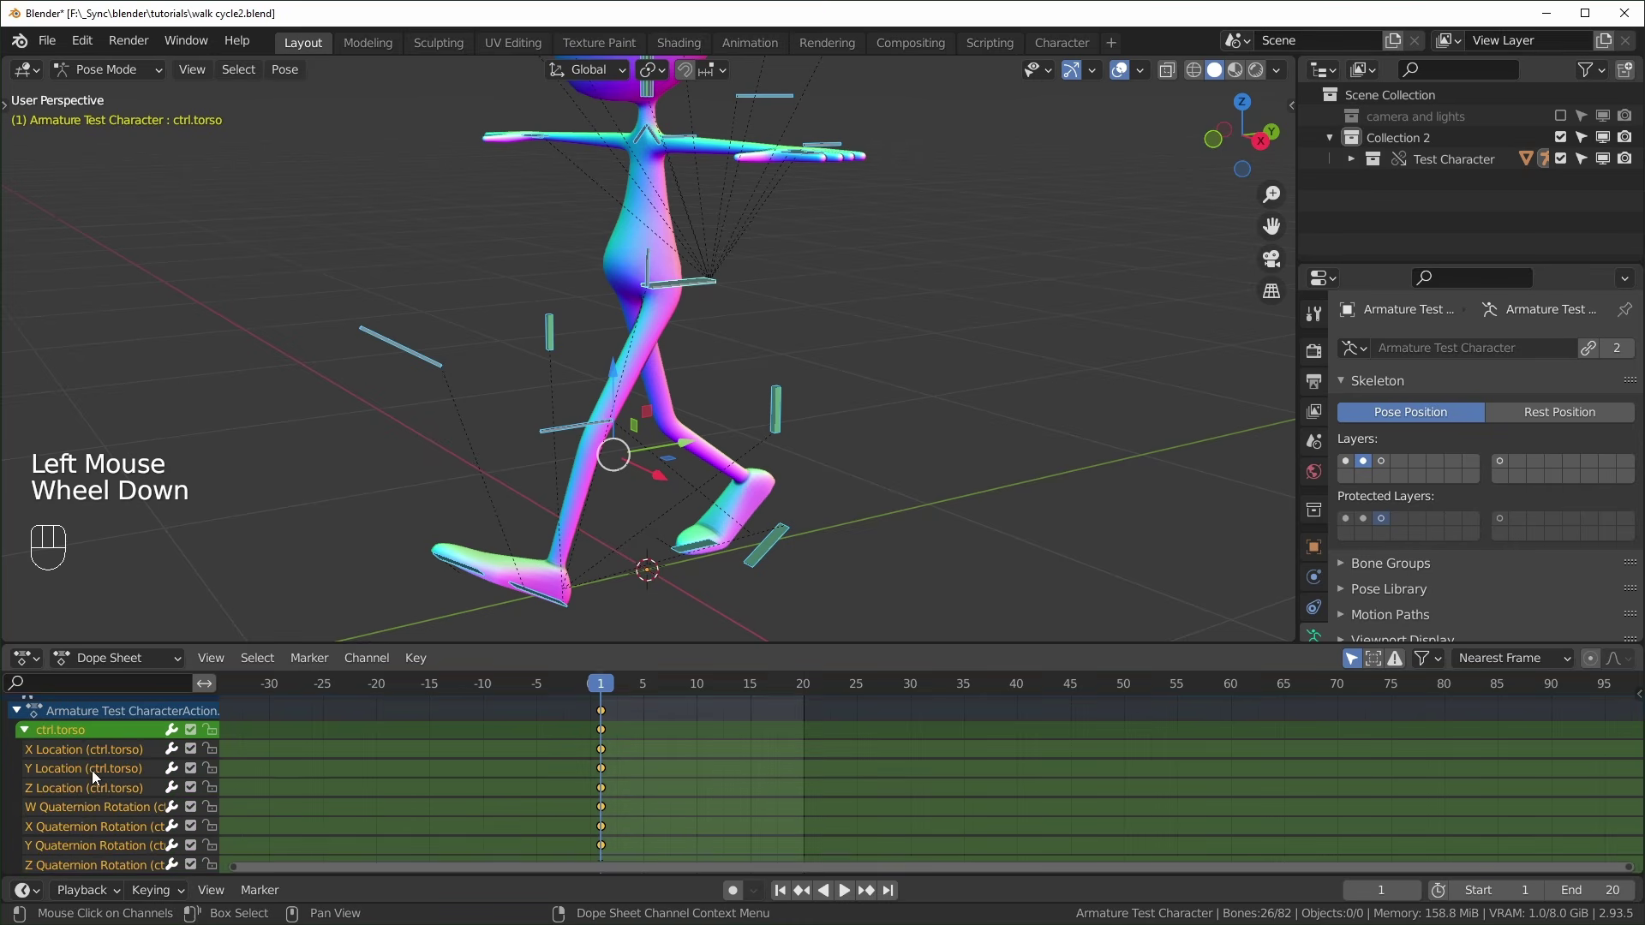
scroll(45, 763, up, 1)
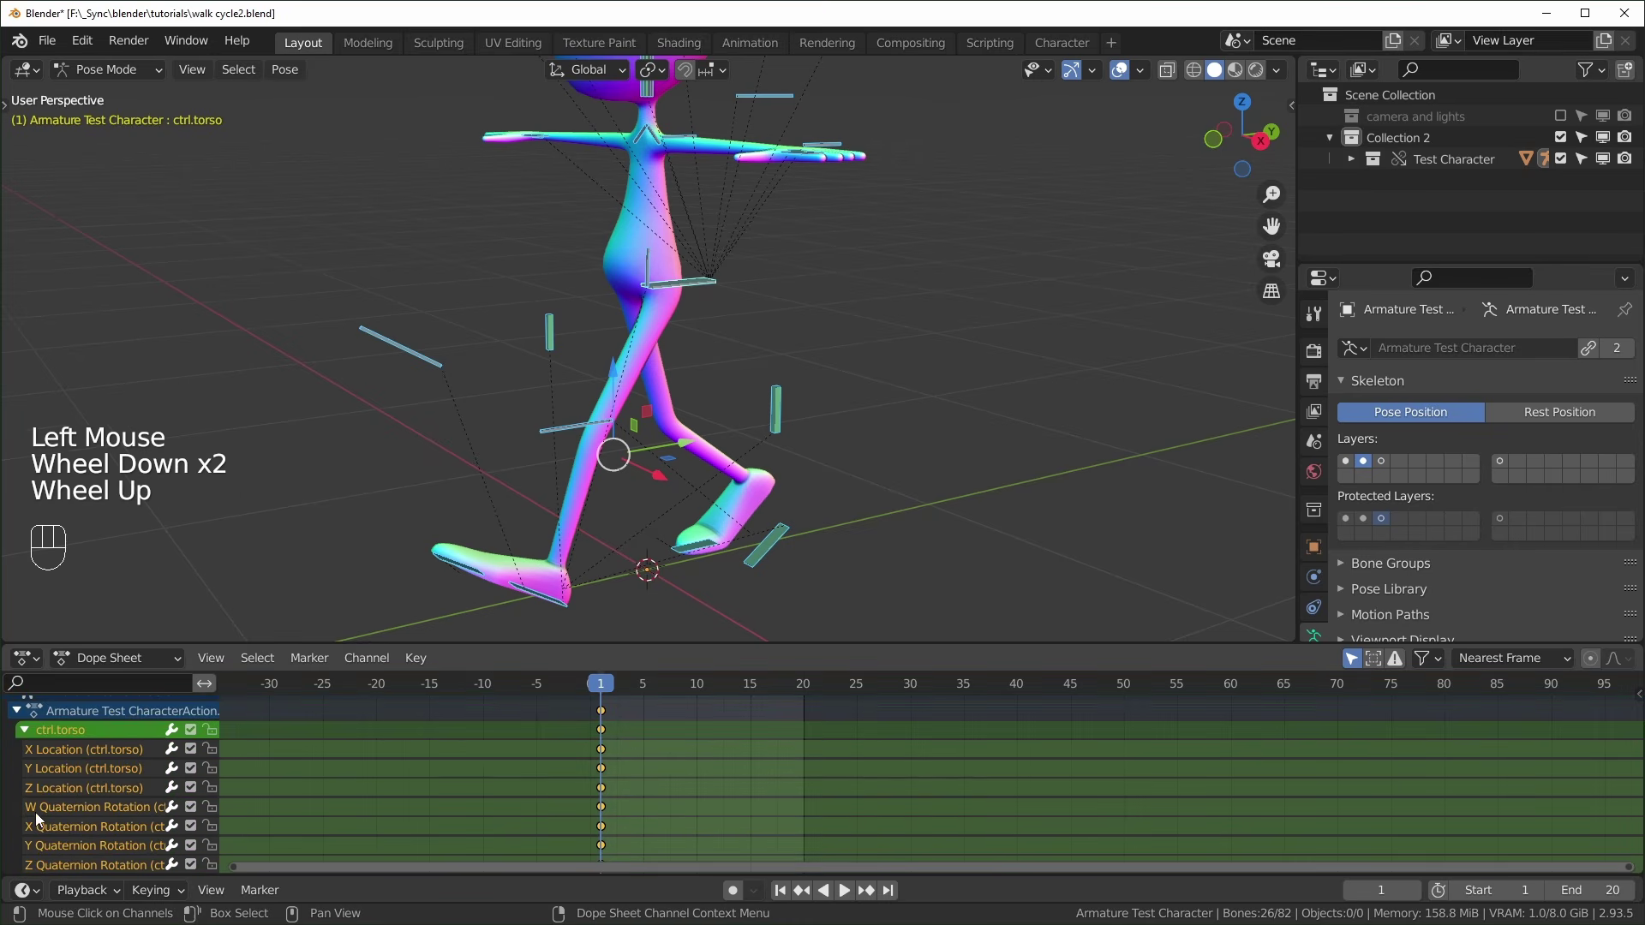
click(24, 762)
Scrub the timeline to frame 10 and back to frame 1 to check the keyed pose
middle_drag(926, 796, 952, 788)
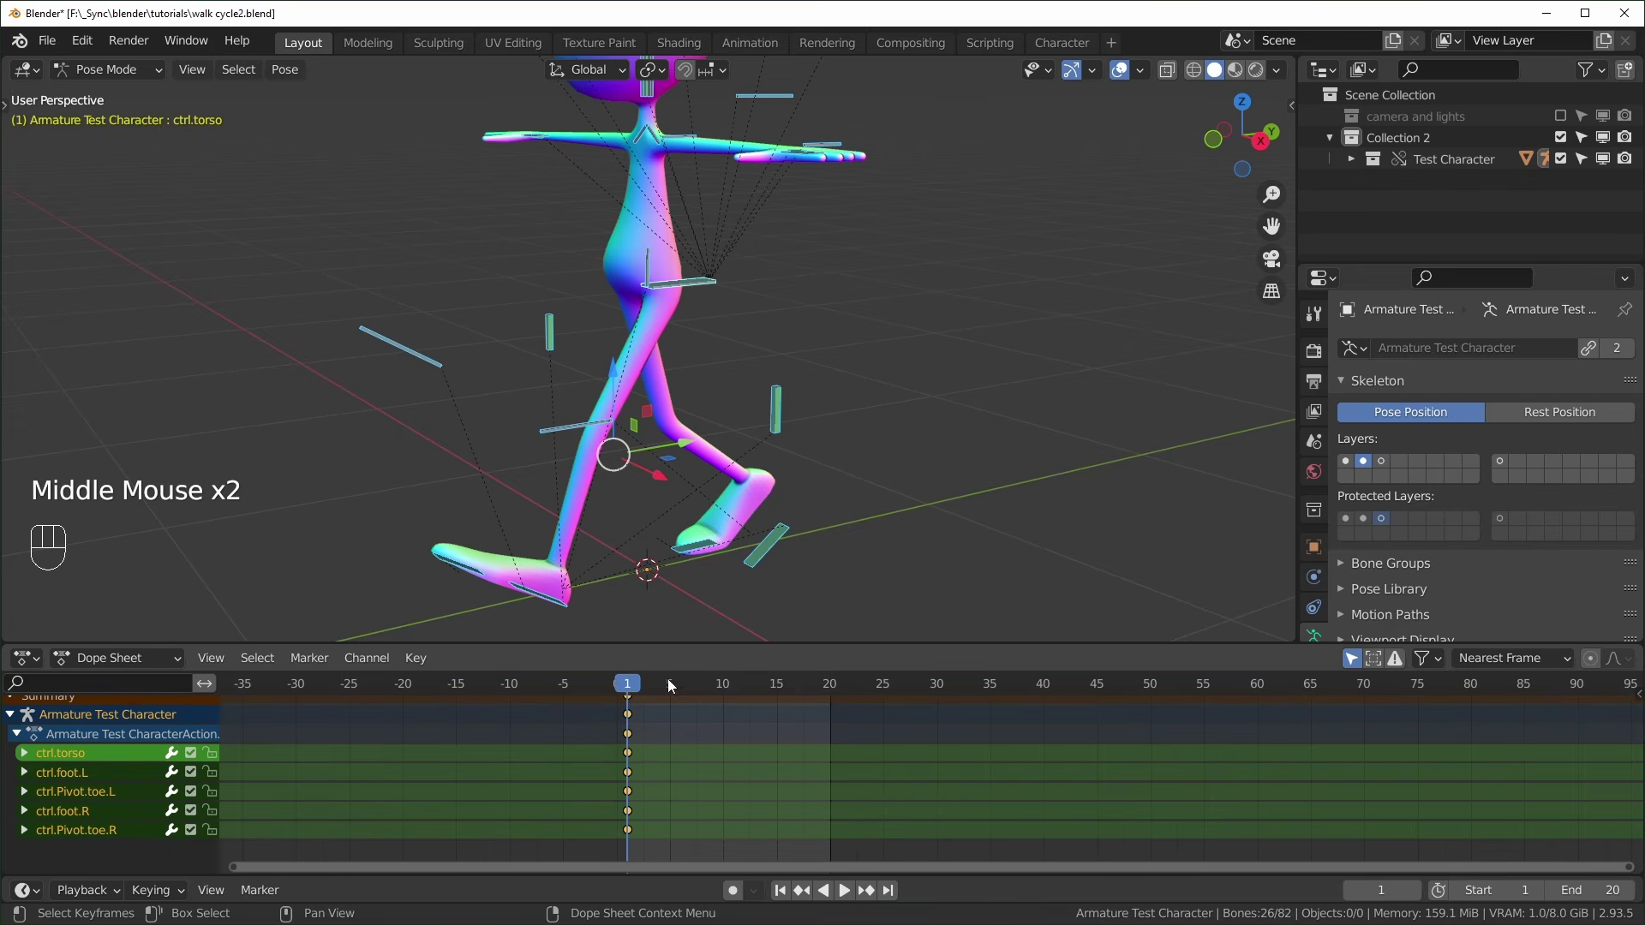
drag(670, 683, 734, 705)
scroll(710, 739, up, 2)
middle_drag(710, 740, 675, 751)
click(684, 689)
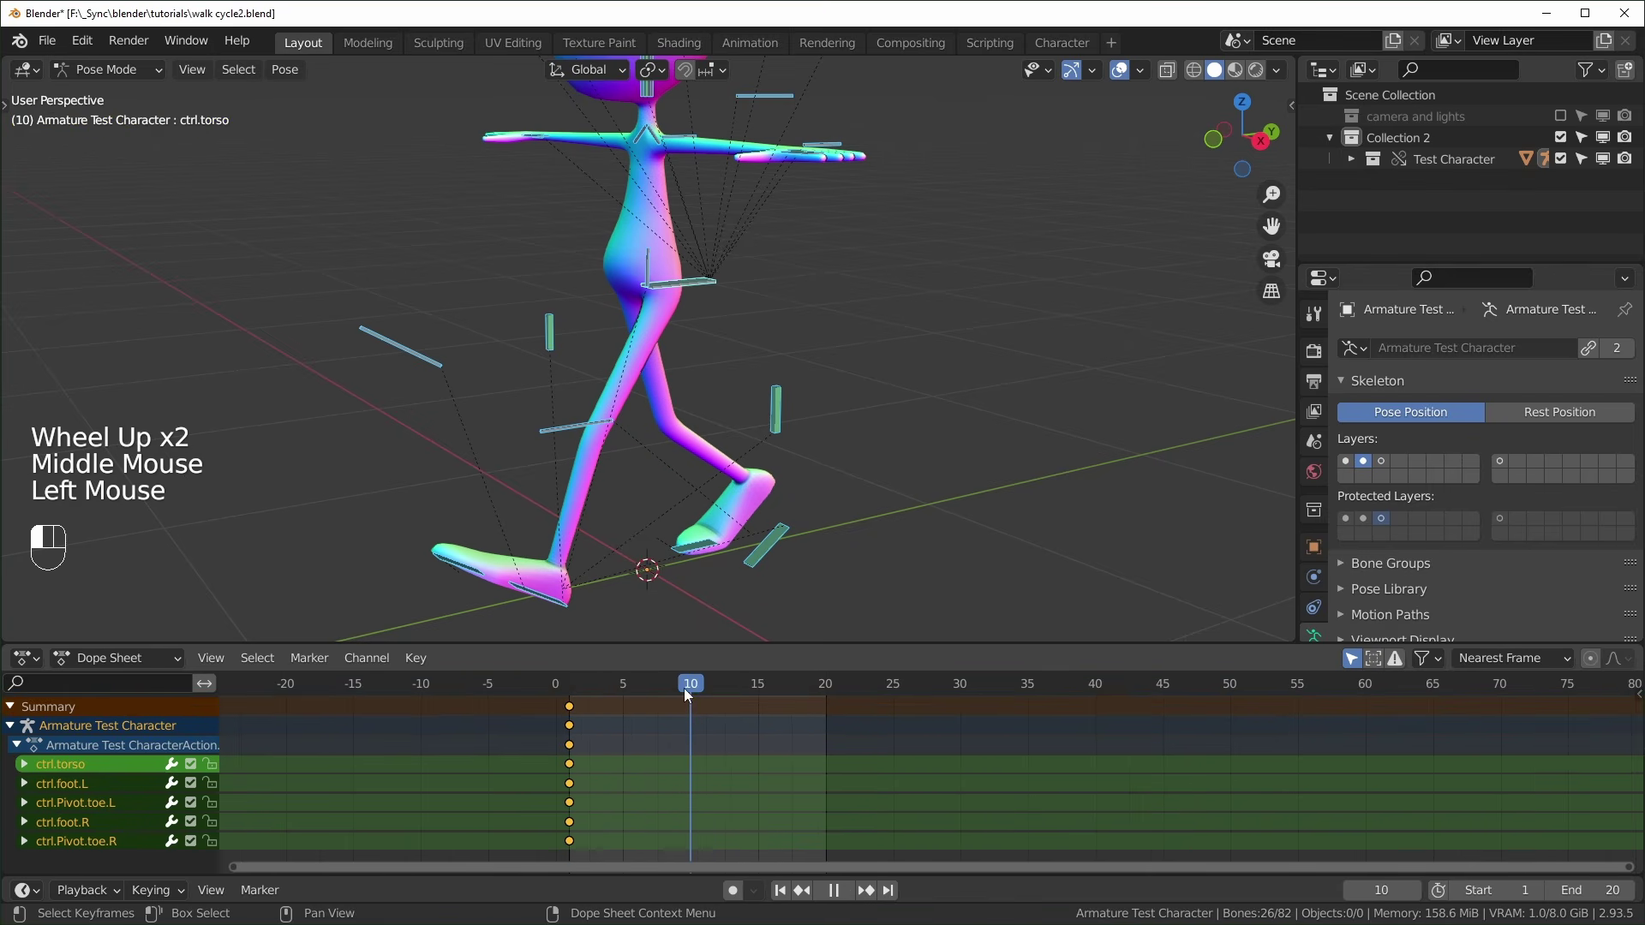
drag(684, 689, 569, 721)
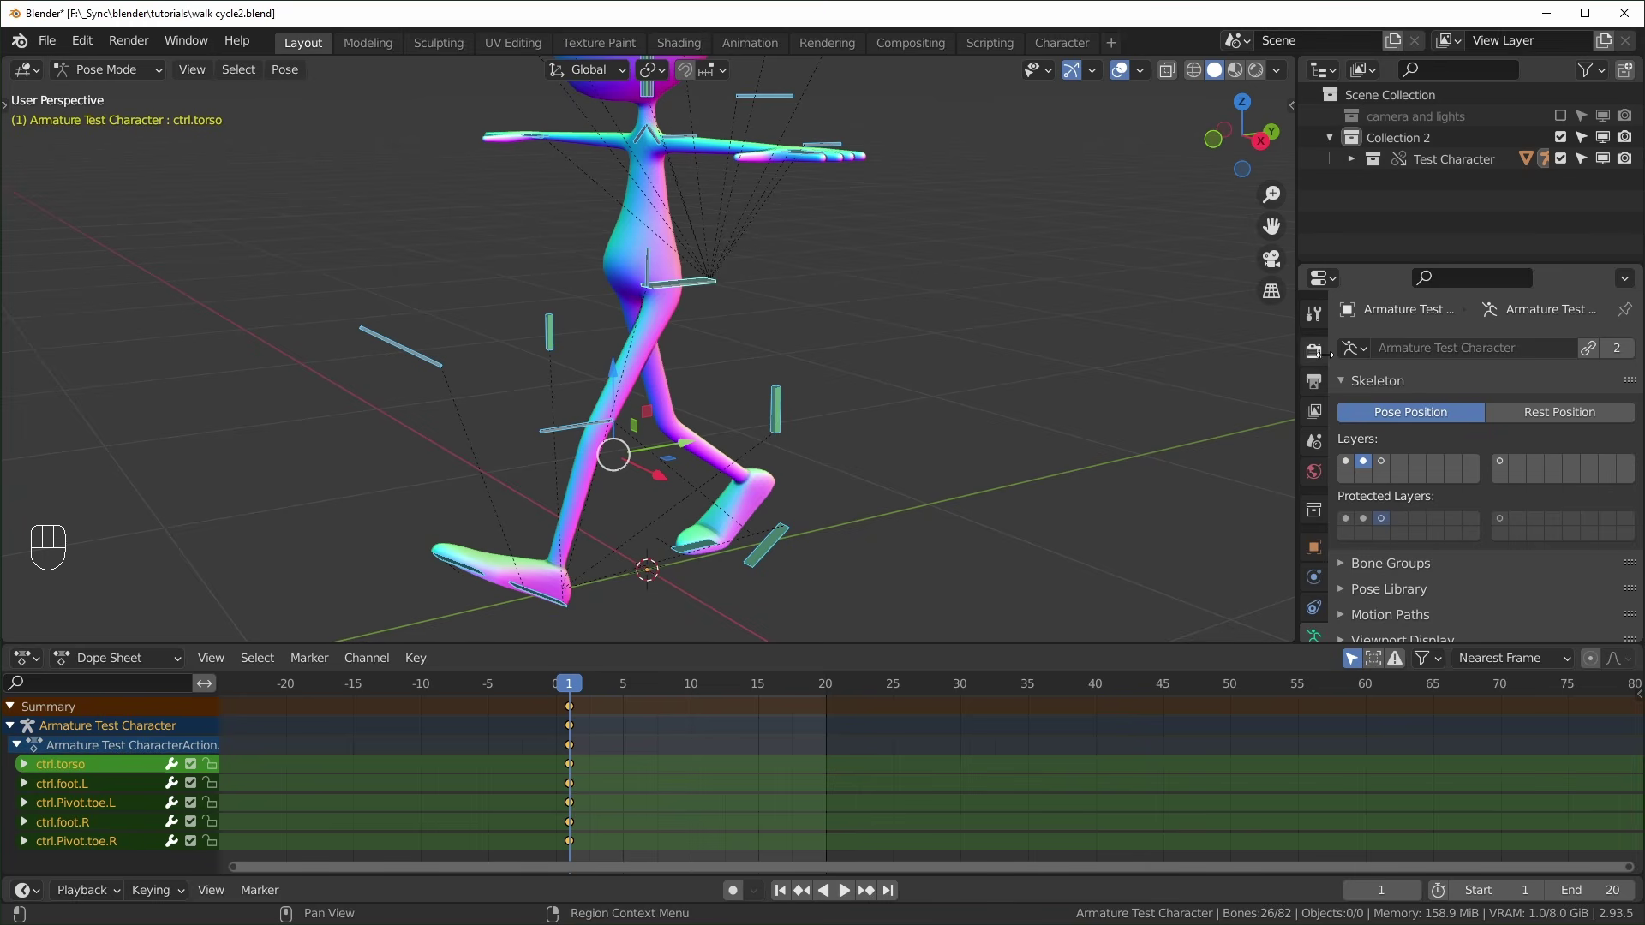
Set the scene's output frame rate to 30 fps
click(1317, 380)
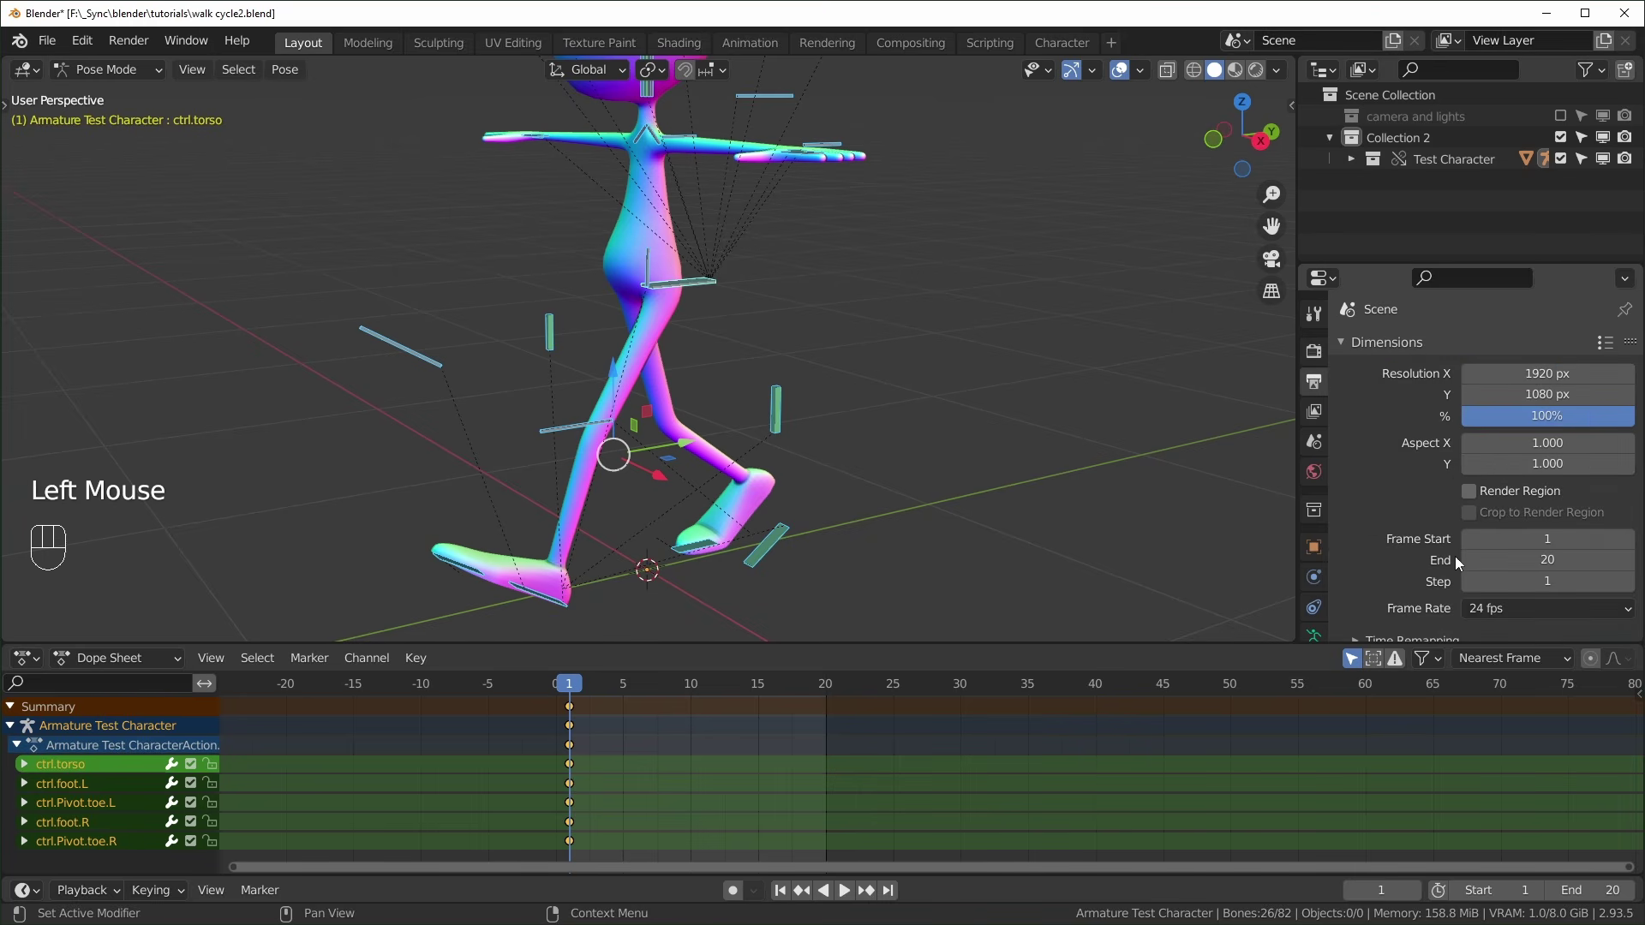
click(1508, 610)
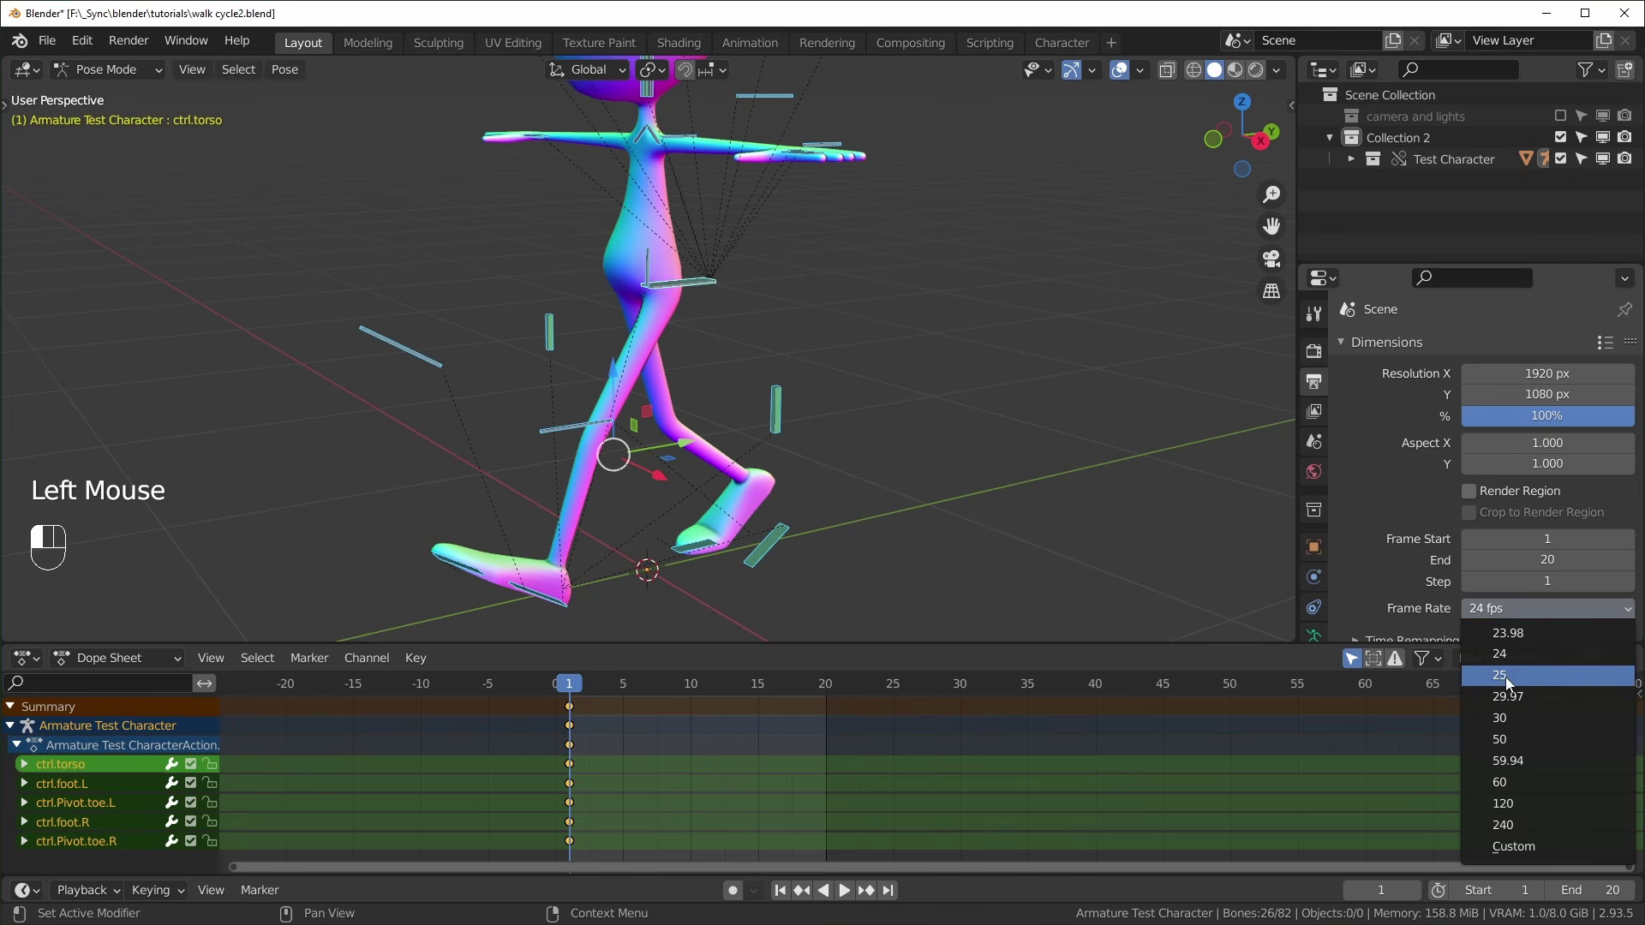
click(1522, 718)
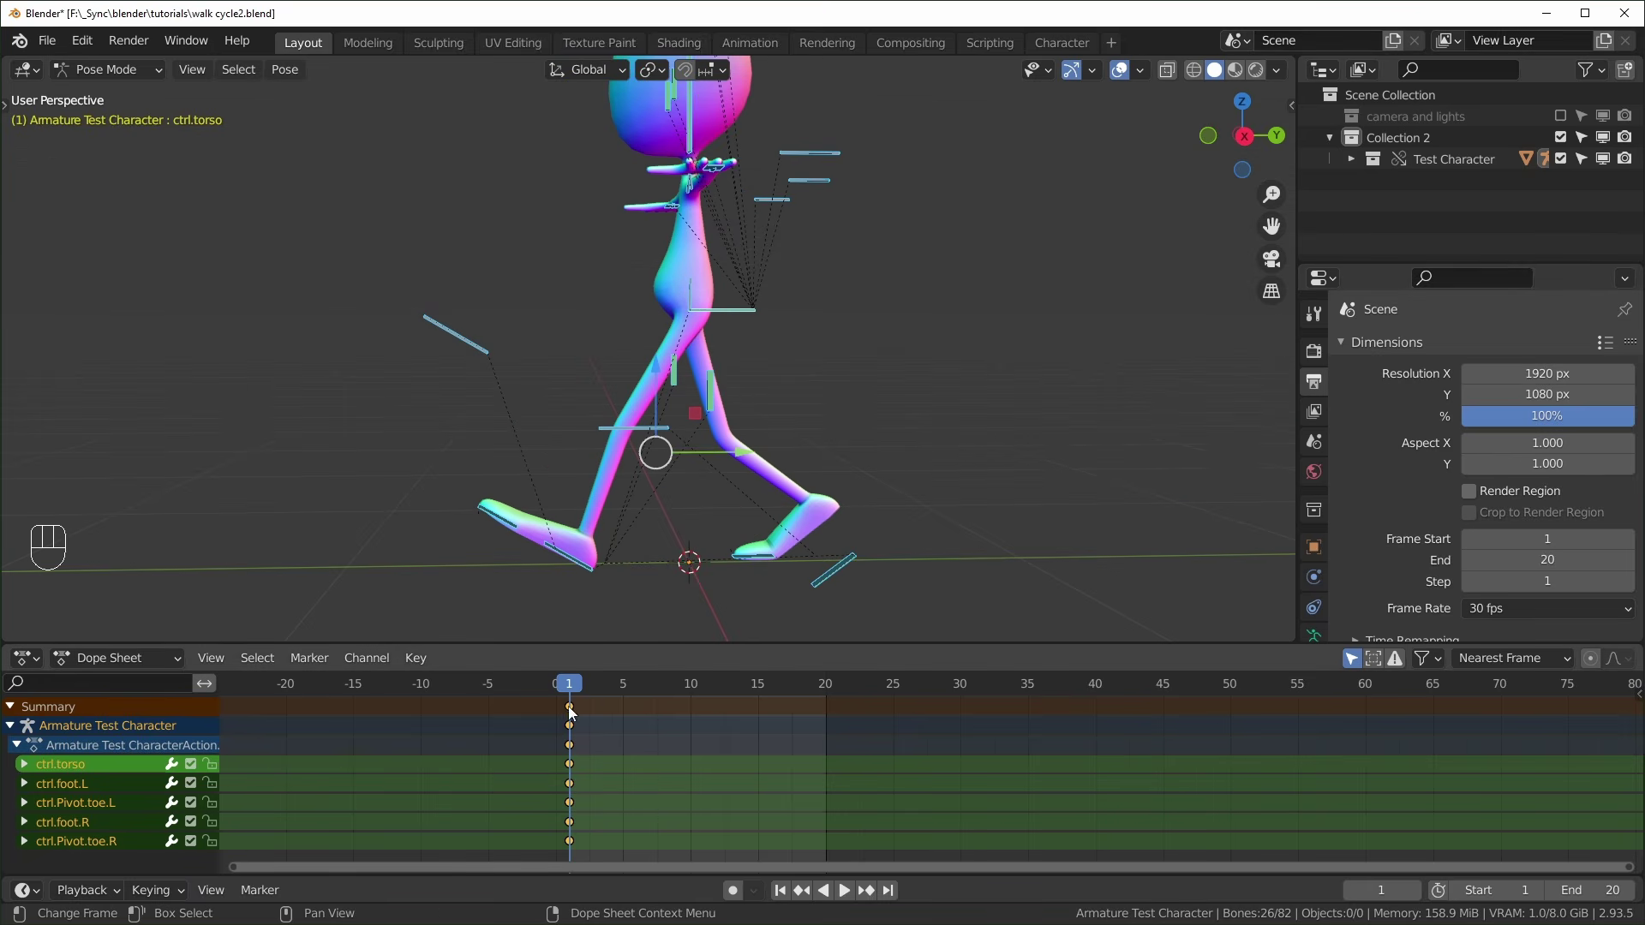
Copy all of the character's frame 1 keyframes and paste them flipped at frame 20
click(569, 711)
click(424, 710)
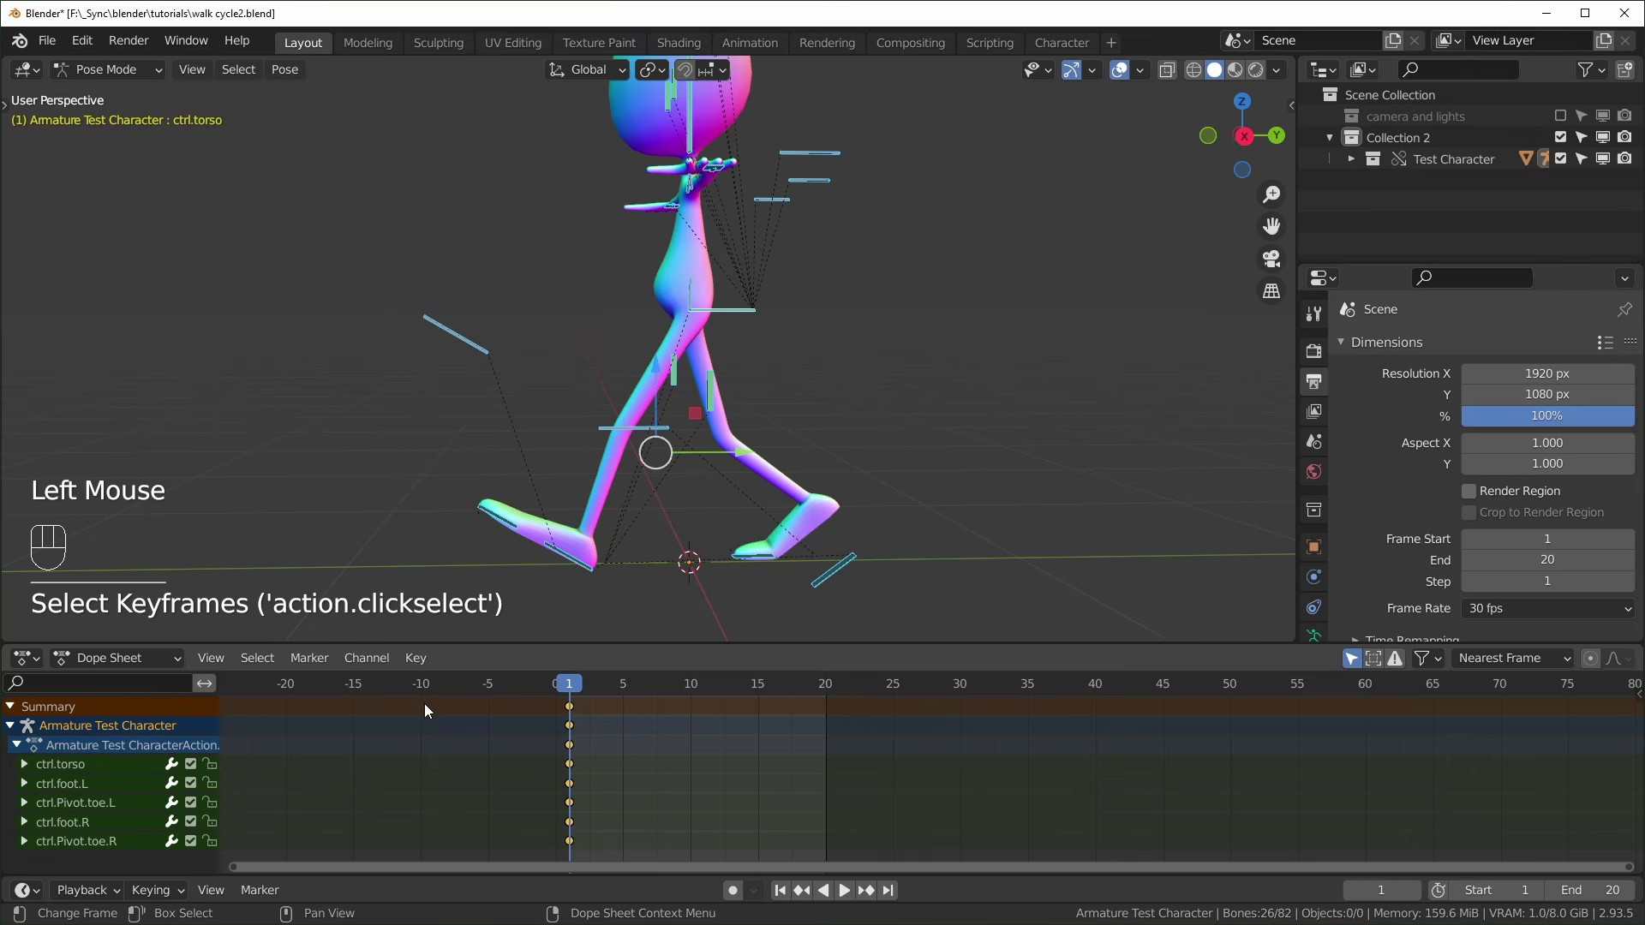
click(624, 716)
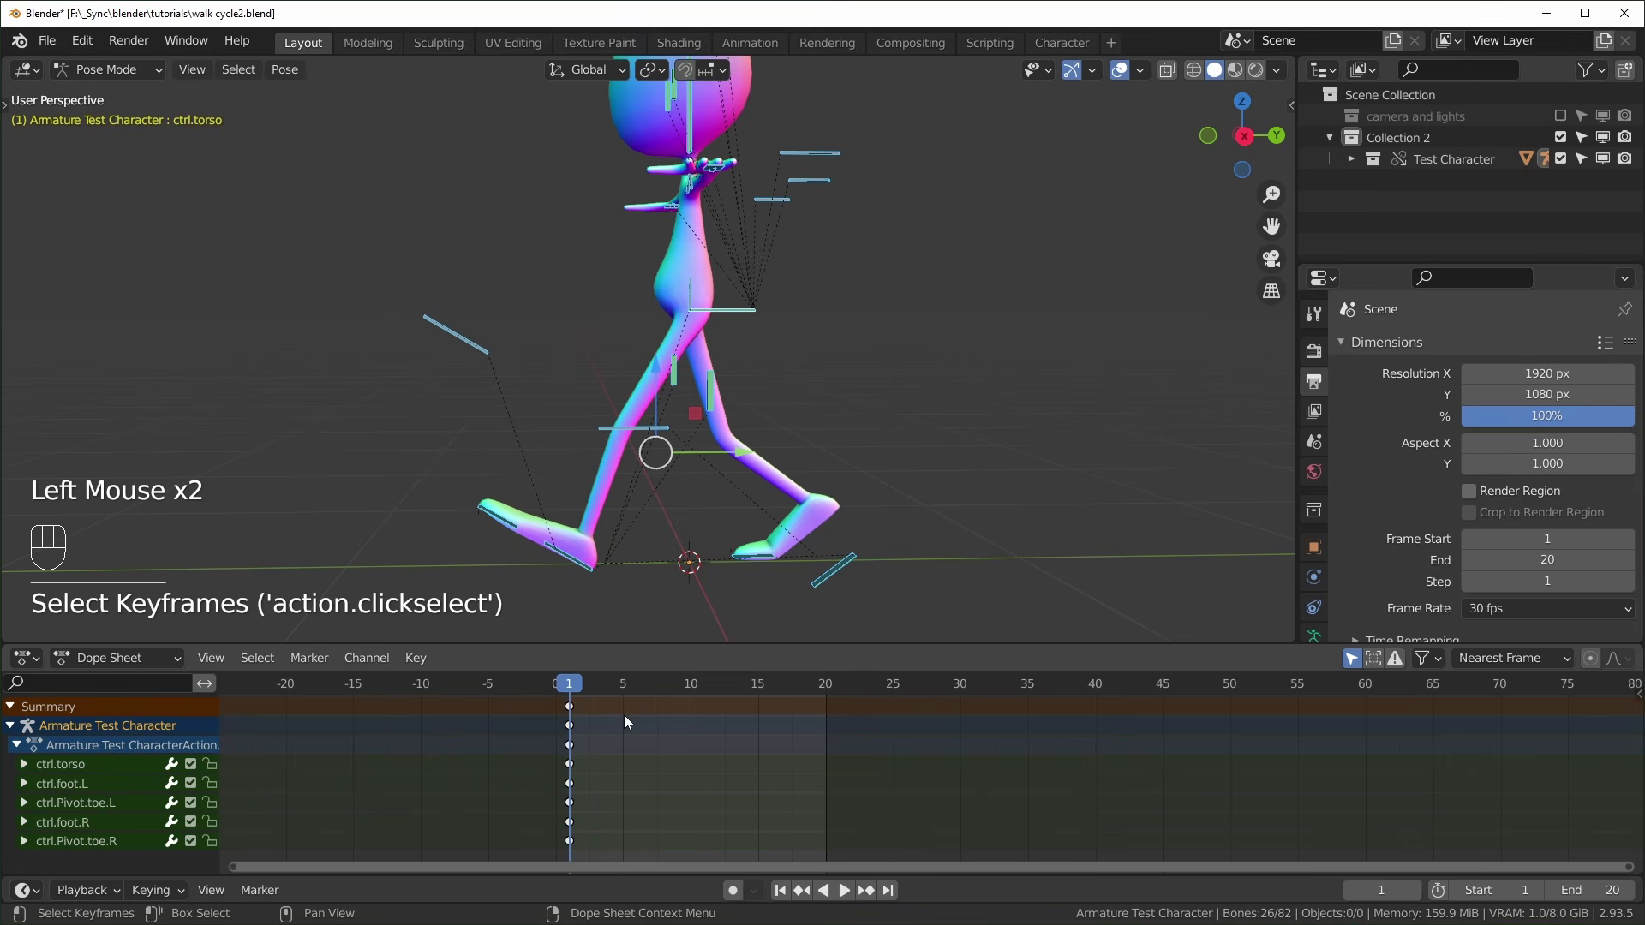
click(570, 706)
key(ctrl)
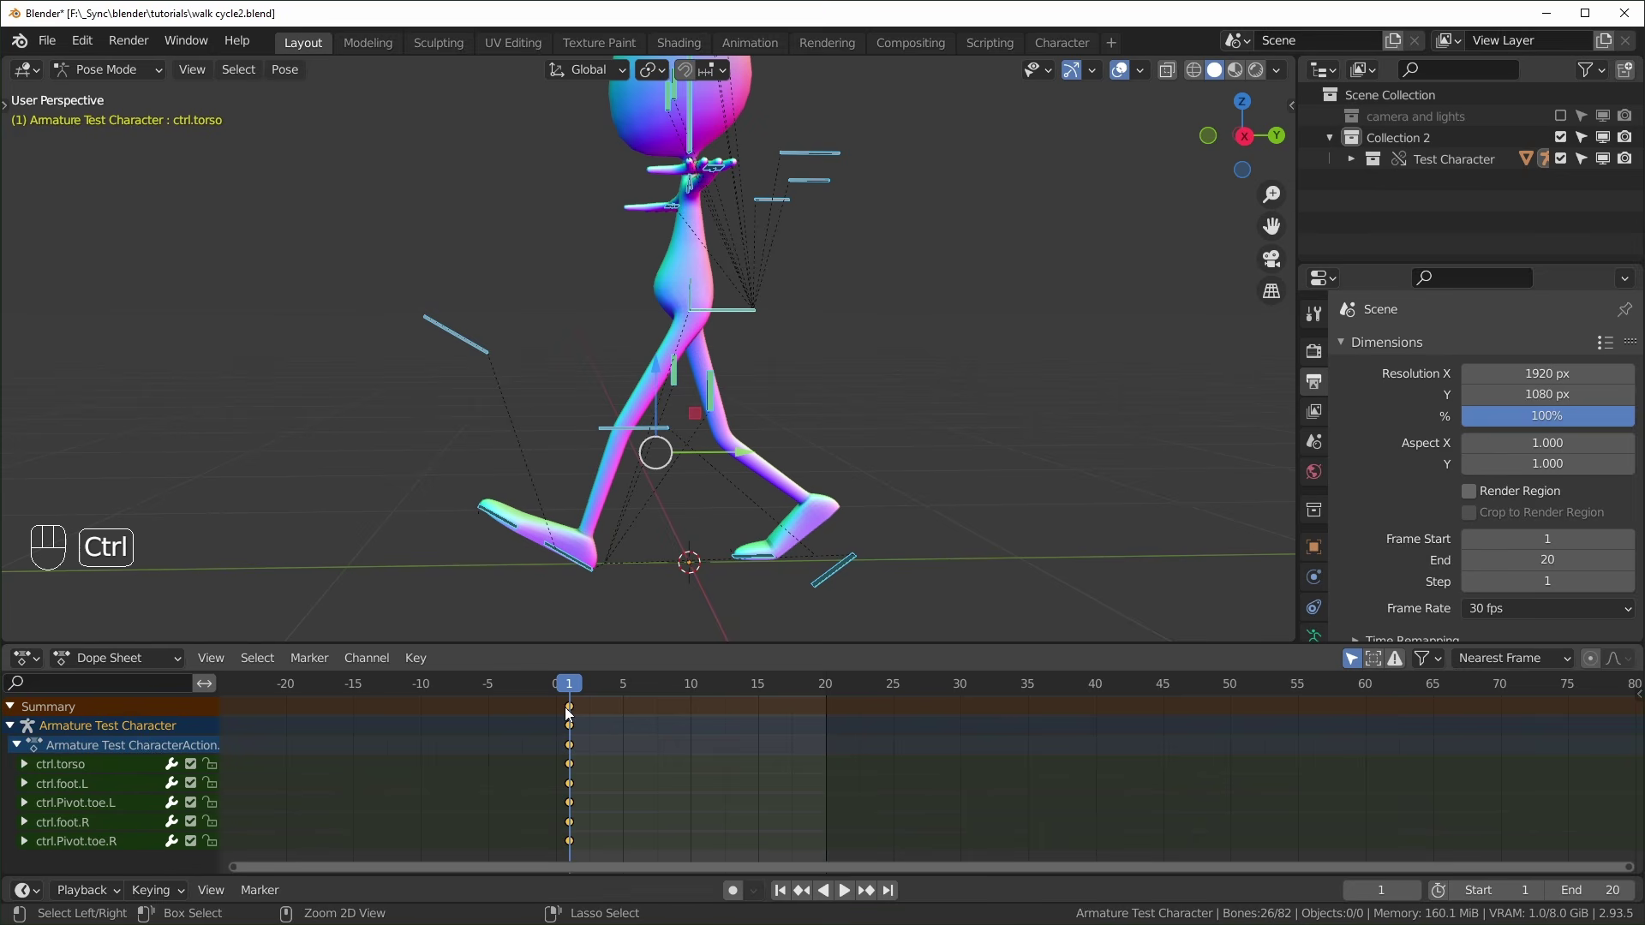
key(ctrl+c)
drag(645, 703, 823, 711)
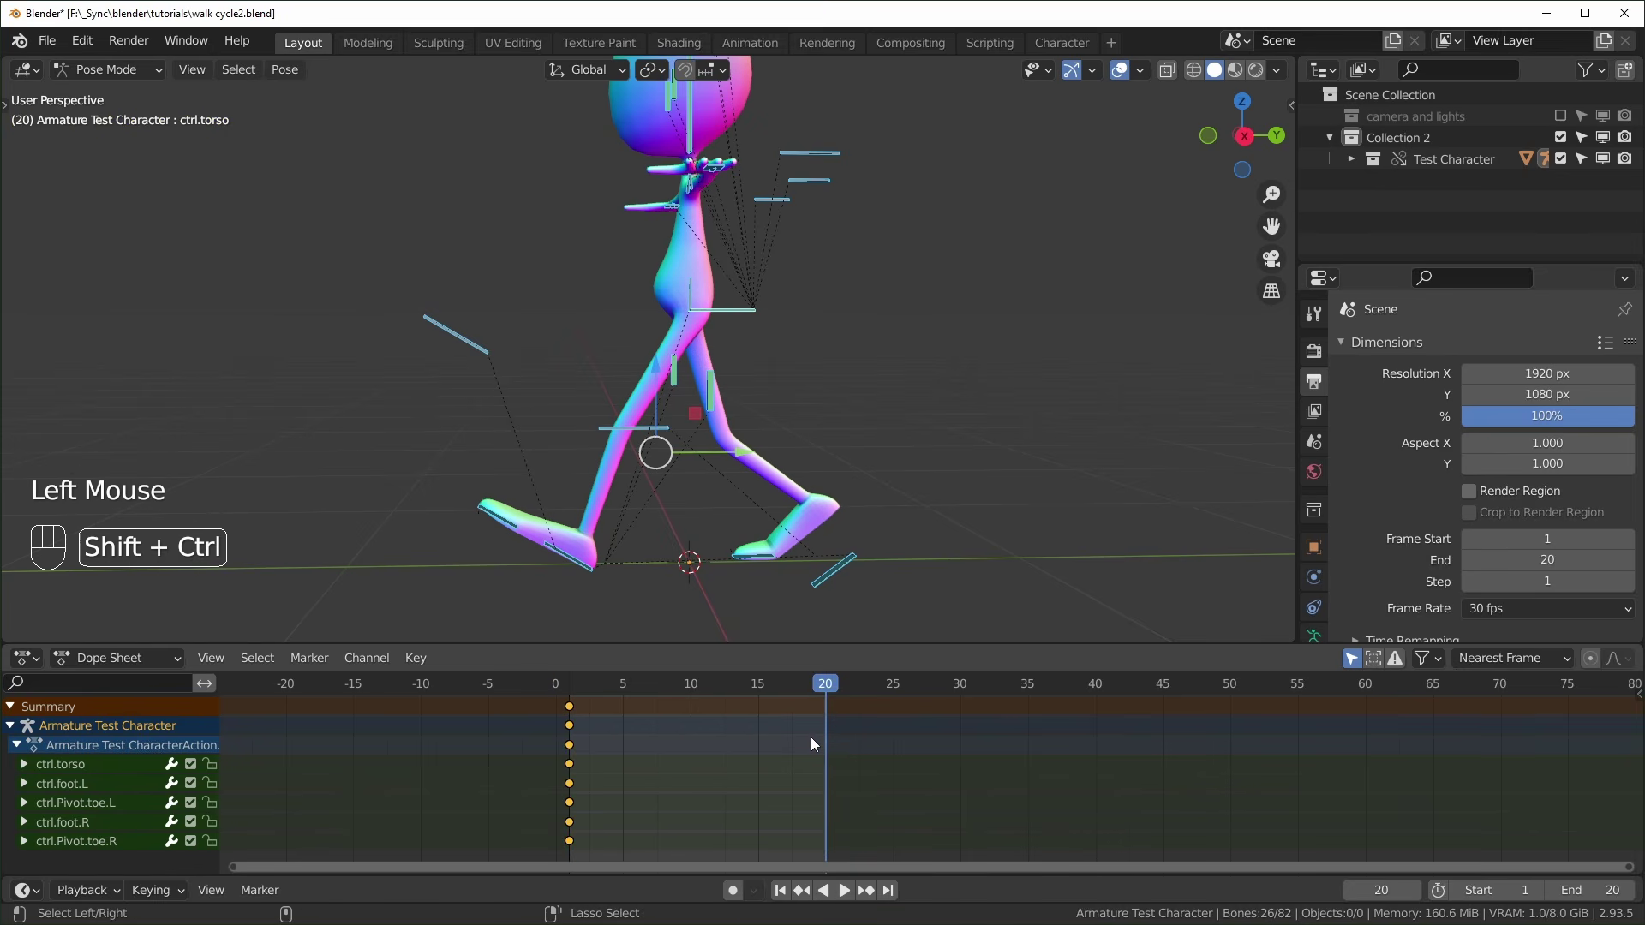
key(ctrl+shift+v)
Move all the keyframes at frame 1 to frame 0
middle_drag(623, 506, 509, 570)
drag(686, 698, 779, 791)
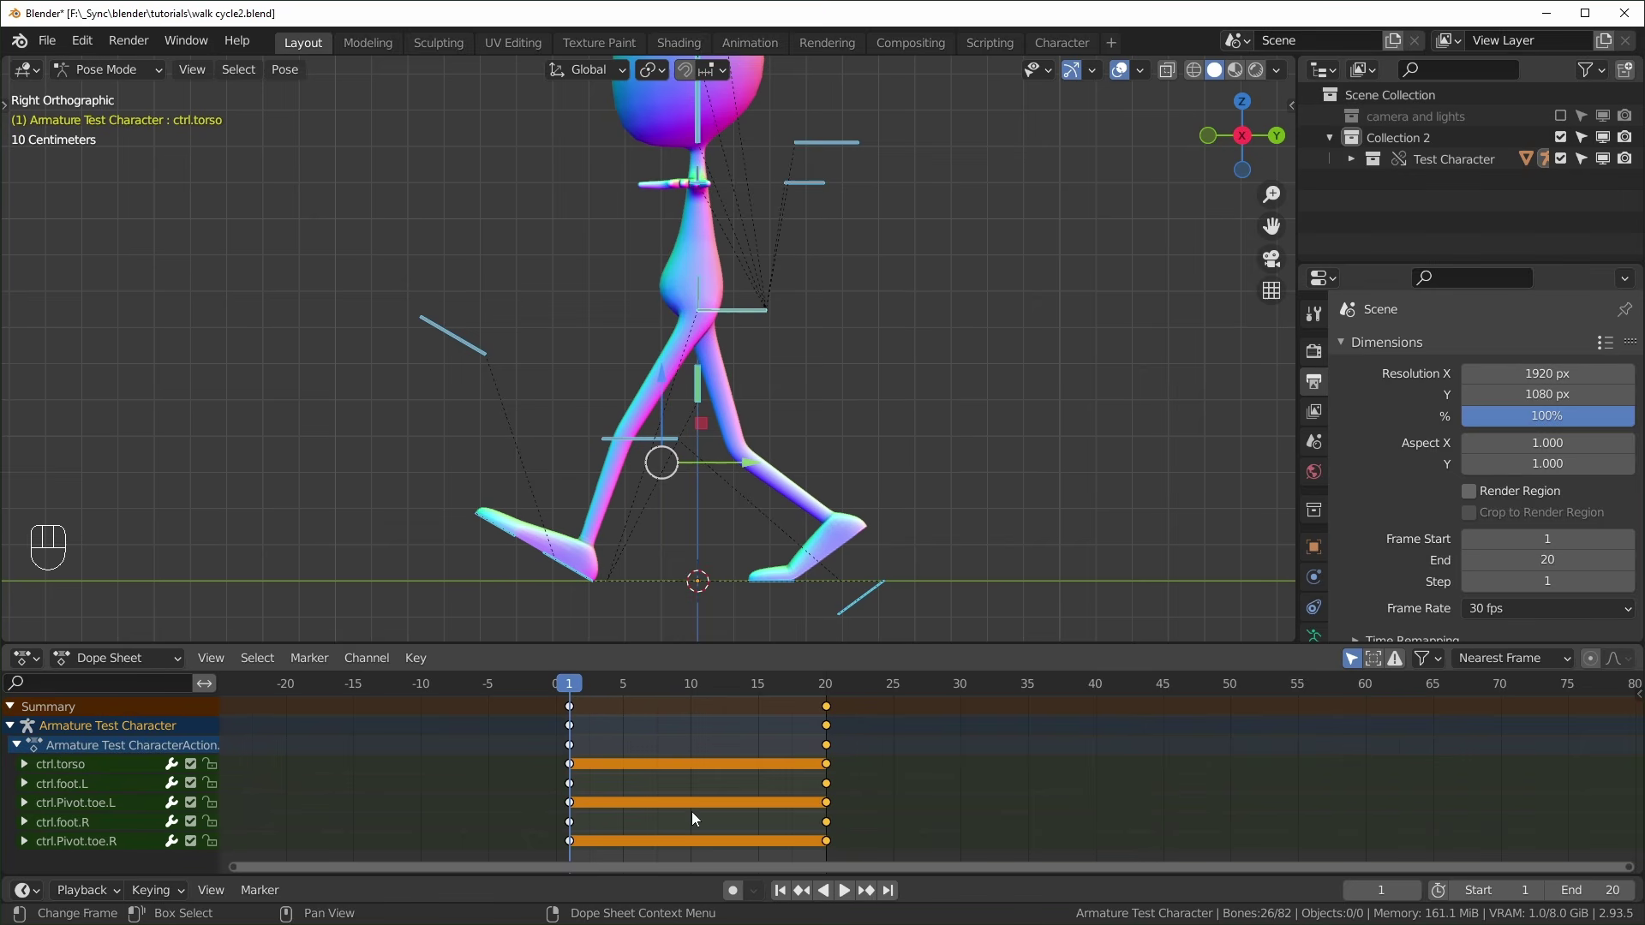
click(570, 707)
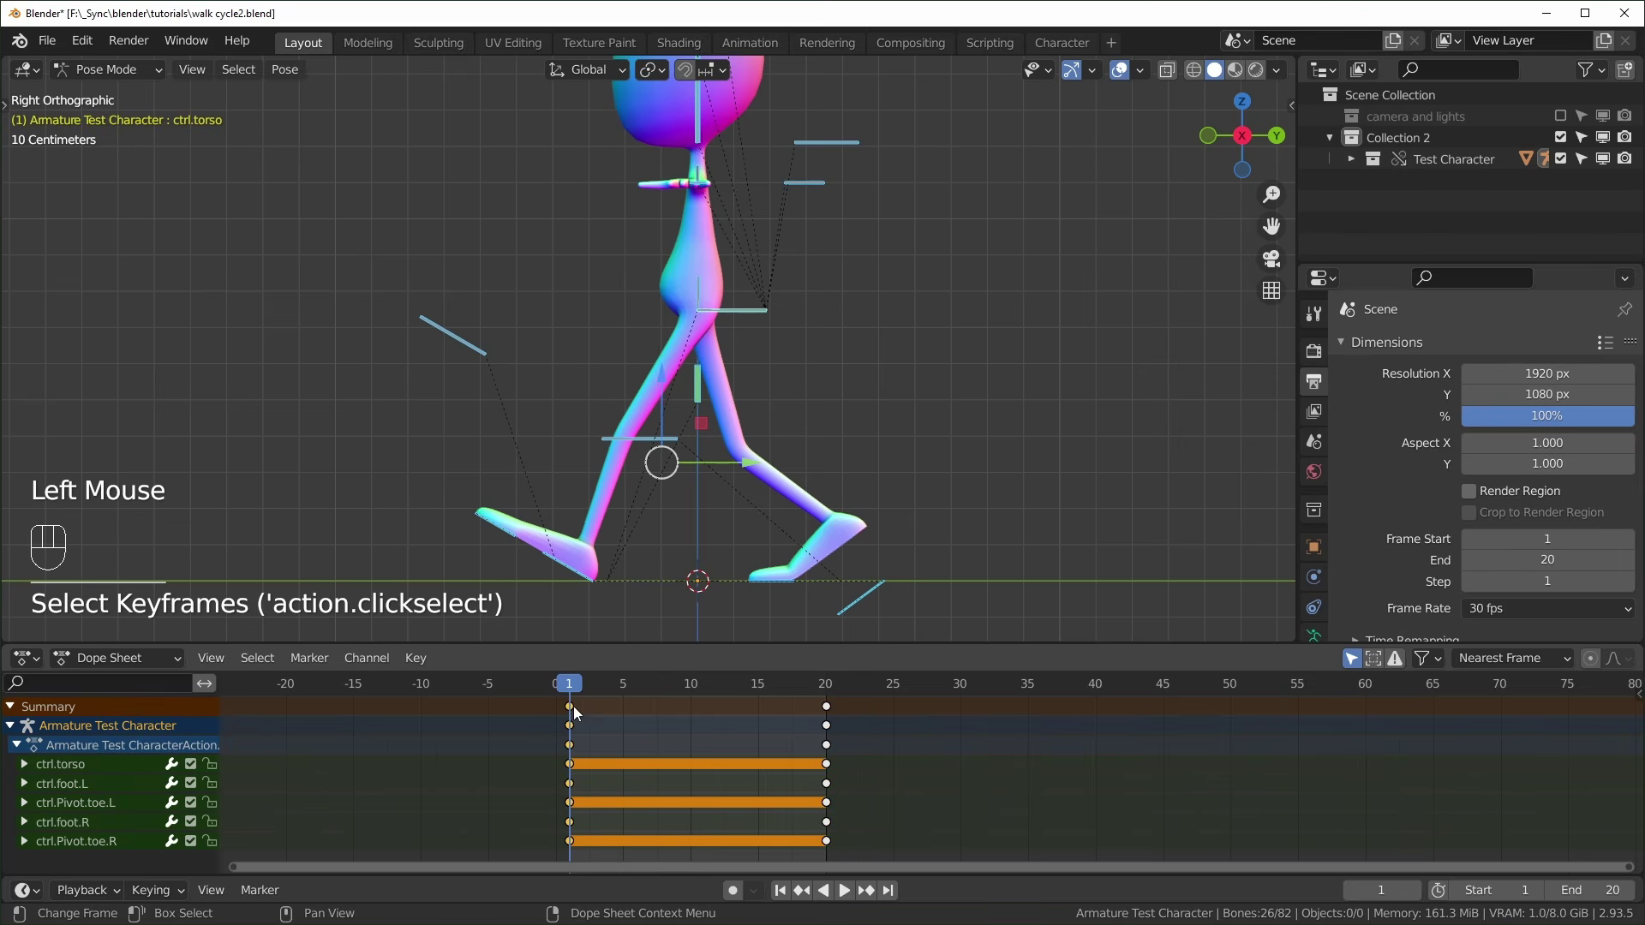
key(g)
click(566, 689)
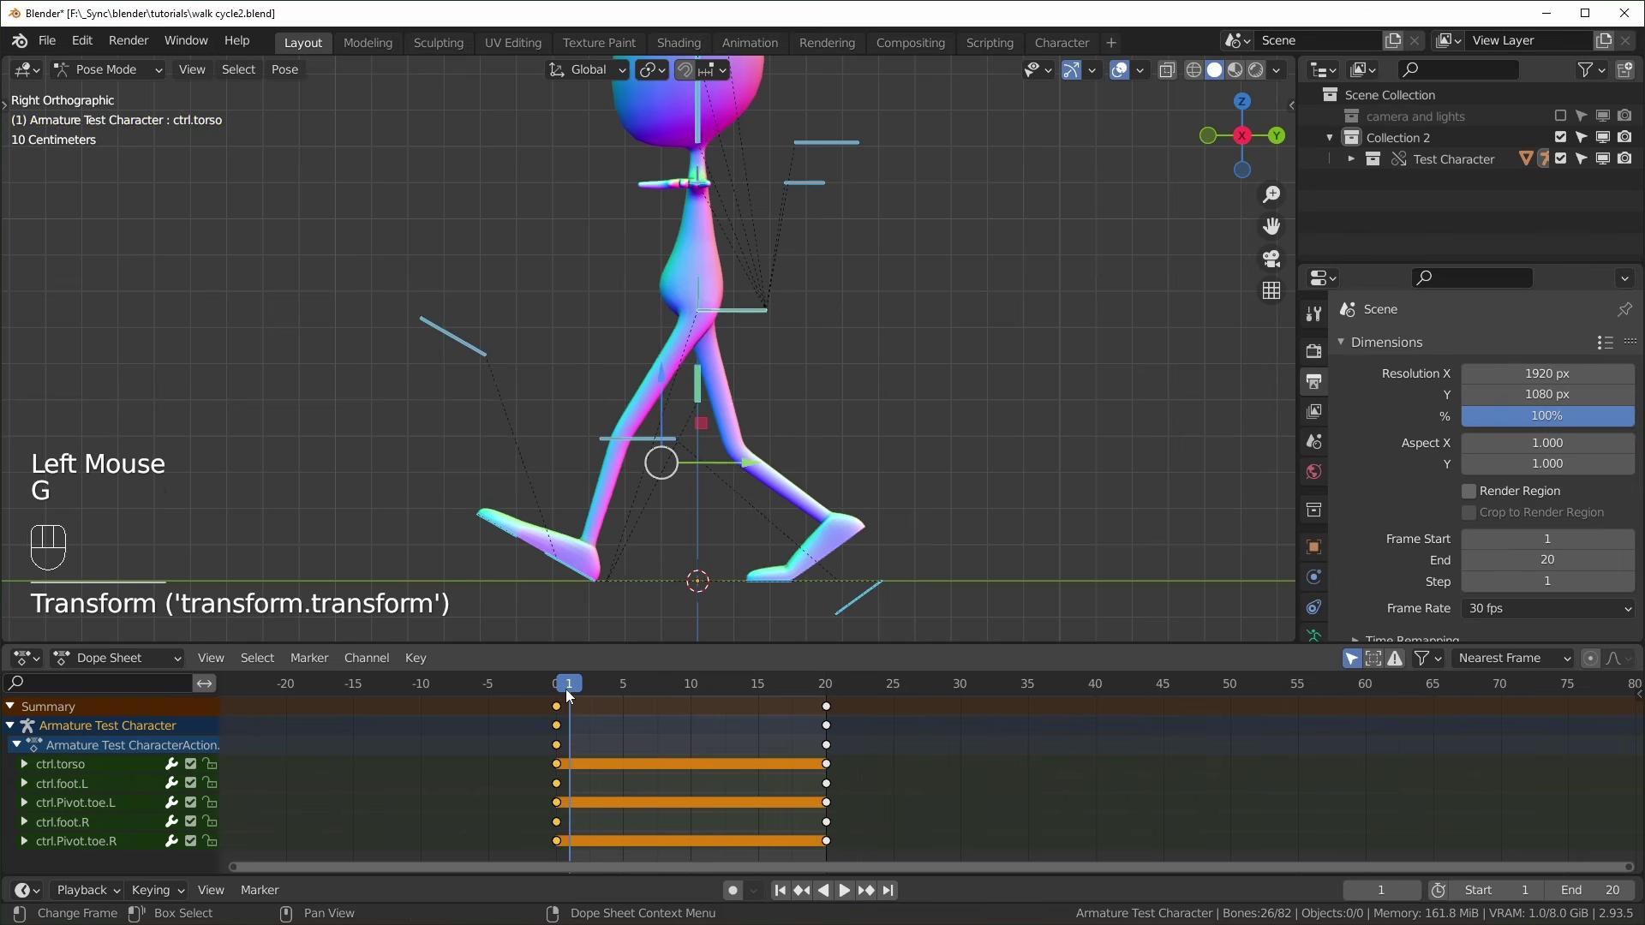
Play the animation from frame 0 and watch the leg swing from the side and at an angle
click(555, 682)
key(space)
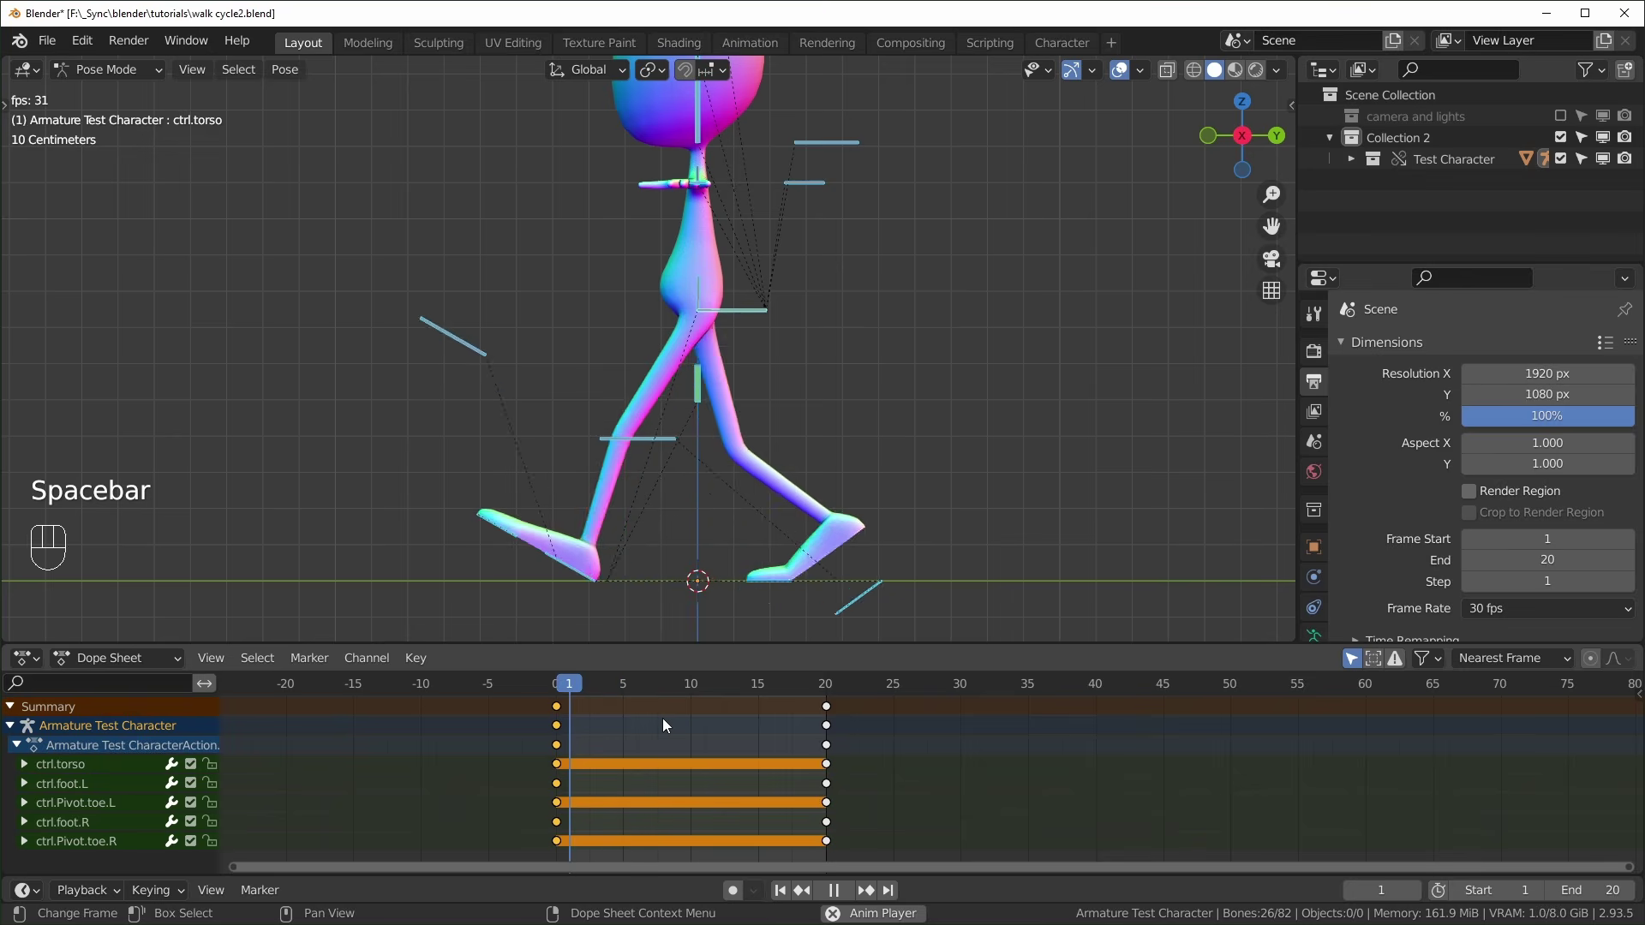
scroll(769, 444, up, 2)
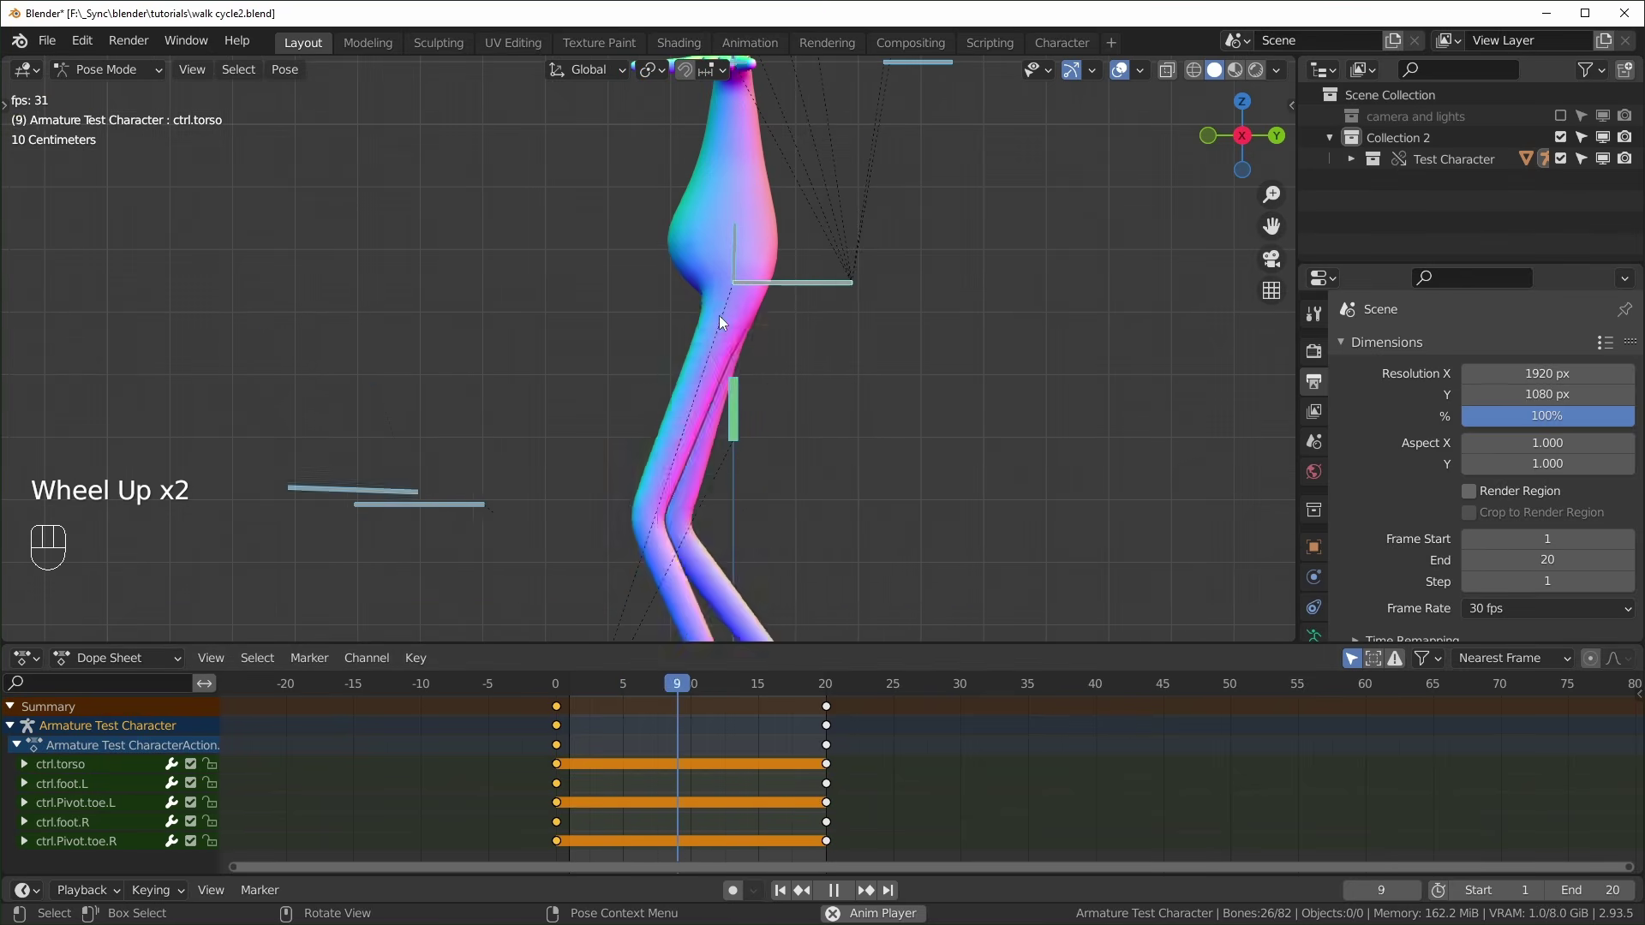
scroll(711, 343, down, 1)
scroll(712, 369, down, 3)
scroll(712, 369, up, 1)
middle_drag(712, 368, 805, 388)
key(space)
click(845, 521)
middle_drag(846, 521, 768, 507)
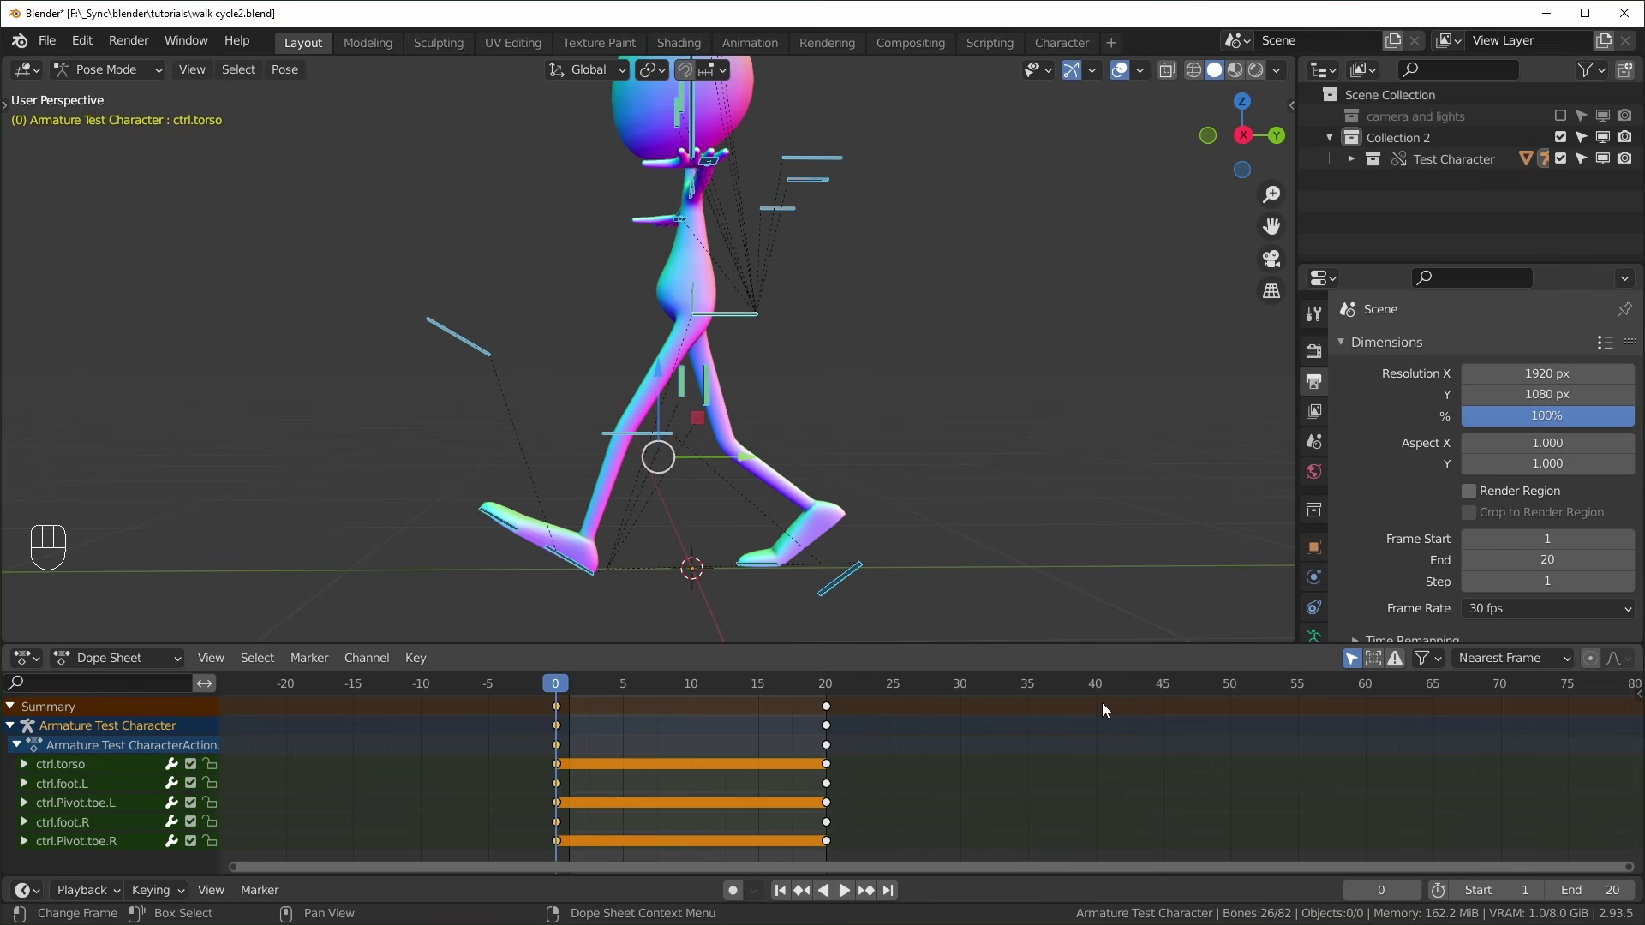
Set the end frame to 40 and copy the frame 0 keyframes to frame 40
double_click(1590, 890)
text(40)
key(Return)
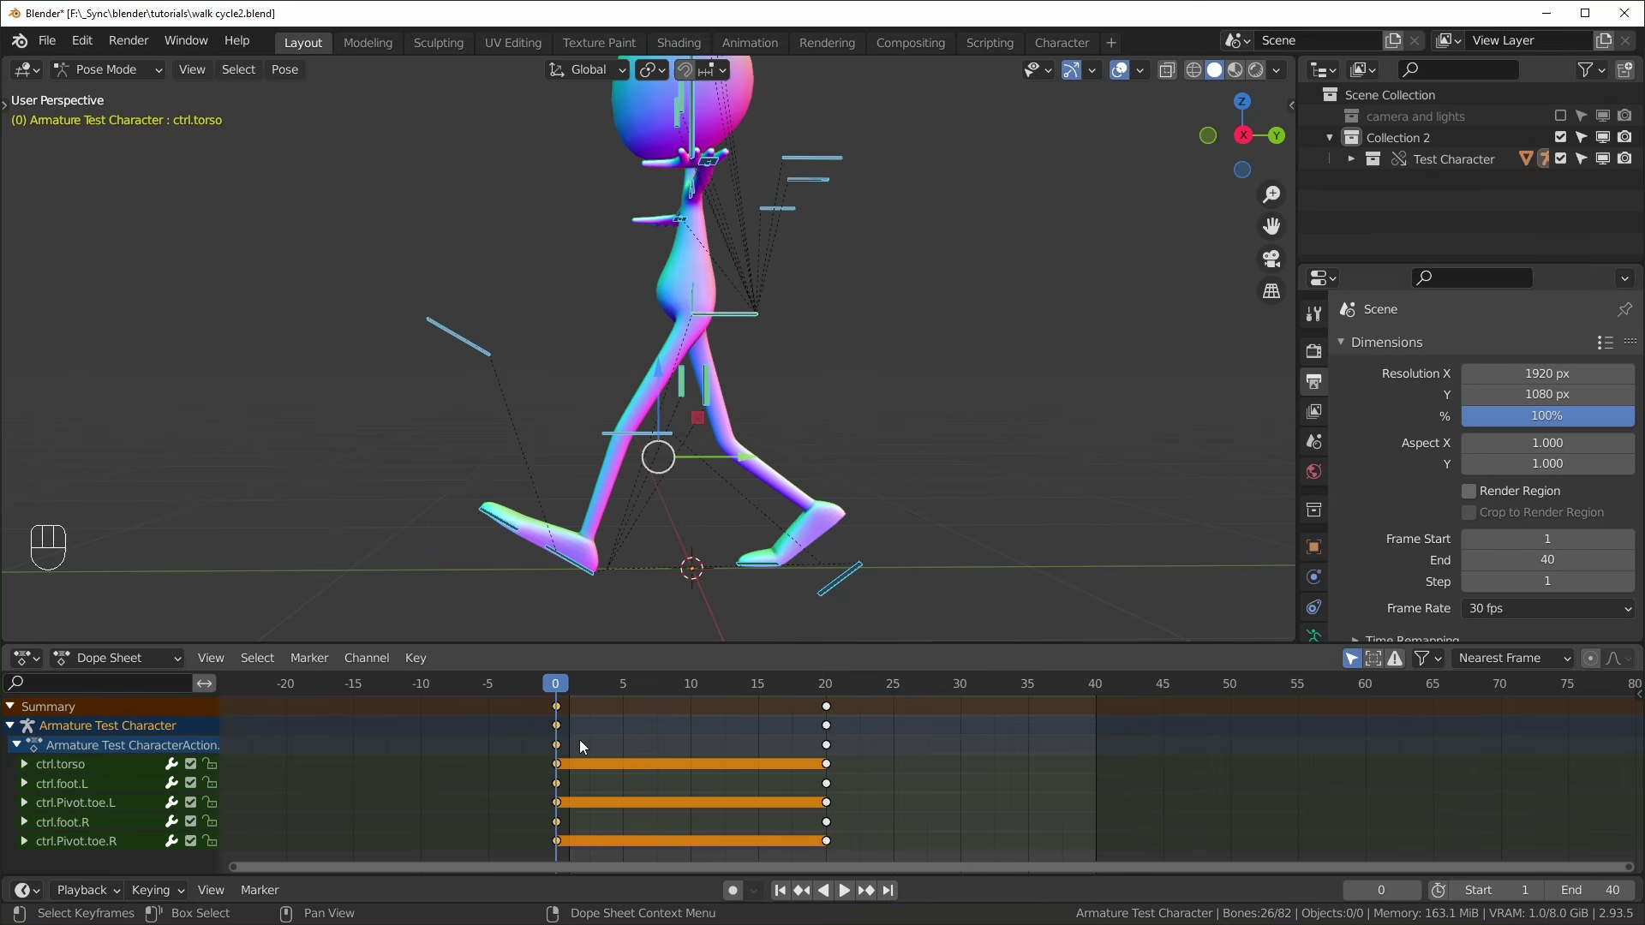
click(556, 708)
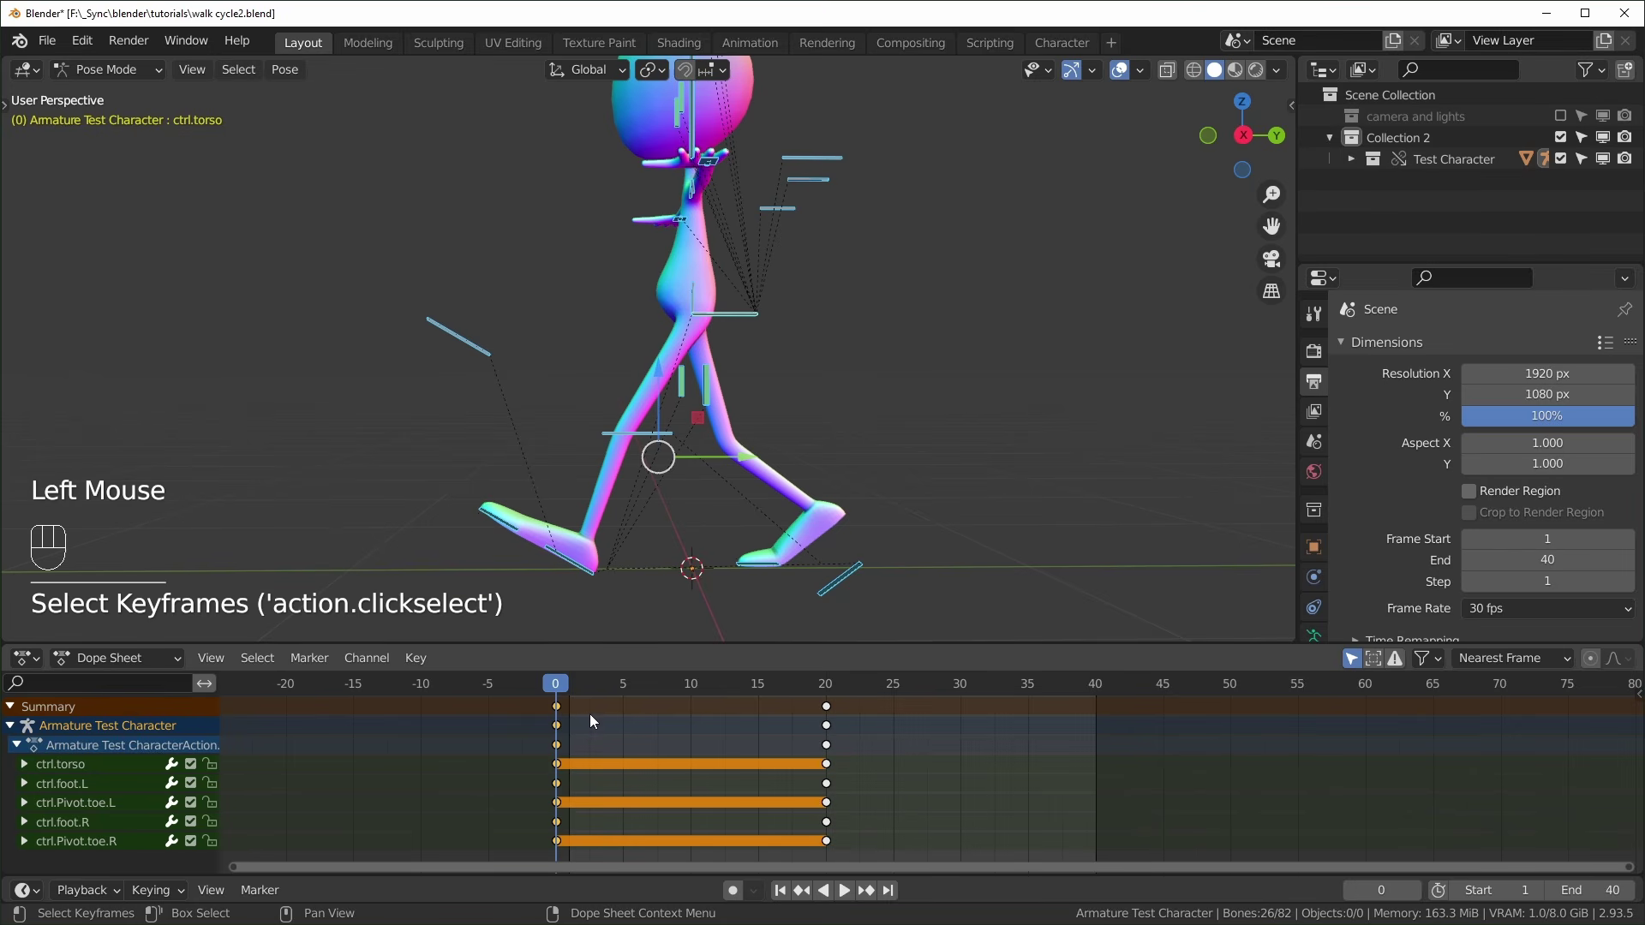
key(ctrl)
key(ctrl+c)
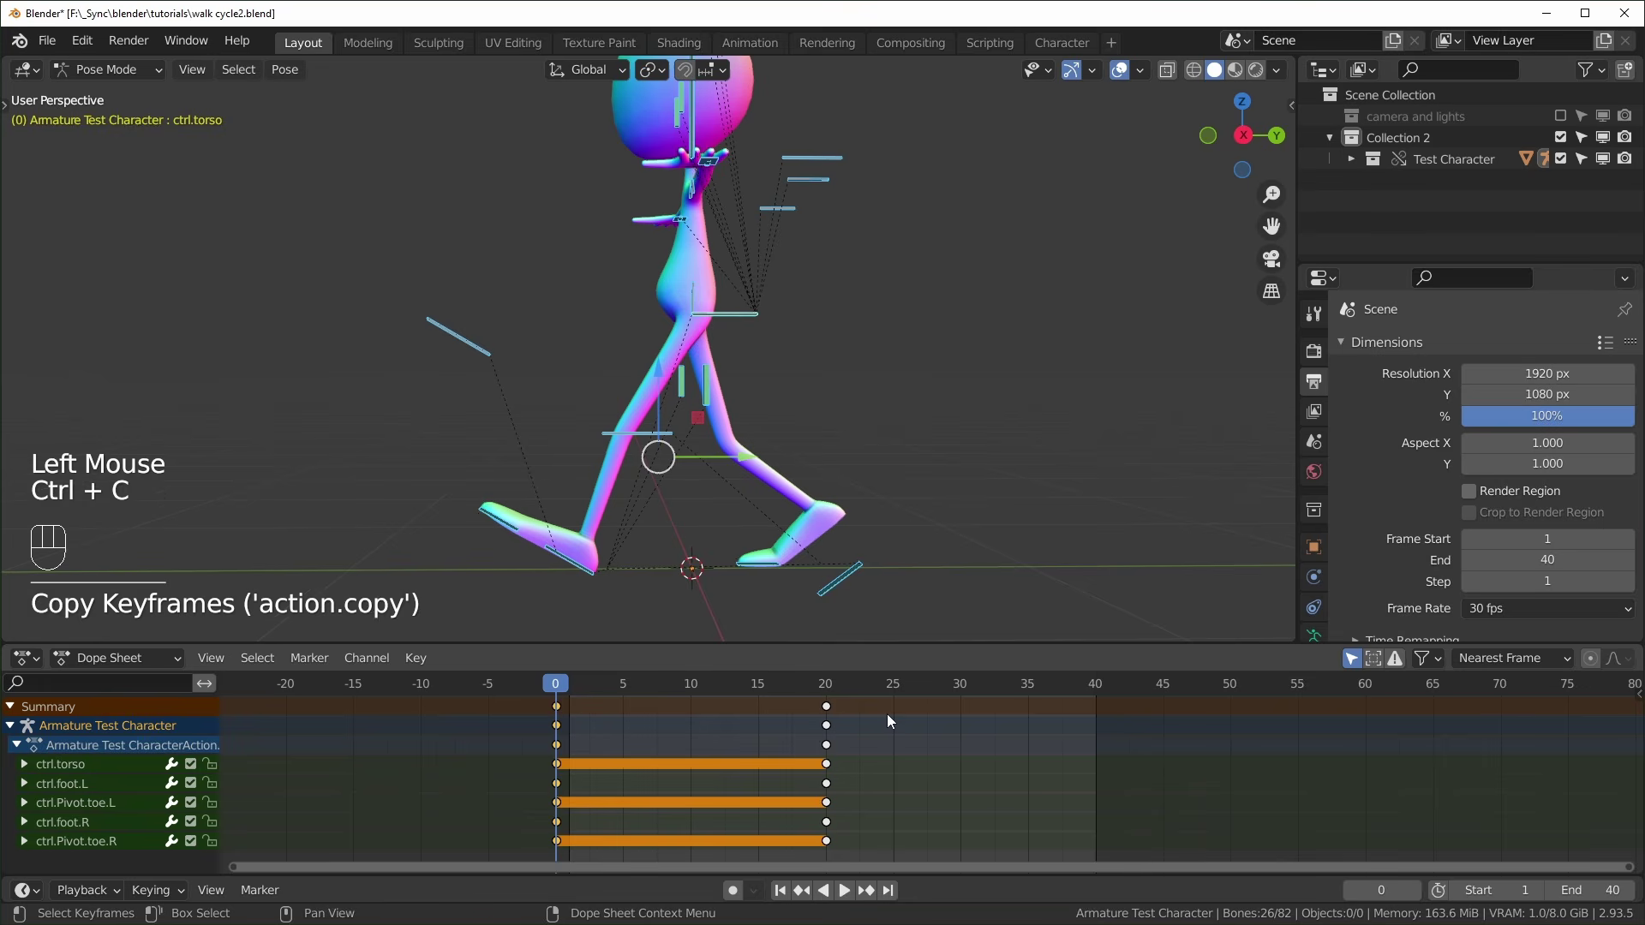
drag(1018, 684, 1108, 693)
click(1095, 684)
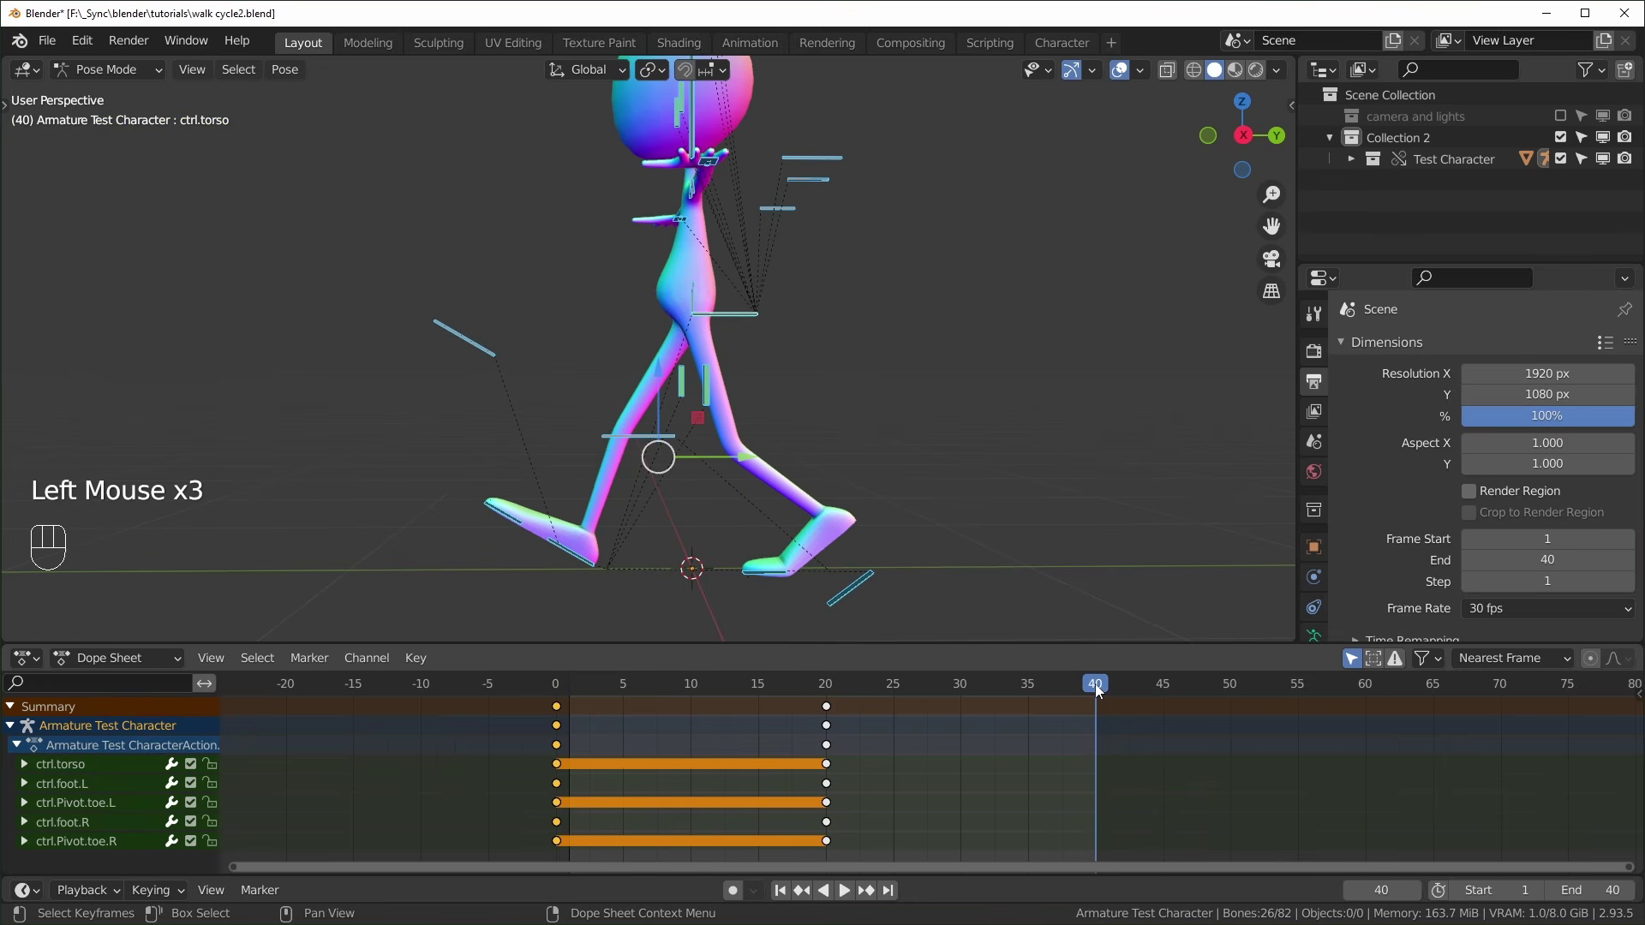
key(ctrl+v)
middle_click(568, 694)
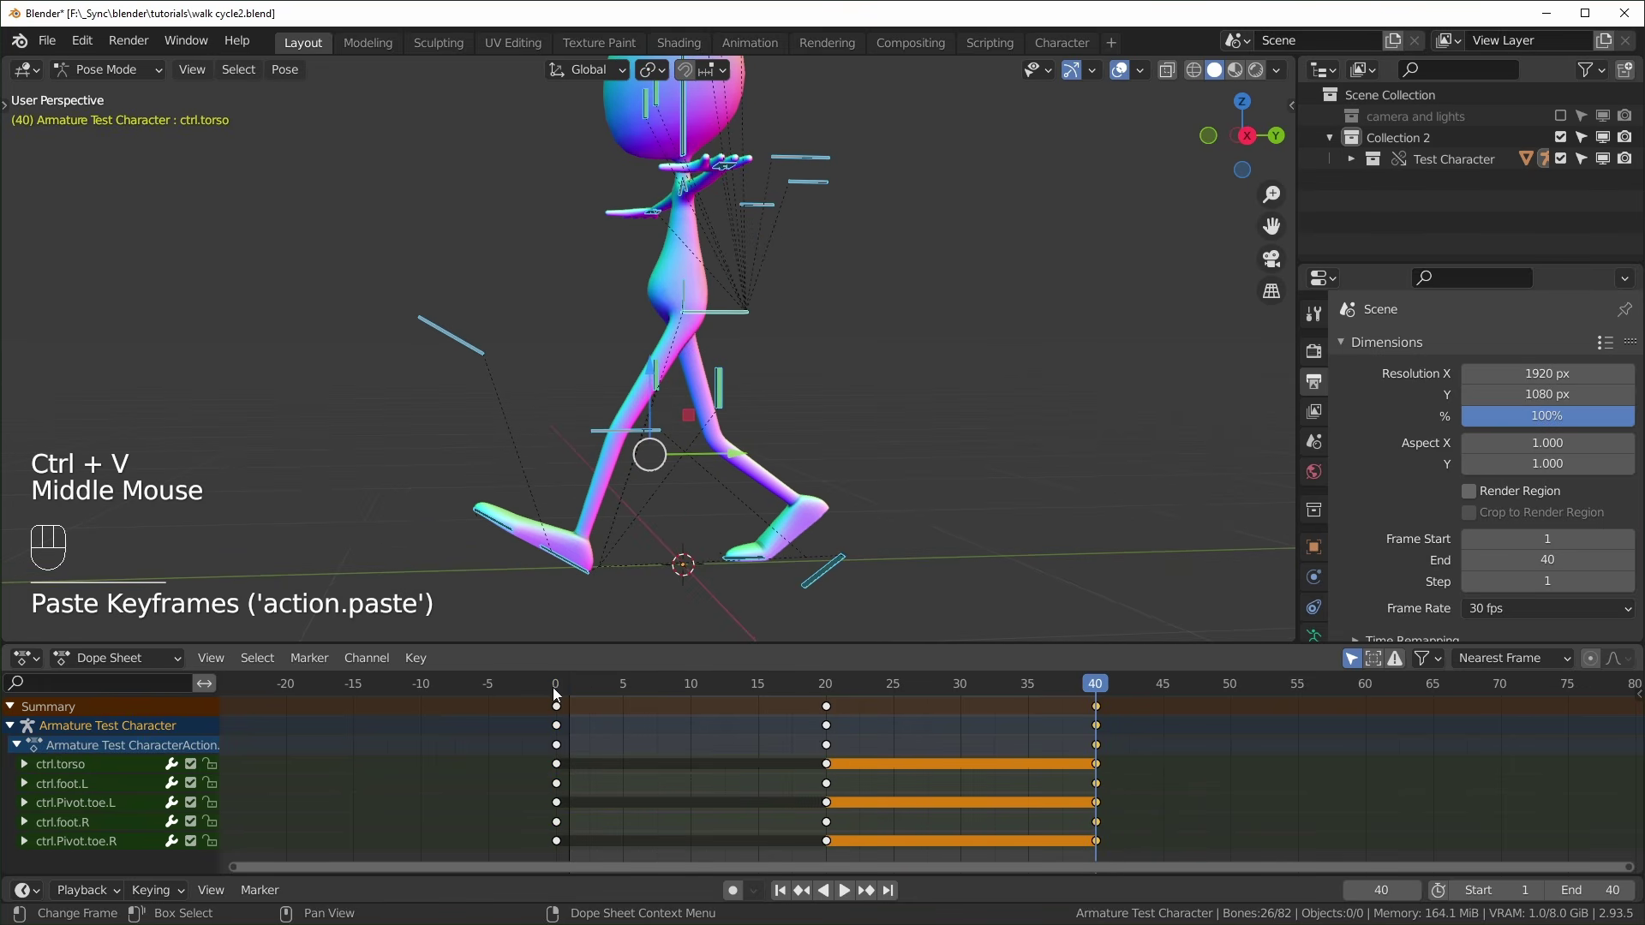
Compare the poses at frames 0, 20 and 40 and play the 40-frame loop from a front angle
click(557, 685)
double_click(1103, 690)
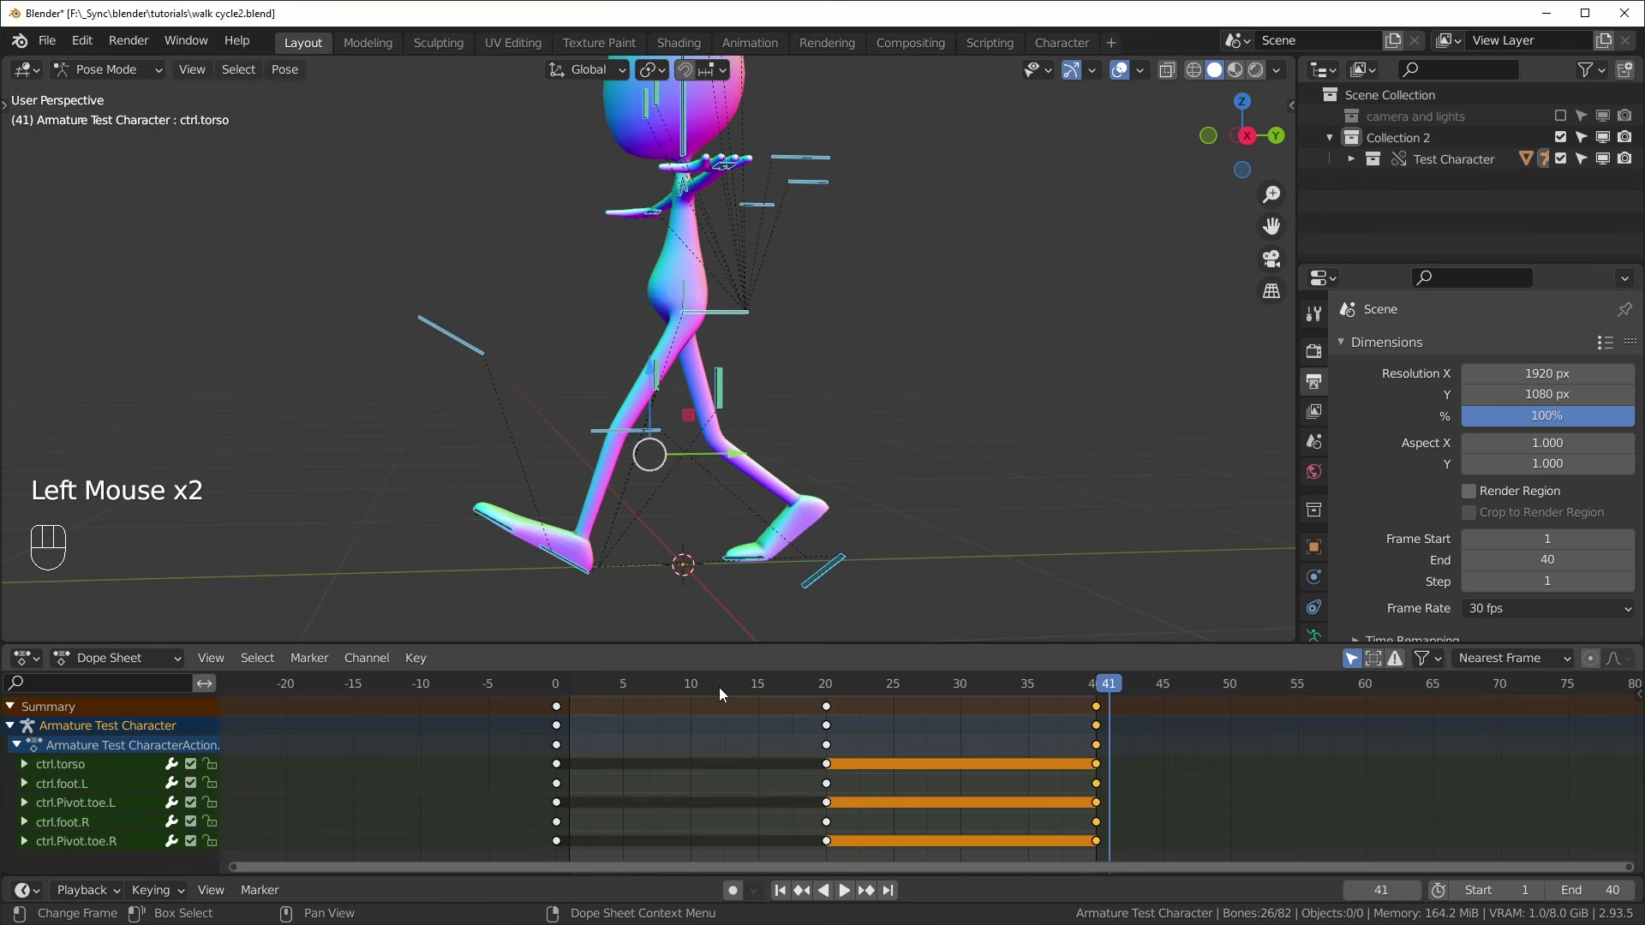
click(830, 691)
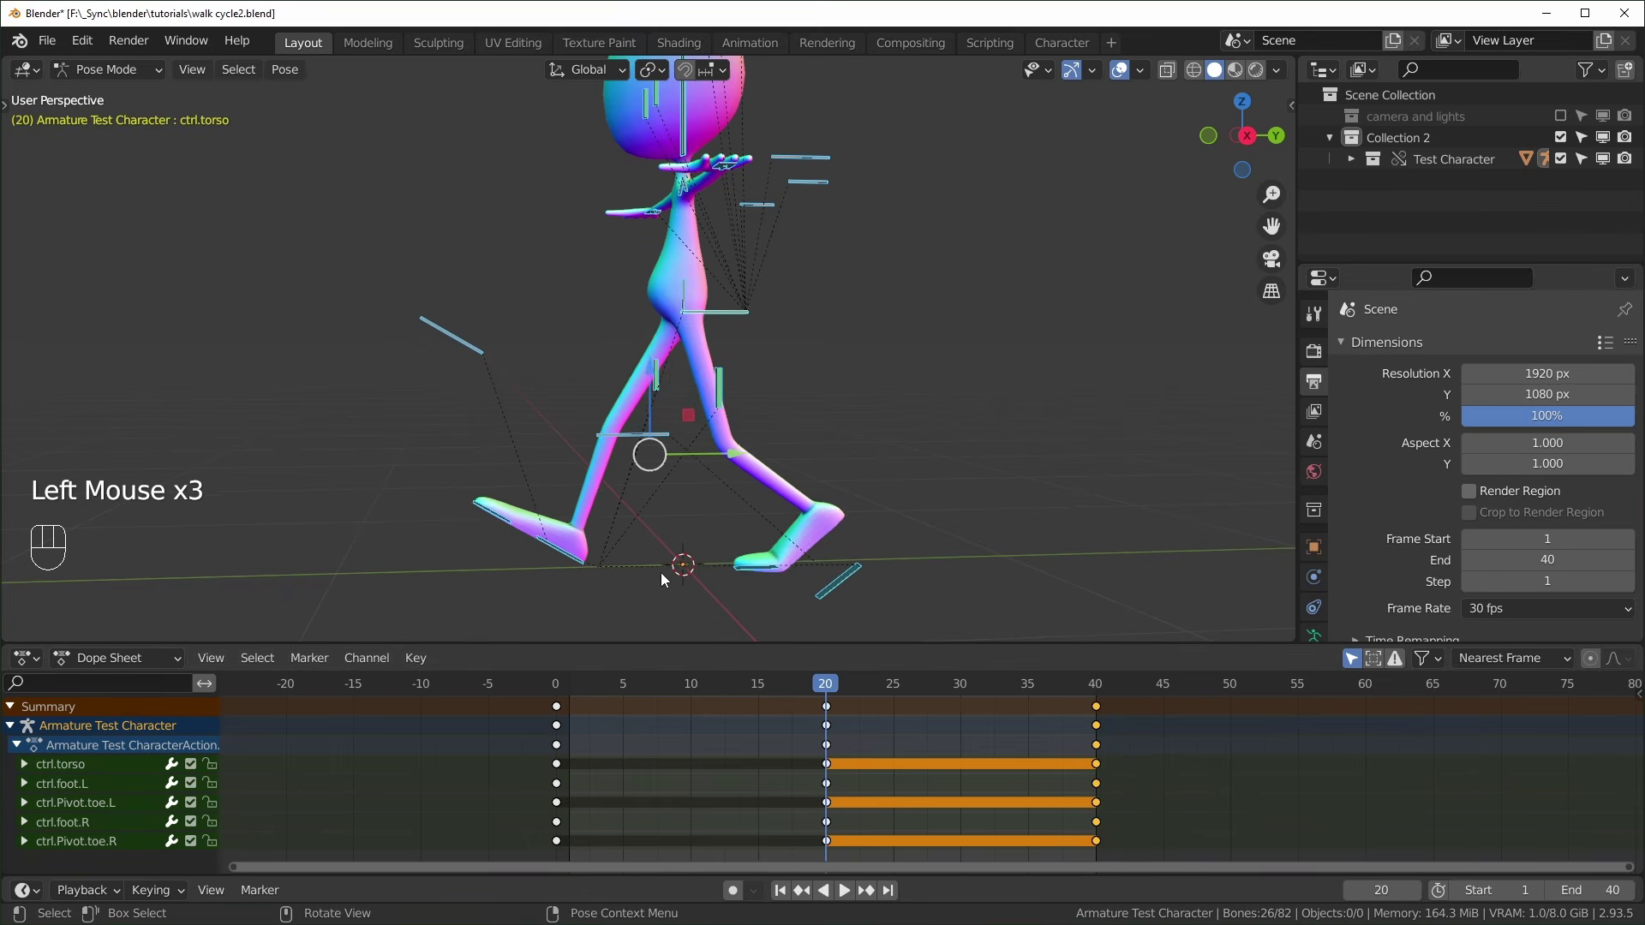
middle_drag(660, 573, 840, 613)
click(651, 691)
key(space)
drag(652, 690, 558, 712)
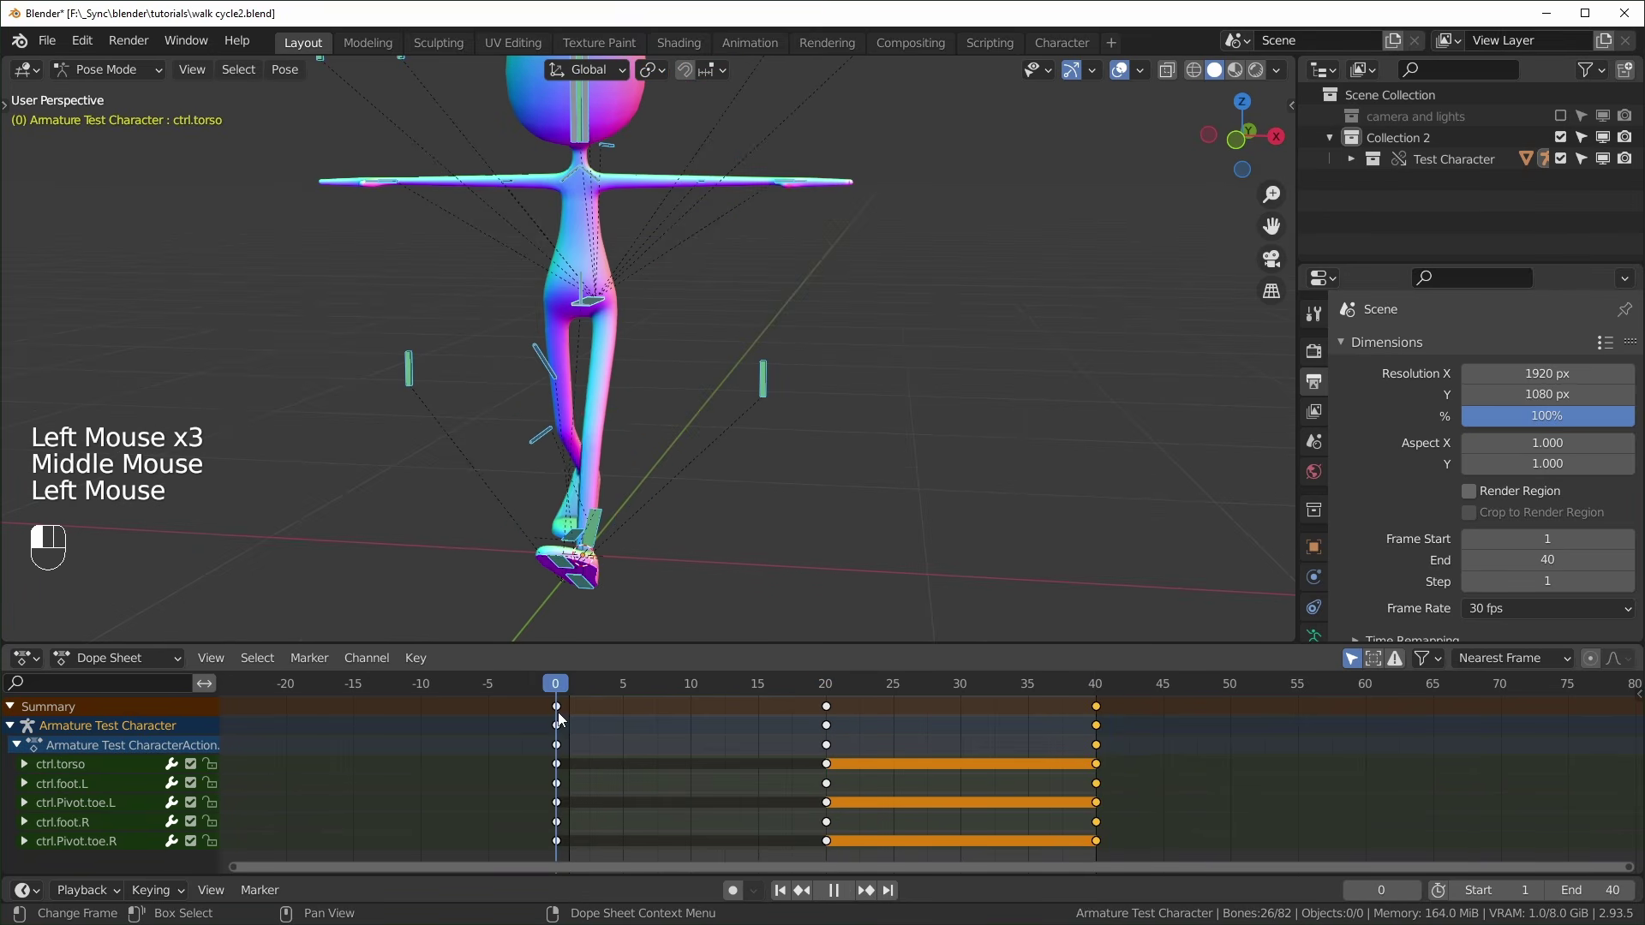
key(space)
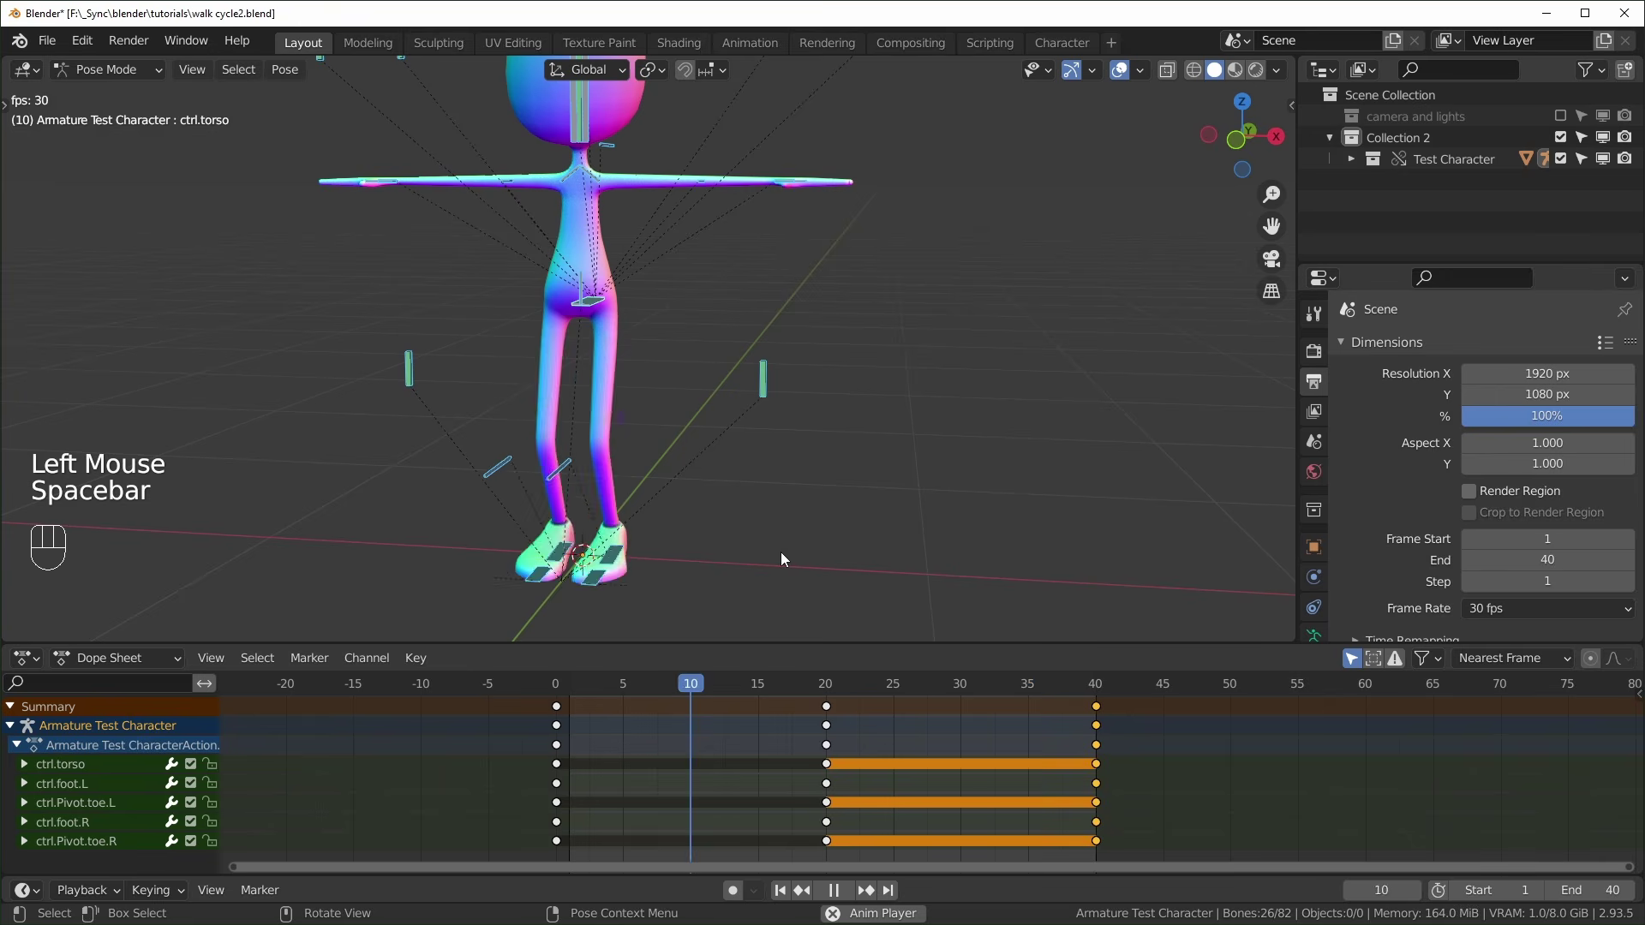
key(space)
click(860, 707)
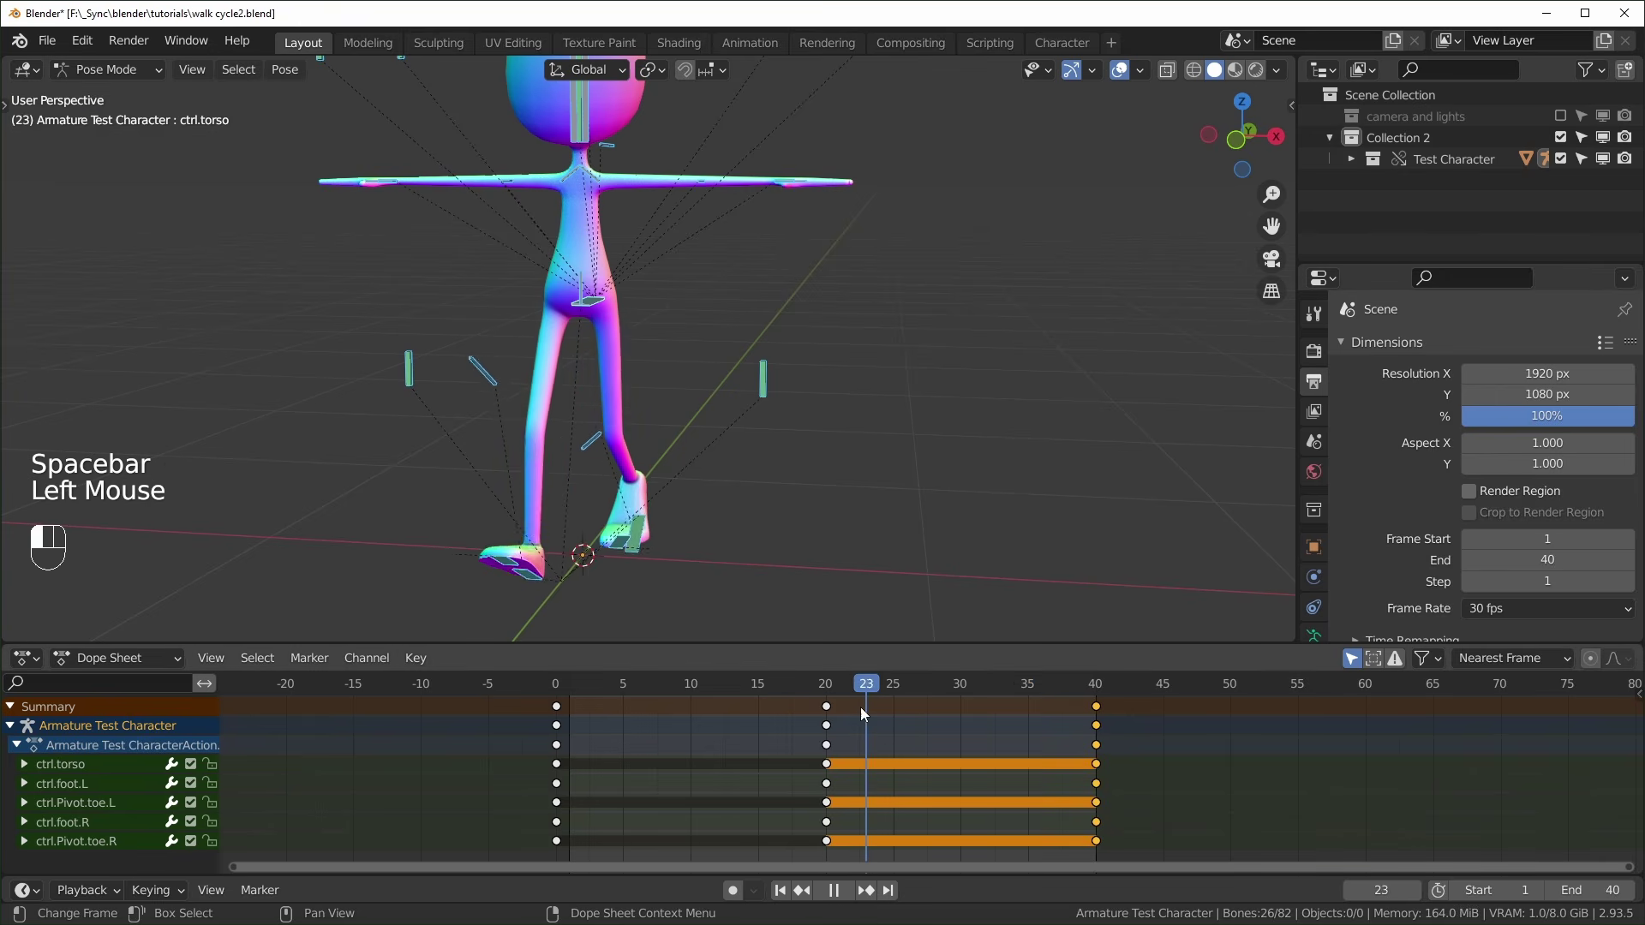
Remove the keyframes at frame 40 and return the end frame to 20
click(1097, 706)
key(x)
click(1099, 705)
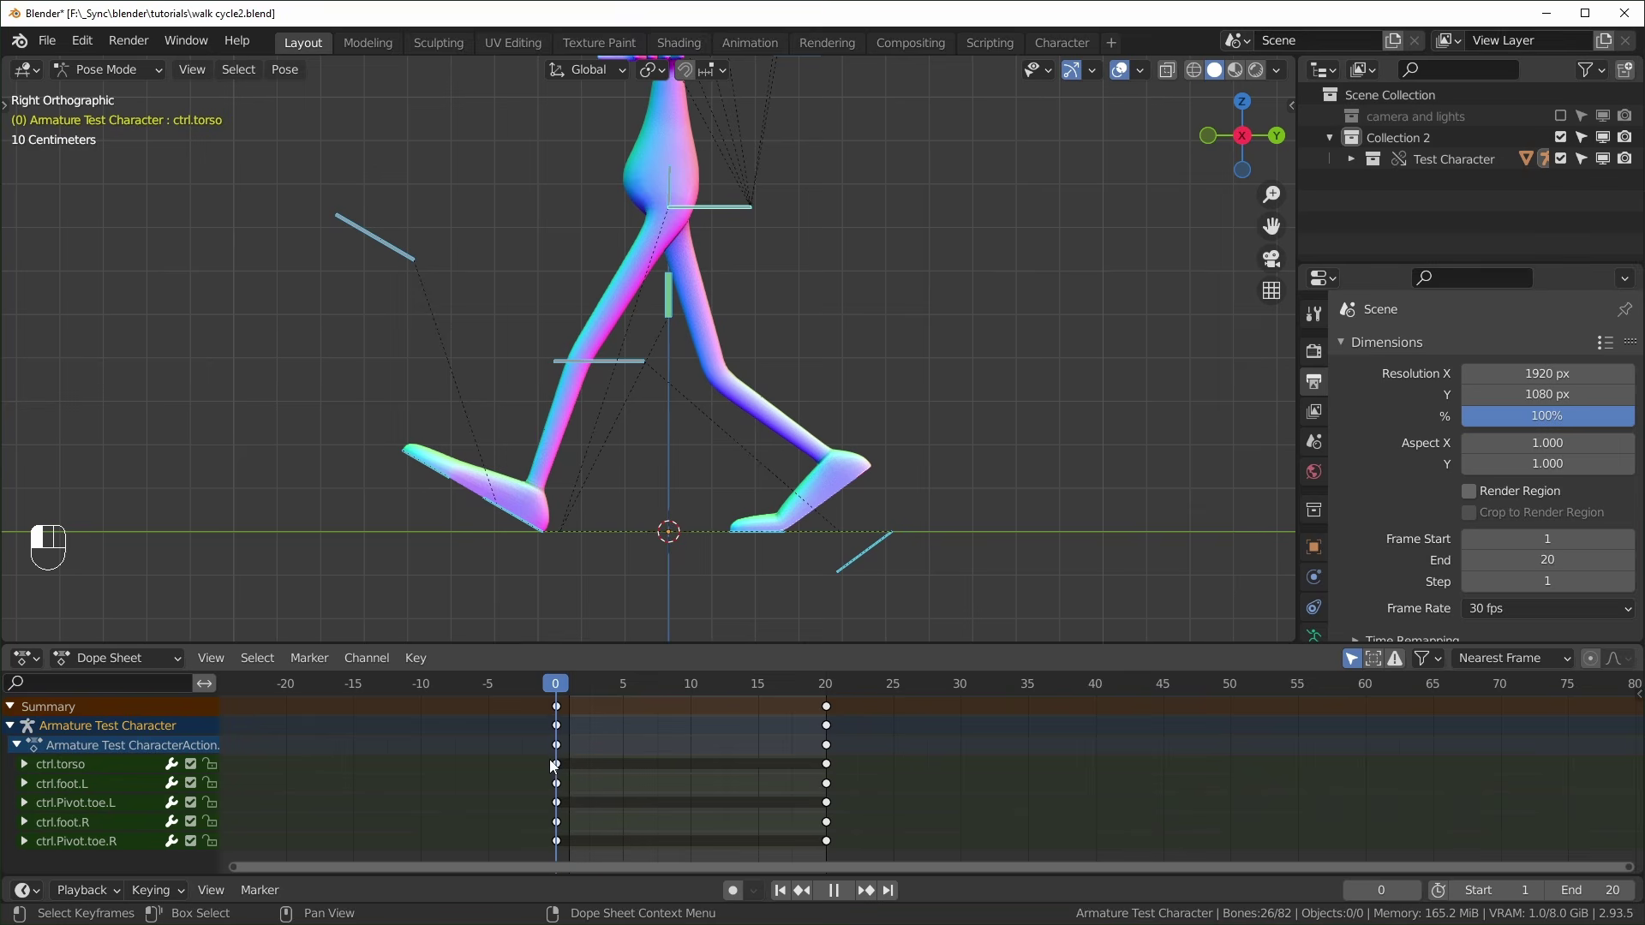
At frame 10, clear the rotation of both foot controls and both toe pivot controls
key(space)
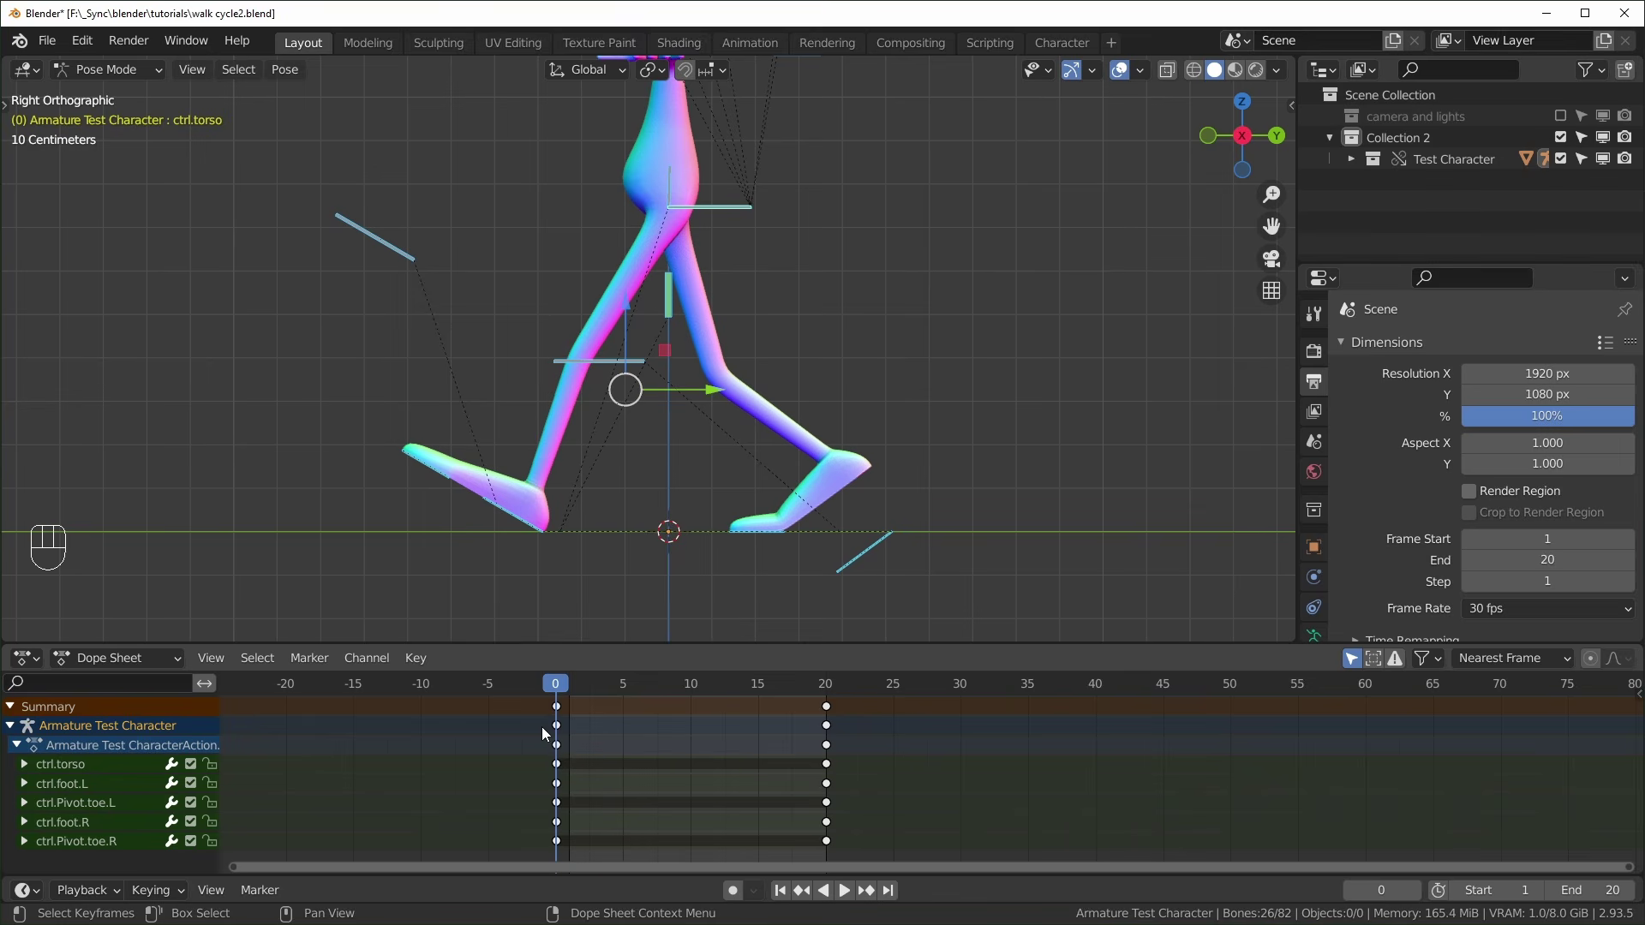
click(691, 692)
scroll(743, 549, up, 2)
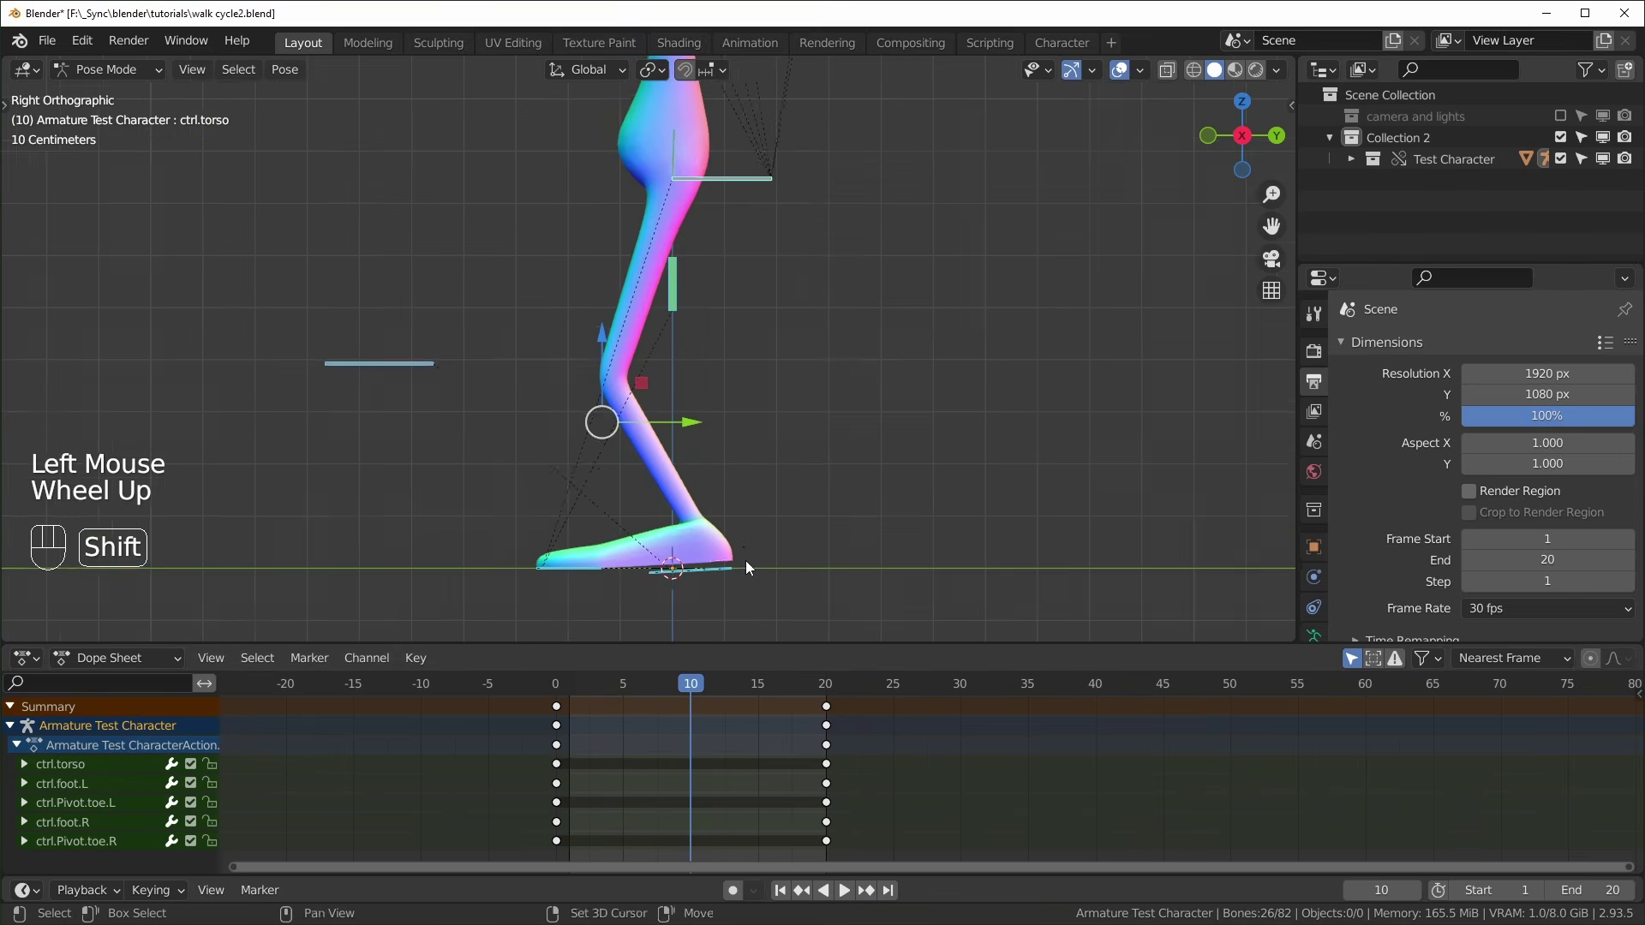
shift+middle_drag(746, 560, 651, 497)
middle_drag(651, 497, 512, 412)
click(512, 412)
drag(493, 405, 683, 504)
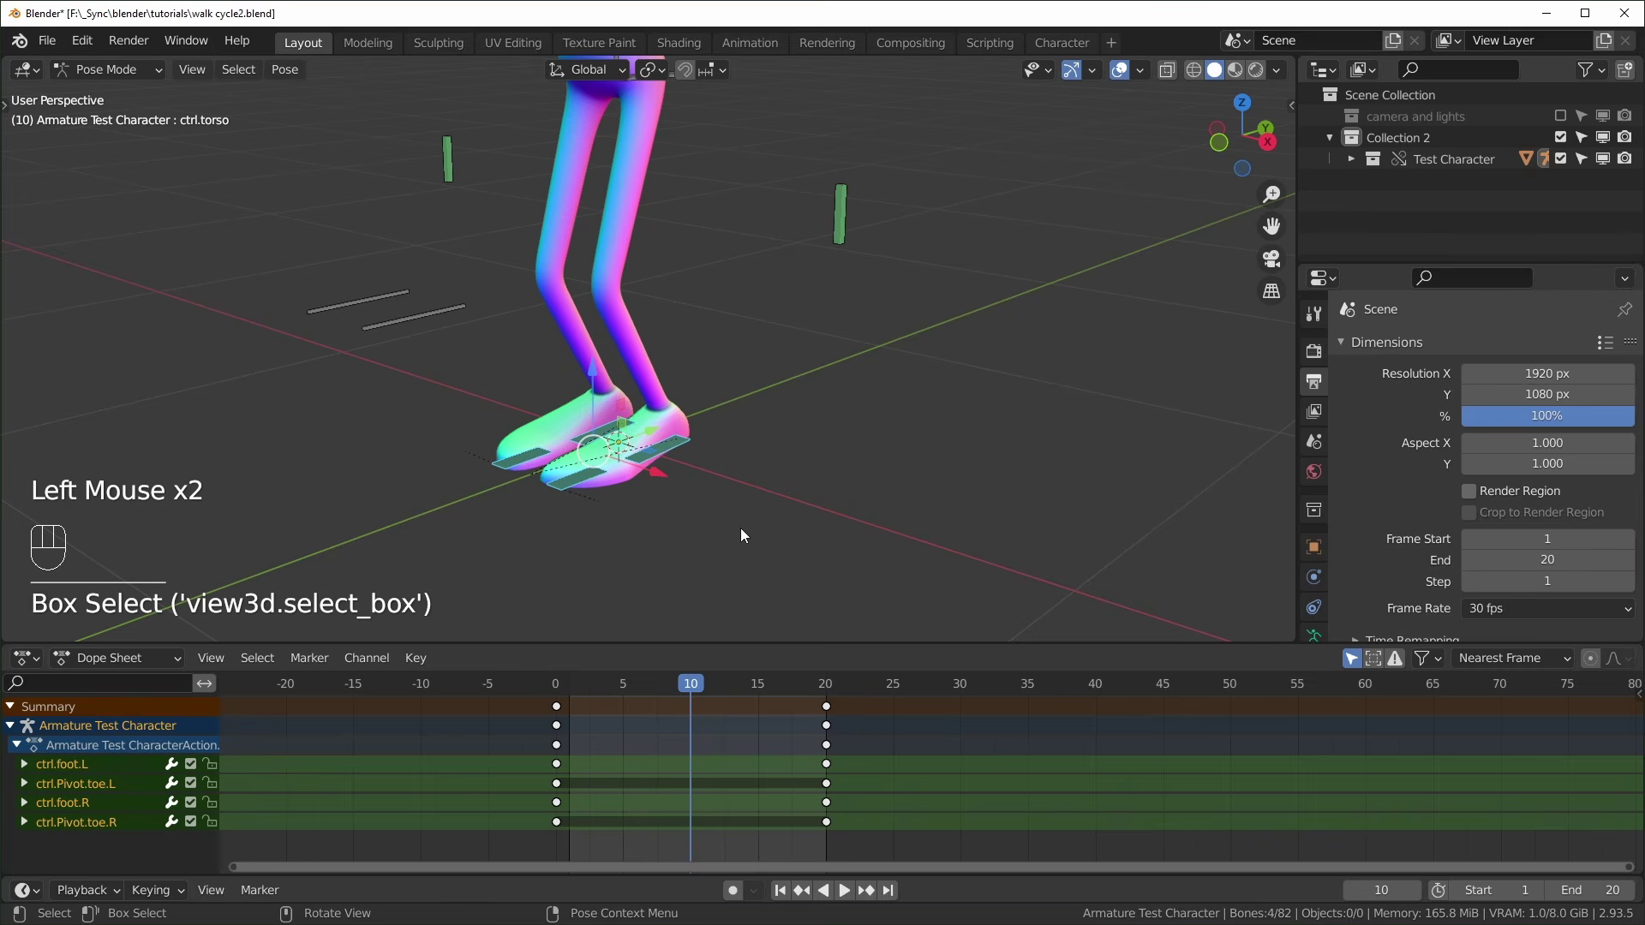
key(alt+r)
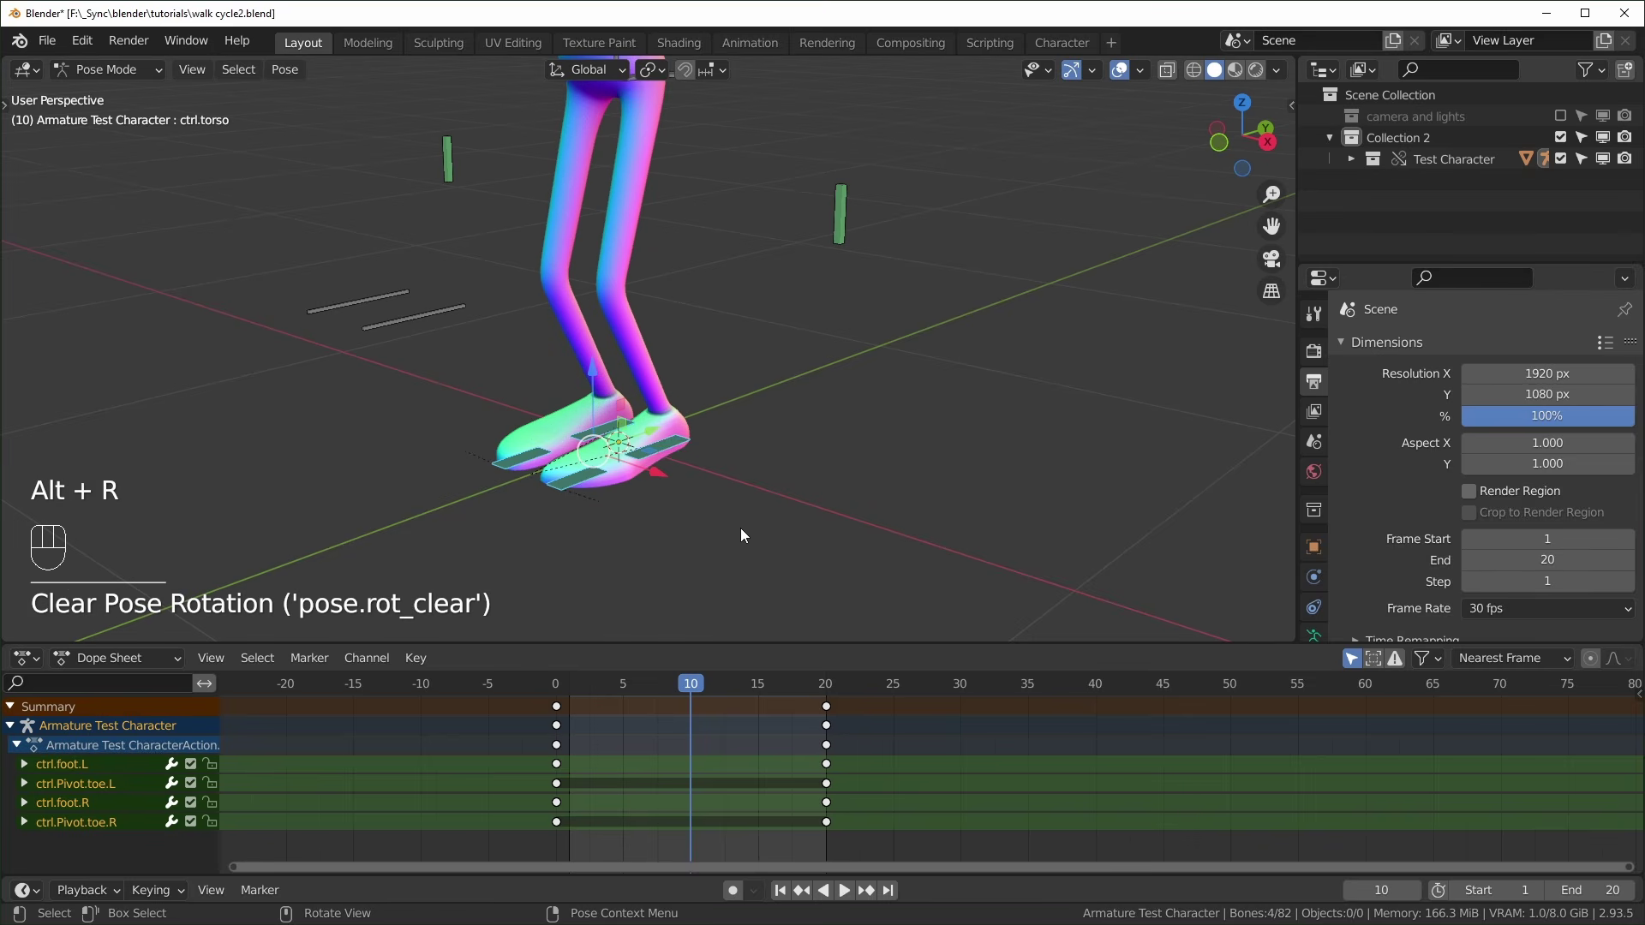
Insert Rotation keyframes at frame 10 for the selected foot and toe pivot controls
key(KP_3)
scroll(725, 523, up, 2)
middle_drag(725, 523, 861, 542)
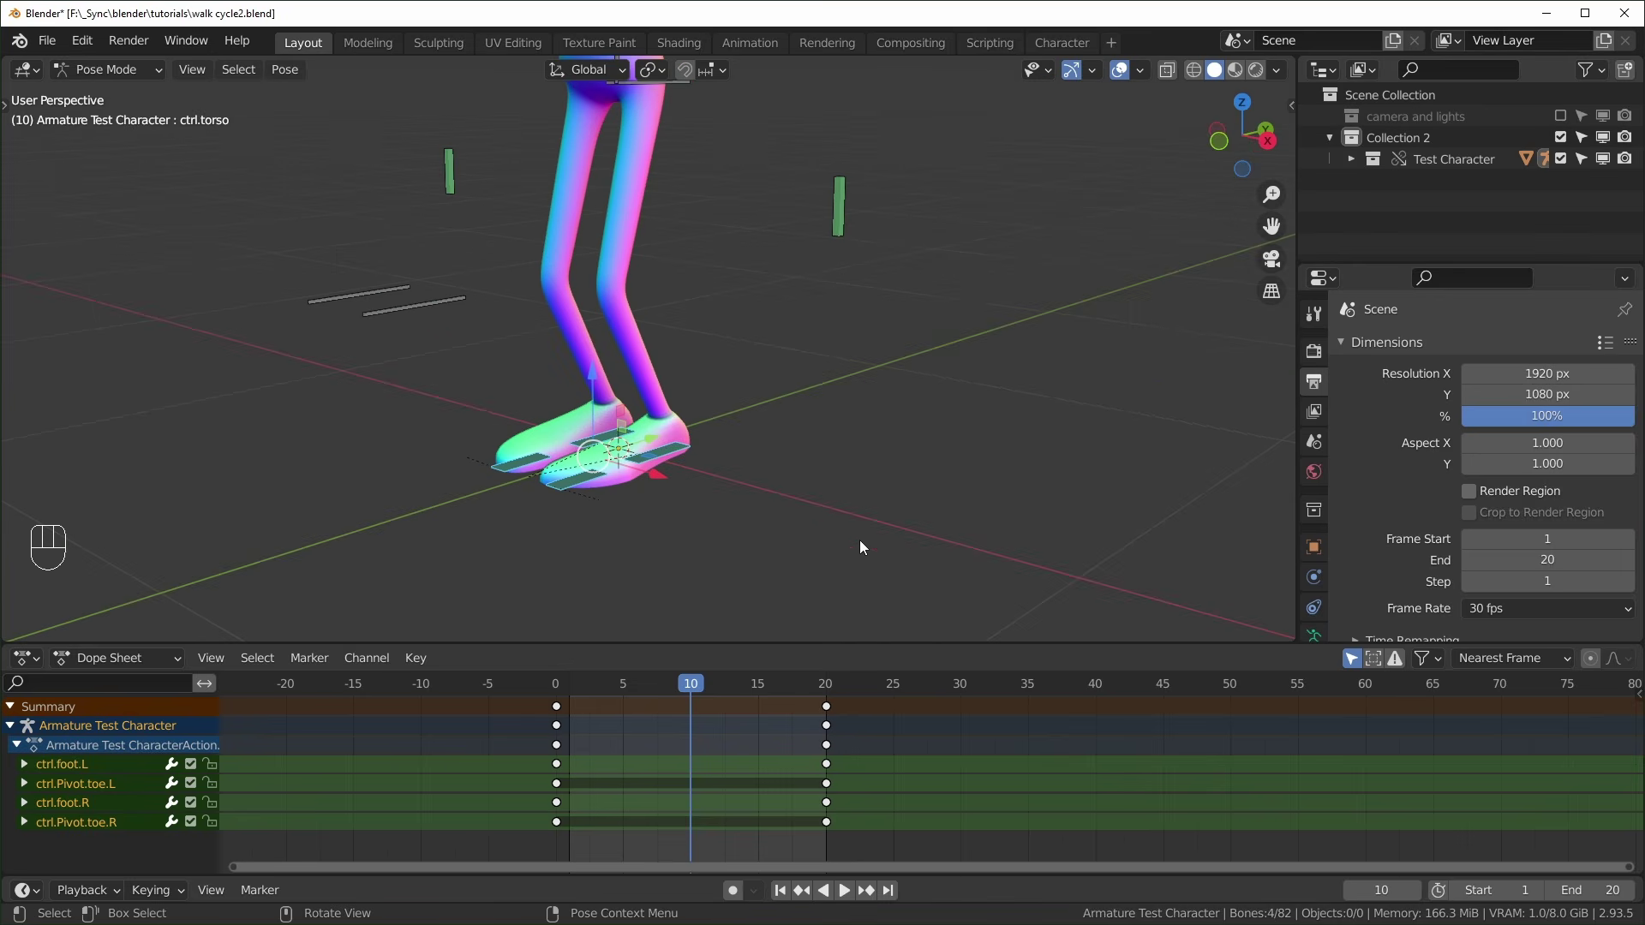
key(i)
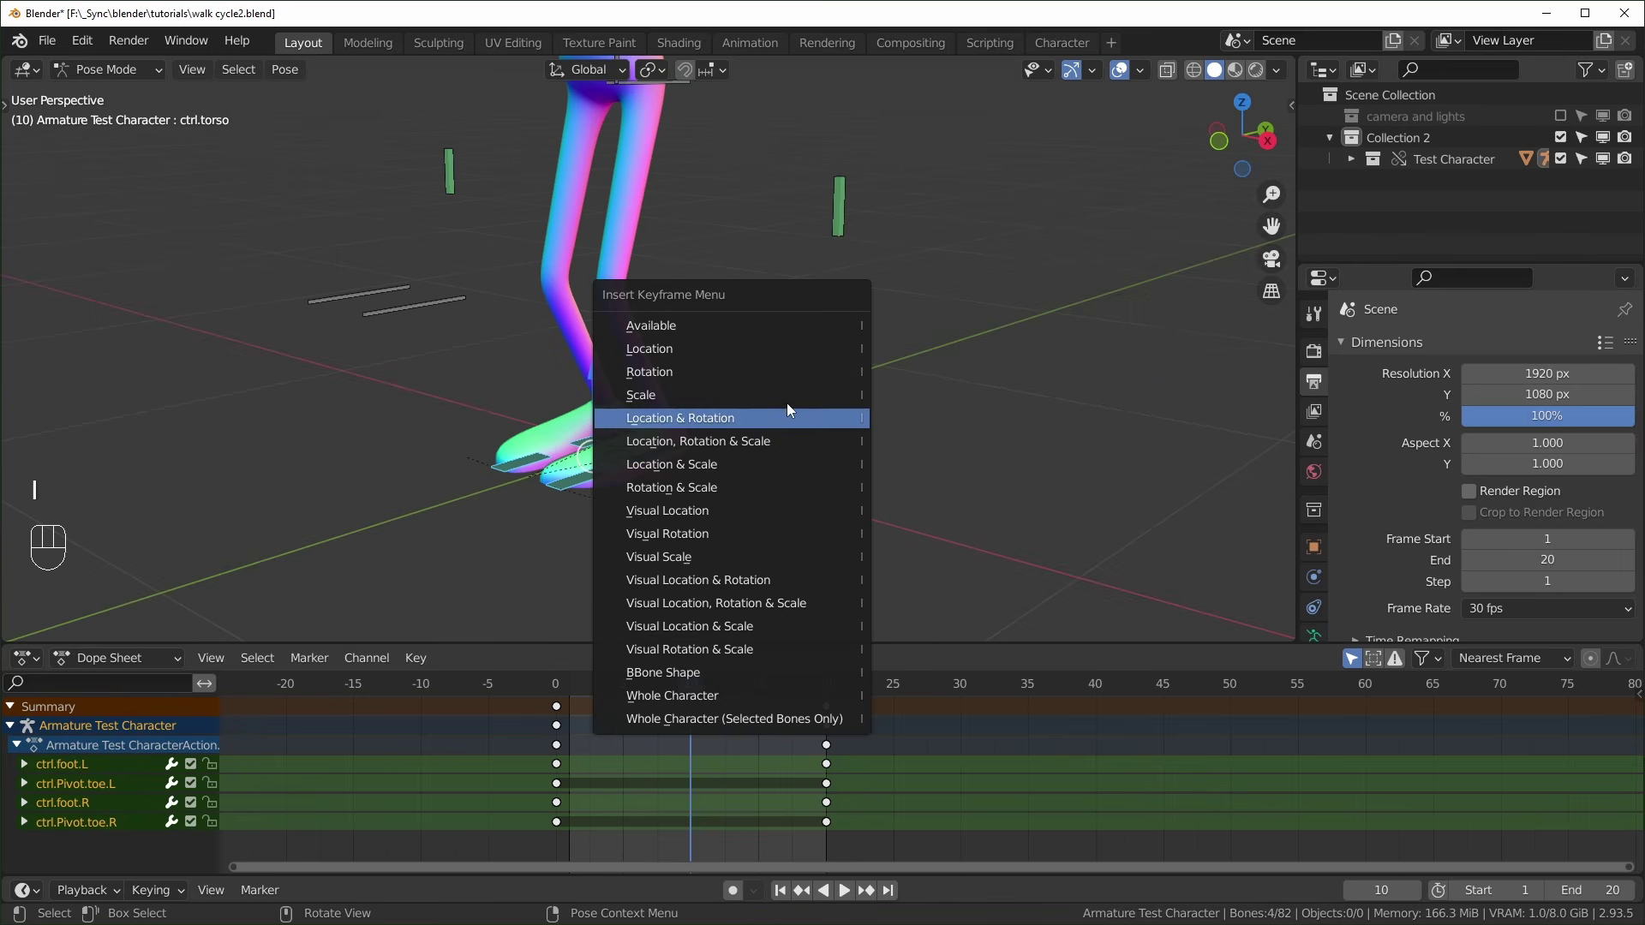
click(679, 372)
Scrub between frame 10 and frame 0 in the side view to compare the foot poses
key(KP_3)
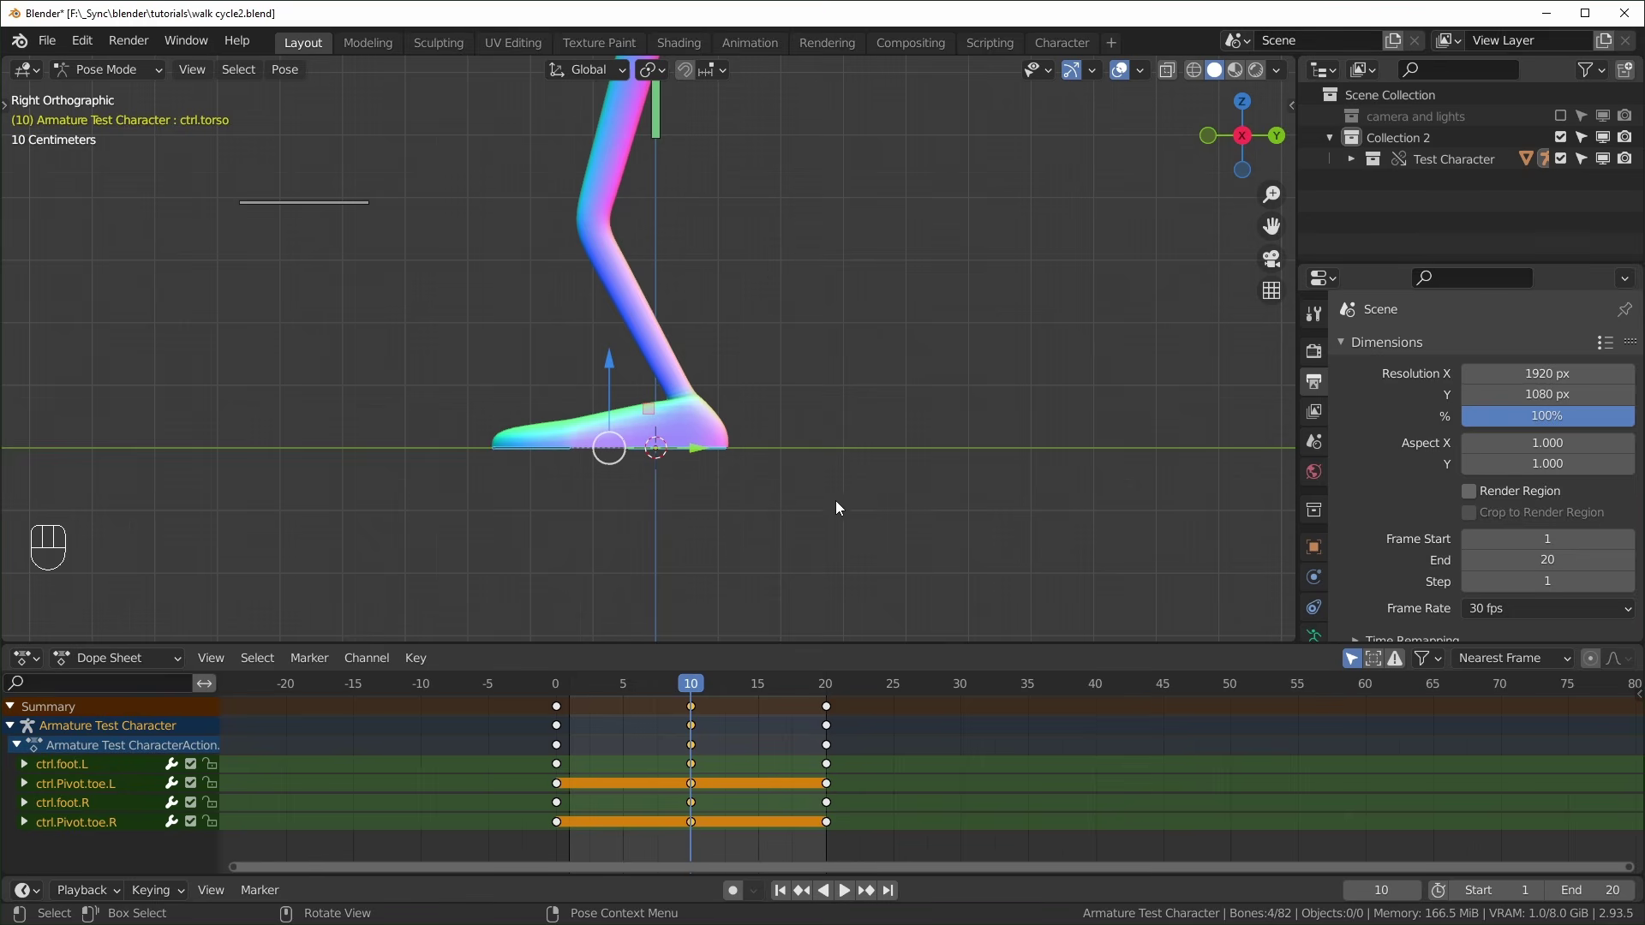
drag(656, 683, 555, 733)
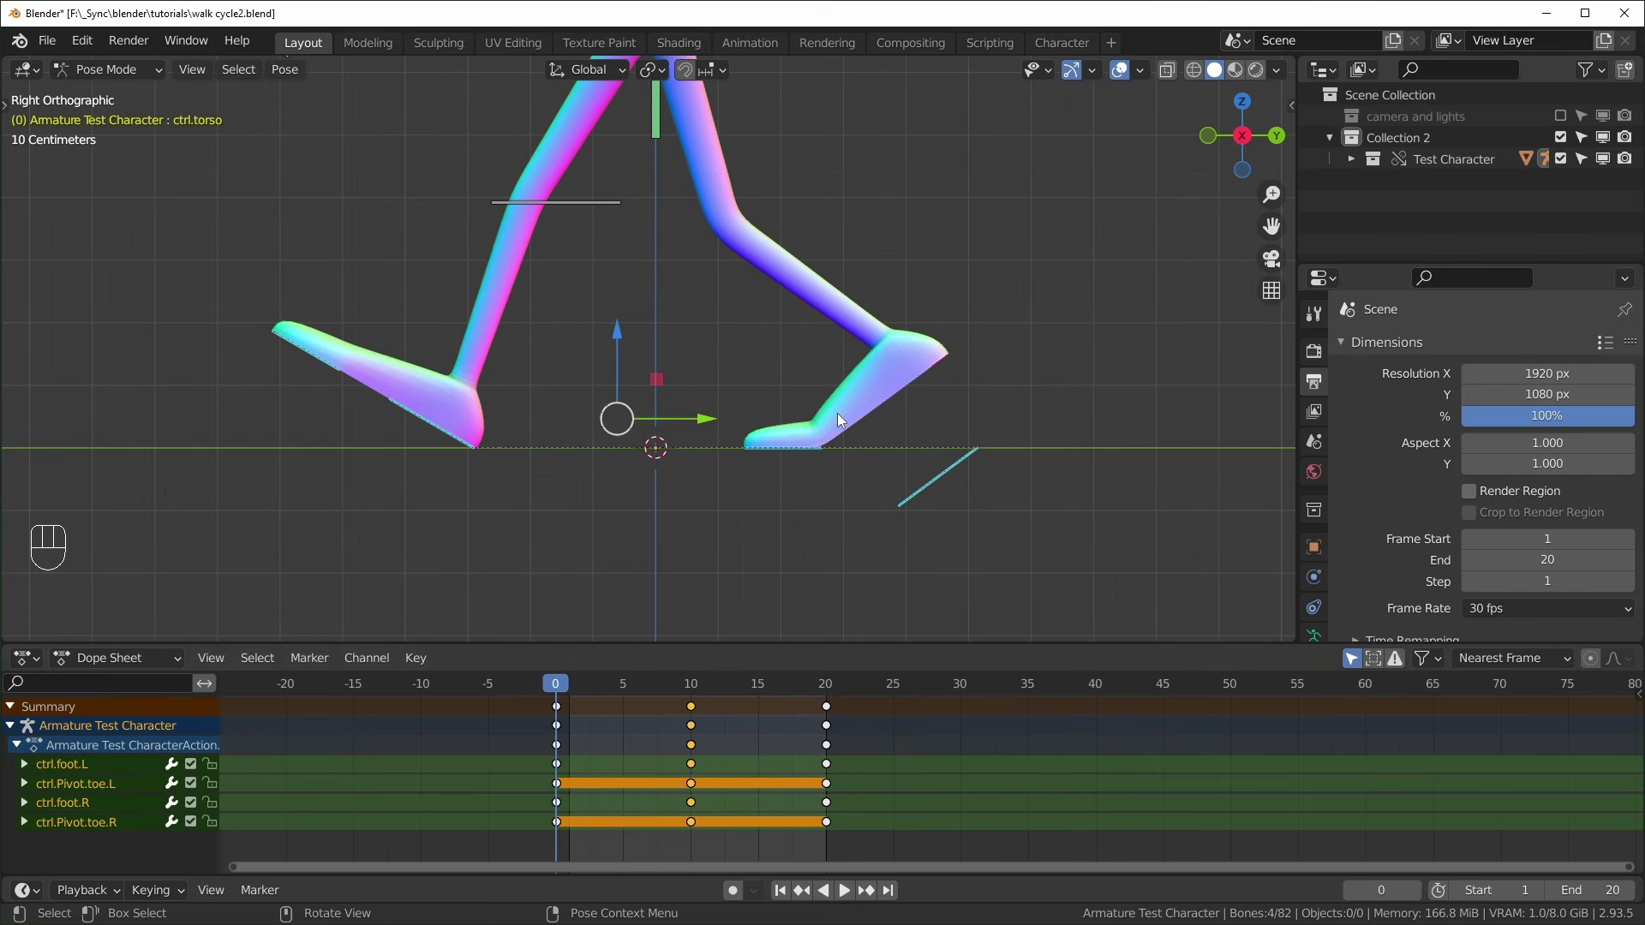
drag(614, 687, 691, 683)
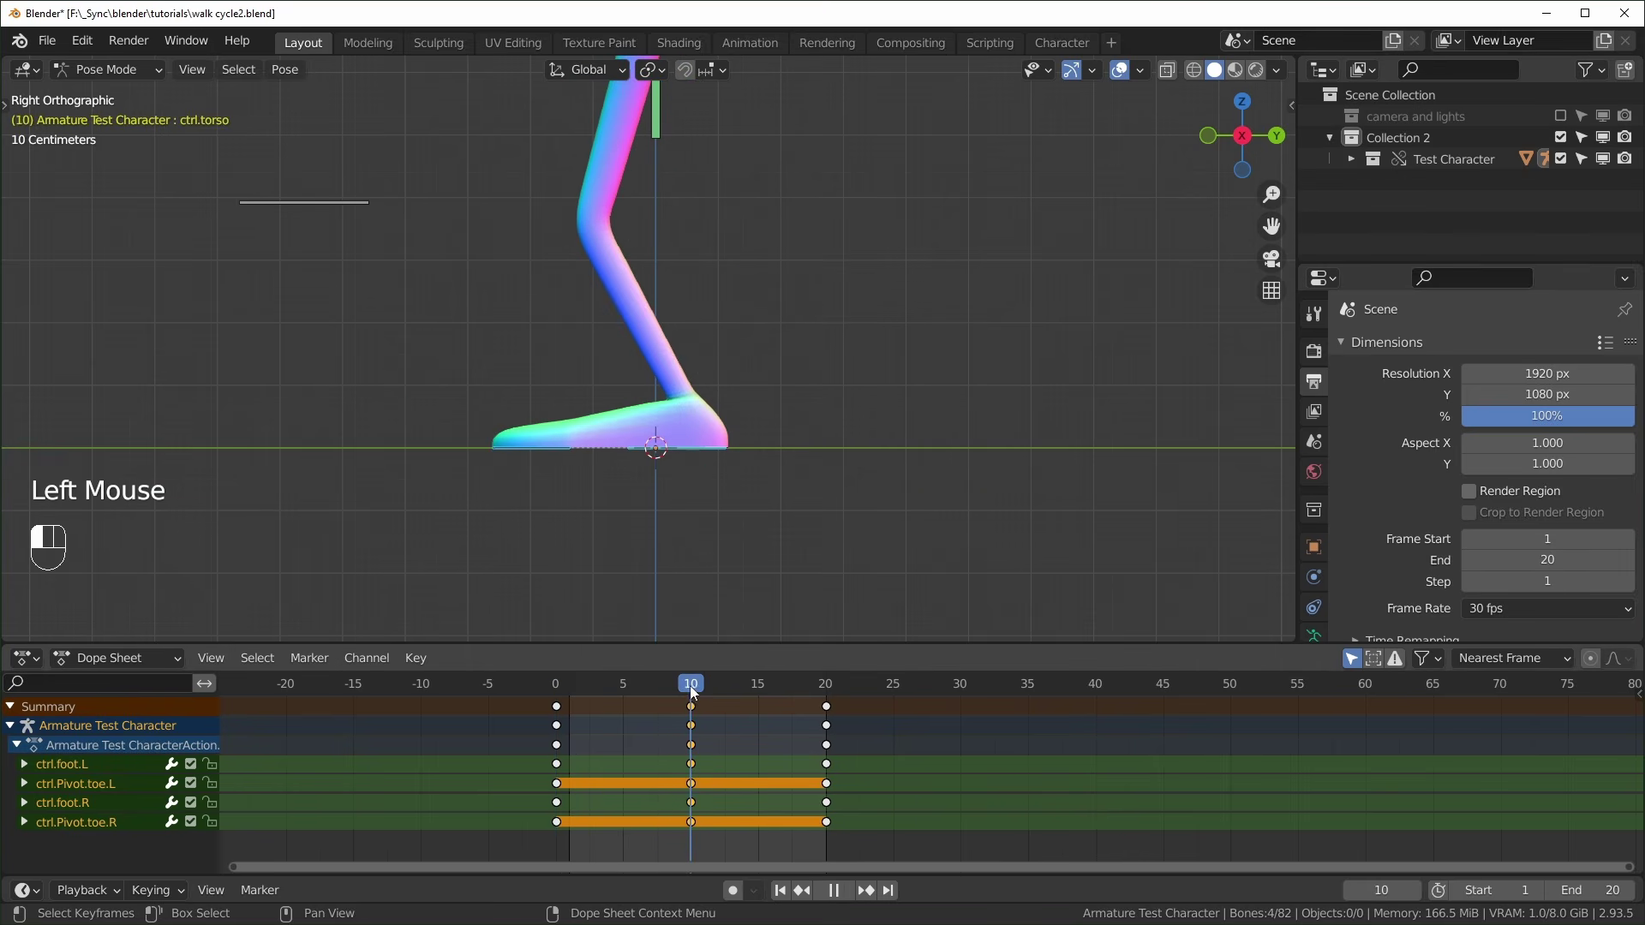
Lift ctrl.foot.R slightly off the ground at frame 10, positioning it in the front and side views
middle_drag(800, 500, 785, 528)
click(718, 390)
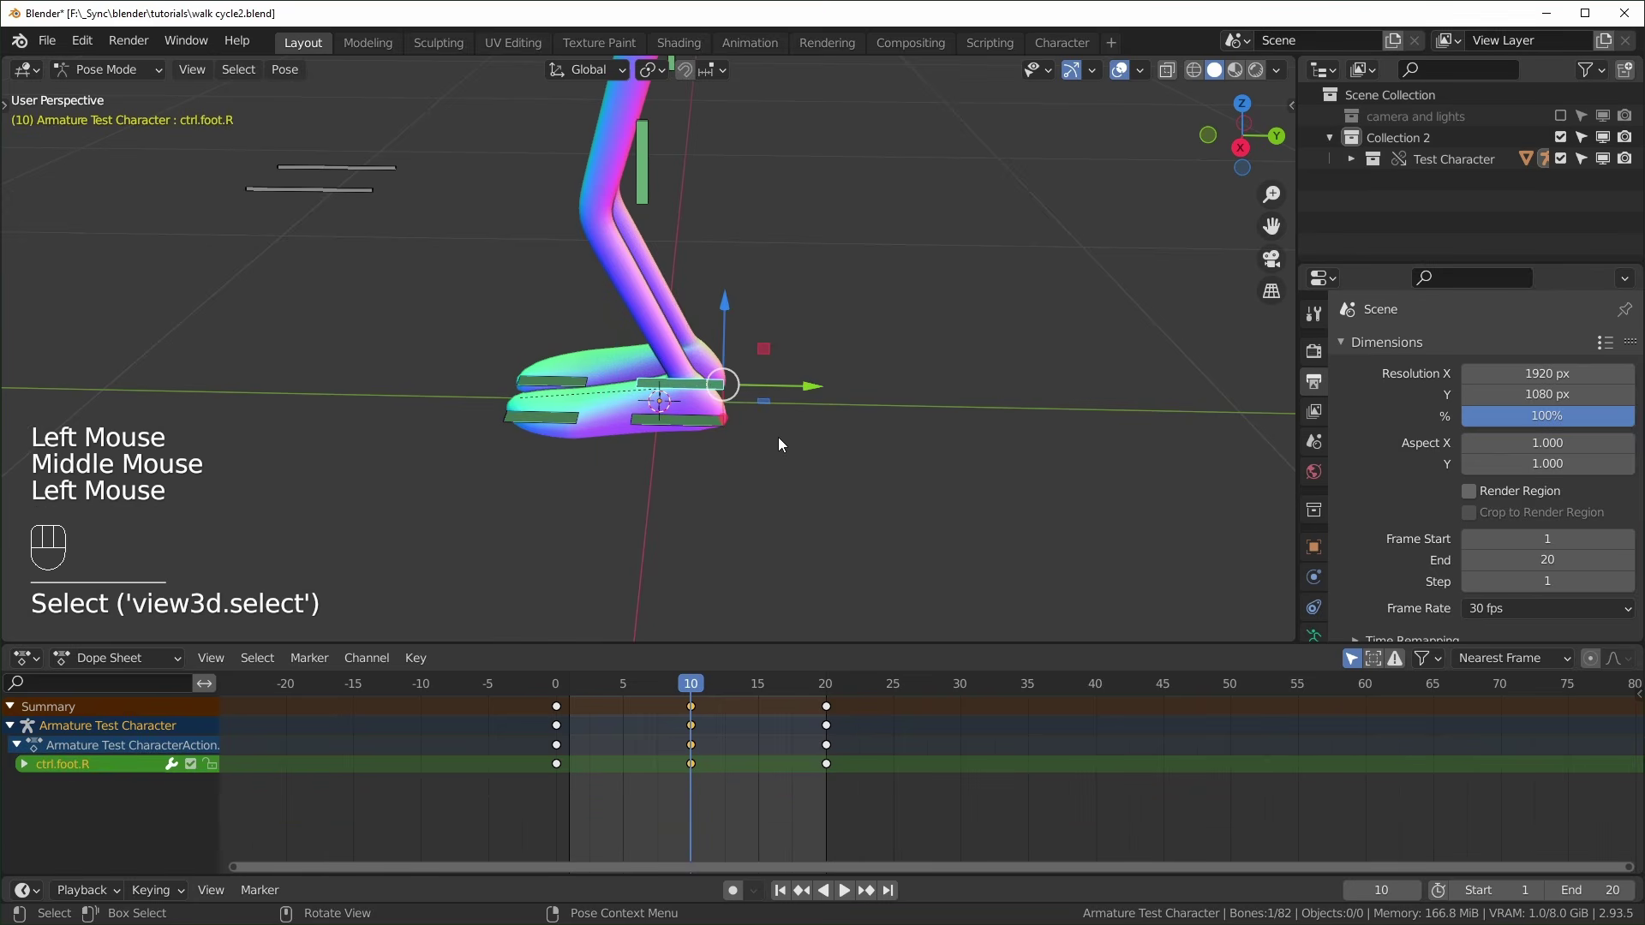
key(KP_1)
key(g)
click(783, 406)
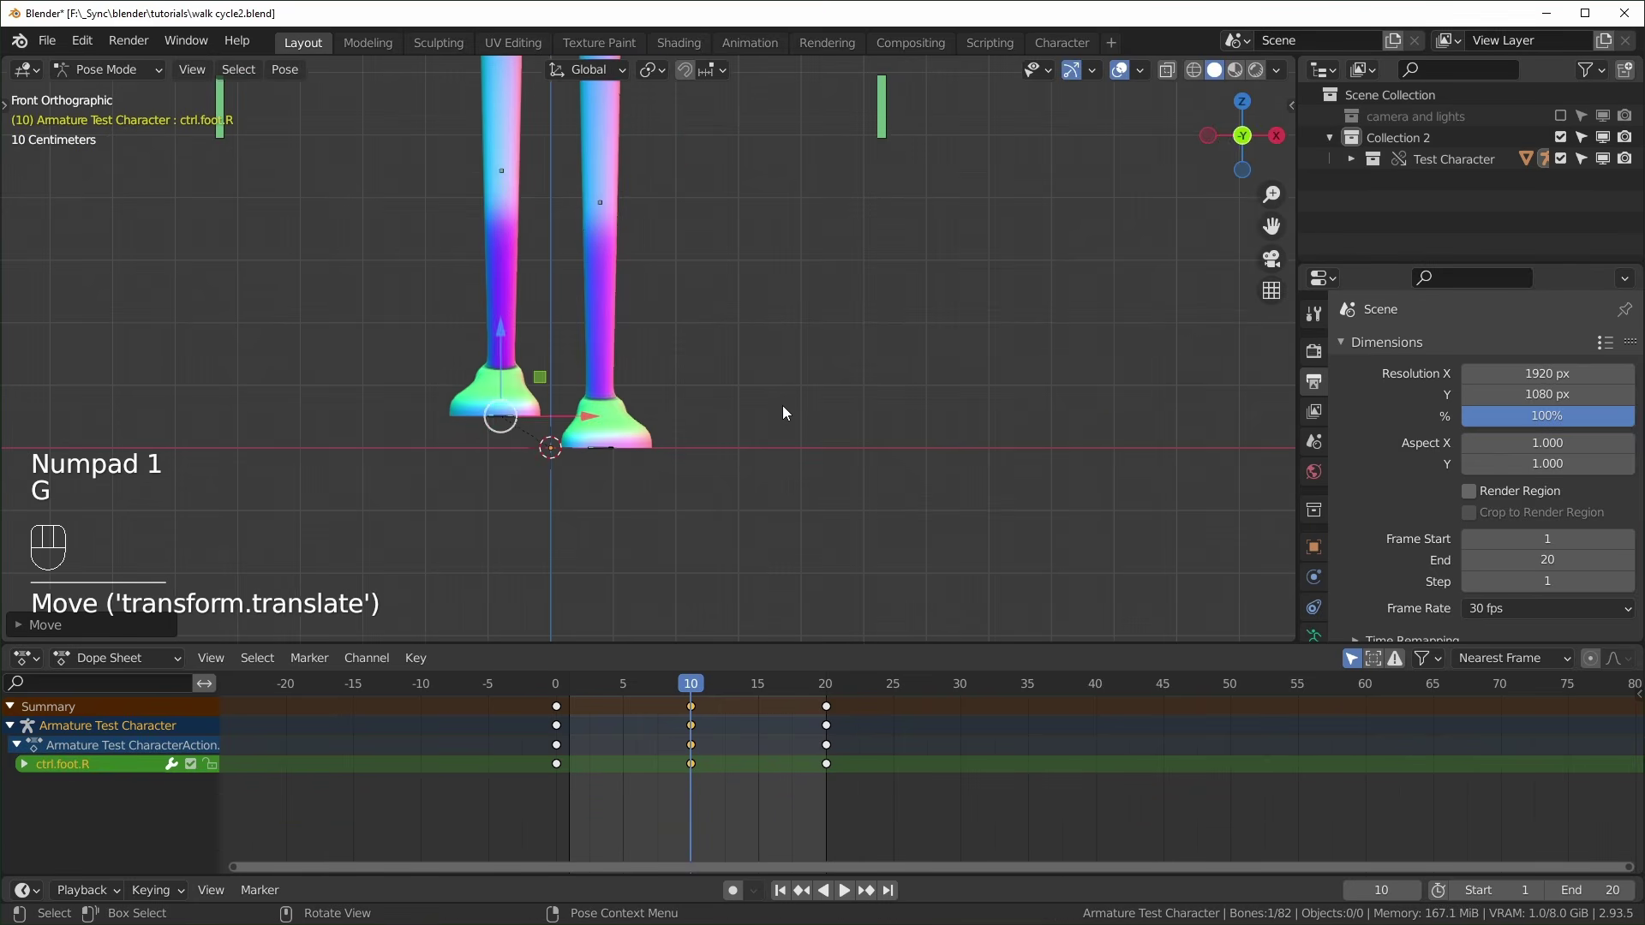
key(KP_3)
key(g)
scroll(944, 478, down, 1)
click(944, 477)
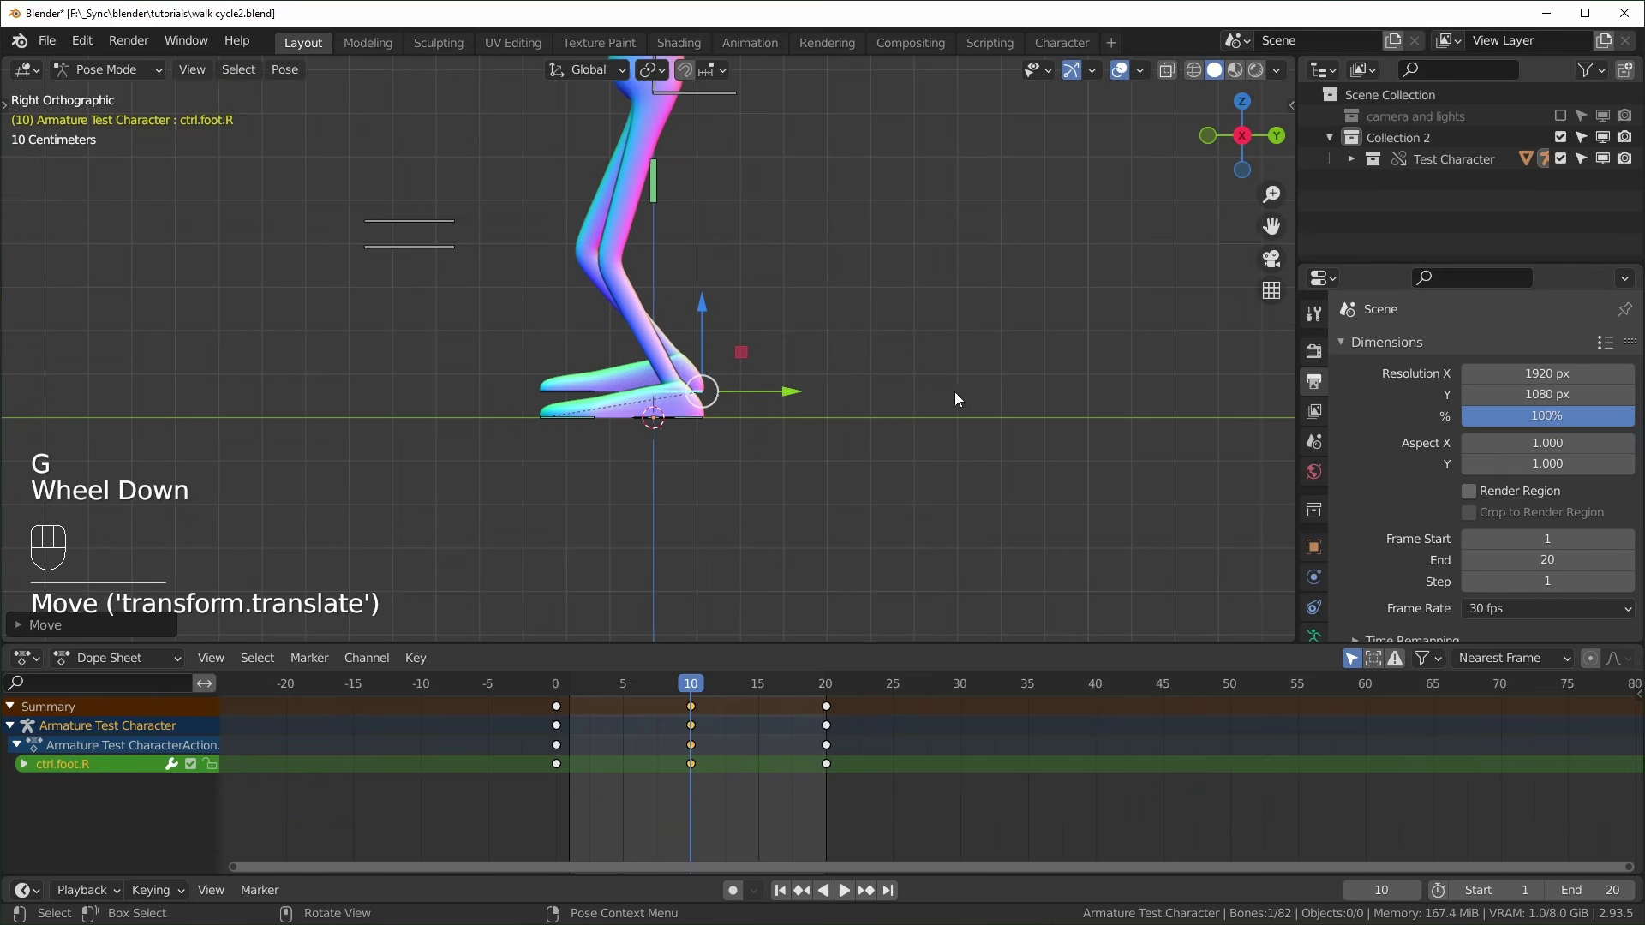
Show the transform values of ctrl.foot.R in the 3D view
key(n)
click(1283, 109)
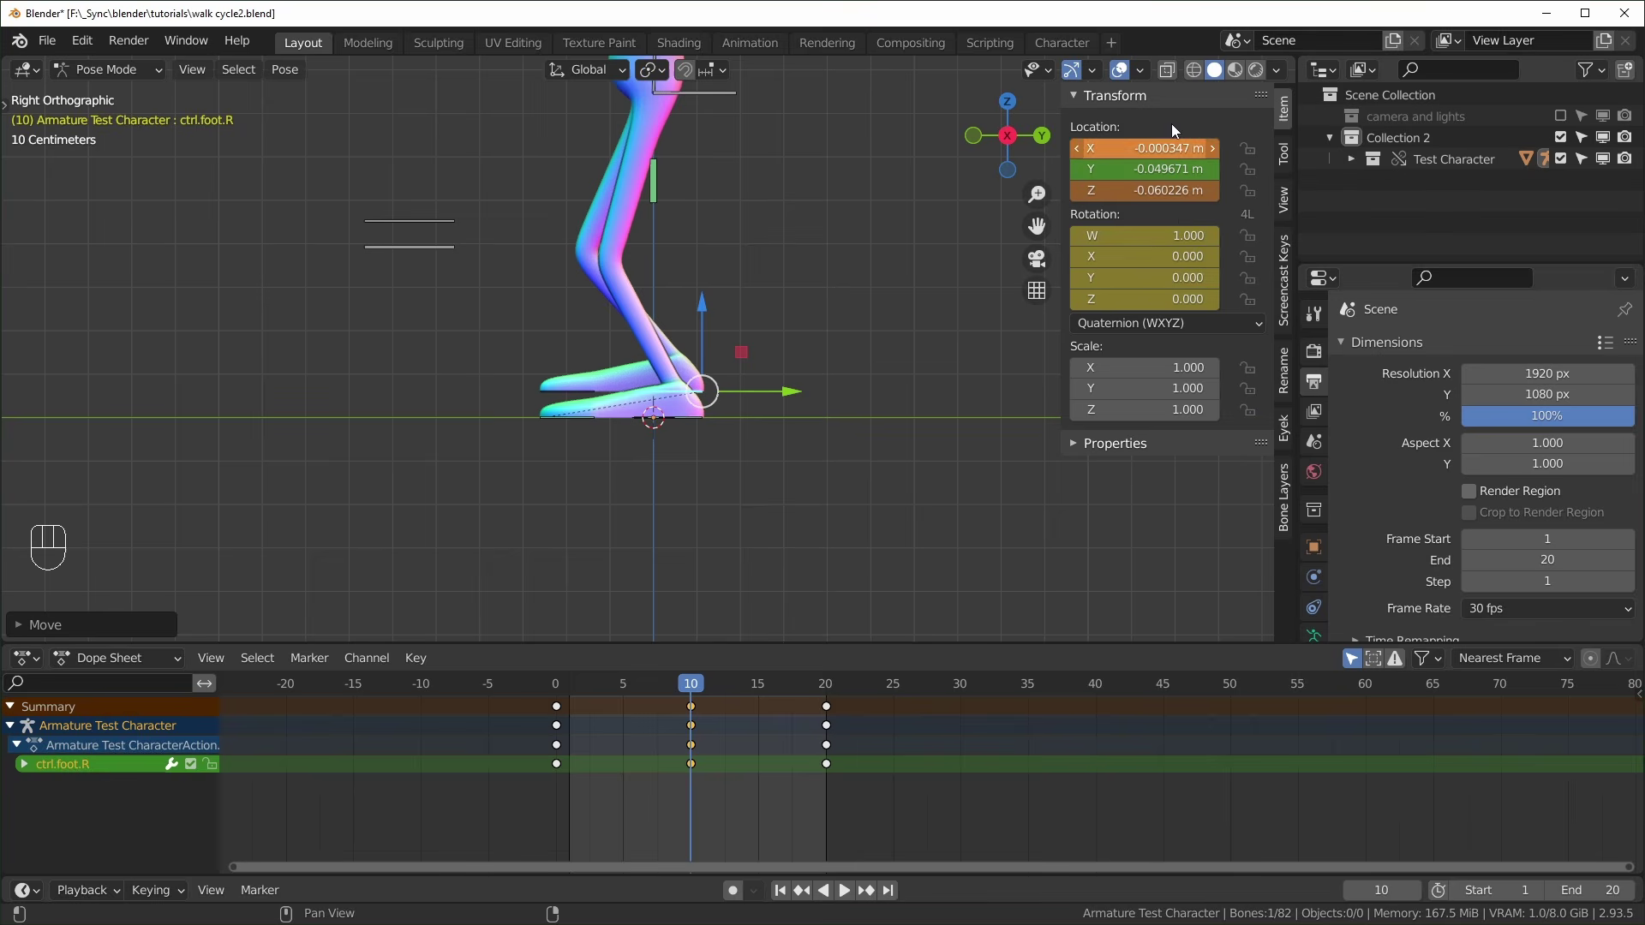
scroll(734, 429, up, 1)
key(g)
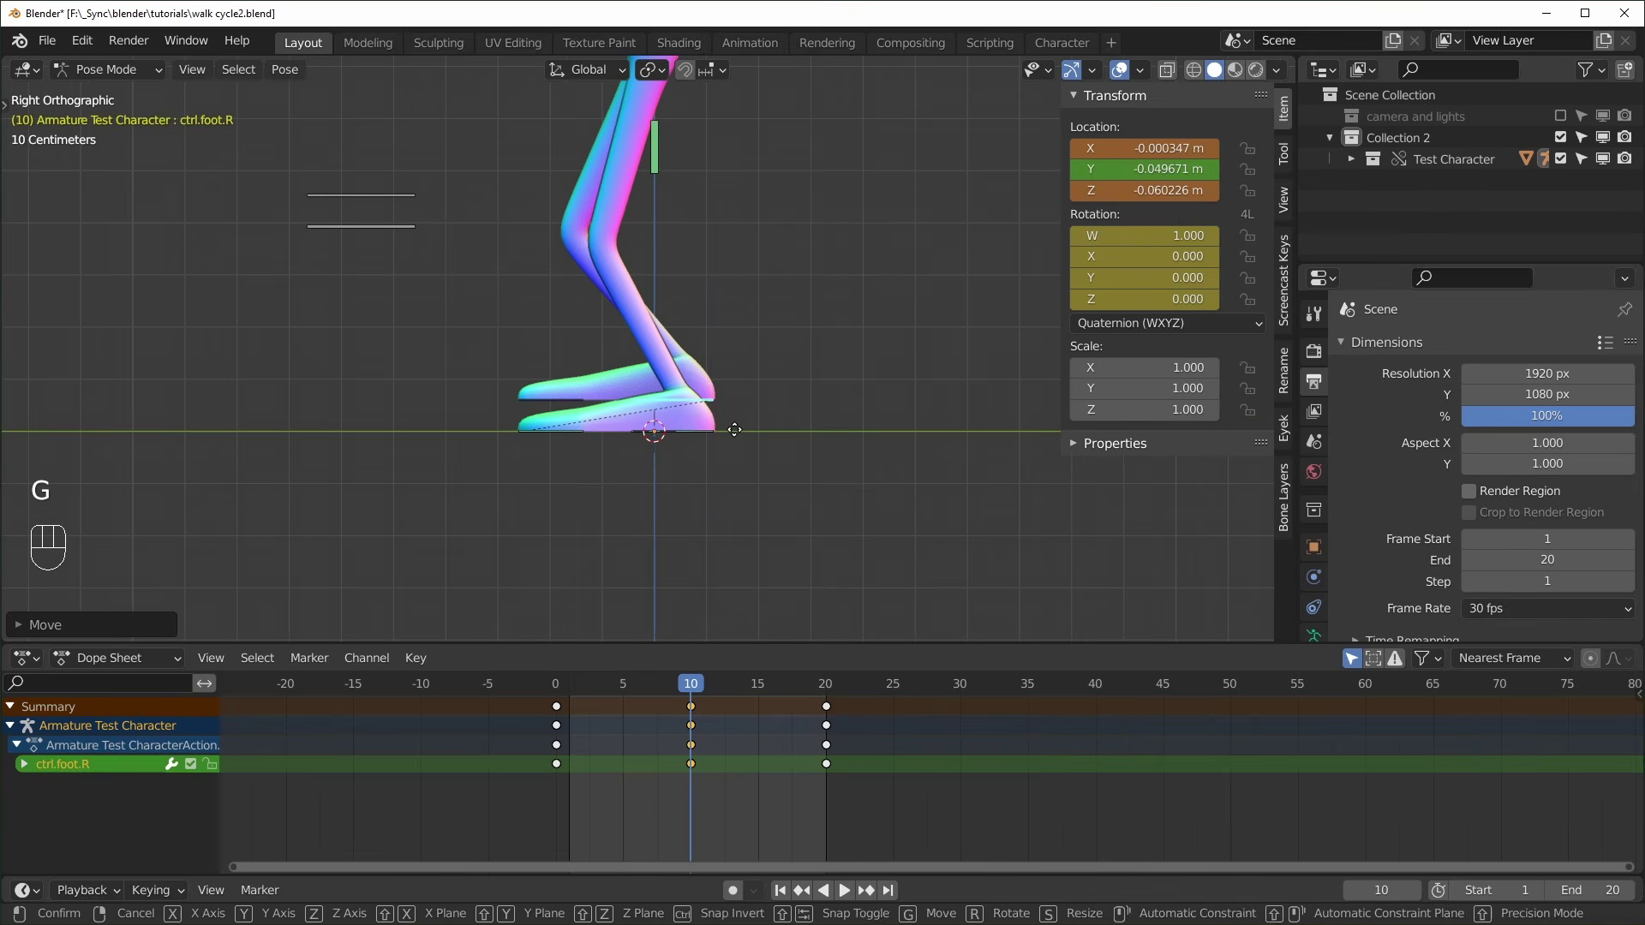
key(z)
key(z)
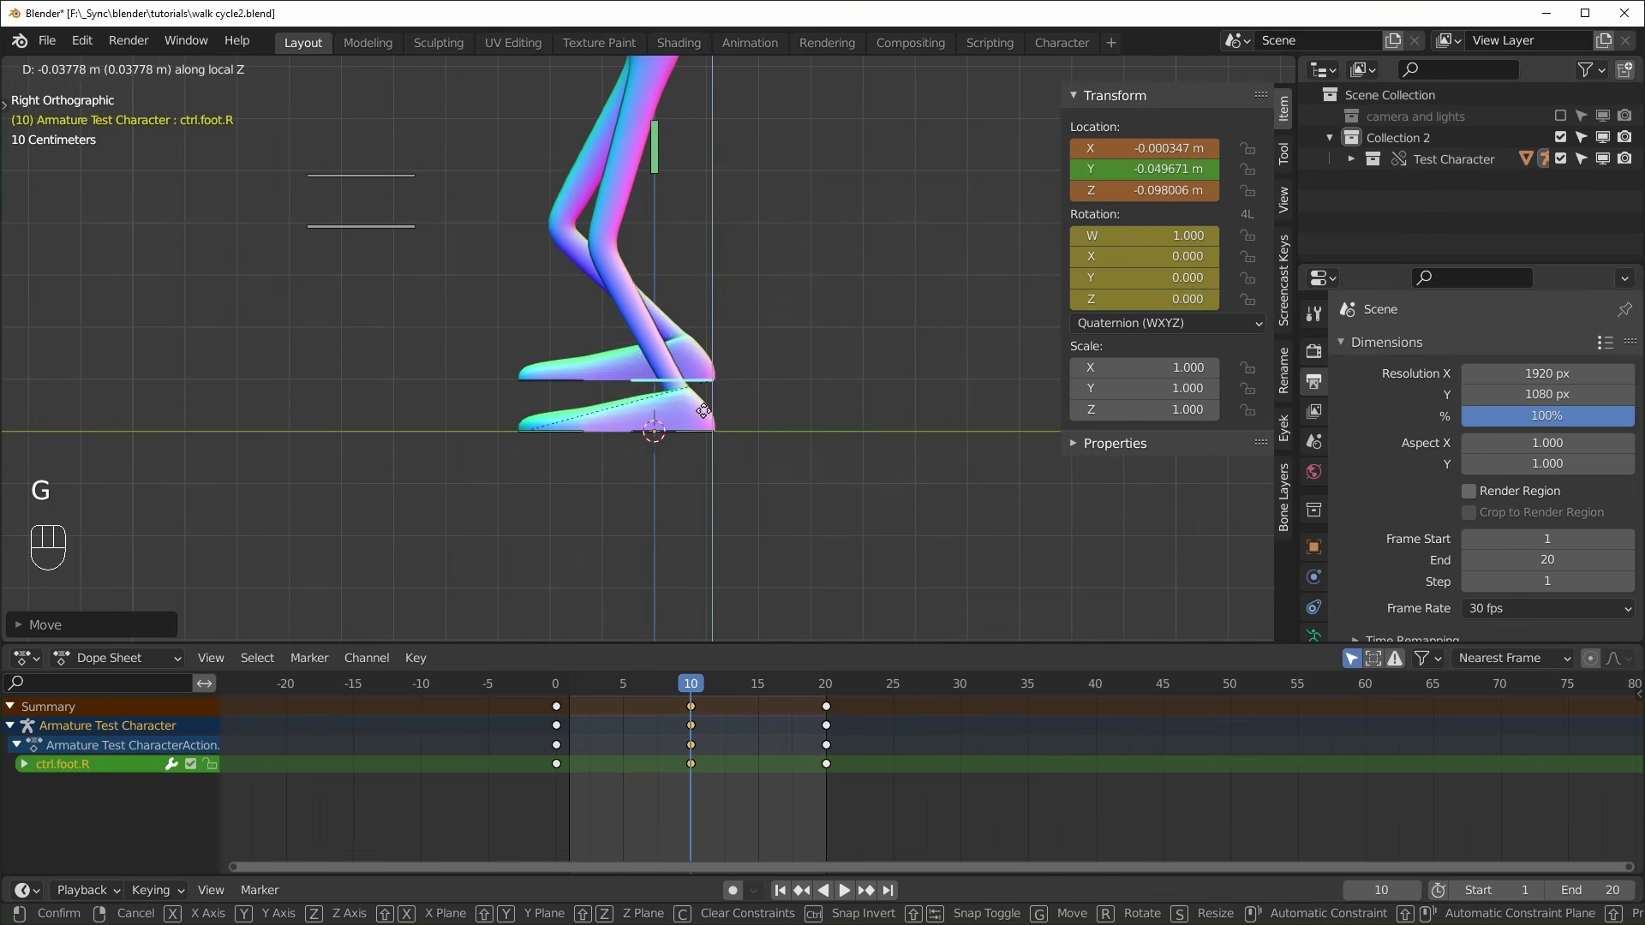
click(943, 283)
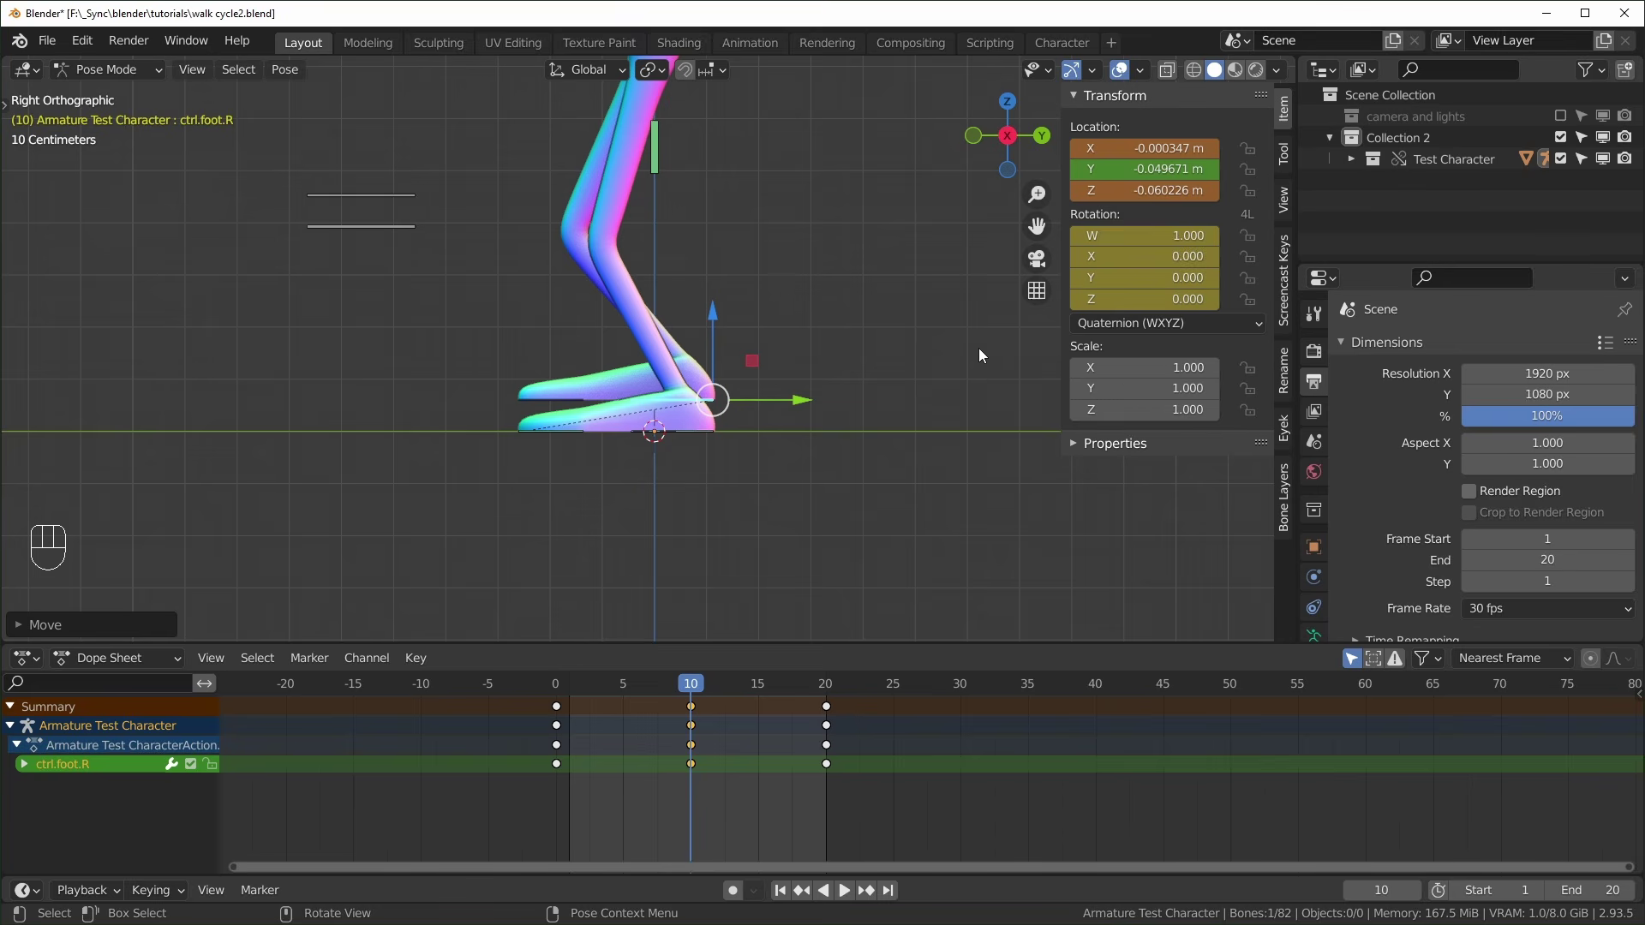
Insert a single keyframe on only the Z location of ctrl.foot.R at frame 10 and inspect its individual keyframe channels
right_click(1120, 191)
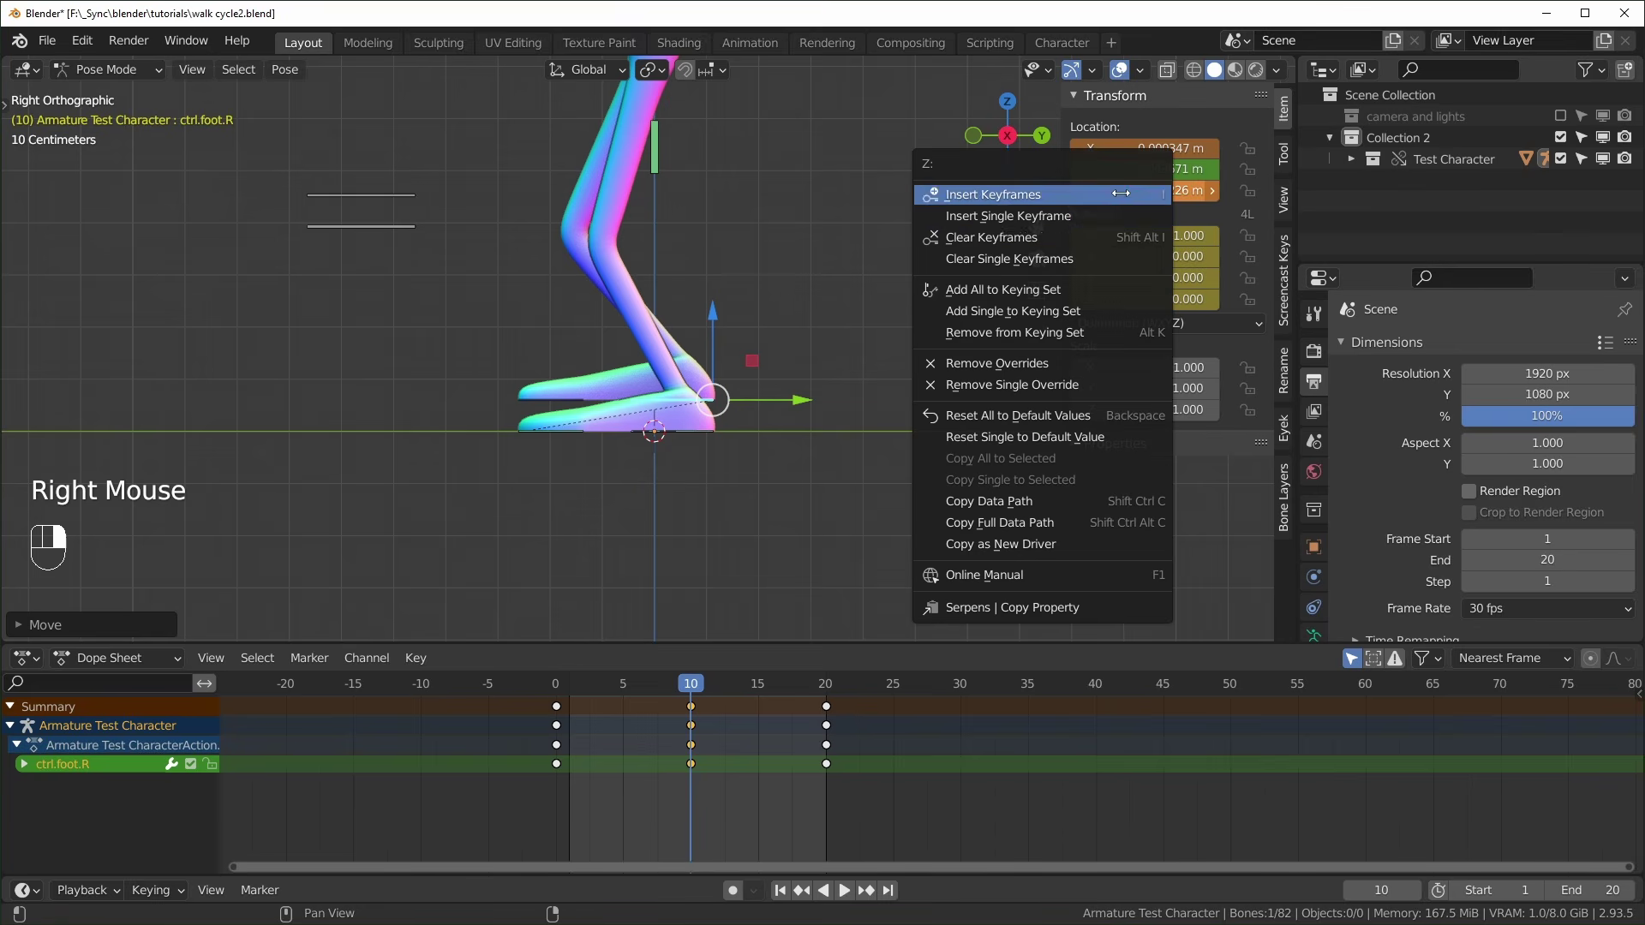
click(1072, 219)
click(25, 765)
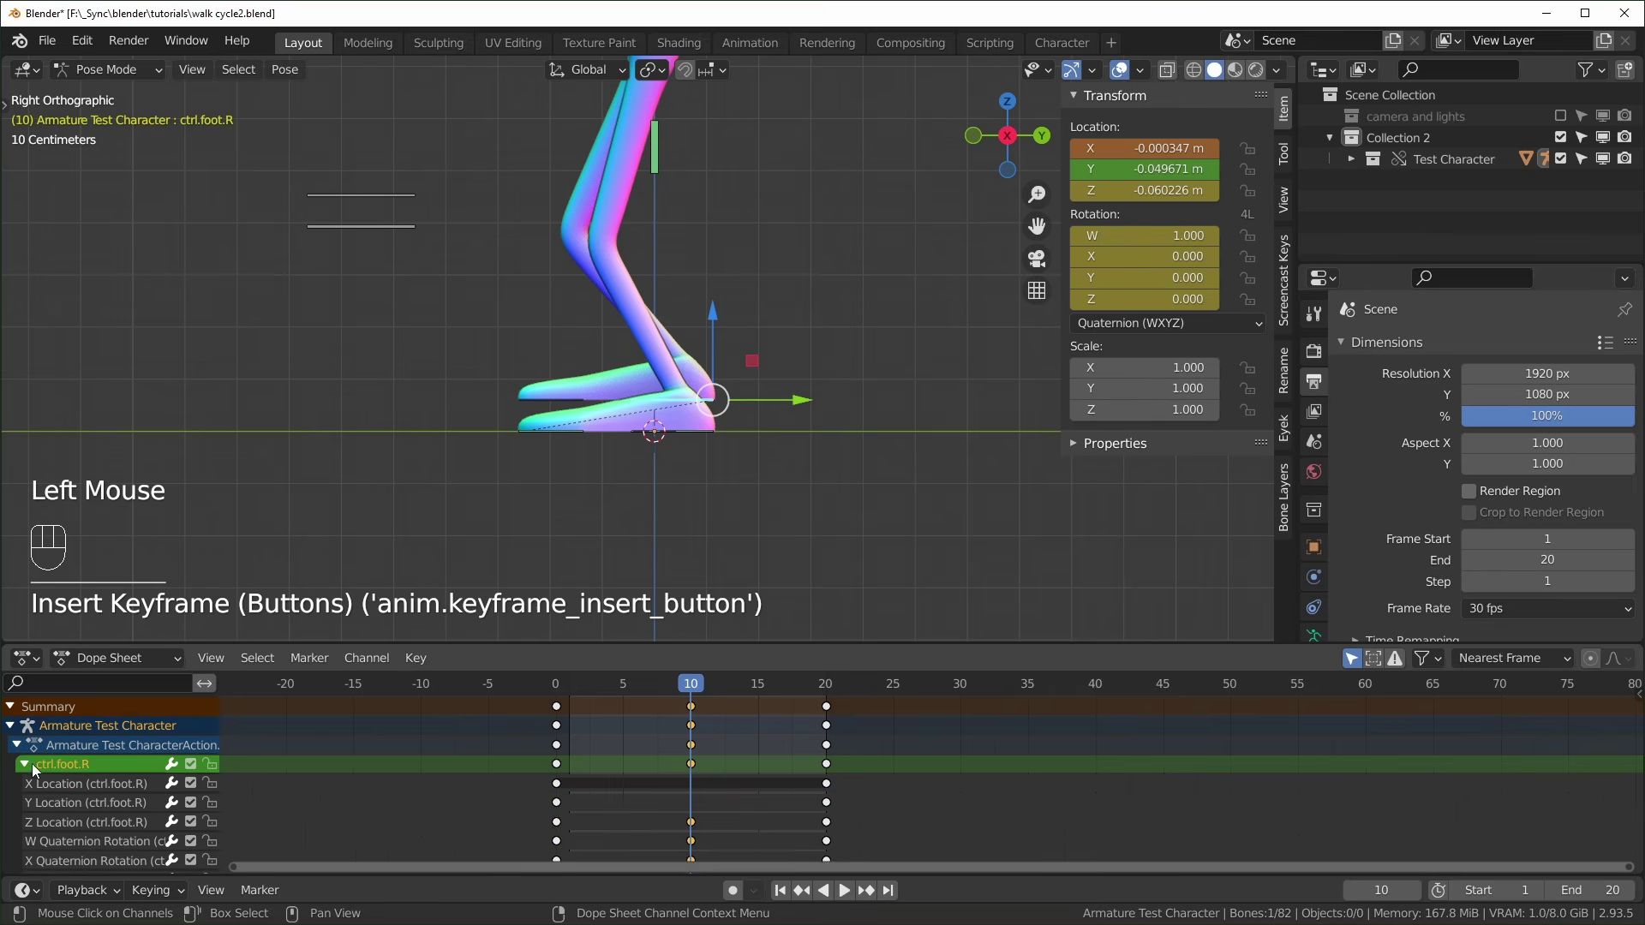
scroll(79, 784, down, 2)
click(80, 785)
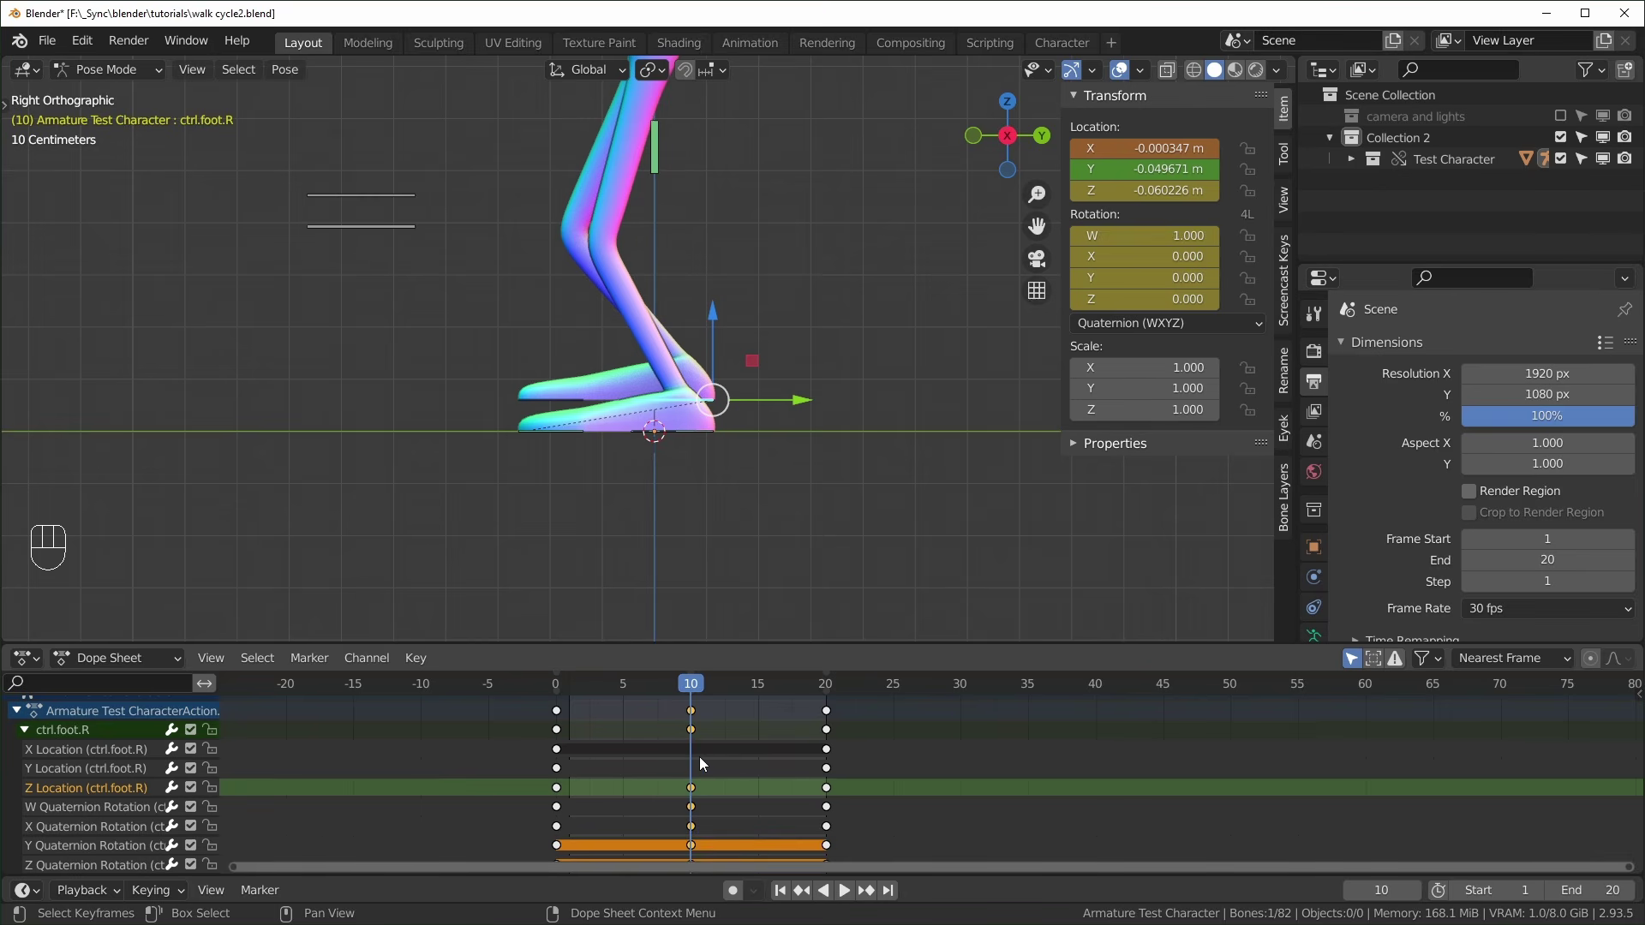
drag(658, 753, 696, 762)
At frame 10, rotate ctrl.Pivot.toe.R about its local X axis to quaternion X about -0.277, raising the heel, and insert a Rotation keyframe
click(570, 399)
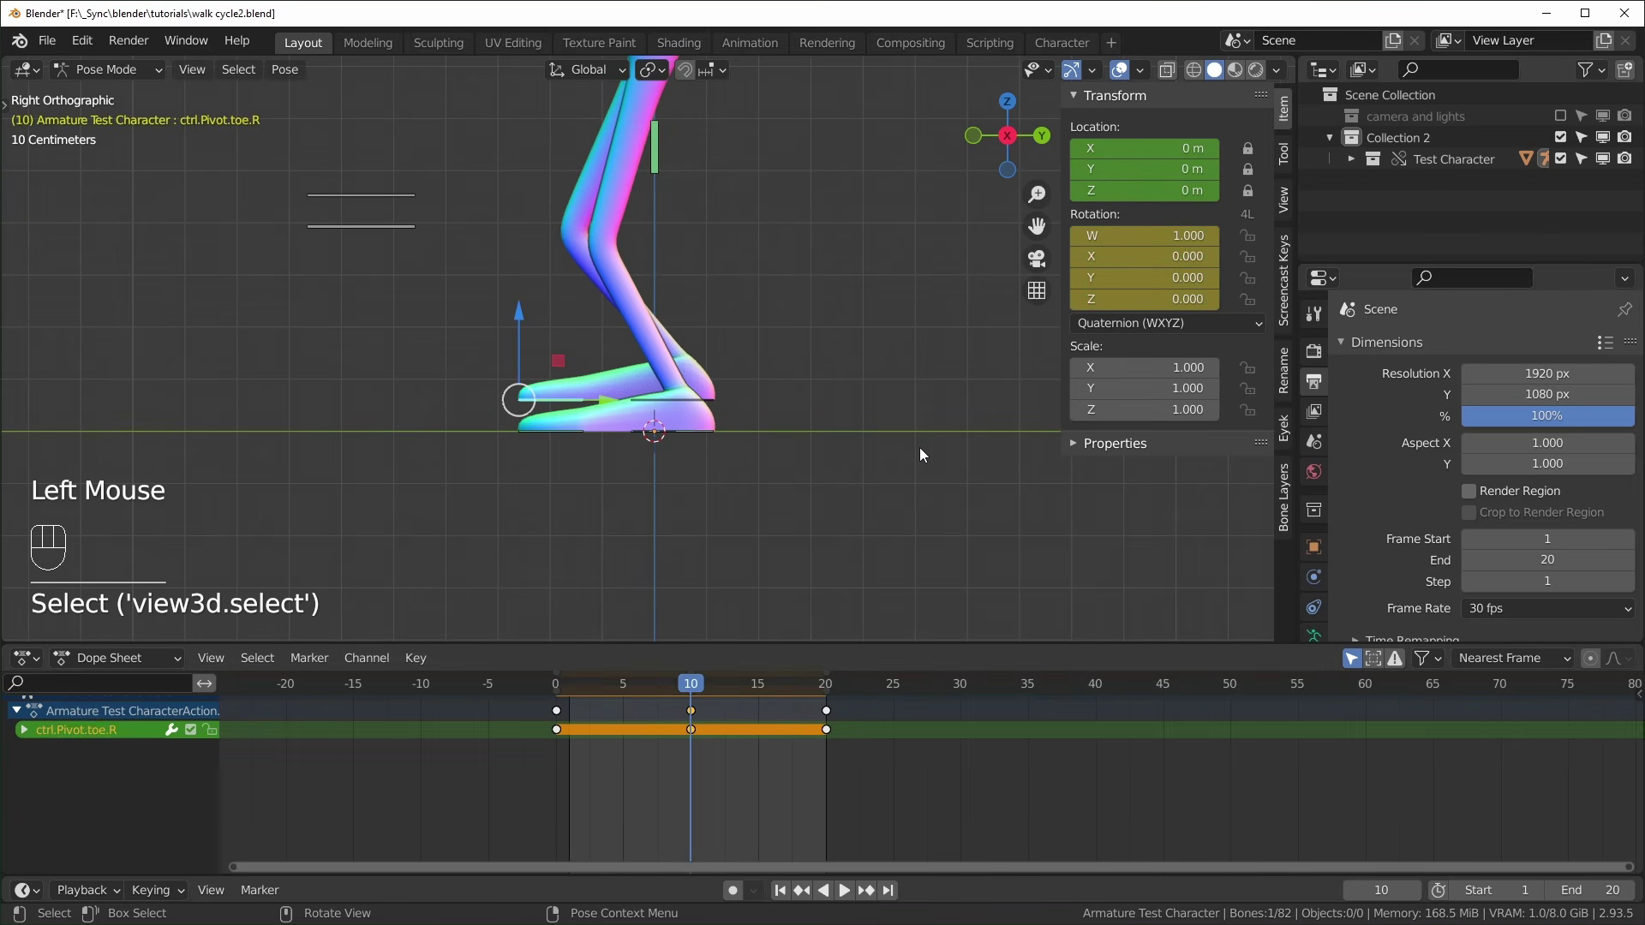
key(r)
key(x)
key(x)
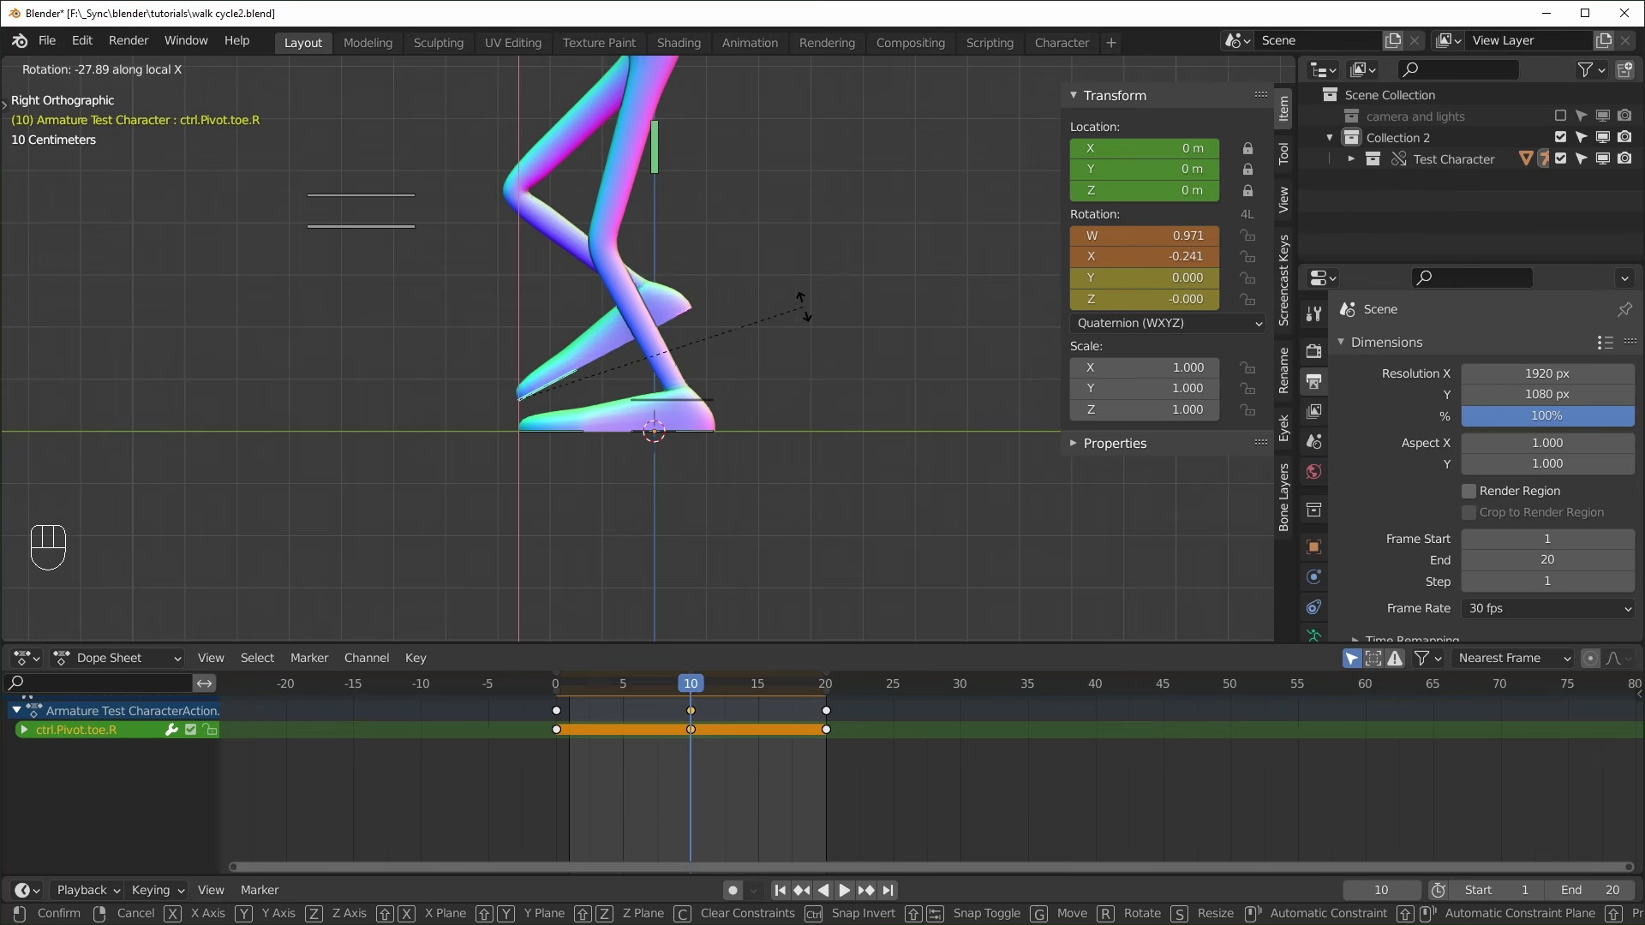
click(846, 403)
key(i)
click(845, 403)
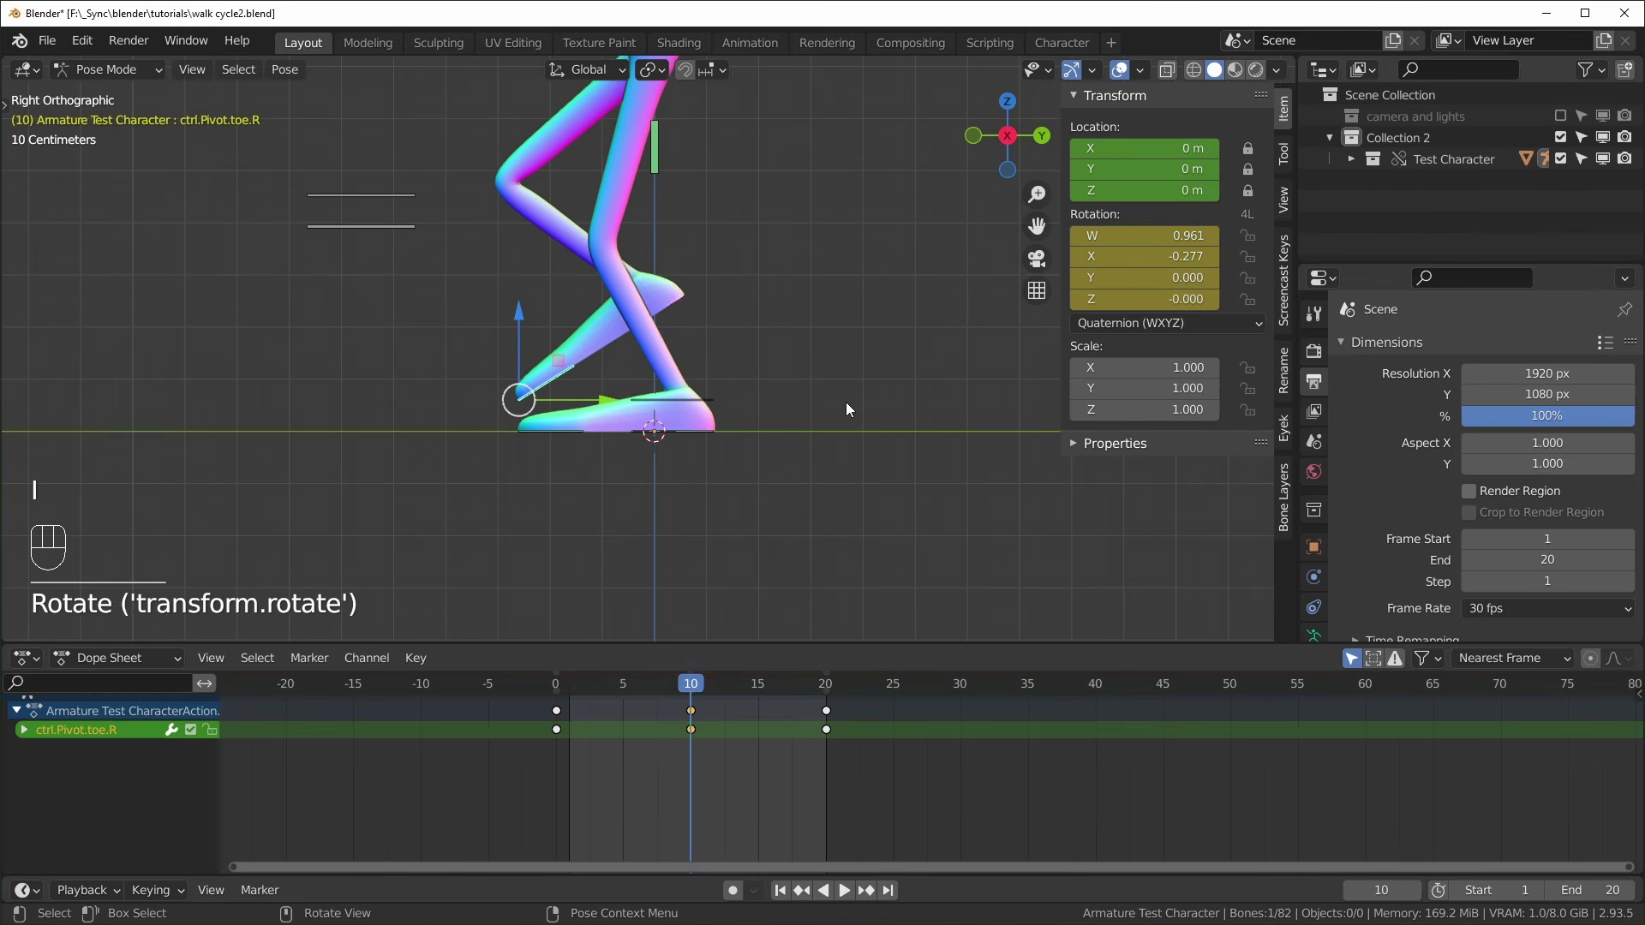
At frame 5, lower ctrl.torso to a Z location of about -0.102 m and insert a Location keyframe
drag(693, 684, 705, 751)
drag(569, 733, 623, 711)
scroll(778, 470, down, 1)
shift+middle_drag(777, 470, 754, 583)
scroll(765, 531, down, 2)
scroll(724, 521, up, 1)
shift+middle_drag(722, 515, 727, 529)
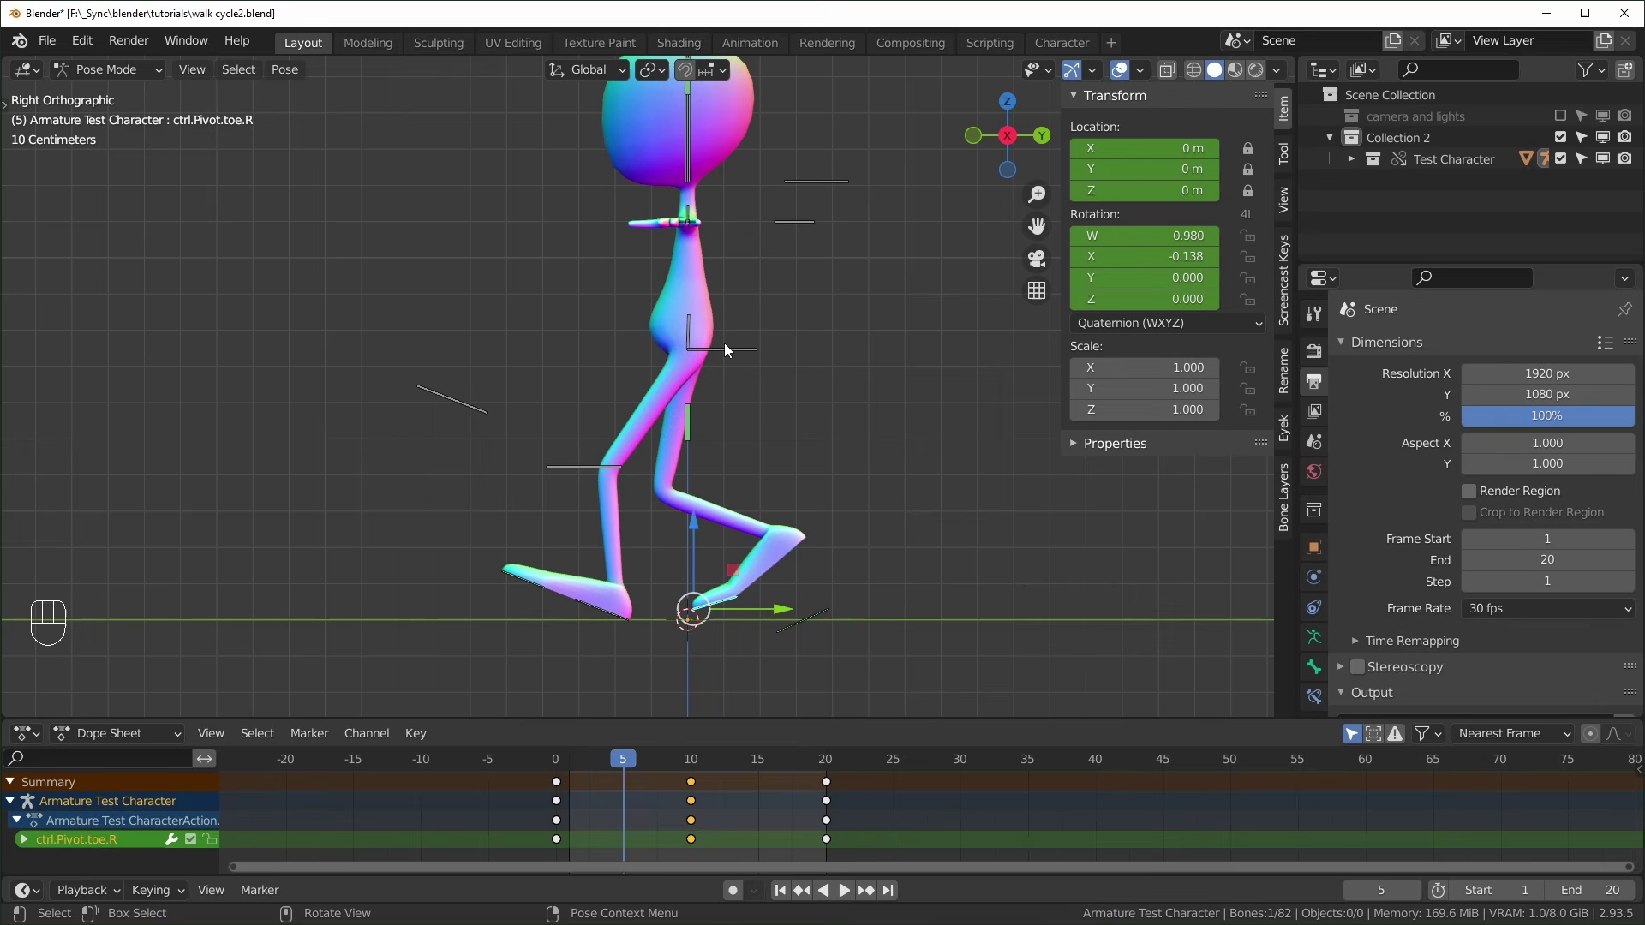
click(725, 350)
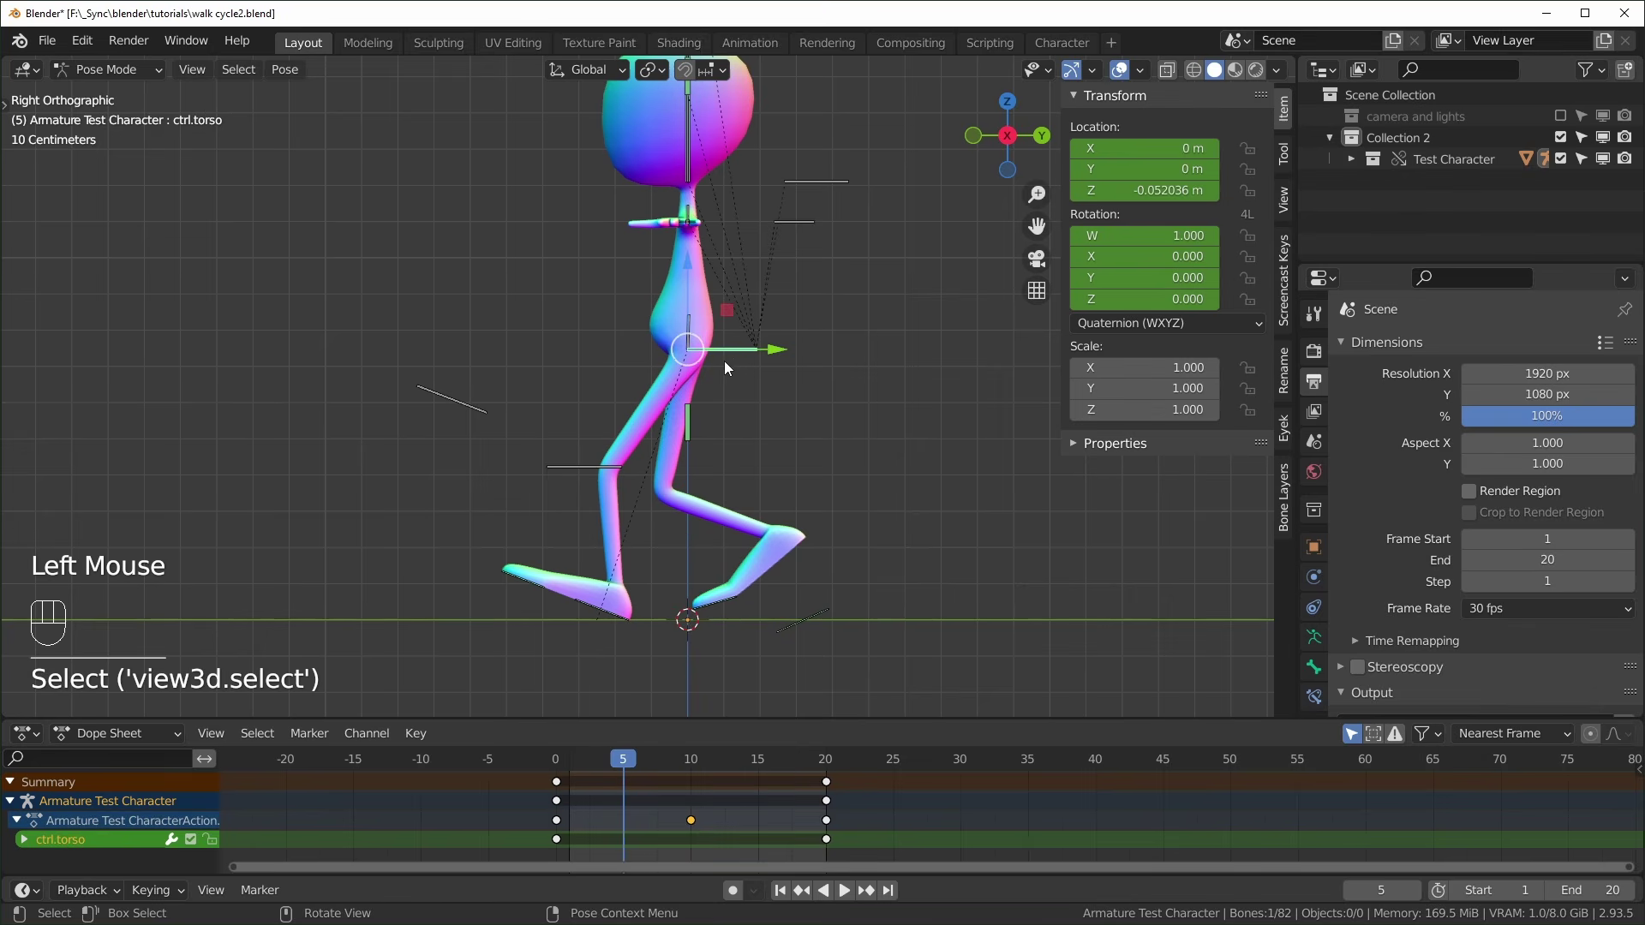
key(g)
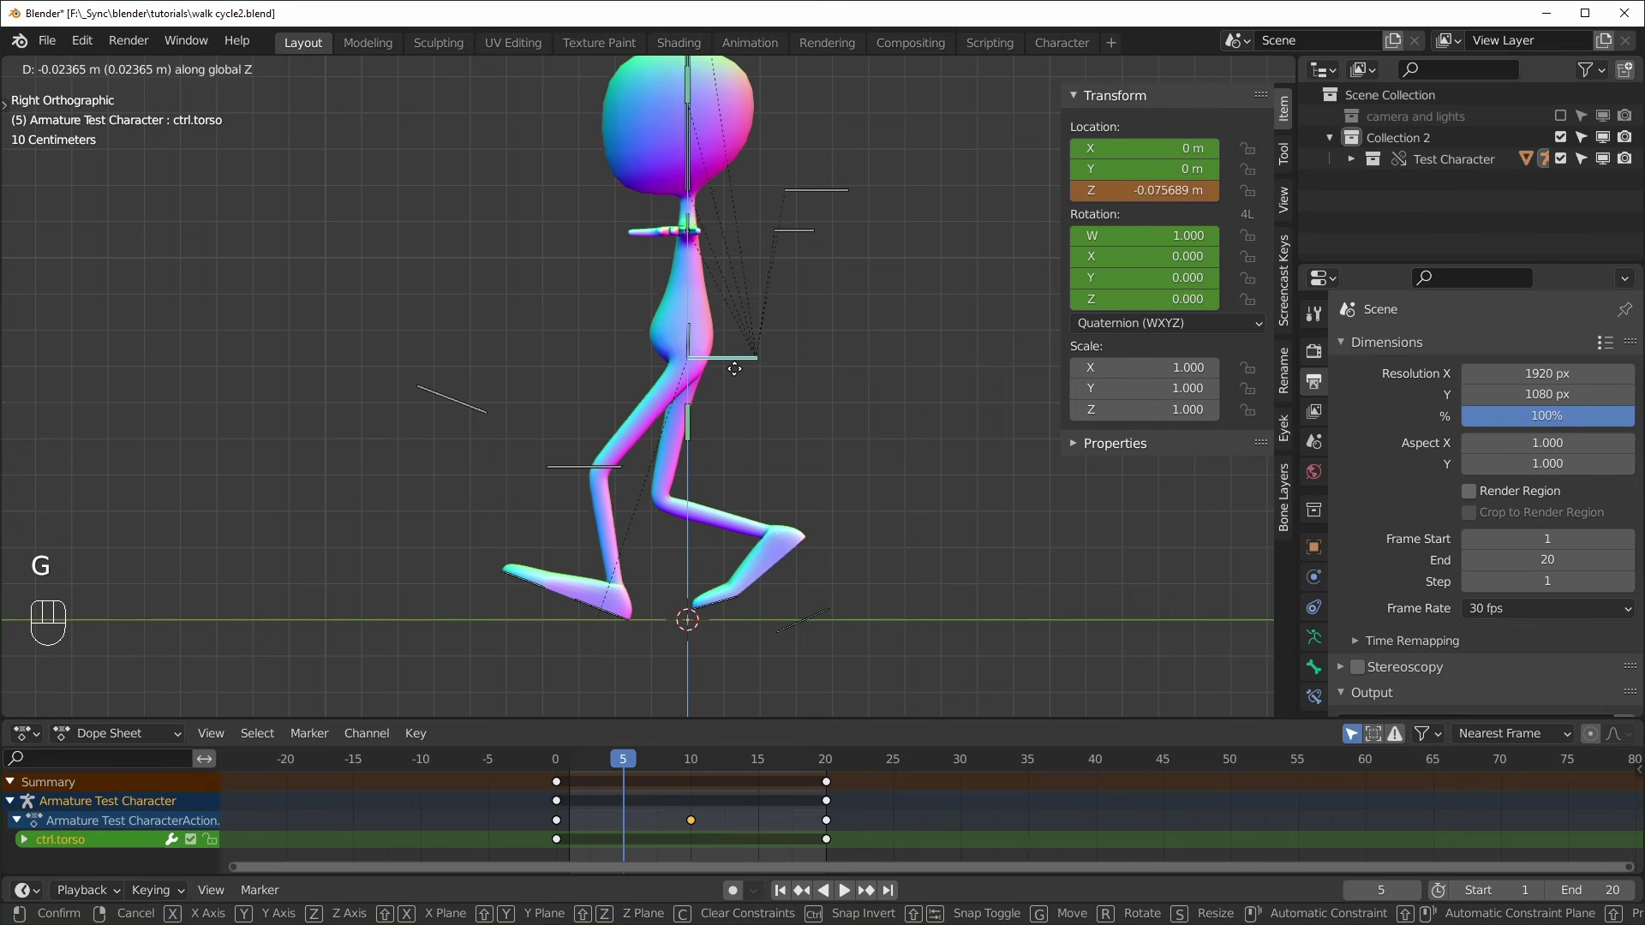
click(737, 379)
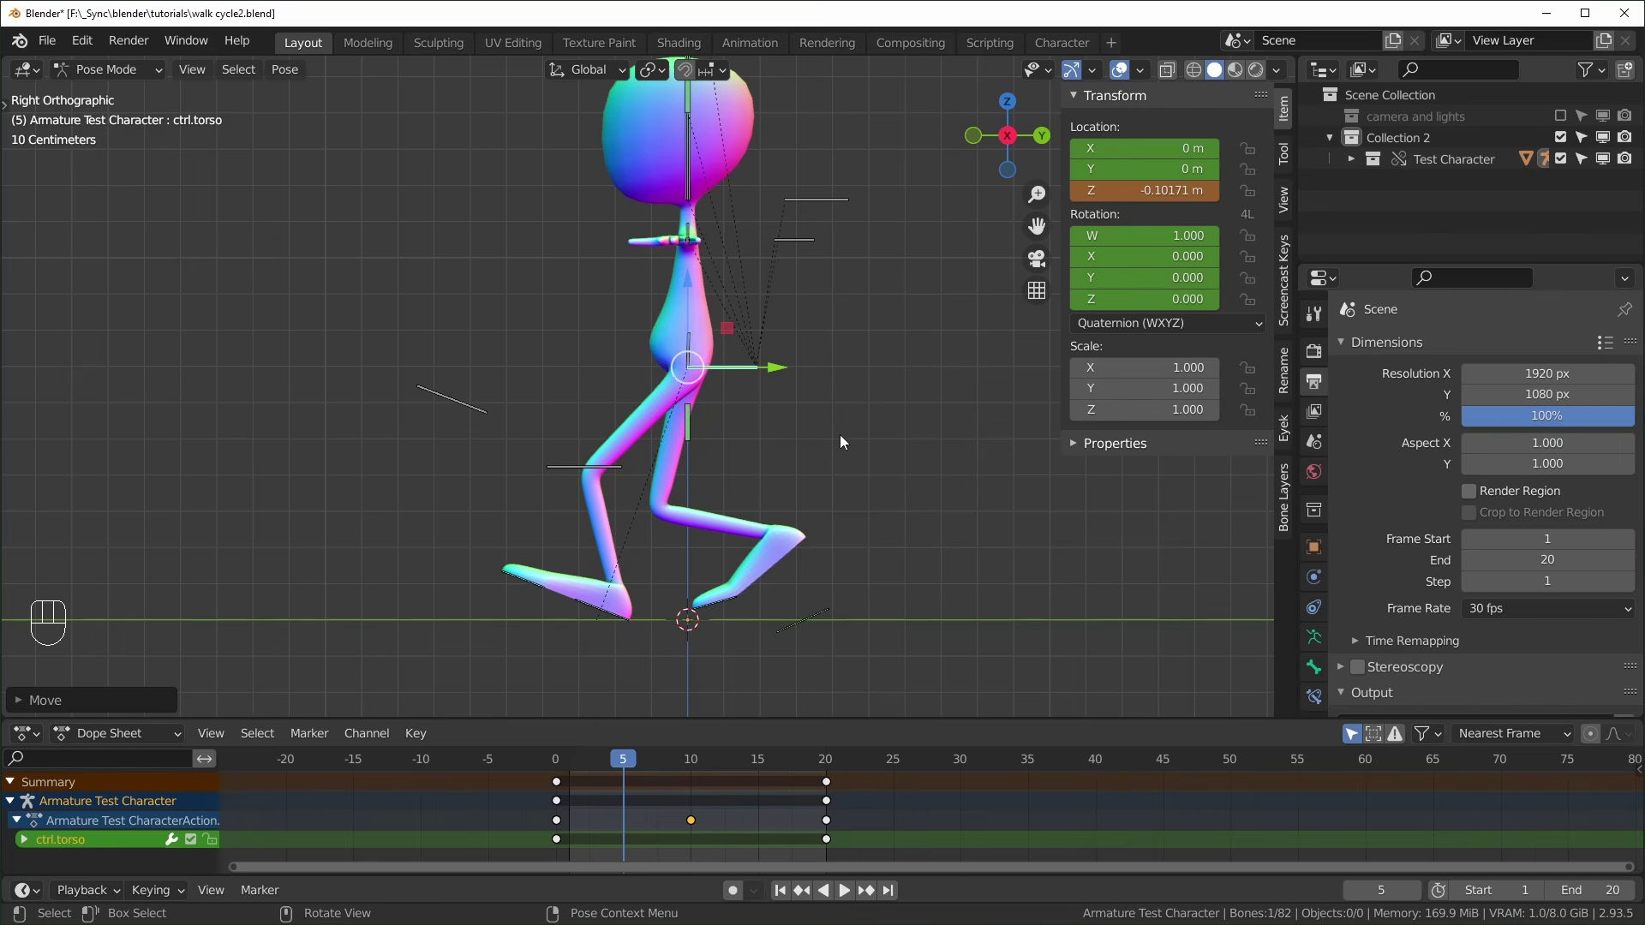
key(i)
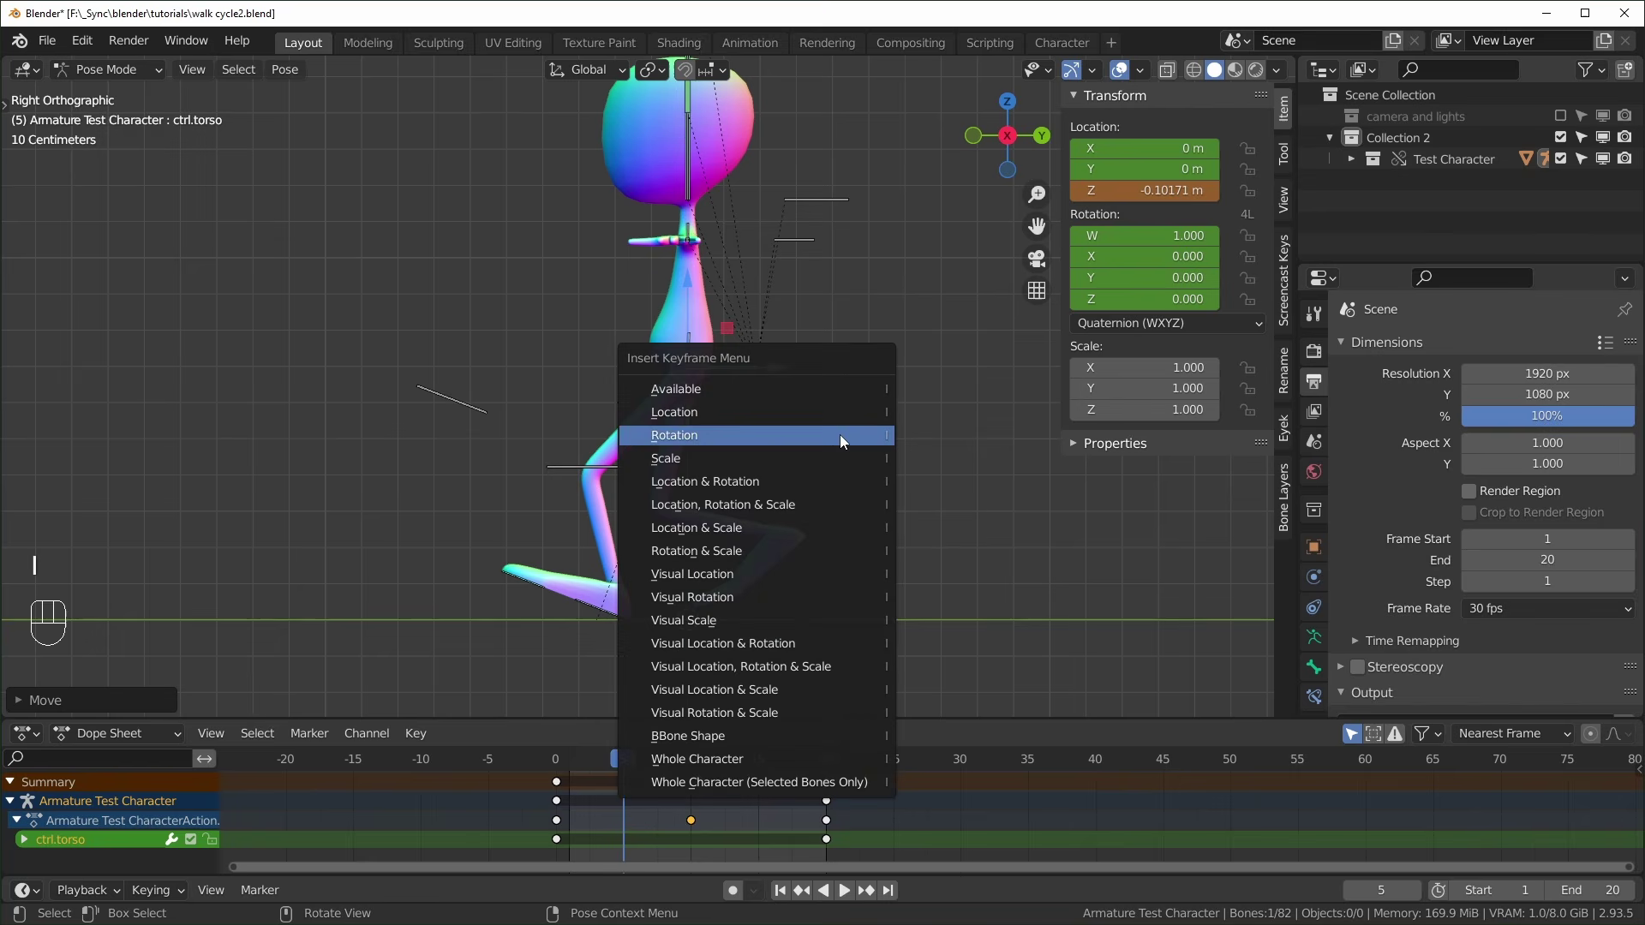
click(770, 413)
Scrub and play back the first frames of the walk to check the torso's downward movement
drag(625, 765, 574, 779)
key(space)
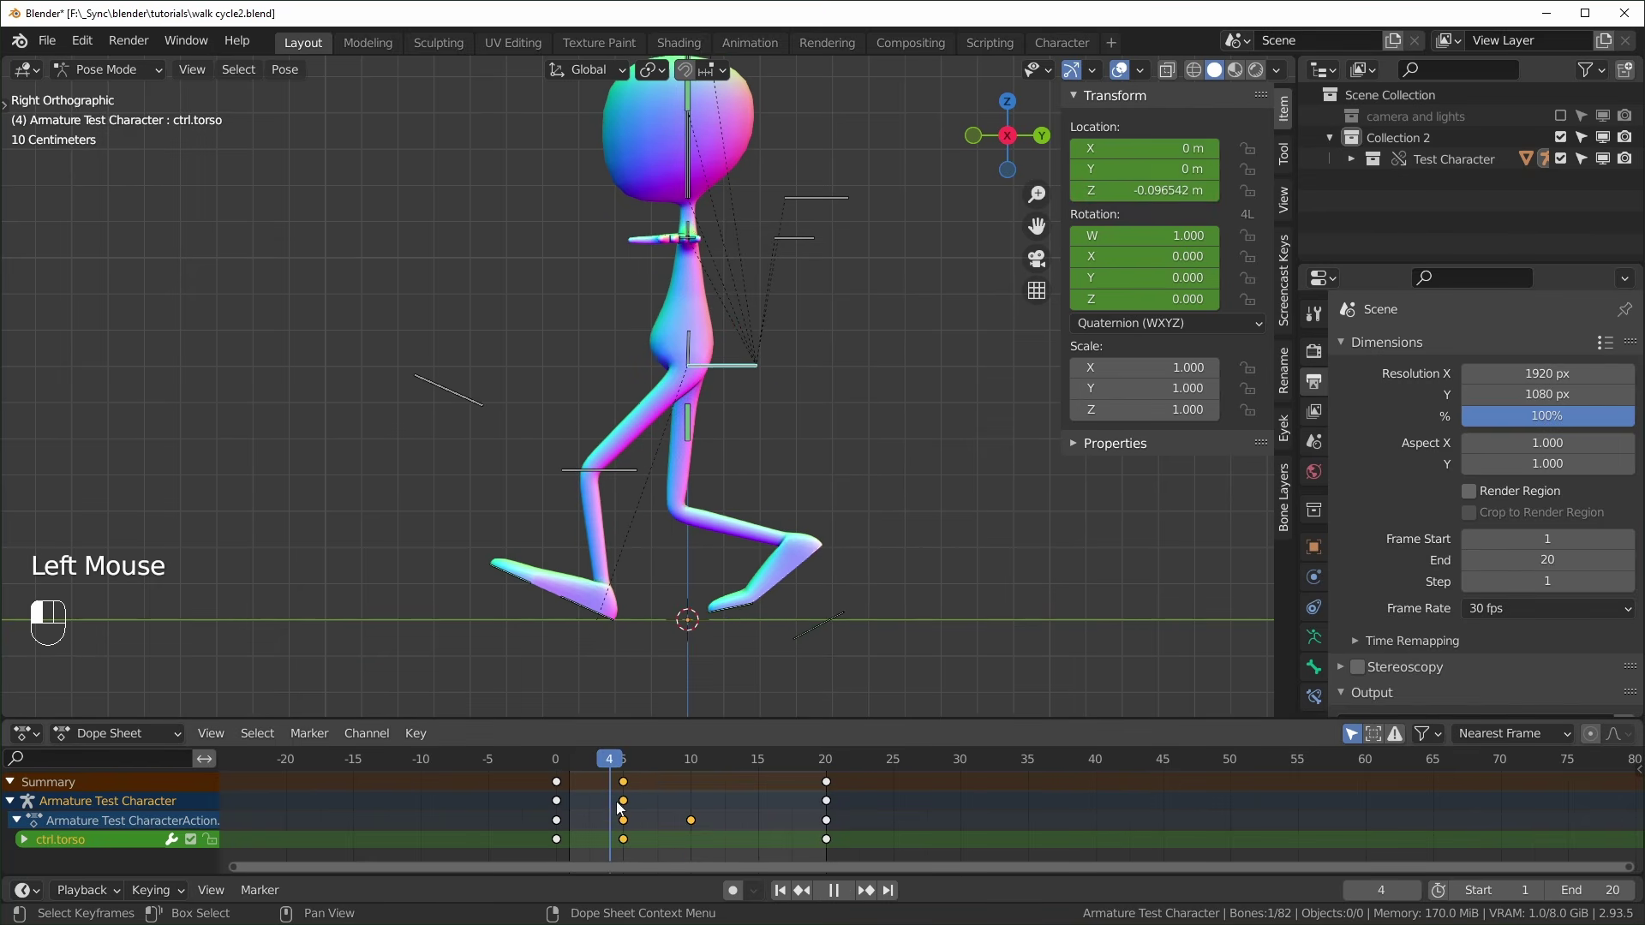
key(space)
Clear the rotation of ctrl.foot.L at frame 5, insert a Rotation keyframe, and scrub from frame 0 to 5 to check it
click(560, 600)
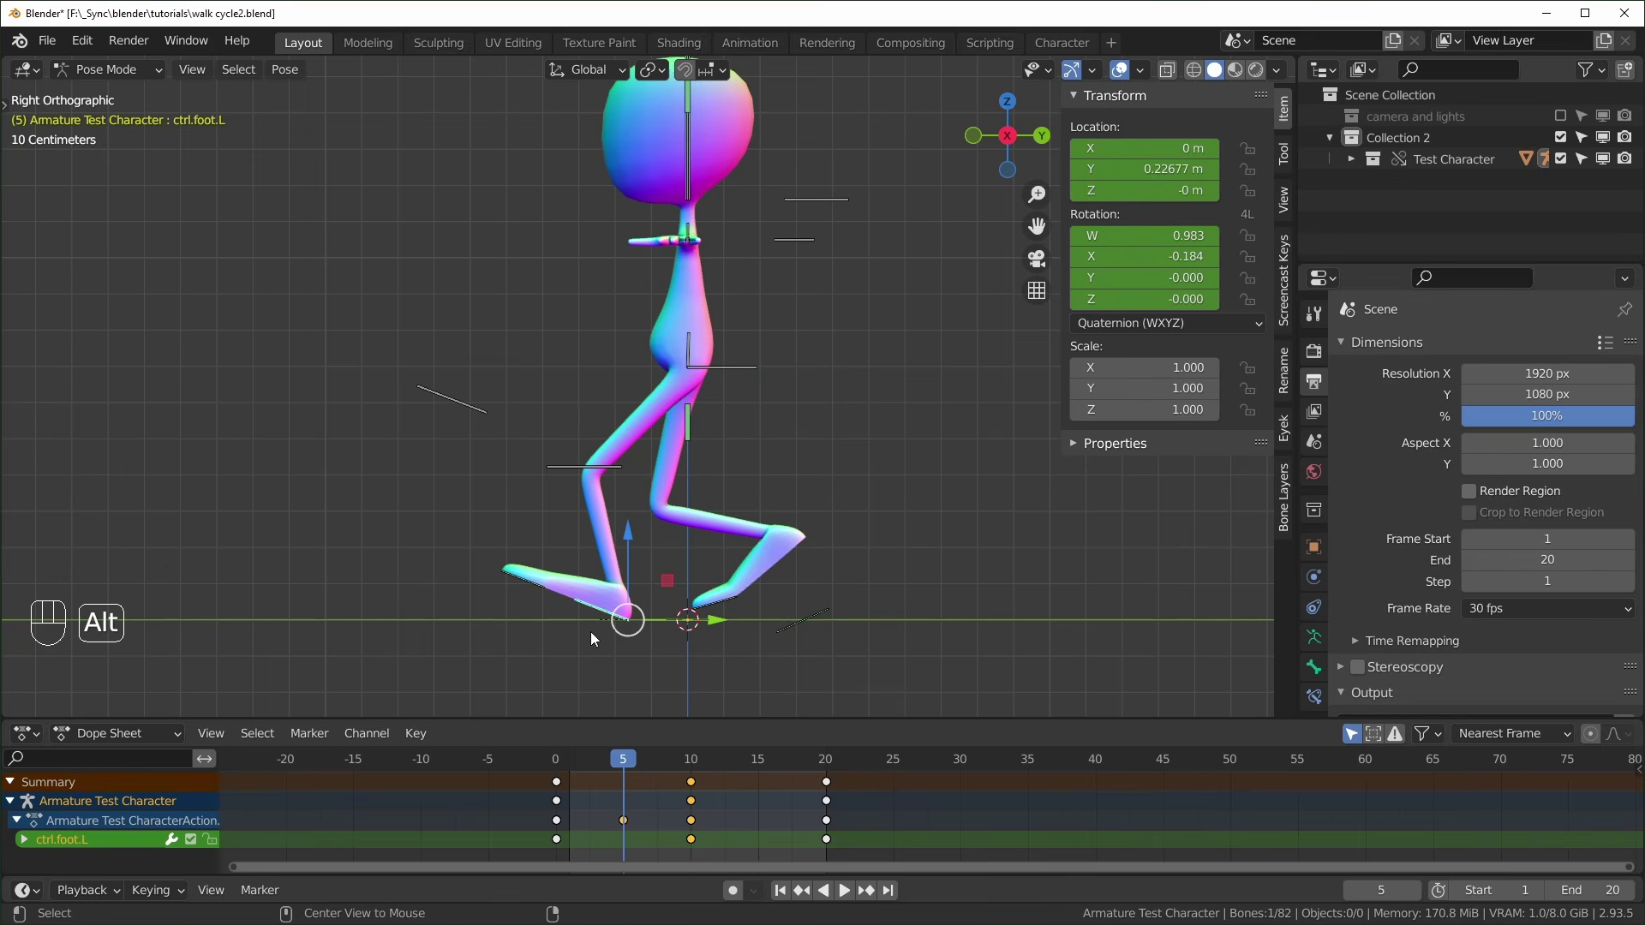
key(alt+r)
key(i)
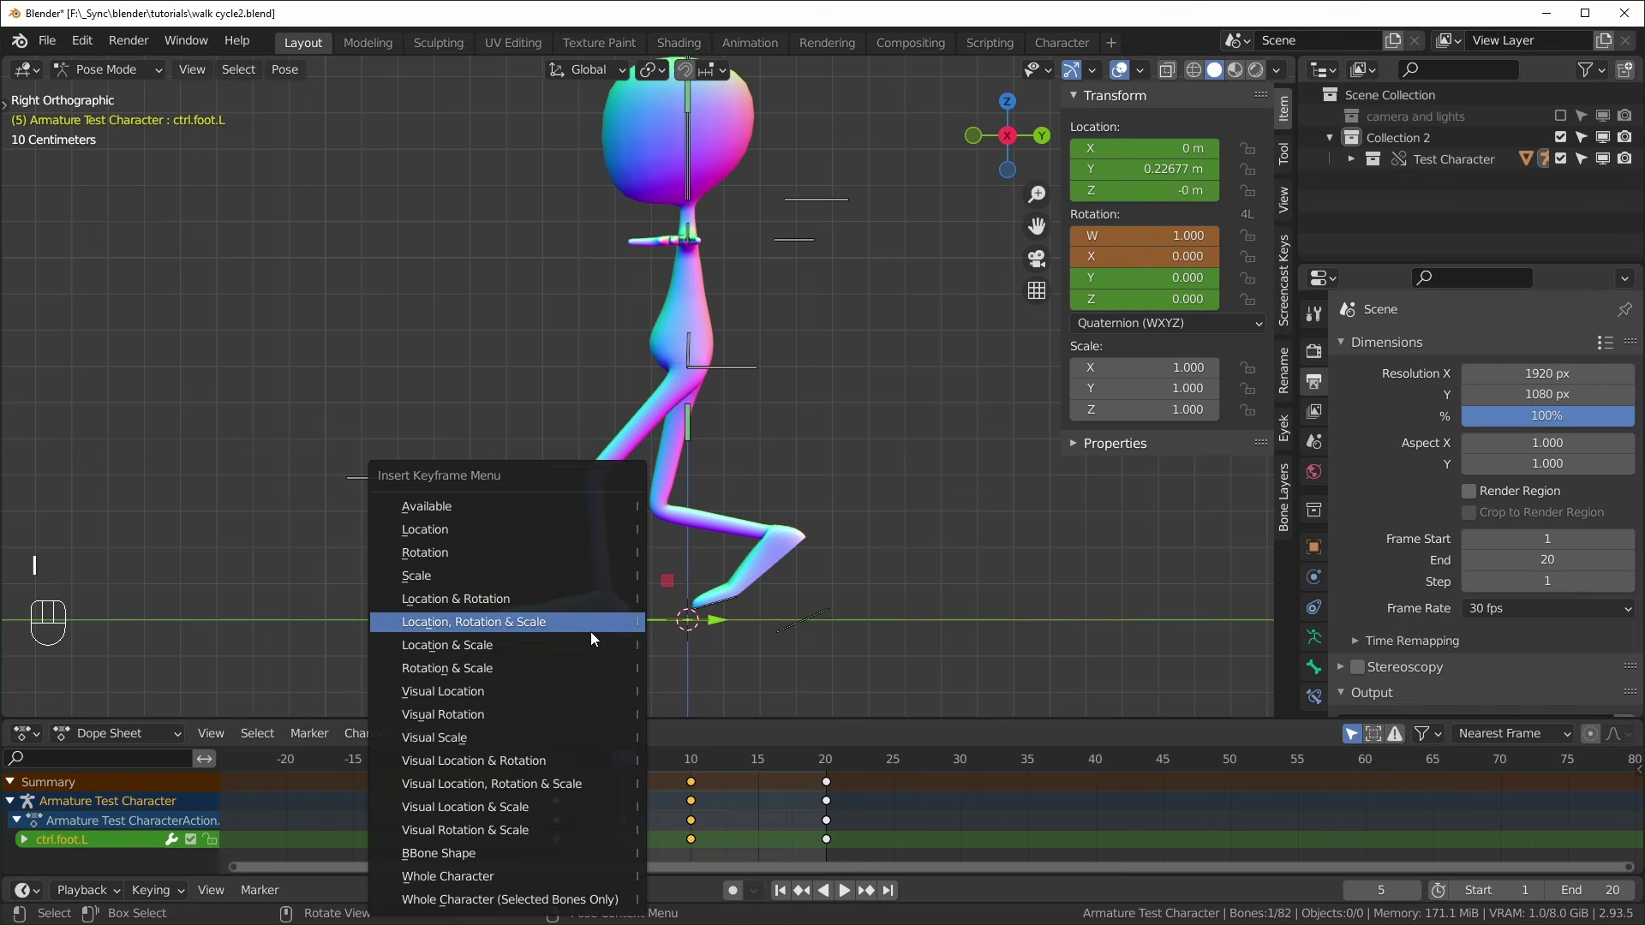
click(505, 553)
click(555, 759)
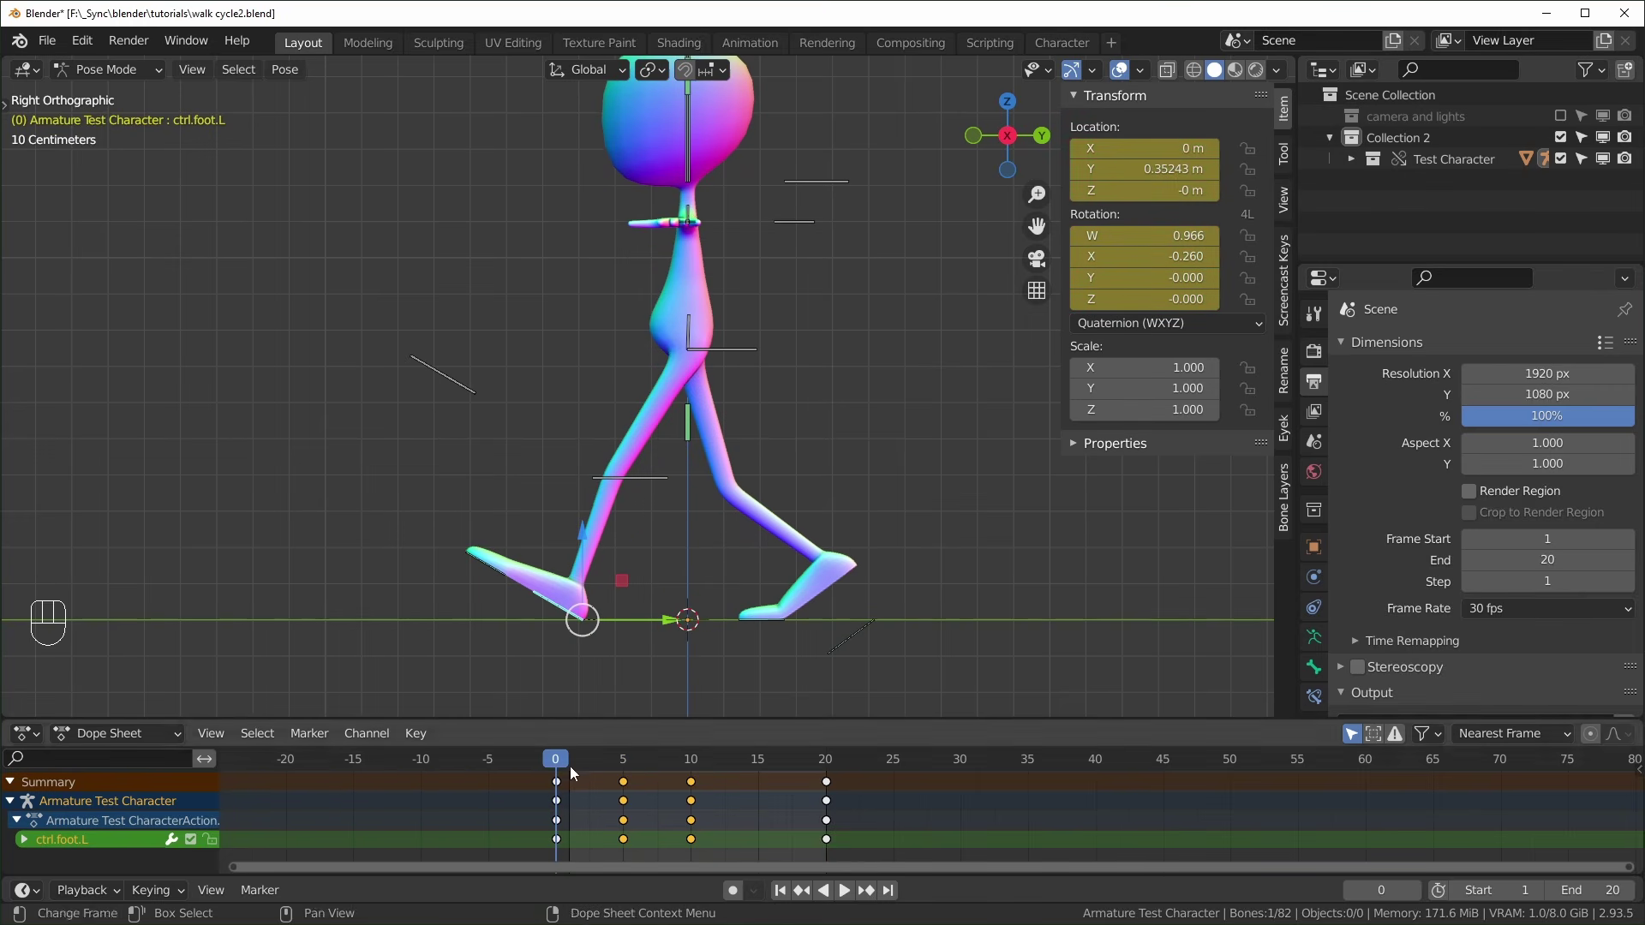
drag(557, 763, 623, 775)
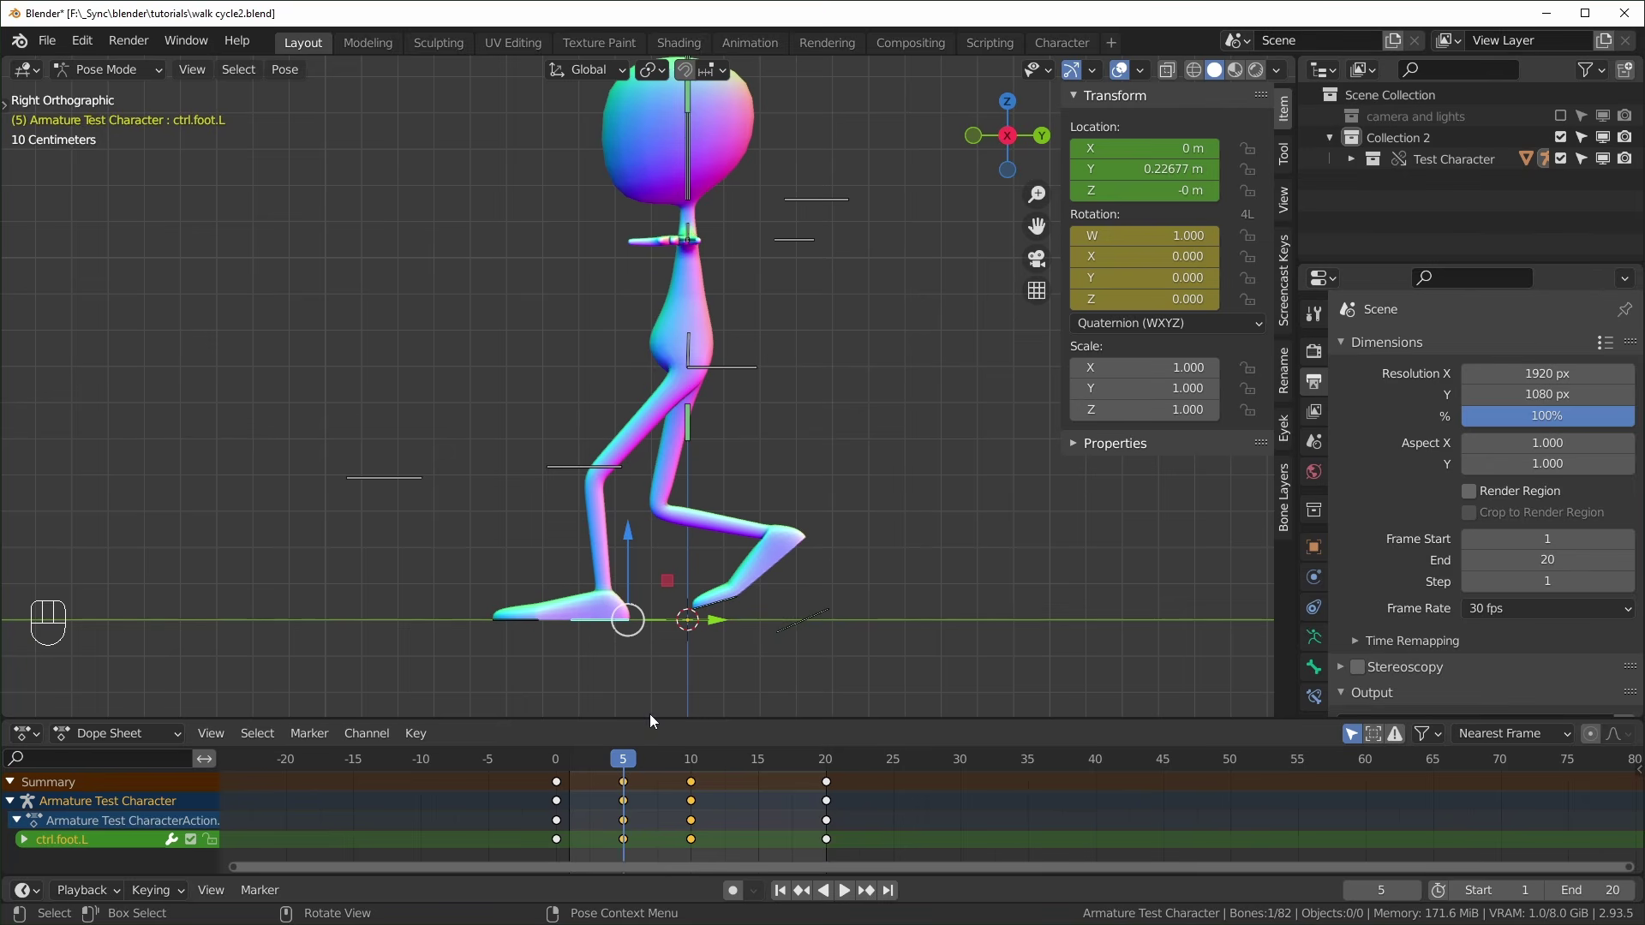
Clear the rotation of ctrl.foot.R at frame 5, insert a Rotation keyframe, and check the motion from the start frames
click(703, 632)
click(794, 624)
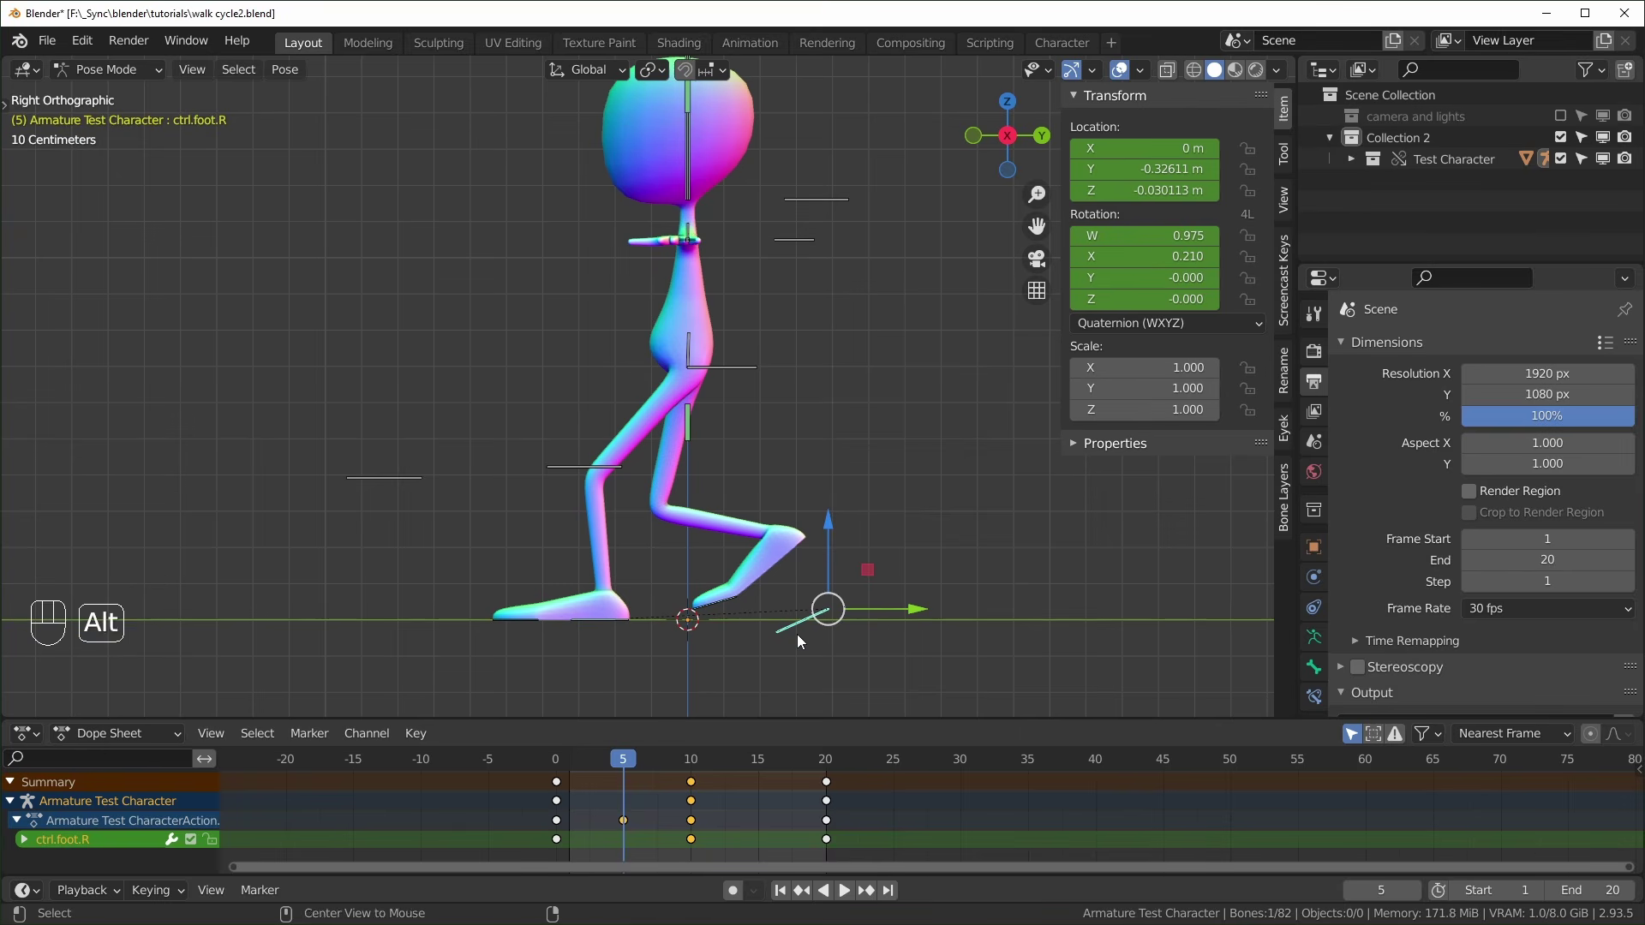
key(alt+r)
key(i)
click(766, 553)
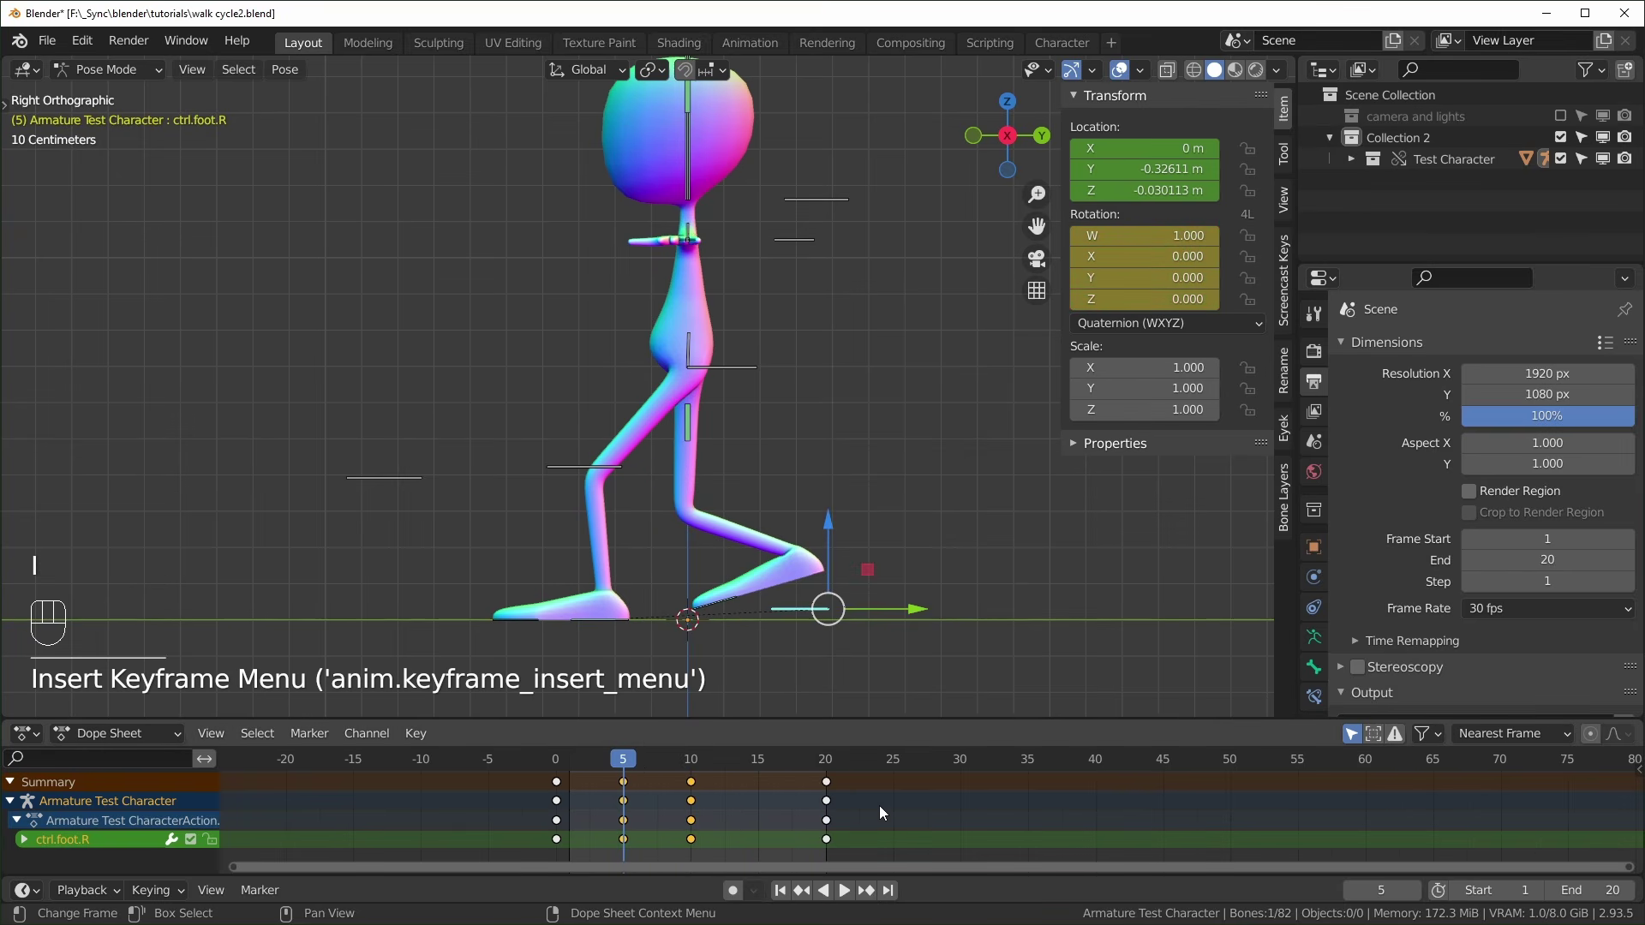
click(567, 761)
key(Up)
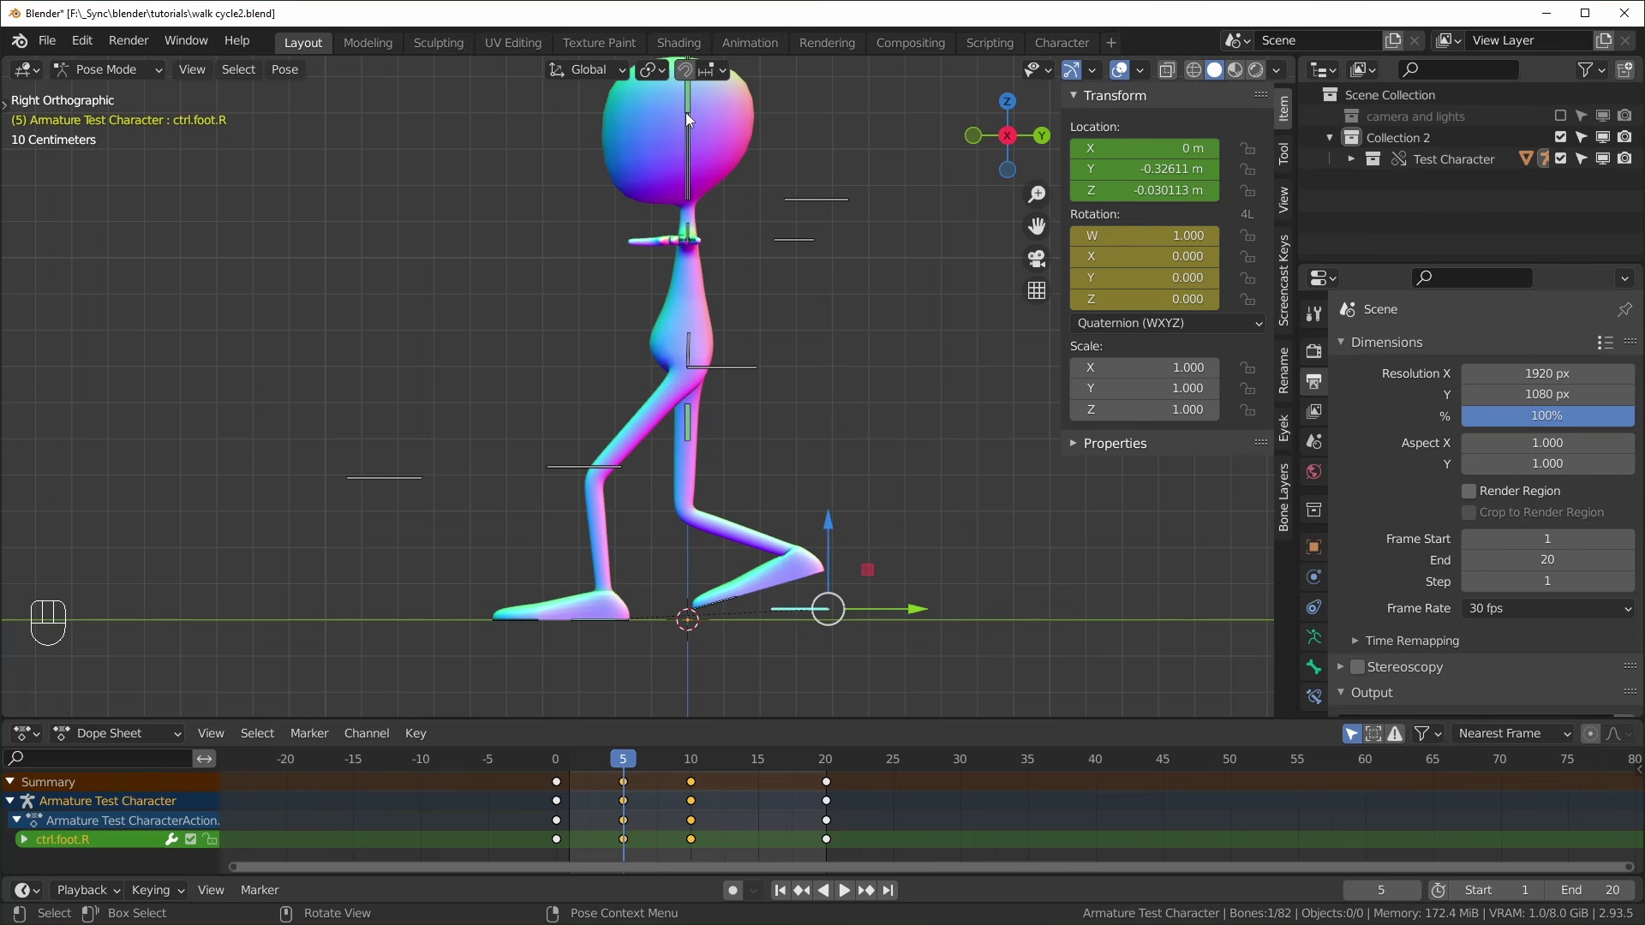
At frame 5, move ctrl.foot.R backward to Y about -0.437 m and rotate ctrl.Pivot.toe.R about local X to quaternion X about -0.483
click(927, 608)
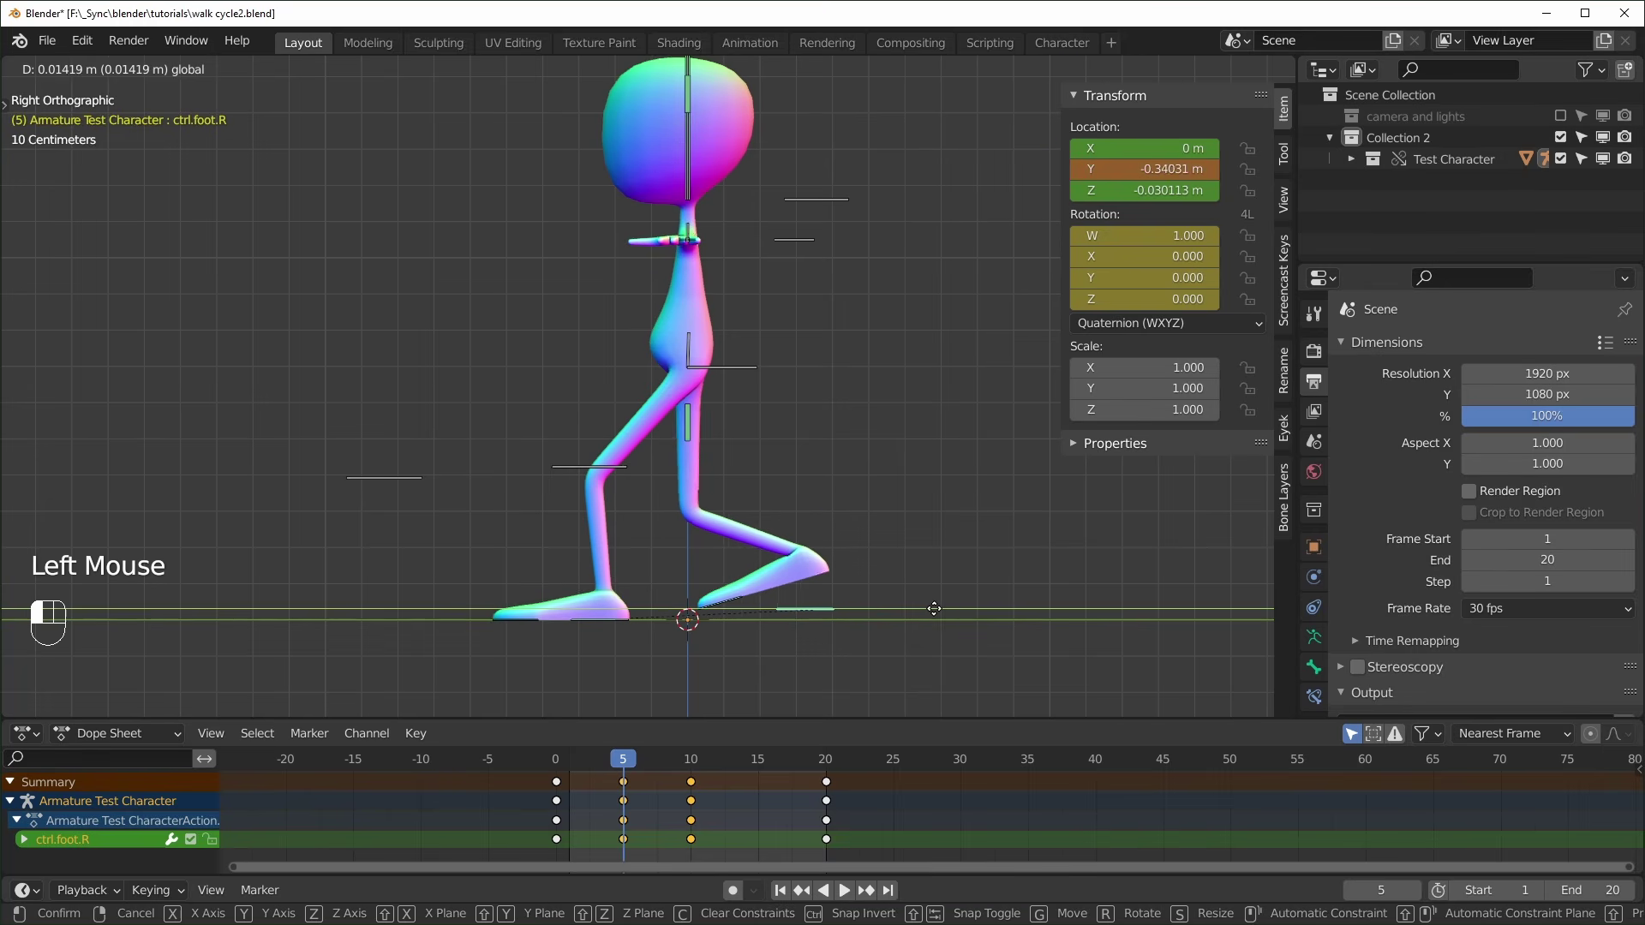
click(967, 610)
click(764, 604)
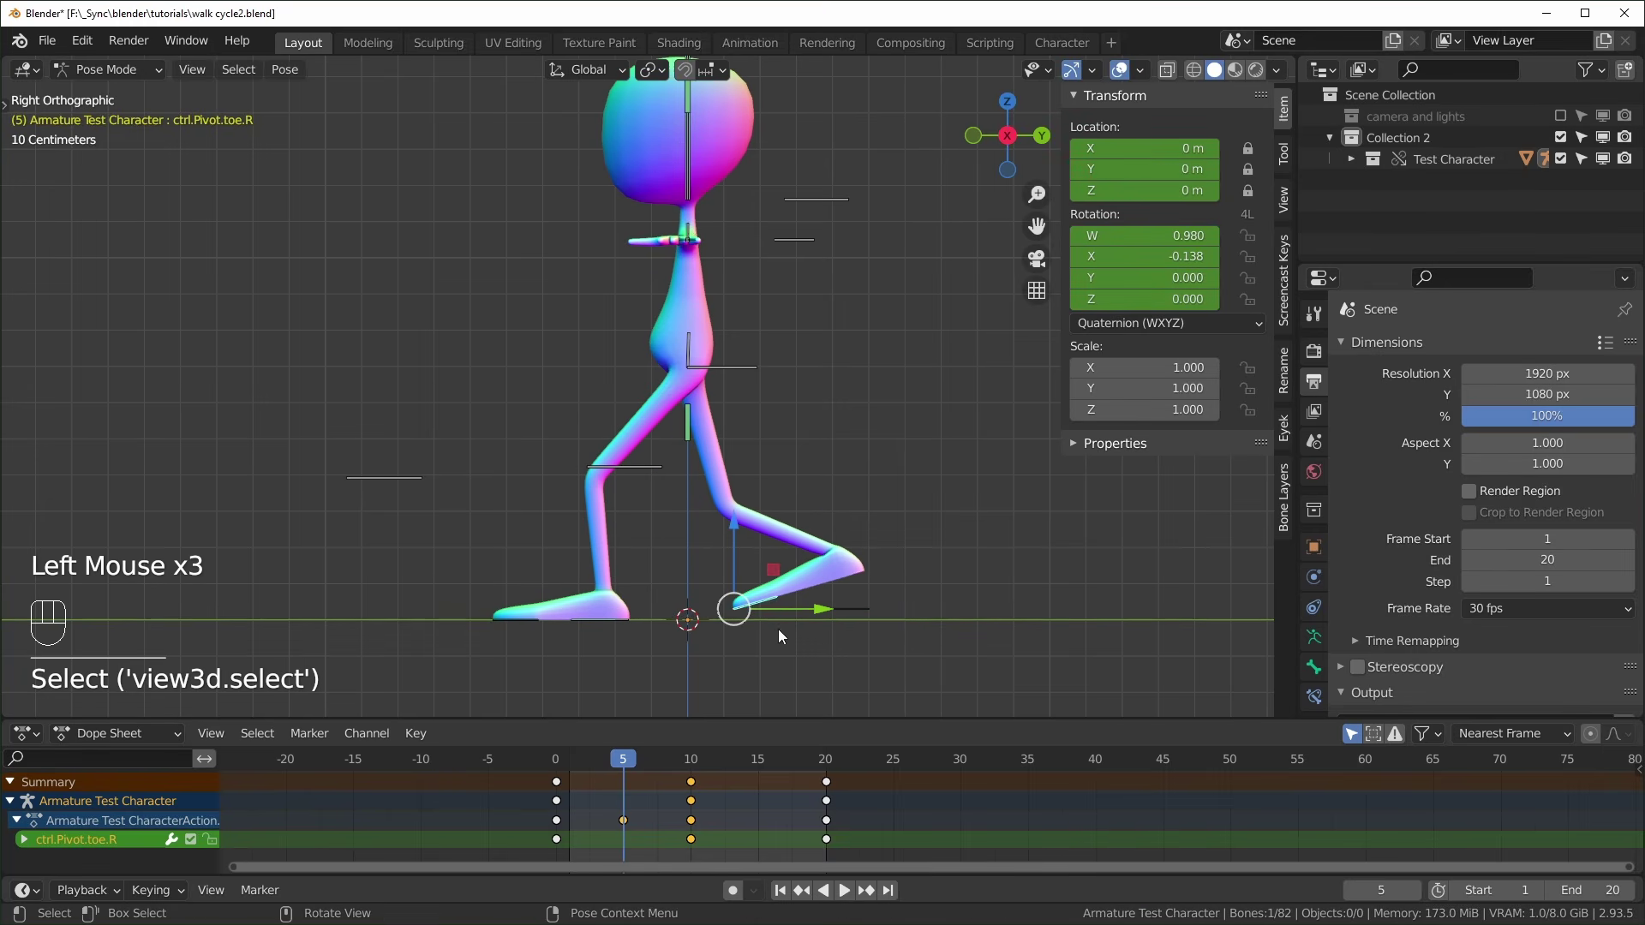
key(r)
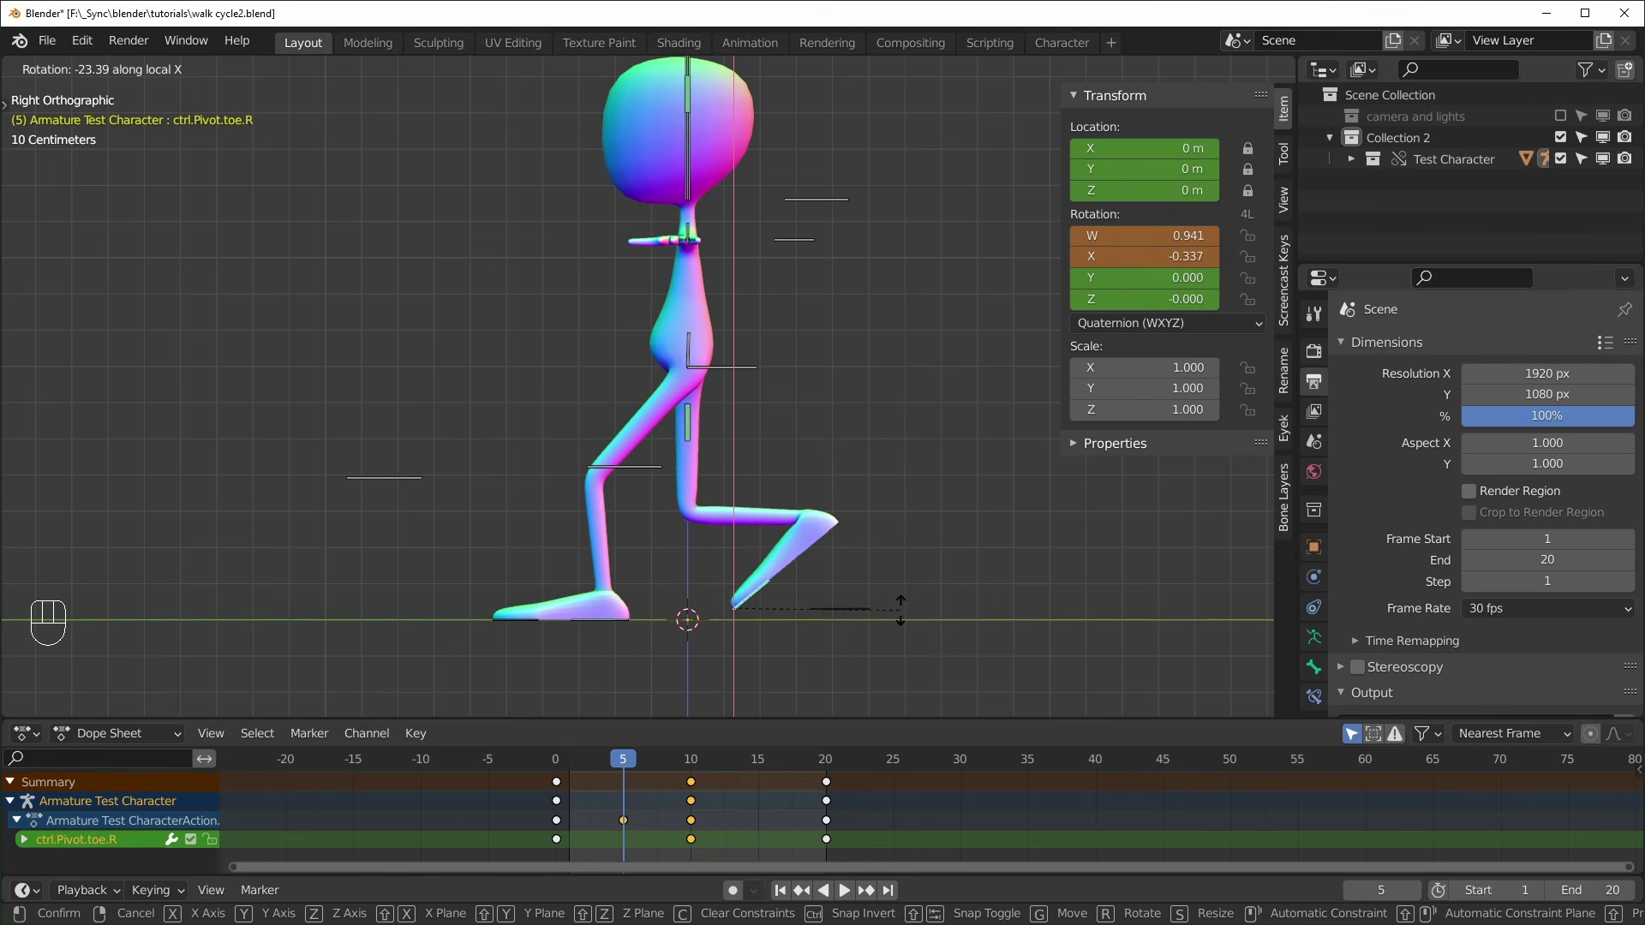
click(841, 614)
Move ctrl.foot.R further back to Y about -0.589 m at frame 5 and insert a Location keyframe
click(844, 611)
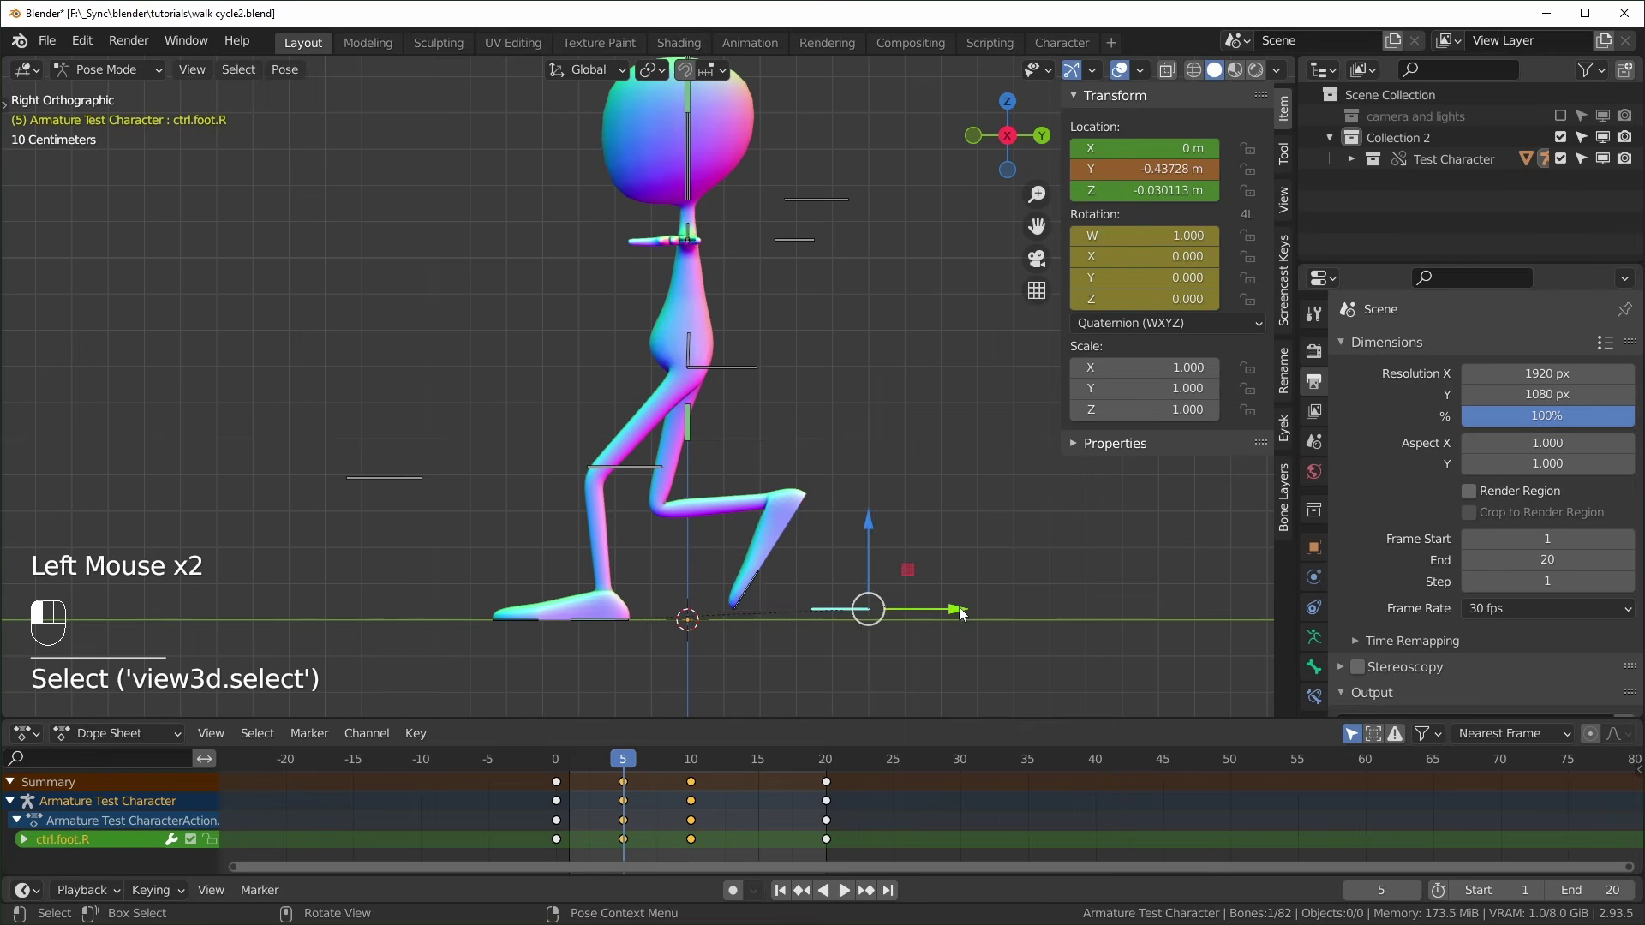
key(g)
drag(993, 613, 1031, 613)
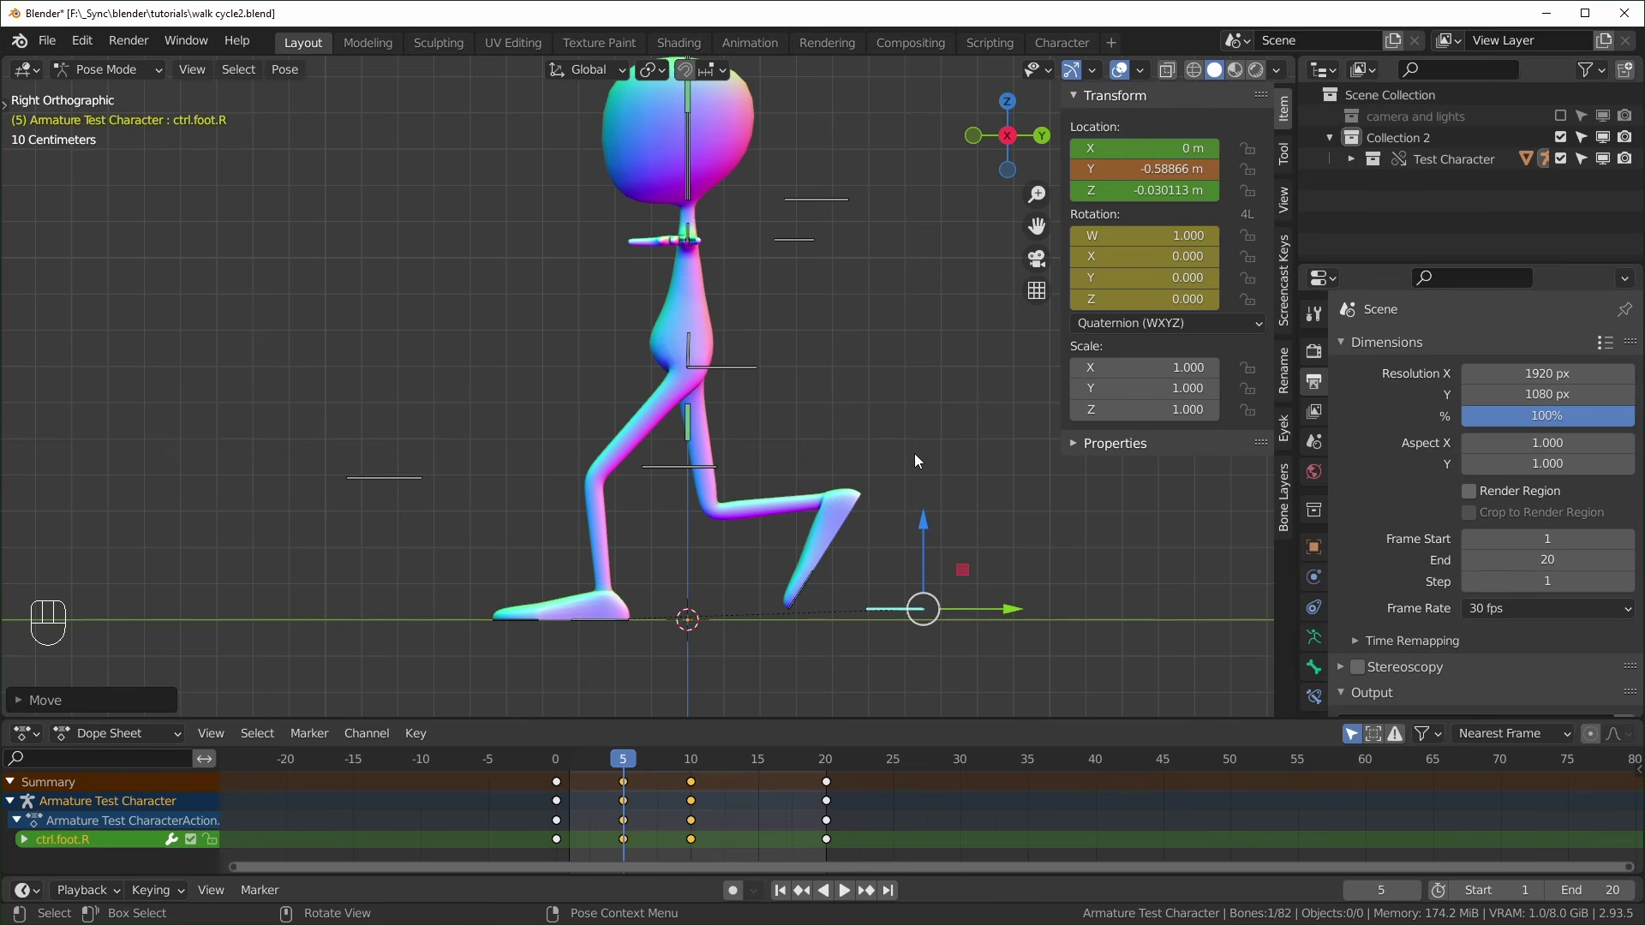
key(i)
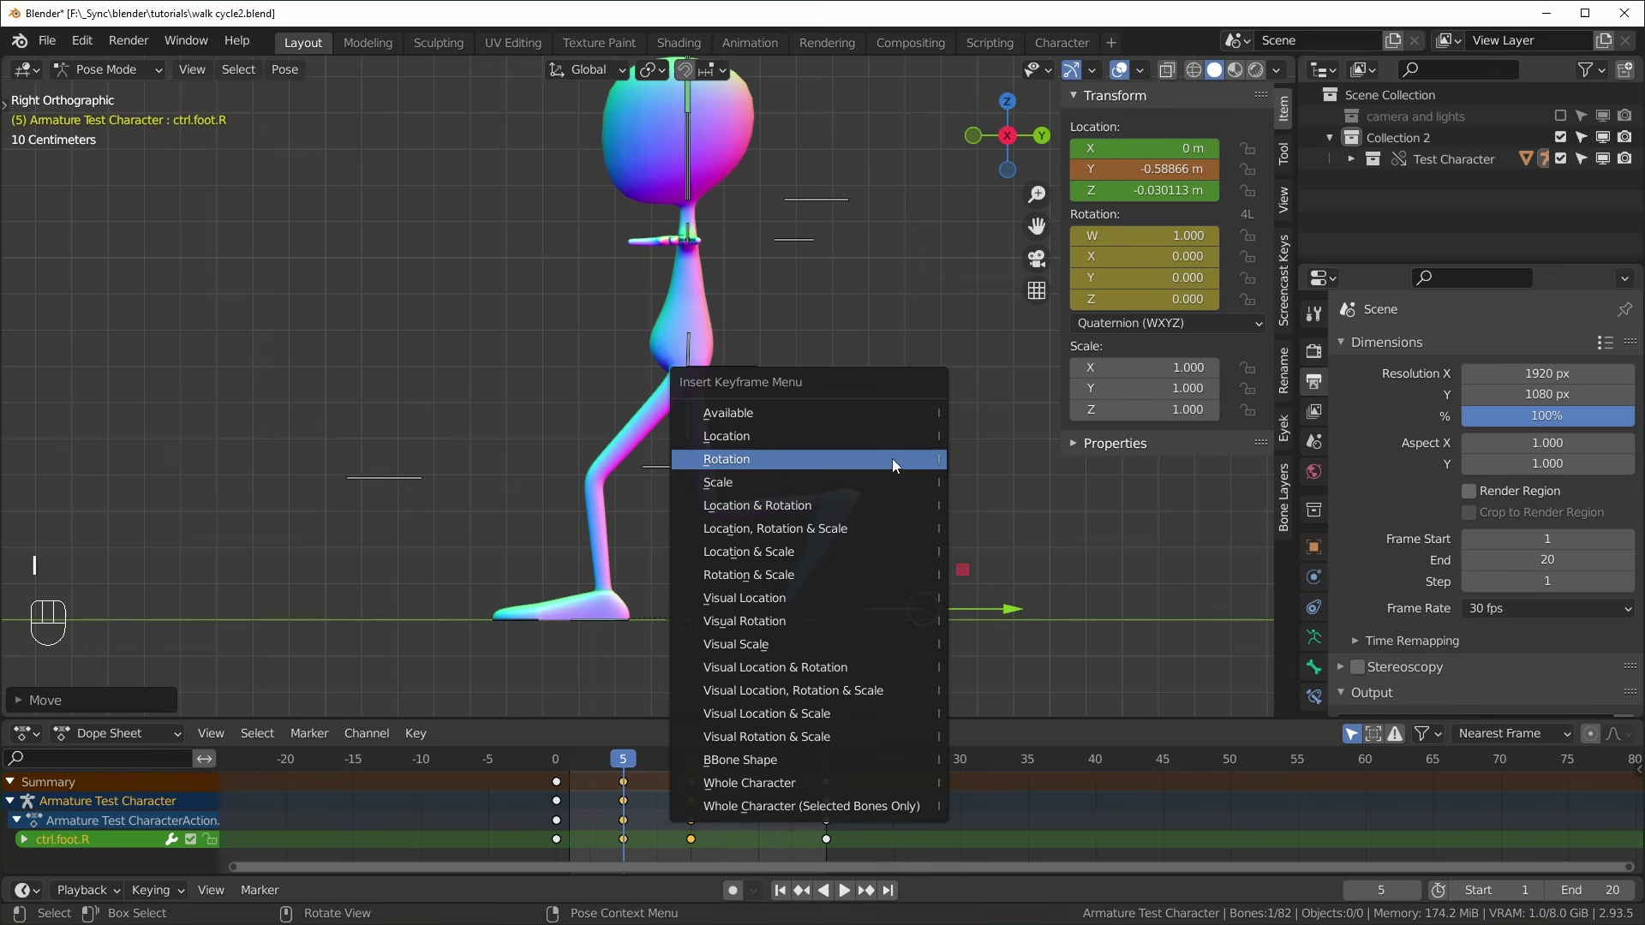
click(800, 438)
Scrub around frame 5 and undo the frame change to restore the unkeyed rotation of ctrl.Pivot.toe.R
key(ctrl+z)
key(ctrl+shift+z)
mouse_move(632, 763)
mouse_down()
mouse_move(542, 782)
mouse_move(623, 786)
mouse_up()
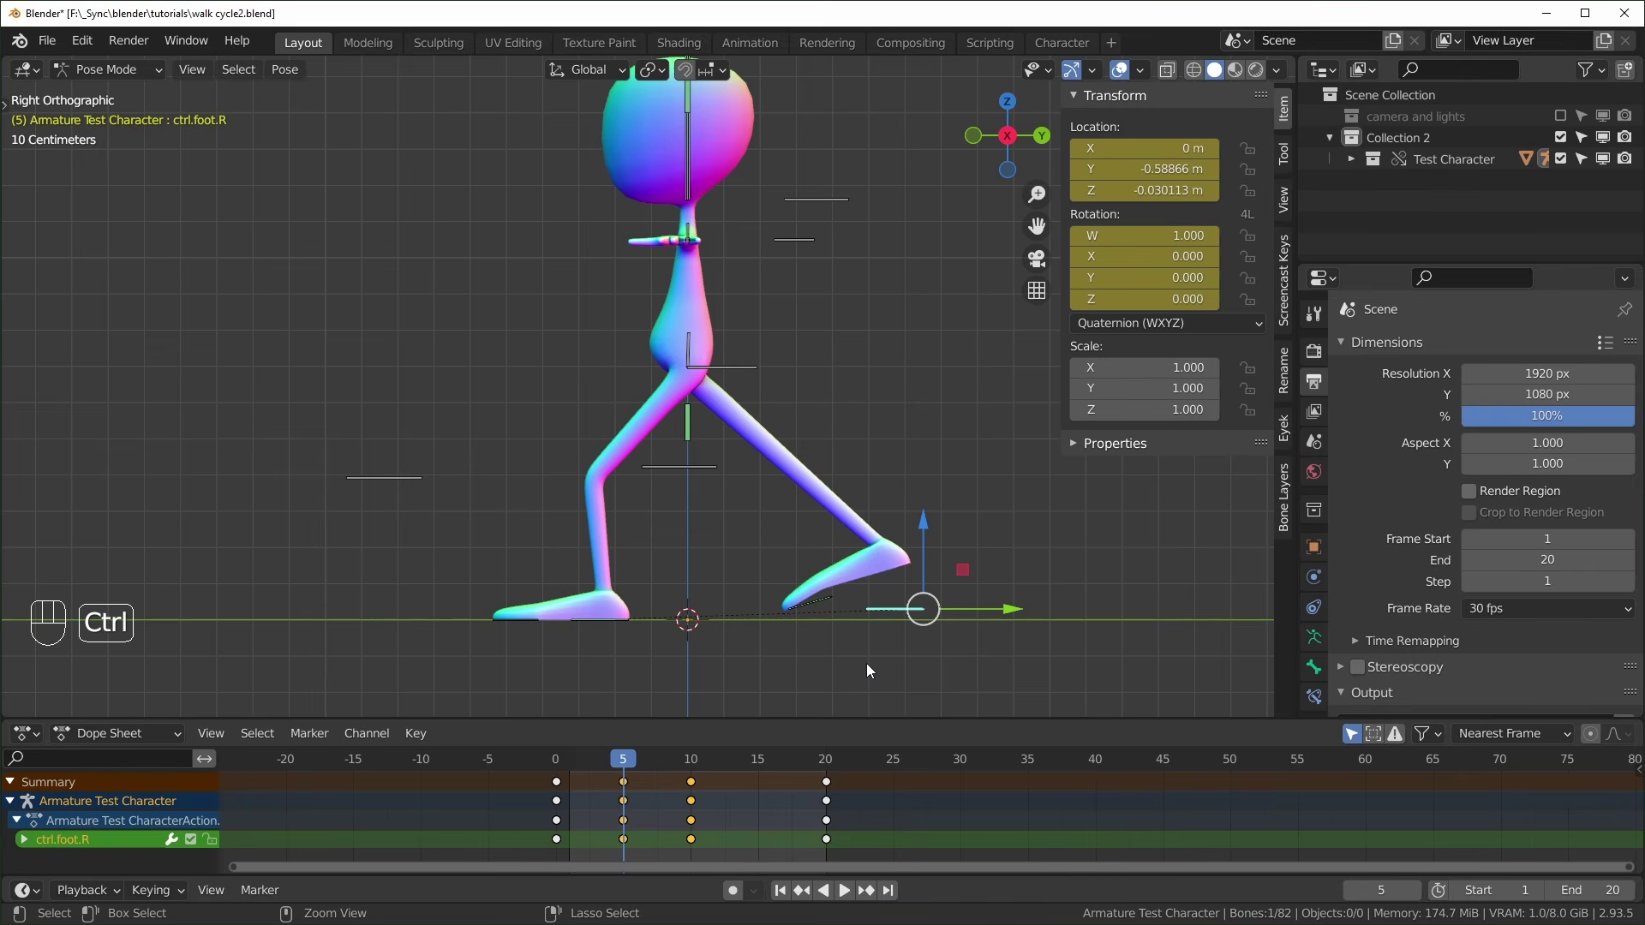
key(ctrl+z)
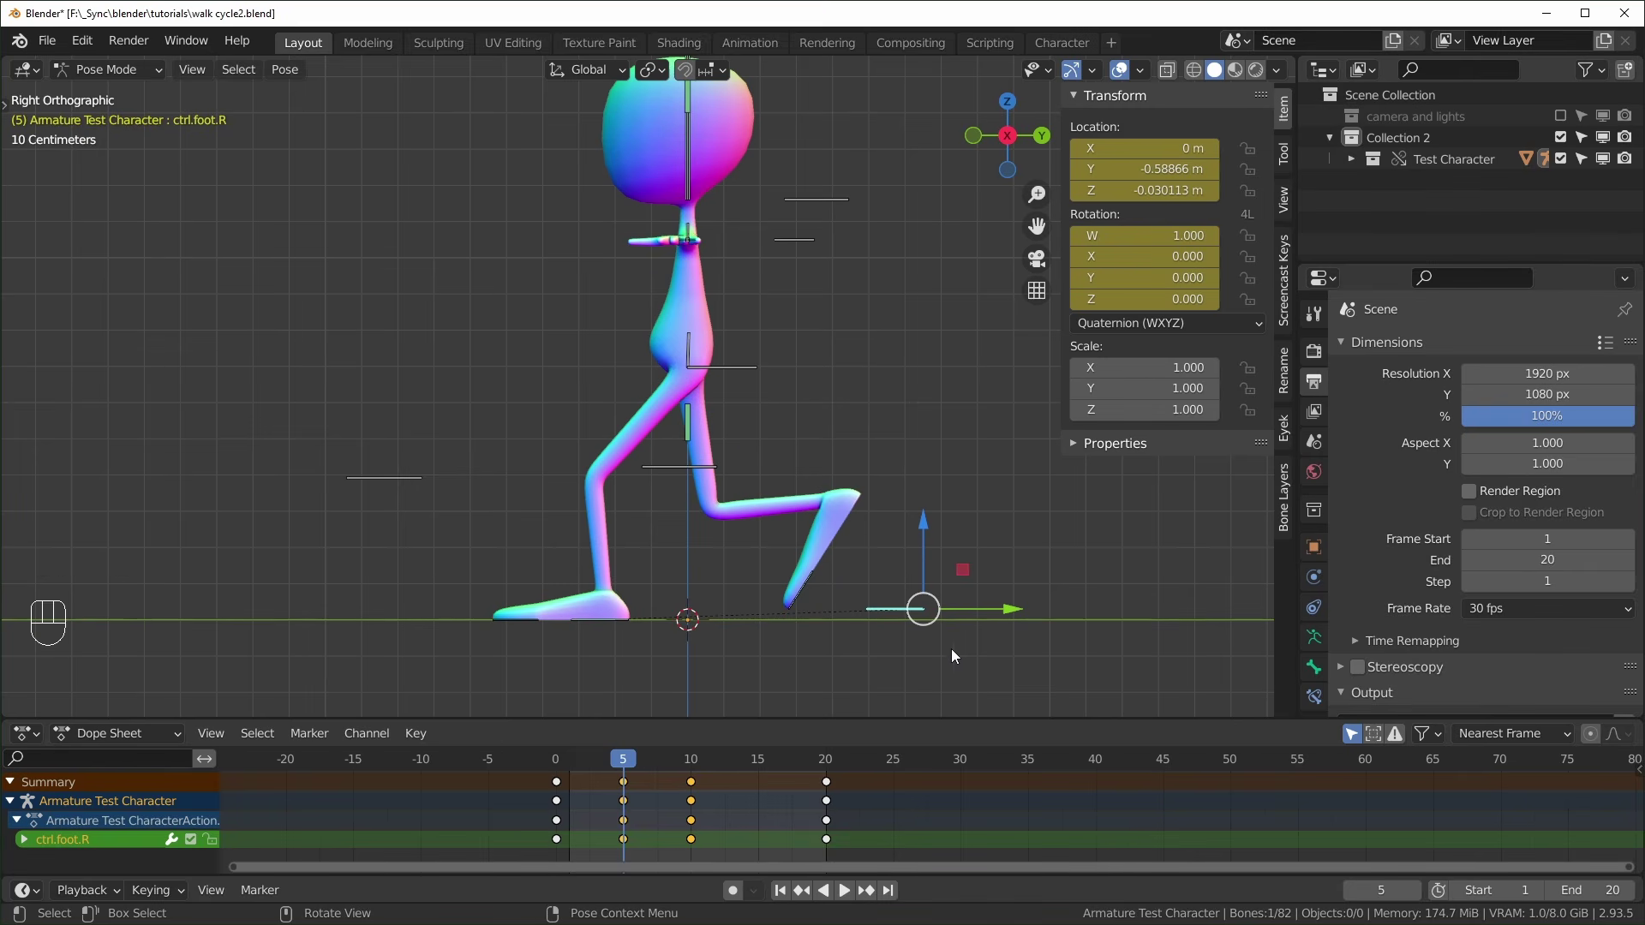
Insert Rotation keyframes at frame 5 for ctrl.foot.R and ctrl.Pivot.toe.R, and scrub to check the motion
key(i)
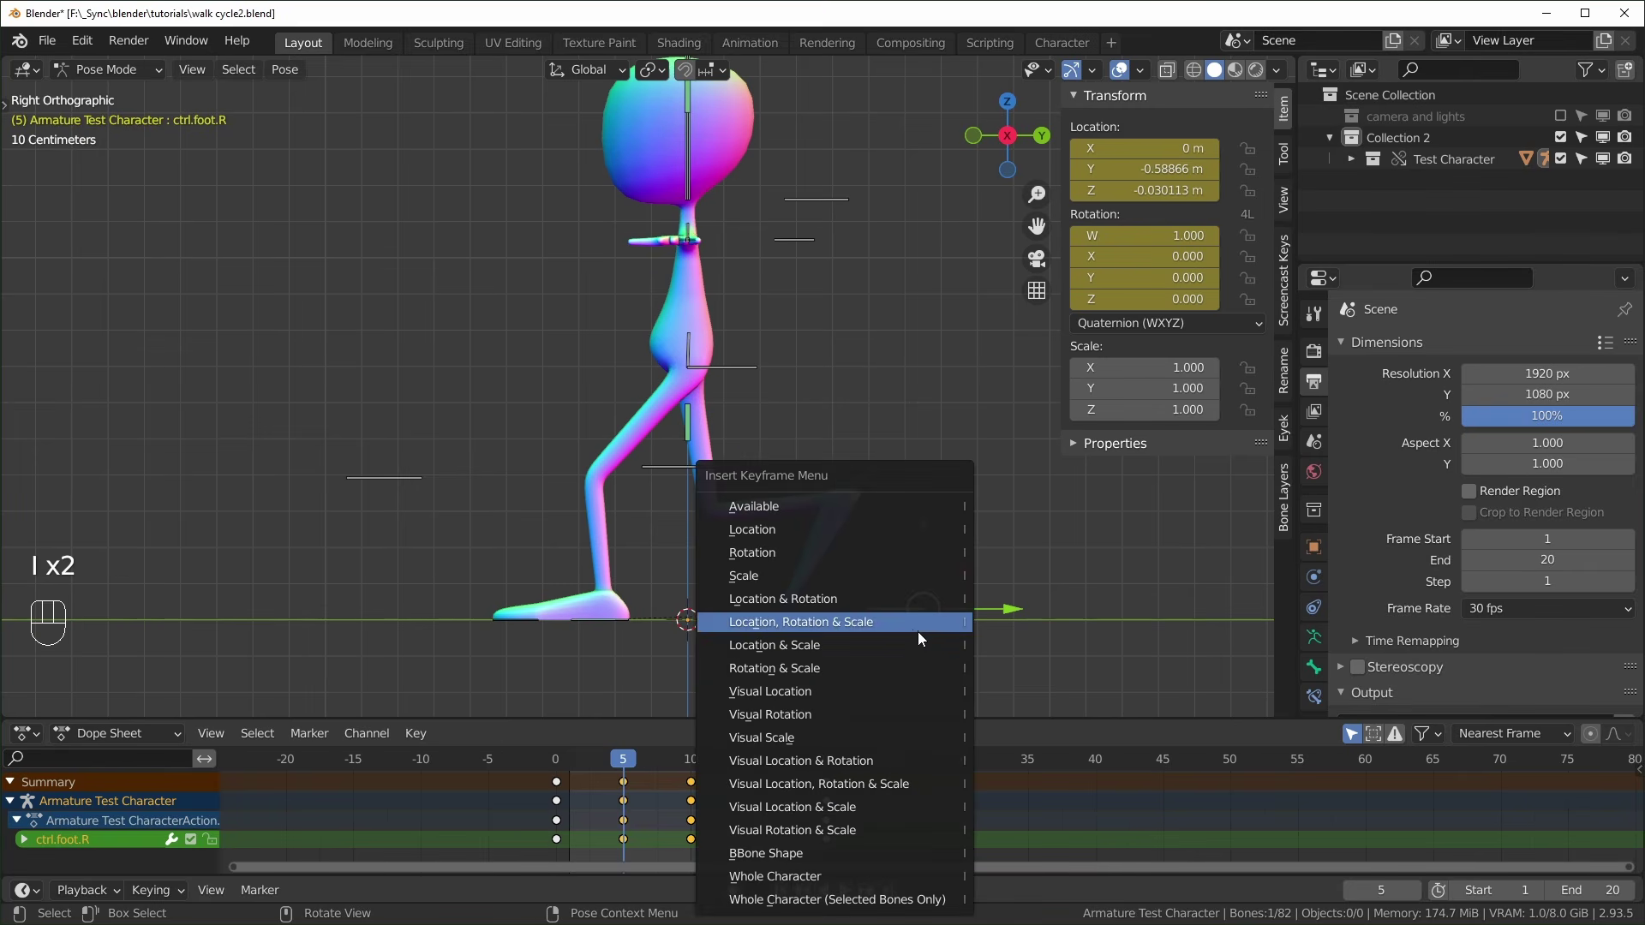
click(837, 557)
click(795, 625)
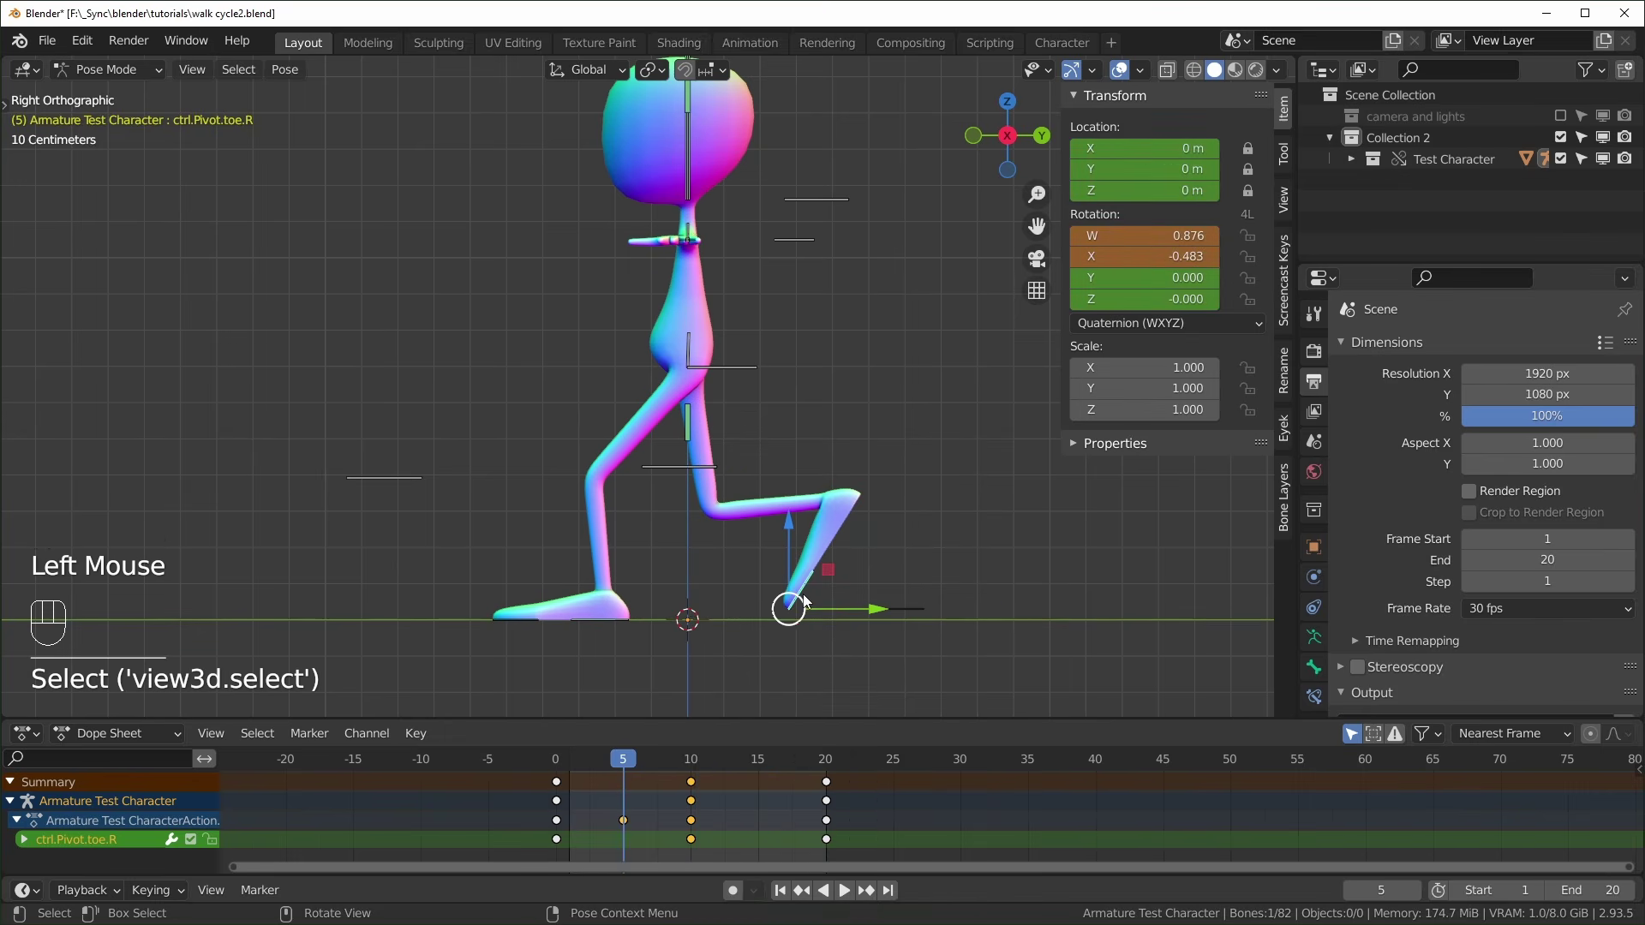
key(i)
click(794, 554)
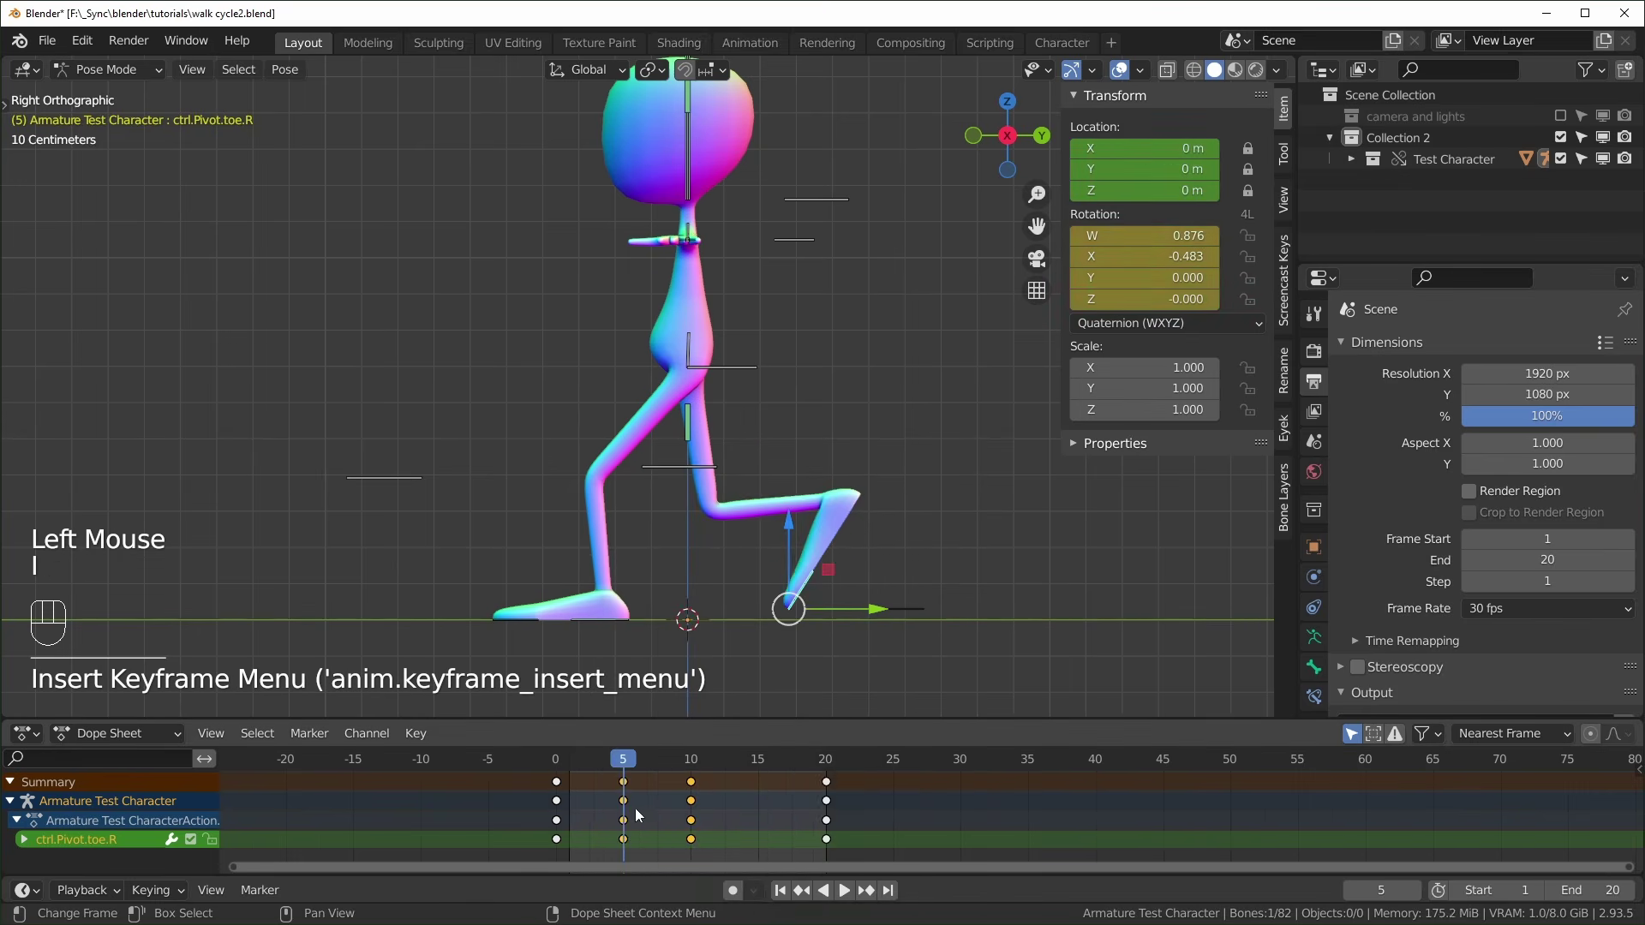
drag(635, 809, 618, 779)
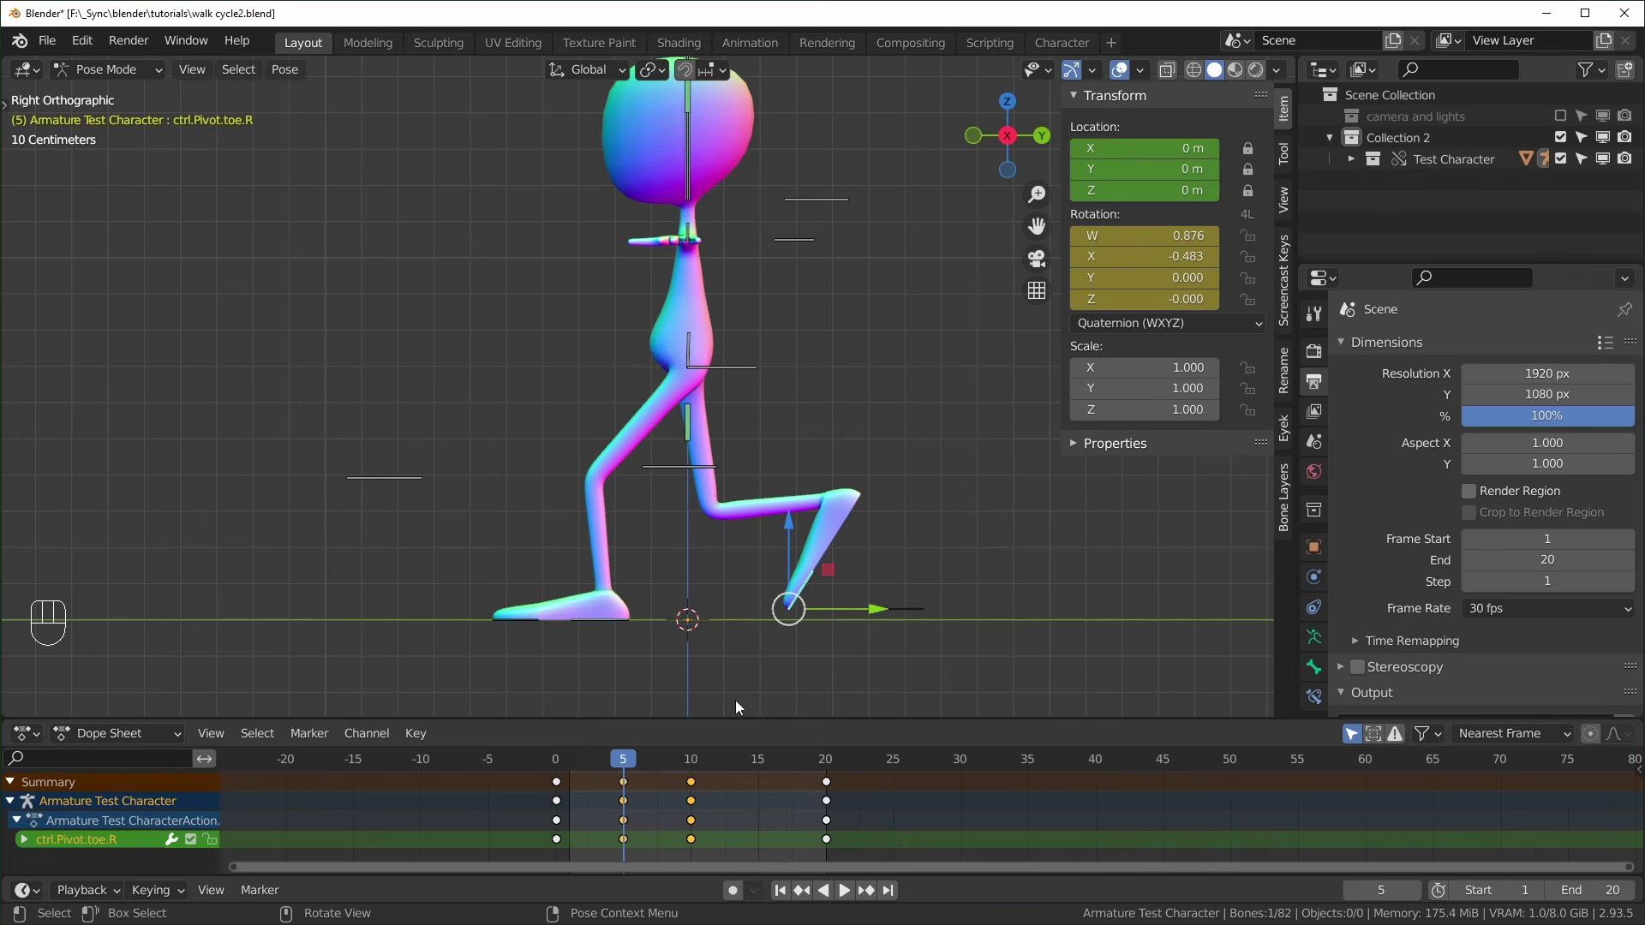
At frame 15, raise ctrl.torso along Z to about -0.010 m and insert a Location keyframe
drag(604, 759, 757, 862)
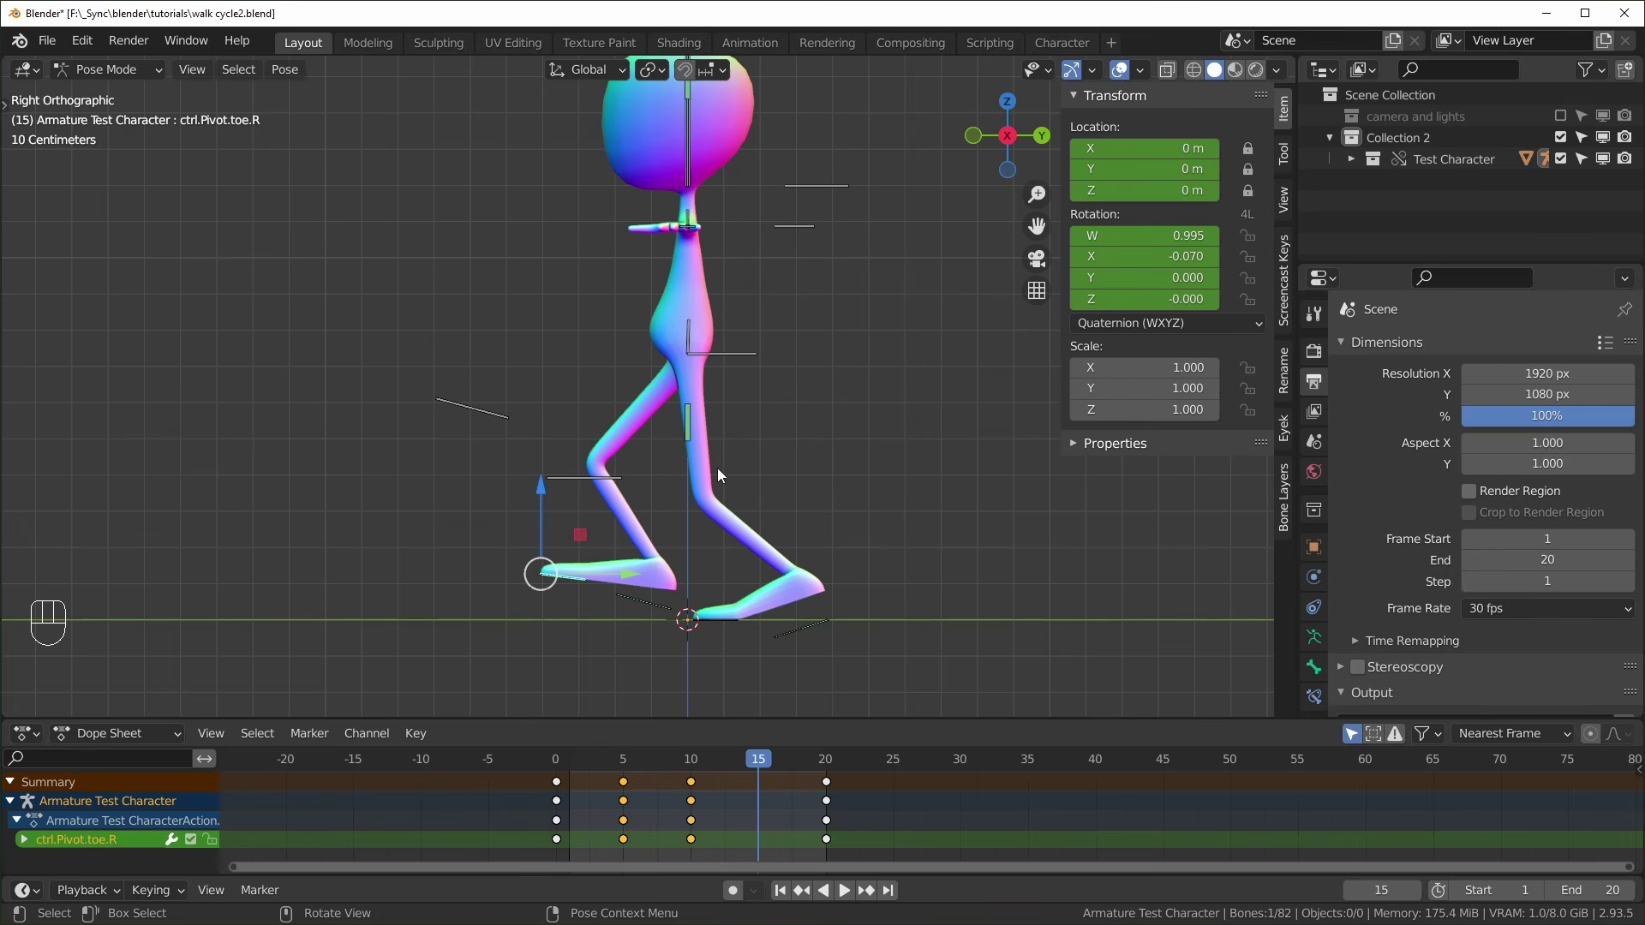
click(744, 351)
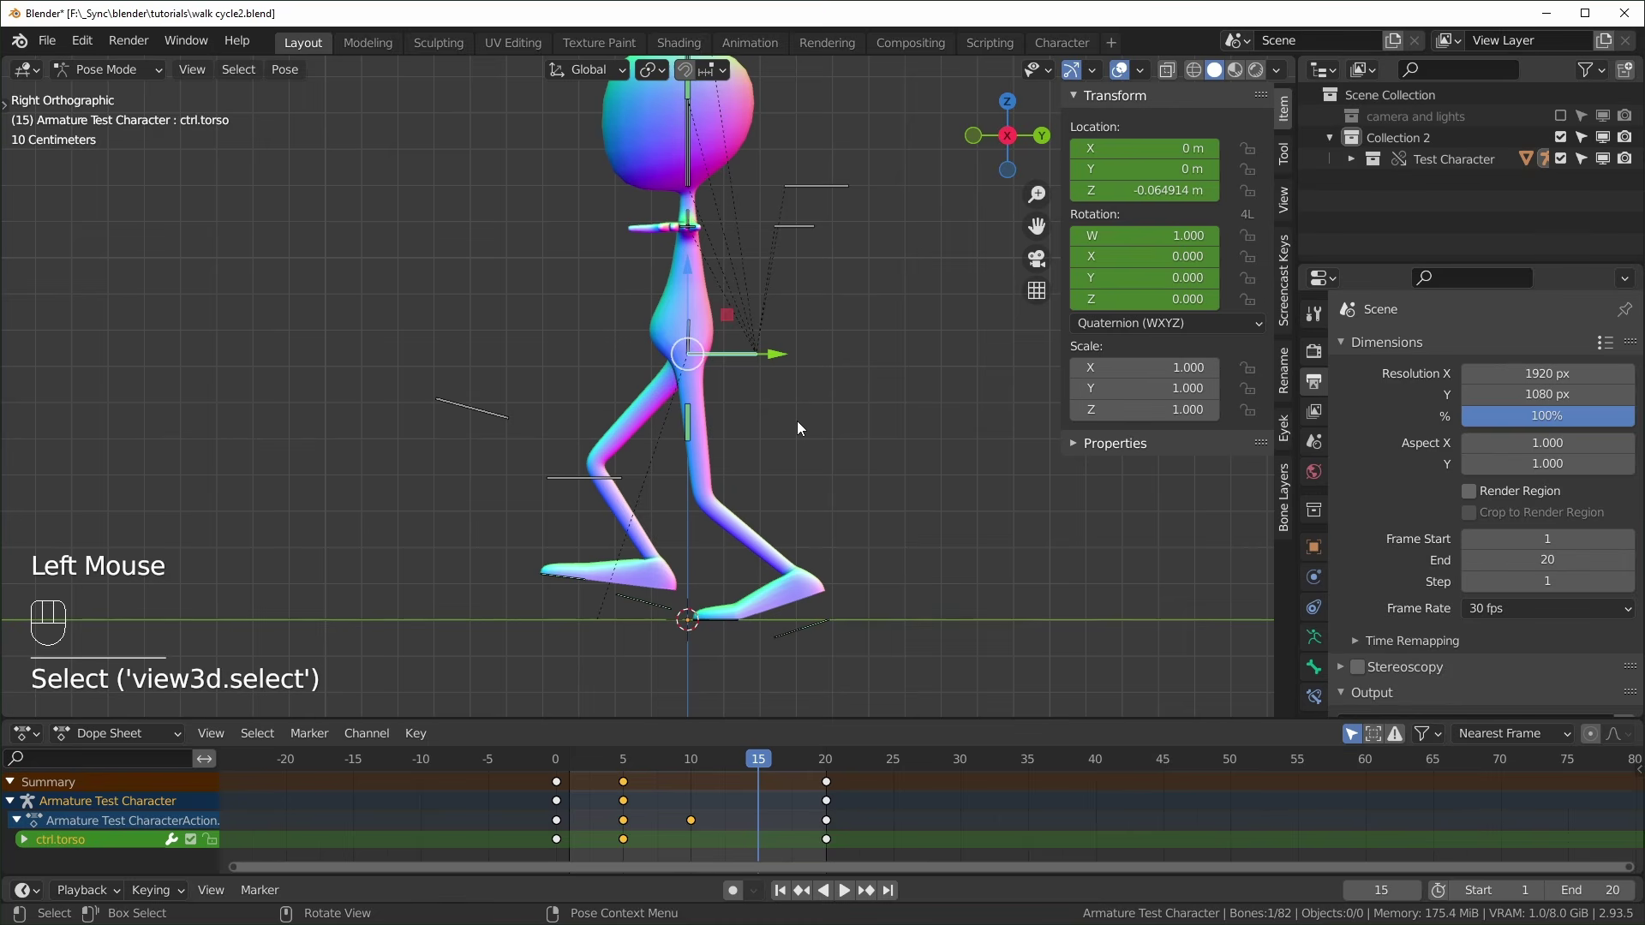
key(g)
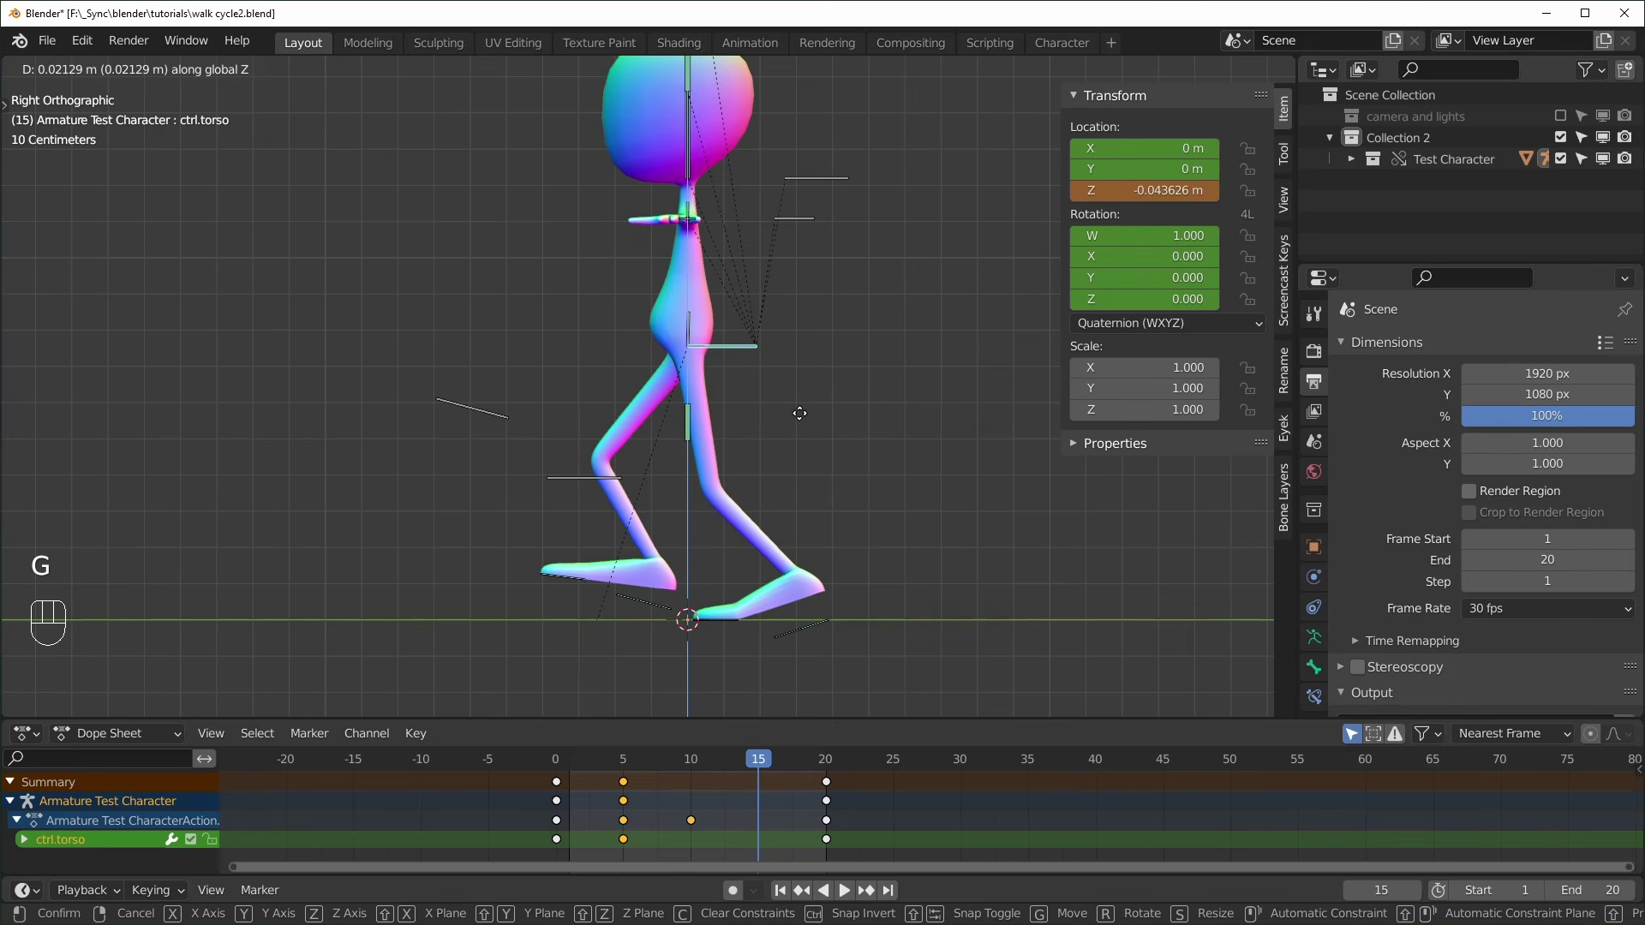
key(shift)
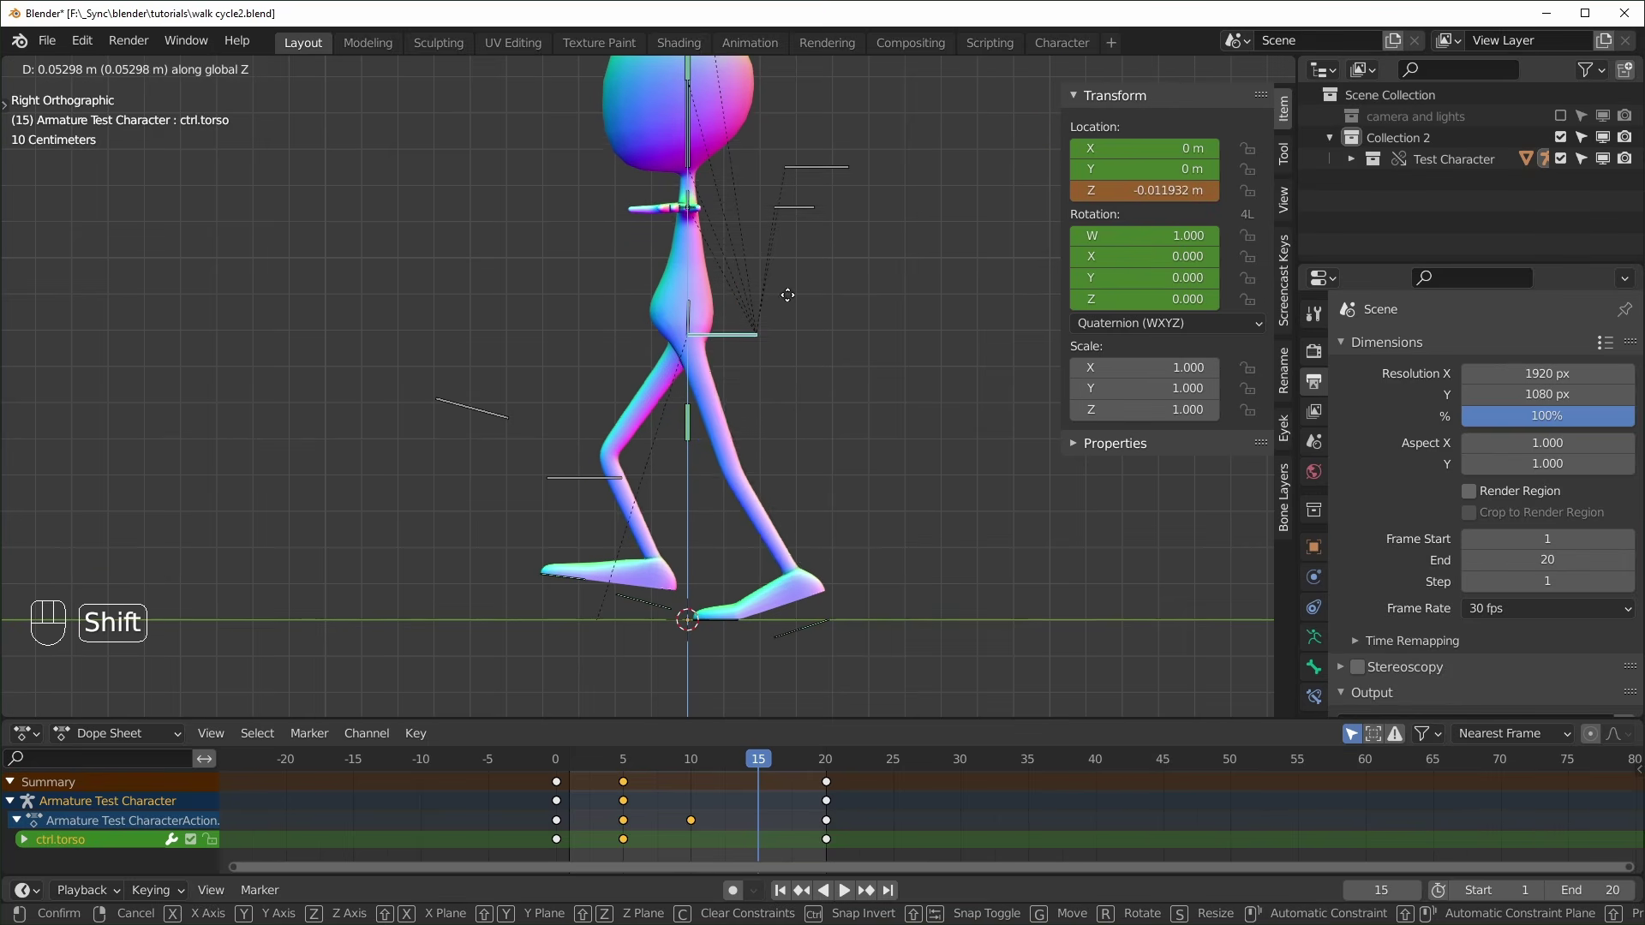
click(703, 341)
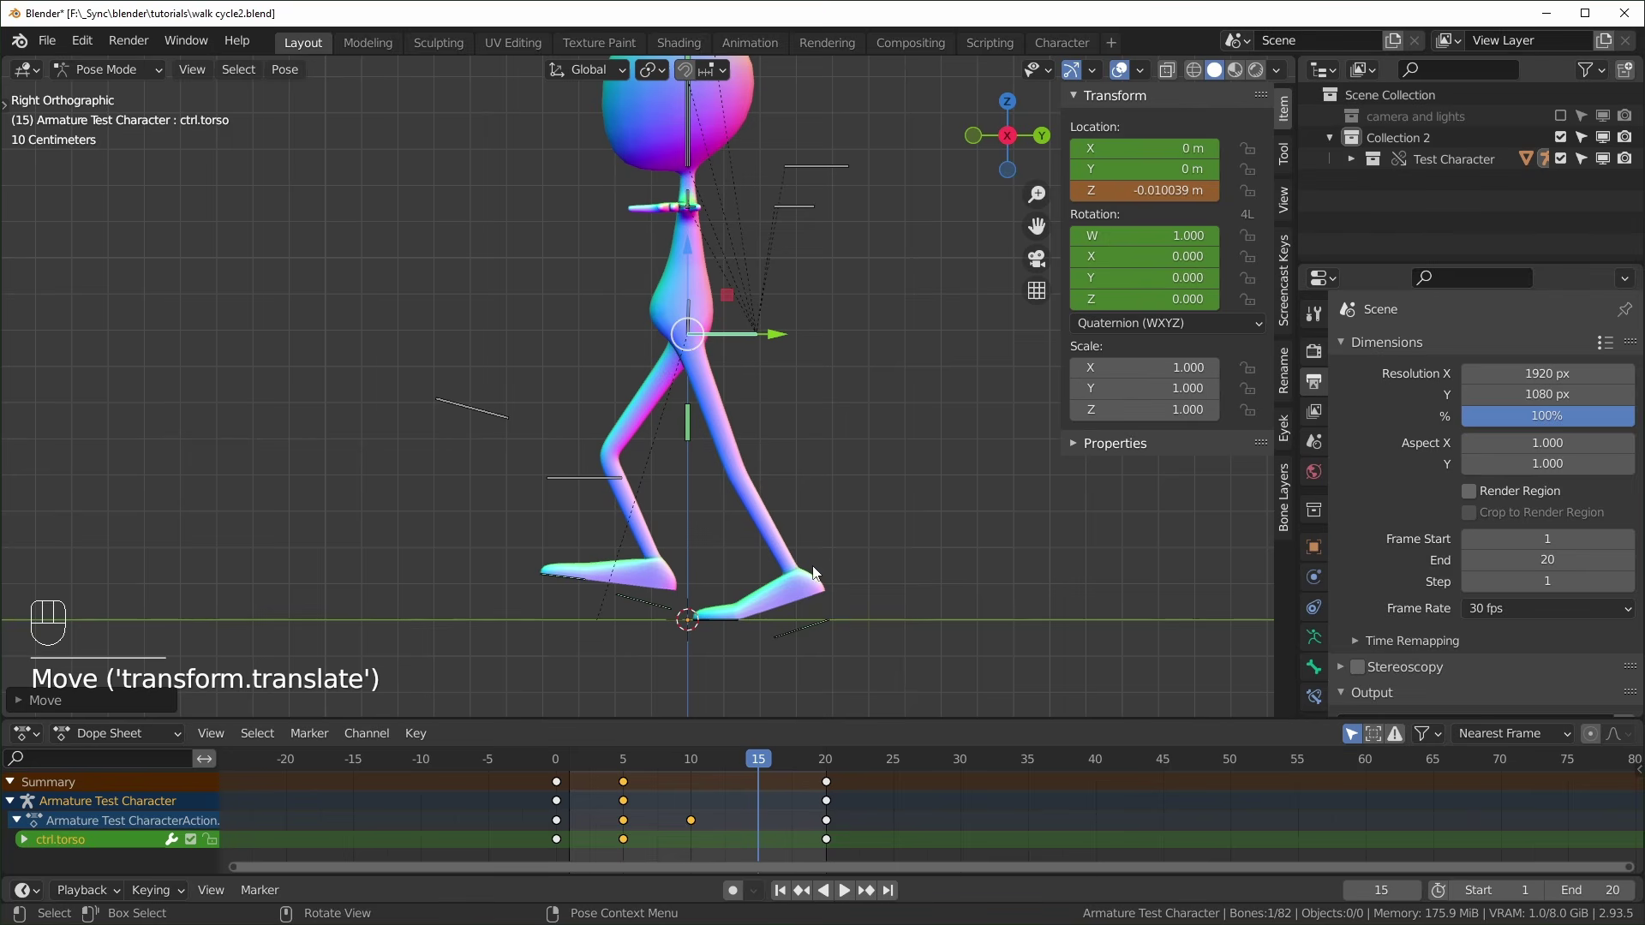
key(i)
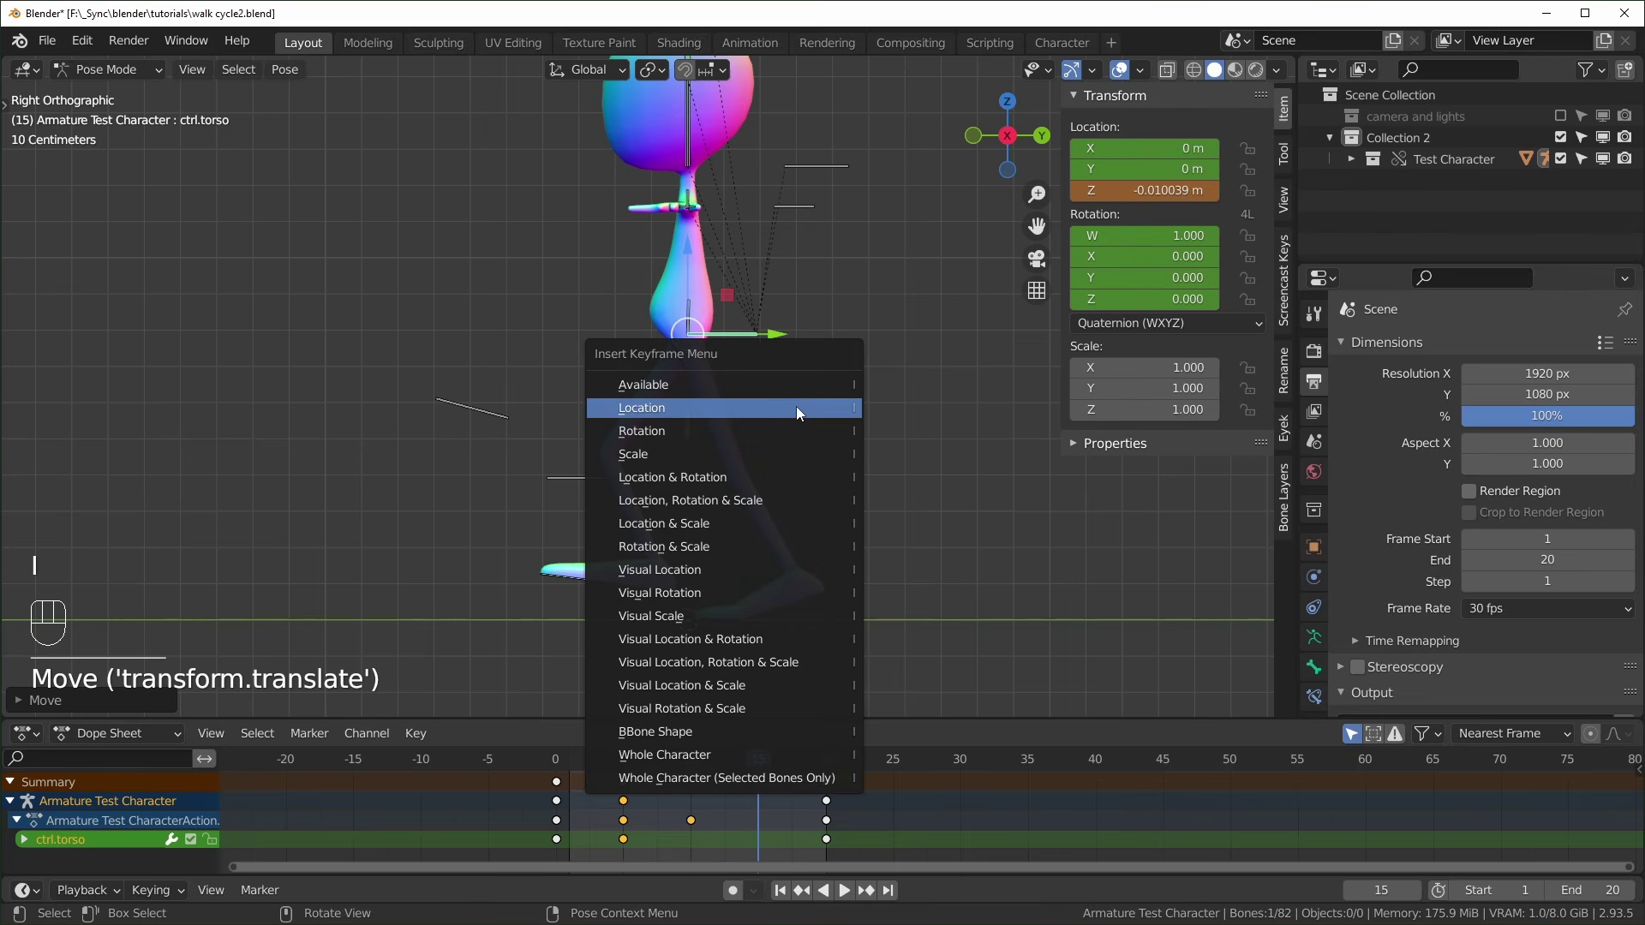
click(795, 406)
Scrub and play the animation to check the torso's up-and-down motion, and return to frame 15
drag(754, 780, 557, 836)
key(space)
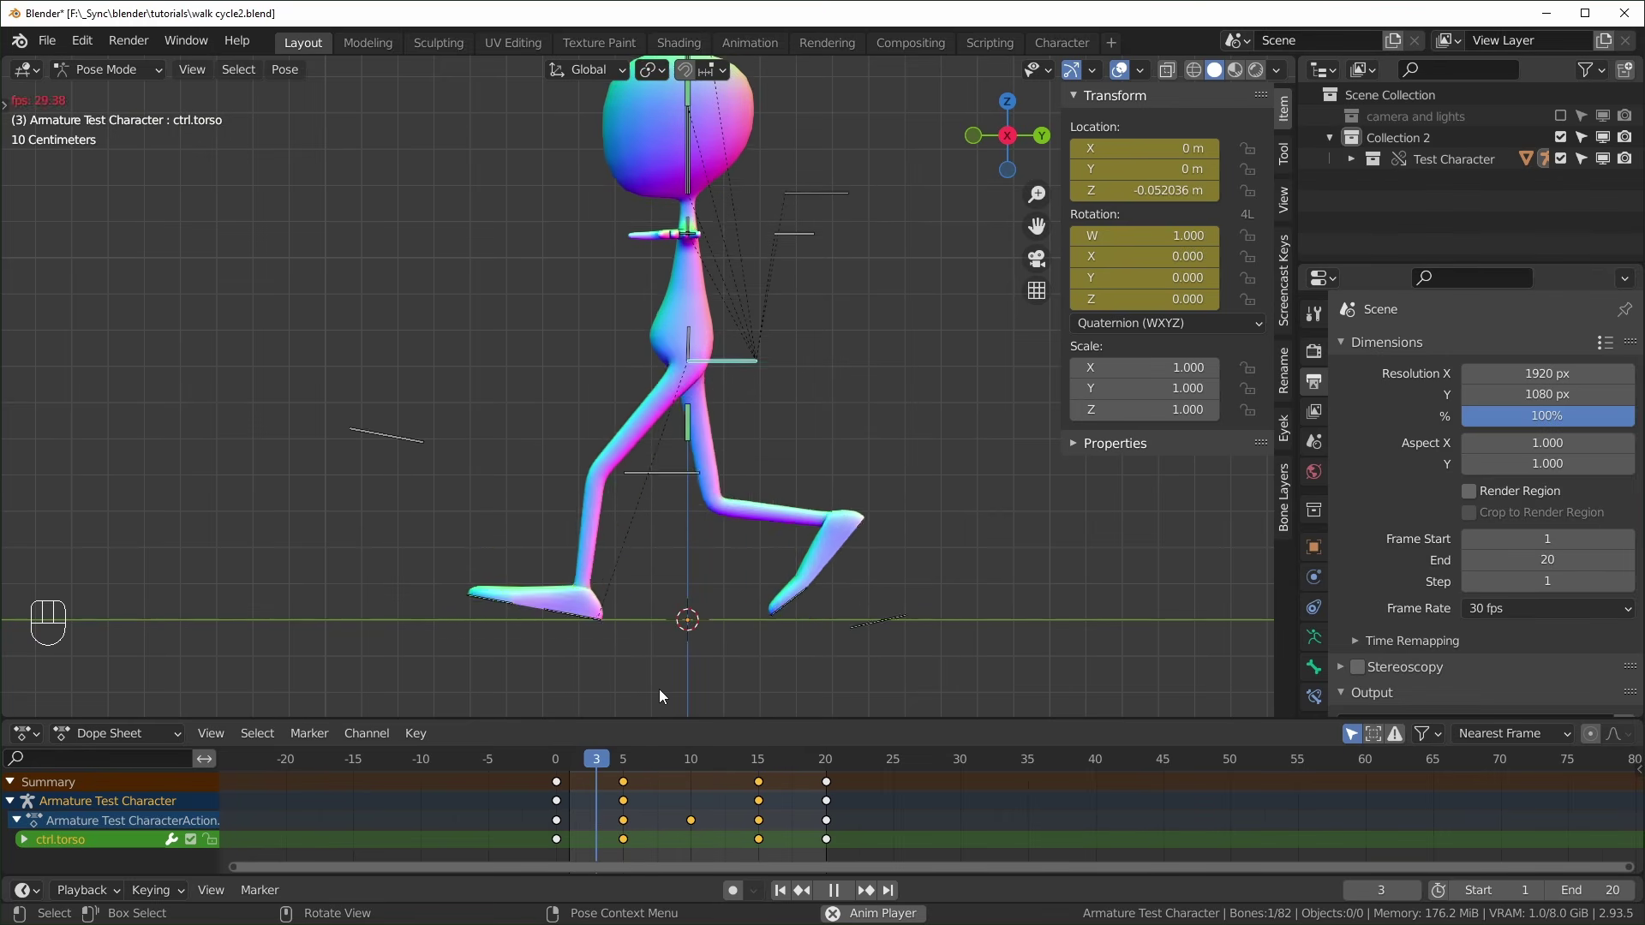
key(space)
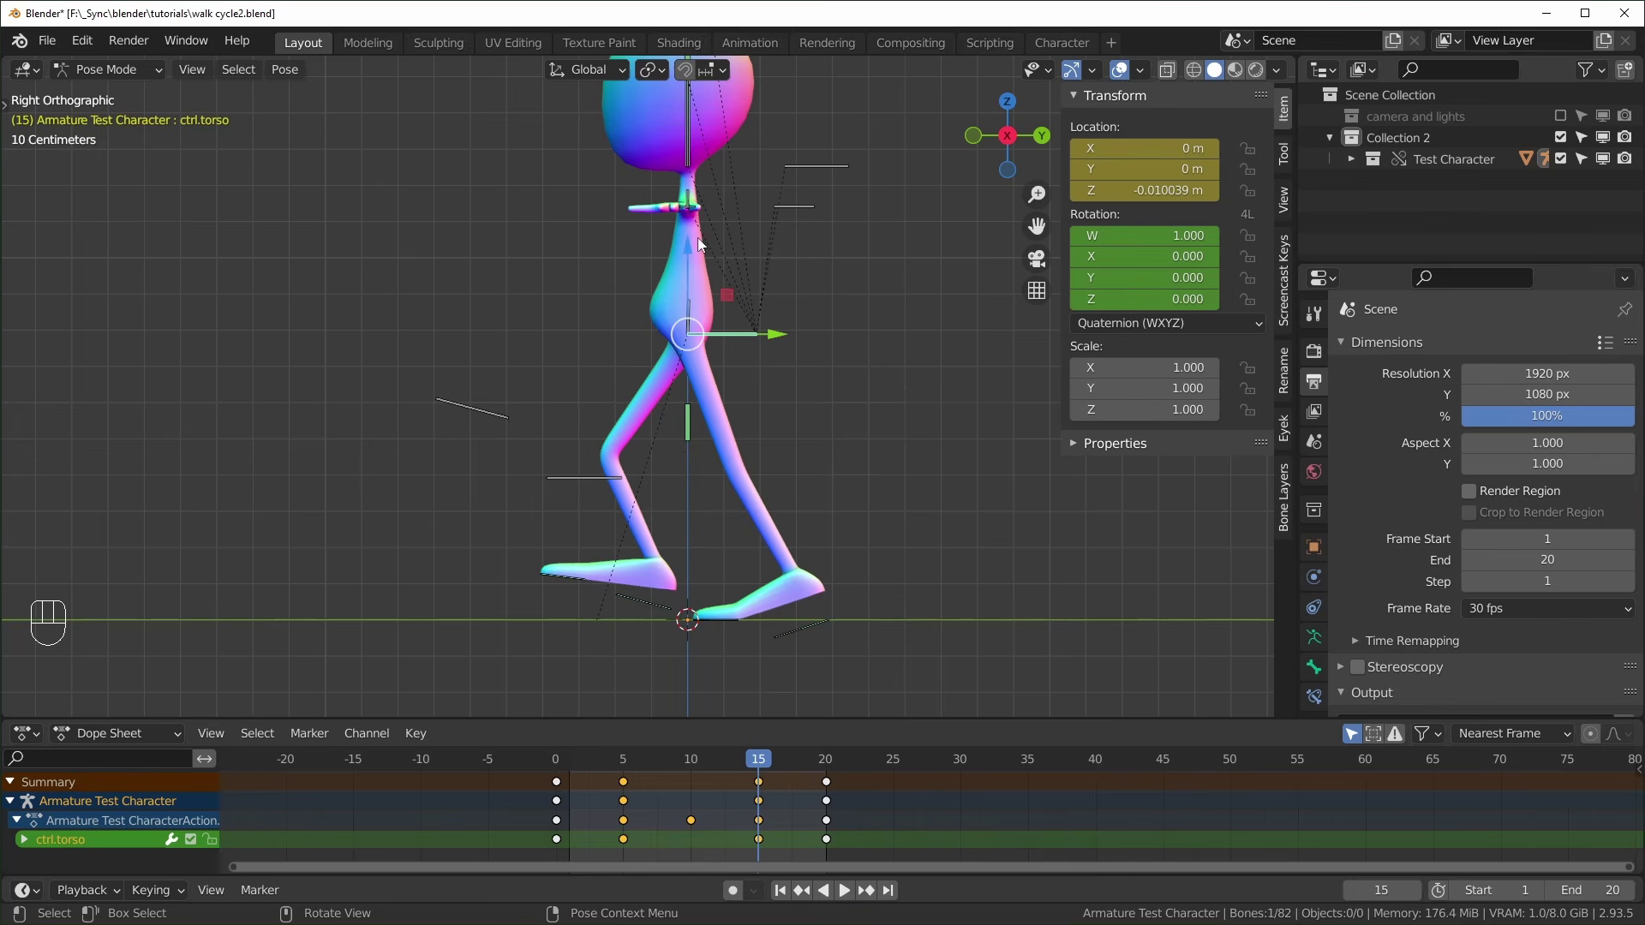
At frame 15, move ctrl.foot.R forward to Y about 0.255 m, and clear and keyframe the rotation of ctrl.Pivot.toe.R
click(648, 604)
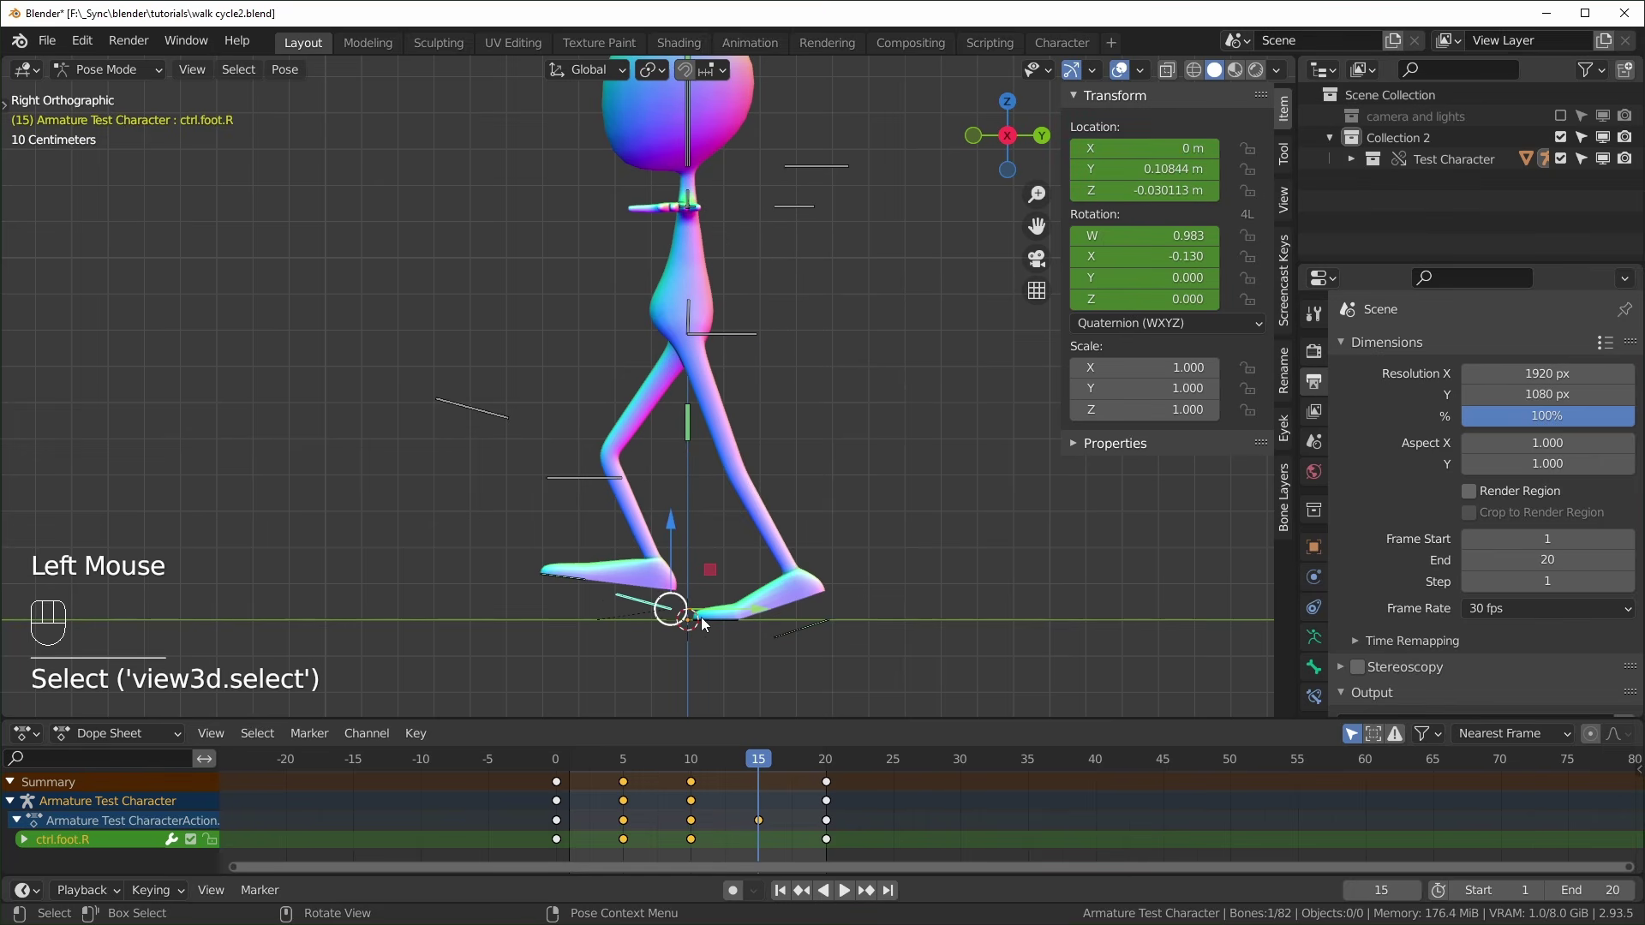
drag(759, 608, 500, 573)
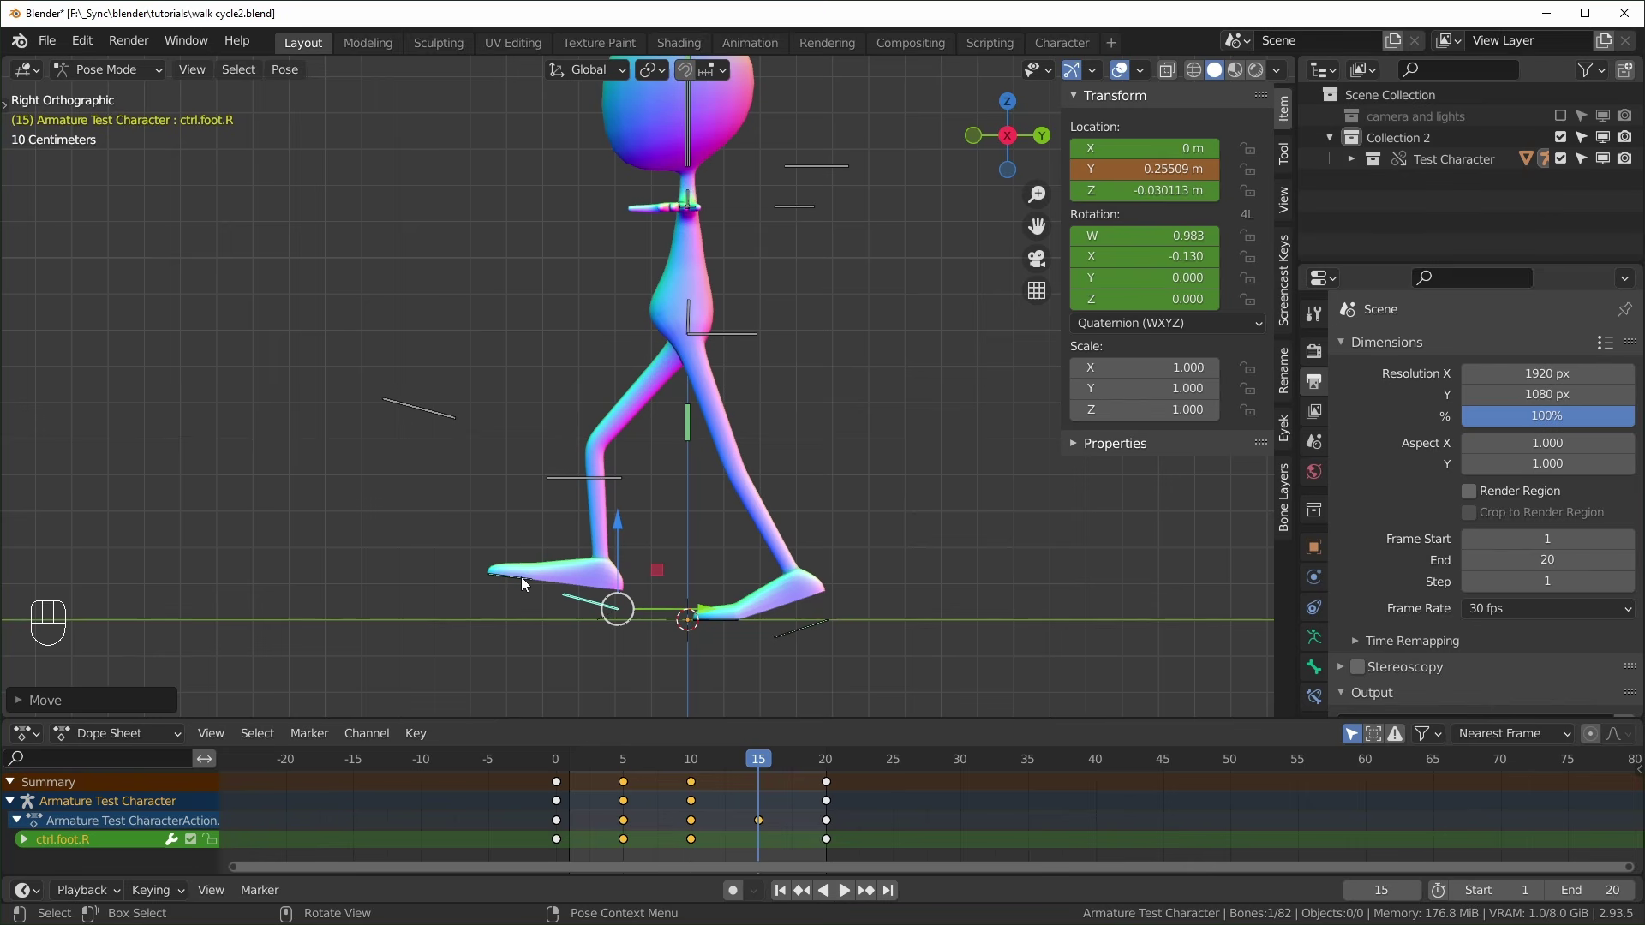
click(509, 574)
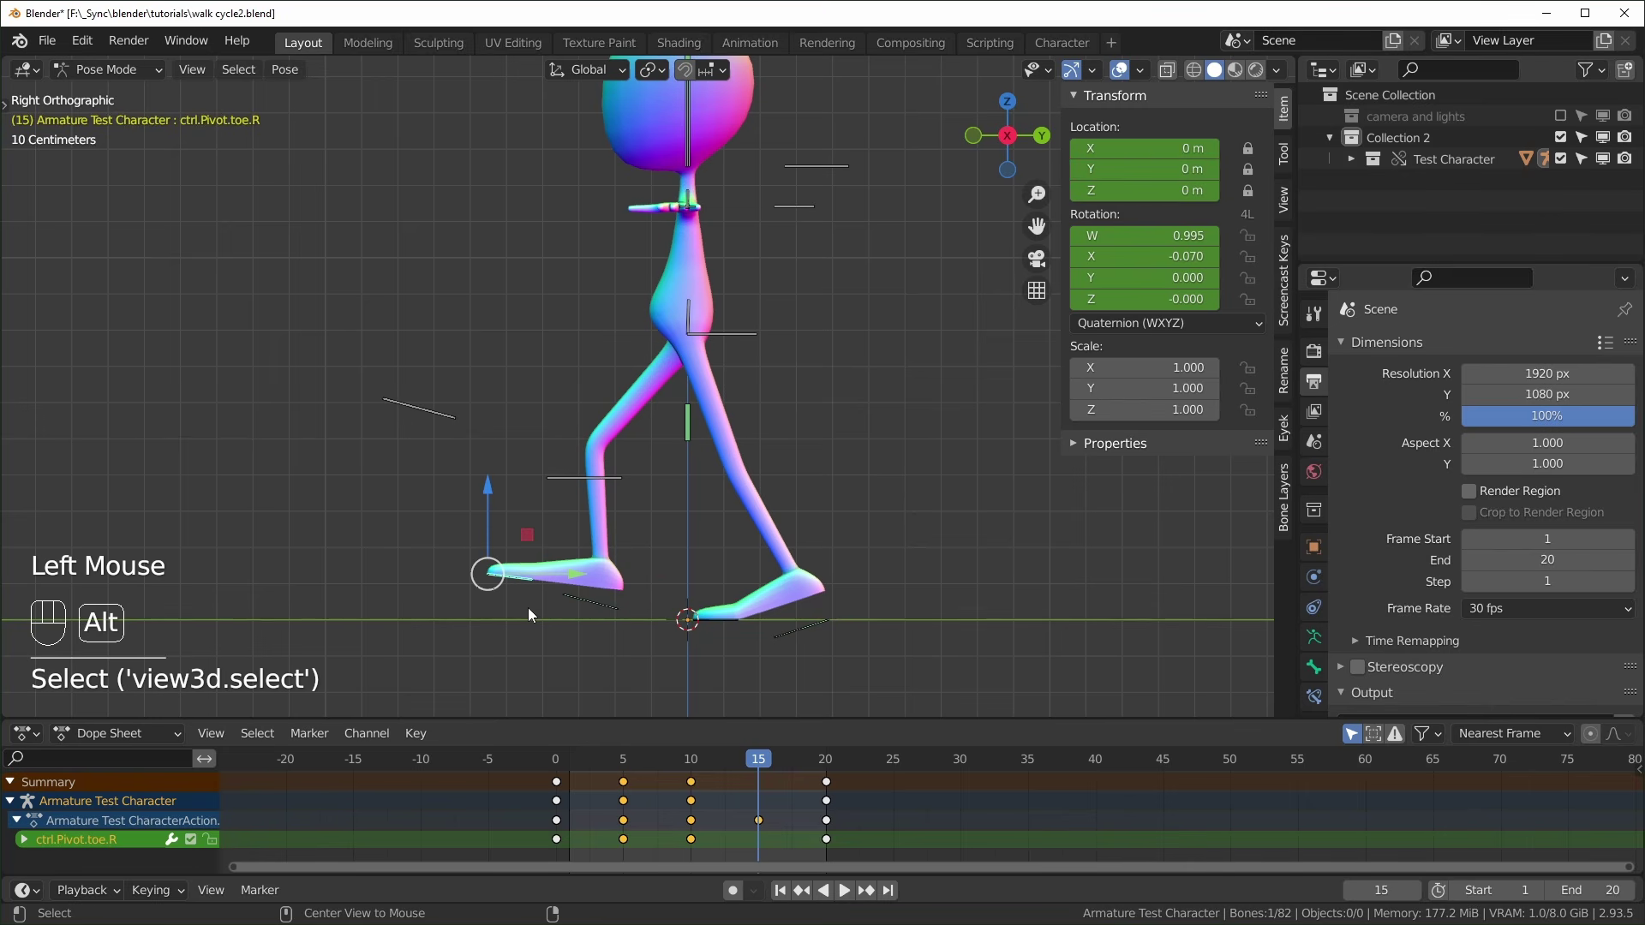
key(alt+r)
key(i)
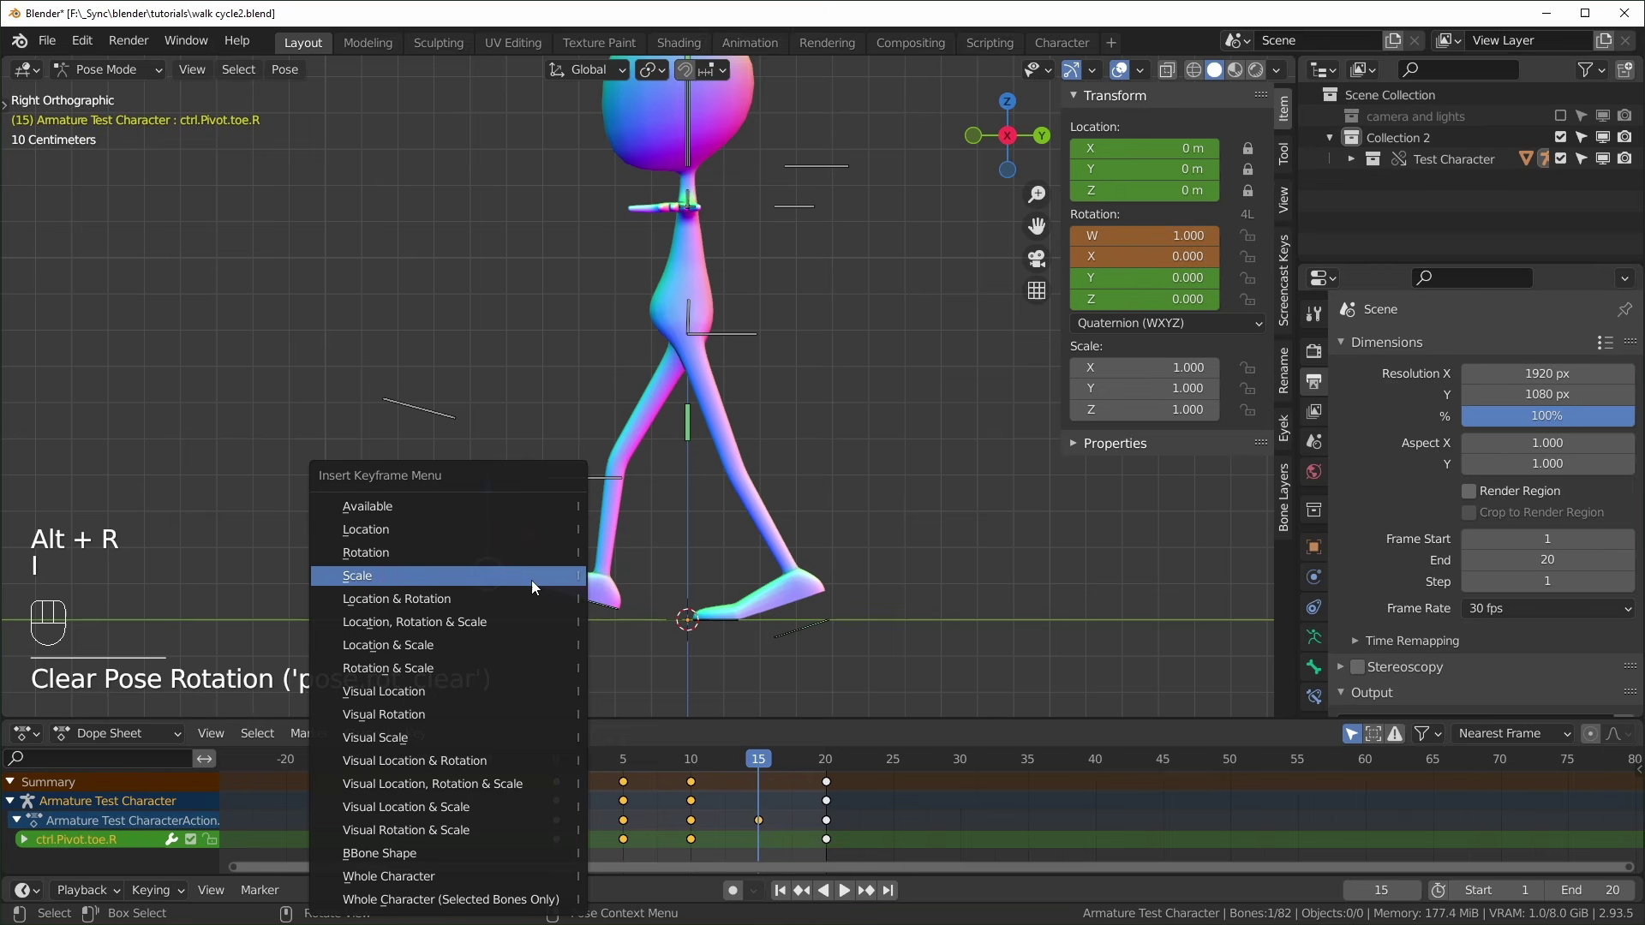
click(494, 557)
Reposition ctrl.foot.R to Y about 0.349 m and Z about -0.042 m, and rotate it to quaternion X about -0.228
drag(576, 574, 674, 598)
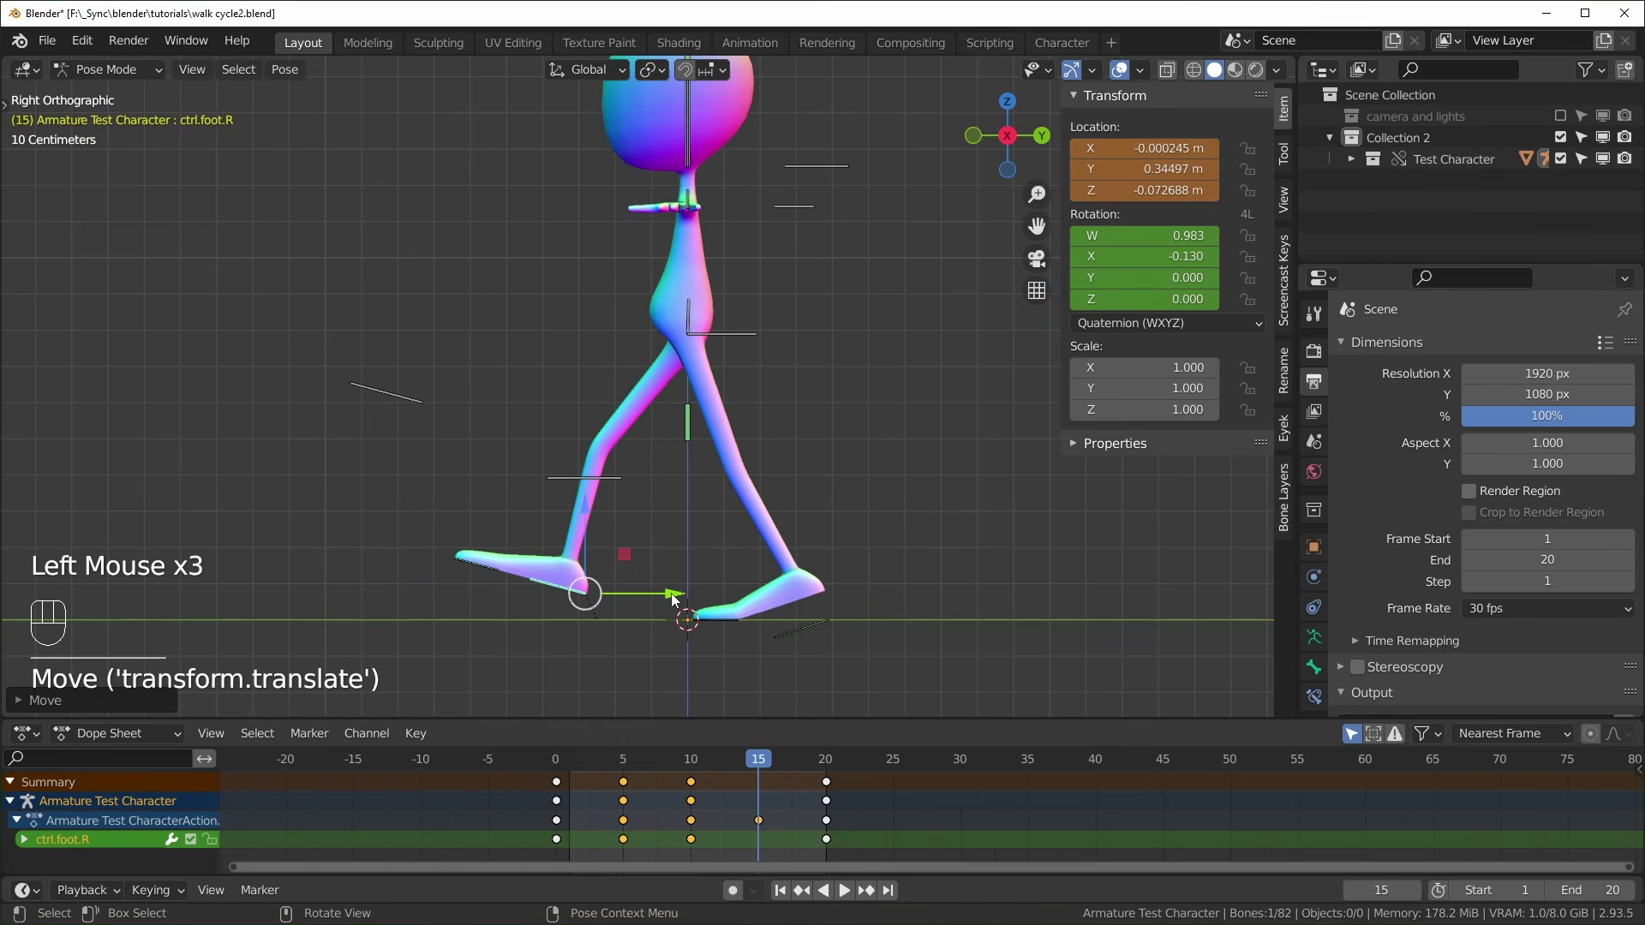
key(r)
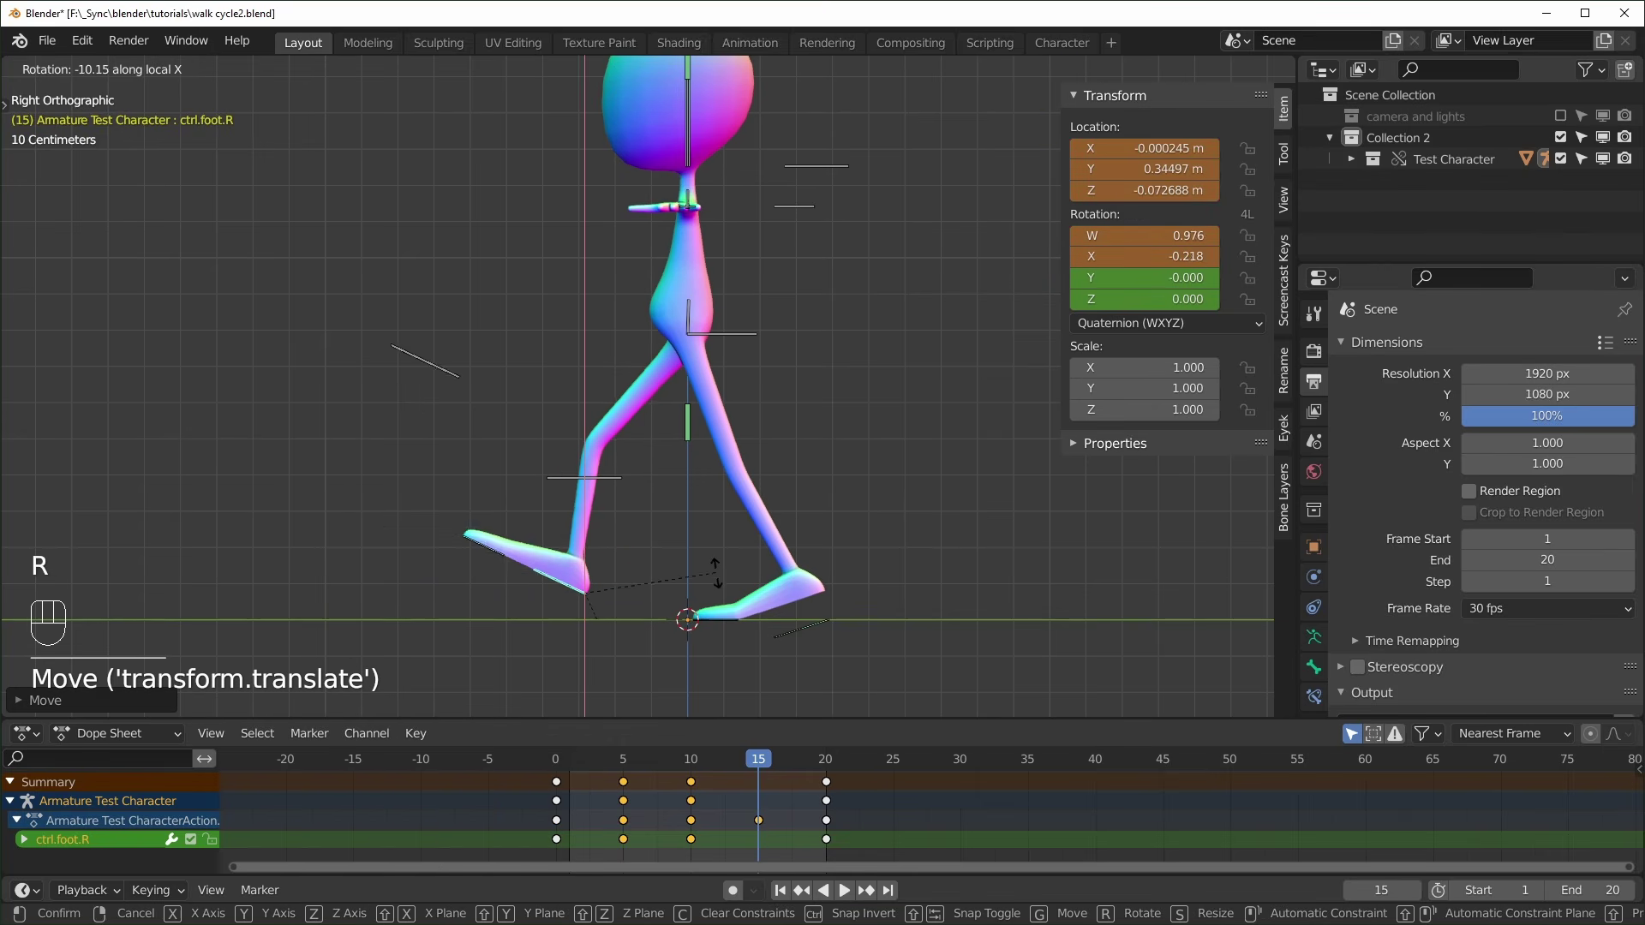
click(624, 559)
drag(623, 559, 639, 581)
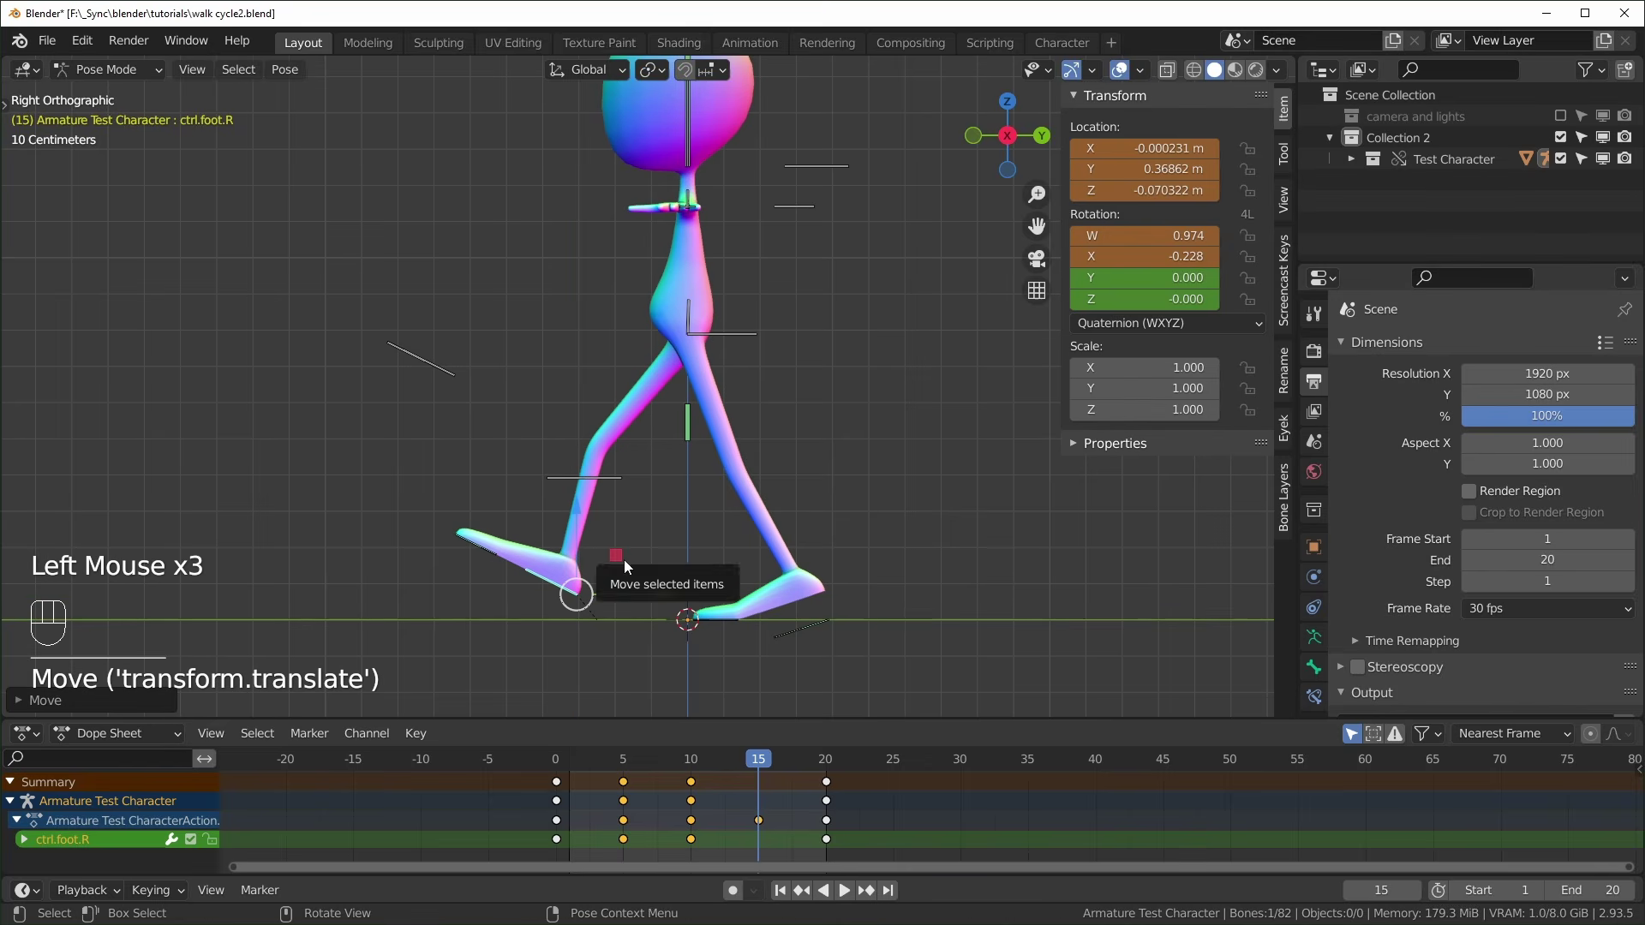
key(g)
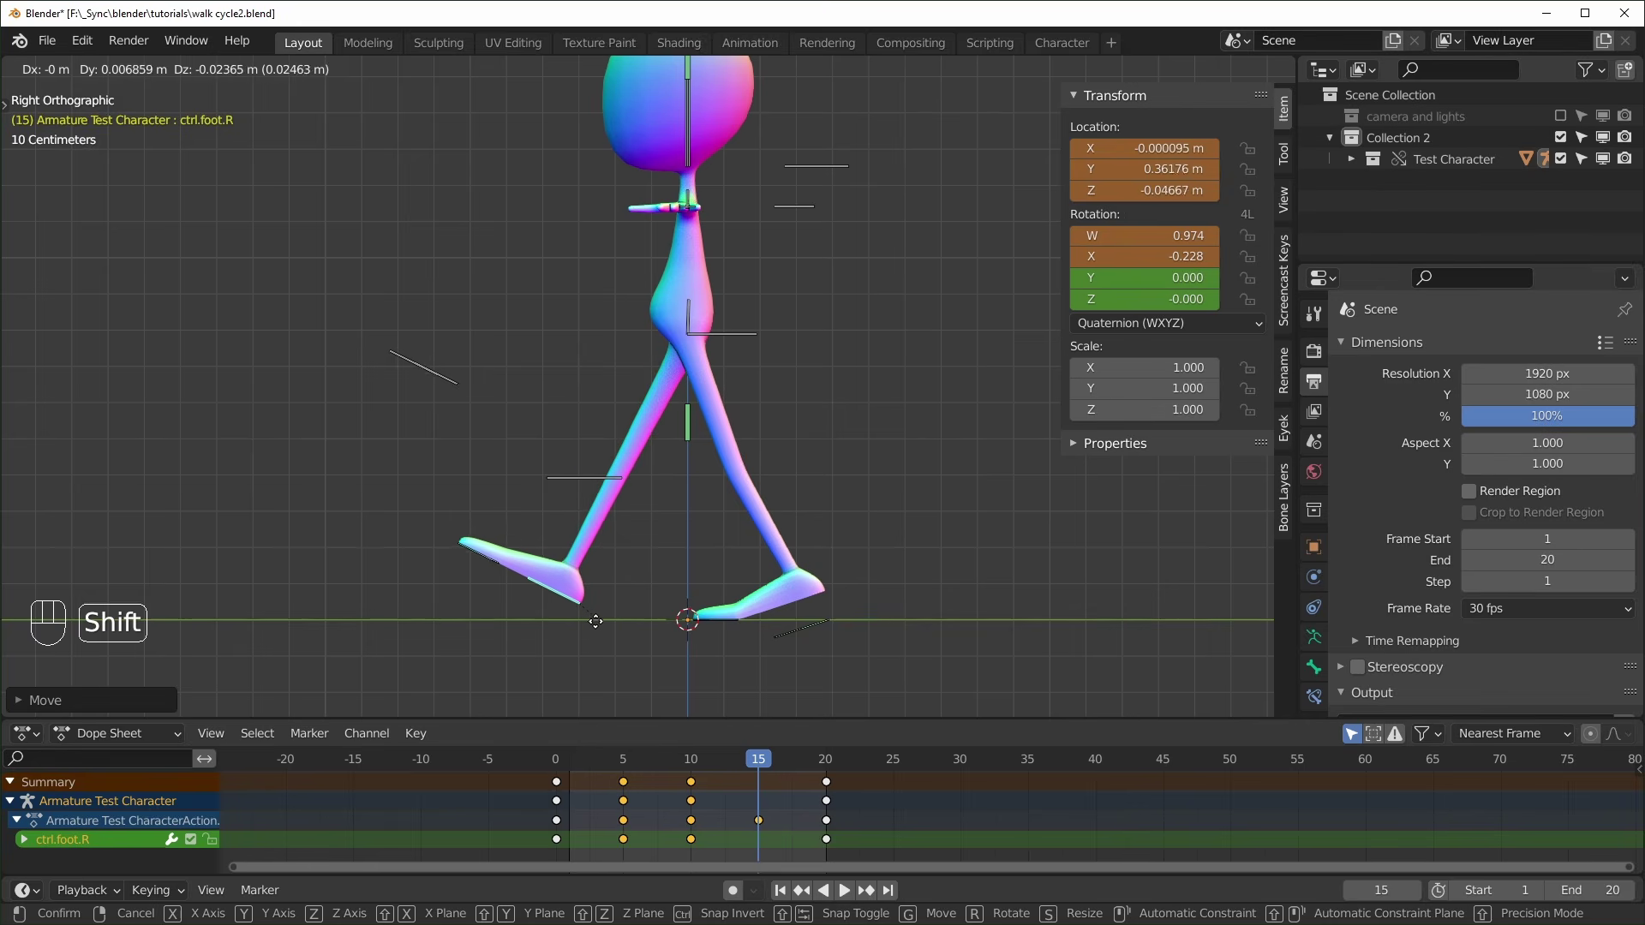
click(599, 614)
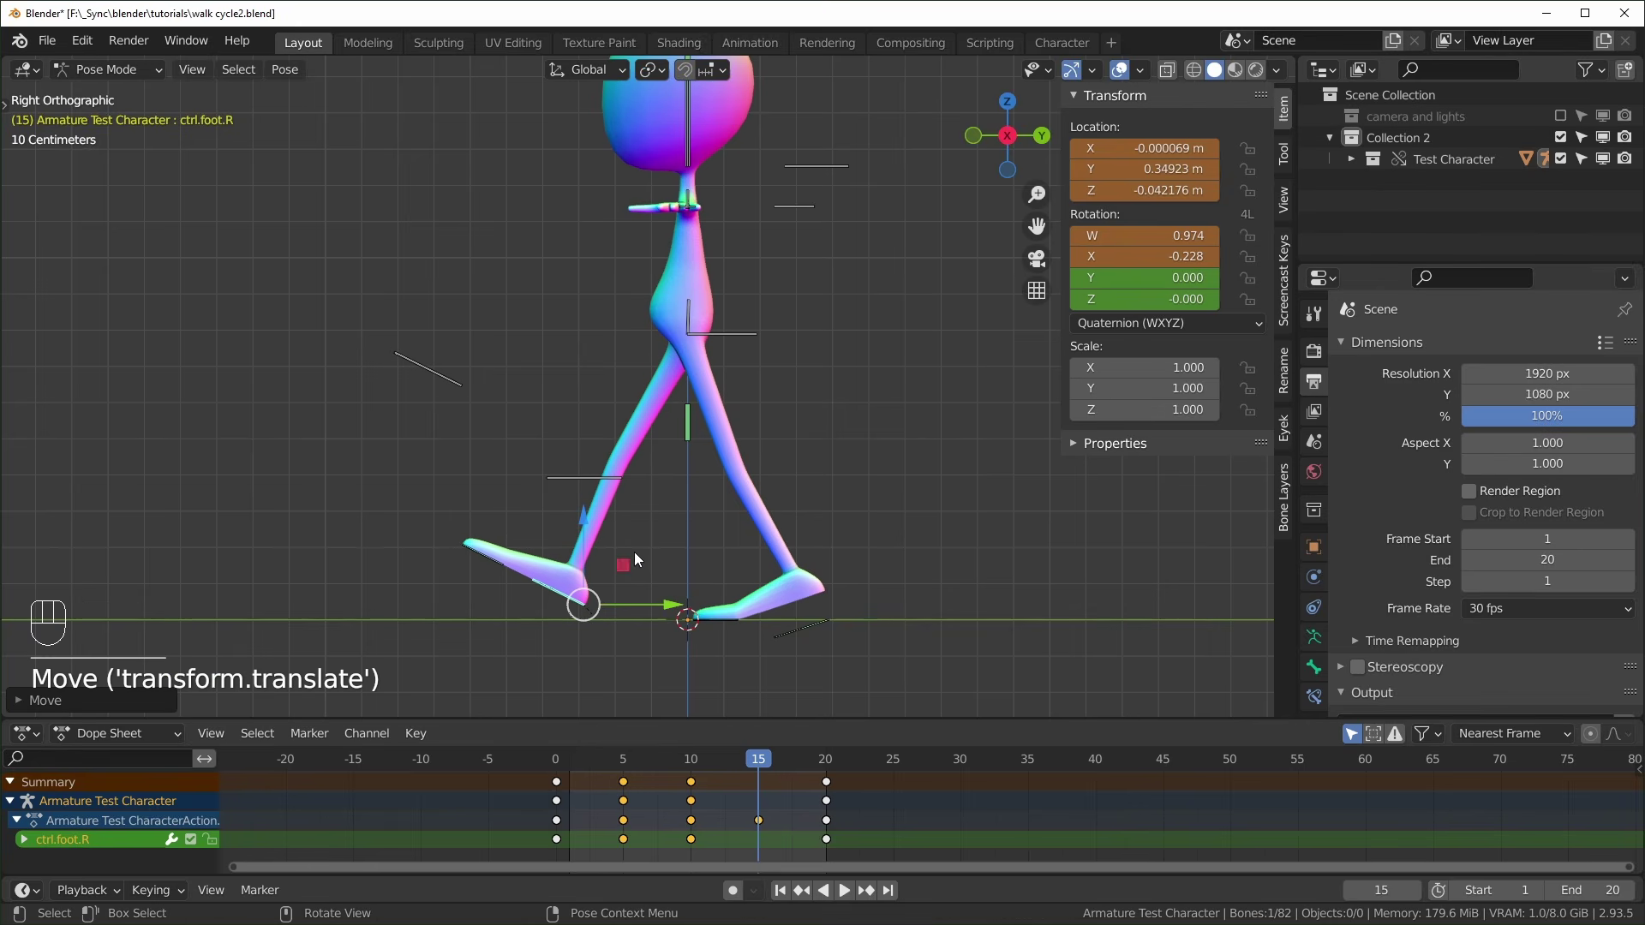
Insert Location and Rotation keyframes for ctrl.foot.R at frame 15
key(i)
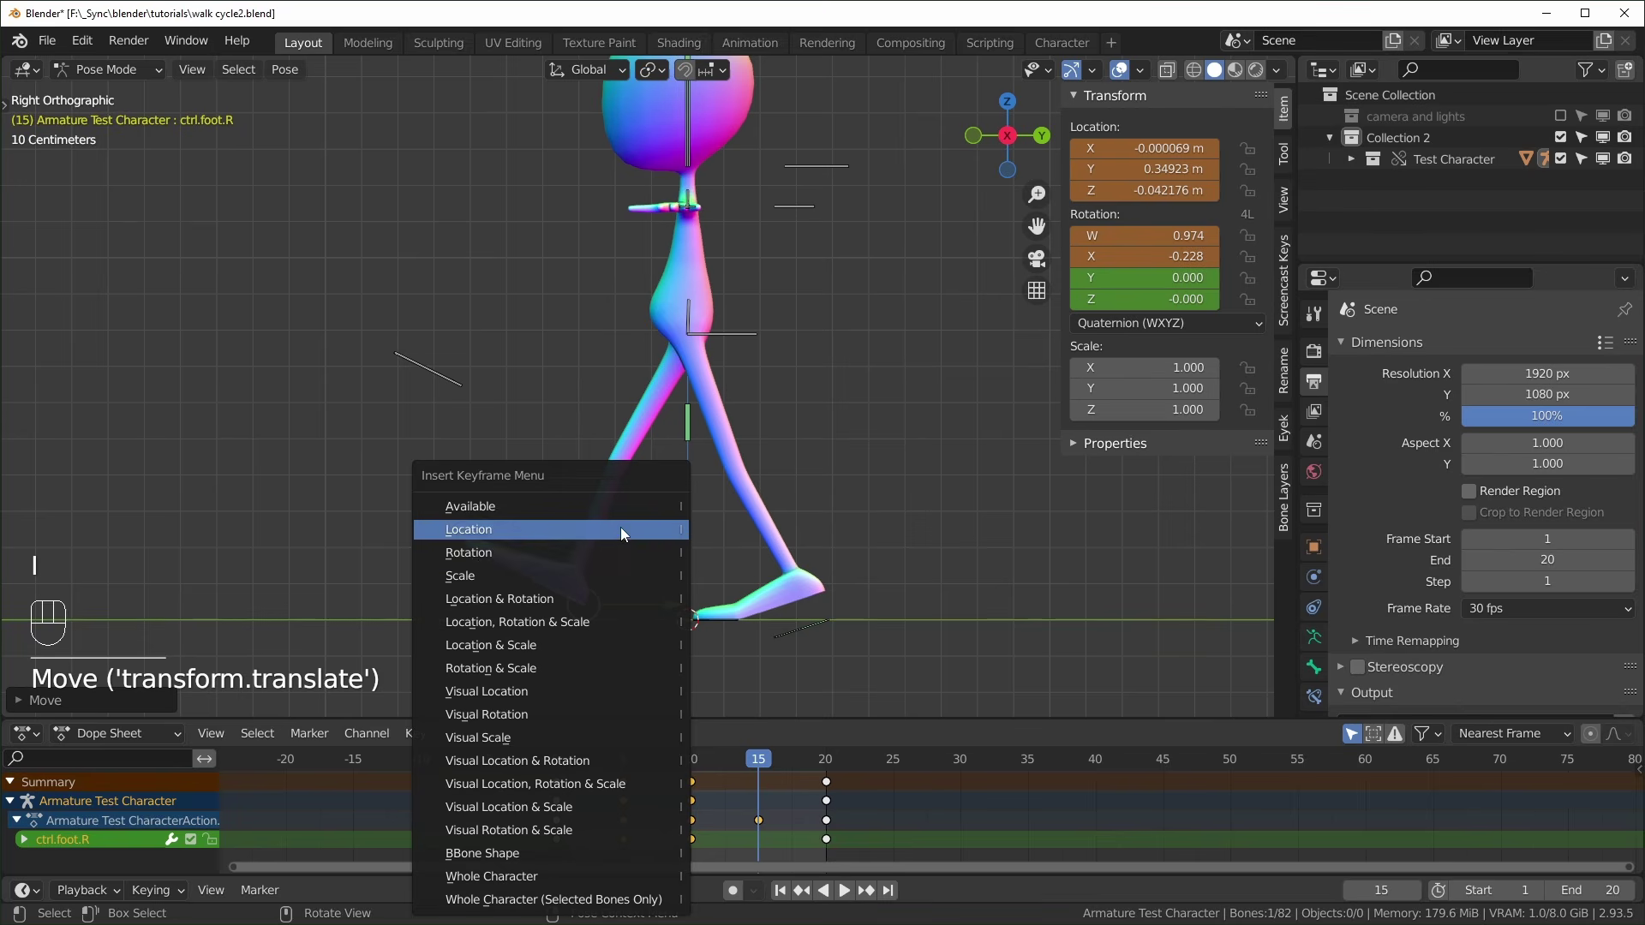
click(620, 527)
key(i)
click(601, 546)
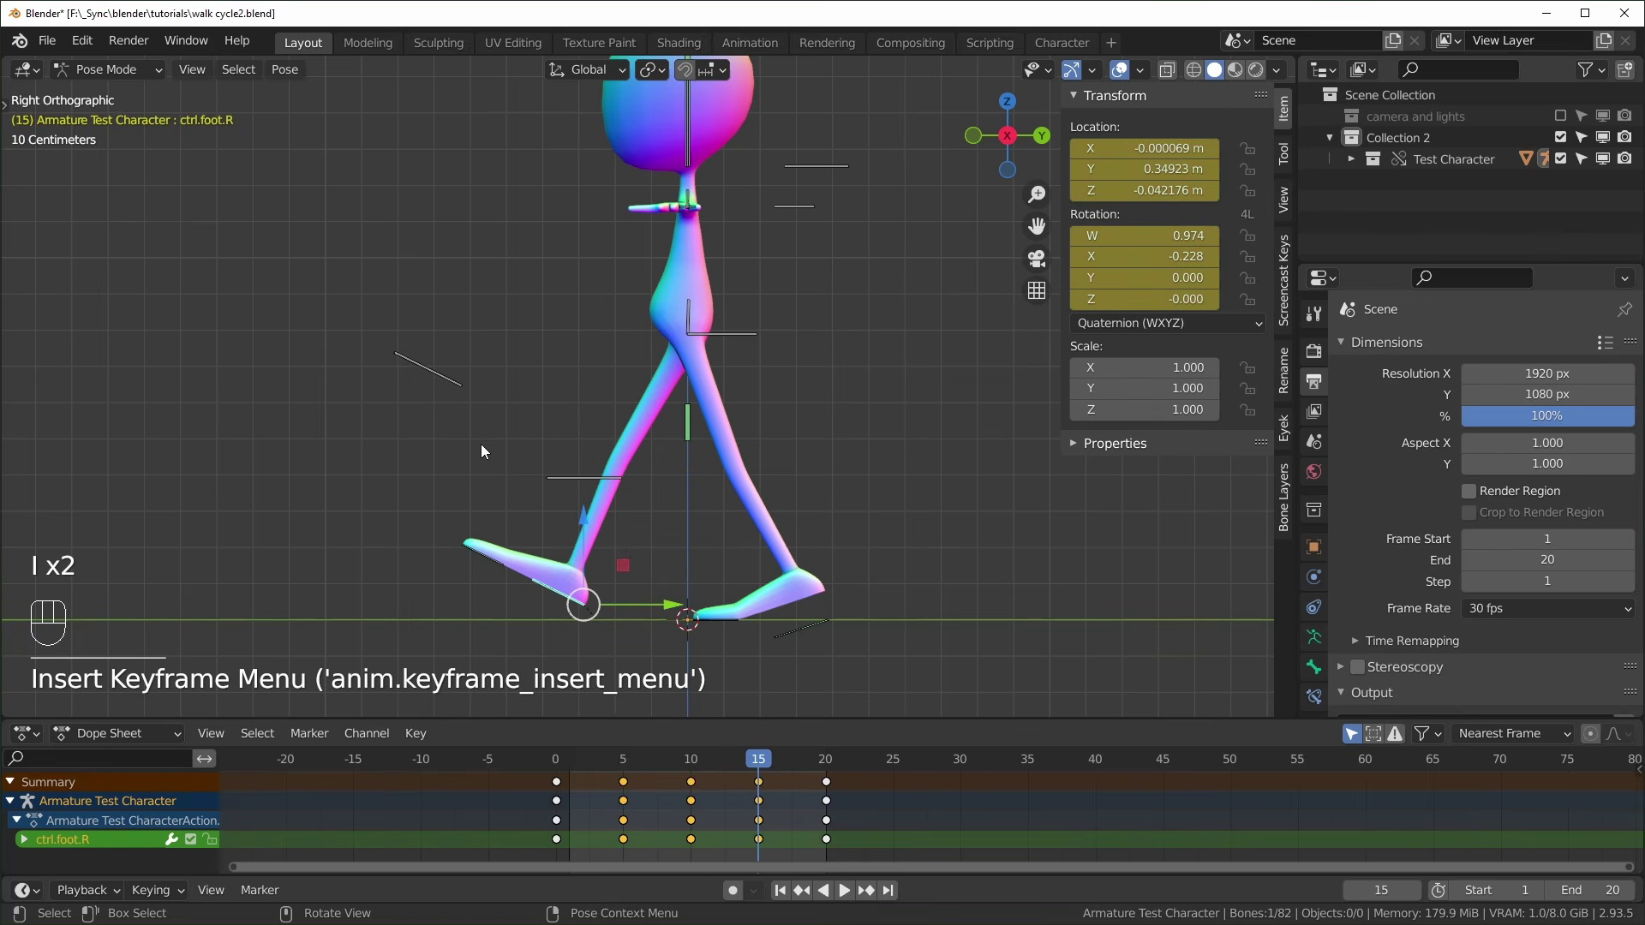
Play the walk and scrub to frame 5 to examine the leg and hip poses from the side and front
key(space)
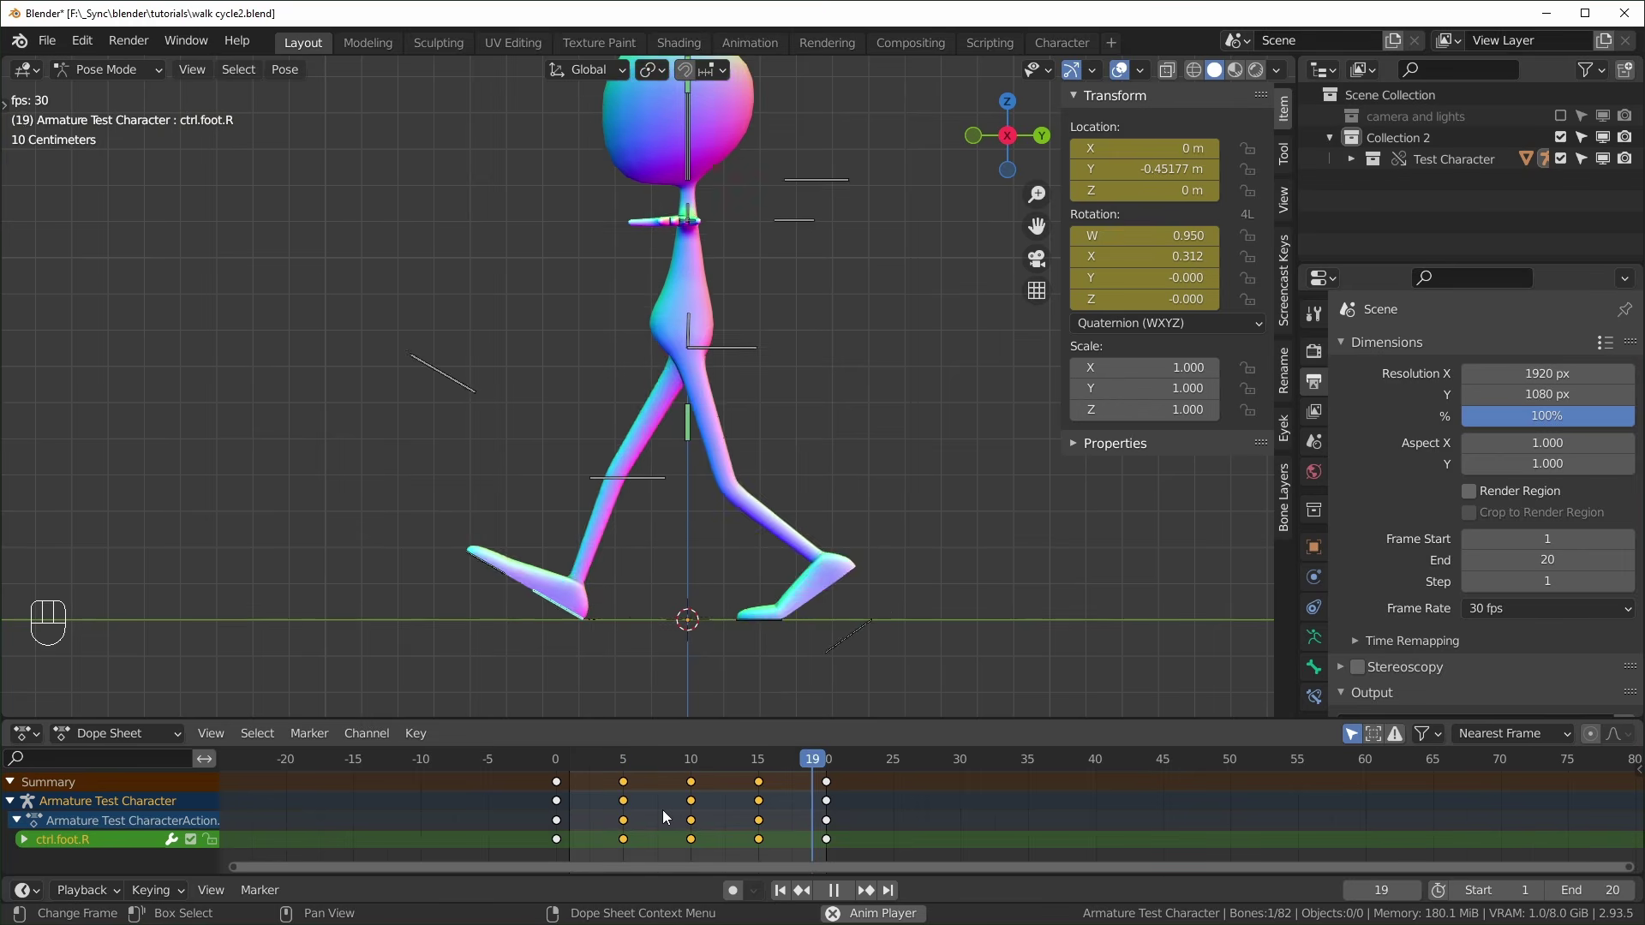
middle_drag(558, 503, 773, 523)
key(space)
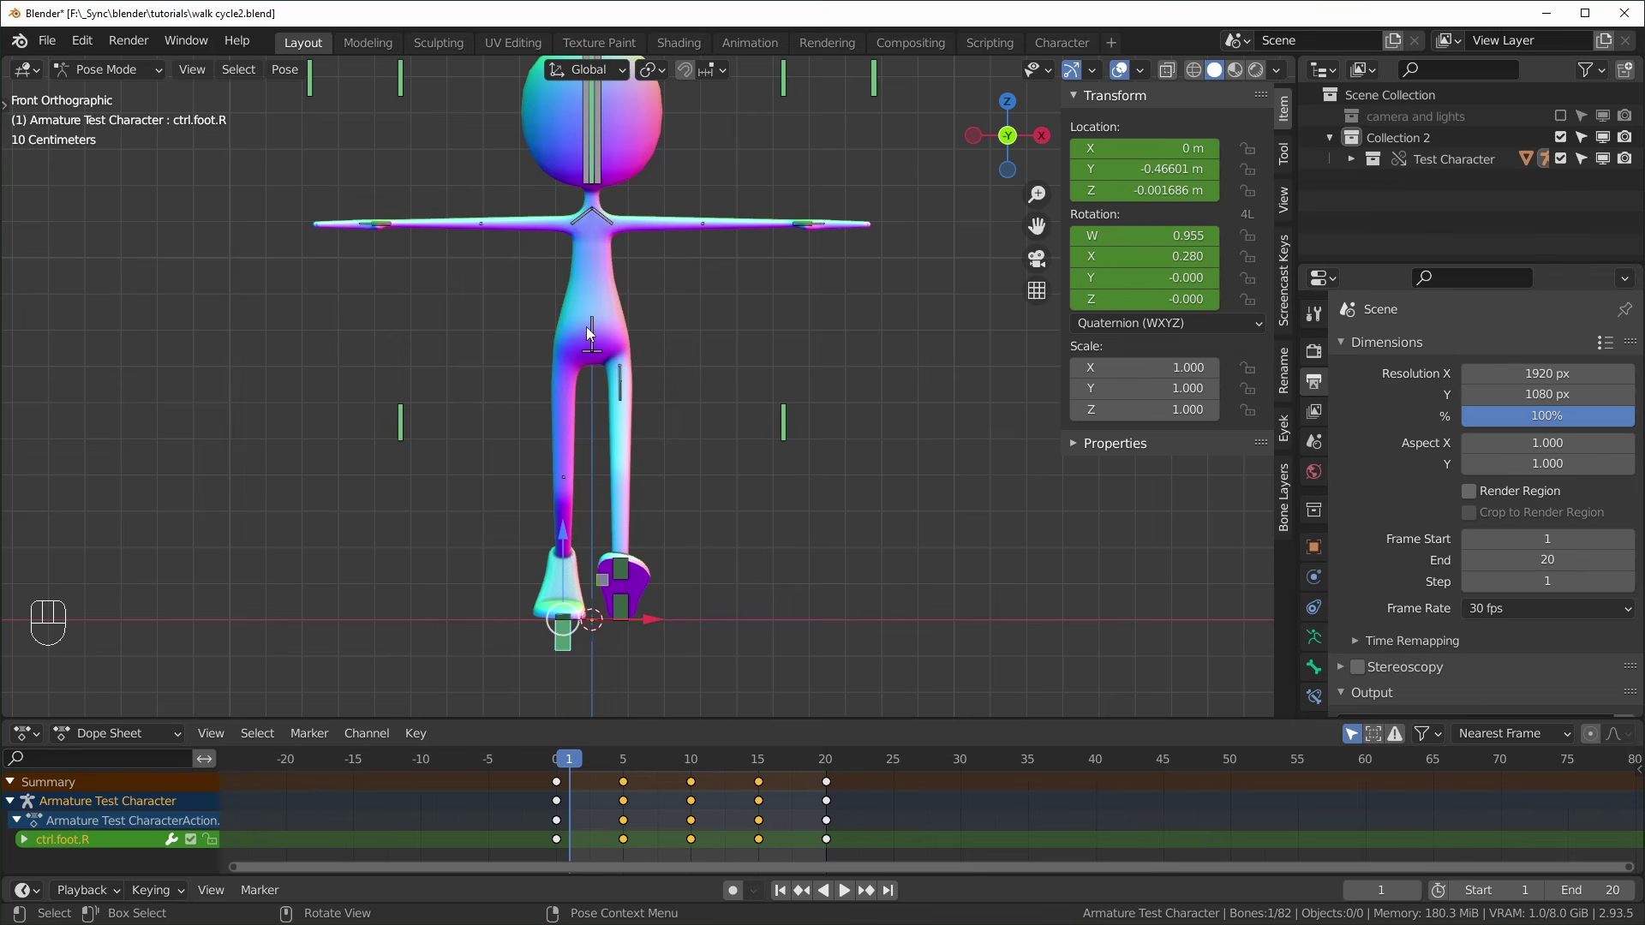
scroll(675, 370, up, 2)
middle_drag(675, 370, 641, 405)
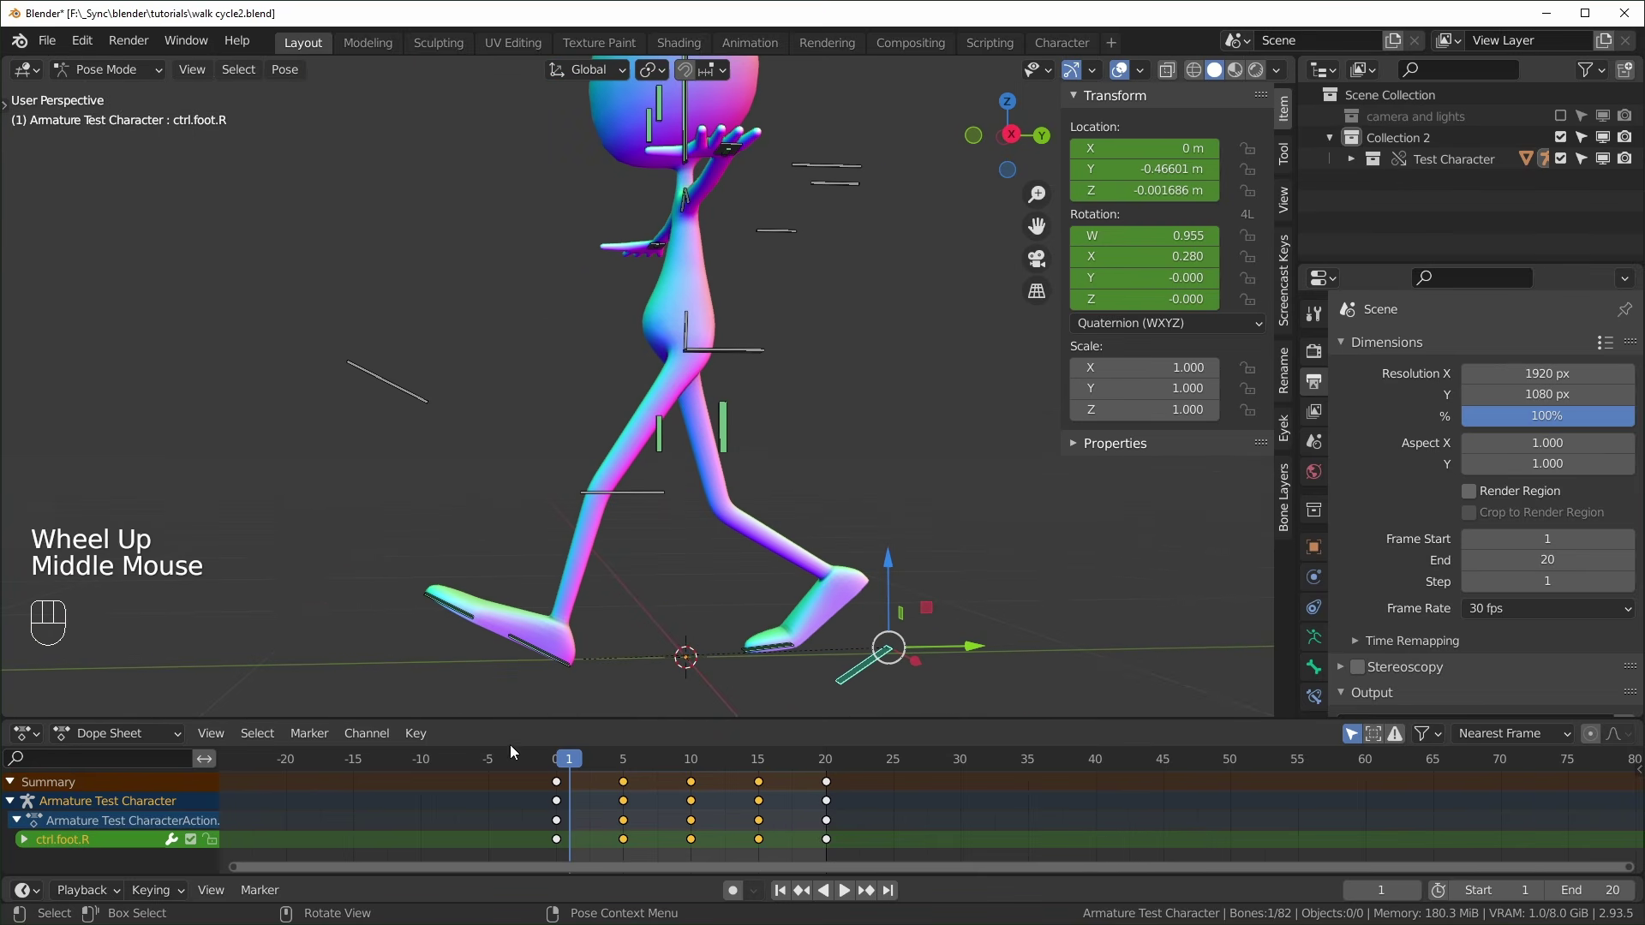
middle_click(575, 765)
middle_click(568, 765)
drag(567, 764, 624, 766)
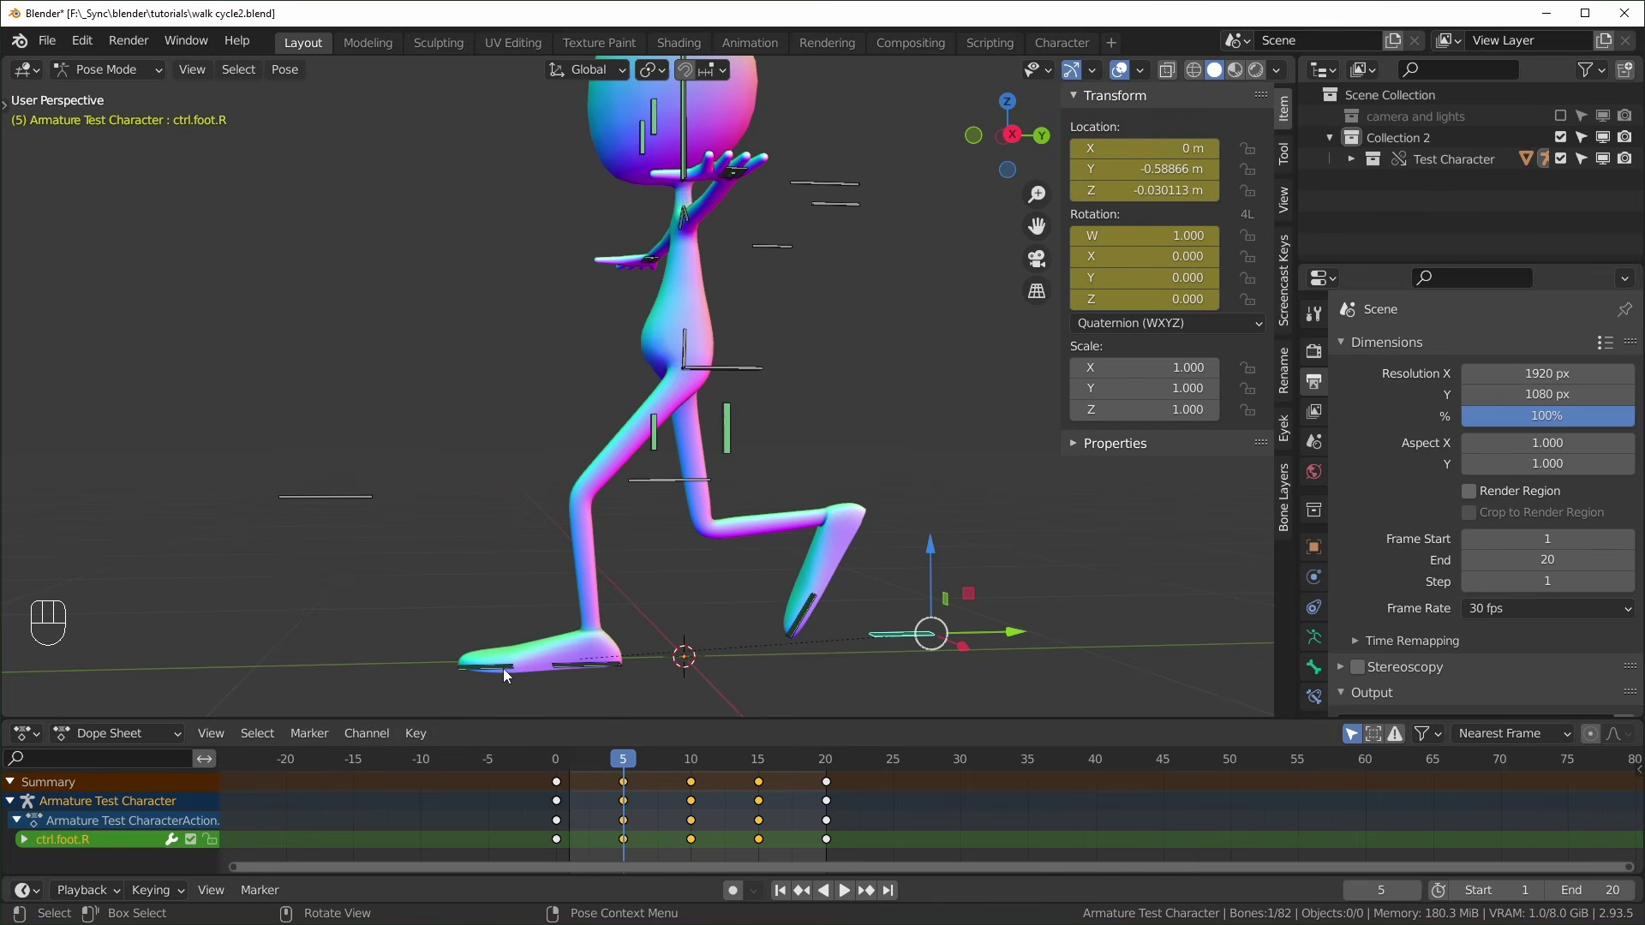
middle_drag(527, 638, 588, 321)
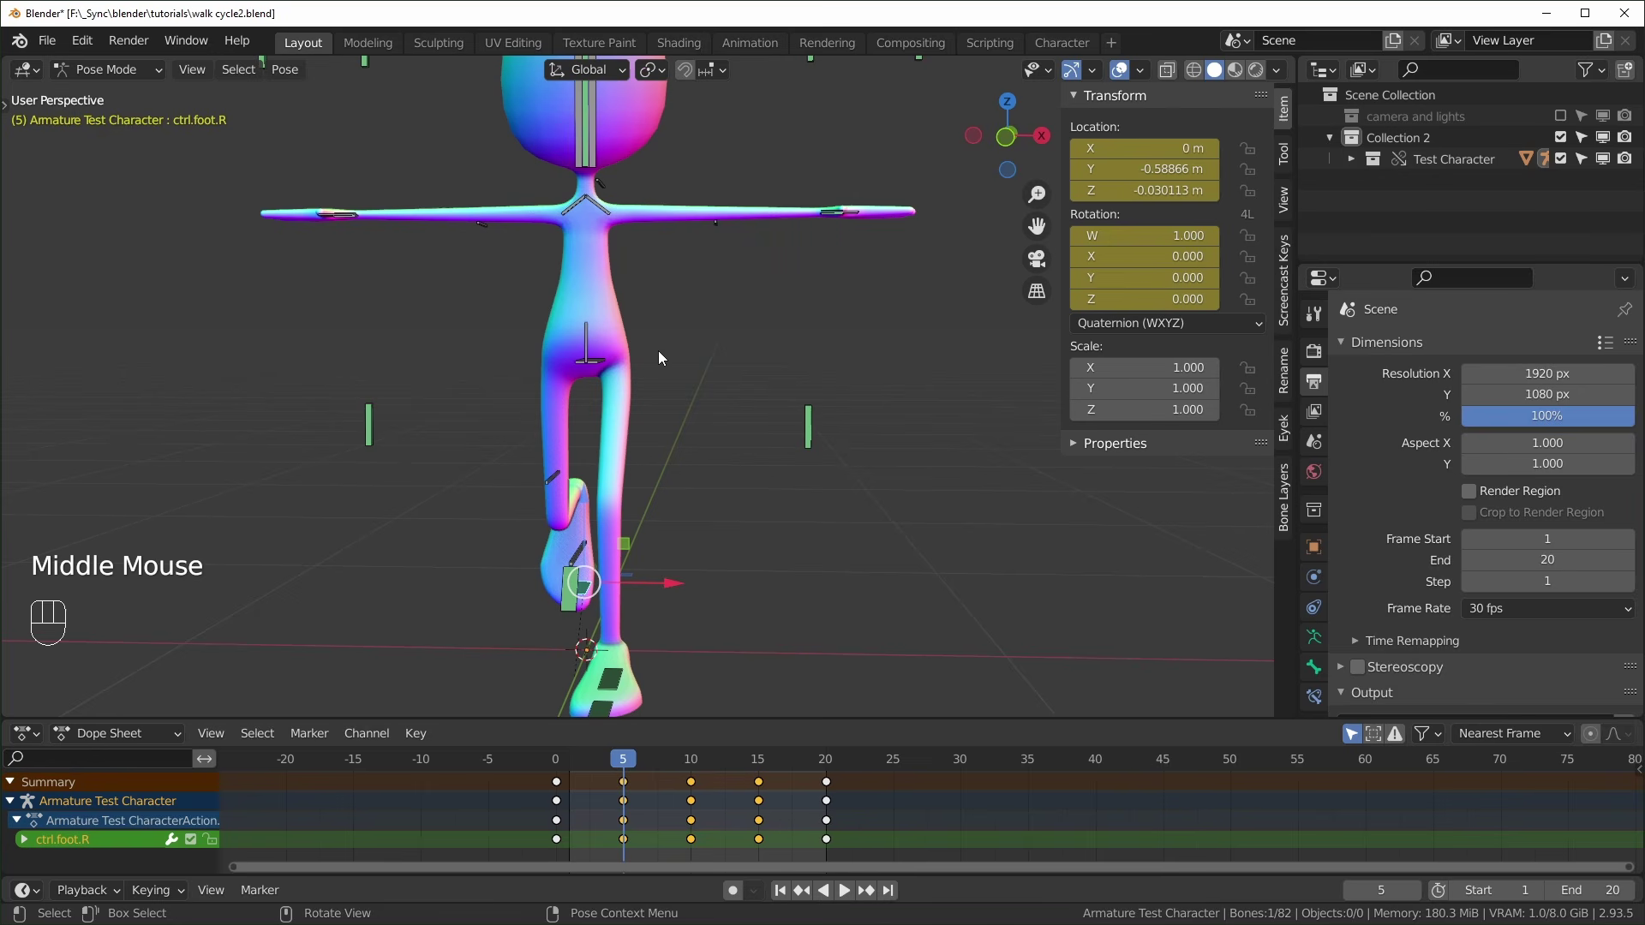
Go to frame 0 and select the hip bone in the front orthographic view
drag(630, 764, 556, 765)
middle_drag(692, 656, 647, 577)
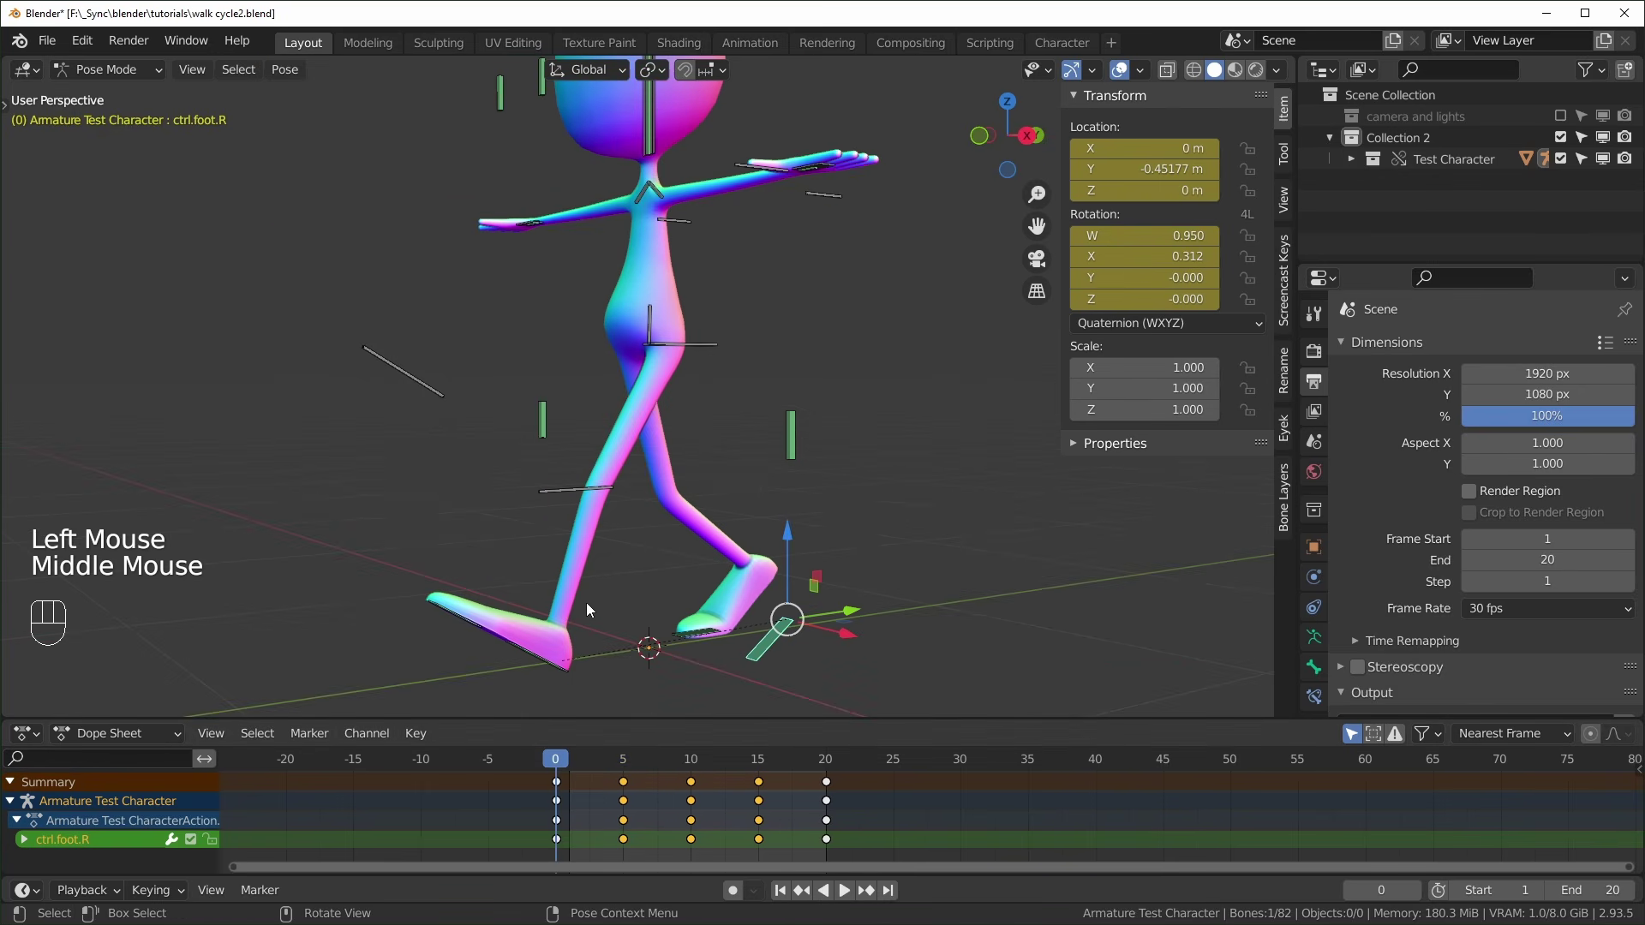
key(KP_3)
key(KP_1)
click(732, 336)
key(r)
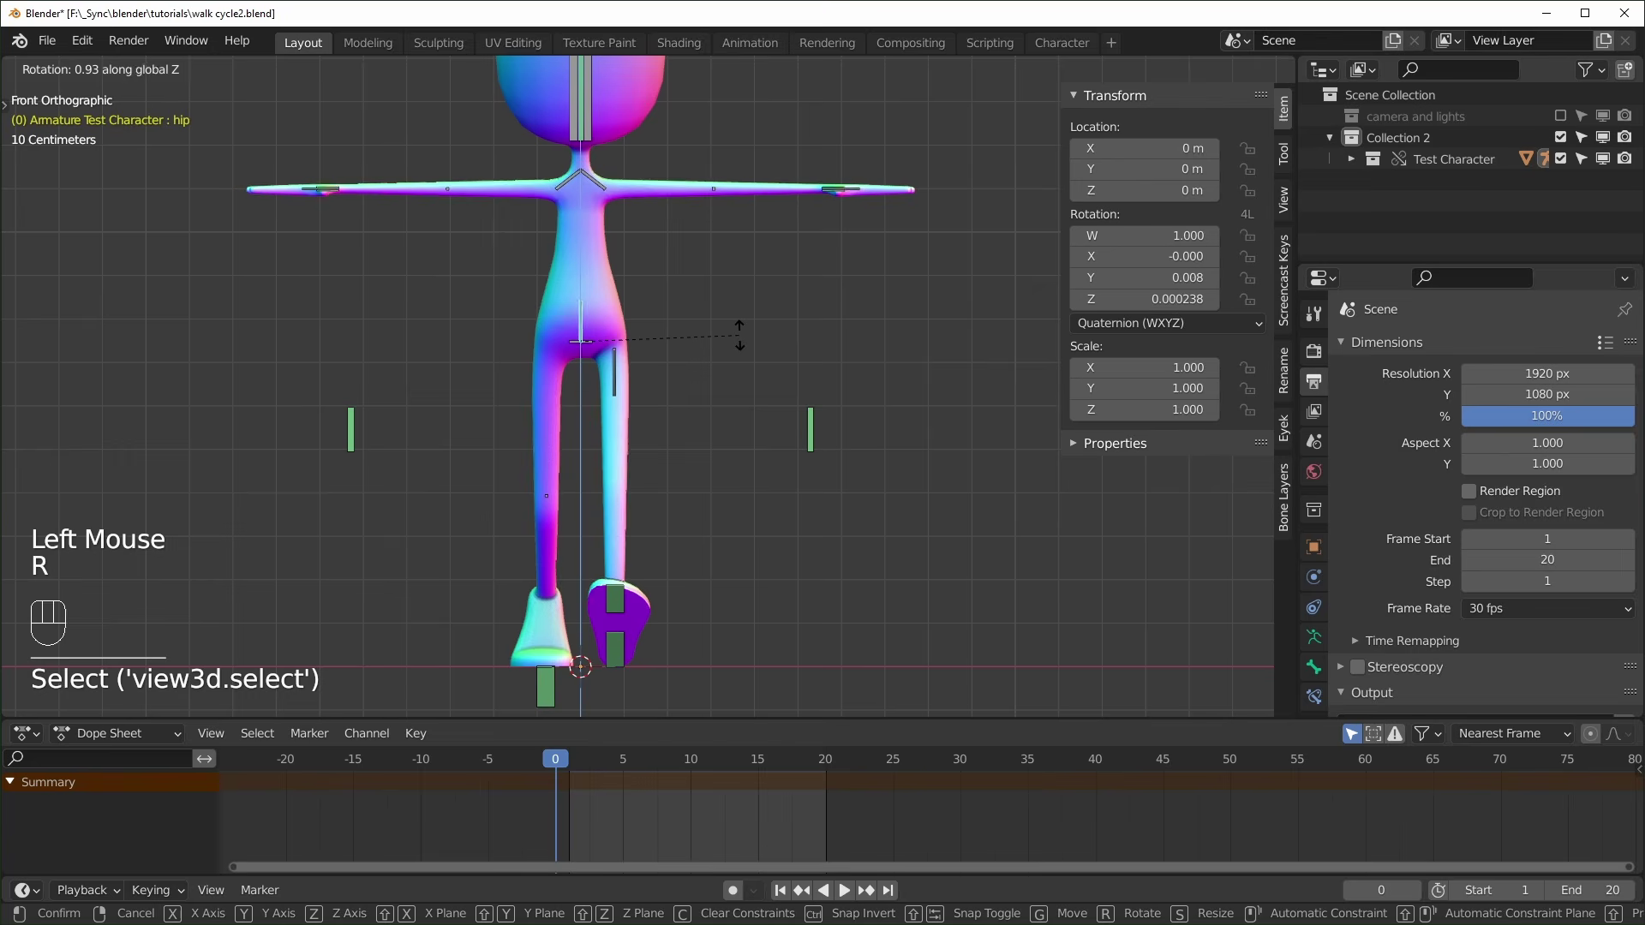
key(z)
key(z)
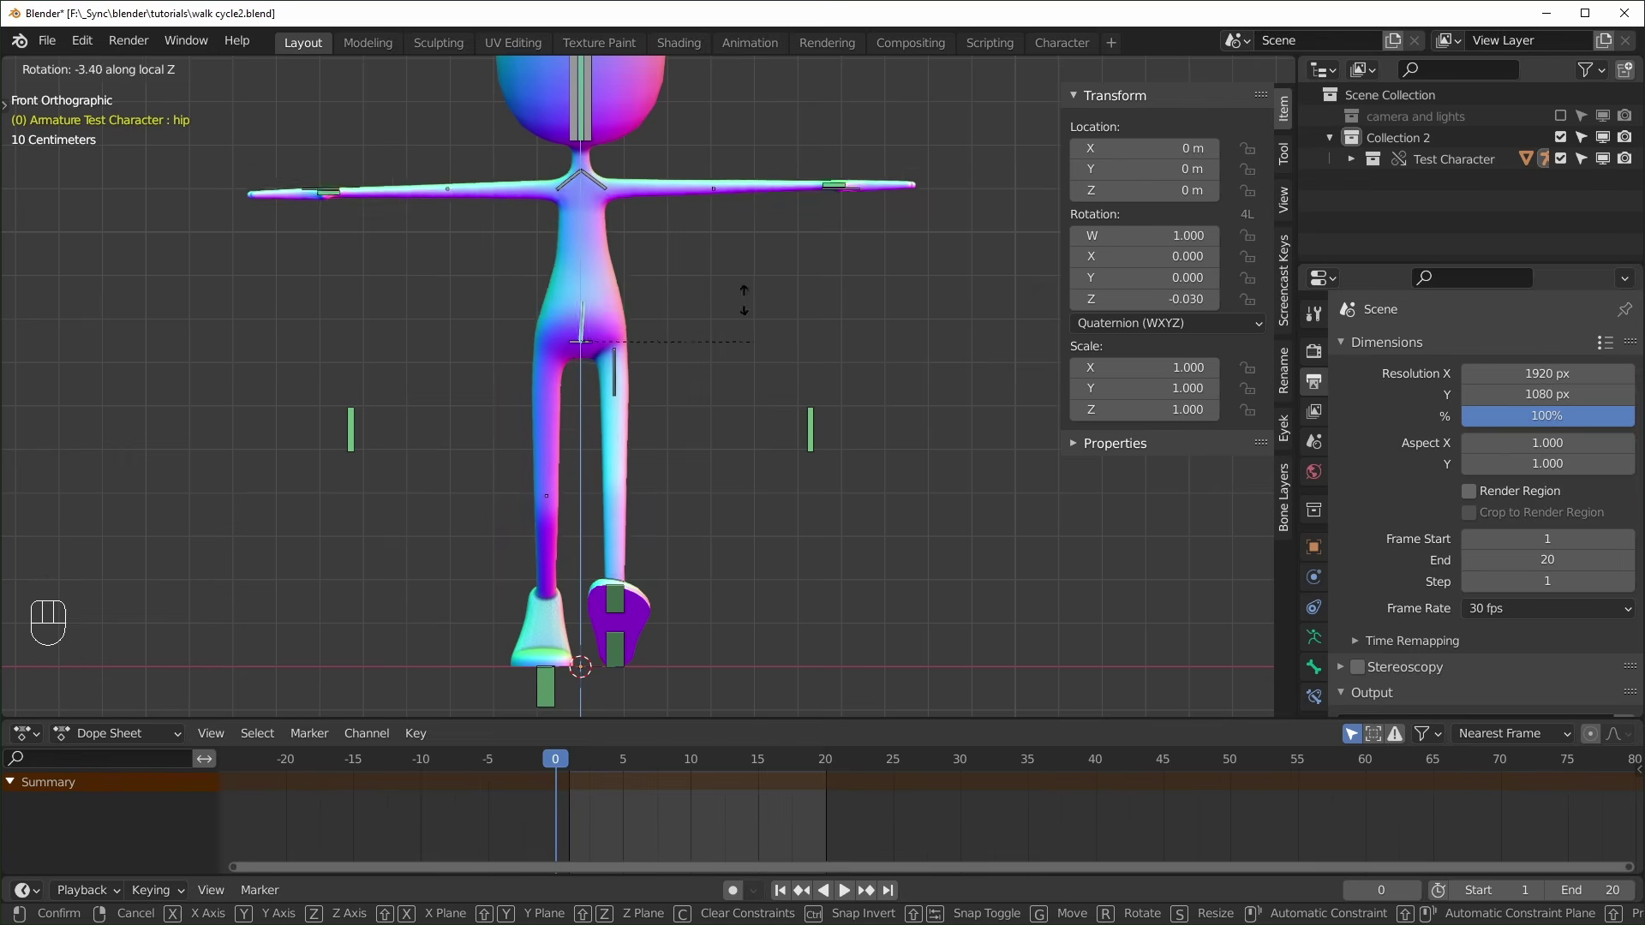
right_click(745, 331)
Tilt the hip bone in the front view to quaternion Z about -0.072 and insert a Rotation keyframe at frame 0
key(r)
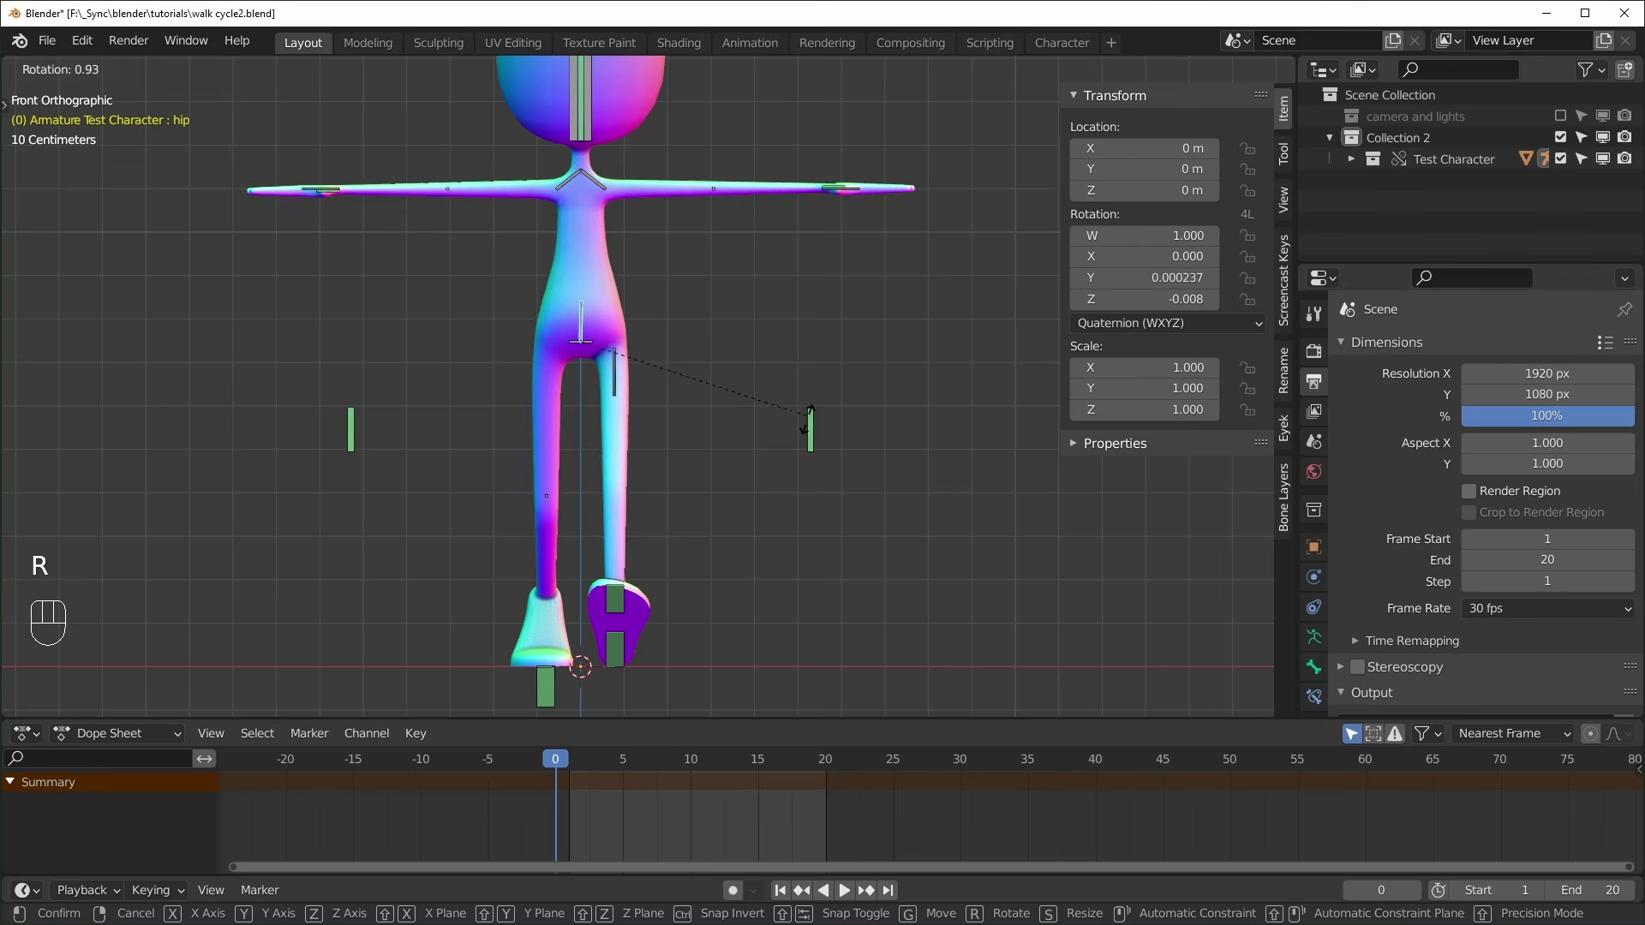
click(782, 364)
key(i)
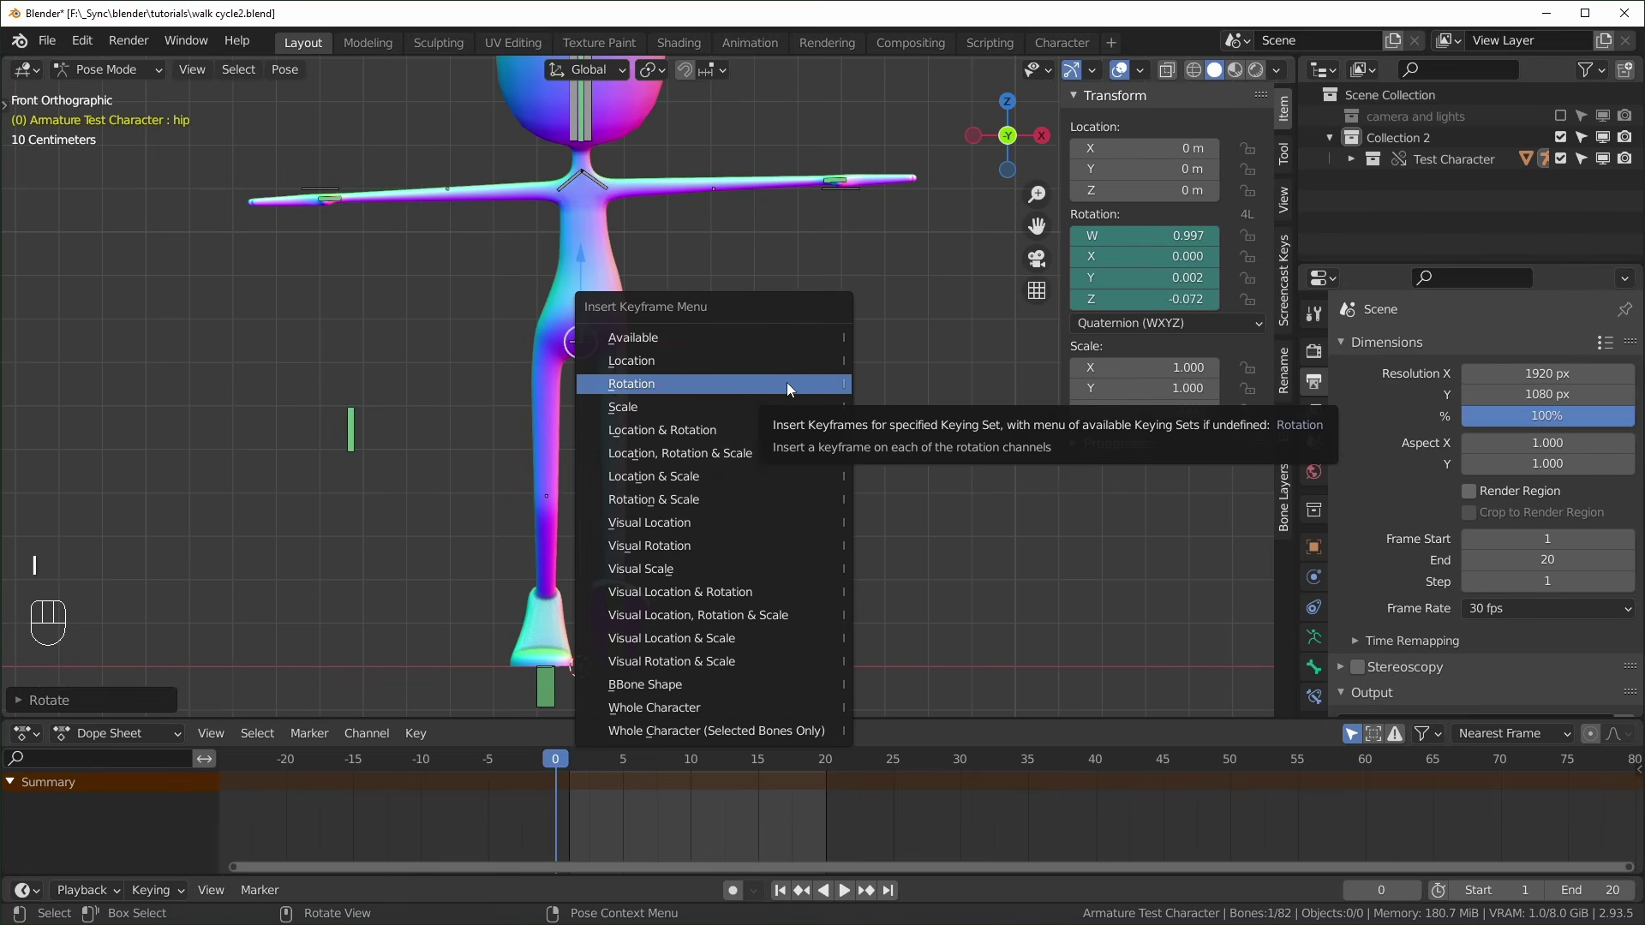
click(787, 383)
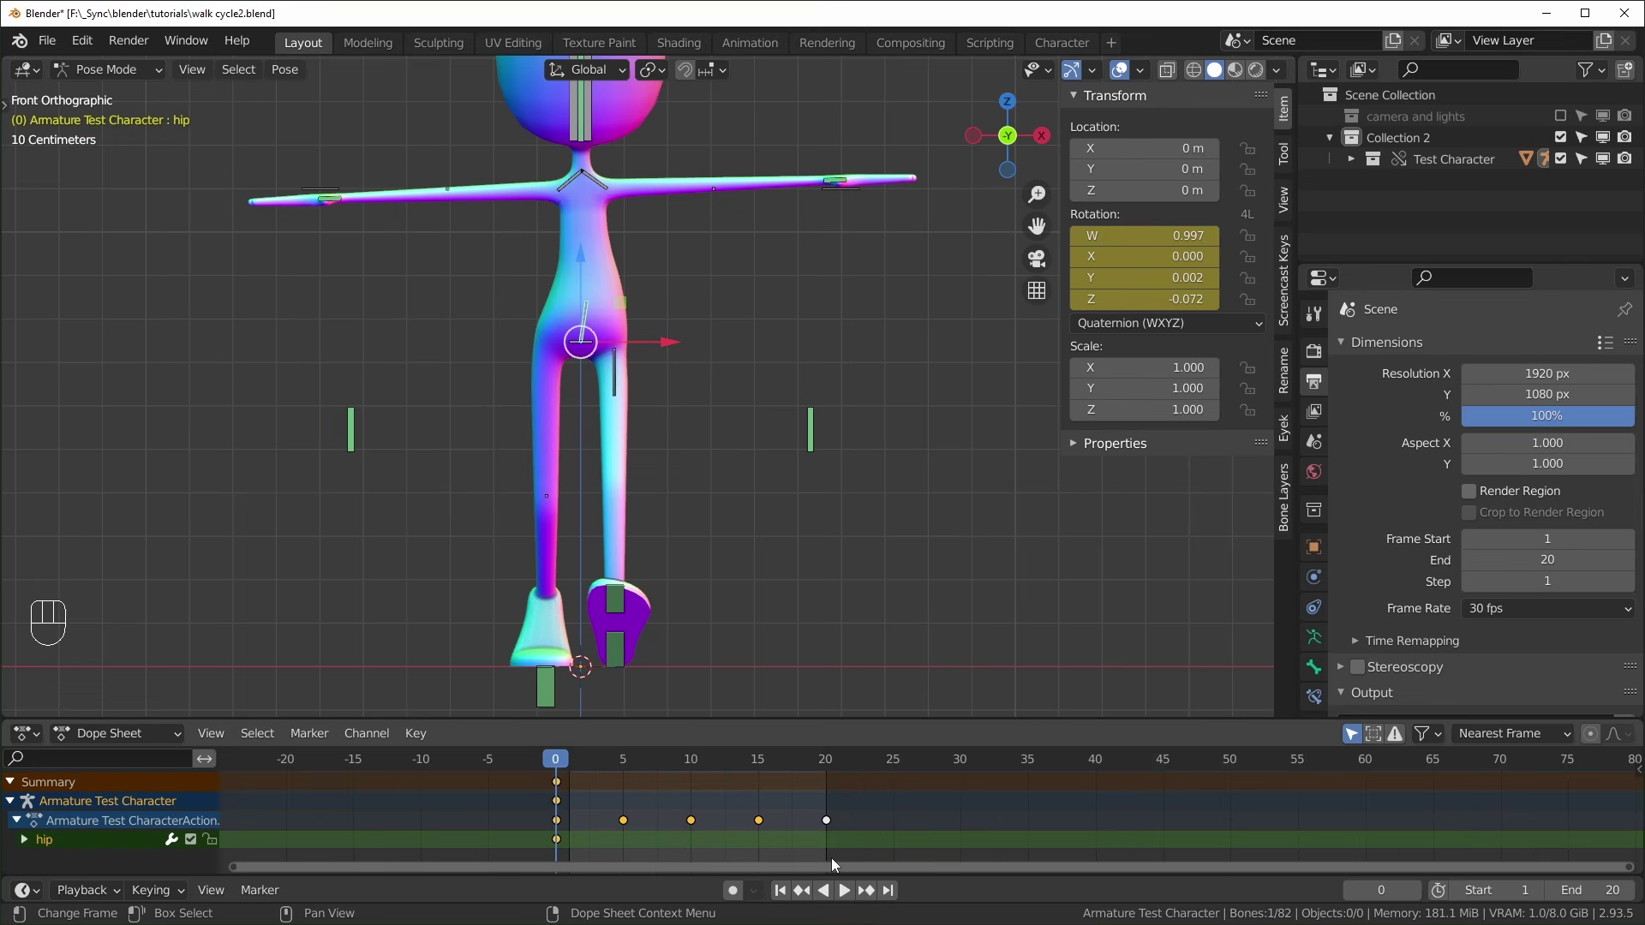
middle_drag(741, 422, 754, 461)
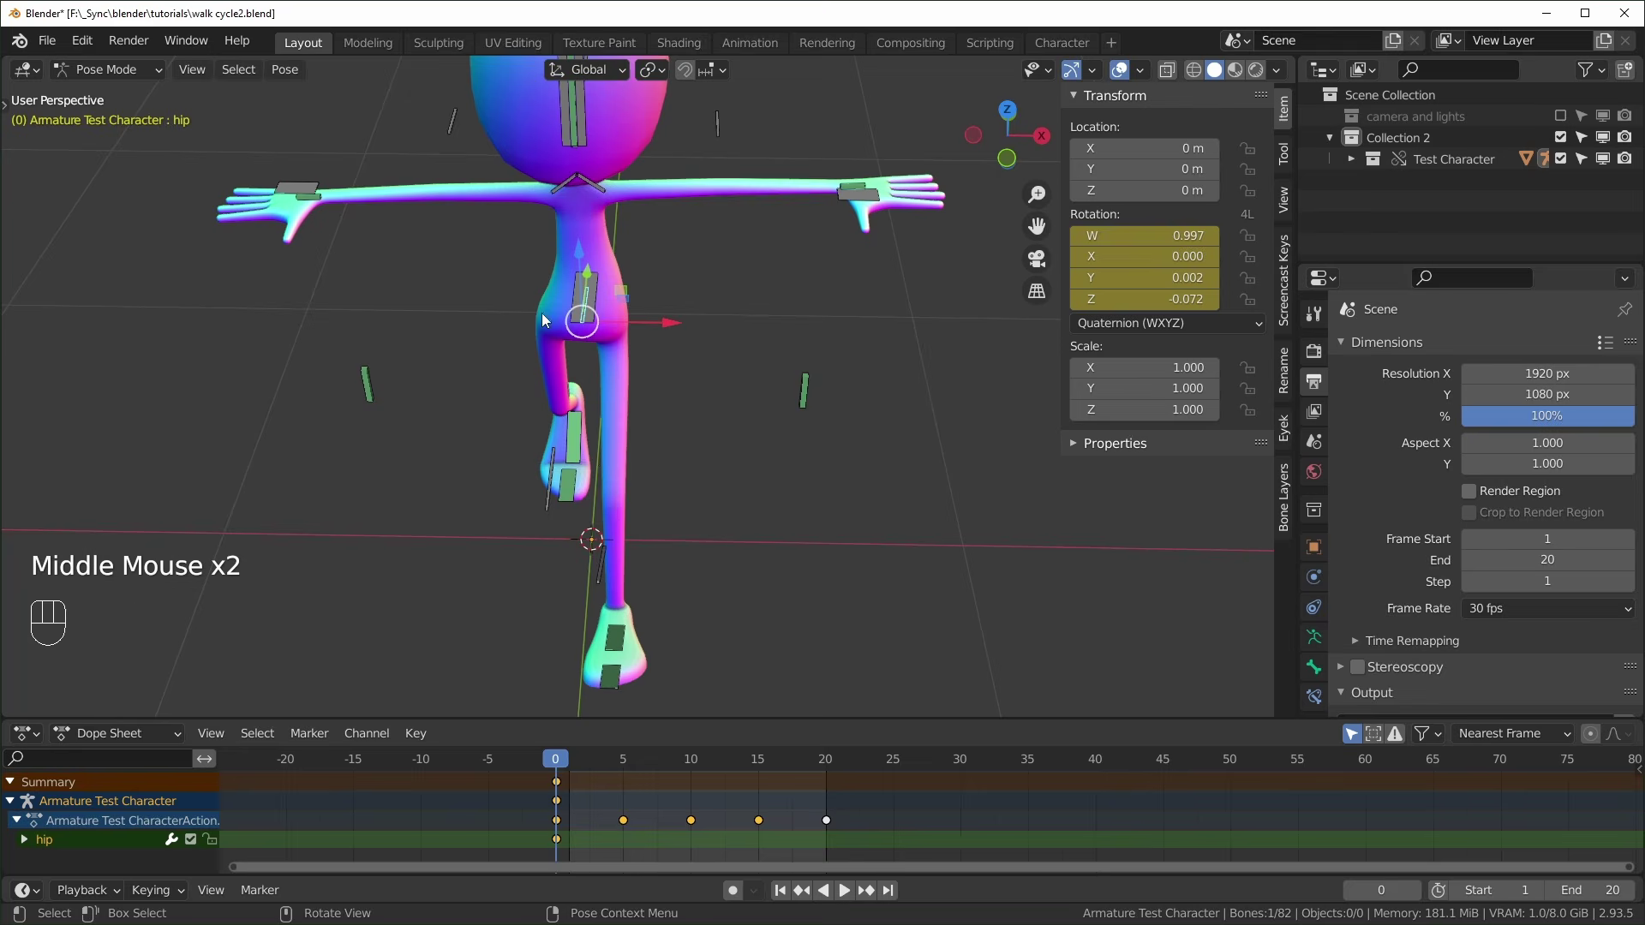
middle_drag(542, 311, 737, 408)
key(r)
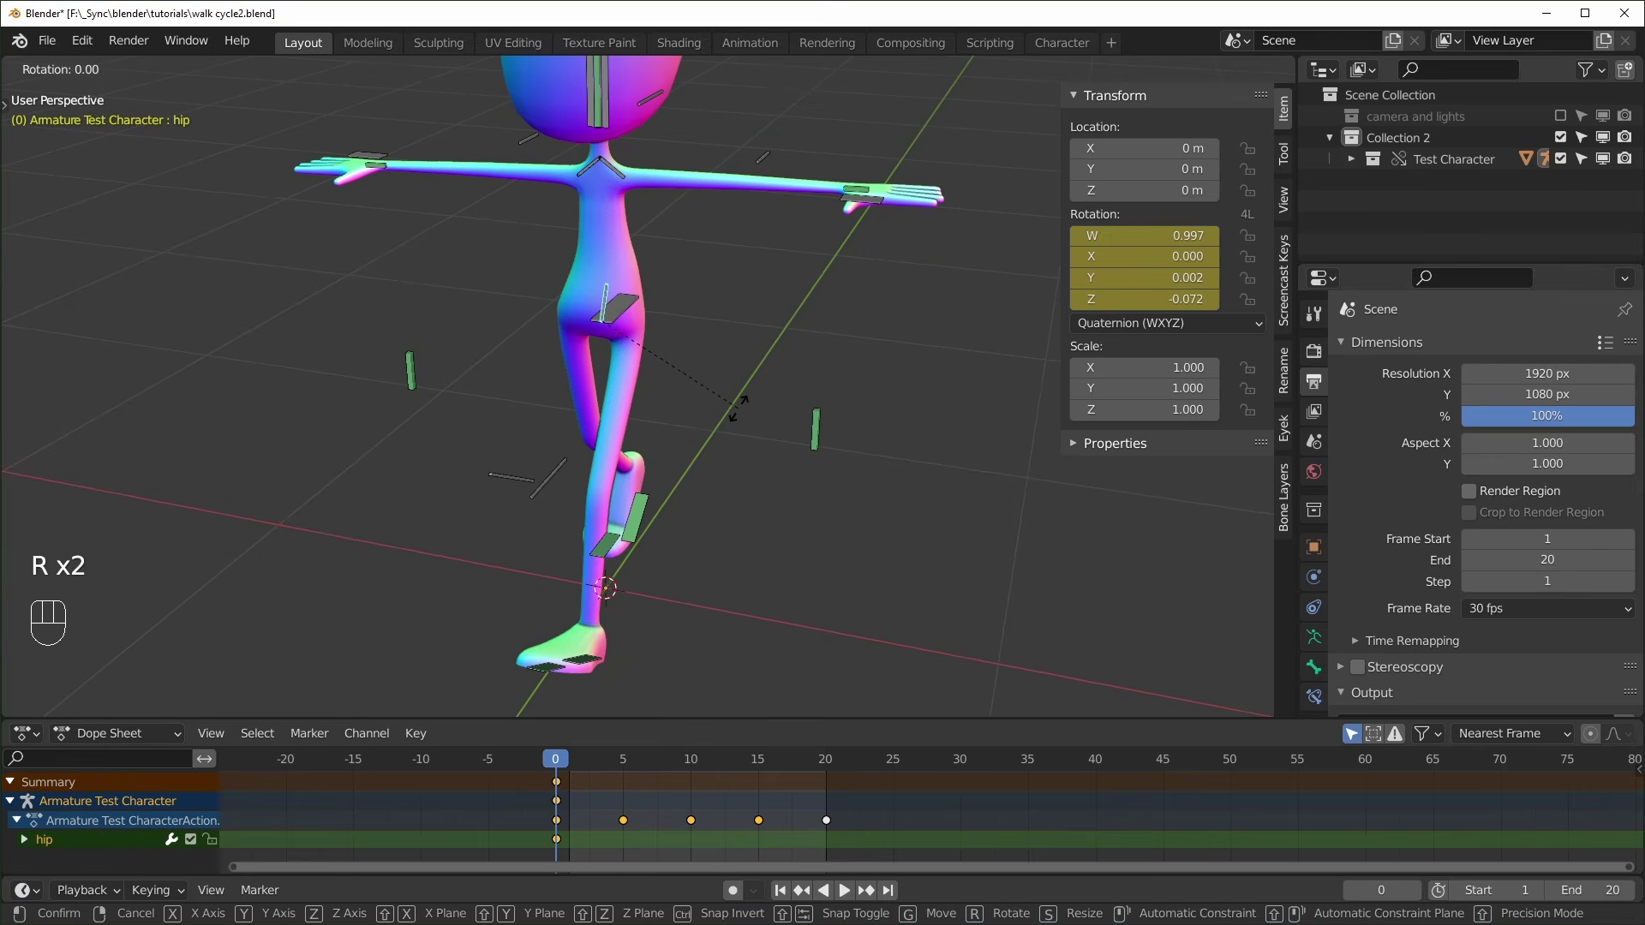
key(y)
key(y)
right_click(727, 431)
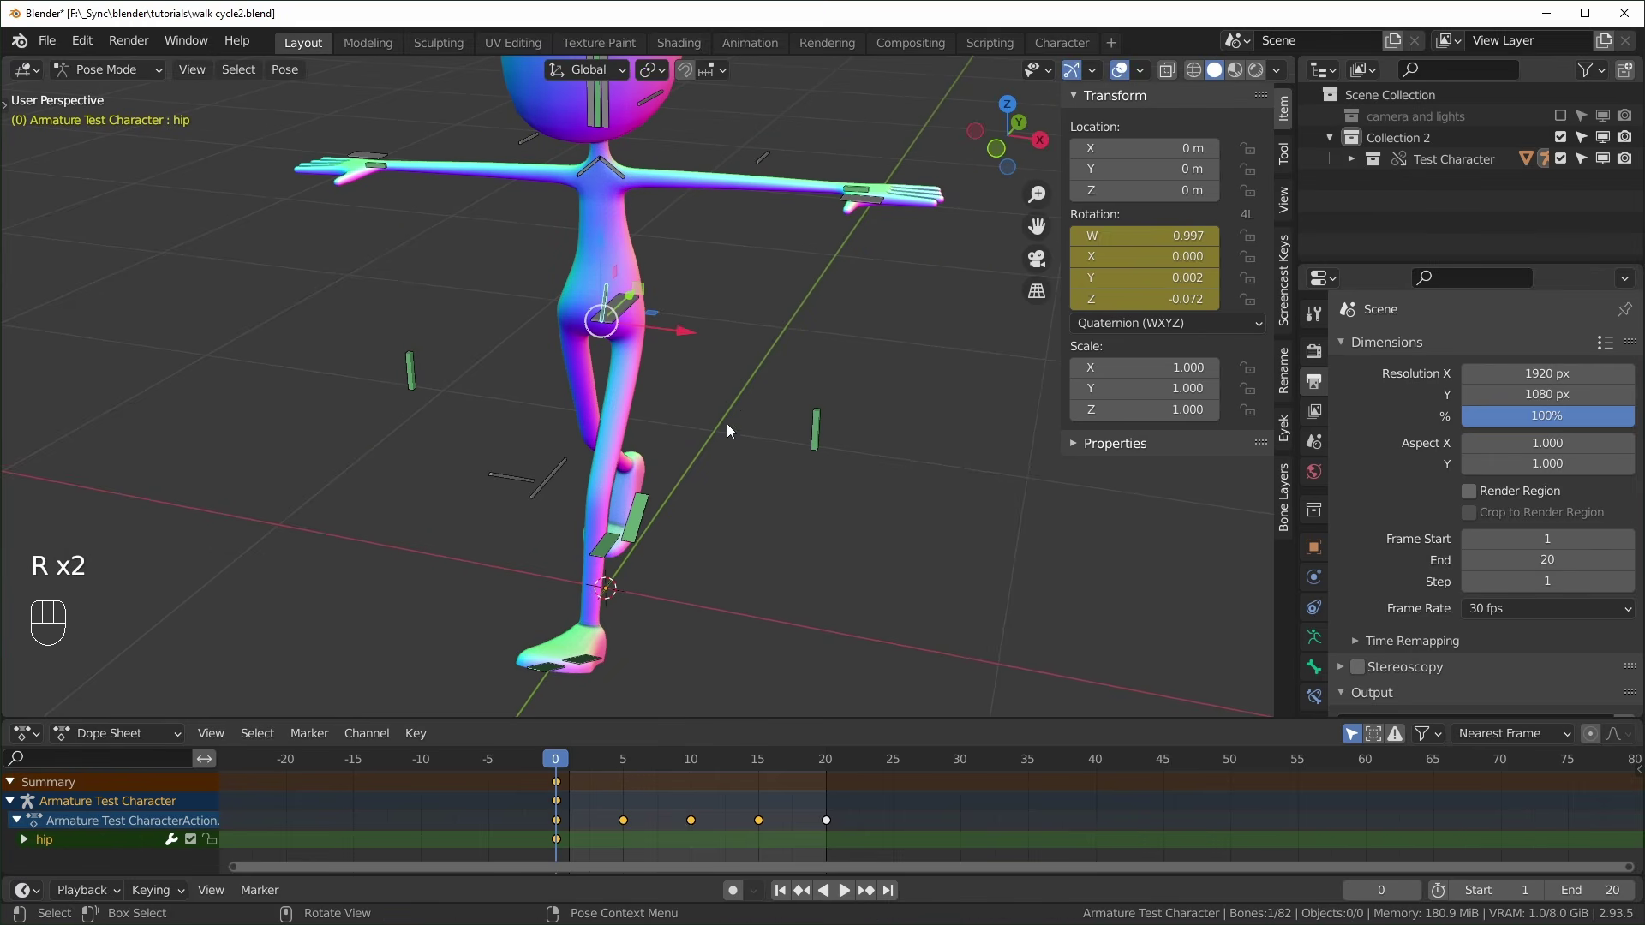
Twist the hip bone about its local Y axis to quaternion Y about -0.301 and insert a Rotation keyframe at frame 0
key(r)
key(z)
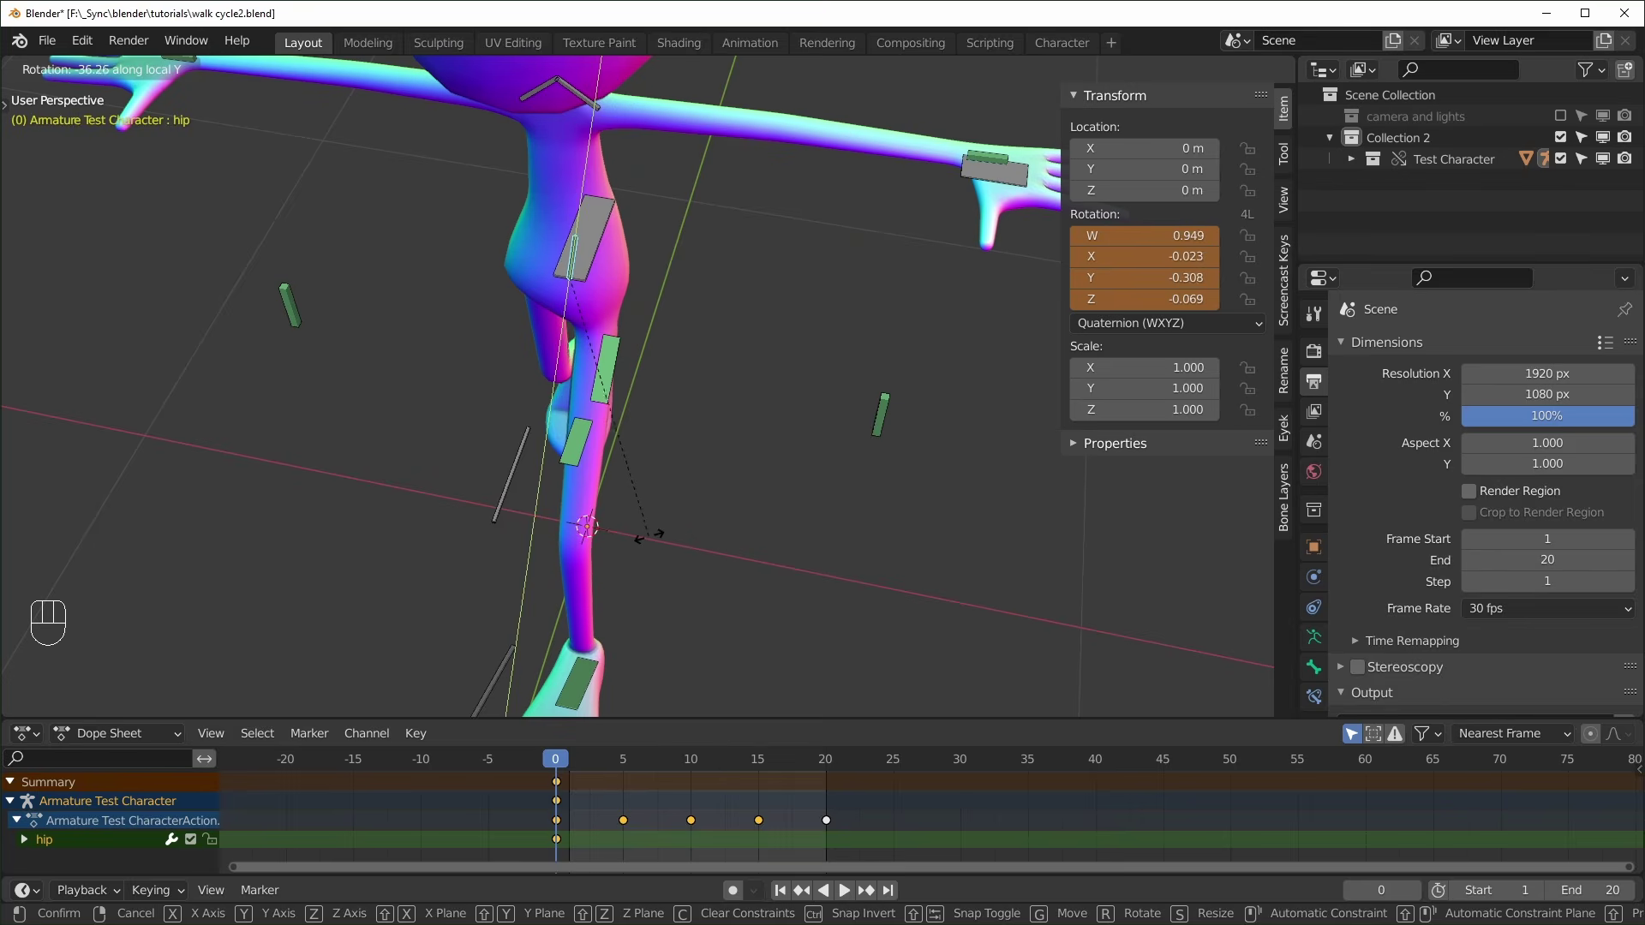
click(649, 537)
middle_drag(651, 535, 651, 600)
key(i)
click(716, 428)
Copy the hip bone's frame 0 keyframe, paste it flipped at frame 20, and scrub to frame 5 to check the hips
key(KP_3)
scroll(765, 444, down, 2)
click(557, 783)
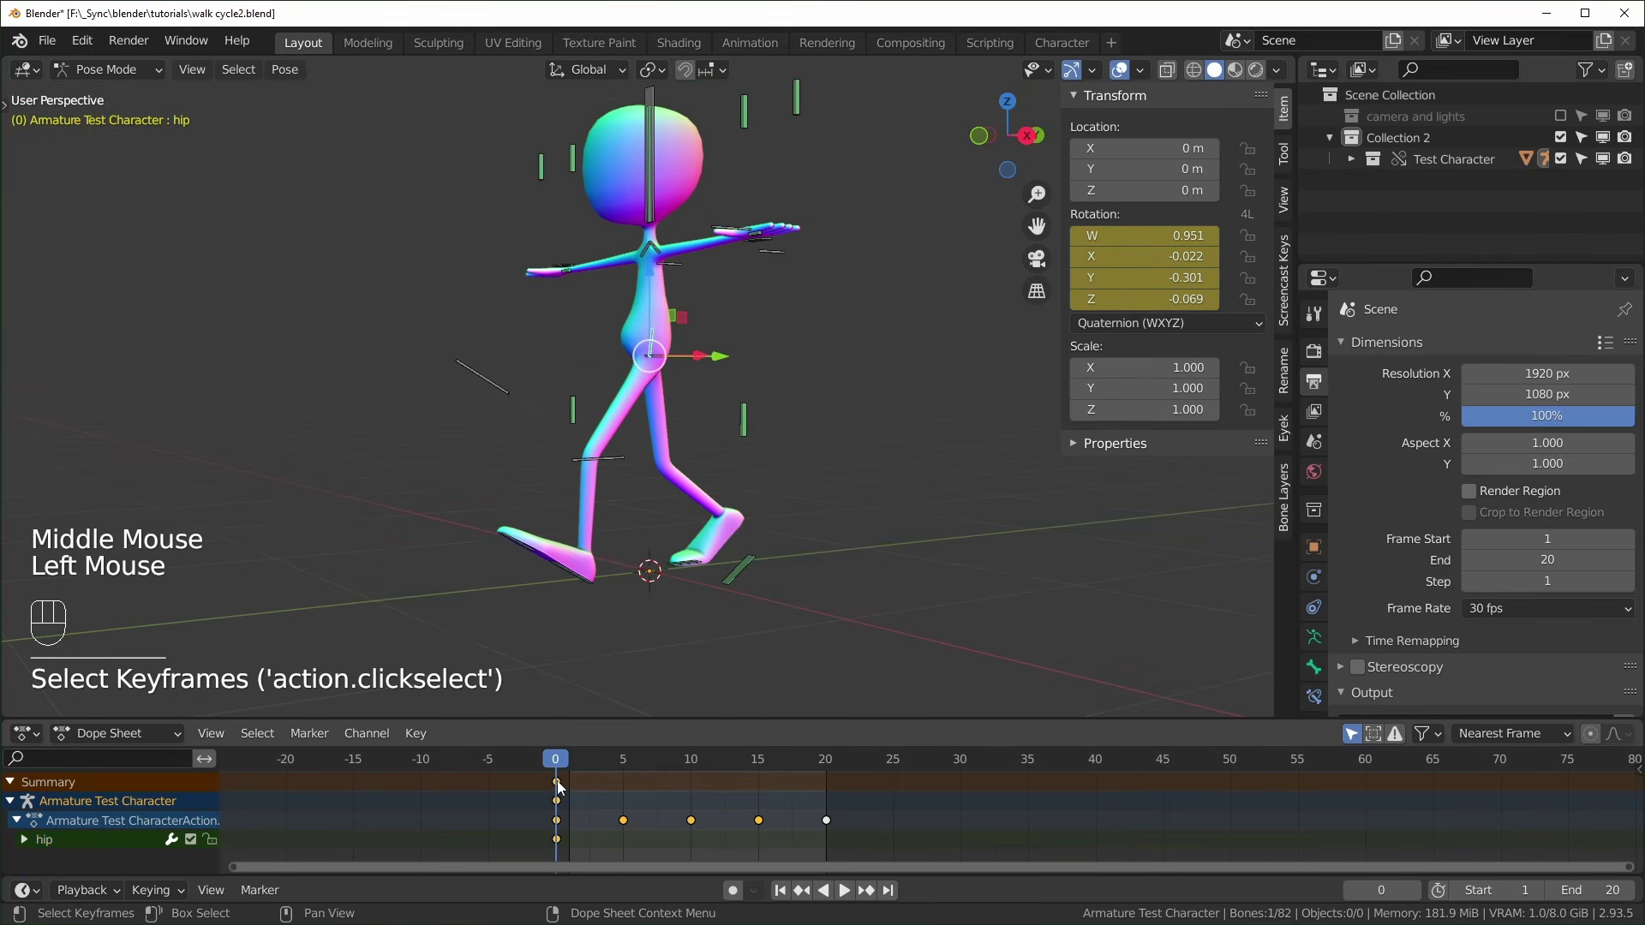
key(ctrl+c)
click(821, 760)
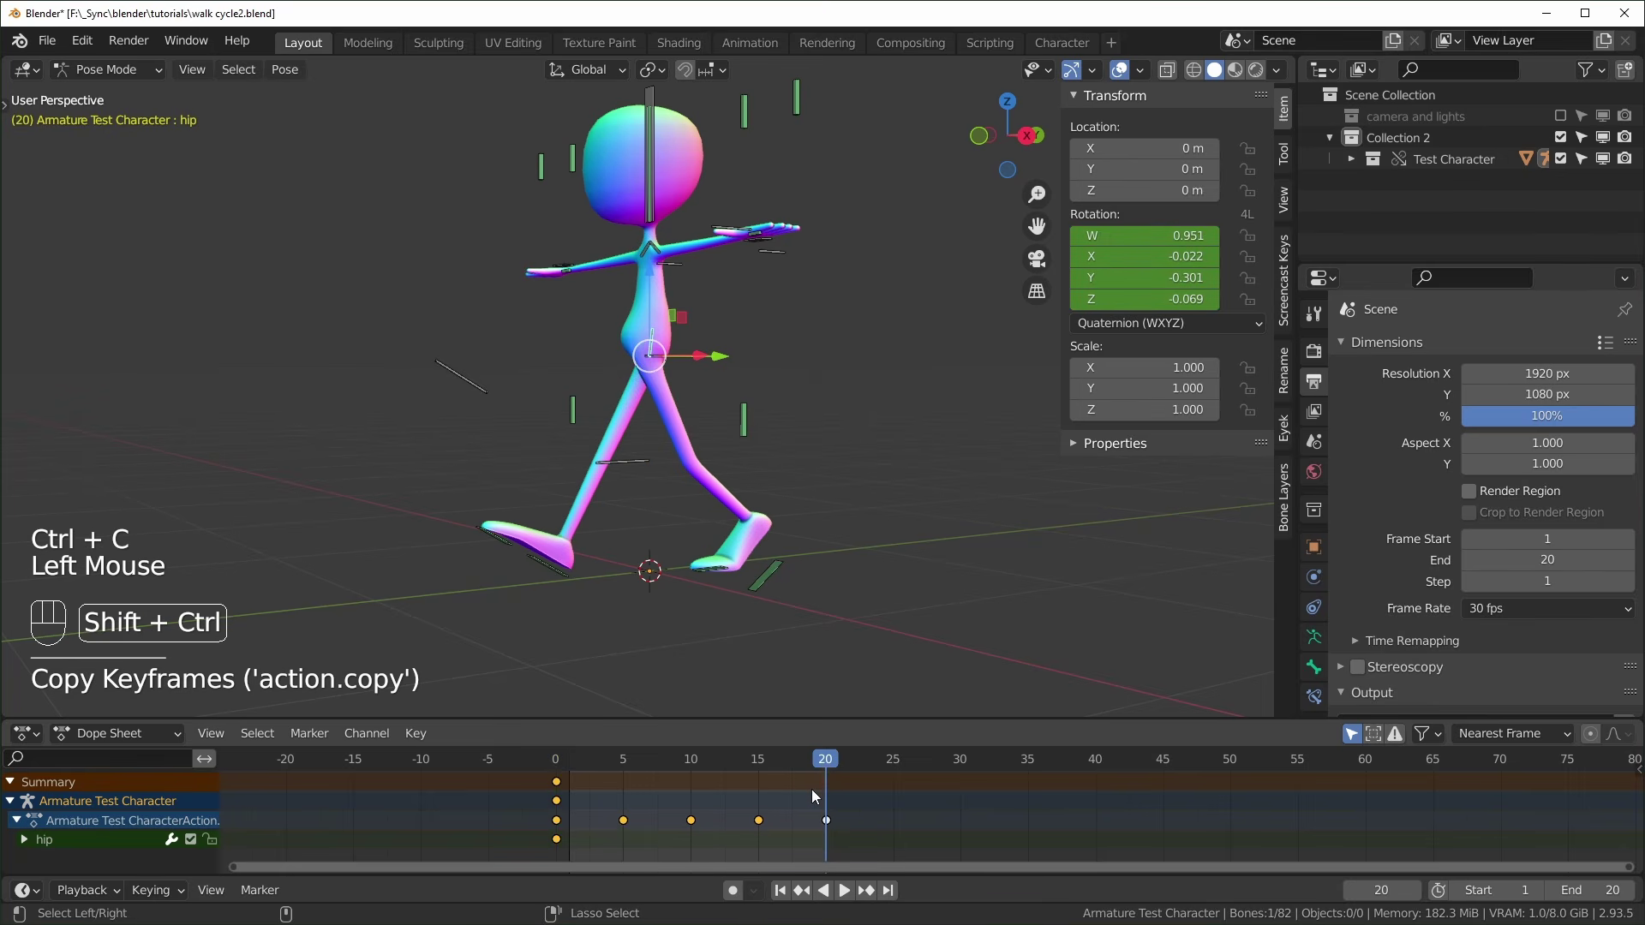
key(ctrl+shift+v)
click(809, 761)
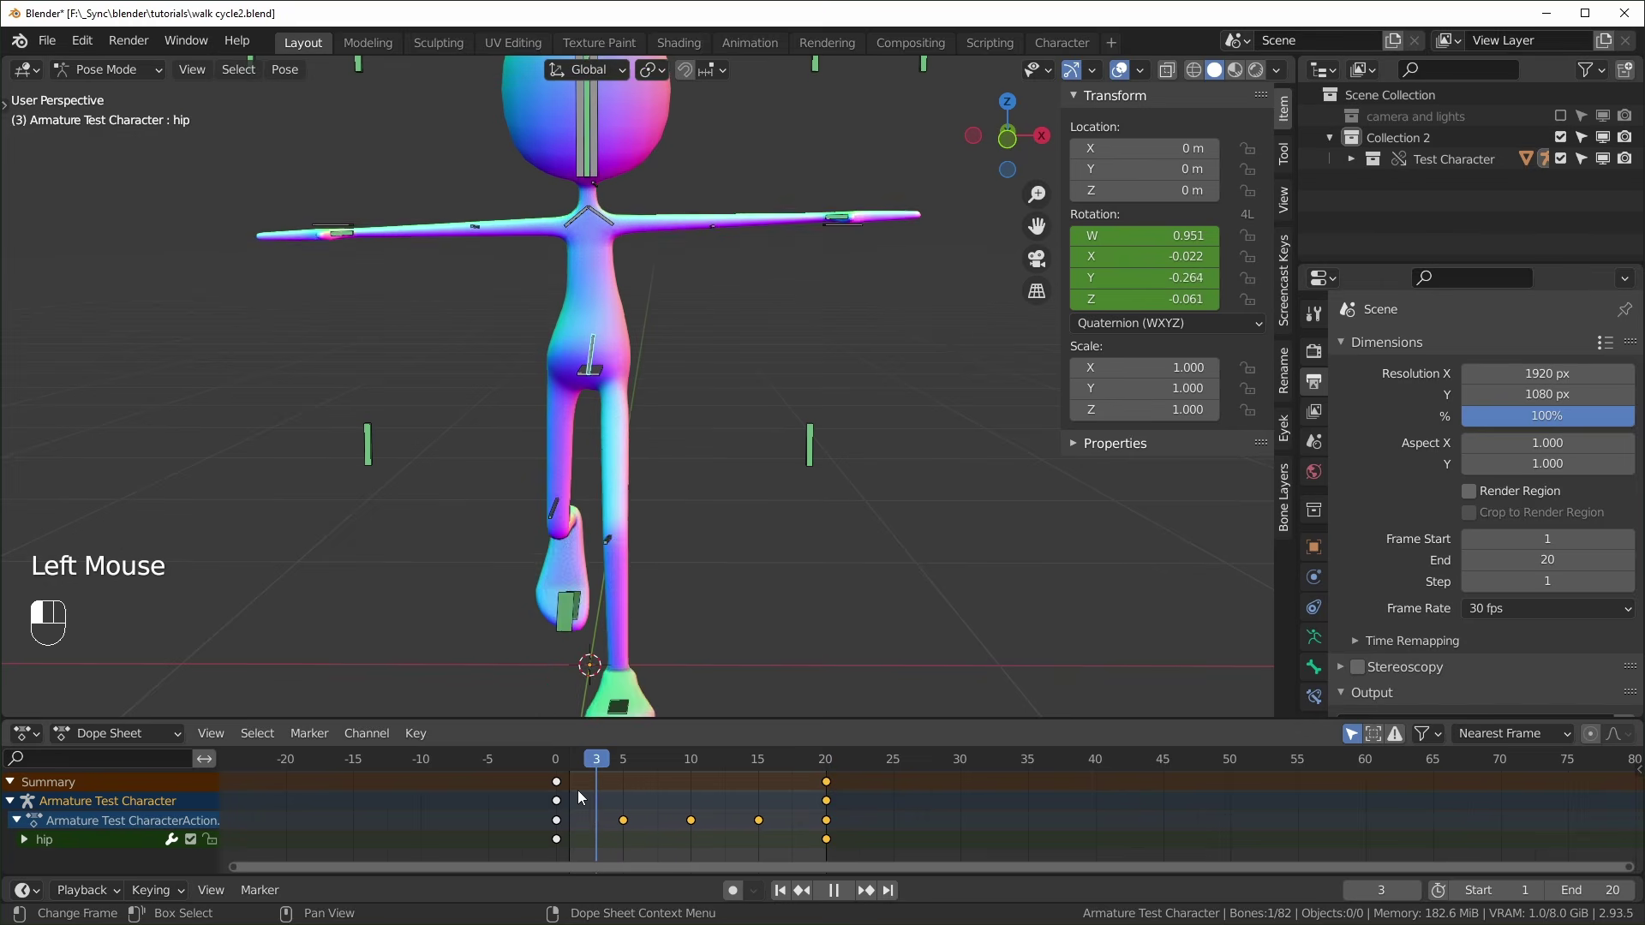
click(621, 795)
scroll(763, 535, down, 2)
shift+middle_drag(763, 535, 745, 557)
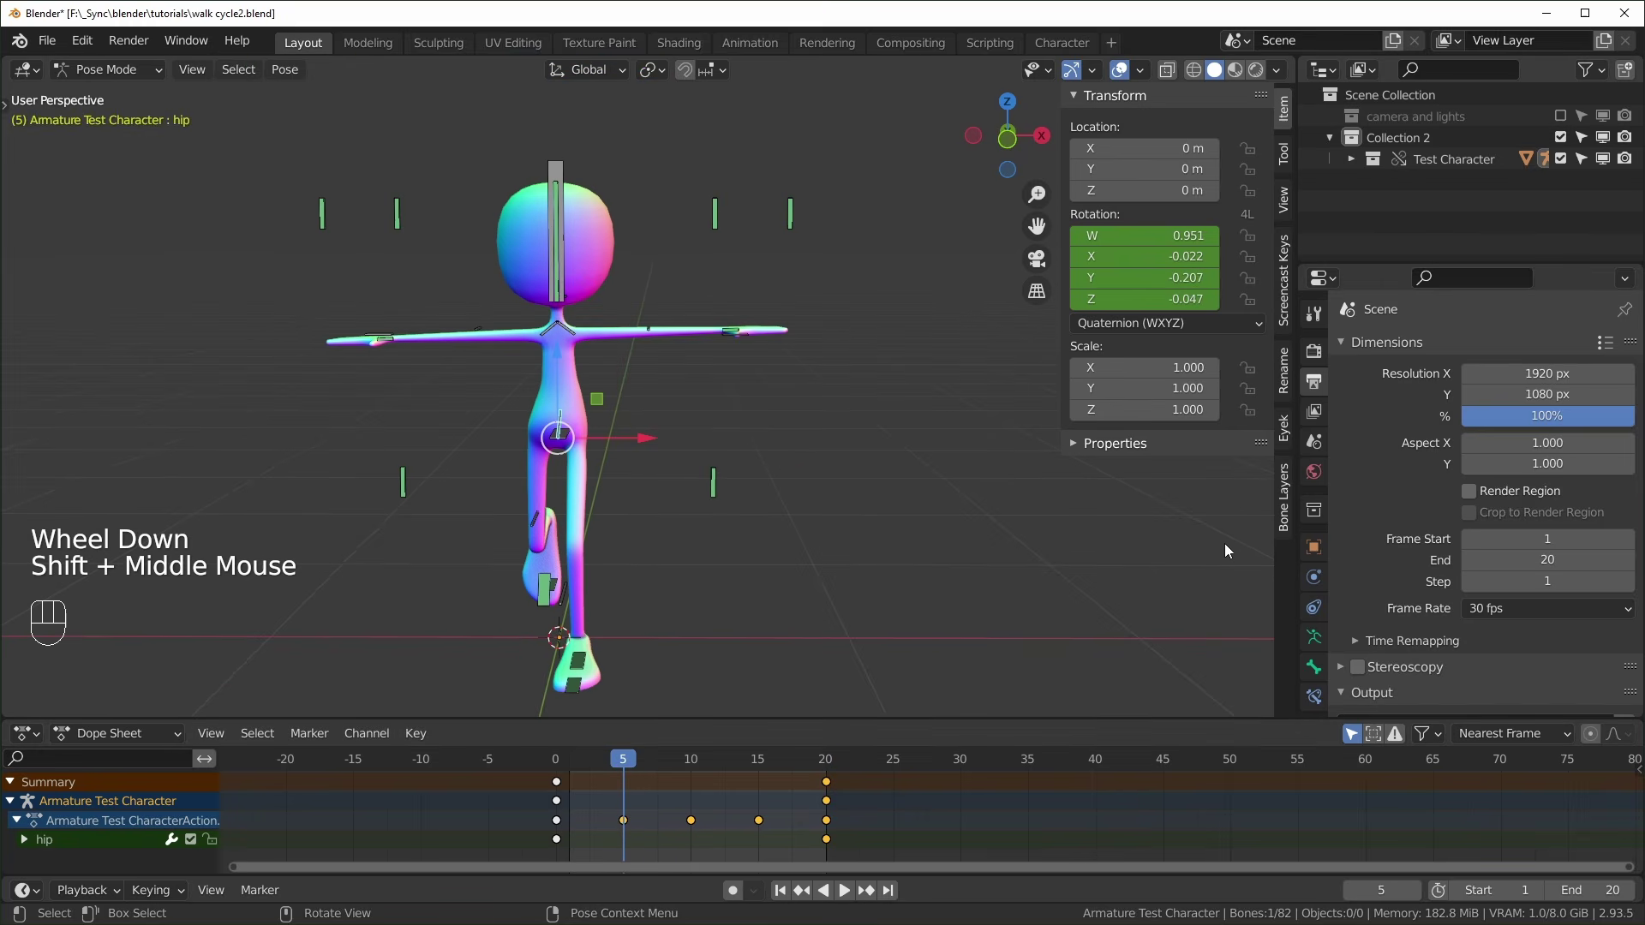
Show the first armature bone layer, try moving the hip bone at frame 5, and restore the second layer
click(1313, 632)
click(1343, 461)
scroll(872, 465, up, 2)
shift+middle_drag(871, 465, 771, 463)
click(624, 429)
key(r)
click(626, 437)
key(g)
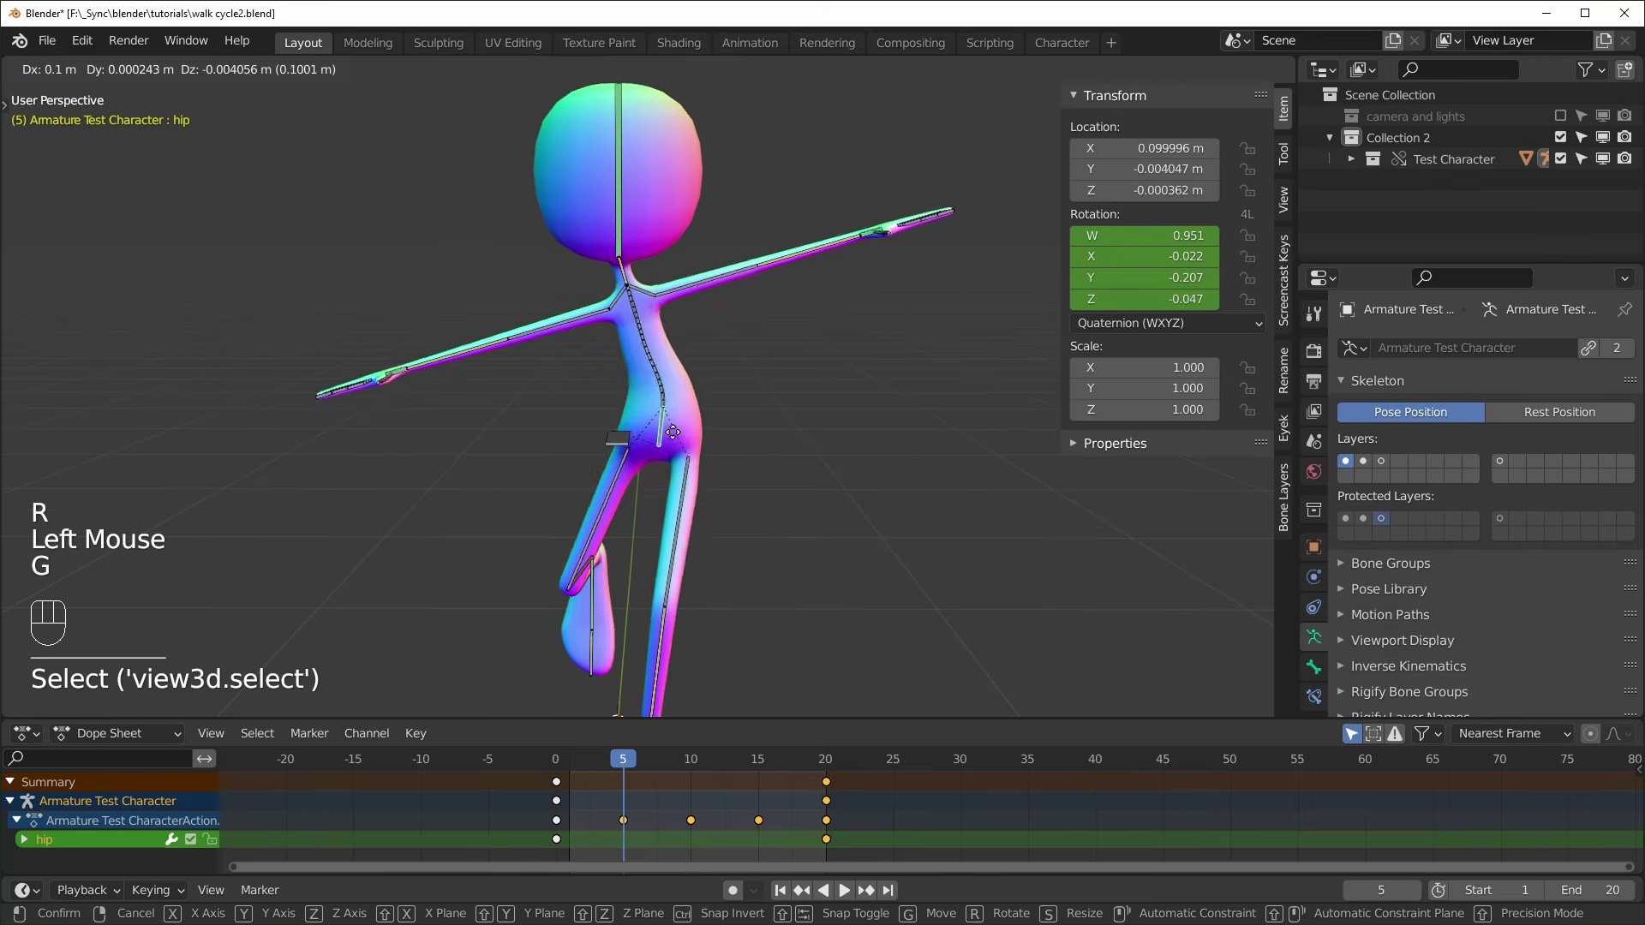
scroll(797, 343, down, 2)
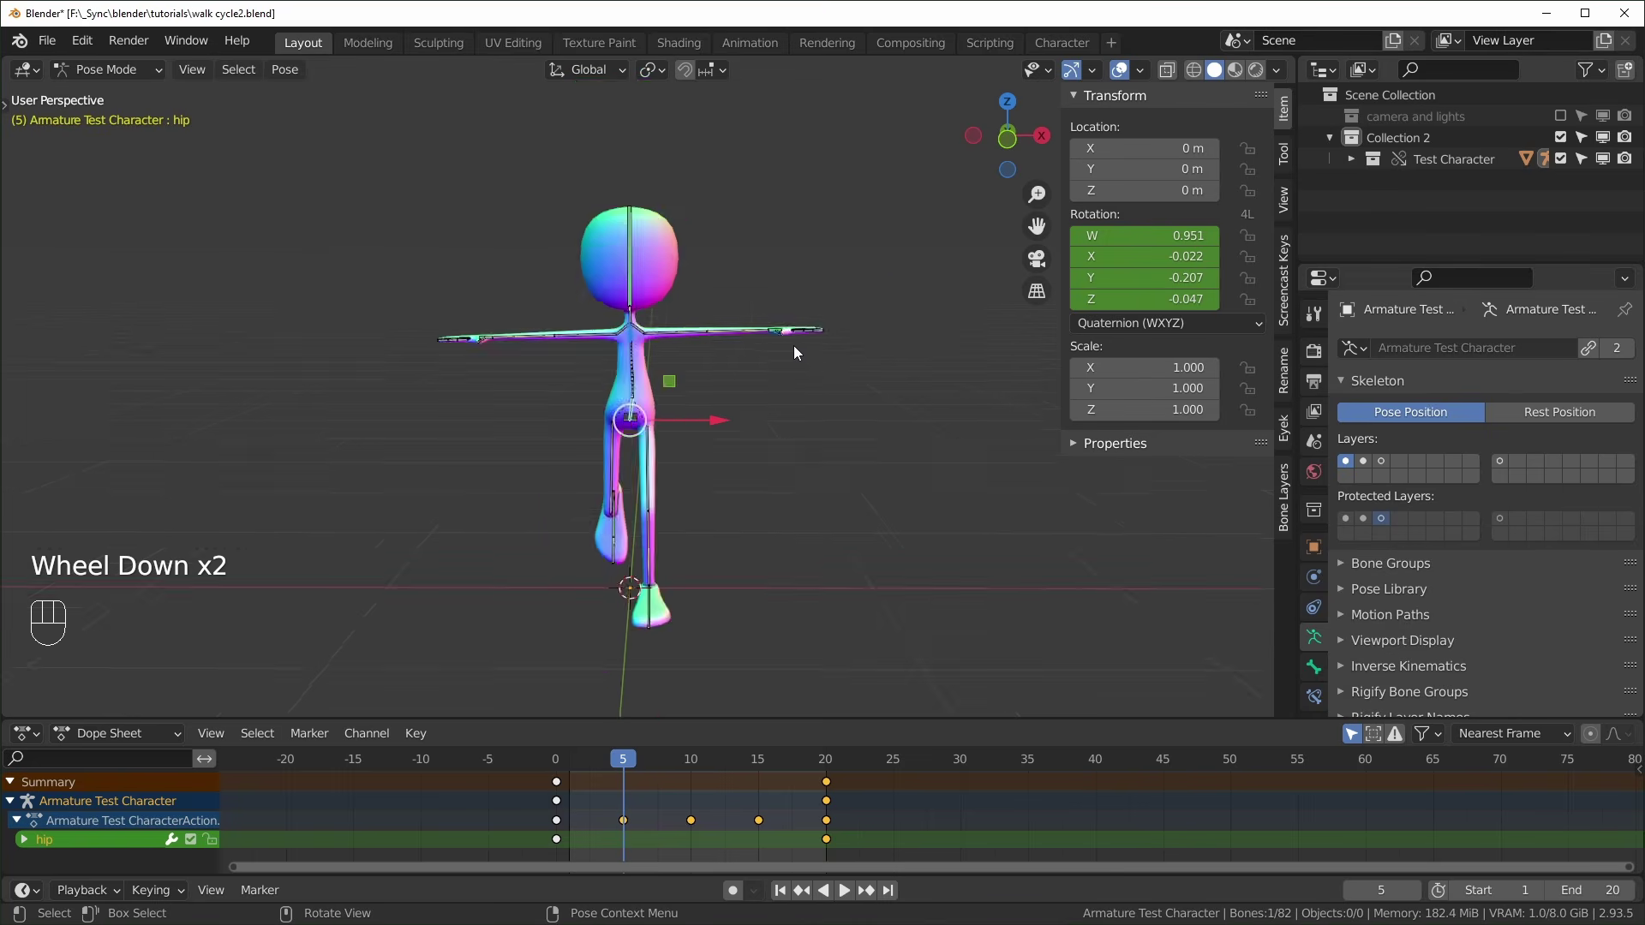
scroll(776, 343, up, 2)
scroll(809, 327, down, 1)
click(1363, 461)
scroll(743, 372, down, 2)
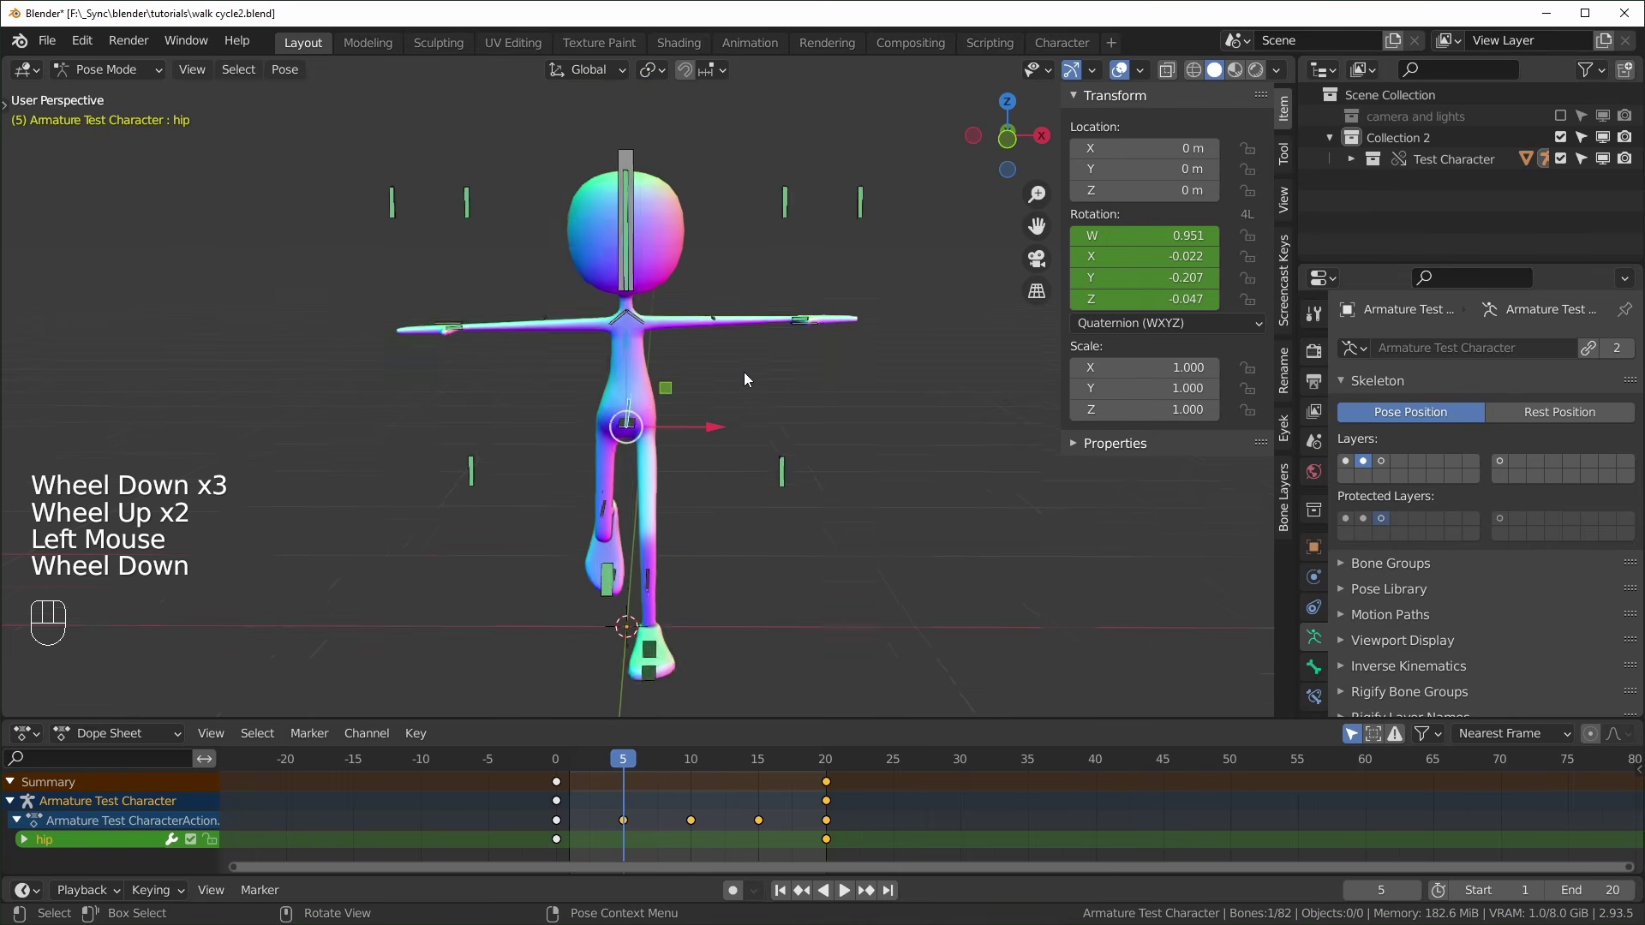
Move both arm IK switch bones to Y 0 m, play the walk, and return them to Y -0.1 m
click(744, 261)
shift+click(522, 260)
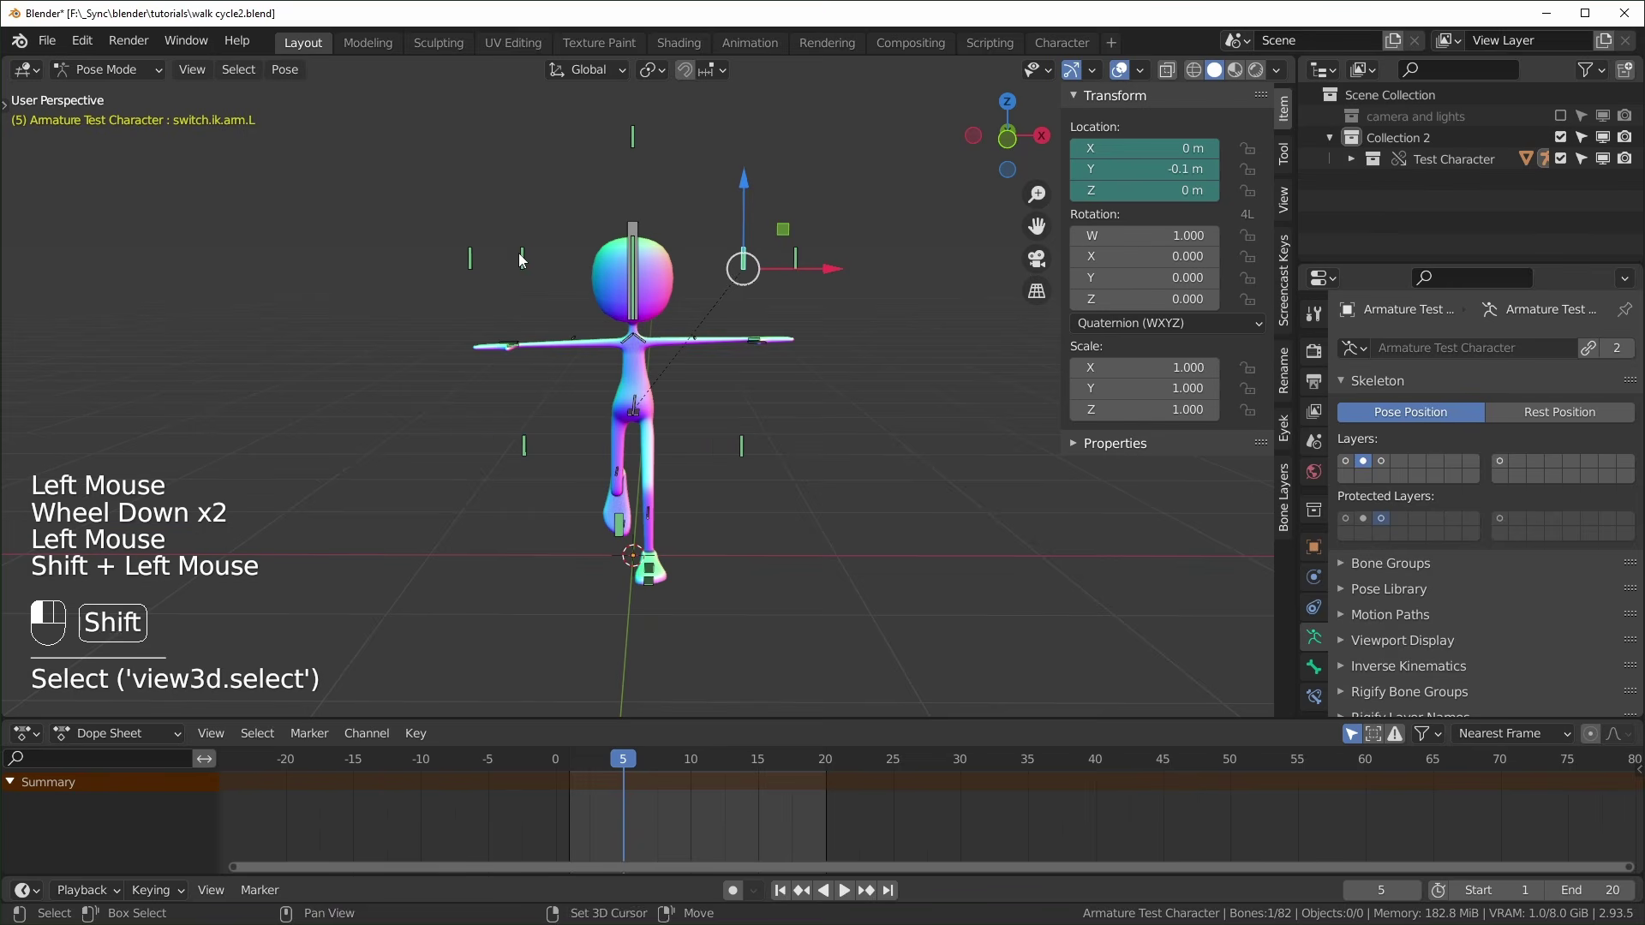
key(g)
key(space)
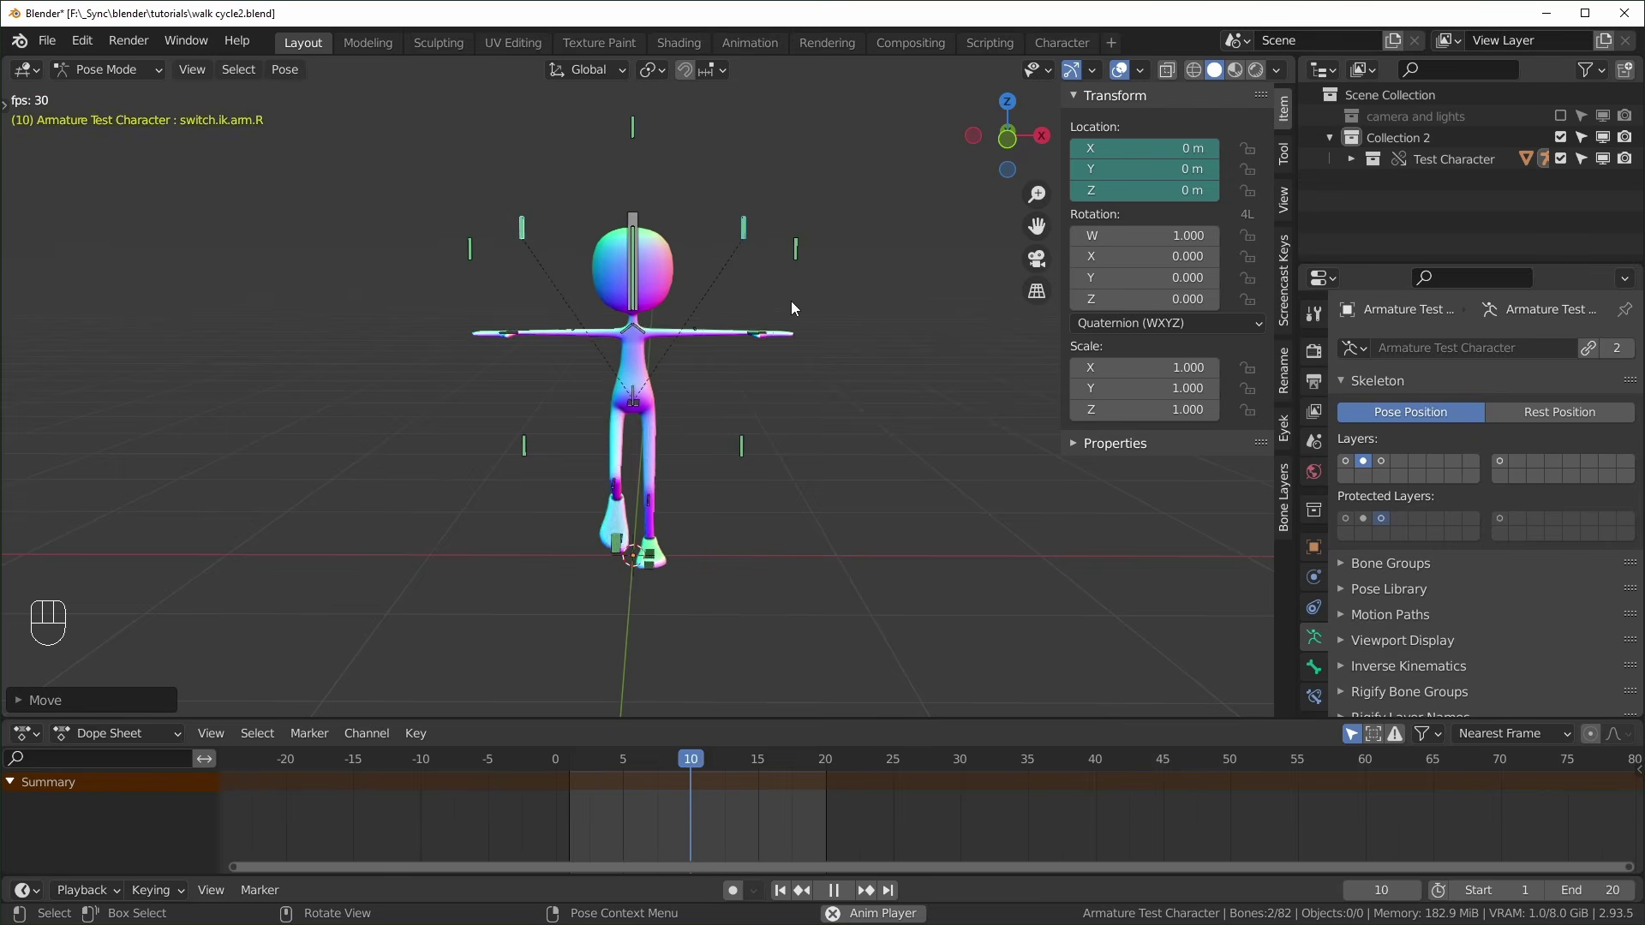
key(g)
click(788, 339)
scroll(694, 378, up, 2)
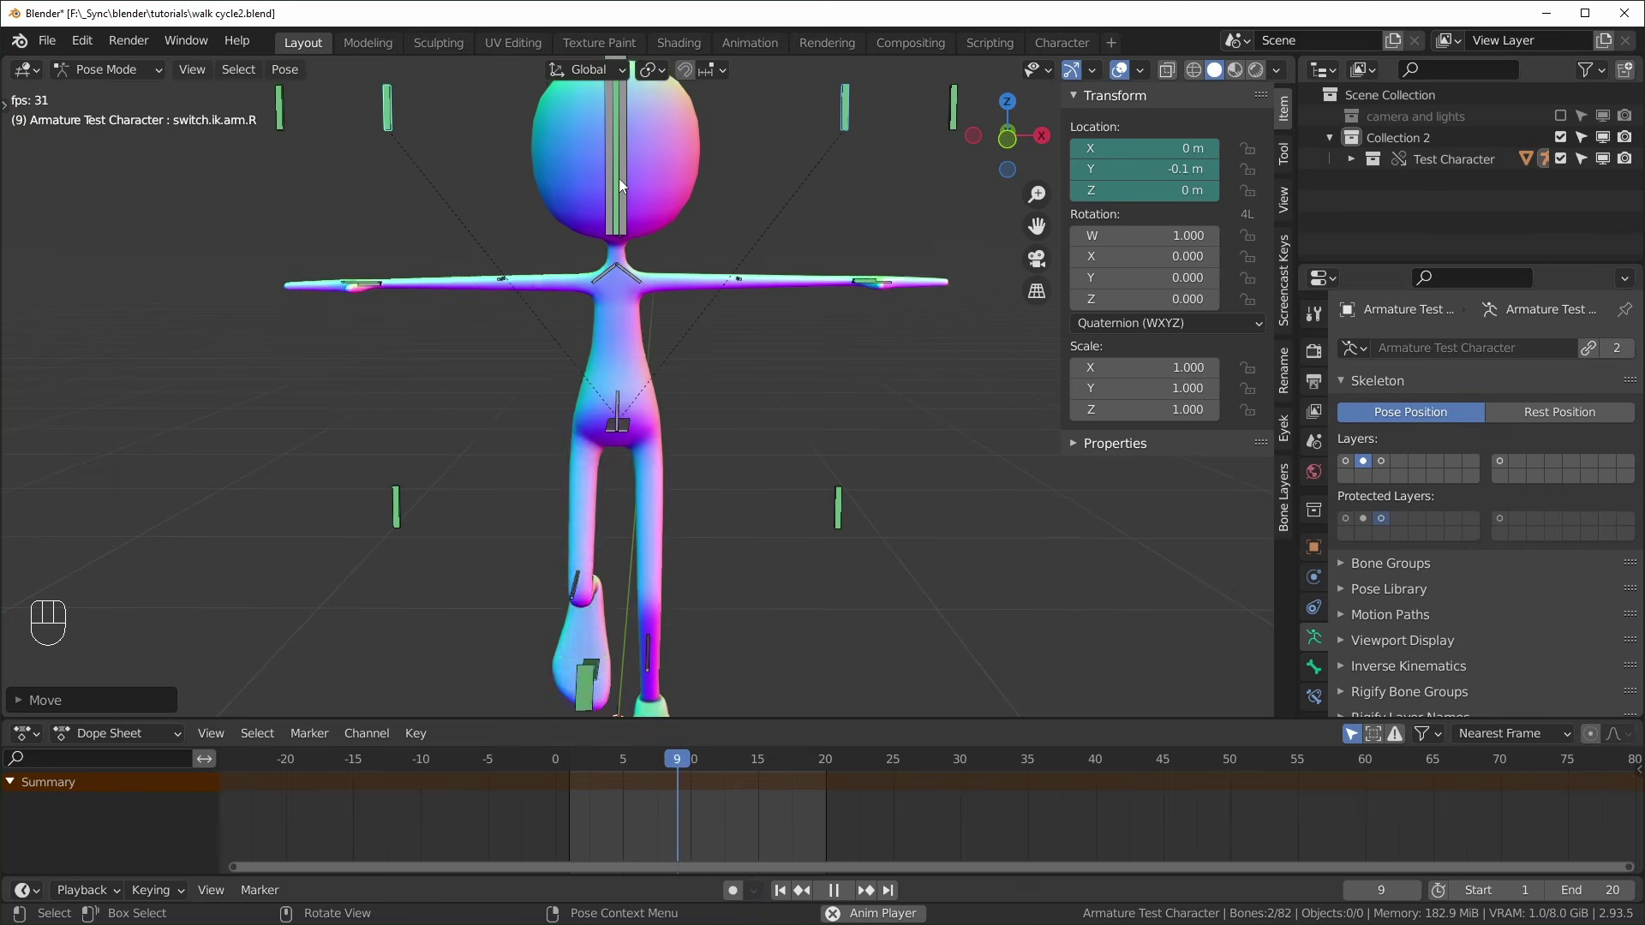
key(space)
At frame 0 in the right orthographic view, lower the ik.spine bone to location Y -0.008515 m and insert a Location keyframe
key(KP_3)
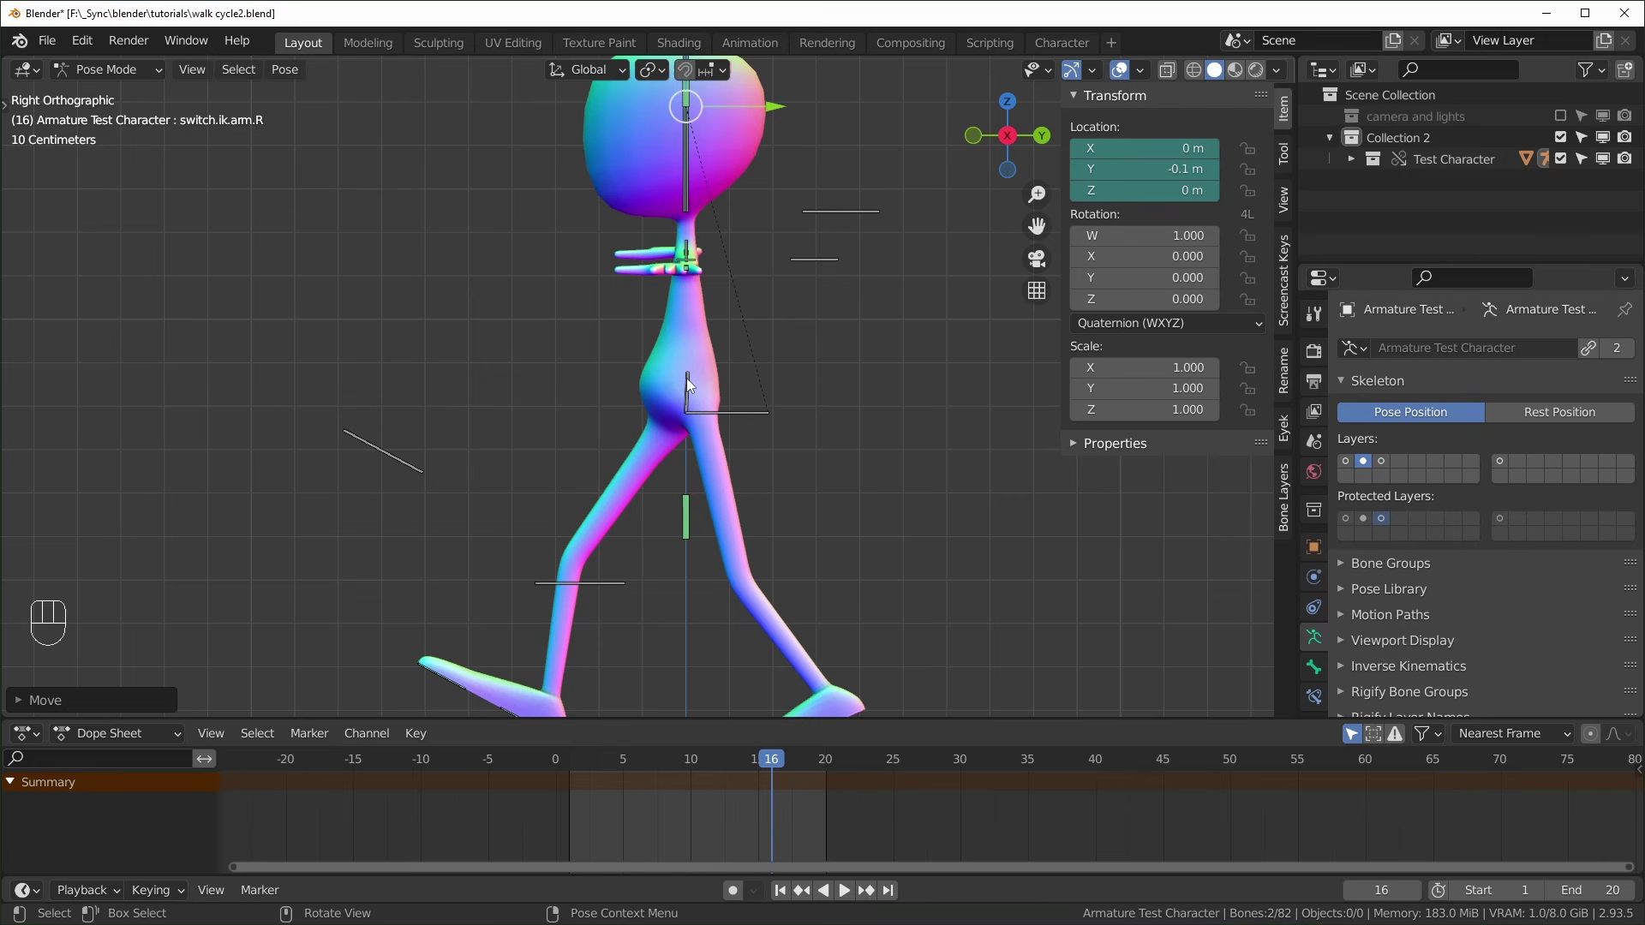
middle_drag(688, 384, 691, 134)
click(668, 142)
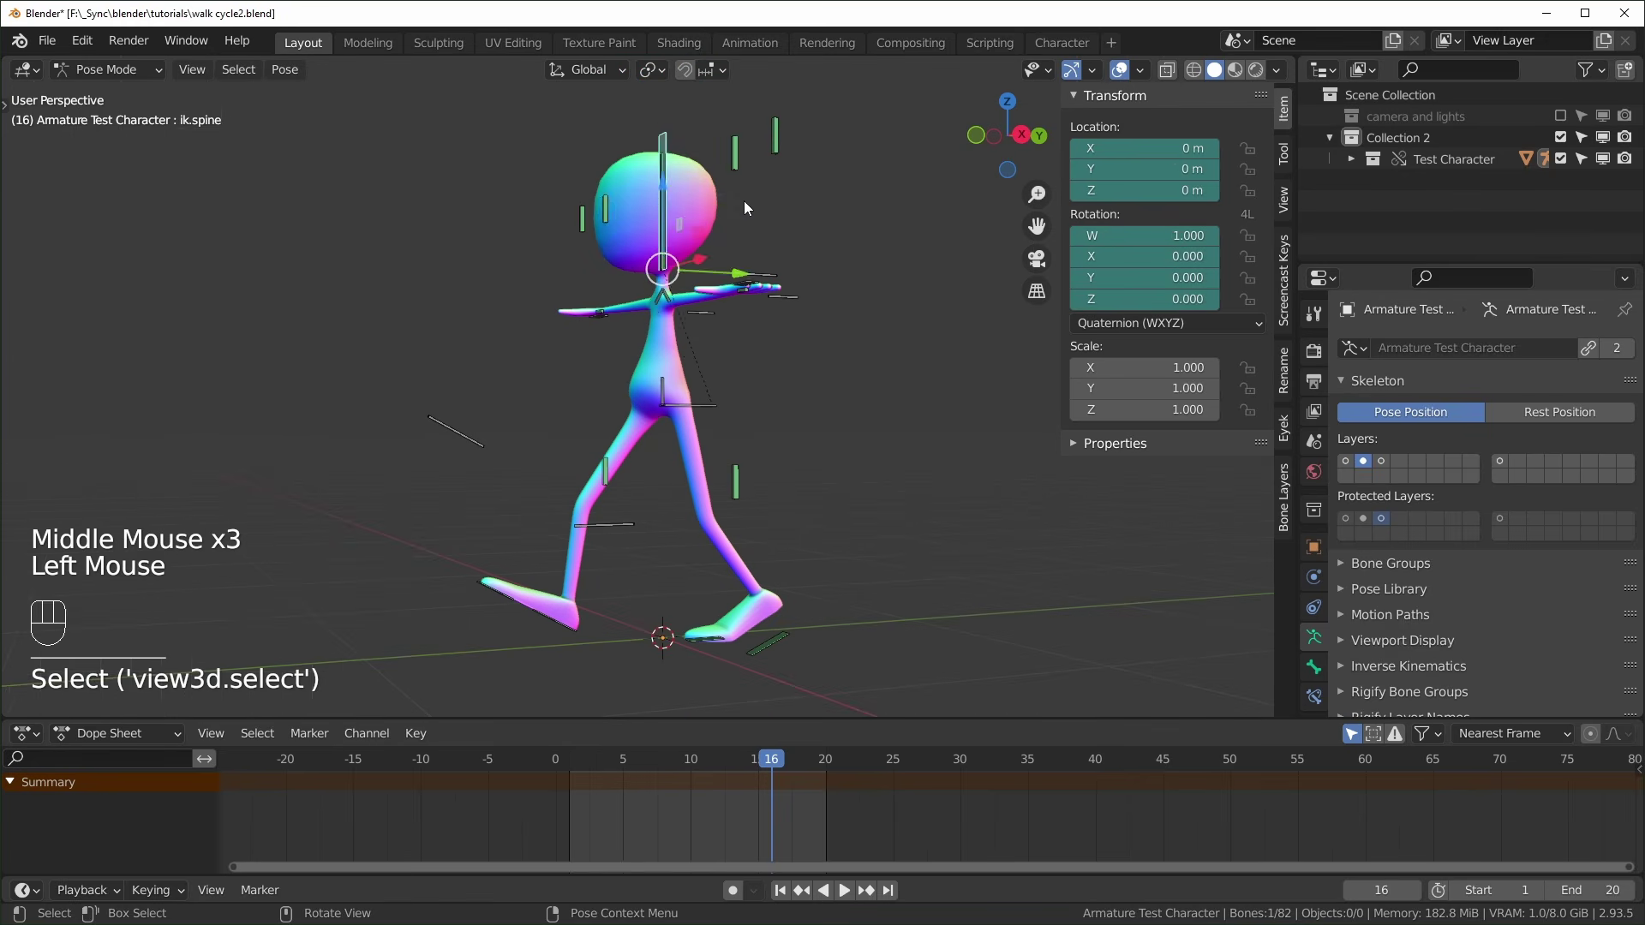
key(KP_3)
drag(739, 762, 556, 761)
scroll(768, 486, up, 1)
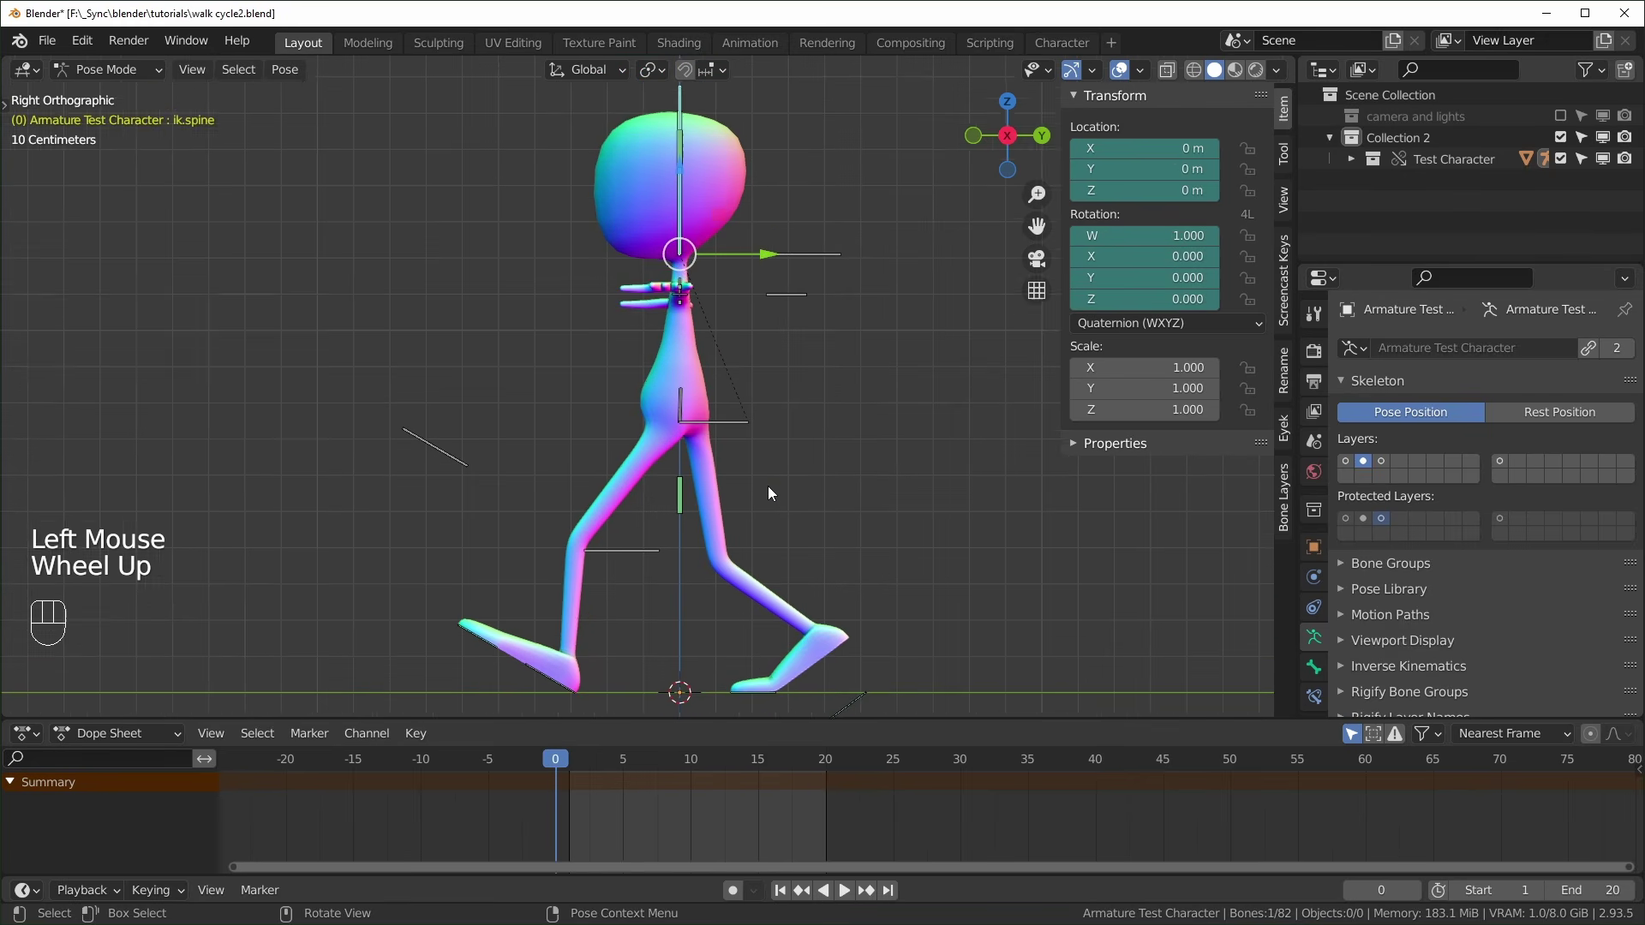
shift+middle_drag(767, 486, 754, 460)
scroll(631, 638, down, 1)
key(g)
key(z)
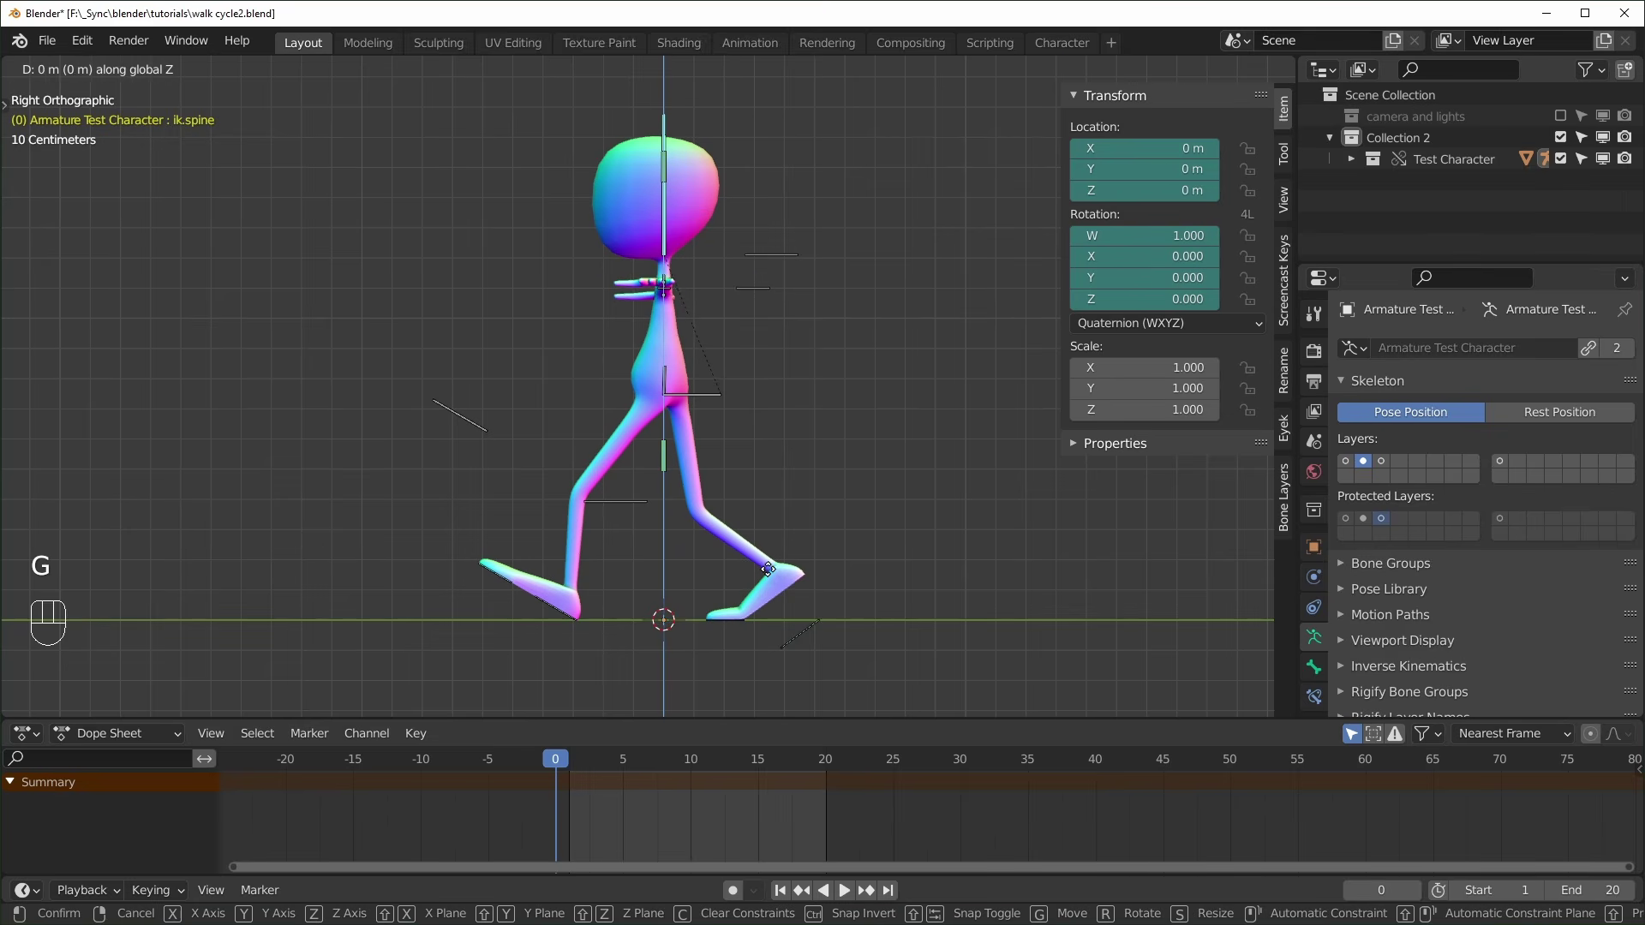
click(771, 566)
key(i)
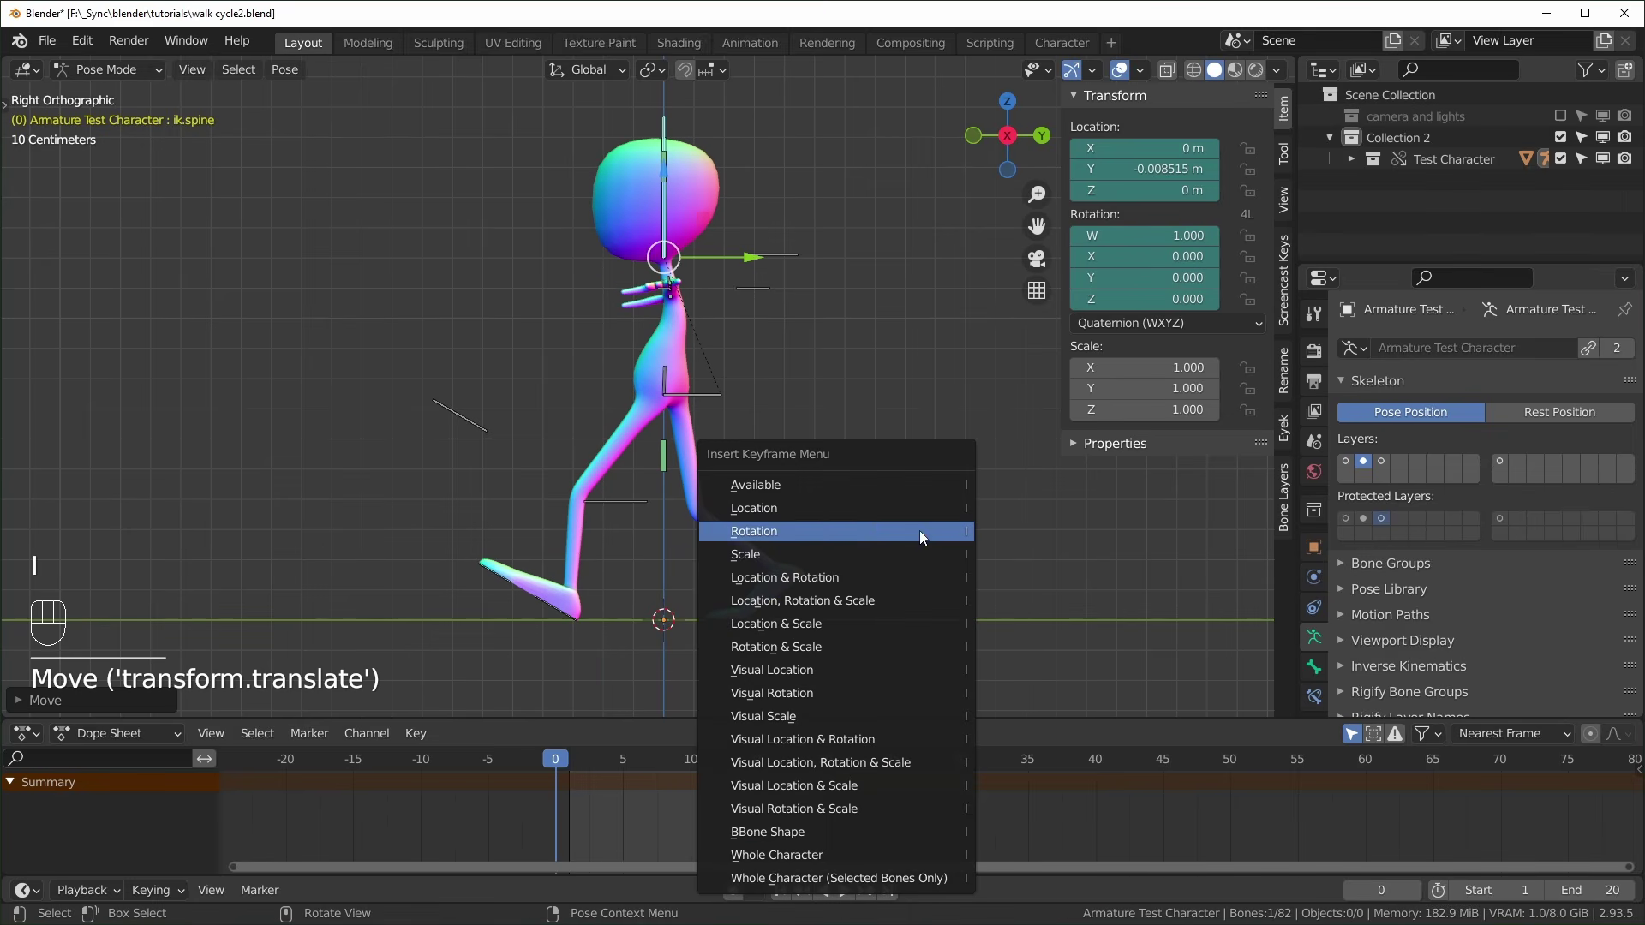
click(847, 511)
Copy the ik.spine keyframe from frame 0, paste it flipped at frame 20, and go to frame 5
click(557, 781)
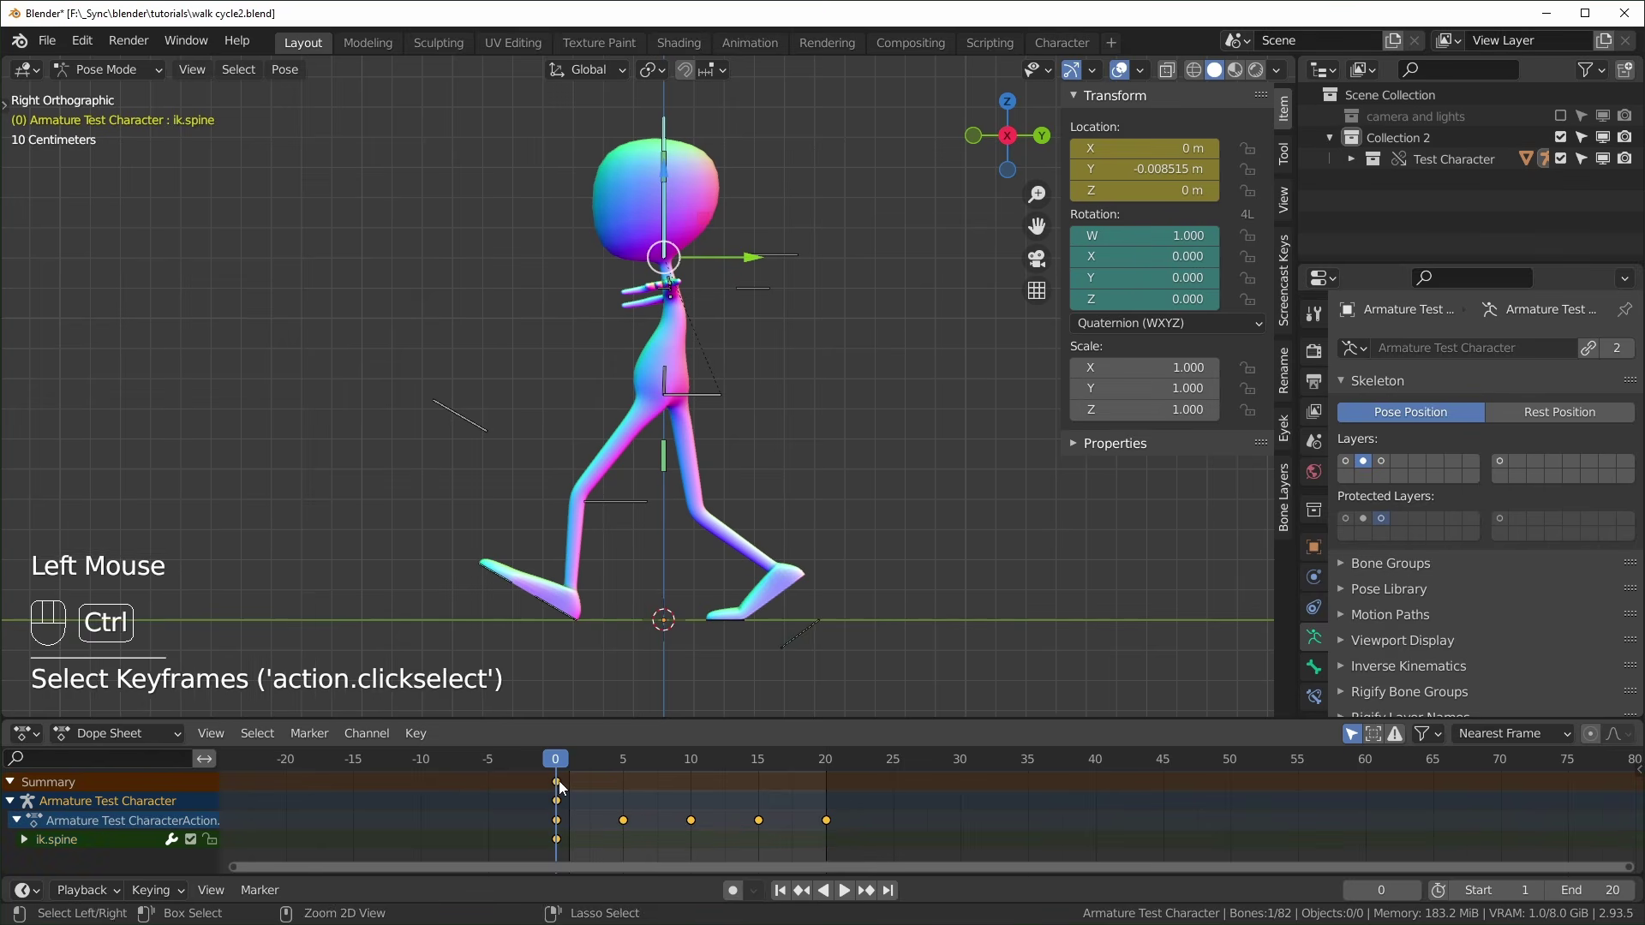
key(ctrl+c)
click(609, 759)
drag(634, 759, 623, 830)
key(ctrl+shift+v)
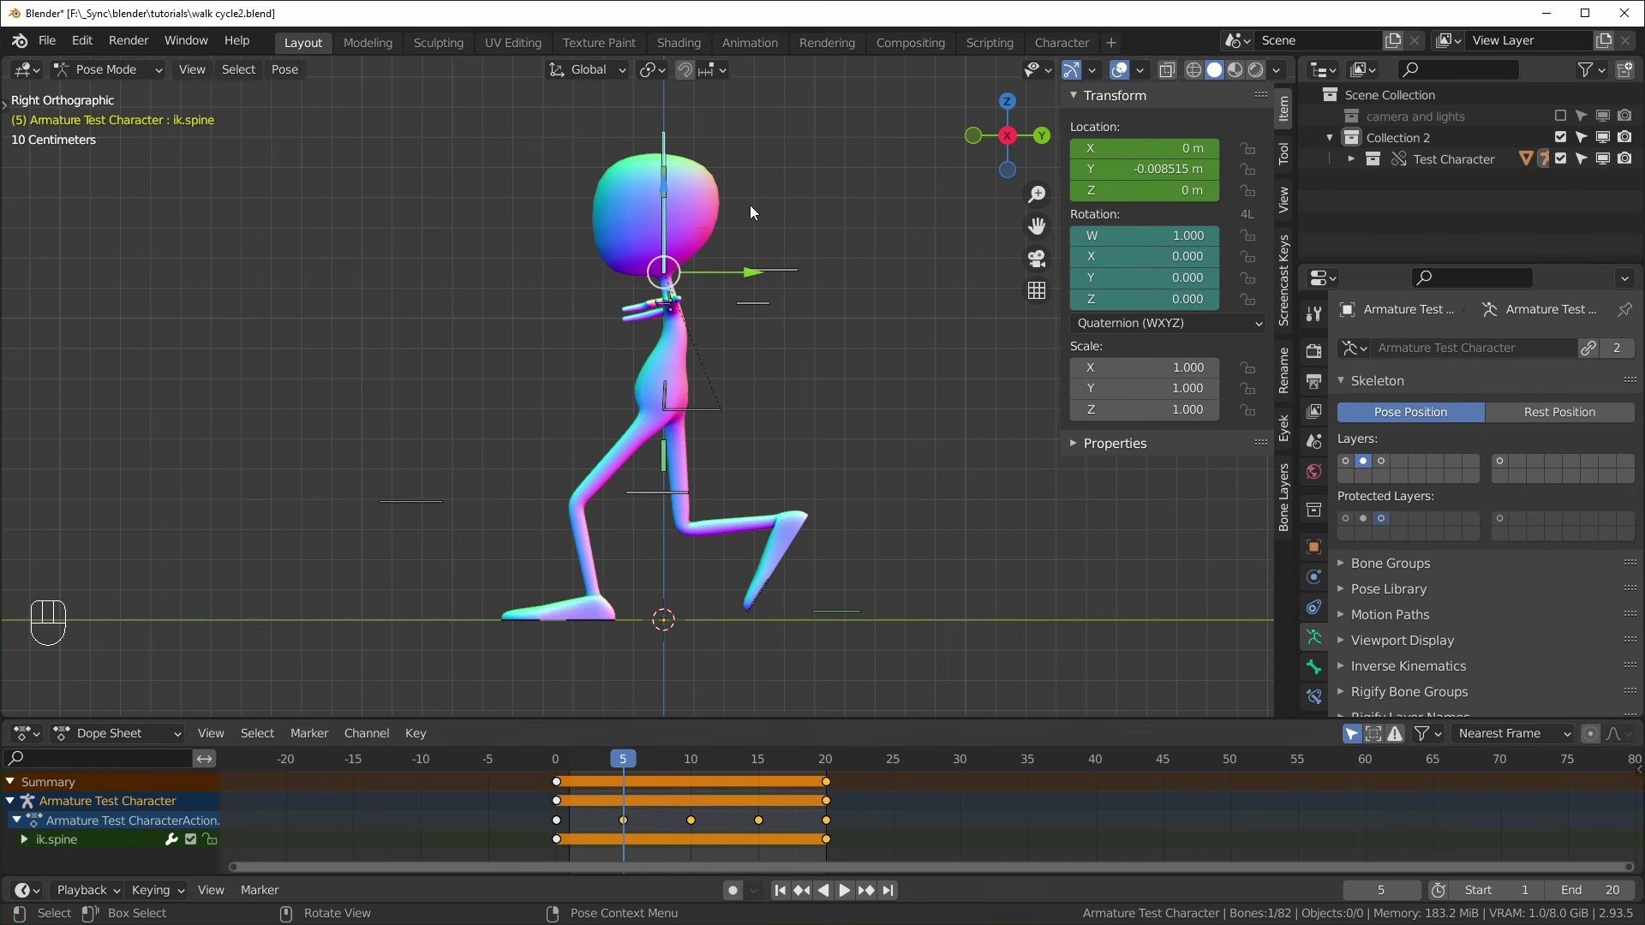
At frame 5, move ik.spine to Y -0.03406 m, Z 0.03406 m, rotate it to quaternion X 0.127, and insert a Location & Rotation keyframe
drag(664, 188, 737, 278)
key(r)
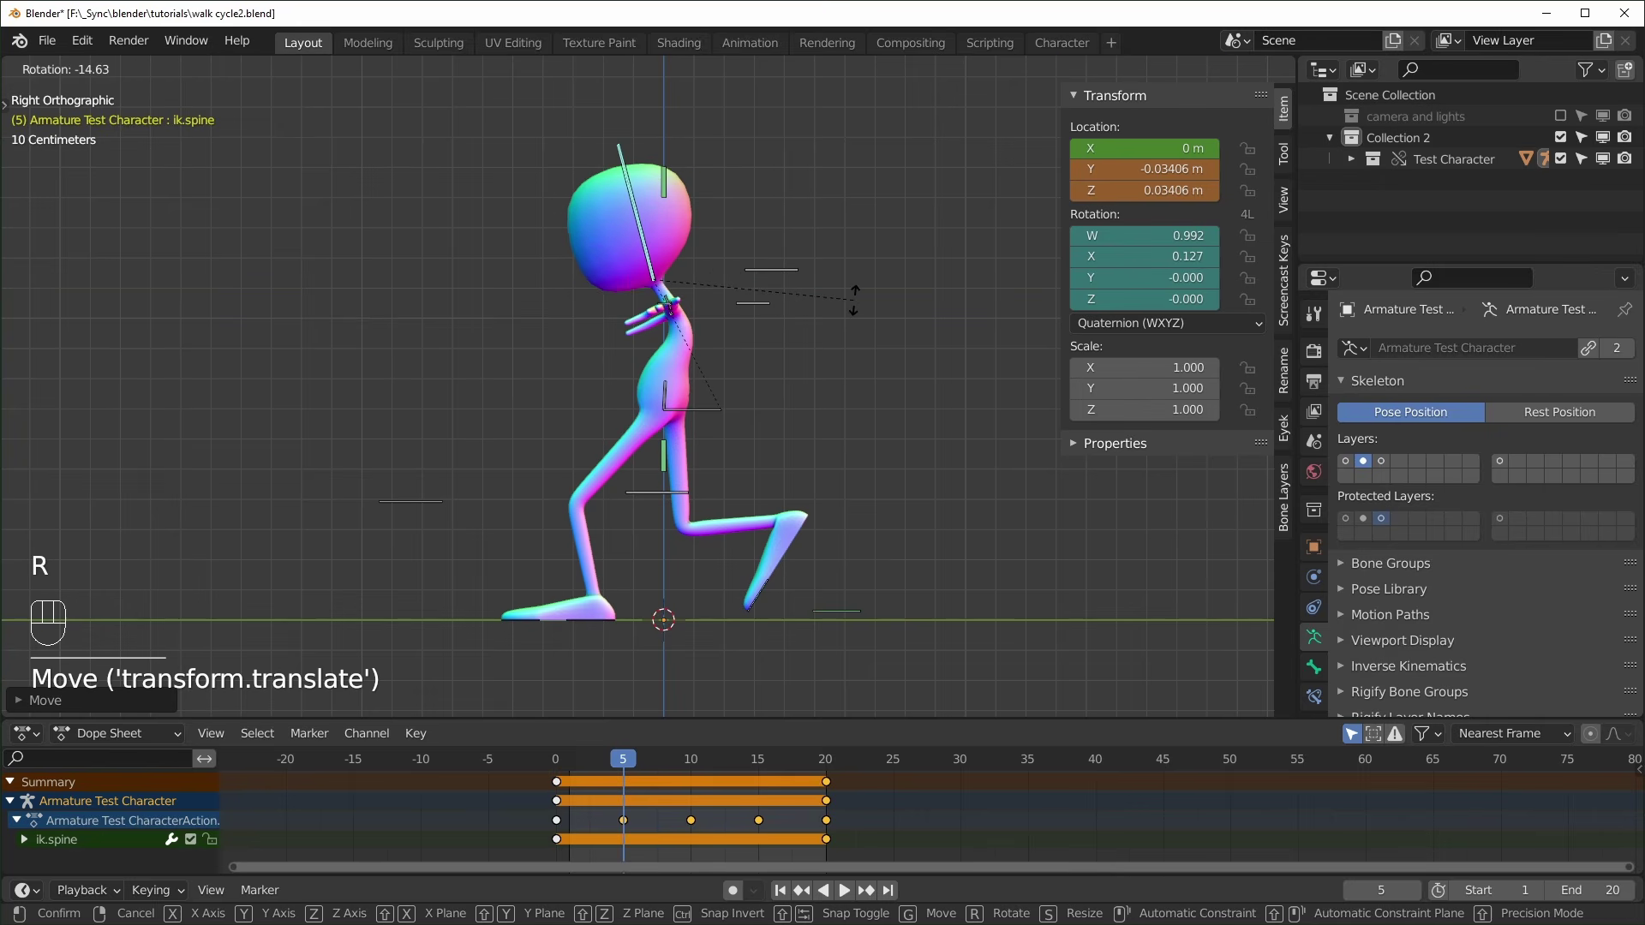
click(855, 299)
key(i)
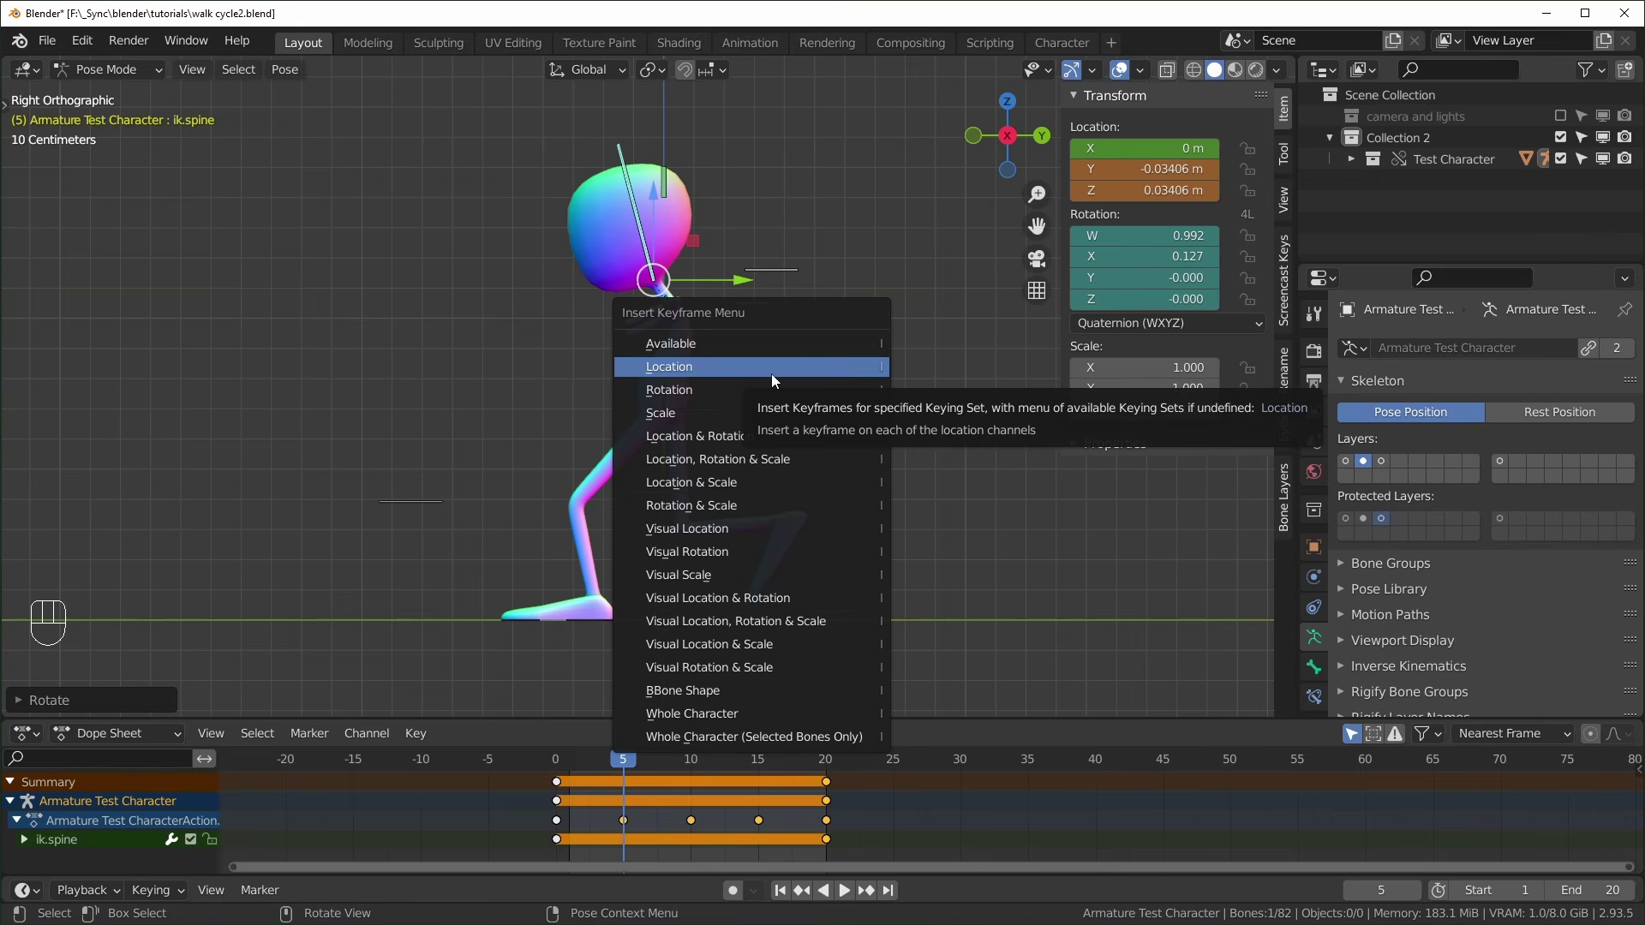
click(754, 439)
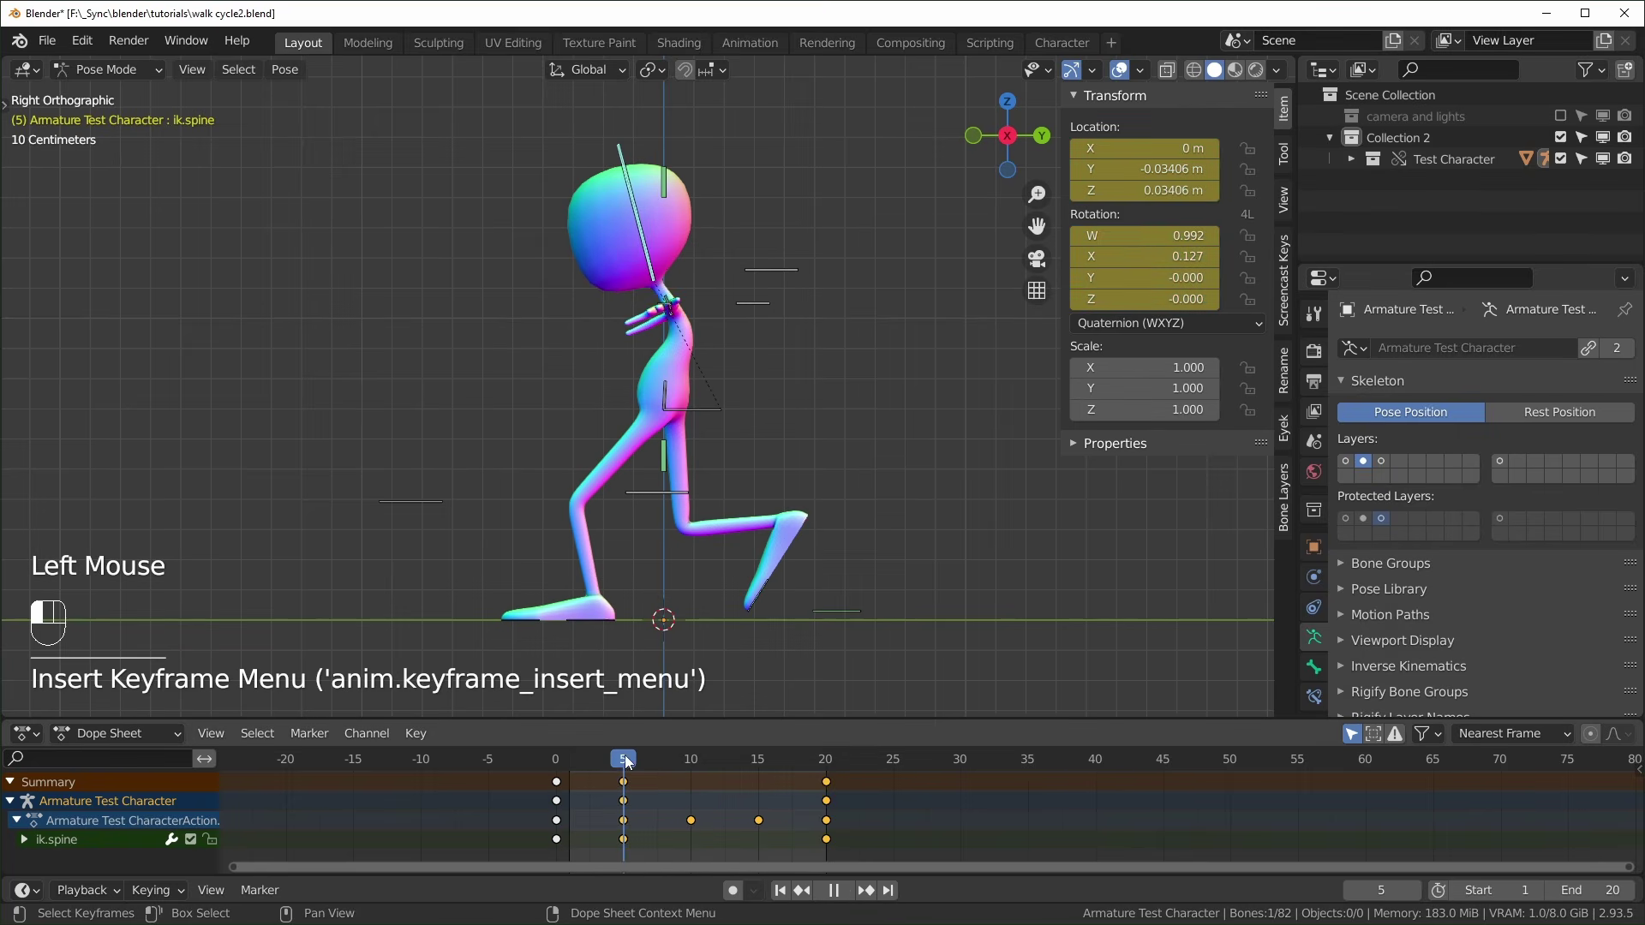
Clear the ik.spine bone's rotation at frame 0, insert a Location & Rotation keyframe, and scrub to check the motion
mouse_move(623, 762)
mouse_down()
mouse_move(556, 763)
mouse_move(620, 776)
mouse_up()
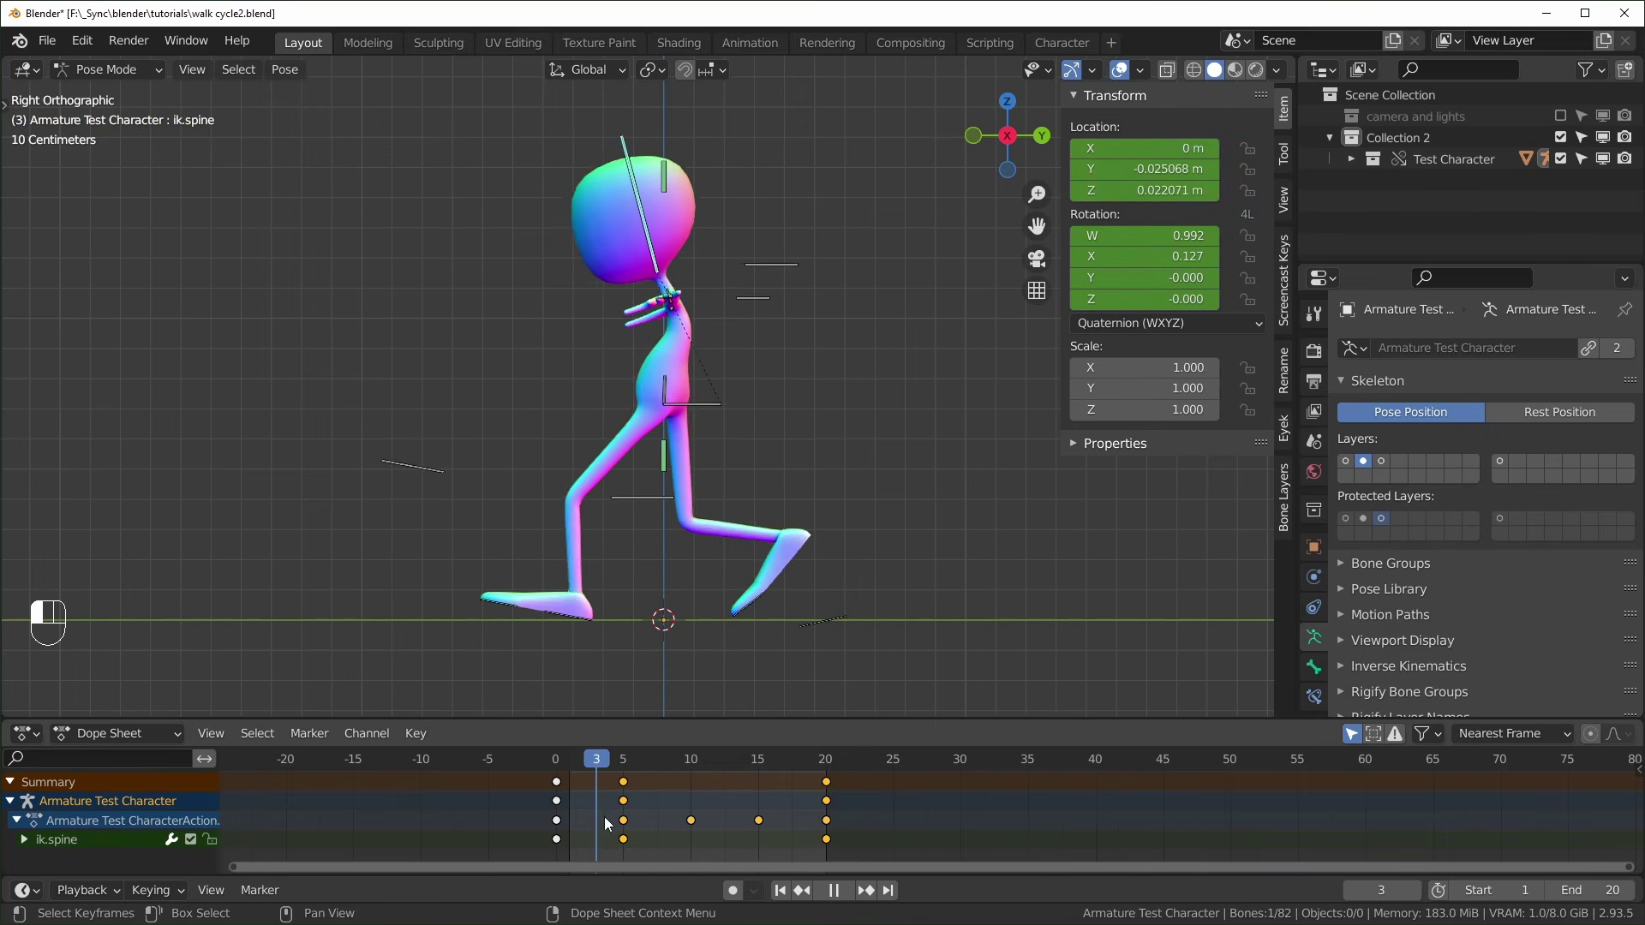
key(Escape)
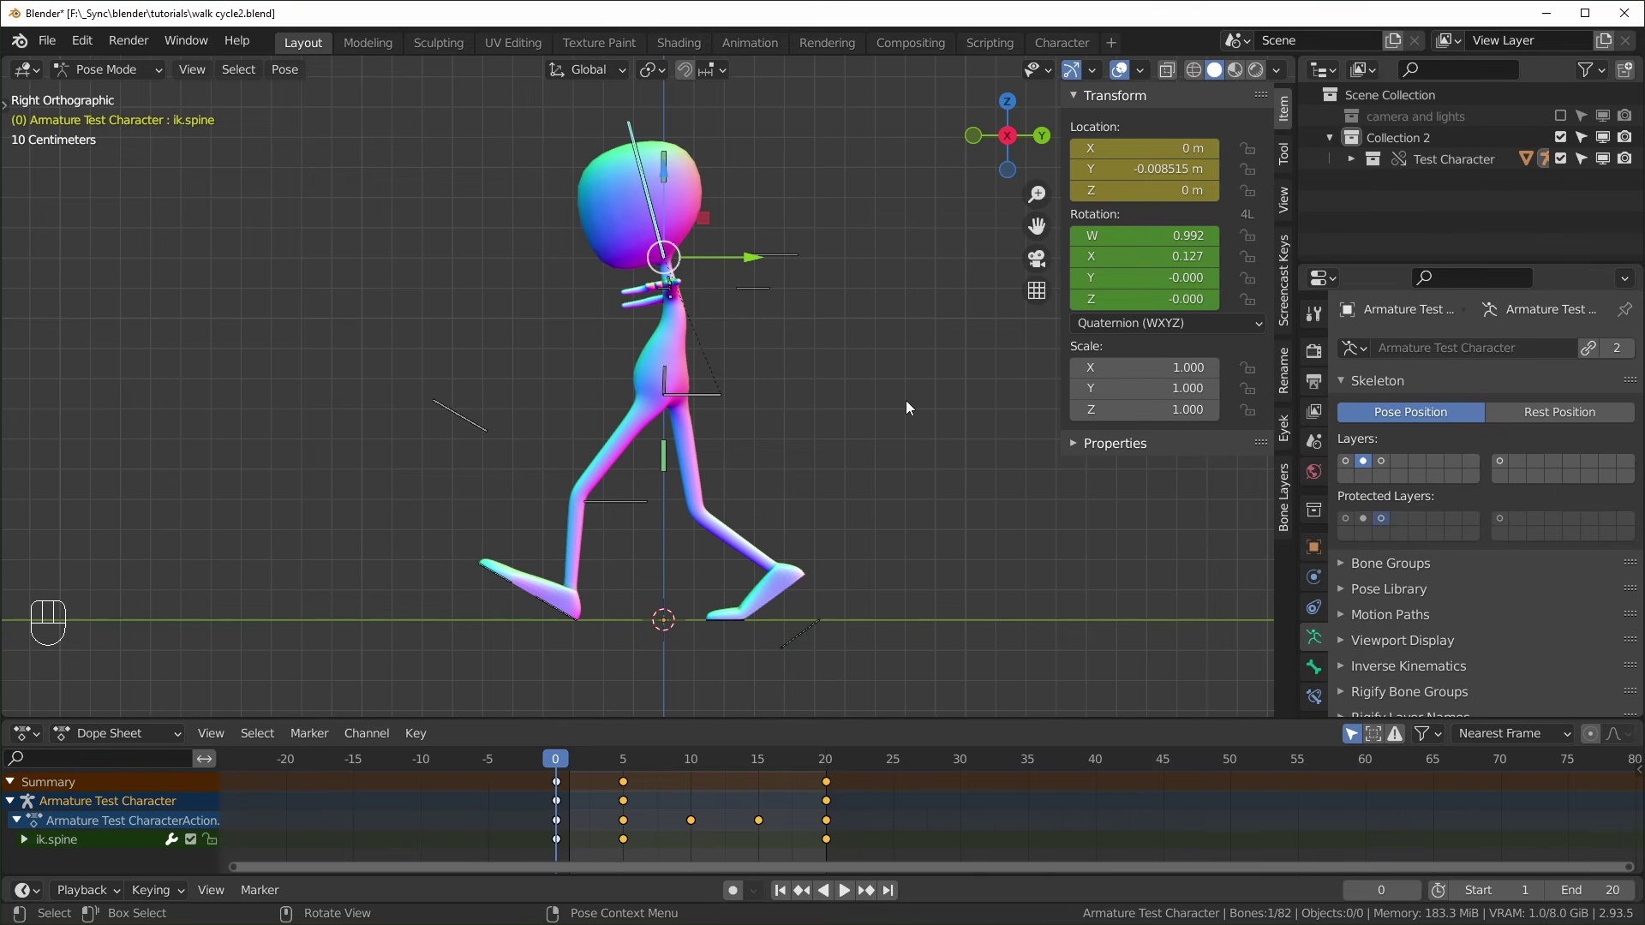
key(alt+r)
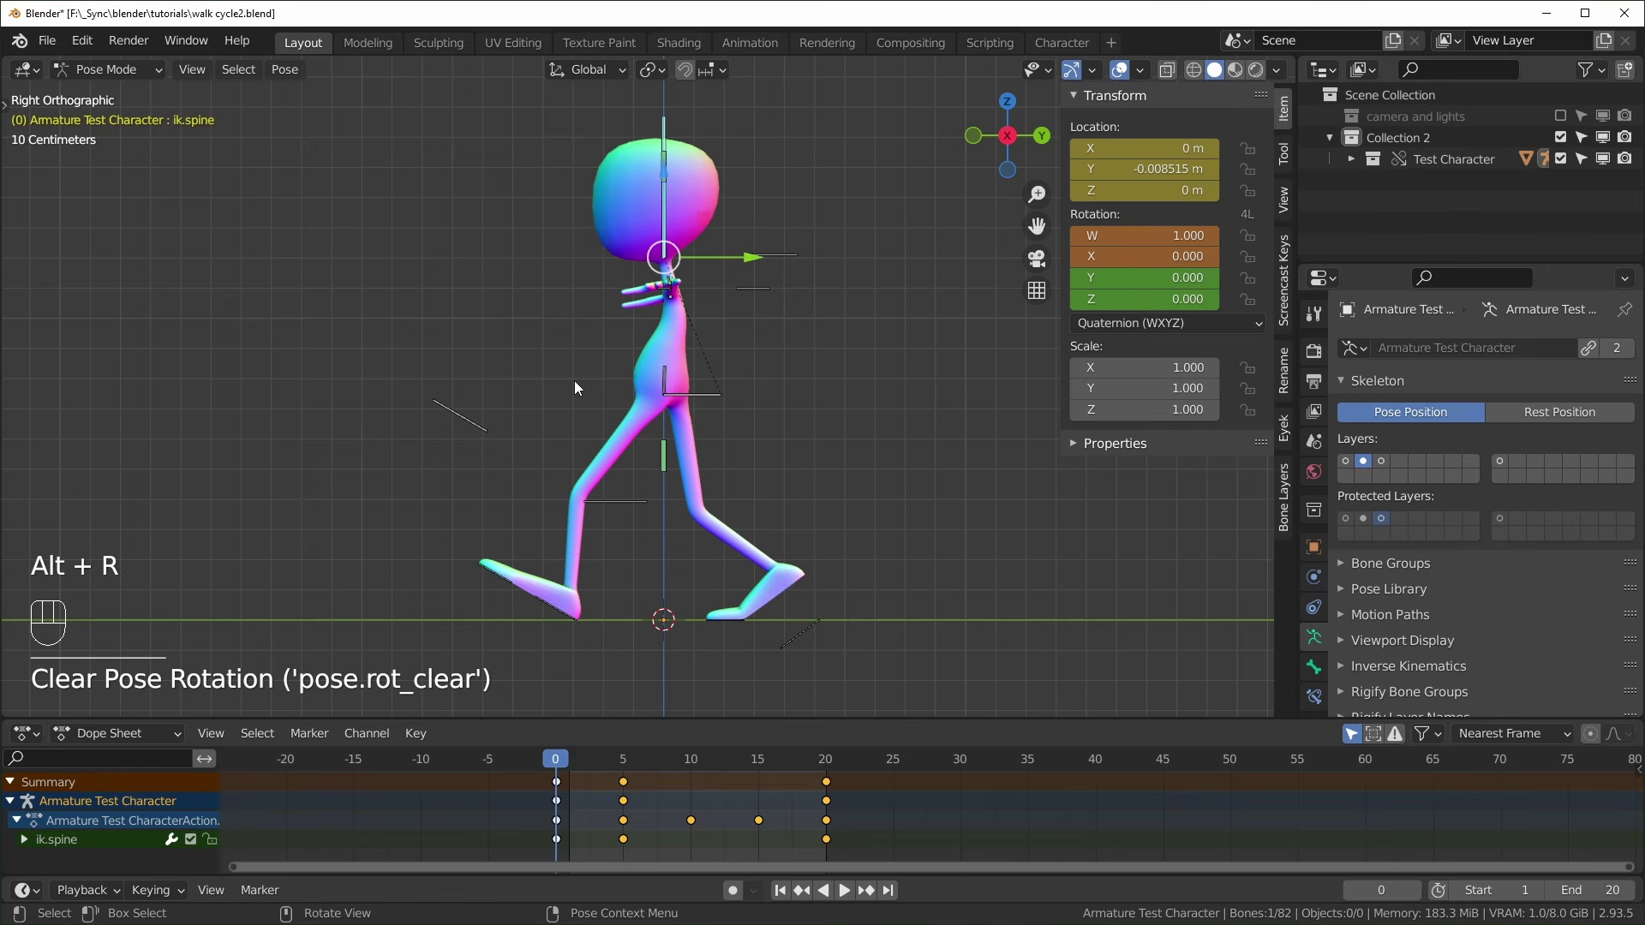
key(i)
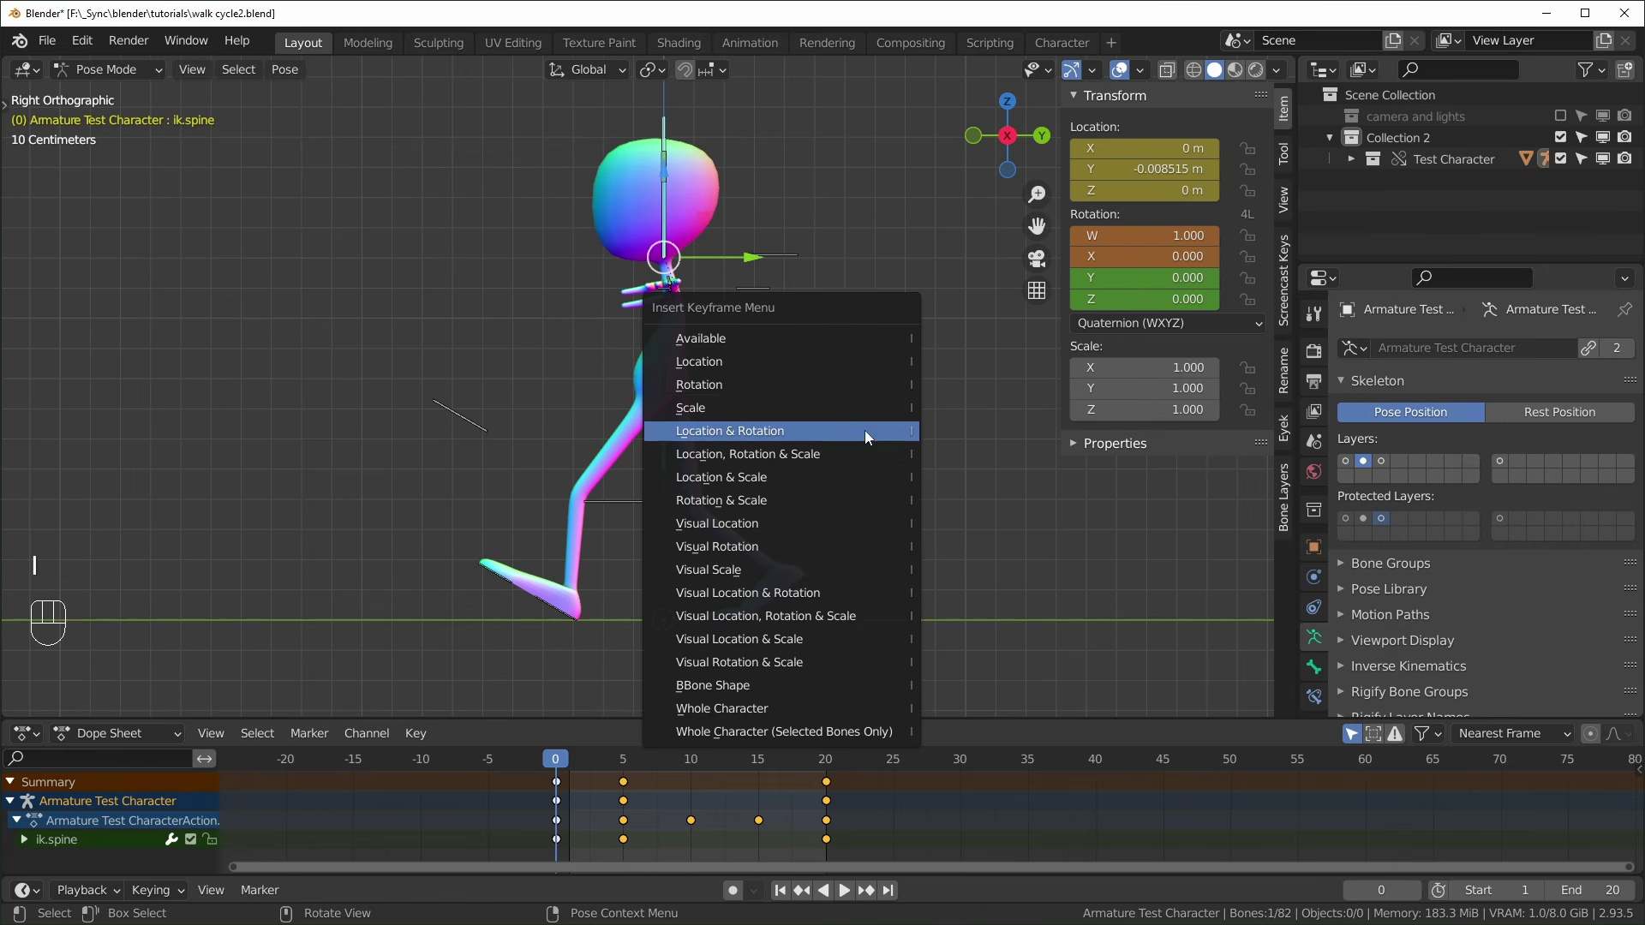
click(800, 429)
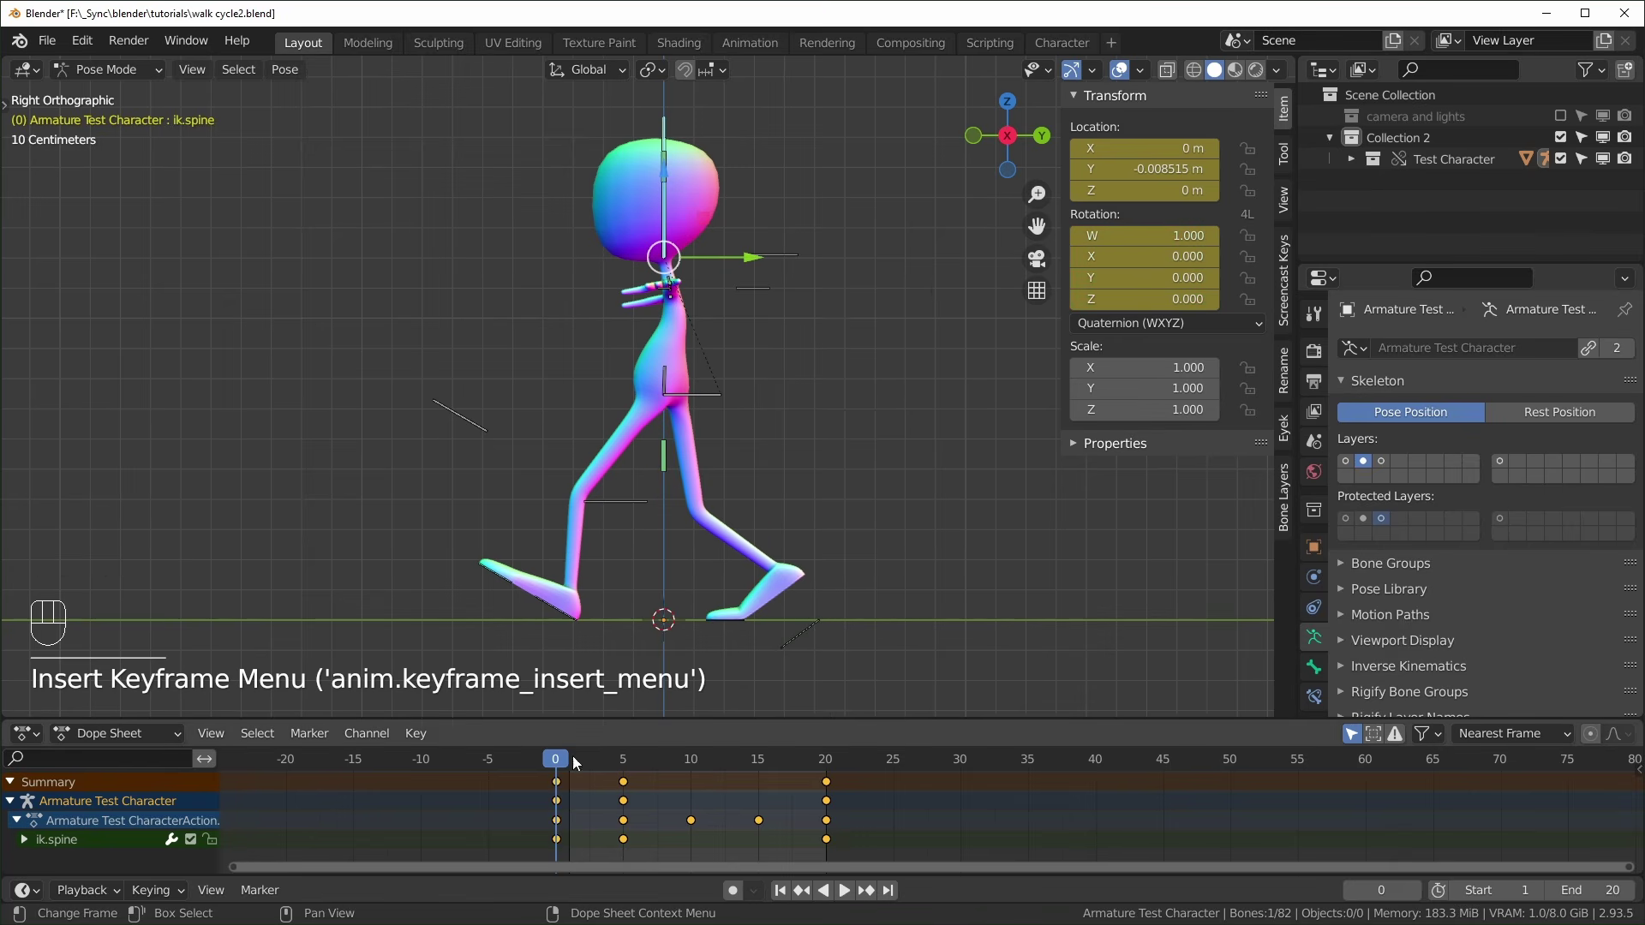
click(565, 766)
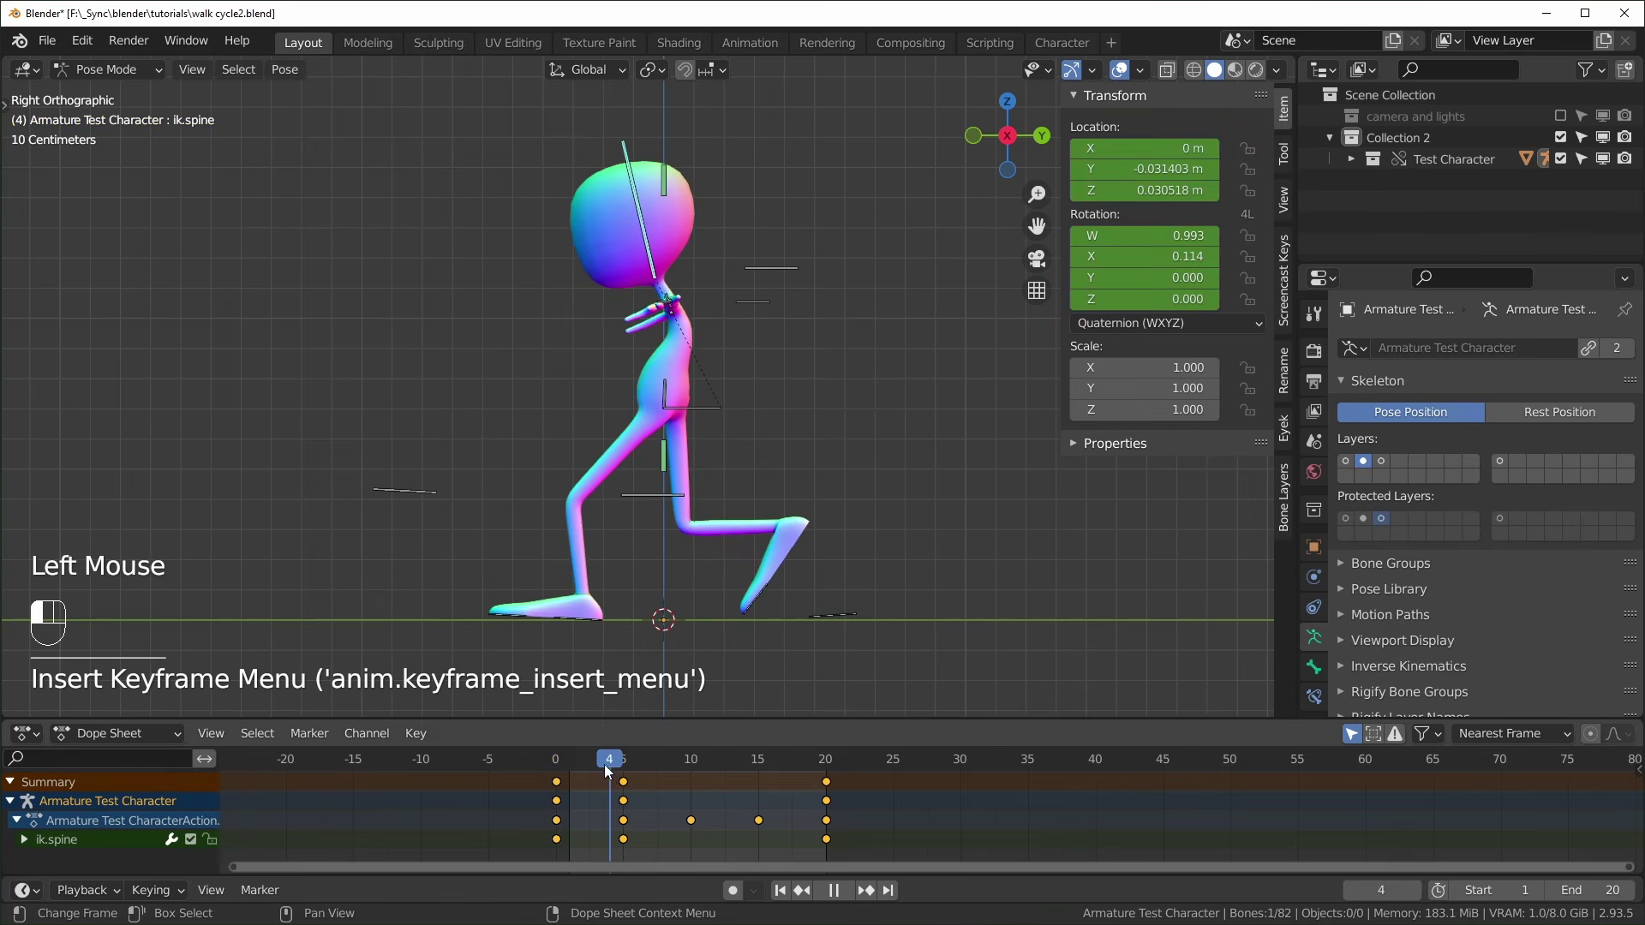
Copy the ik.spine Location & Rotation keyframe from frame 0 and paste it flipped at frame 20
click(557, 782)
key(ctrl+c)
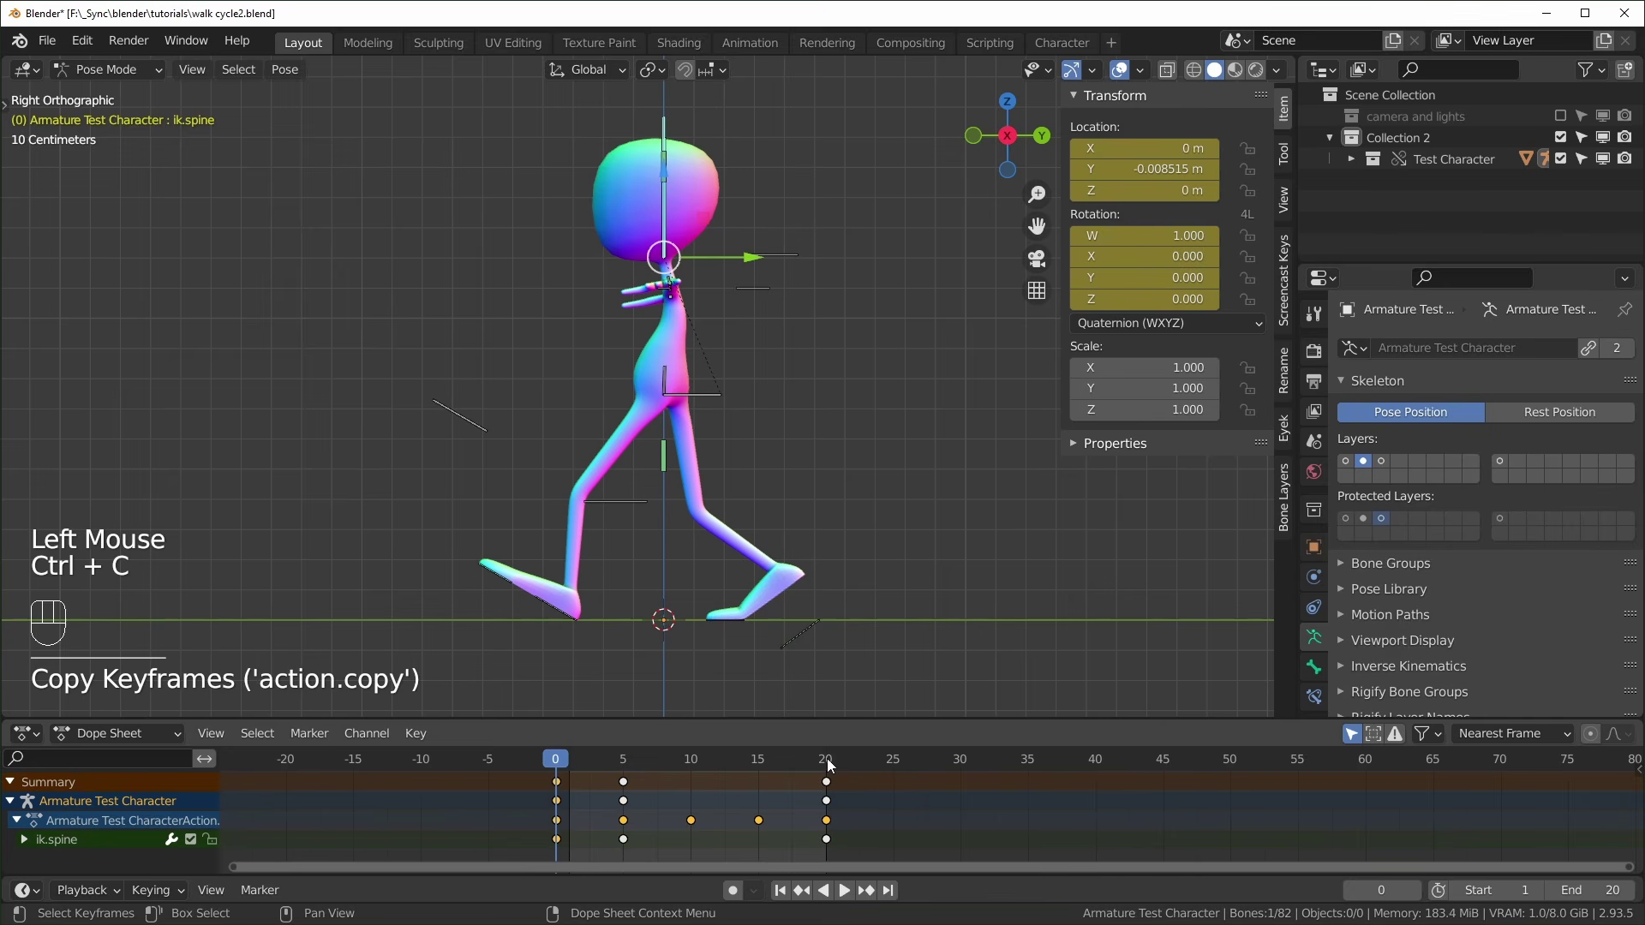
click(828, 763)
key(shift+ctrl+v)
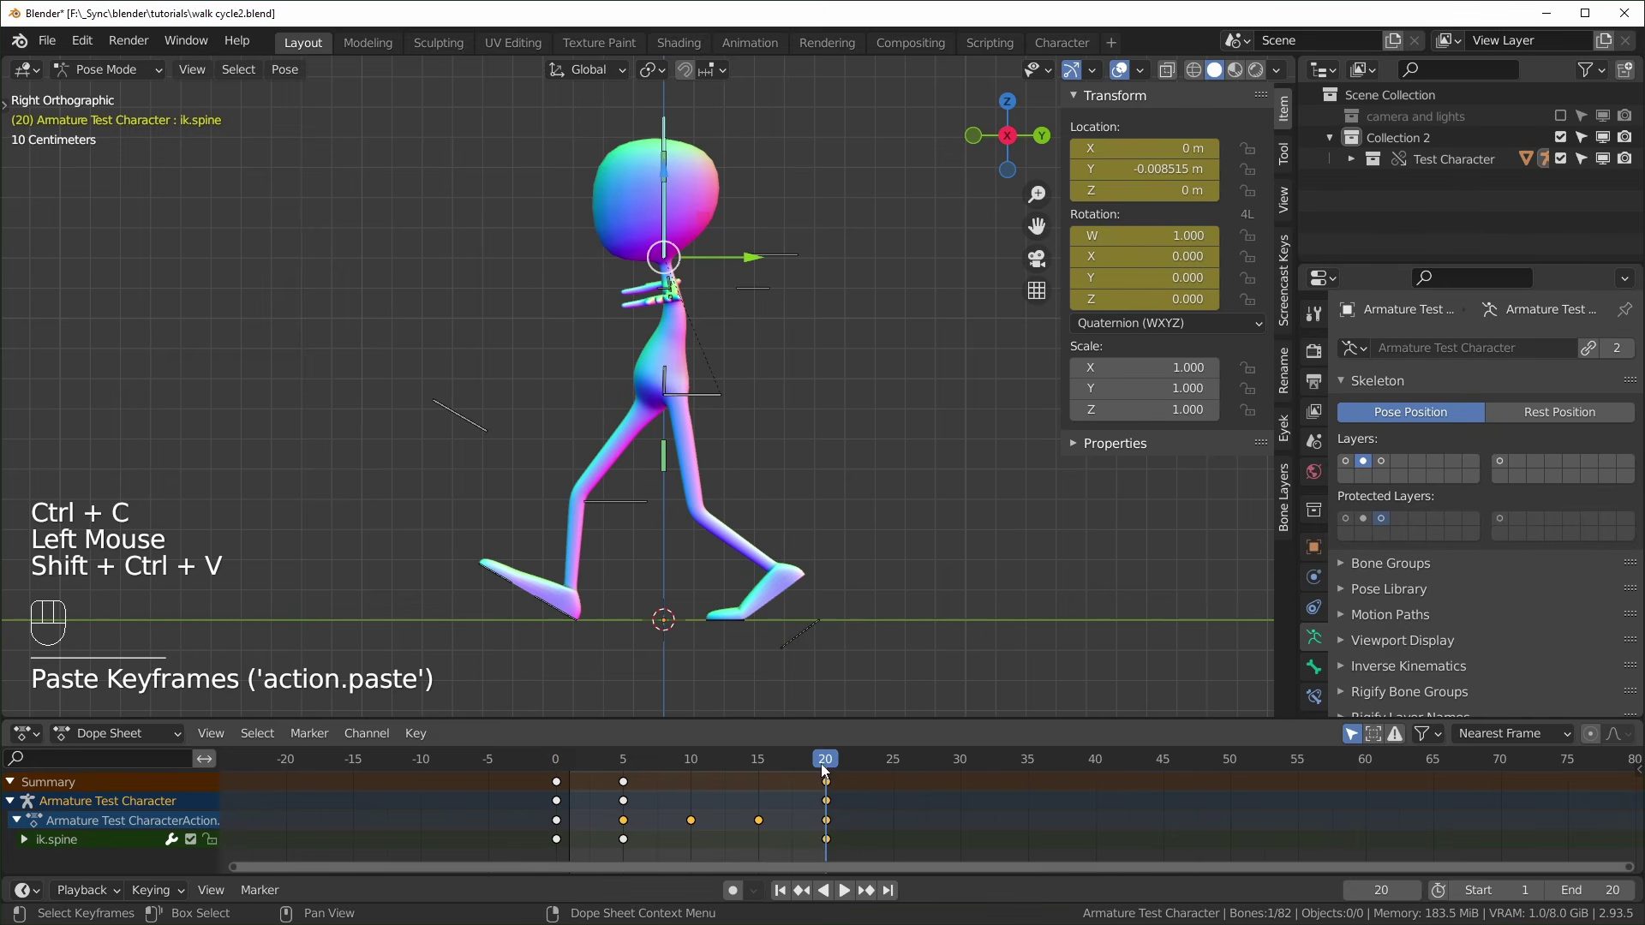
At frame 15, move ik.spine to Z -0.02523 m, rotate it to quaternion X -0.080, insert a Location & Rotation keyframe, and play the walk
drag(821, 764, 755, 787)
drag(758, 243, 847, 336)
key(r)
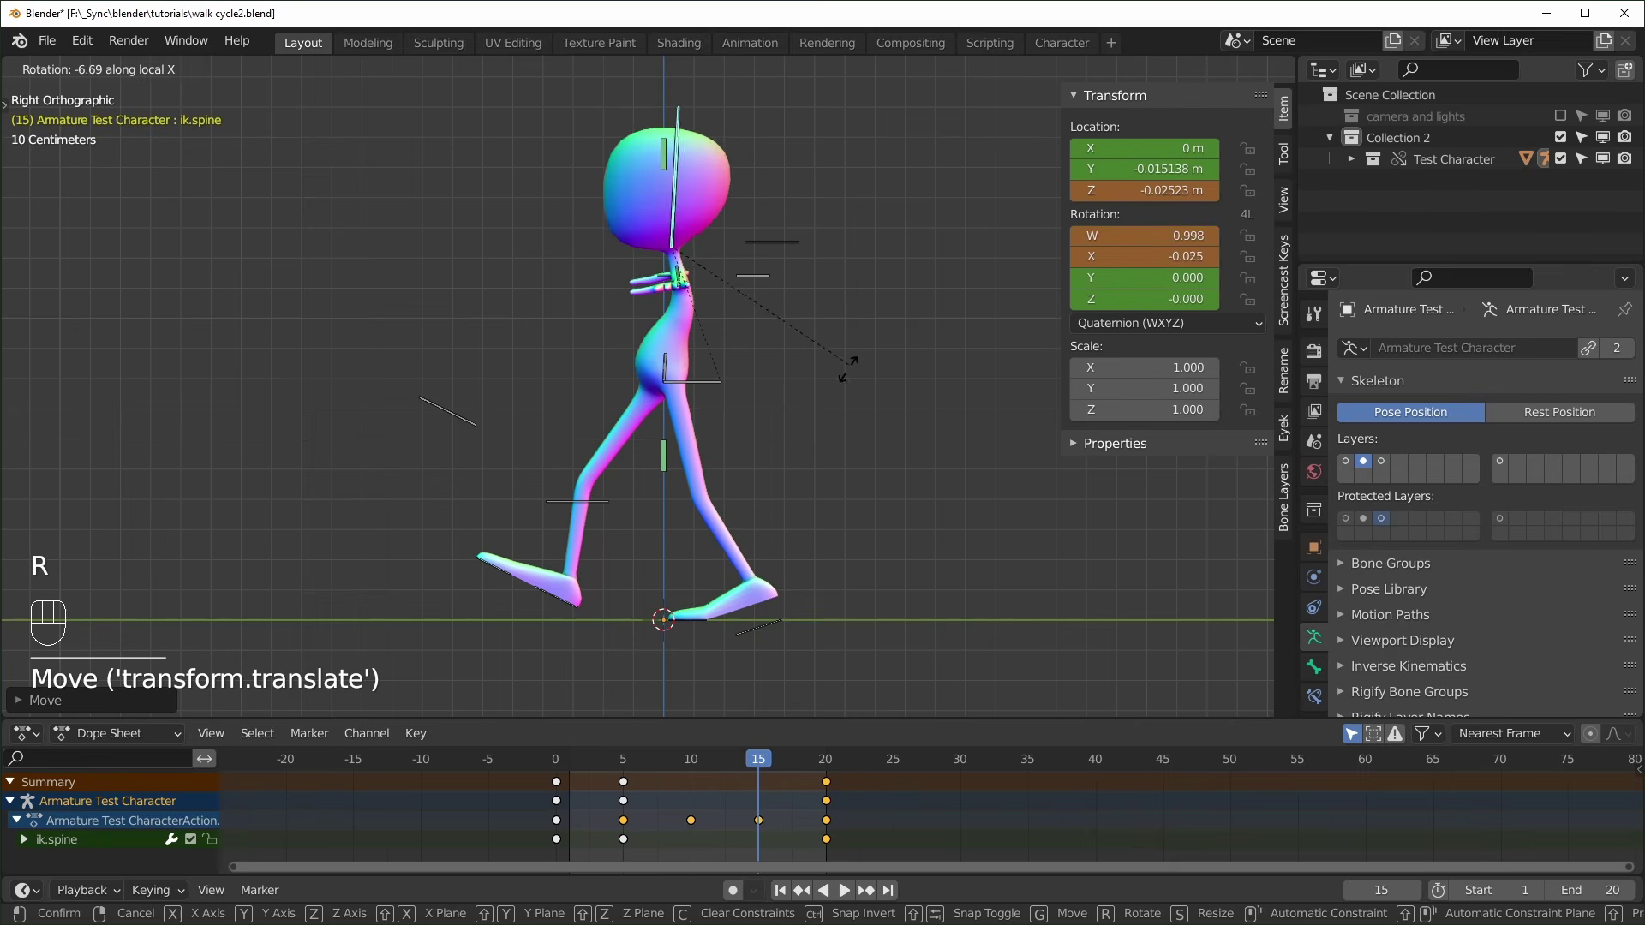
click(840, 387)
key(i)
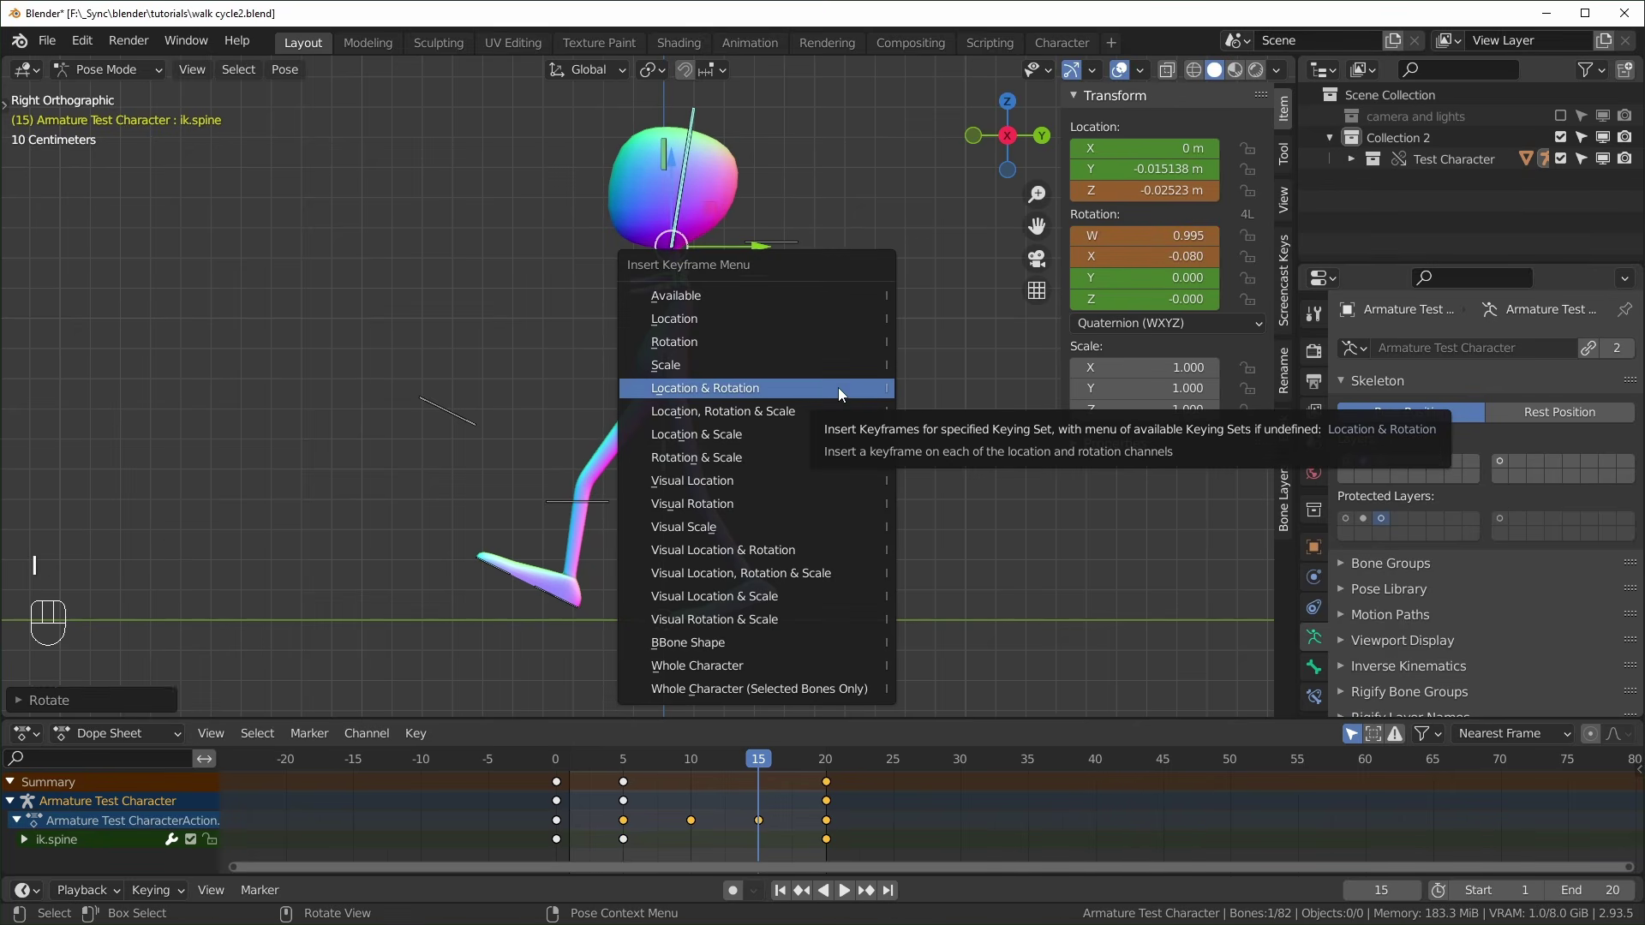
click(838, 387)
key(space)
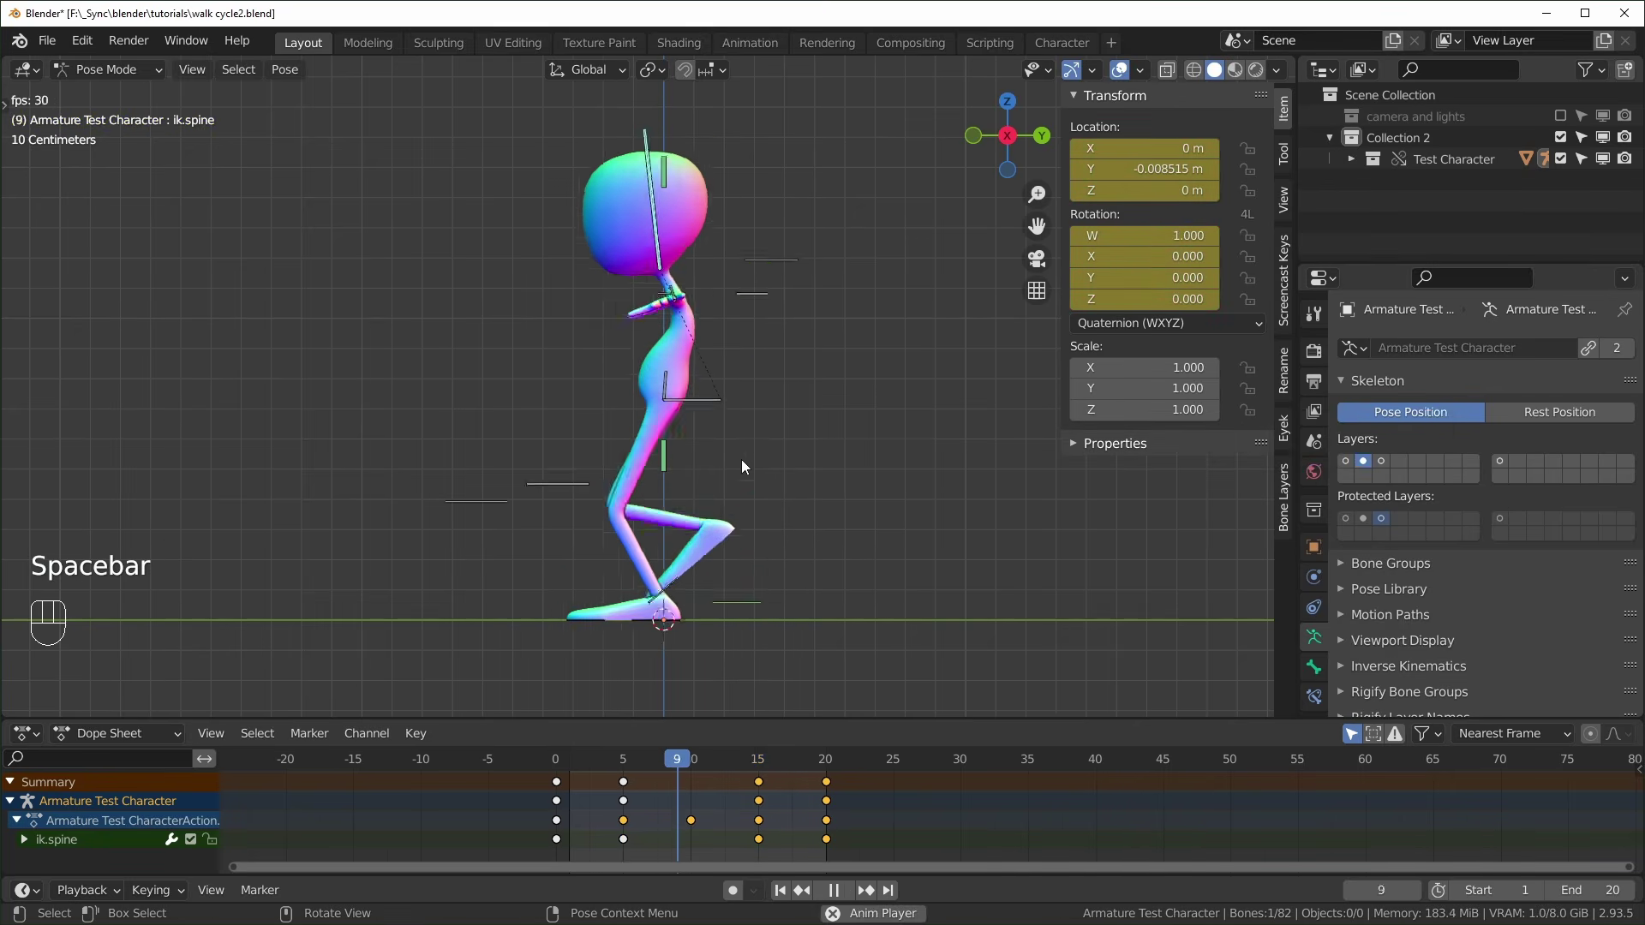
key(space)
At frame 0, tilt the hip bone about its local X axis to quaternion X -0.125 and insert a Rotation keyframe
drag(641, 759, 555, 761)
click(669, 399)
scroll(784, 635, up, 4)
shift+middle_drag(815, 619, 847, 534)
scroll(831, 555, down, 1)
key(r)
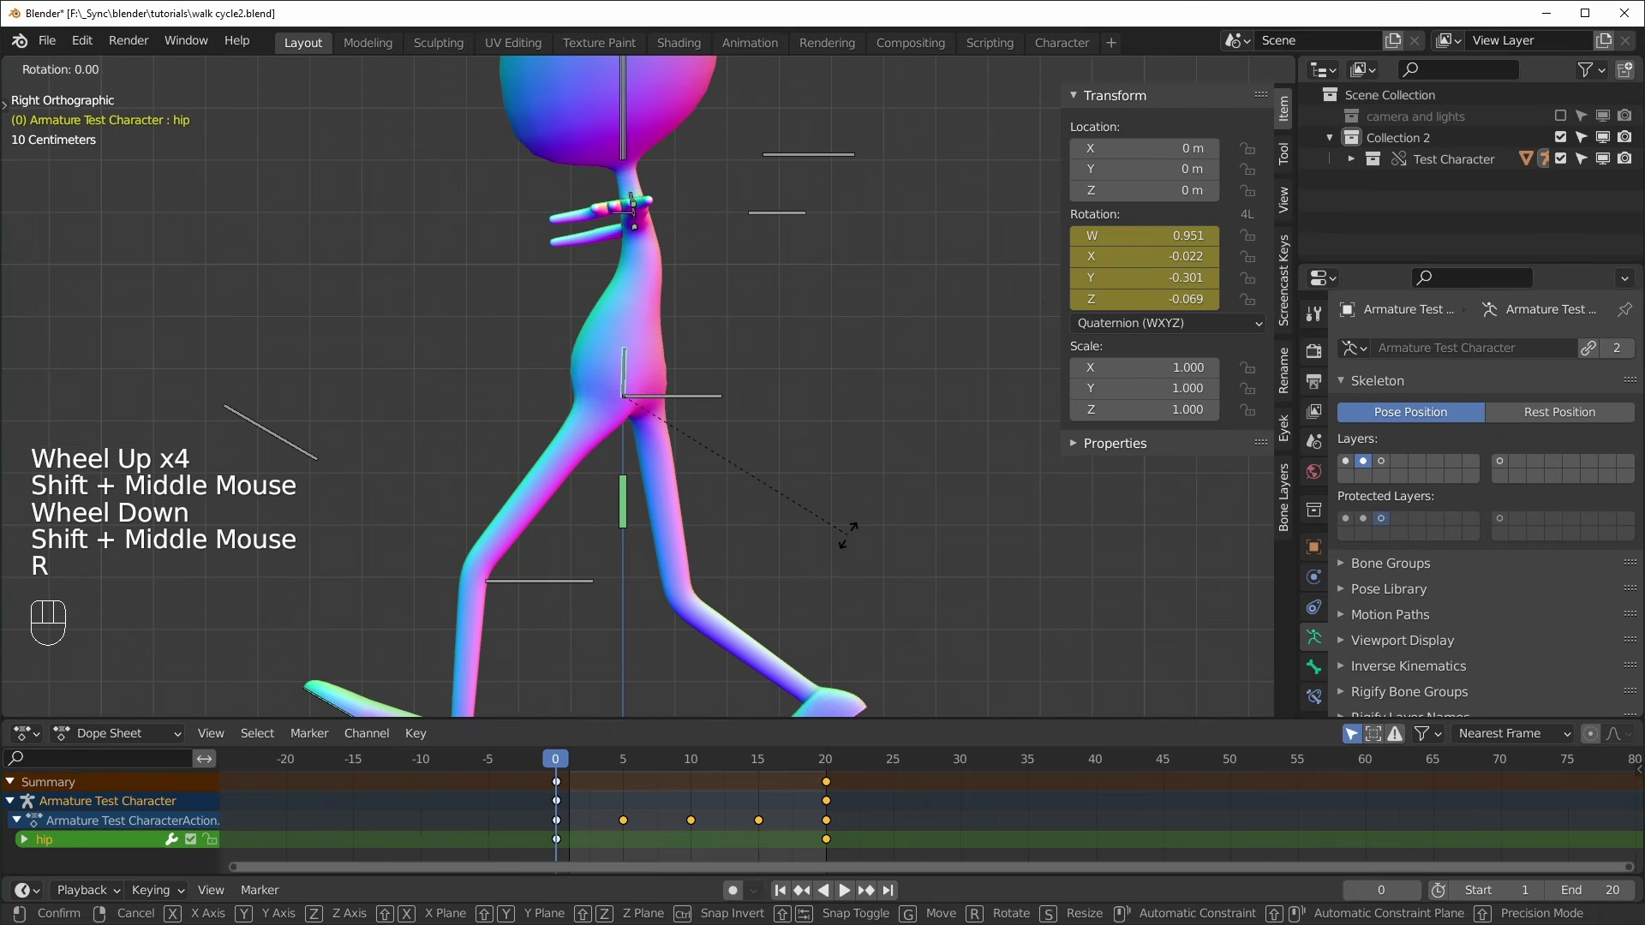
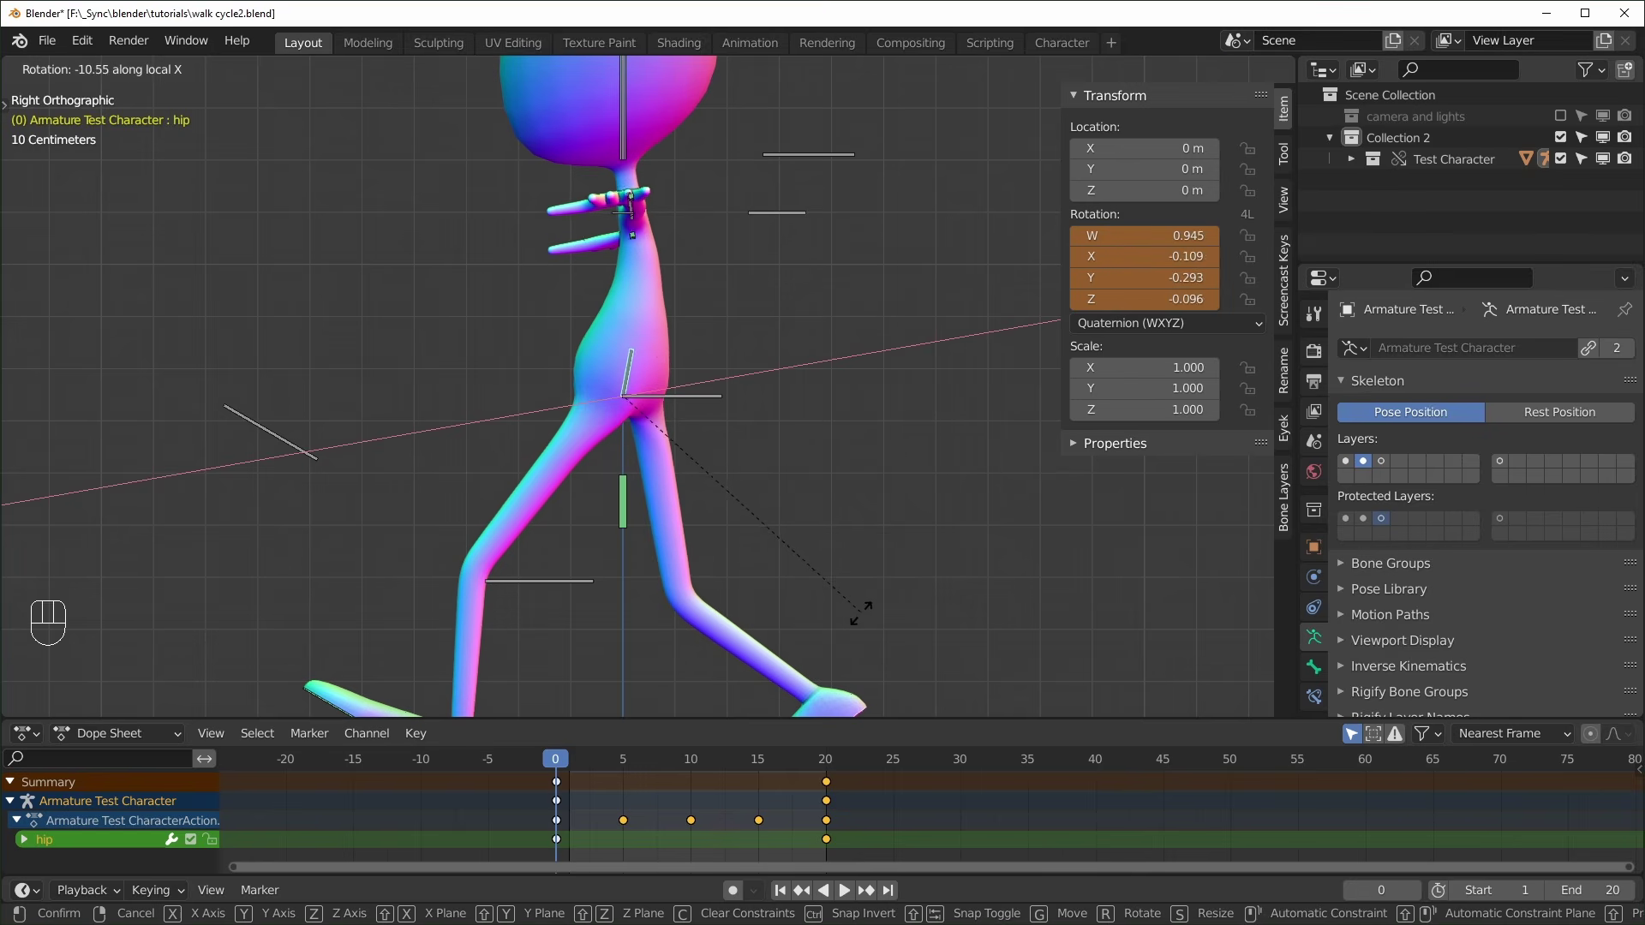
click(742, 476)
key(i)
click(734, 472)
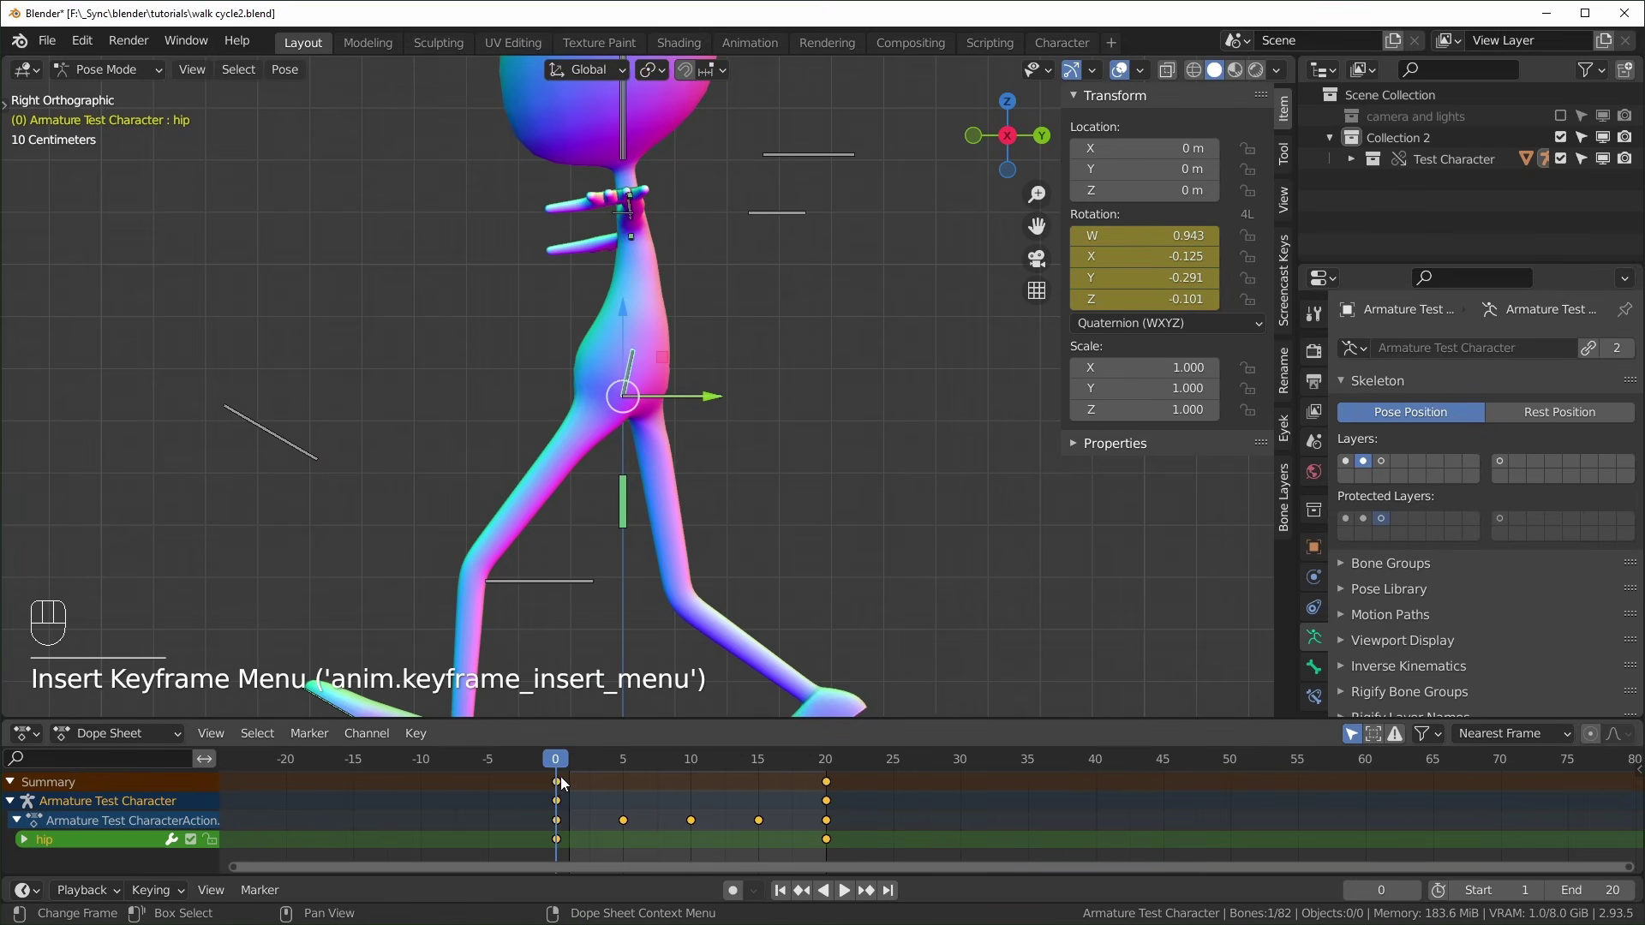
Copy the tilted hip keyframe from frame 0, paste it flipped at frame 20, and play the walk to review it
key(ctrl+c)
drag(551, 774, 586, 777)
key(ctrl+shift+v)
key(space)
scroll(674, 557, up, 4)
scroll(674, 556, up, 2)
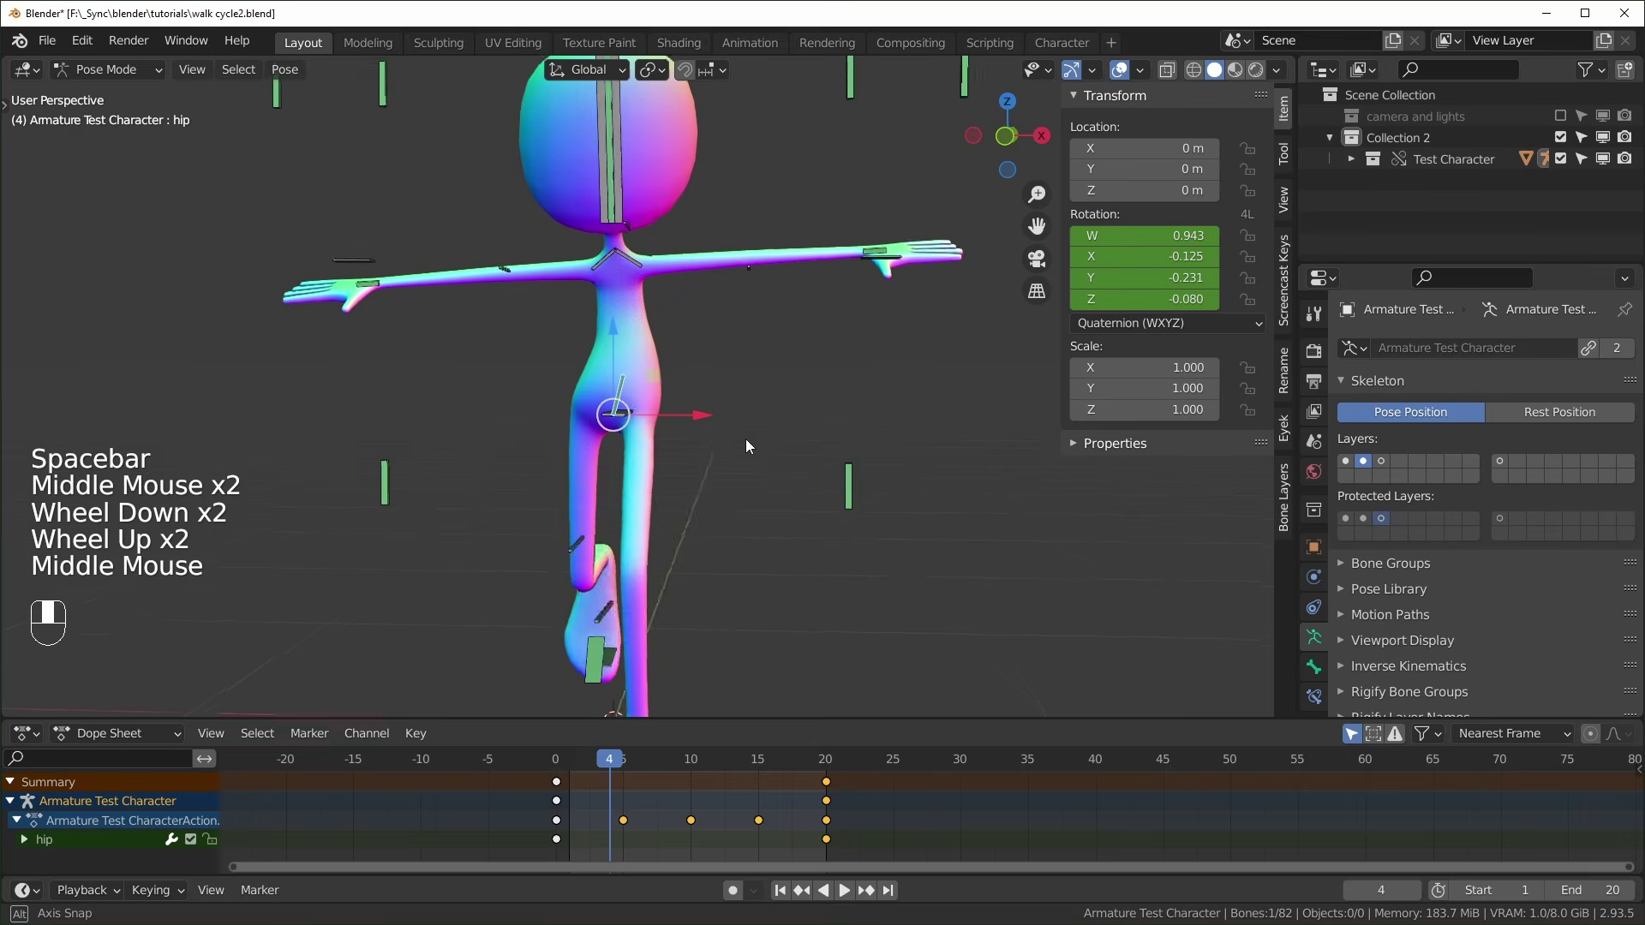
Select both shoulder bones and rotate them about the global Z axis by about 27°
click(599, 291)
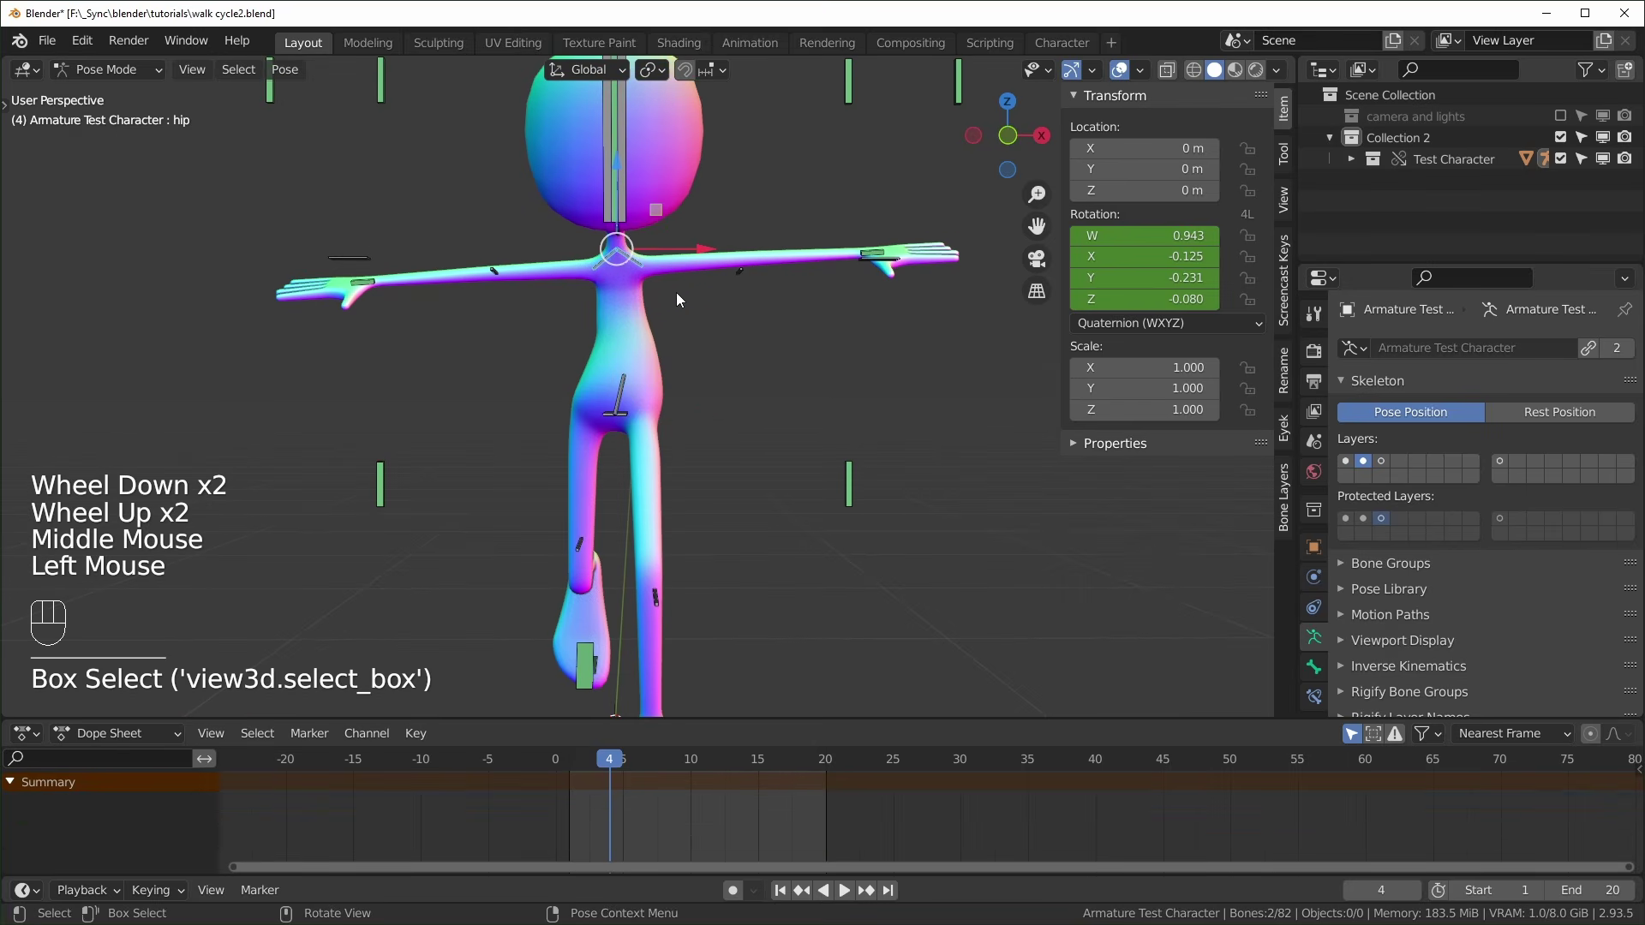
middle_drag(728, 340, 644, 671)
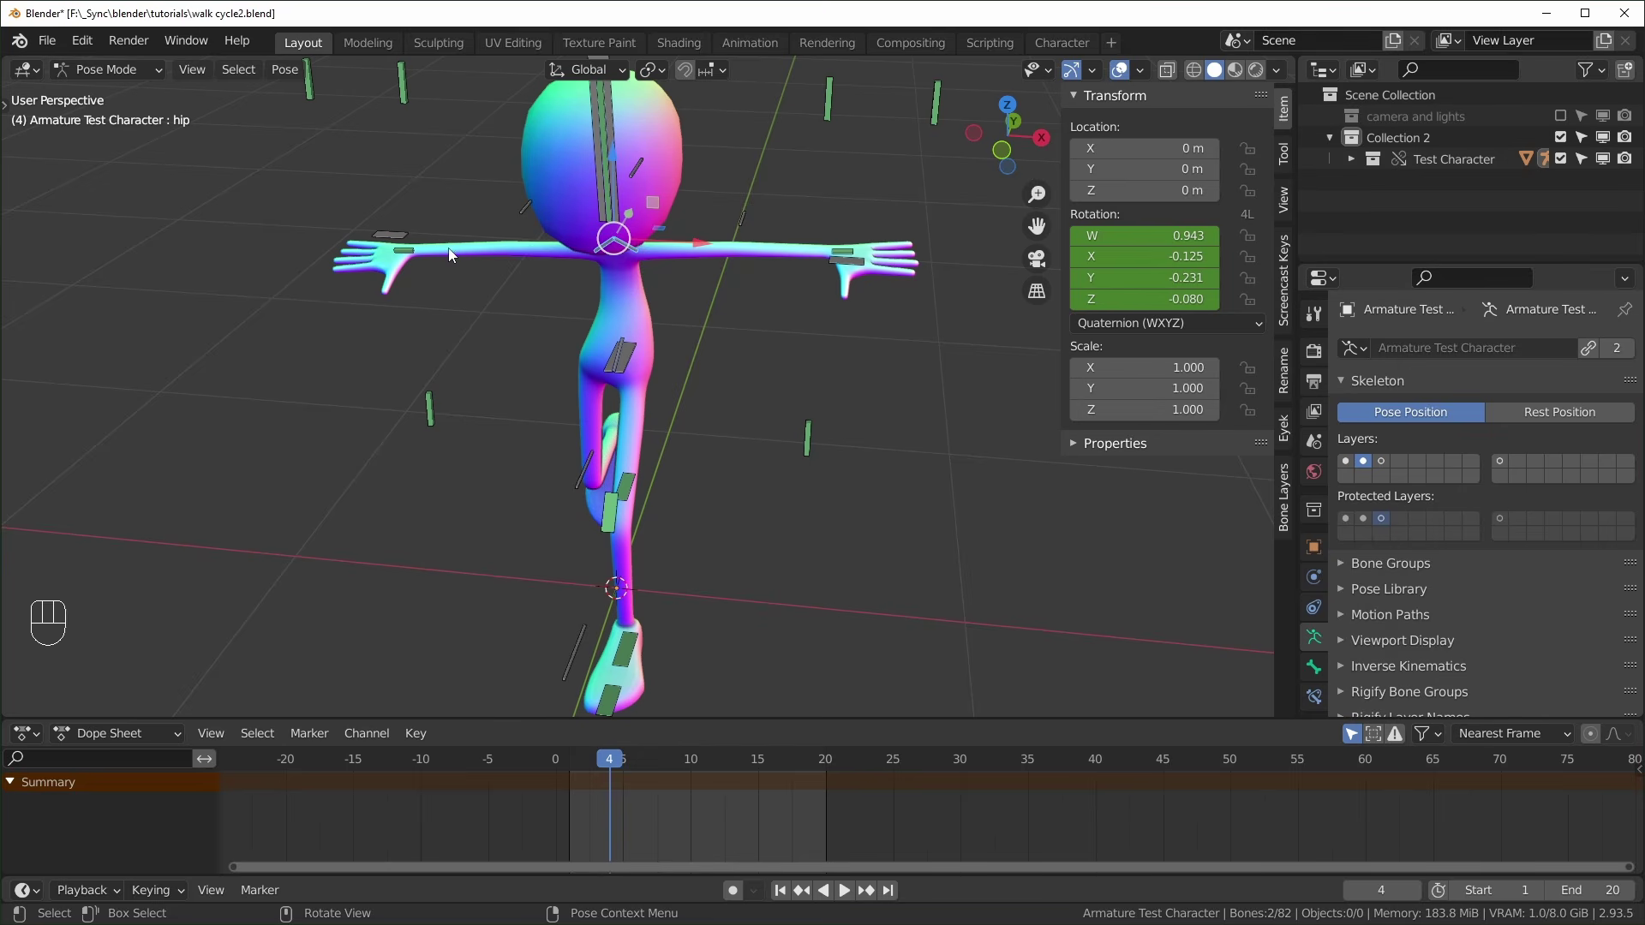
middle_drag(794, 349, 808, 413)
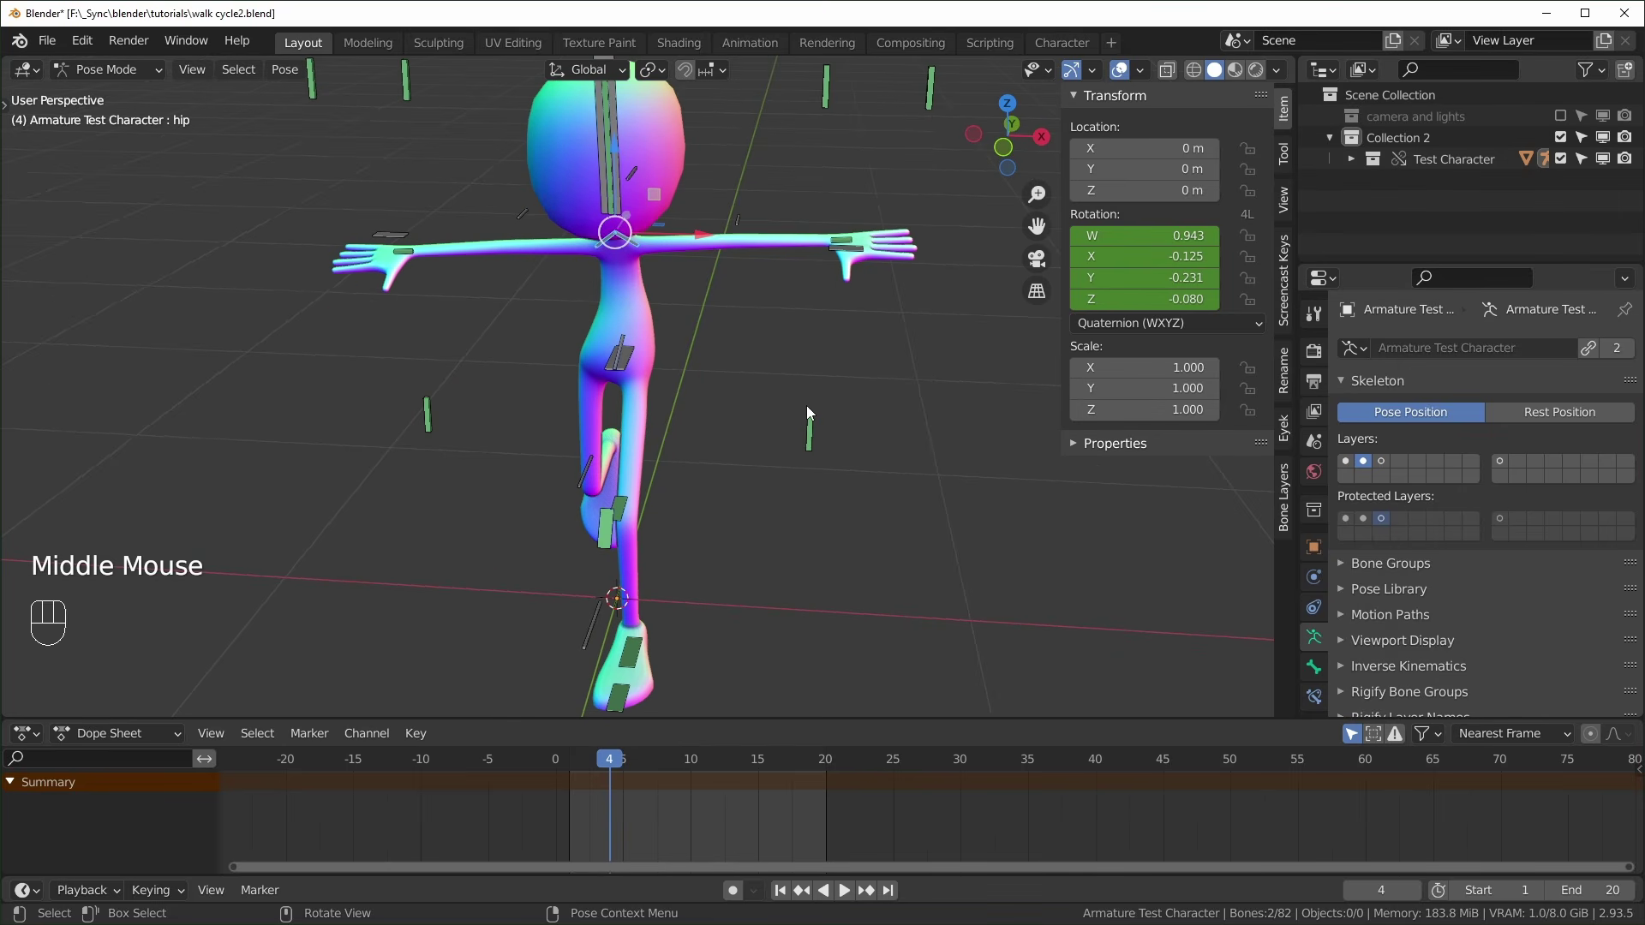
middle_drag(584, 286, 566, 275)
click(566, 275)
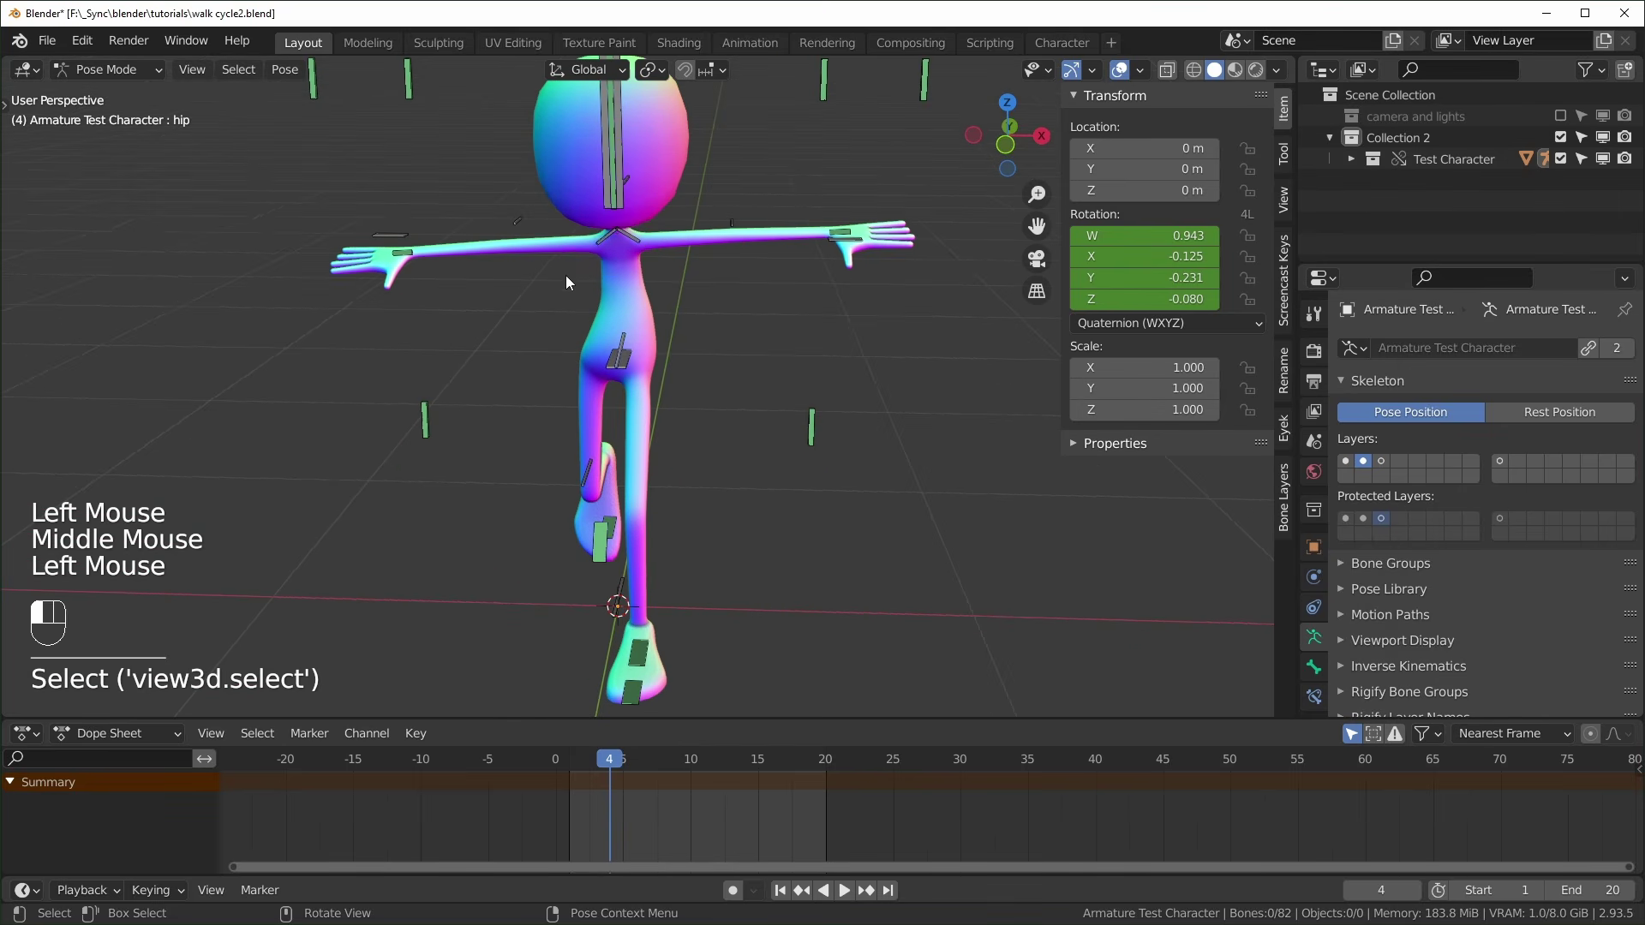
drag(638, 242, 631, 266)
key(r)
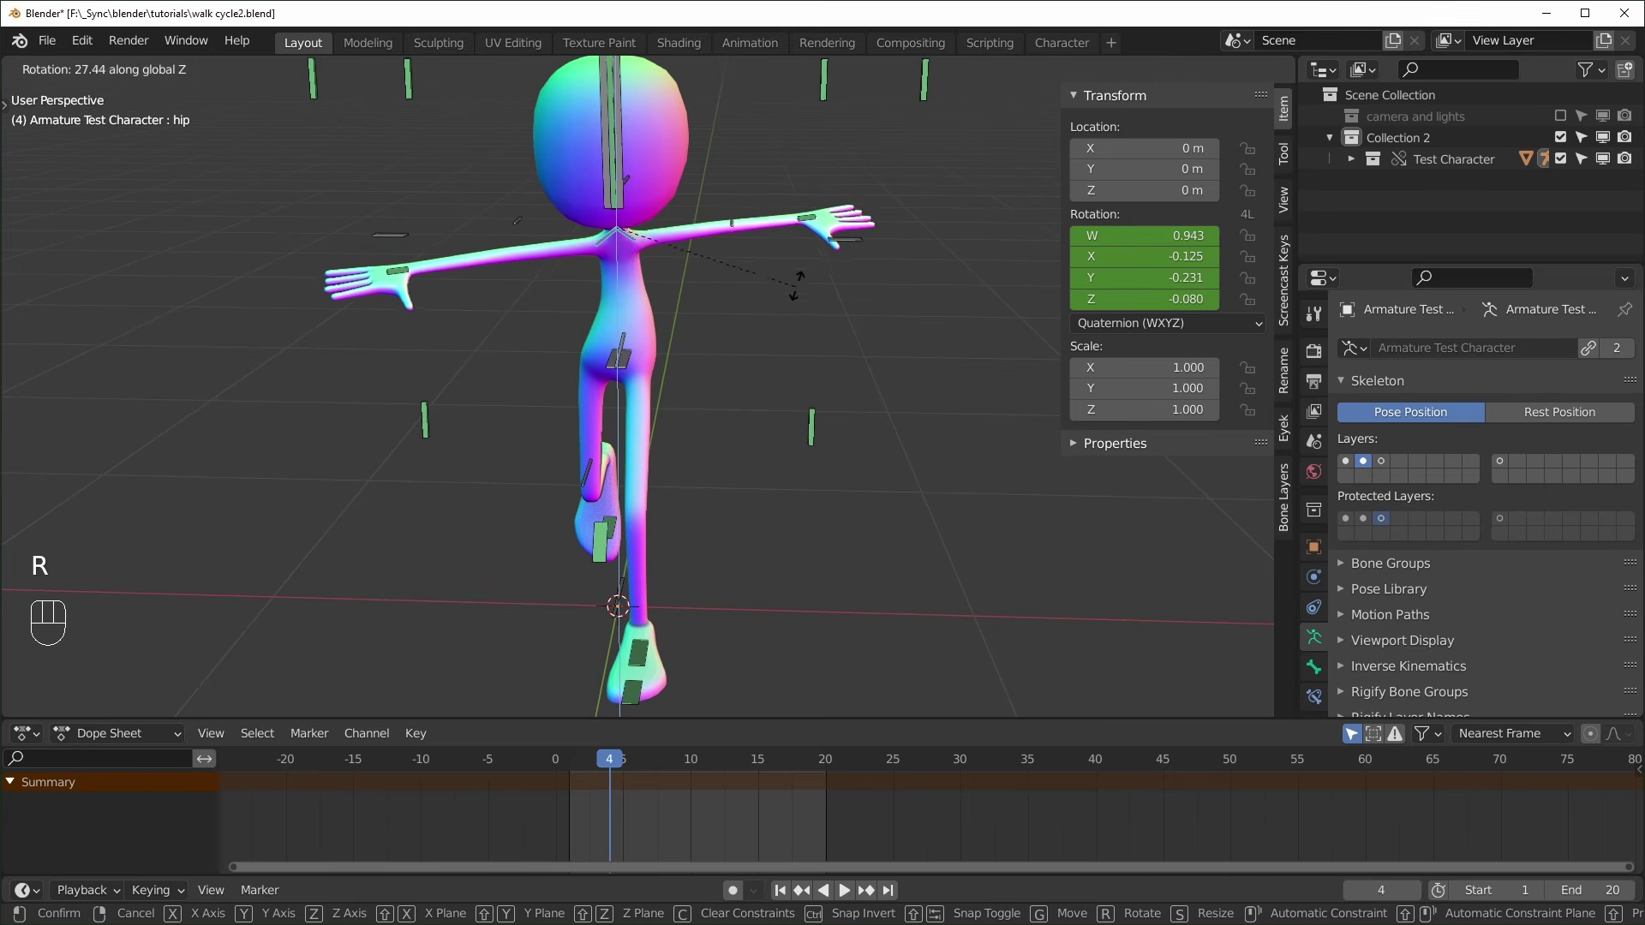
click(745, 335)
Insert a Rotation keyframe for both shoulders and move it from frame 4 to frame 0
key(KP_7)
middle_drag(745, 339, 749, 352)
scroll(749, 351, up, 1)
key(i)
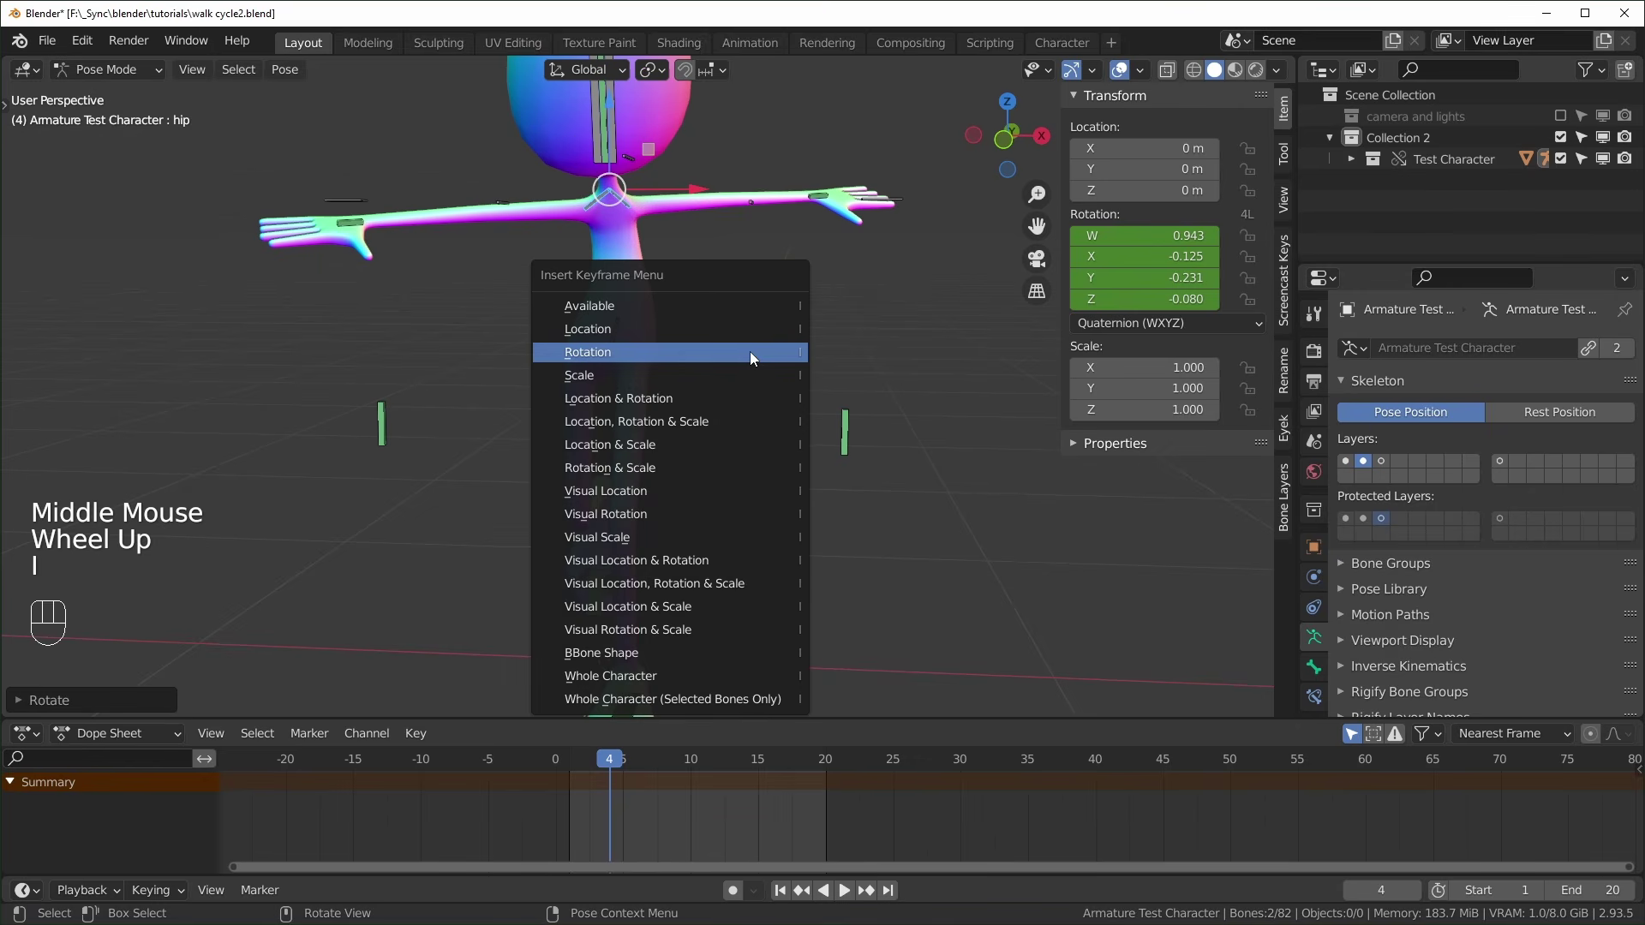
click(749, 351)
middle_drag(653, 780, 672, 780)
click(629, 784)
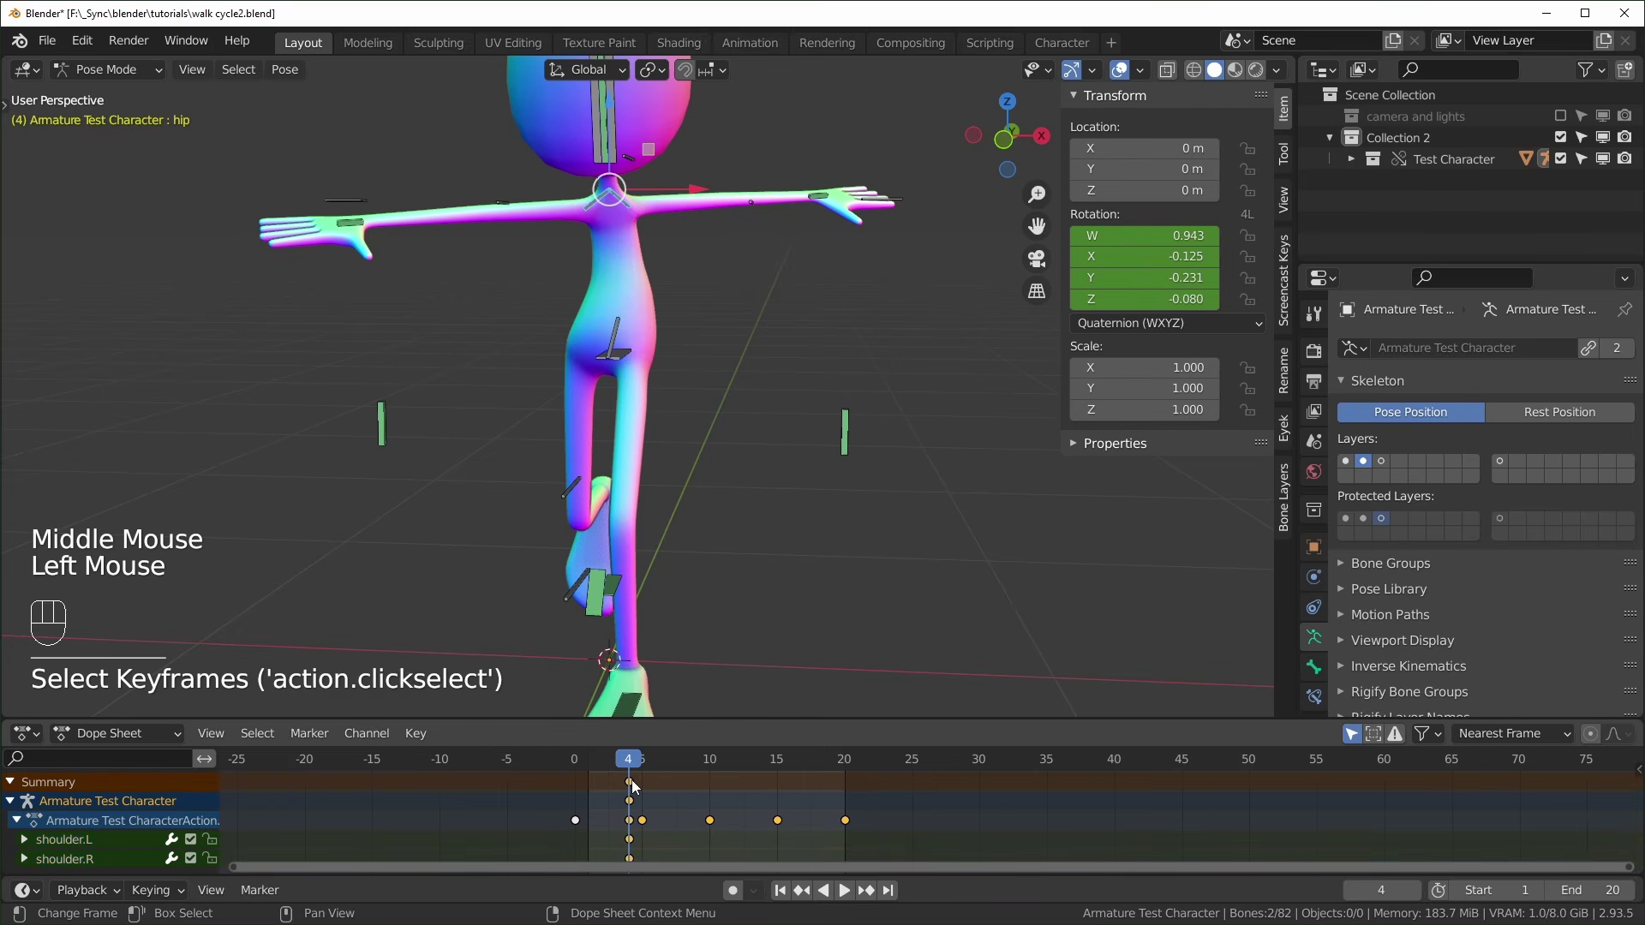
key(g)
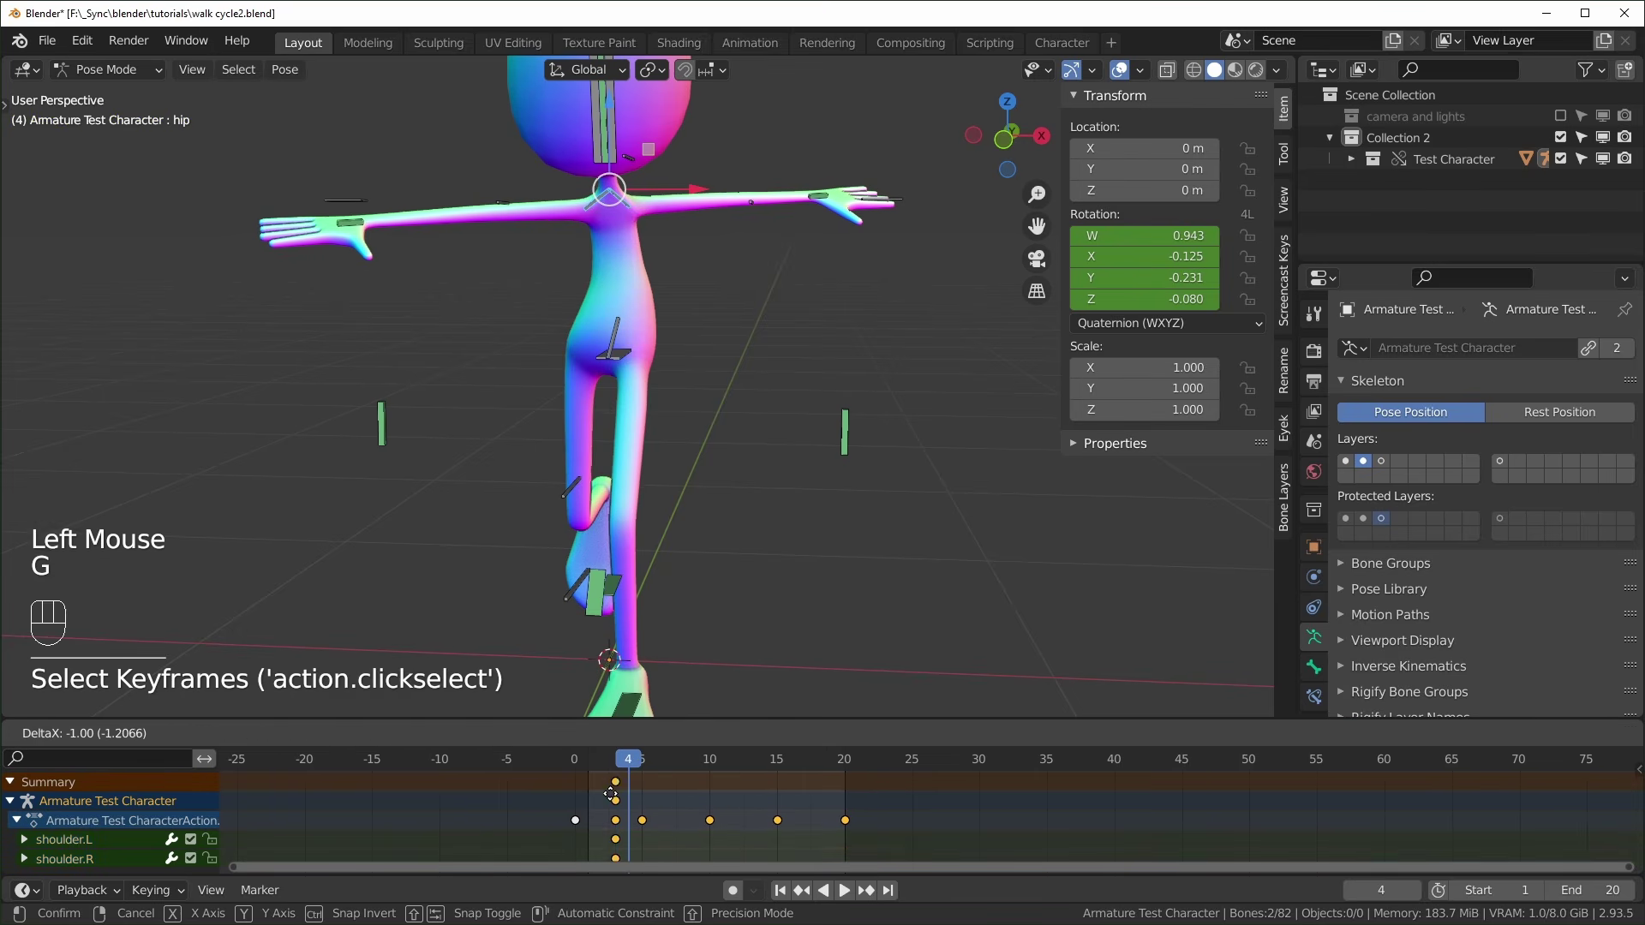
click(577, 790)
At frame 0, tilt both shoulders in the front view so the character's left arm rises, and insert a Rotation keyframe
middle_drag(739, 631, 690, 283)
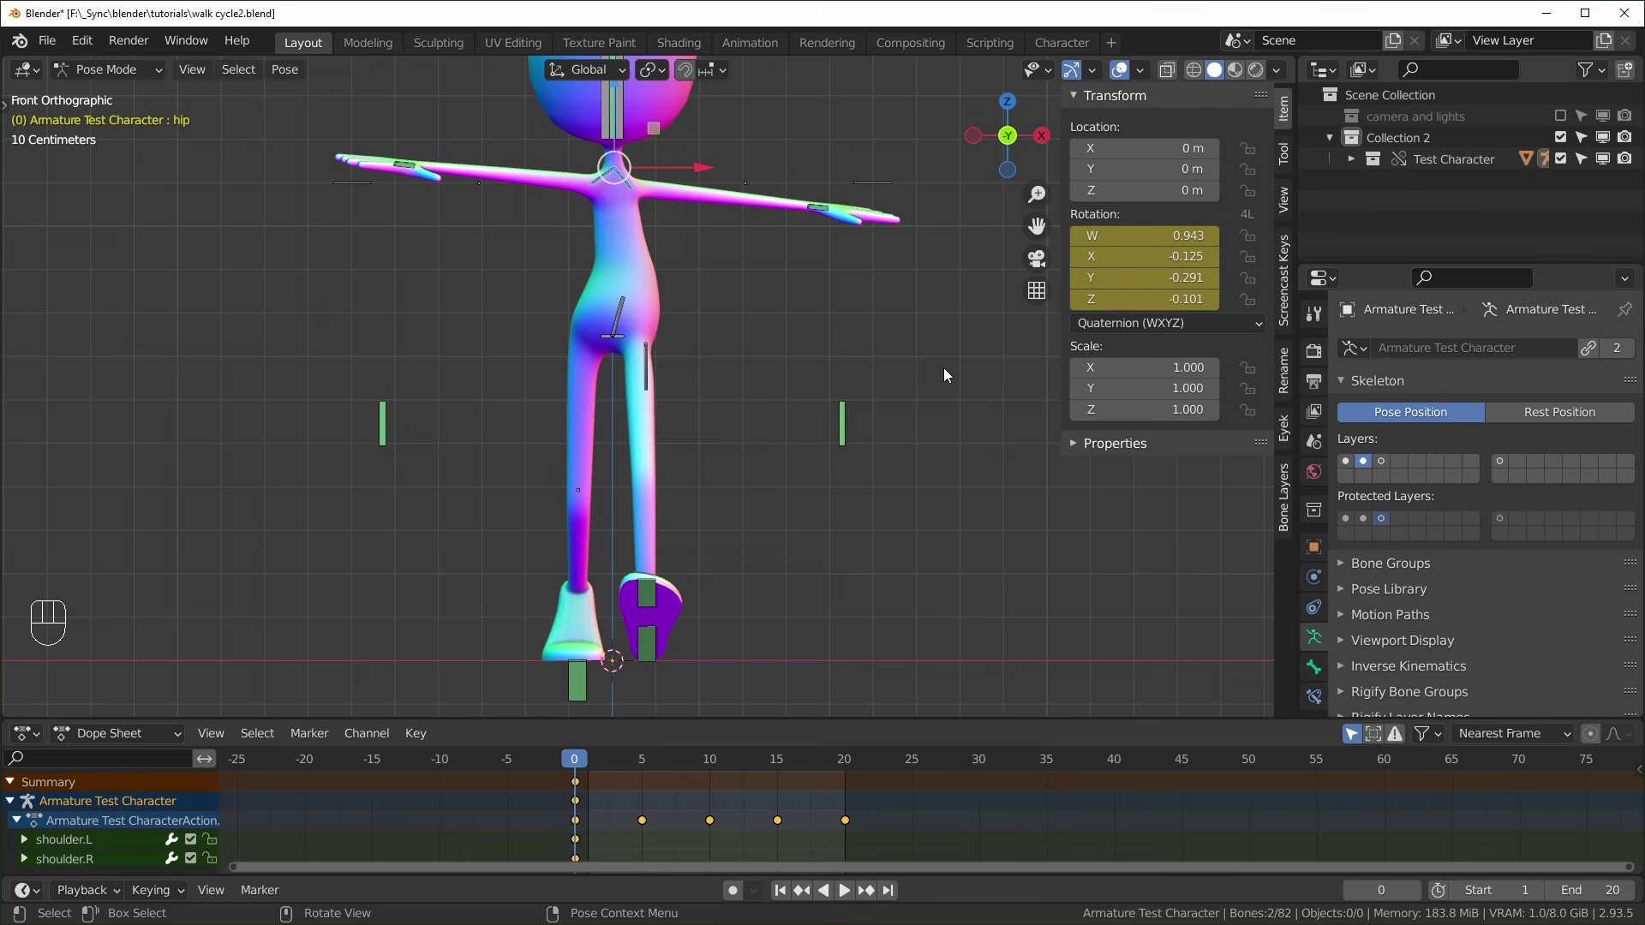
key(r)
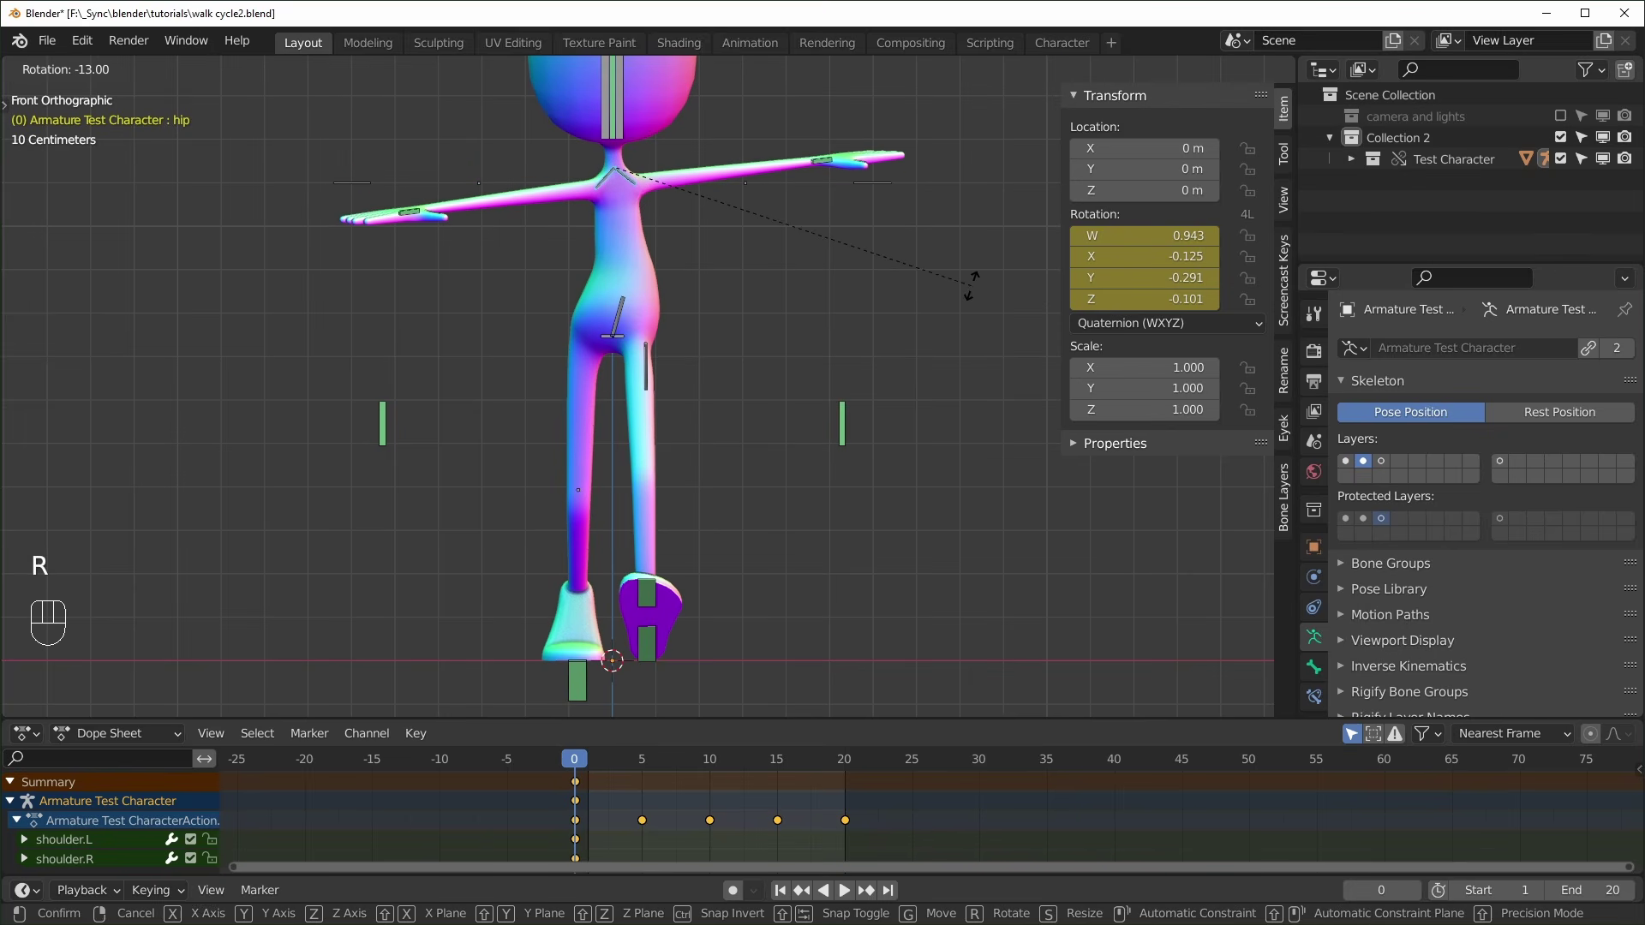
click(699, 370)
key(i)
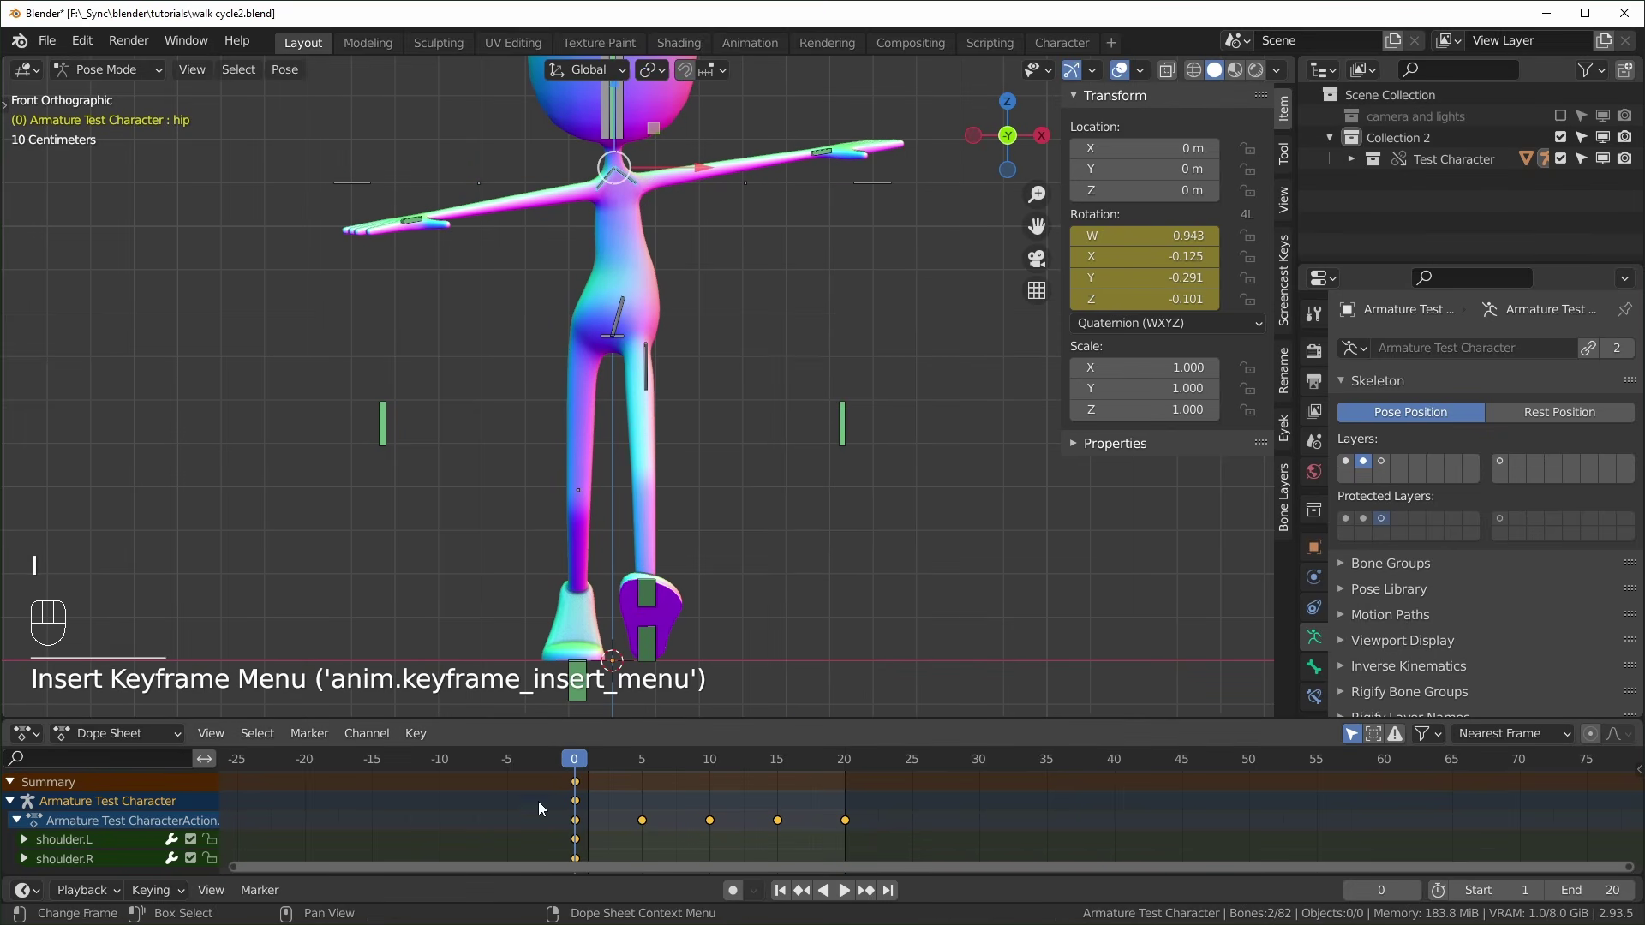
Copy the shoulders' keyframe from frame 0, paste it flipped at frame 20, and play the walk from the side
click(576, 791)
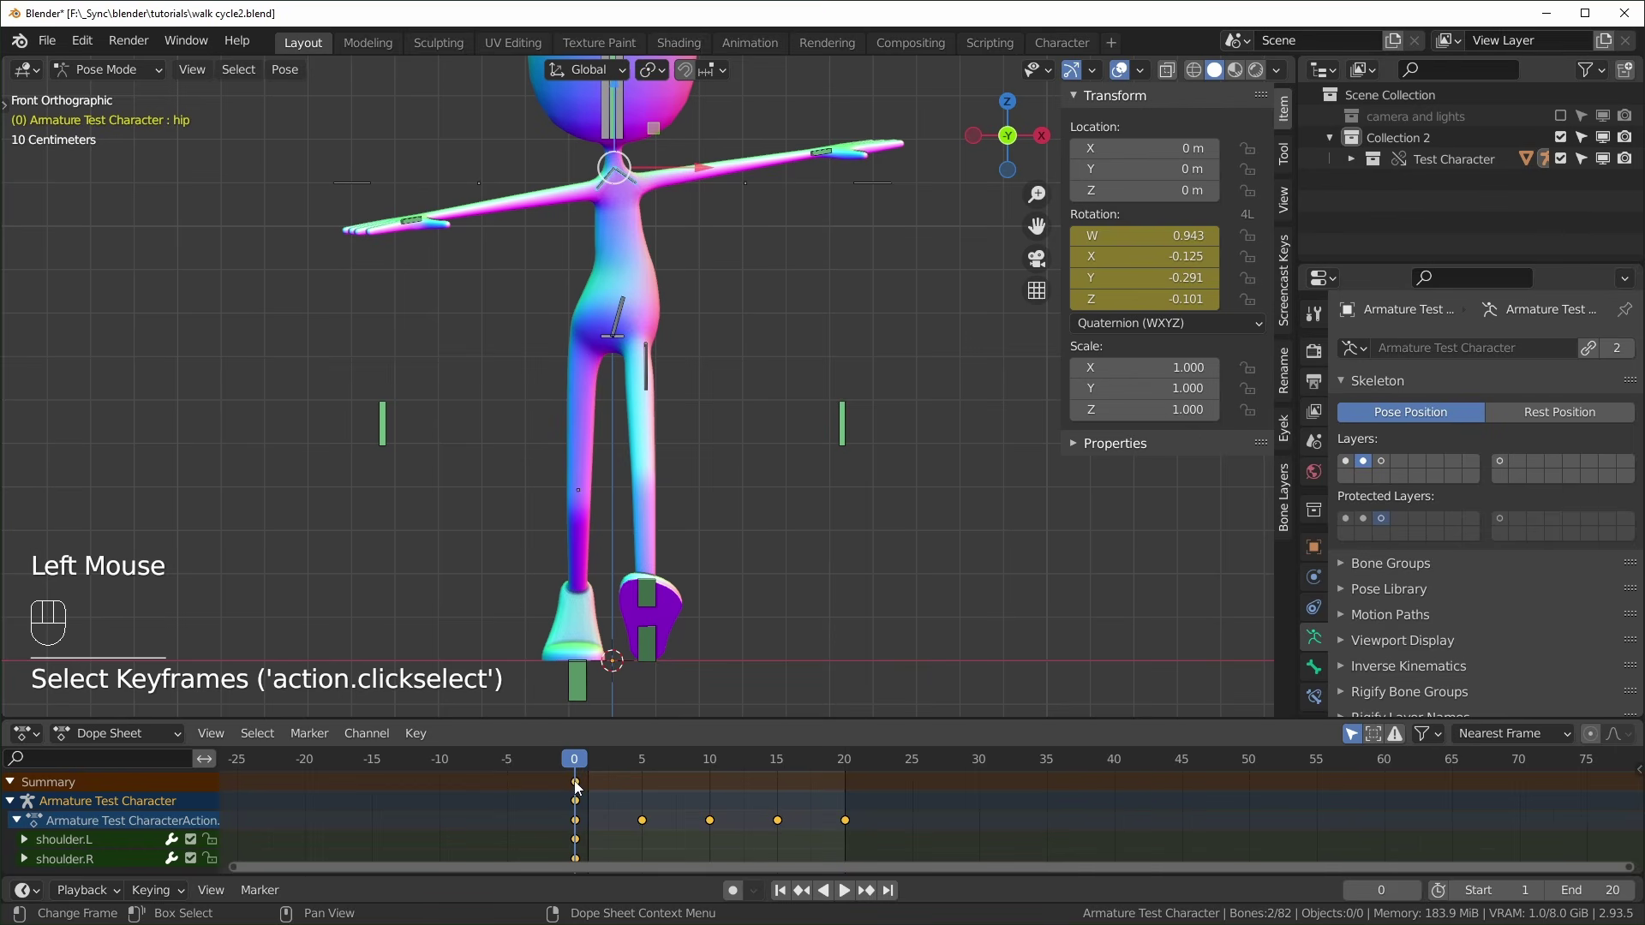
key(ctrl+c)
drag(600, 759, 850, 788)
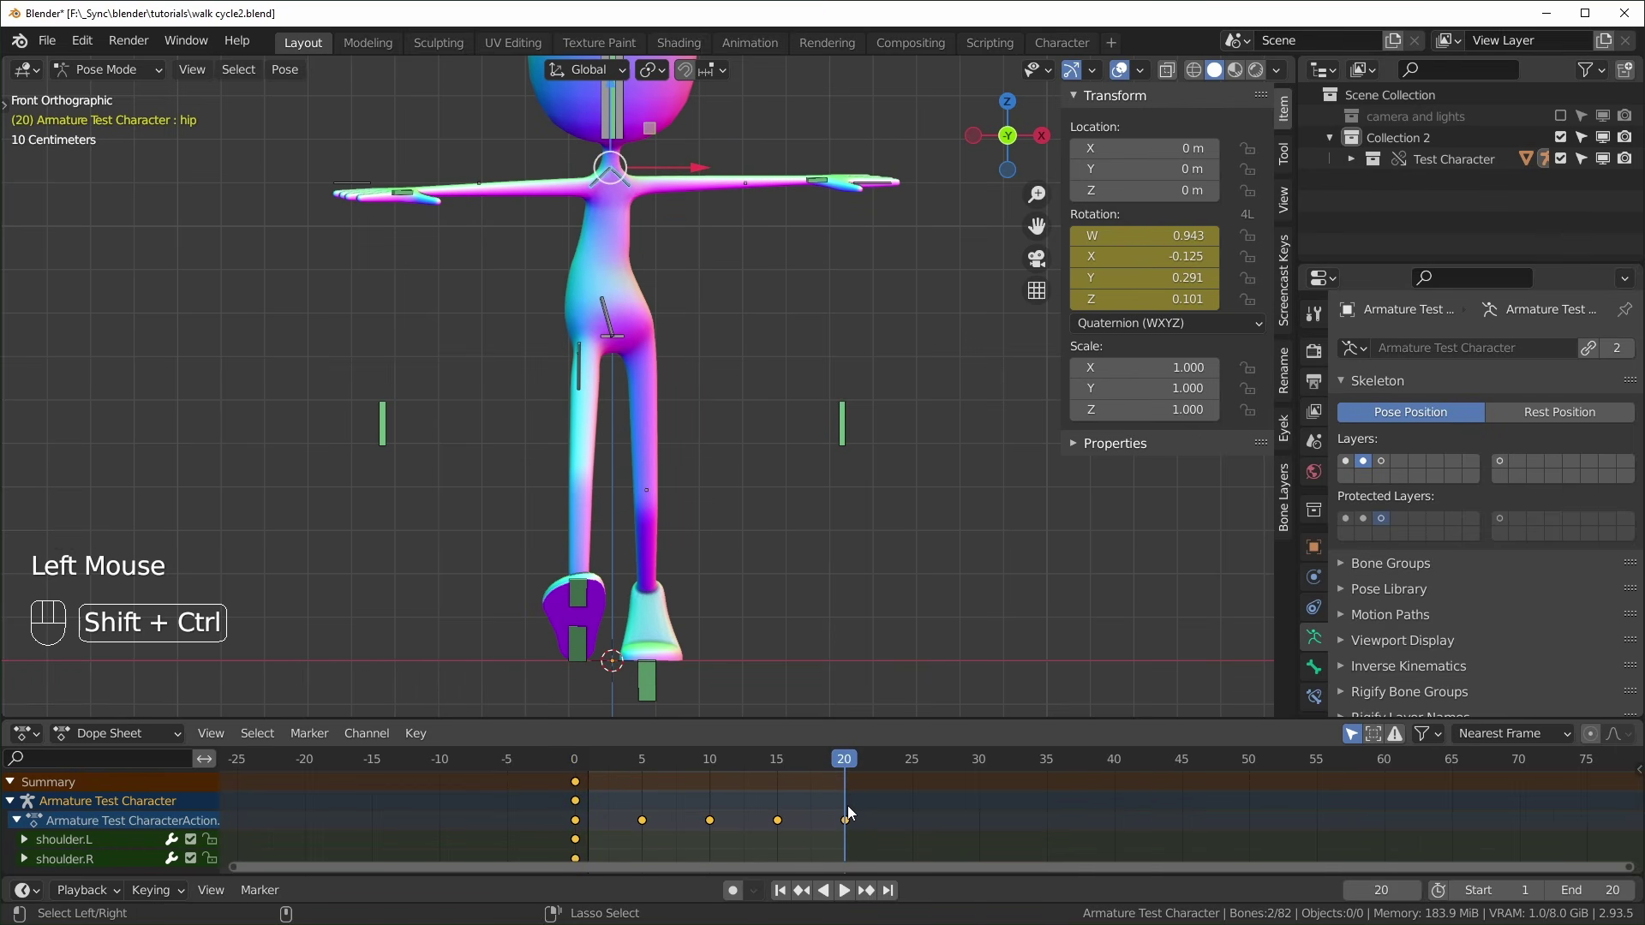
key(ctrl+shift+v)
key(space)
middle_drag(758, 548, 753, 536)
key(KP_3)
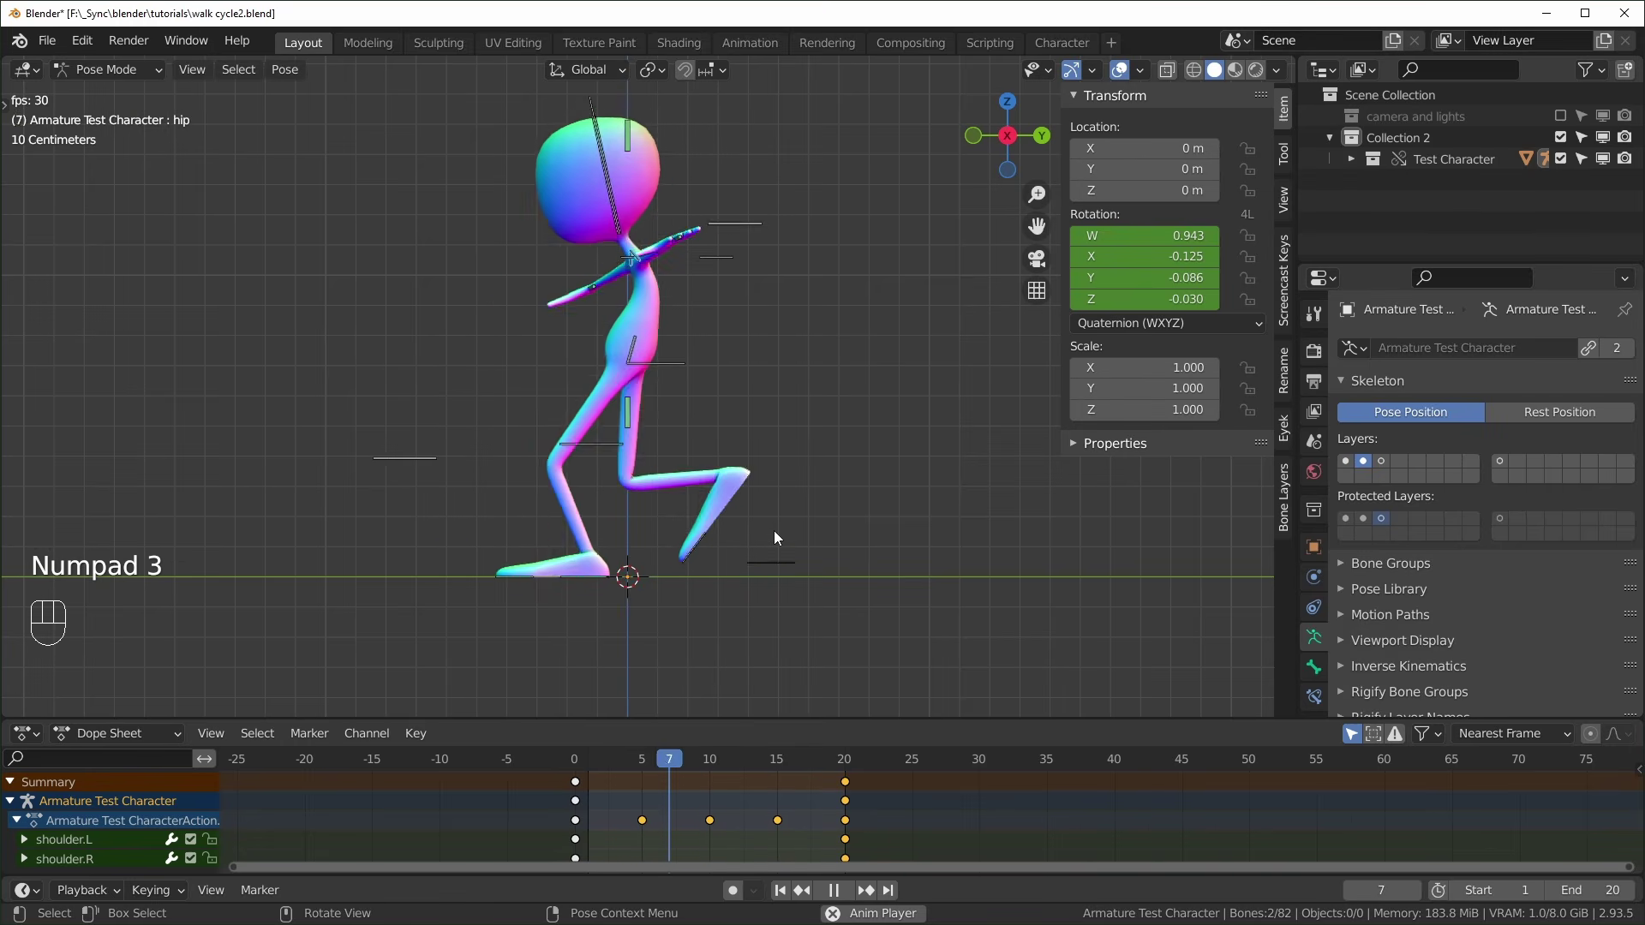
key(space)
Show only the armature's first bone layer
middle_drag(921, 490, 1076, 516)
click(1345, 462)
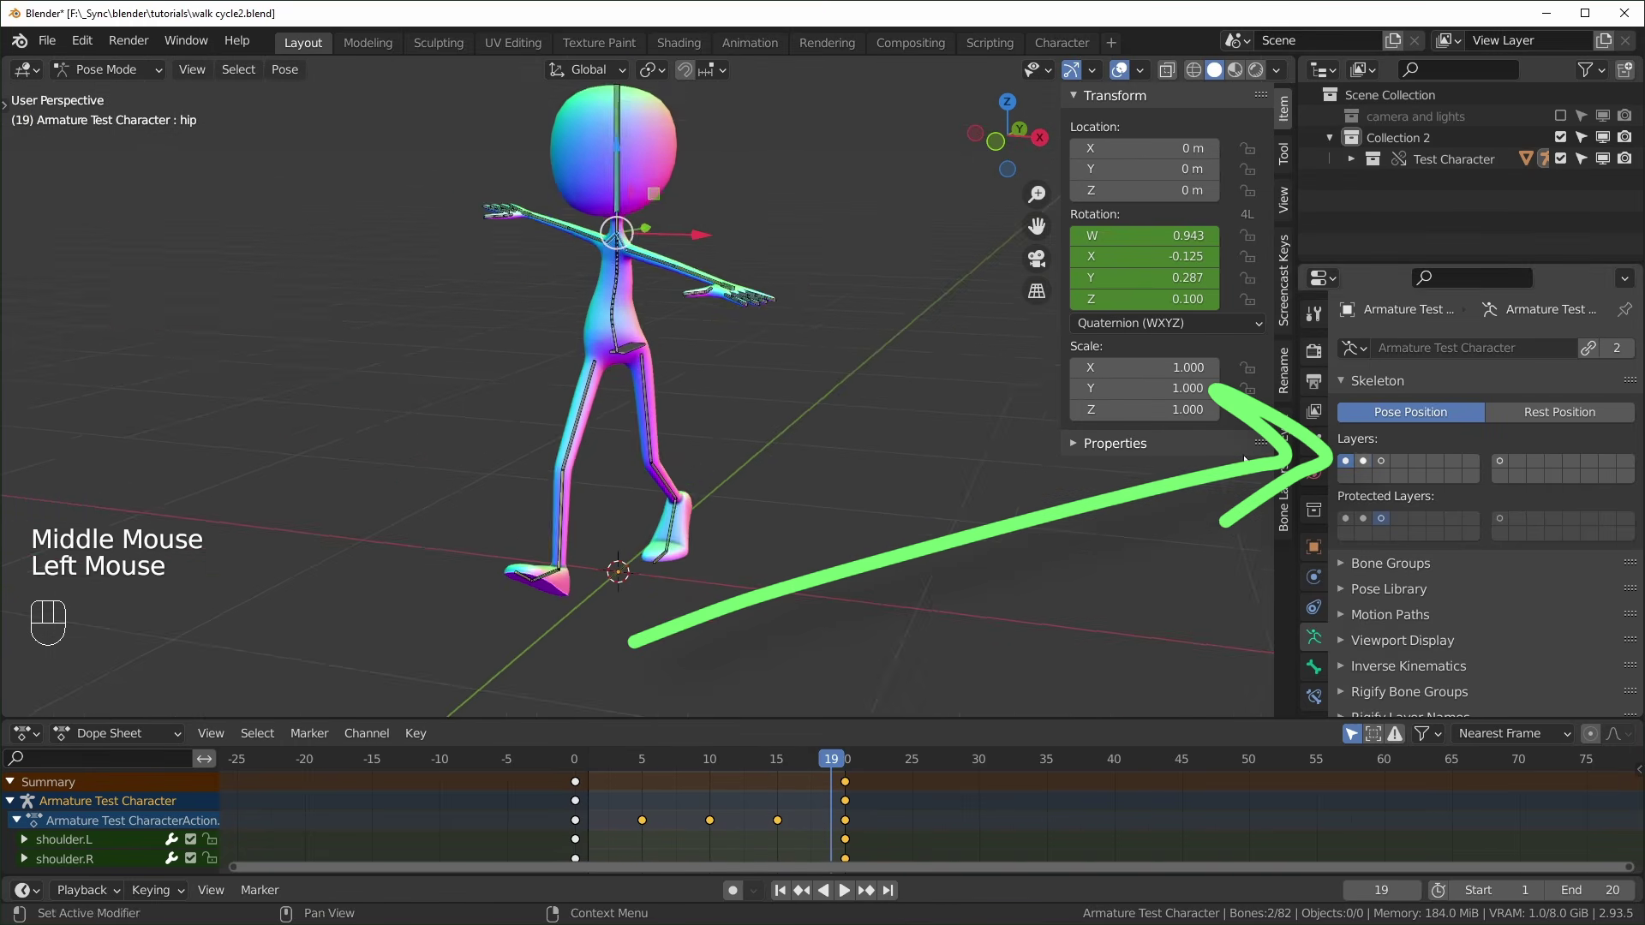
scroll(711, 367, up, 1)
middle_drag(712, 364, 656, 281)
Lower the left arm by rotating bicep.L about its local X axis to quaternion X -0.423
click(662, 233)
scroll(711, 337, up, 1)
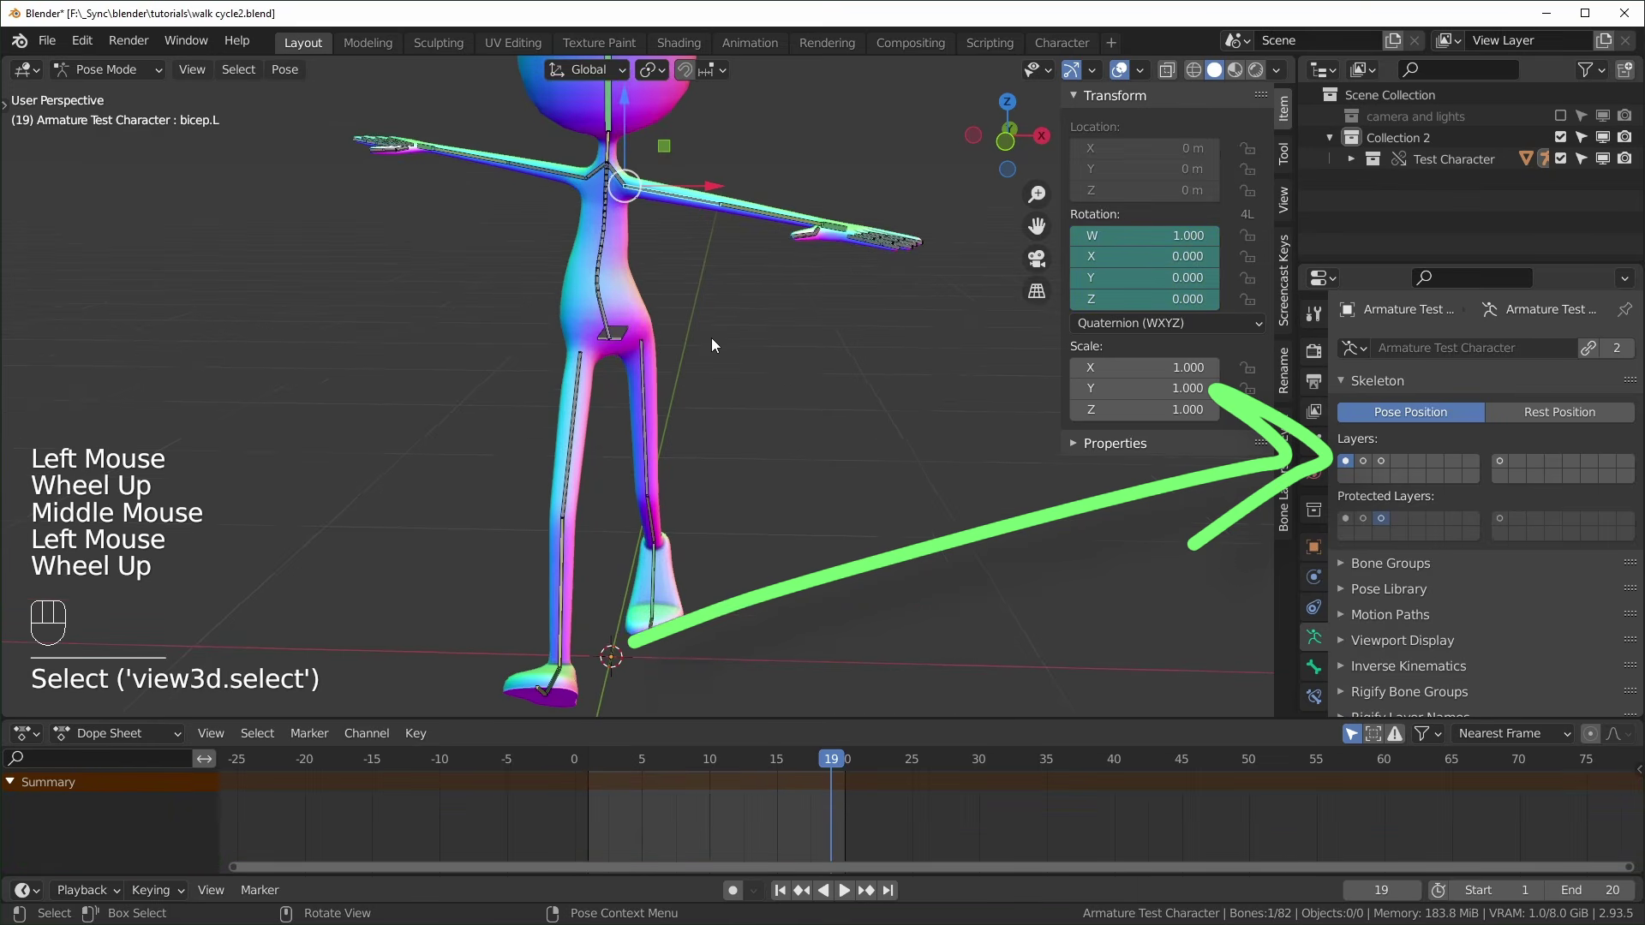
scroll(711, 337, down, 2)
key(KP_1)
scroll(711, 338, up, 1)
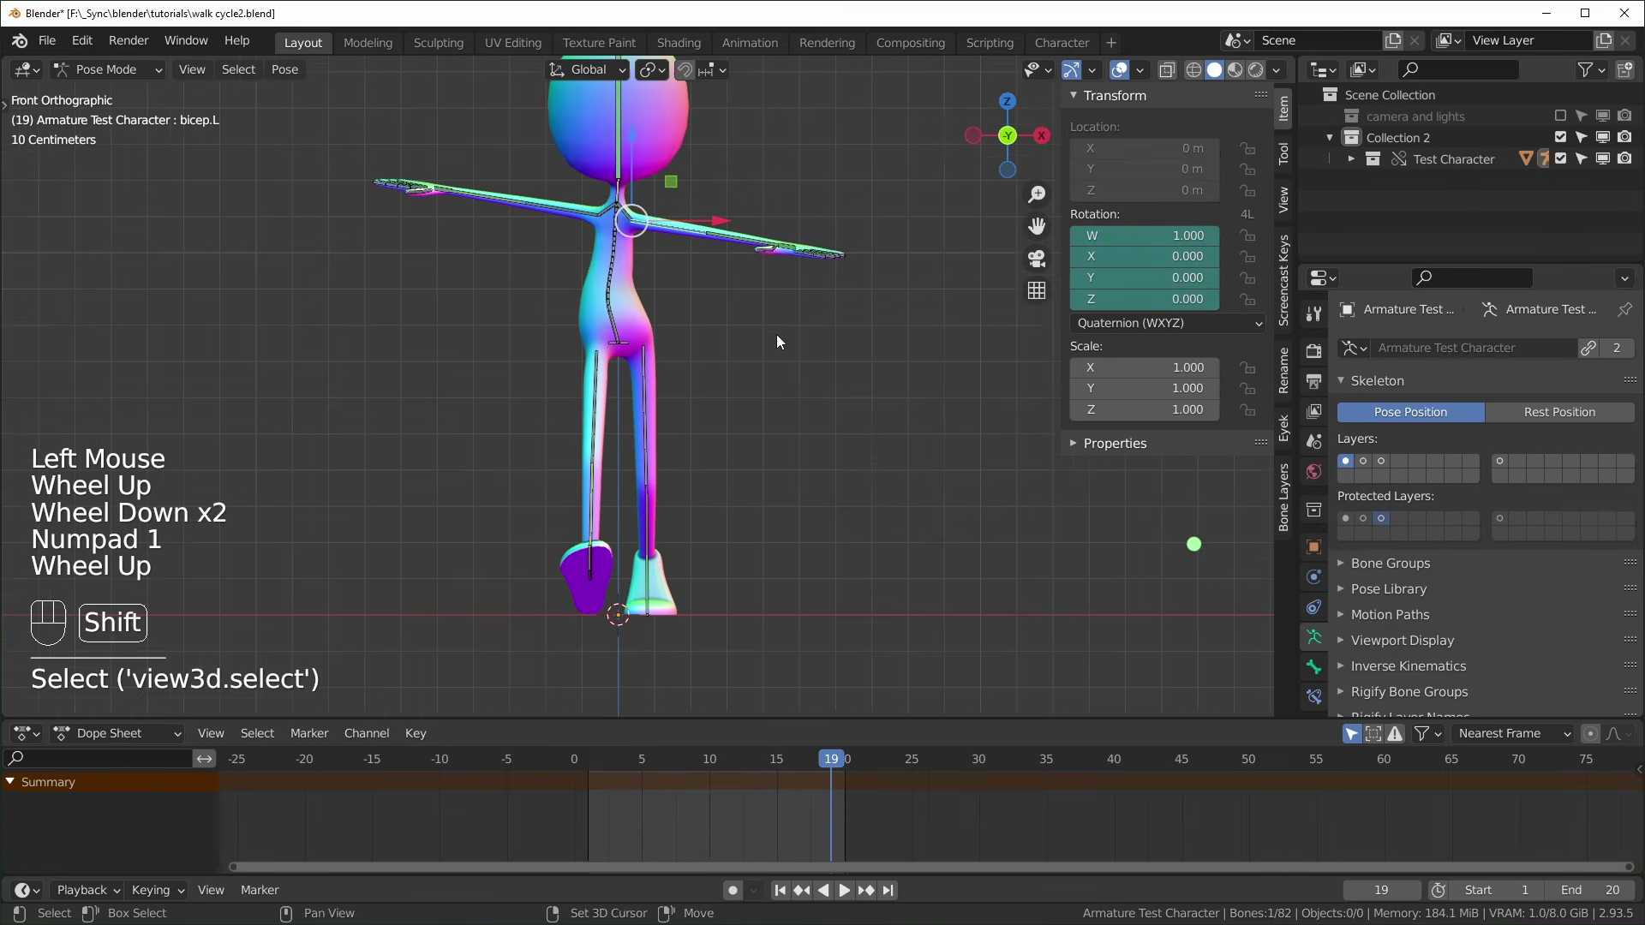
shift+middle_drag(776, 334, 852, 336)
key(r)
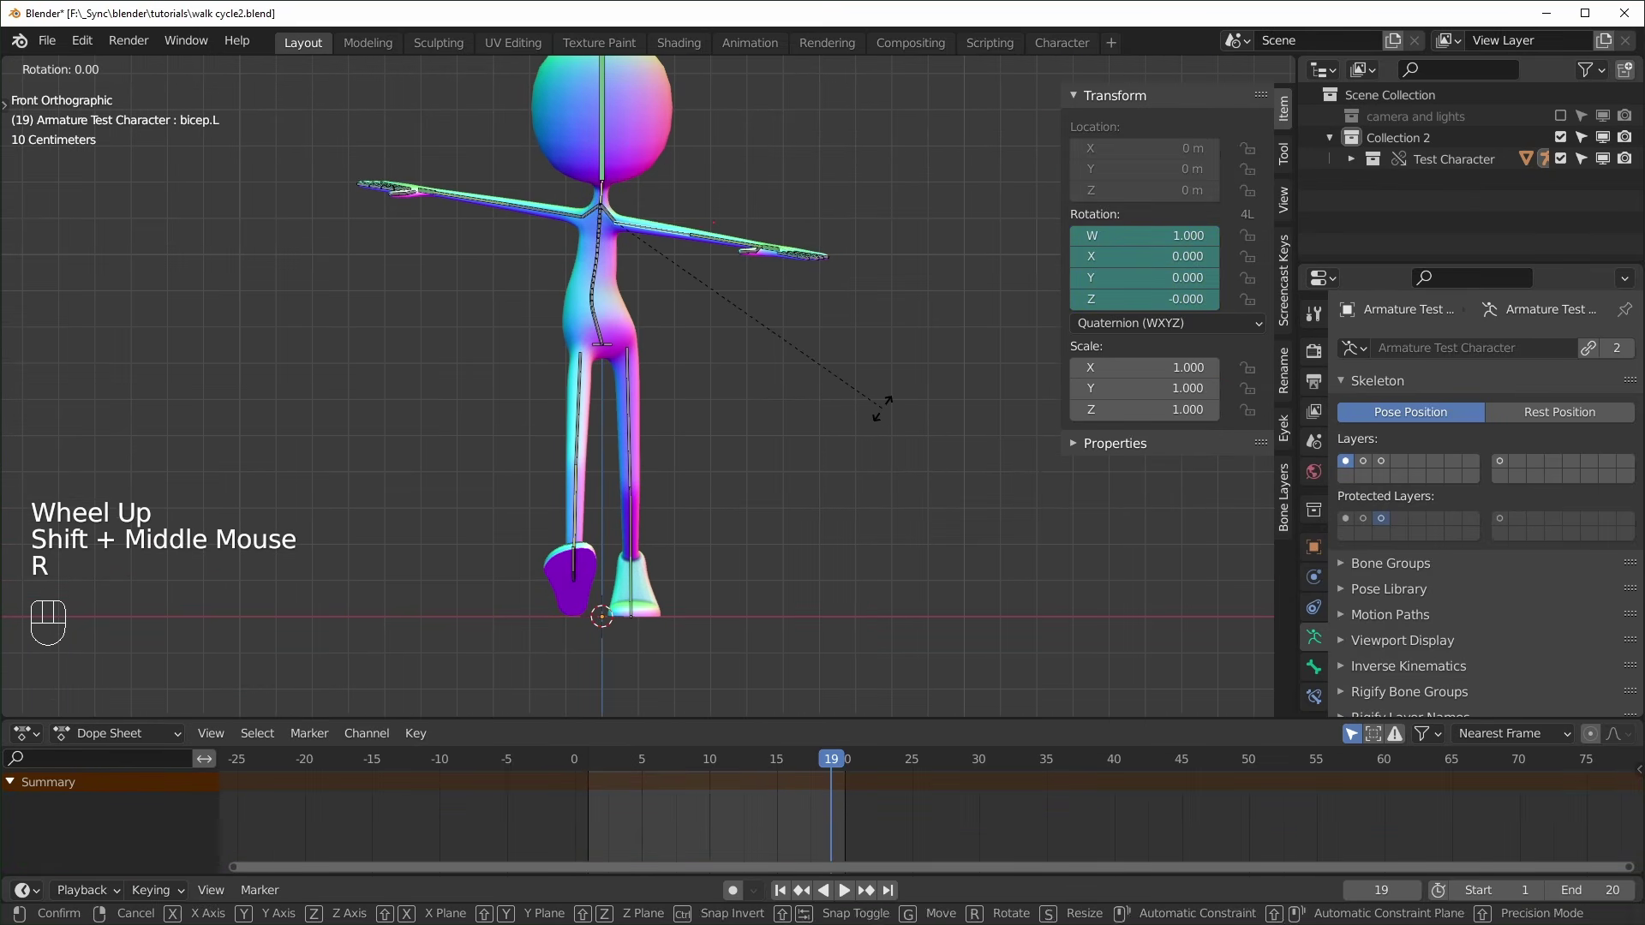
key(x)
key(x)
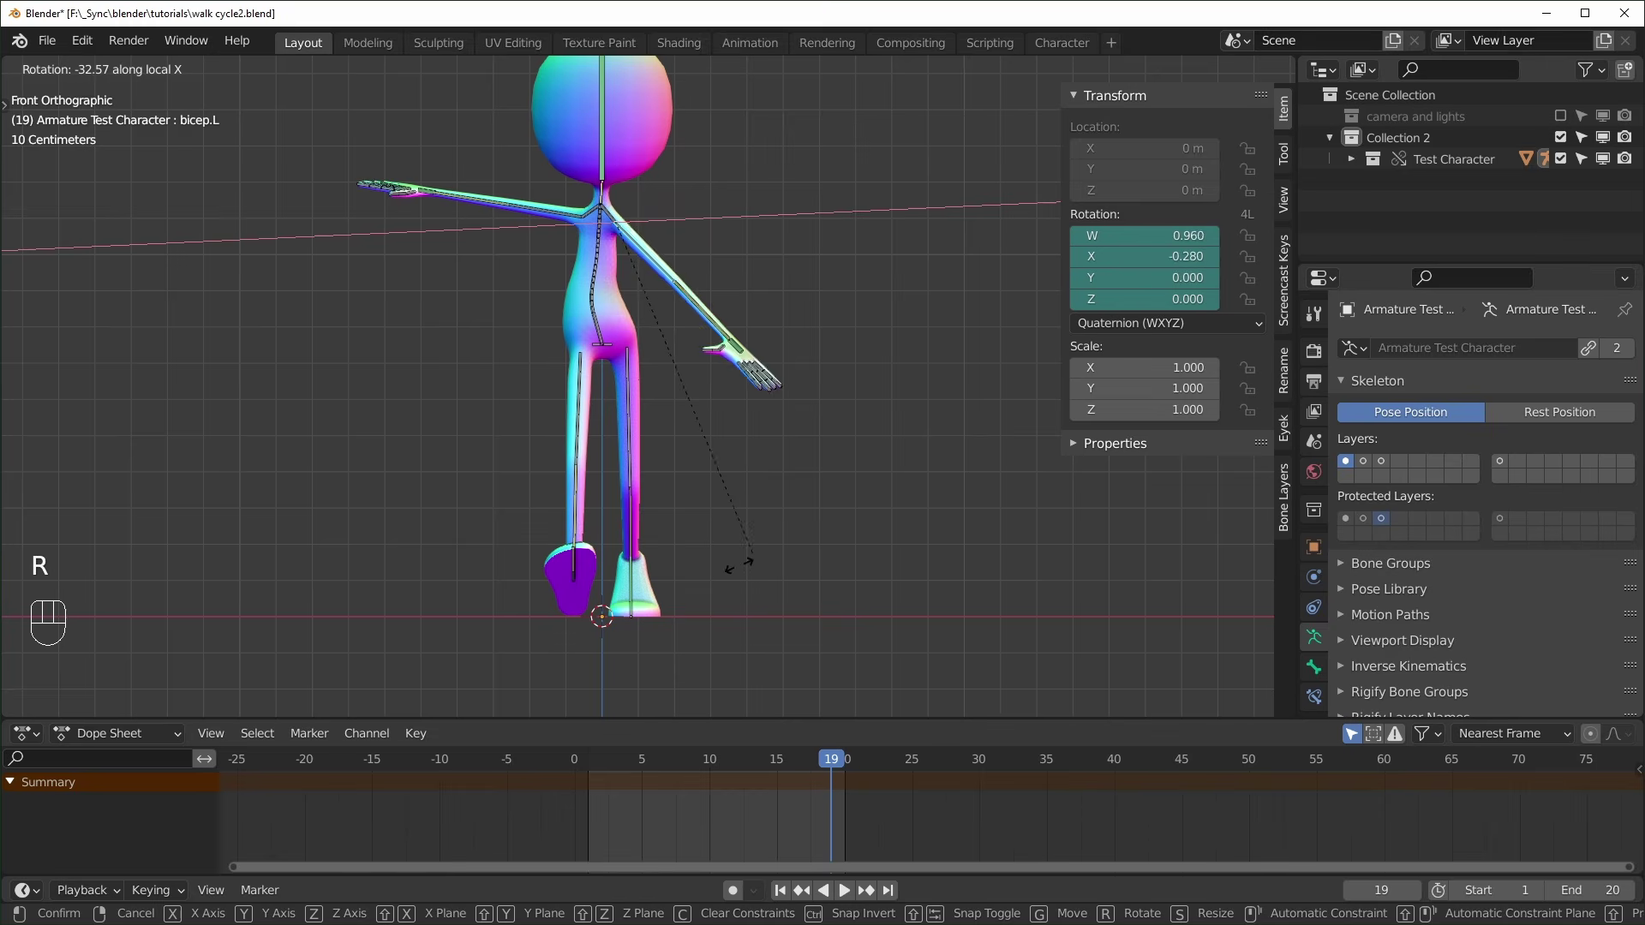
click(721, 563)
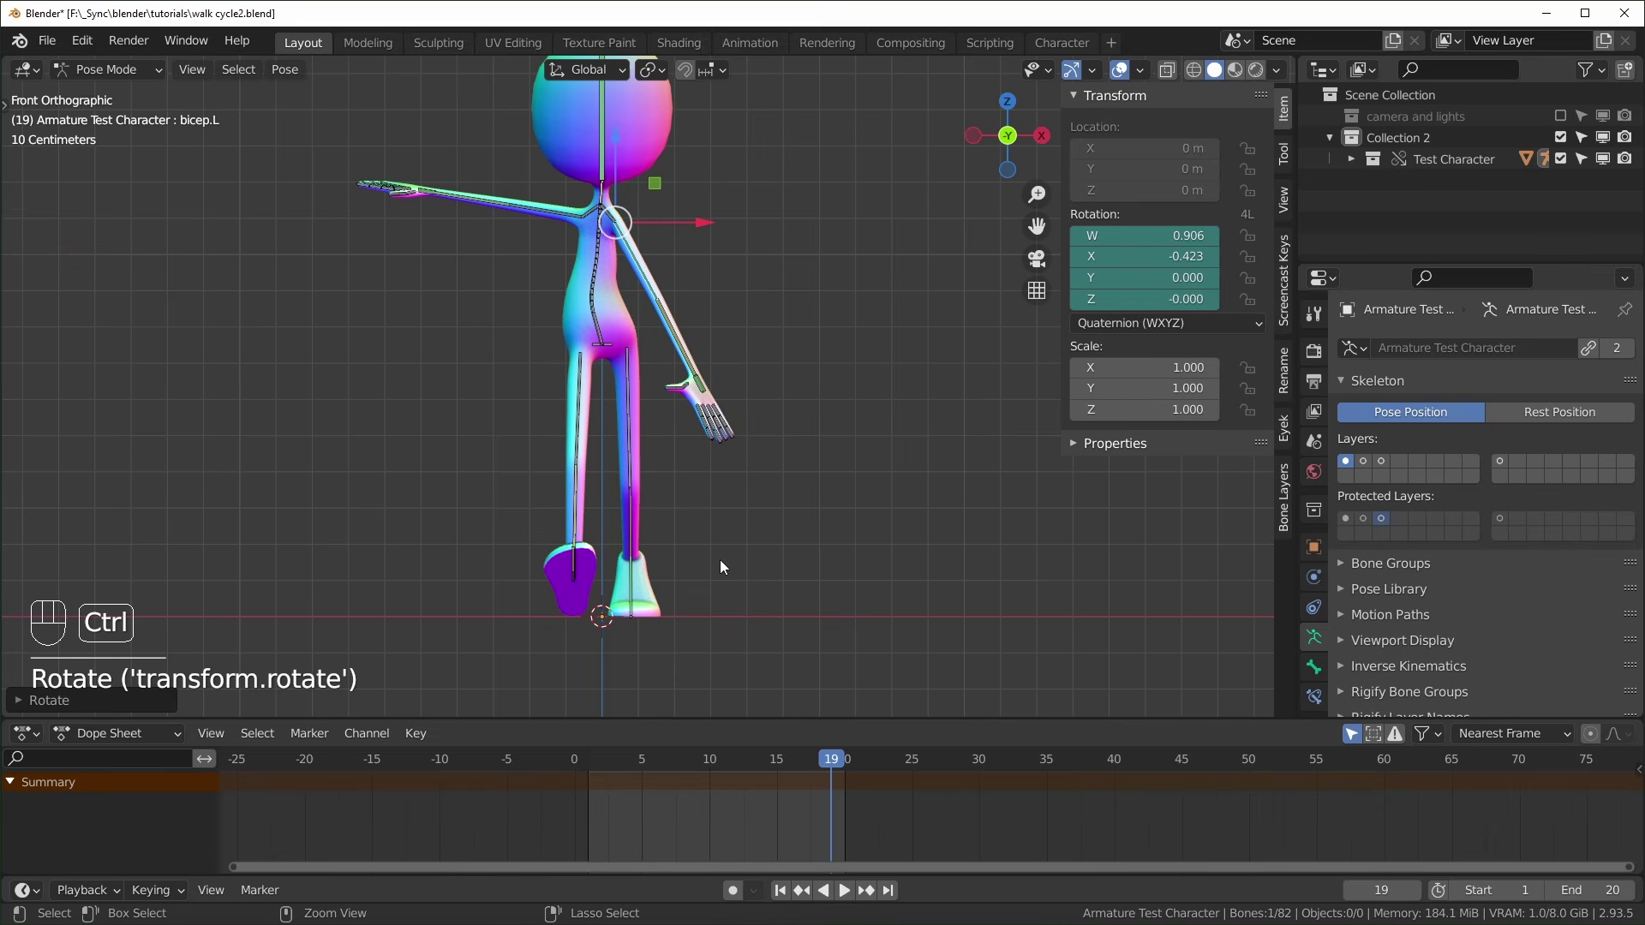
Copy the bicep.L pose, paste it flipped onto bicep.R, and go to frame 0 in the side view
key(ctrl+c)
key(KP_3)
drag(599, 777, 574, 784)
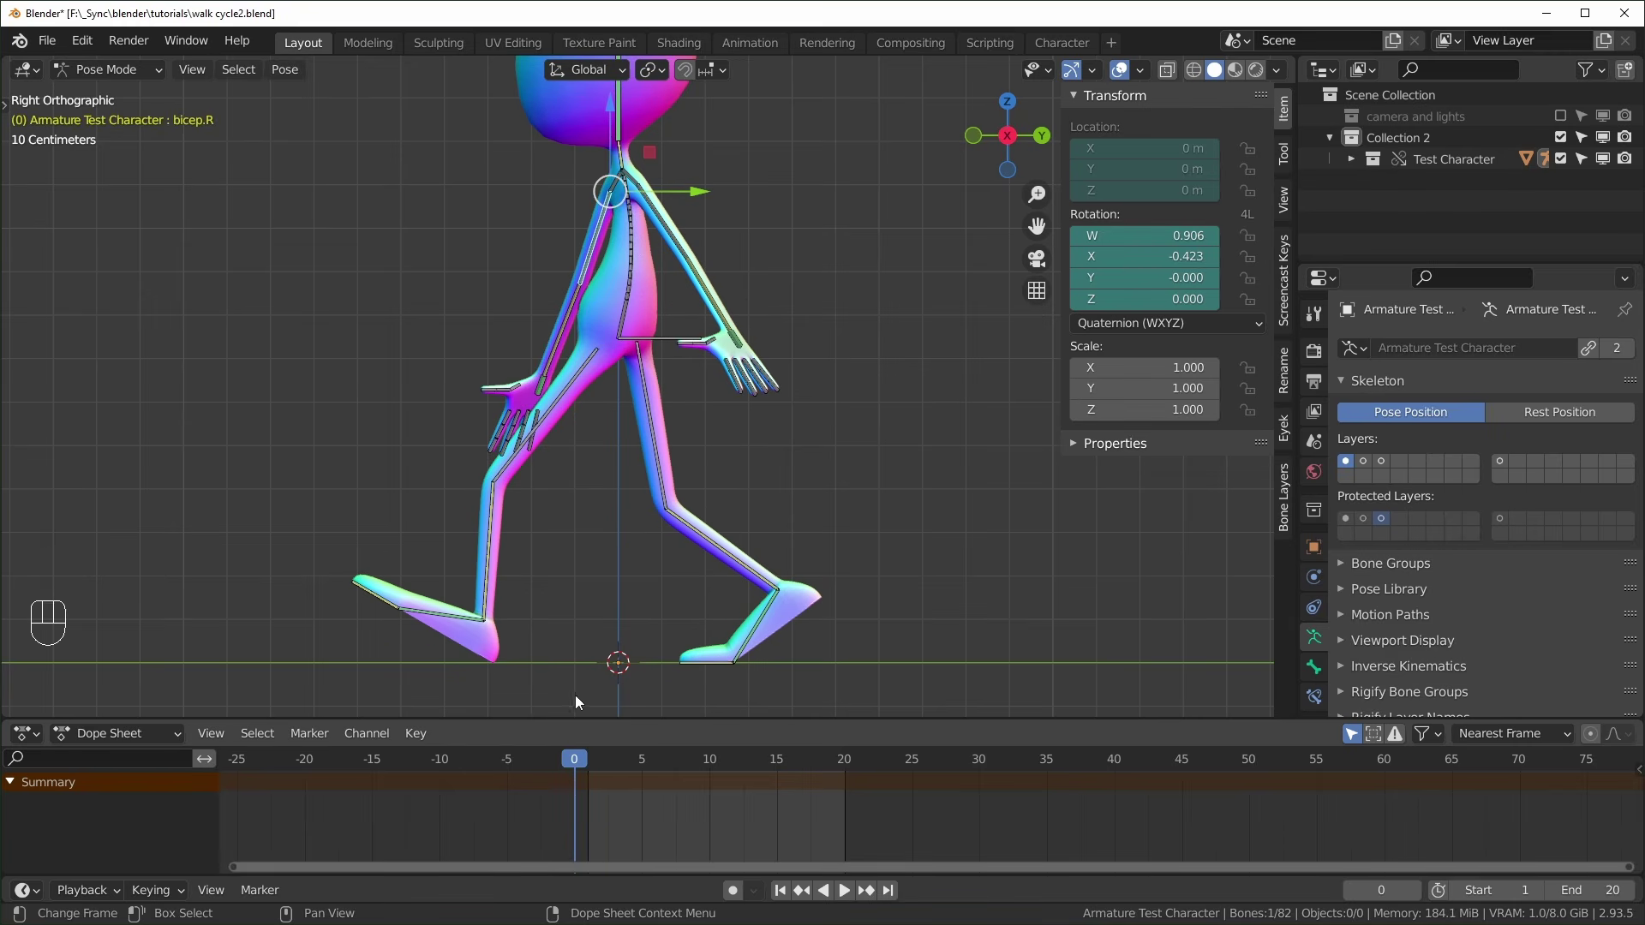
middle_drag(531, 480, 583, 492)
click(520, 321)
key(r)
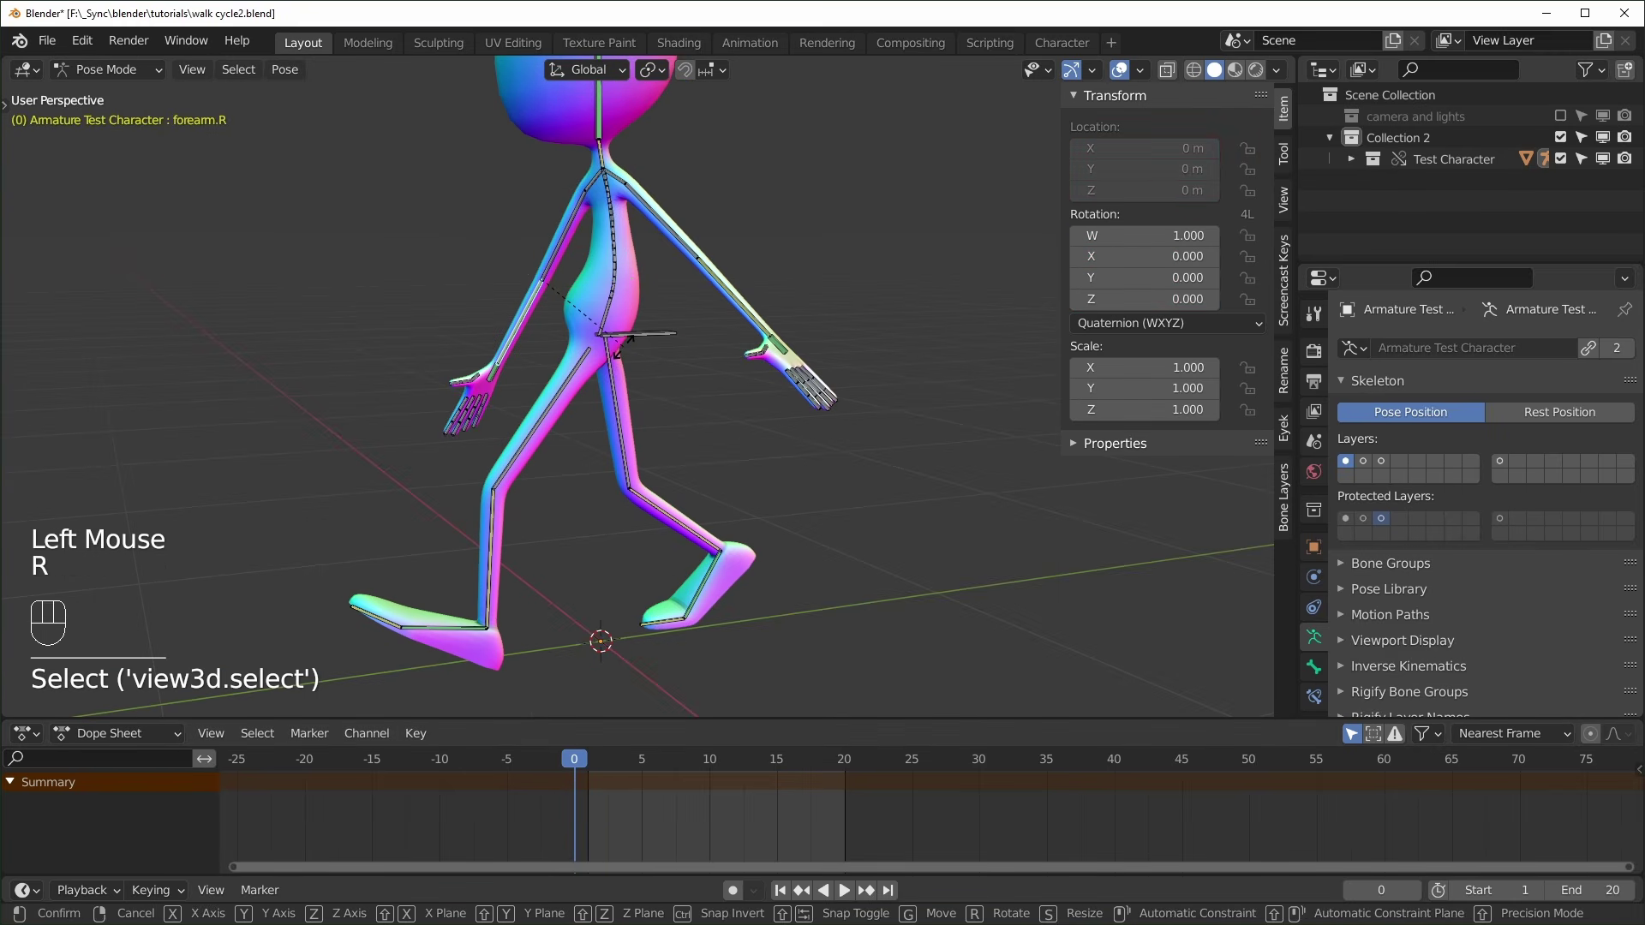
key(x)
key(x)
right_click(592, 415)
middle_drag(591, 414, 745, 478)
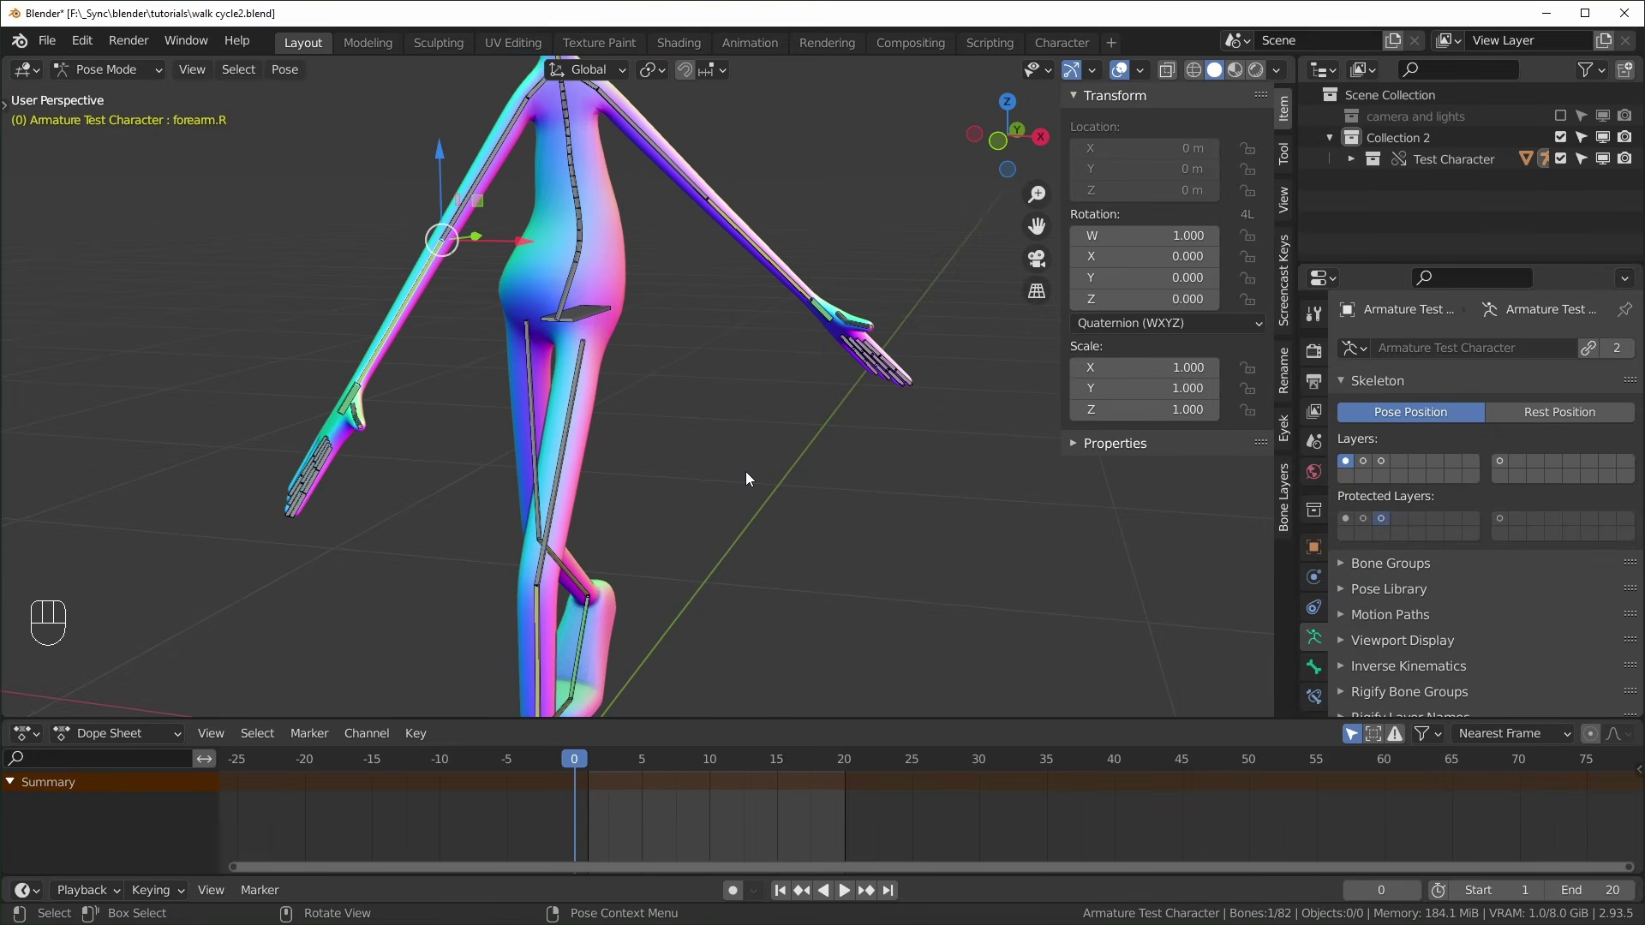
middle_drag(746, 471, 828, 529)
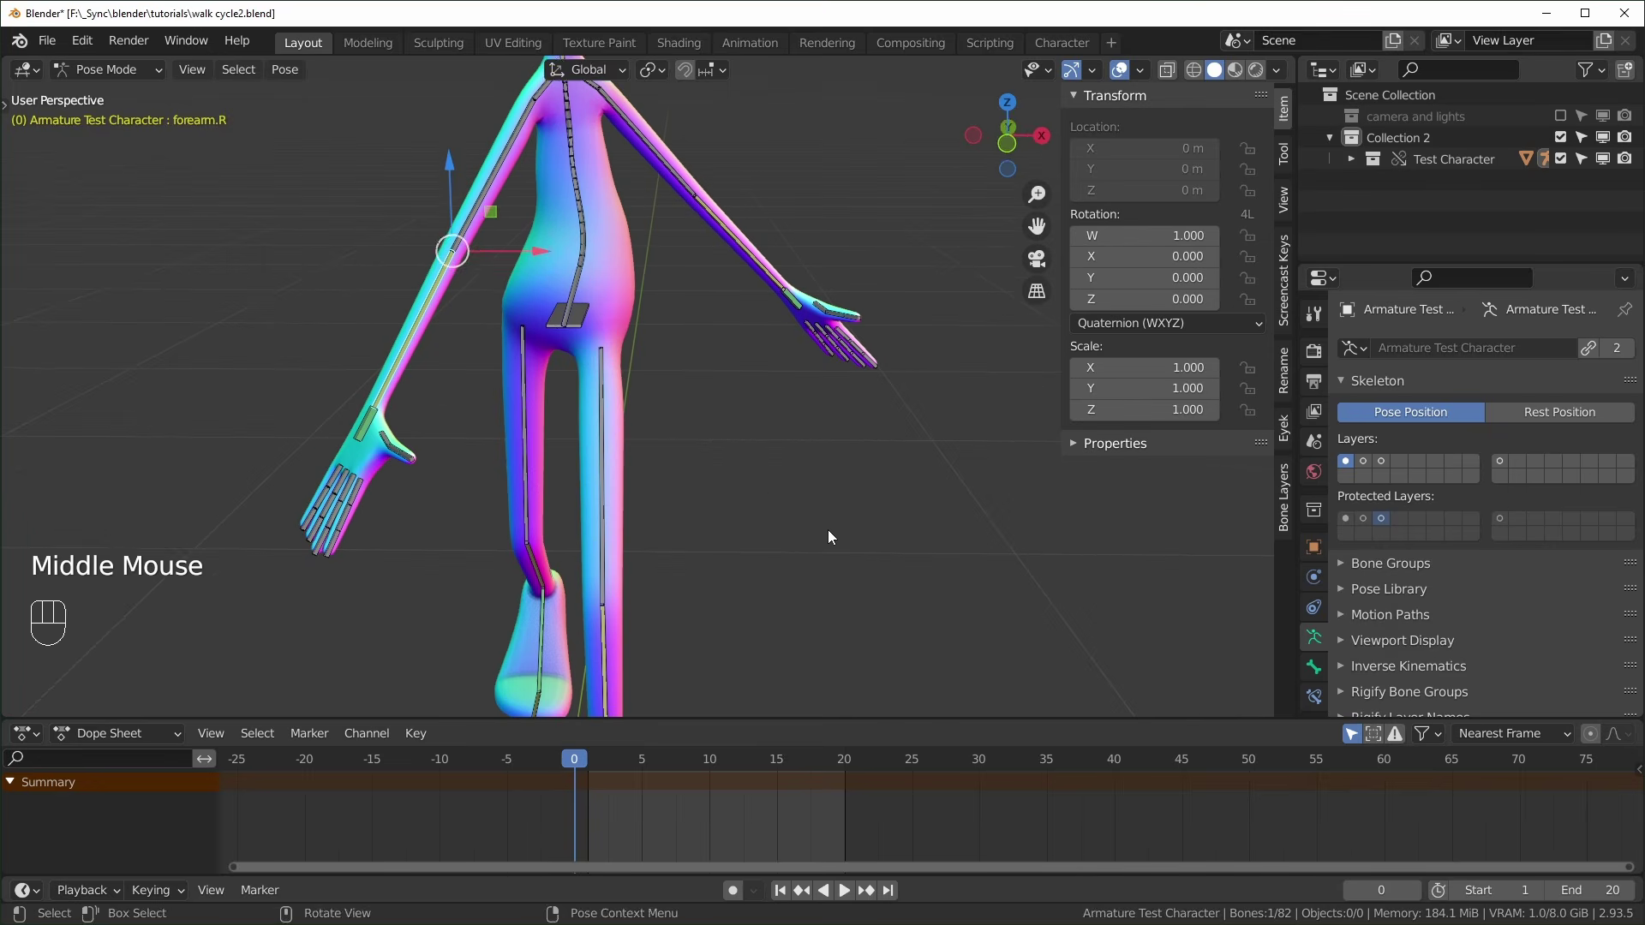
Bend forearm.R at the elbow about its local X axis to quaternion X -0.548
key(r)
key(x)
key(x)
click(828, 529)
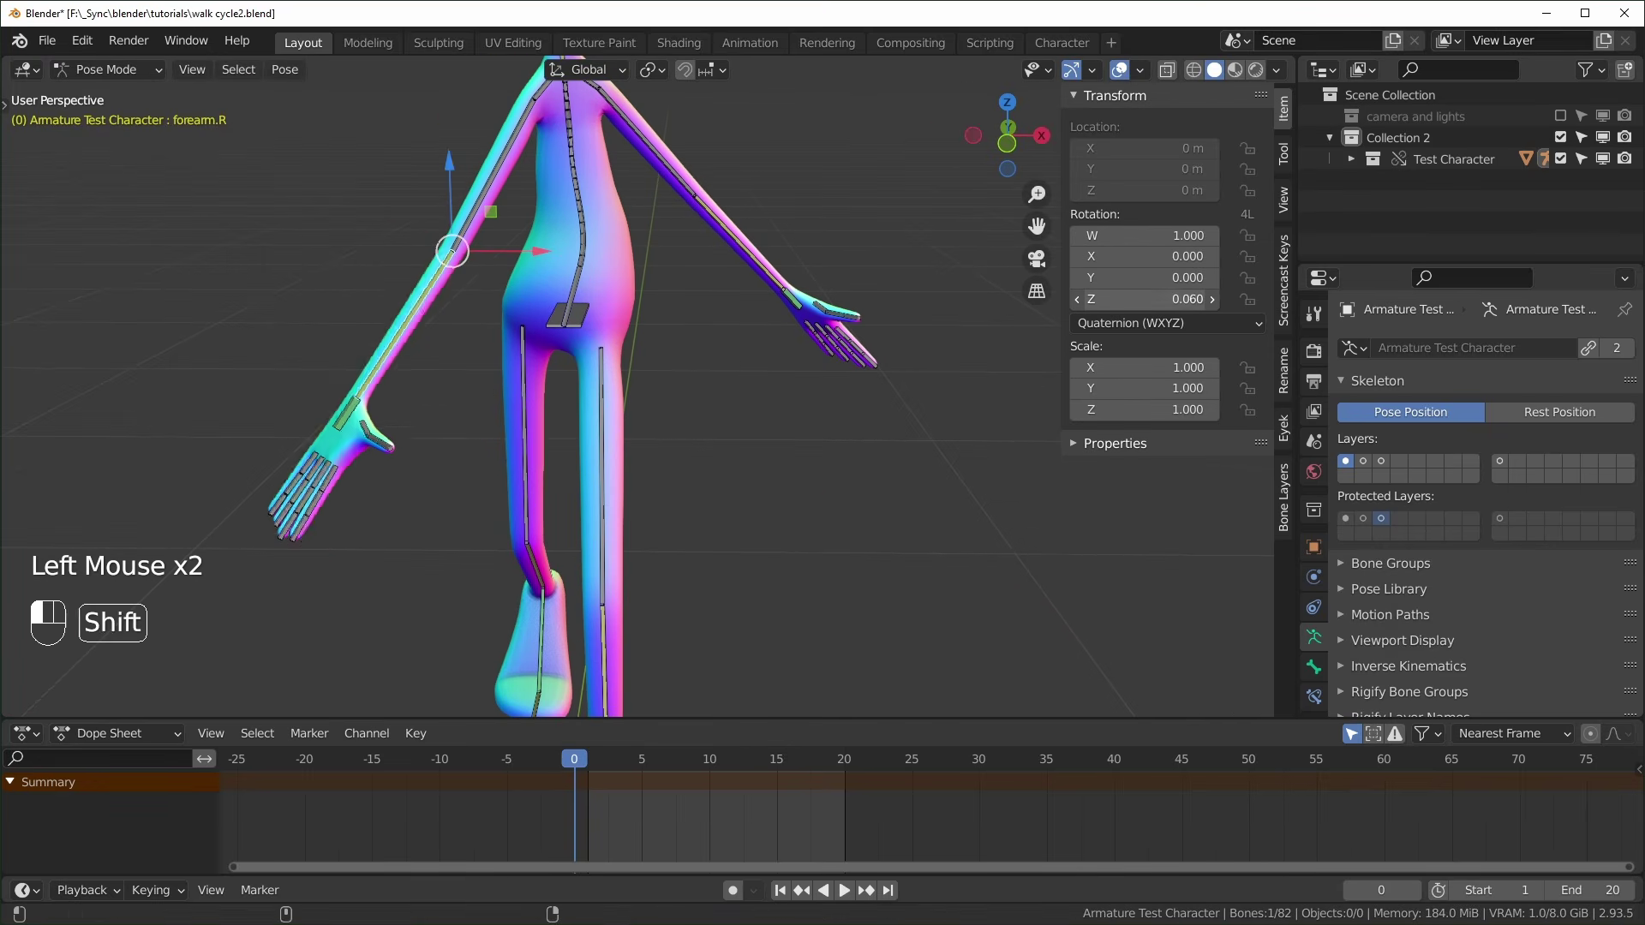
mouse_move(1144, 299)
mouse_down()
mouse_move(1192, 298)
mouse_move(1163, 304)
mouse_move(1152, 278)
mouse_move(1174, 278)
mouse_move(1156, 278)
mouse_up()
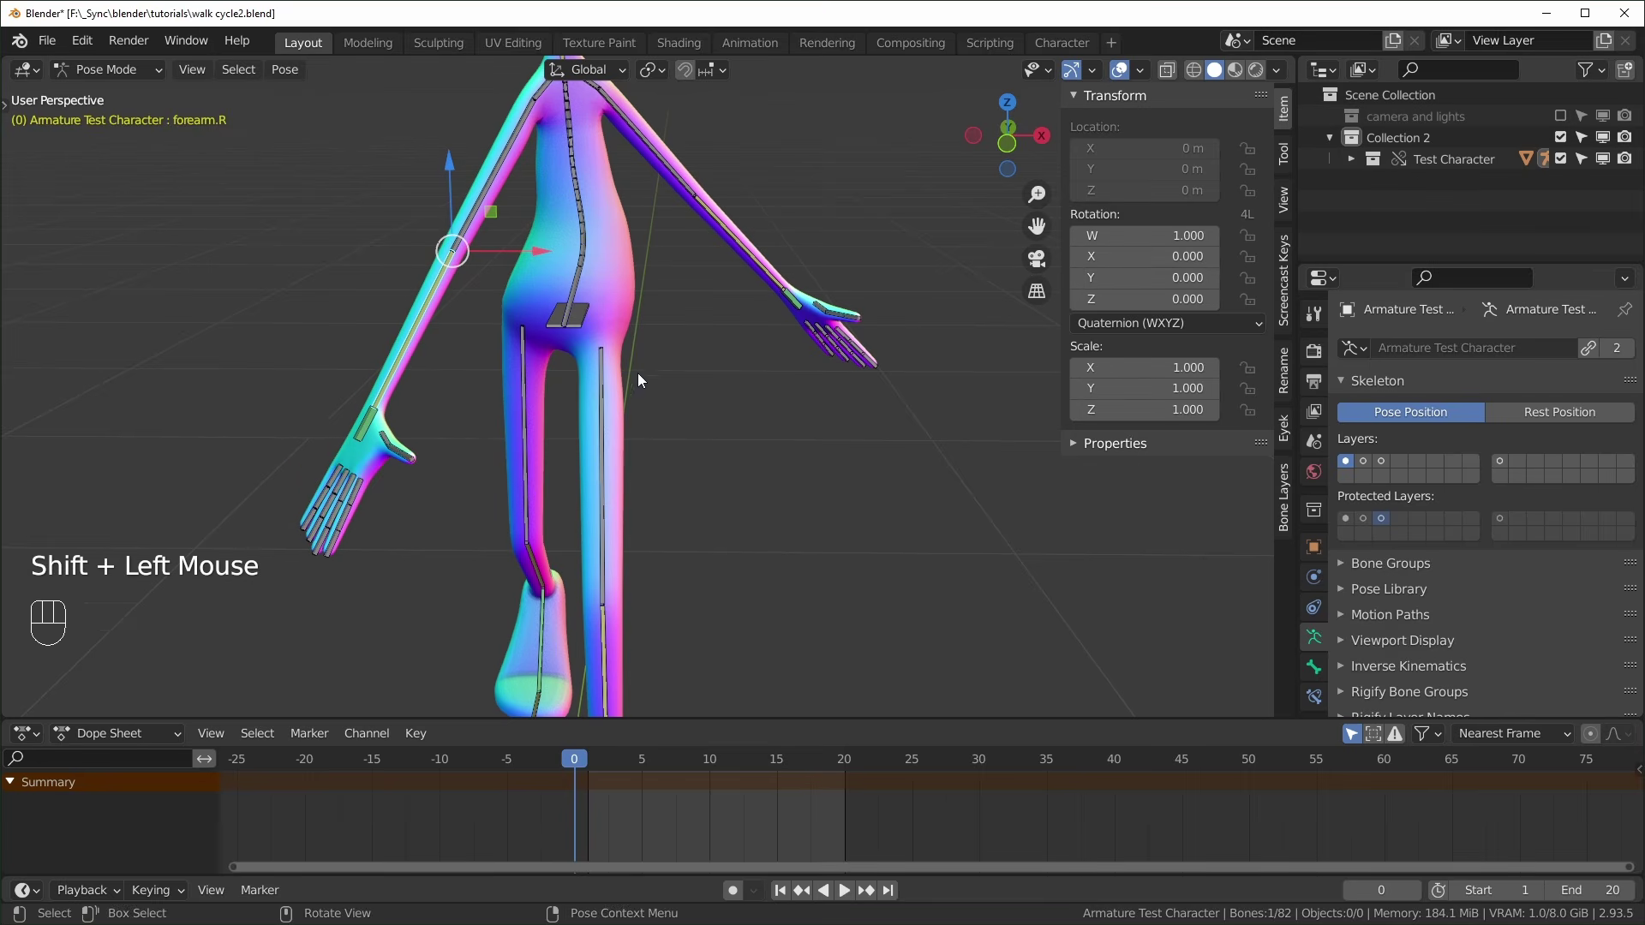
middle_drag(639, 374, 544, 249)
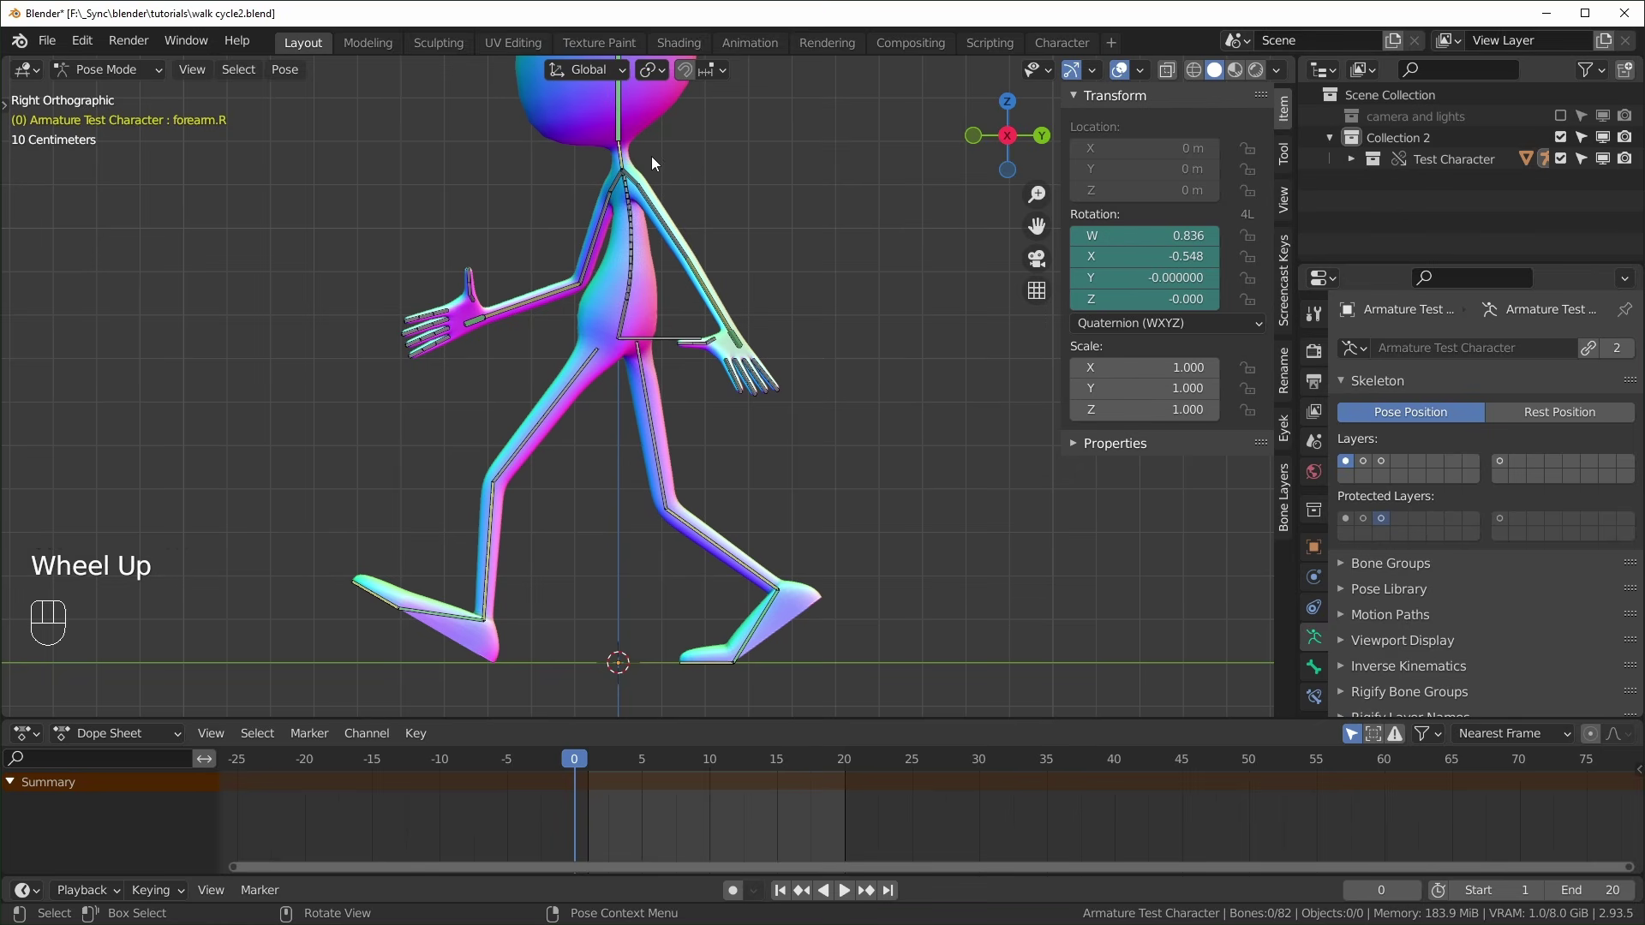
Swing bicep.R forward about its local Z axis by about 30°, to quaternion Z 0.235
click(574, 280)
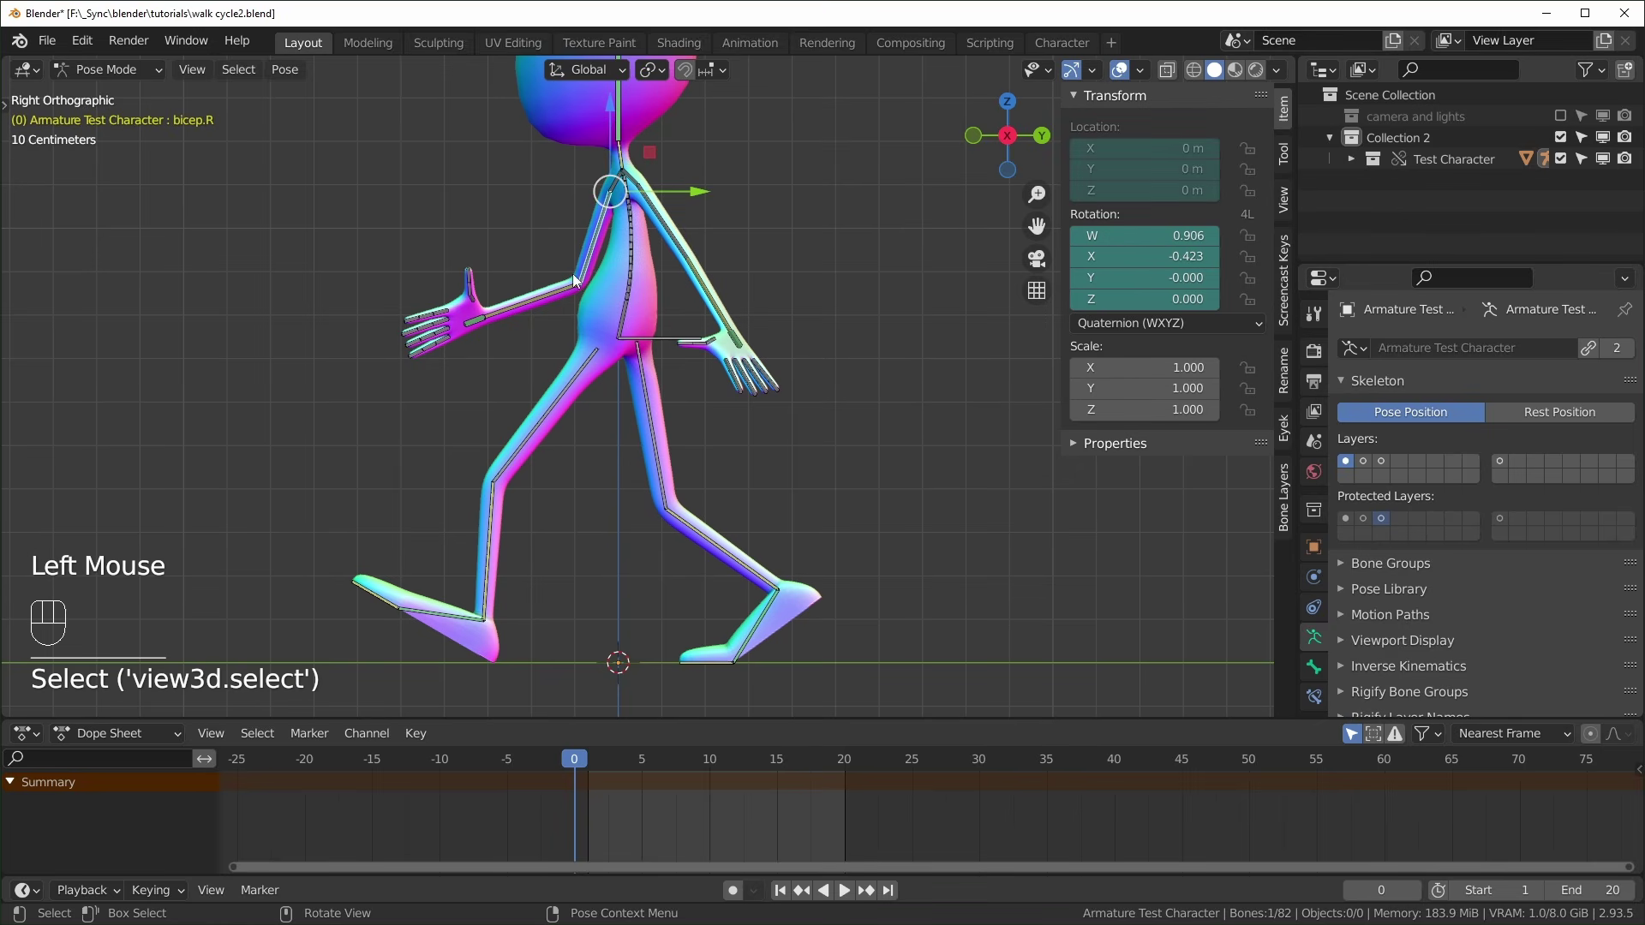
key(r)
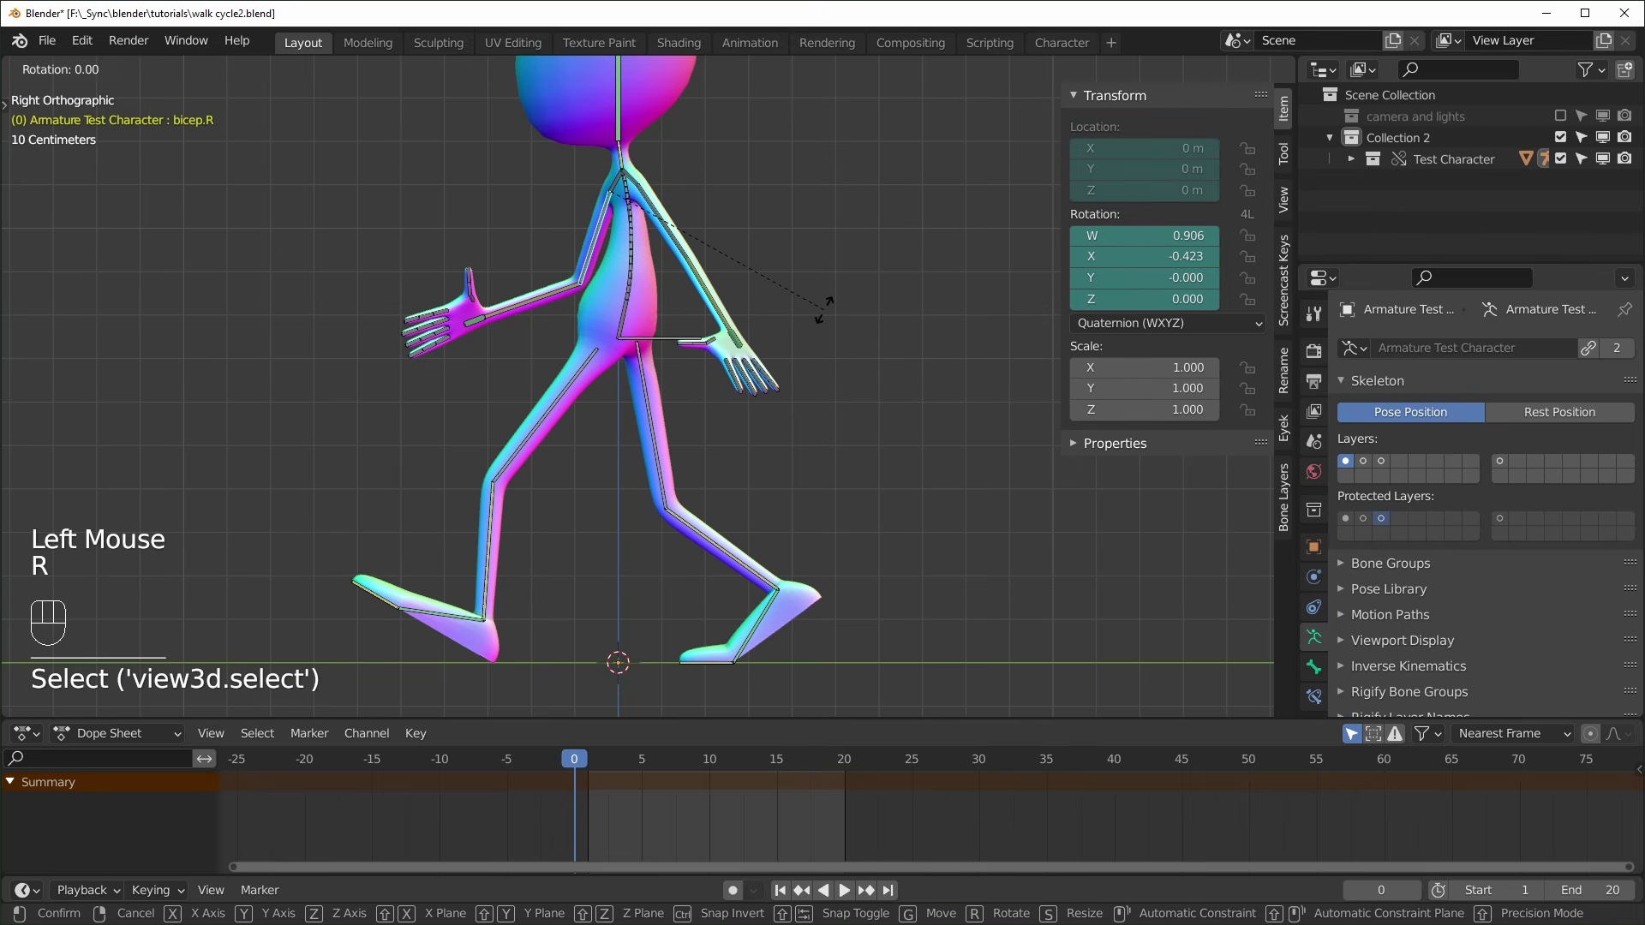
key(z)
key(z)
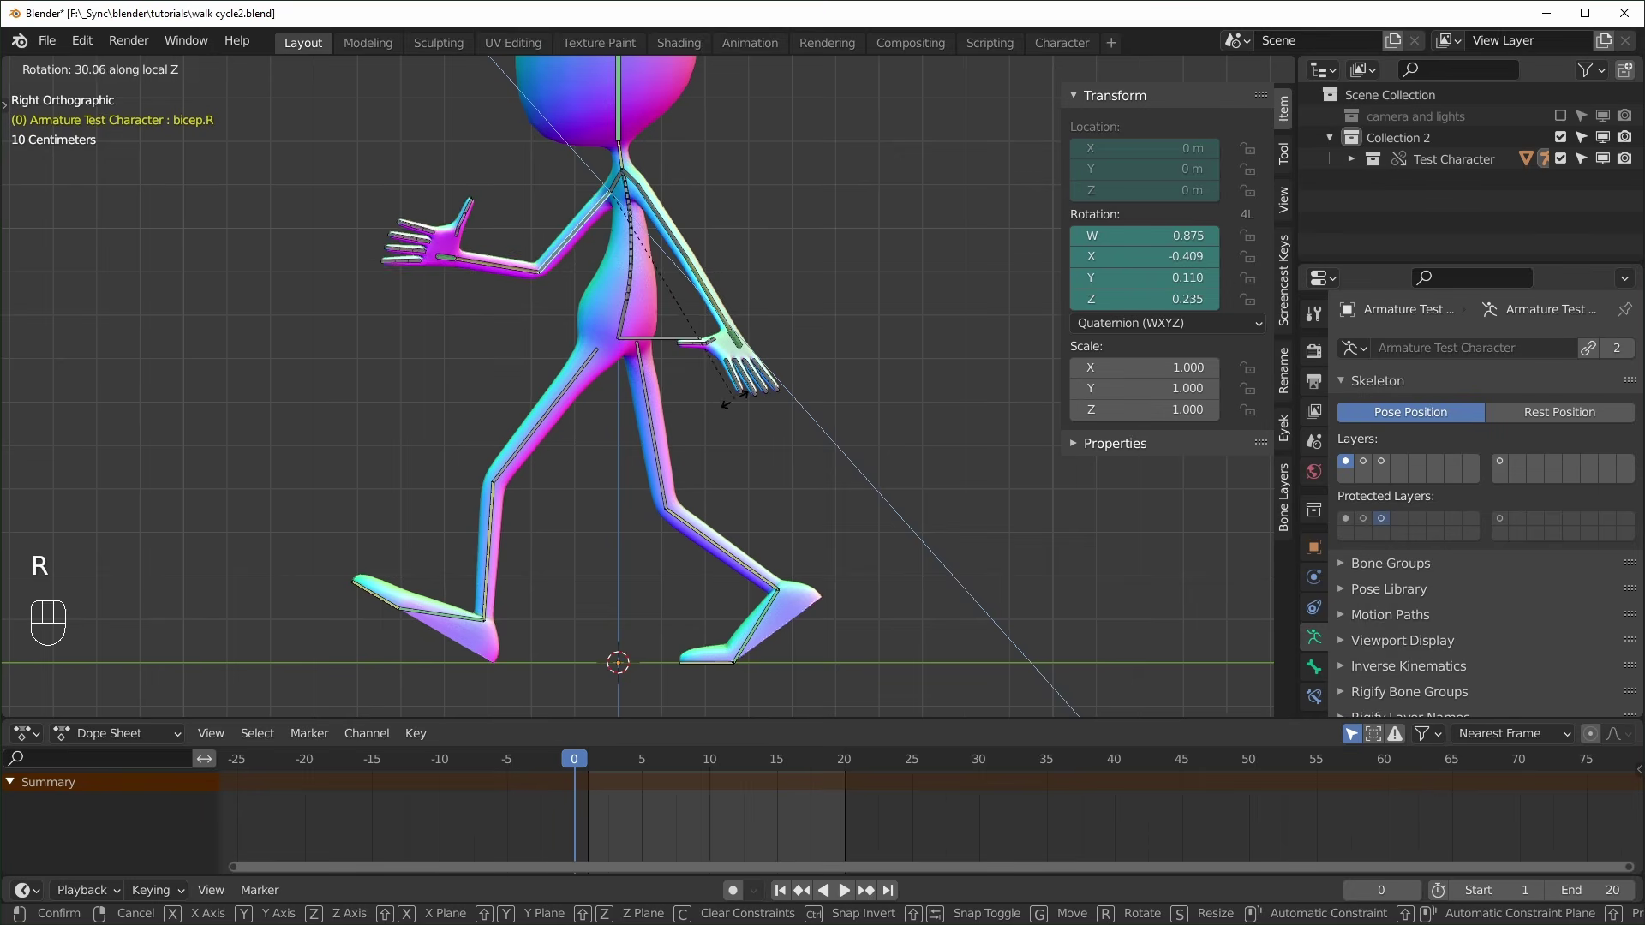
click(735, 386)
Swing bicep.L backward about its local Z axis by about 30°
click(734, 324)
key(r)
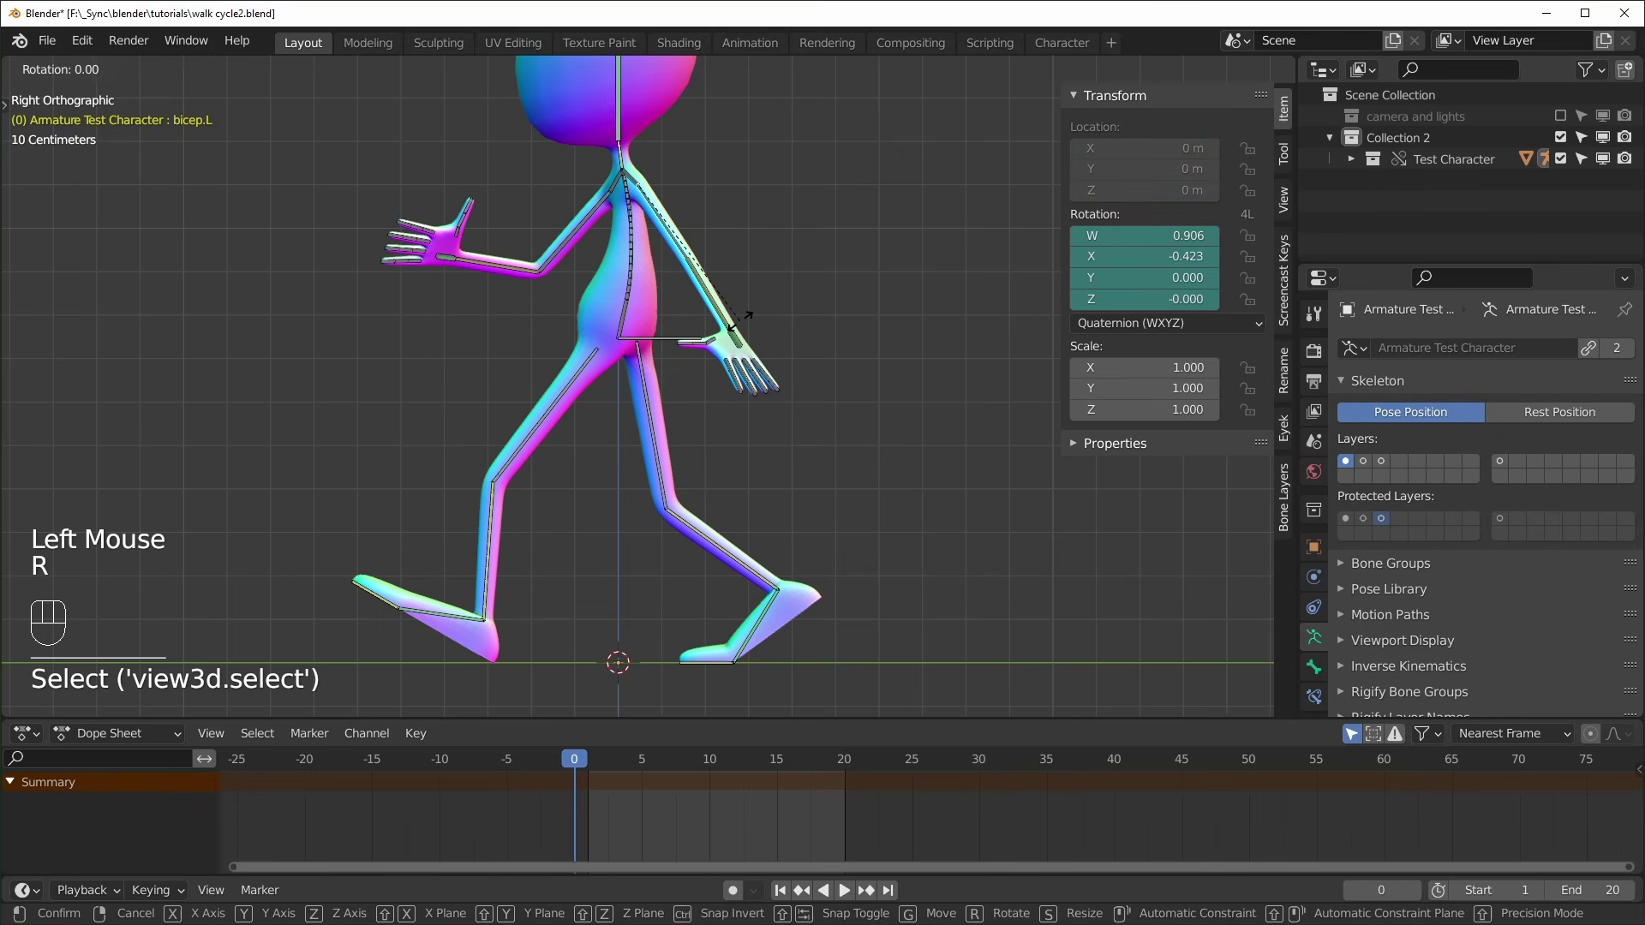
key(z)
key(z)
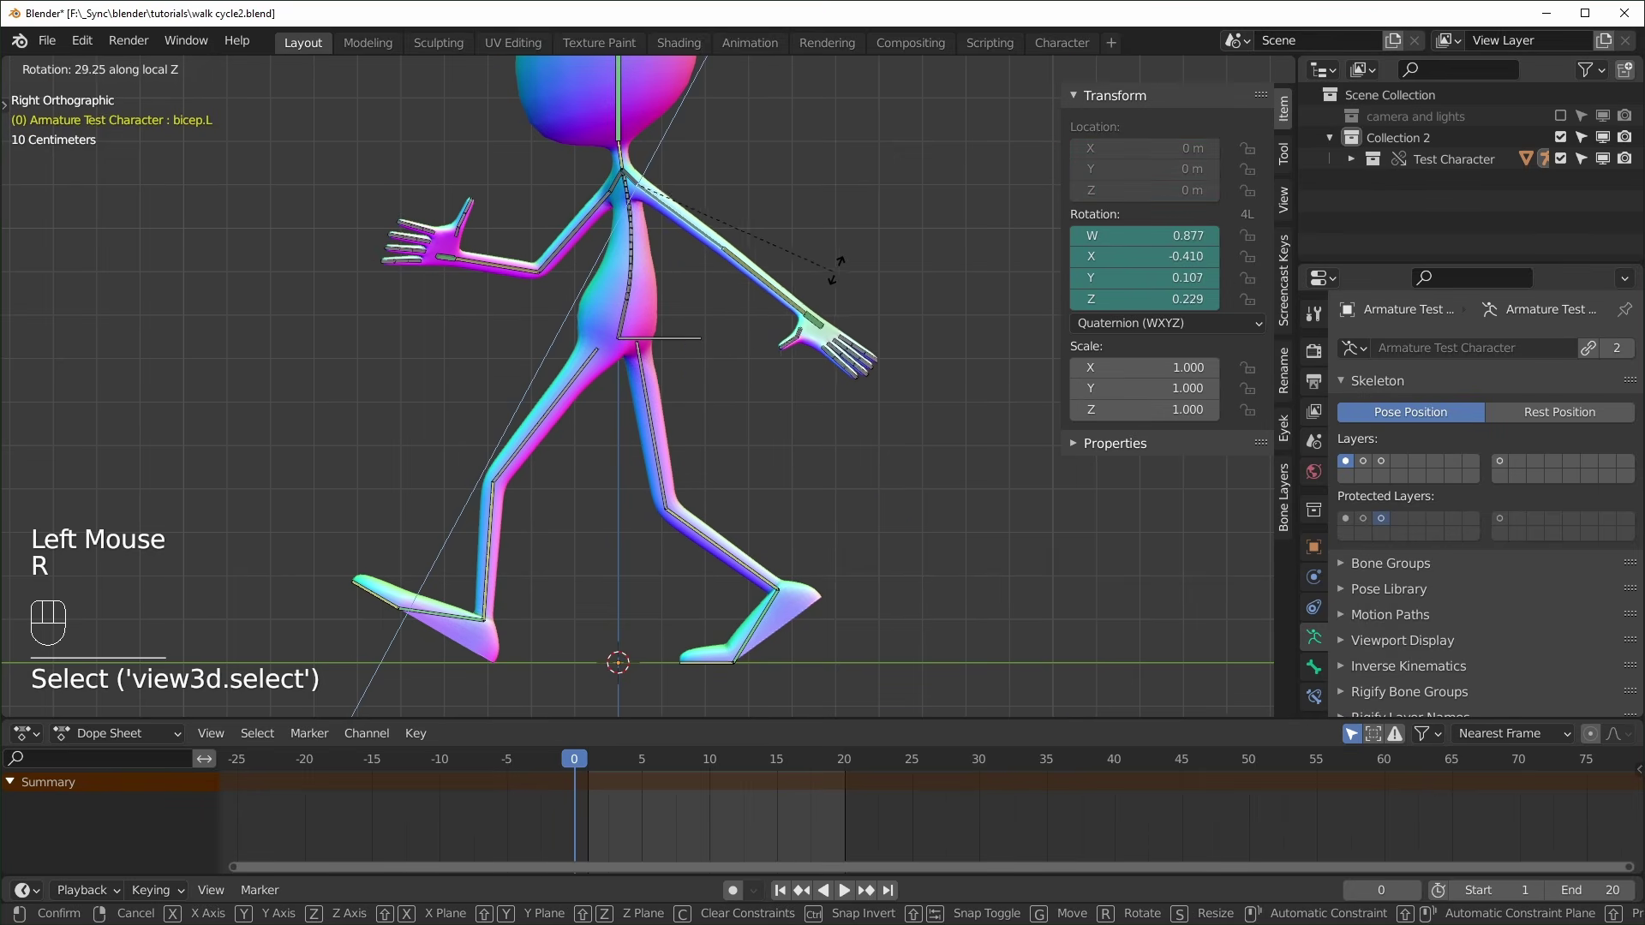
click(835, 269)
Bend forearm.L slightly at the elbow to quaternion X -0.303
click(745, 263)
key(r)
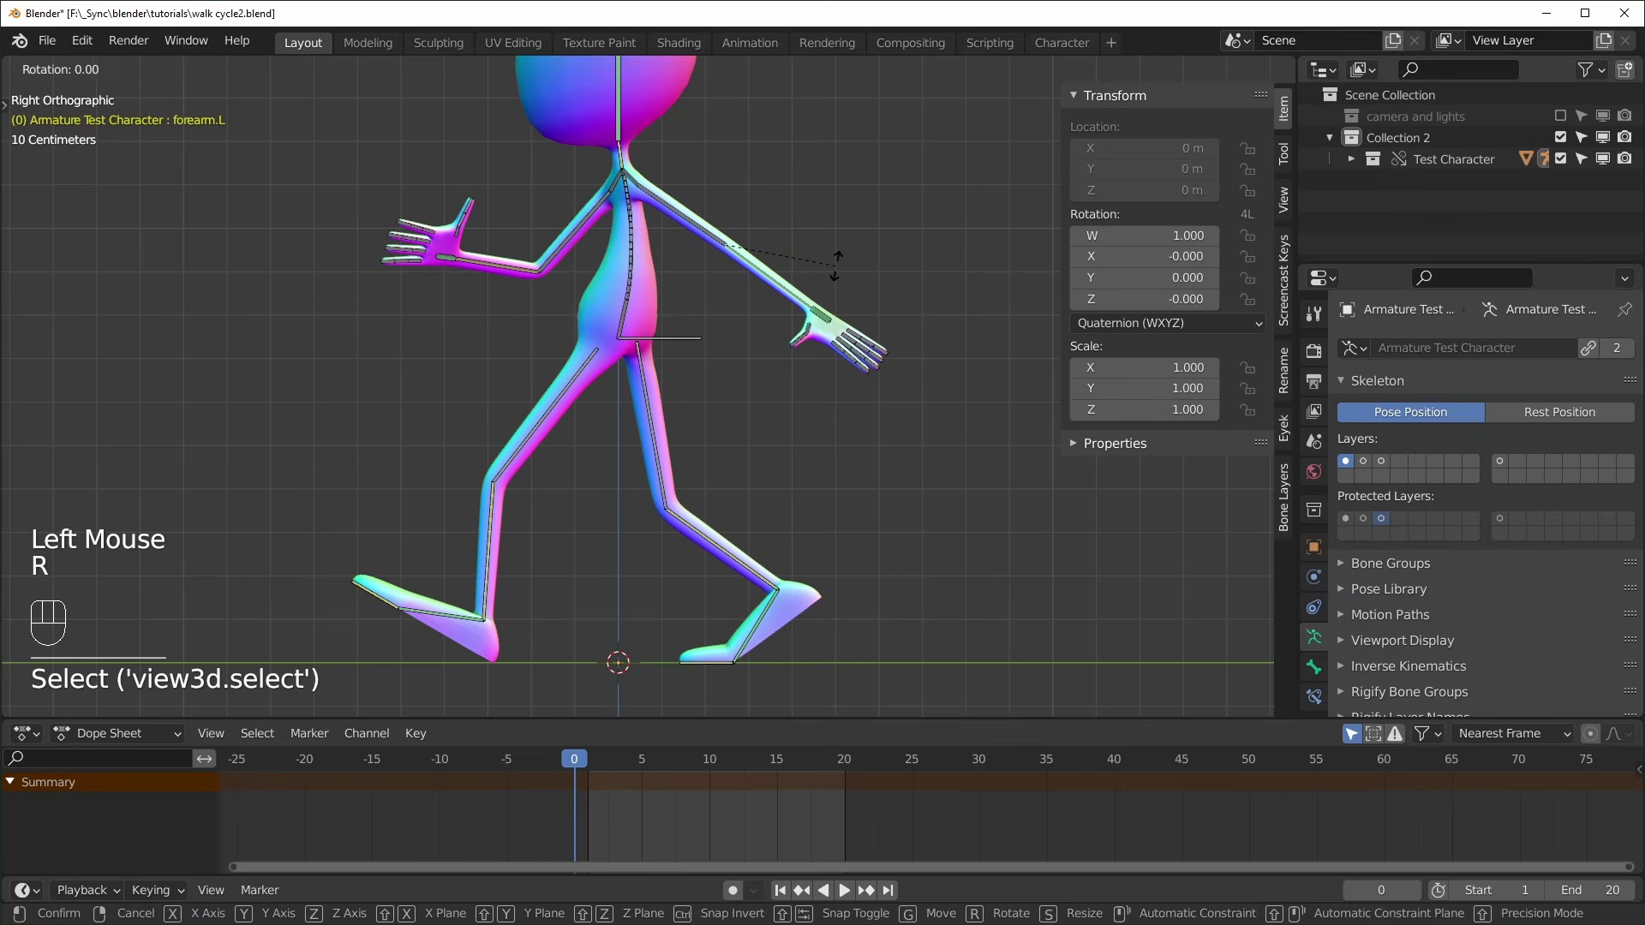
click(561, 187)
Rotate bicep.R outward about its local X axis by about 20° at frame 0
key(KP_1)
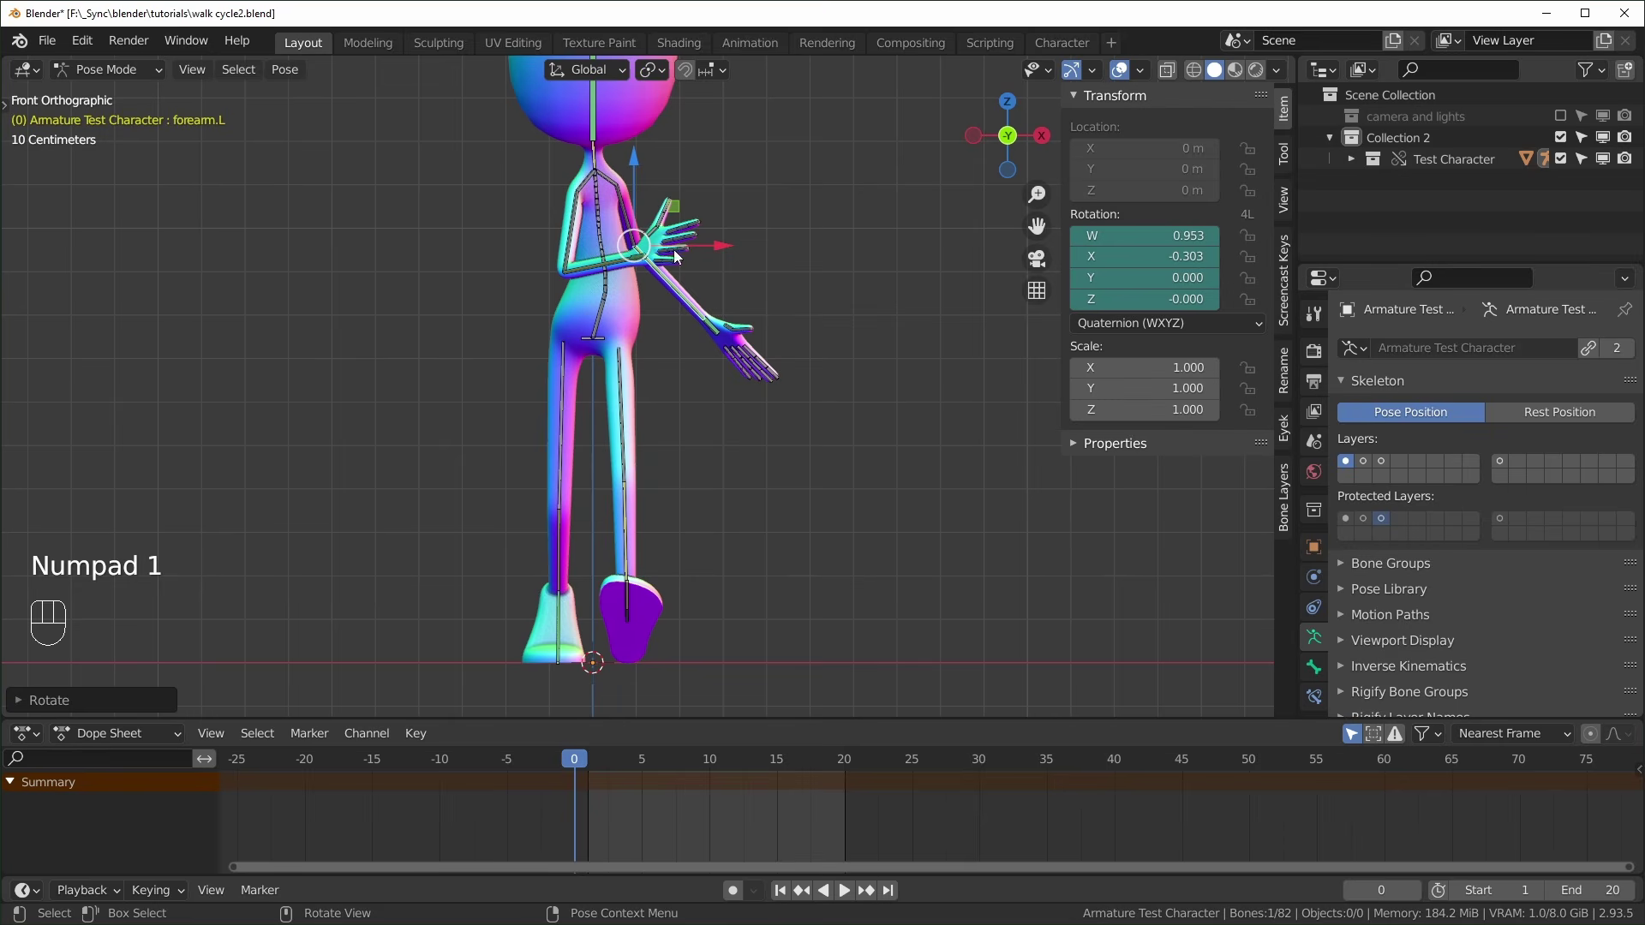
scroll(522, 307, down, 1)
scroll(564, 308, up, 2)
click(565, 258)
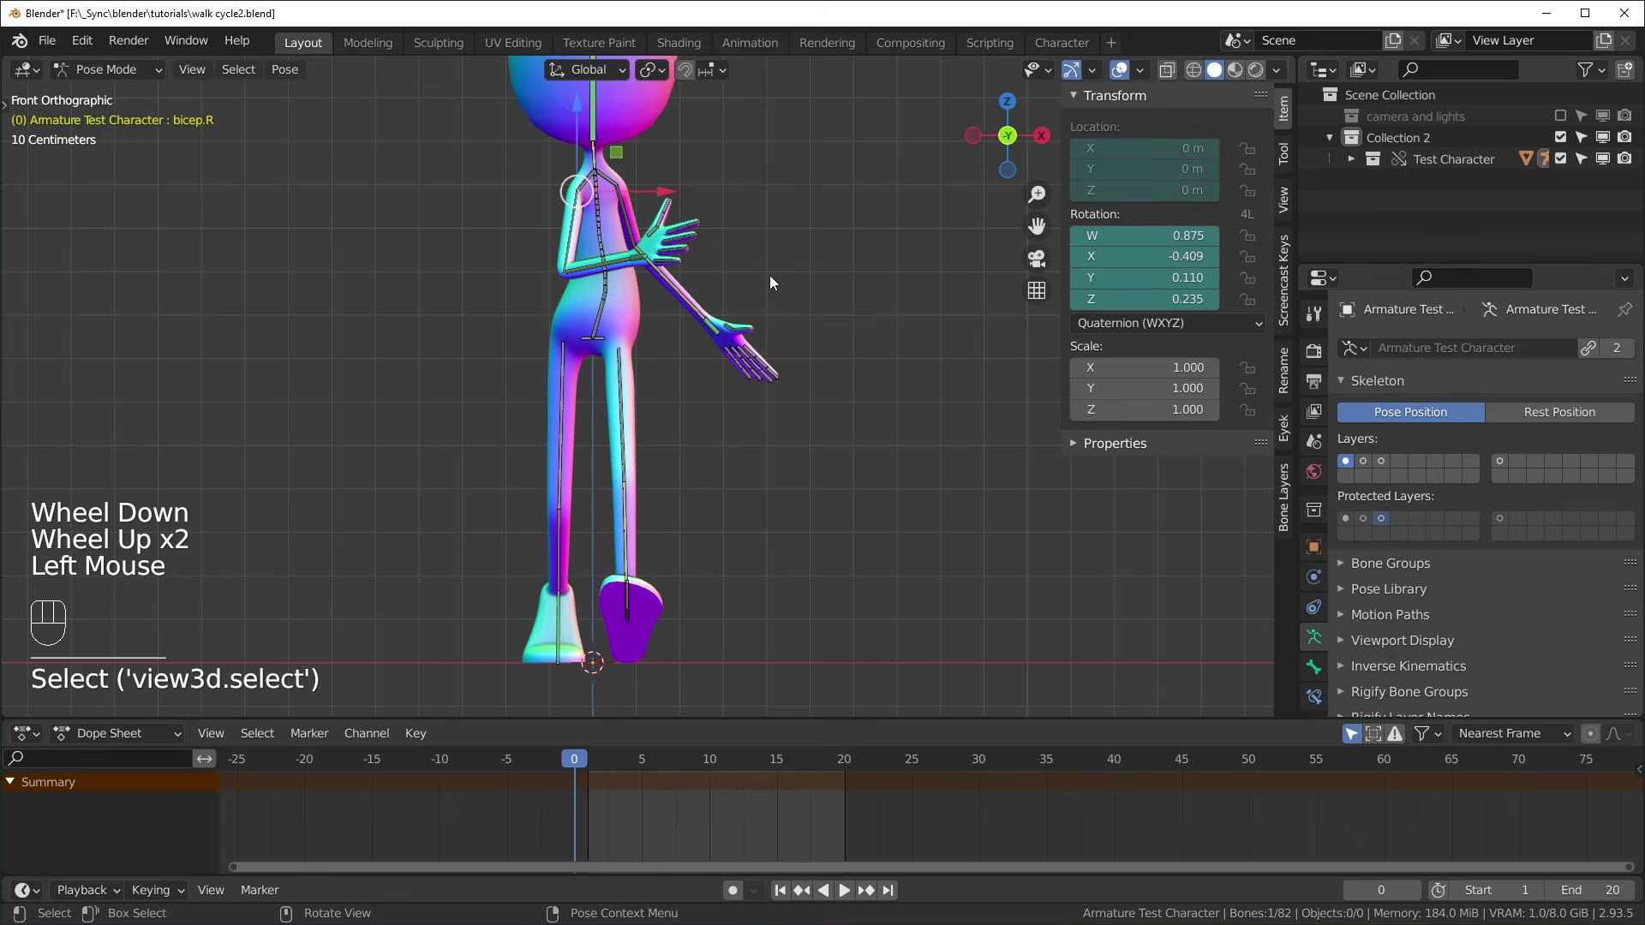
key(r)
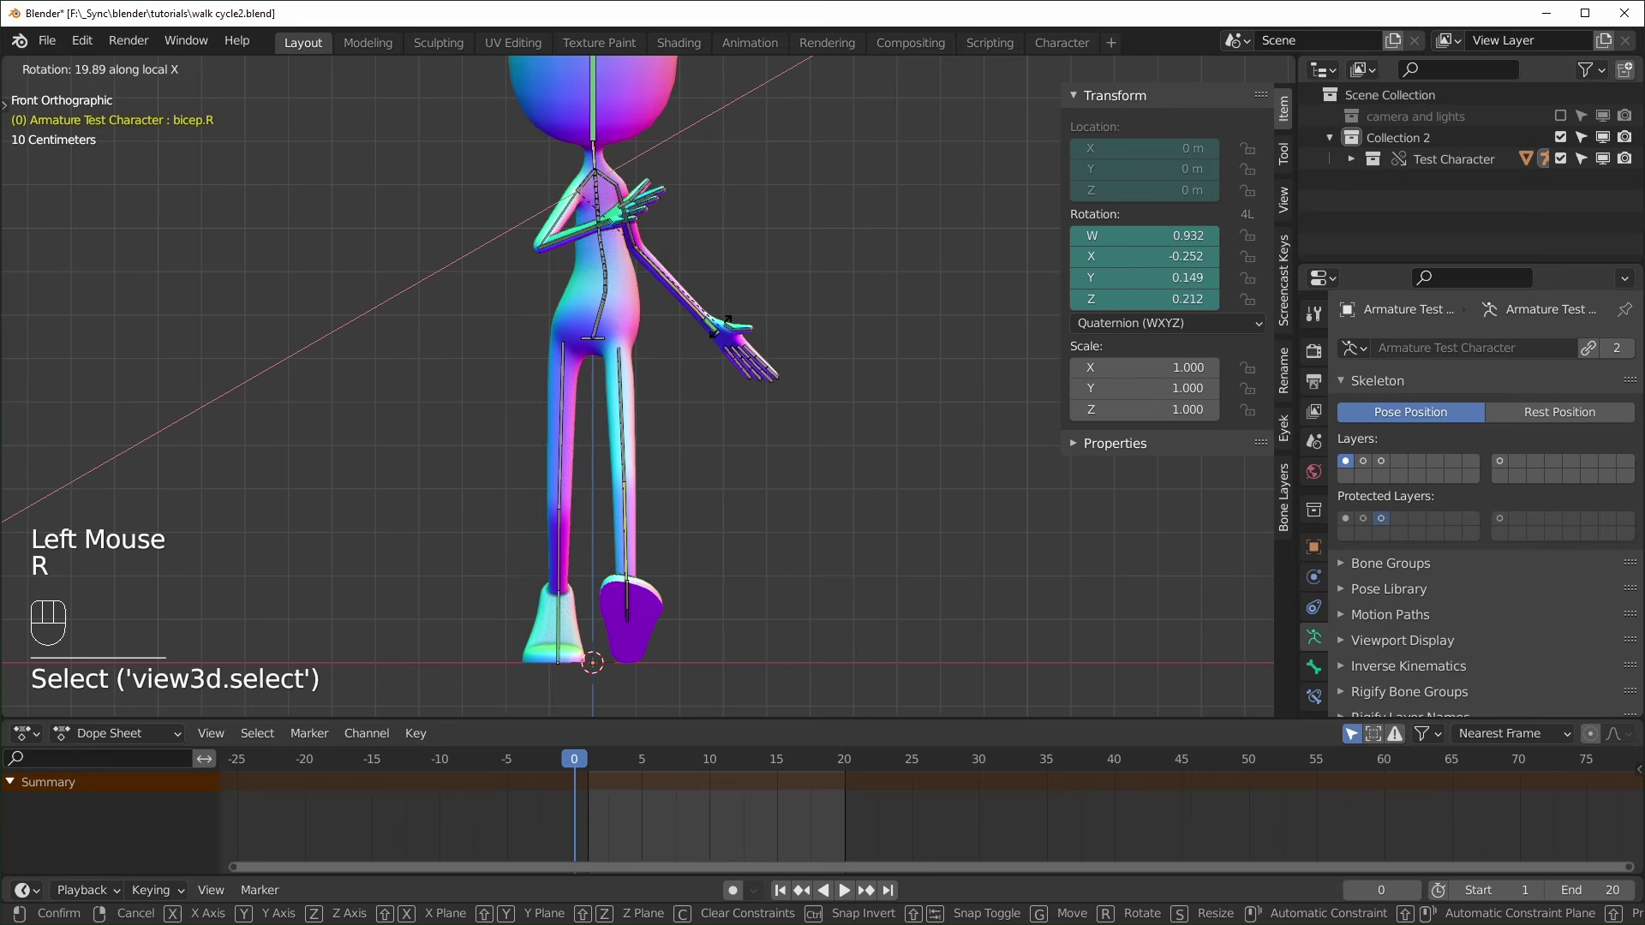
click(747, 330)
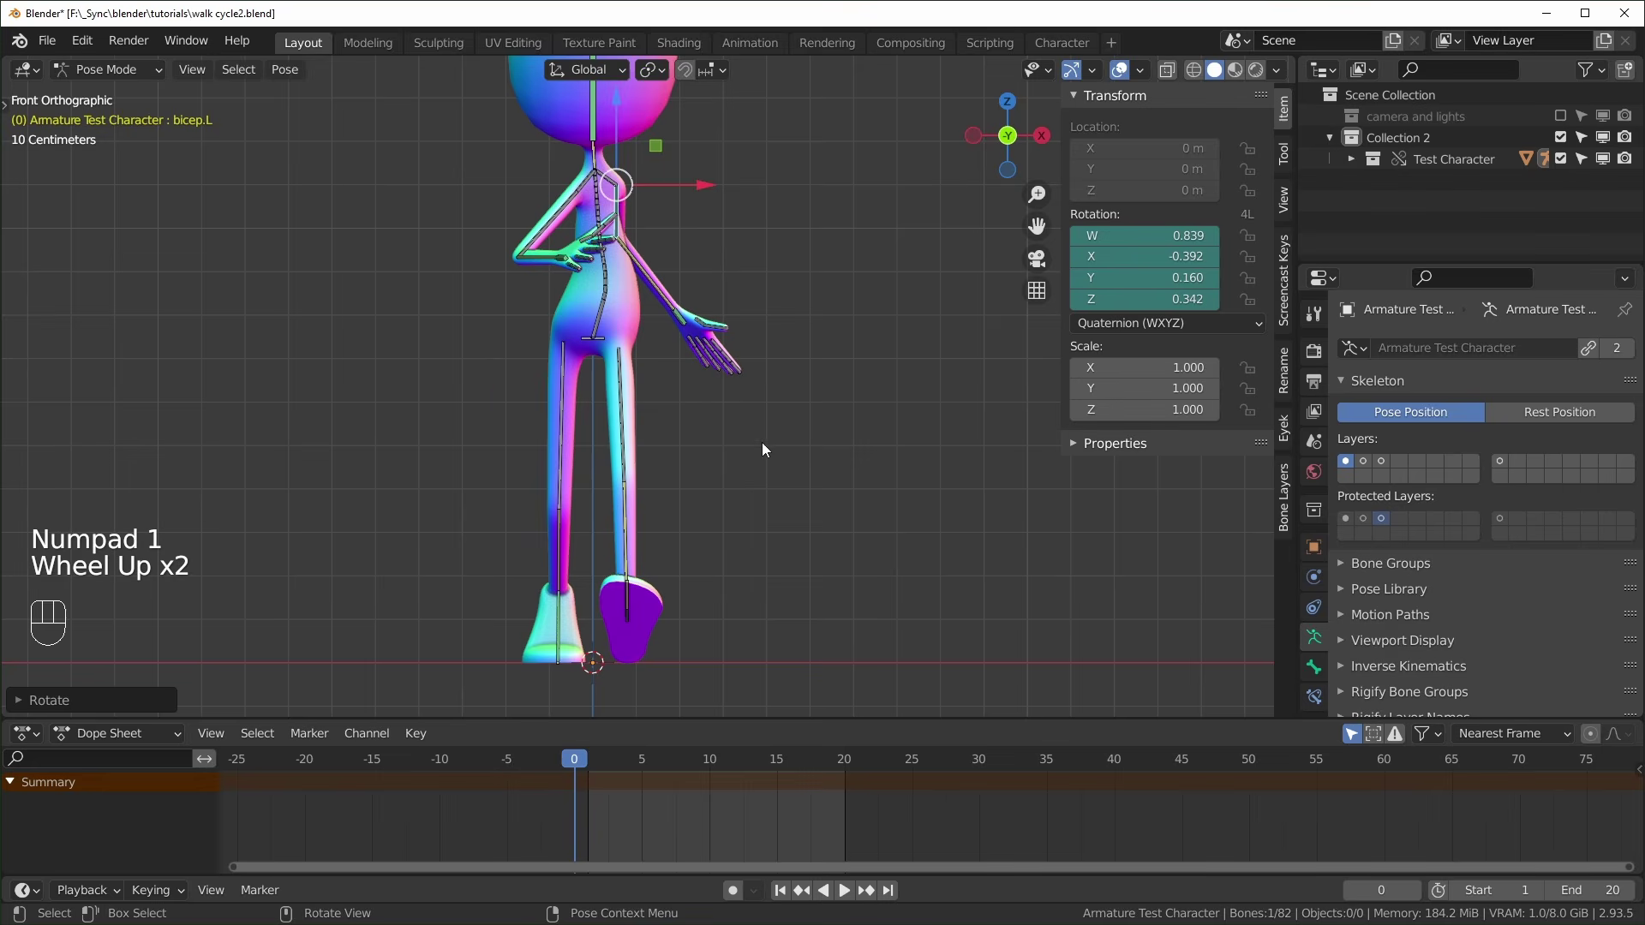
Rotate bicep.L outward about its local X axis by about 16°, and twist it about its Y axis to quaternion Y 0.352
key(r)
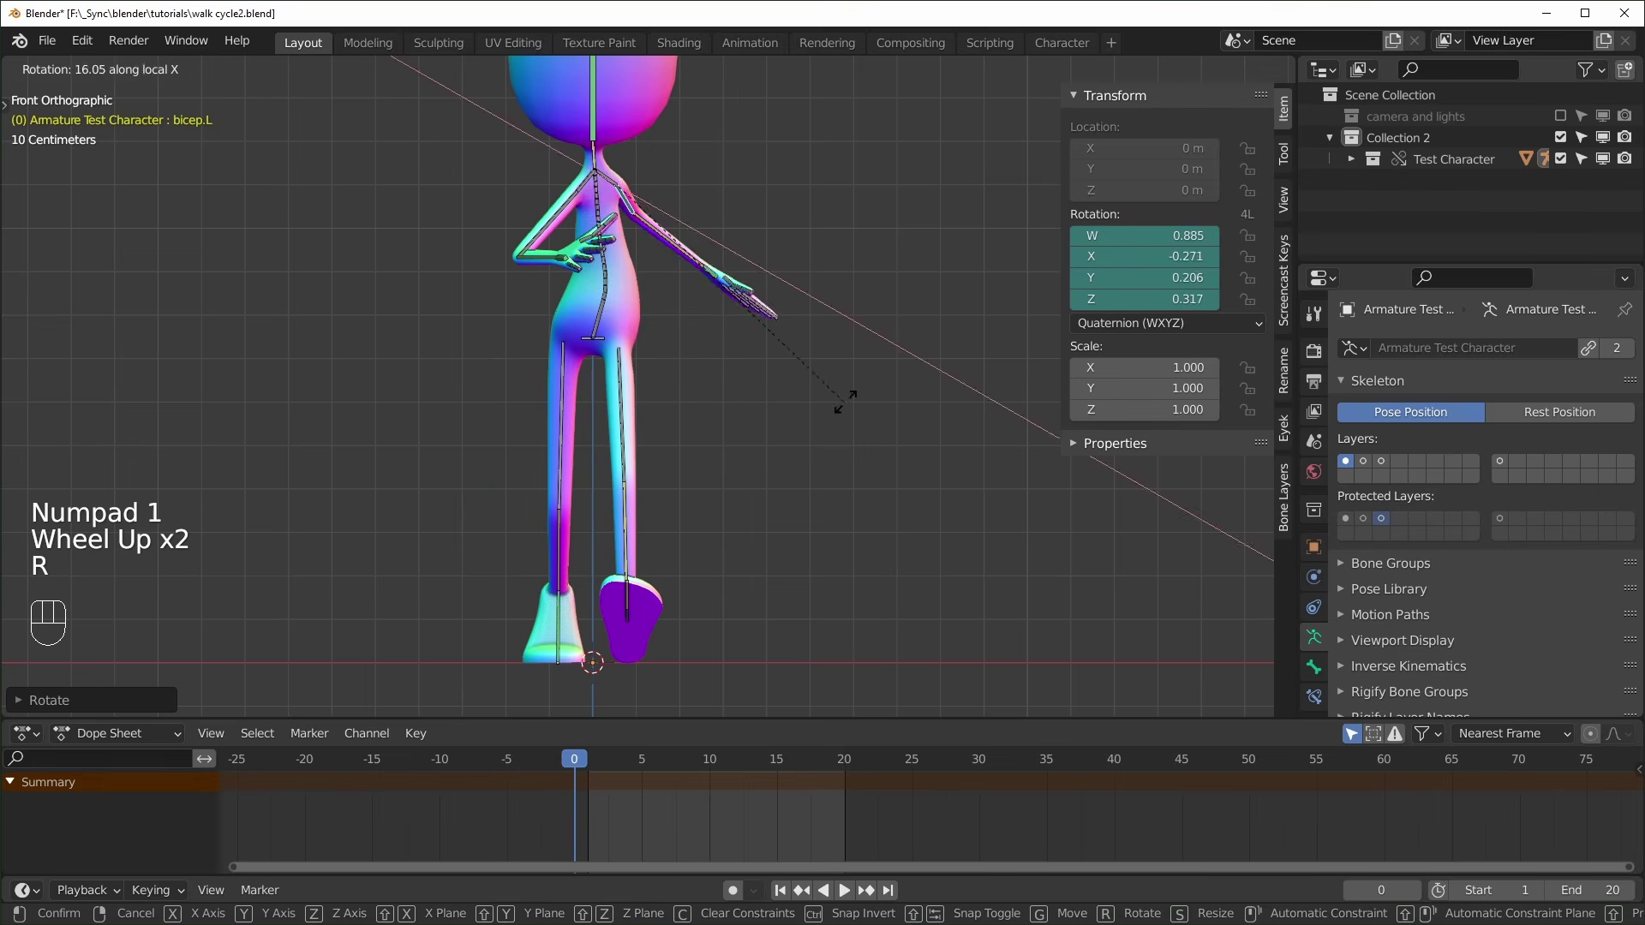
click(846, 399)
key(r)
key(y)
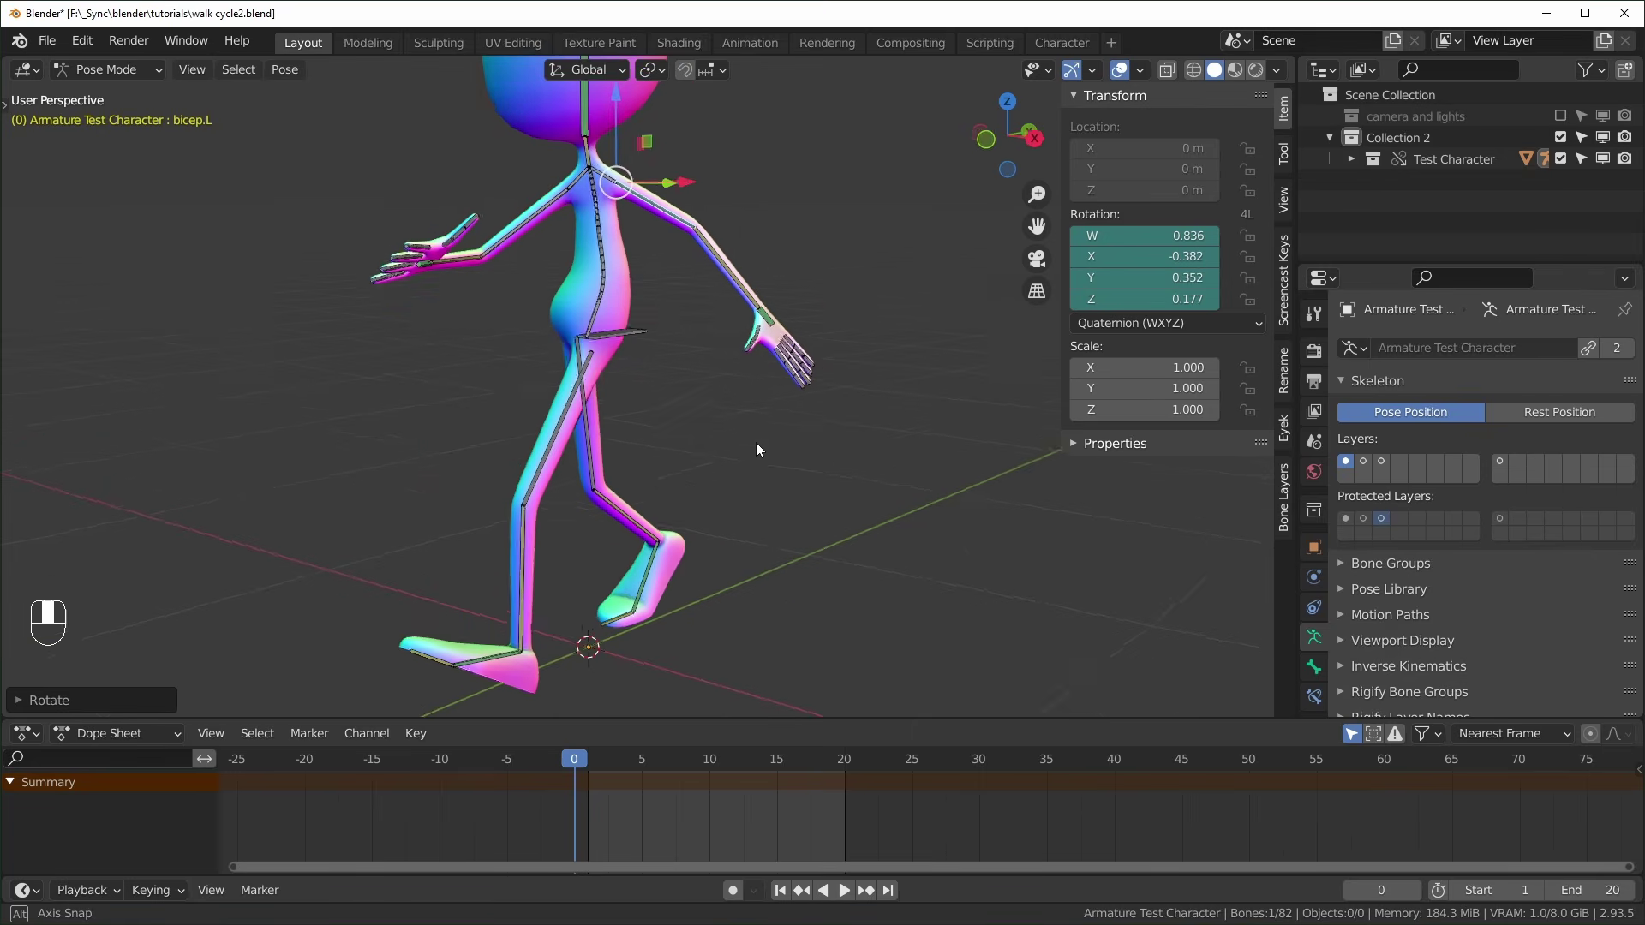
middle_drag(756, 444, 738, 440)
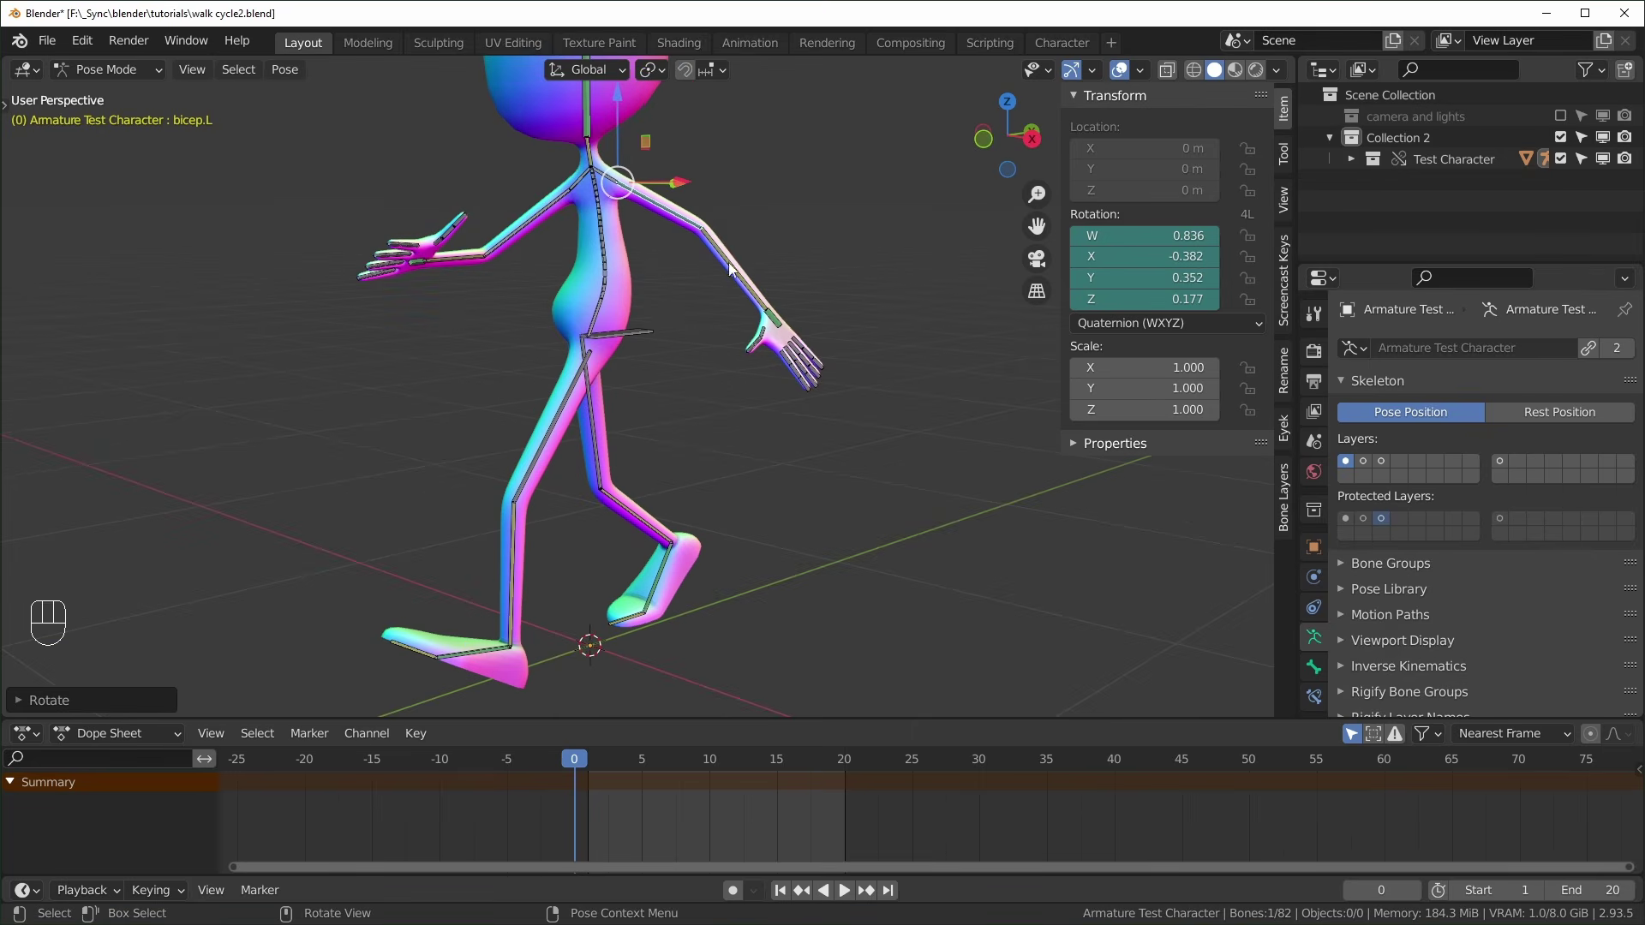
Select the bicep and forearm bones of both arms and insert Location & Rotation keyframes at frame 0
drag(748, 188, 696, 243)
middle_drag(685, 250, 638, 266)
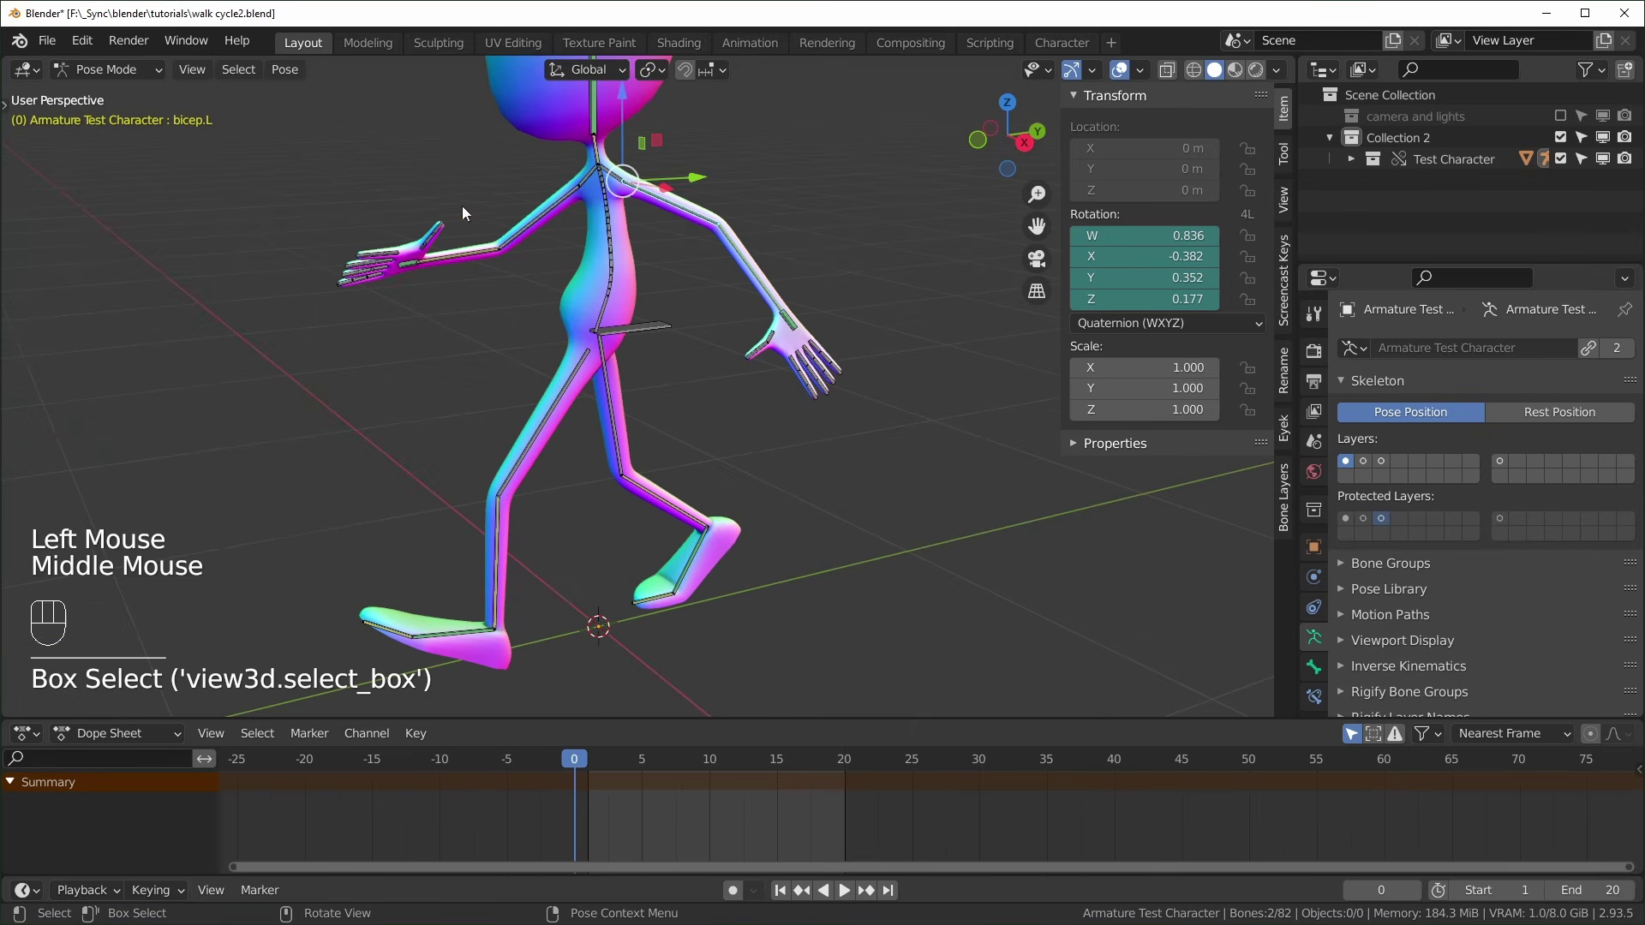
shift+click(550, 214)
shift+click(504, 238)
middle_drag(507, 241, 718, 356)
key(i)
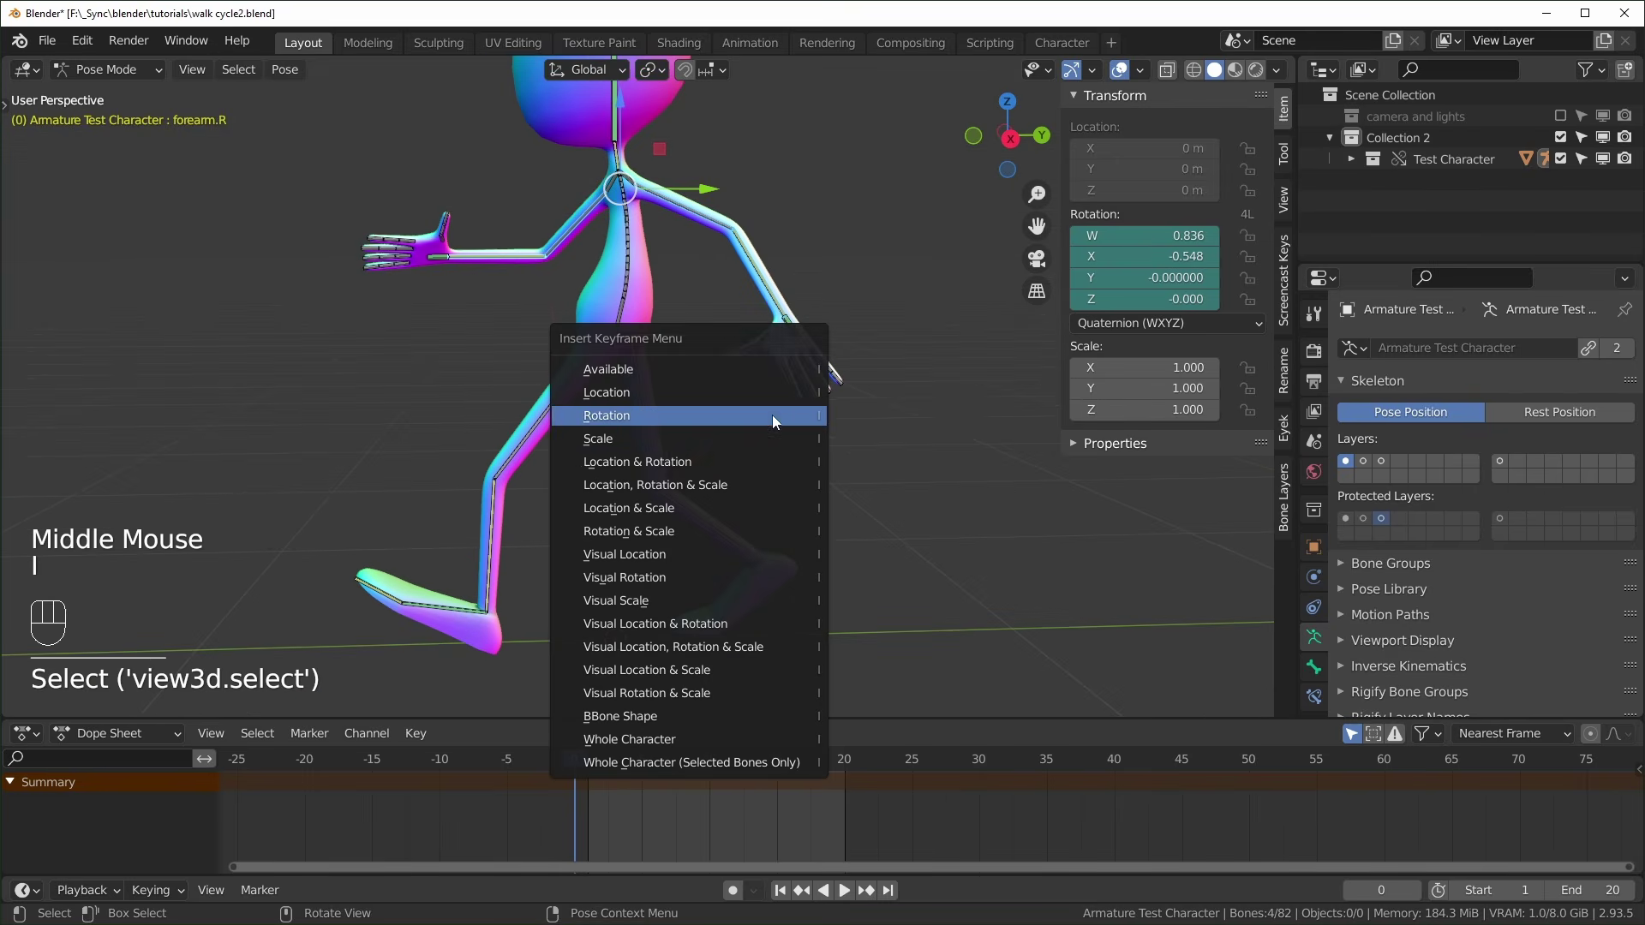
click(671, 463)
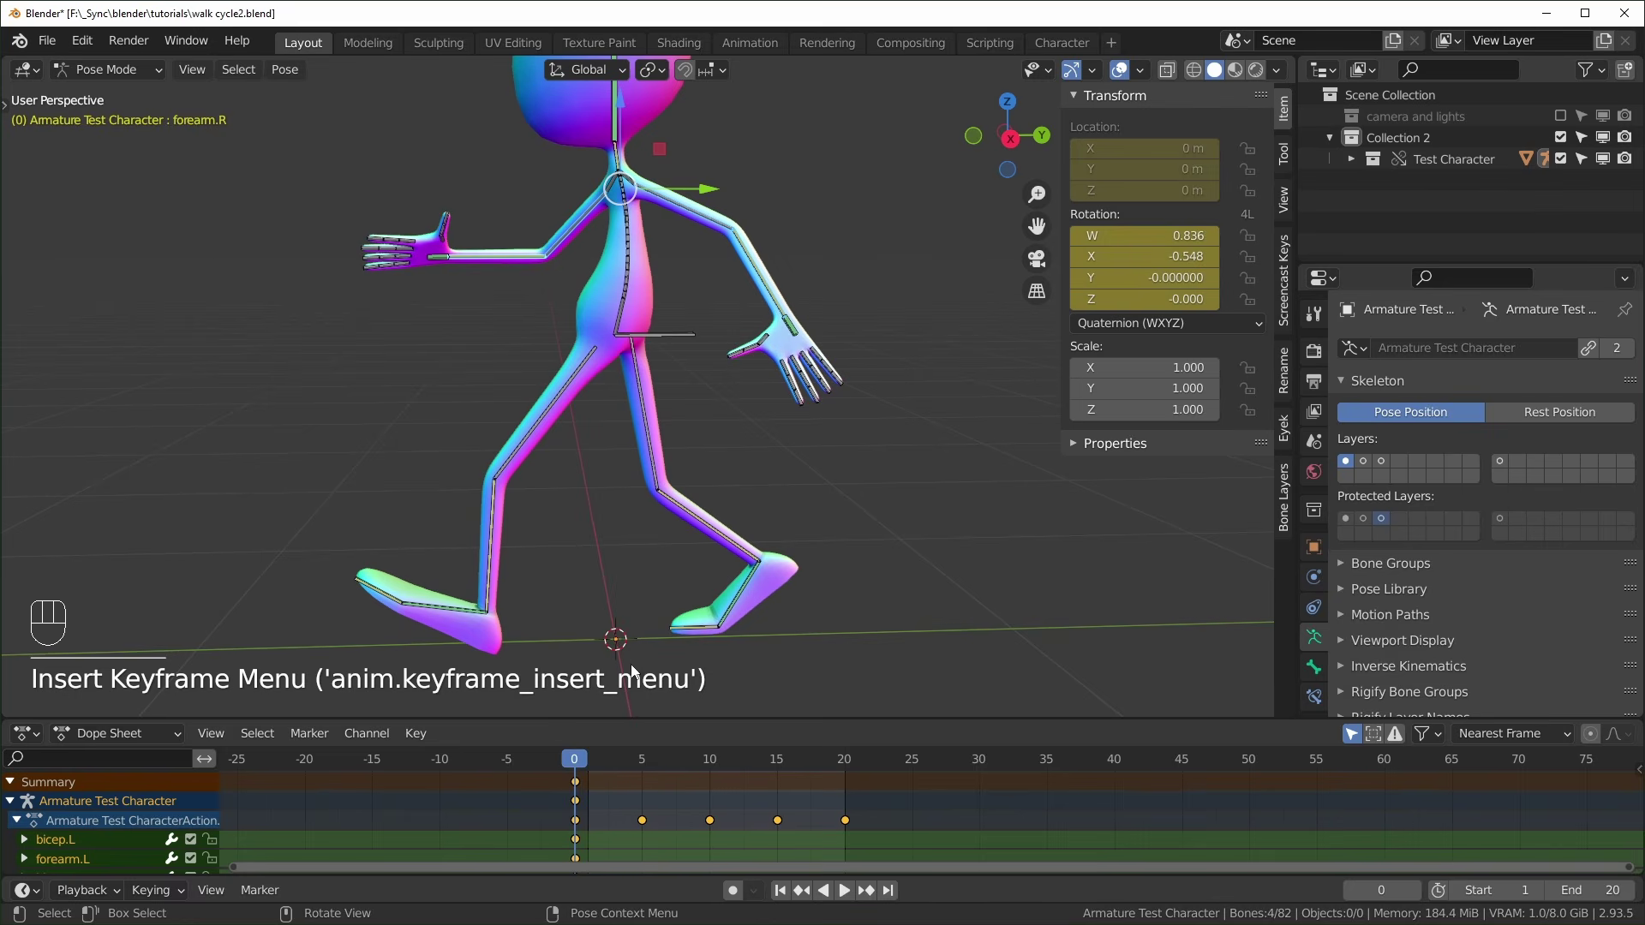
Copy the arm keyframes from frame 0, paste them mirrored at frame 20, and play the animation in side view
click(577, 779)
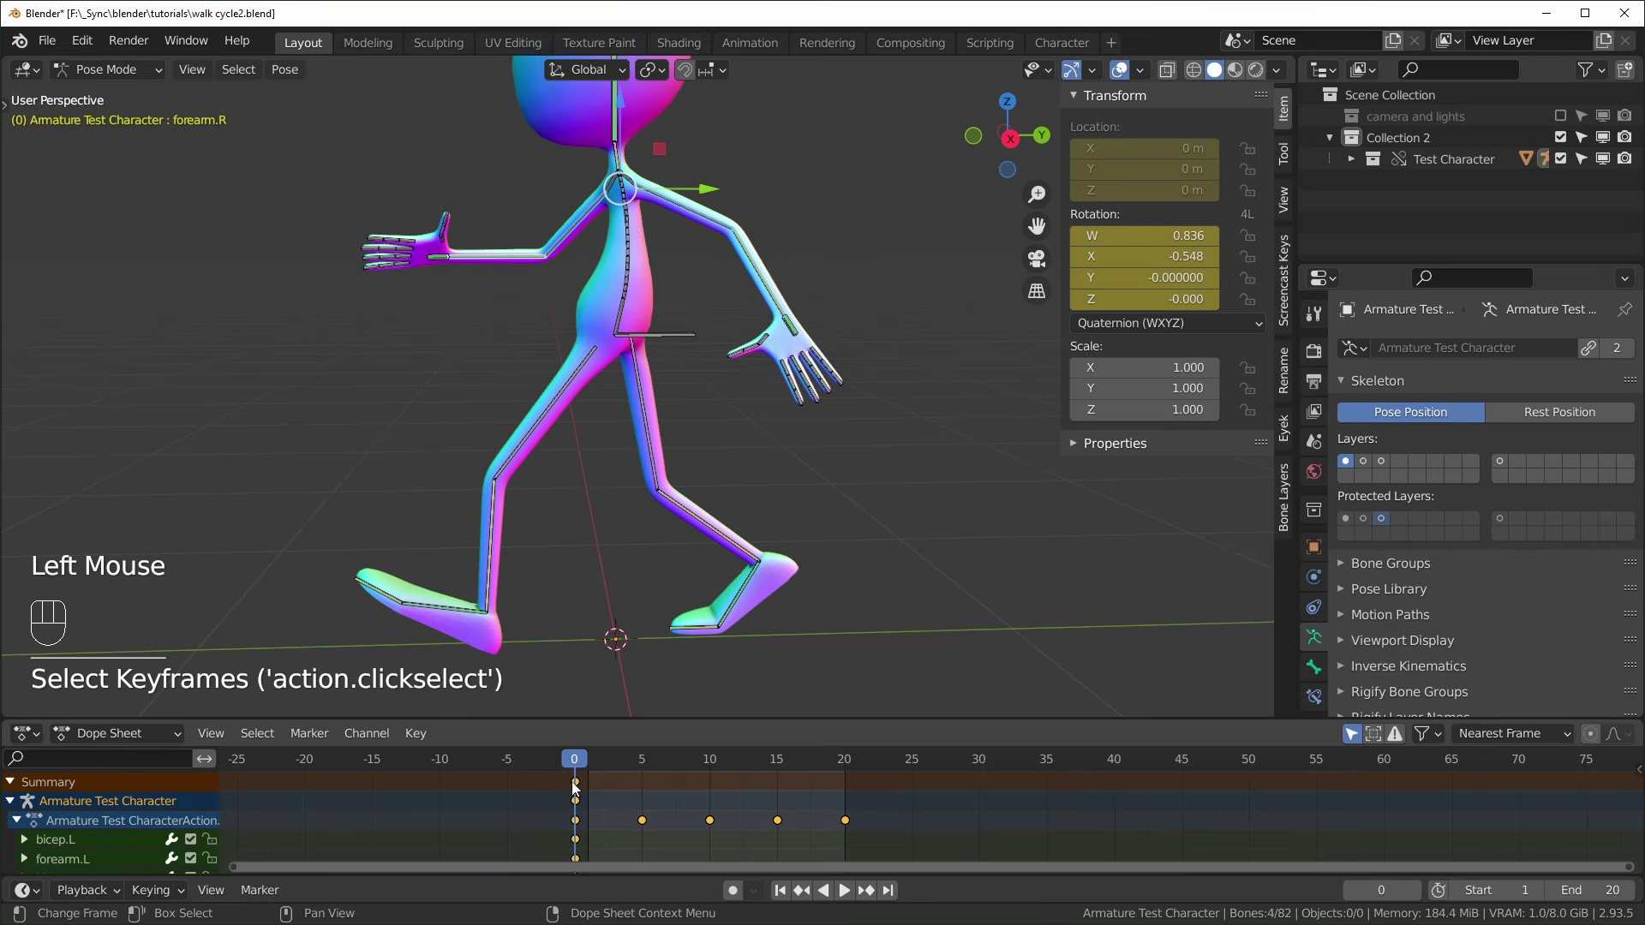
key(ctrl+c)
click(845, 812)
key(ctrl+shift+v)
click(845, 890)
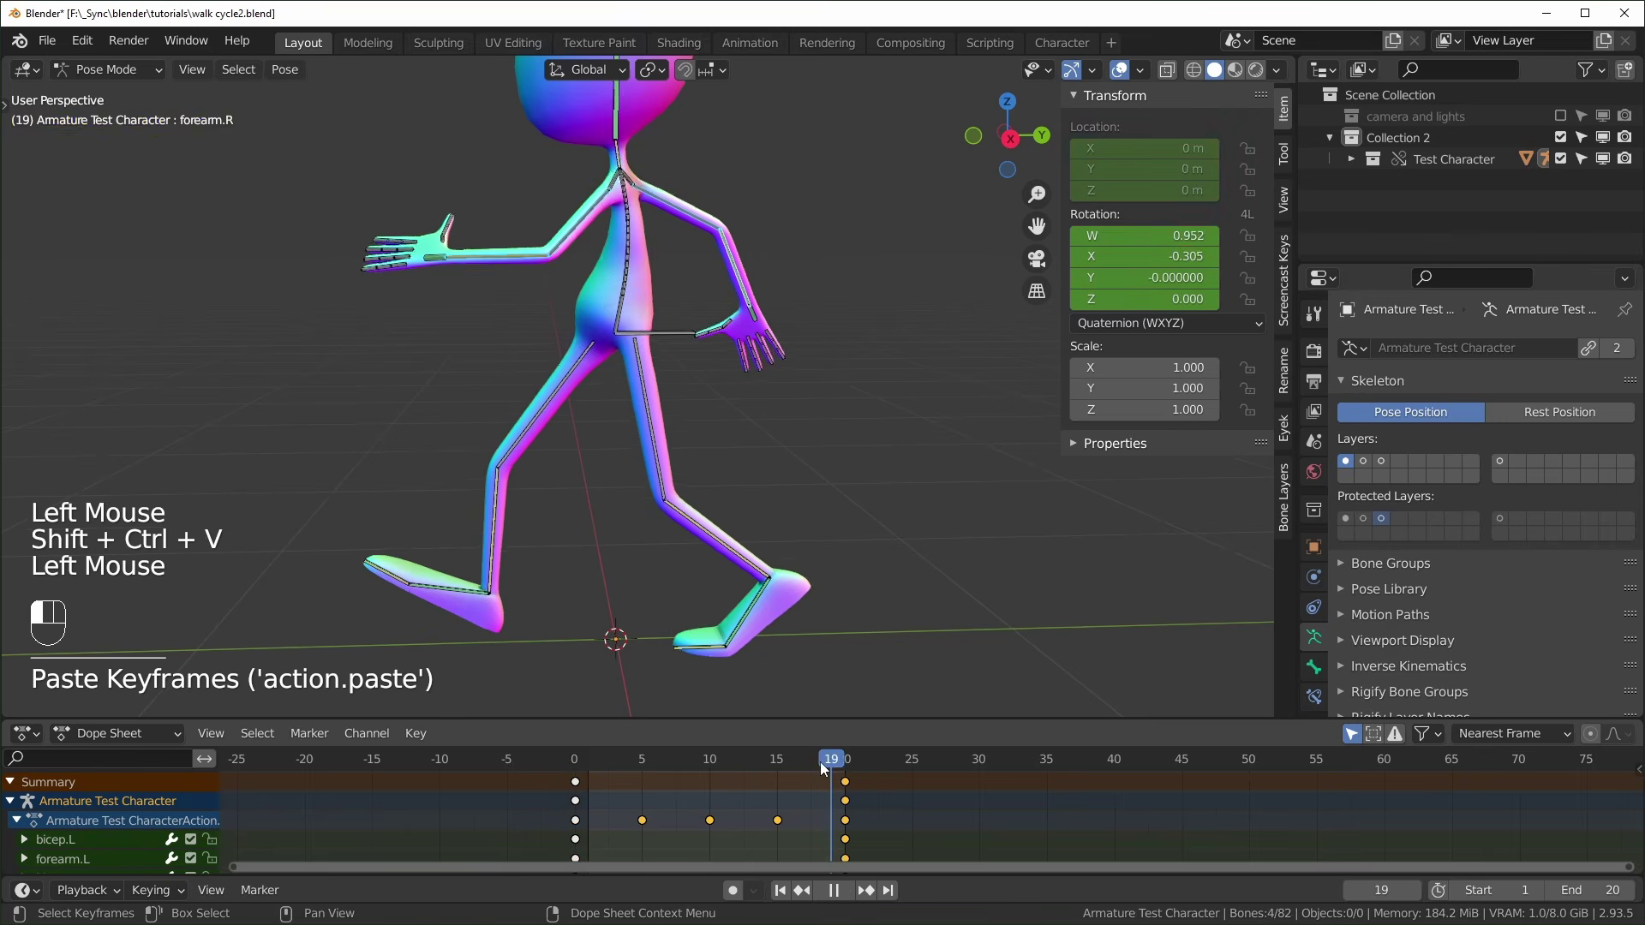
key(KP_3)
scroll(811, 500, down, 2)
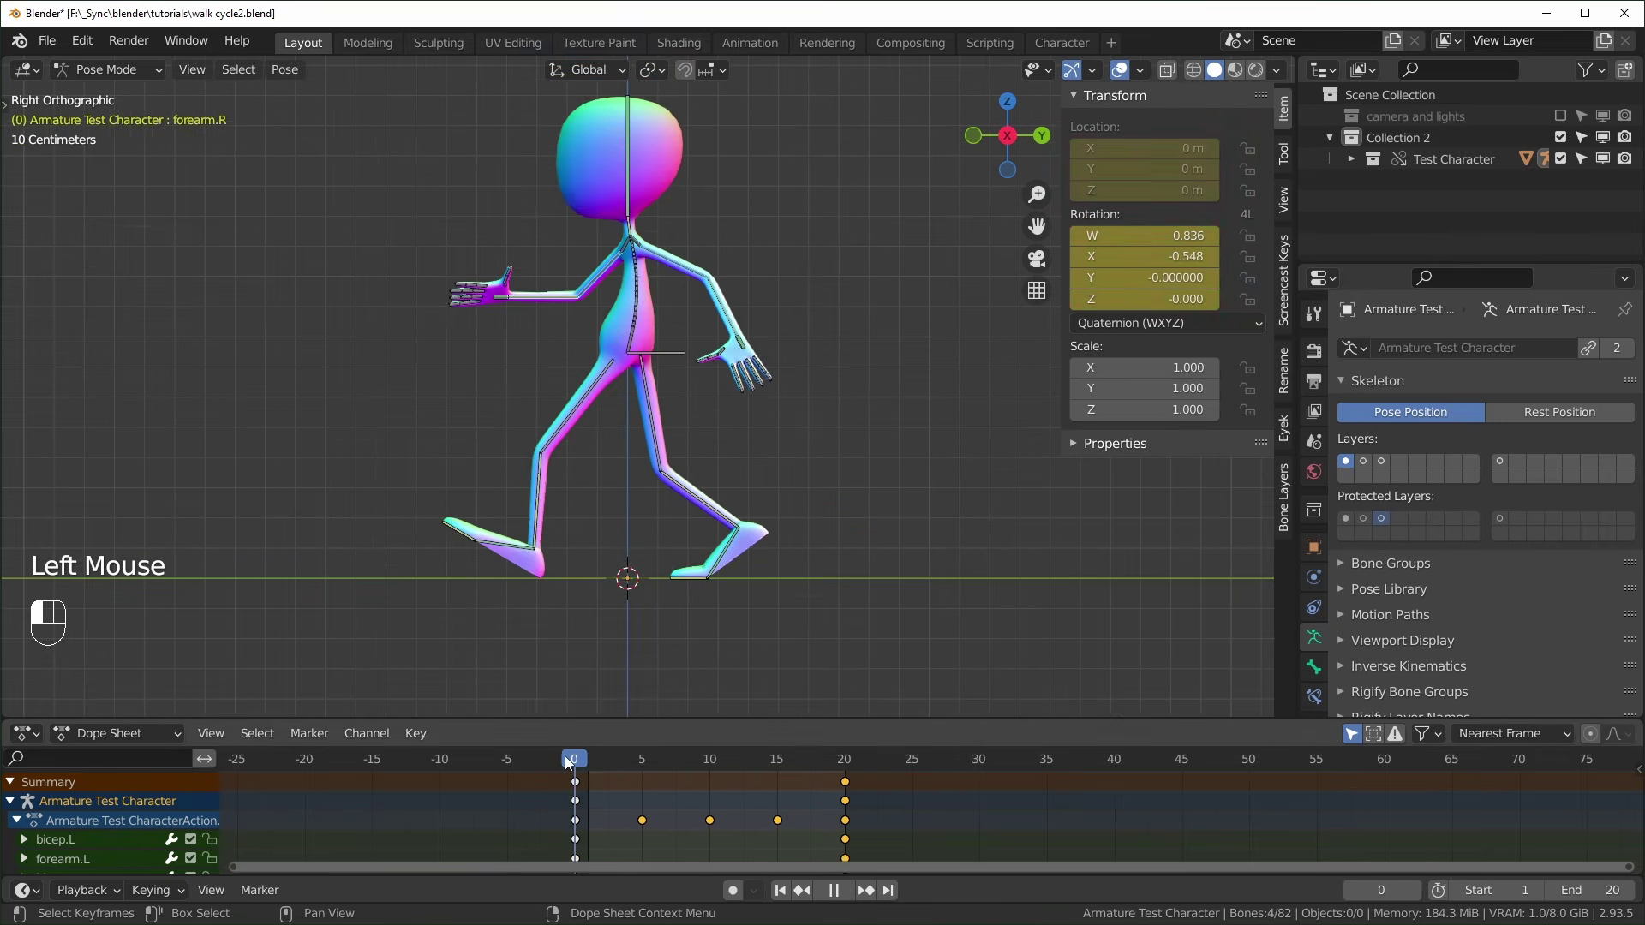
At frame 10, lower bicep.L about its local X axis to quaternion X -0.500 and paste its pose mirrored onto bicep.R
drag(566, 757, 713, 764)
click(717, 782)
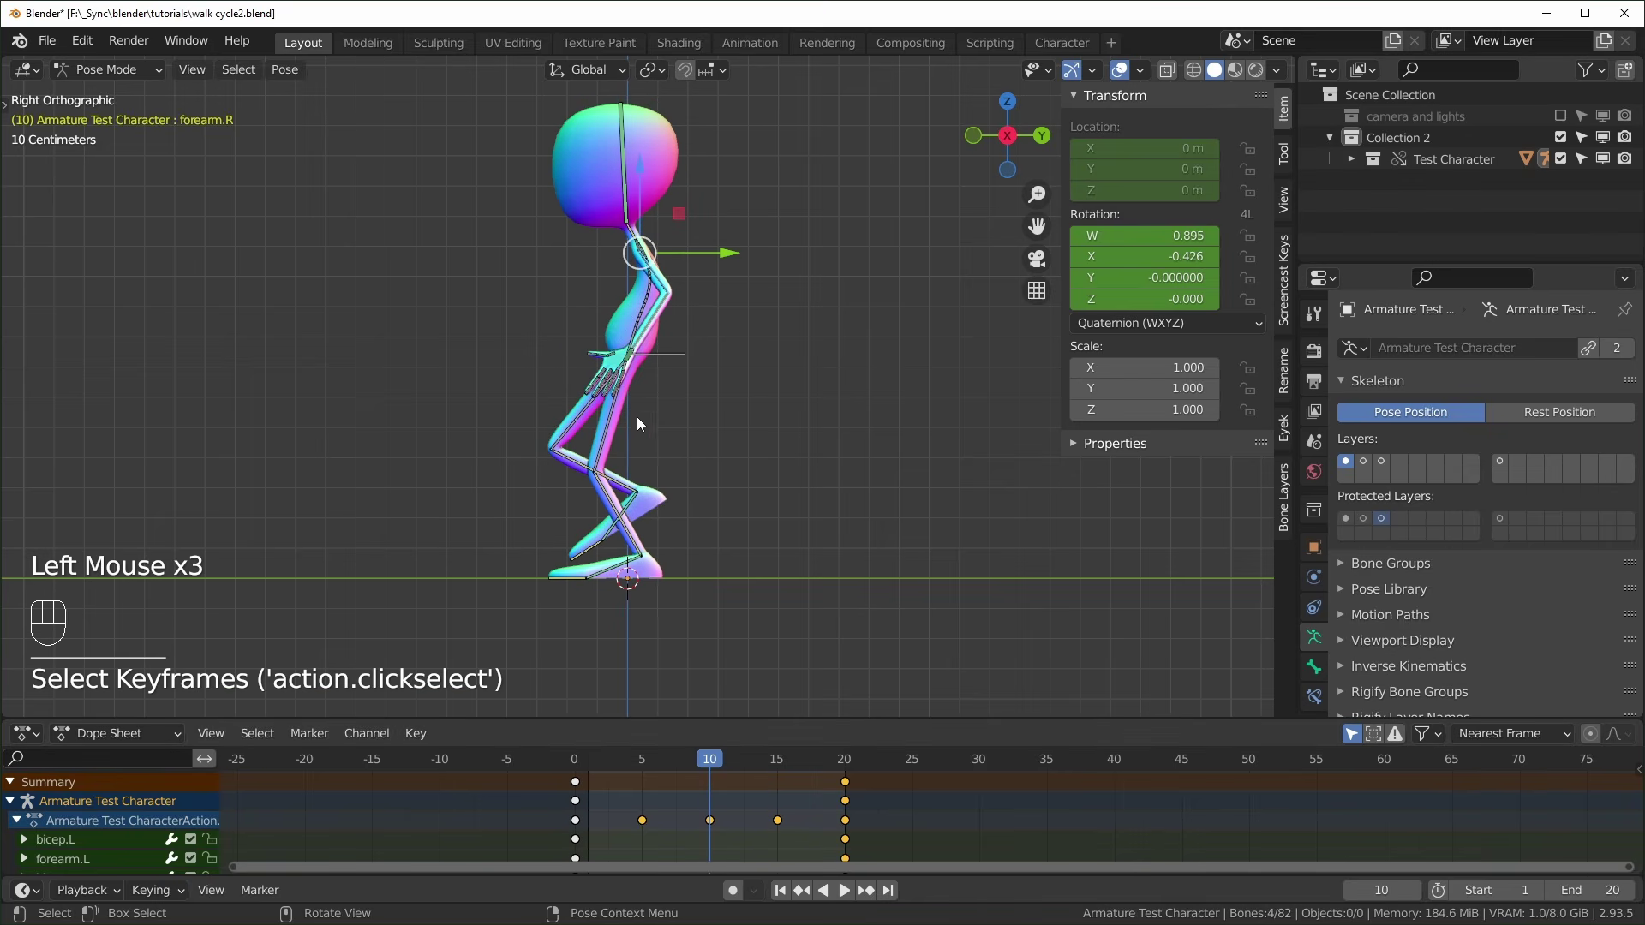
middle_drag(637, 423, 649, 271)
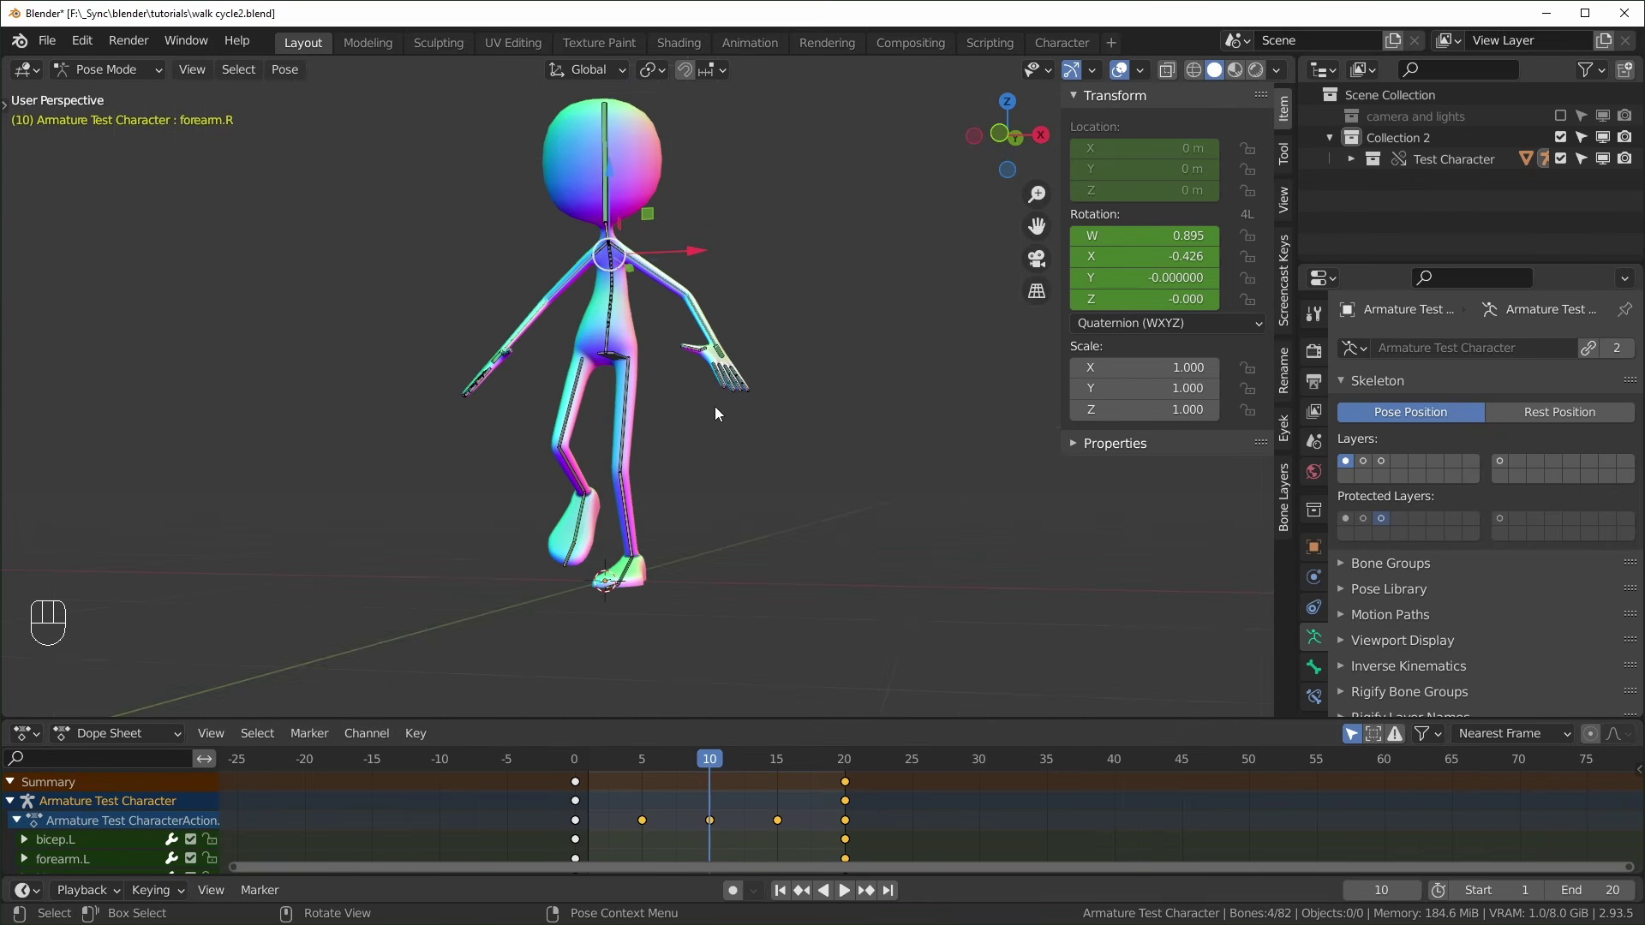
middle_drag(719, 414, 561, 383)
key(KP_3)
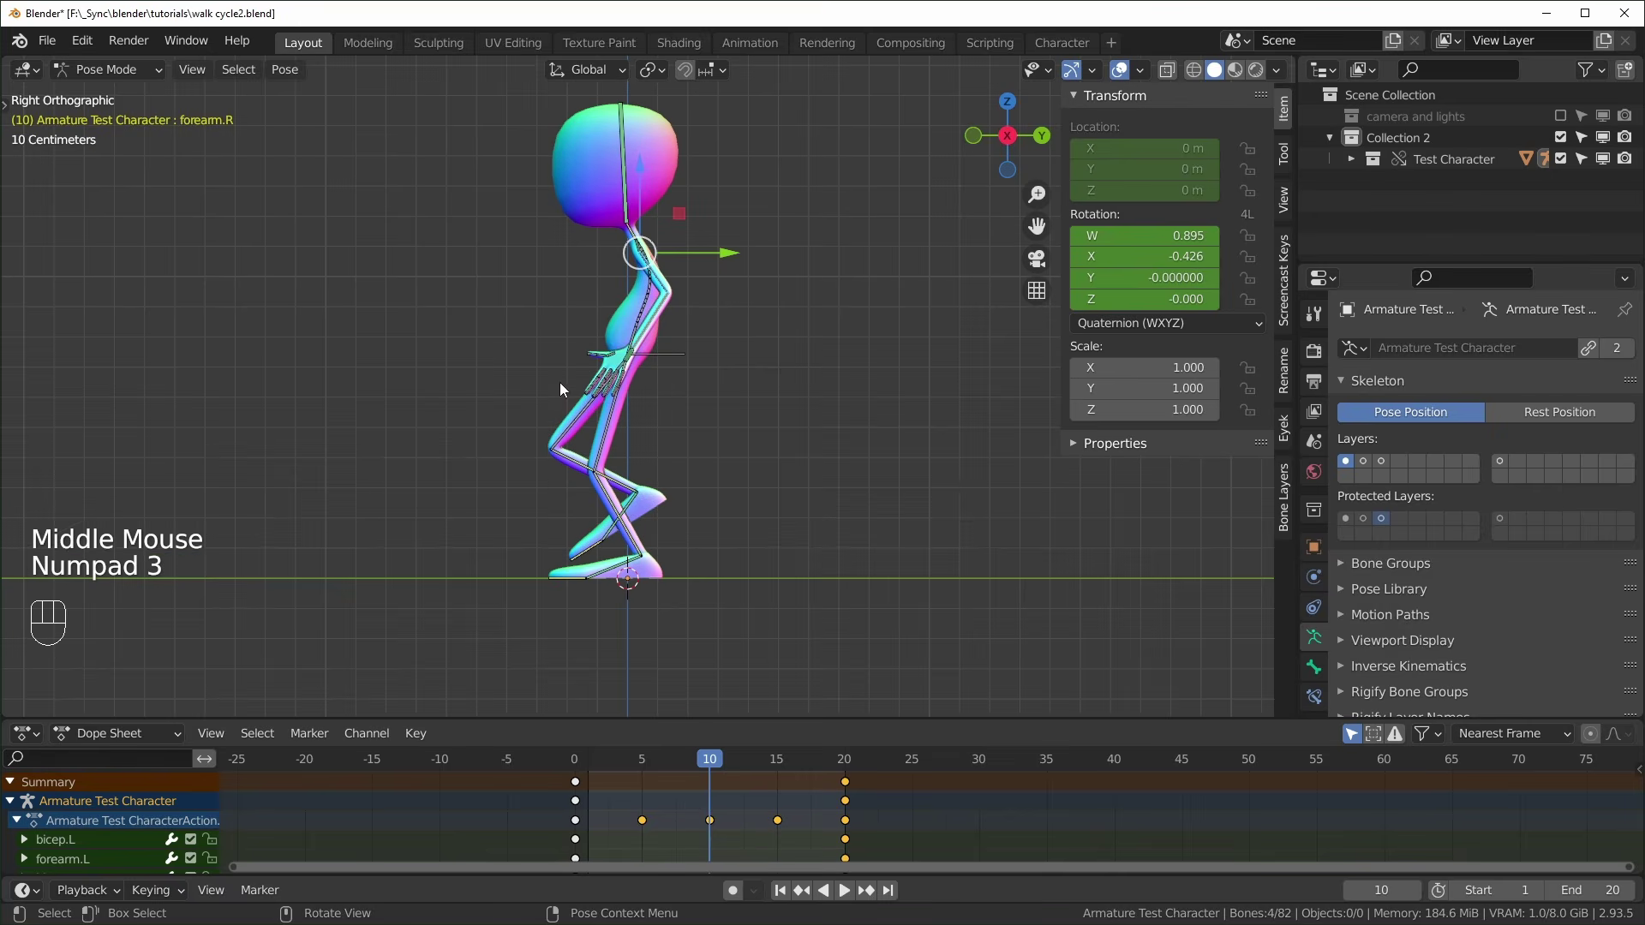
middle_click(579, 358)
click(579, 358)
key(KP_1)
scroll(680, 253, up, 1)
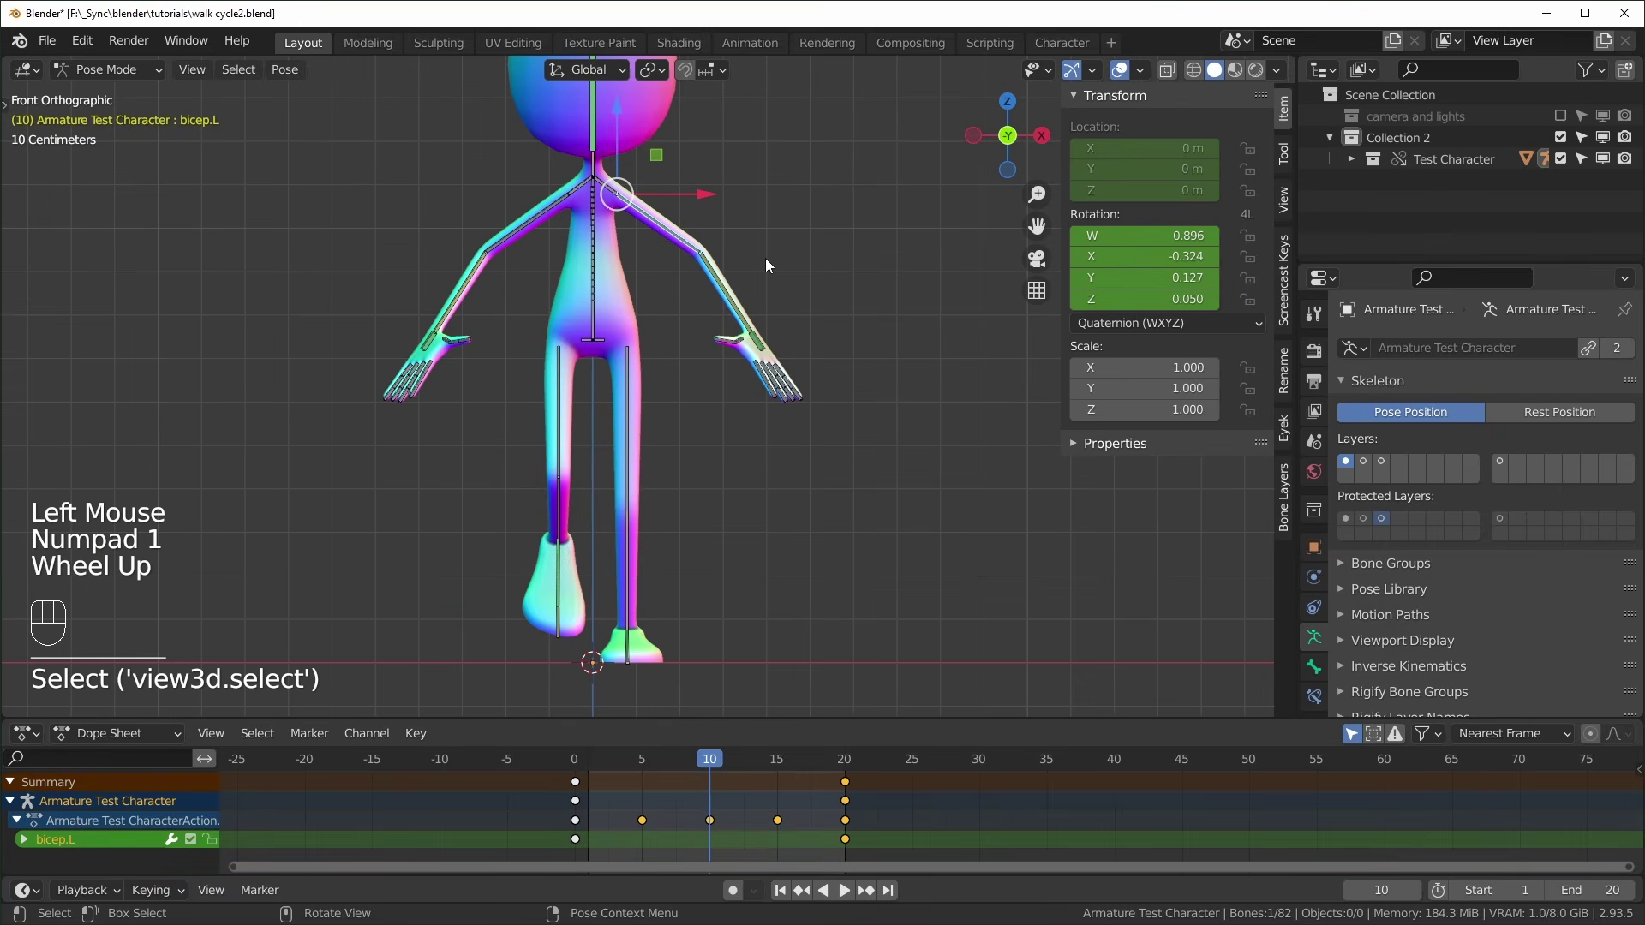
key(r)
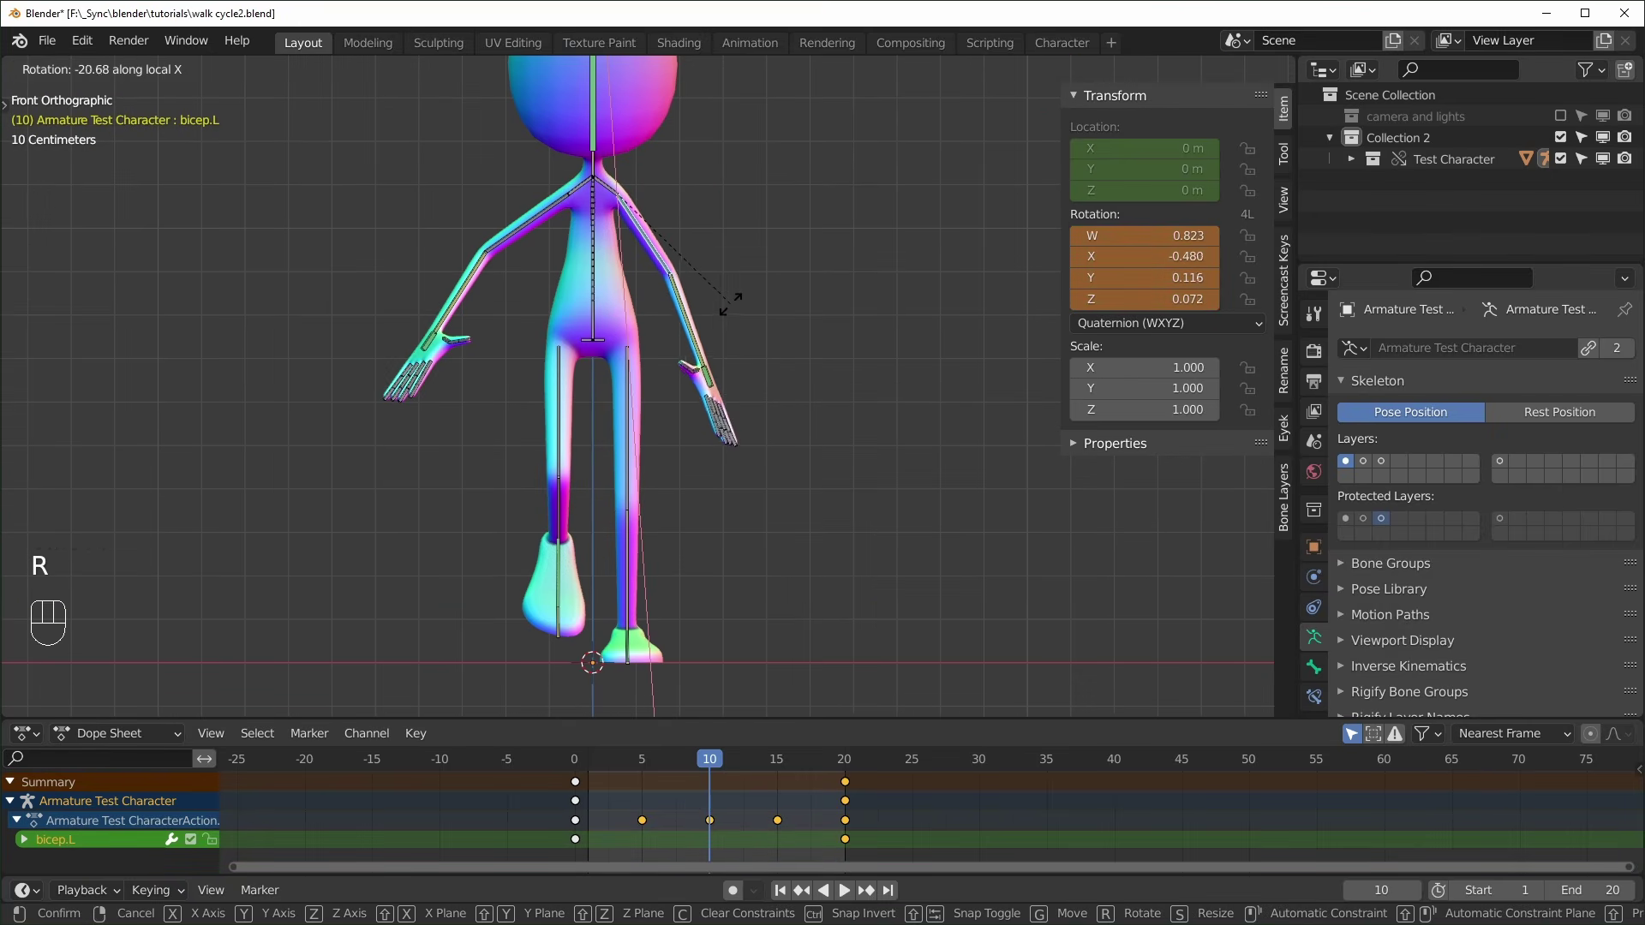
click(727, 309)
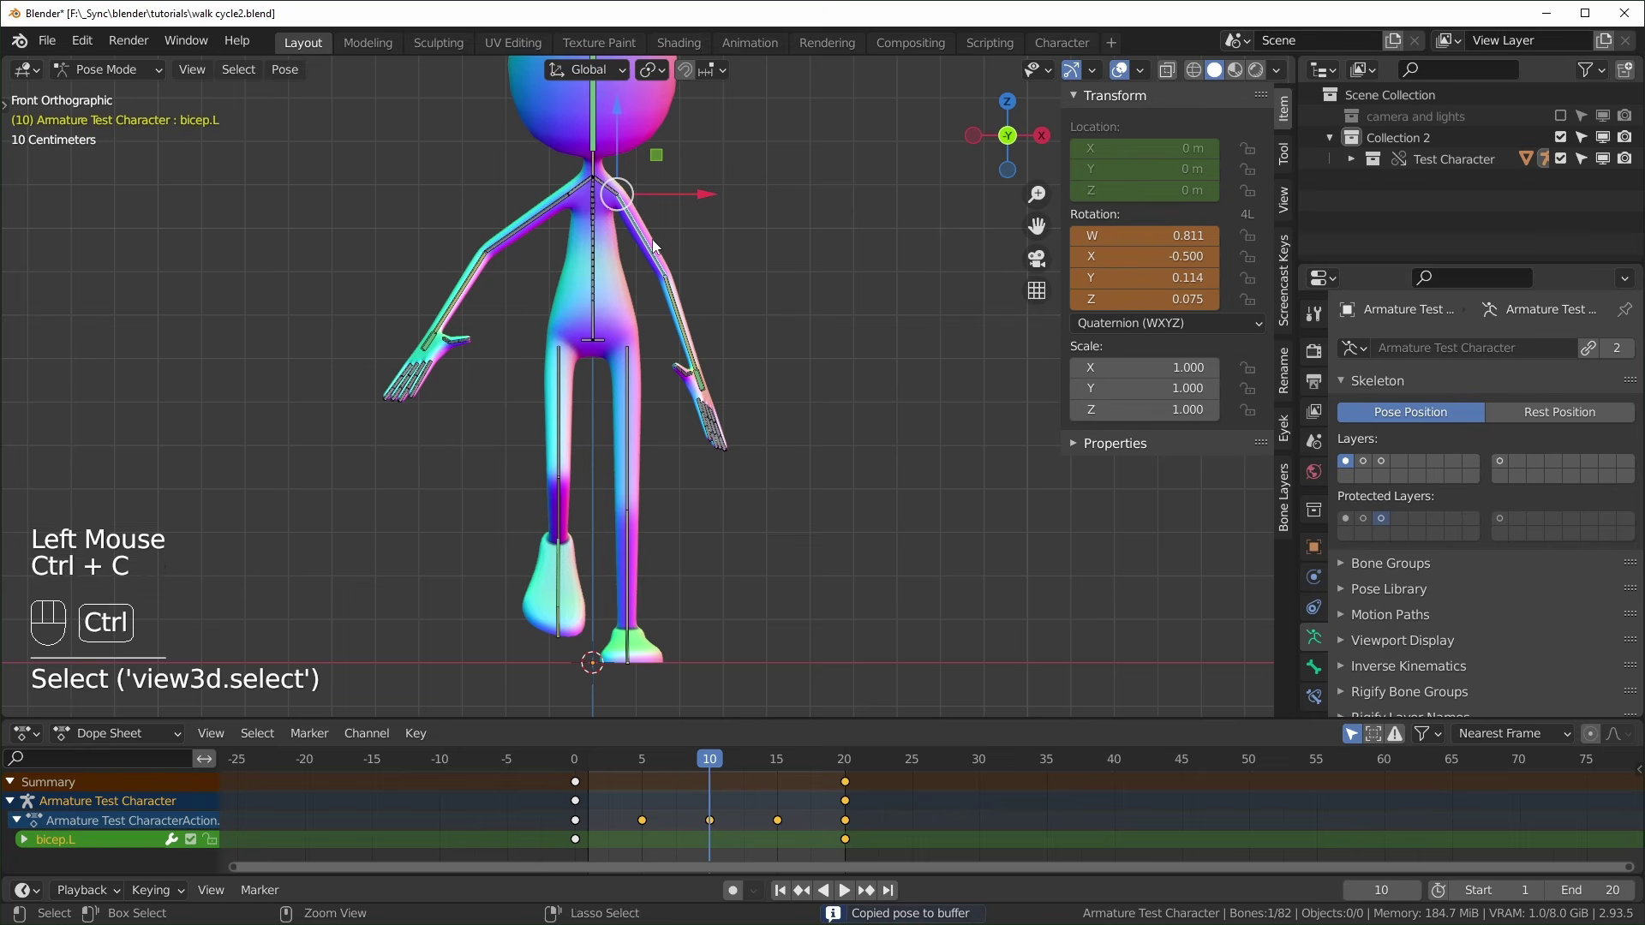
key(ctrl+shift+v)
Straighten forearm.L about its local X axis by about 39° and rotate bicep.L about its local Z axis to quaternion Z -0.104
key(KP_3)
click(677, 316)
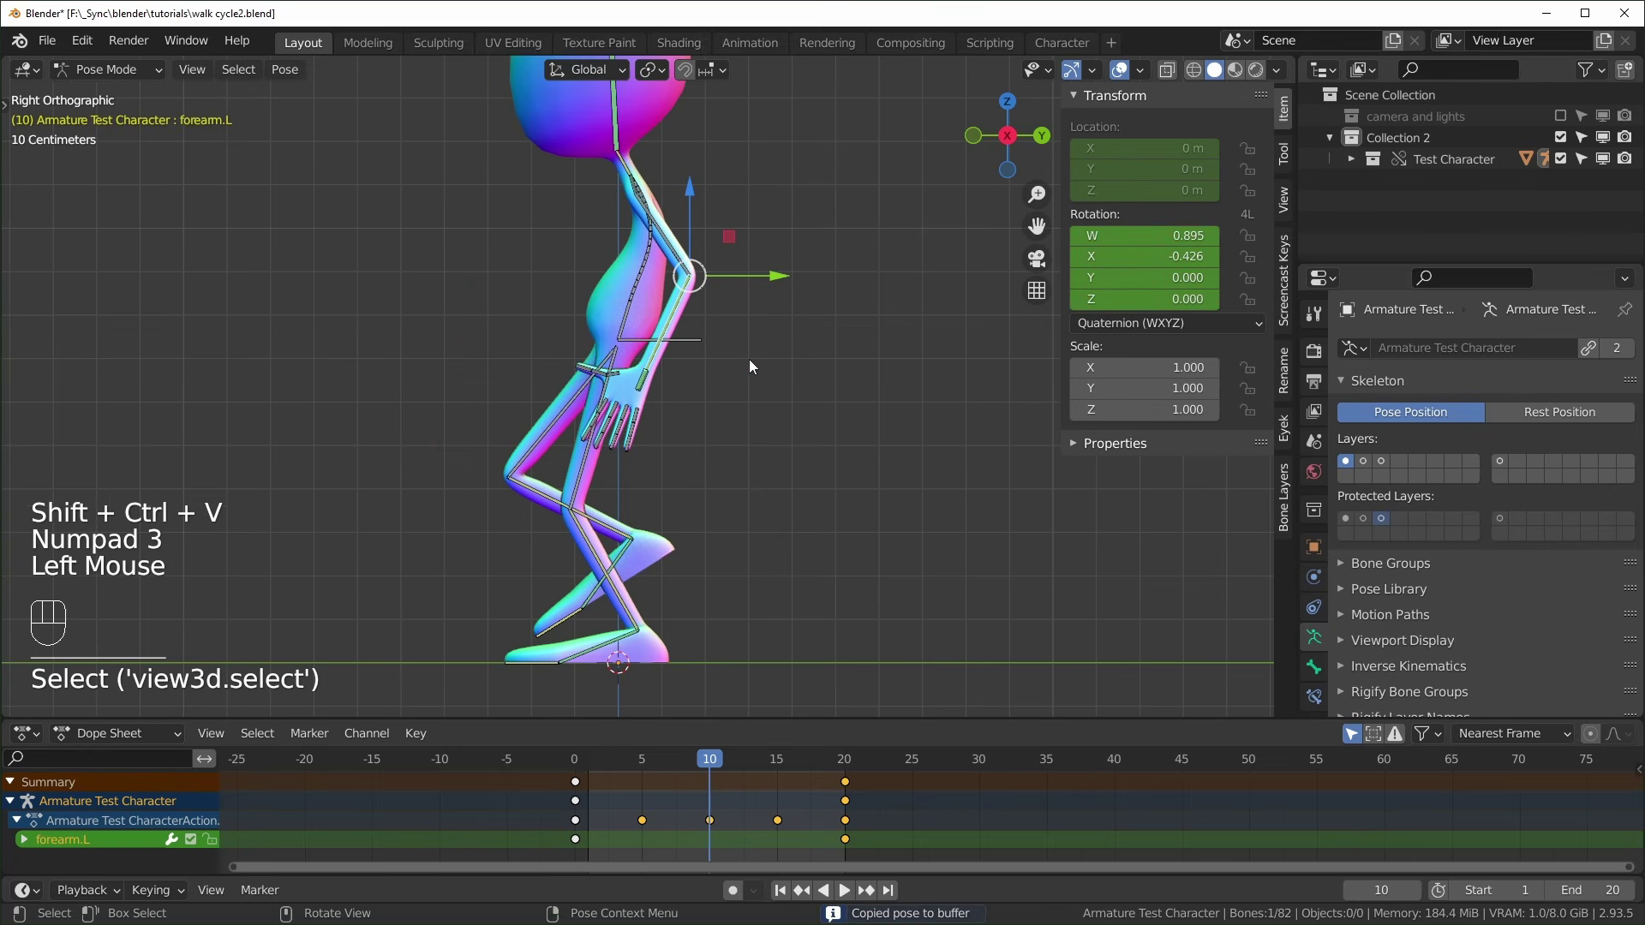
key(r)
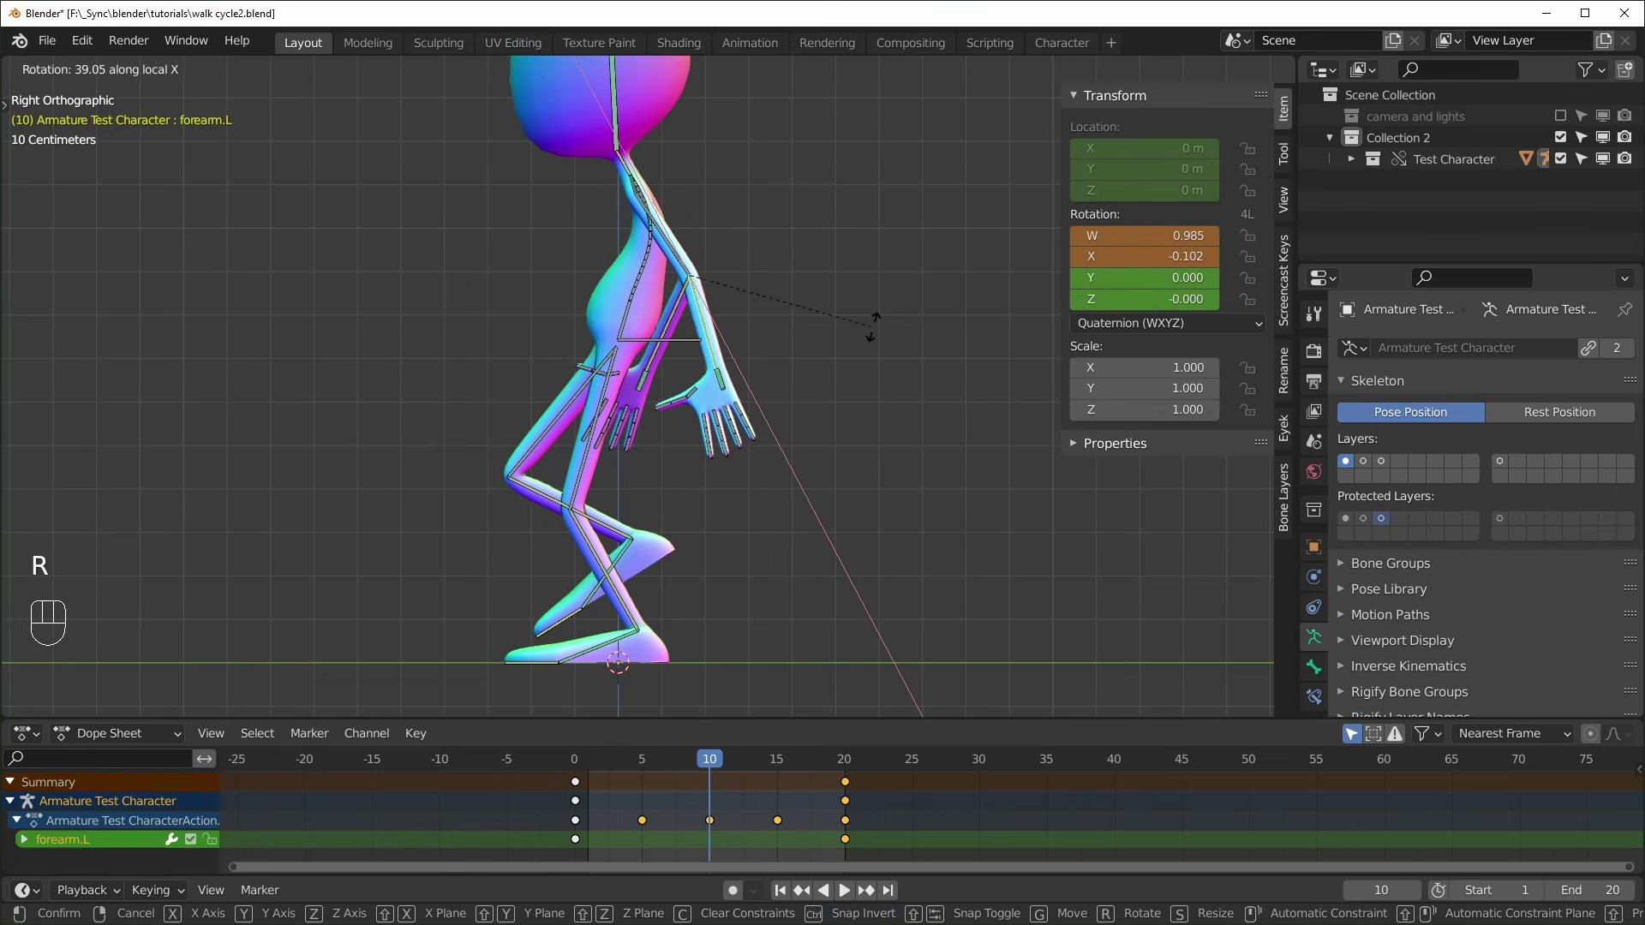
click(768, 259)
key(r)
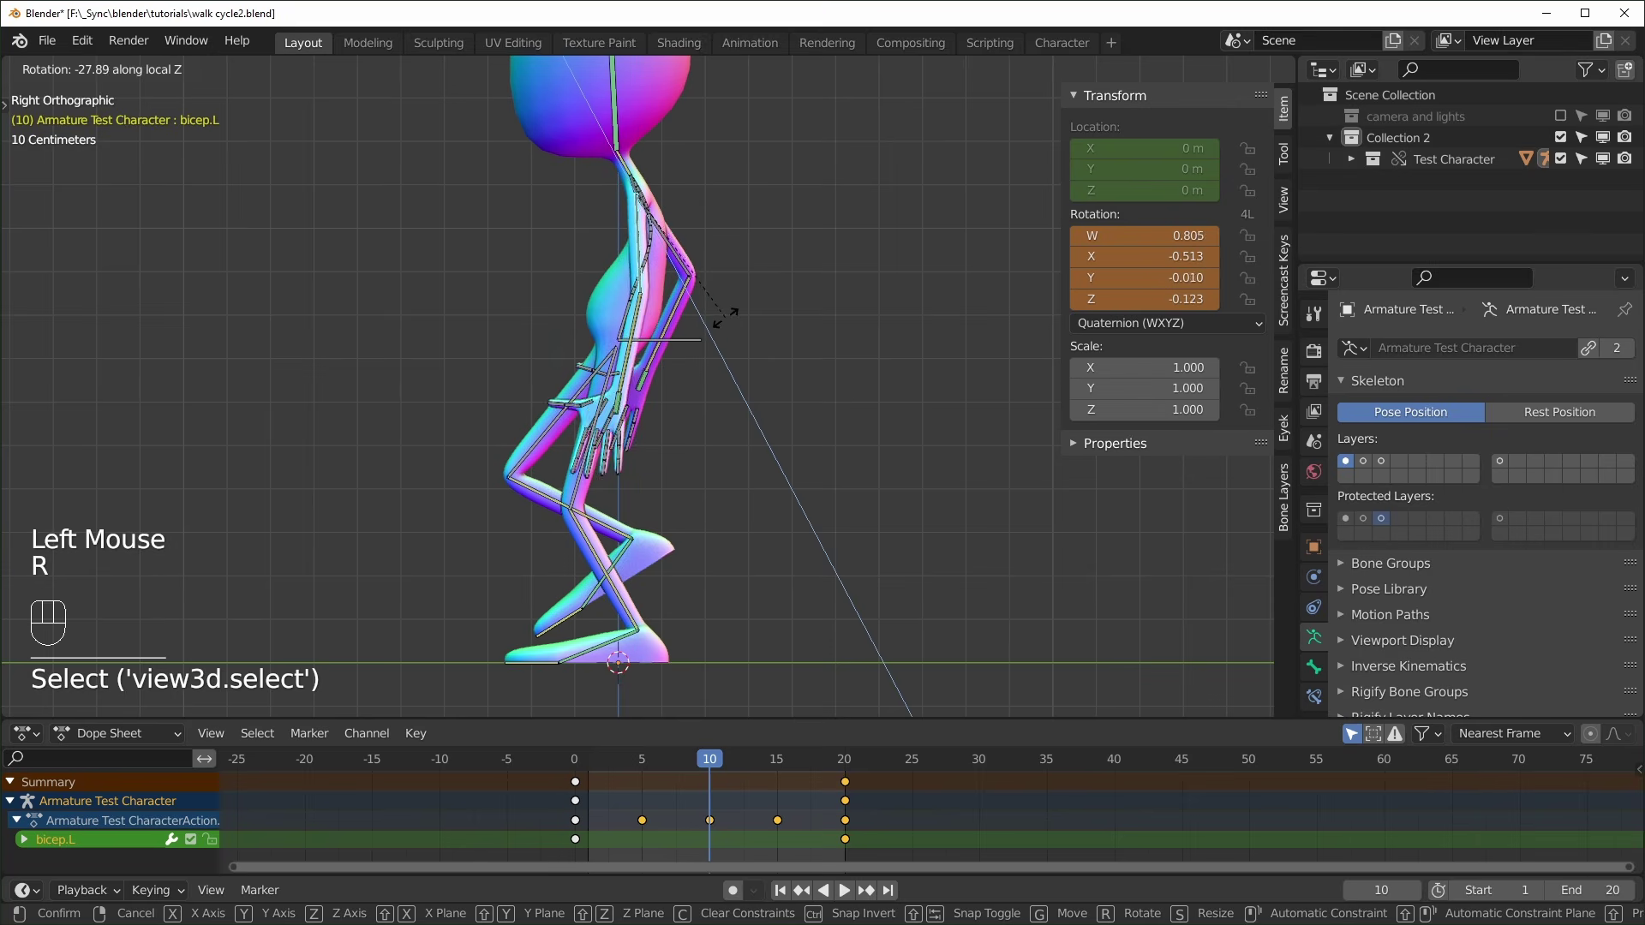
click(735, 318)
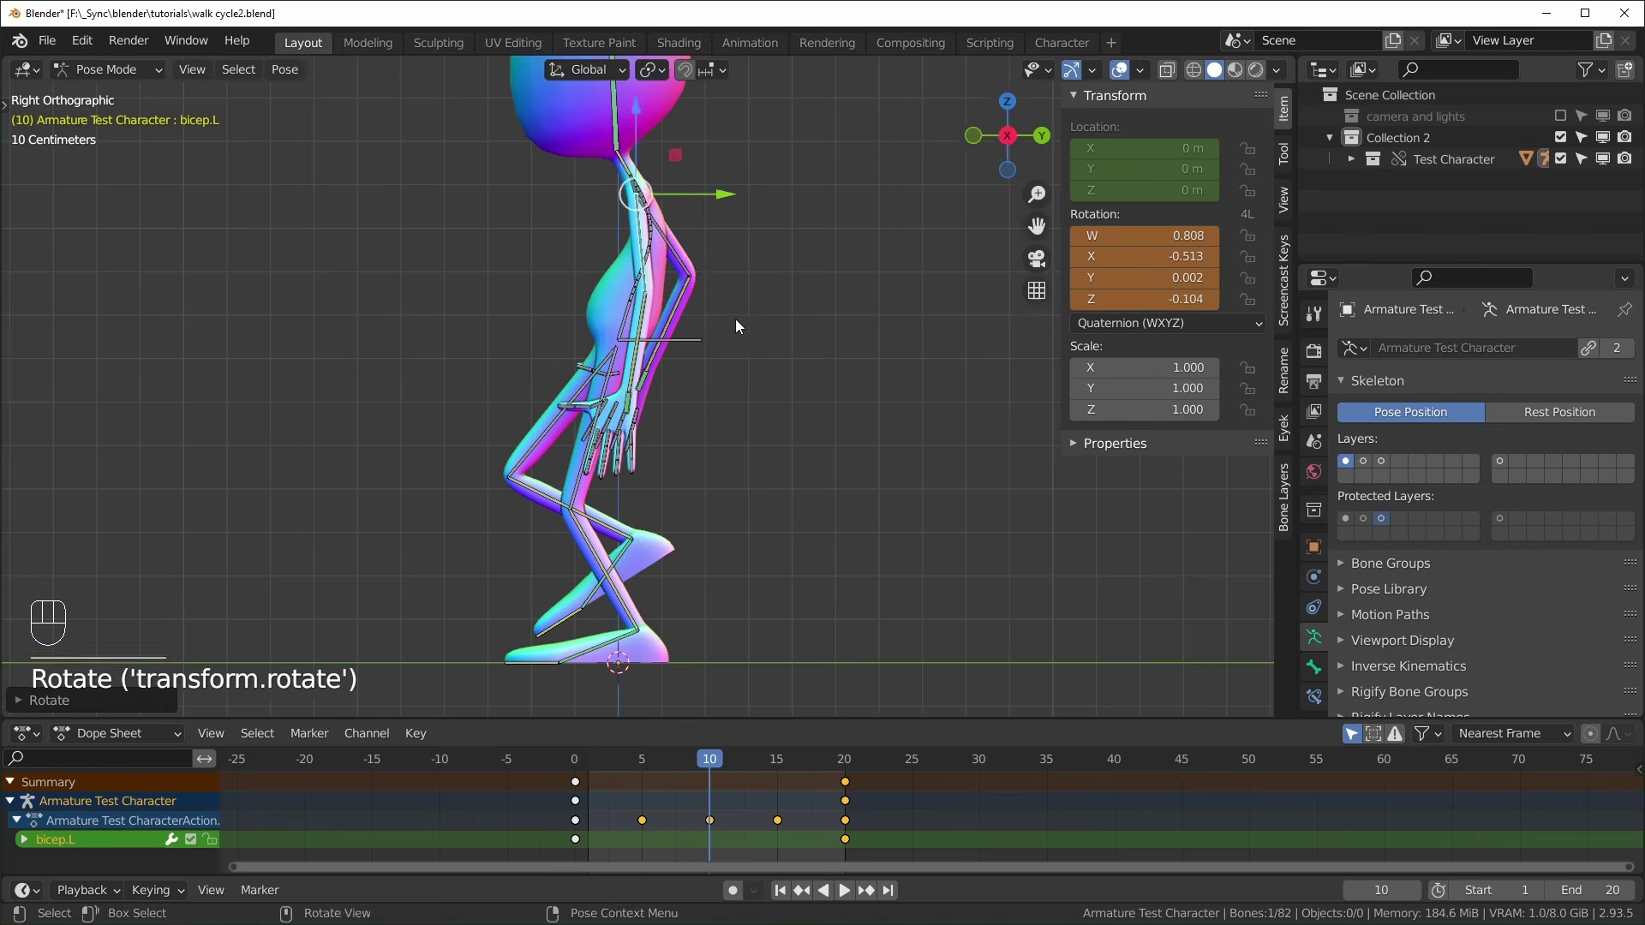
Copy the left arm's pose at frame 10 and paste it mirrored onto the right arm
click(766, 271)
middle_drag(735, 319, 500, 272)
key(ctrl+c)
key(shift+ctrl+v)
Insert Location & Rotation keyframes for all four arm bones at frame 10 and play back the walk in side view
shift+drag(519, 270, 526, 305)
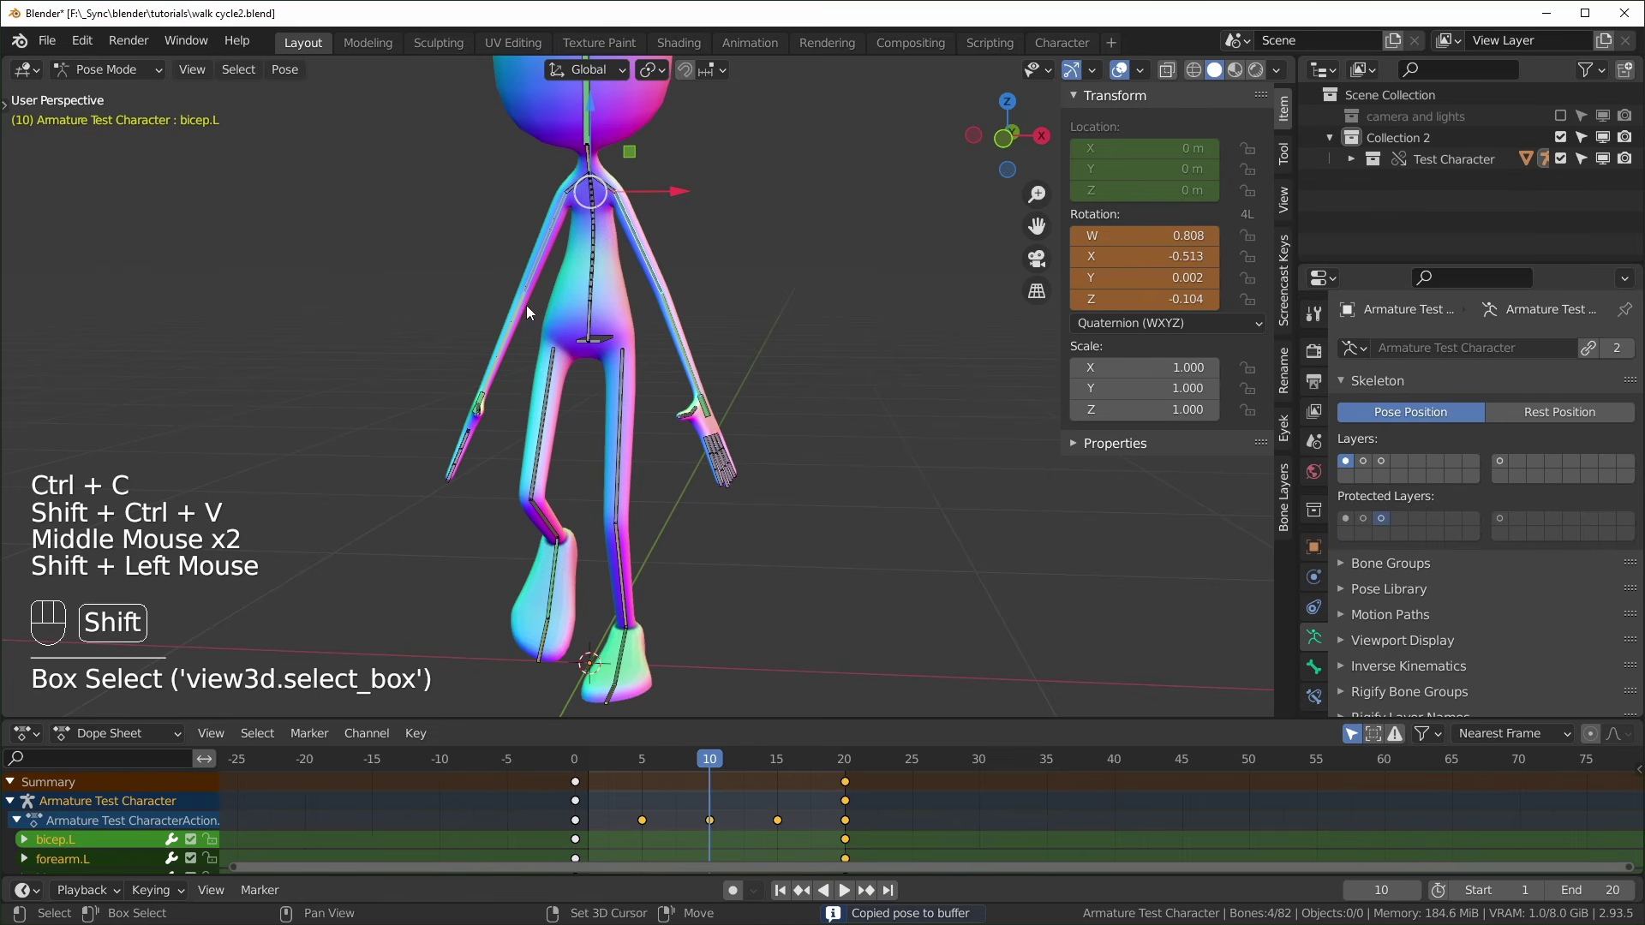
key(i)
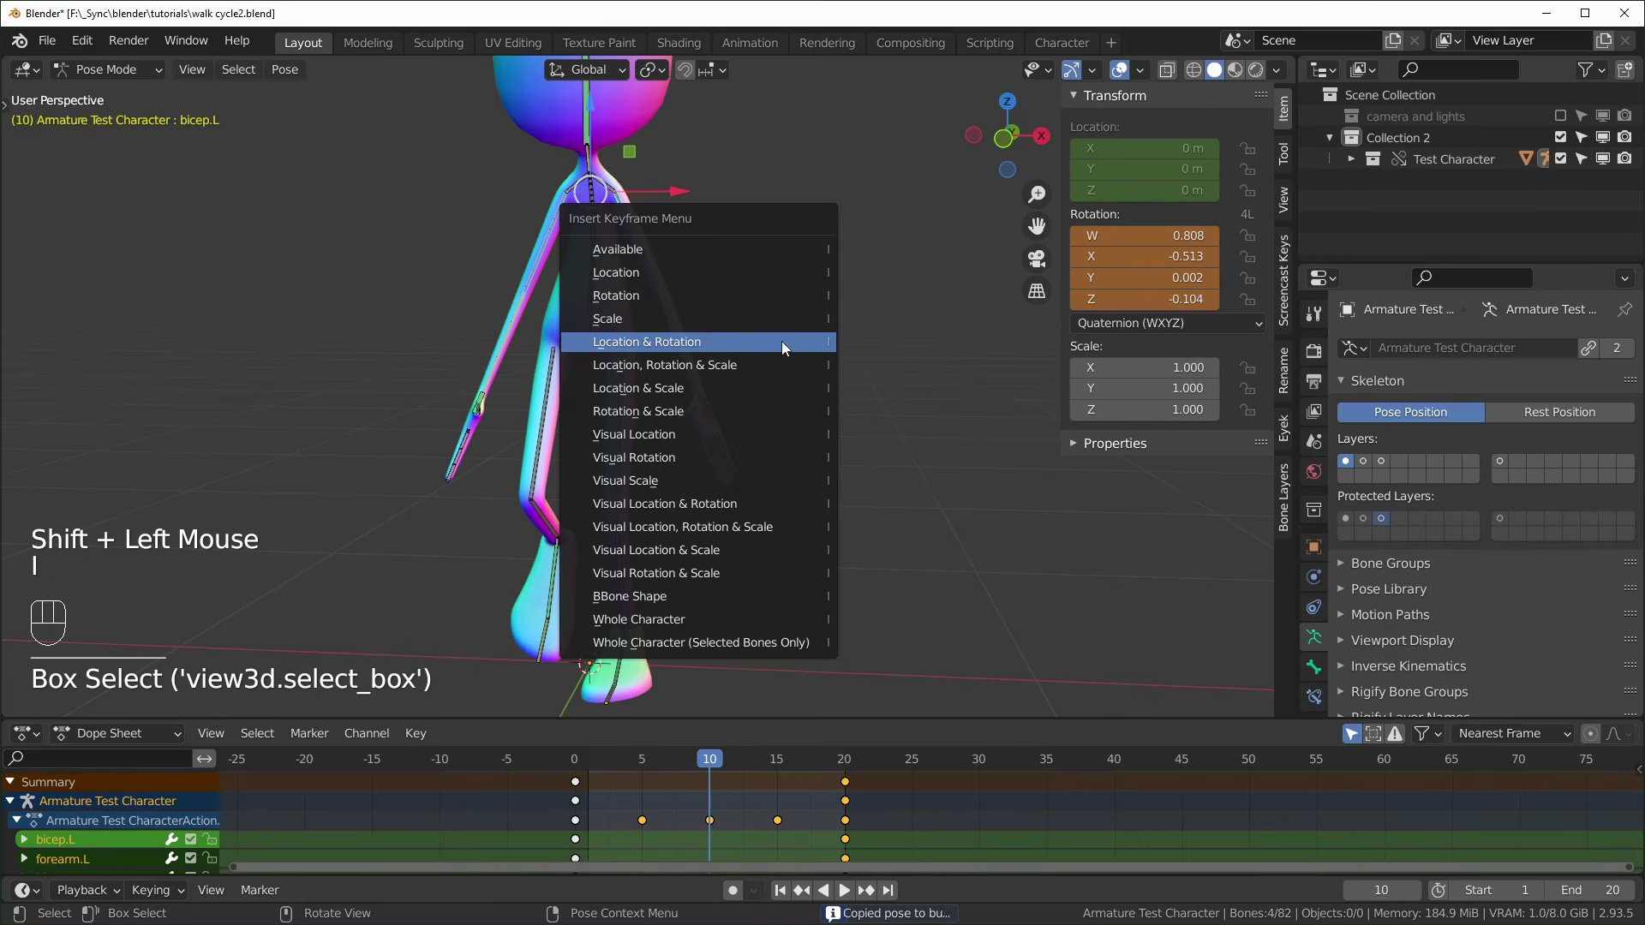
click(769, 341)
key(KP_3)
scroll(770, 554, down, 2)
key(space)
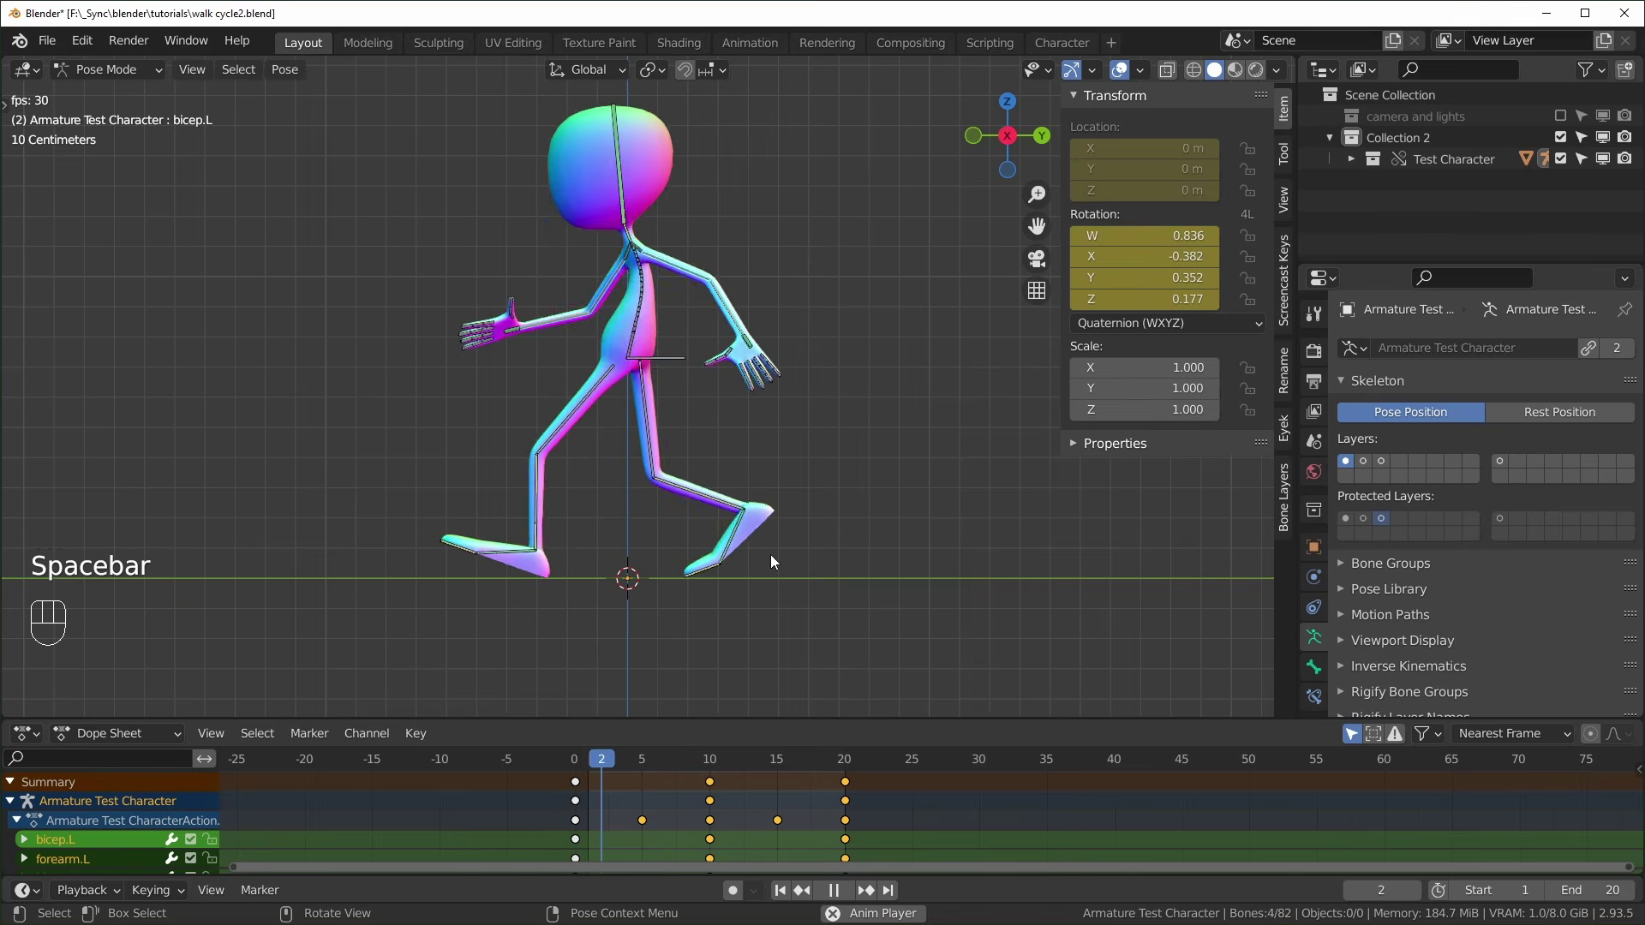
key(space)
Return to frame 0, select both hand bones and insert Rotation keyframes for them
drag(685, 761, 574, 761)
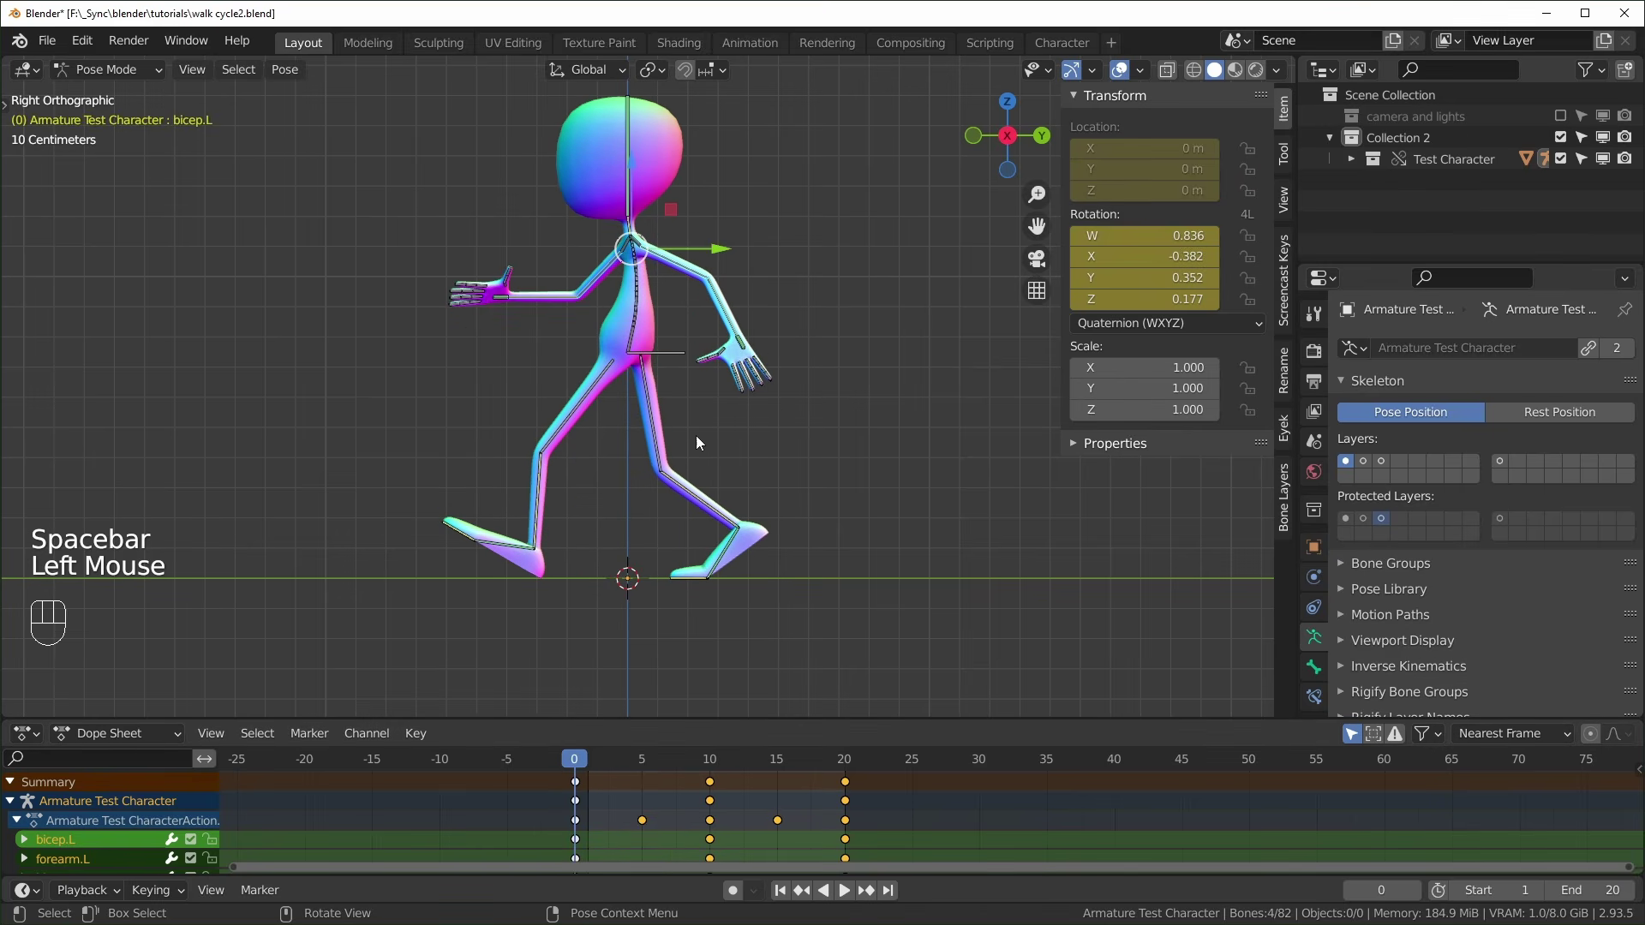
scroll(574, 366, up, 2)
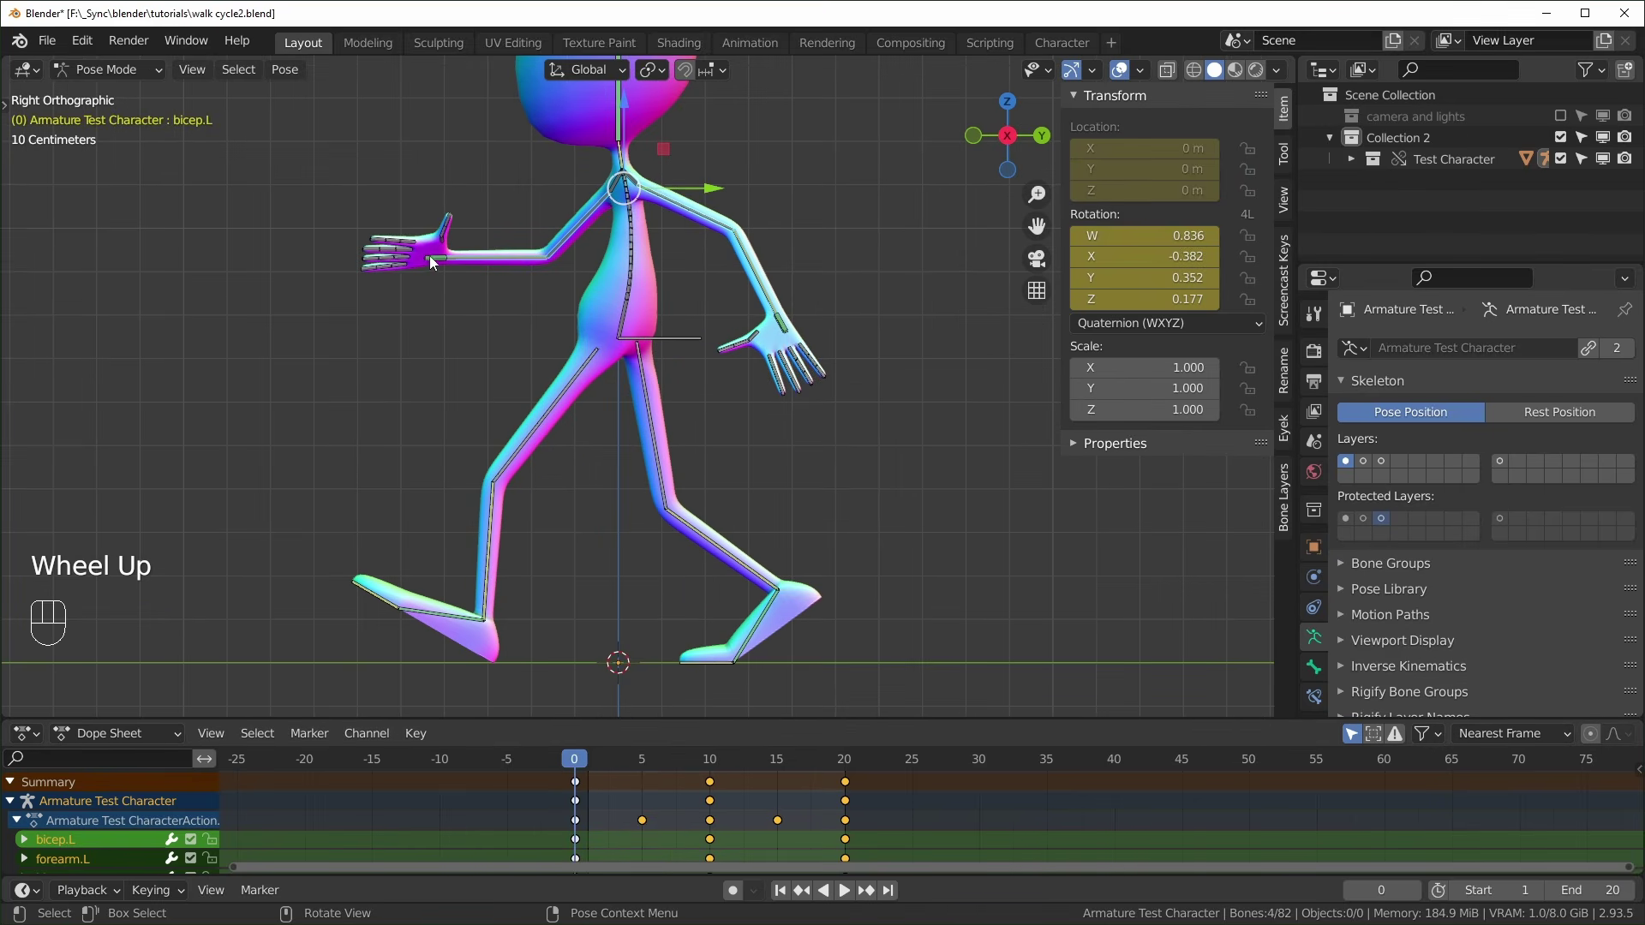
scroll(806, 362, down, 2)
scroll(805, 362, up, 2)
middle_drag(806, 362, 428, 257)
click(324, 216)
shift+click(863, 301)
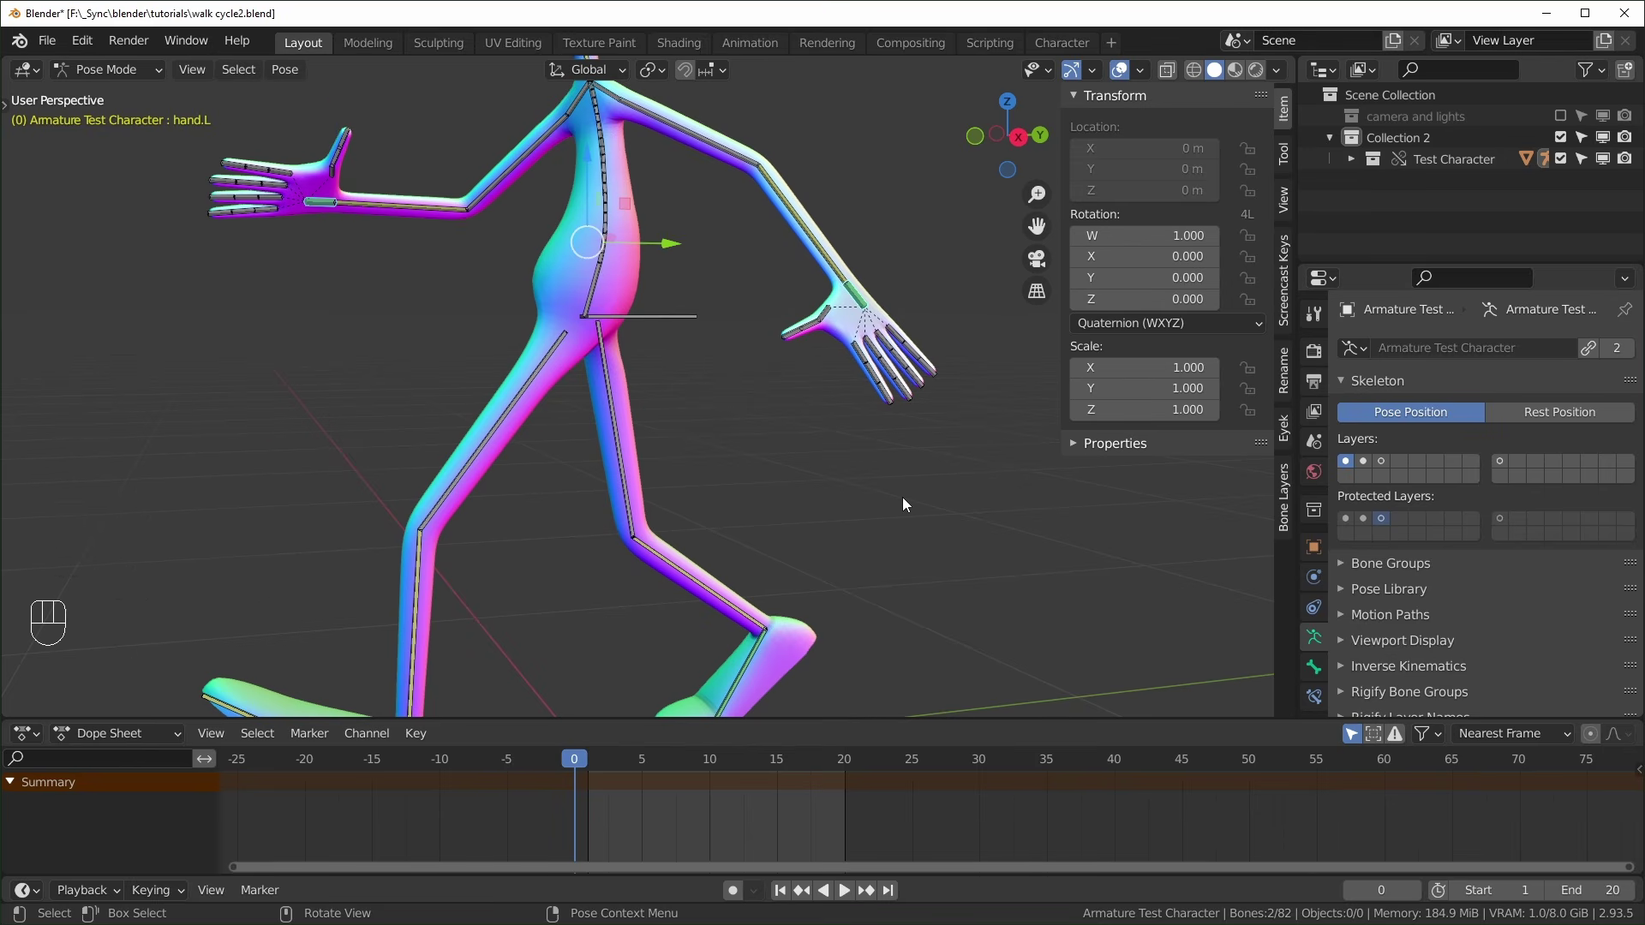
key(i)
click(873, 453)
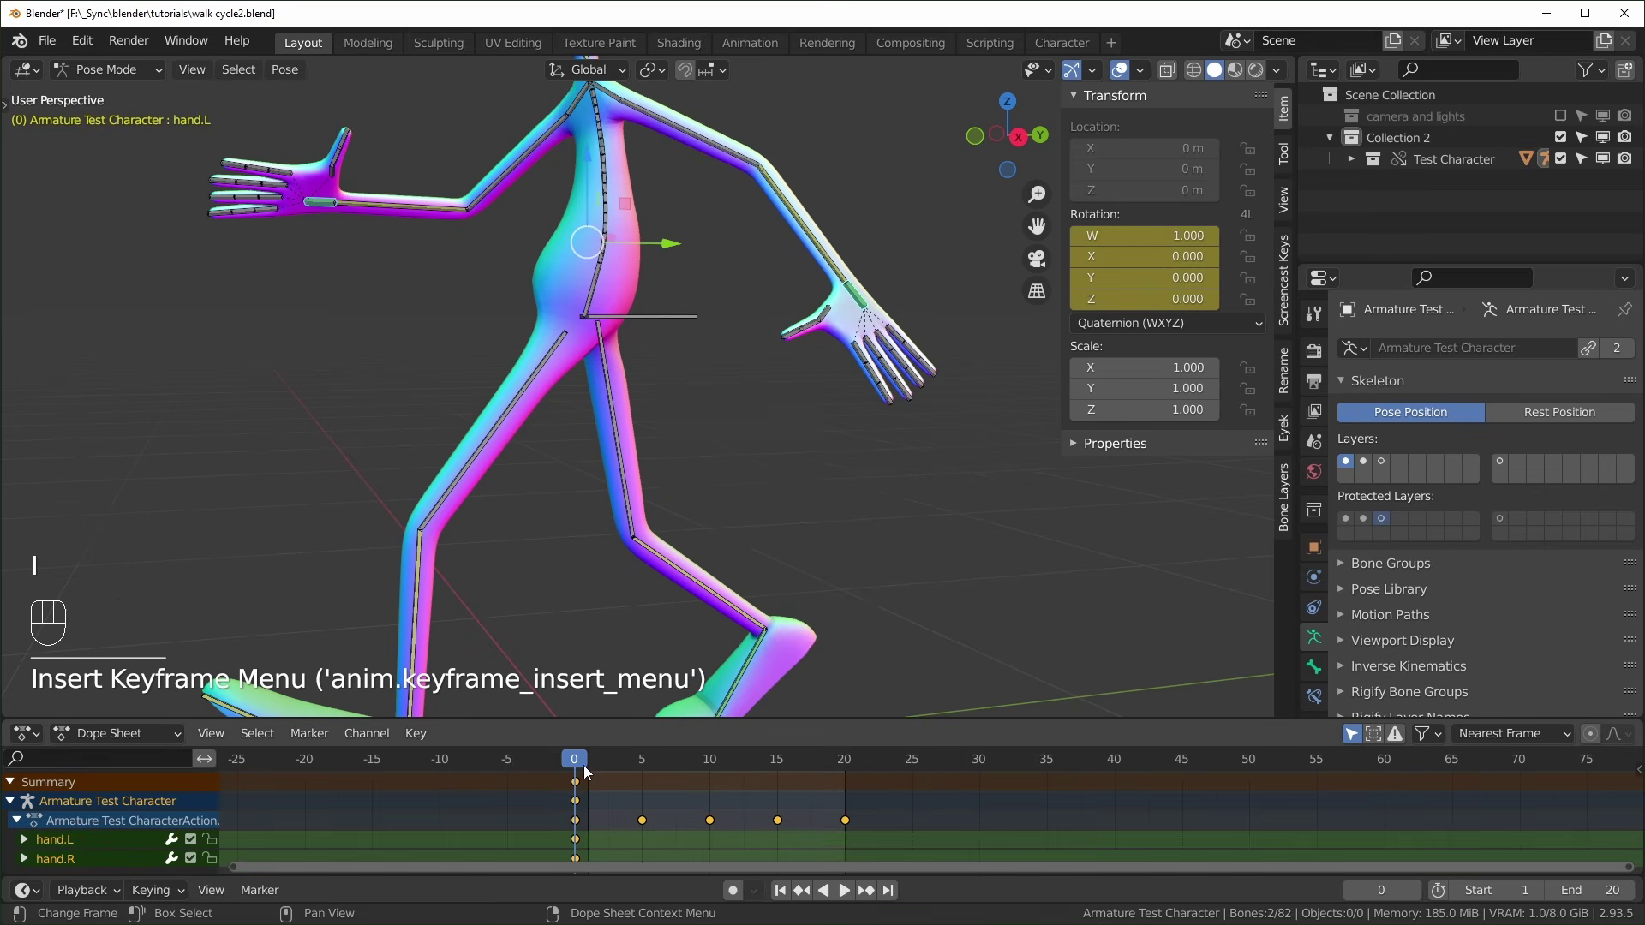
Copy the hand keyframes from frame 0 and paste them mirrored at frame 20
click(575, 781)
key(ctrl+c)
drag(600, 761, 709, 788)
key(ctrl+shift+v)
middle_drag(617, 668, 668, 652)
At frame 10, rotate hand.R about its local Z axis by about 28° and insert a Rotation keyframe
drag(677, 761, 709, 821)
middle_drag(702, 549, 920, 570)
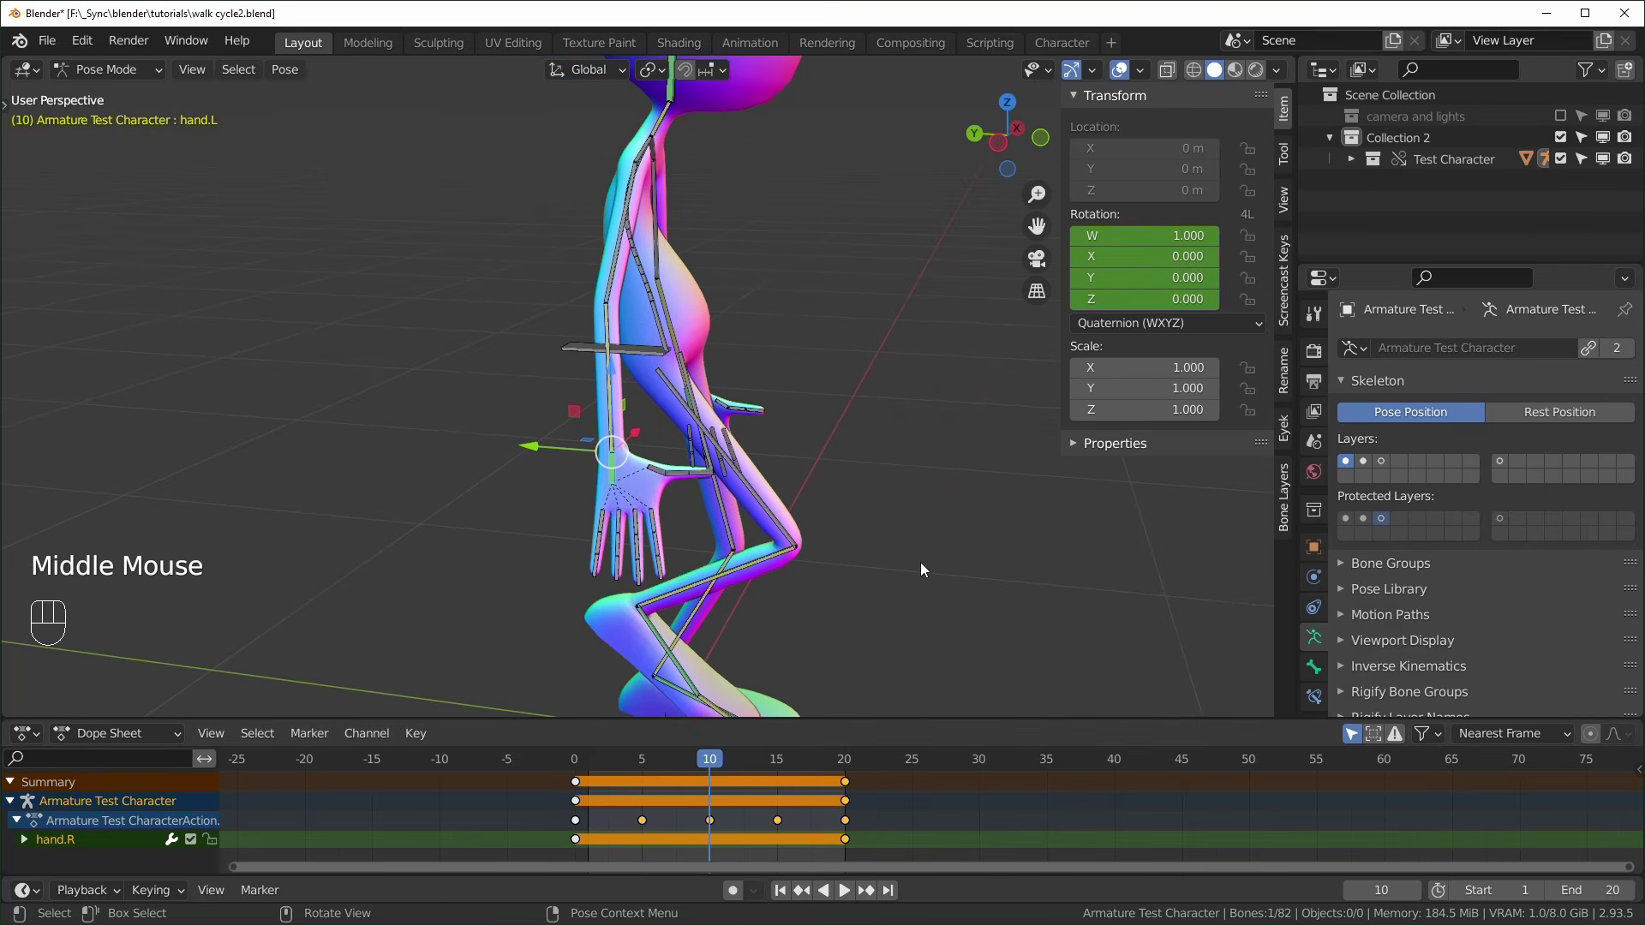
key(r)
key(z)
key(z)
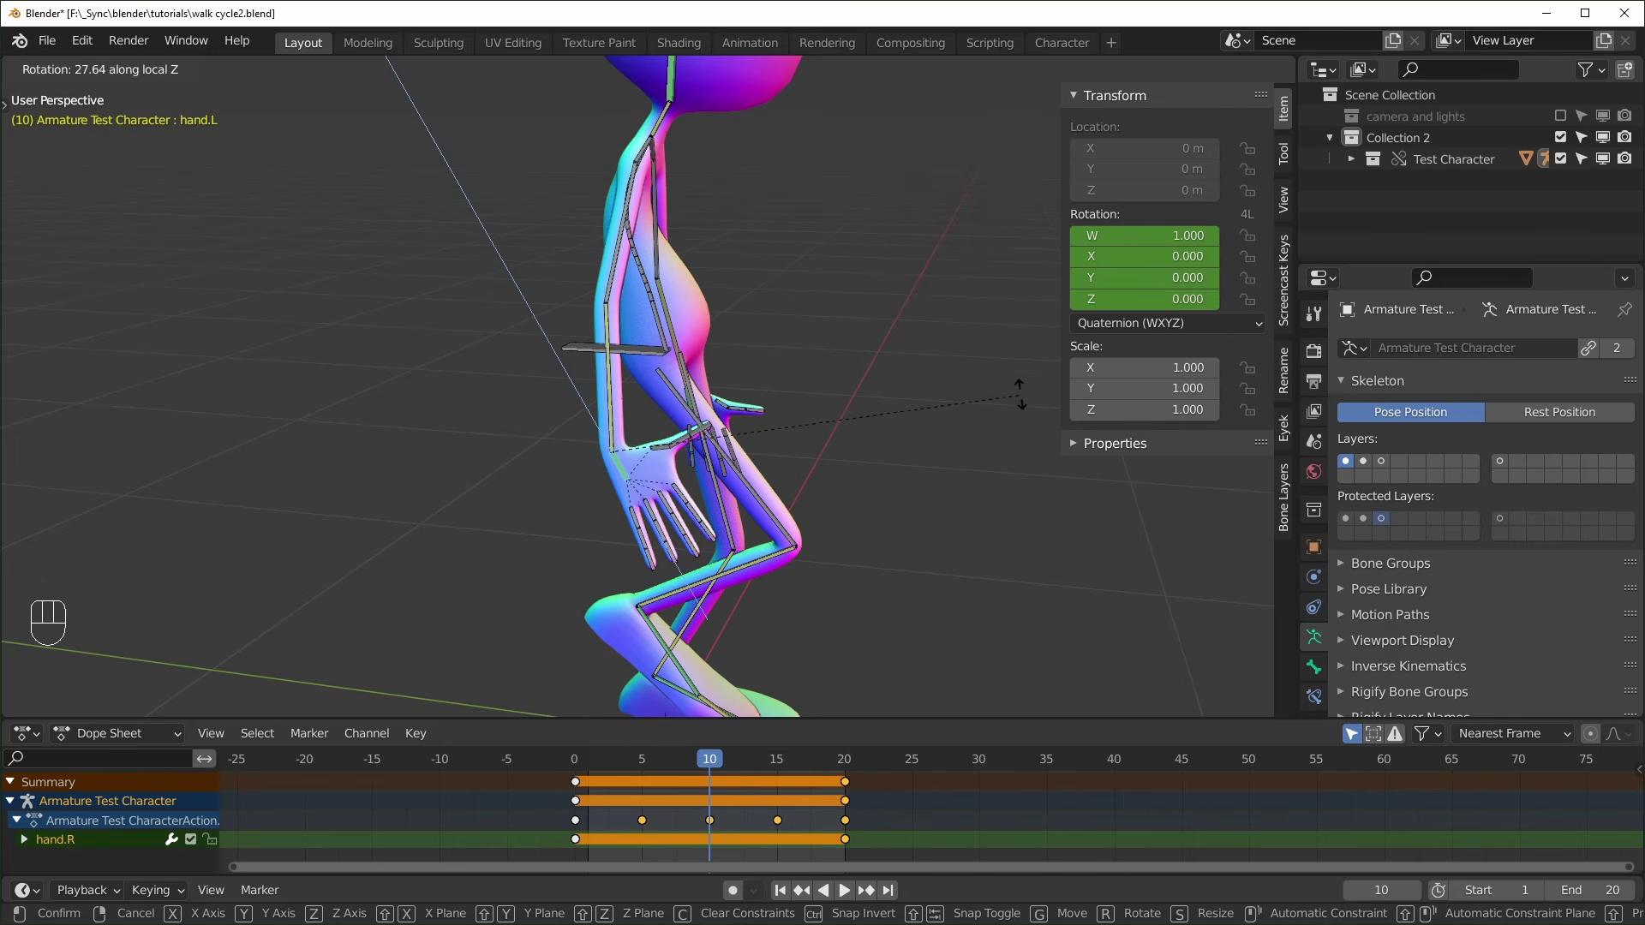
click(859, 537)
key(i)
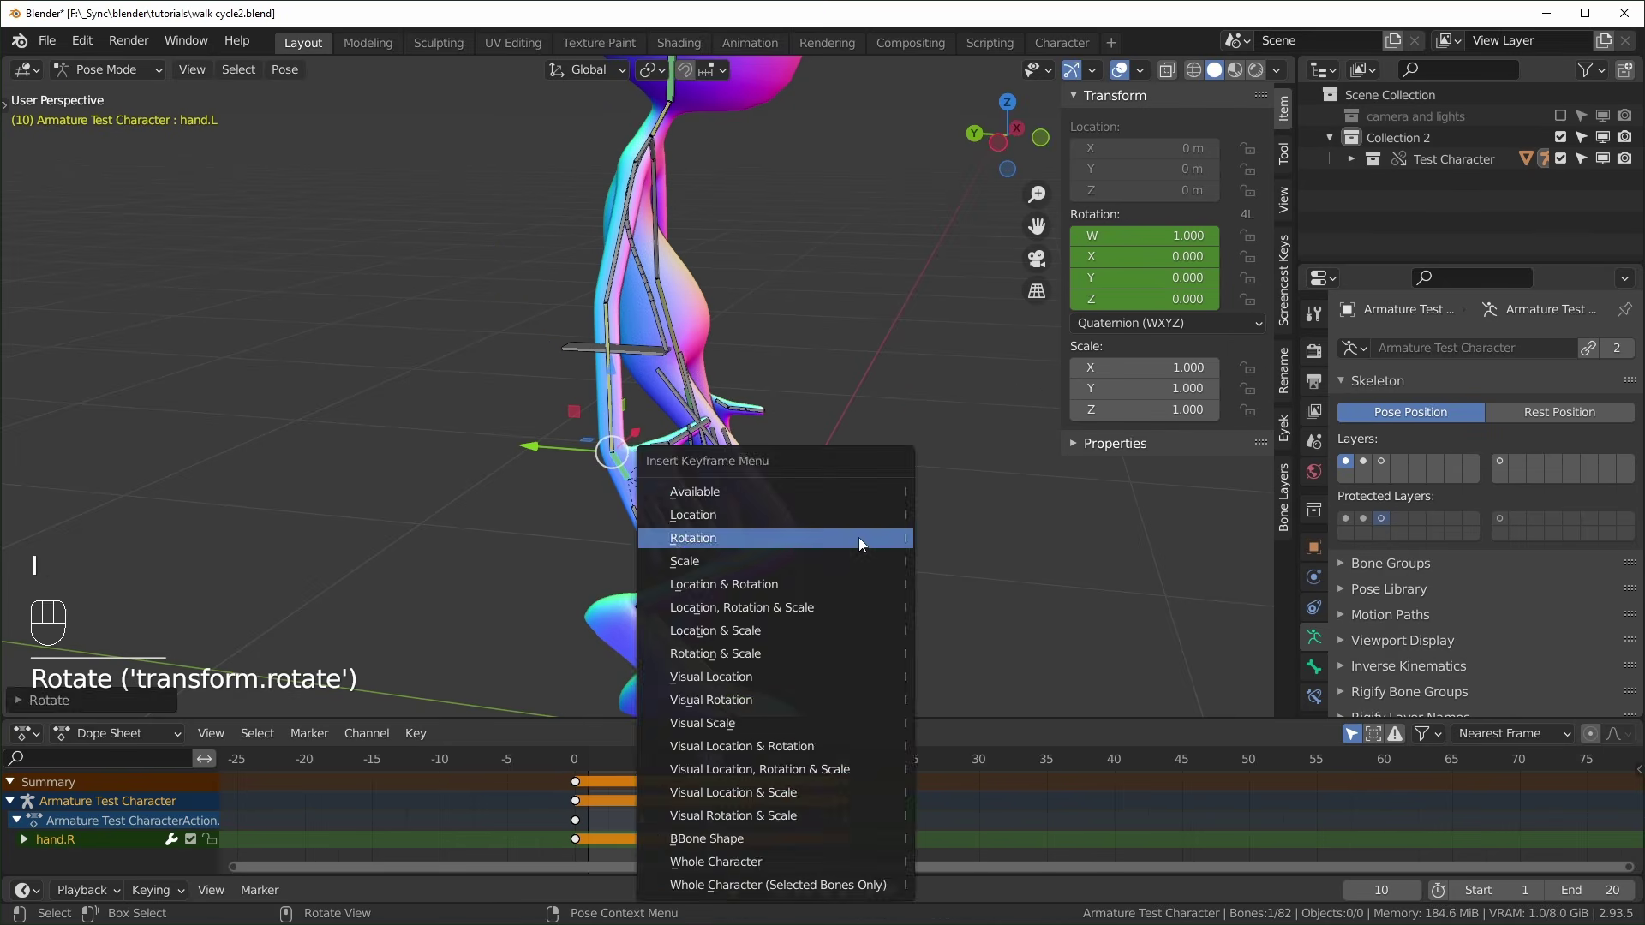
click(859, 538)
At frame 10, rotate hand.L about its local Z axis by about 30° and insert a Rotation keyframe
middle_drag(1021, 587, 649, 452)
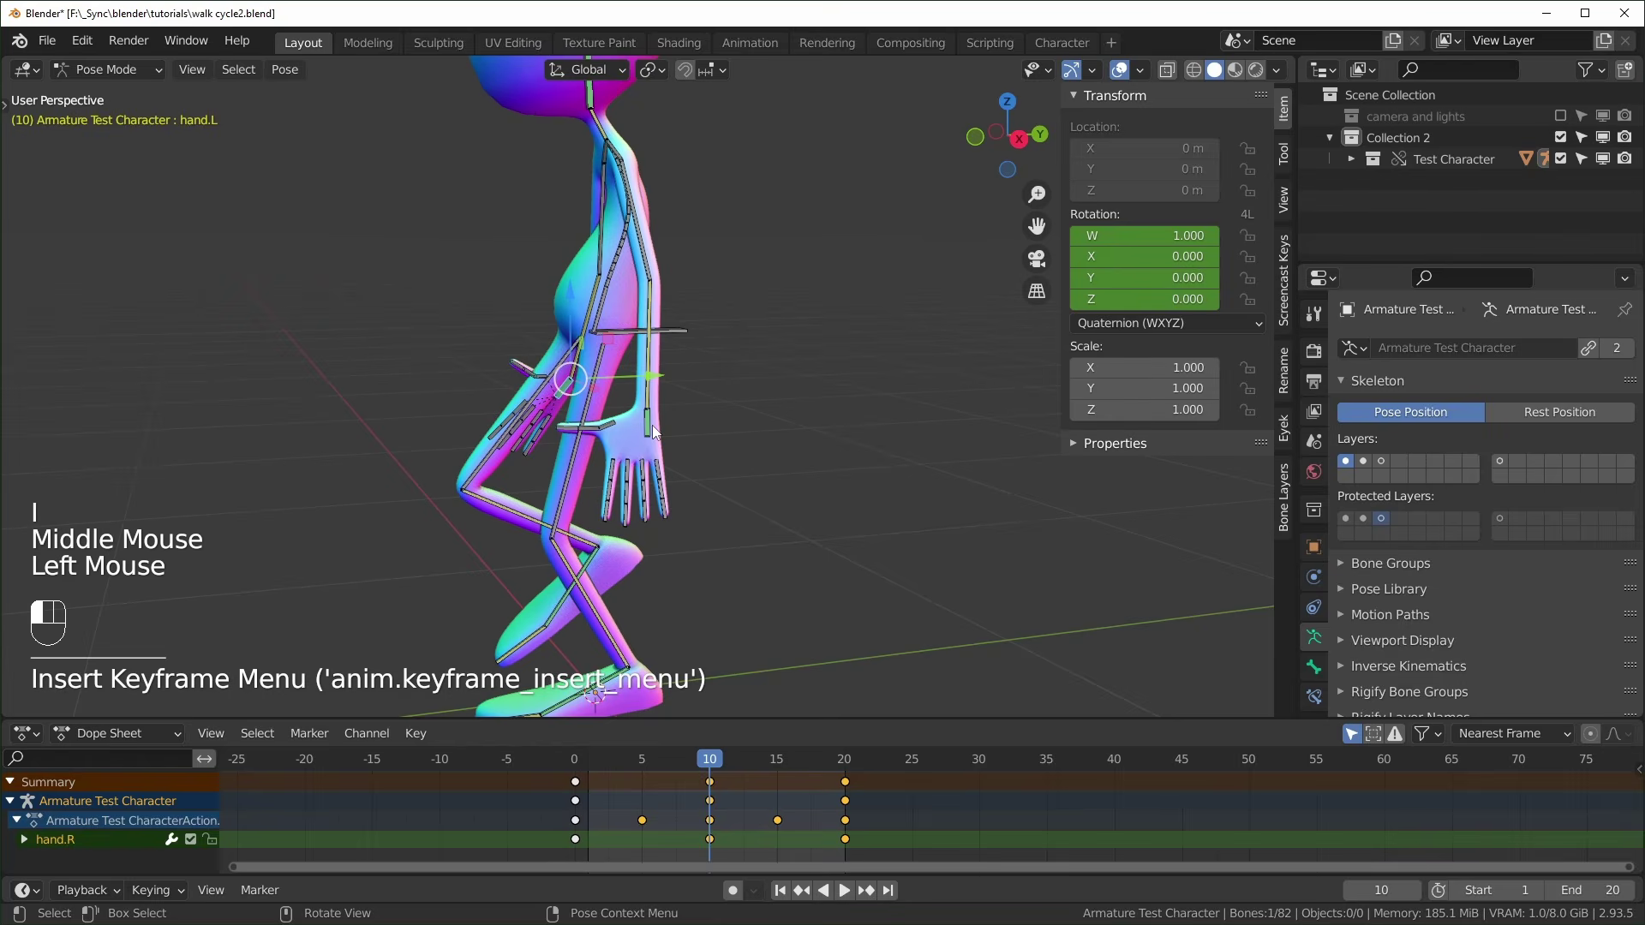
click(653, 431)
key(KP_3)
key(r)
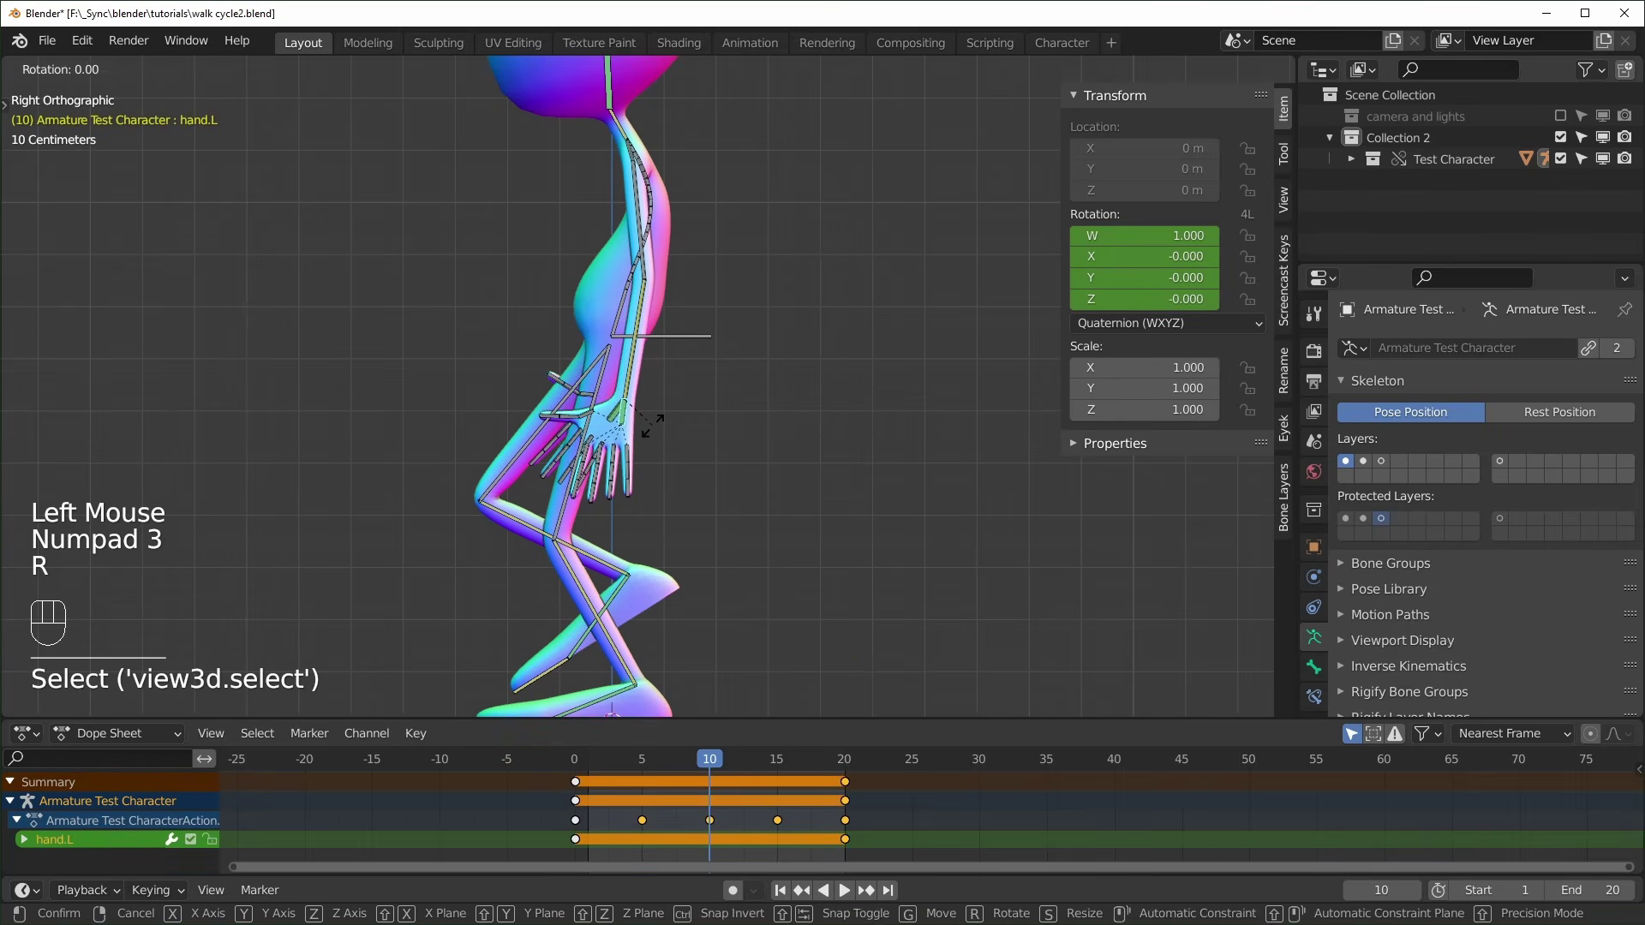
key(z)
key(z)
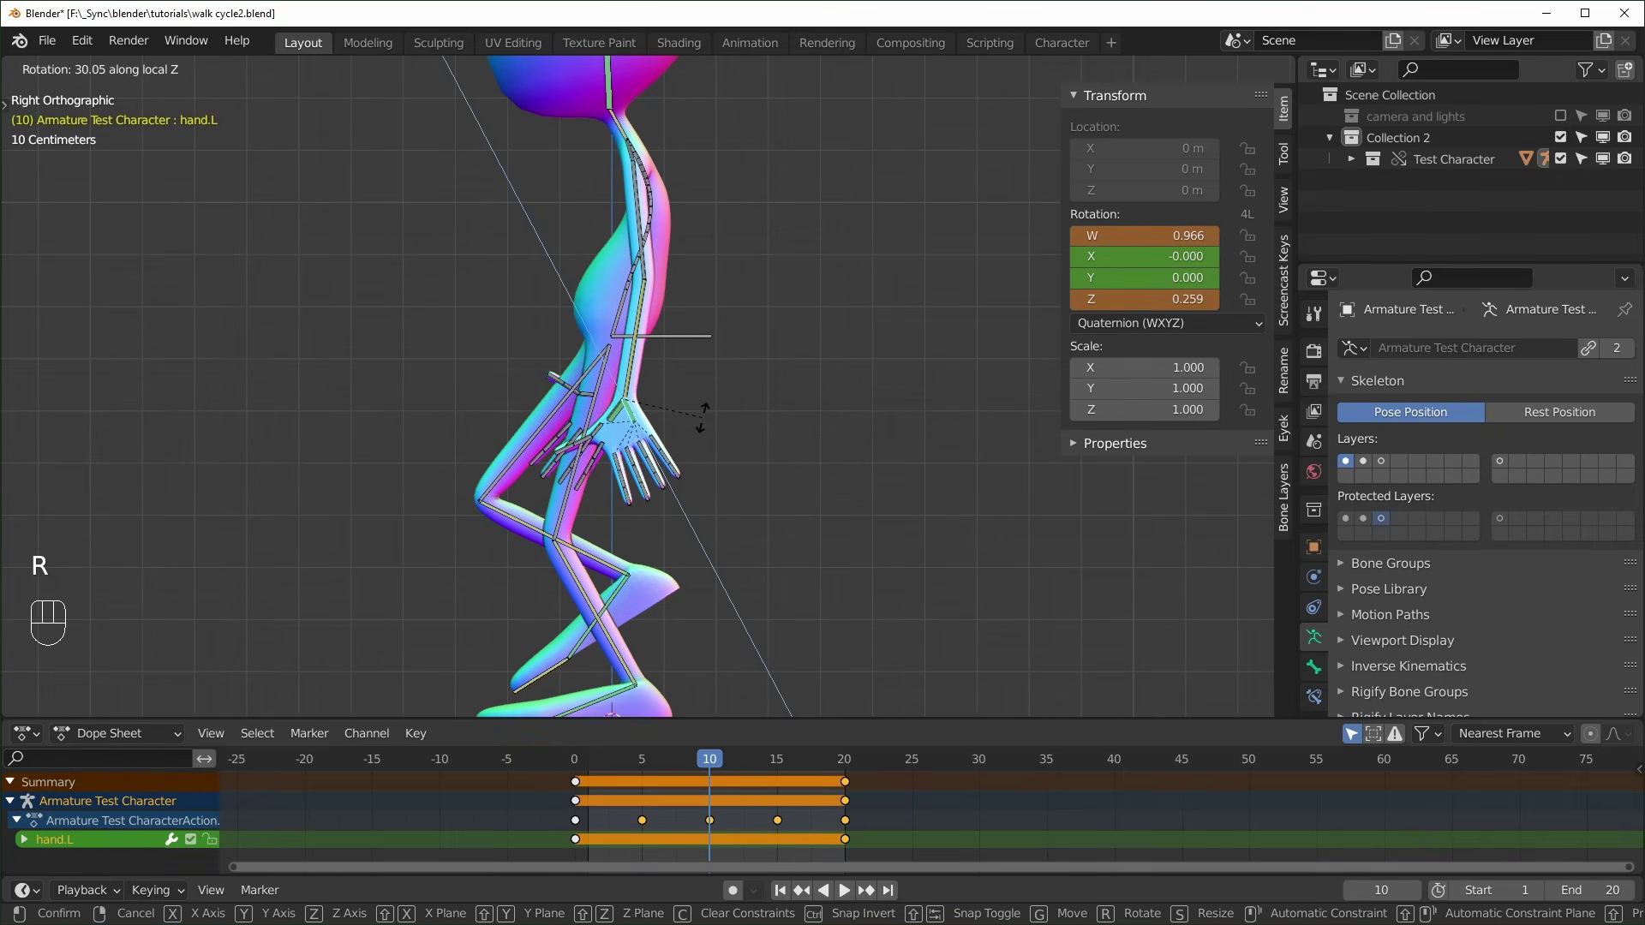
click(705, 417)
key(i)
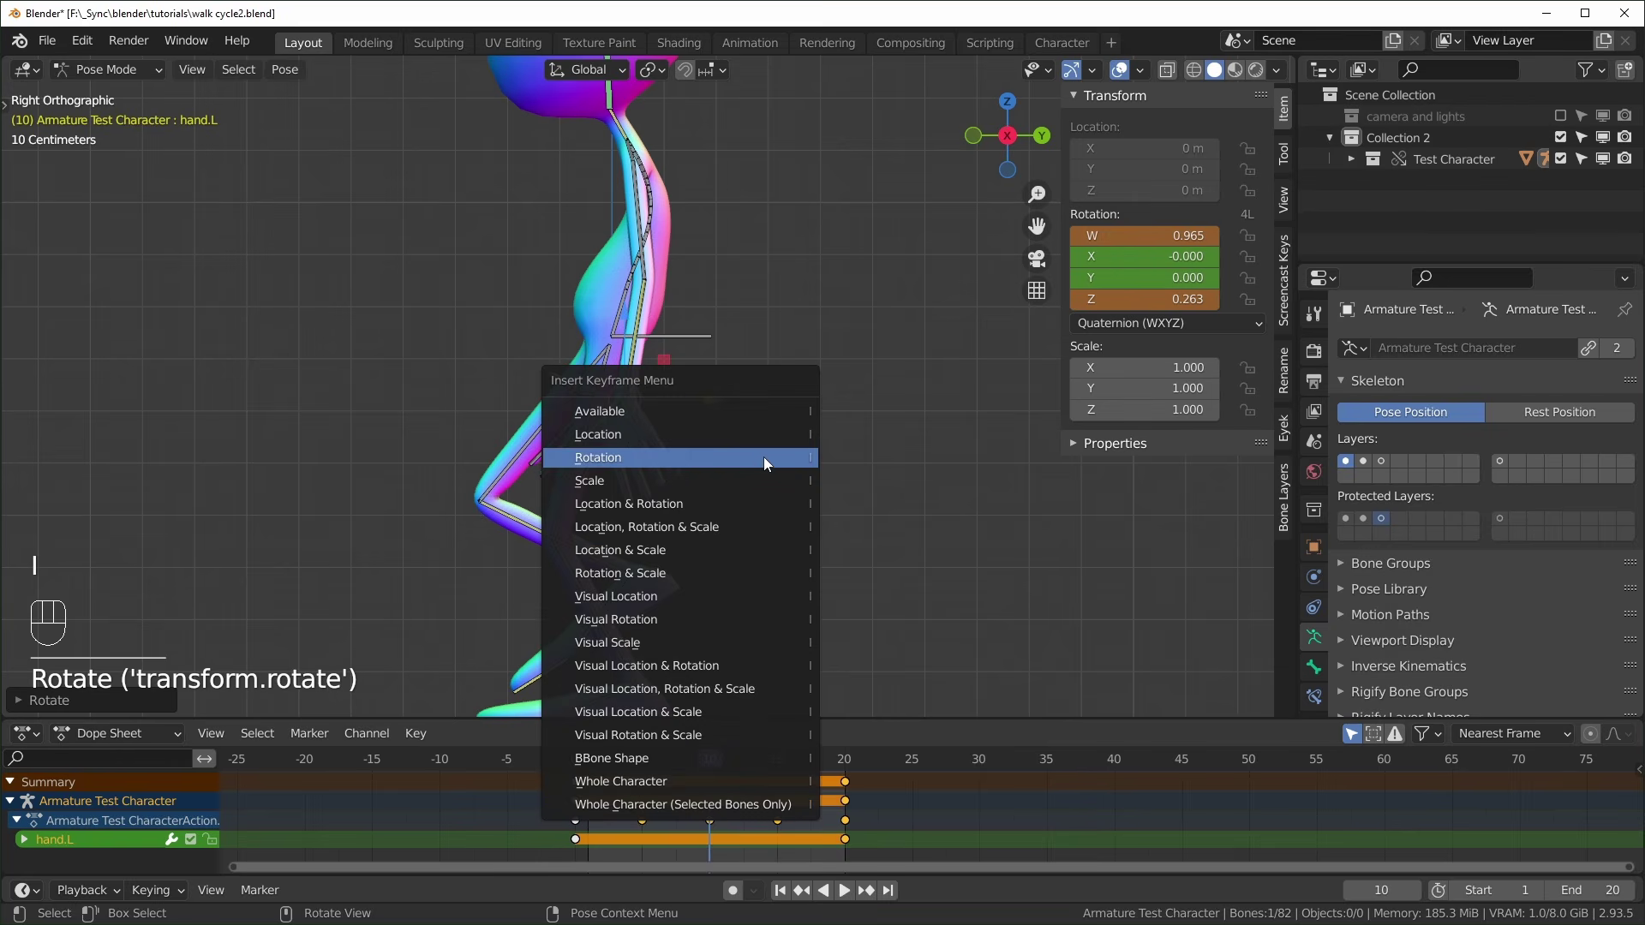
click(658, 460)
Play back the walk cycle from frame 0 and examine the hand motion in side and front views
click(573, 761)
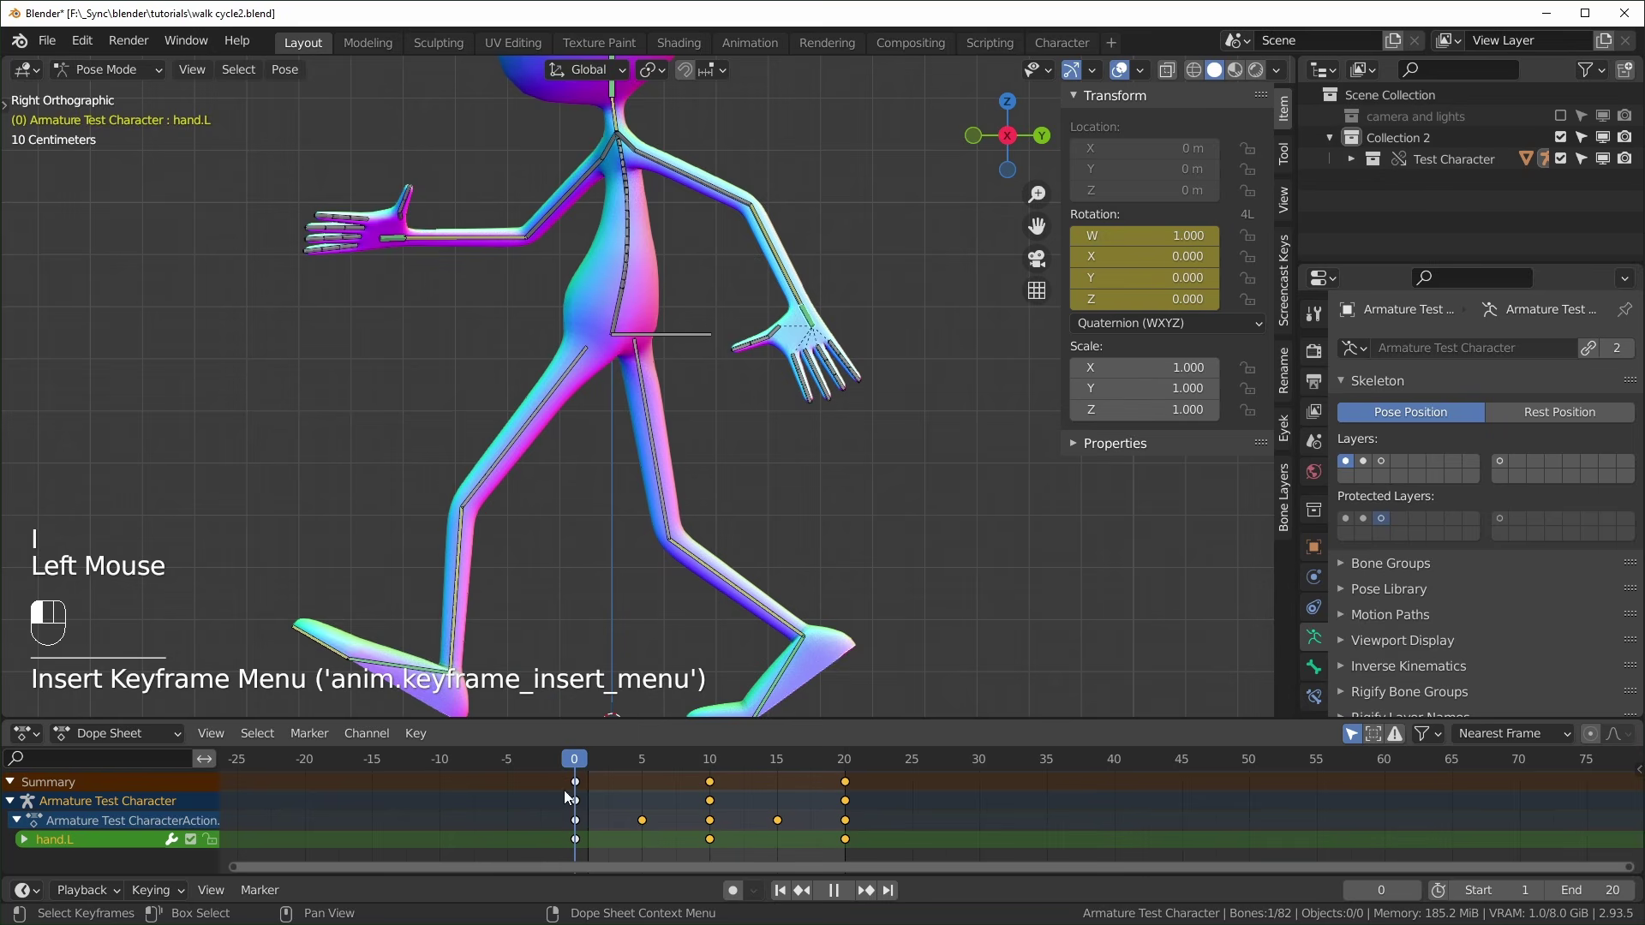
key(space)
scroll(796, 621, down, 3)
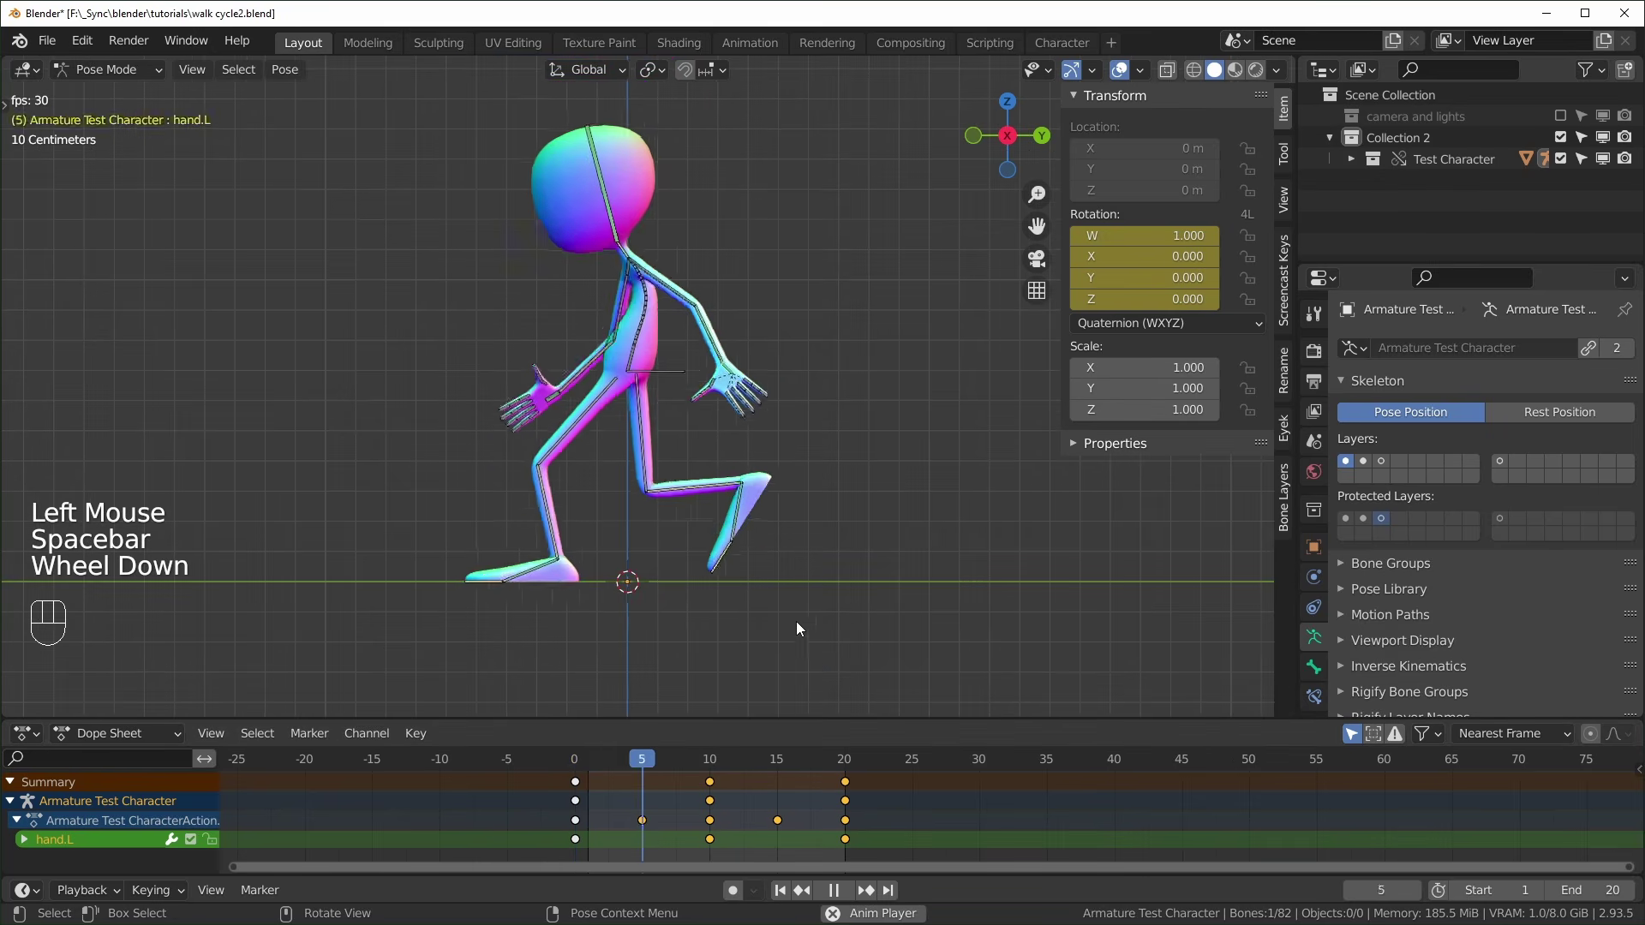
middle_drag(702, 526, 585, 302)
key(KP_1)
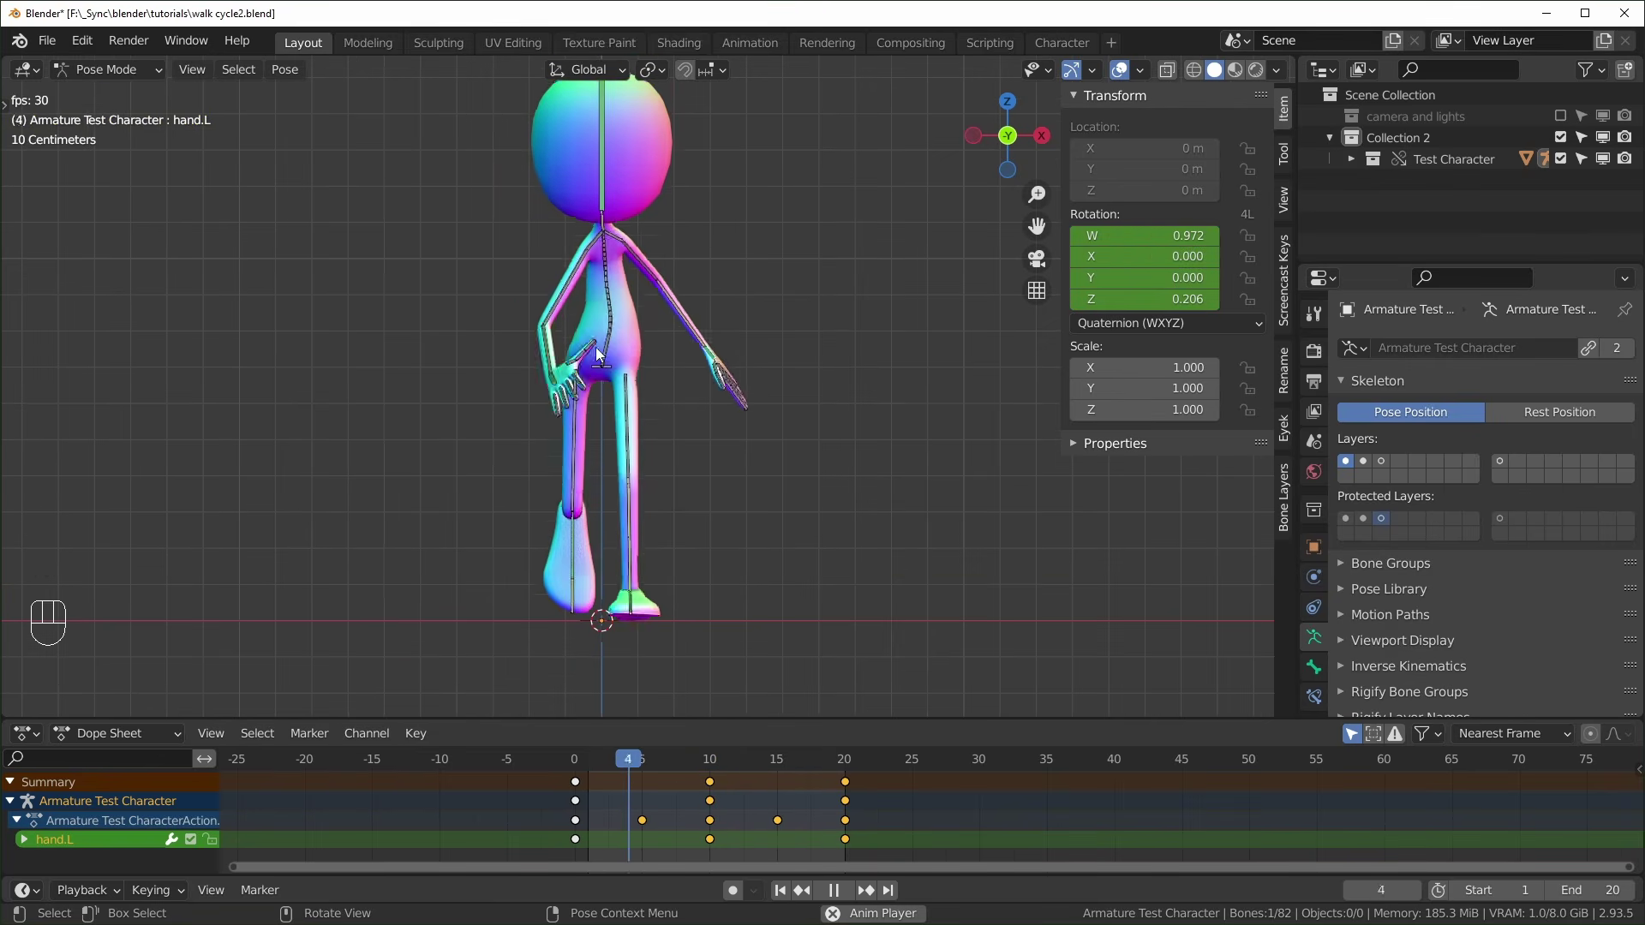
key(space)
Select the hip bone, return to frame 0 and switch the enlarged Dope Sheet area to the Graph Editor
click(645, 477)
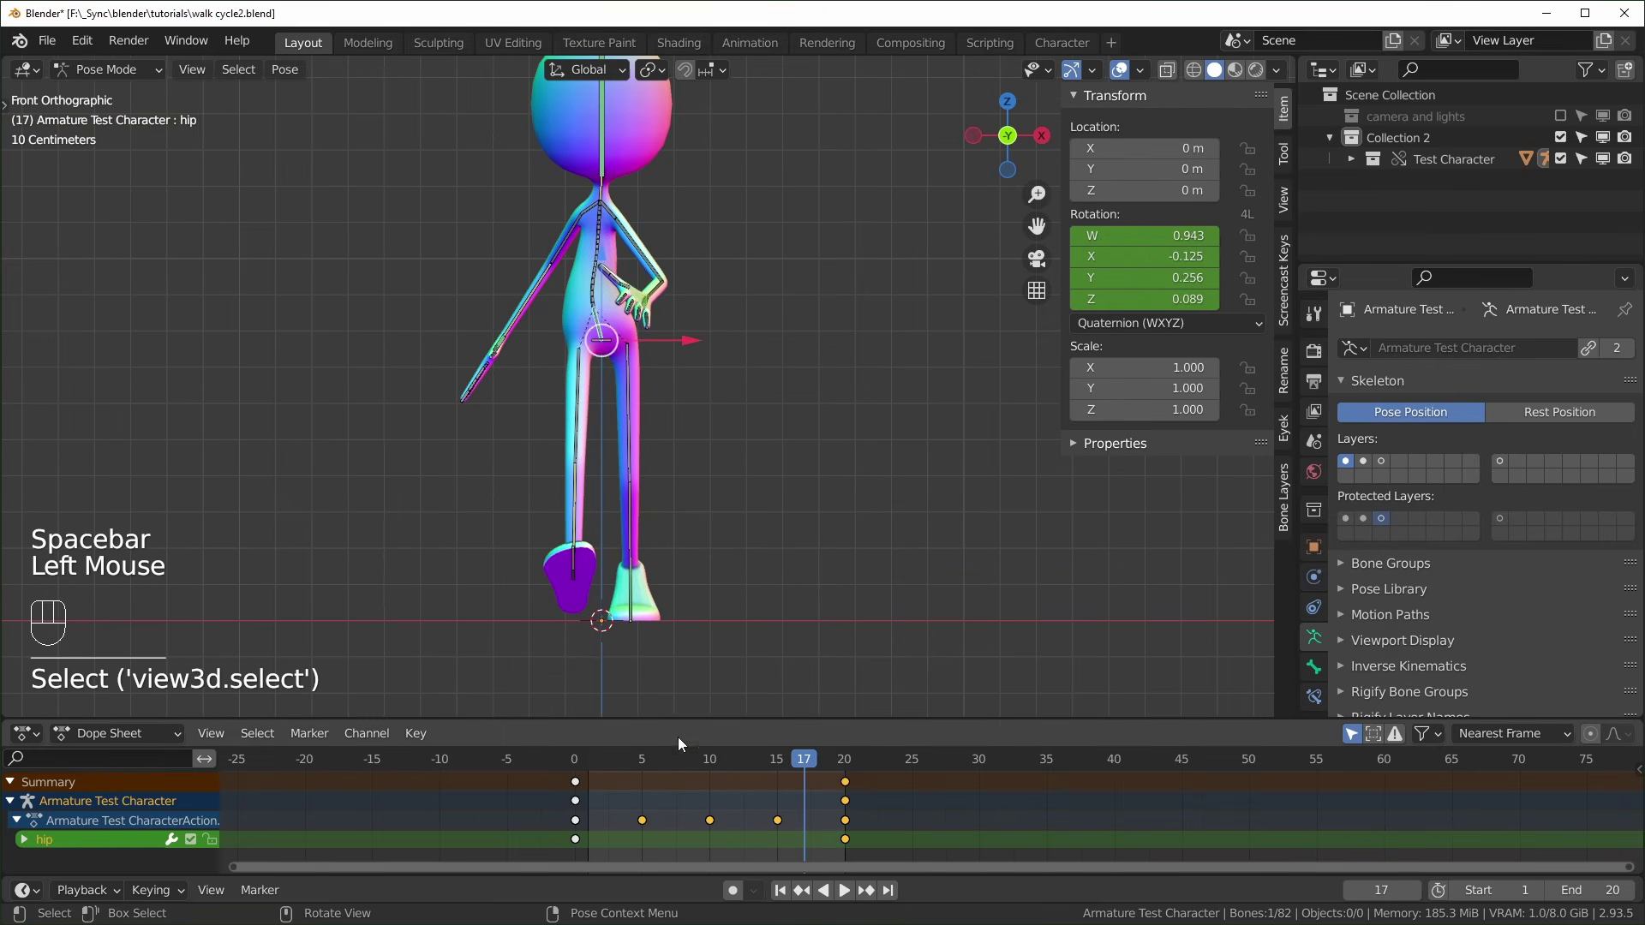
drag(651, 761, 573, 795)
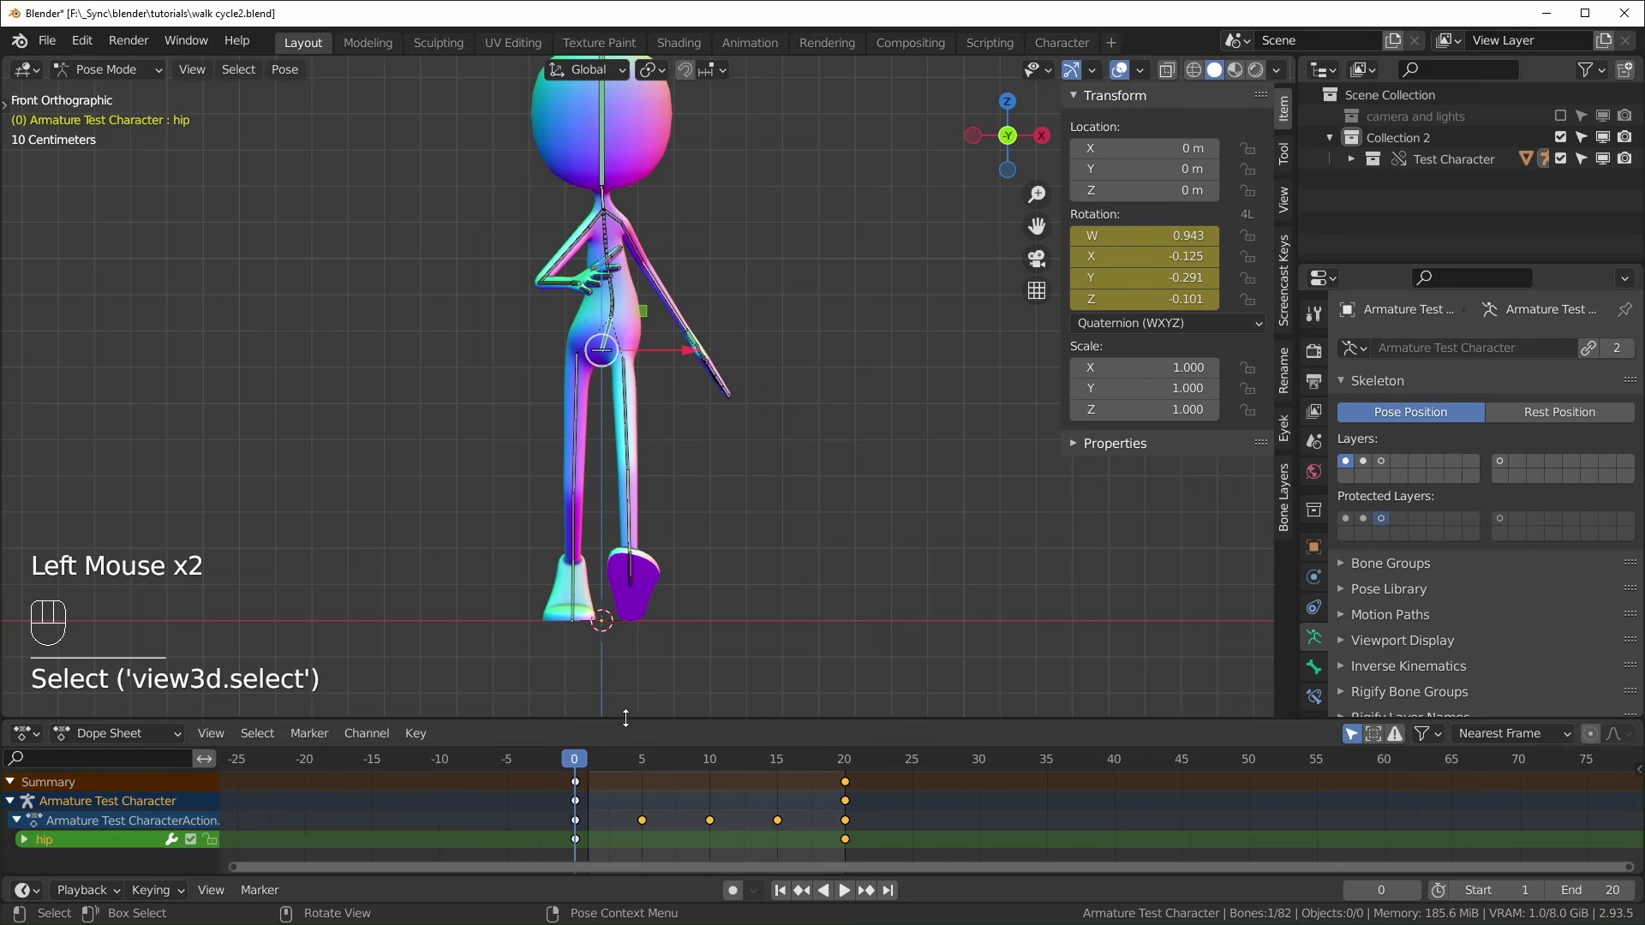
drag(583, 720, 583, 689)
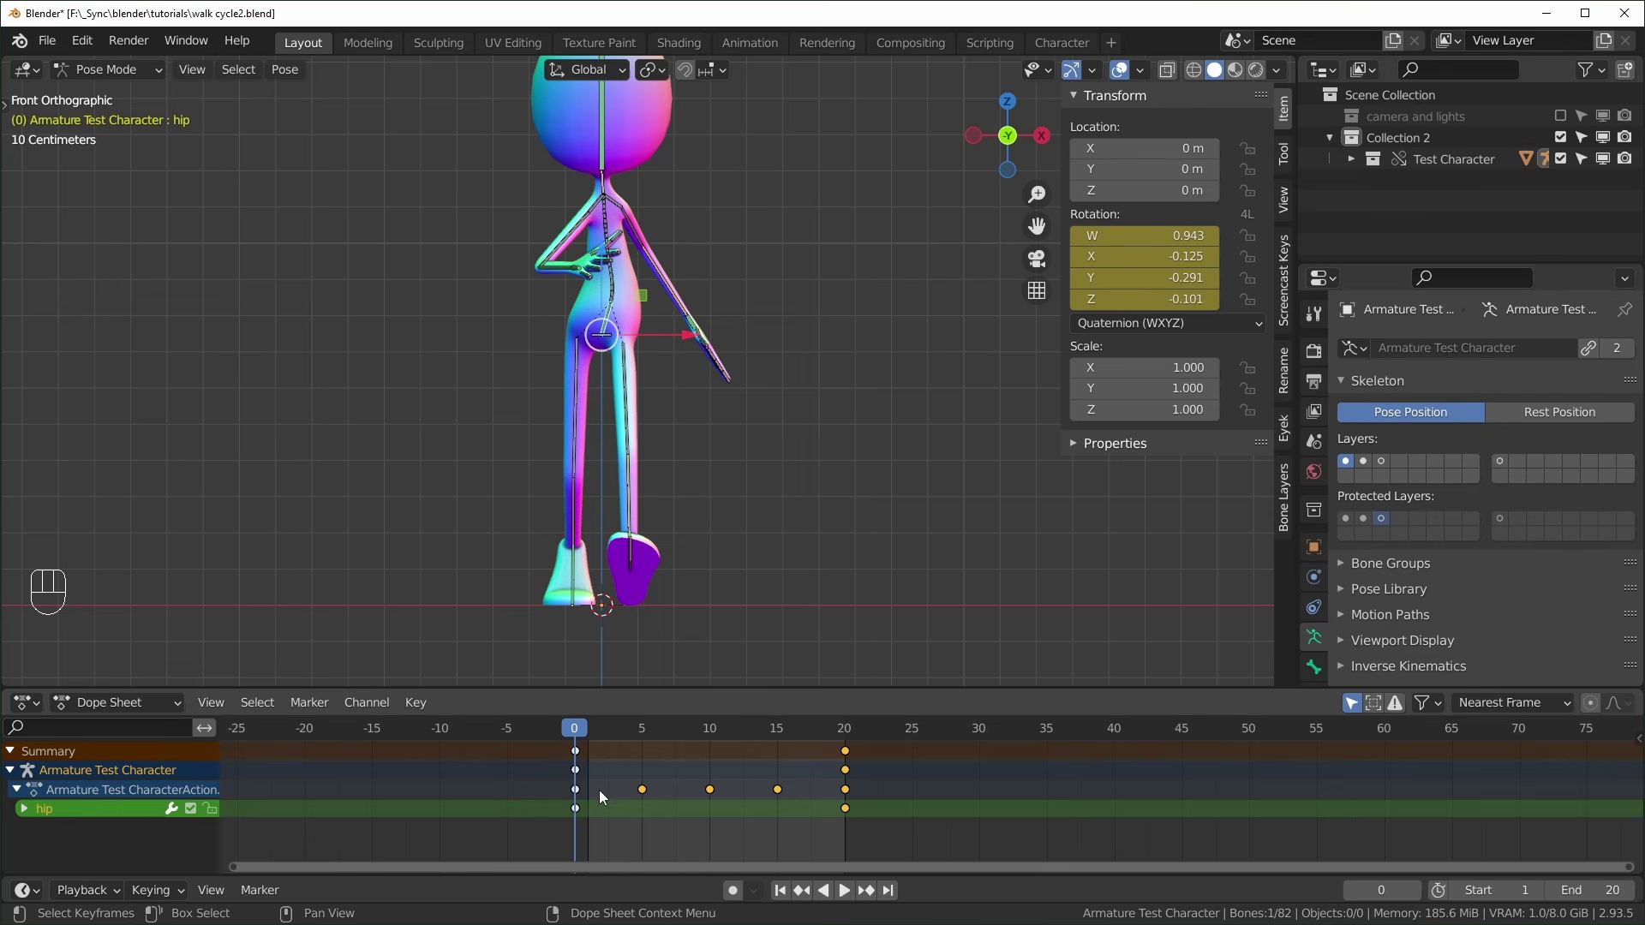
click(26, 702)
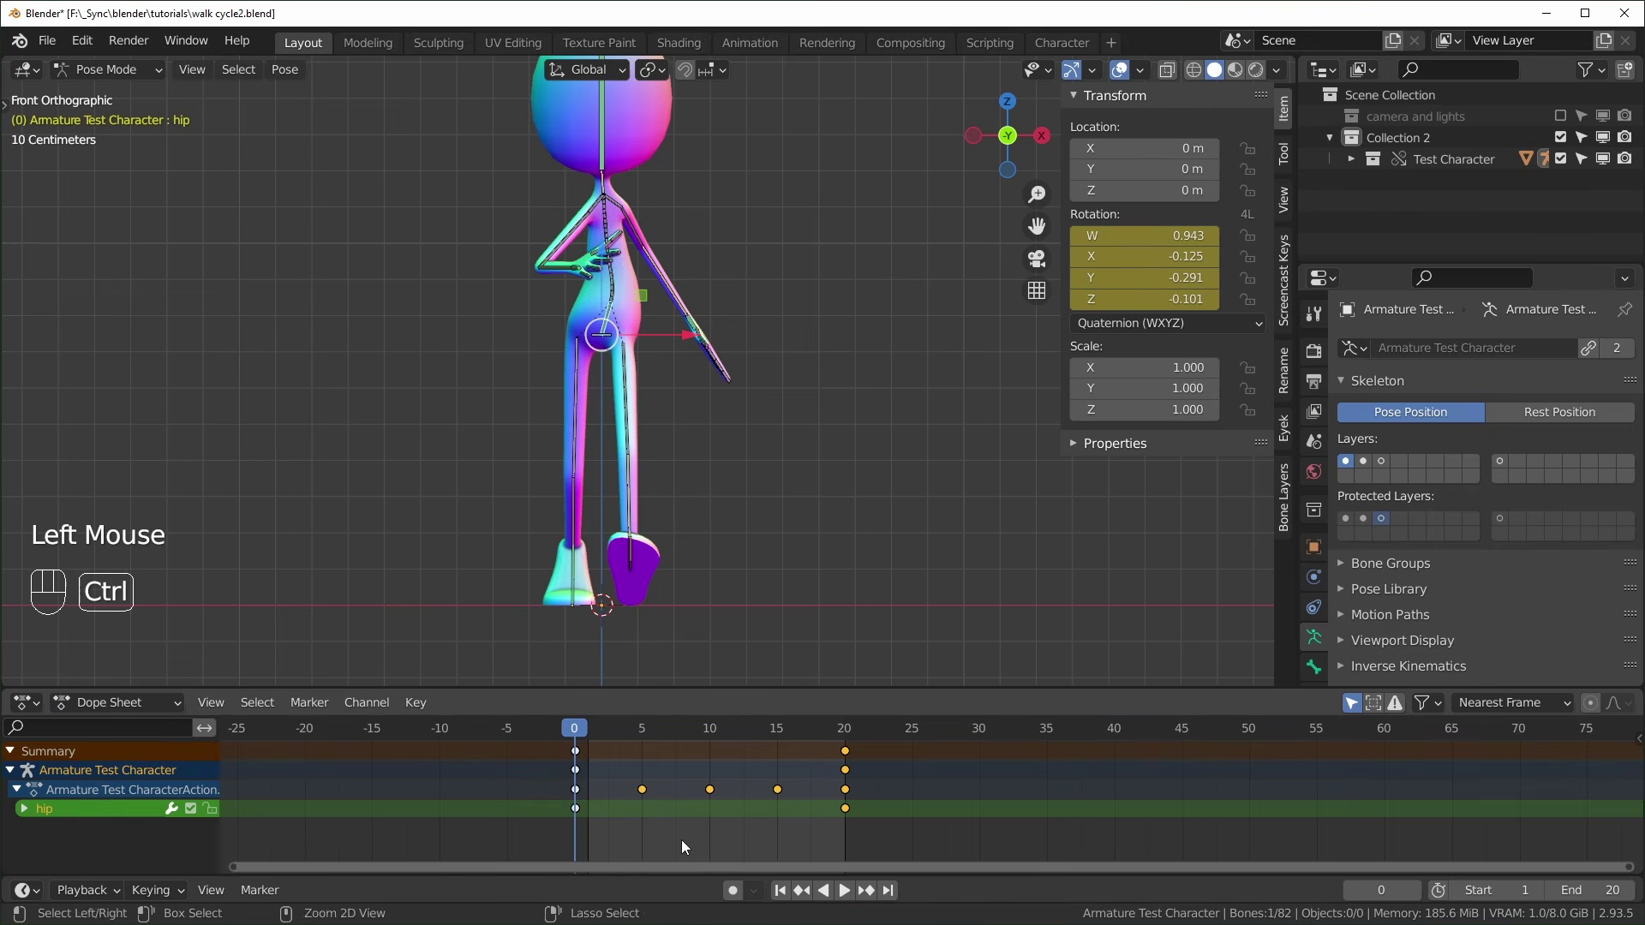
key(ctrl+Tab)
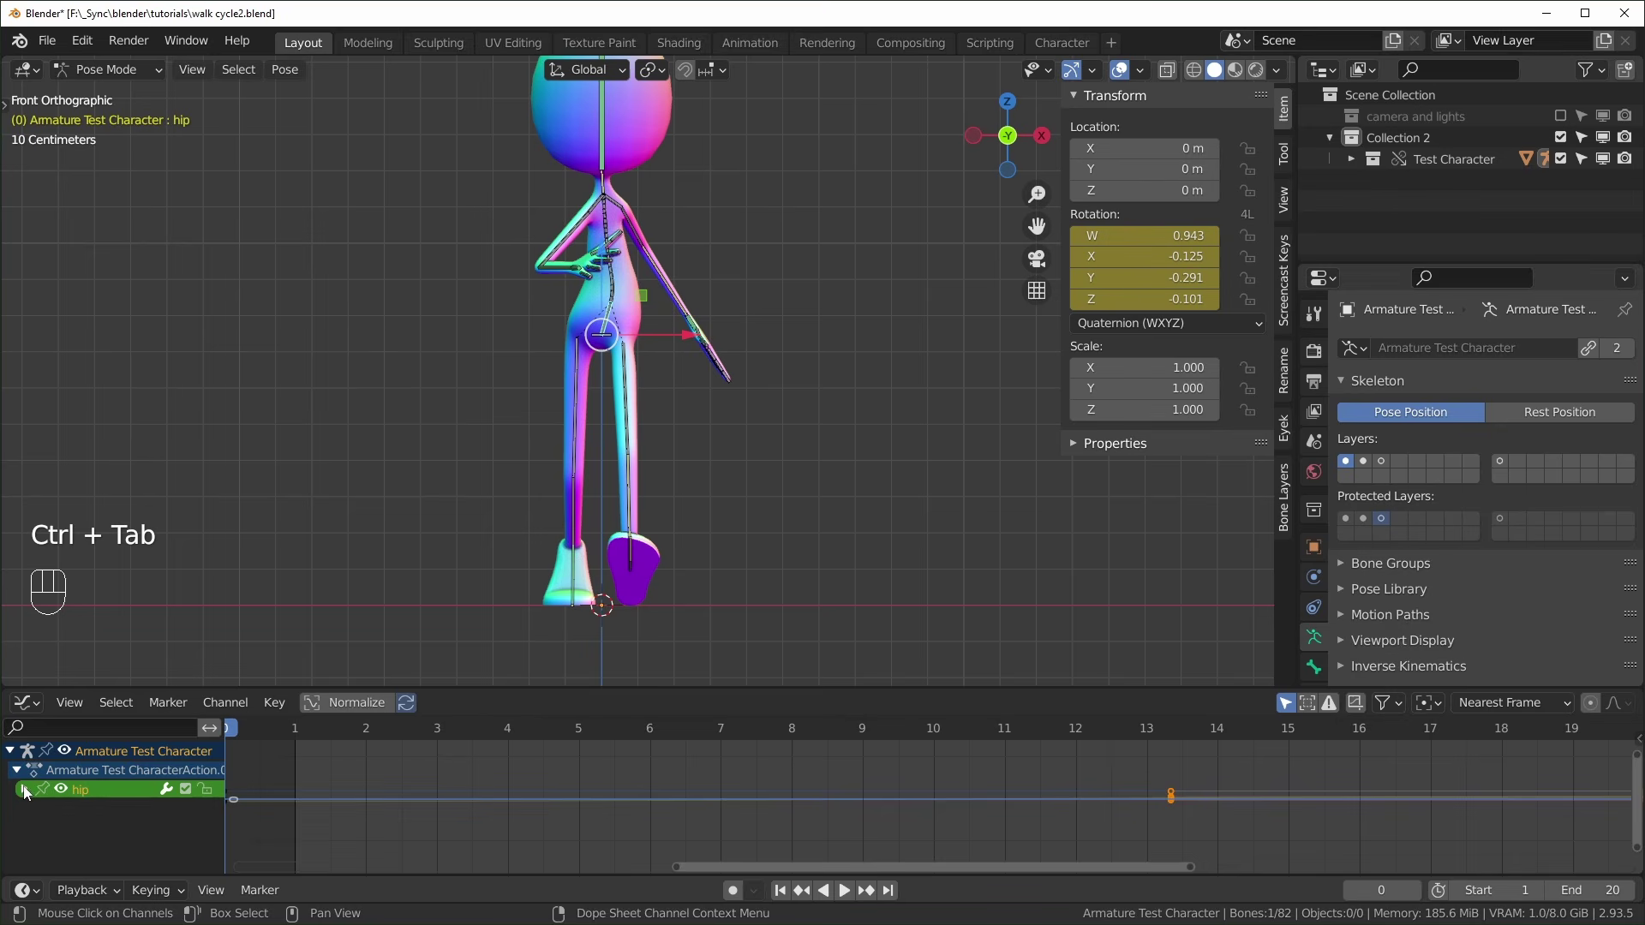
key(r)
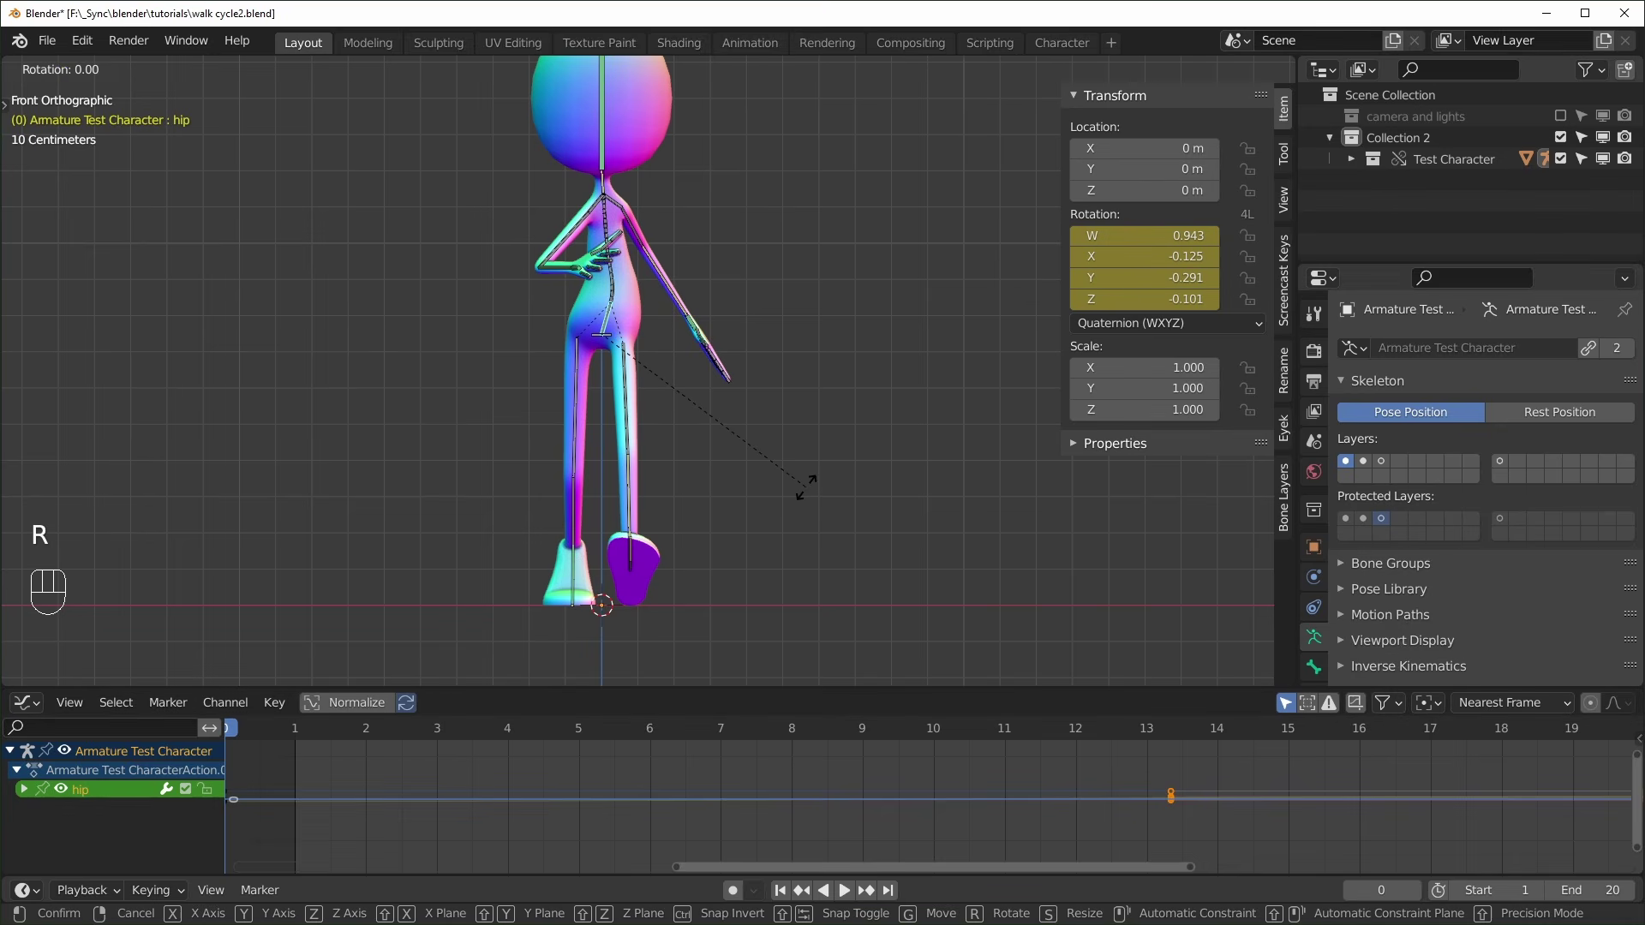
key(z)
key(z)
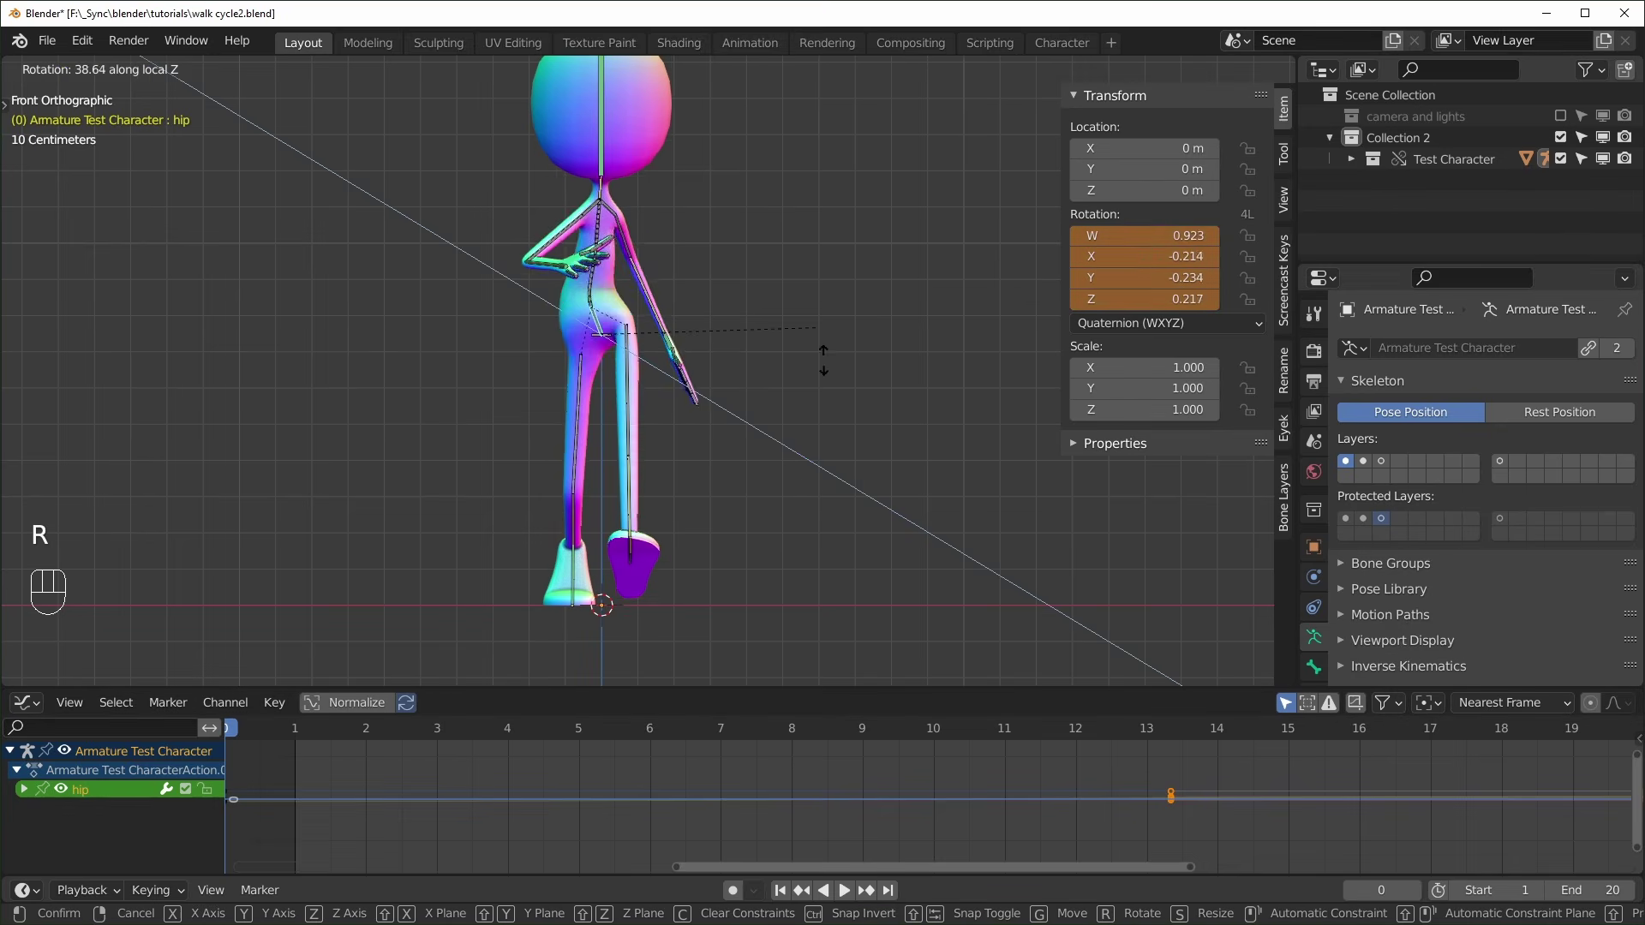
click(812, 454)
Expand the hip's quaternion rotation channels in the Graph Editor and fit all of their curves in view
scroll(531, 819, down, 2)
scroll(531, 819, up, 1)
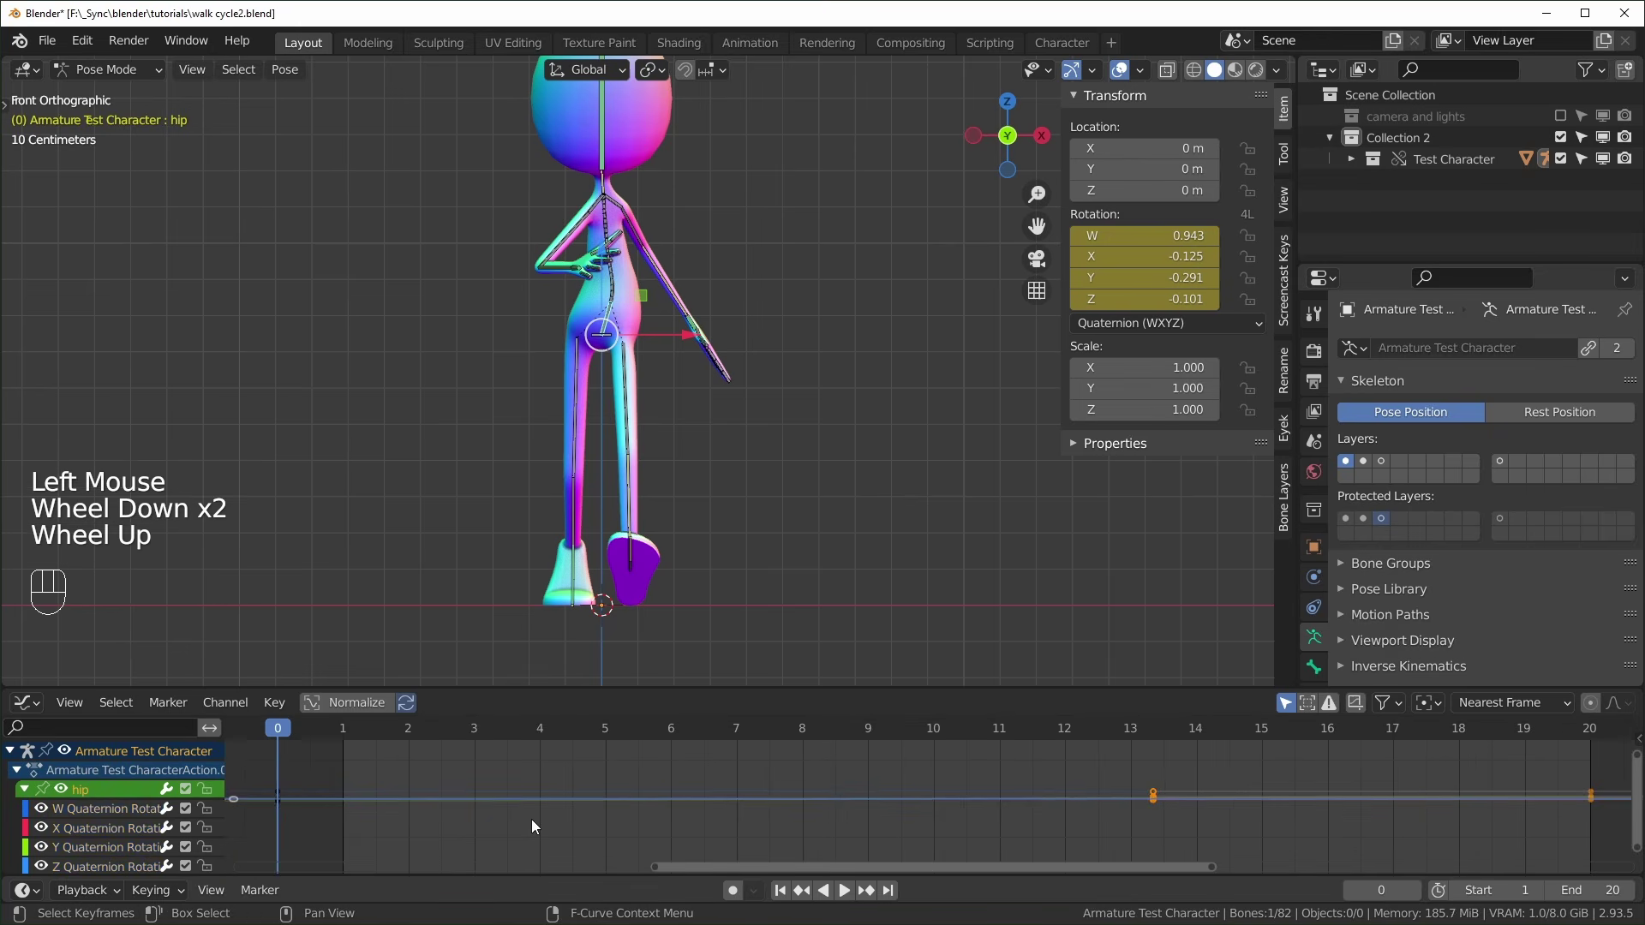
key(a)
key(KP_Decimal)
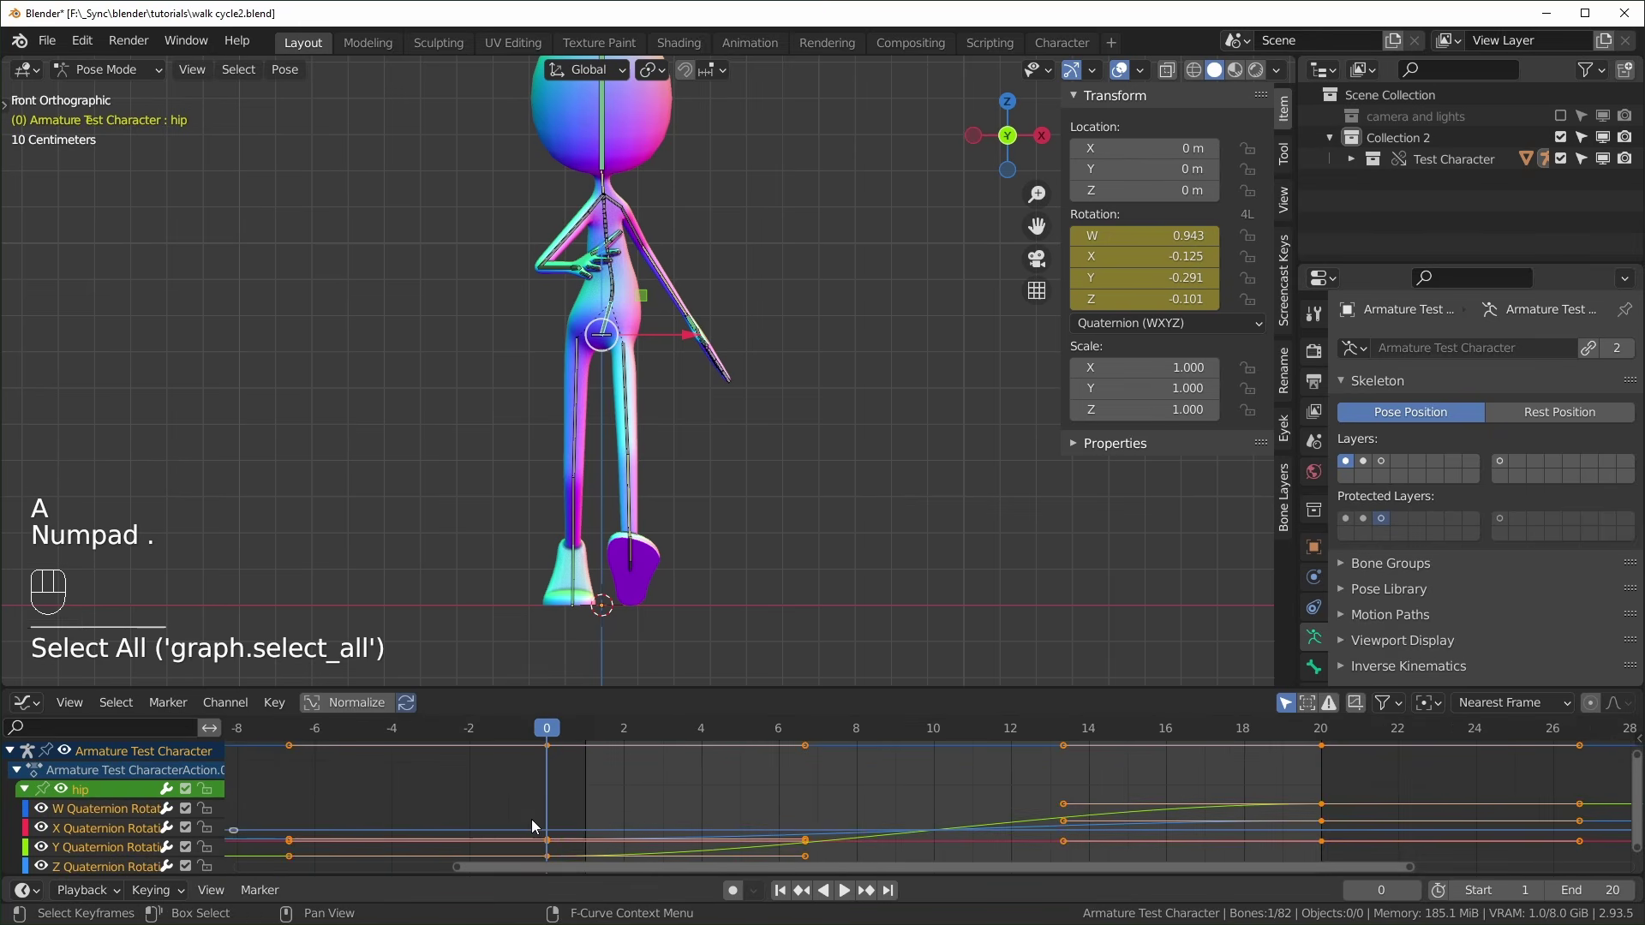
scroll(848, 813, down, 2)
click(908, 804)
shift+middle_drag(908, 804, 868, 806)
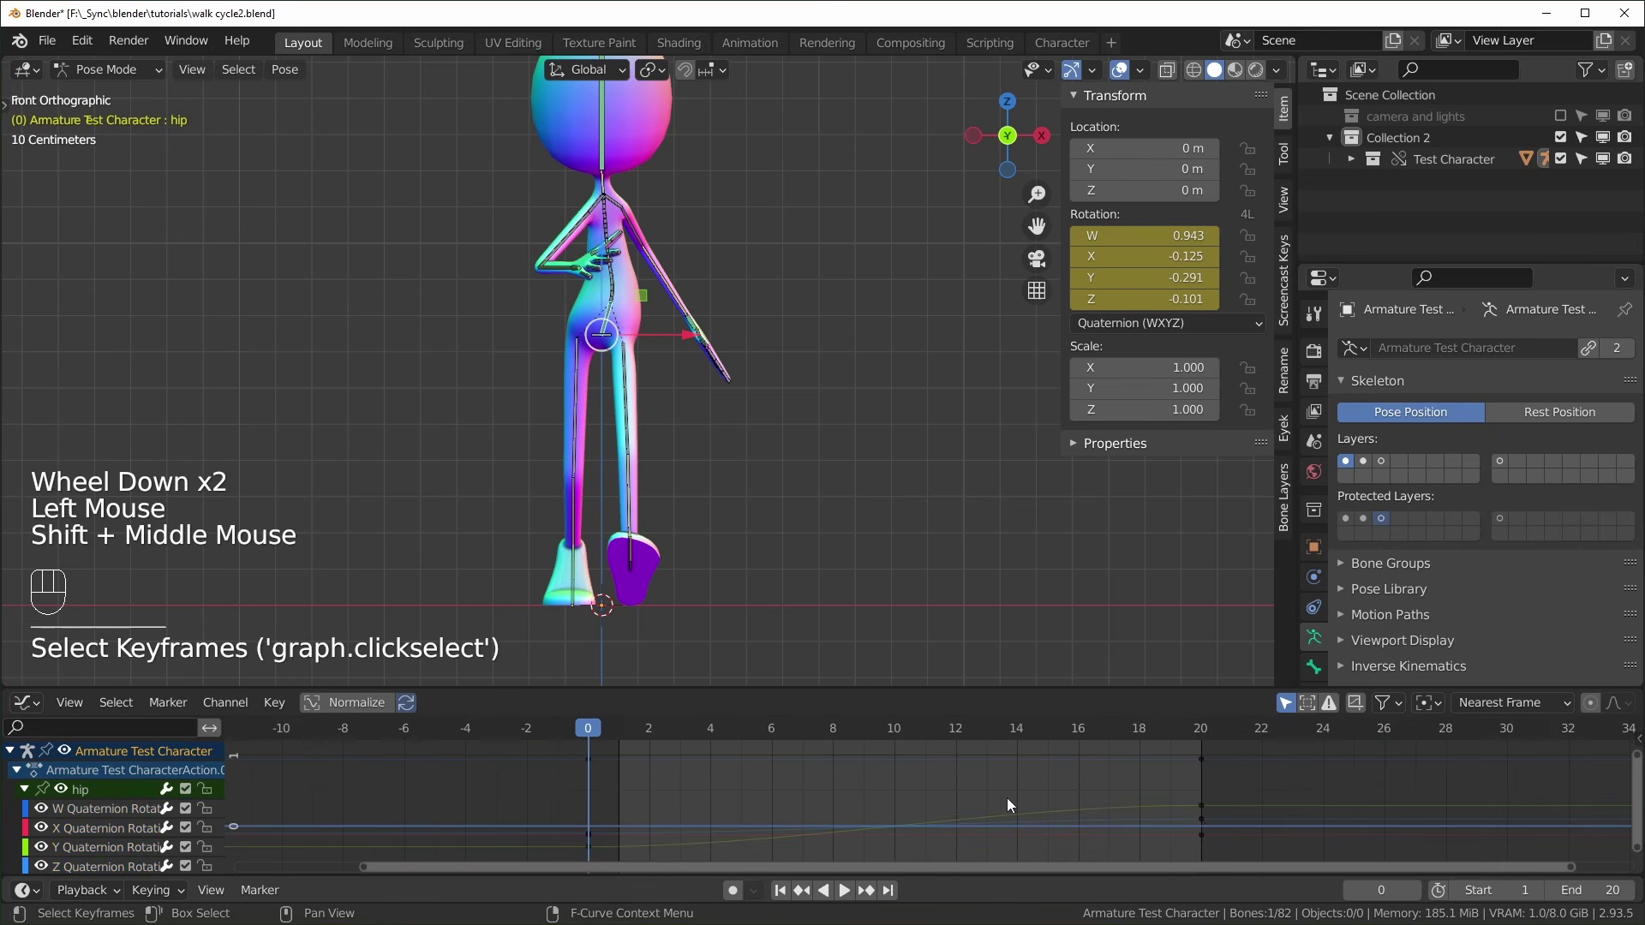
scroll(79, 833, down, 1)
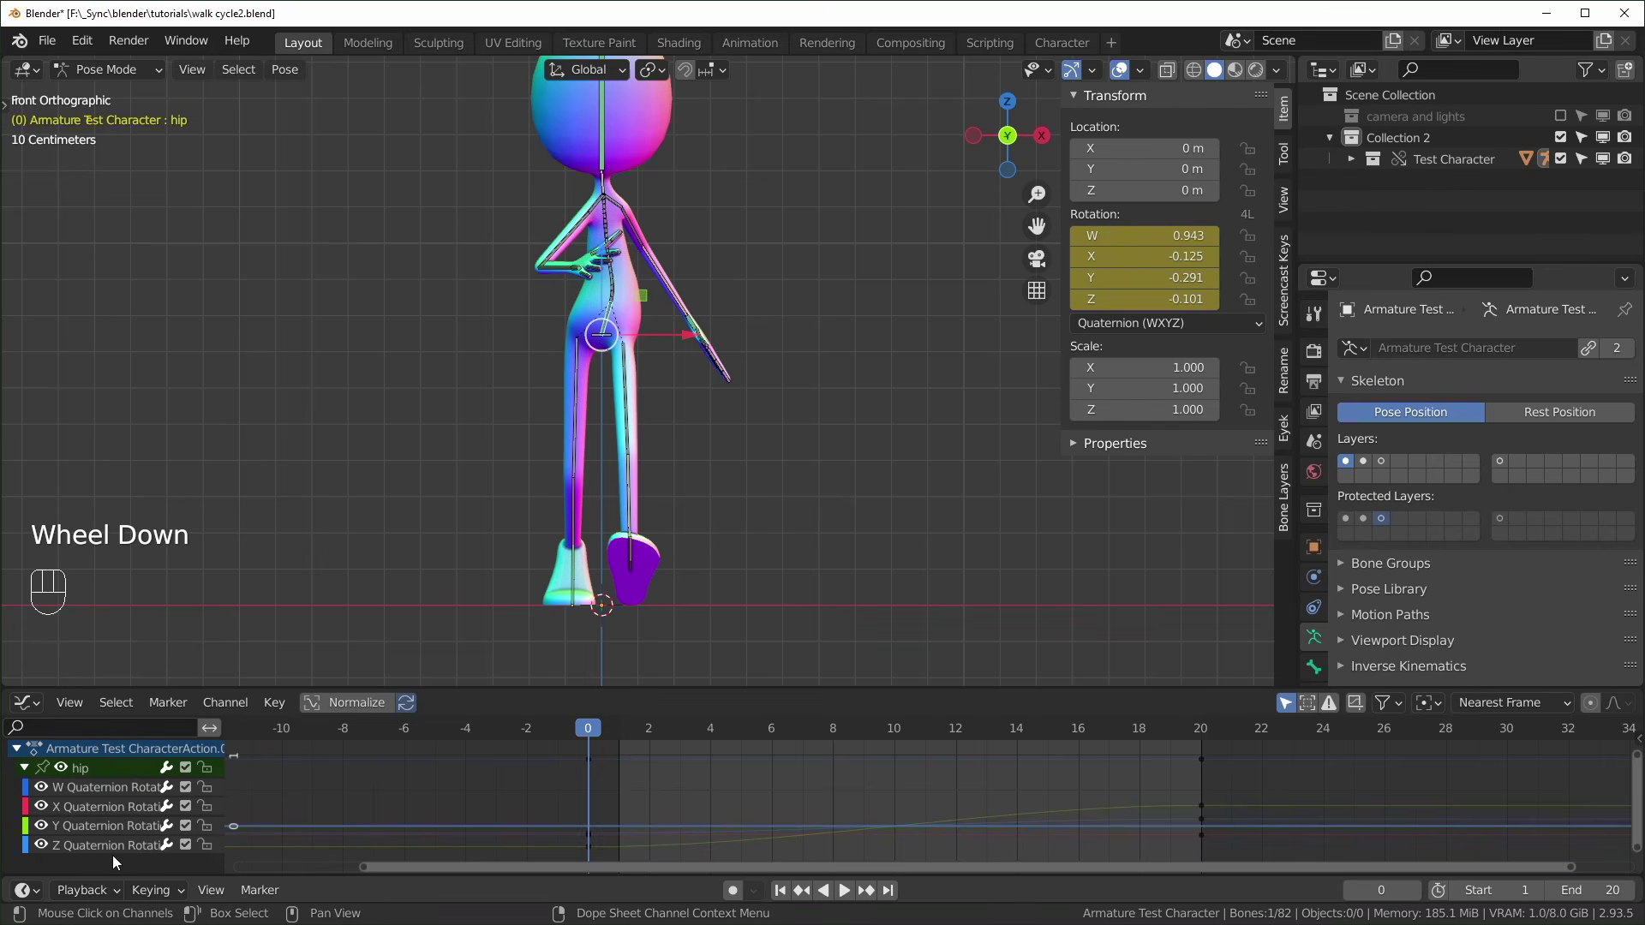
Isolate the hip's Z Quaternion Rotation curve by hiding the other quaternion curves, and save the file
click(110, 846)
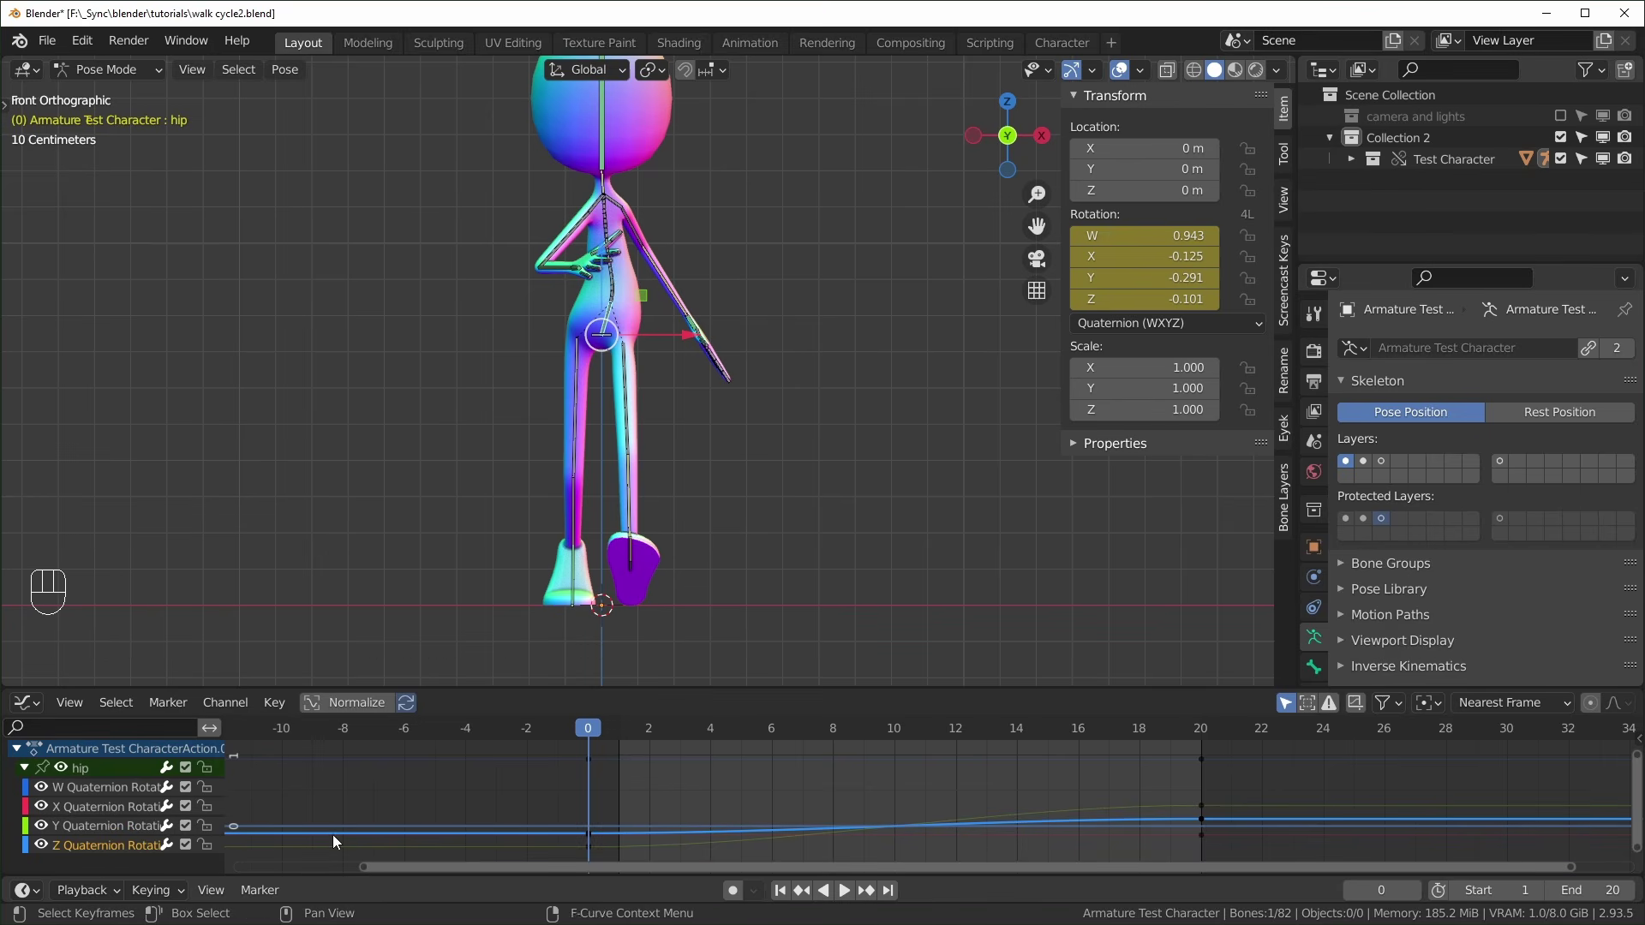
key(shift+h)
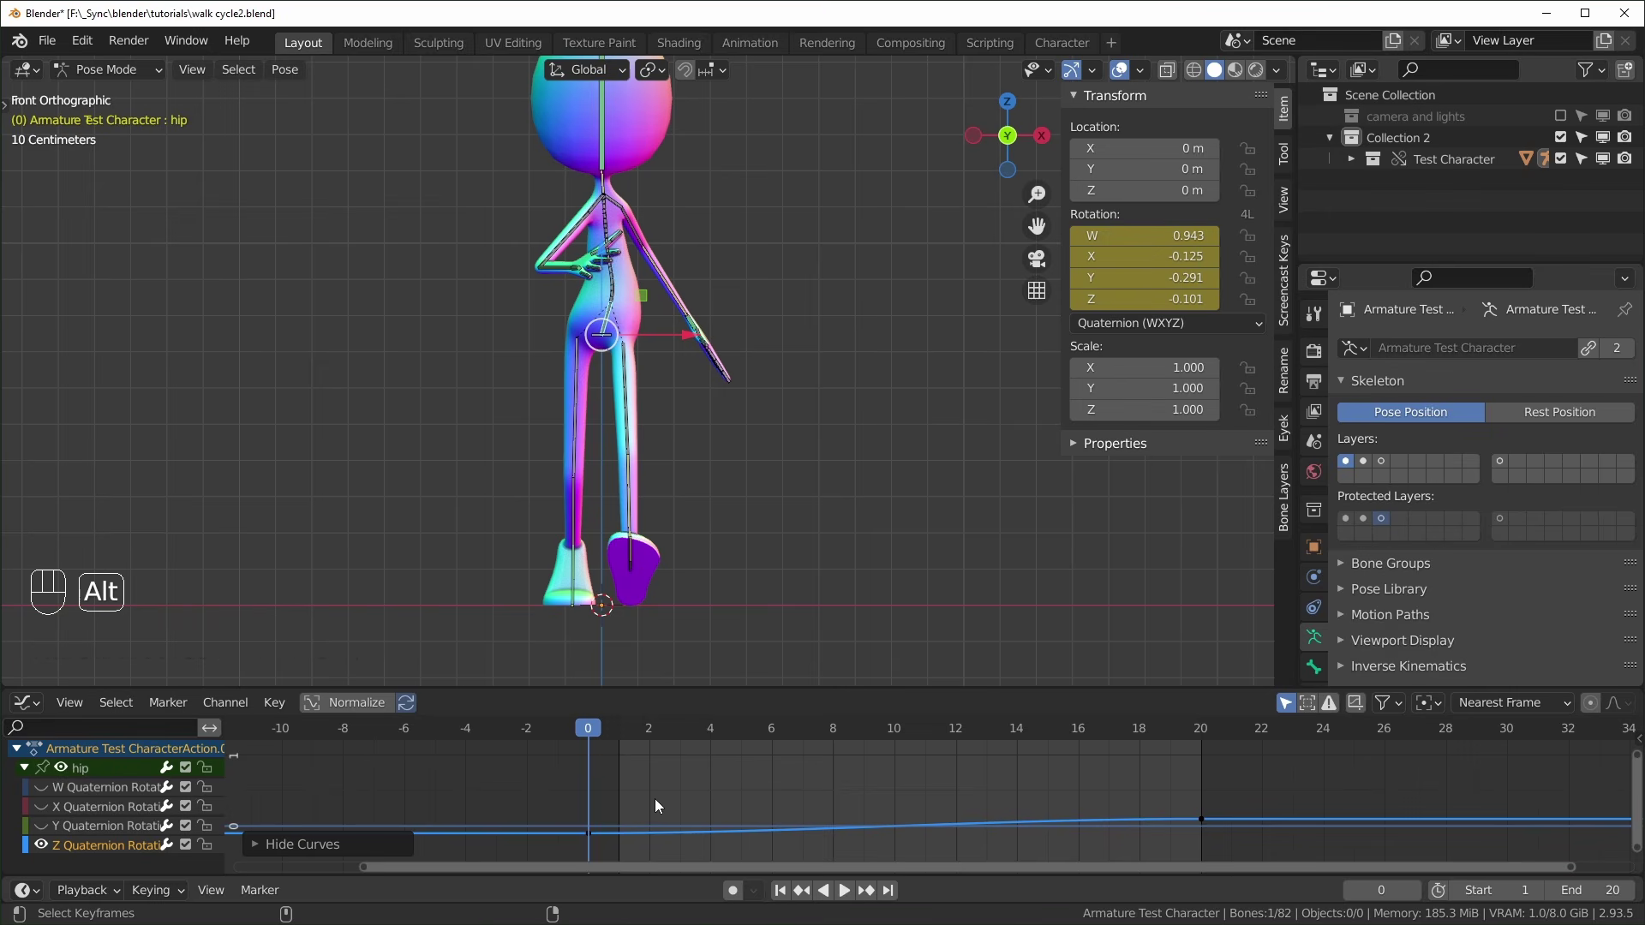
key(alt+h)
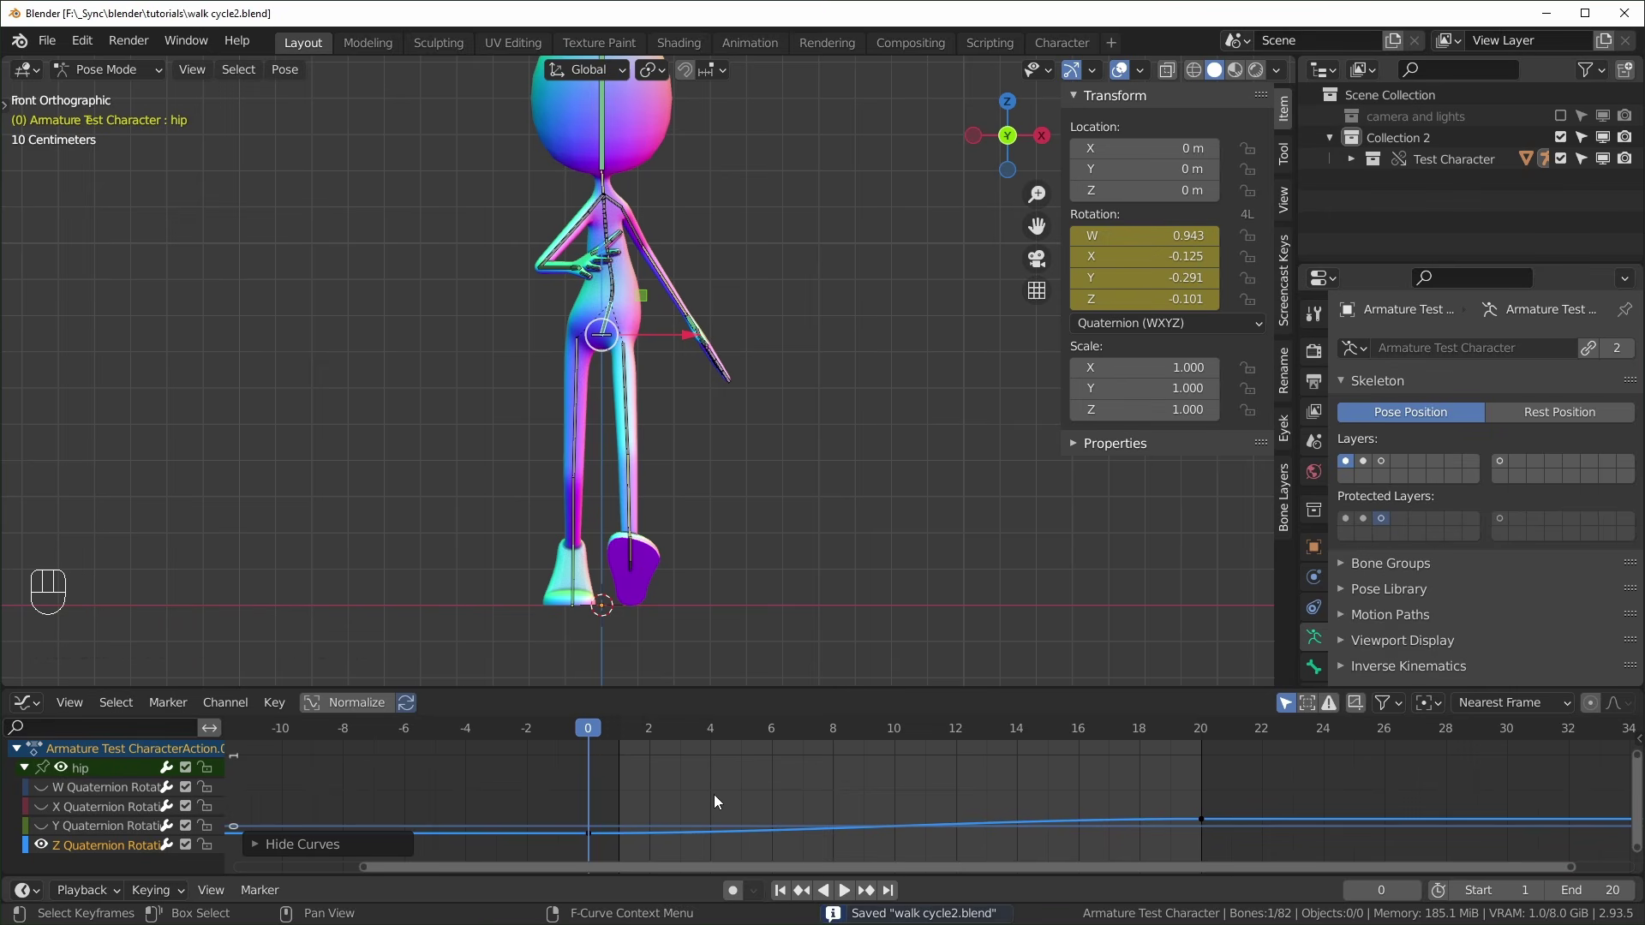
key(a)
key(KP_Decimal)
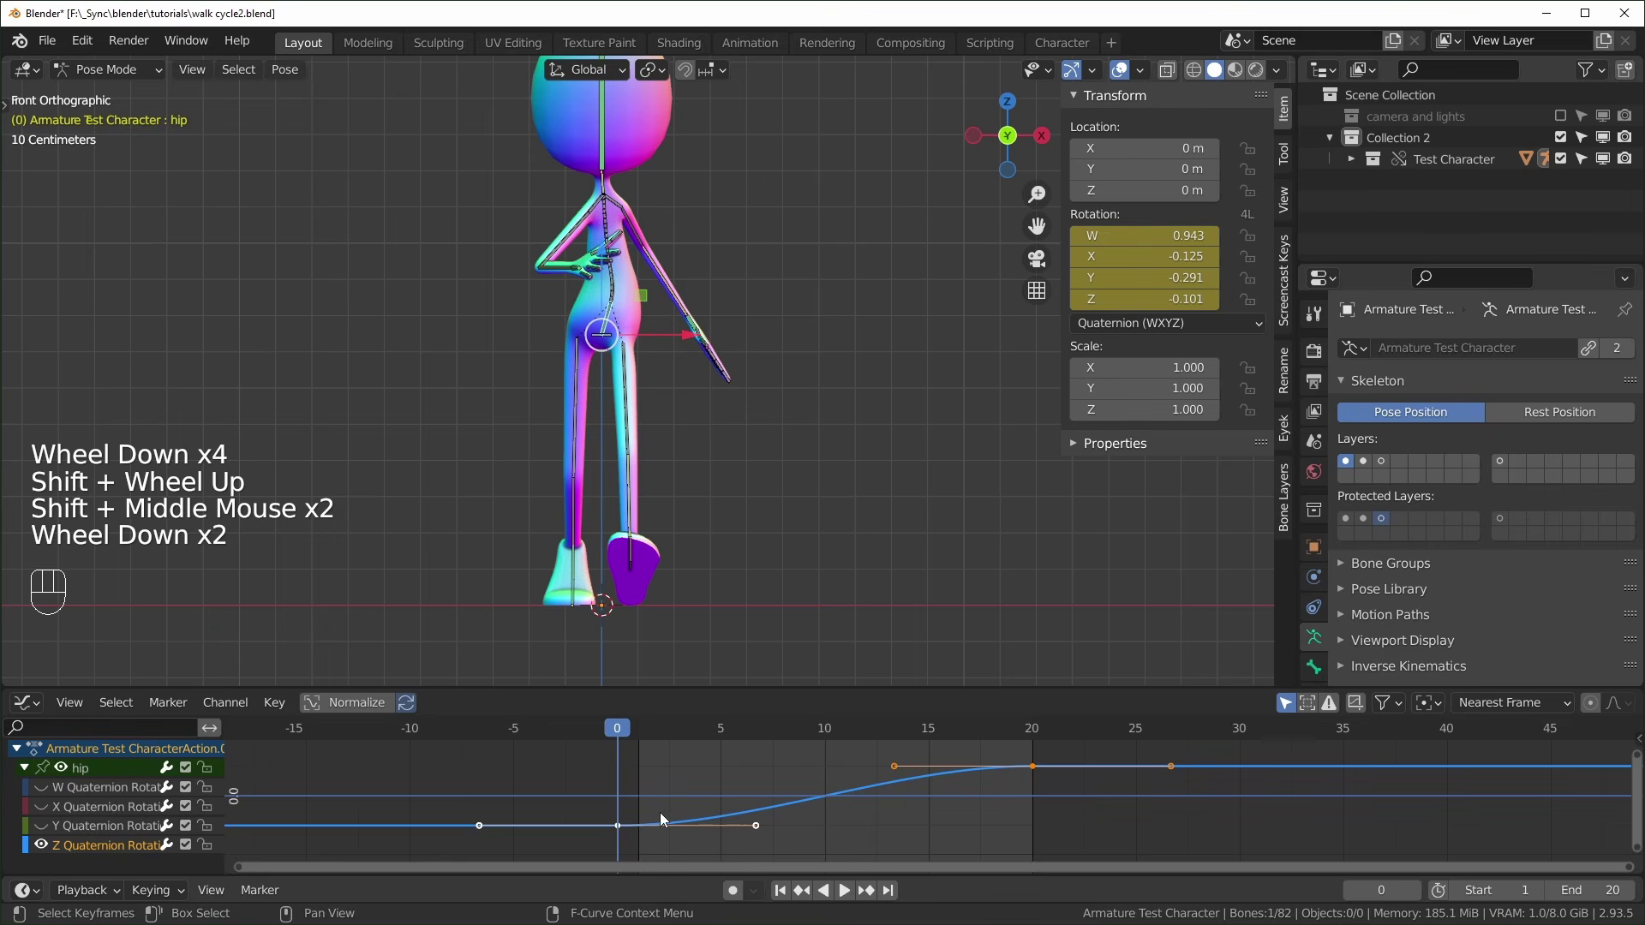
Scale both hip Z rotation keyframes along Y around the Bounding Box Center pivot, to about -0.038 at frame 0
drag(596, 844, 1044, 768)
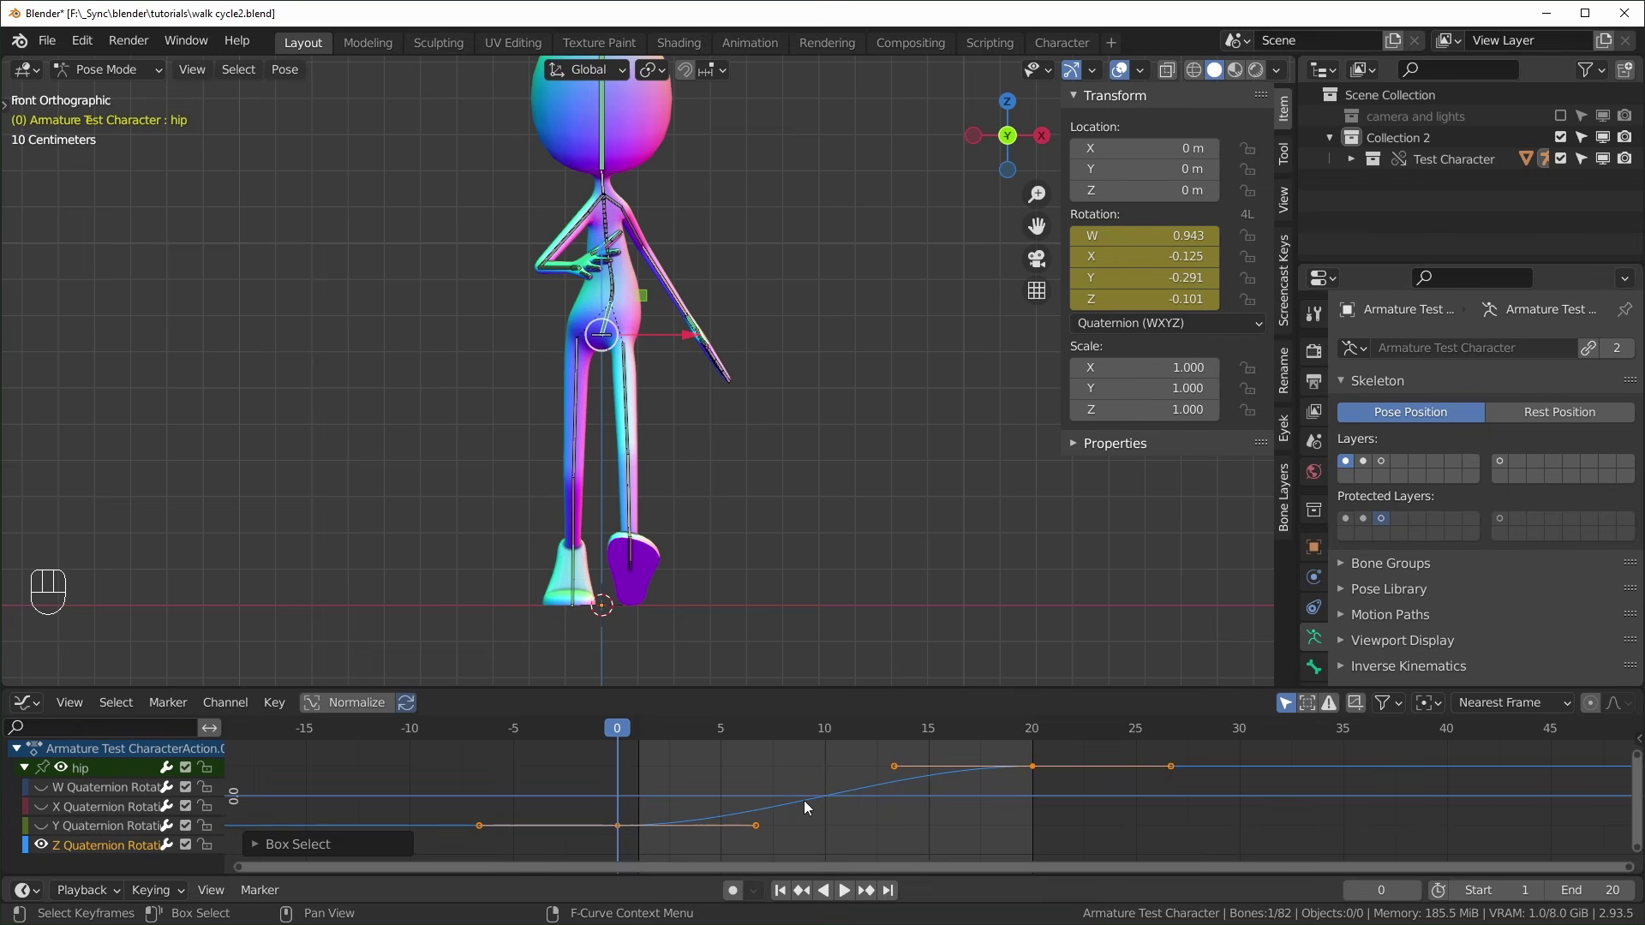
key(period)
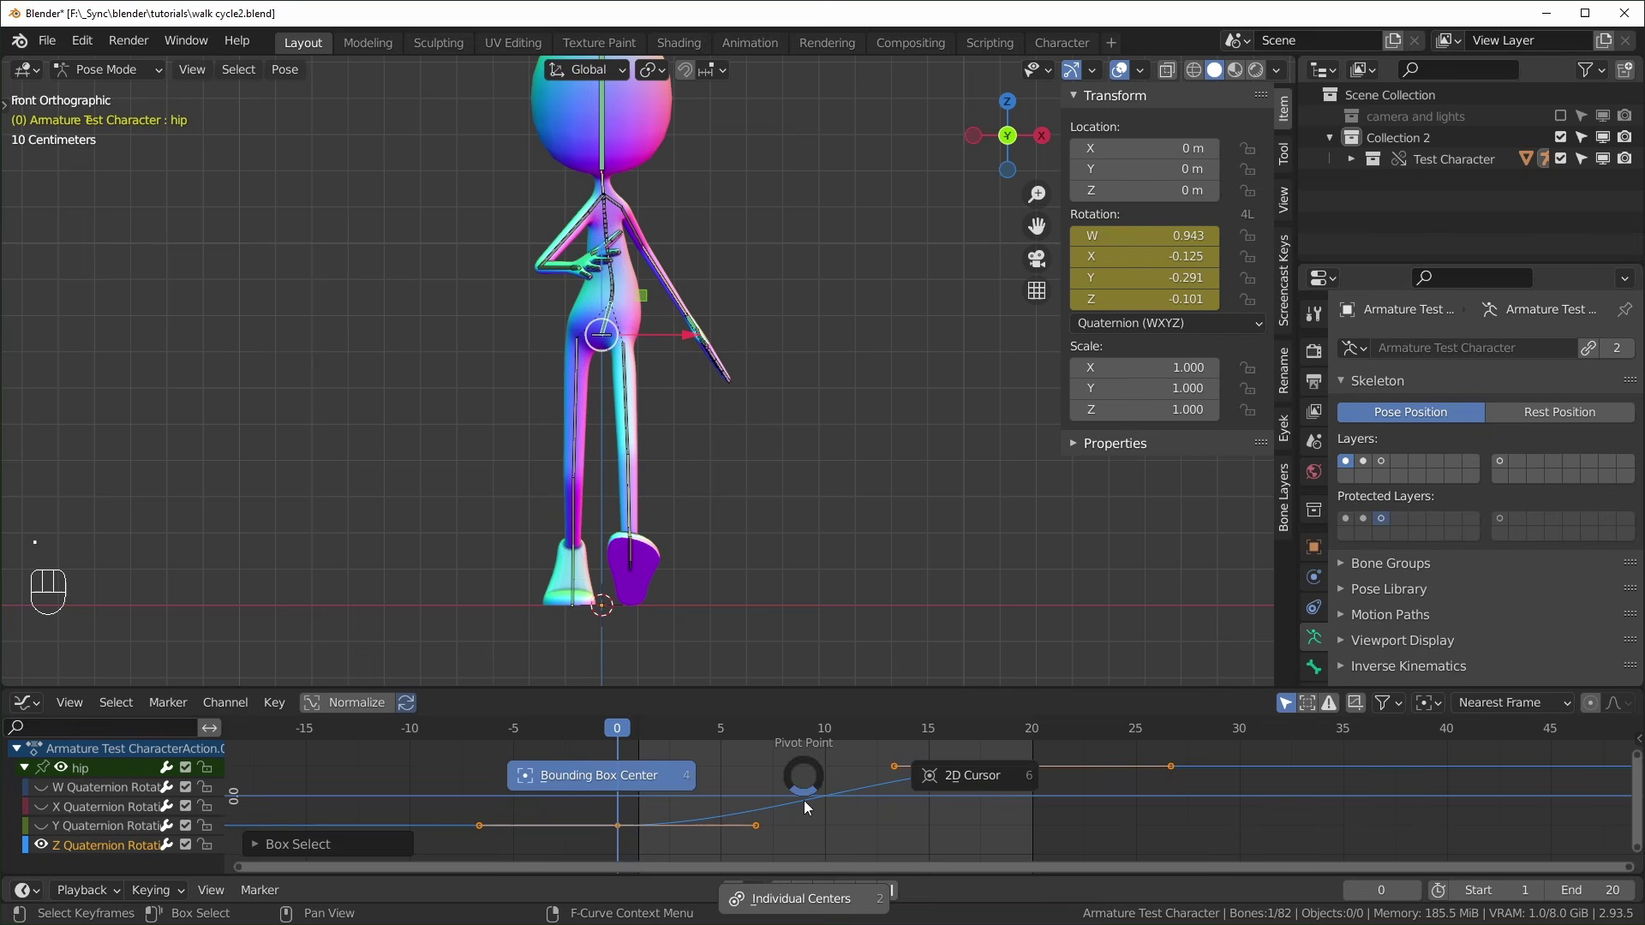
click(670, 785)
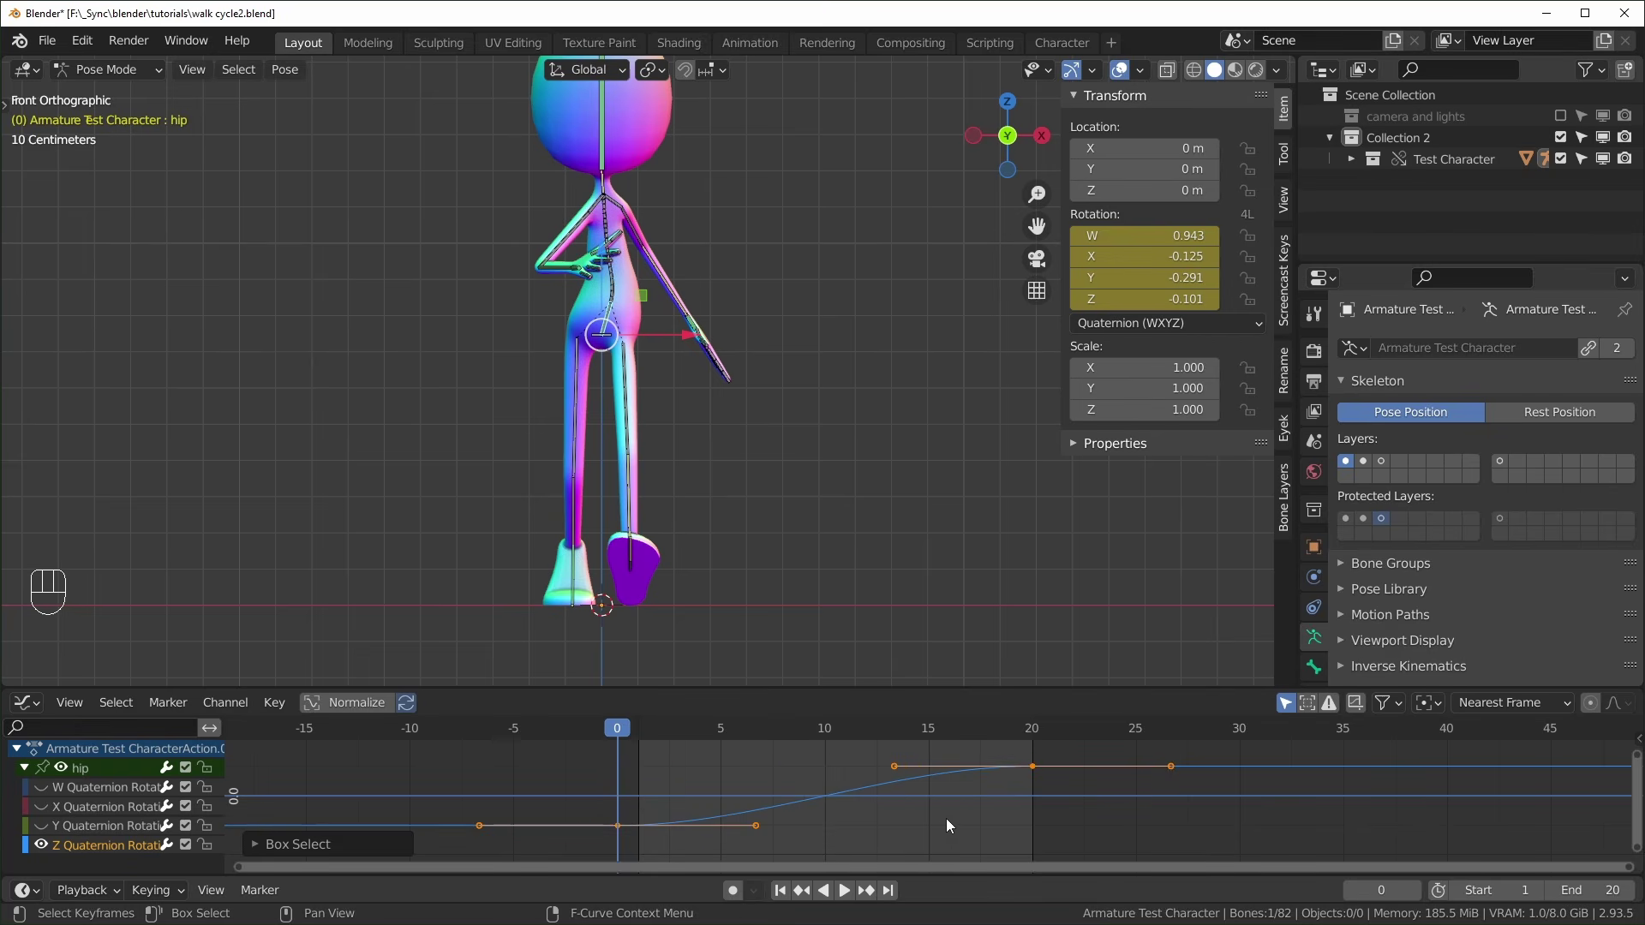
key(s)
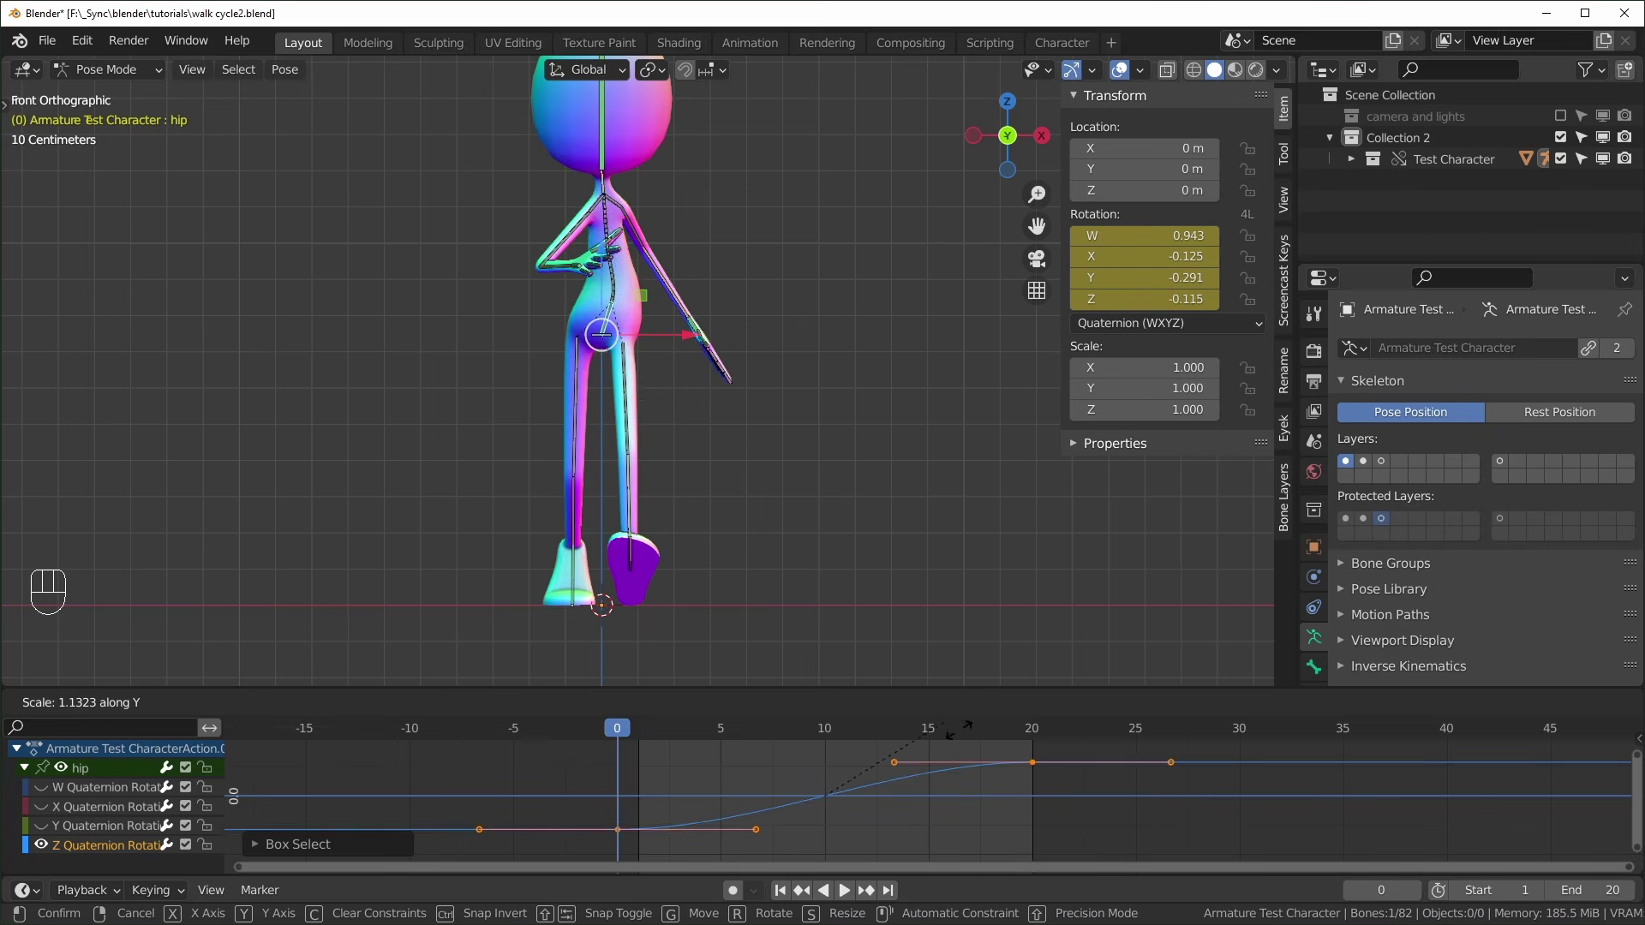
click(1046, 850)
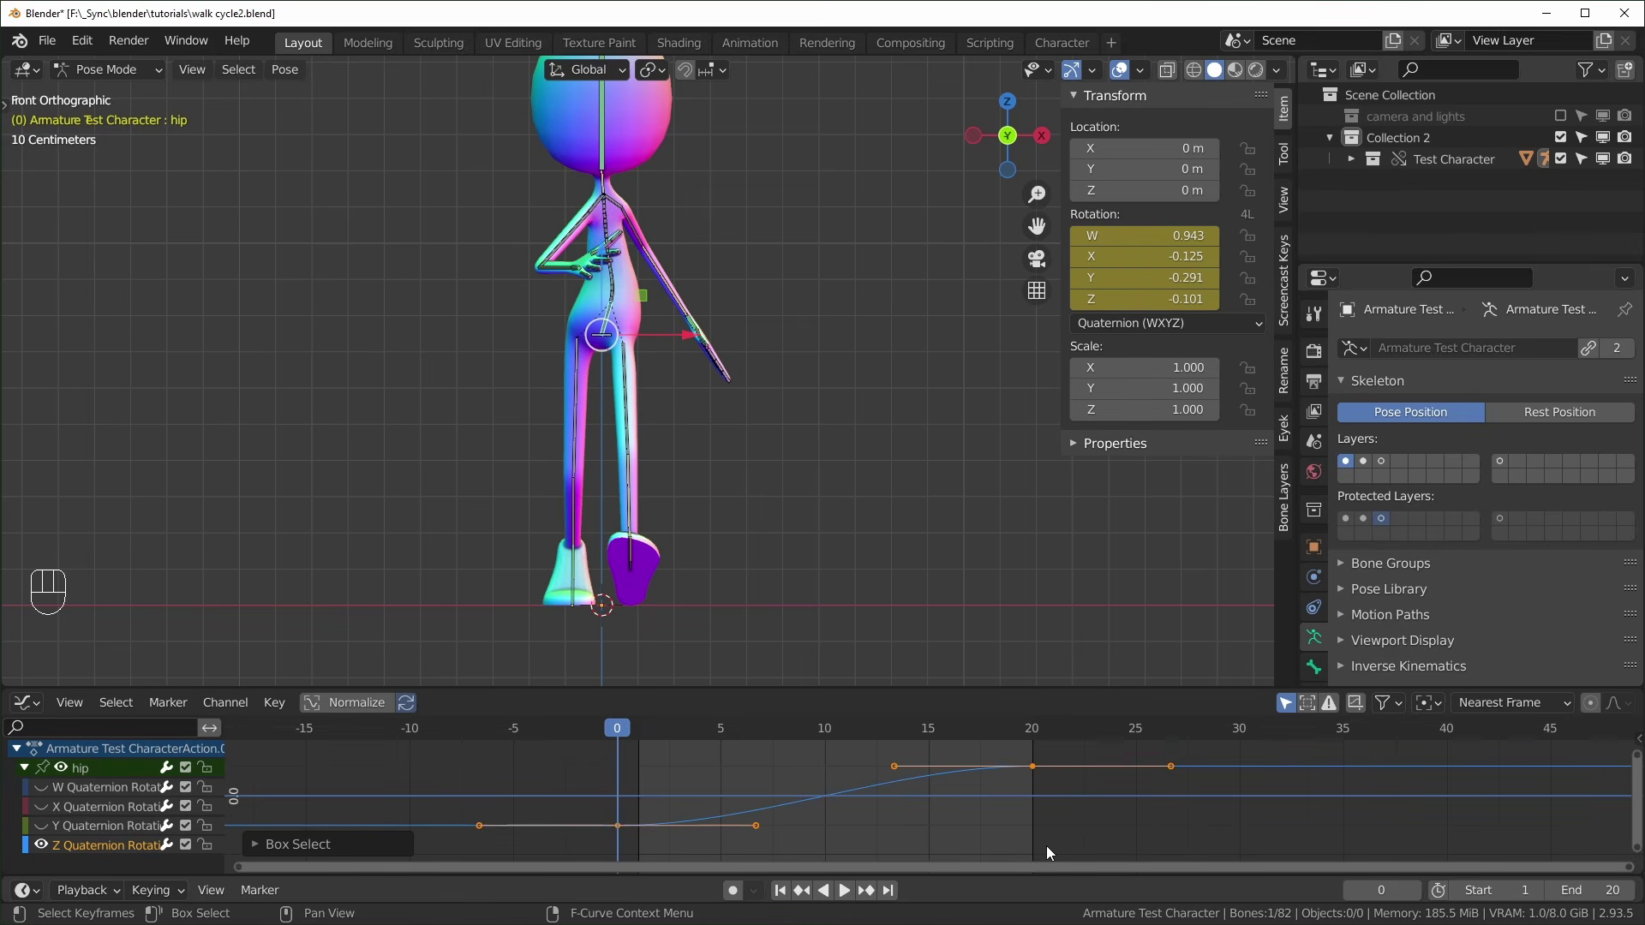
key(space)
key(s)
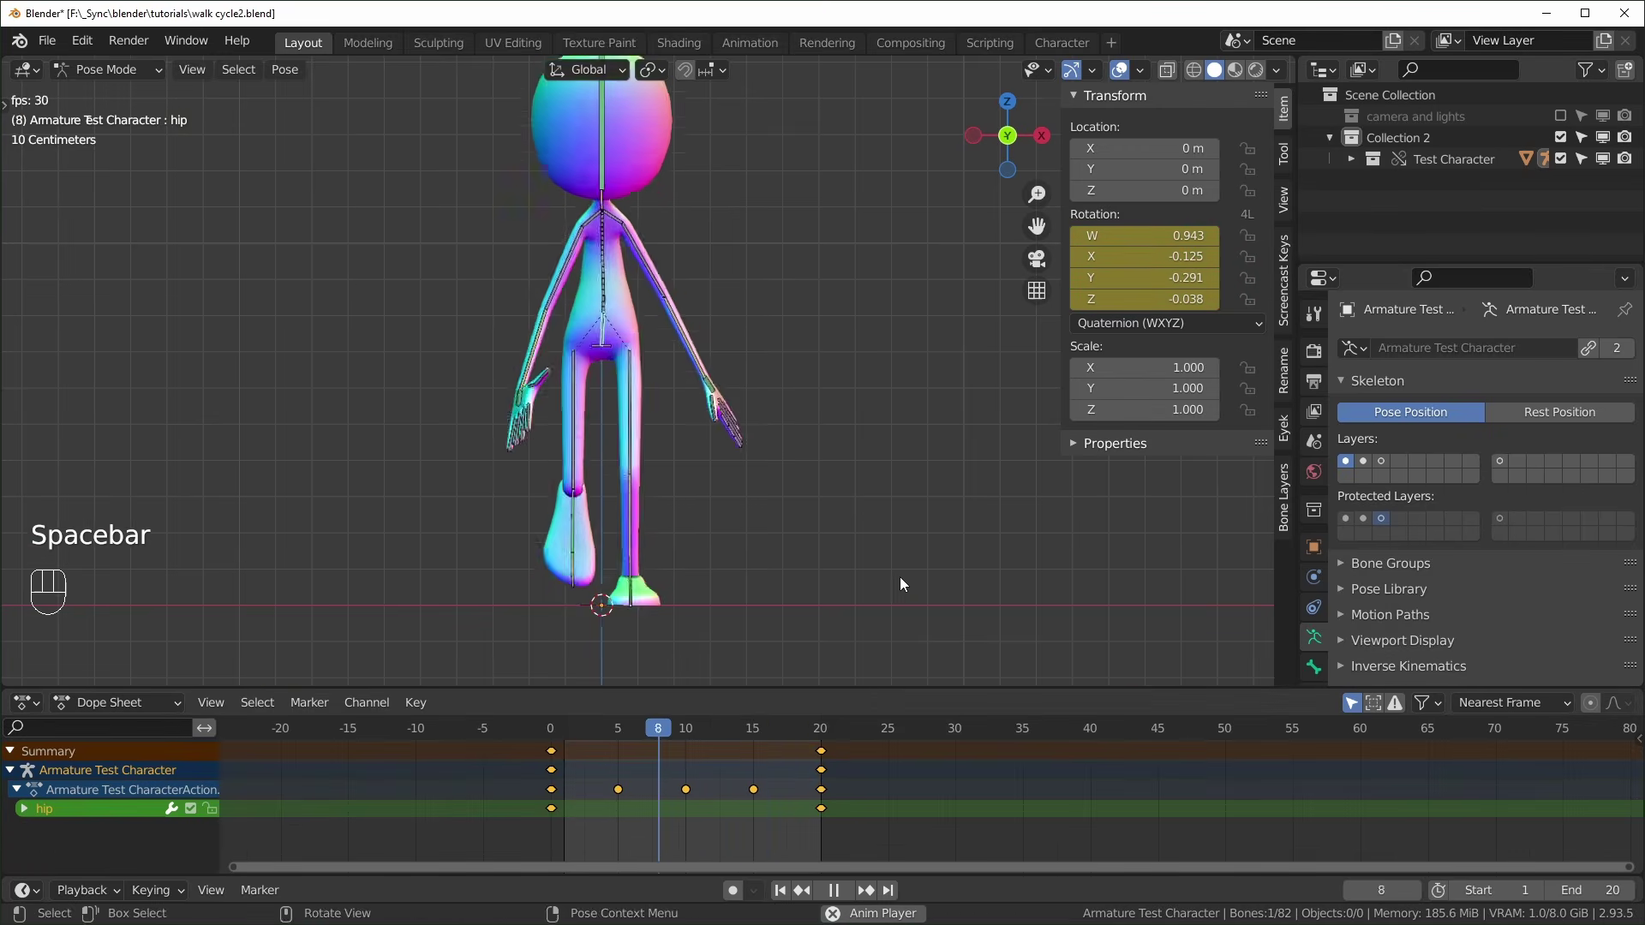
Stop playback, show the second armature bone layer together with the first, and deselect all bones
middle_drag(900, 578, 754, 569)
key(space)
click(1363, 461)
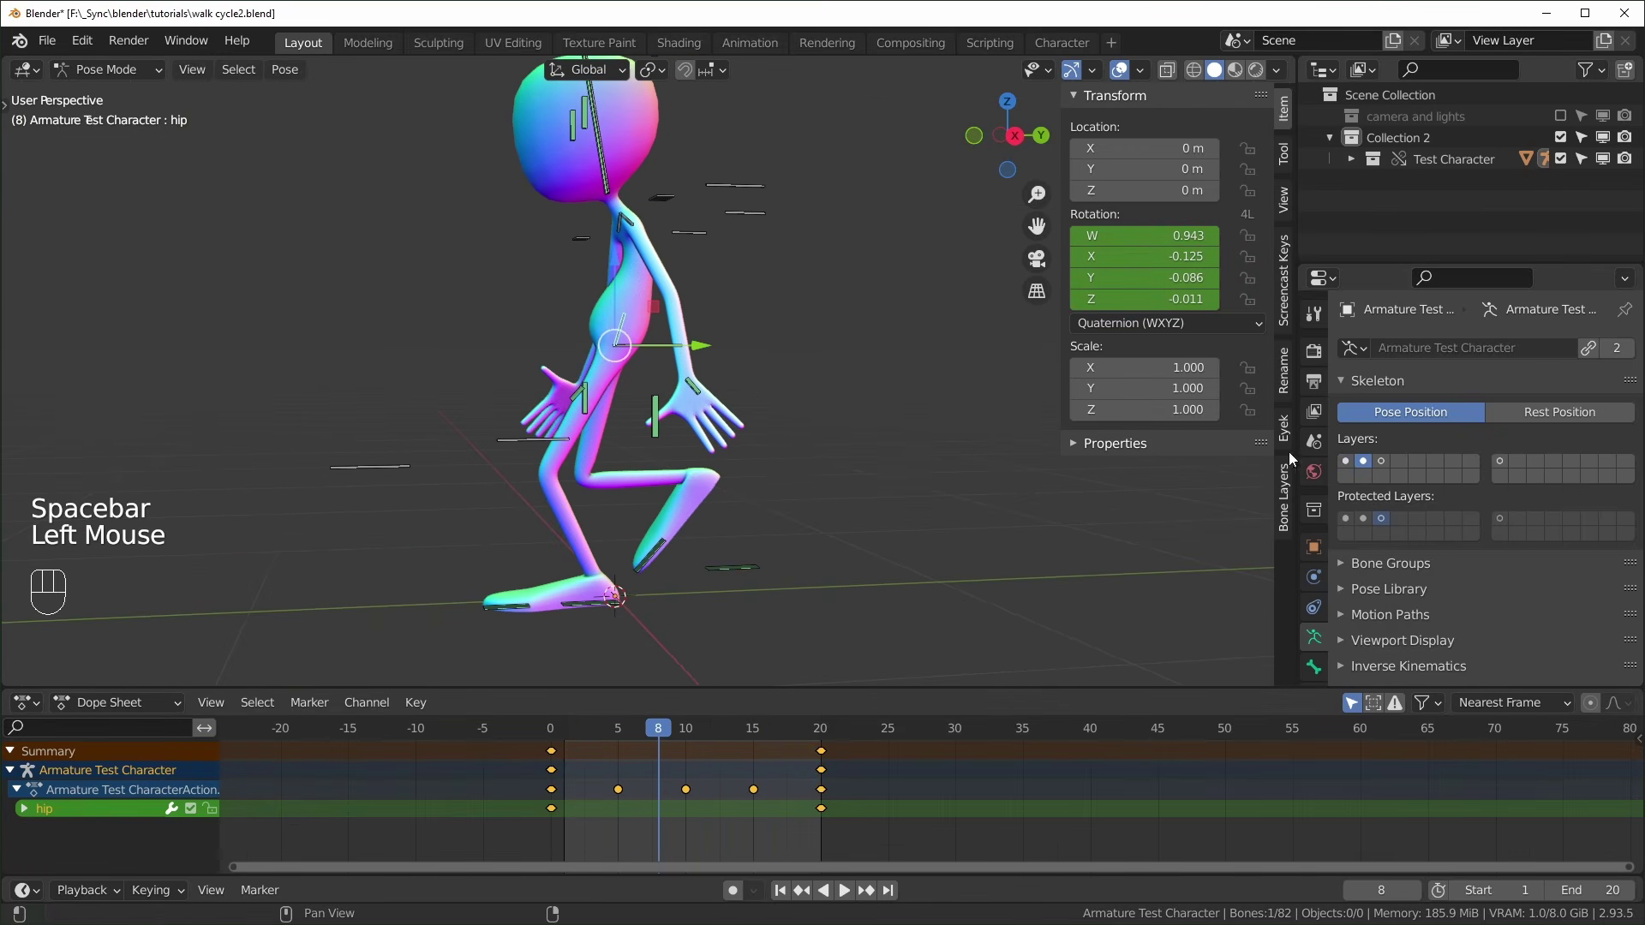
click(1364, 465)
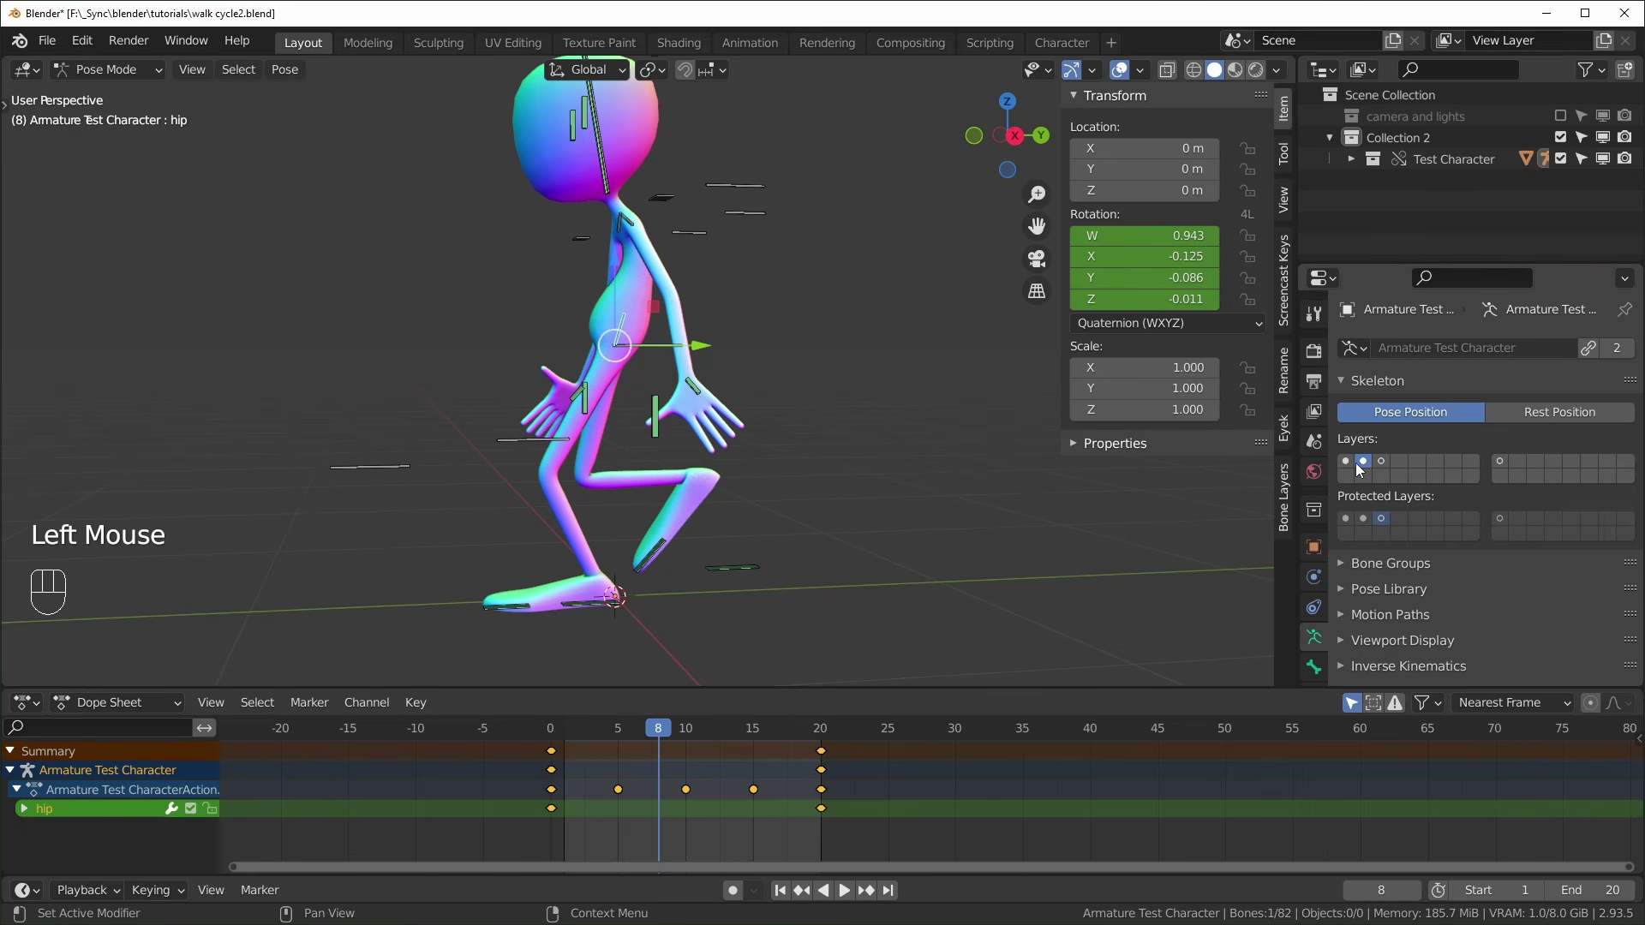
shift+click(1347, 461)
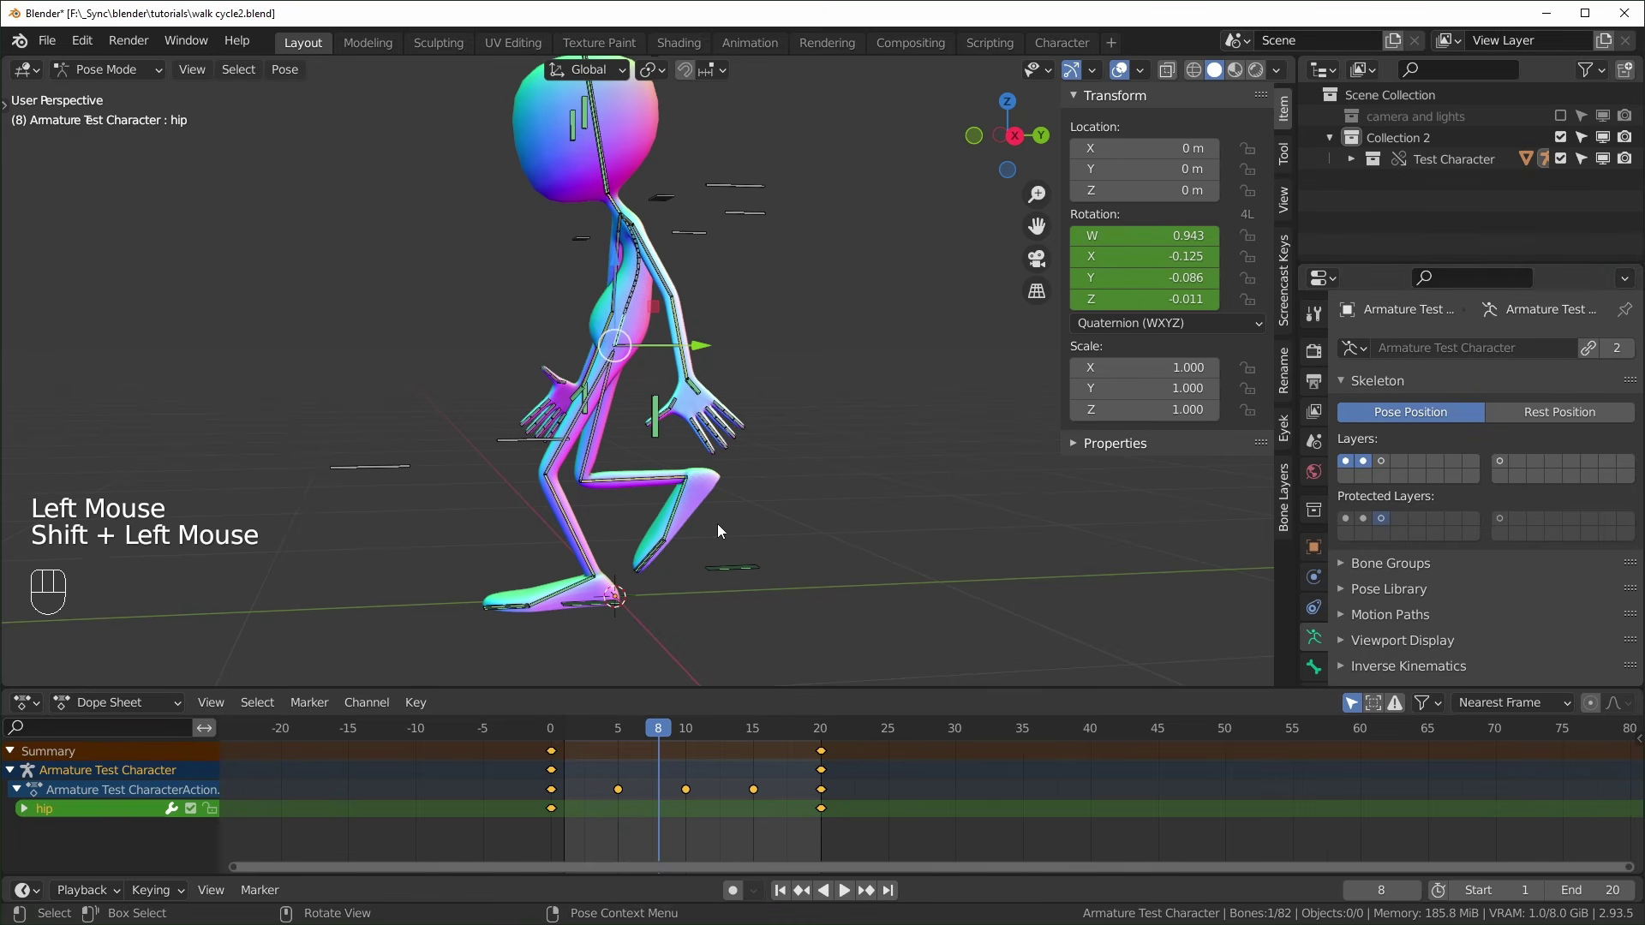
middle_drag(718, 530, 888, 548)
middle_drag(591, 546, 799, 561)
key(alt+a)
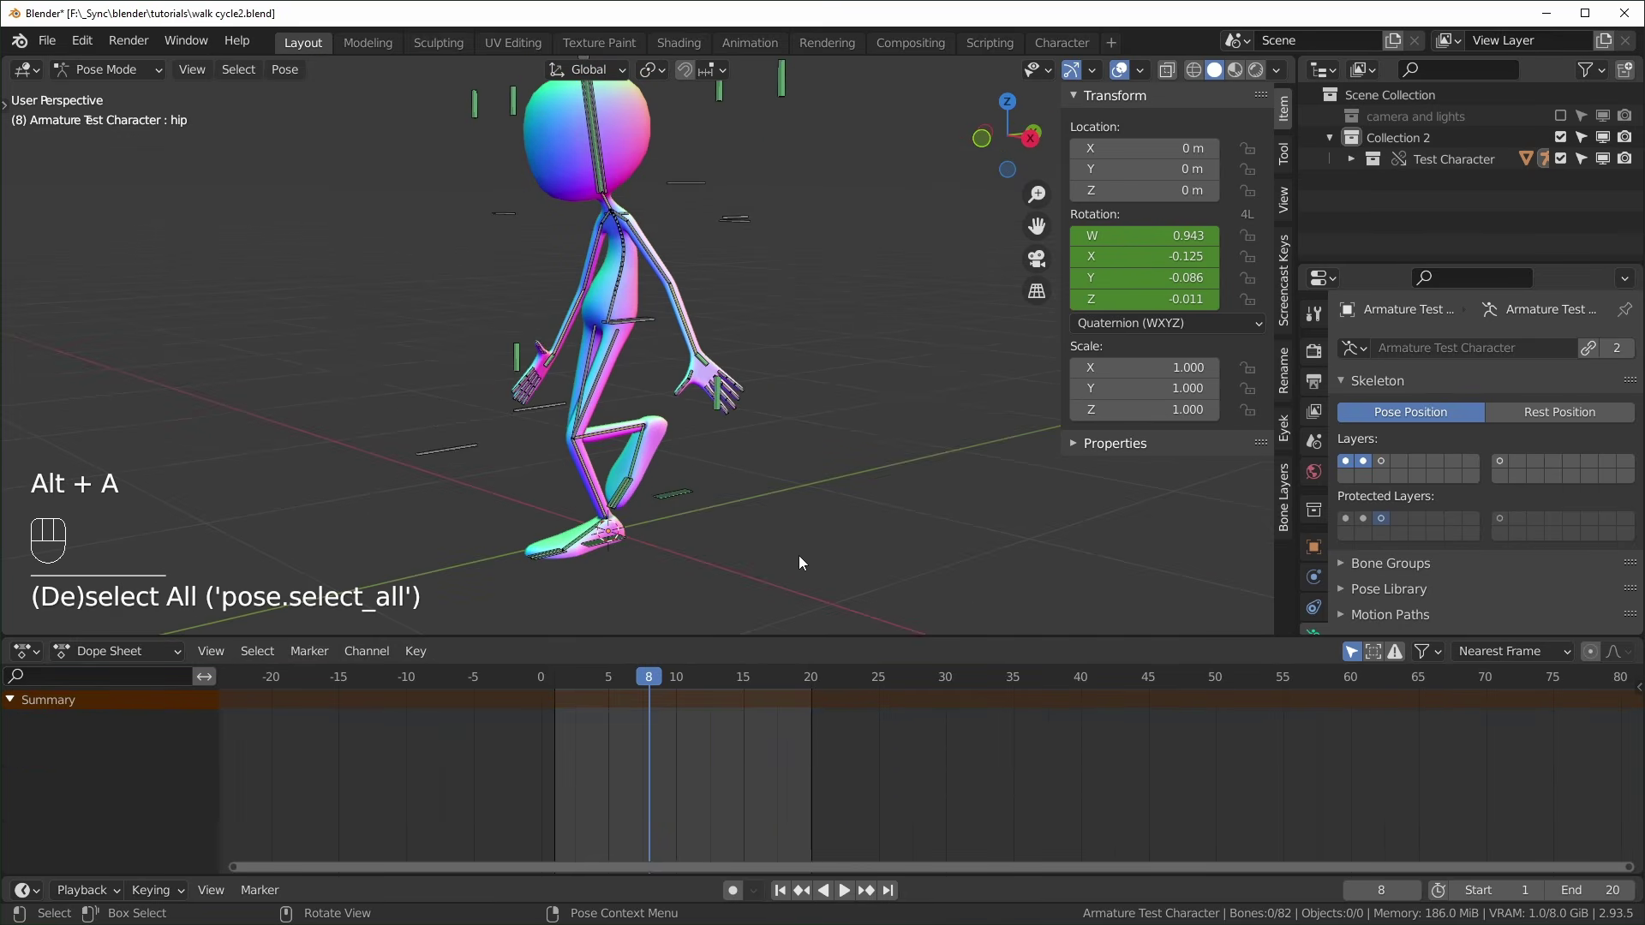
Select all of the character's bones and all of their keyframes in the Dope Sheet
key(a)
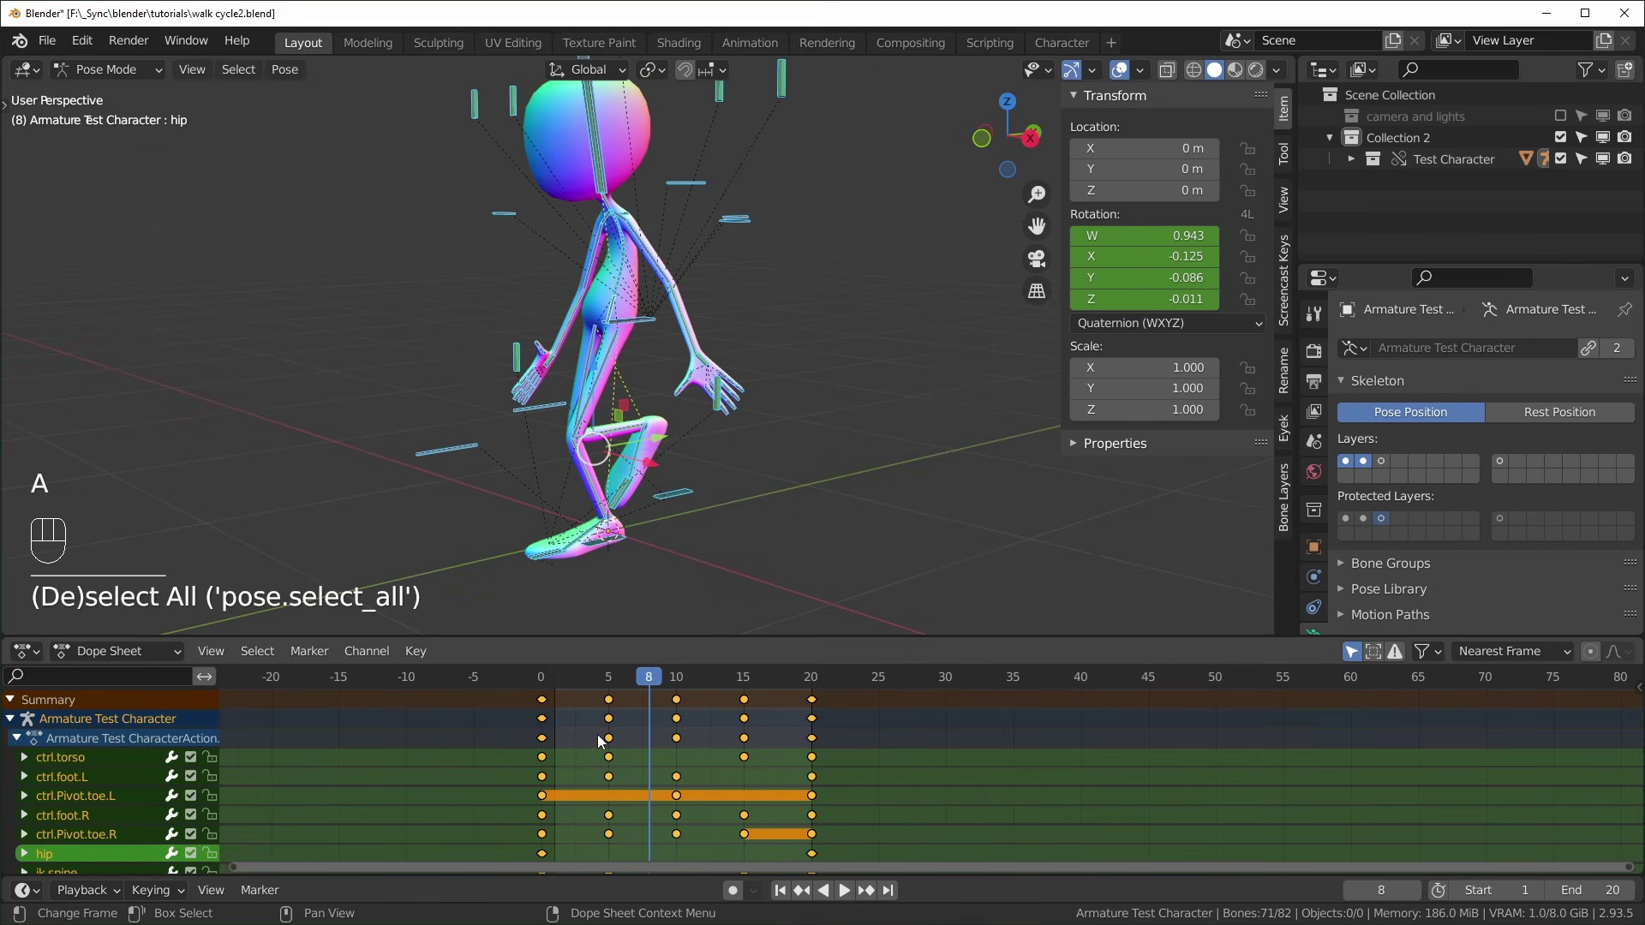
key(a)
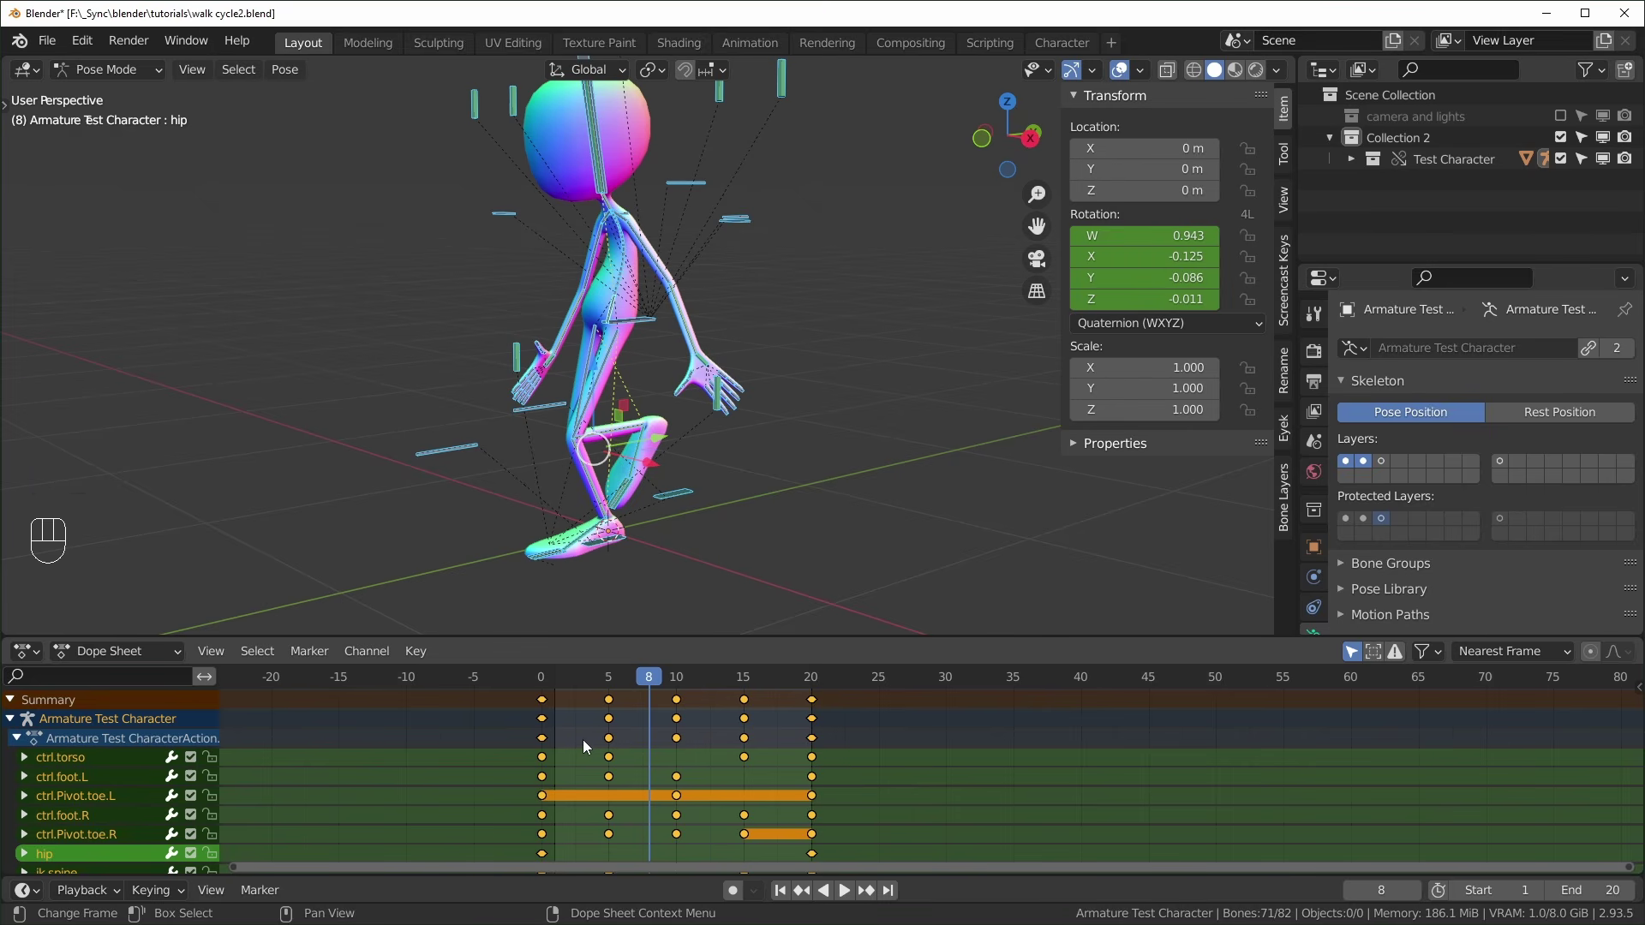
key(alt+h)
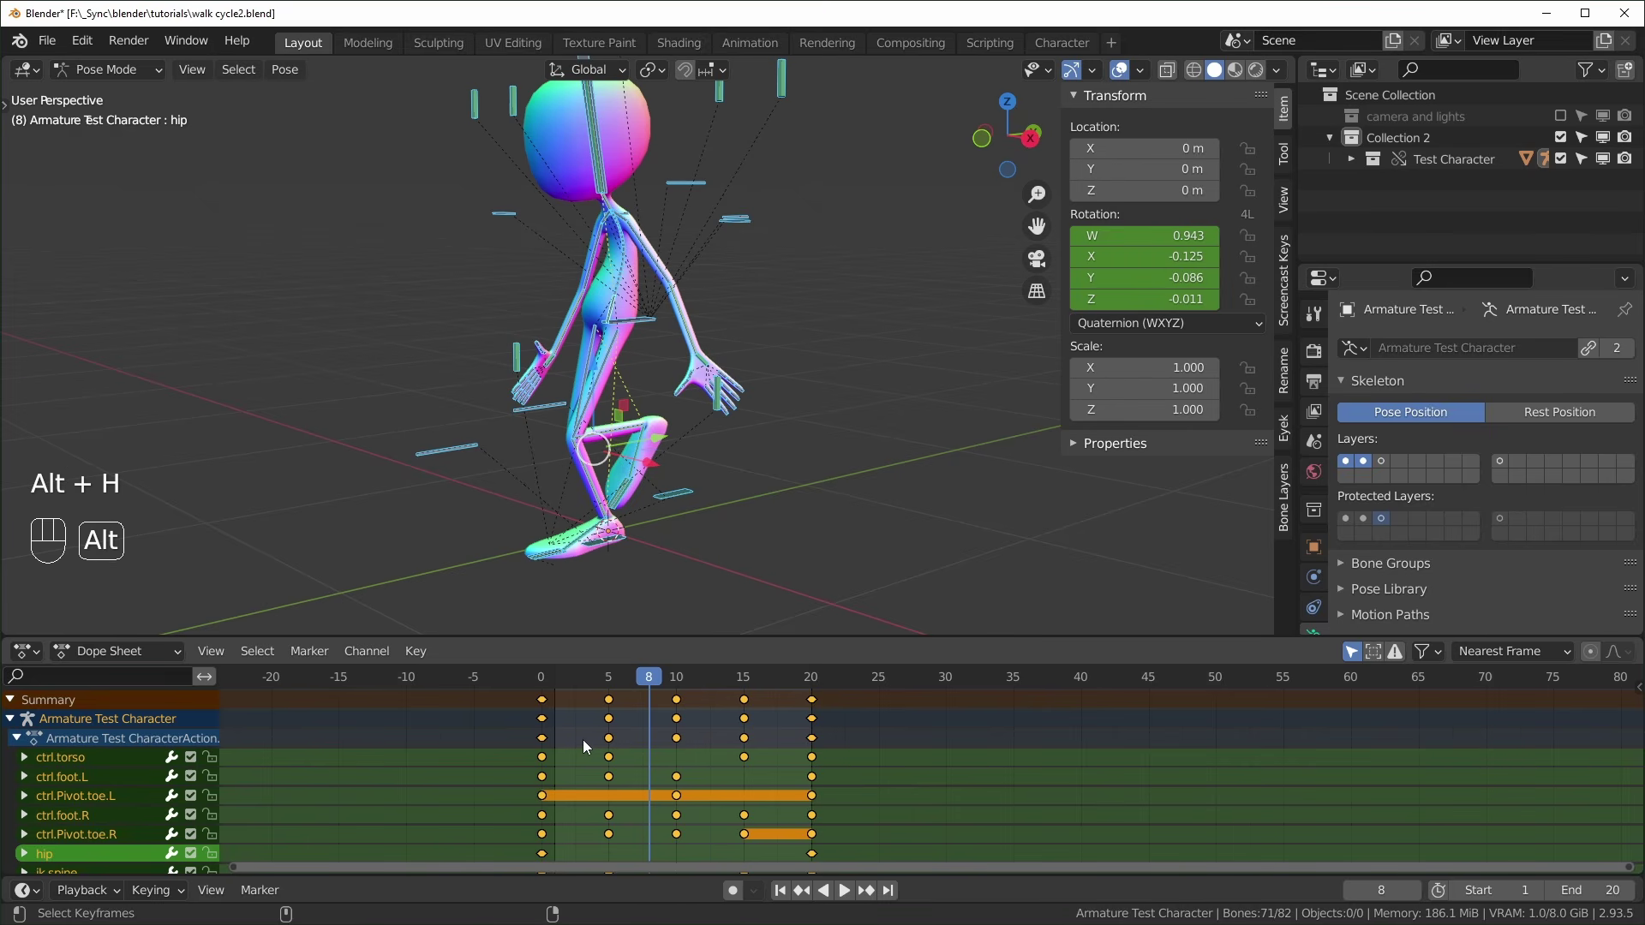
key(a)
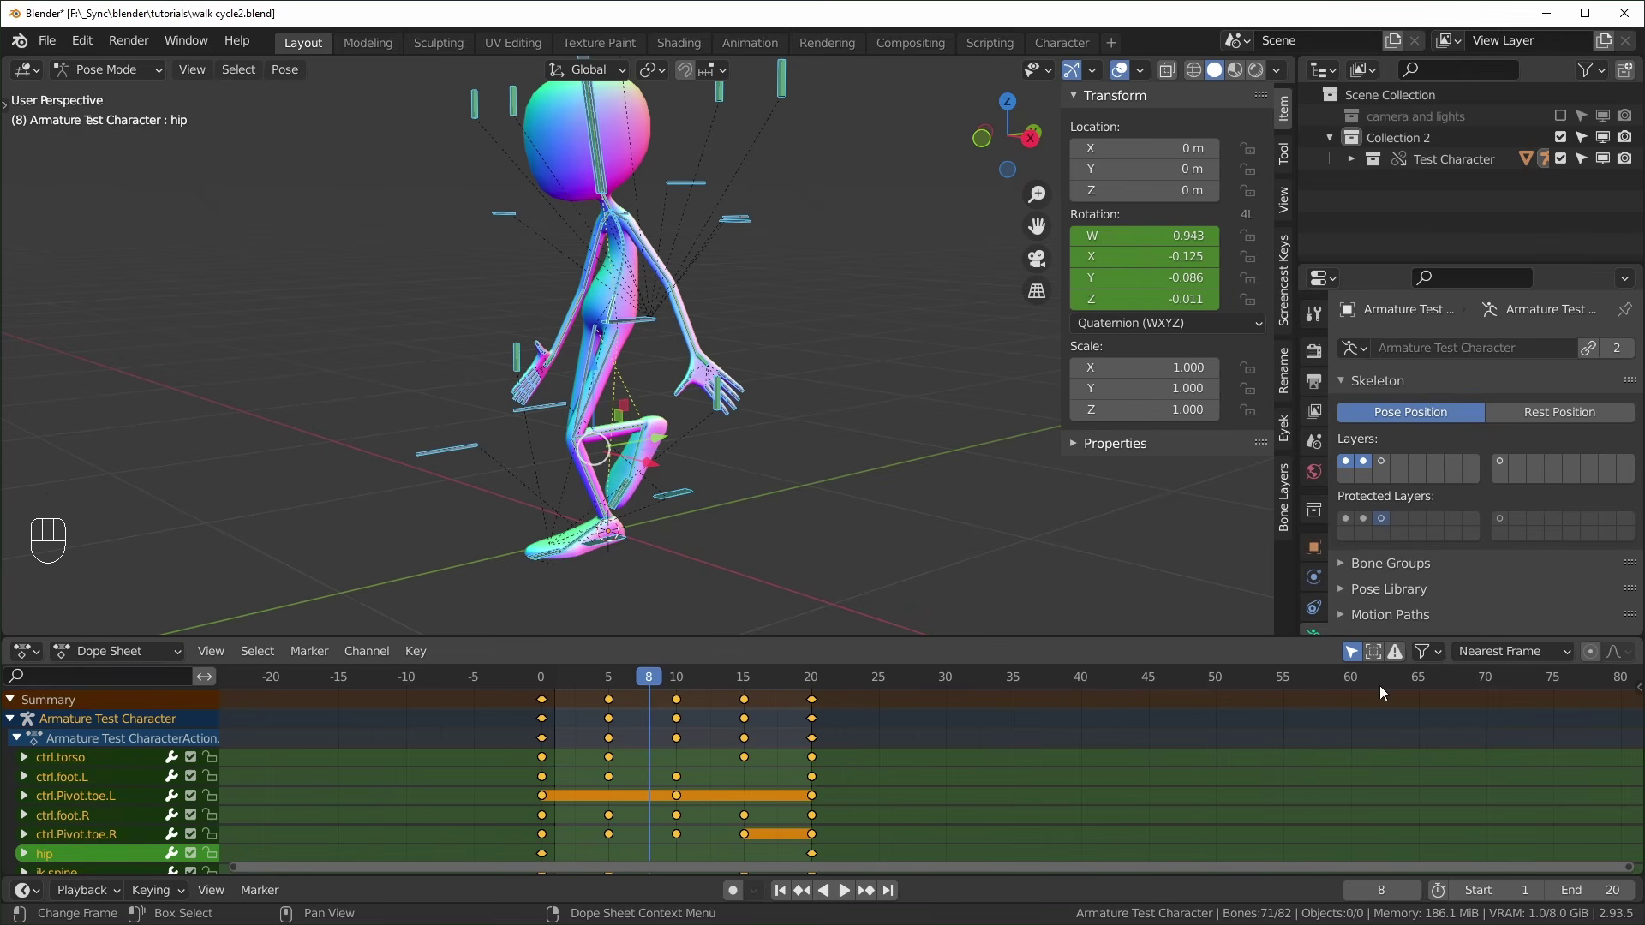
Set the animation's end frame to 250
click(1587, 888)
text(25)
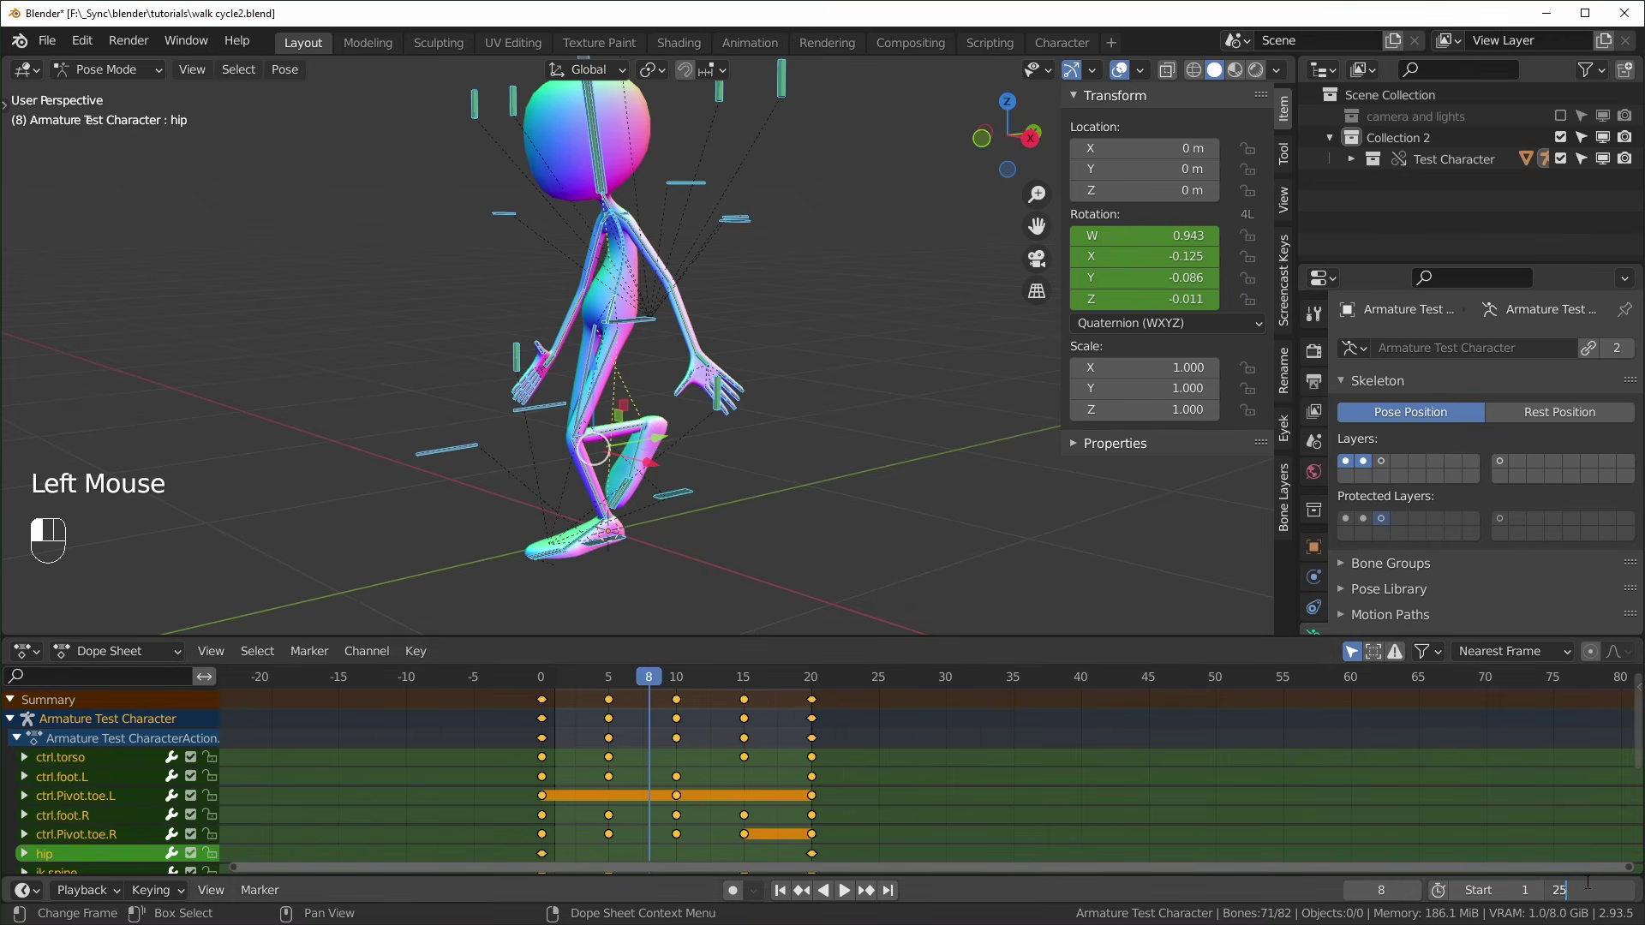
text(0)
key(Return)
Copy all selected keyframes with the playhead at frame 0, paste them flipped at frame 20, and play the result
click(540, 677)
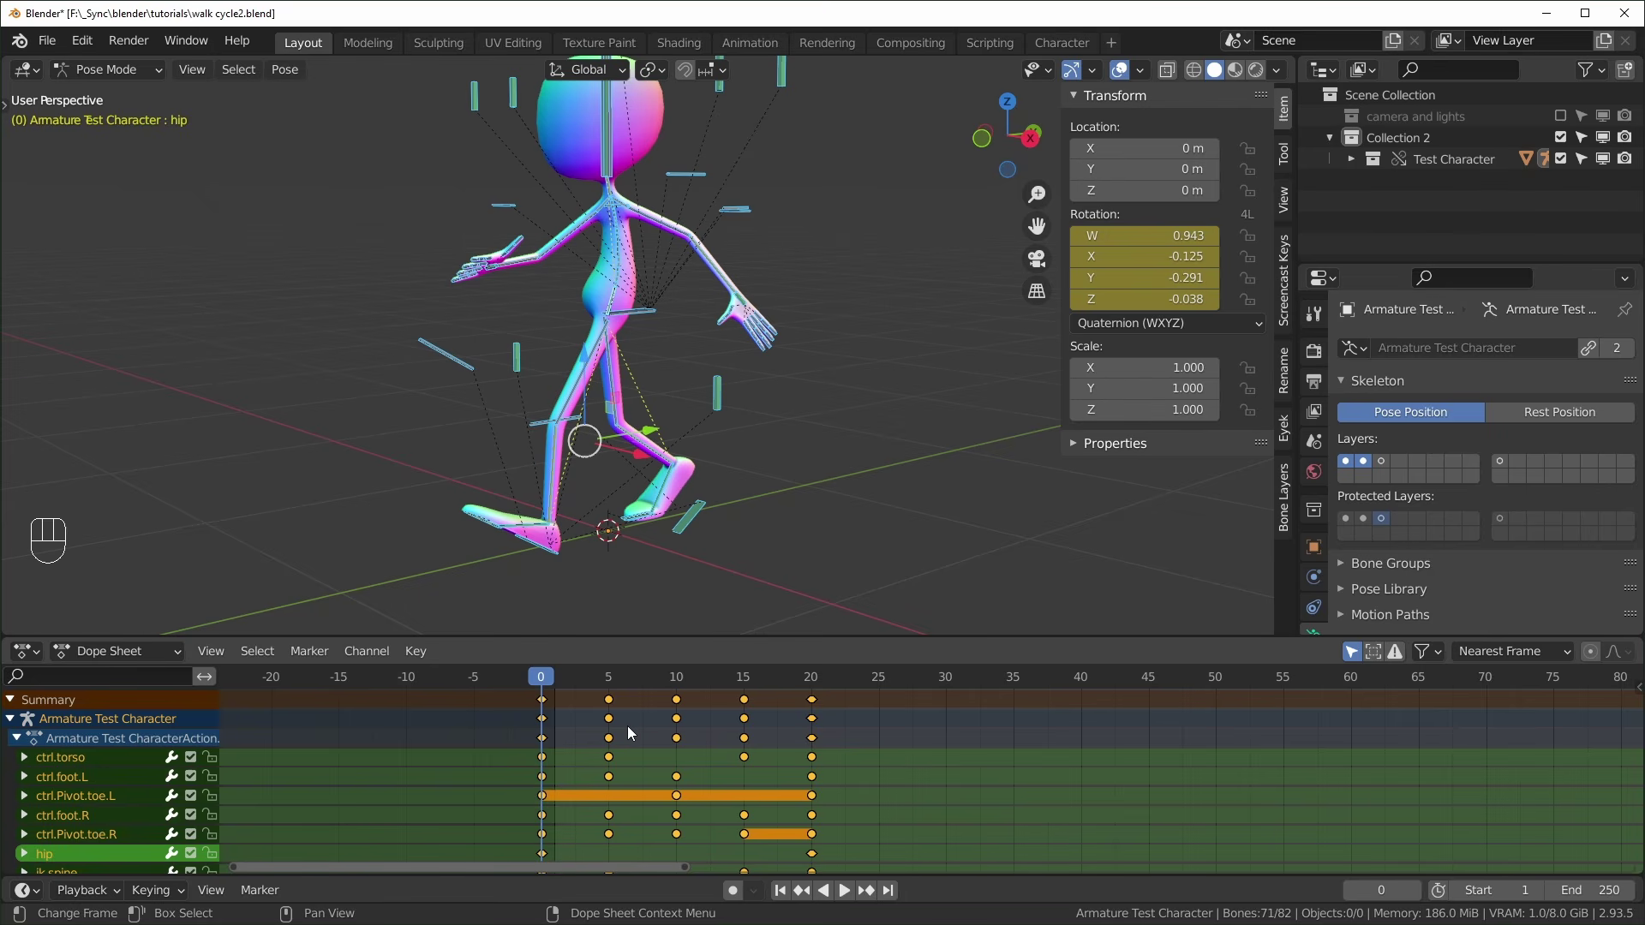
key(ctrl)
key(ctrl+c)
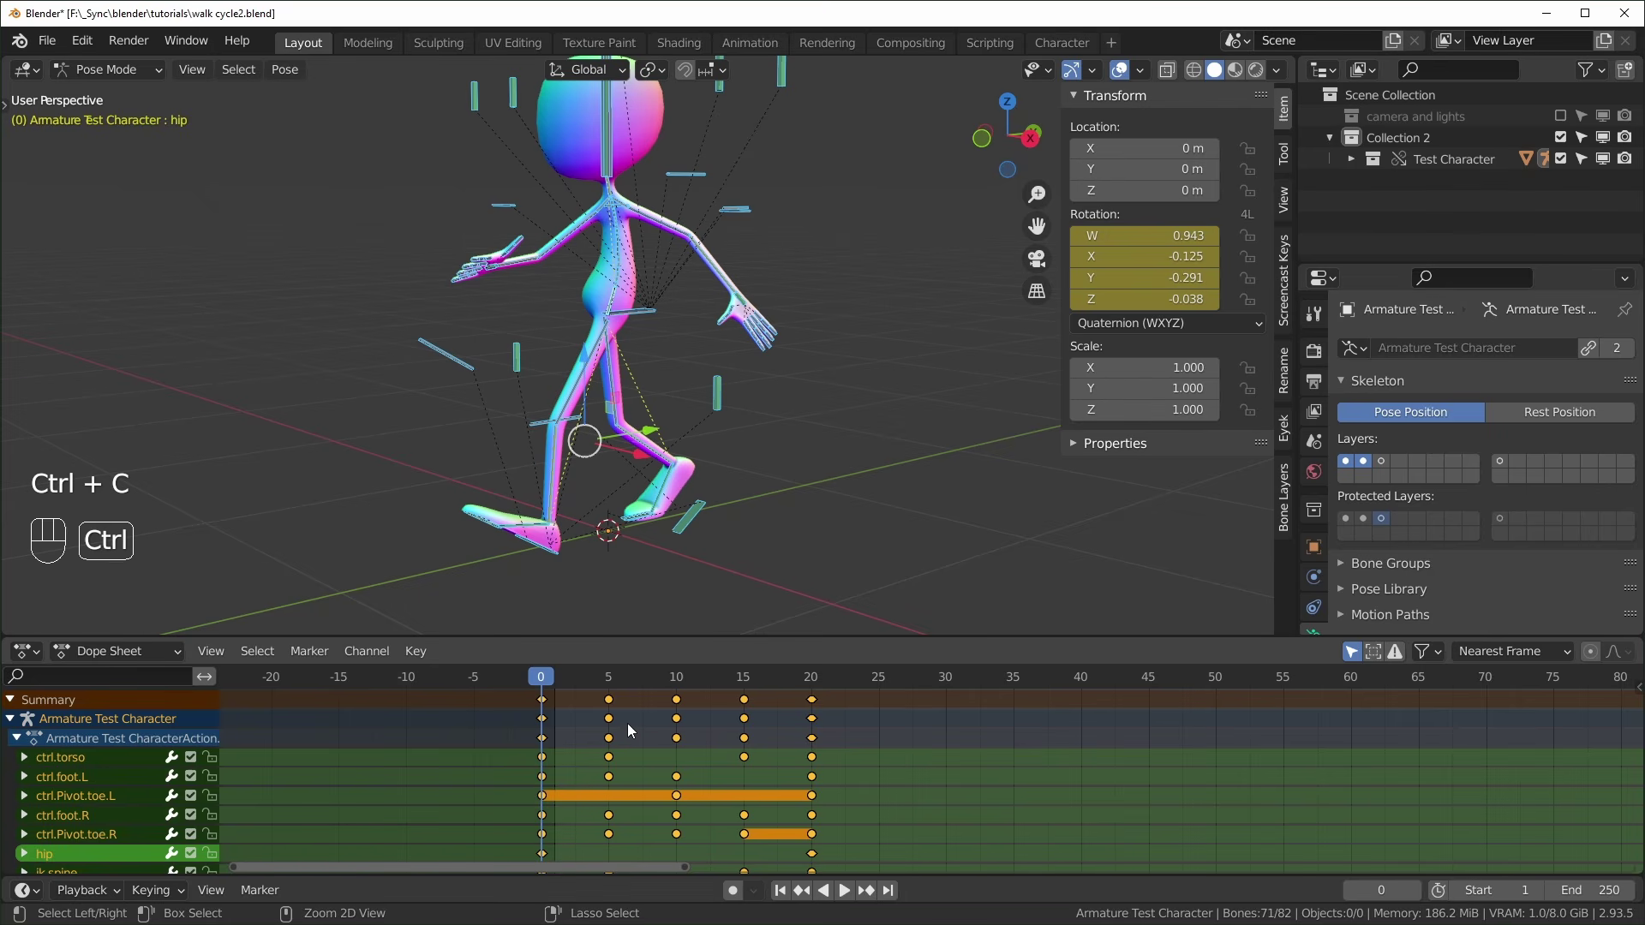
drag(600, 677, 811, 701)
key(ctrl+shift)
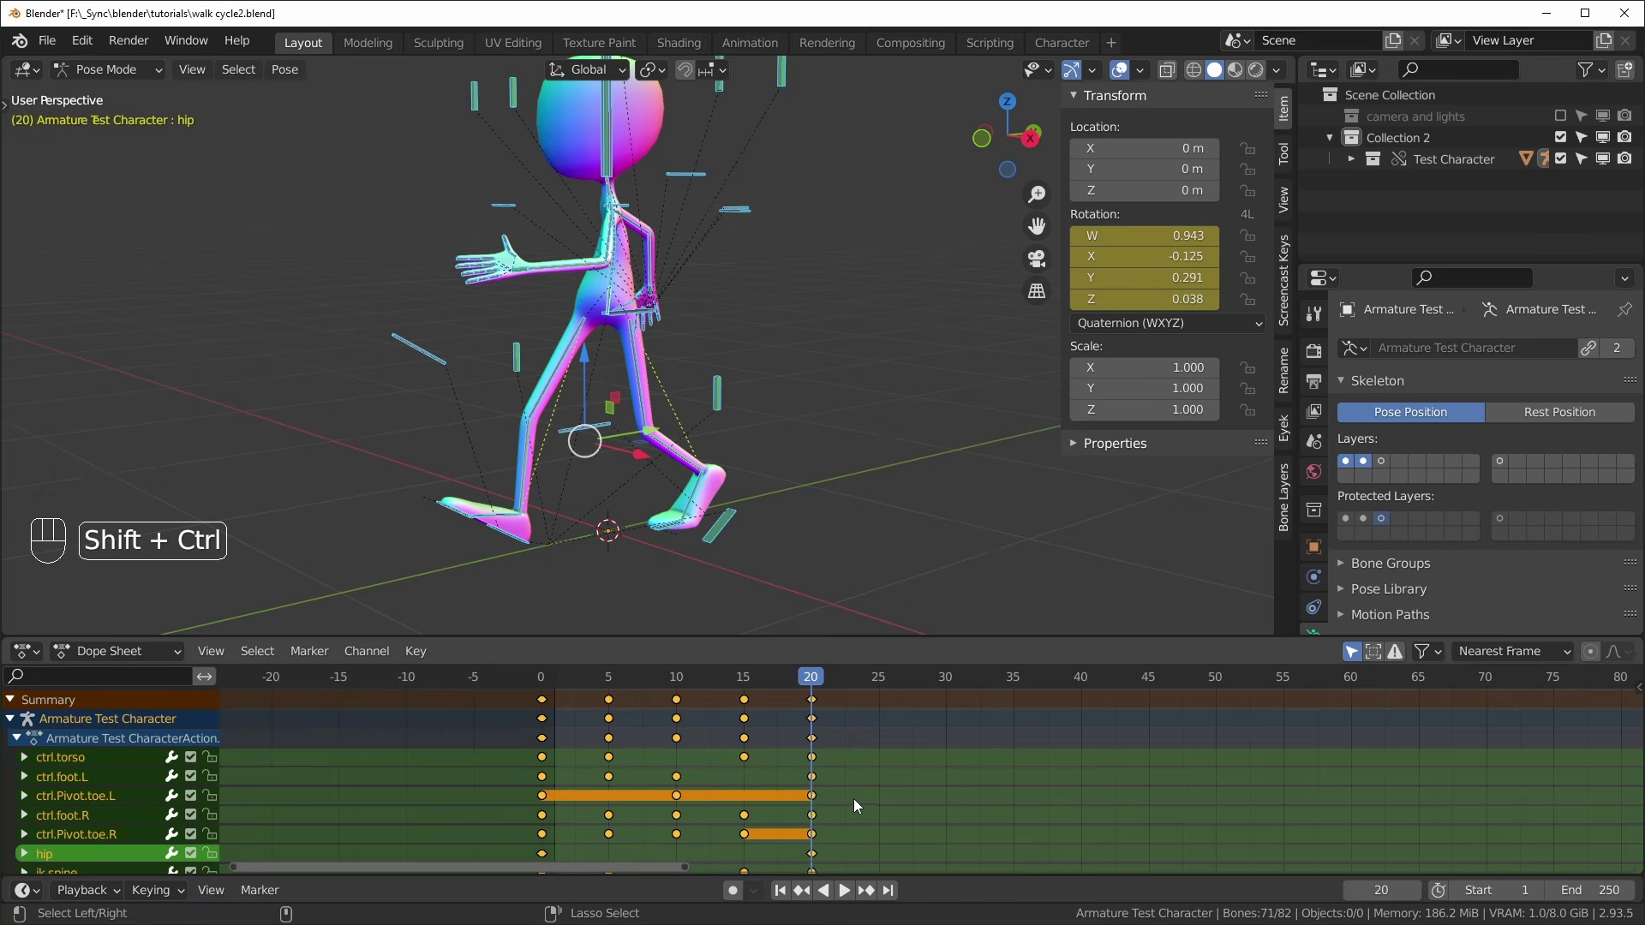
key(ctrl+shift+v)
key(space)
key(space)
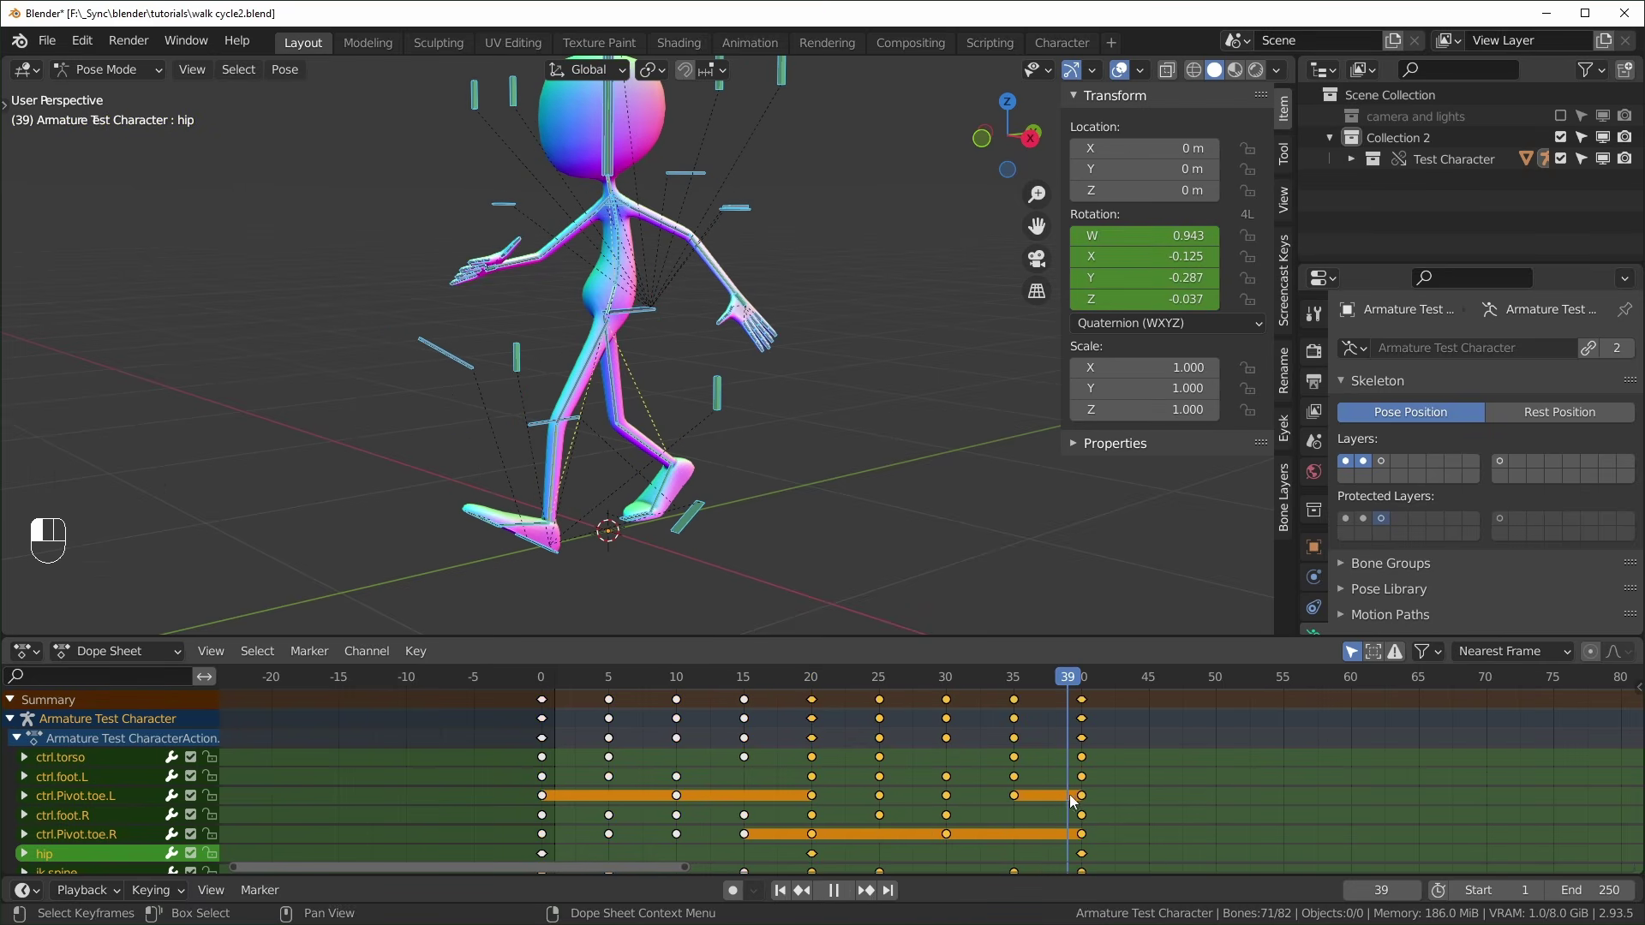
Set the animation's end frame to 40 and play the walk cycle while viewing the character from the side
click(1592, 891)
text(40)
key(Return)
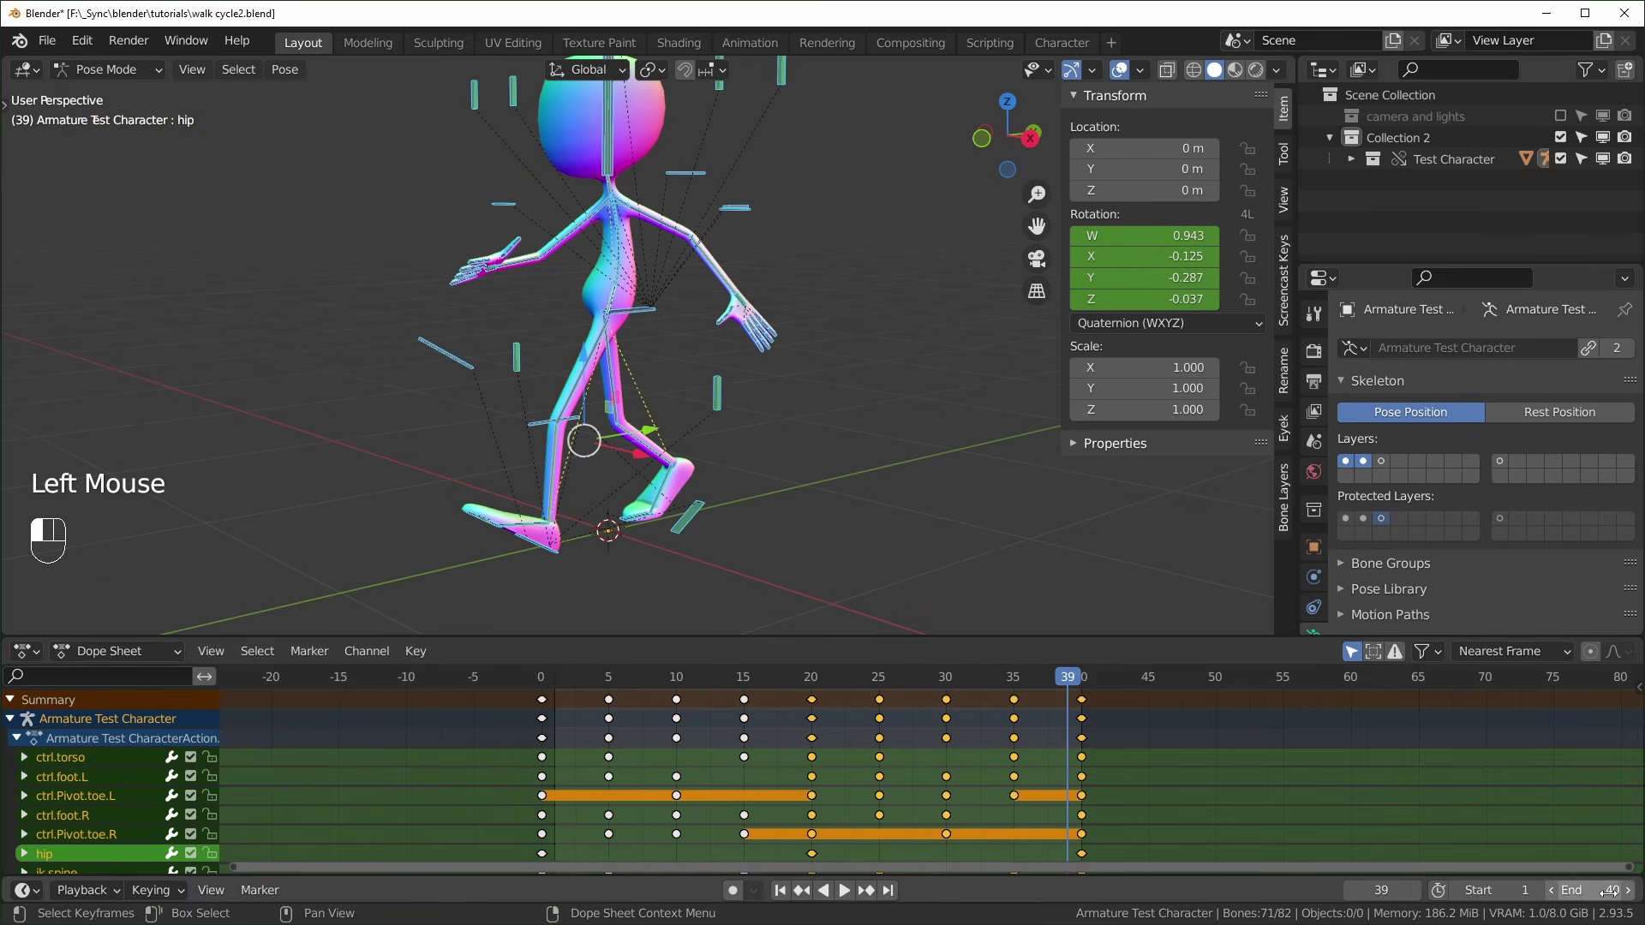
key(space)
middle_drag(912, 507, 1119, 548)
click(898, 544)
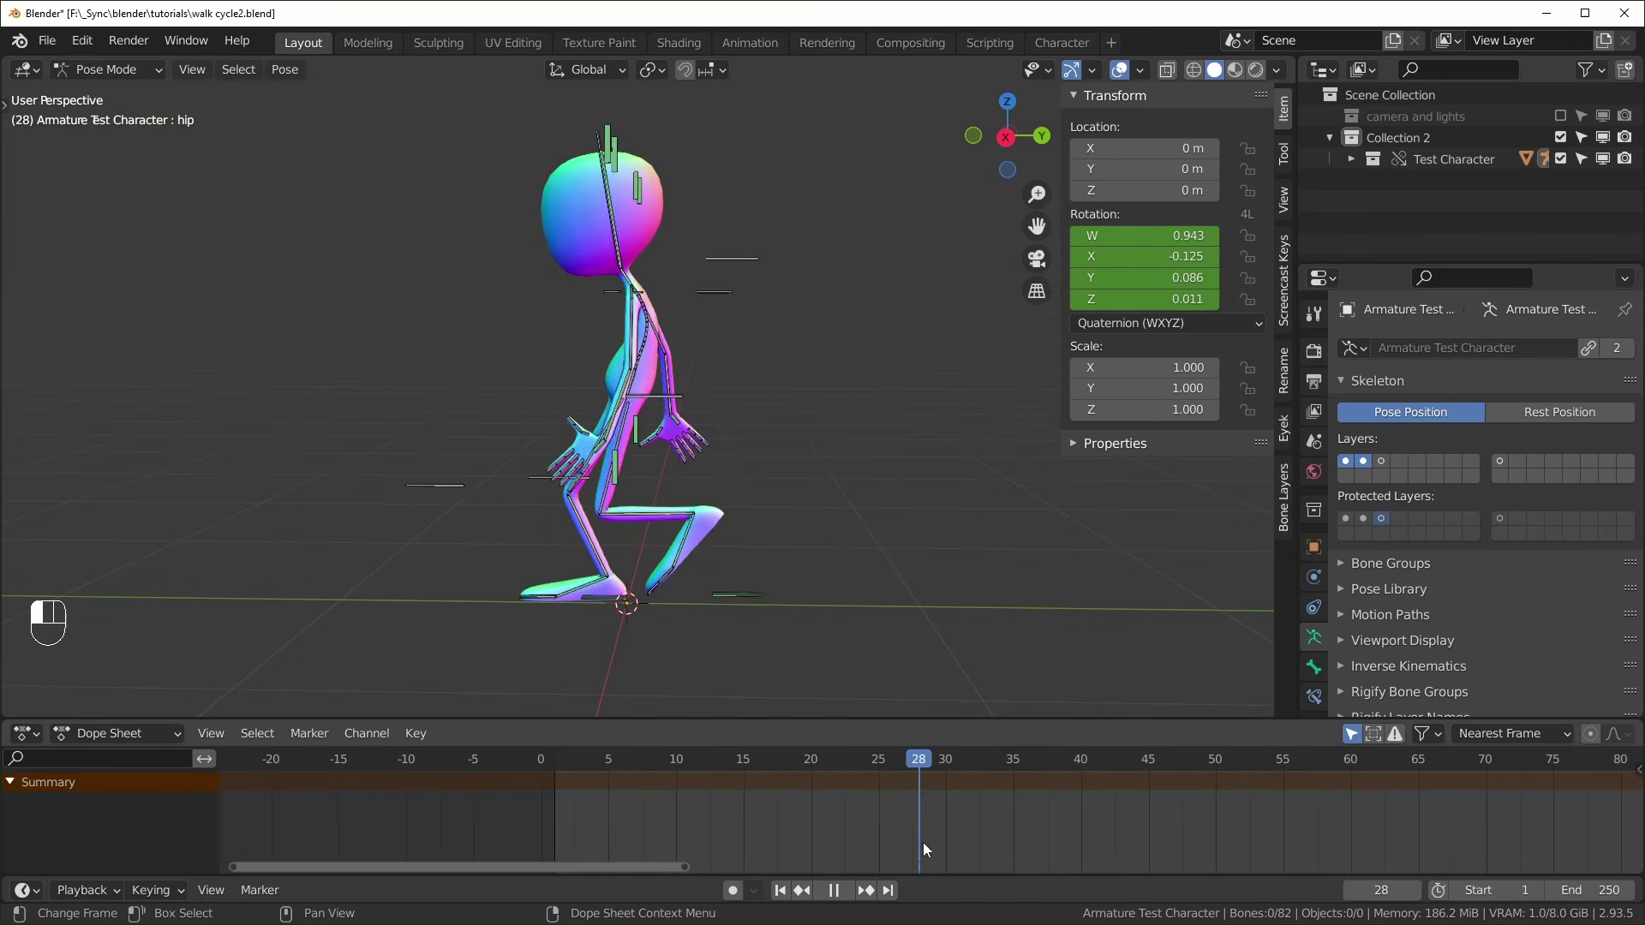
Scrub the timeline past the last keyframe to frame 50 and examine the character's motion there
drag(924, 843, 1216, 865)
scroll(647, 518, down, 2)
middle_drag(646, 518, 857, 643)
scroll(866, 649, up, 1)
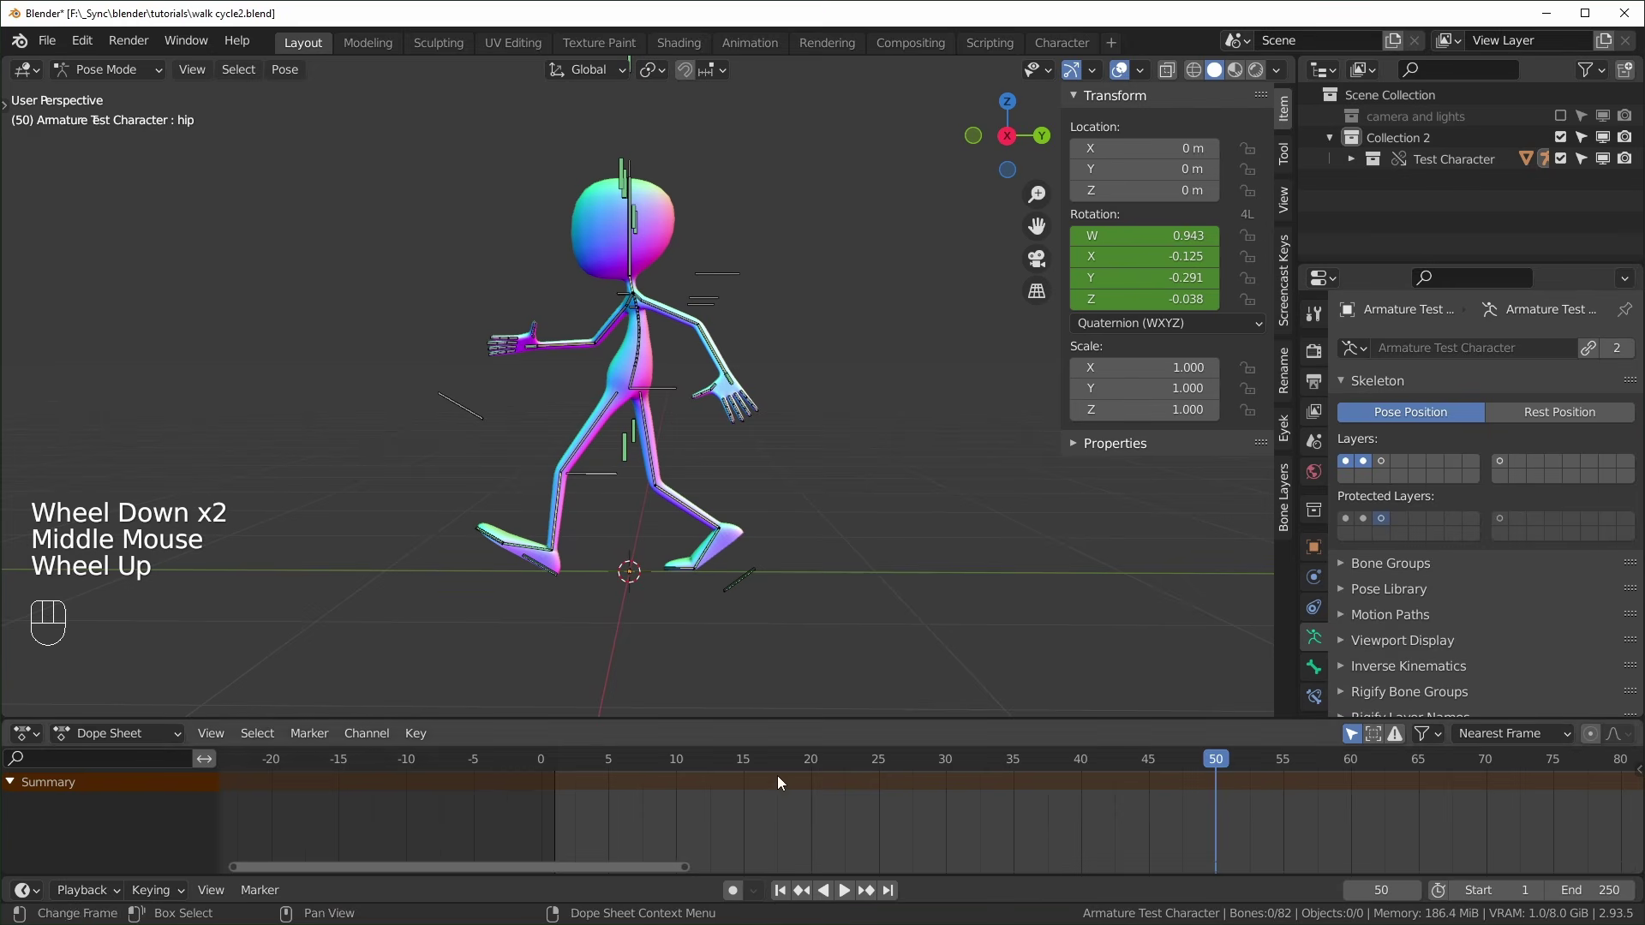
Select all bones, switch the Dope Sheet to the Graph Editor, and select all keyframes
key(a)
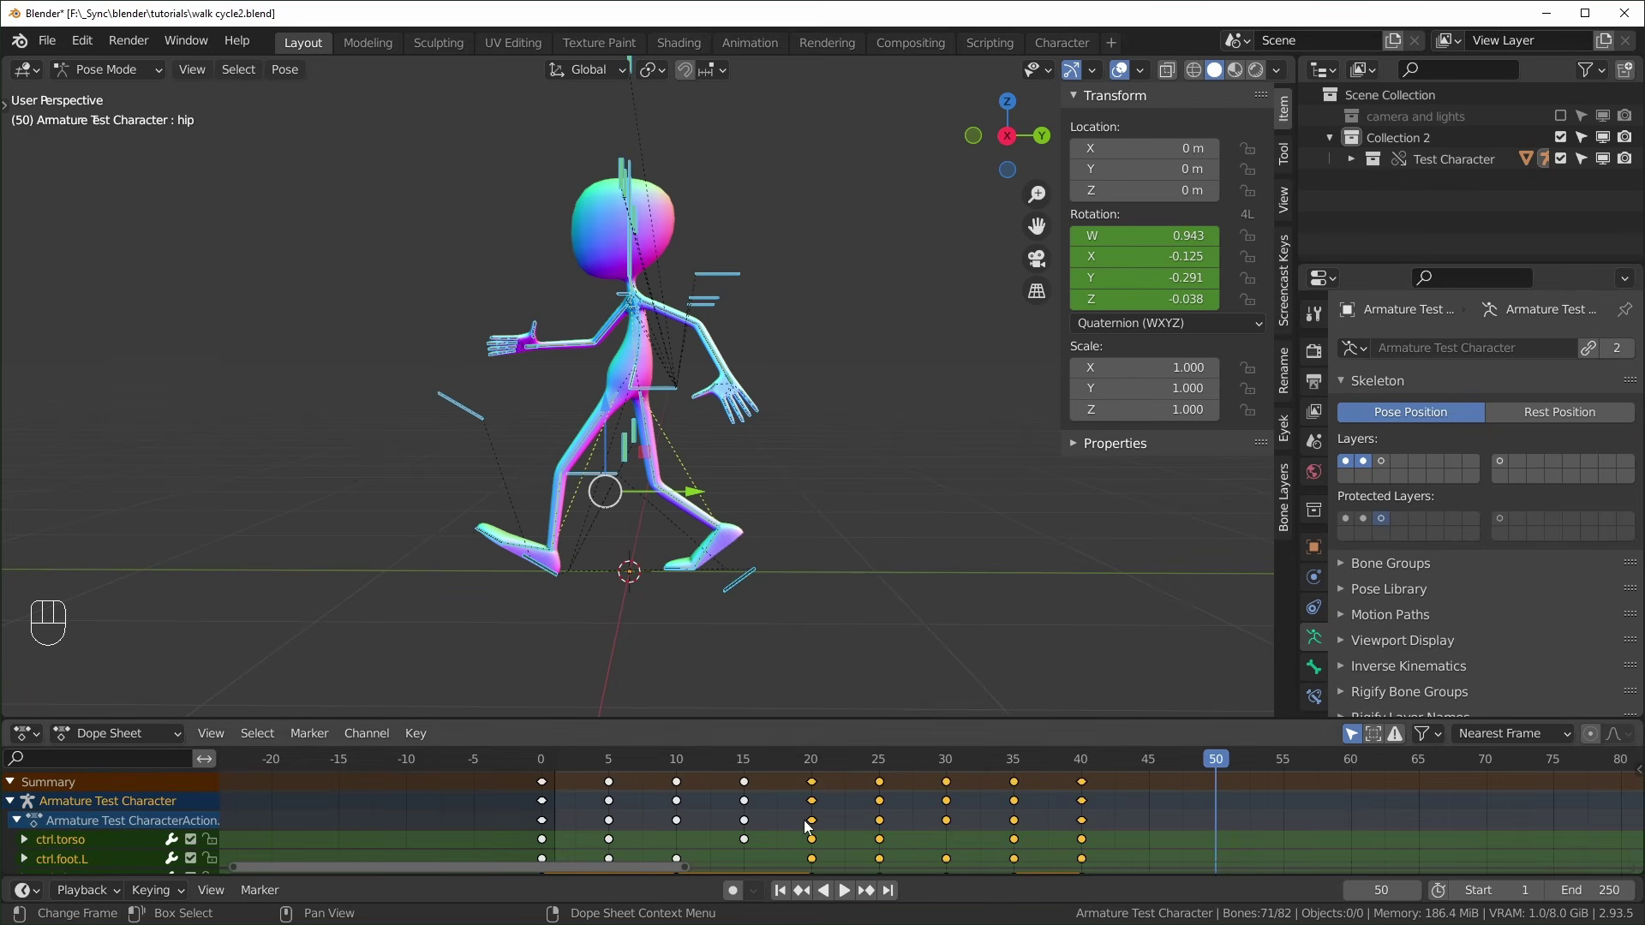
key(ctrl+Tab)
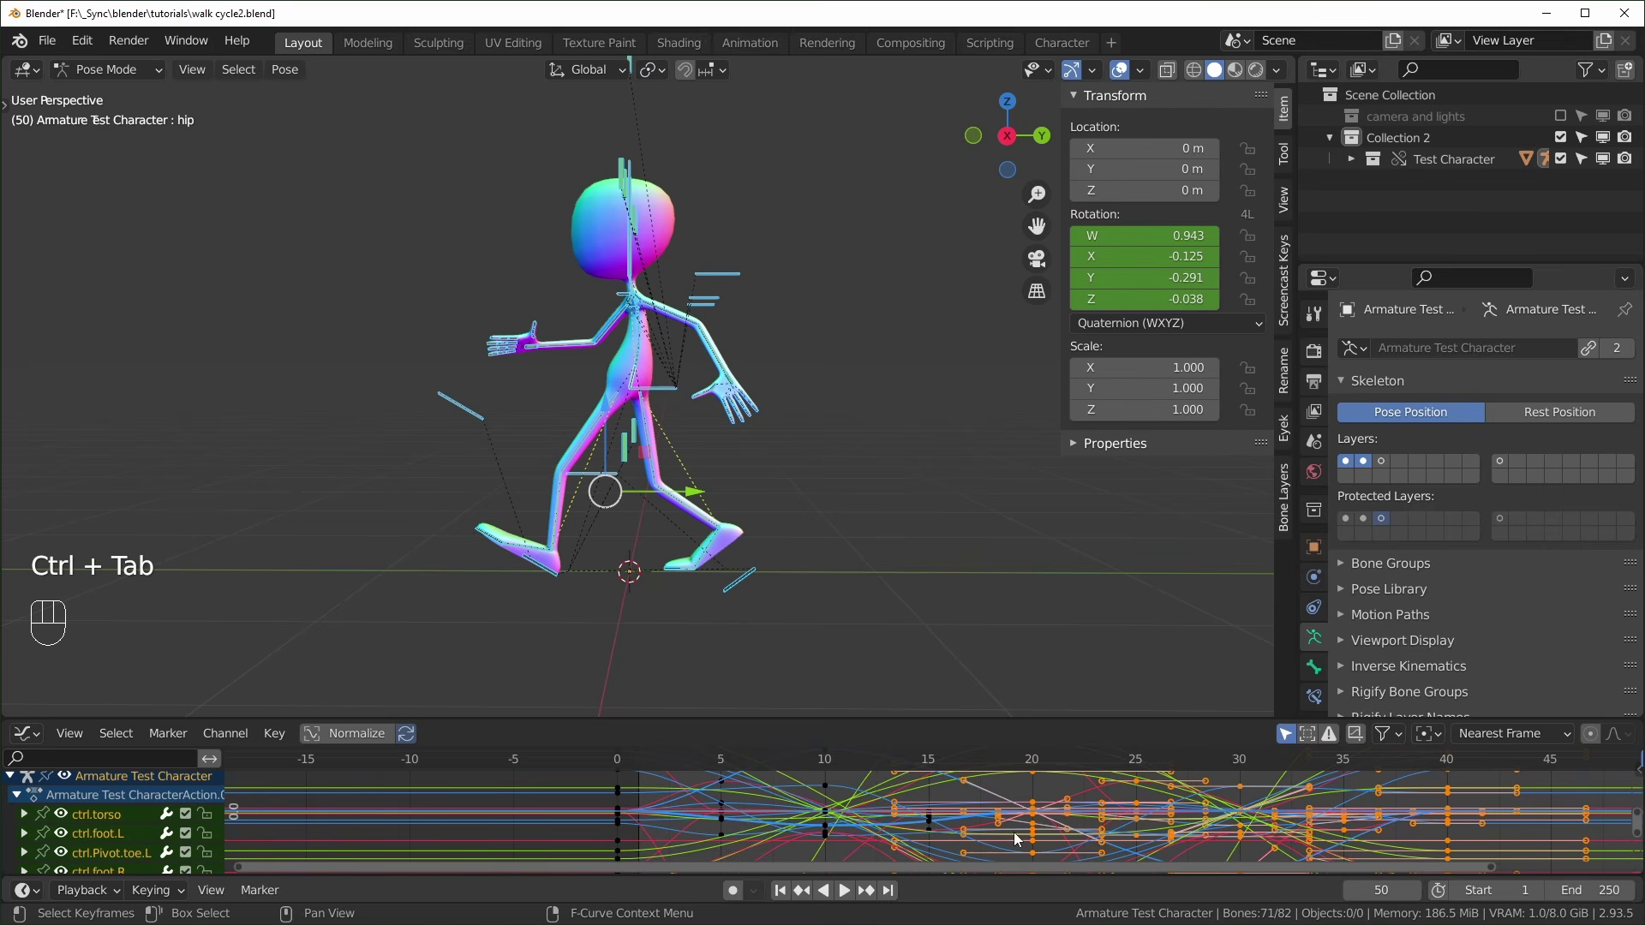
key(a)
middle_drag(1019, 838, 900, 848)
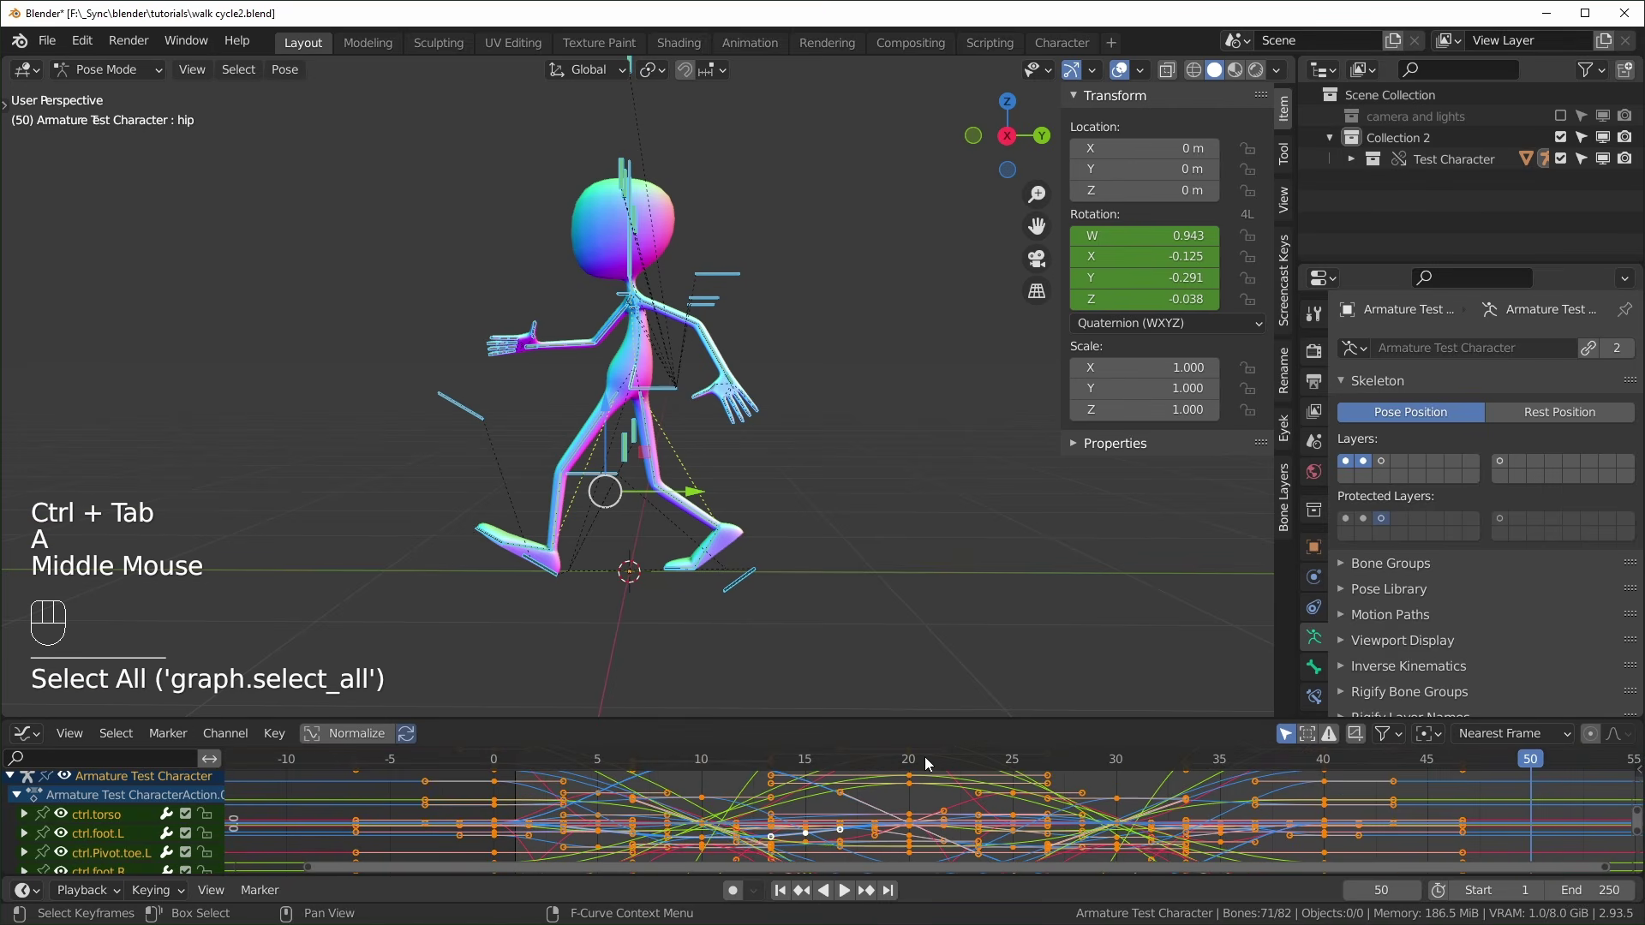
Enlarge the Graph Editor area, reveal any hidden curves, and select all keyframes with the whole curve range in view
drag(929, 721, 934, 666)
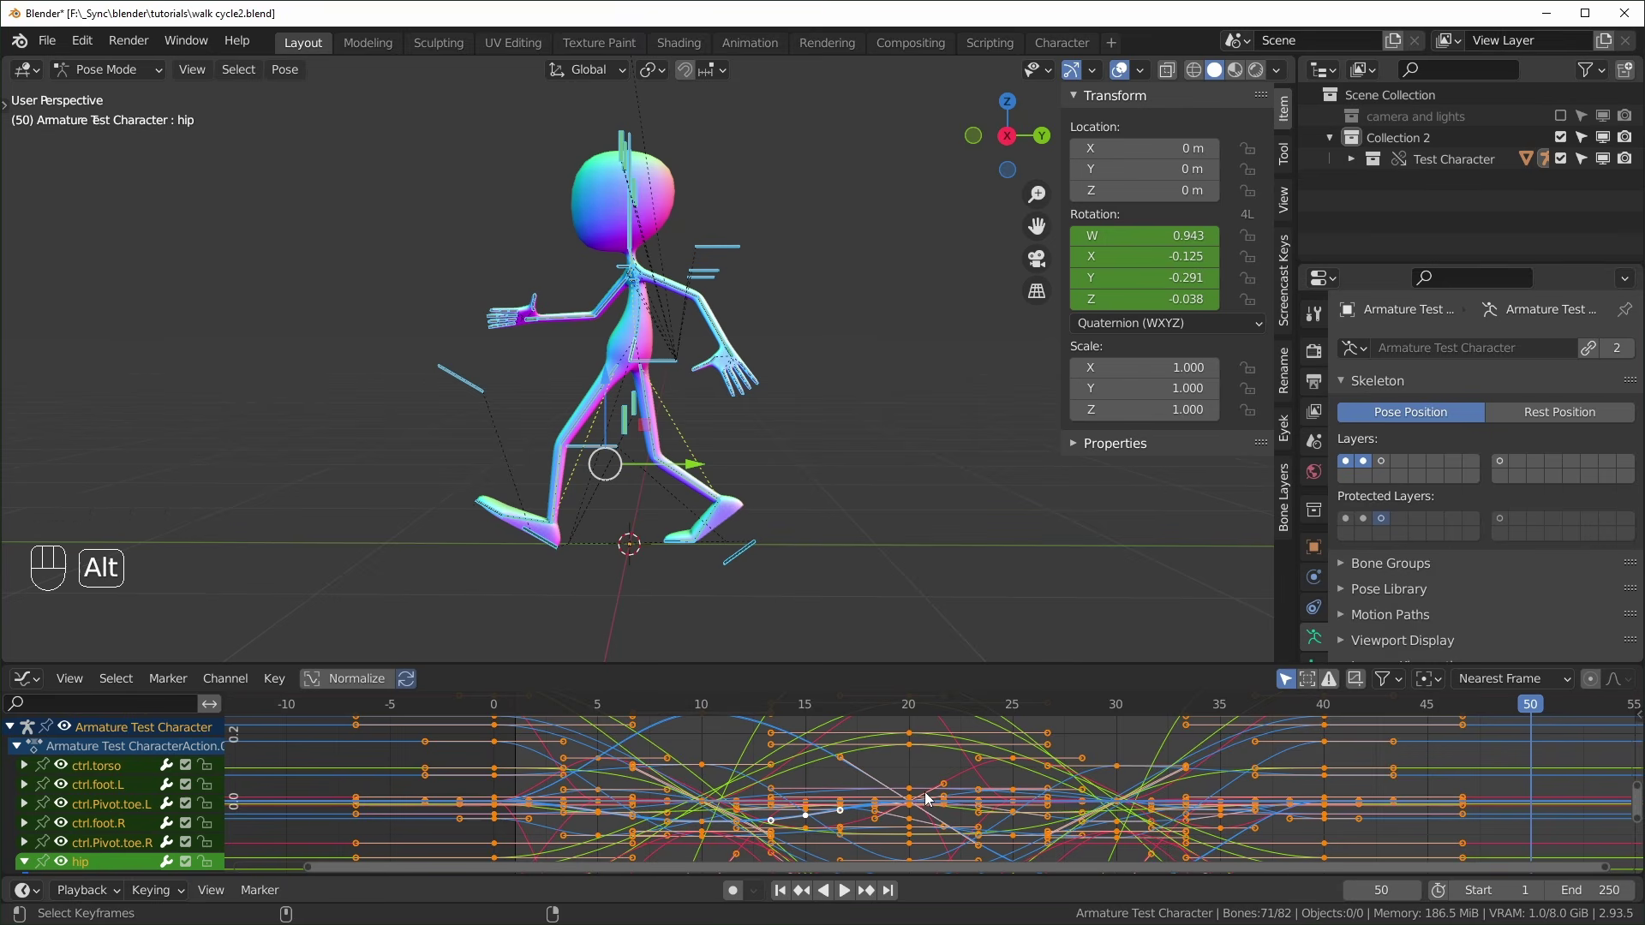
key(alt+h)
key(a)
key(KP_Decimal)
scroll(1171, 809, down, 4)
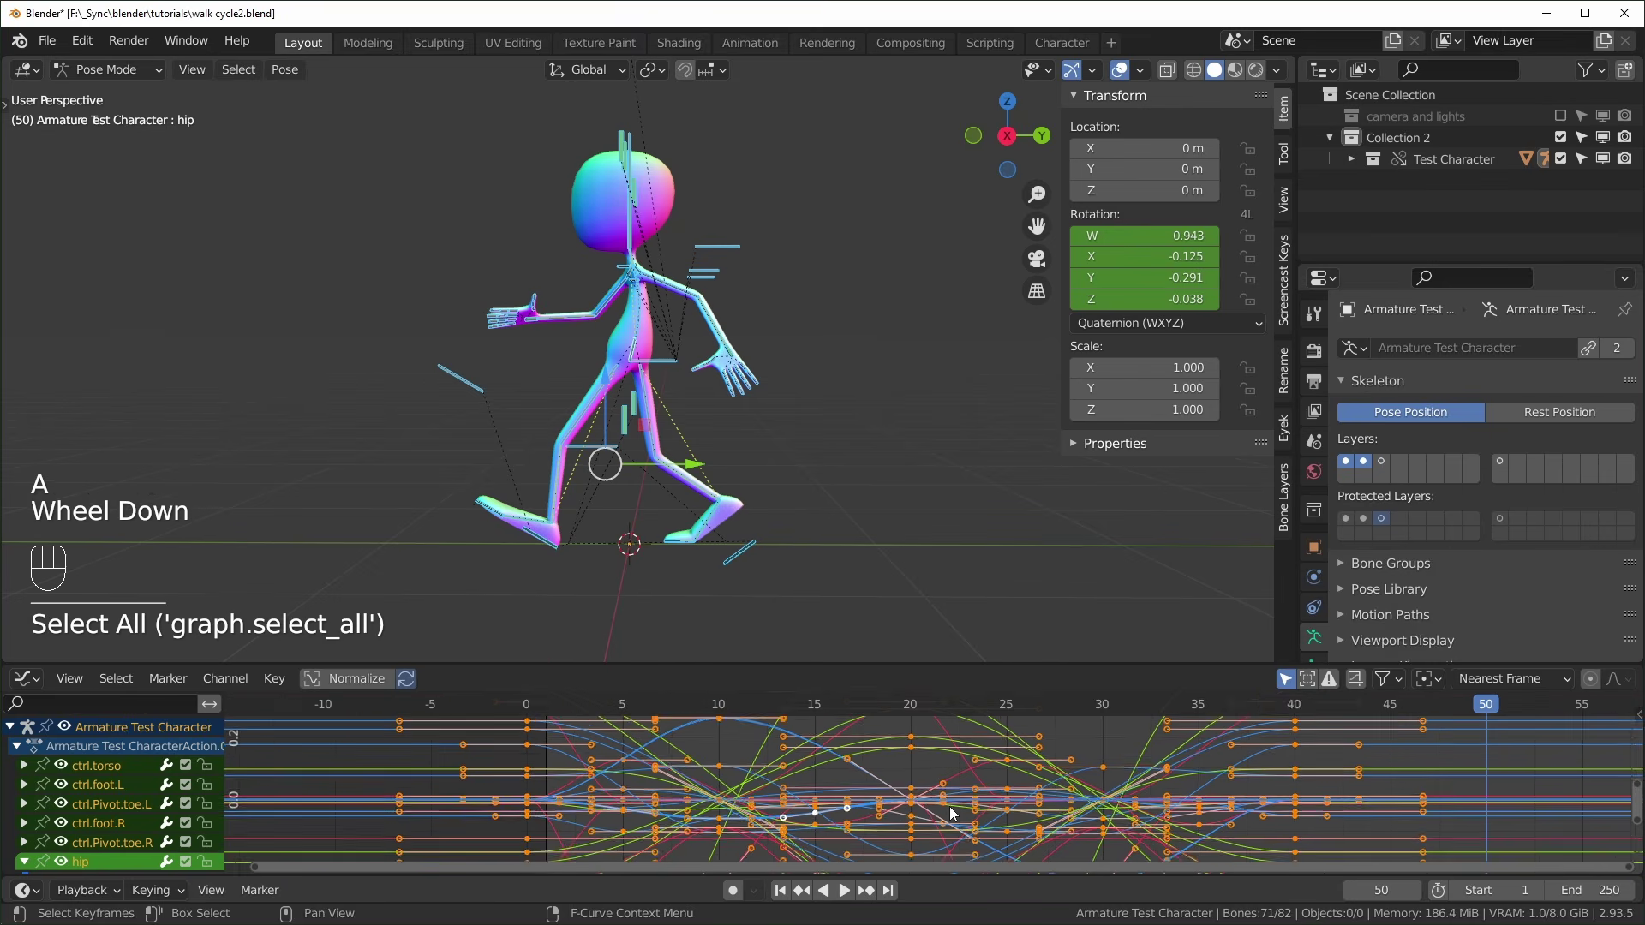
shift+middle_drag(1166, 810, 1170, 810)
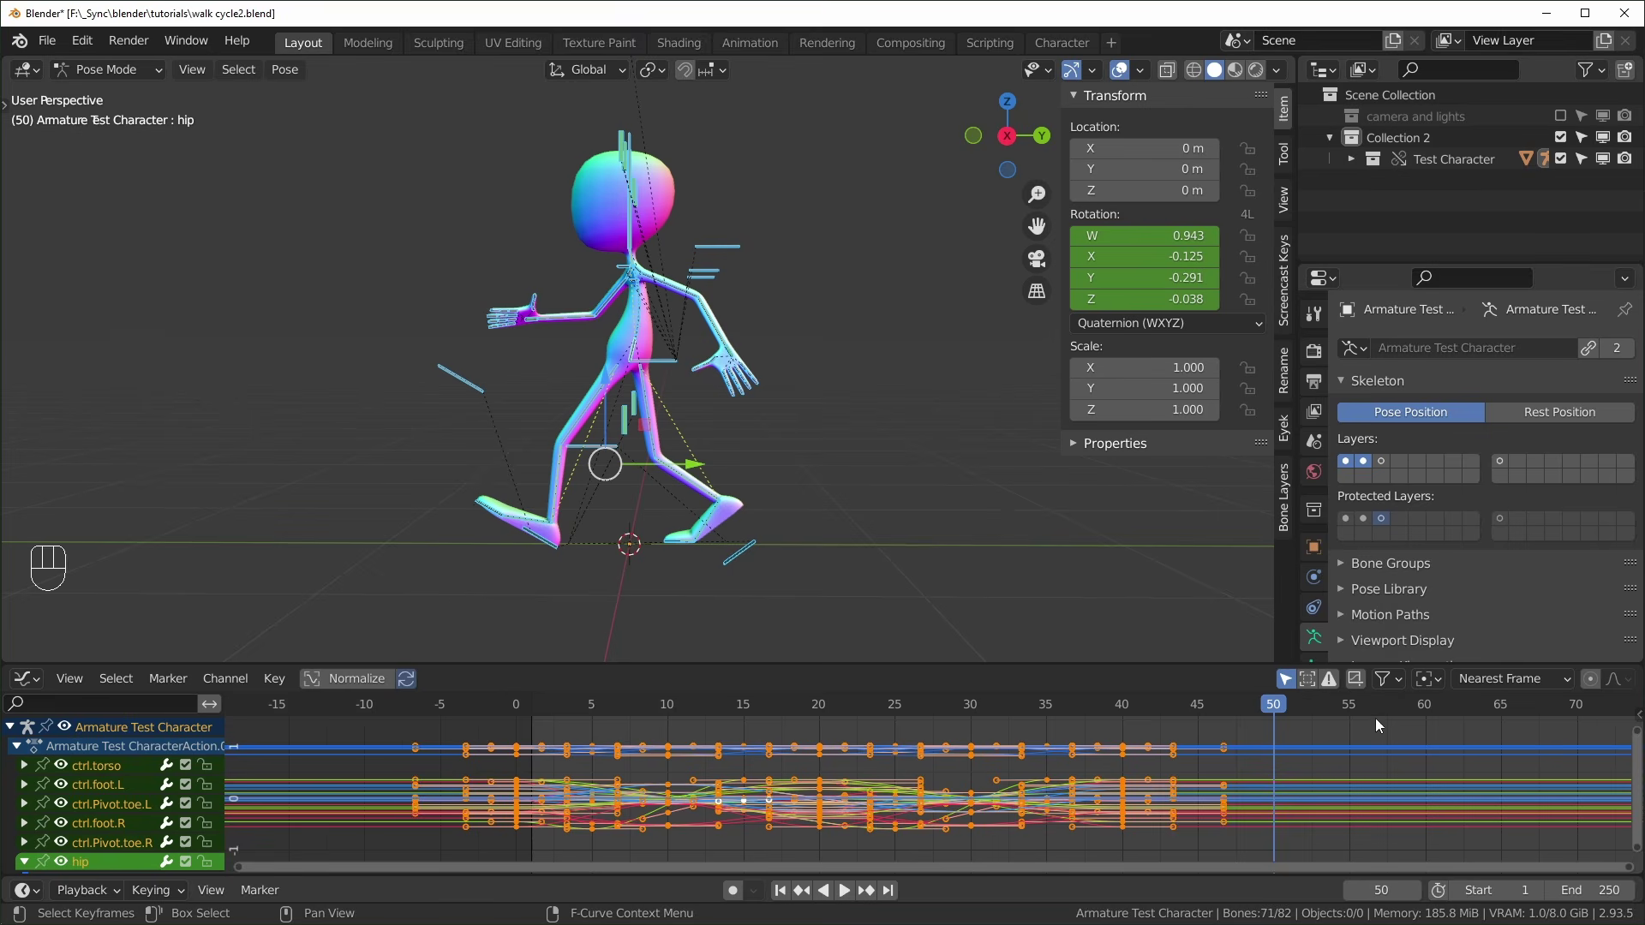
Show the F-curve modifier settings, make one curve active through its frame 40 keyframe, and select all keyframes
key(n)
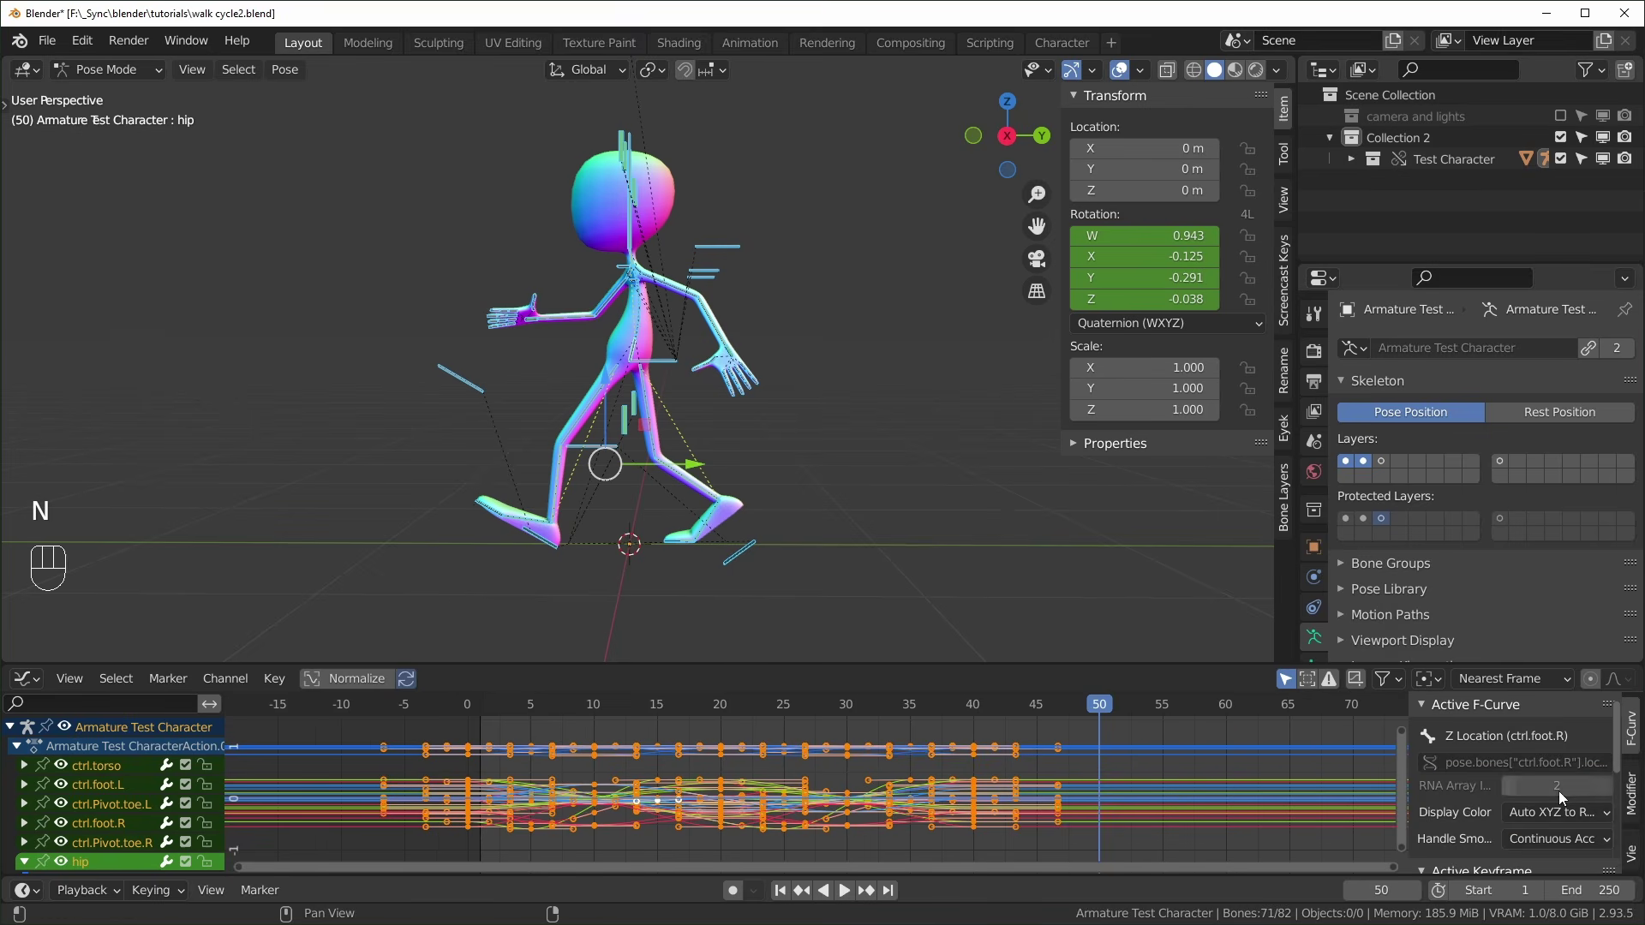
click(1634, 793)
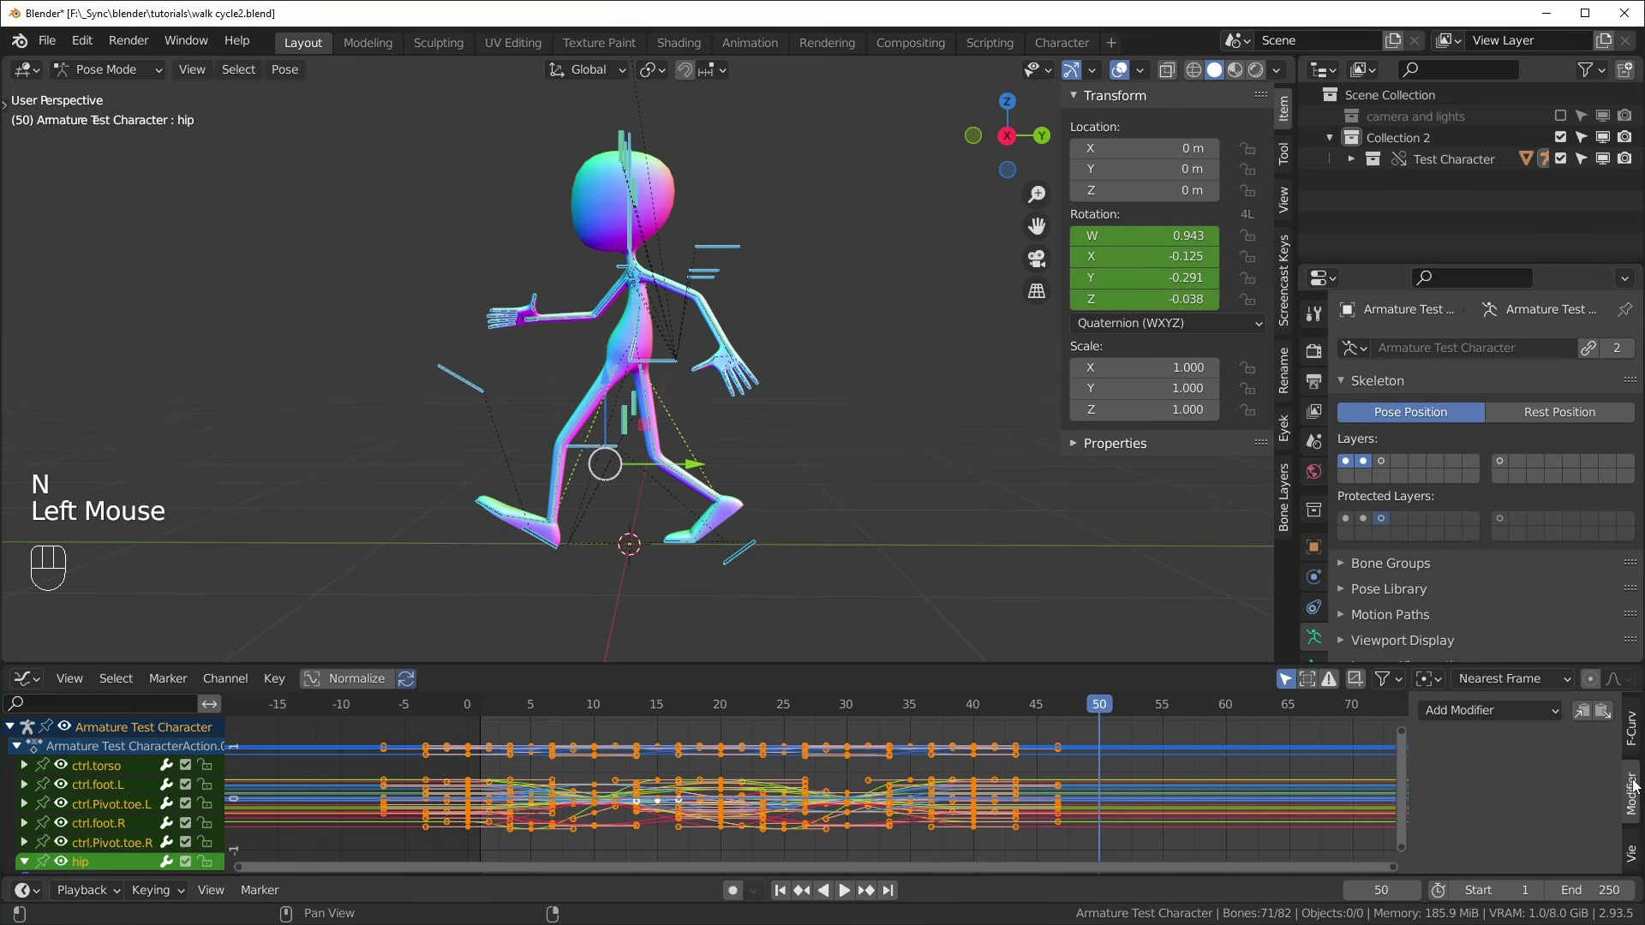
click(1173, 766)
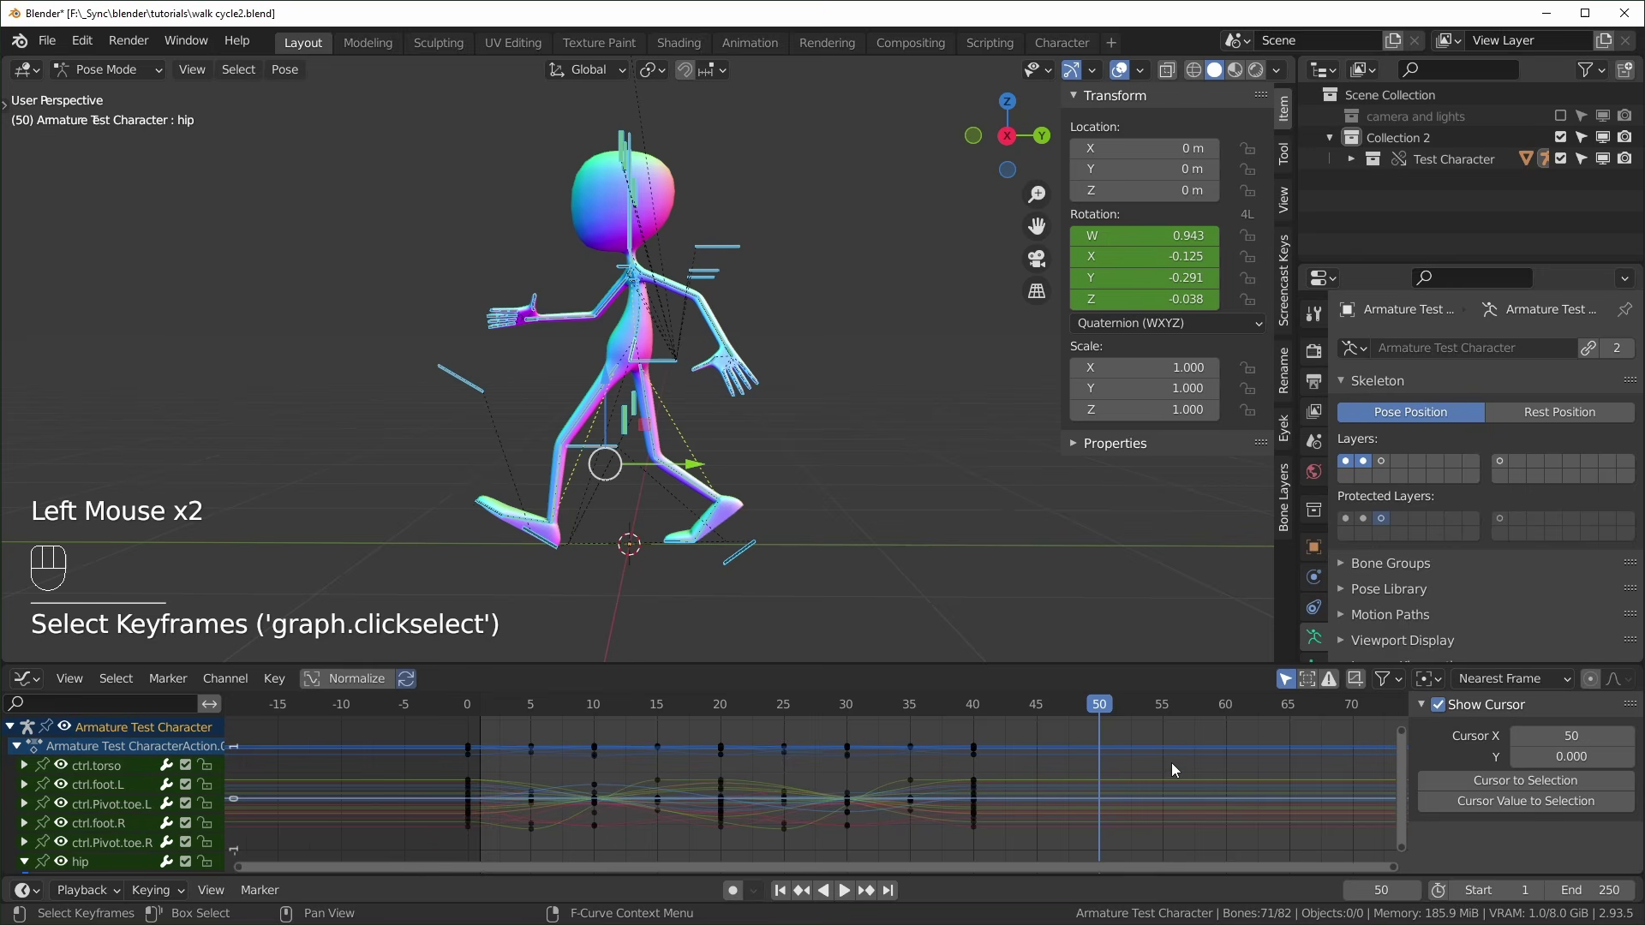
click(974, 780)
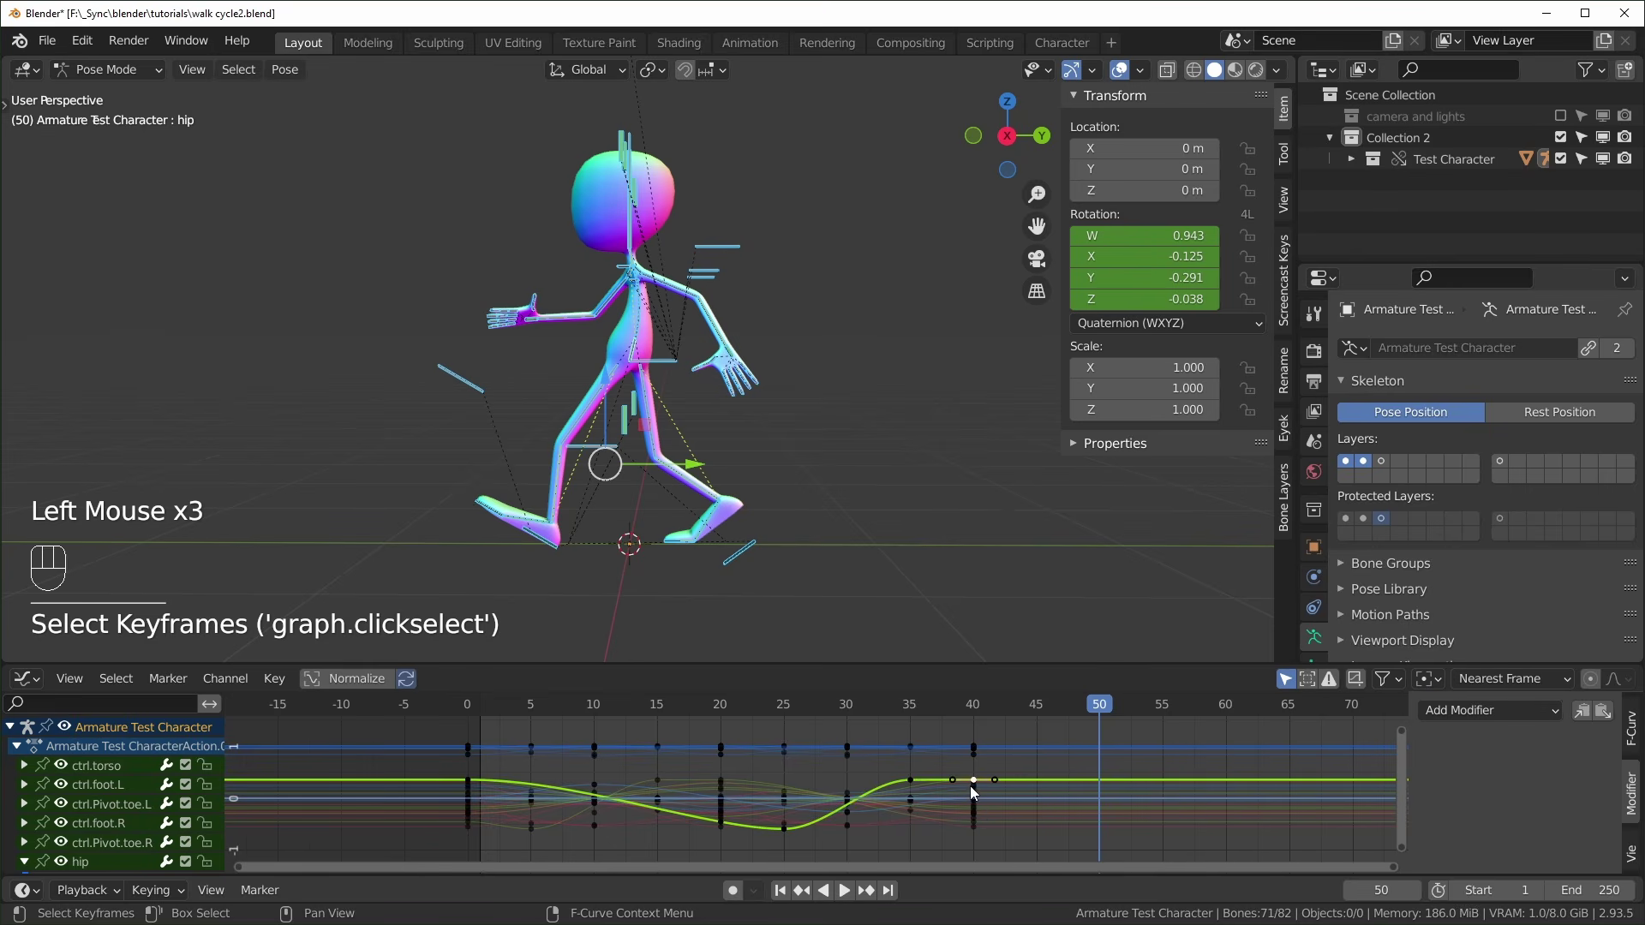
click(1036, 763)
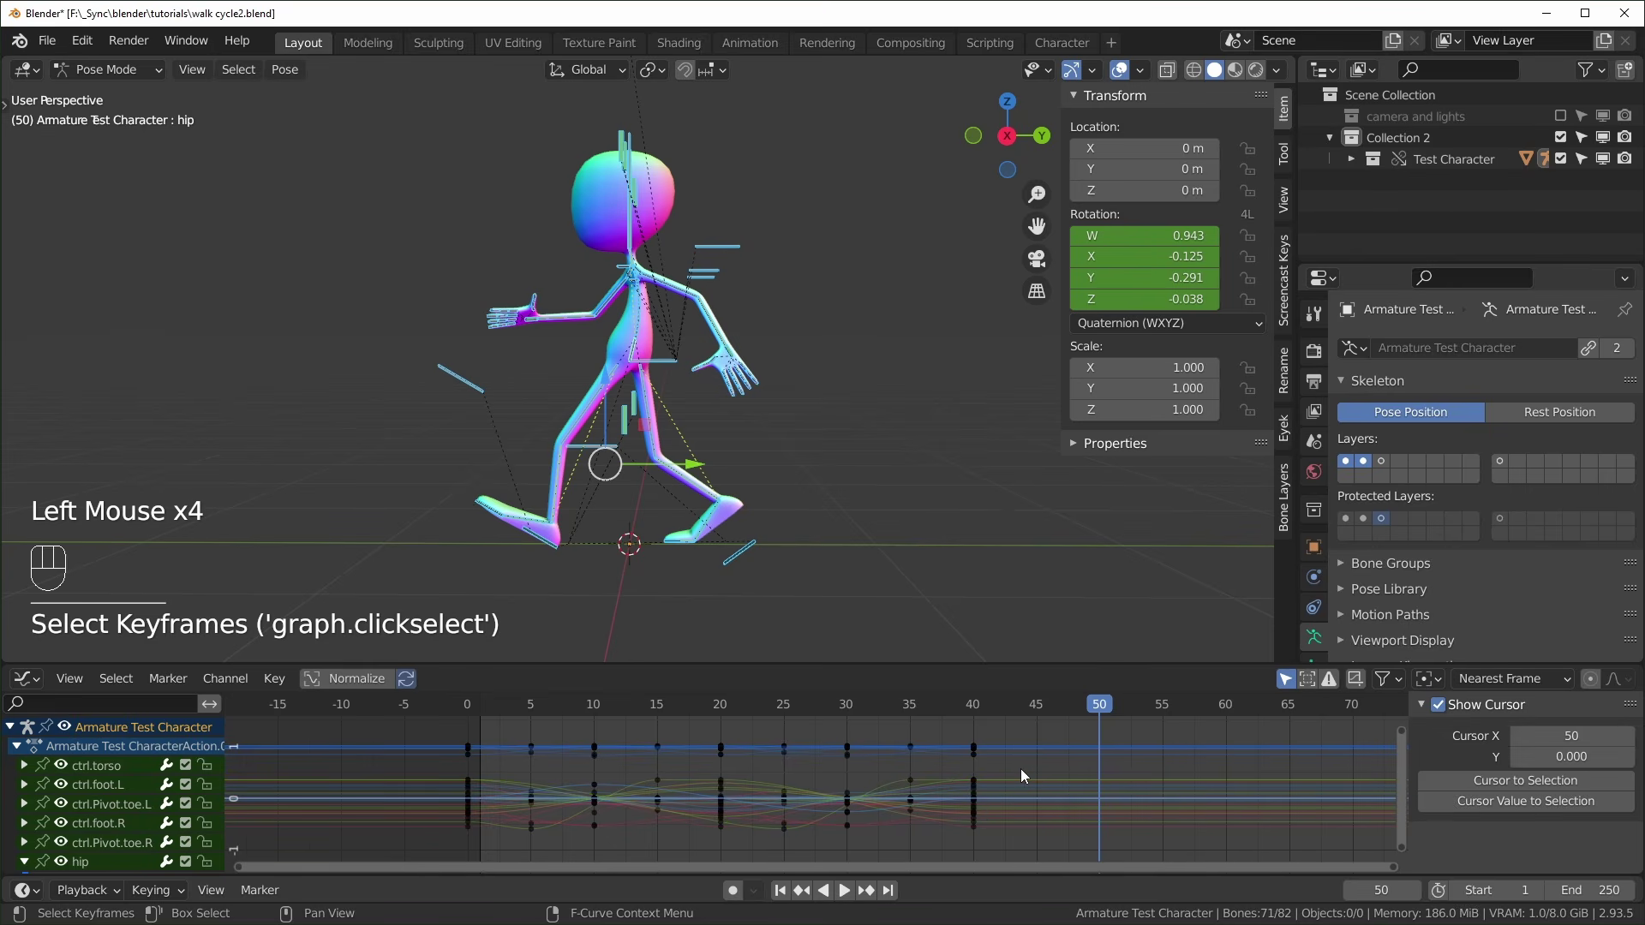
key(a)
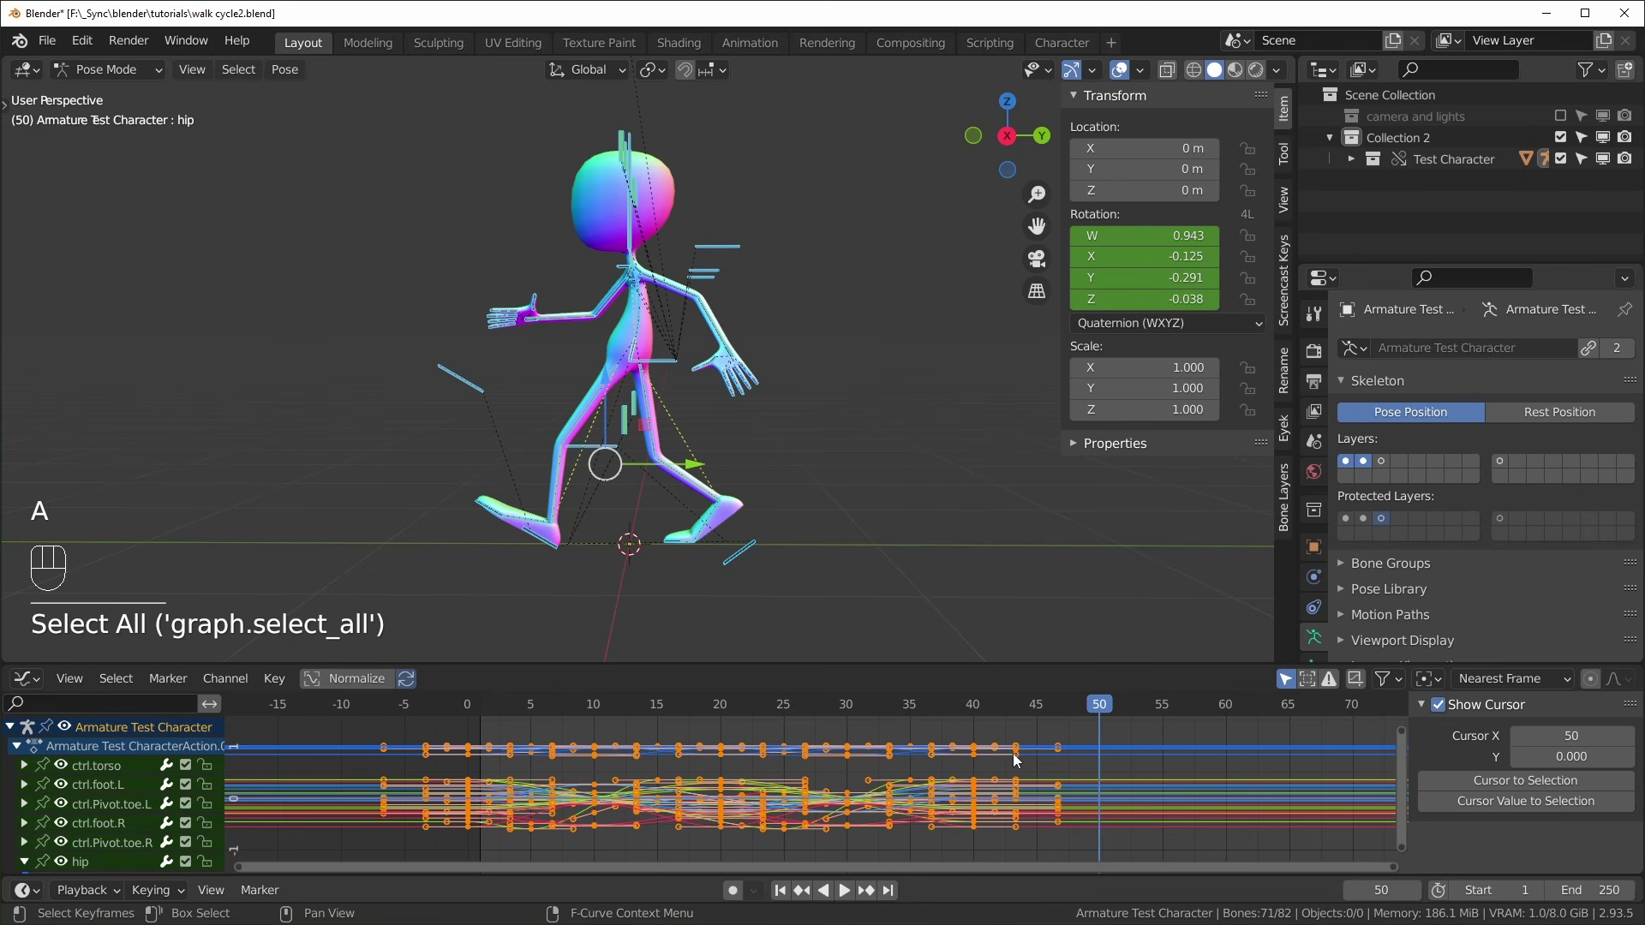
click(983, 760)
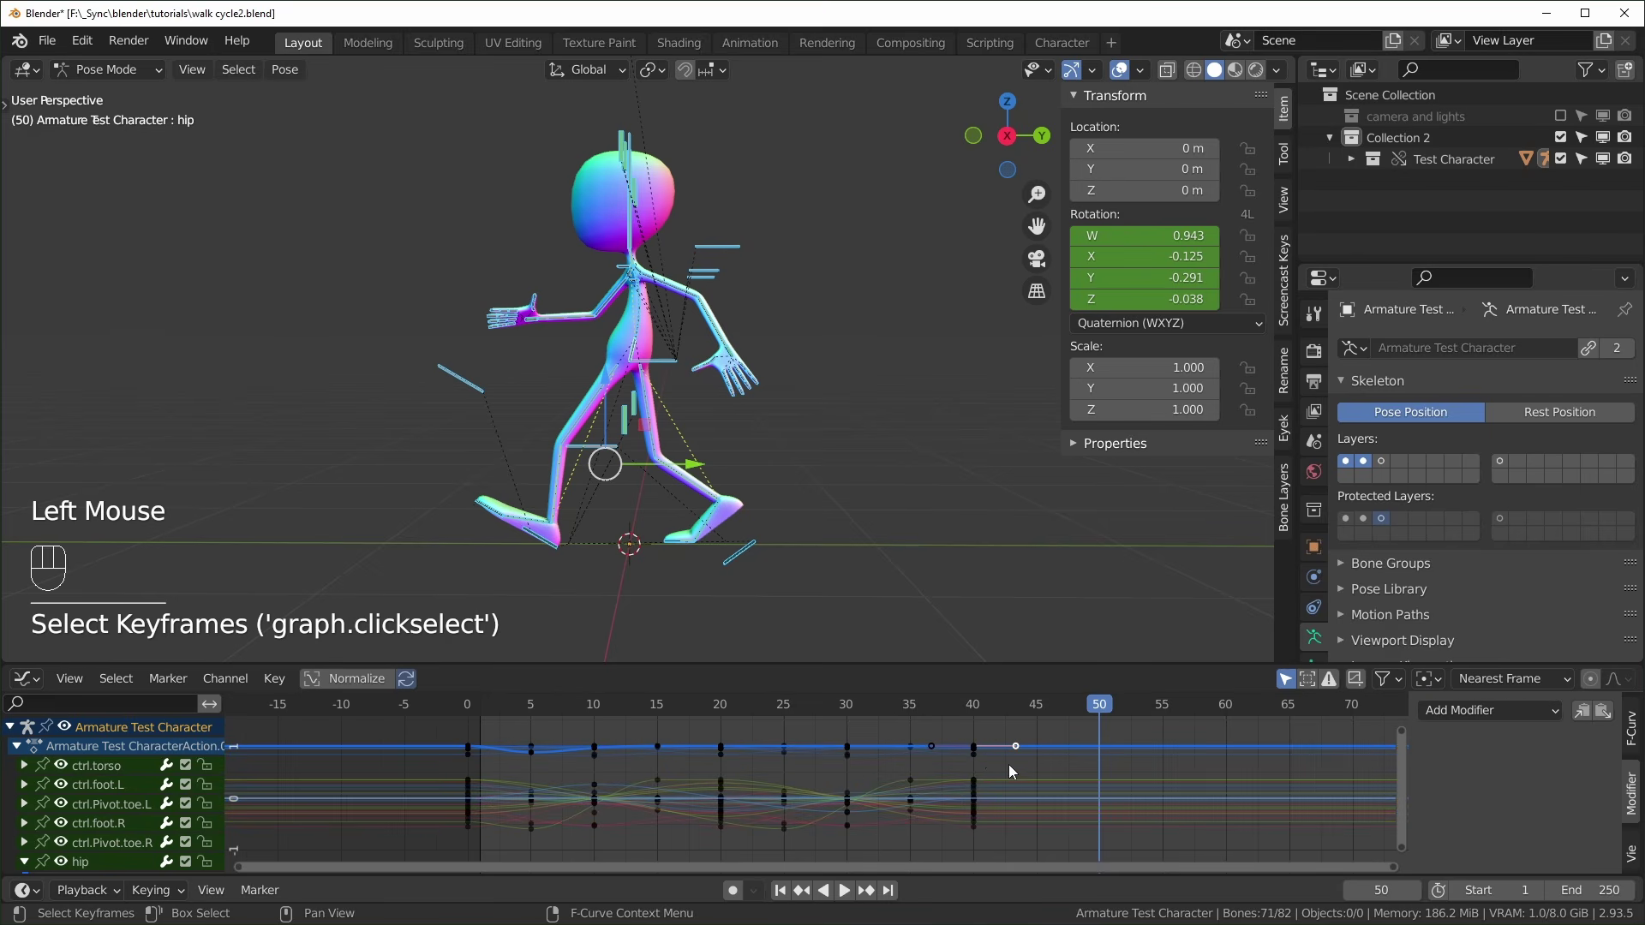
key(a)
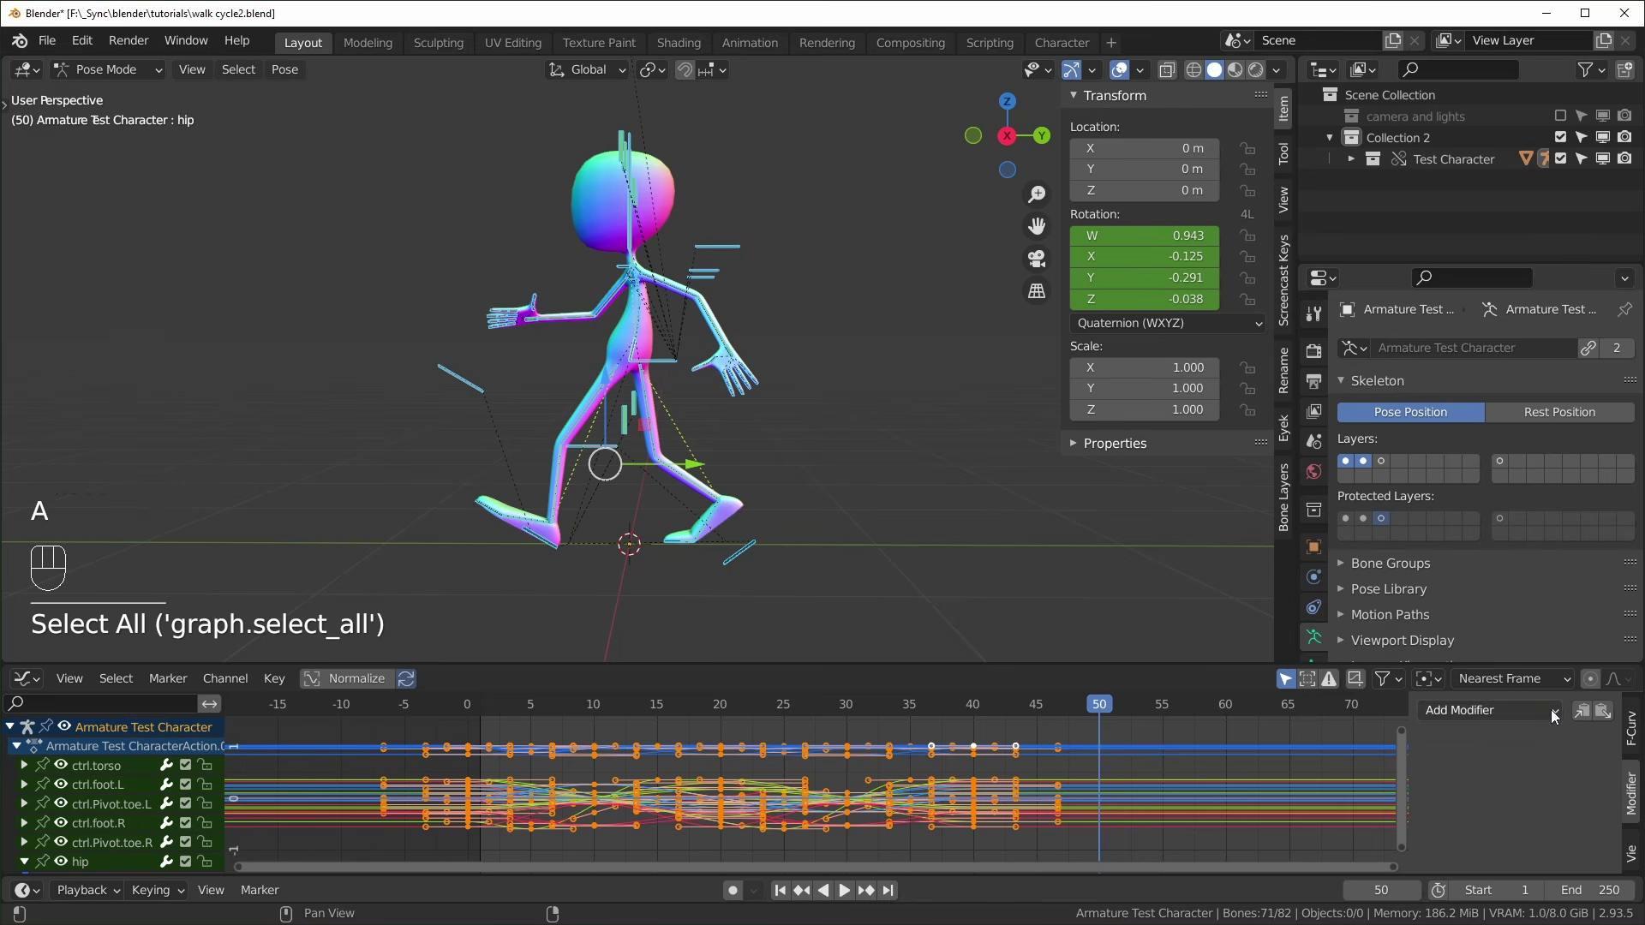
Add a Cycles modifier to the active F-curve and scrub to frame 55 to check the motion
click(1489, 711)
click(1462, 810)
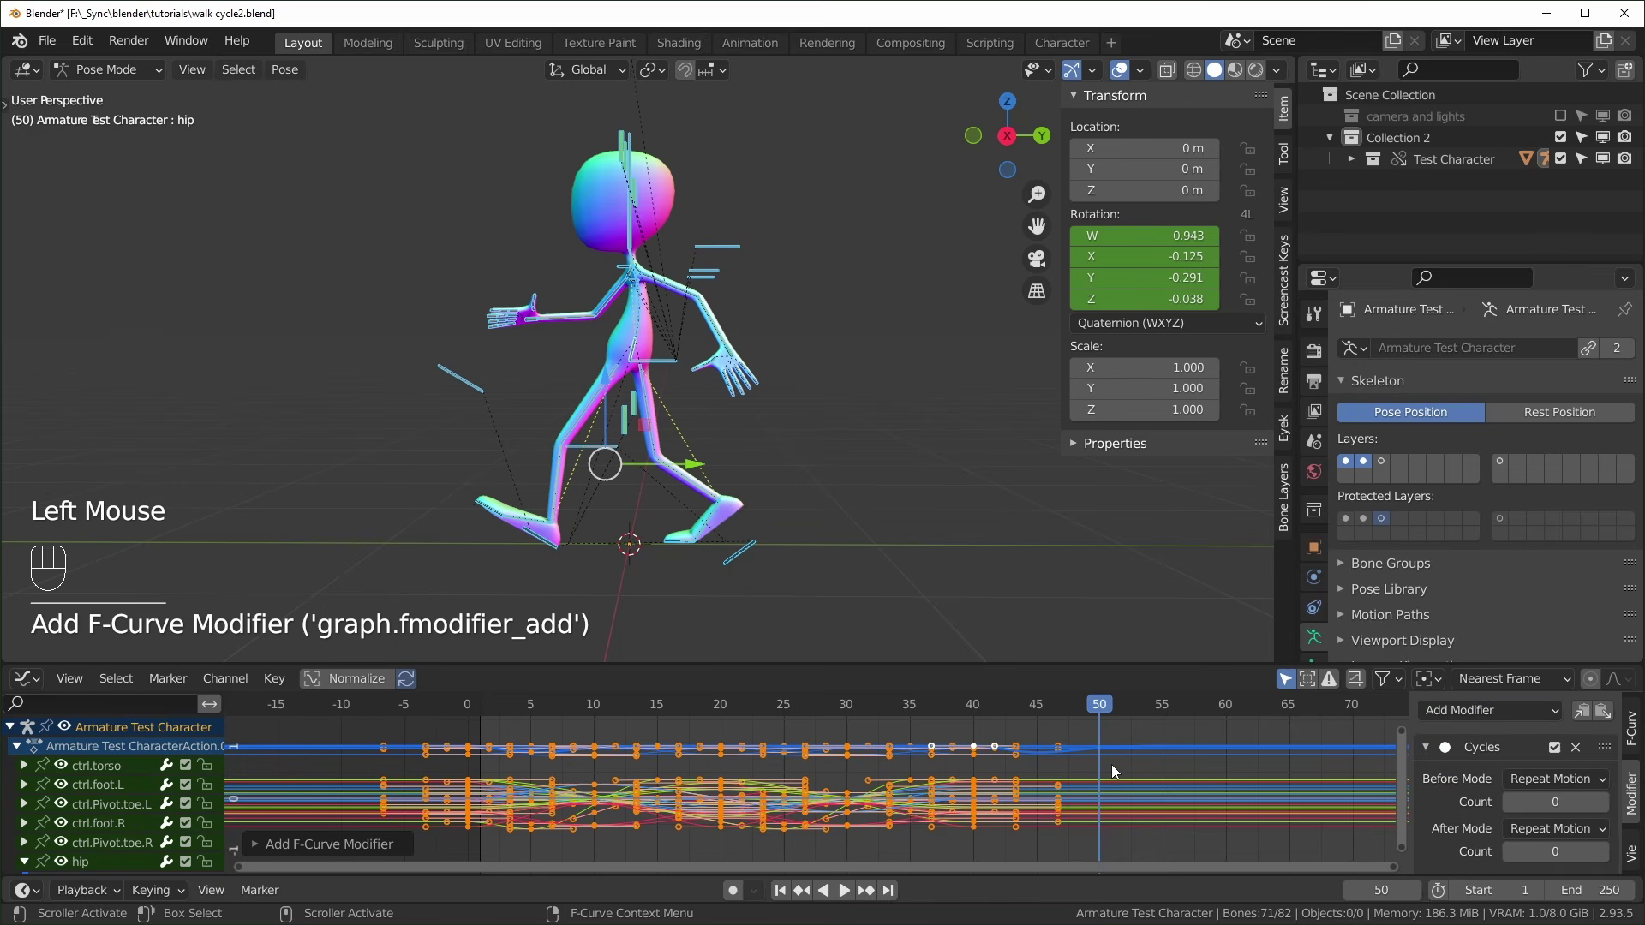
drag(1100, 710, 1162, 716)
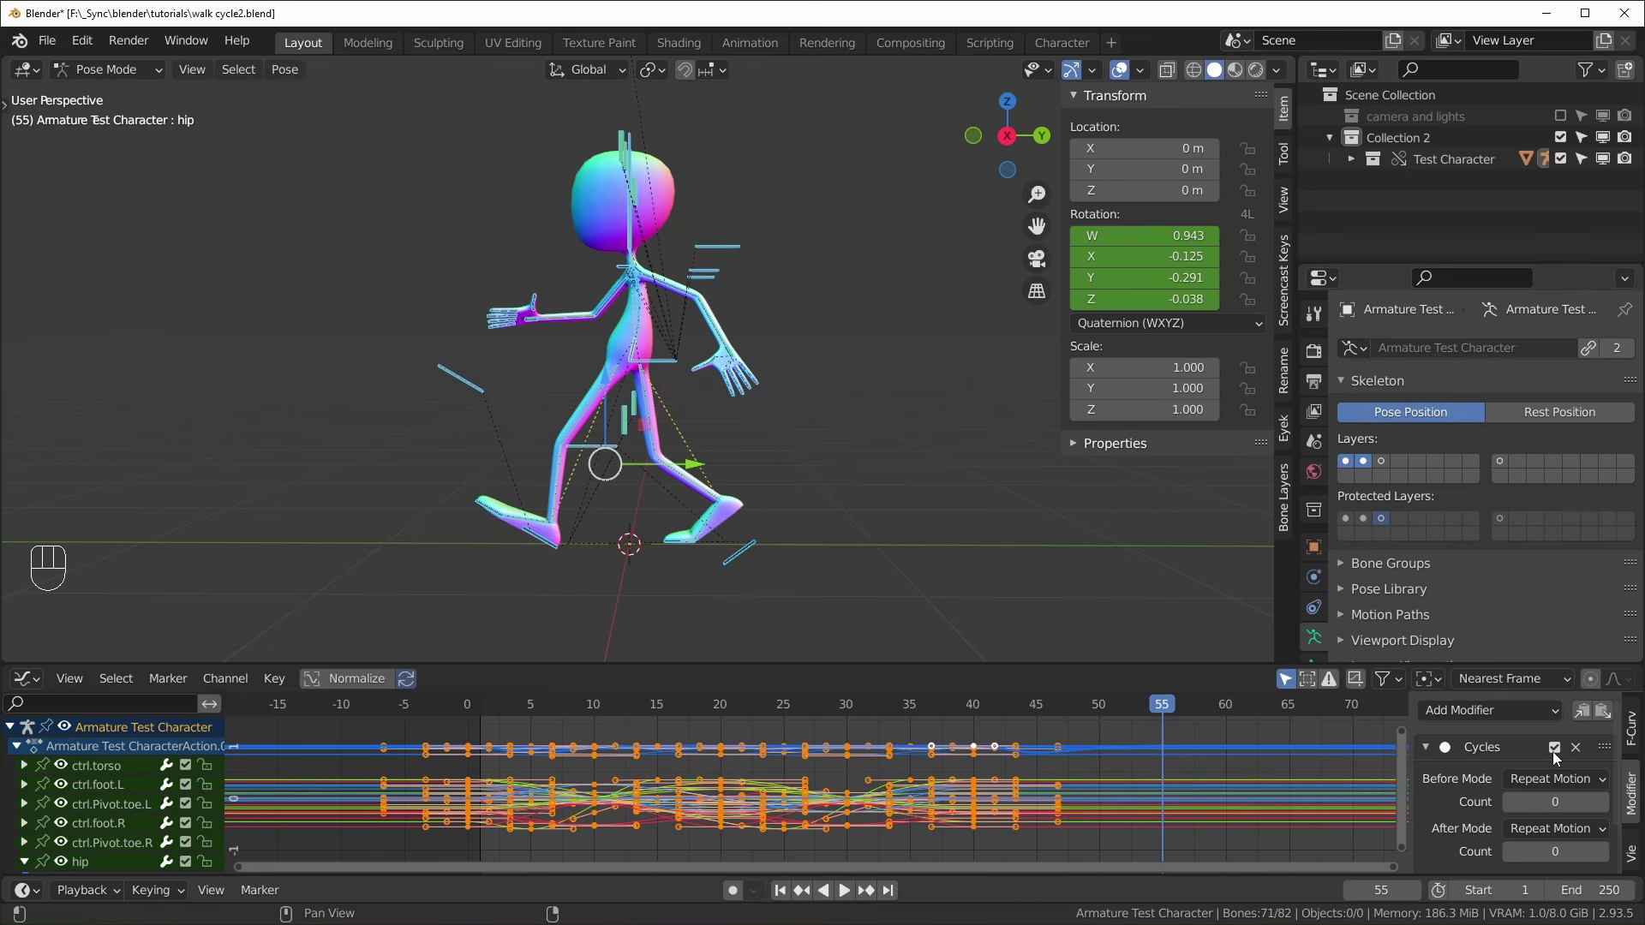
Copy the Cycles modifier and paste it onto all selected F-curves with Replace Existing enabled
click(1580, 712)
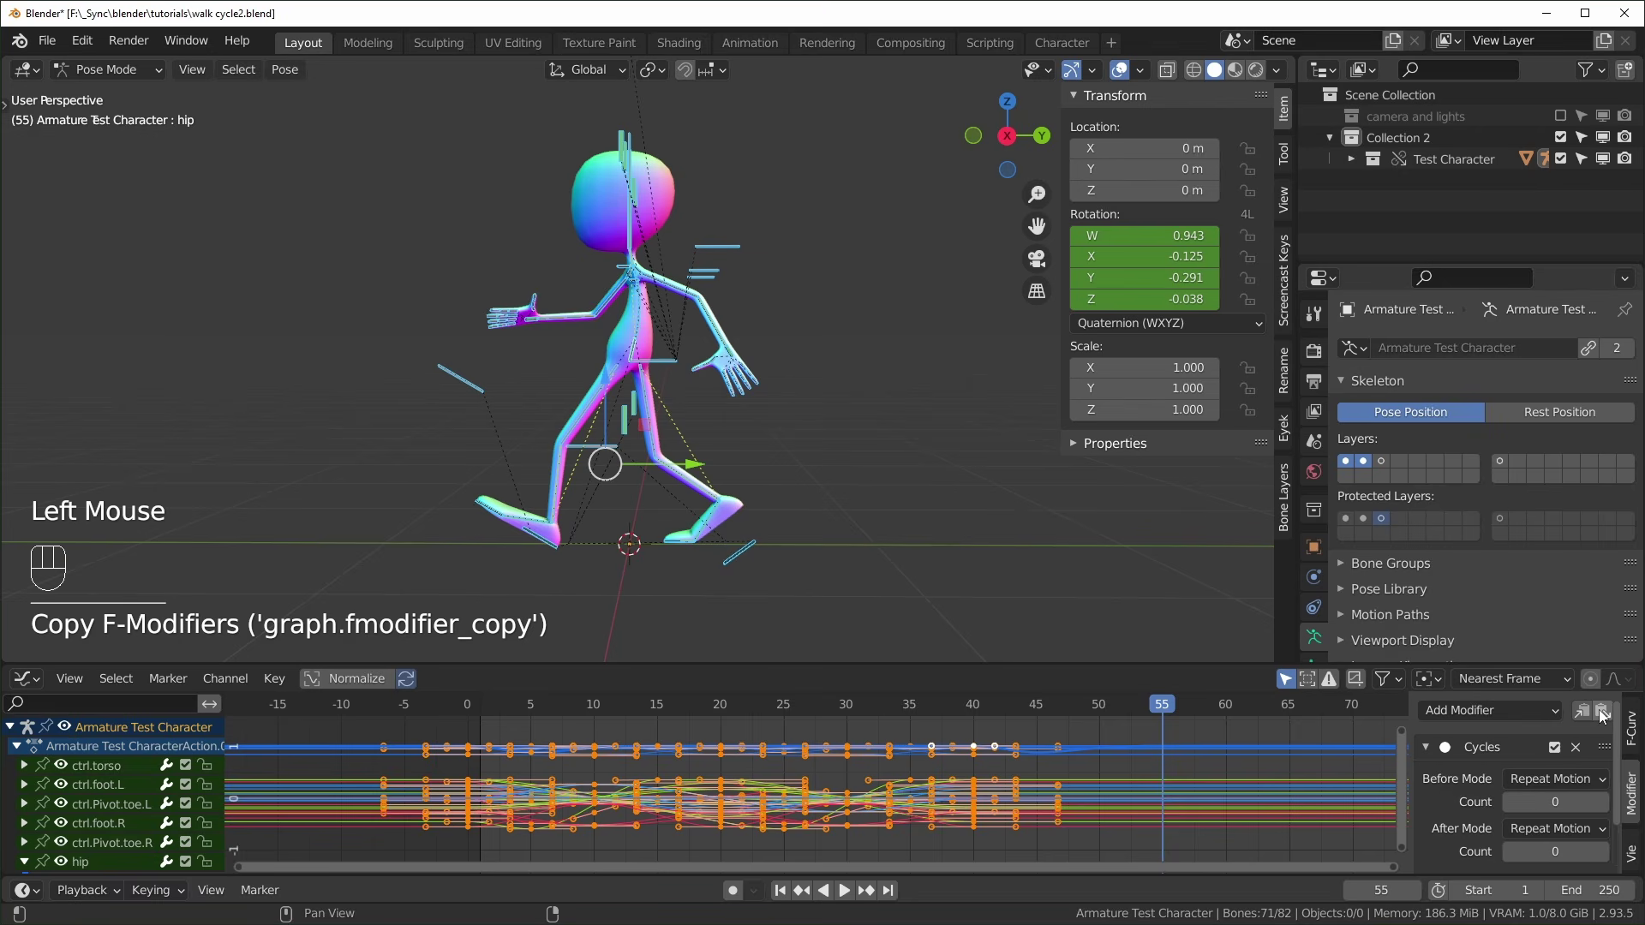
click(1602, 713)
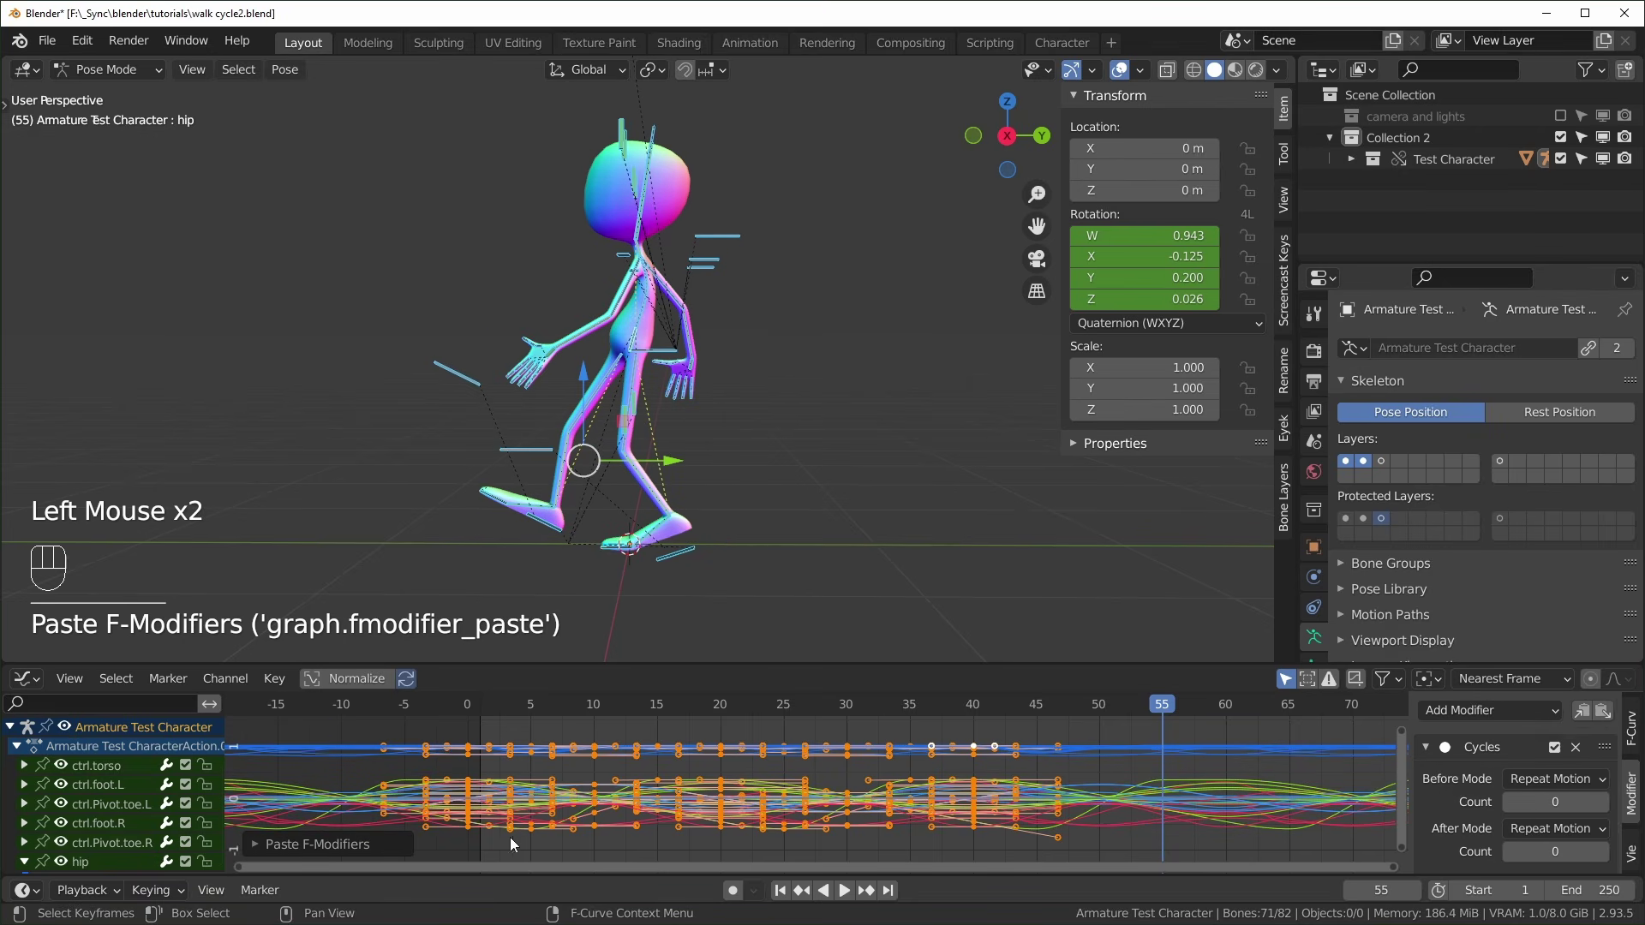
click(255, 845)
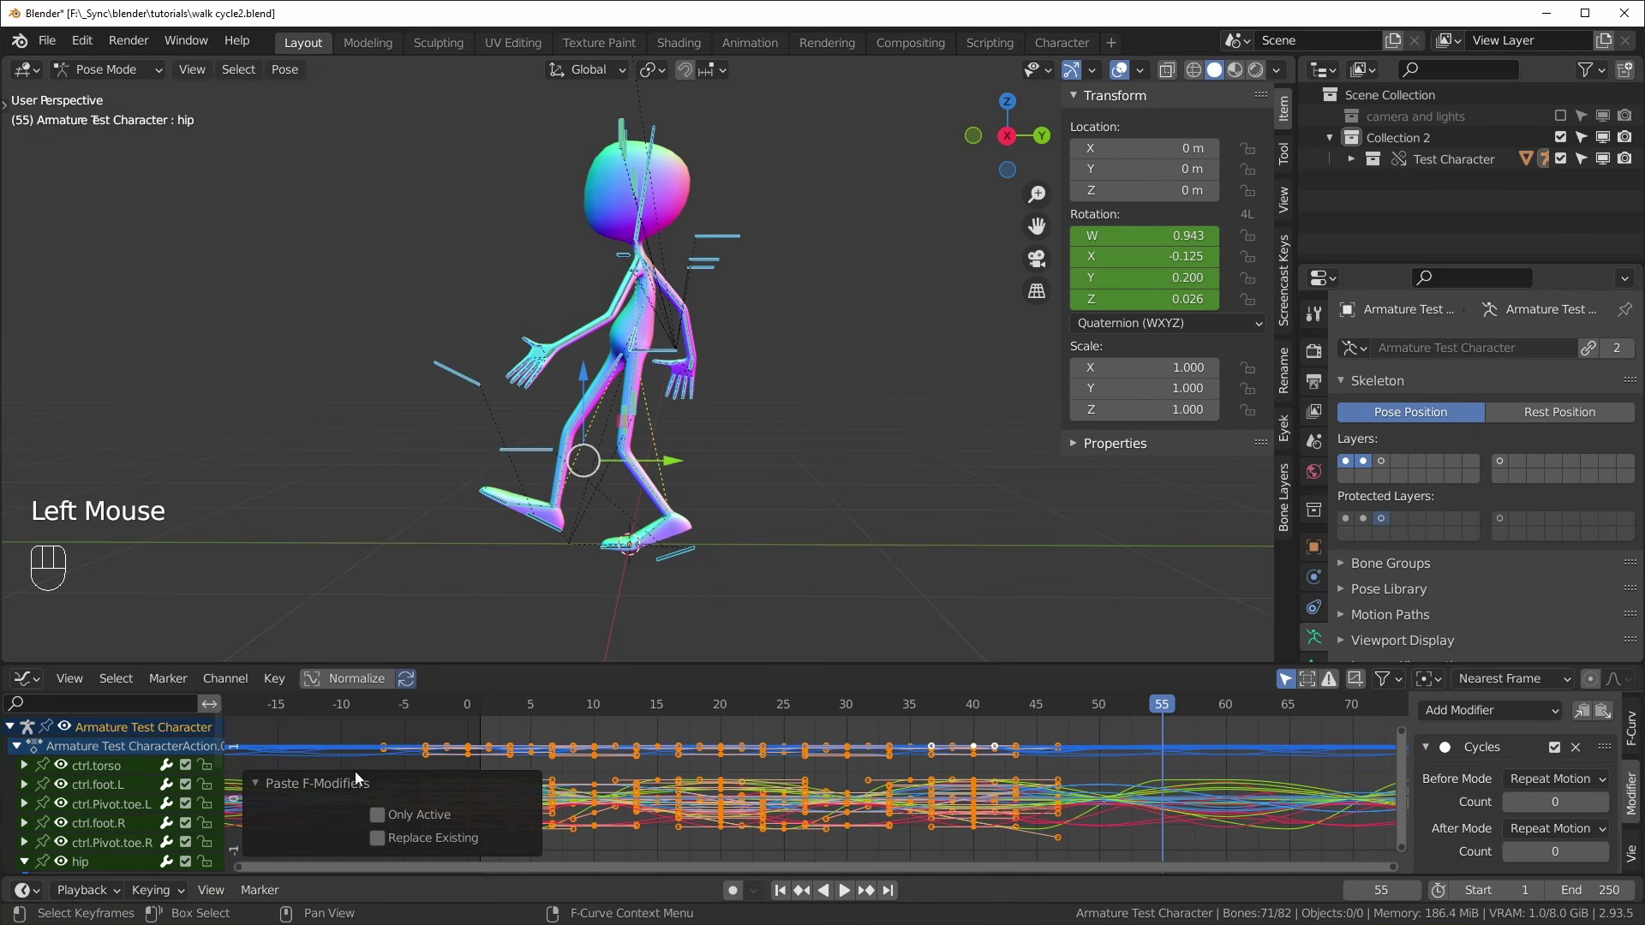
click(377, 840)
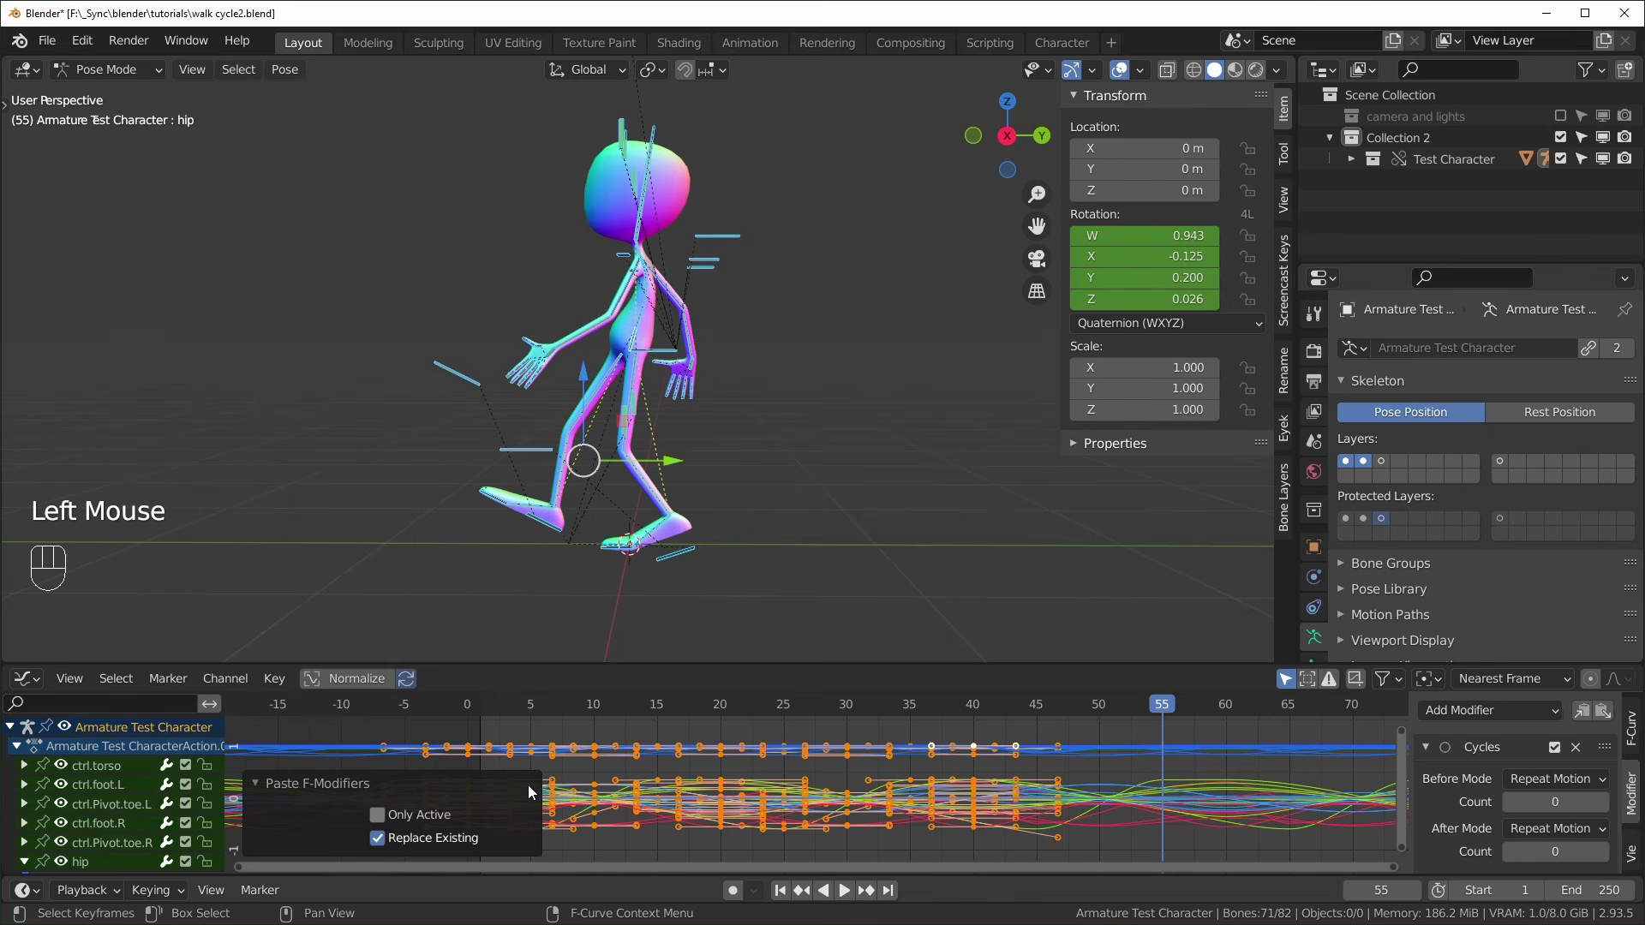
Toggle Replace Existing off and back on to compare the active curve's list of Cycles modifiers
scroll(1508, 797, down, 3)
scroll(1508, 797, up, 2)
click(1426, 748)
click(377, 839)
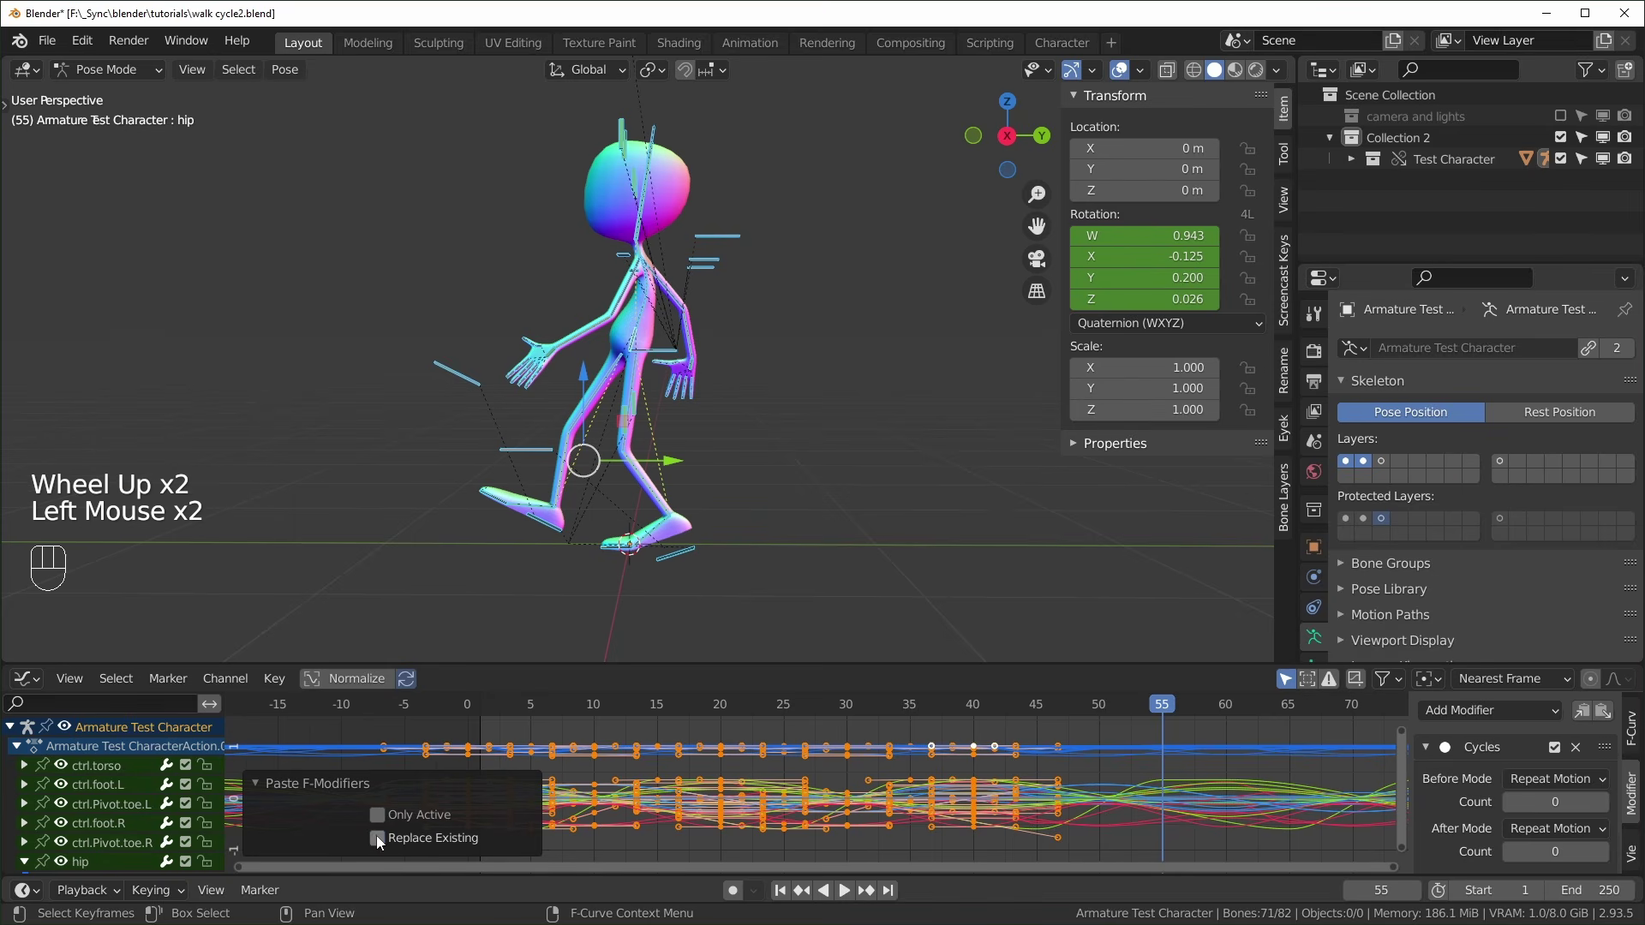
click(1459, 779)
click(1432, 780)
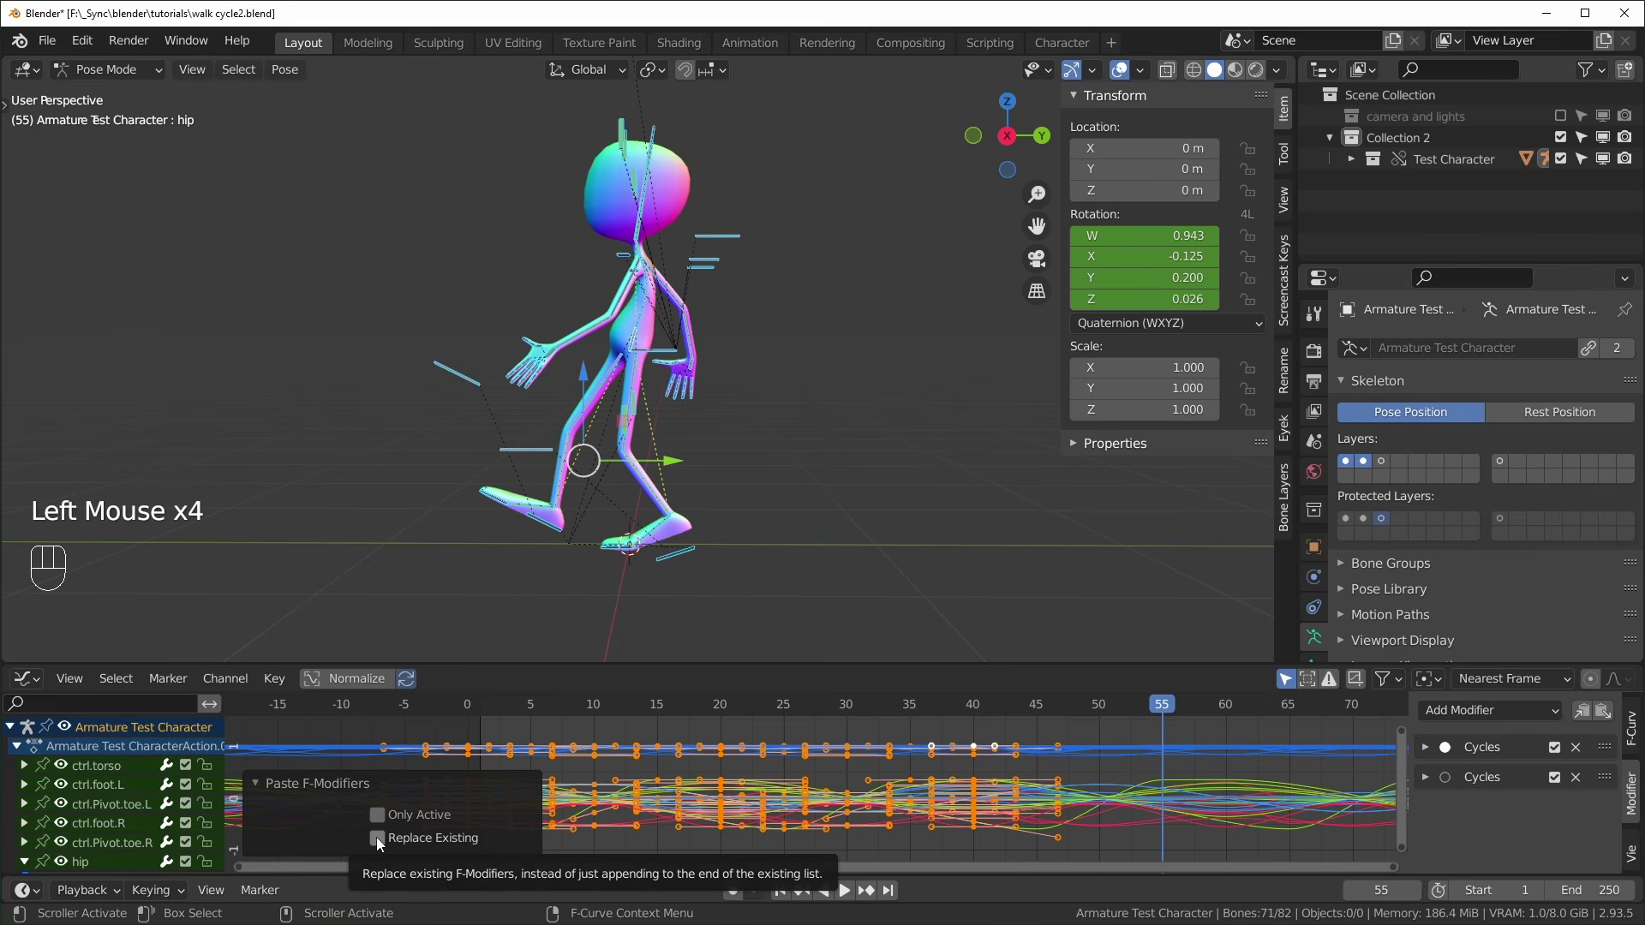
click(378, 839)
Collapse the Cycles modifier, scrub the timeline past the last keyframe, and play the looping walk animation
click(1426, 747)
drag(1150, 710, 1093, 730)
key(space)
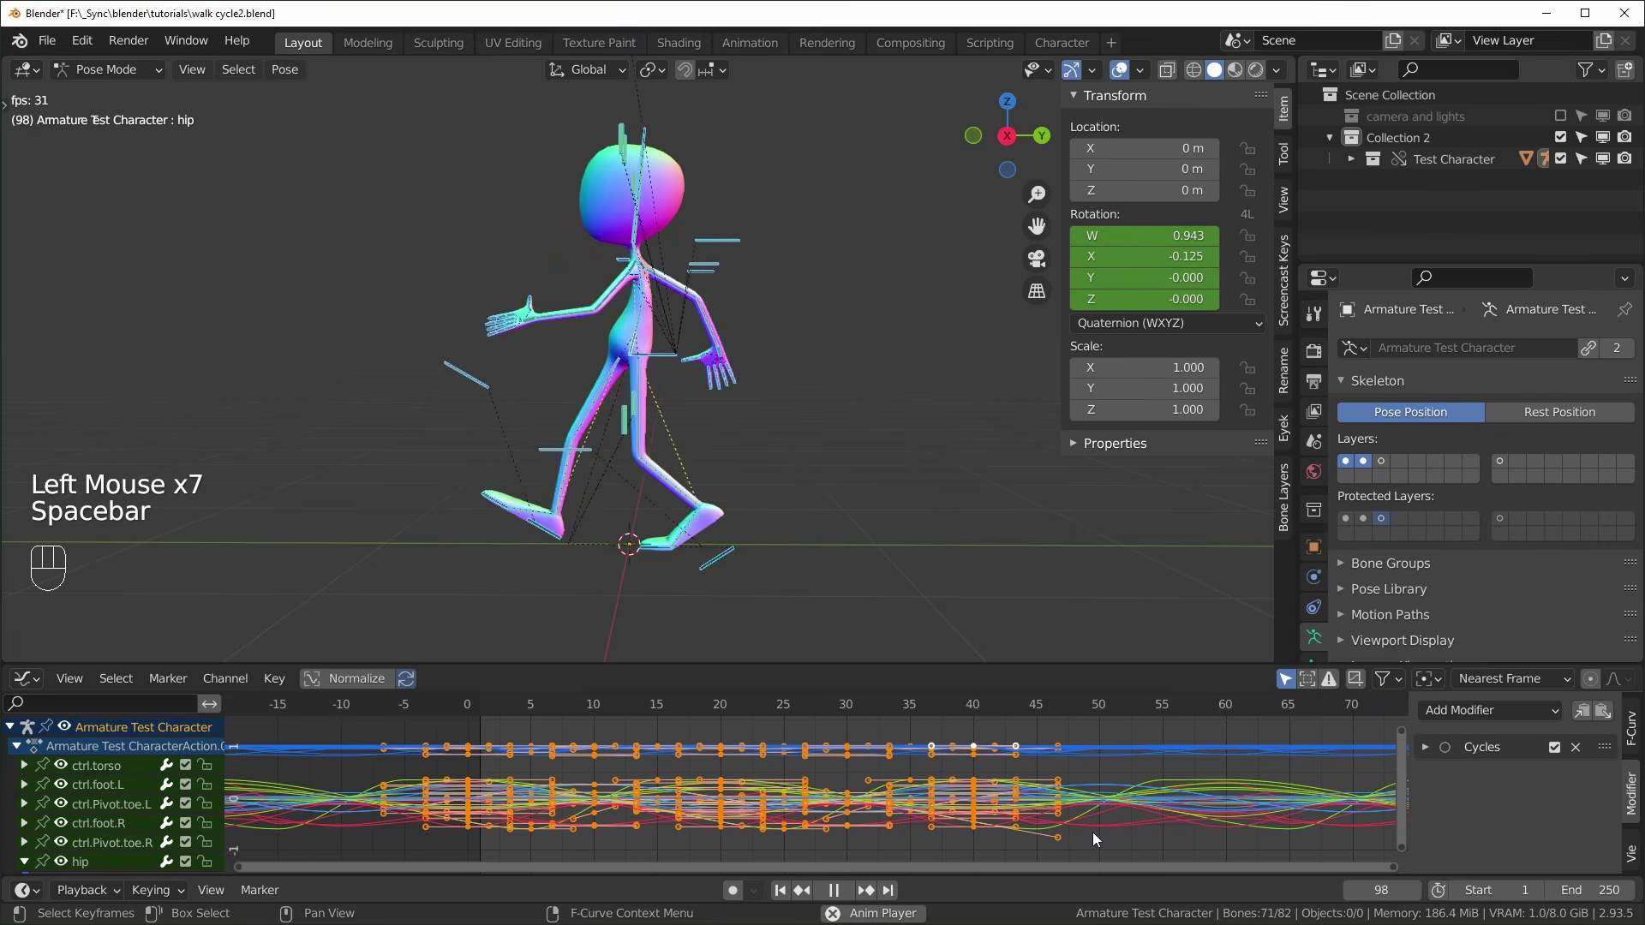
Stop playback and make all selected F-curves in the Graph Editor loop with the Make Cyclic (F-Modifier) extrapolation
key(ctrl+Tab)
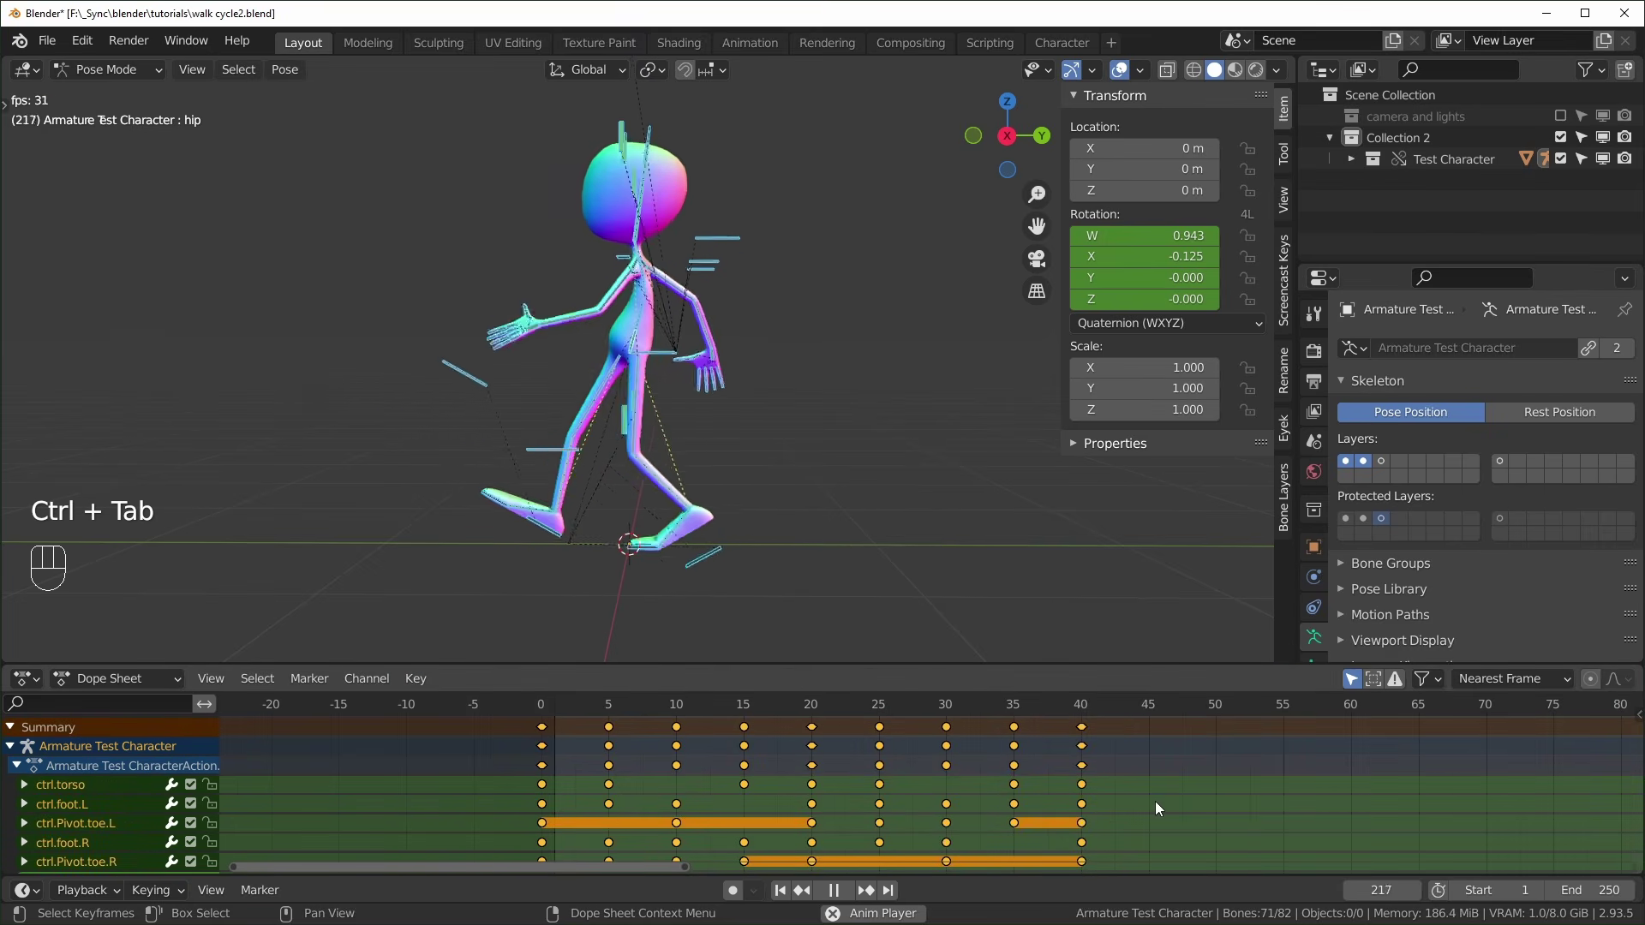
key(ctrl+Tab)
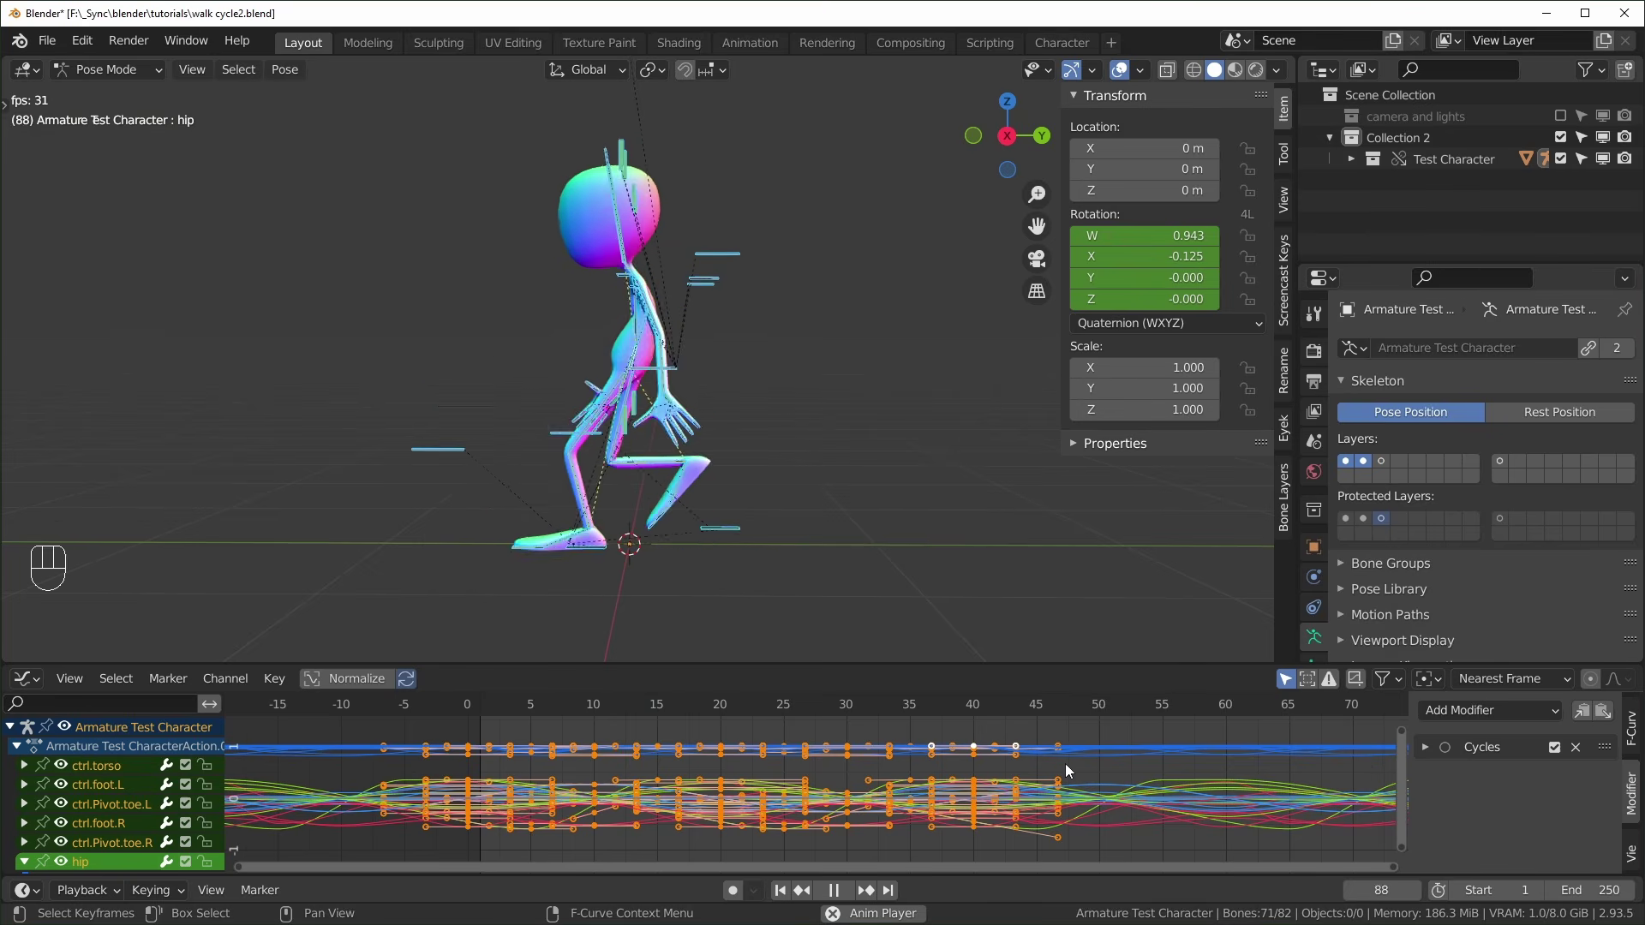
key(a)
key(space)
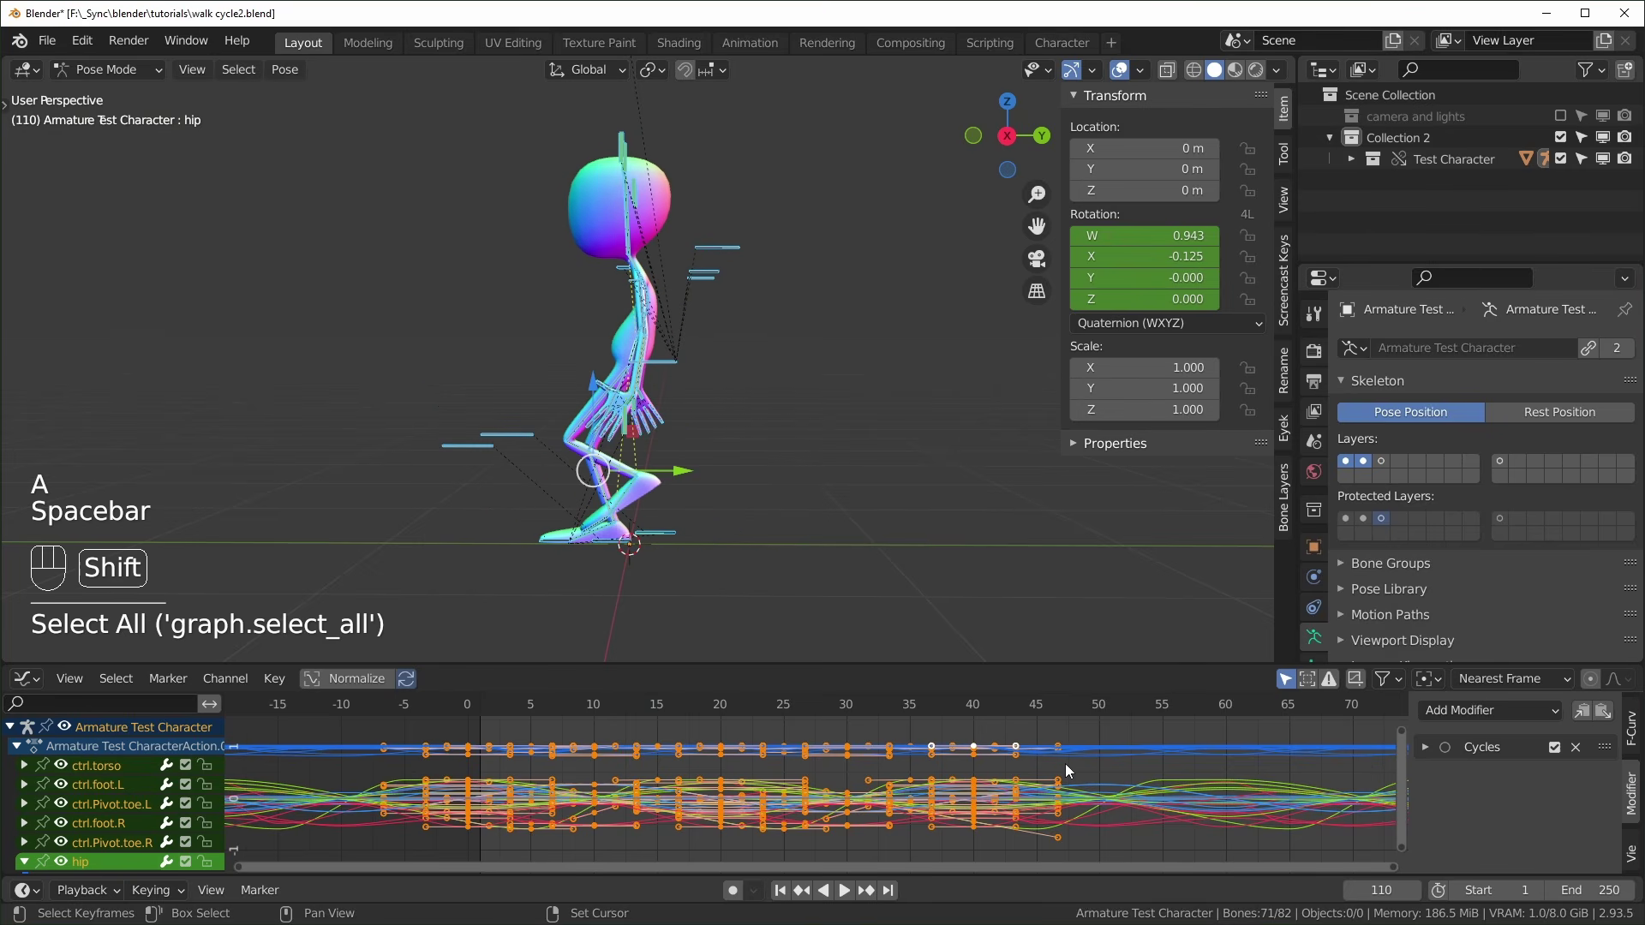
key(shift+e)
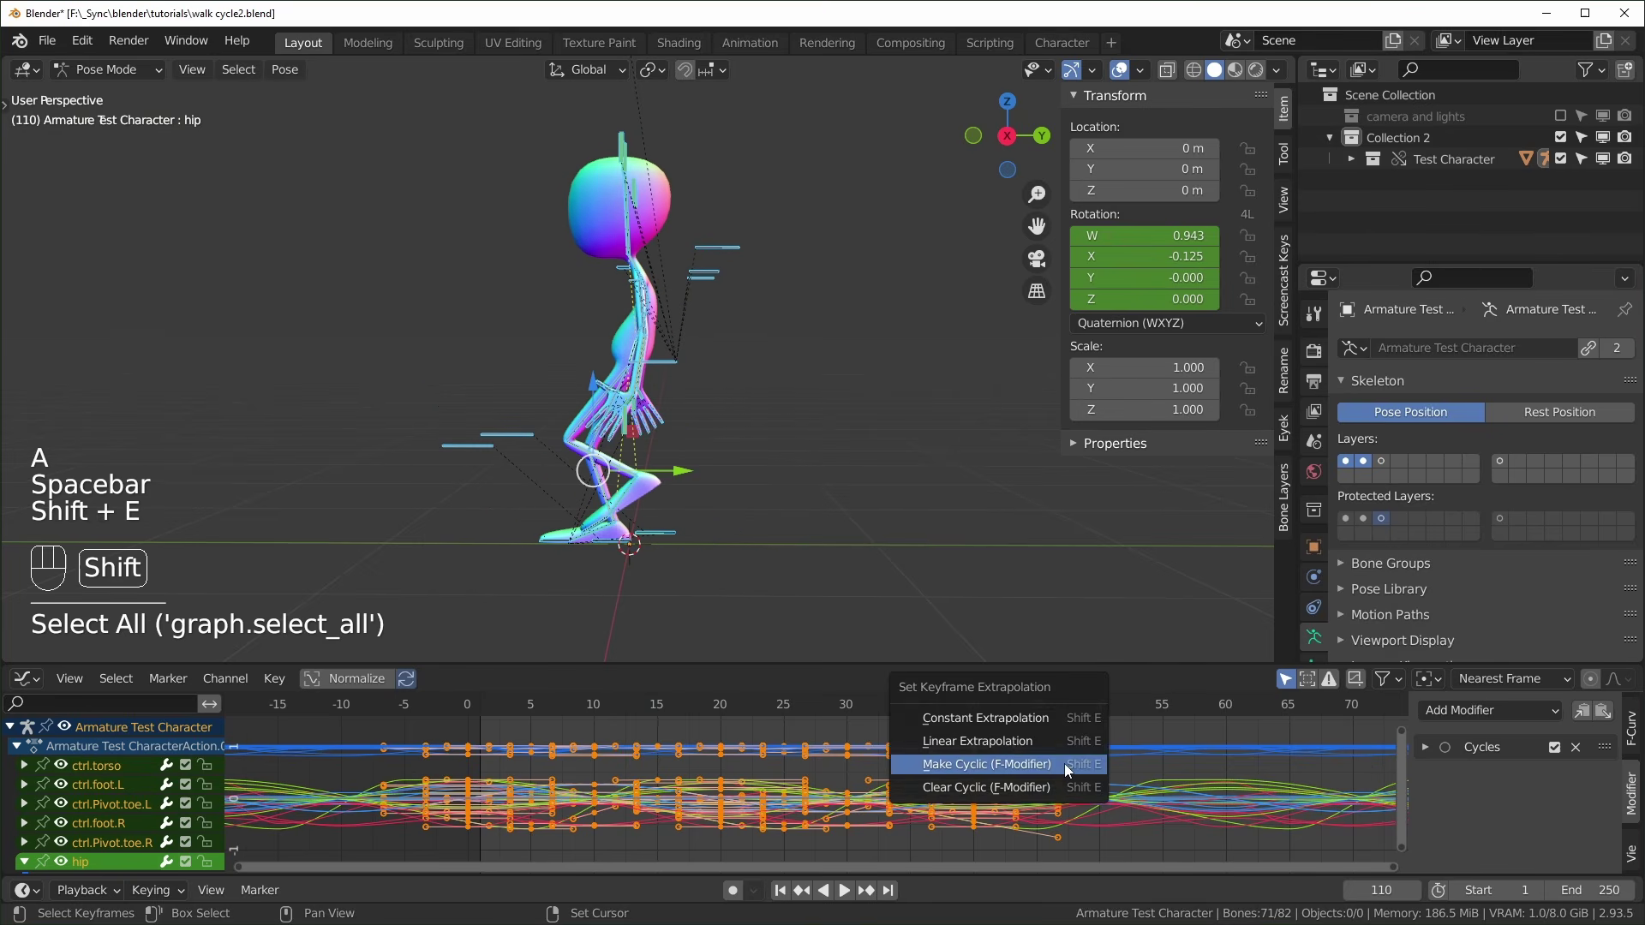
click(1004, 768)
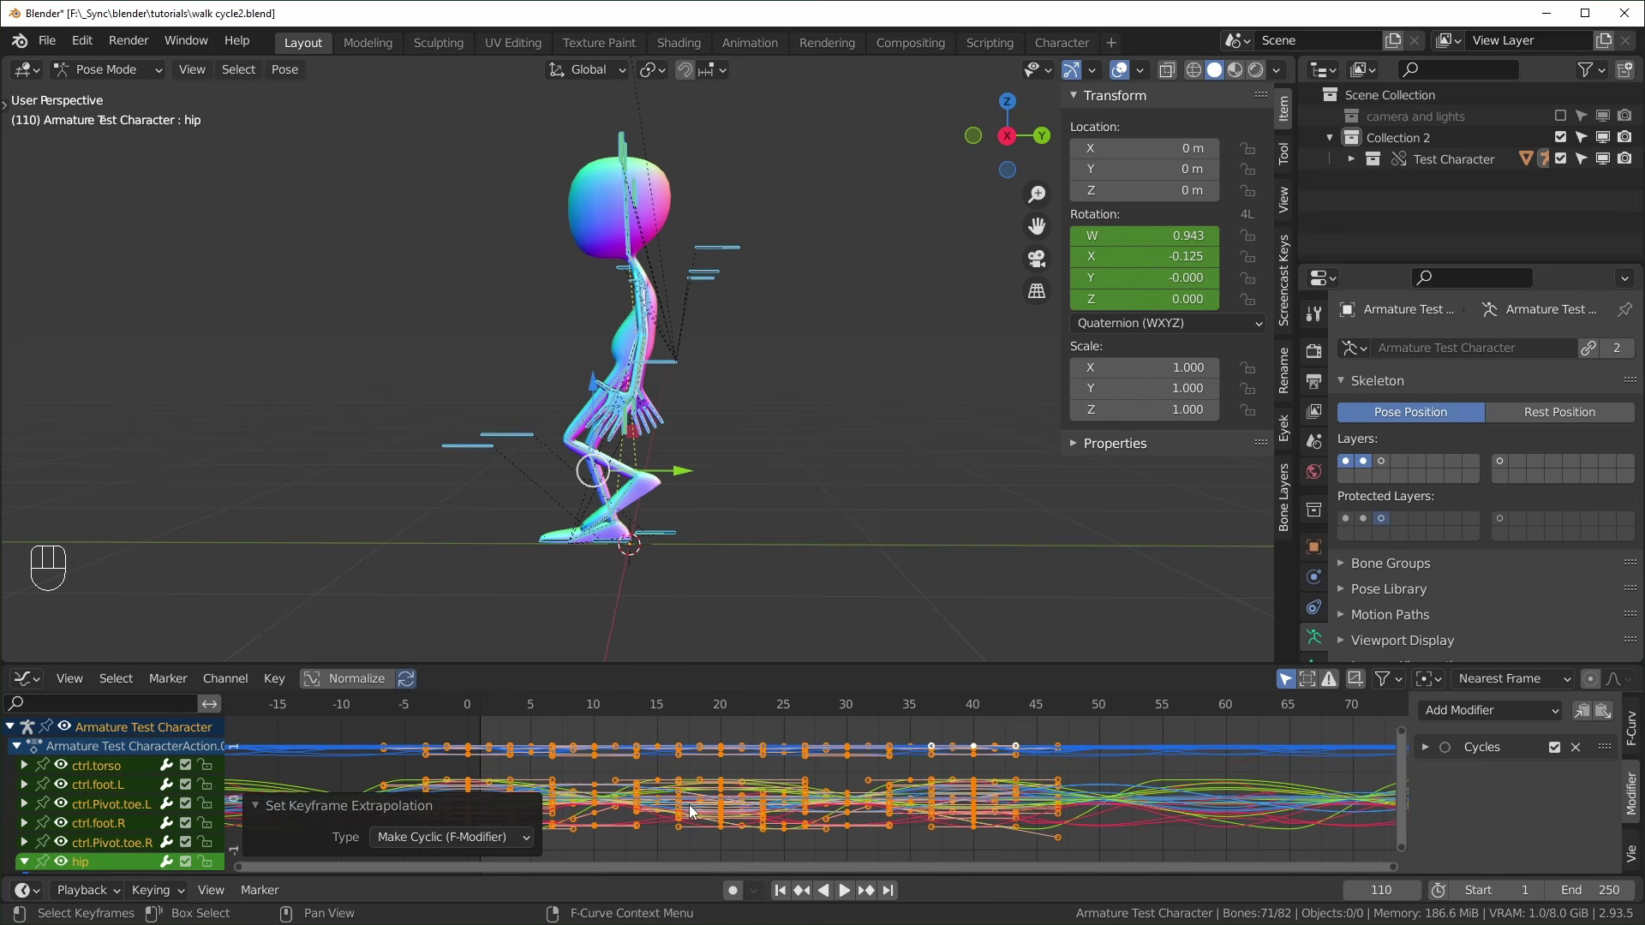
click(225, 679)
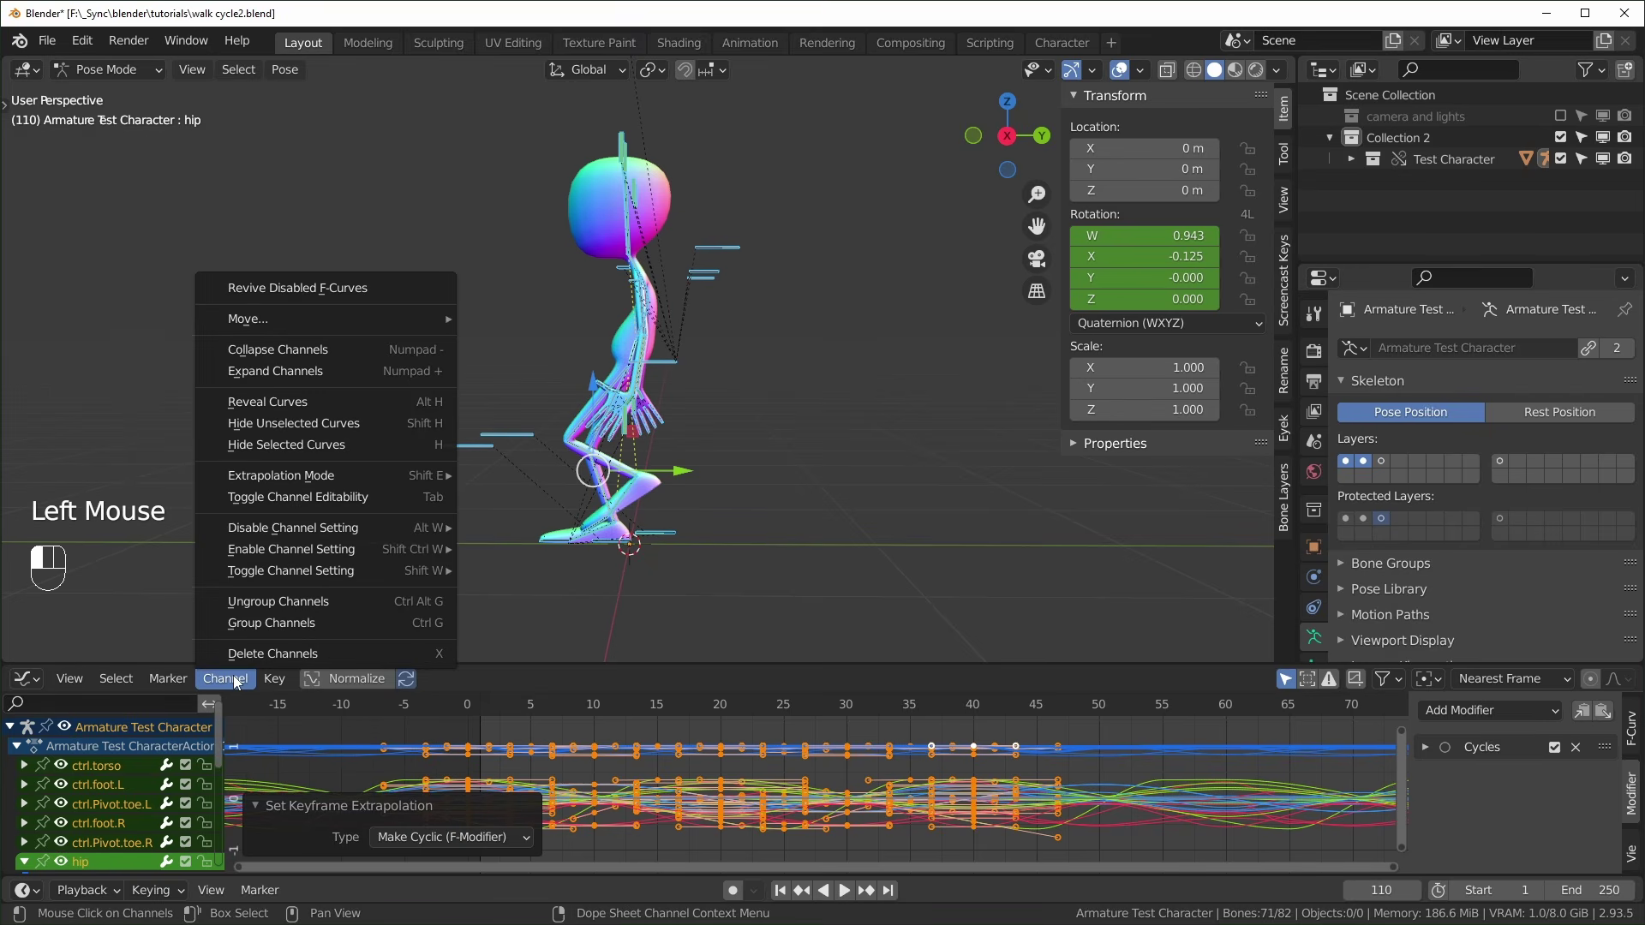
mouse_move(310, 485)
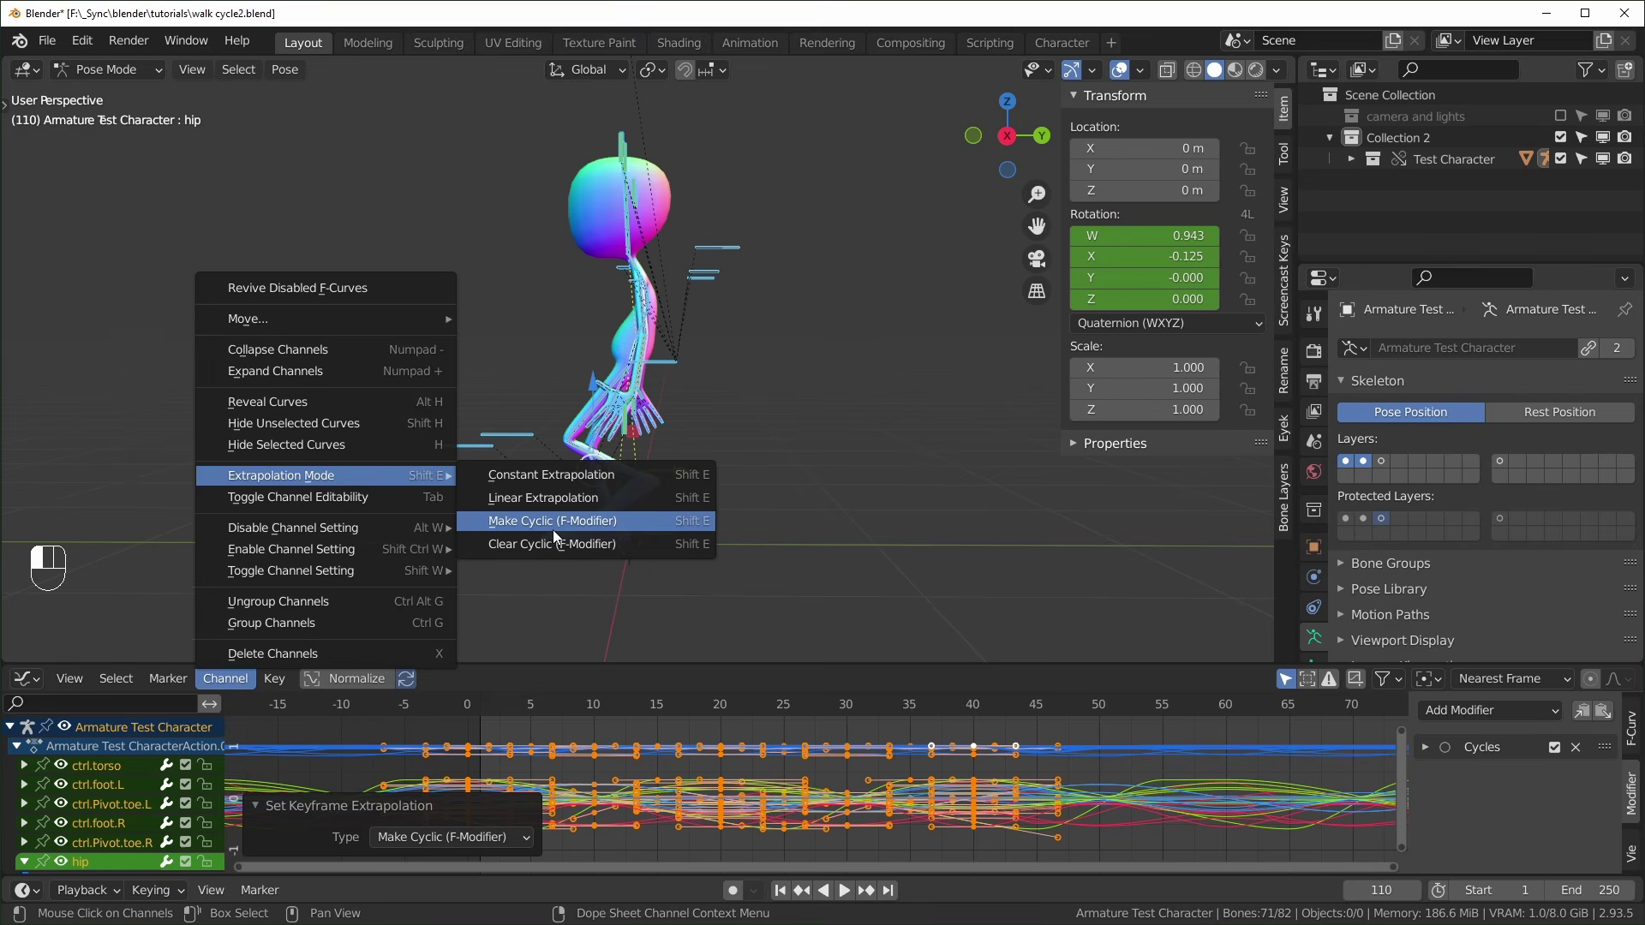
click(577, 521)
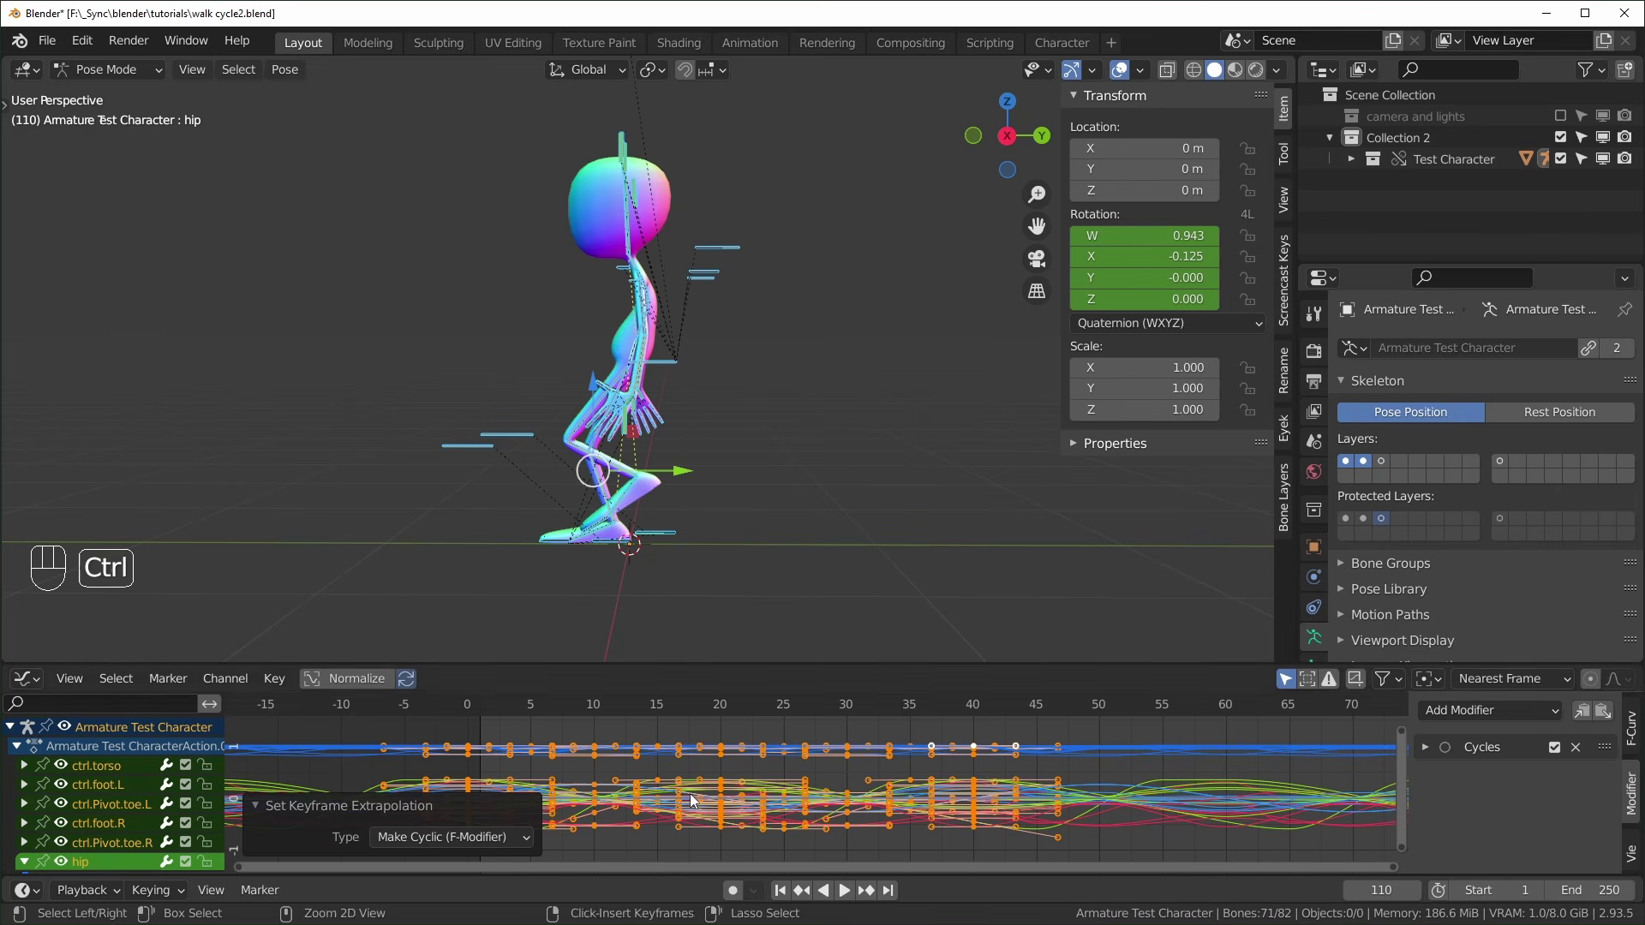
Switch back to the Dope Sheet, select the ik.spine head control, and play the walk in the right orthographic view
key(ctrl+Tab)
shift+middle_drag(704, 473, 719, 484)
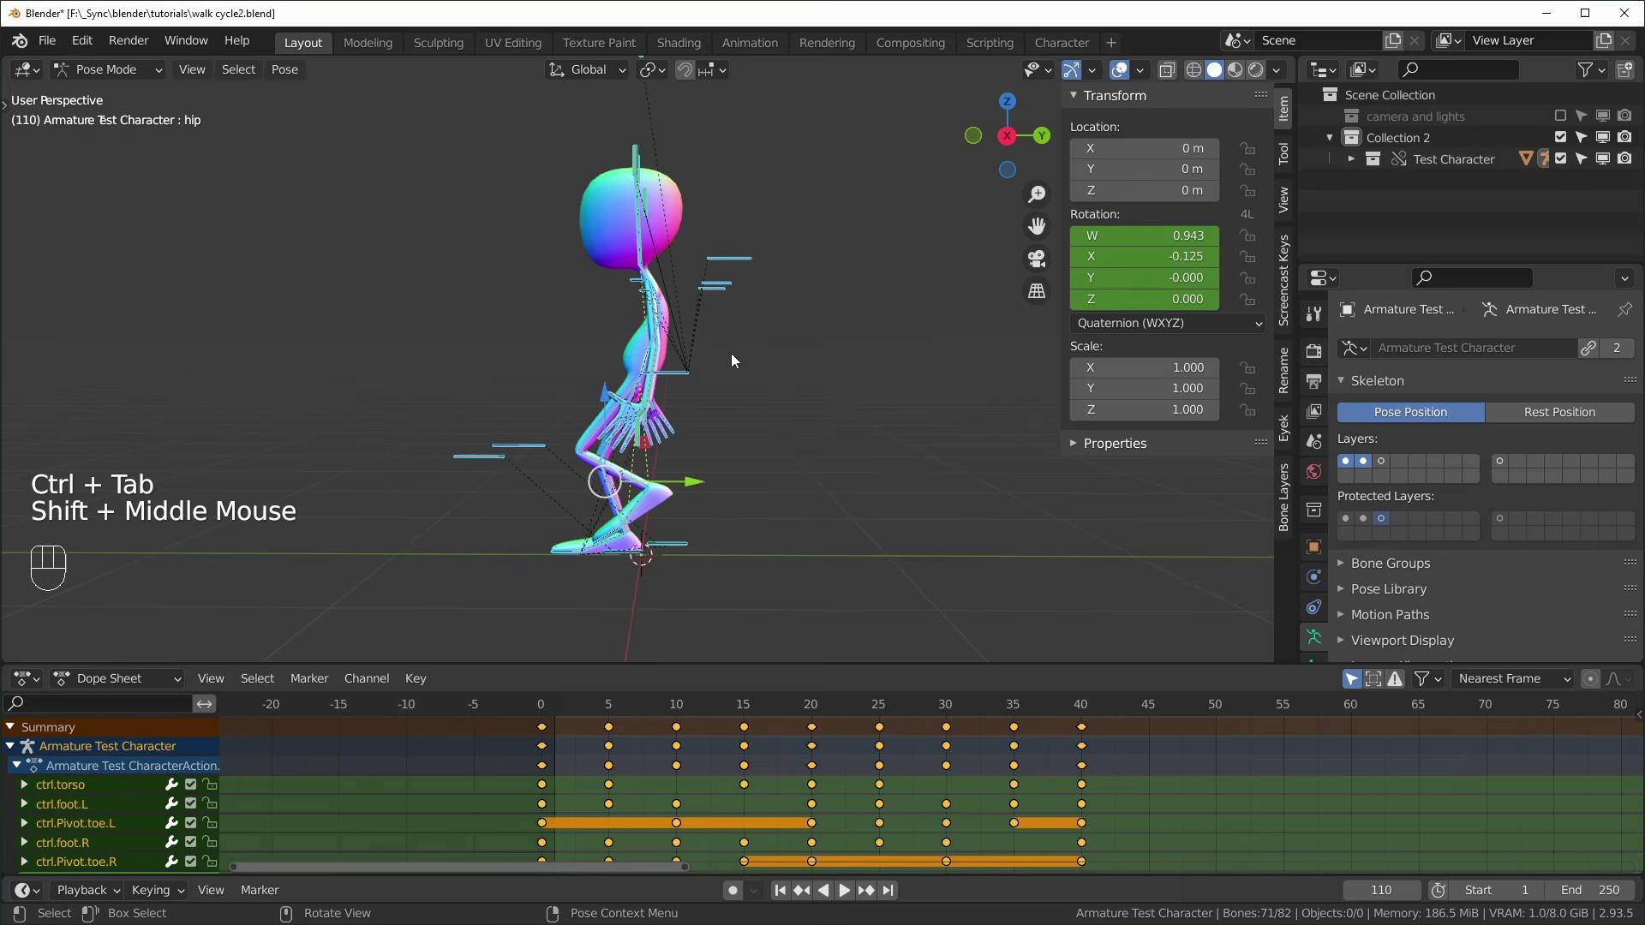
click(636, 142)
middle_drag(635, 142, 554, 183)
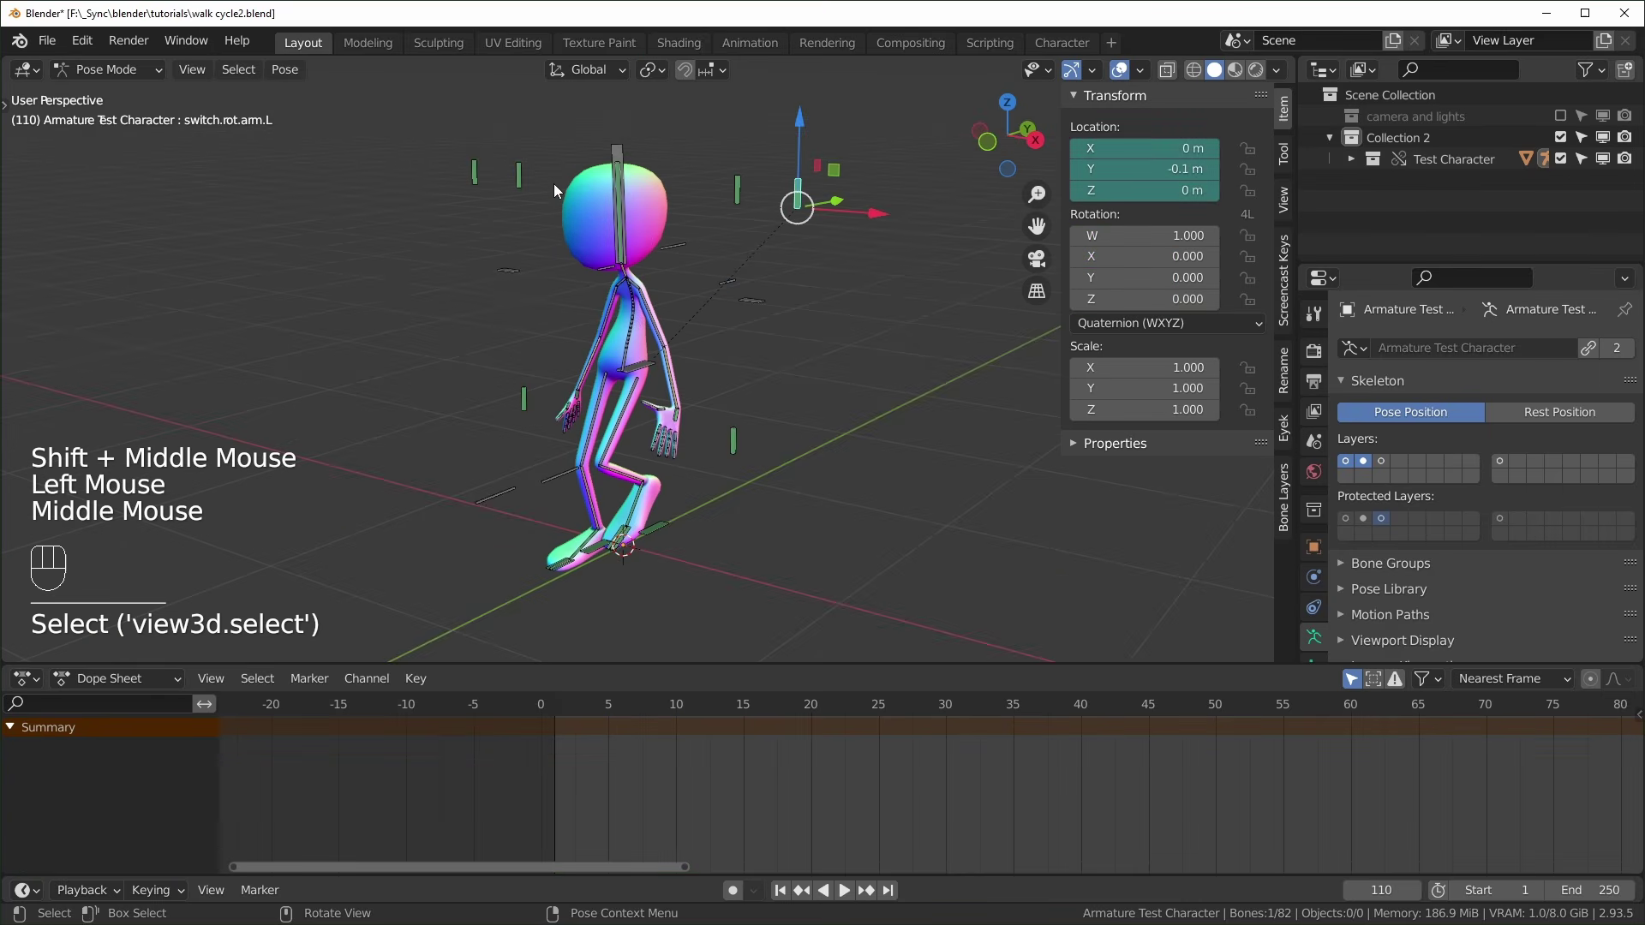
click(620, 146)
key(KP_3)
key(space)
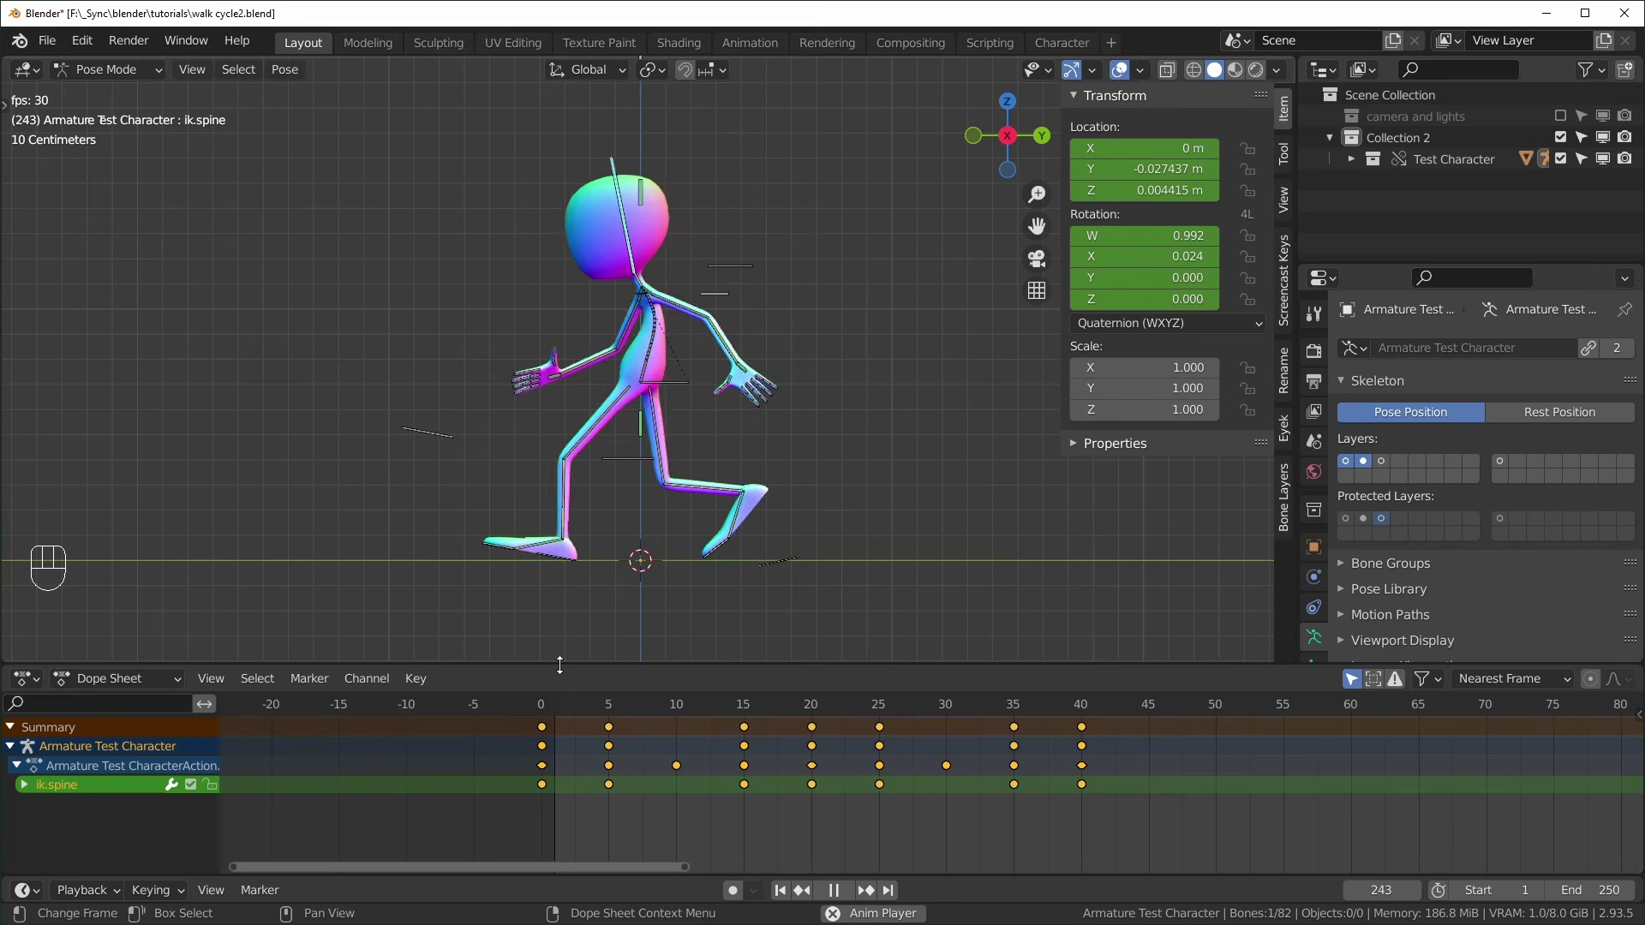
Expand the ik.spine channels in the Dope Sheet and select only the X Quaternion Rotation channel
click(25, 784)
scroll(605, 816, down, 2)
scroll(605, 816, up, 1)
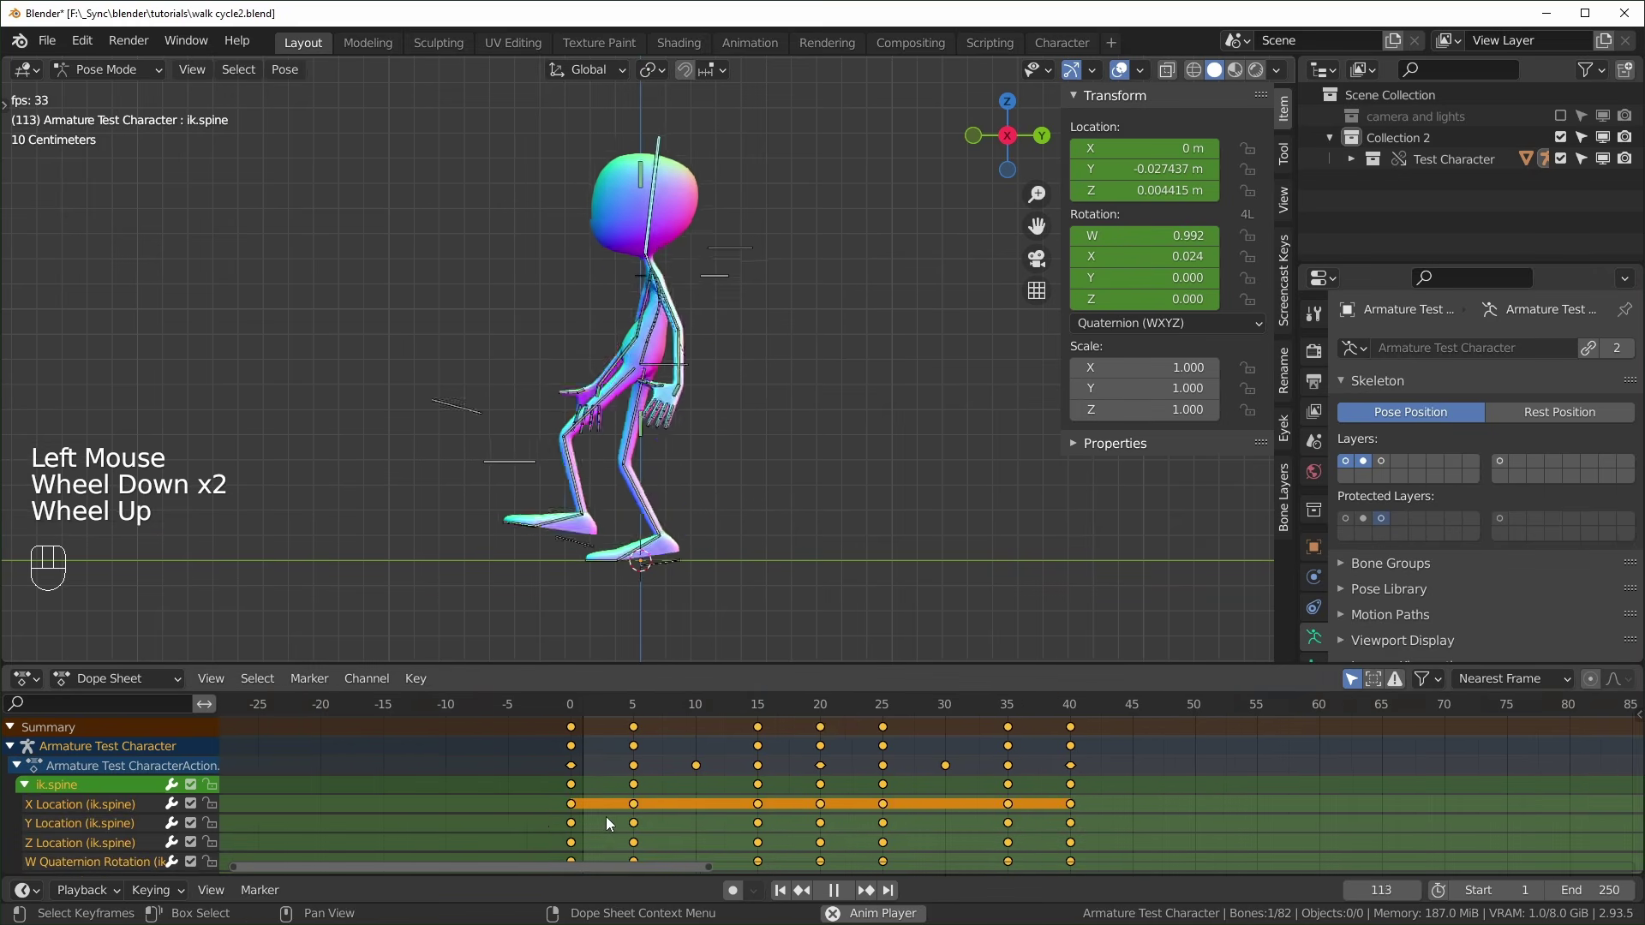
middle_drag(605, 816, 582, 735)
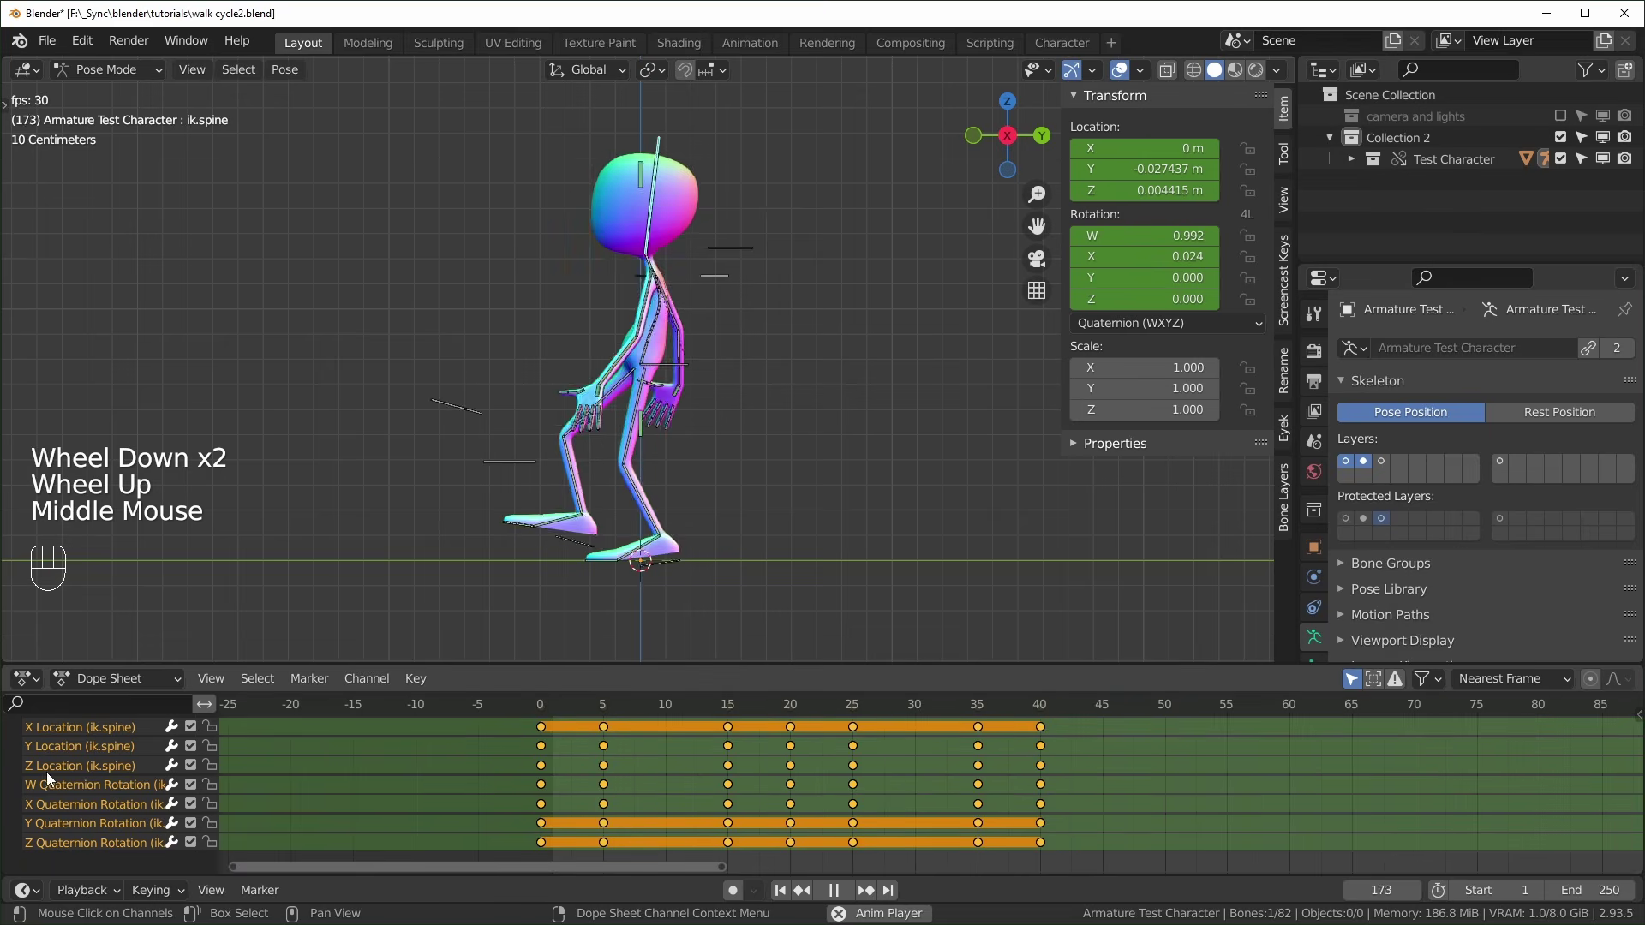
click(48, 801)
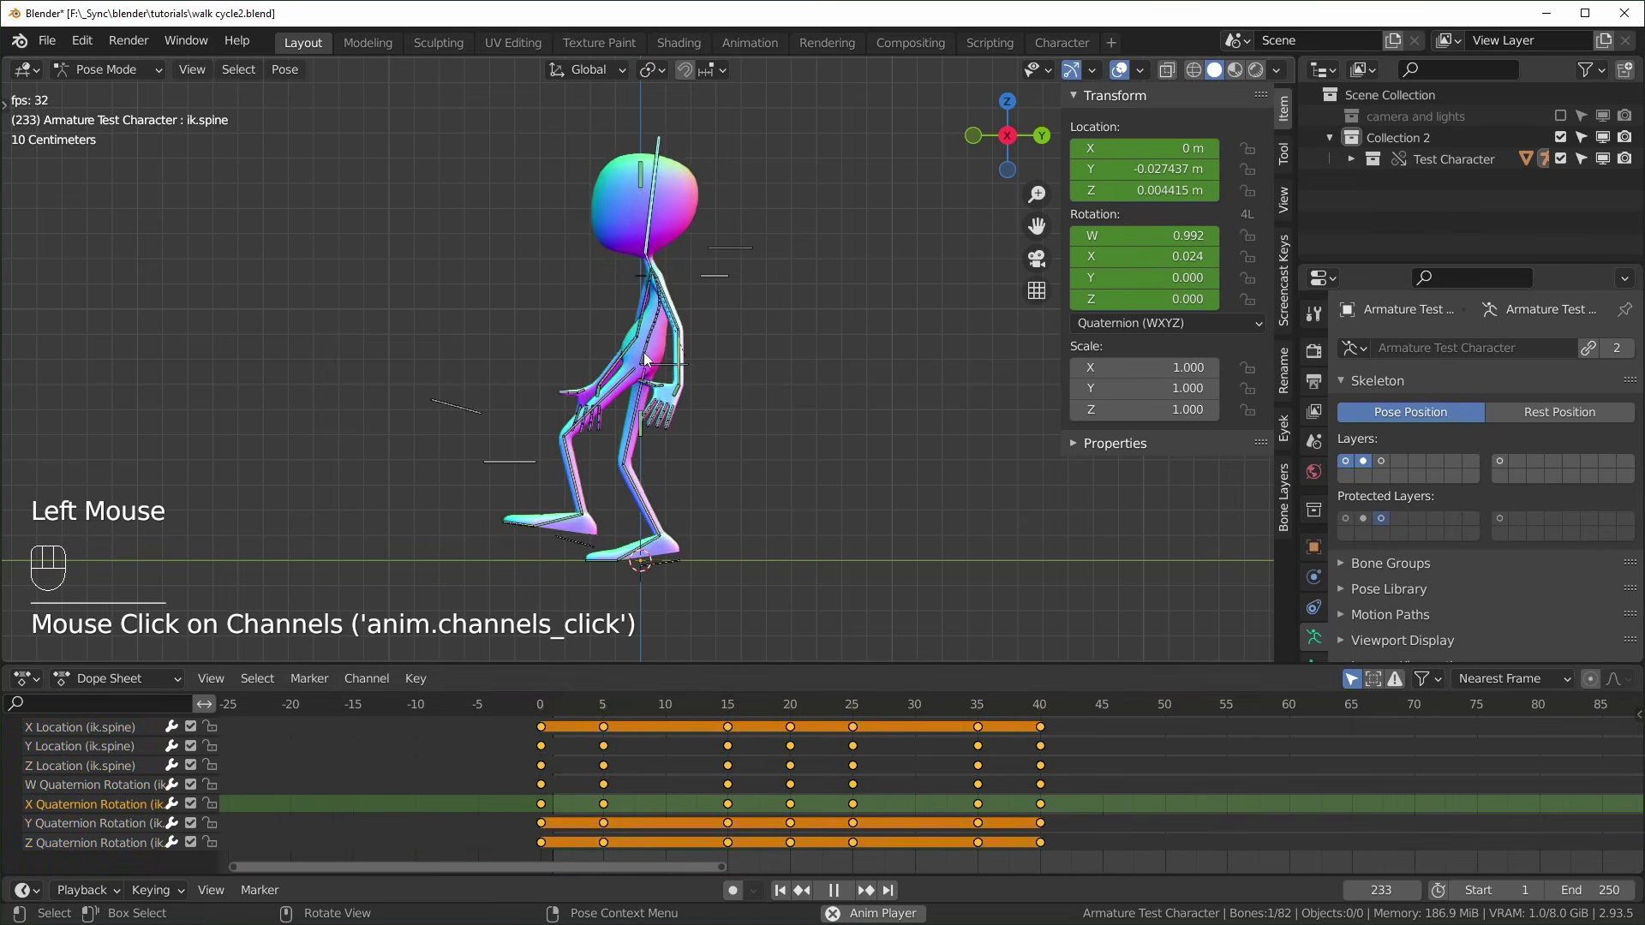
Stop playback and try rotating the ik.spine control around its local X axis
key(space)
key(r)
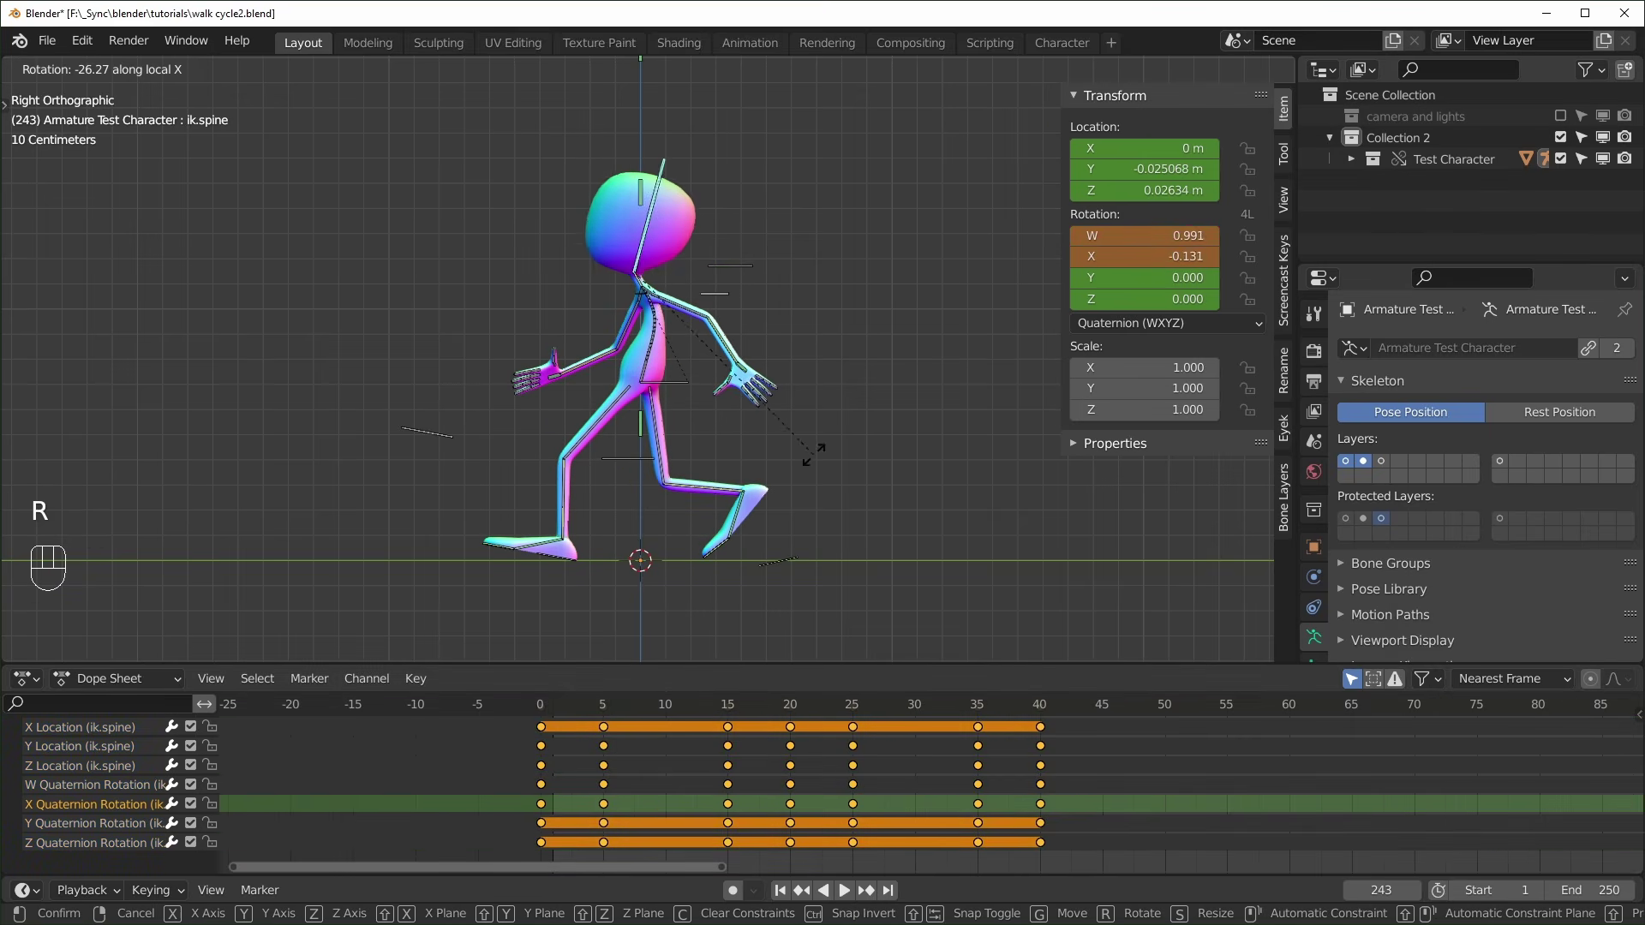
click(902, 359)
mouse_move(1144, 256)
mouse_down()
mouse_move(1191, 257)
mouse_move(1144, 256)
mouse_up()
Select all keyframes of the ik.spine X Quaternion Rotation channel and shift them forward by 3 frames during playback
double_click(542, 804)
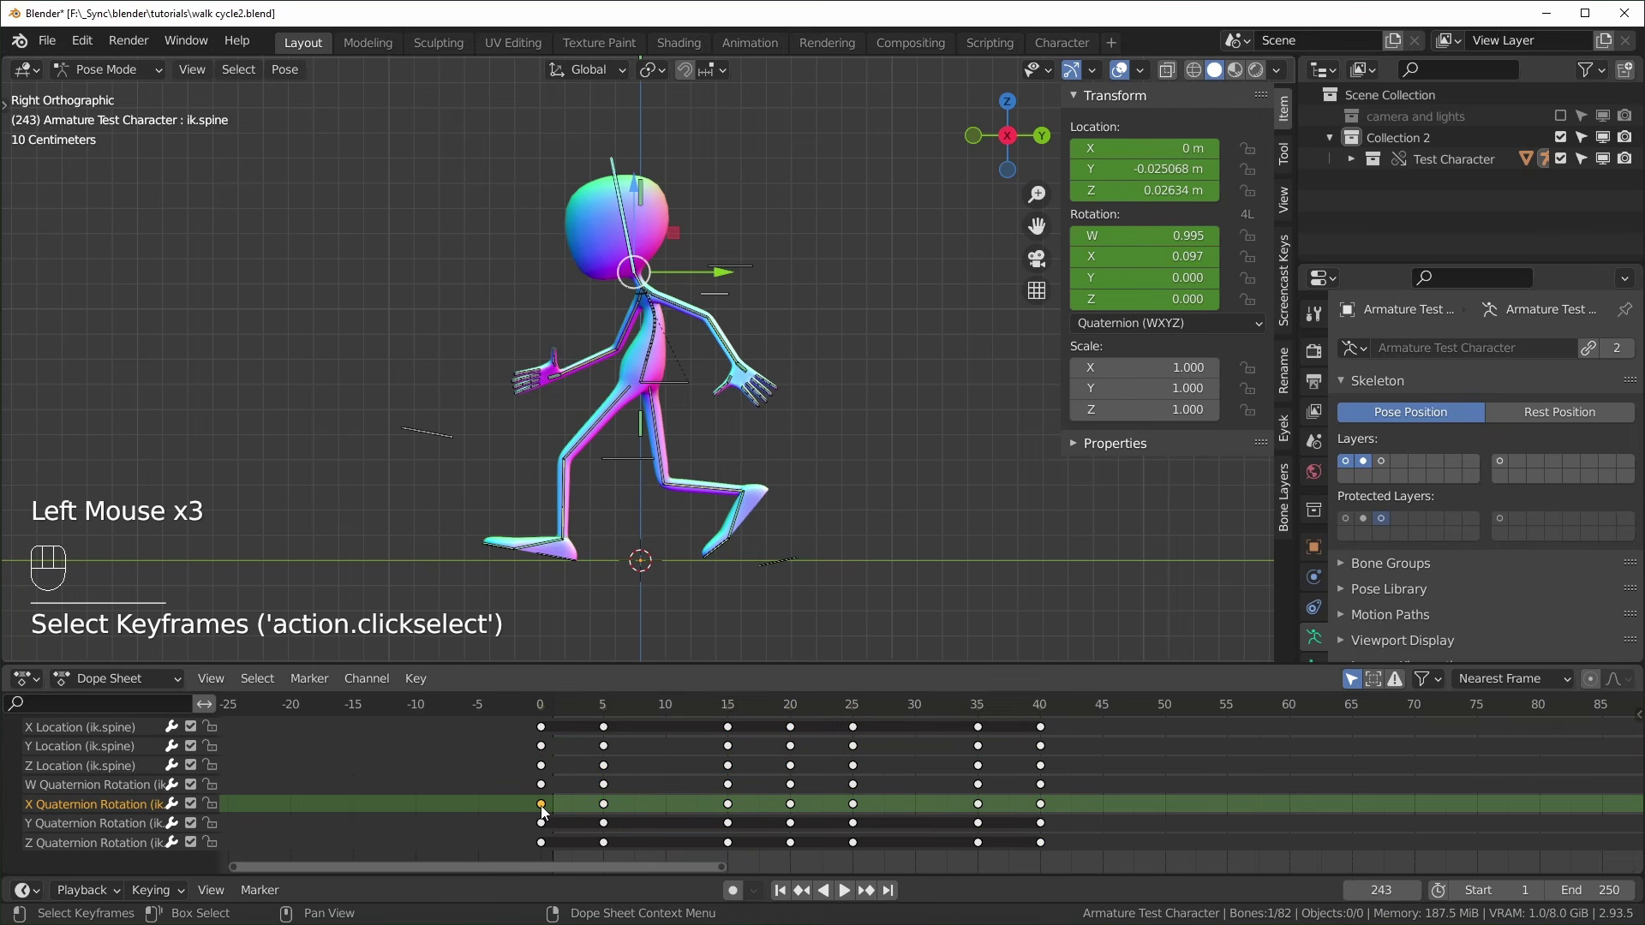
key(l)
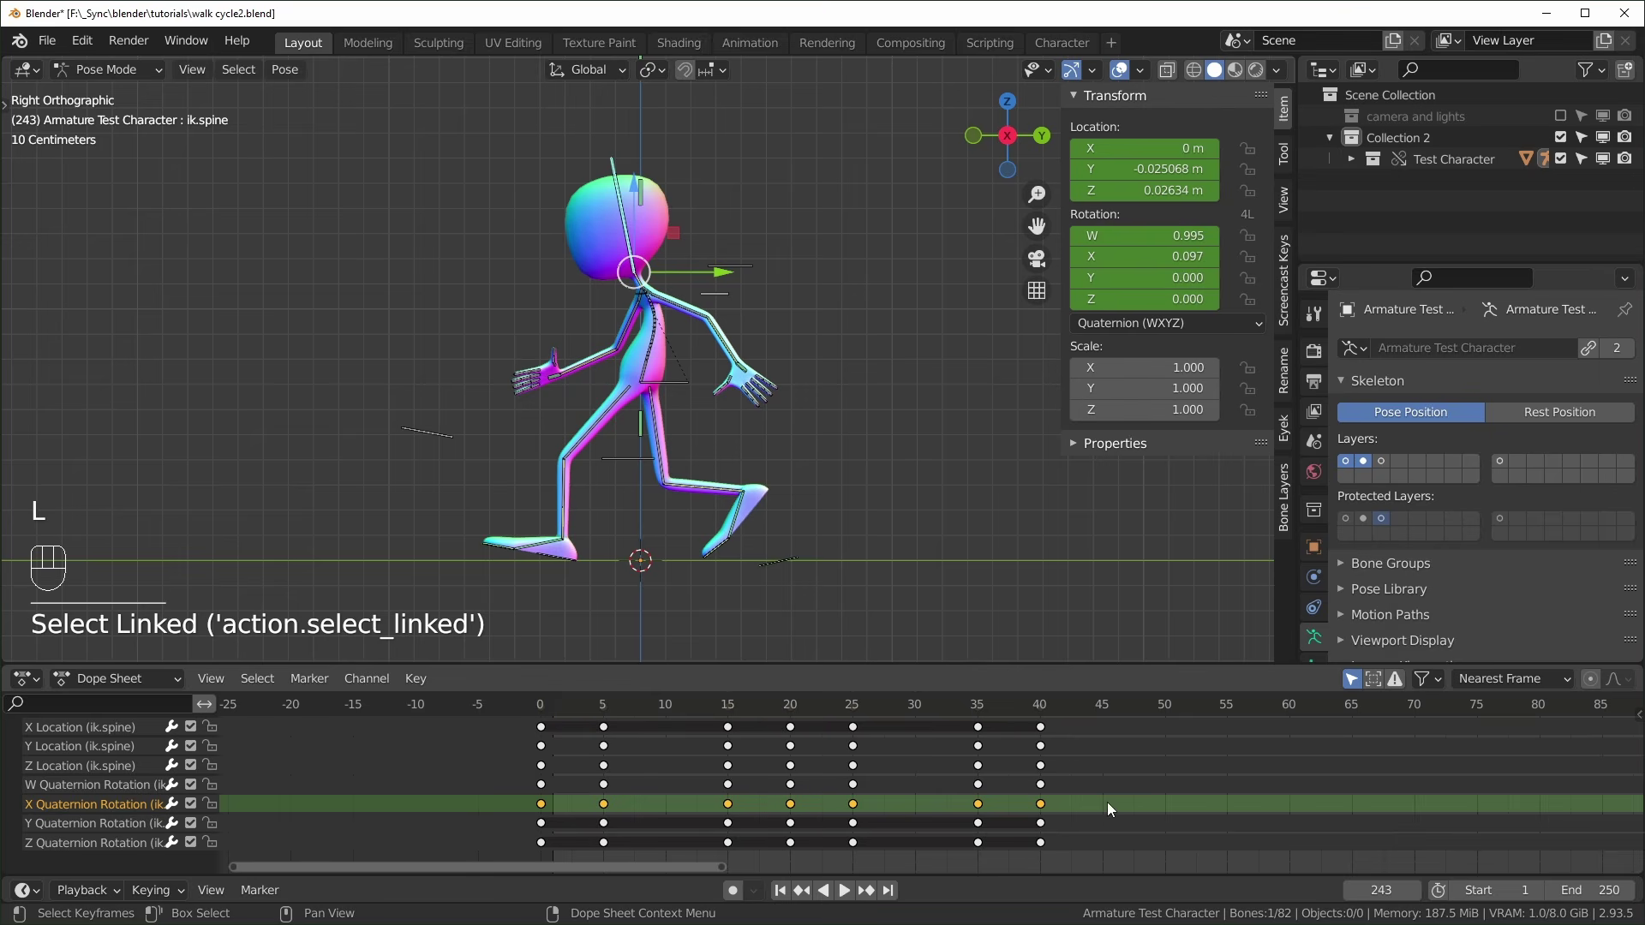
key(space)
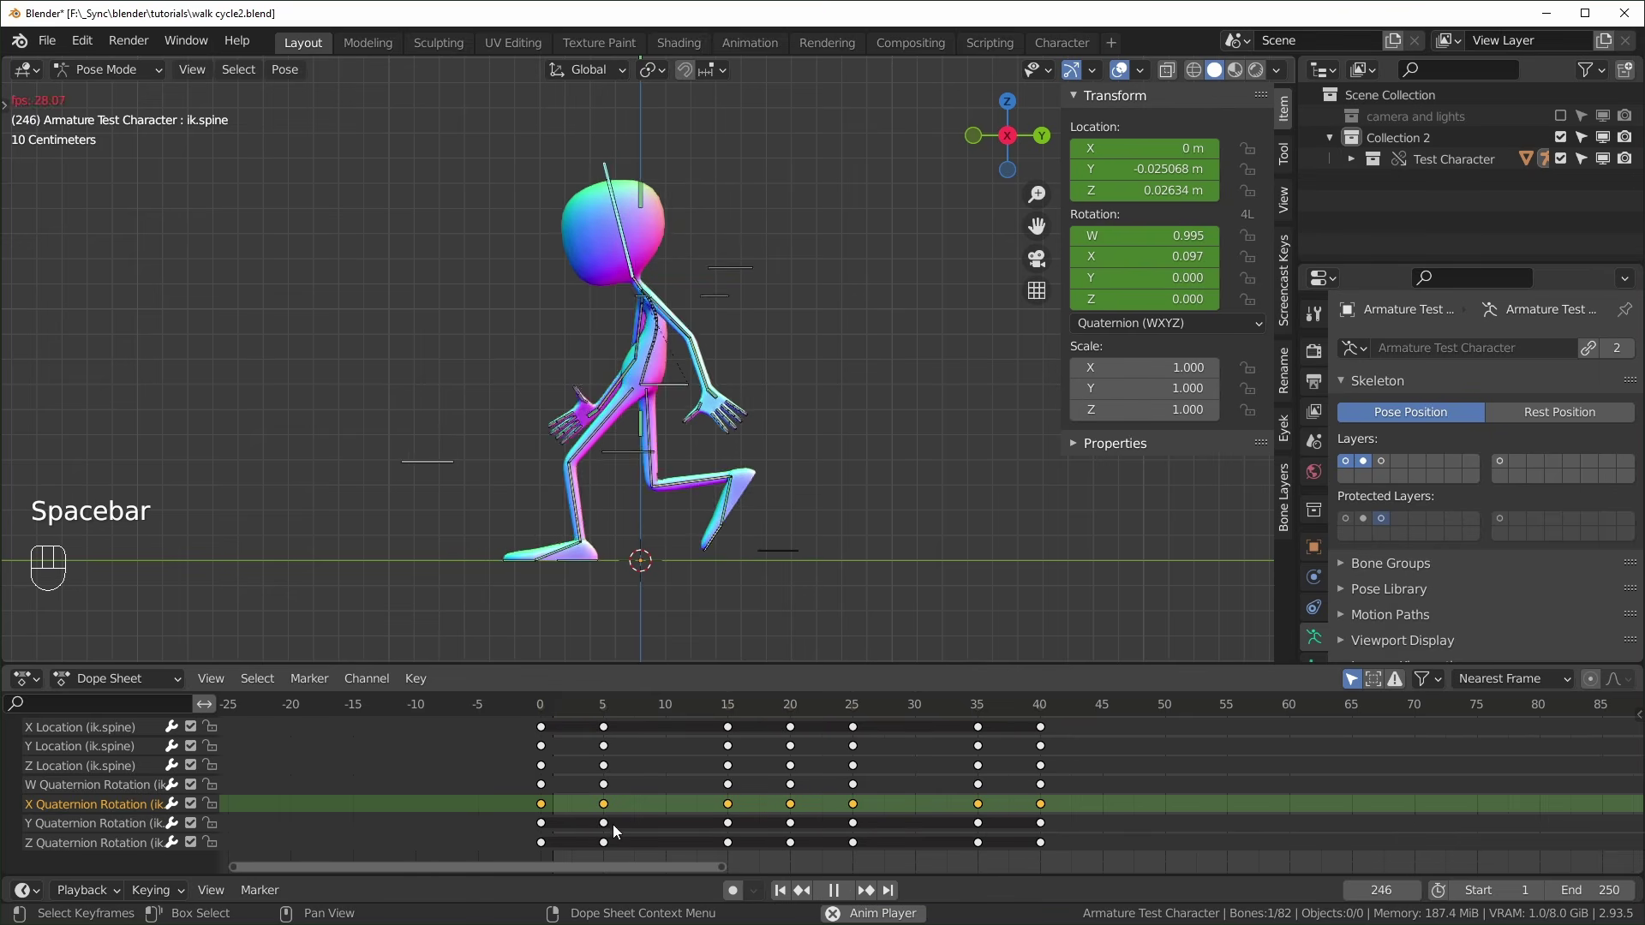
key(g)
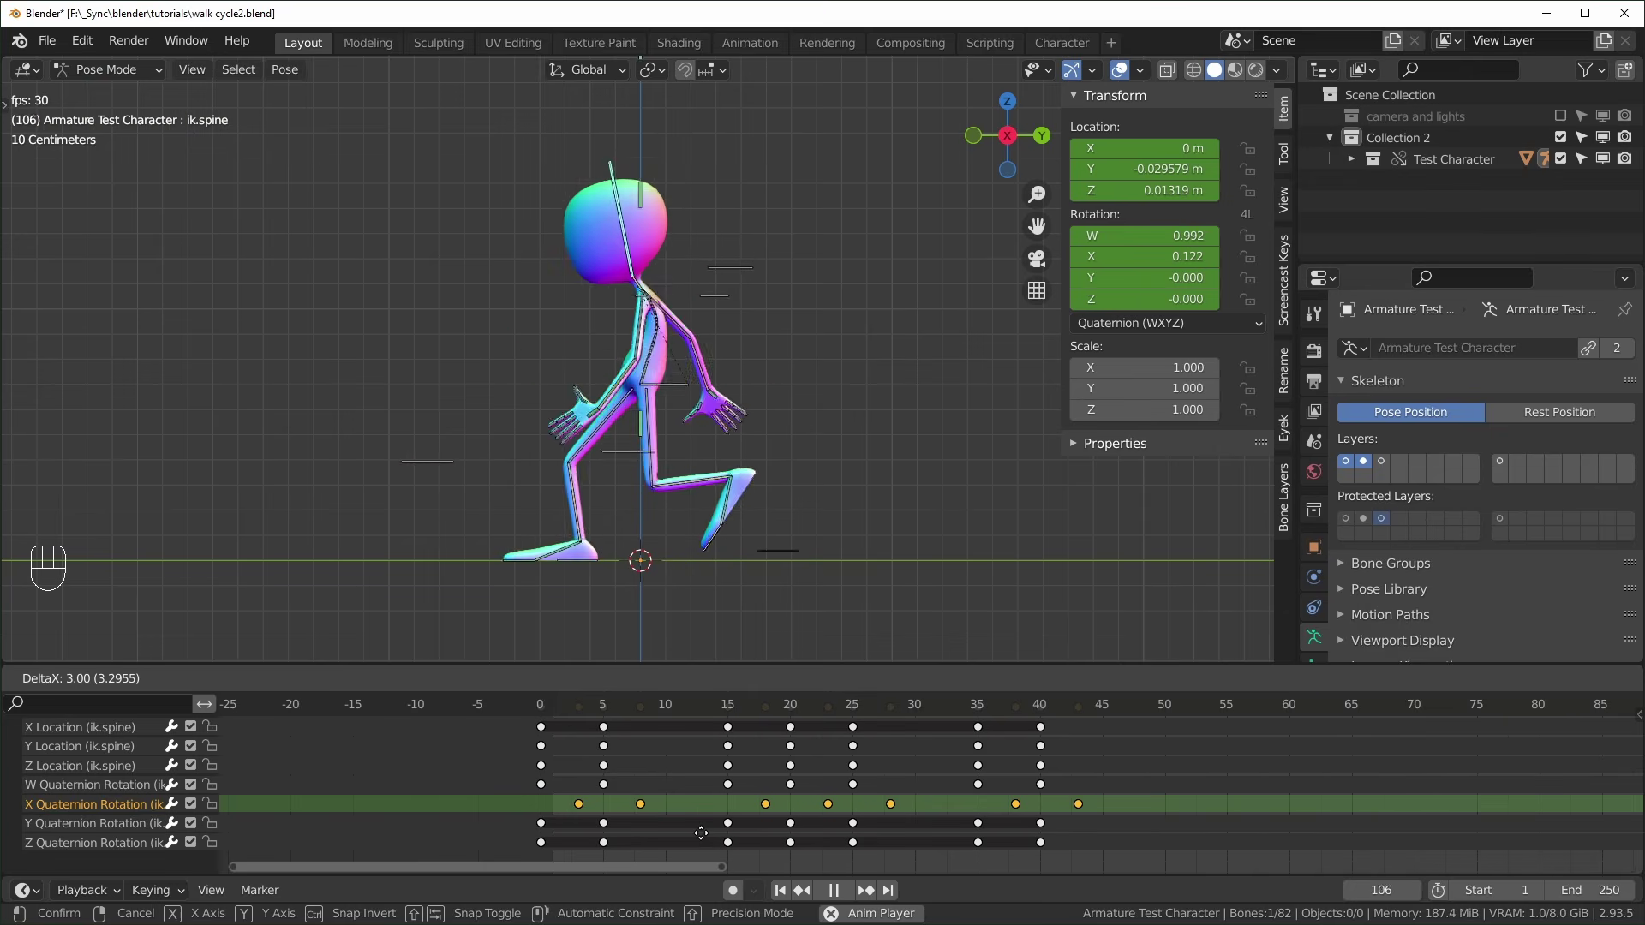
middle_click(701, 833)
Examine the shifted ik.spine curve and its Cycles modifier in the Graph Editor, then return to the Dope Sheet and stop playback
key(ctrl+Tab)
scroll(1035, 826, down, 5)
scroll(1035, 826, up, 2)
scroll(1018, 841, down, 2)
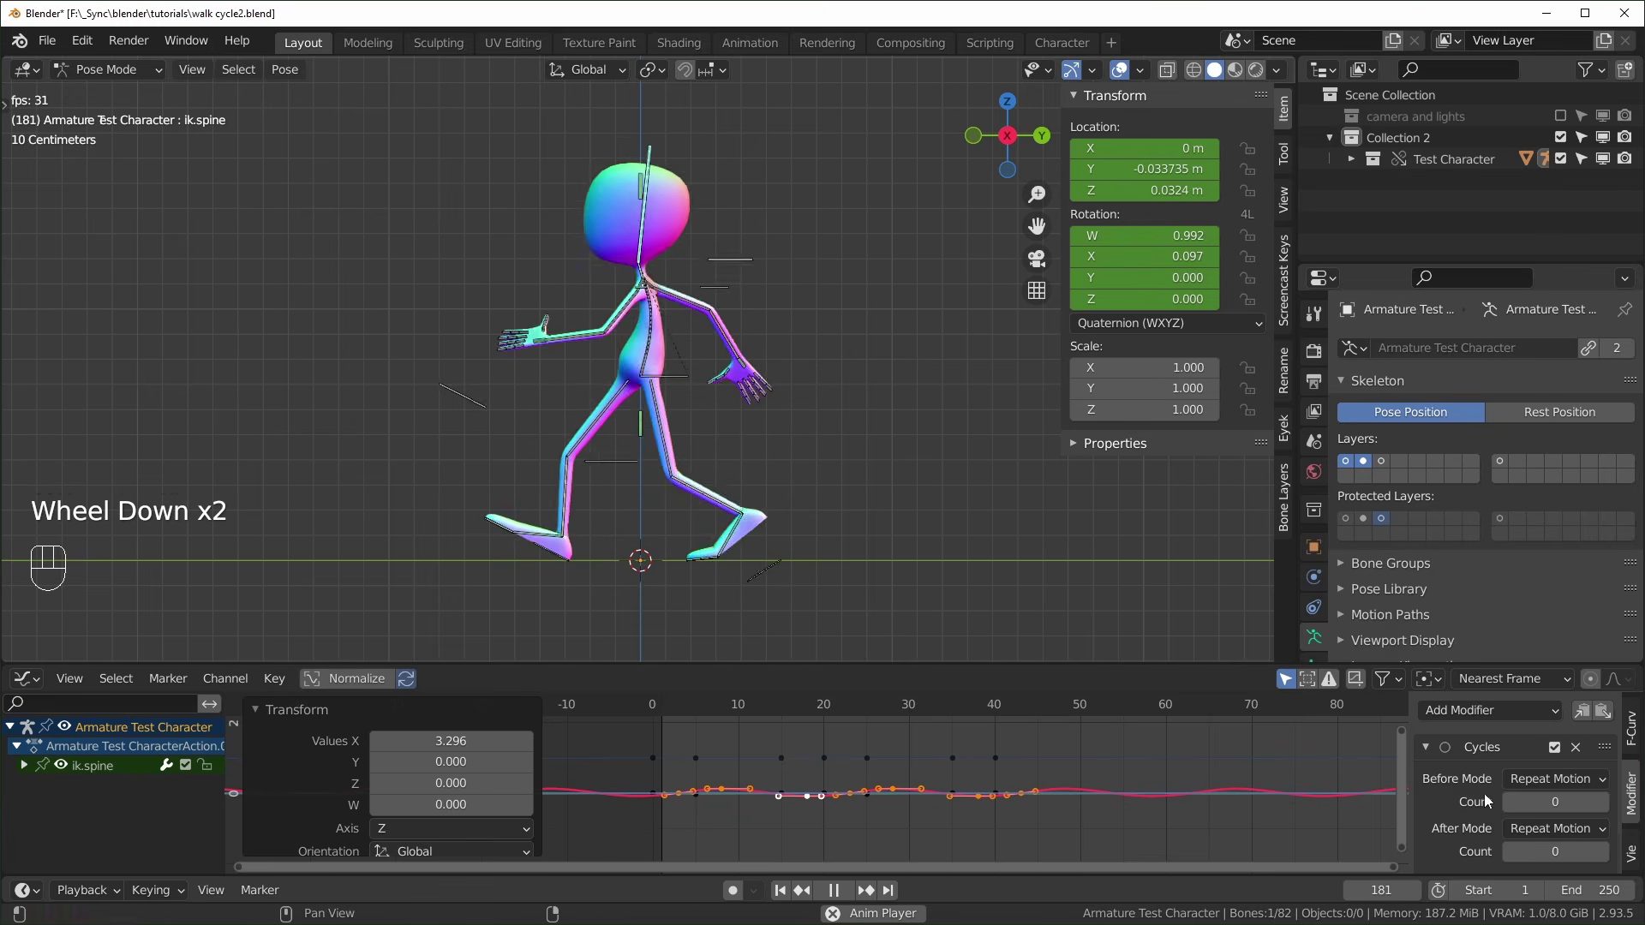
middle_drag(837, 811, 963, 824)
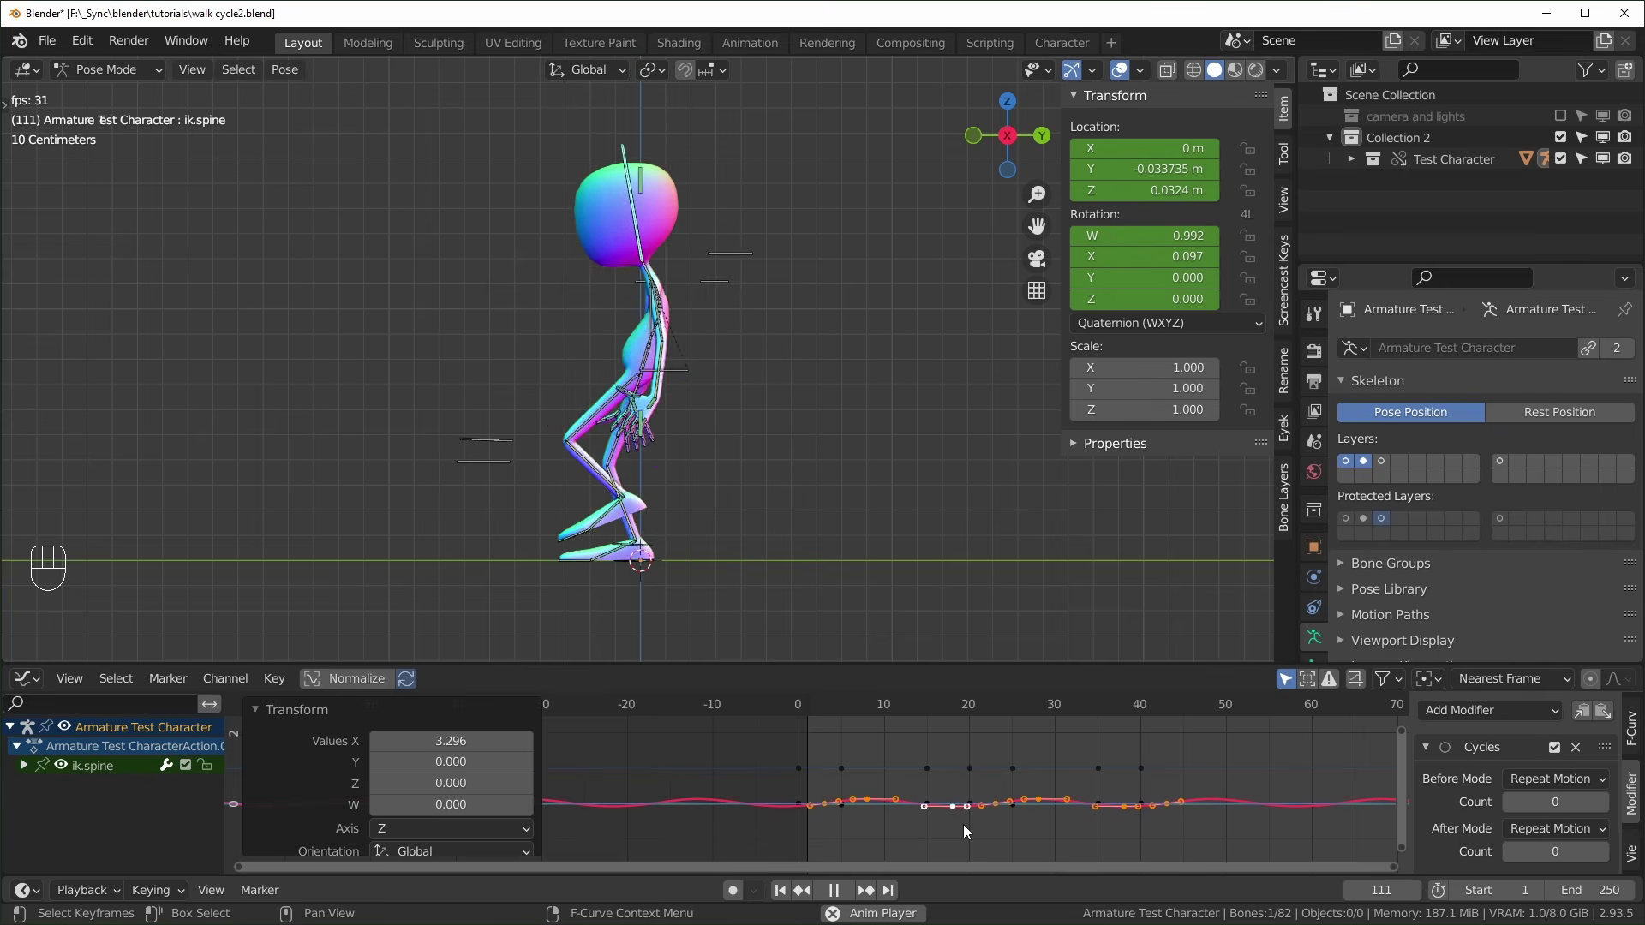
key(ctrl+Tab)
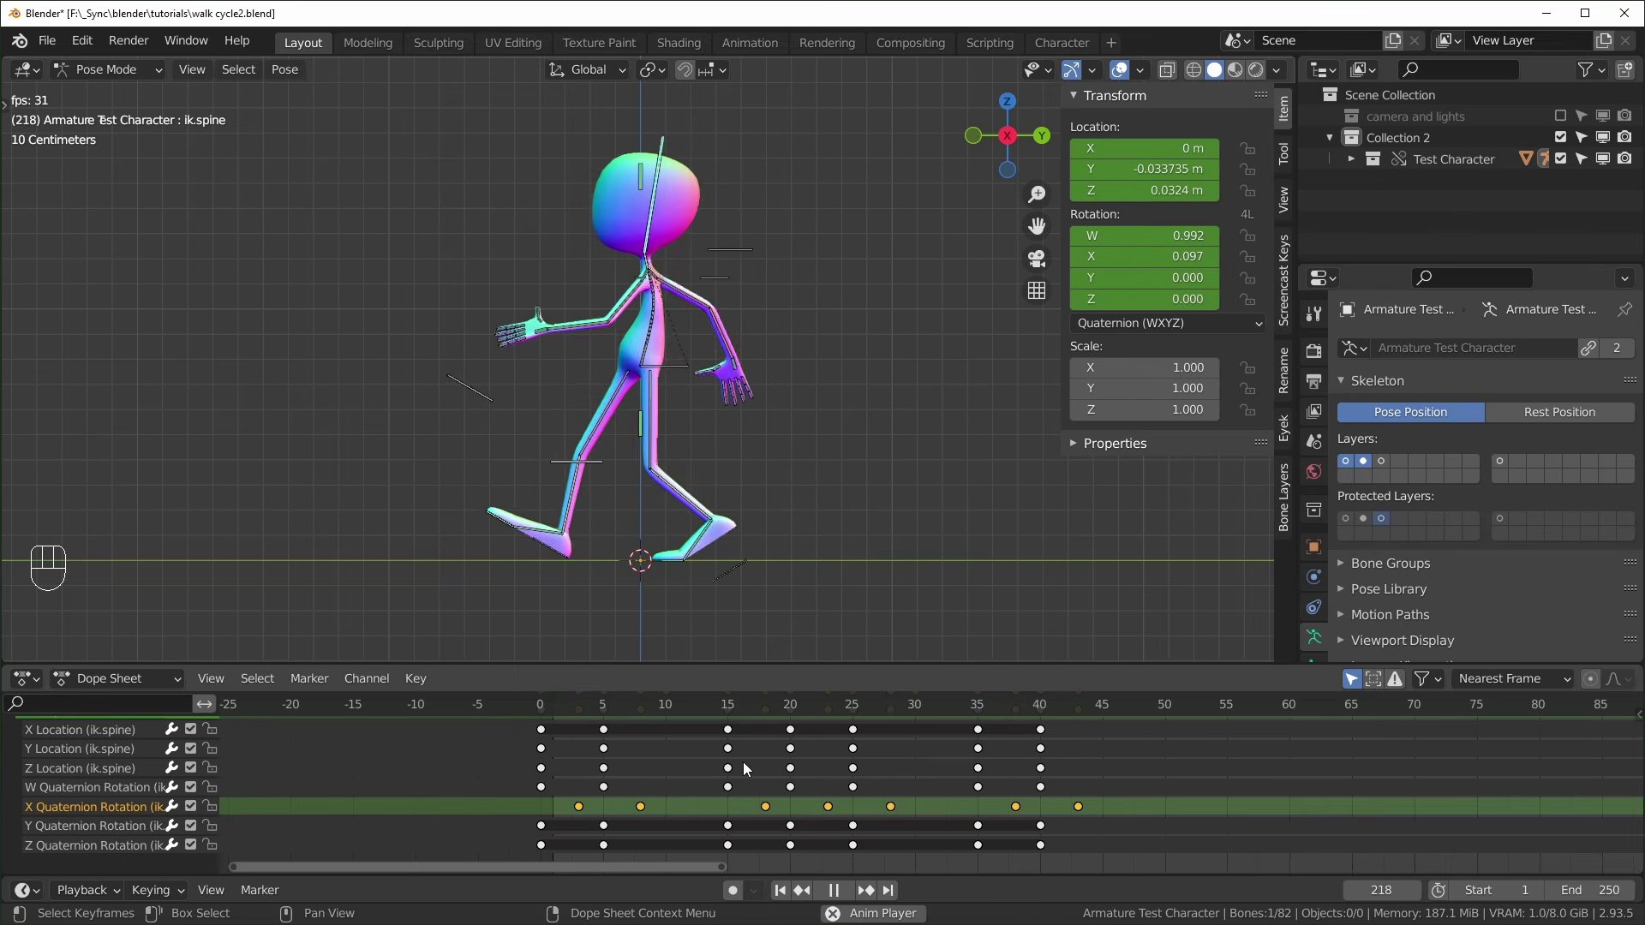
key(space)
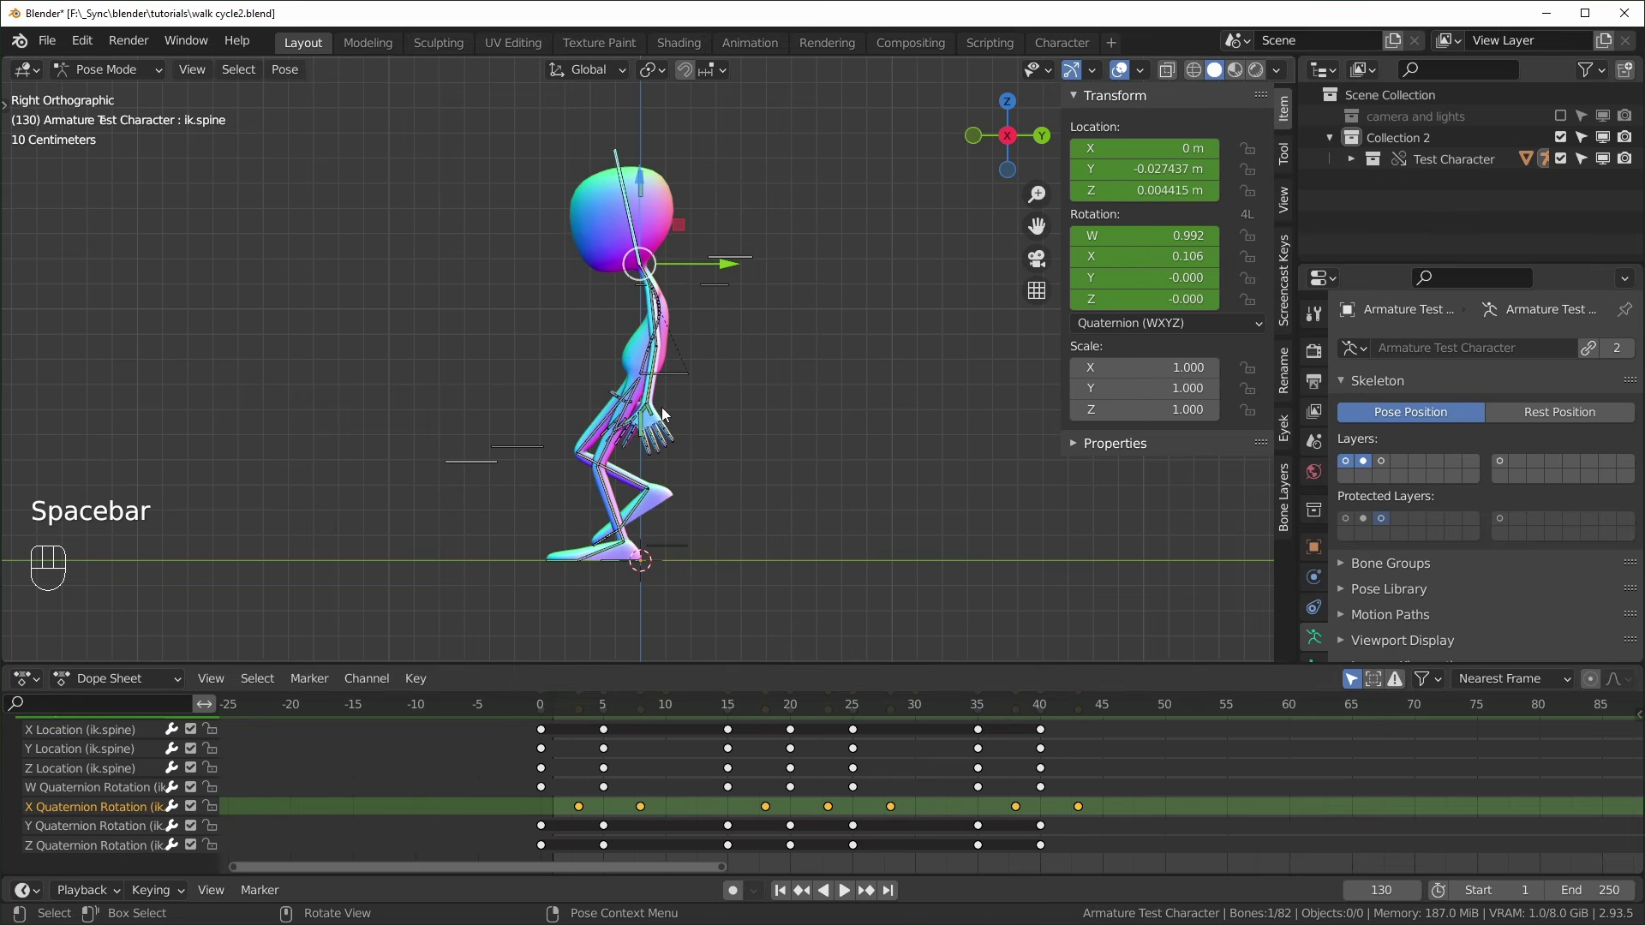
Select the hand.L and hand.R bones and try shifting all their keyframes in time during playback
scroll(638, 429, up, 1)
click(653, 431)
middle_drag(653, 431, 775, 487)
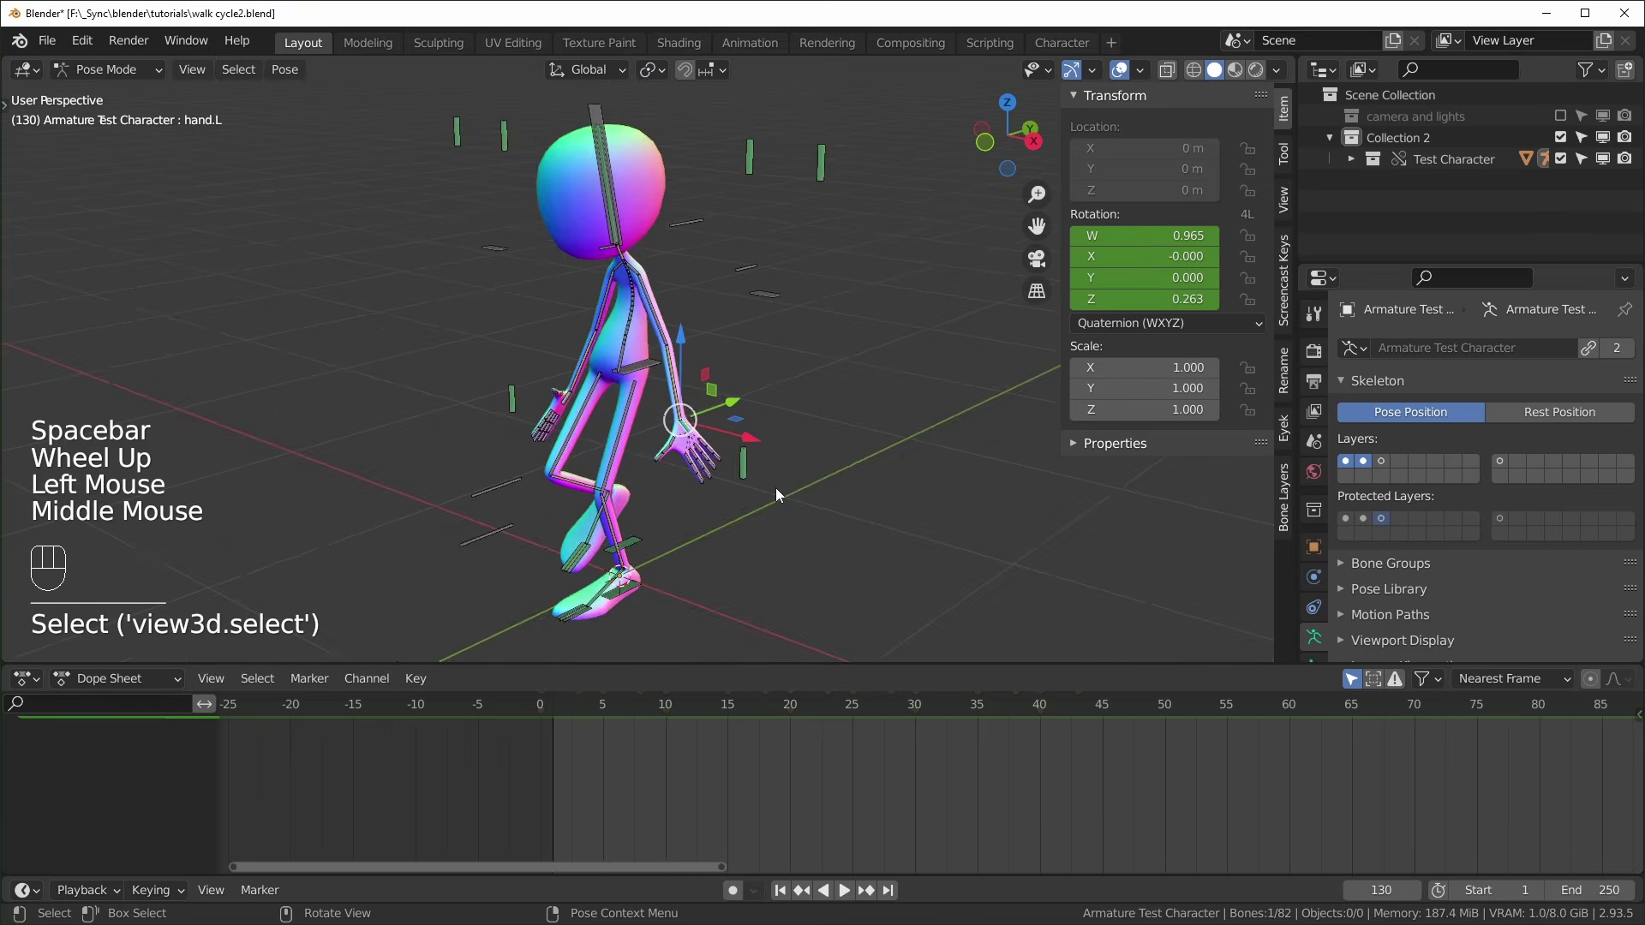
scroll(573, 427, up, 2)
shift+click(510, 420)
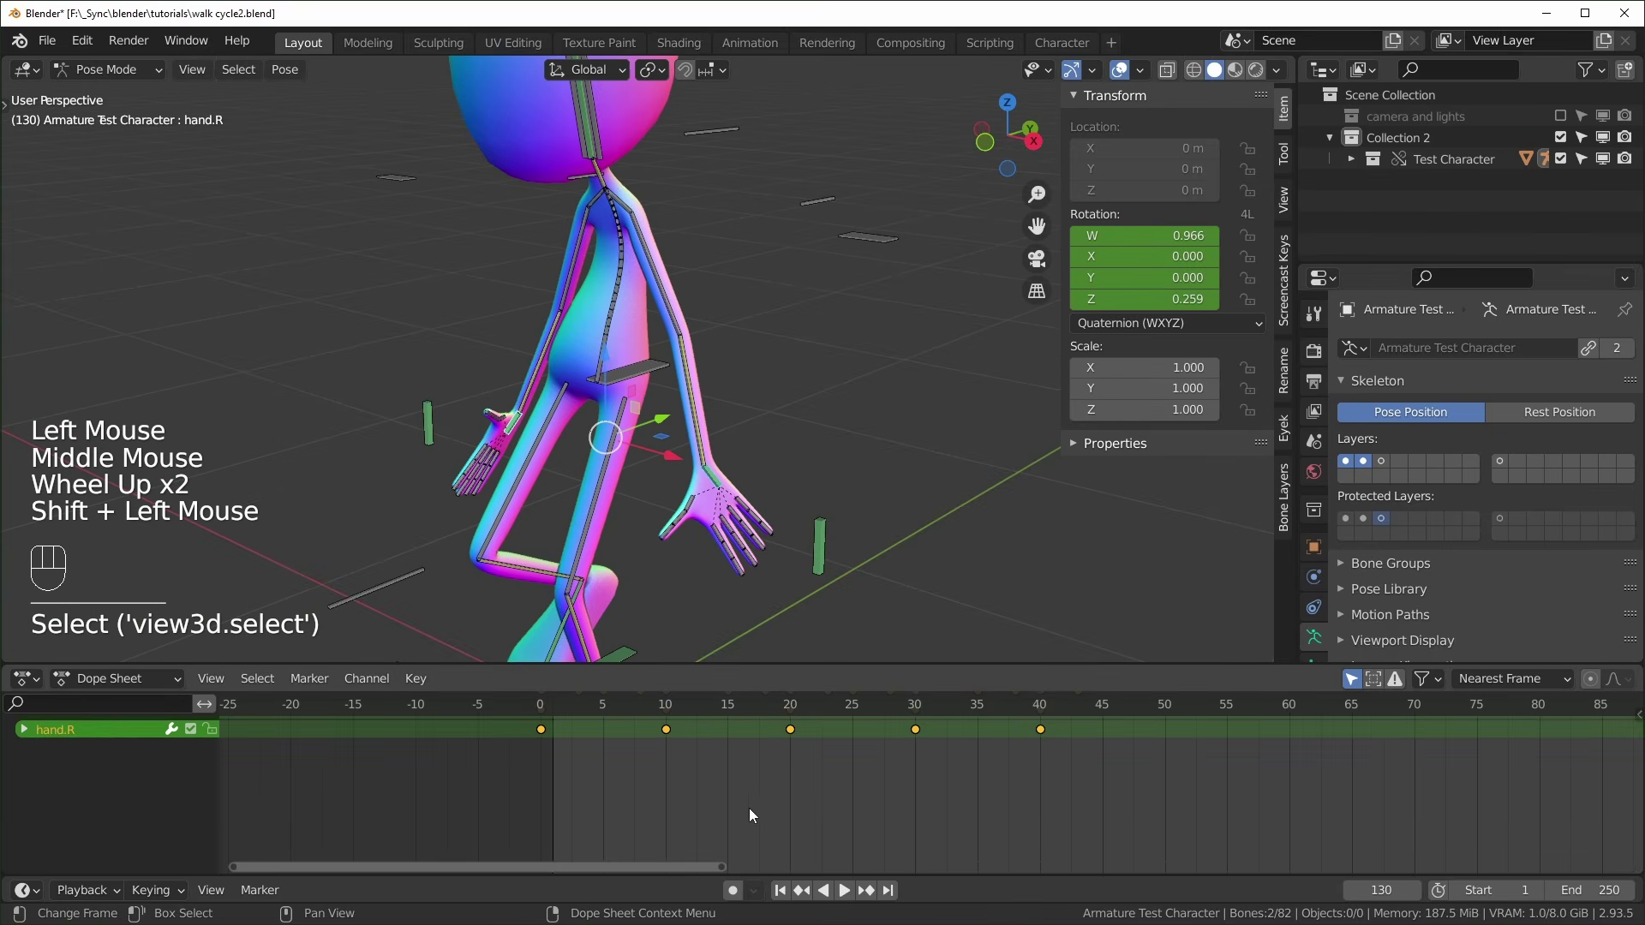
scroll(749, 809, down, 2)
middle_drag(783, 733, 669, 814)
key(space)
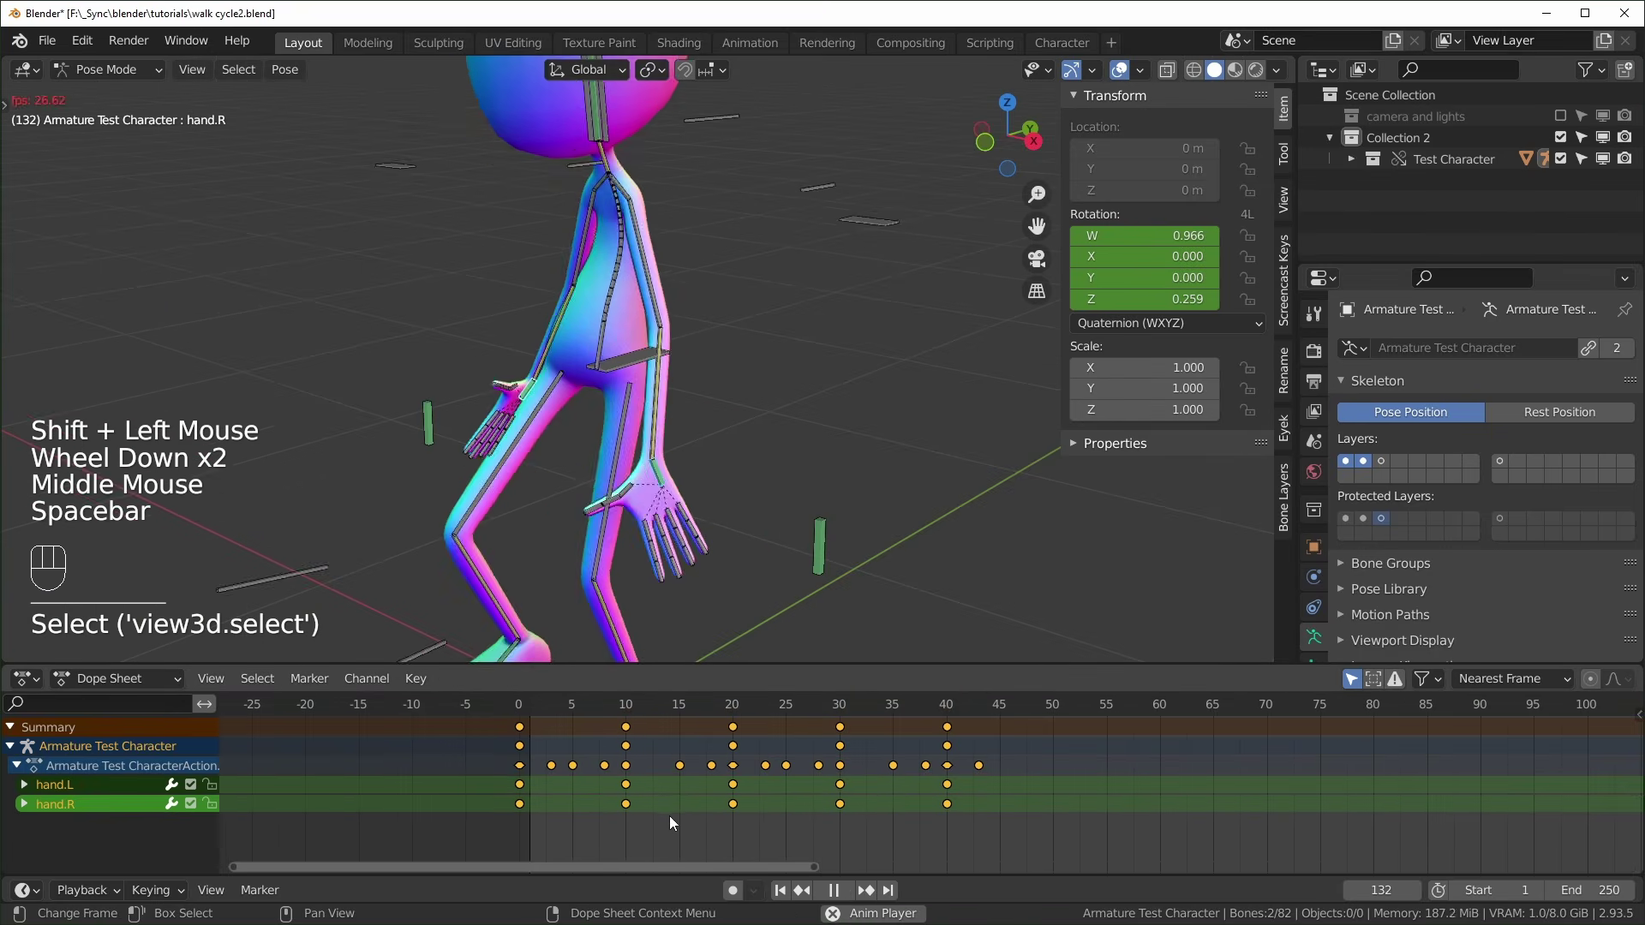
key(g)
click(712, 823)
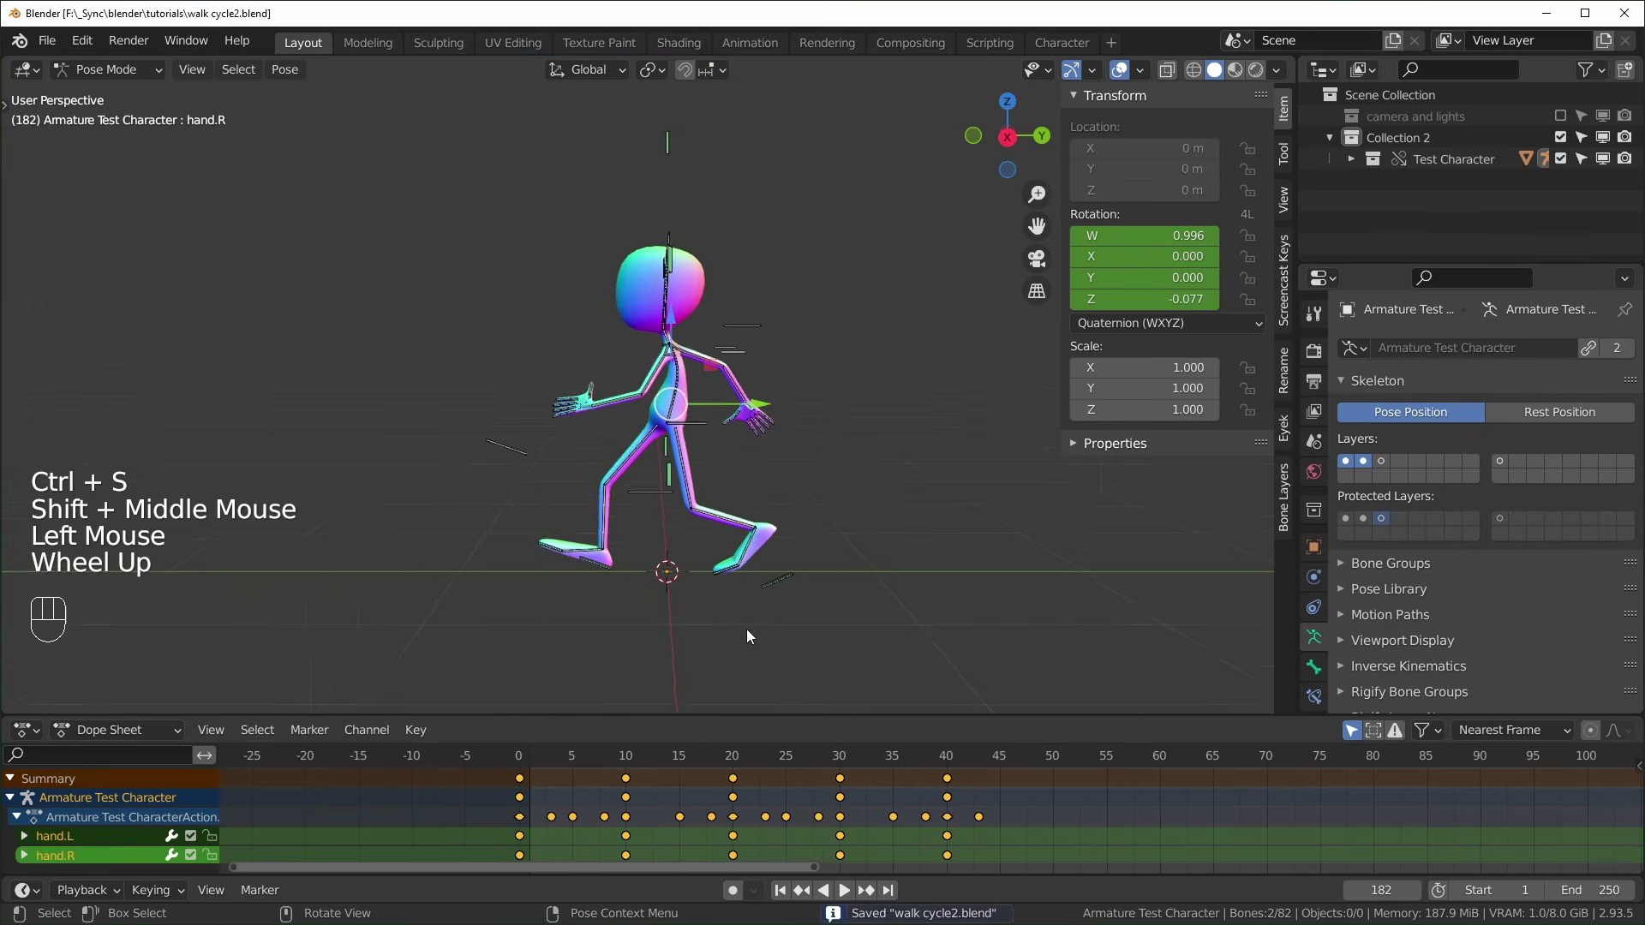
Show only the armature's second bone layer and select the ctrl.foot.R control
shift+scroll(747, 629, up, 1)
shift+middle_drag(747, 629, 745, 578)
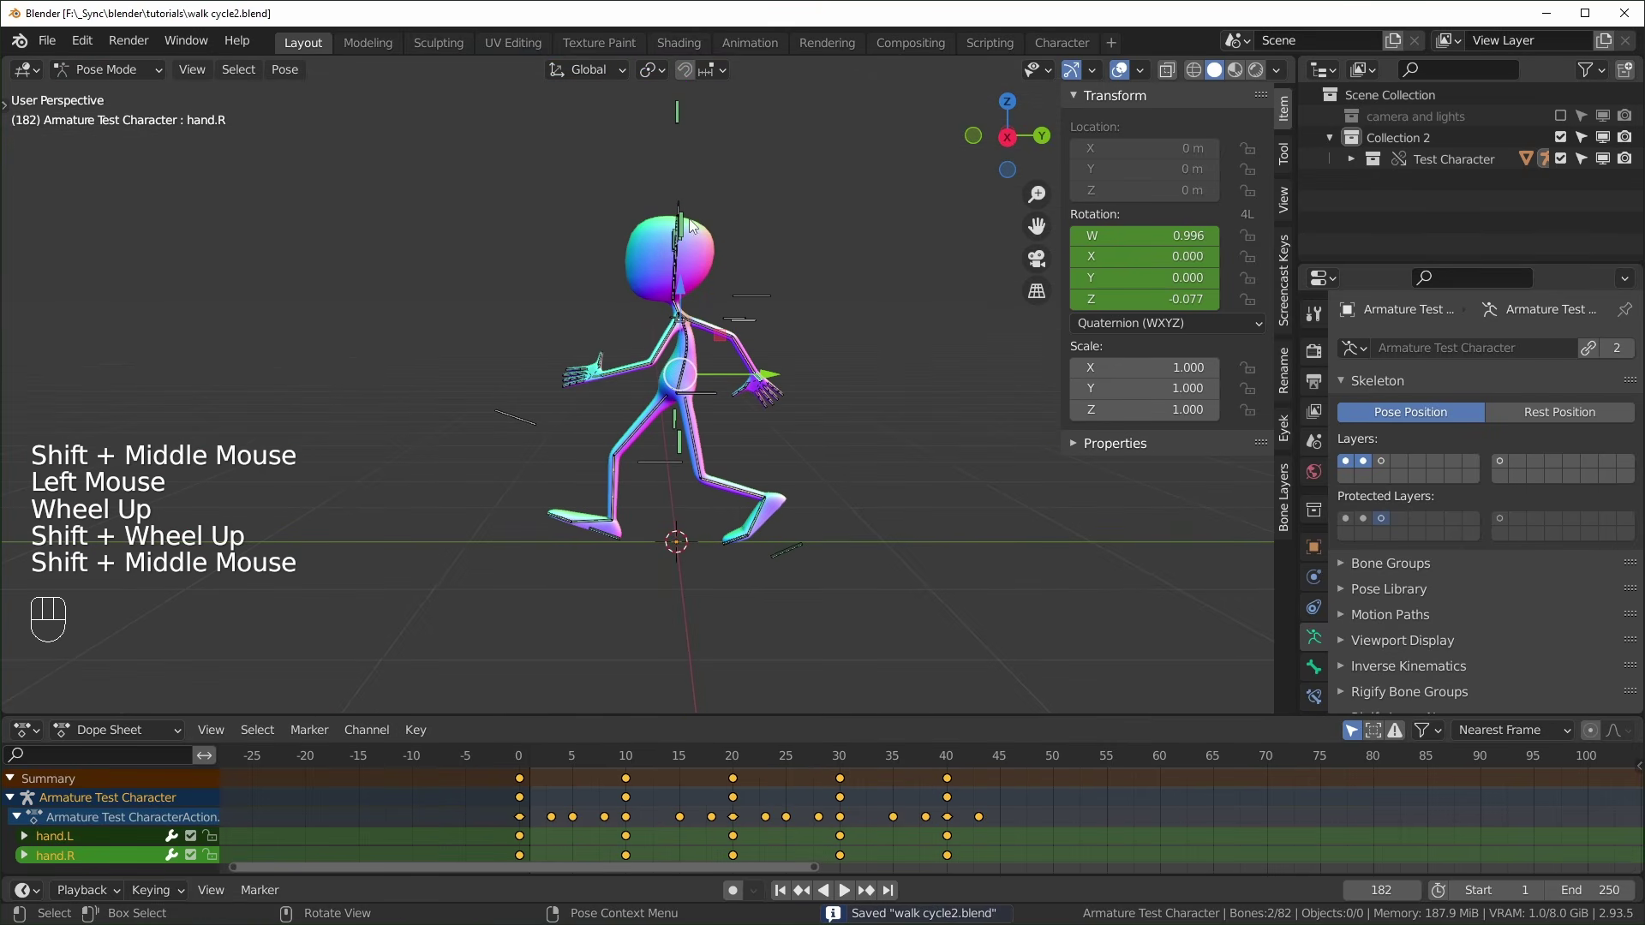
click(1364, 461)
scroll(662, 562, up, 3)
shift+middle_drag(662, 562, 568, 547)
click(567, 545)
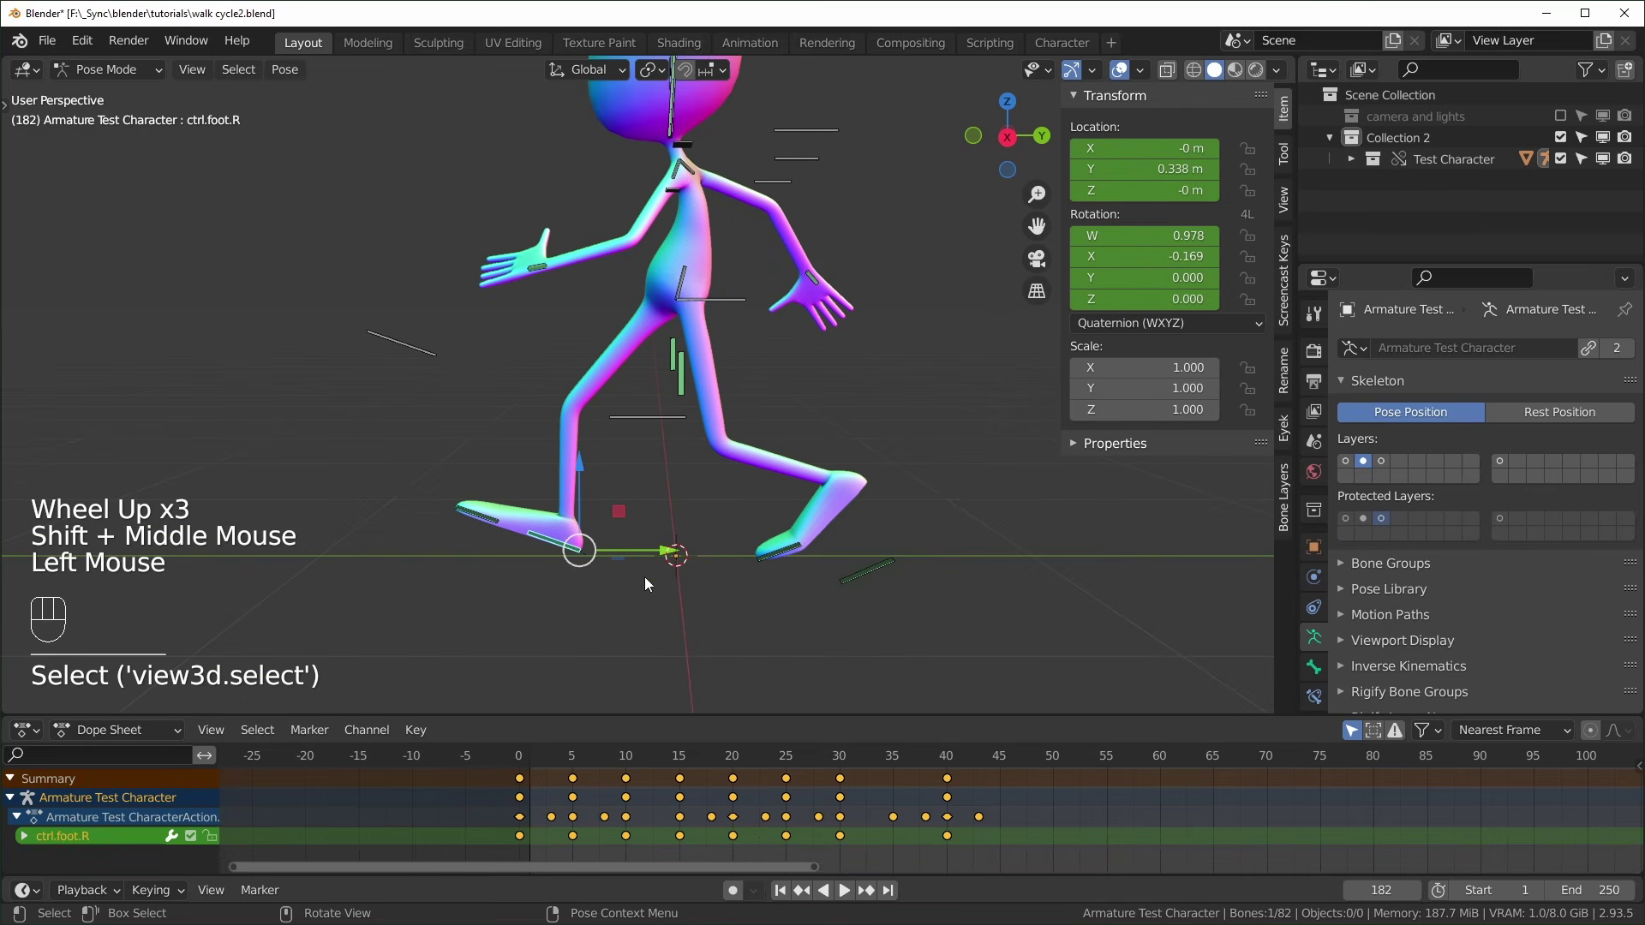
scroll(699, 527, down, 1)
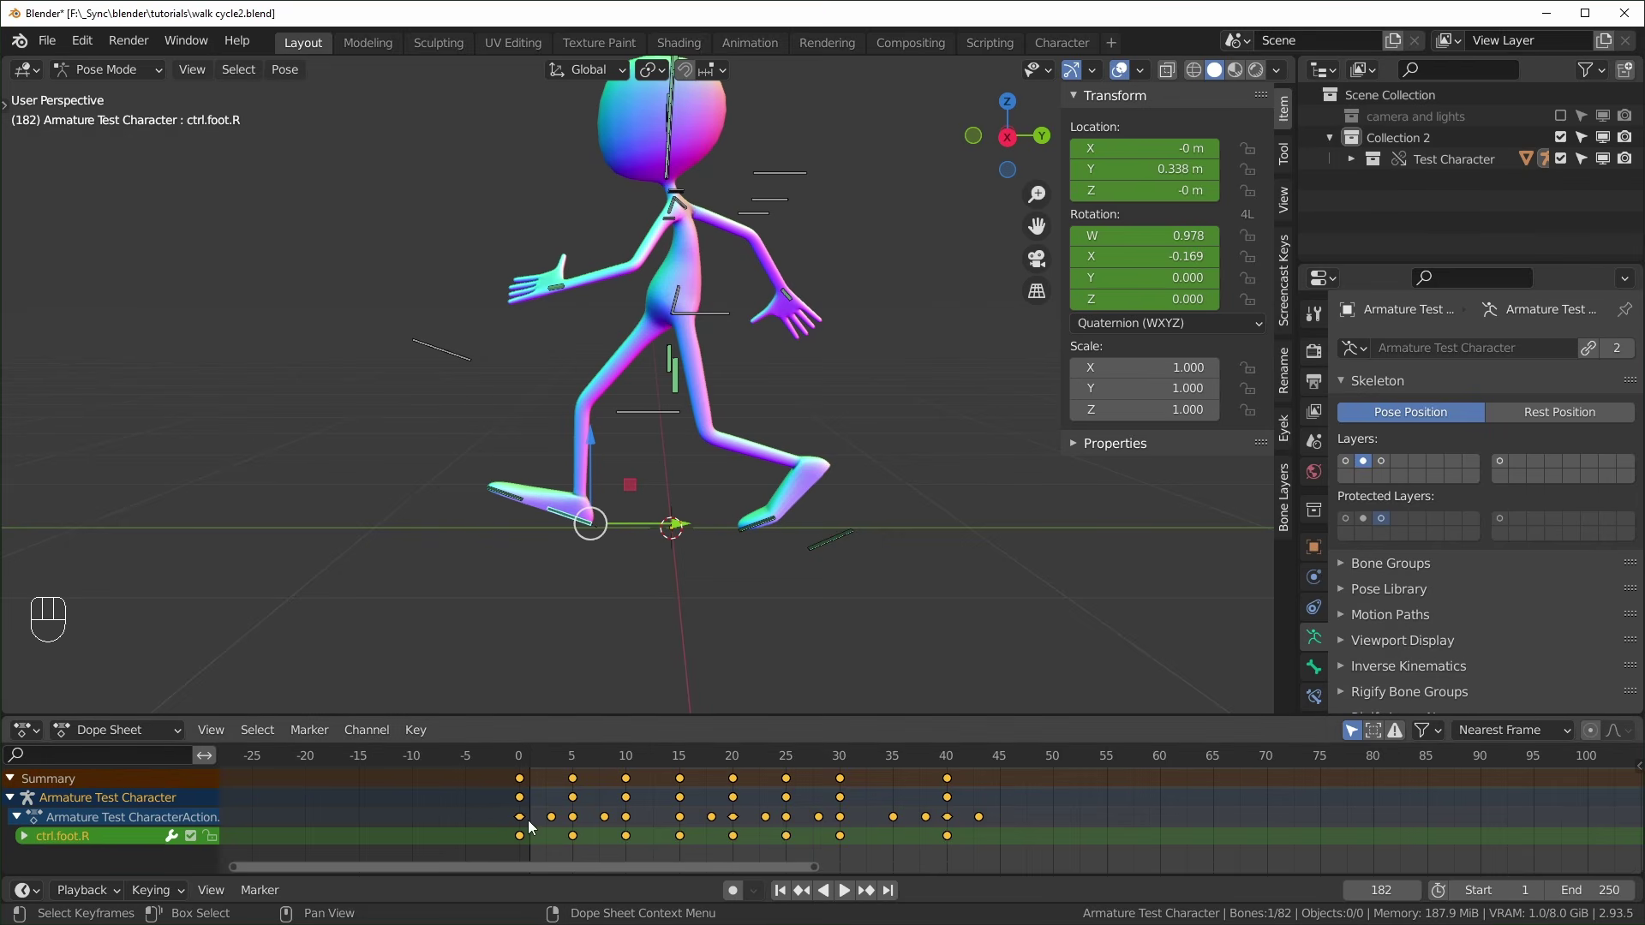
Show the ctrl.foot.R F-curves in the Graph Editor and deselect their keyframes
key(ctrl+Tab)
shift+middle_drag(990, 829, 831, 825)
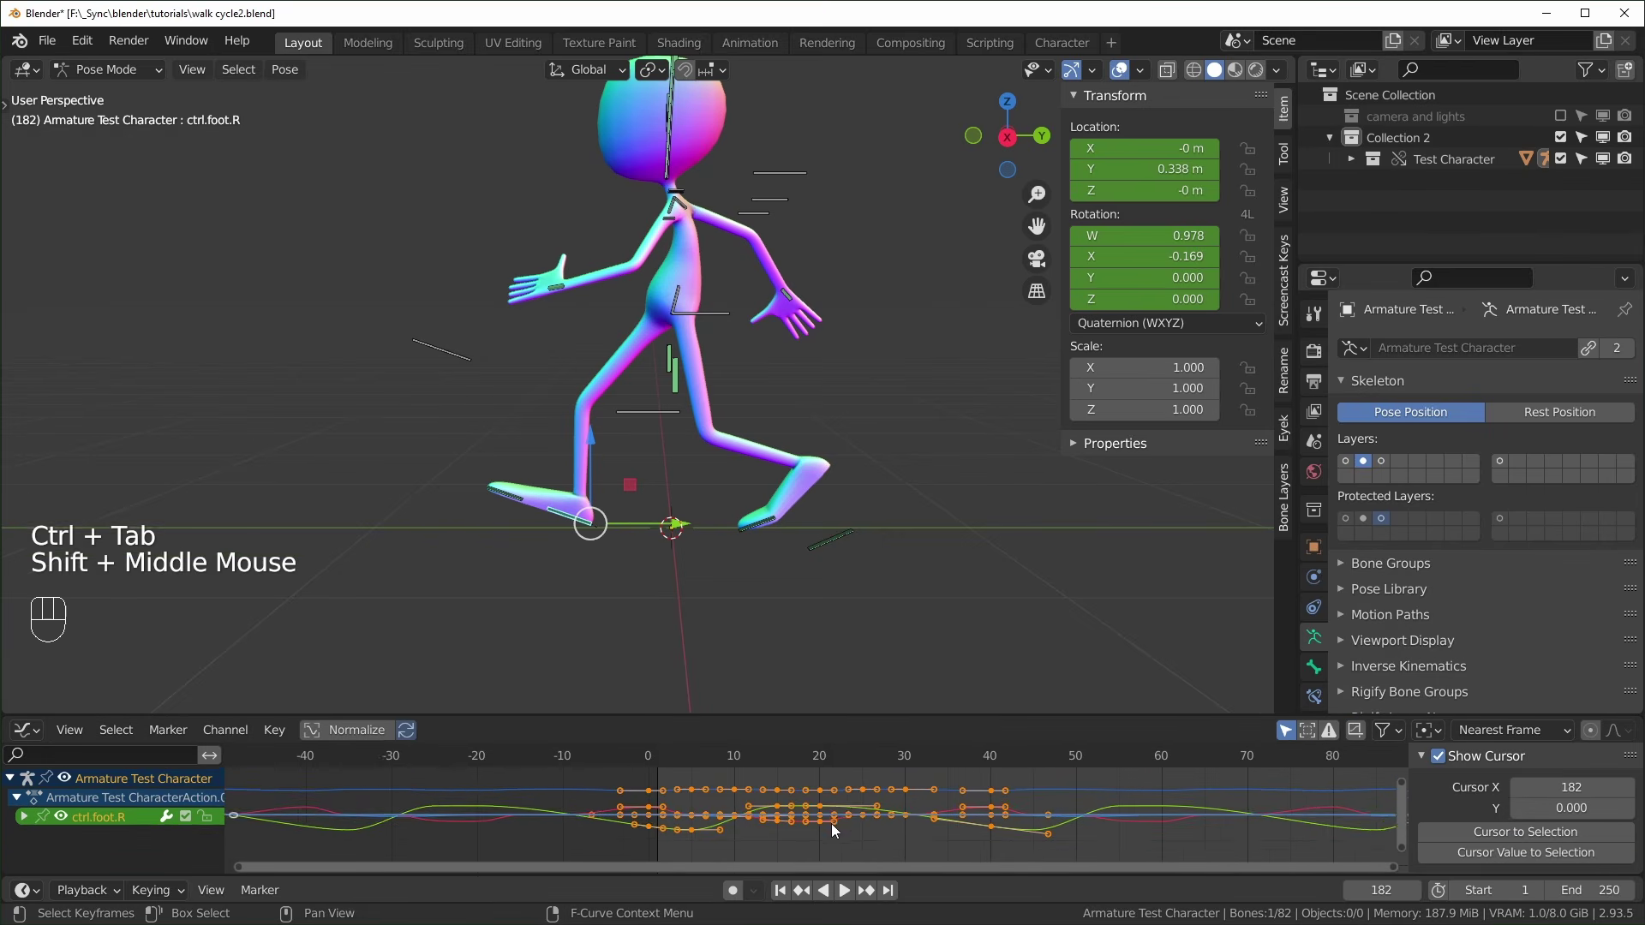
scroll(834, 821, down, 1)
scroll(846, 809, up, 2)
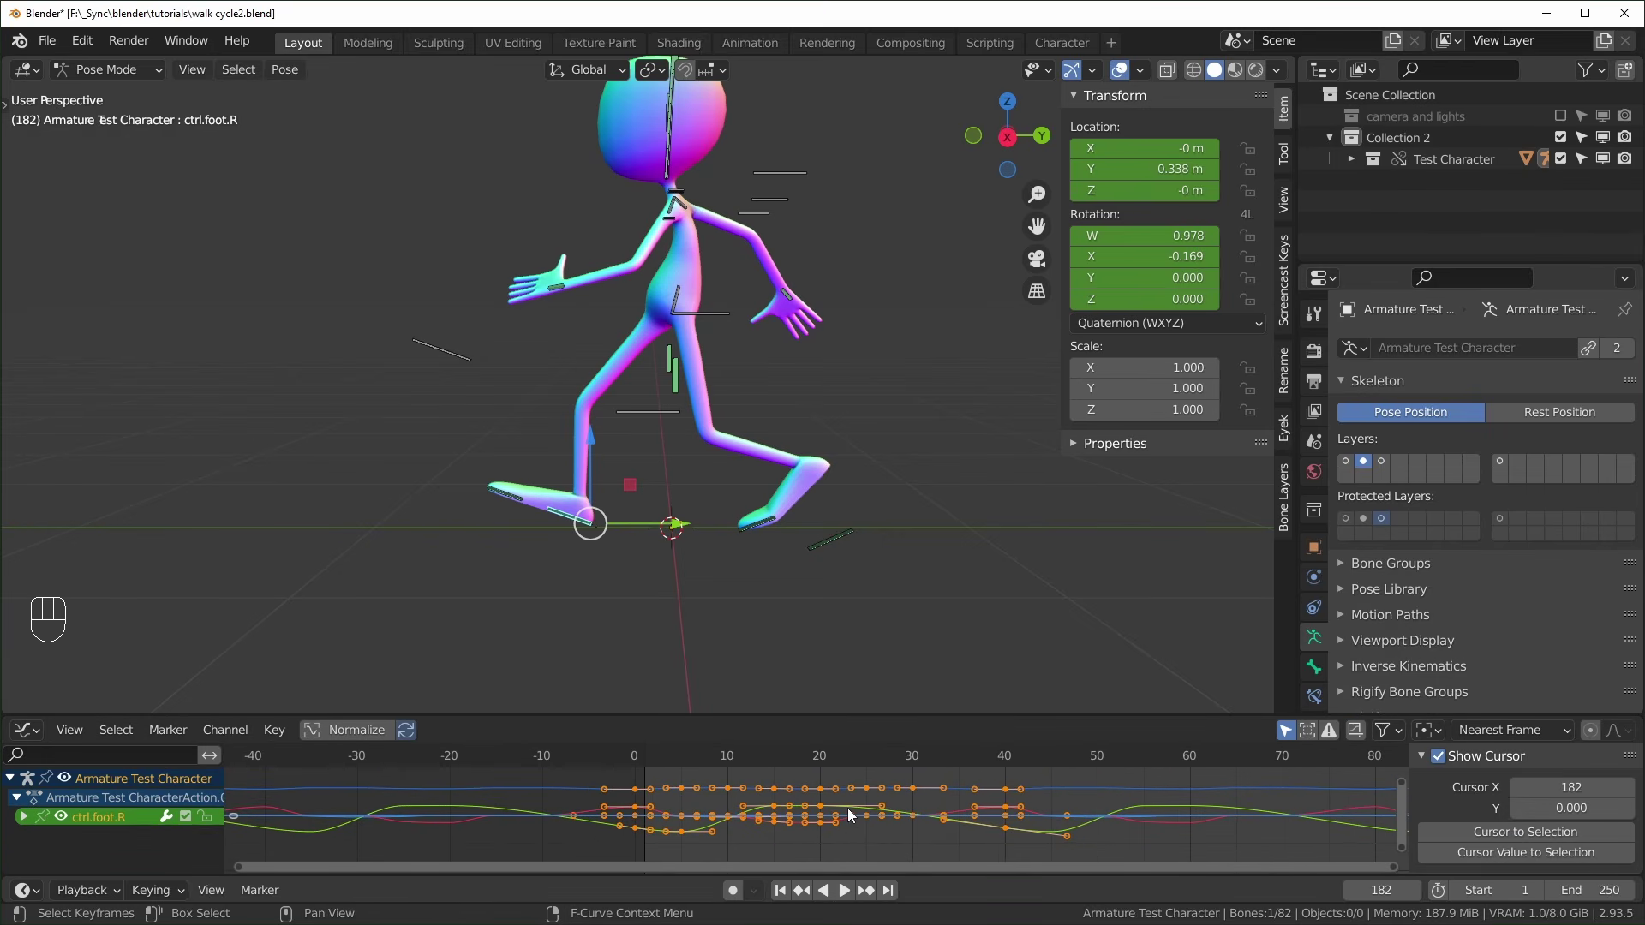
click(847, 809)
Go to frame 0 in the right orthographic view, select the ctrl.foot.L control, and try moving it horizontally
key(KP_3)
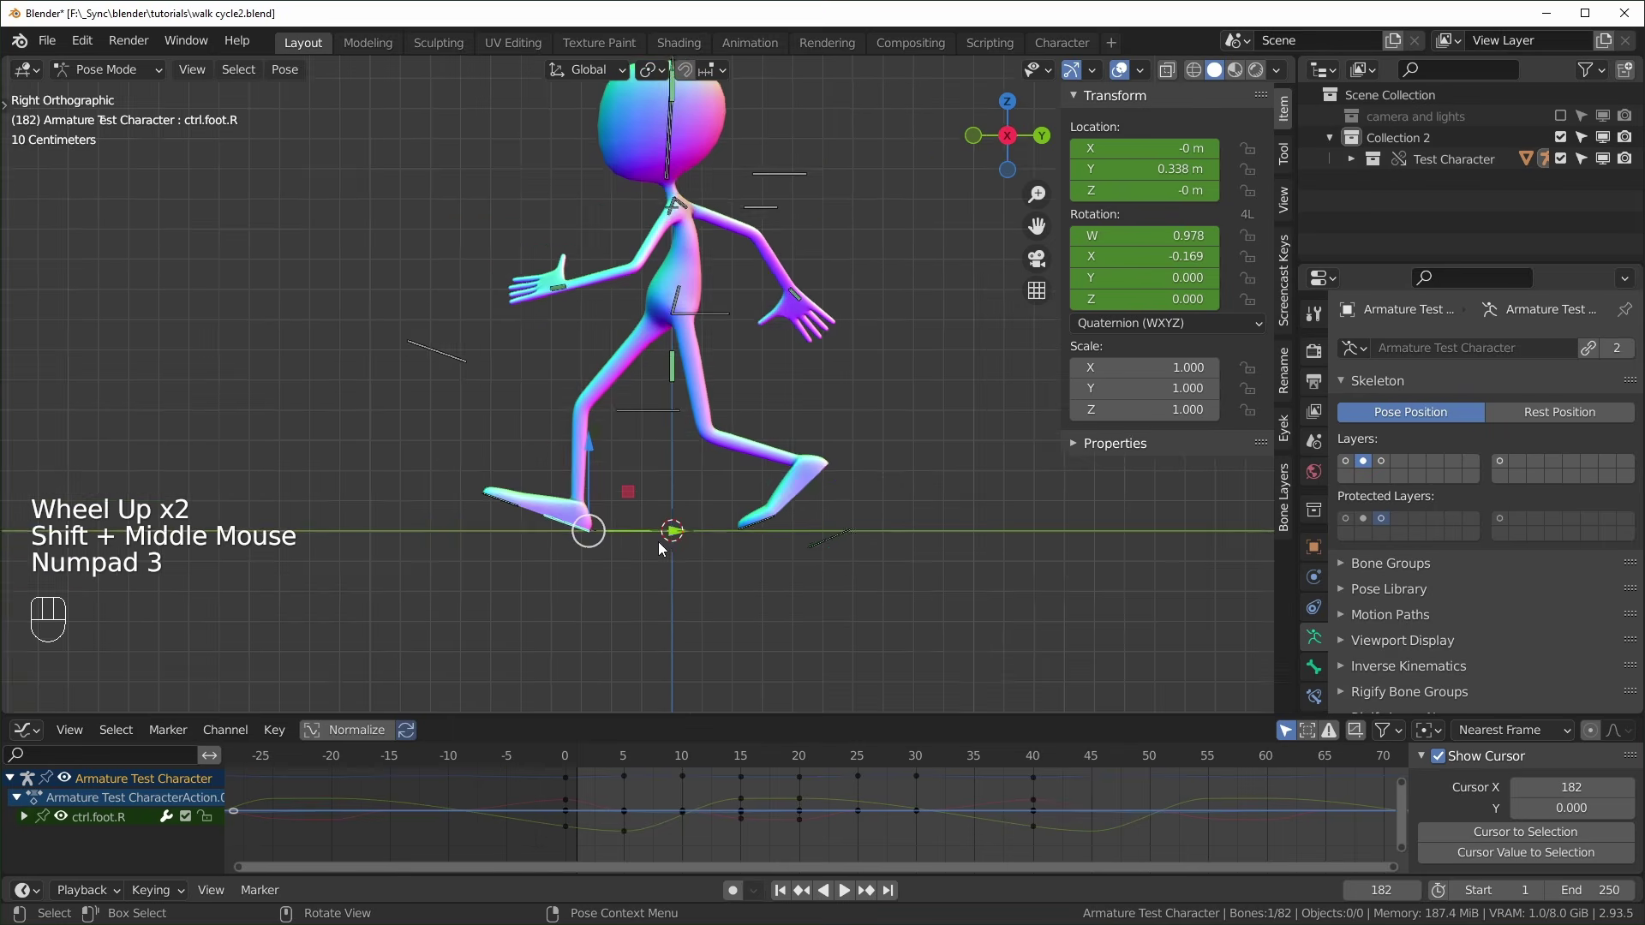
scroll(658, 542, up, 2)
shift+middle_drag(717, 629, 661, 534)
drag(640, 773, 564, 790)
click(493, 495)
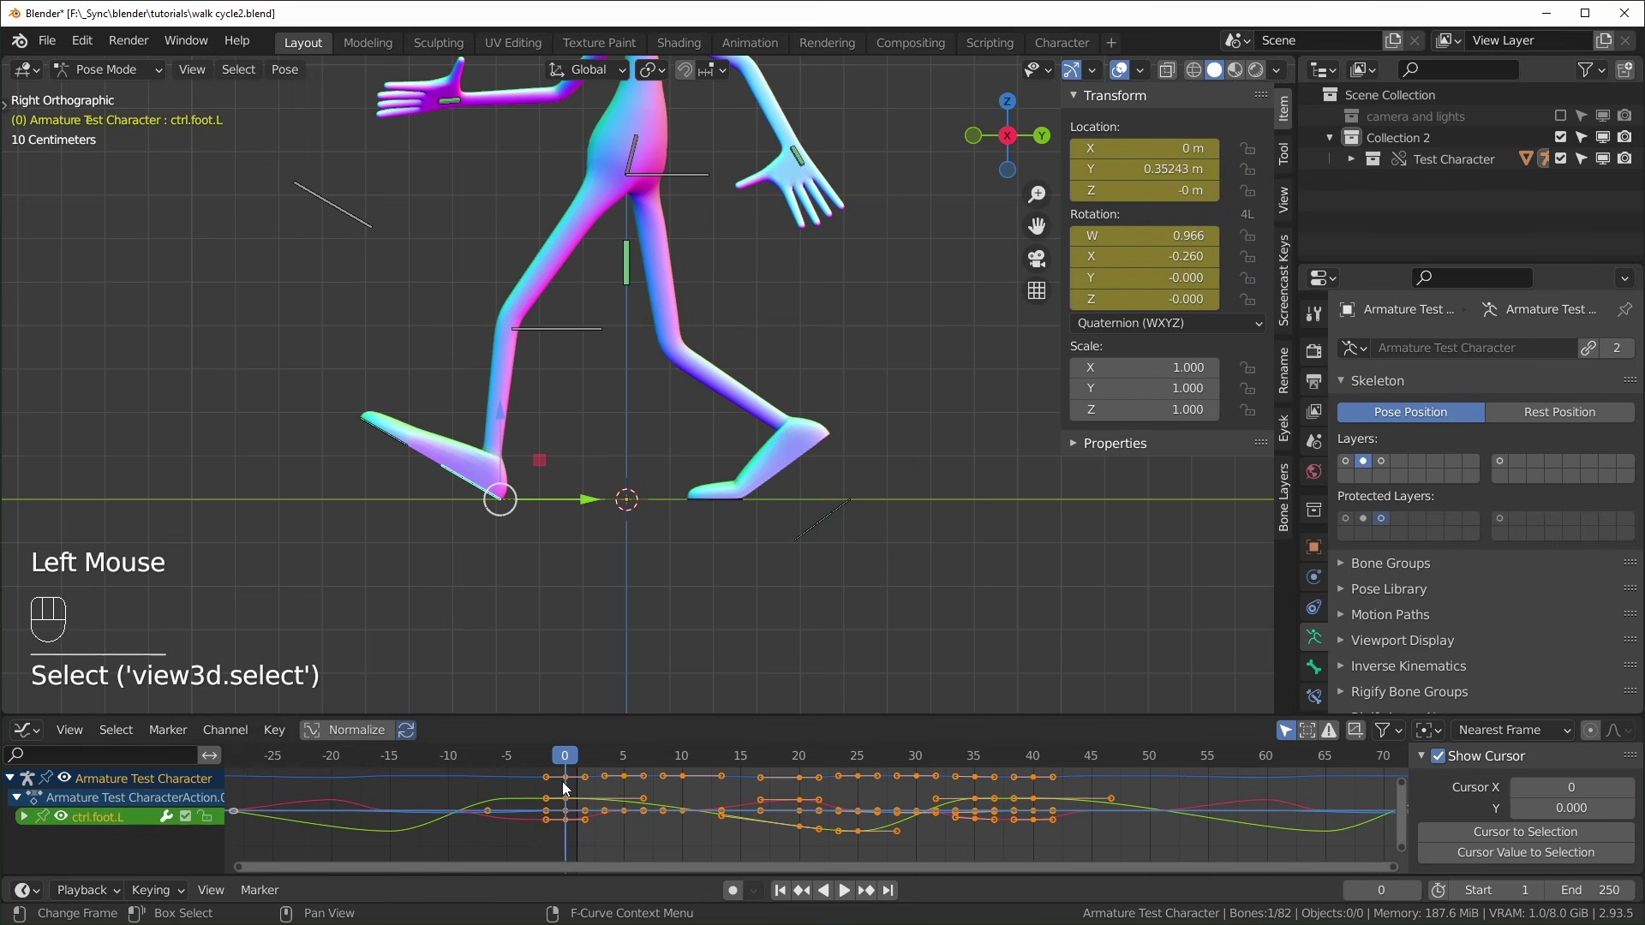
drag(576, 527, 698, 543)
right_click(698, 543)
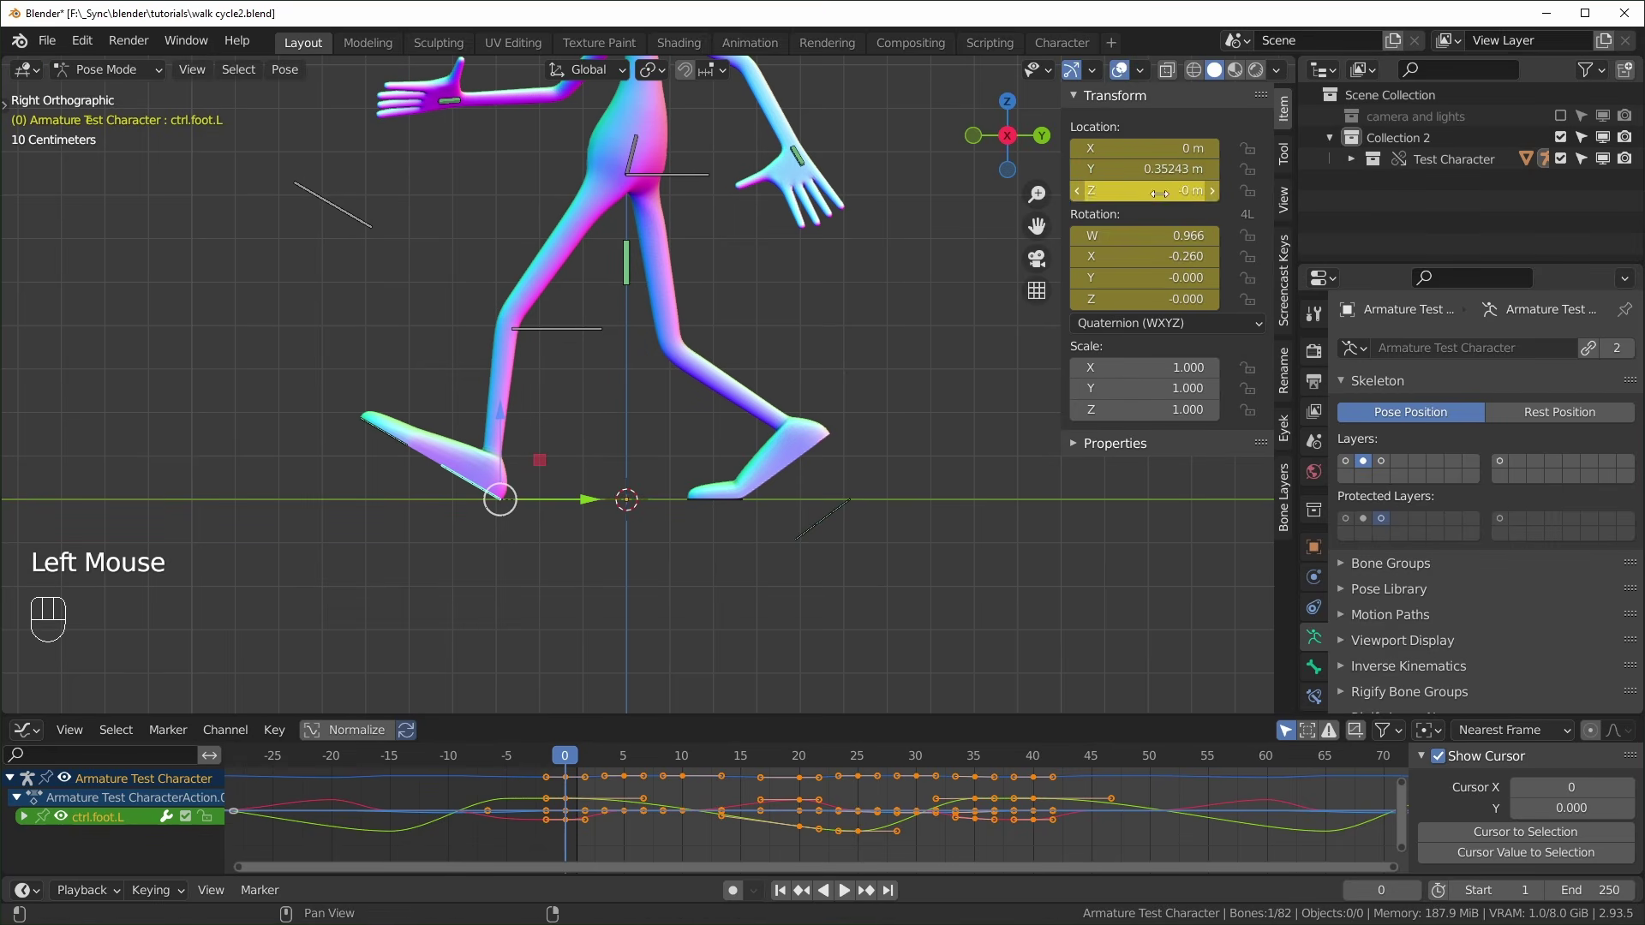
Enlarge the Graph Editor, expand the ctrl.foot.L channels, and display only the Y Location curve, framed in view
shift+drag(1147, 169, 1097, 169)
right_click(1097, 169)
click(24, 817)
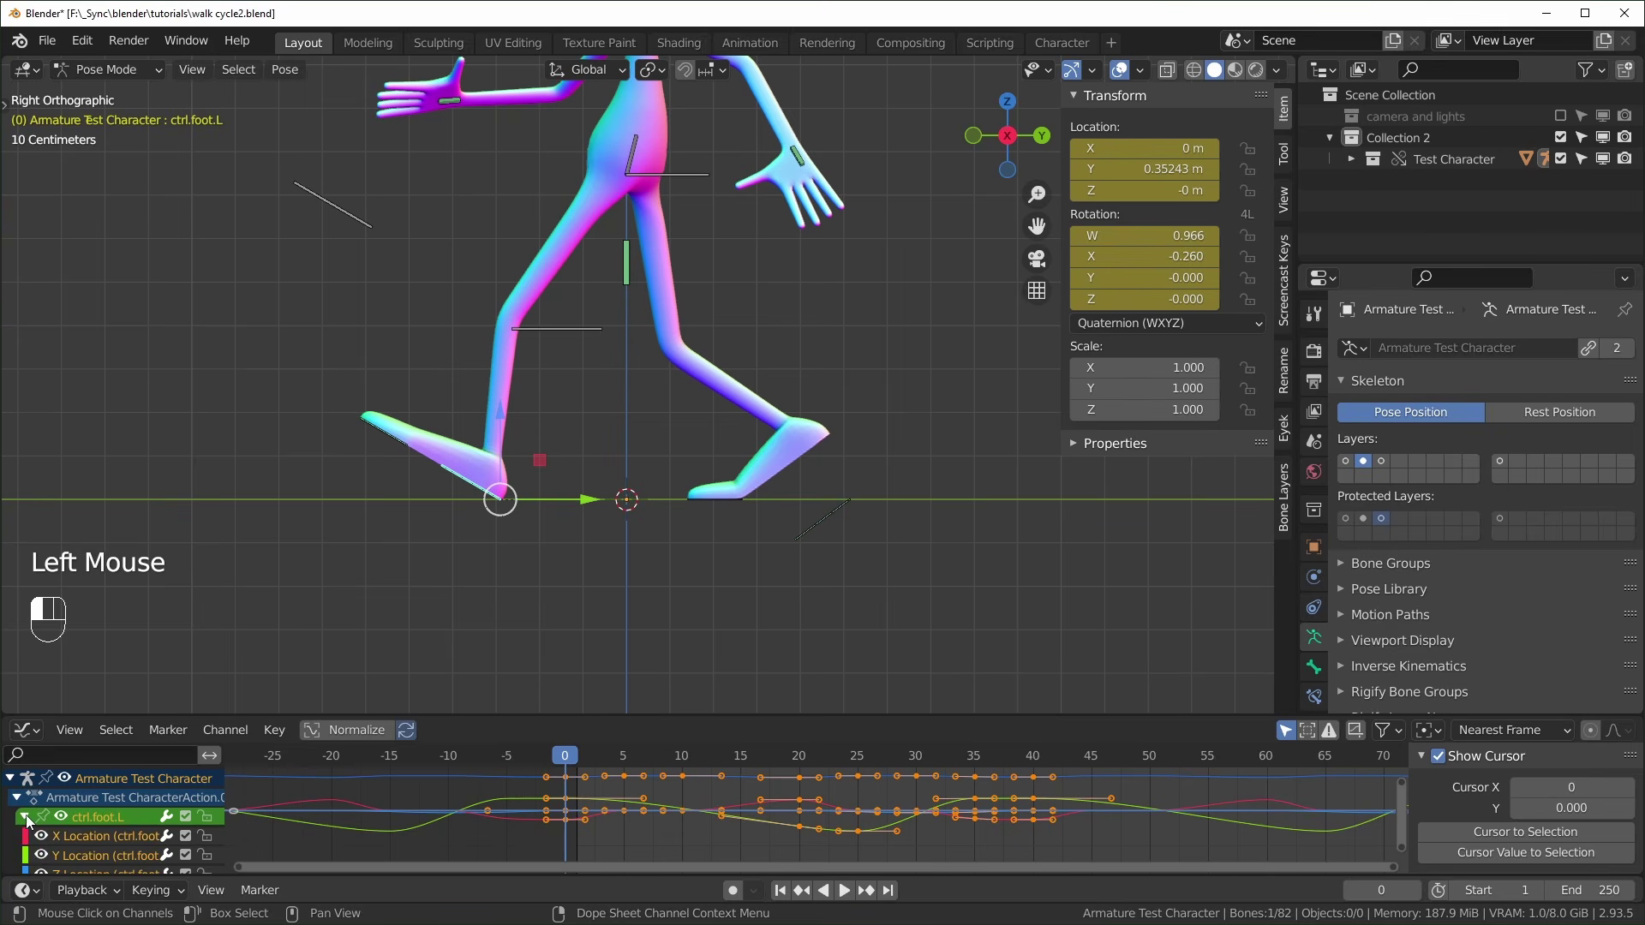
drag(474, 714, 474, 669)
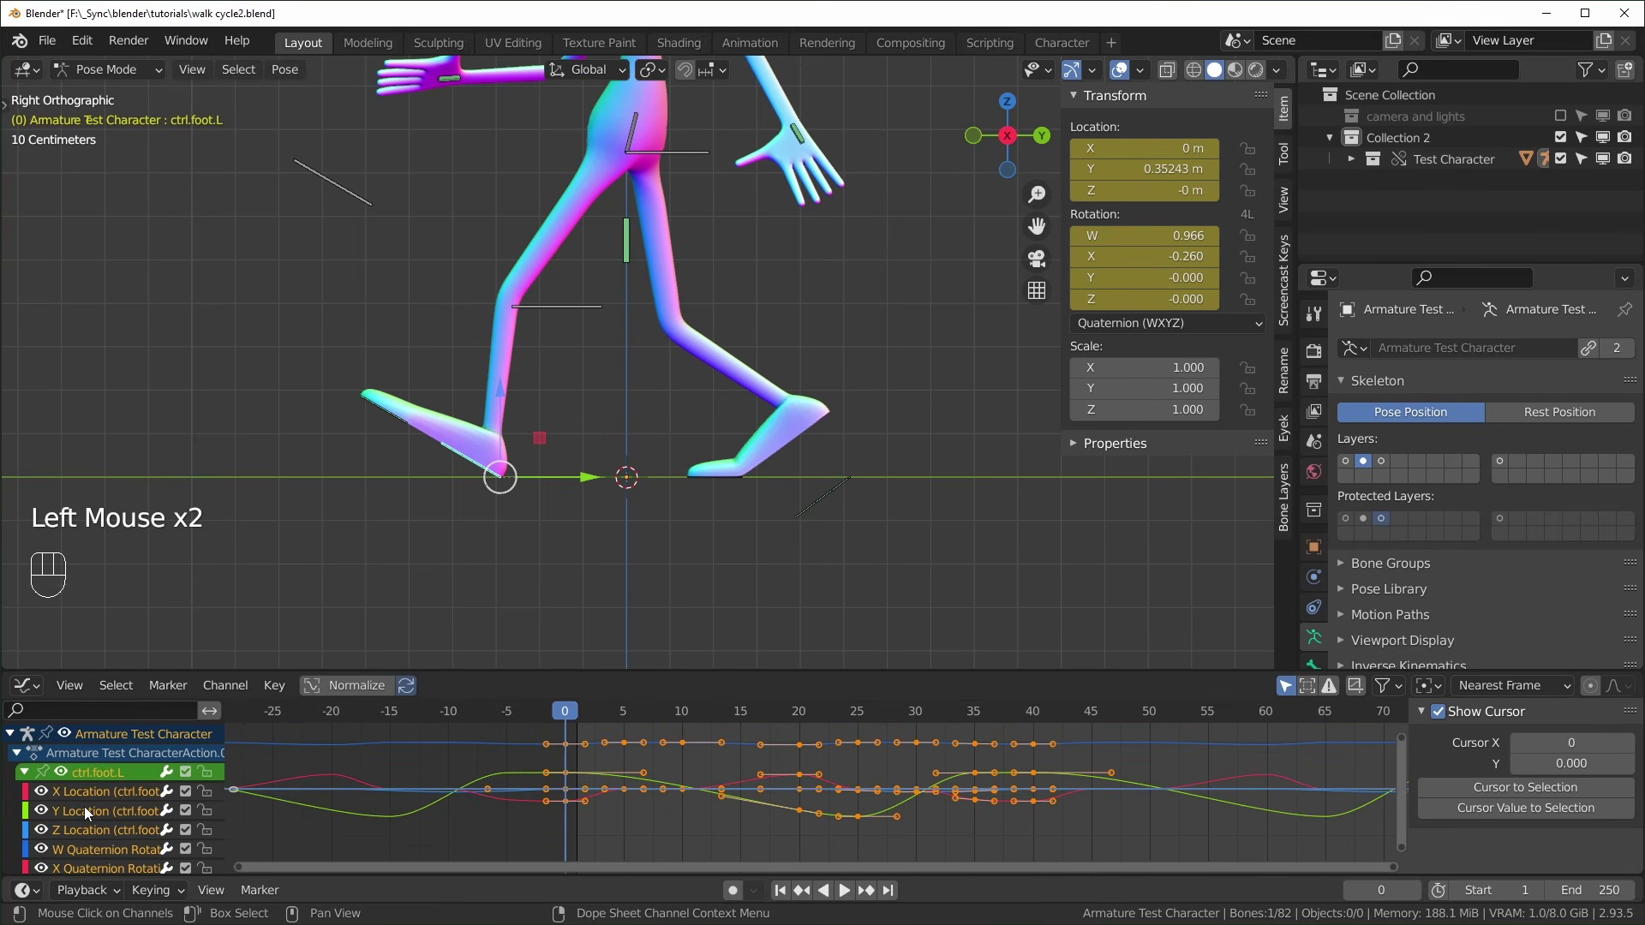
click(85, 808)
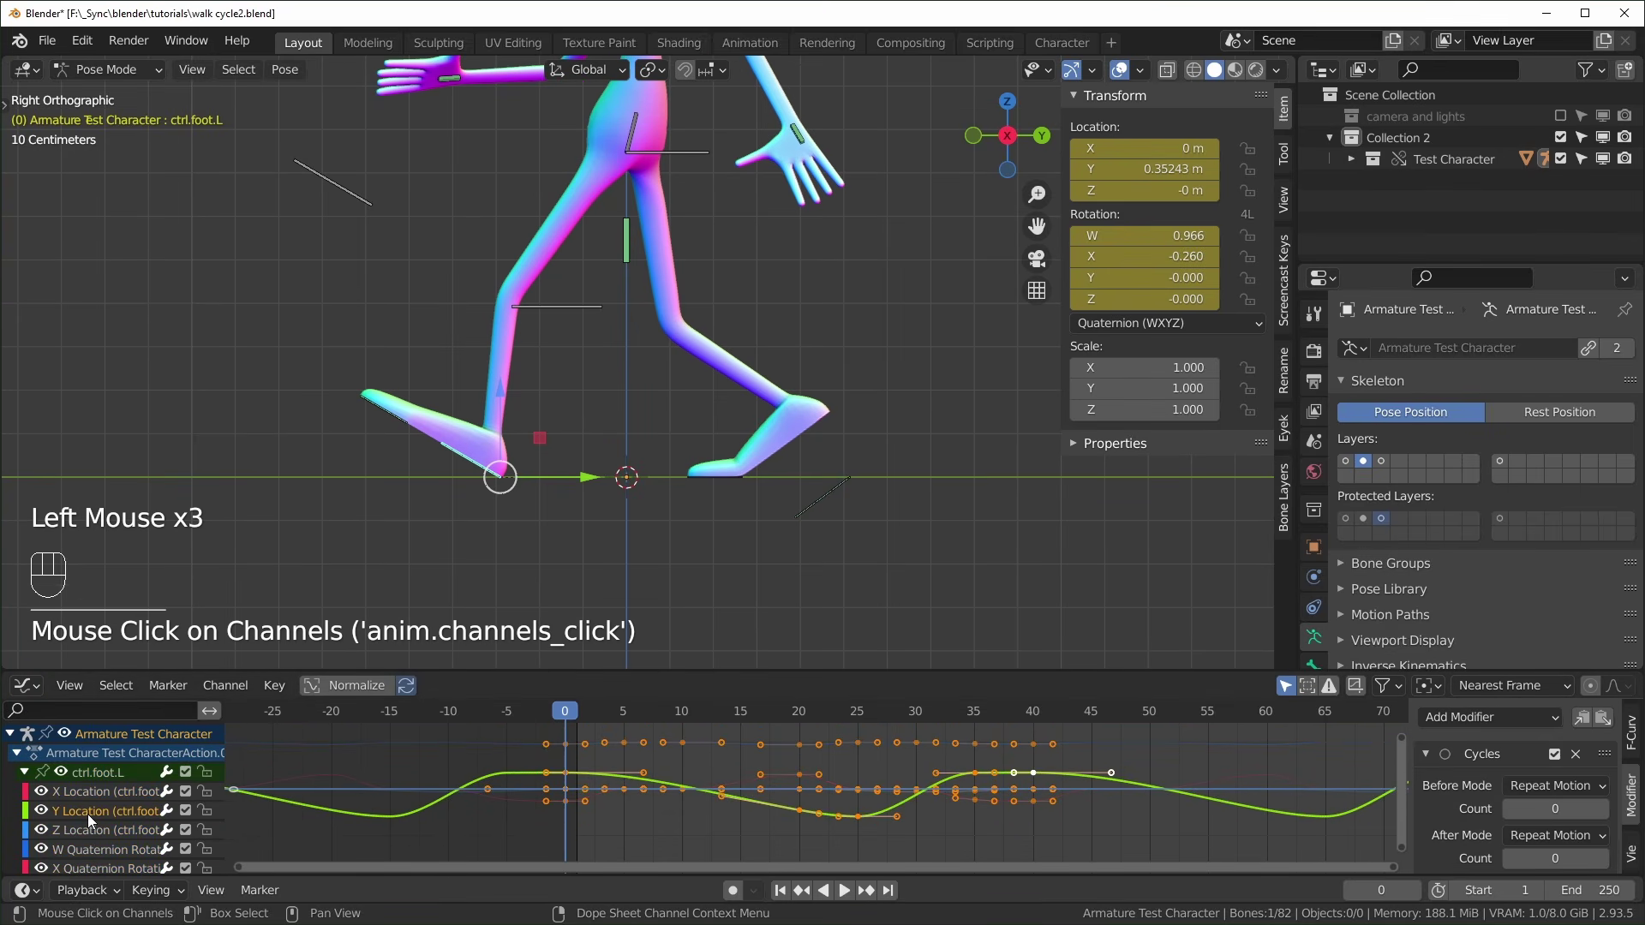
key(shift+h)
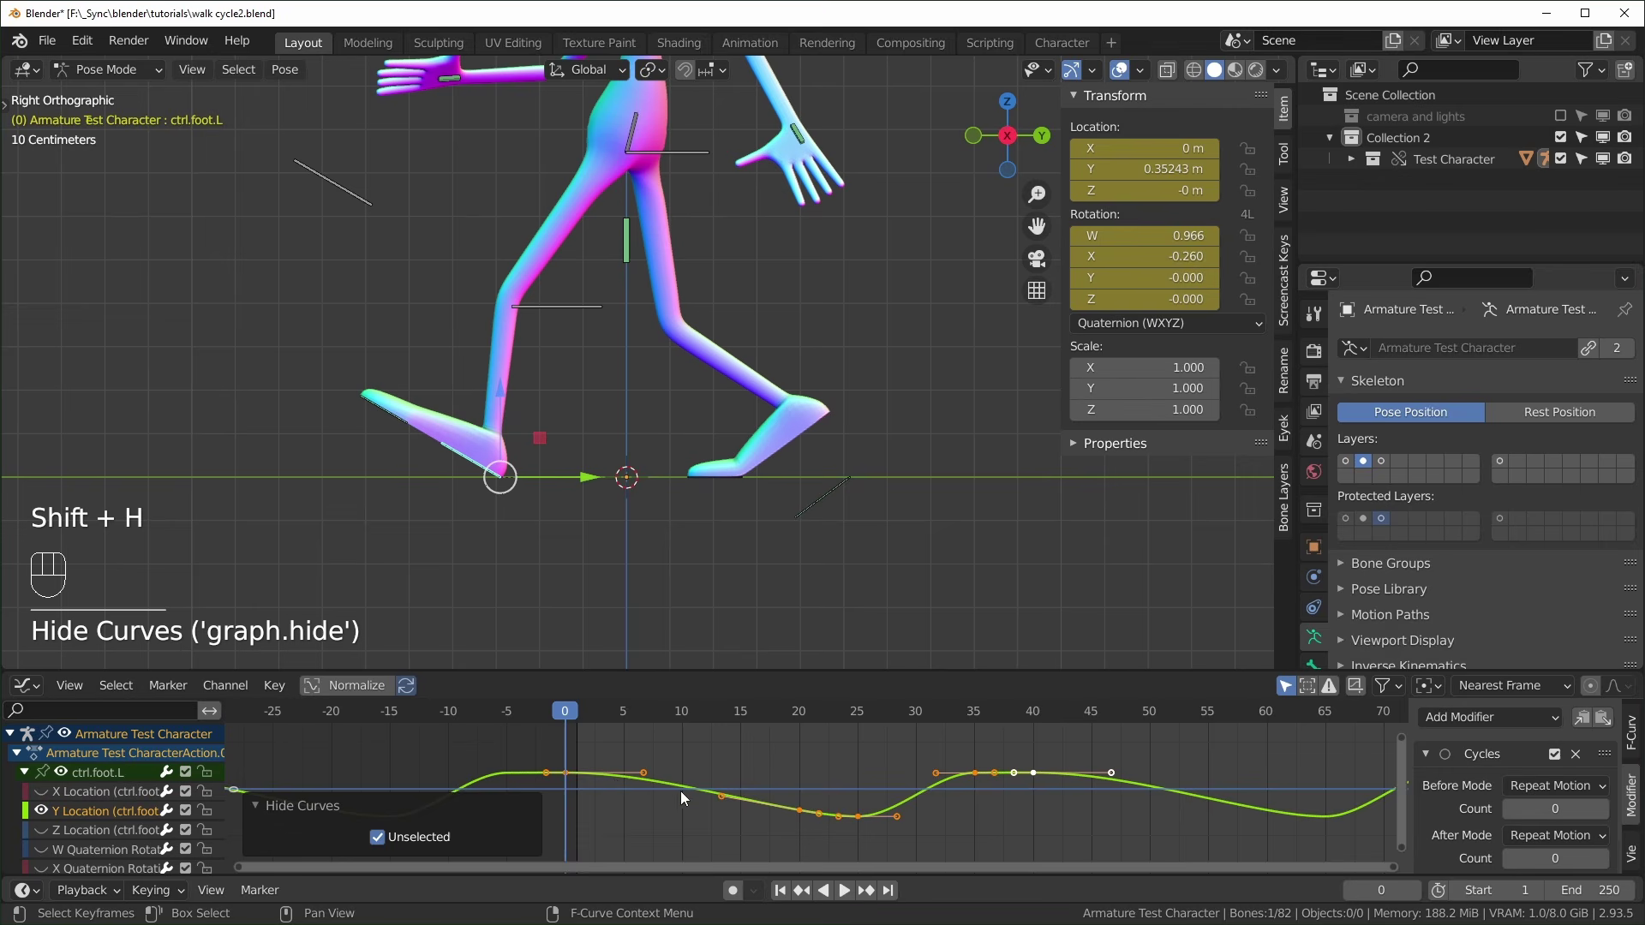
key(KP_Decimal)
scroll(681, 790, down, 3)
shift+middle_drag(680, 790, 680, 810)
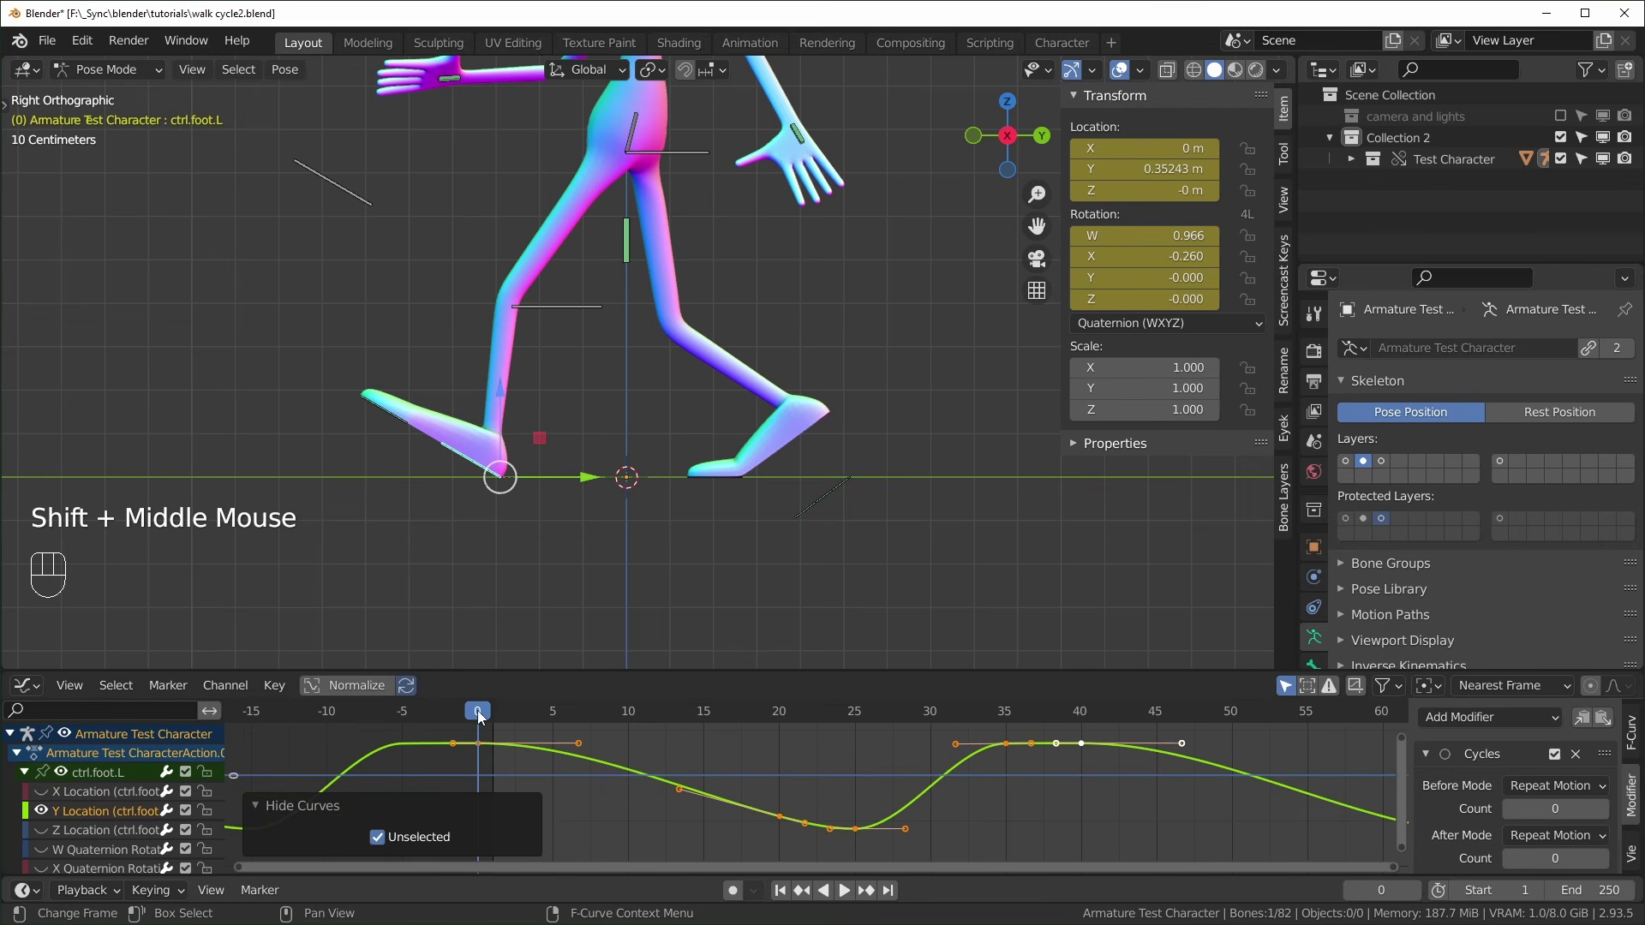
Scrub to frame 20 and back to frame 17, and select the Y Location keyframes at frames 0 and 20
drag(476, 711, 779, 813)
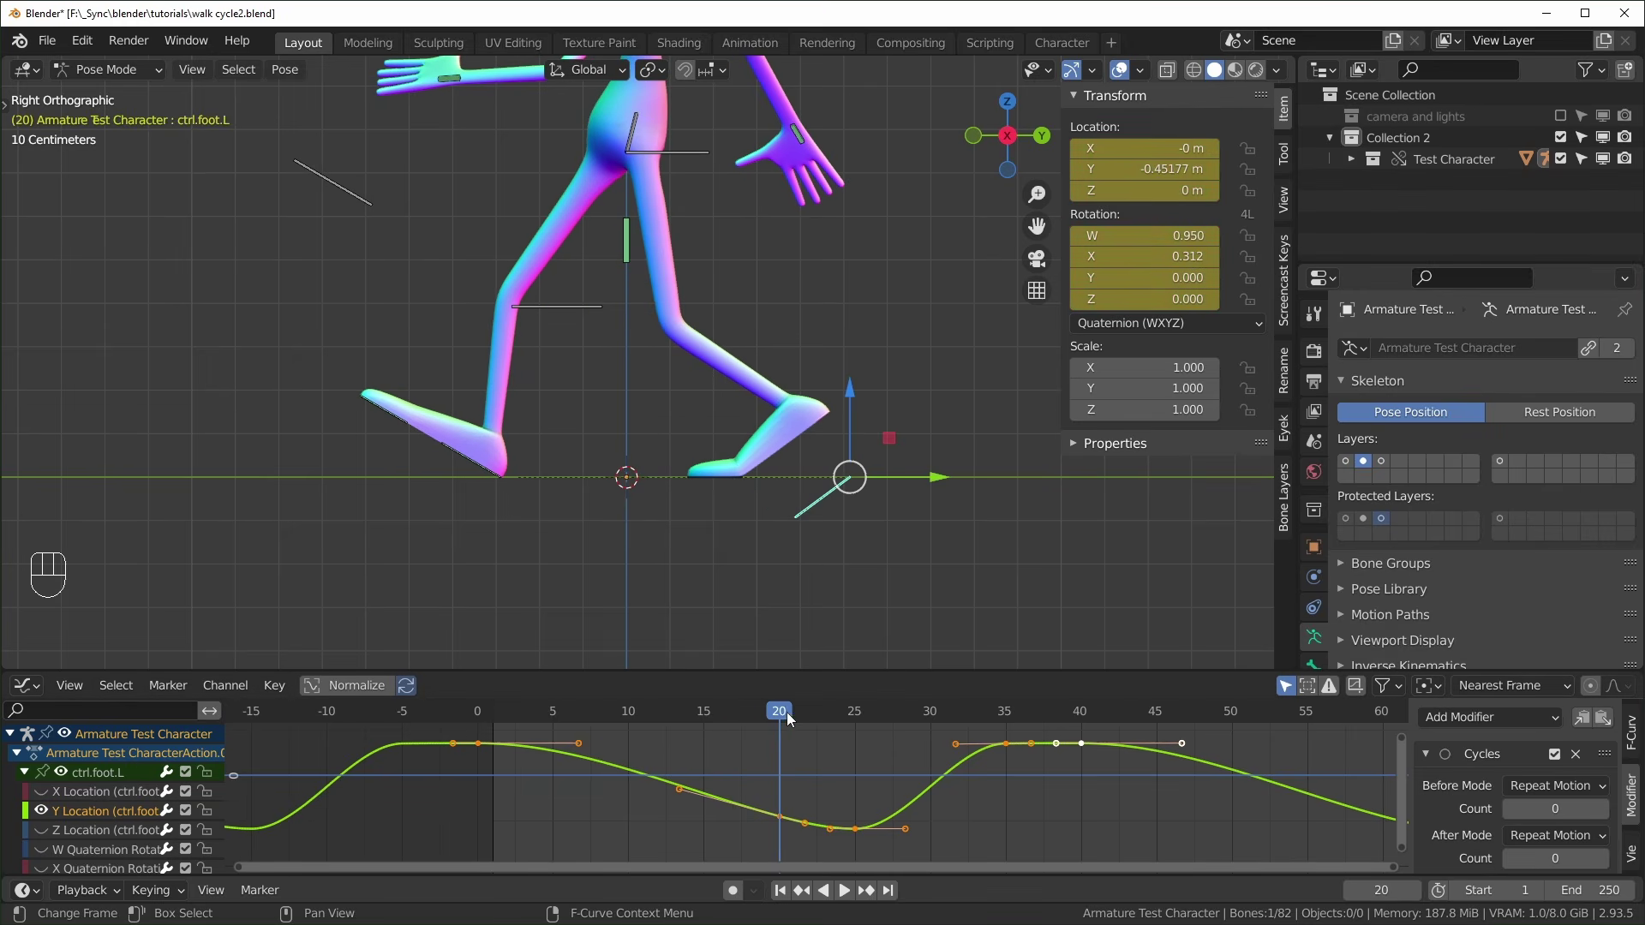
drag(786, 712, 735, 776)
click(471, 733)
drag(470, 732, 788, 838)
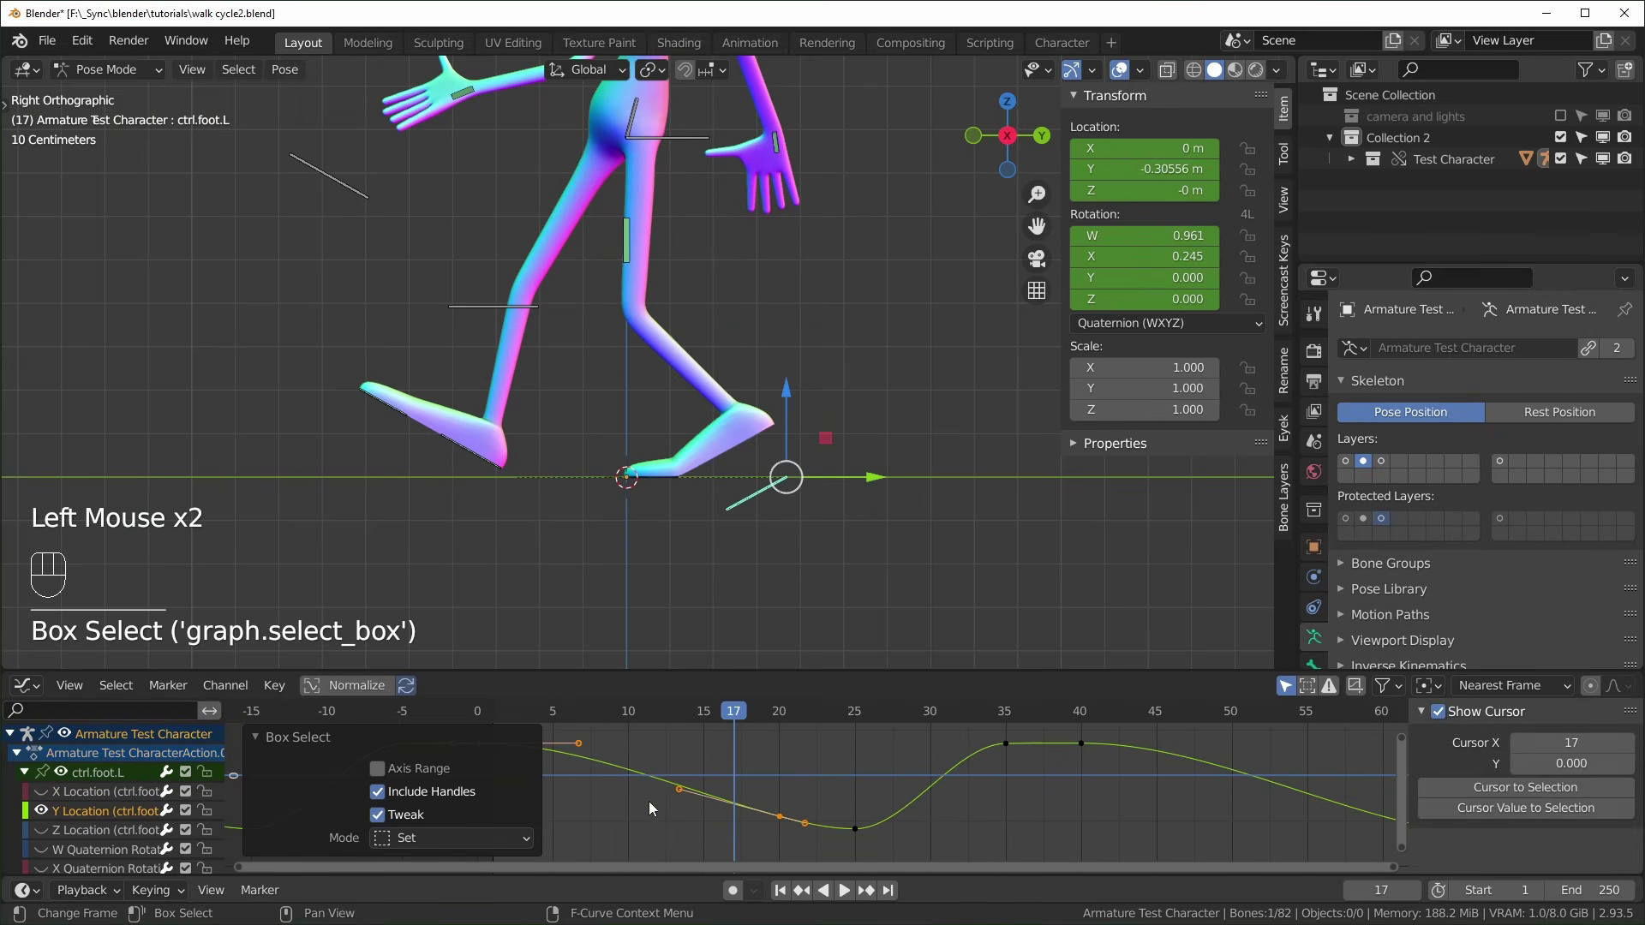
middle_drag(635, 757, 797, 763)
shift+middle_drag(889, 857, 761, 806)
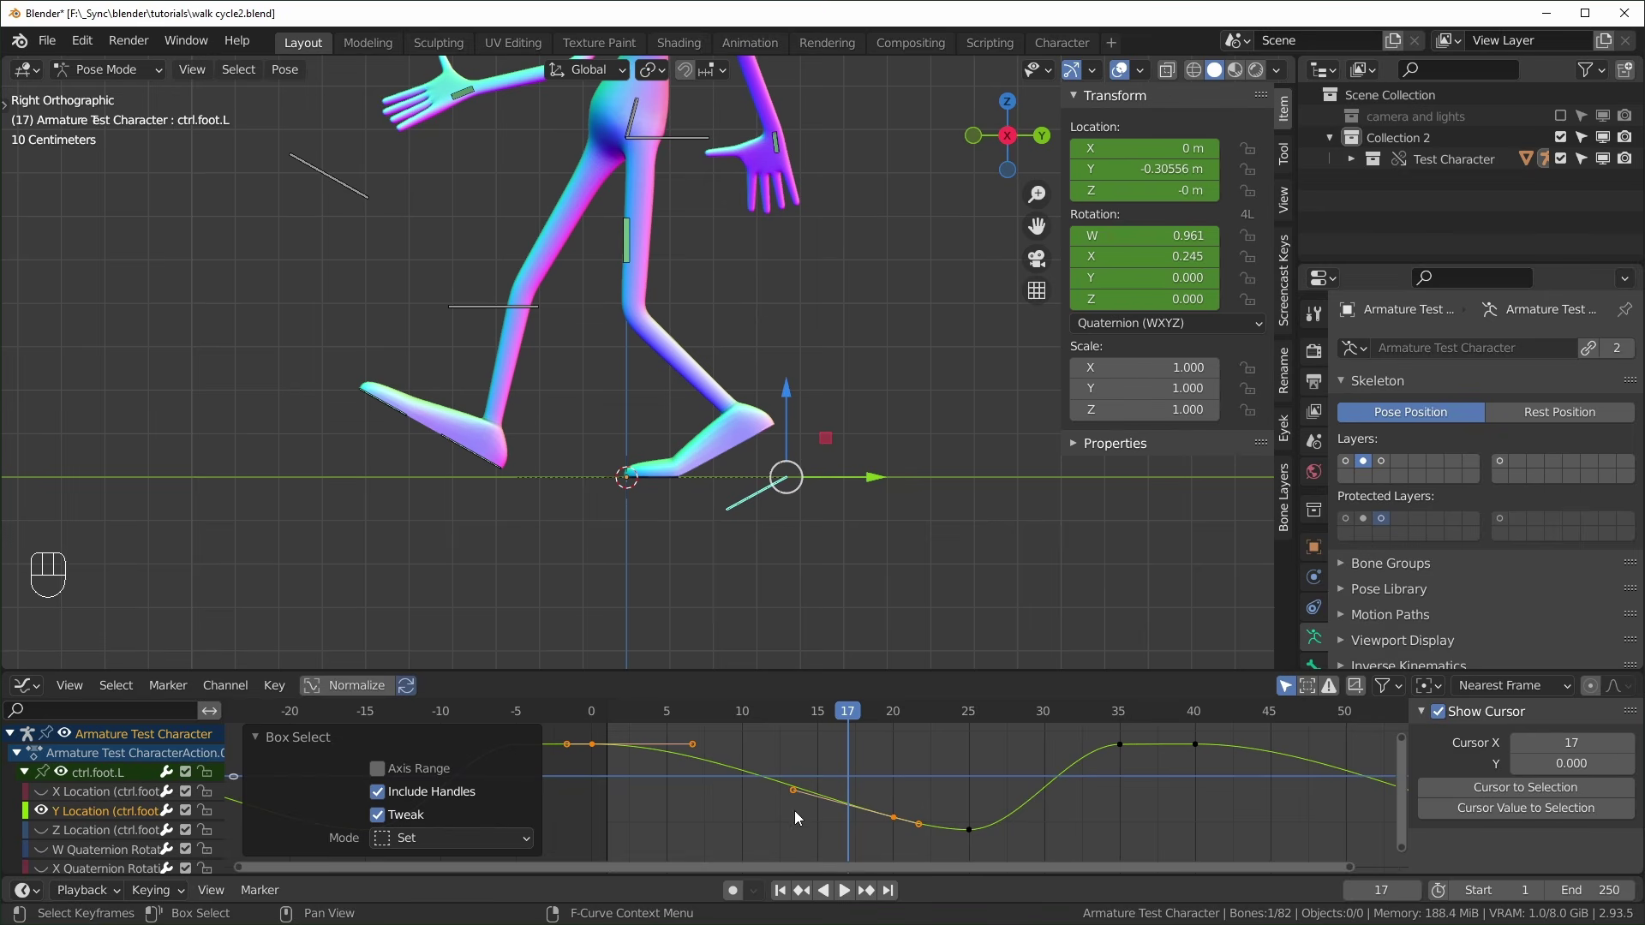
Try the Vector handle type on the Y Location keyframes at frames 0 and 20, check the motion, and undo it
click(275, 687)
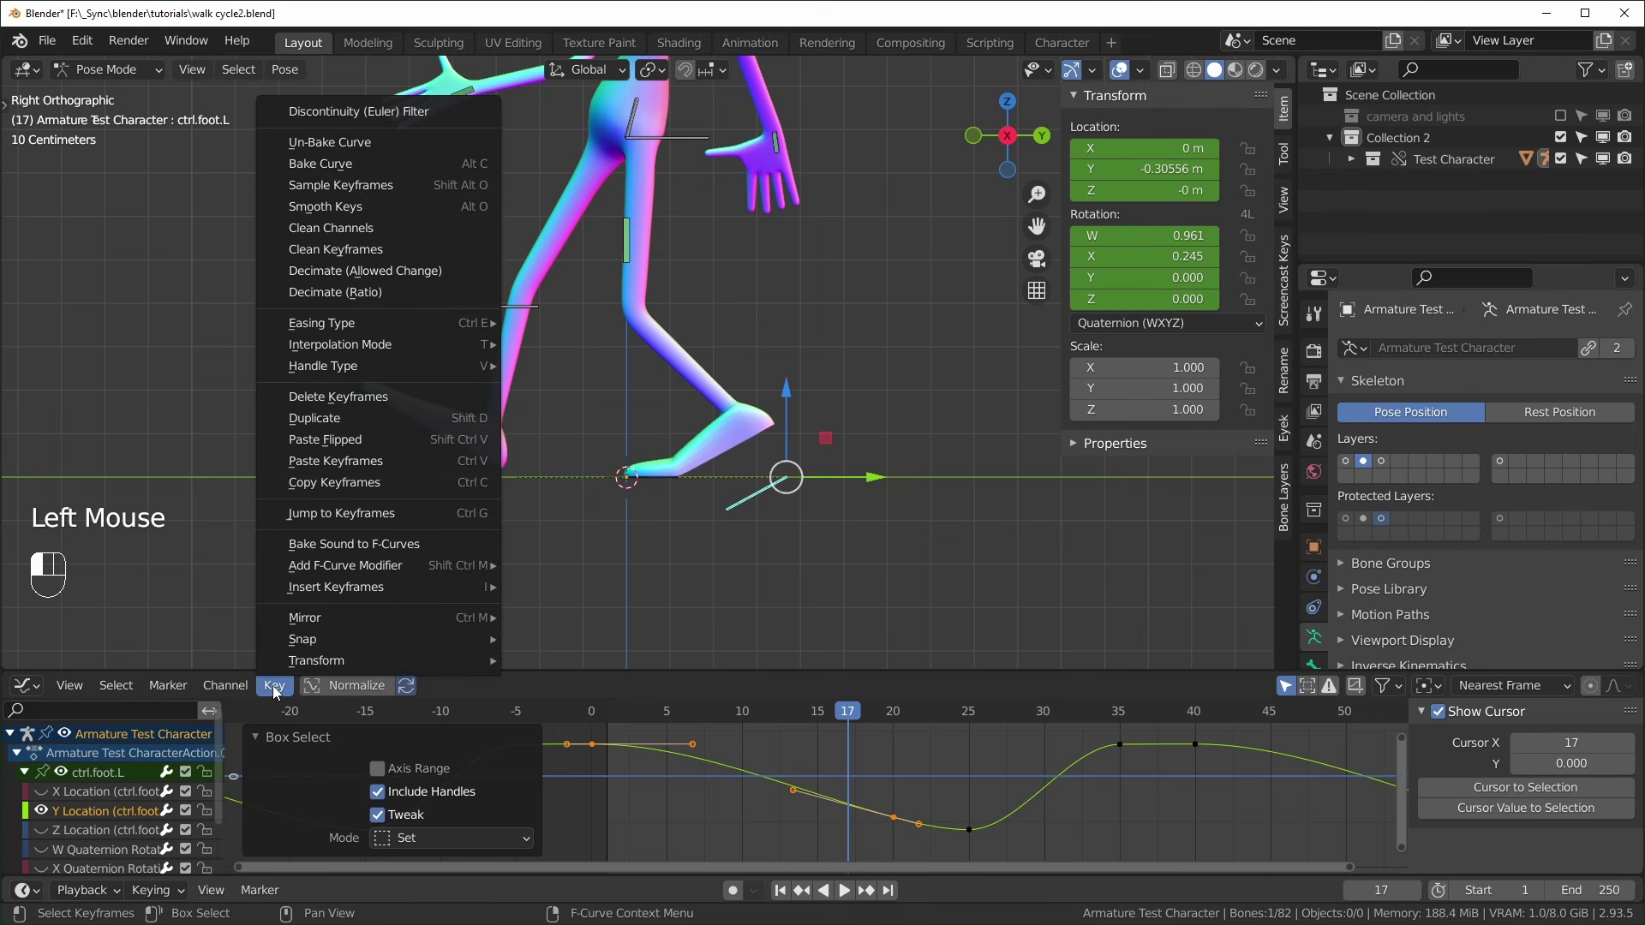
mouse_move(358, 351)
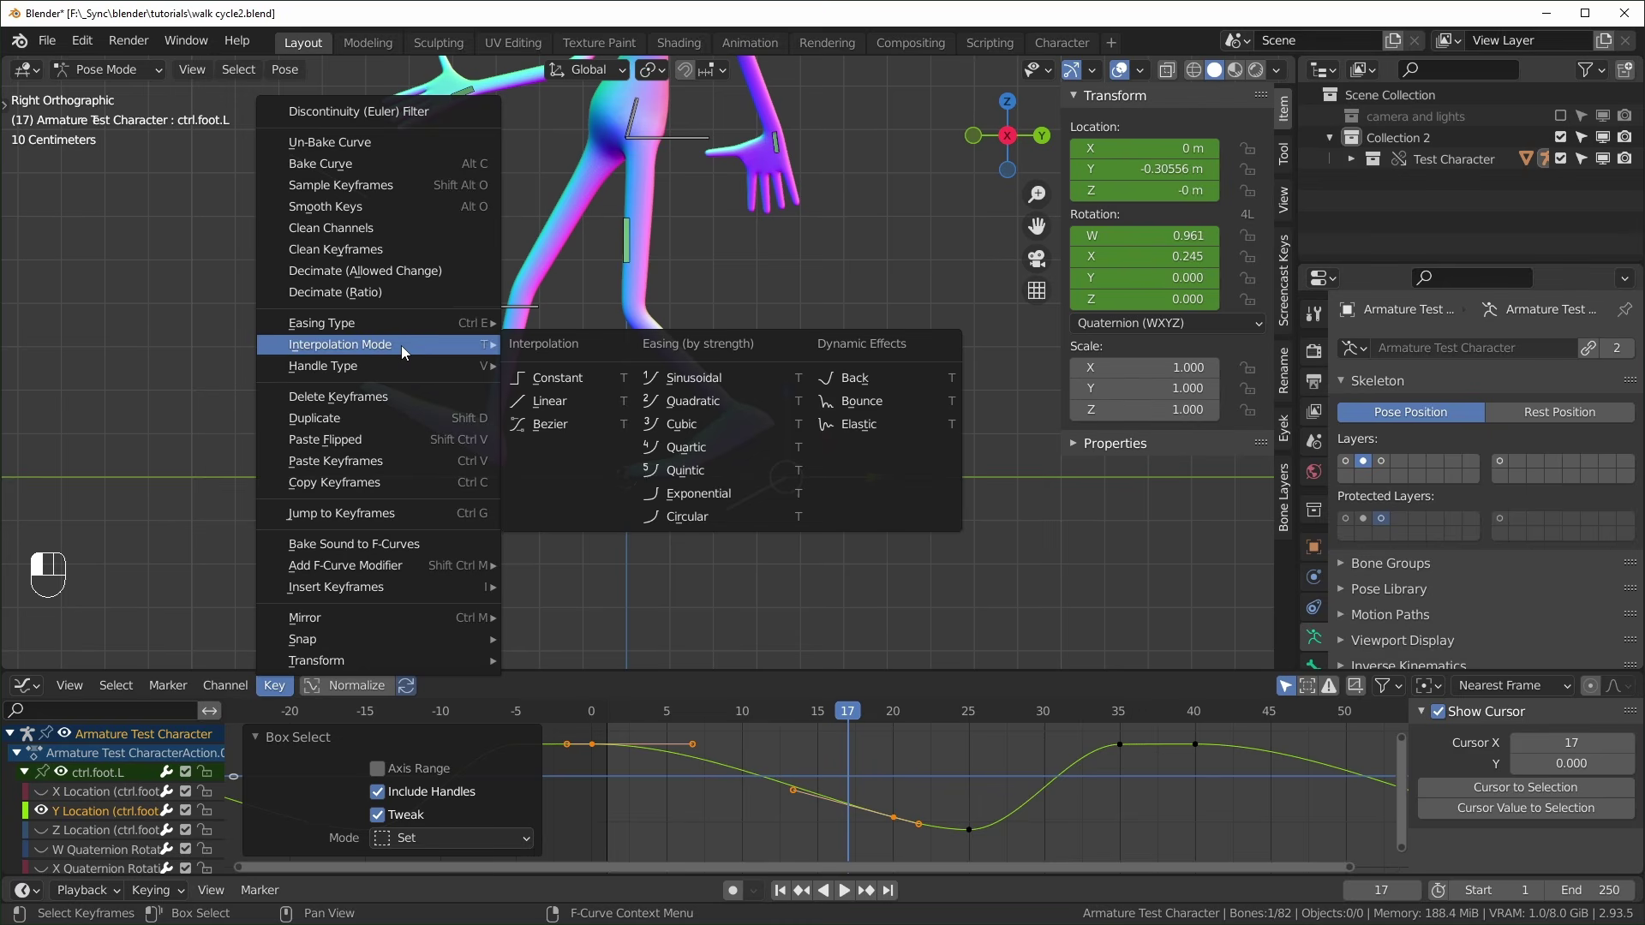
click(913, 844)
click(790, 811)
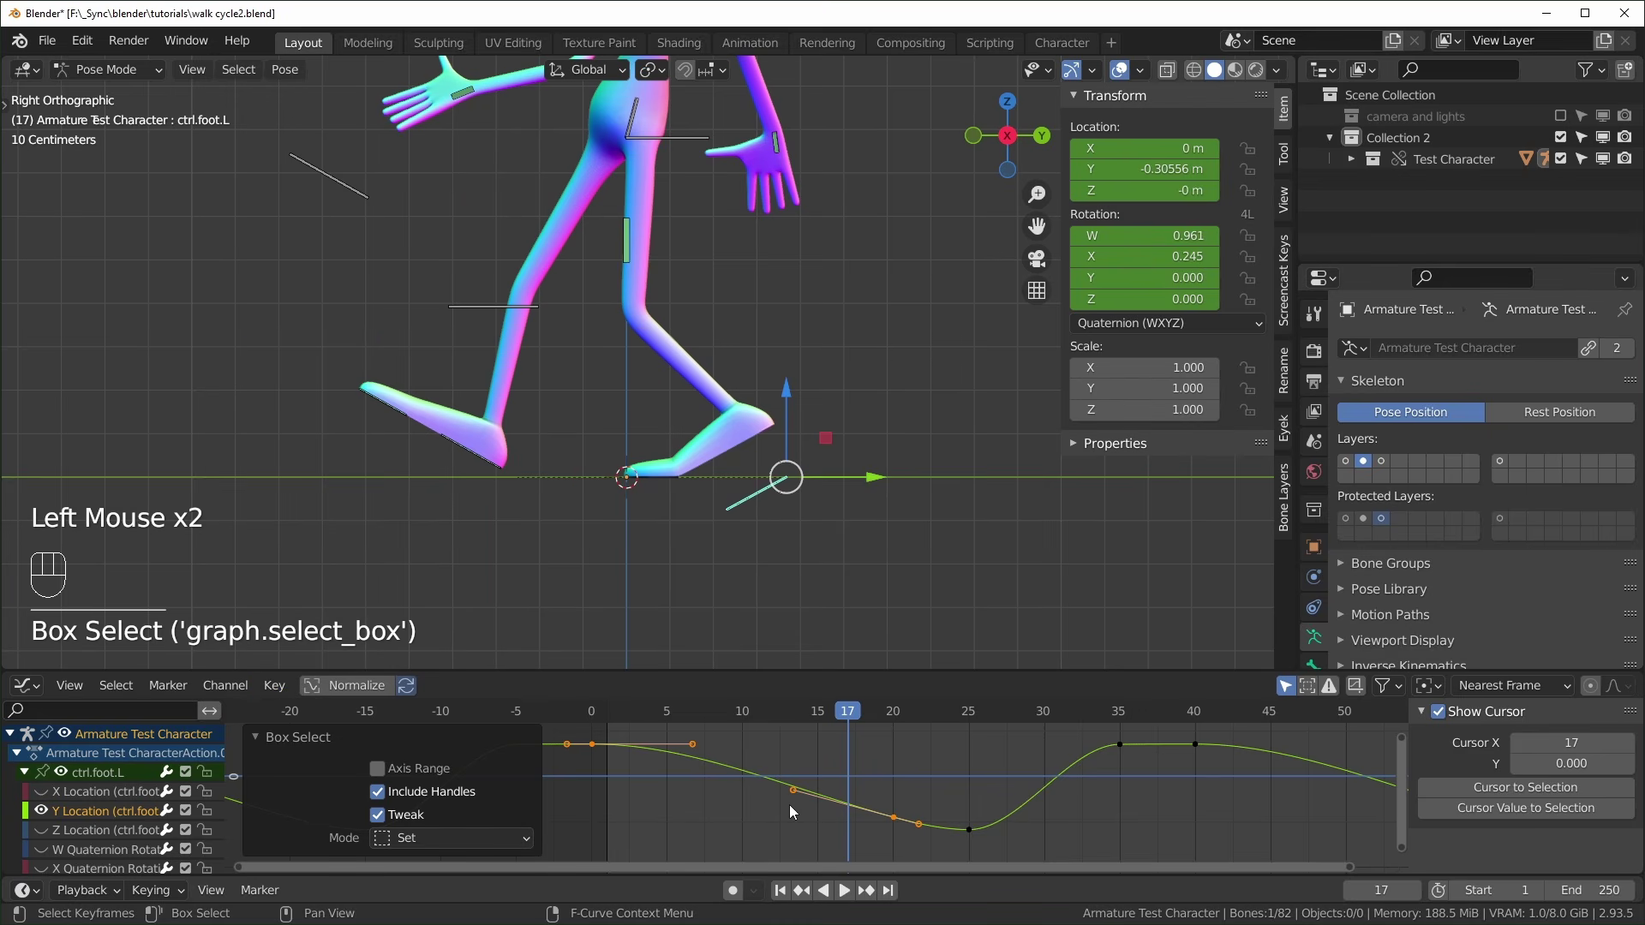
key(v)
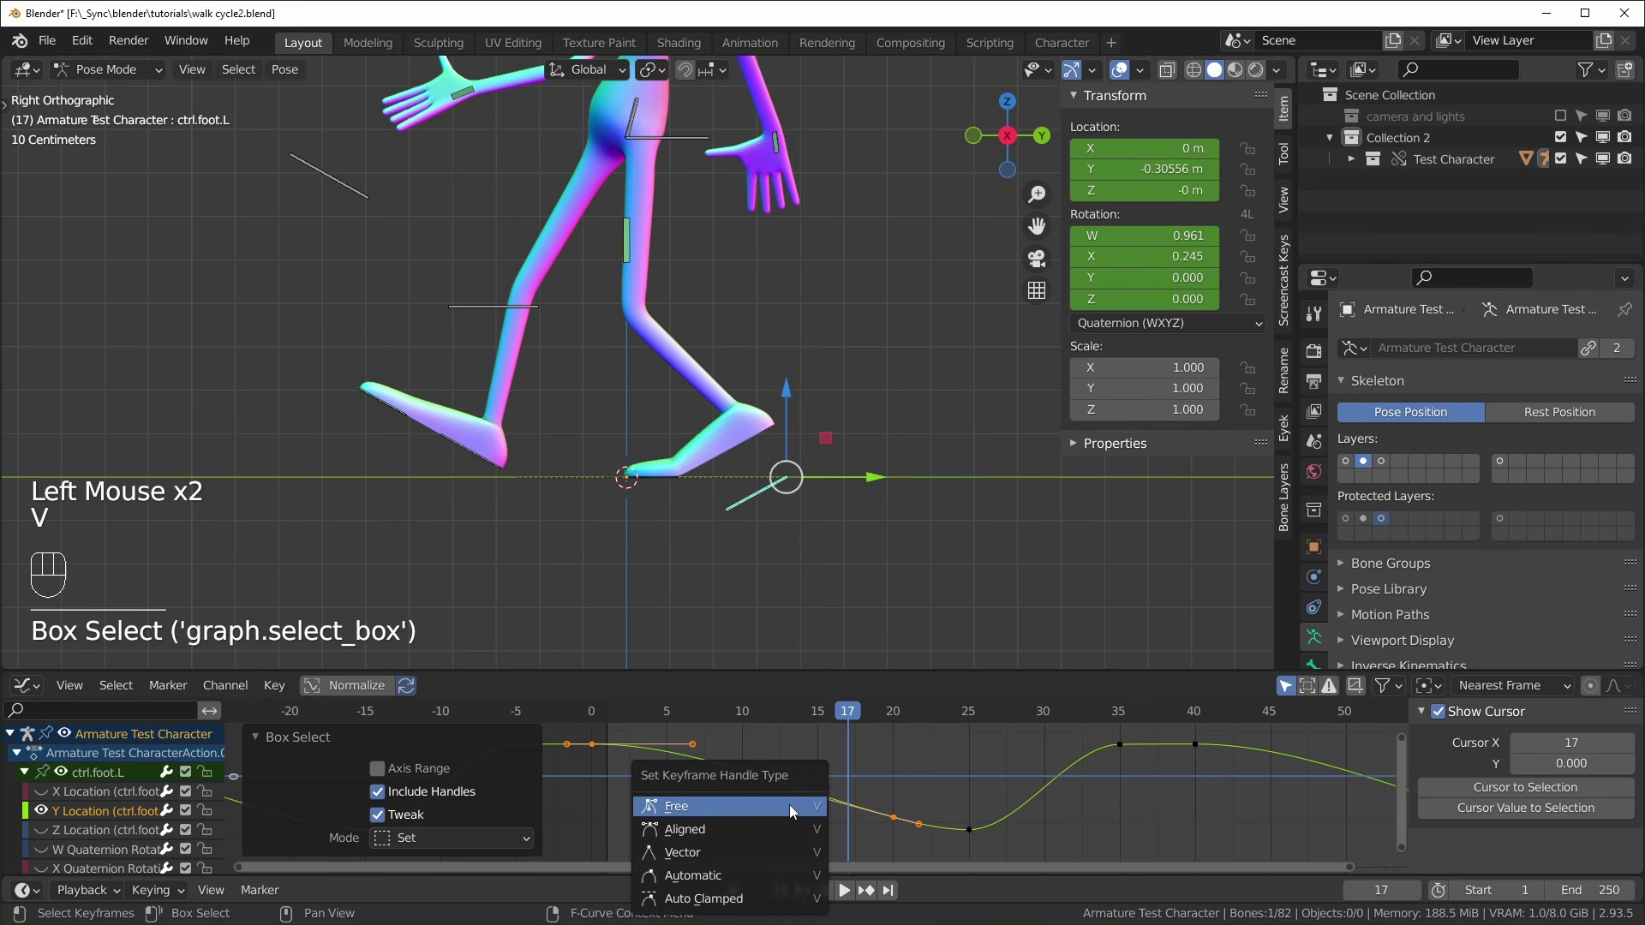
click(756, 852)
click(732, 825)
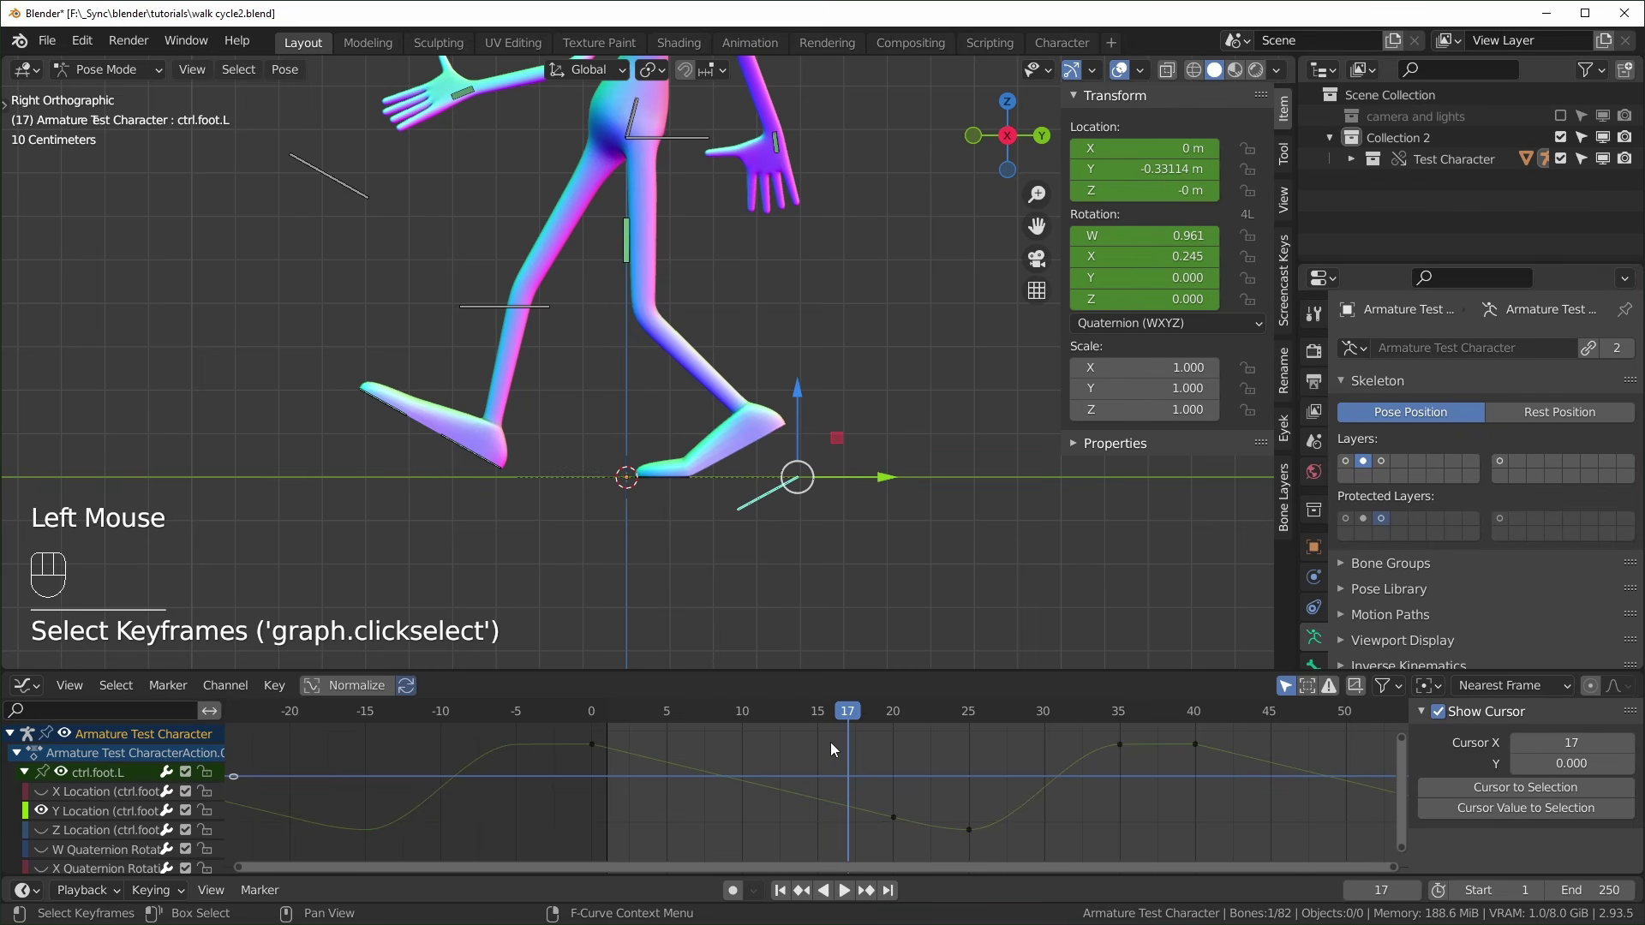
drag(831, 742, 864, 835)
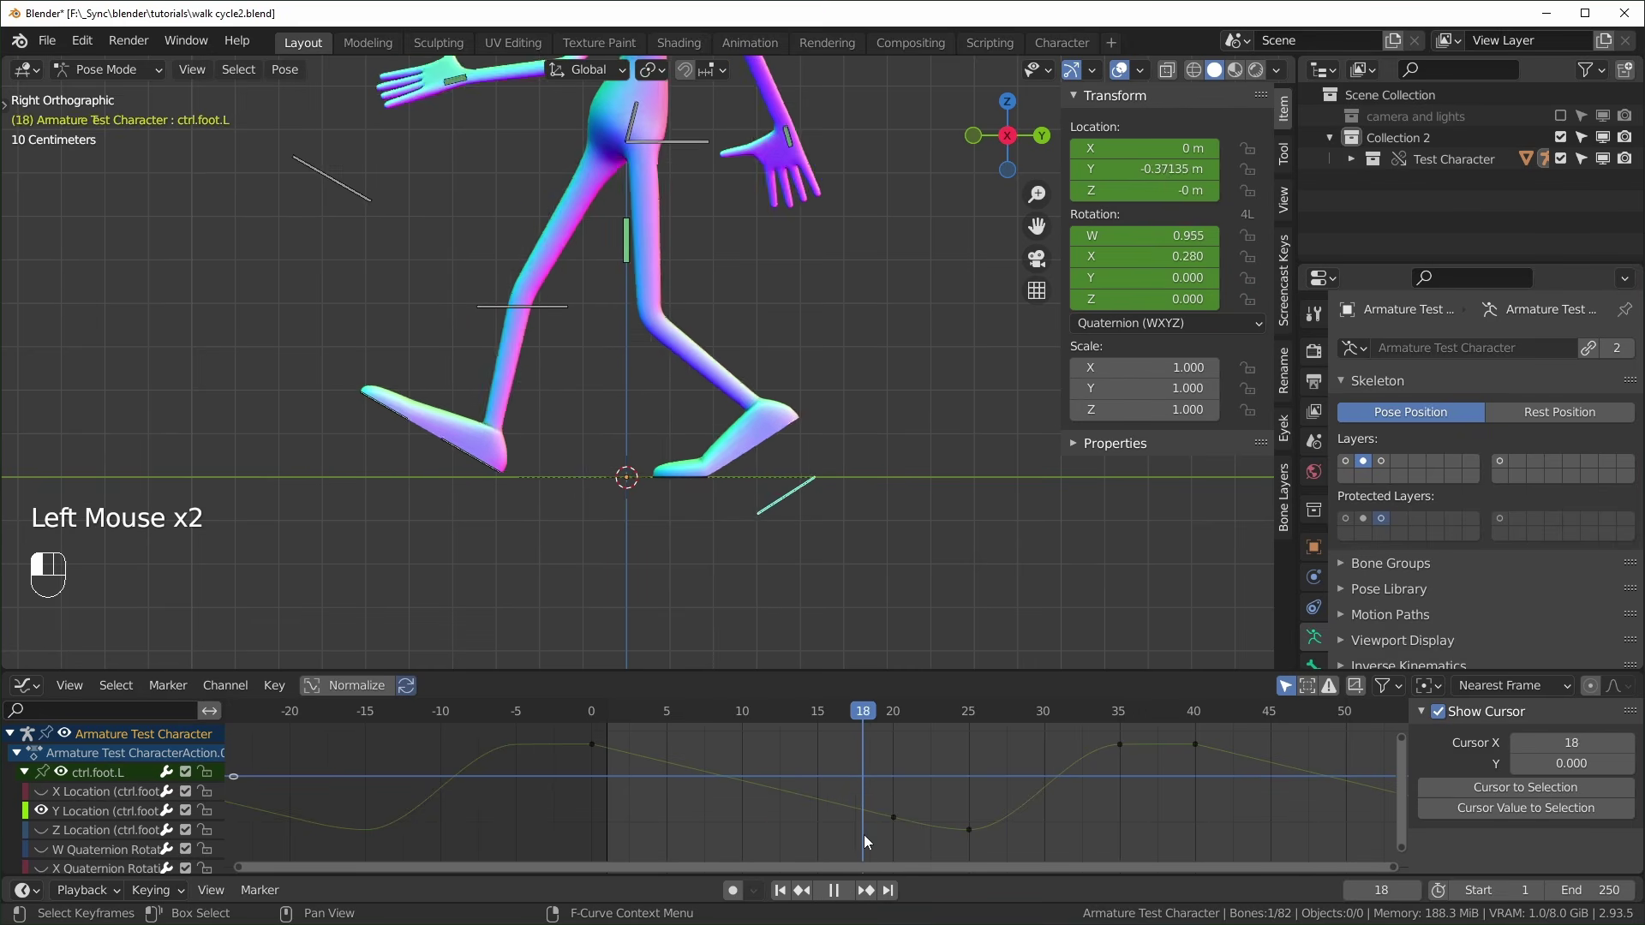
key(space)
key(ctrl+z)
click(742, 825)
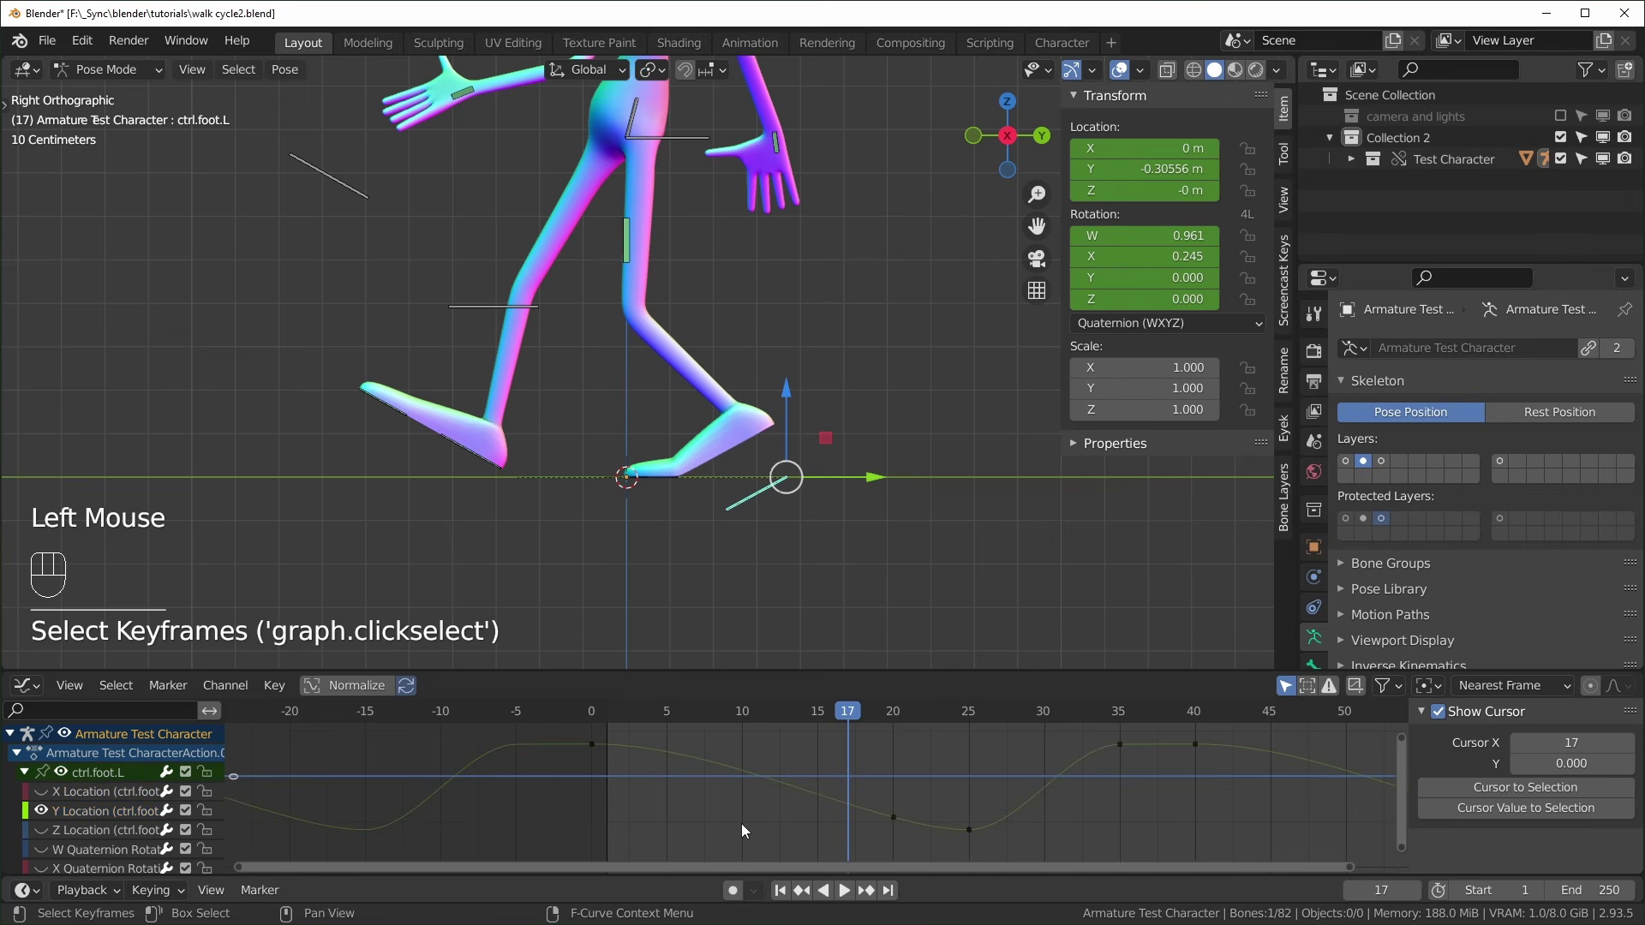
Try Linear interpolation on the Y Location keyframes at frames 0 and 20, and undo it
drag(586, 735, 899, 837)
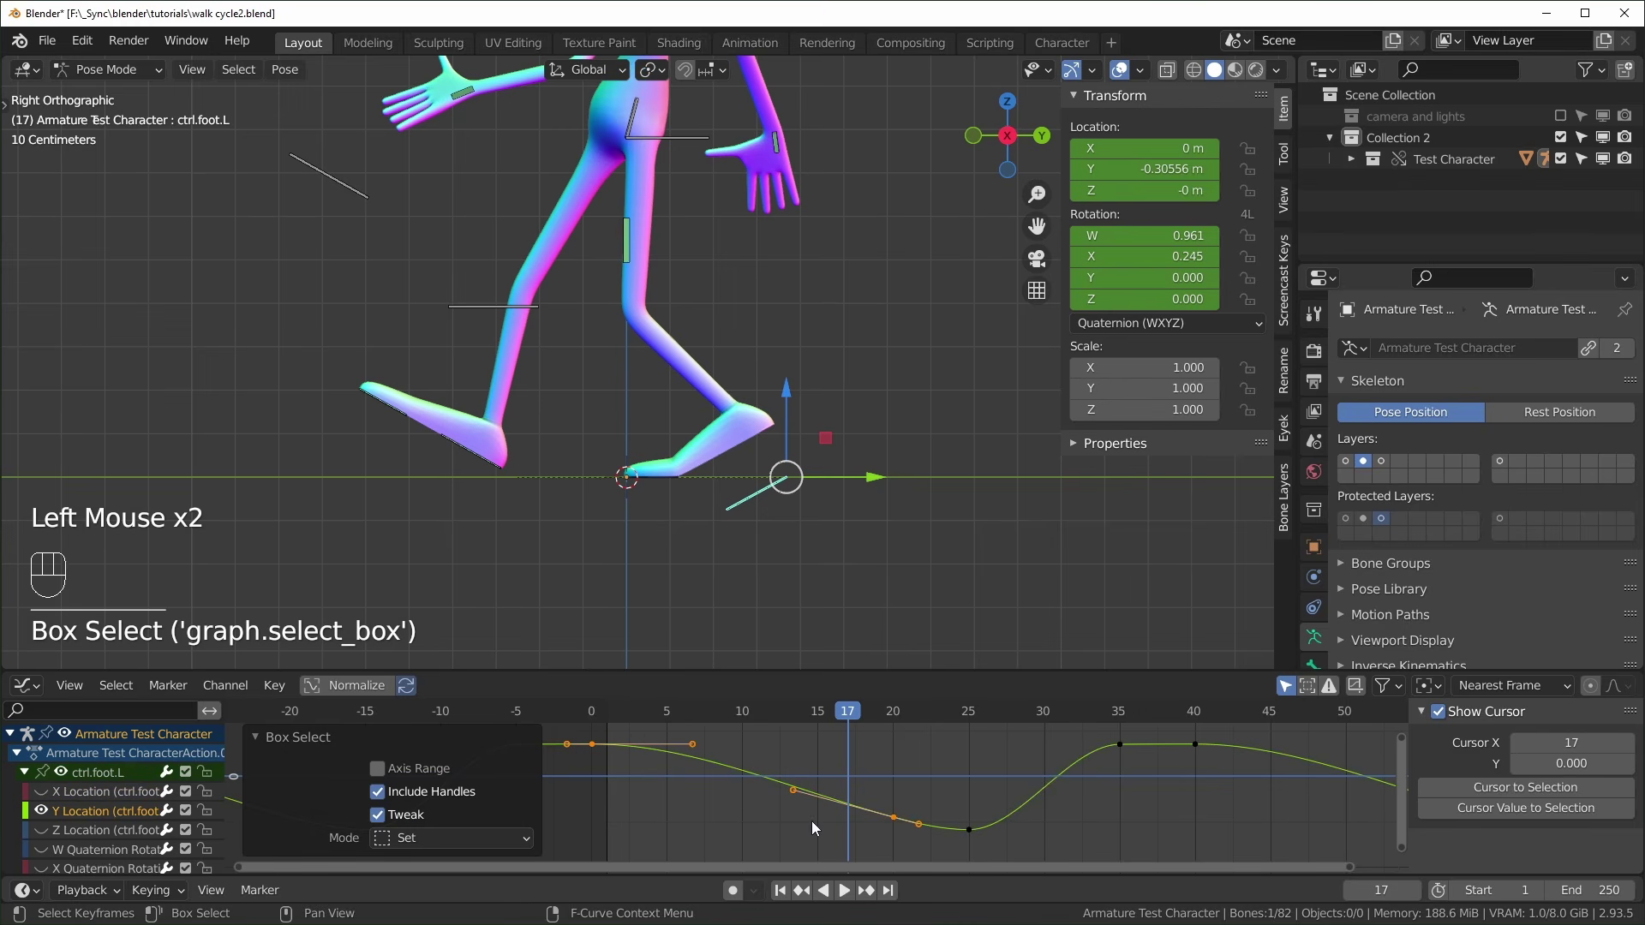
key(t)
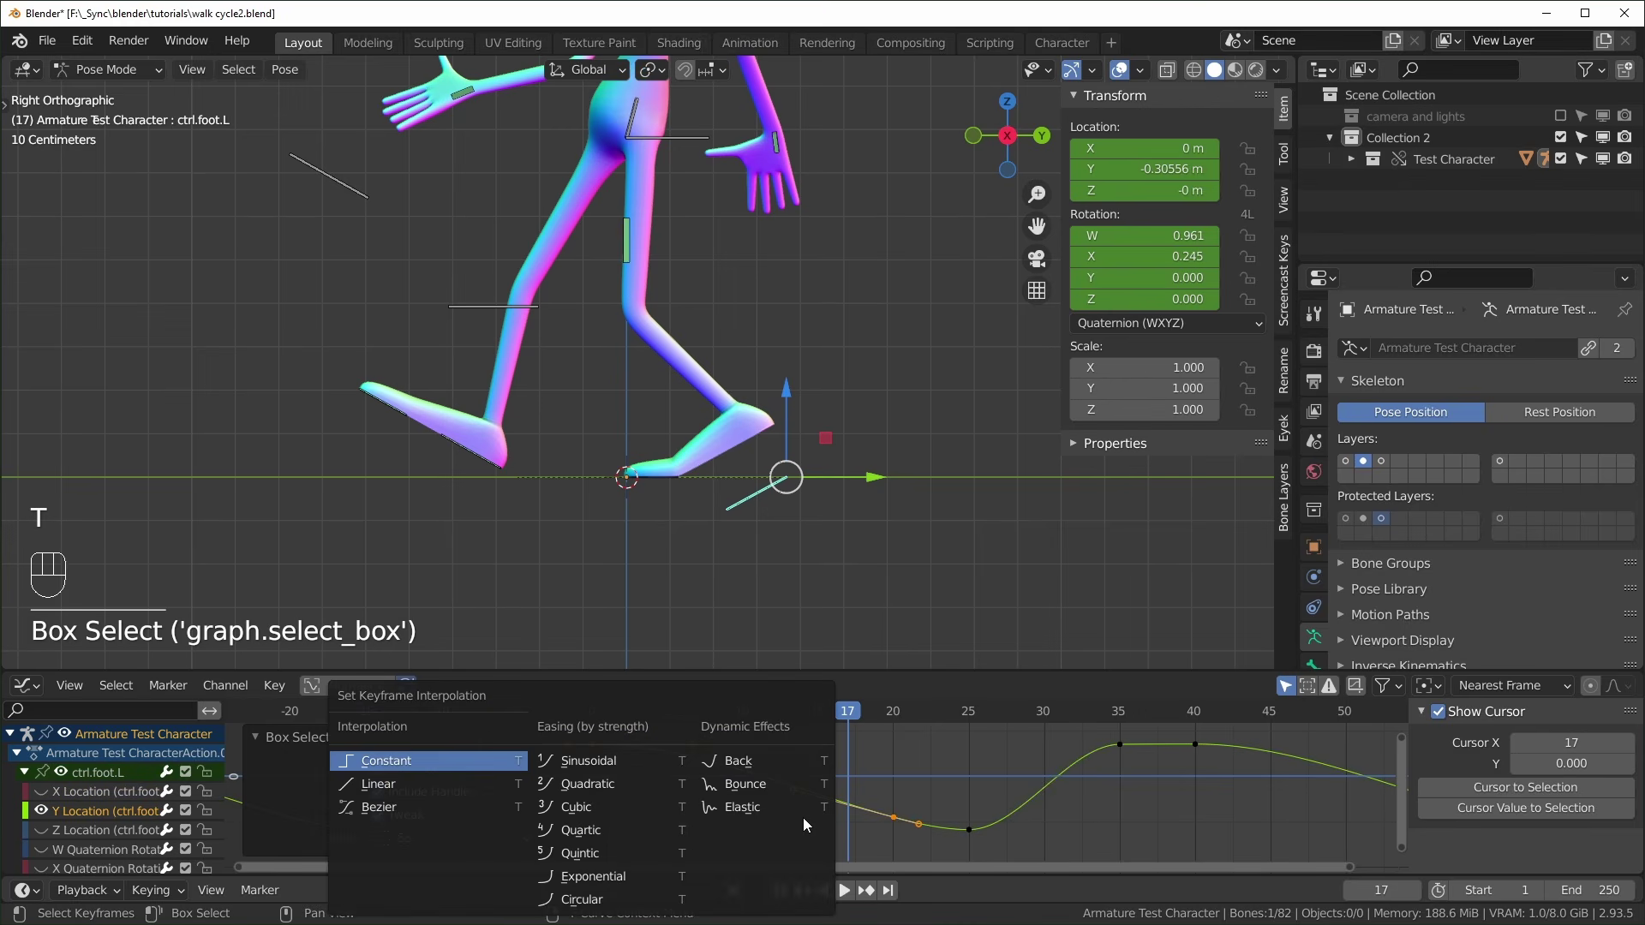
click(466, 781)
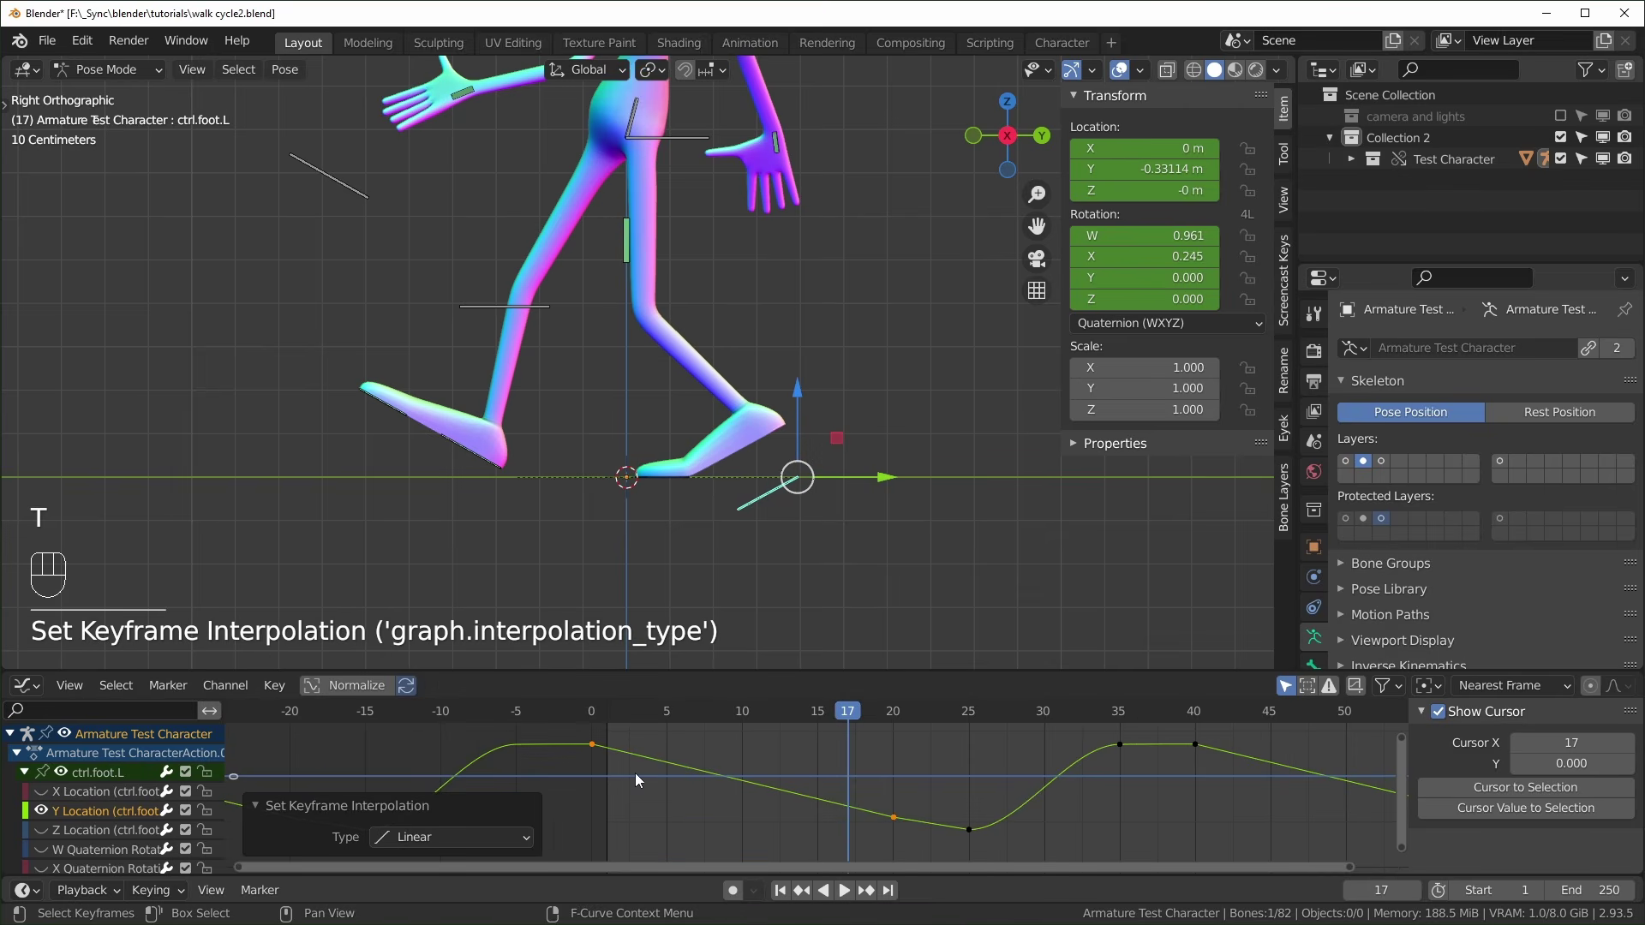
key(Right)
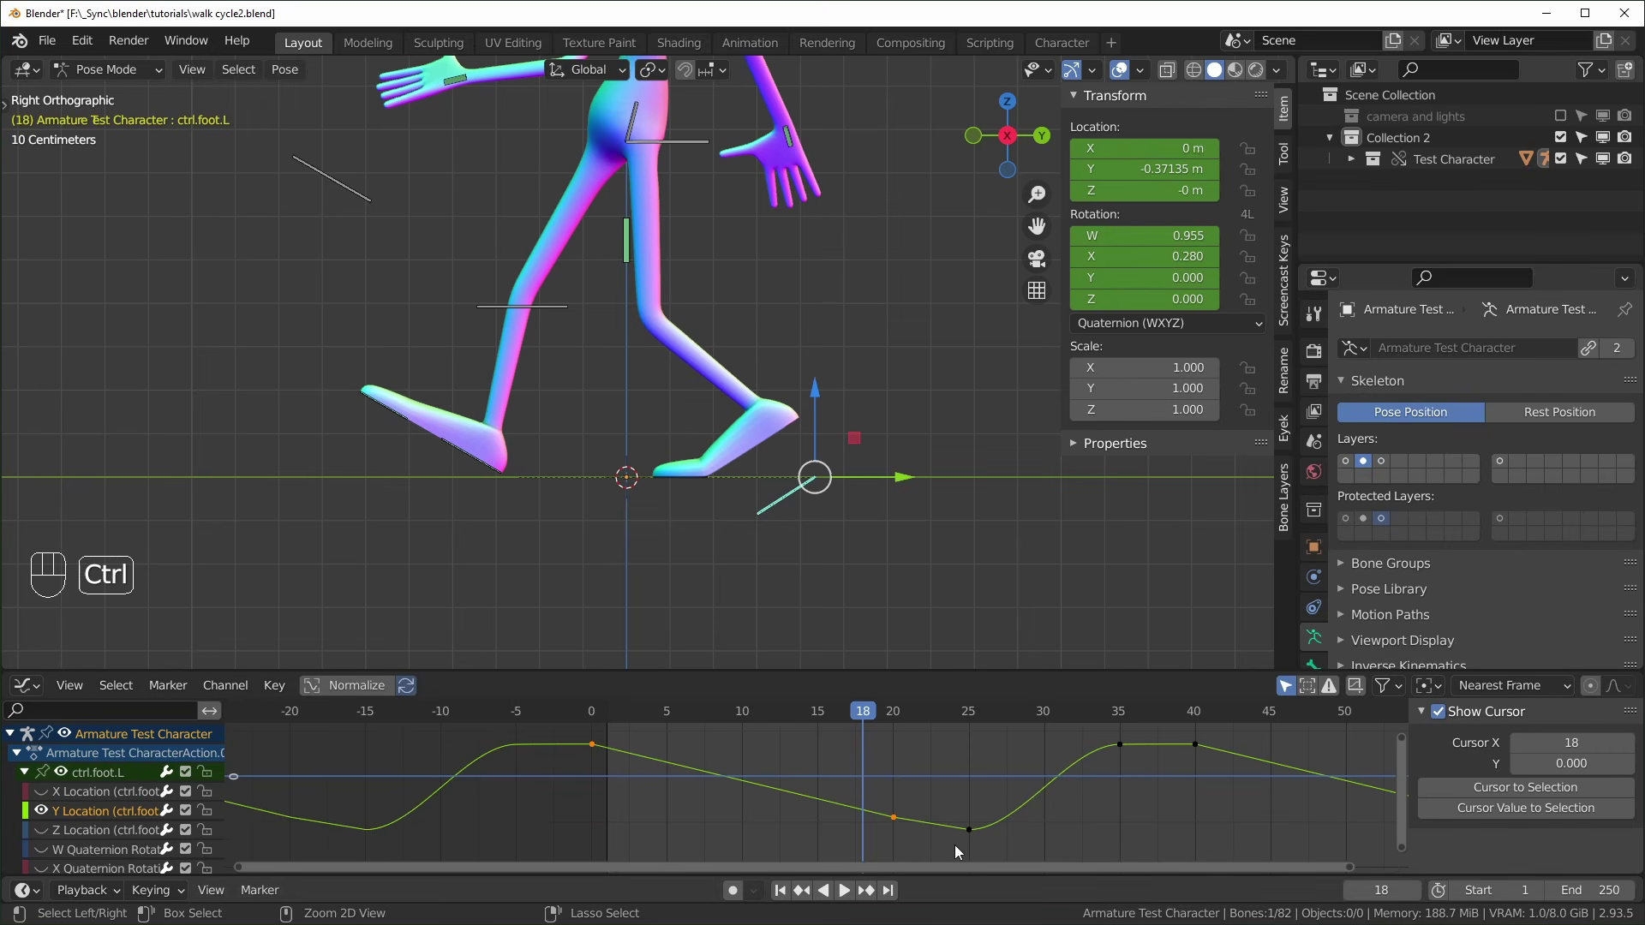
key(ctrl+z)
key(ctrl+z)
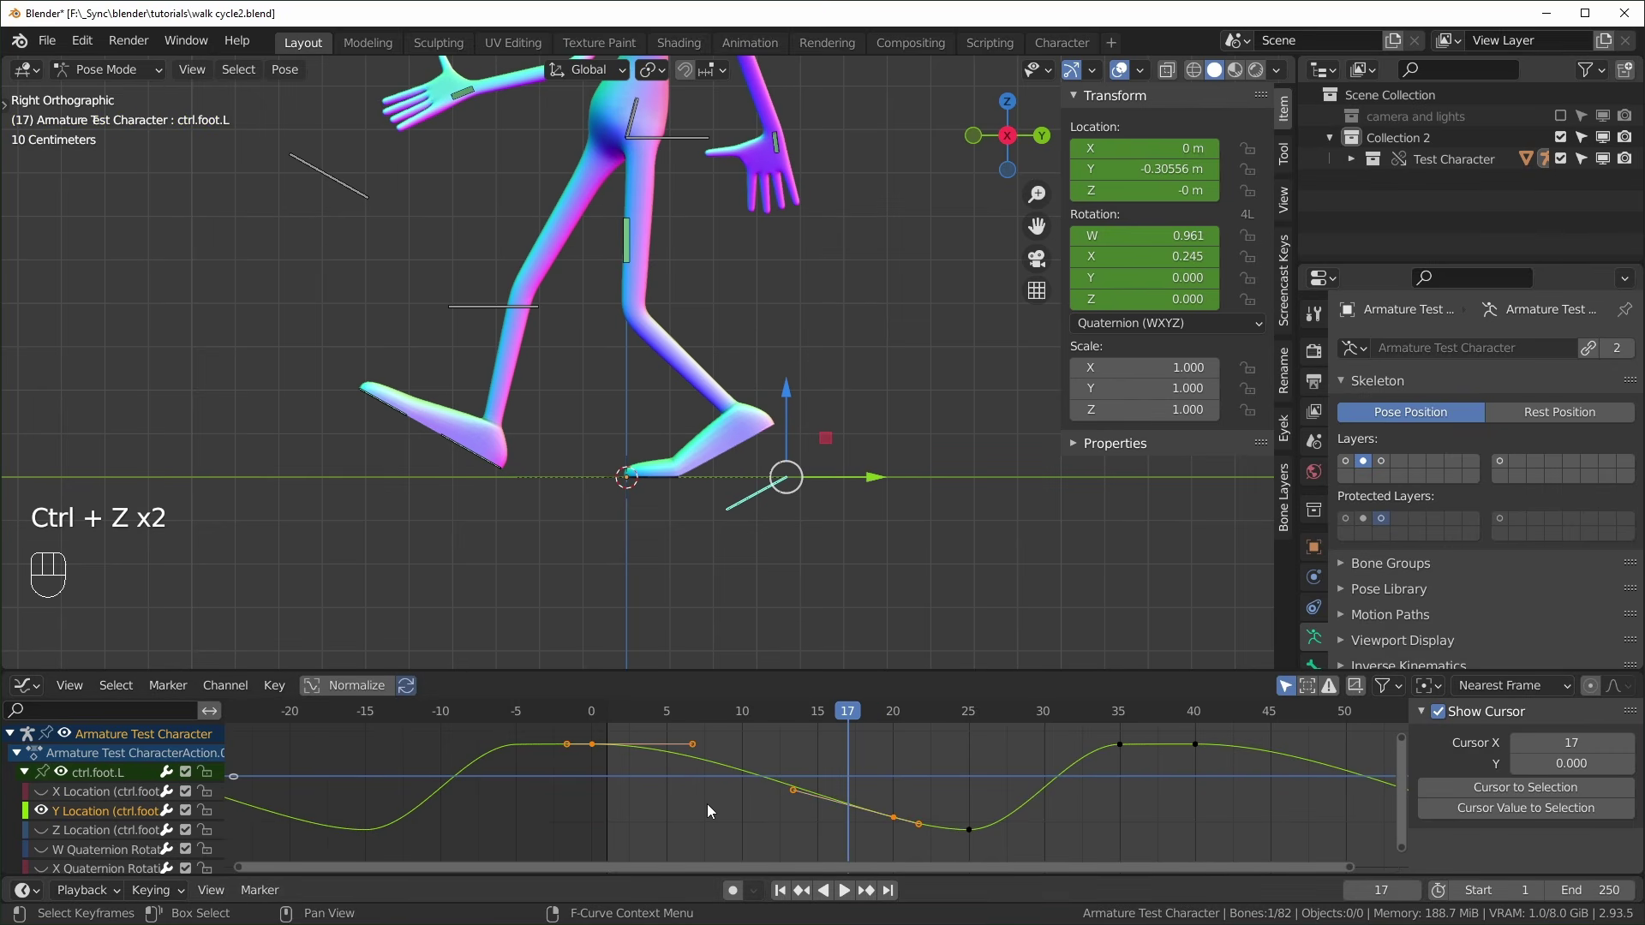
Set the handle type of the Y Location keyframes at frames 0 and 20 to Free and deselect them
click(588, 751)
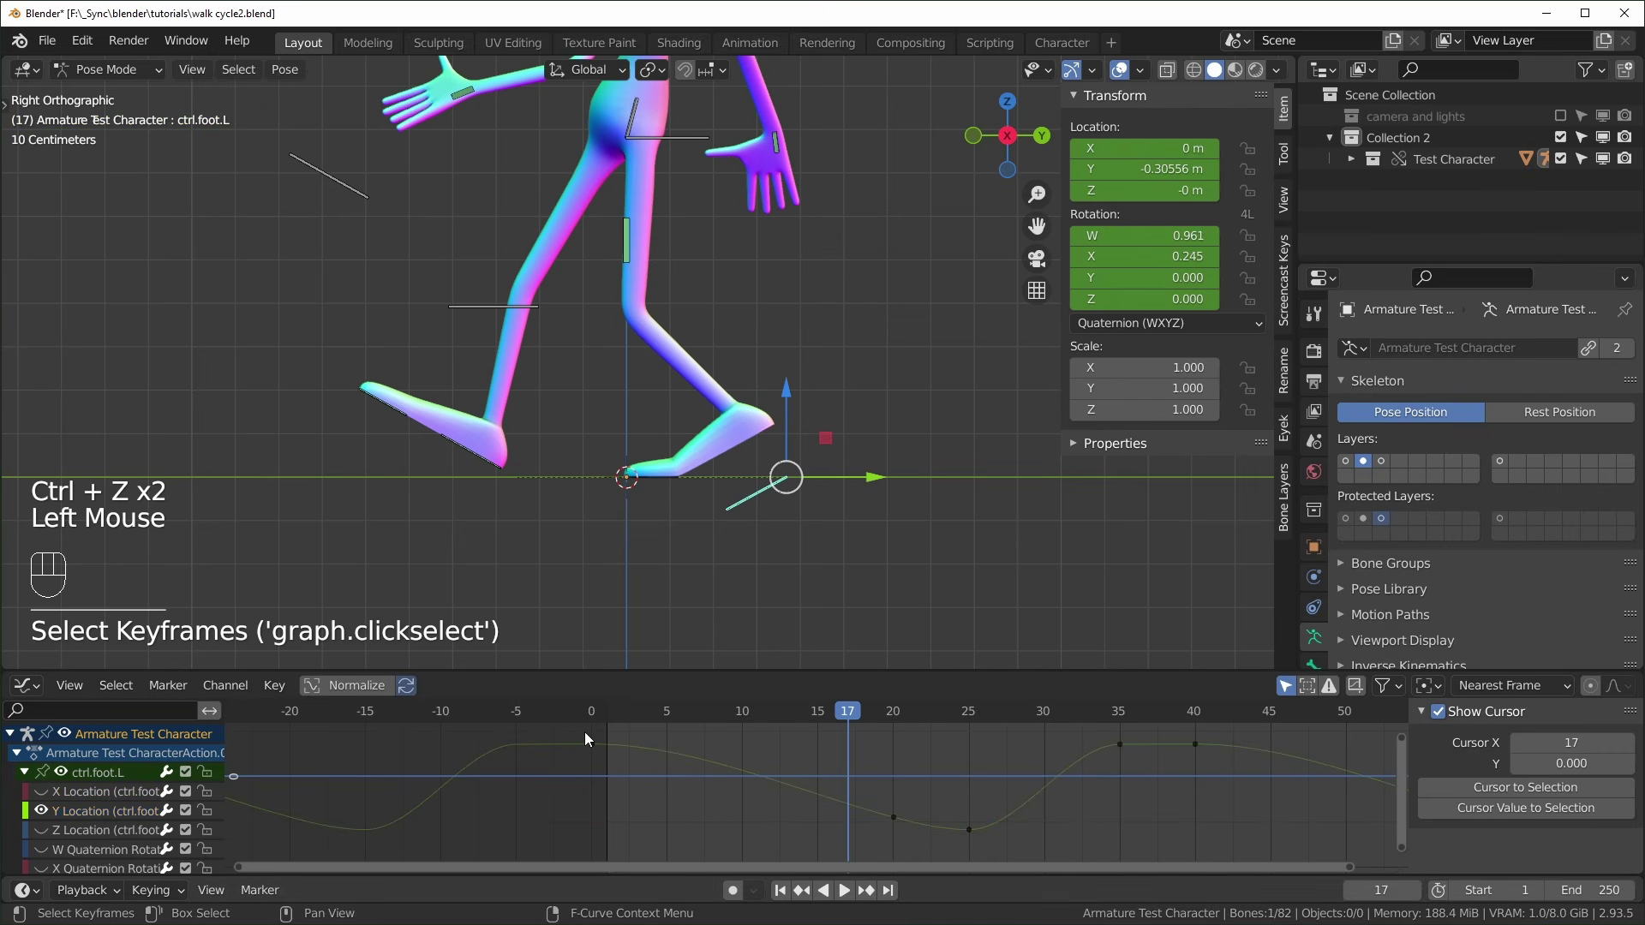
drag(585, 731, 934, 842)
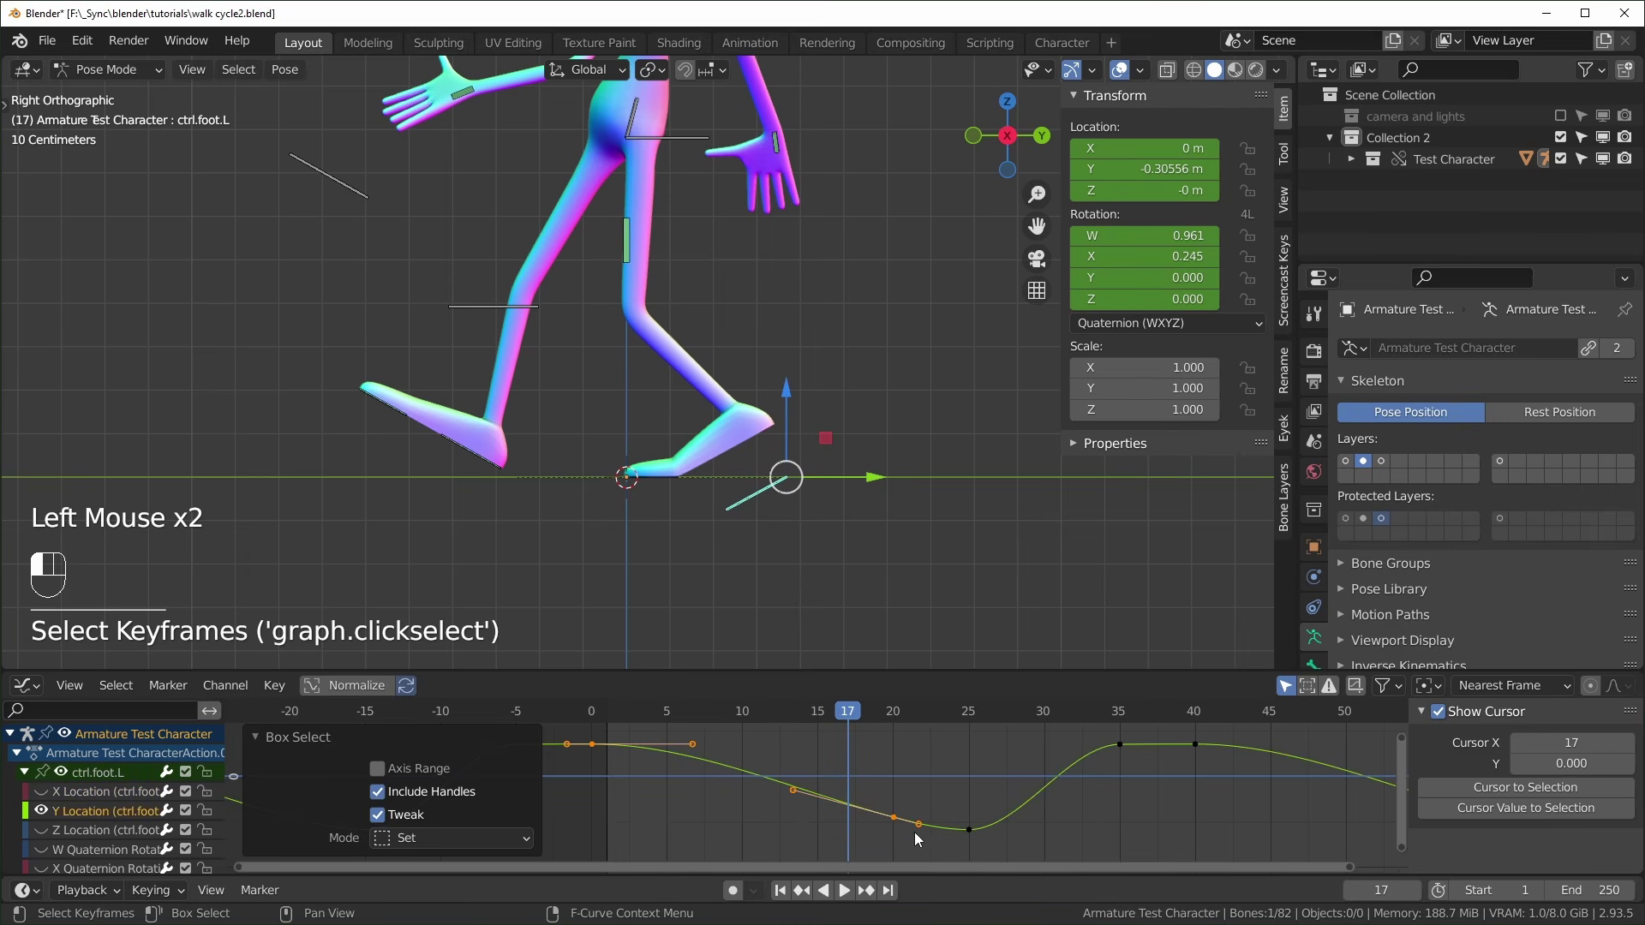
key(v)
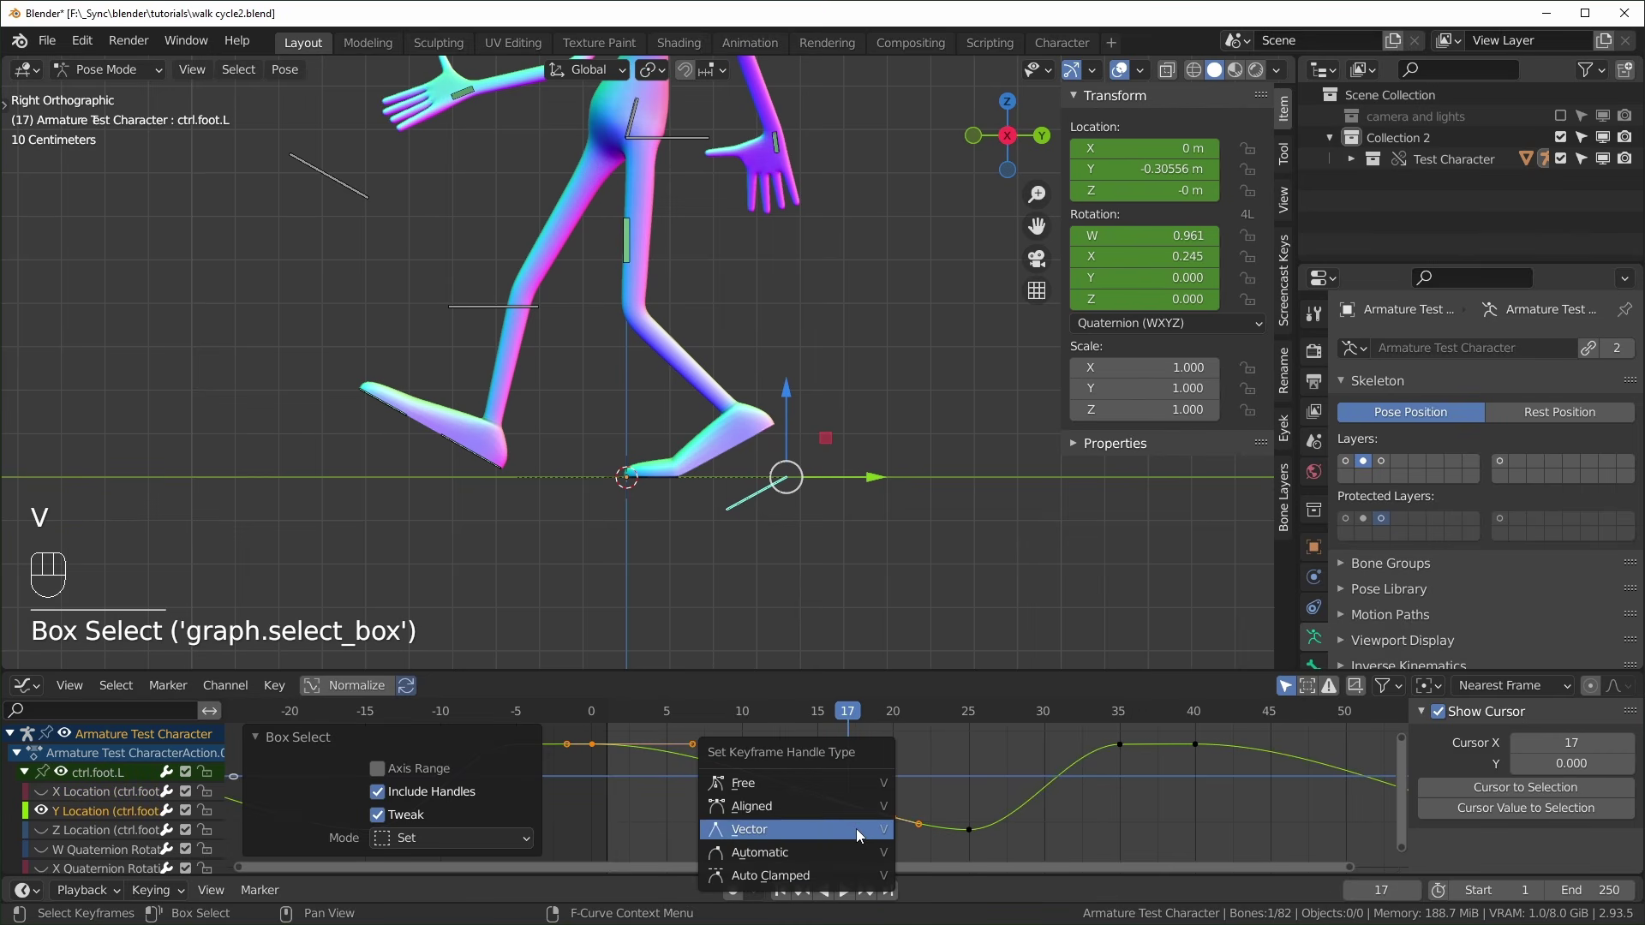
click(782, 783)
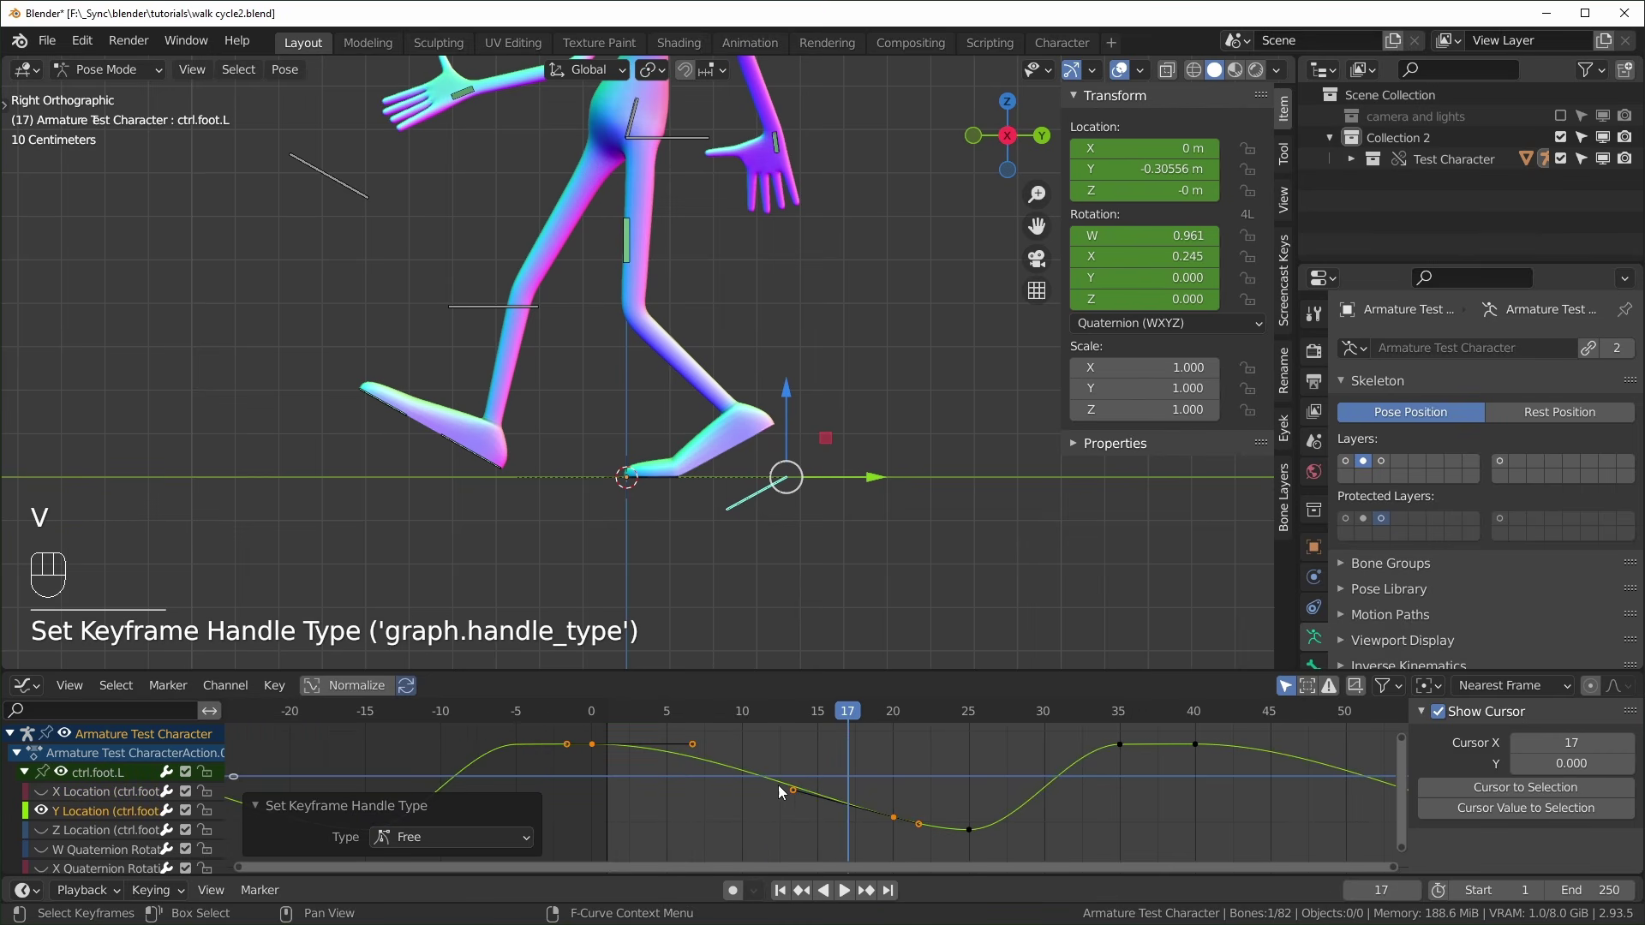
click(764, 834)
Try moving the left handle of the Y Location keyframe at frame 20
click(894, 817)
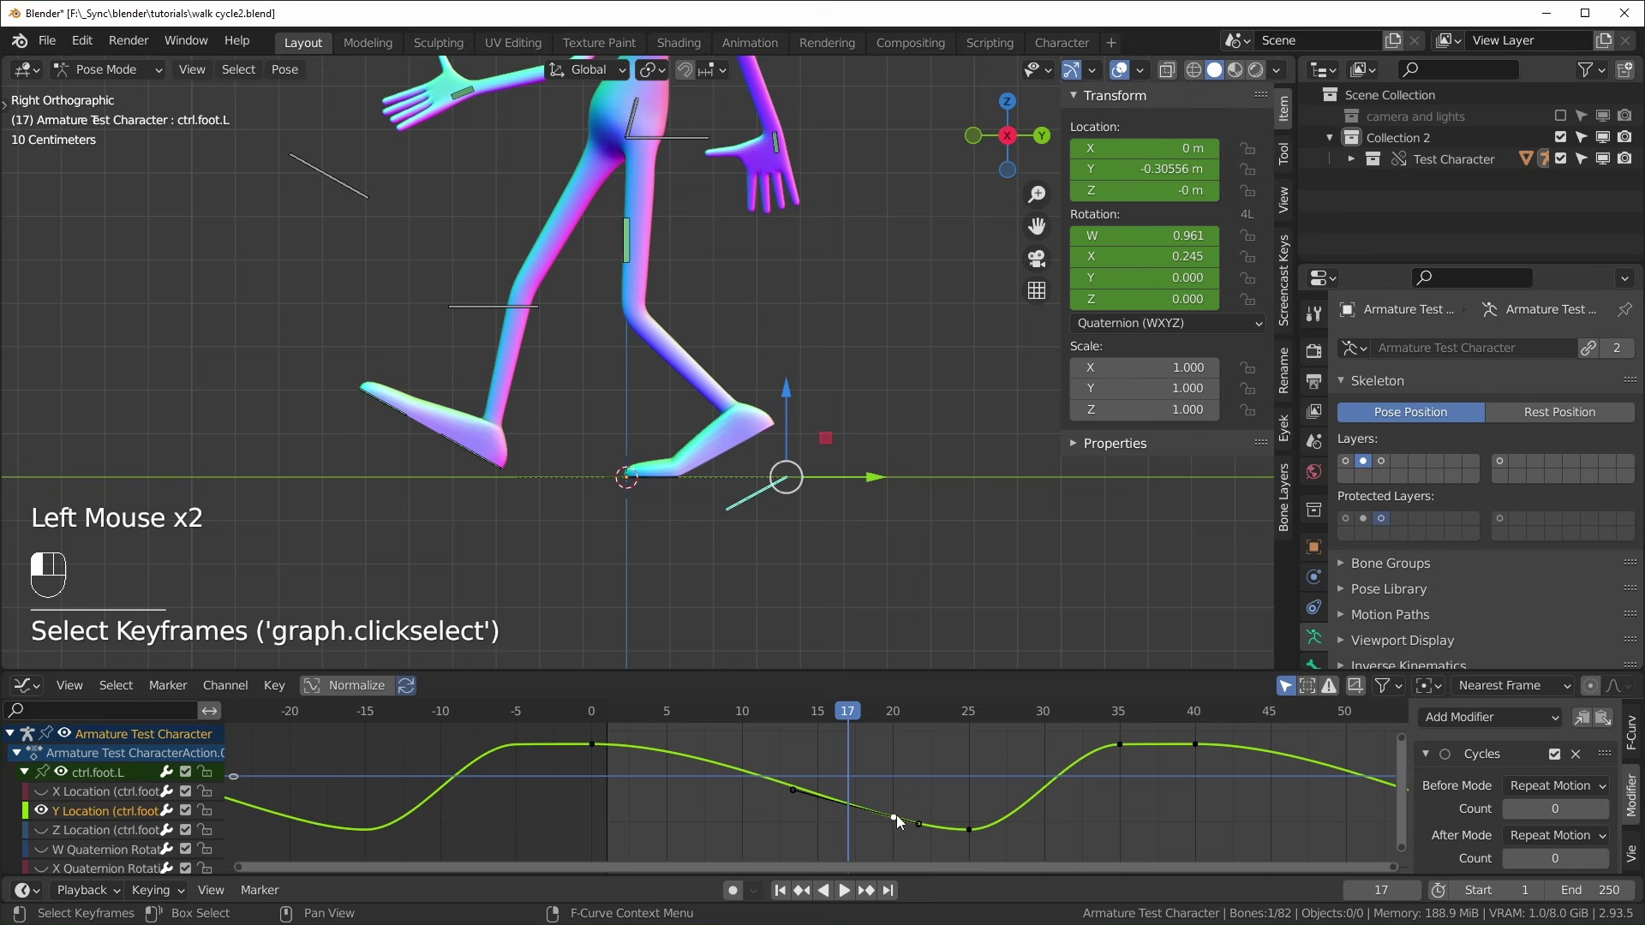
click(793, 789)
key(g)
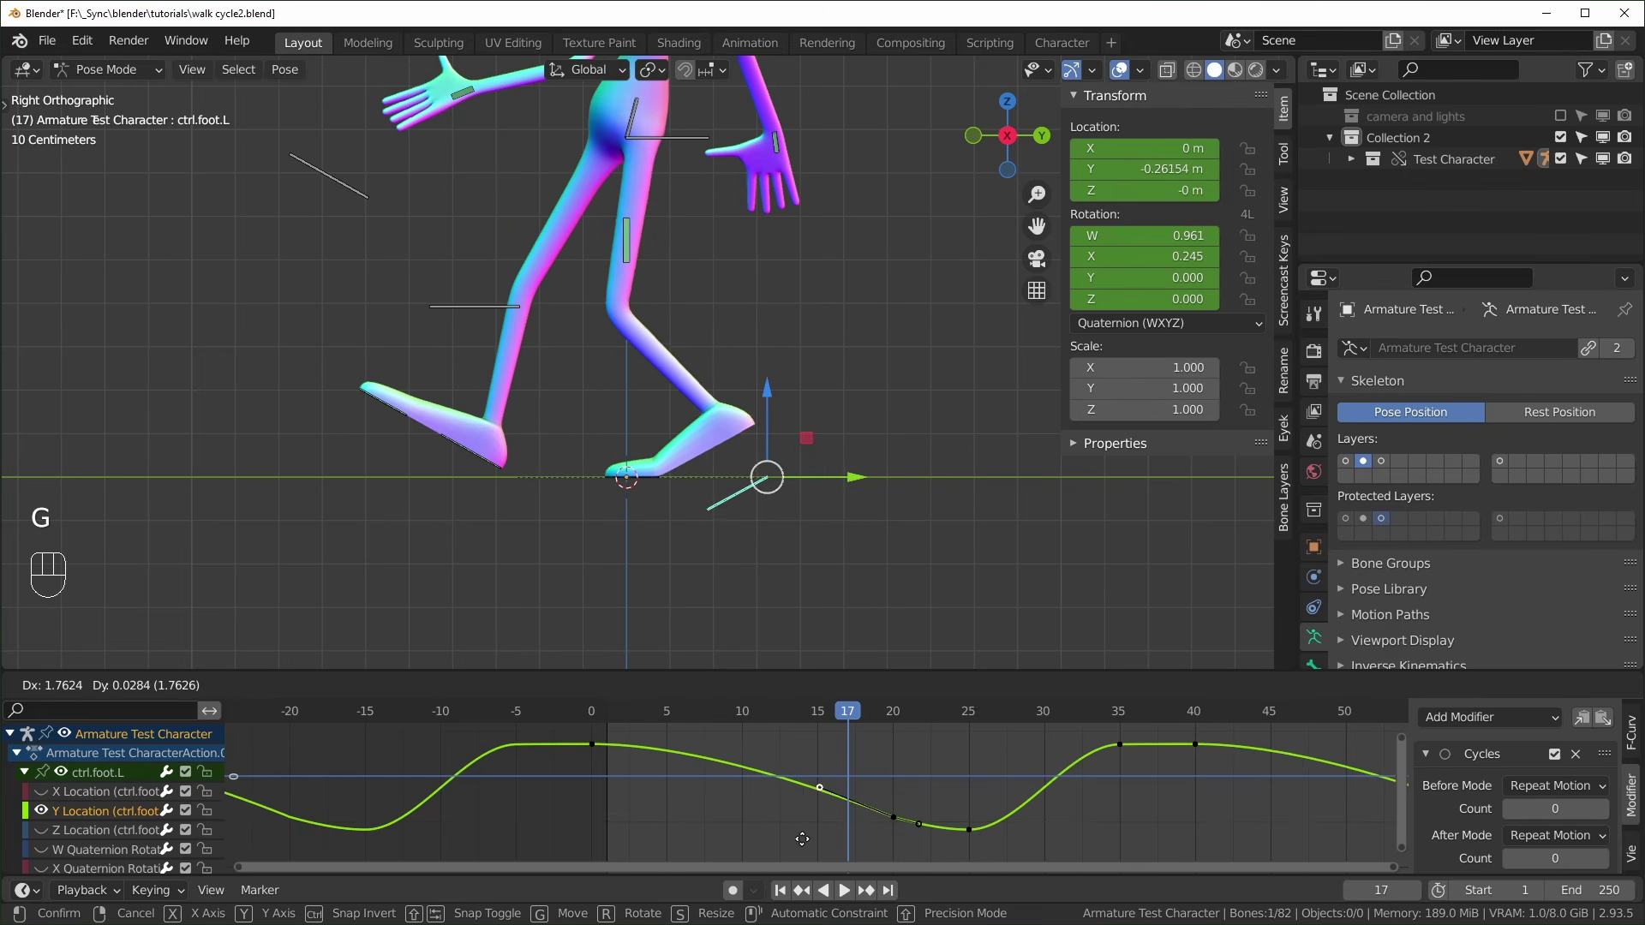
right_click(766, 867)
Collapse the left handle of the Y Location keyframe at frame 20 by scaling it to 0
click(912, 816)
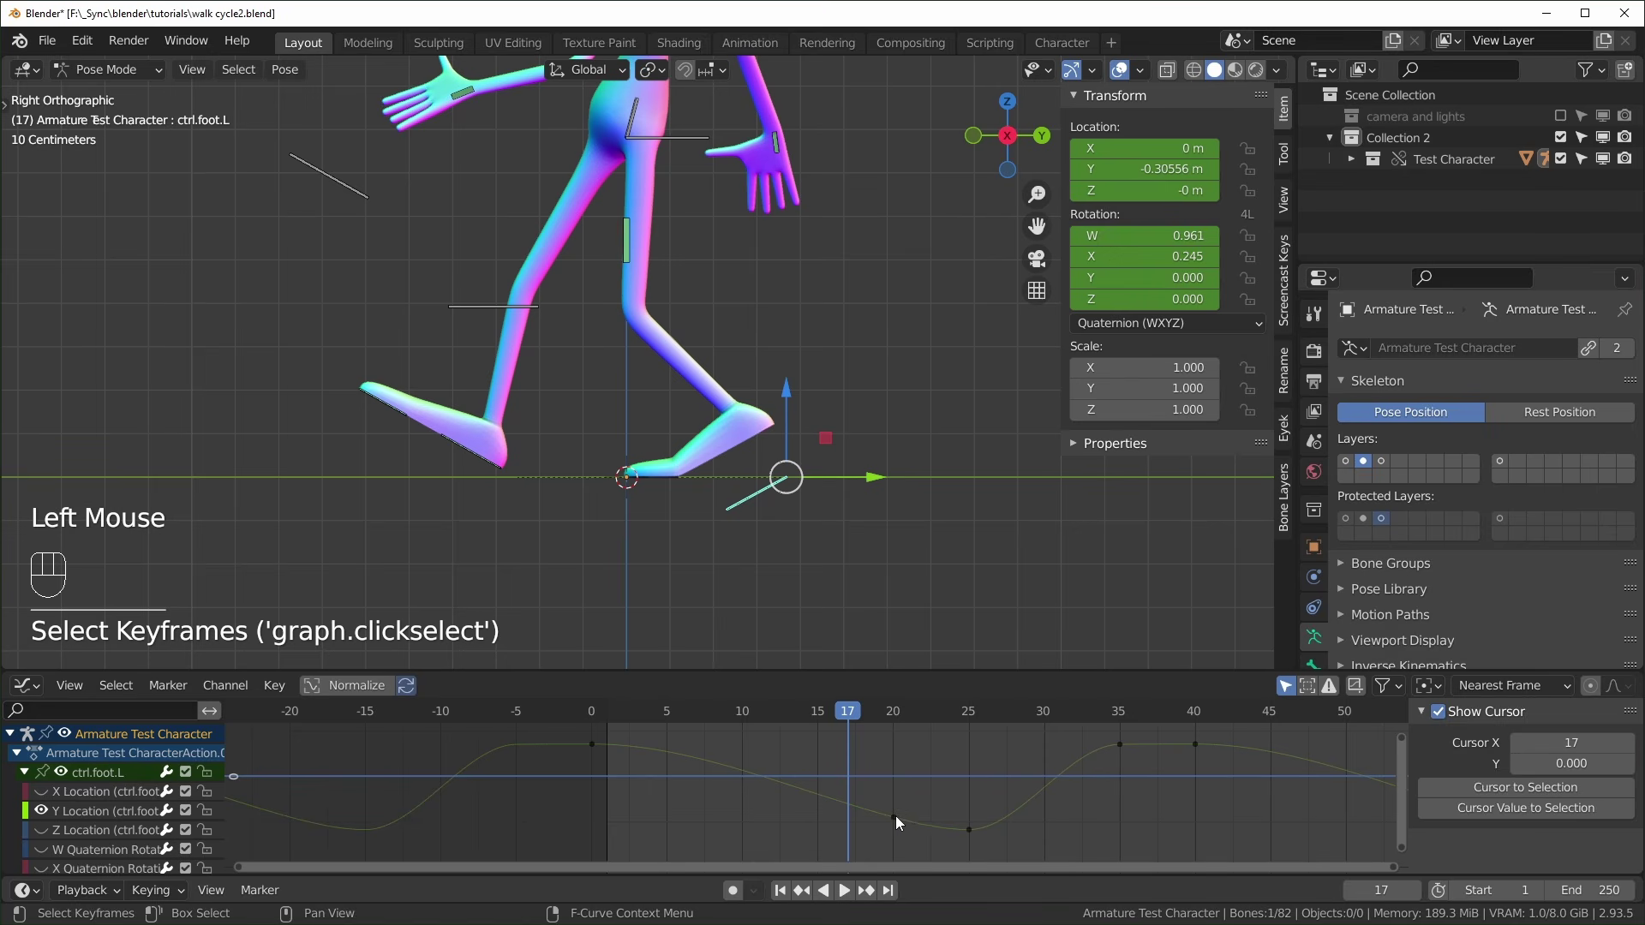
click(896, 816)
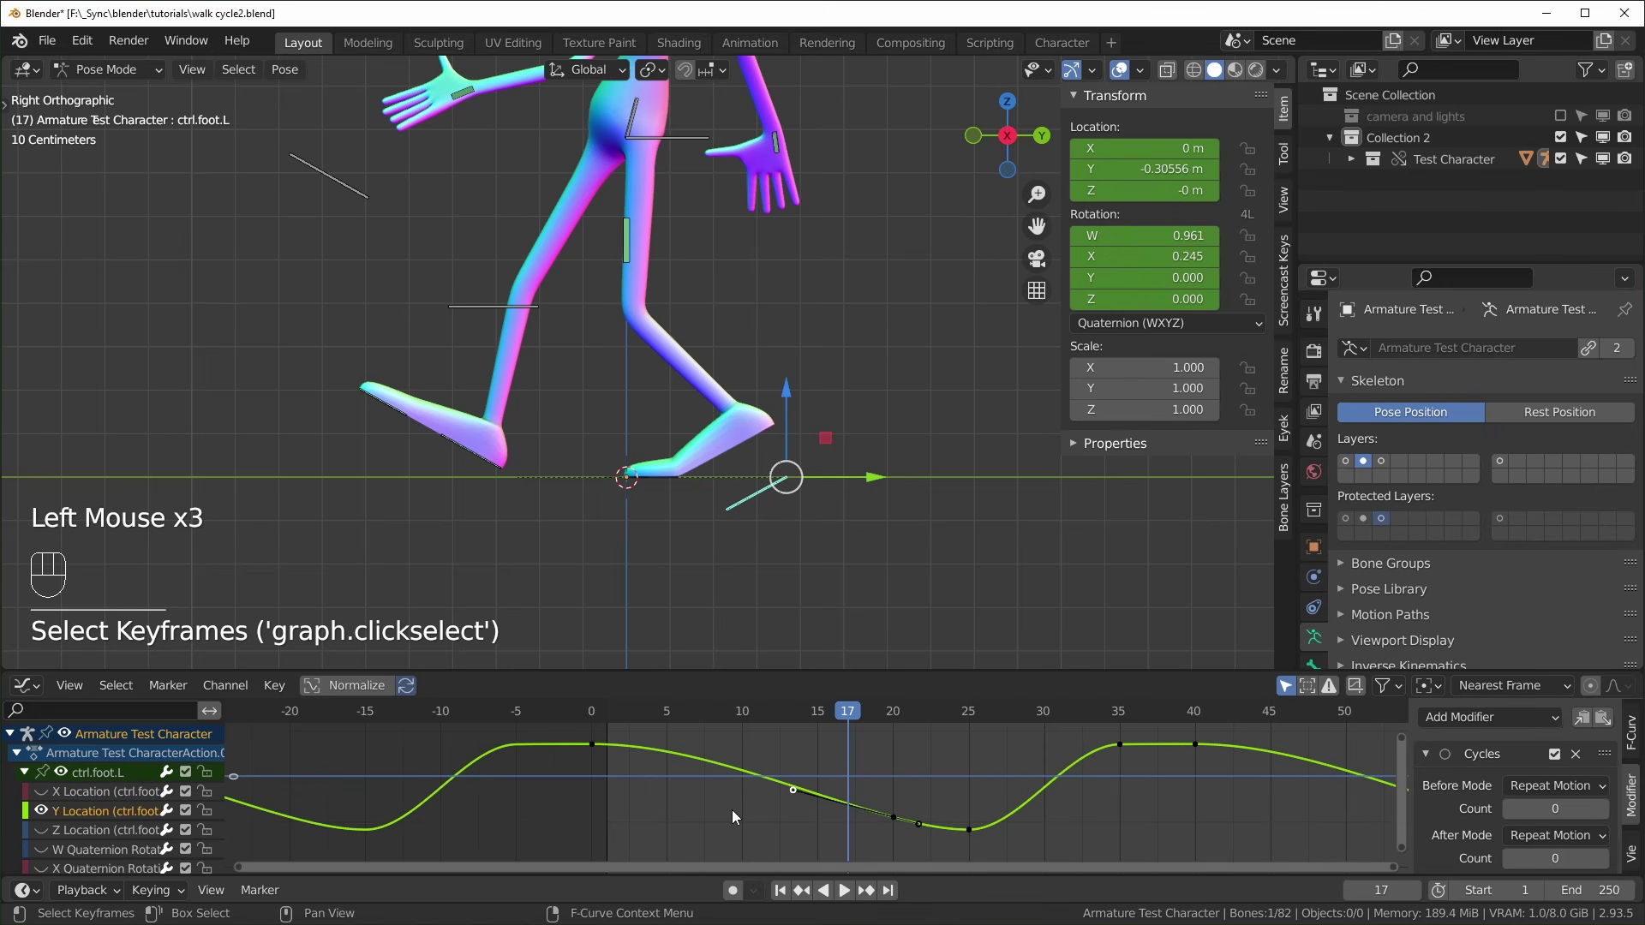
key(s)
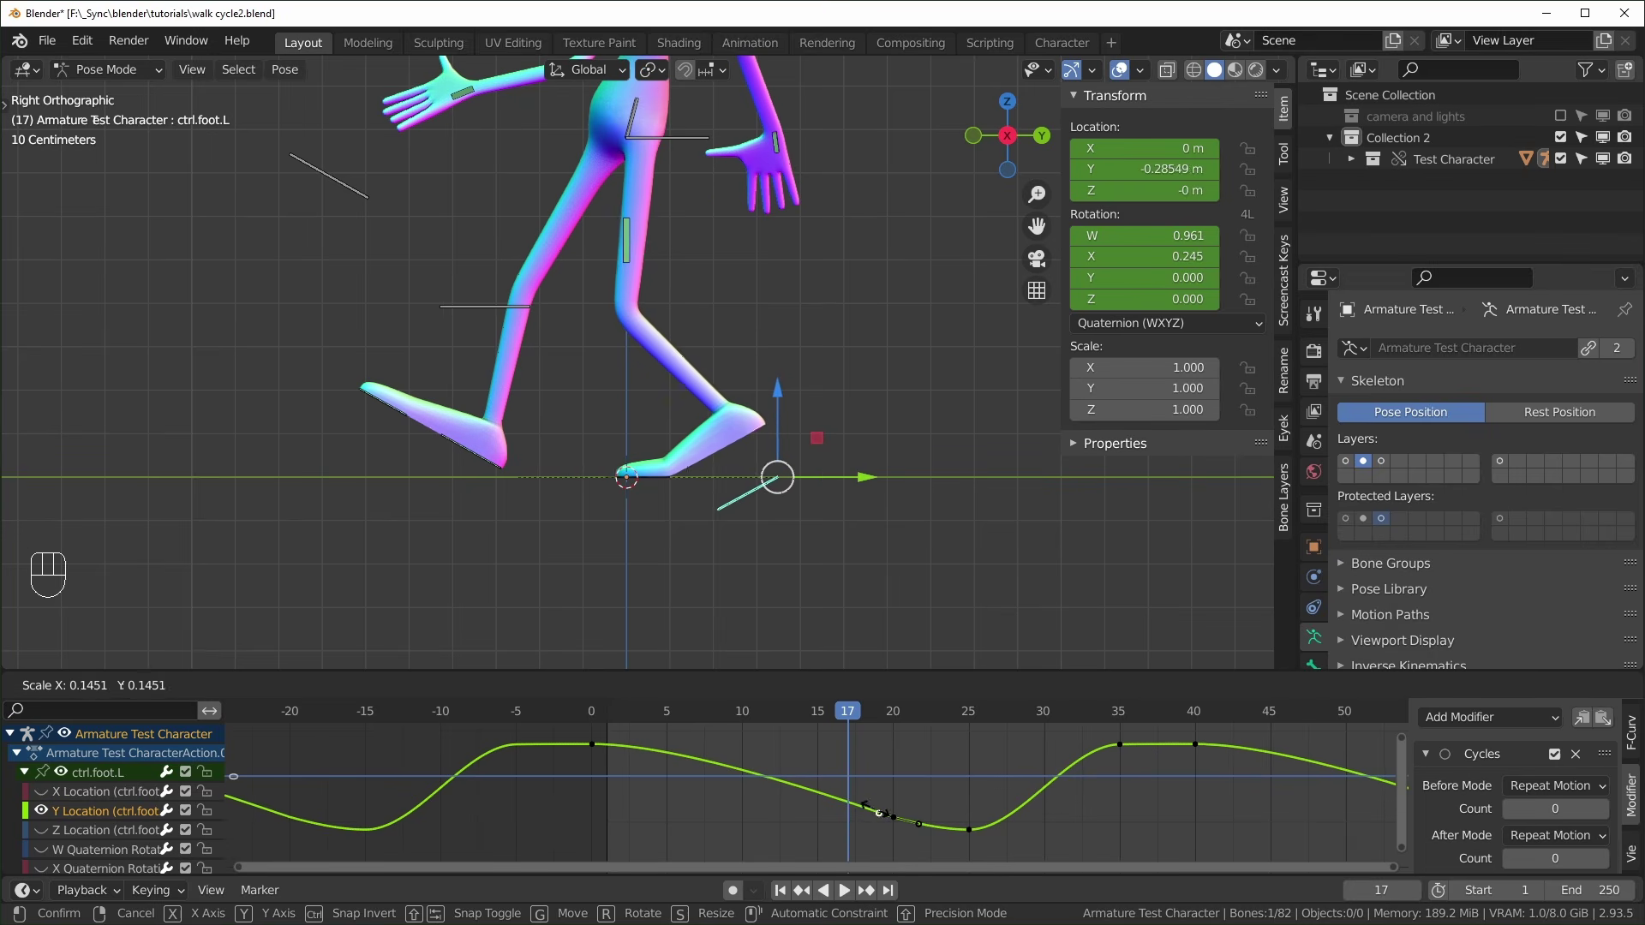
key(0)
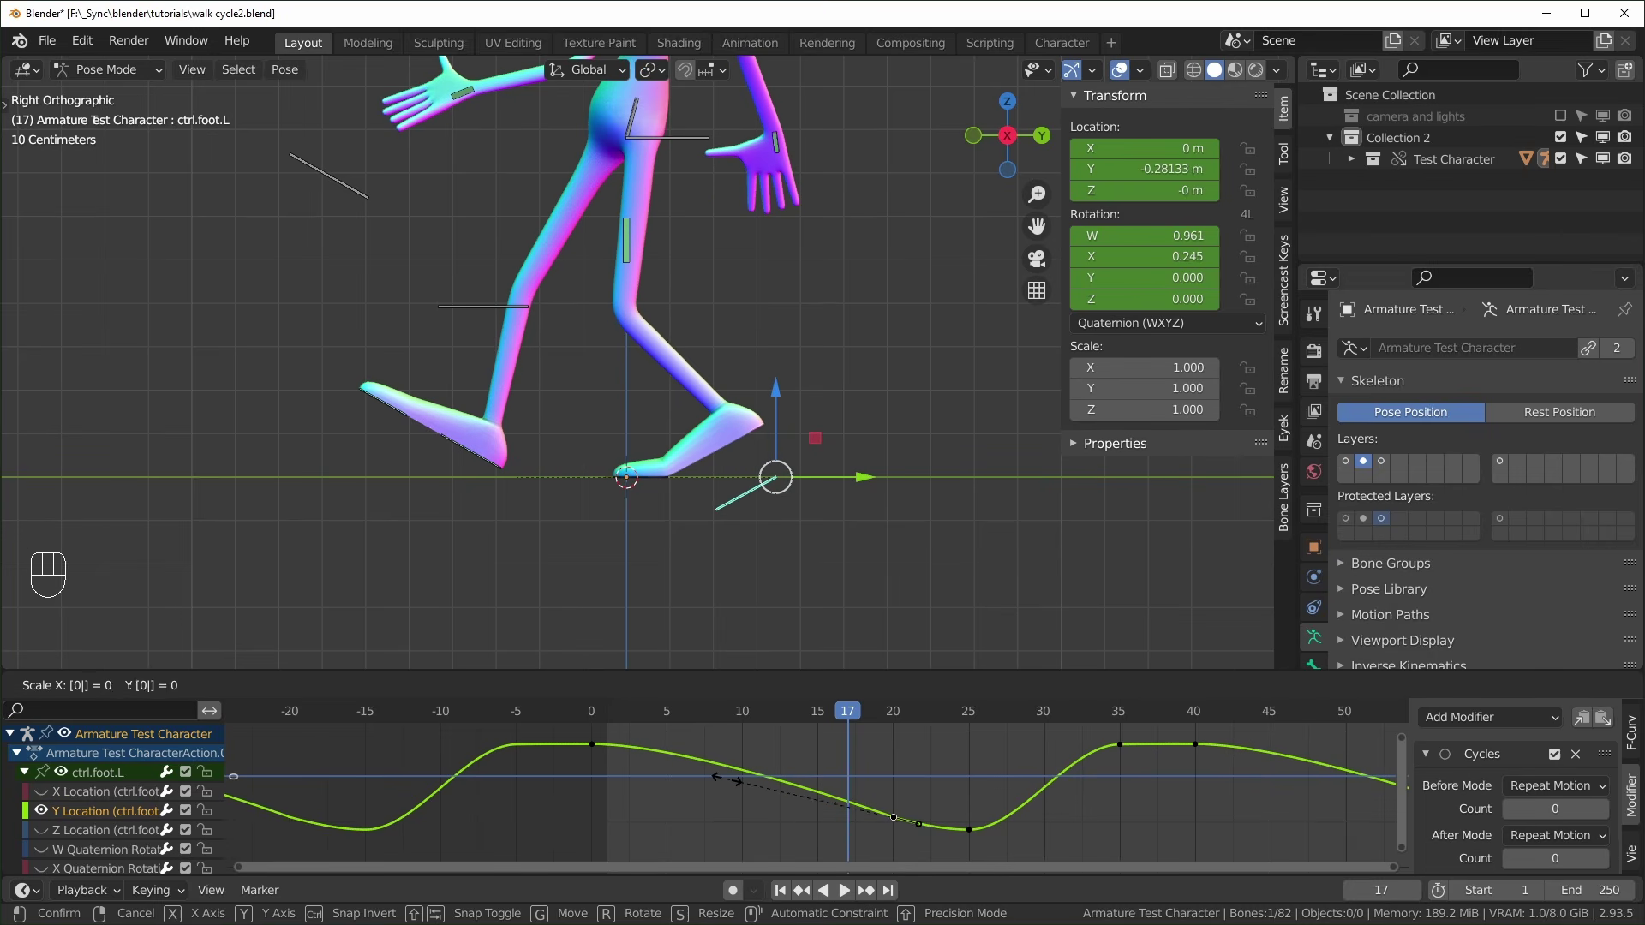
key(Return)
Collapse the right handle of the Y Location keyframe at frame 0 by scaling it to 0
click(594, 748)
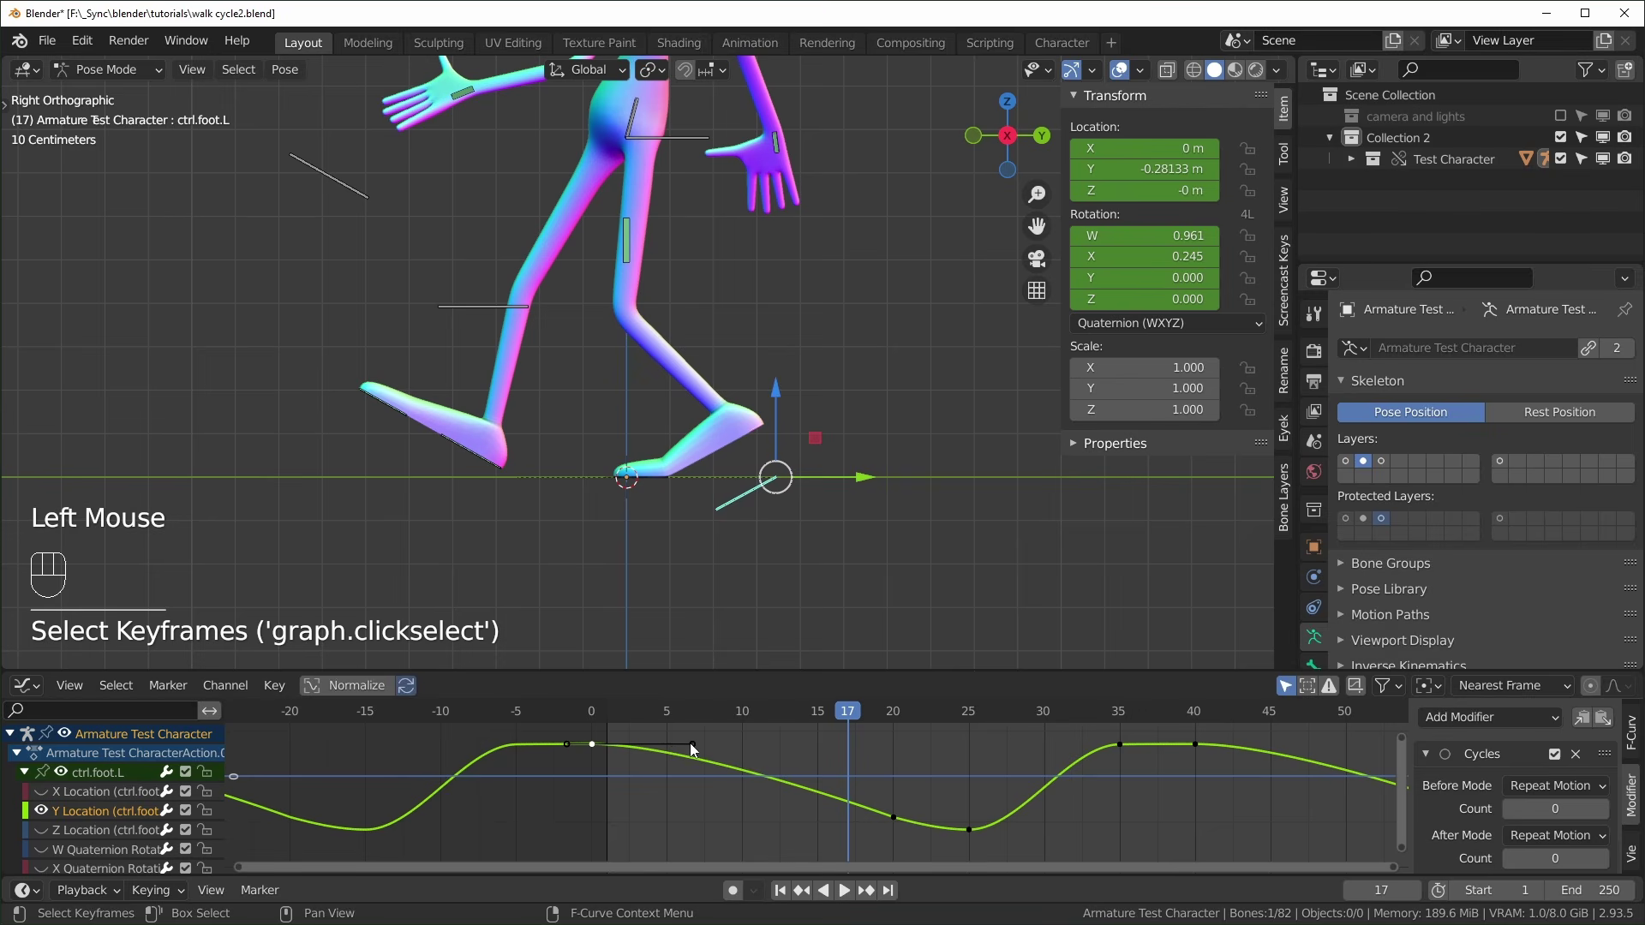
click(692, 746)
key(s)
key(0)
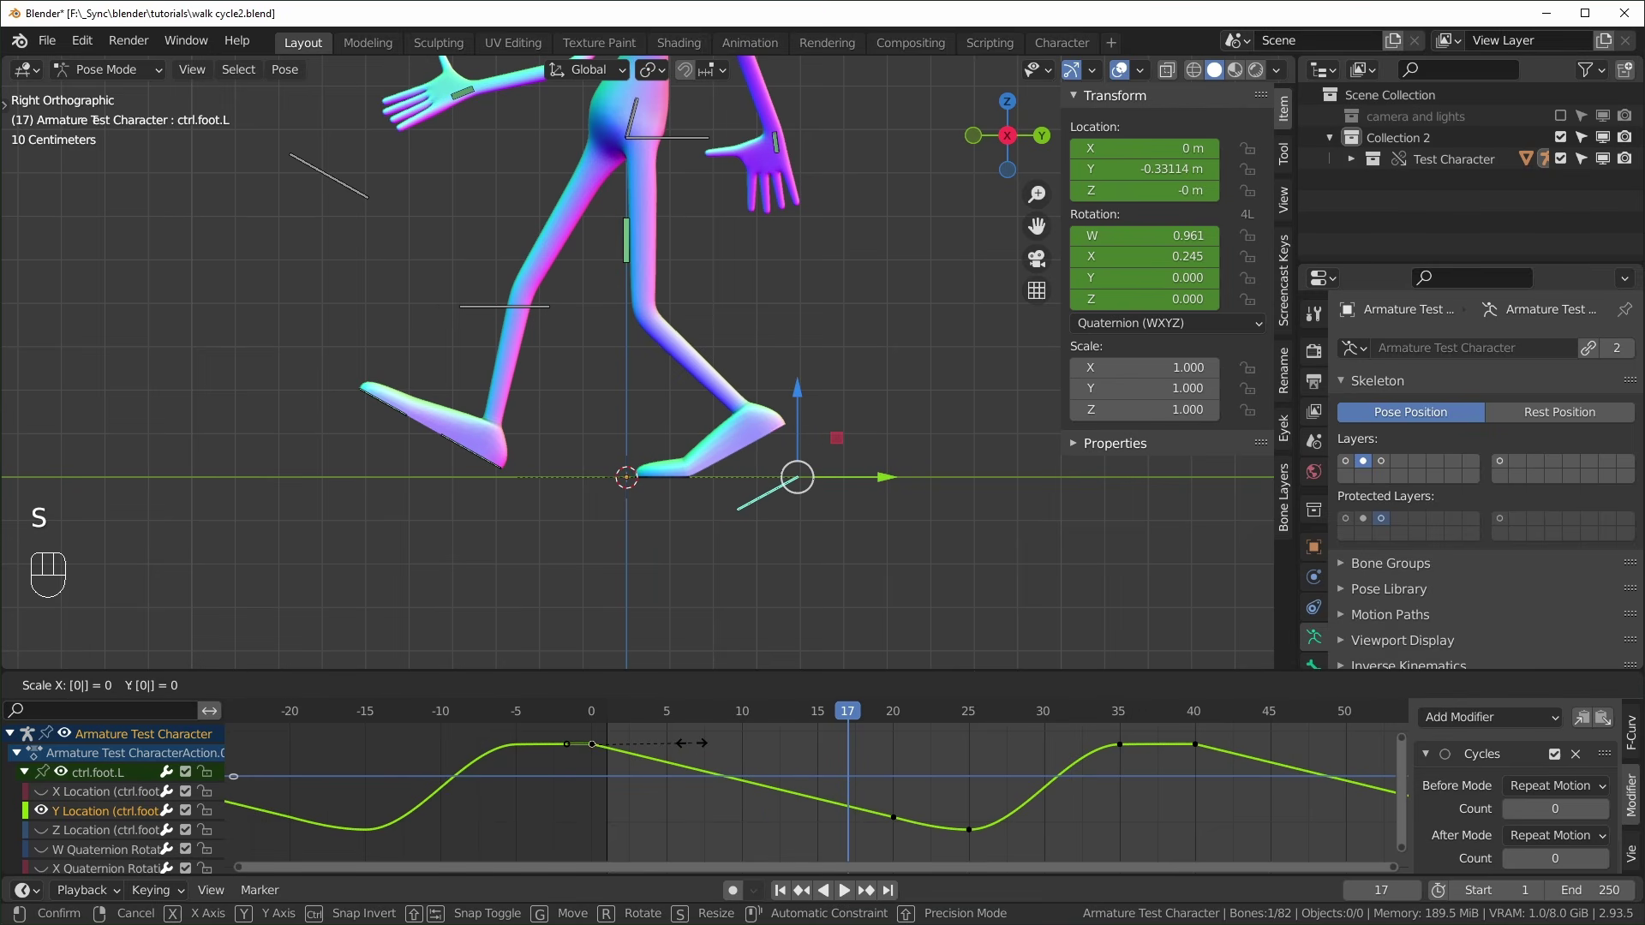
click(691, 743)
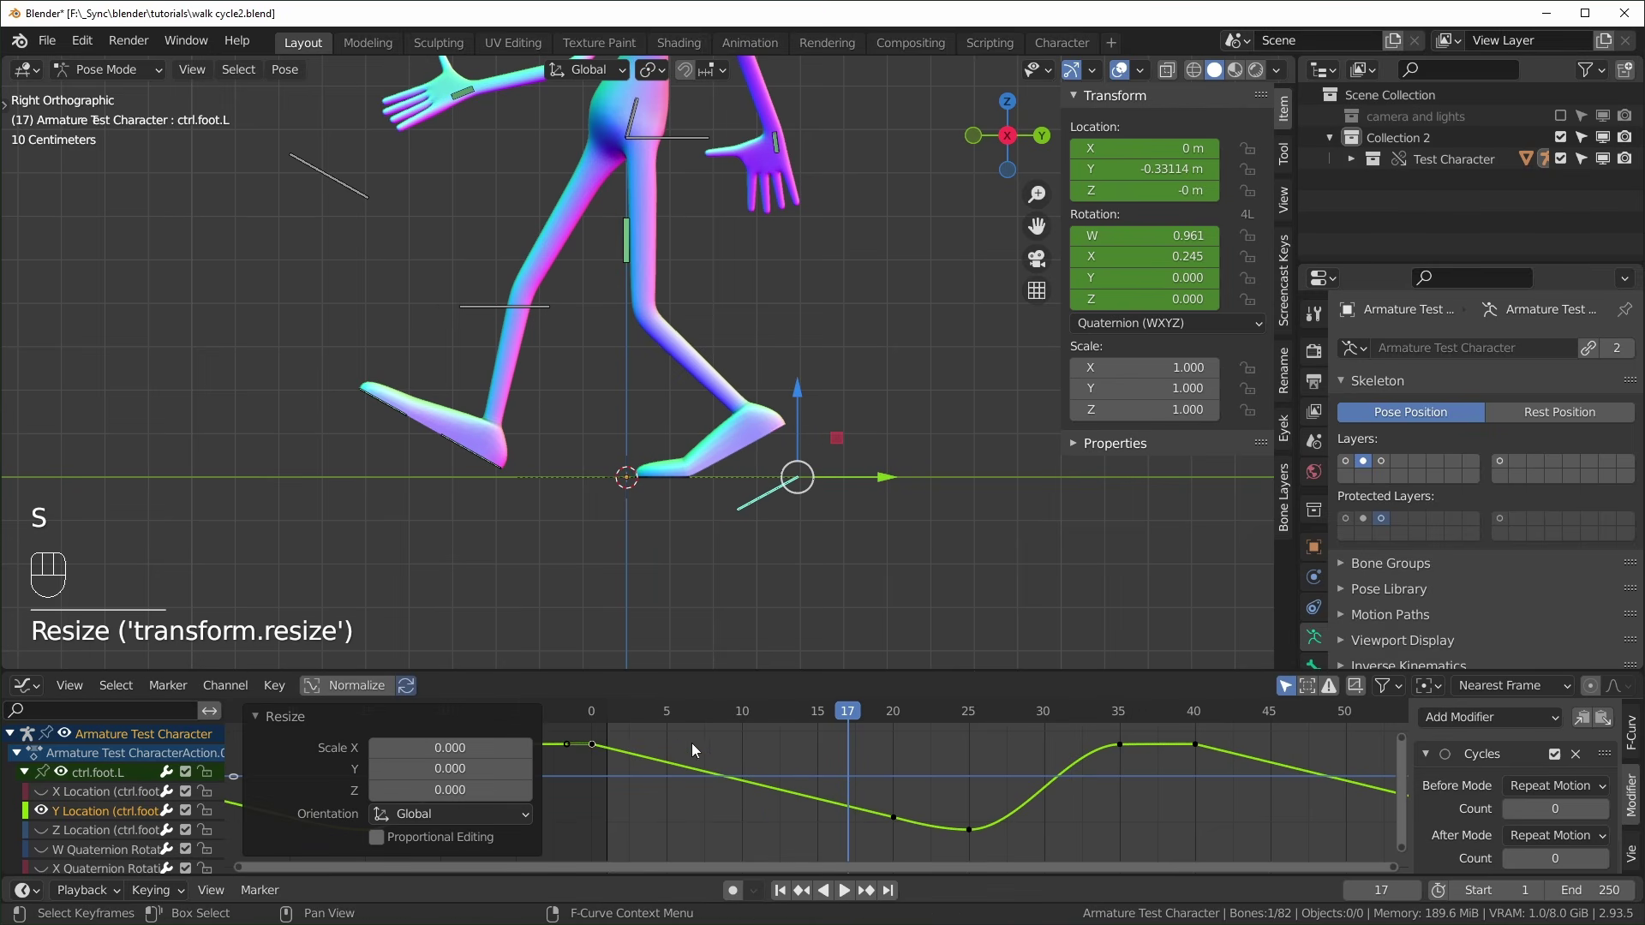
Try scaling and rotating the right handle of the Y Location keyframe at frame 20
click(896, 818)
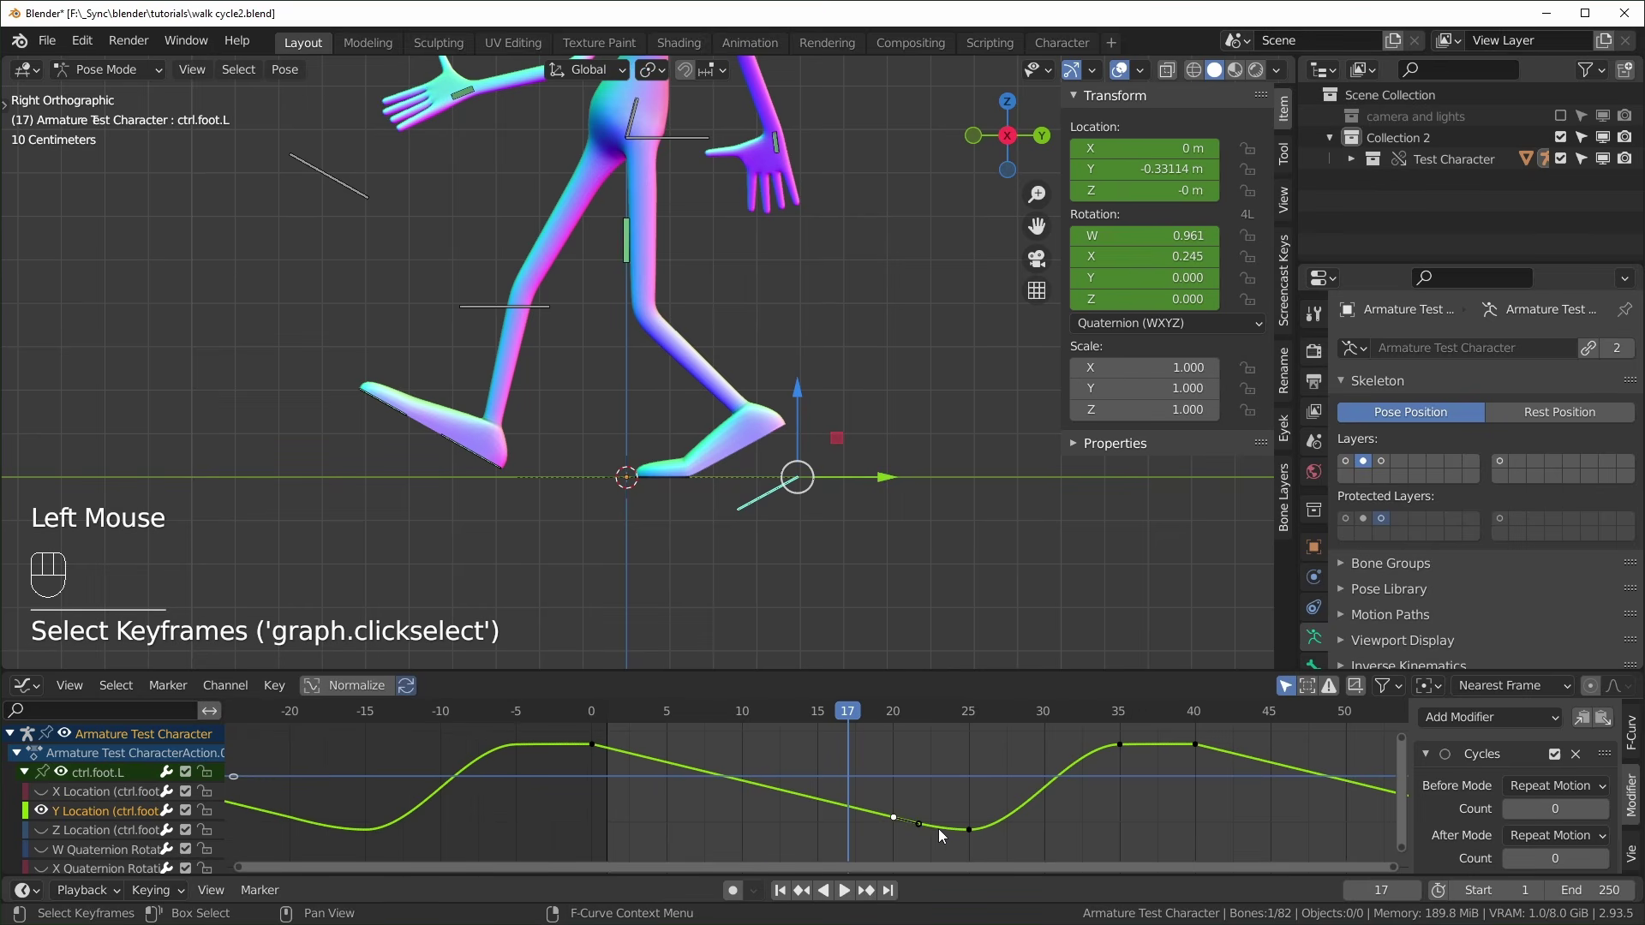
click(919, 824)
key(s)
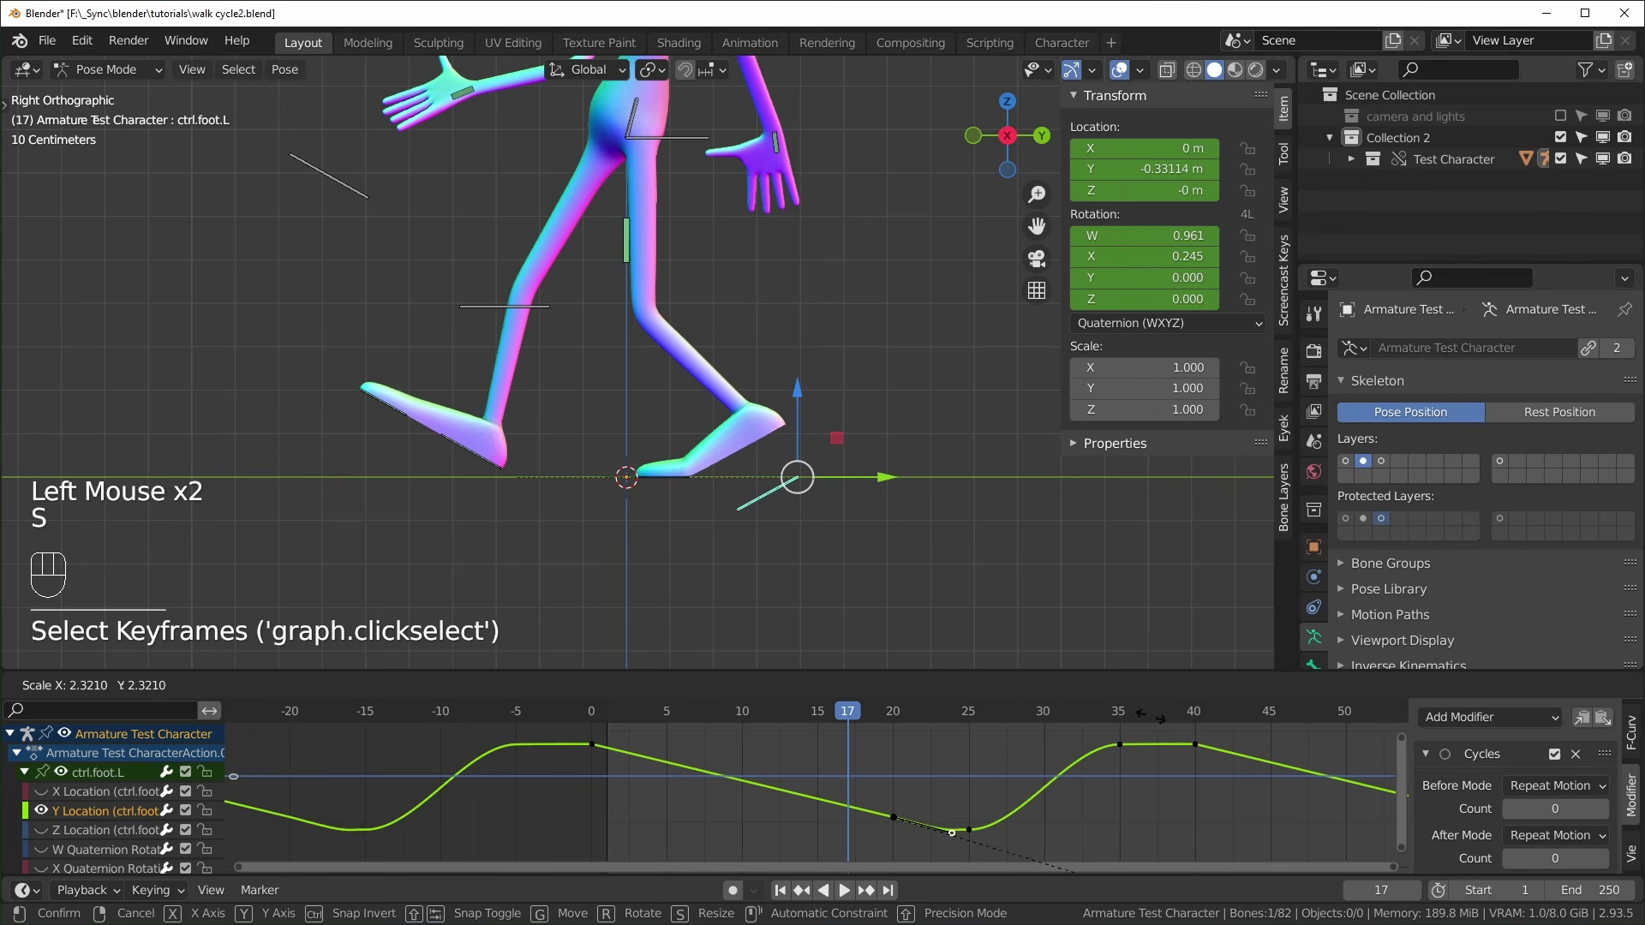
click(1170, 759)
key(r)
right_click(1142, 773)
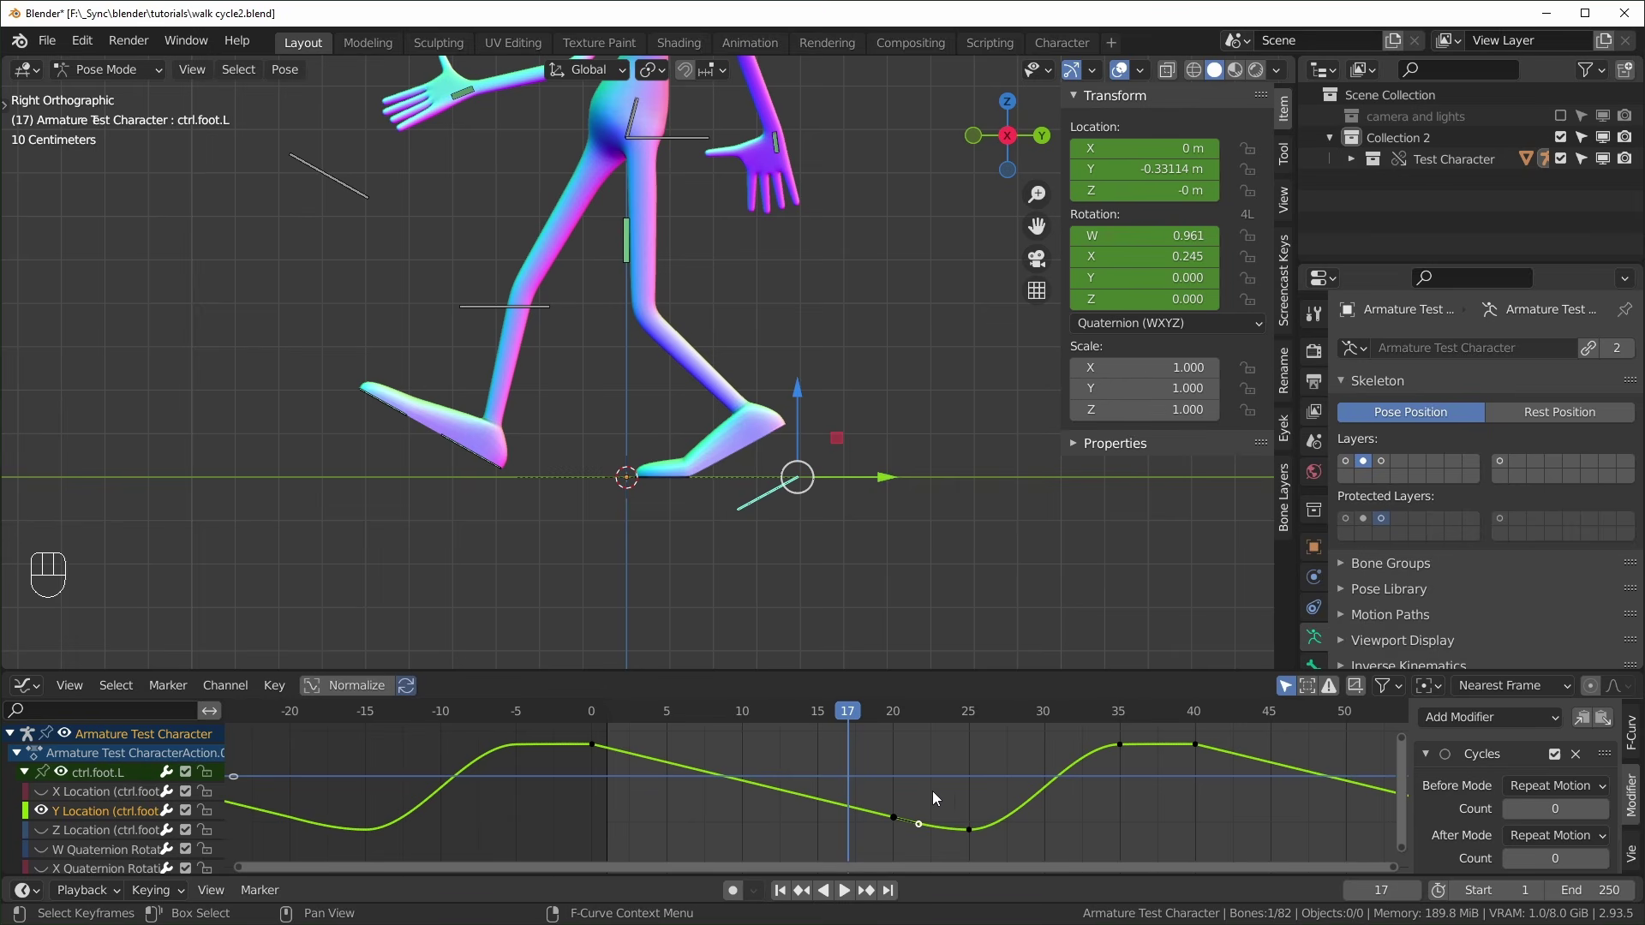
Set the handle type of the selected Y Location handle to Free and go to frame 0
key(v)
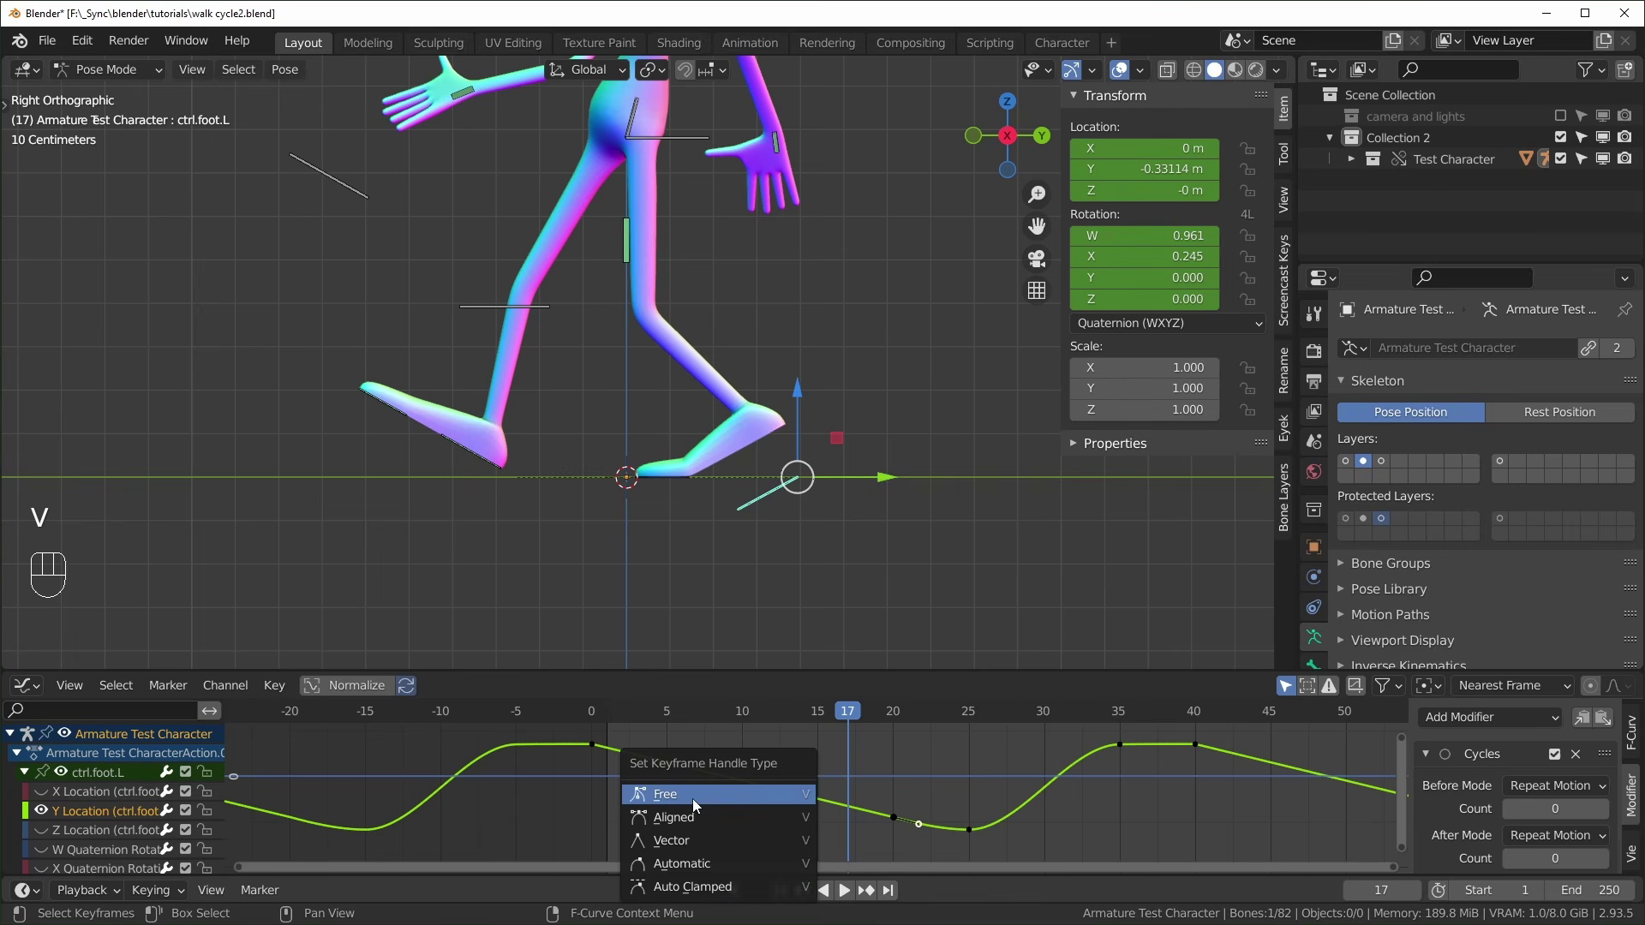
click(692, 798)
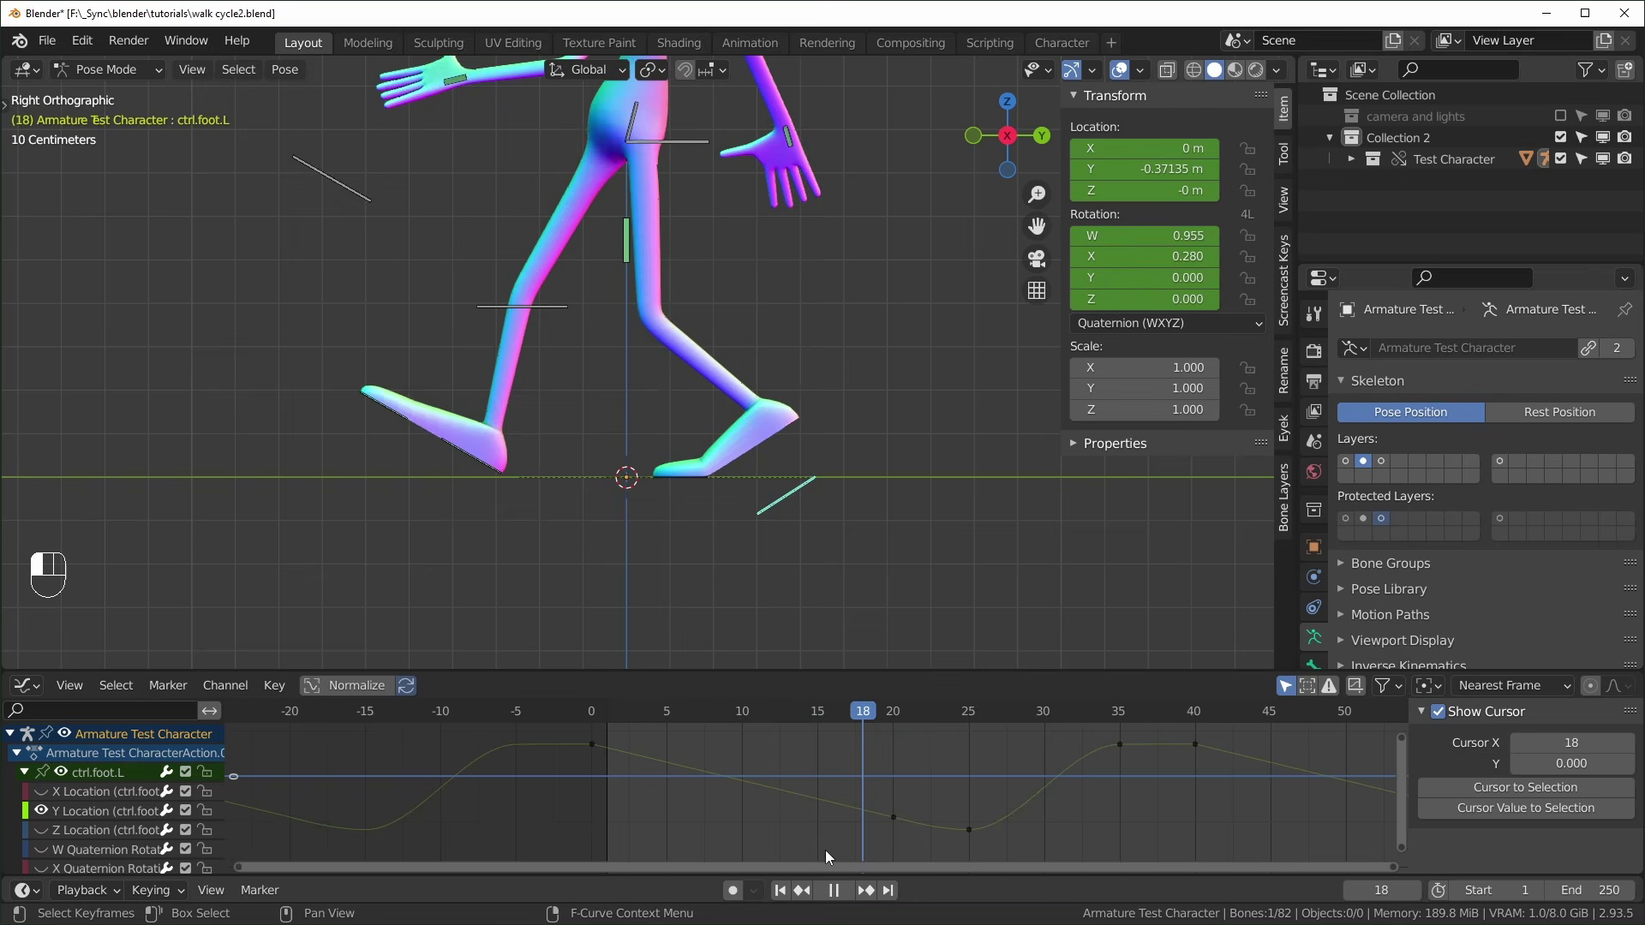
drag(825, 850, 593, 809)
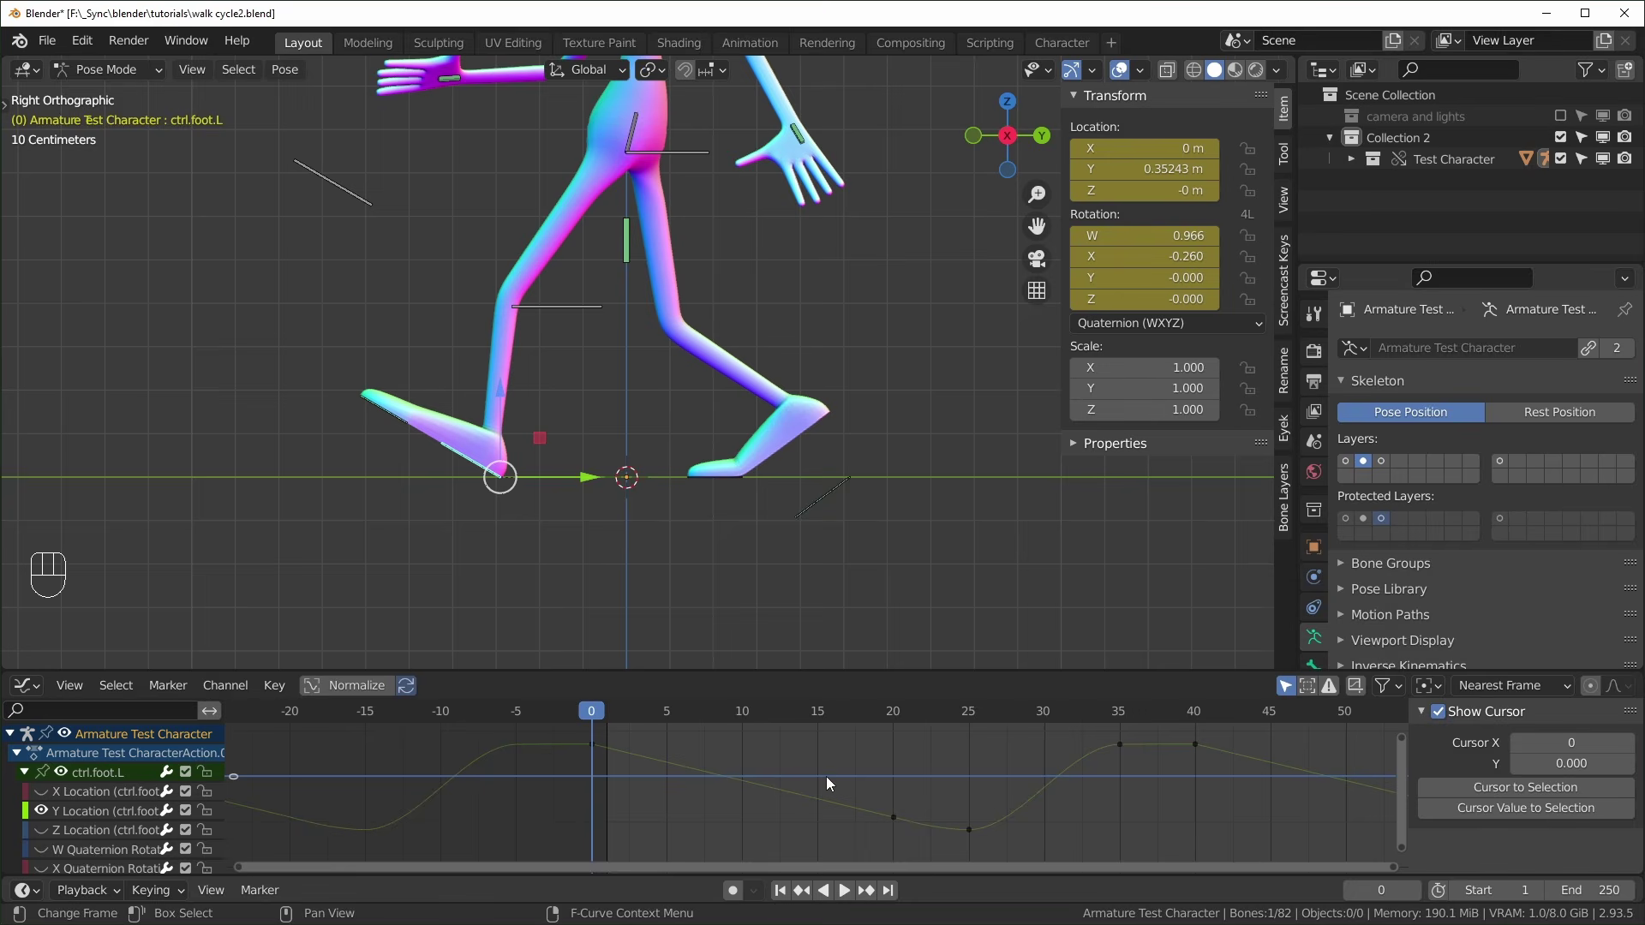
Reveal the hidden bones of the armature and select the root bone between the feet
middle_drag(652, 480, 694, 511)
scroll(610, 369, down, 3)
scroll(647, 458, up, 1)
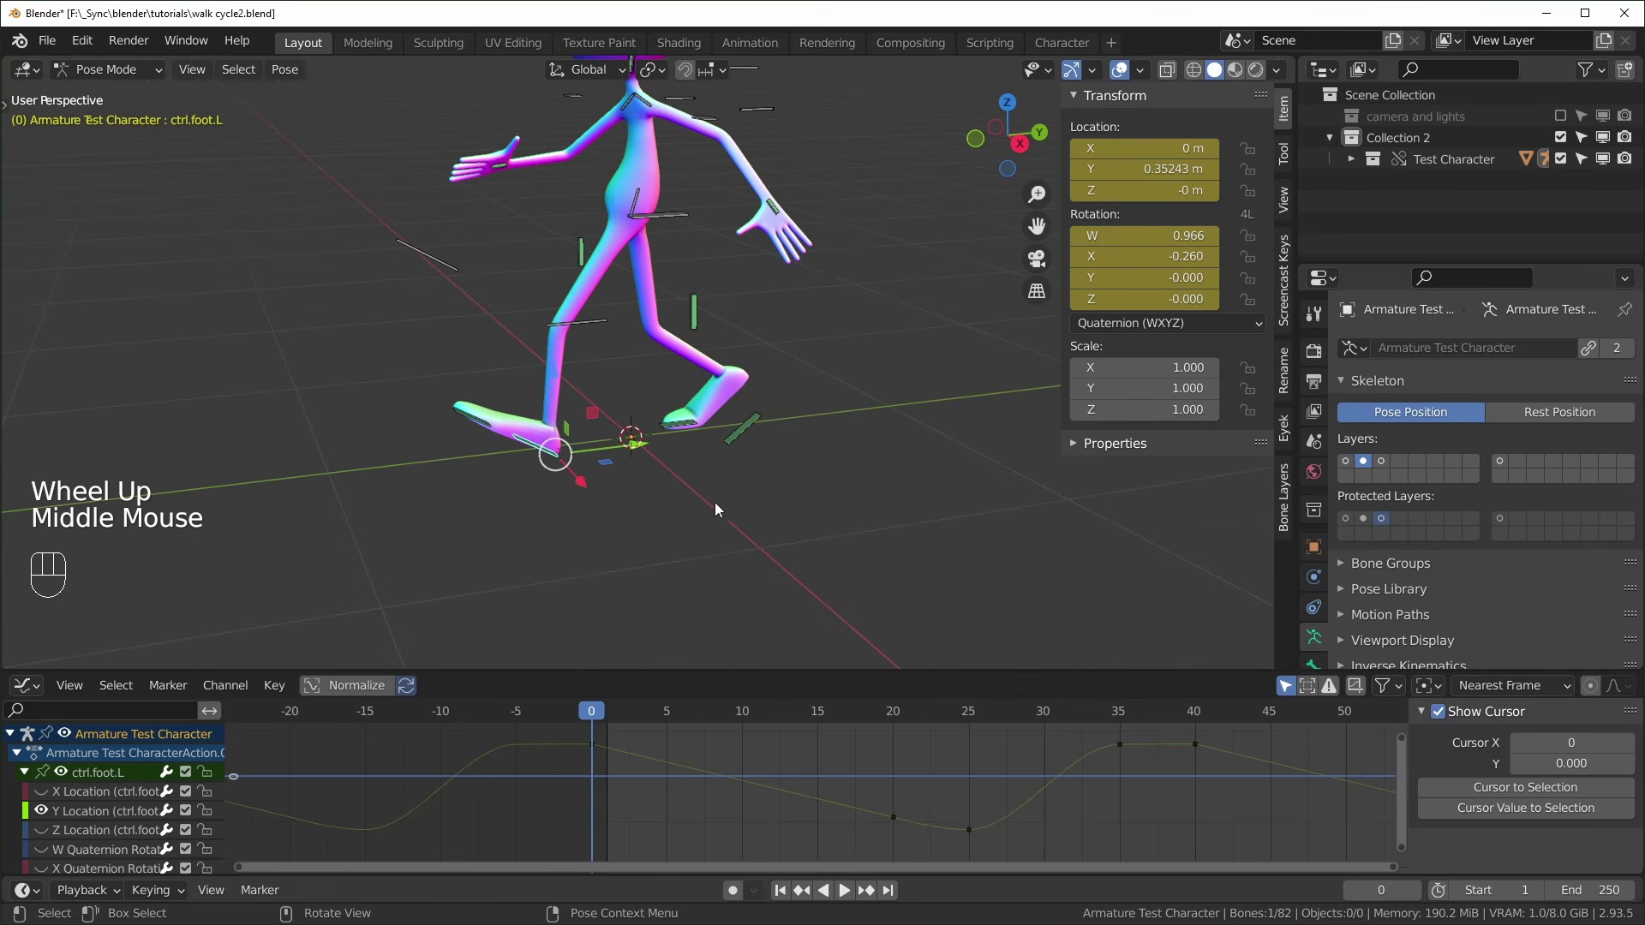
key(alt+h)
click(709, 557)
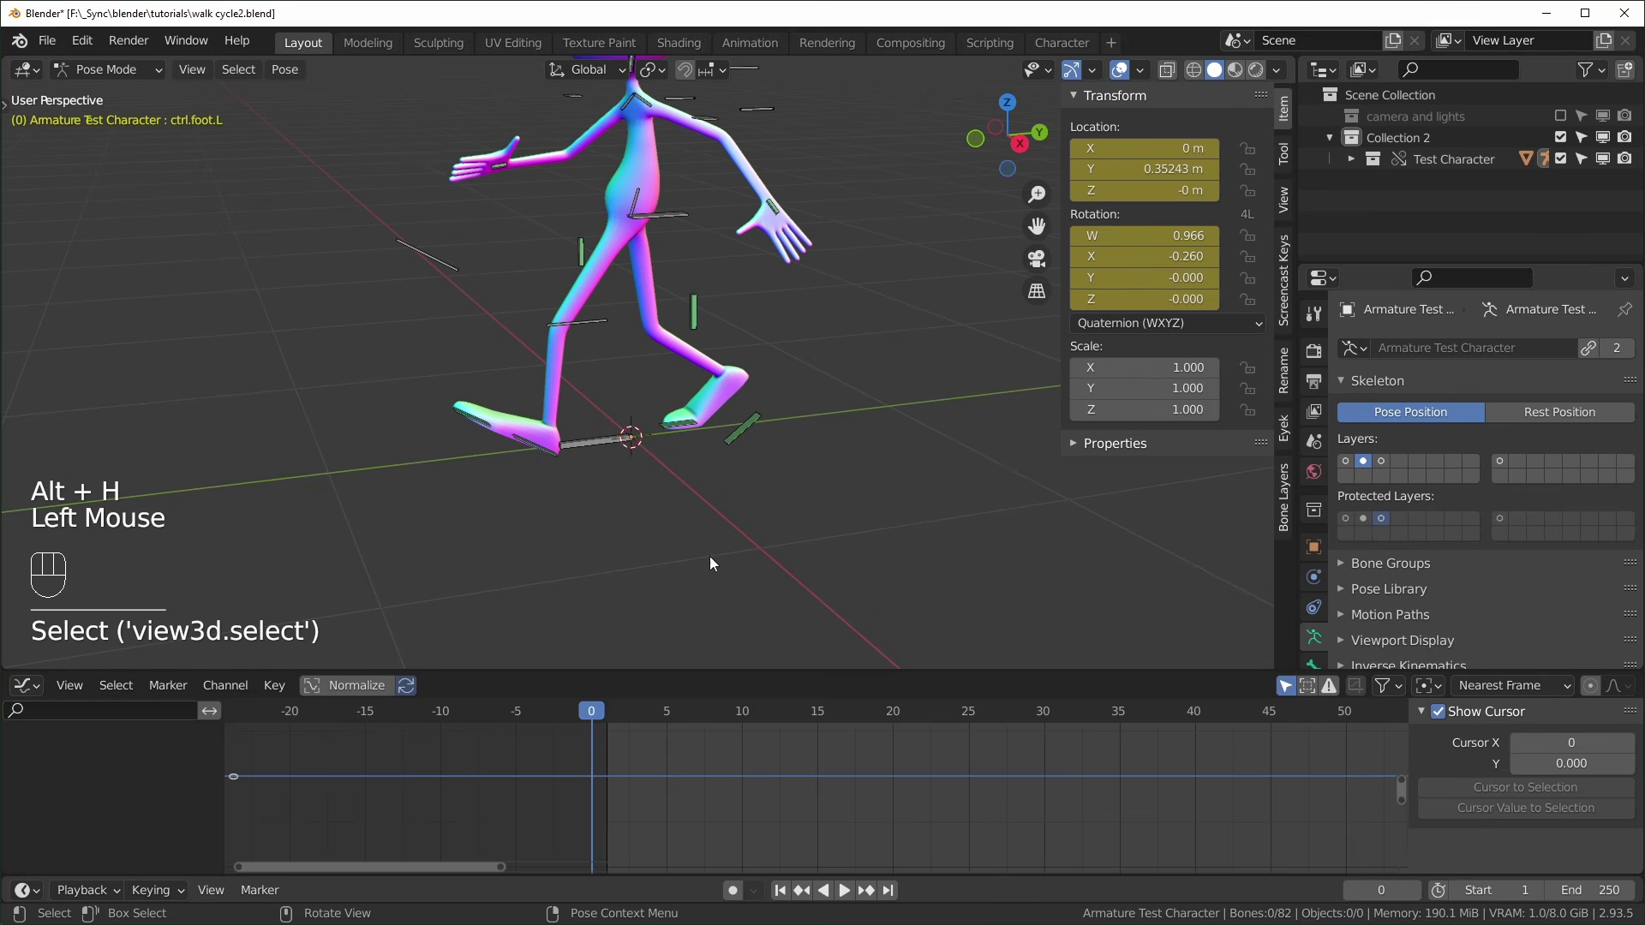
click(622, 441)
drag(622, 440, 626, 480)
right_click(702, 527)
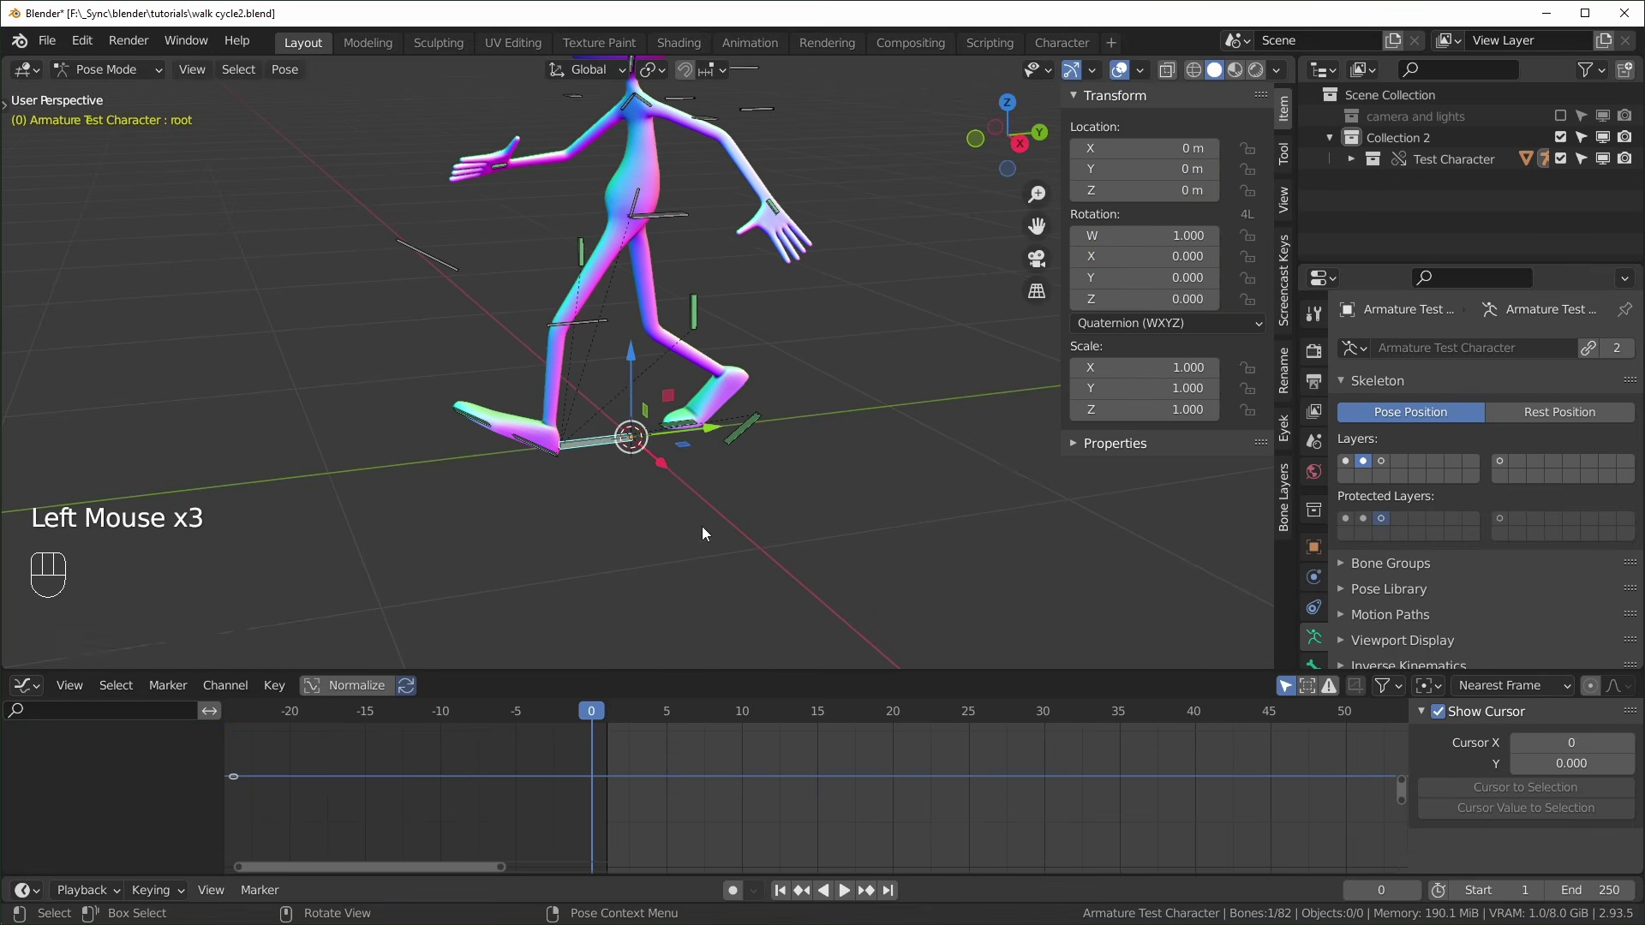
In Object Mode, try moving the whole armature about -1.26 m along Y and rotating it, and clear its location
key(ctrl)
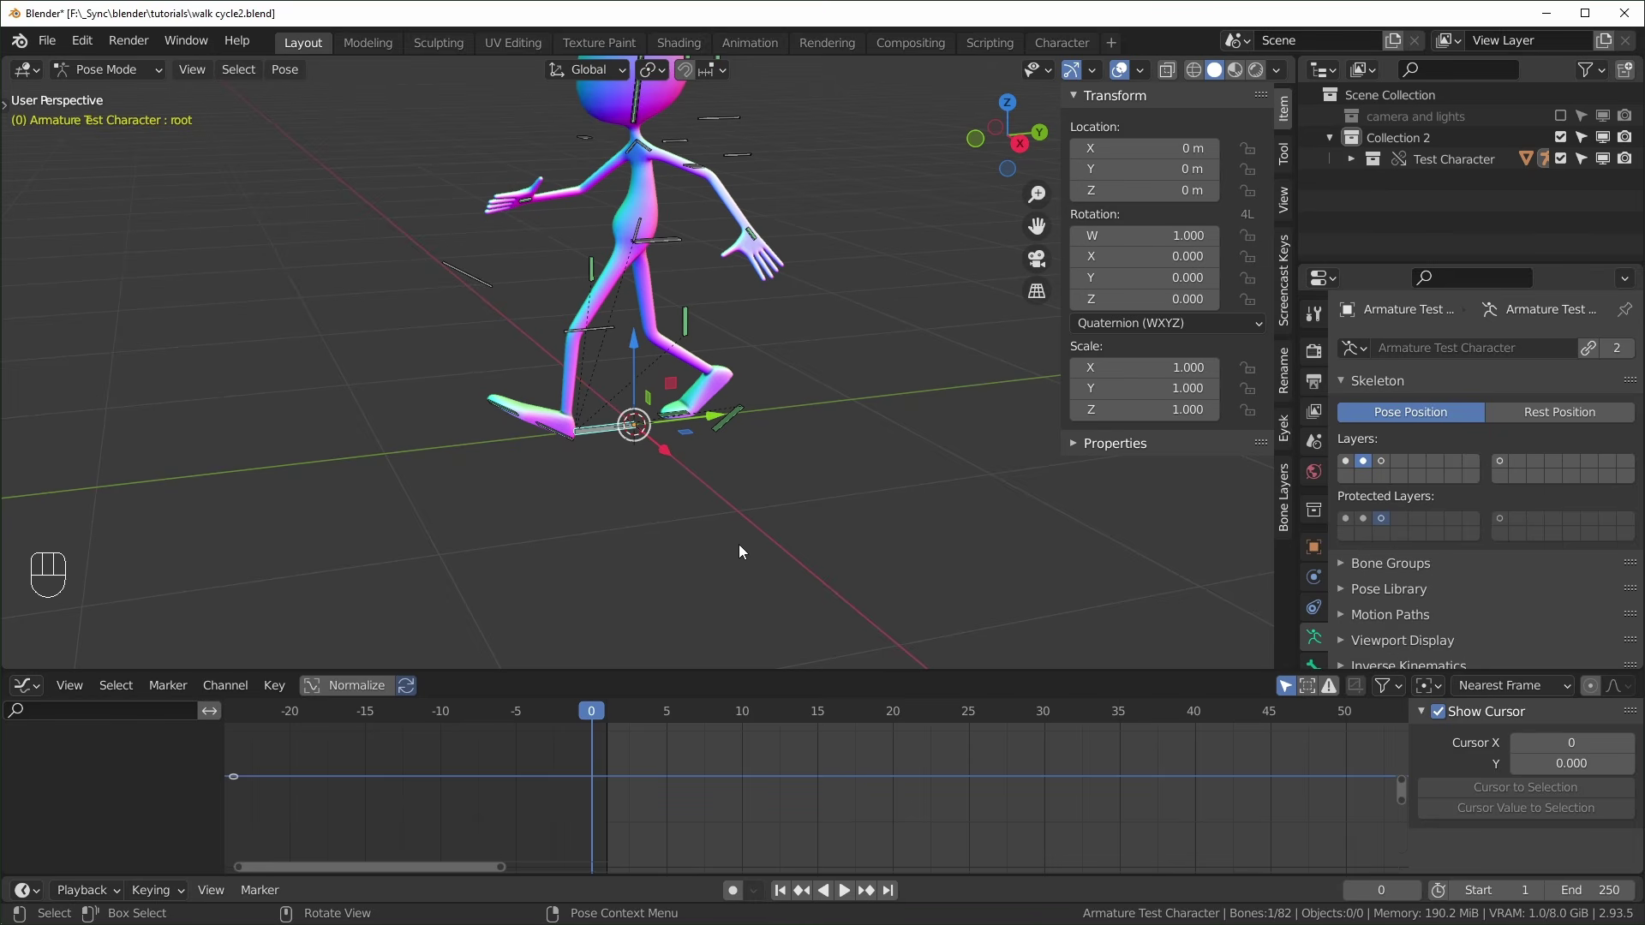
key(ctrl+Tab)
click(795, 541)
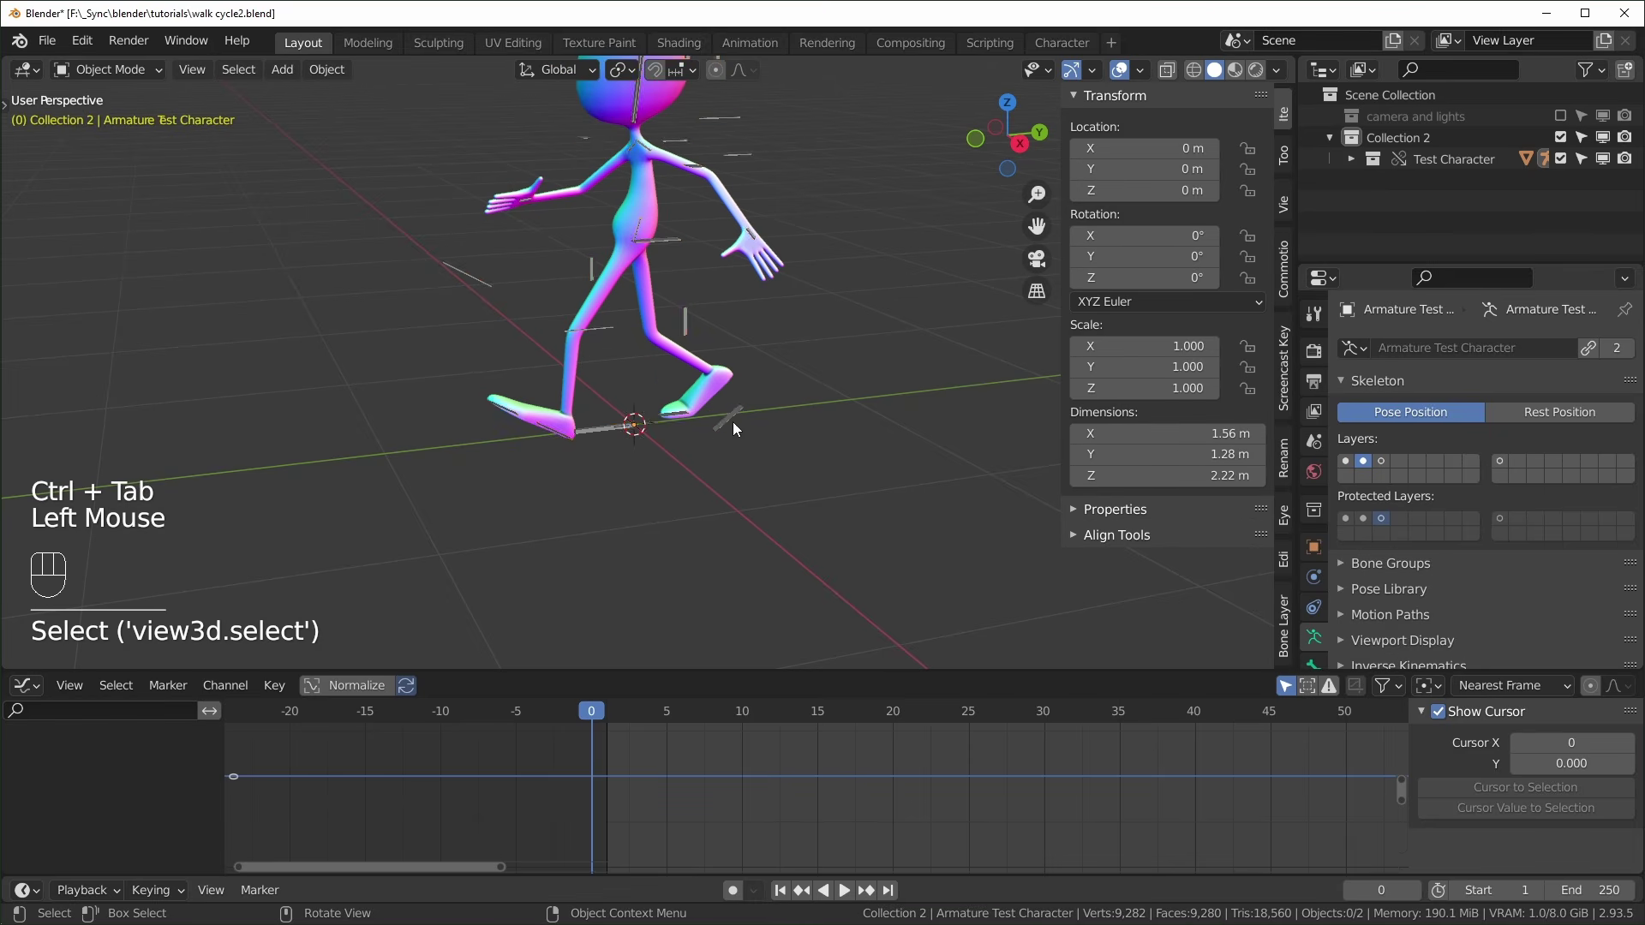
click(732, 421)
drag(708, 424, 396, 458)
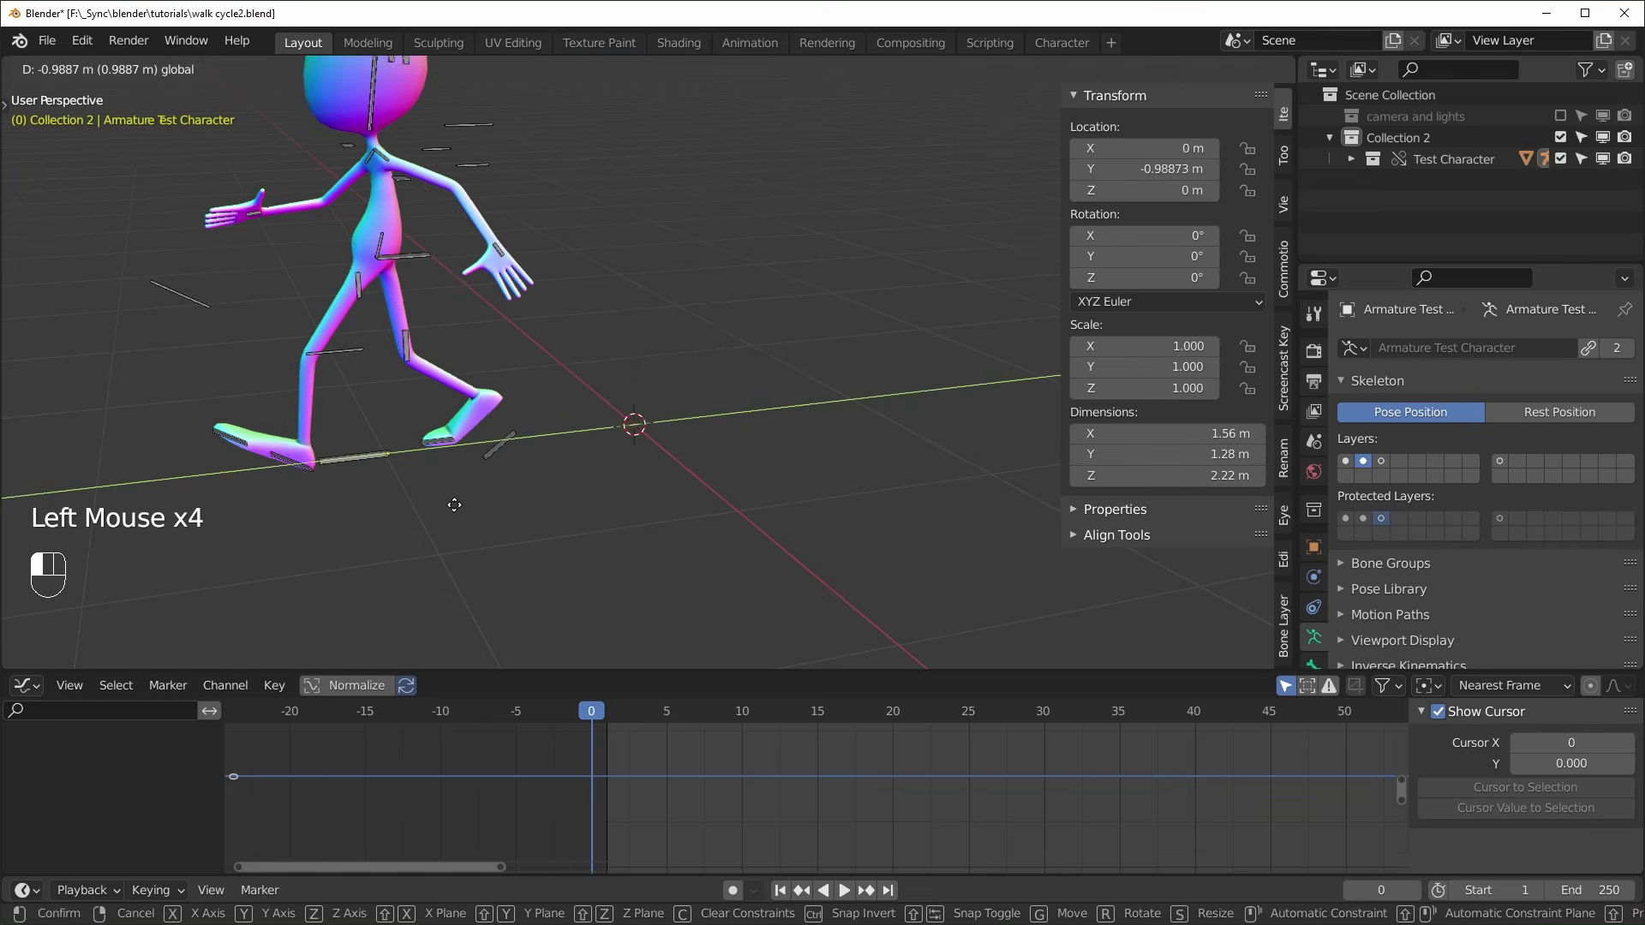
key(r)
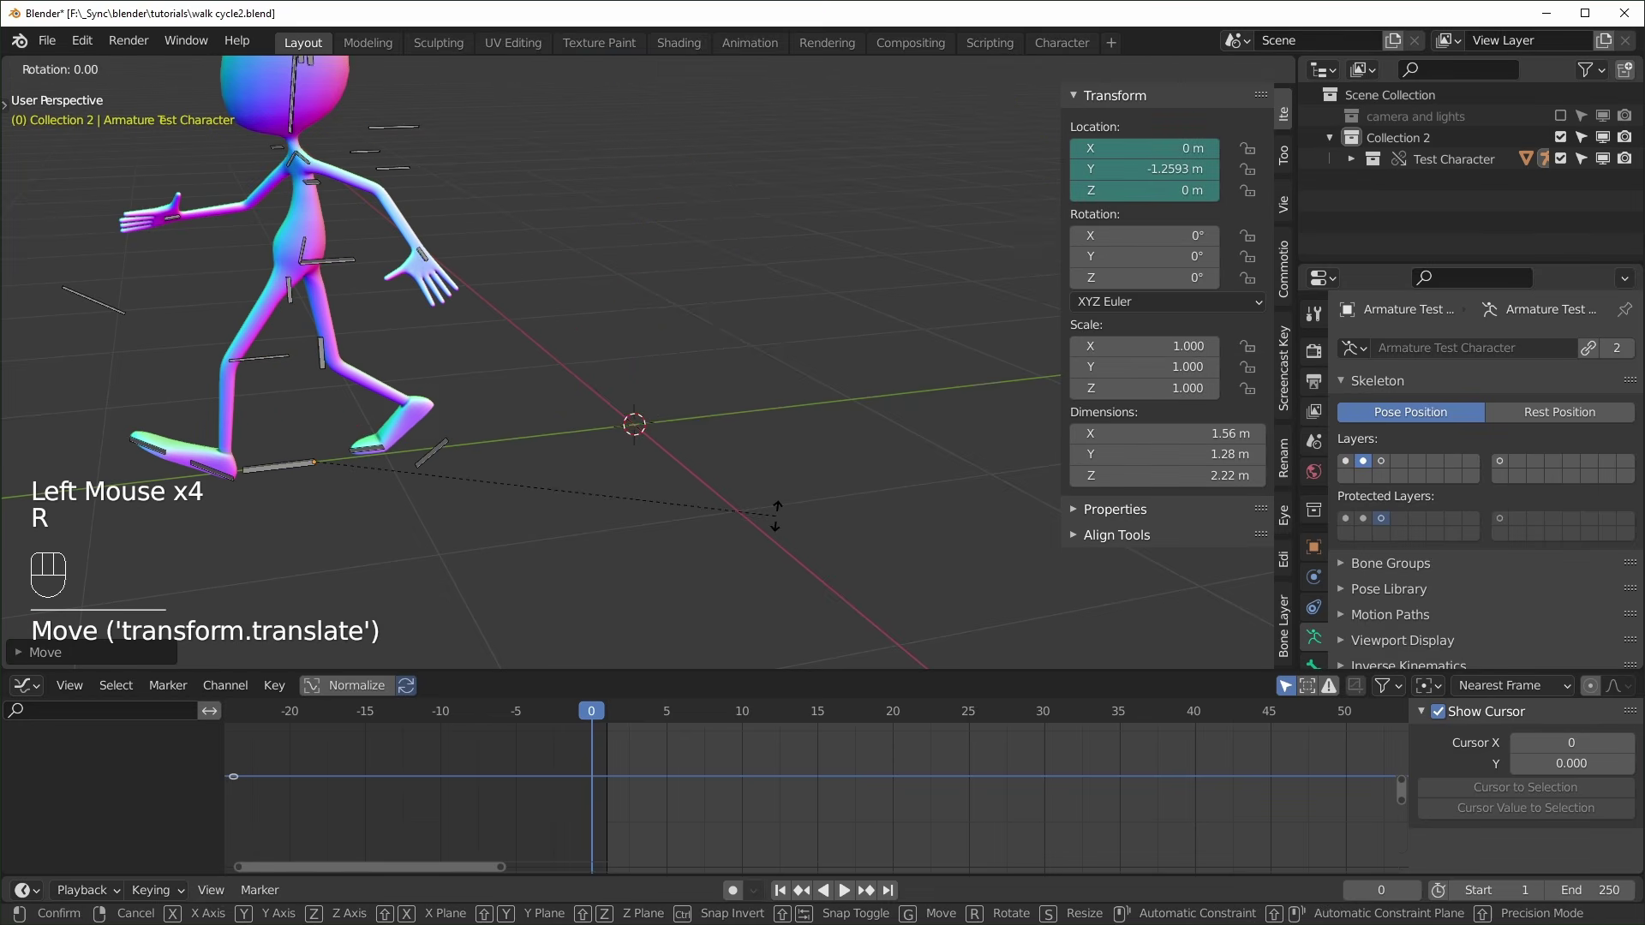
right_click(323, 511)
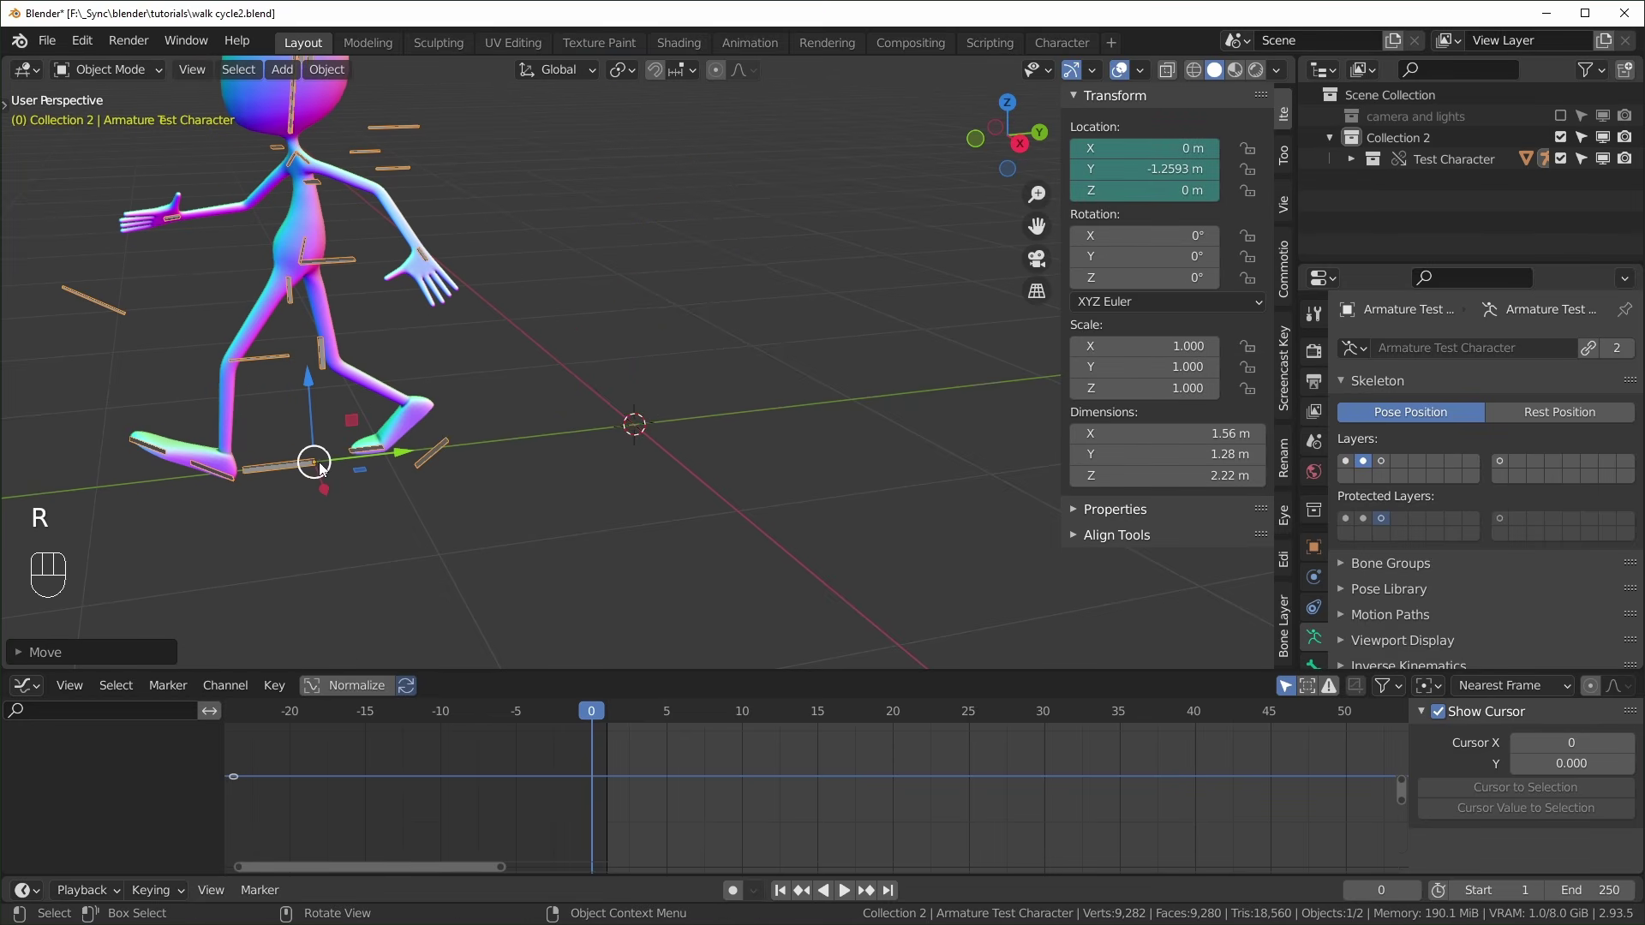
key(alt+g)
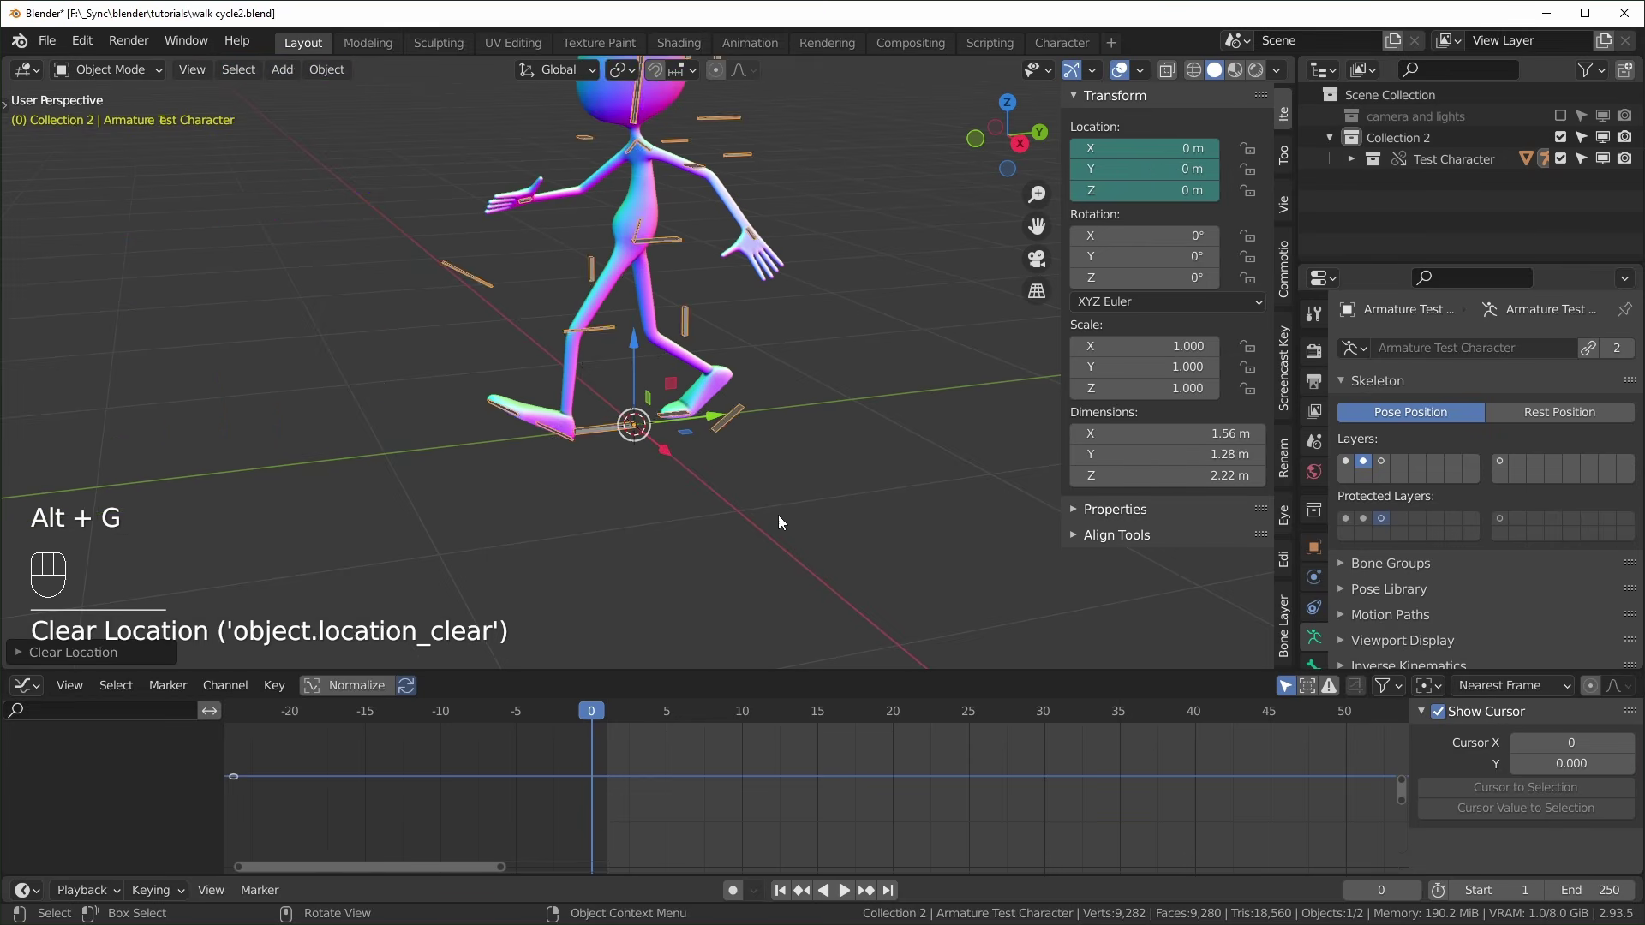
Return to Pose Mode and move the root bone to about 1.81 m on its Y location
key(ctrl+Tab)
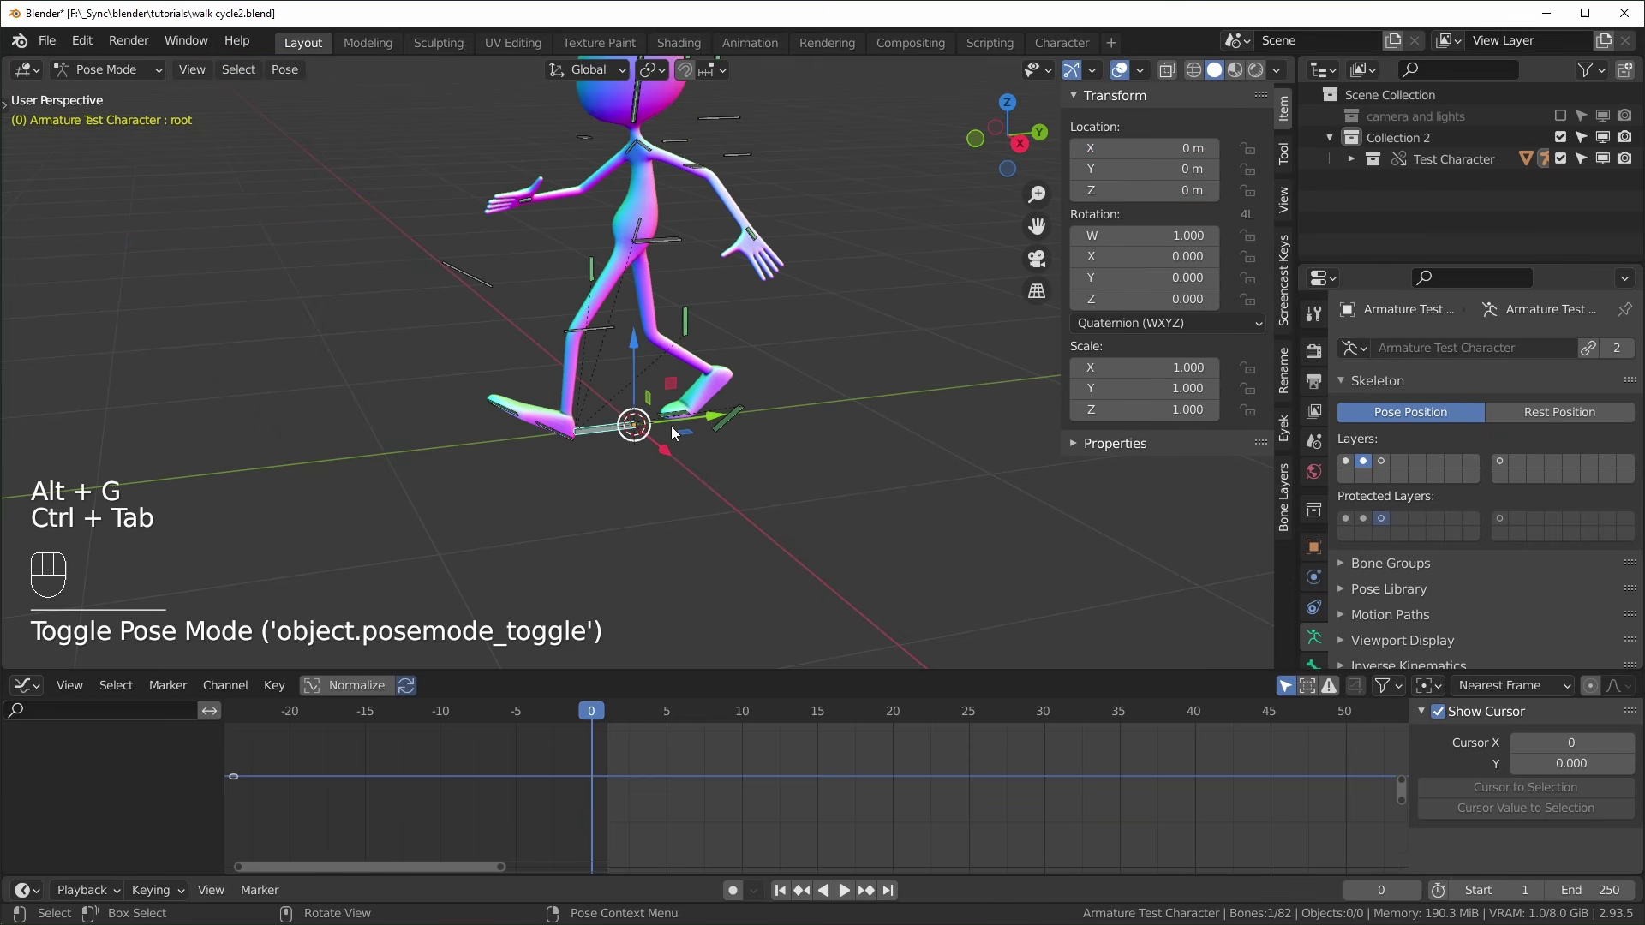
click(604, 443)
drag(668, 422, 248, 529)
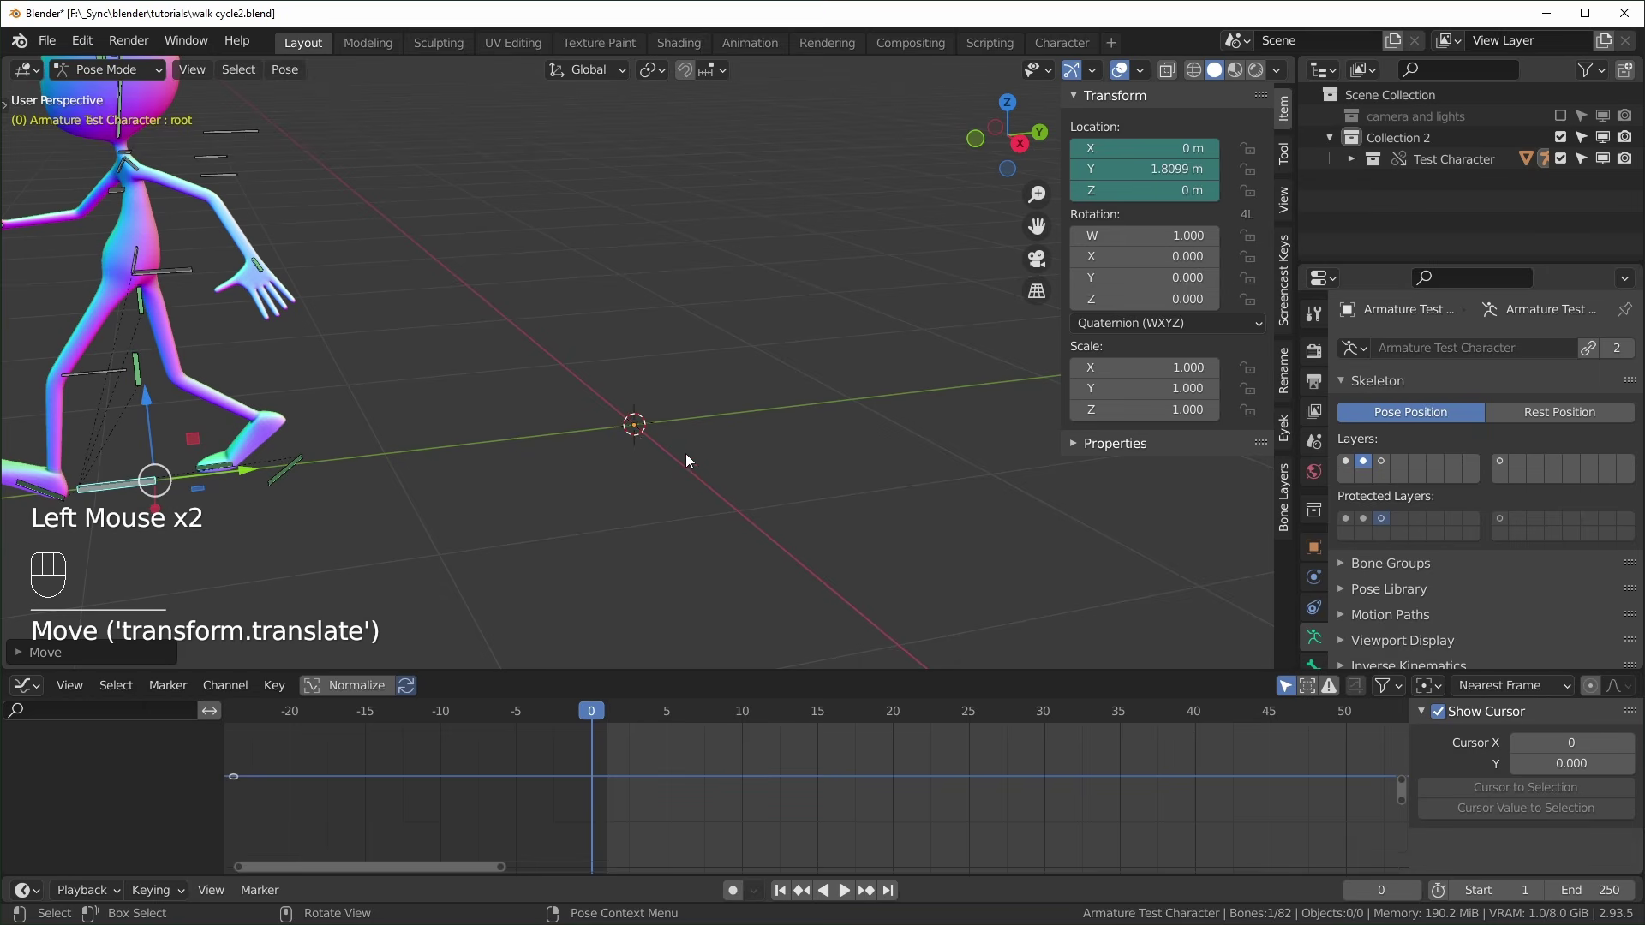
In Object Mode, try rotating the armature around global Z, and clear its object location and rotation
key(ctrl+Tab)
scroll(793, 519, down, 2)
scroll(794, 520, up, 1)
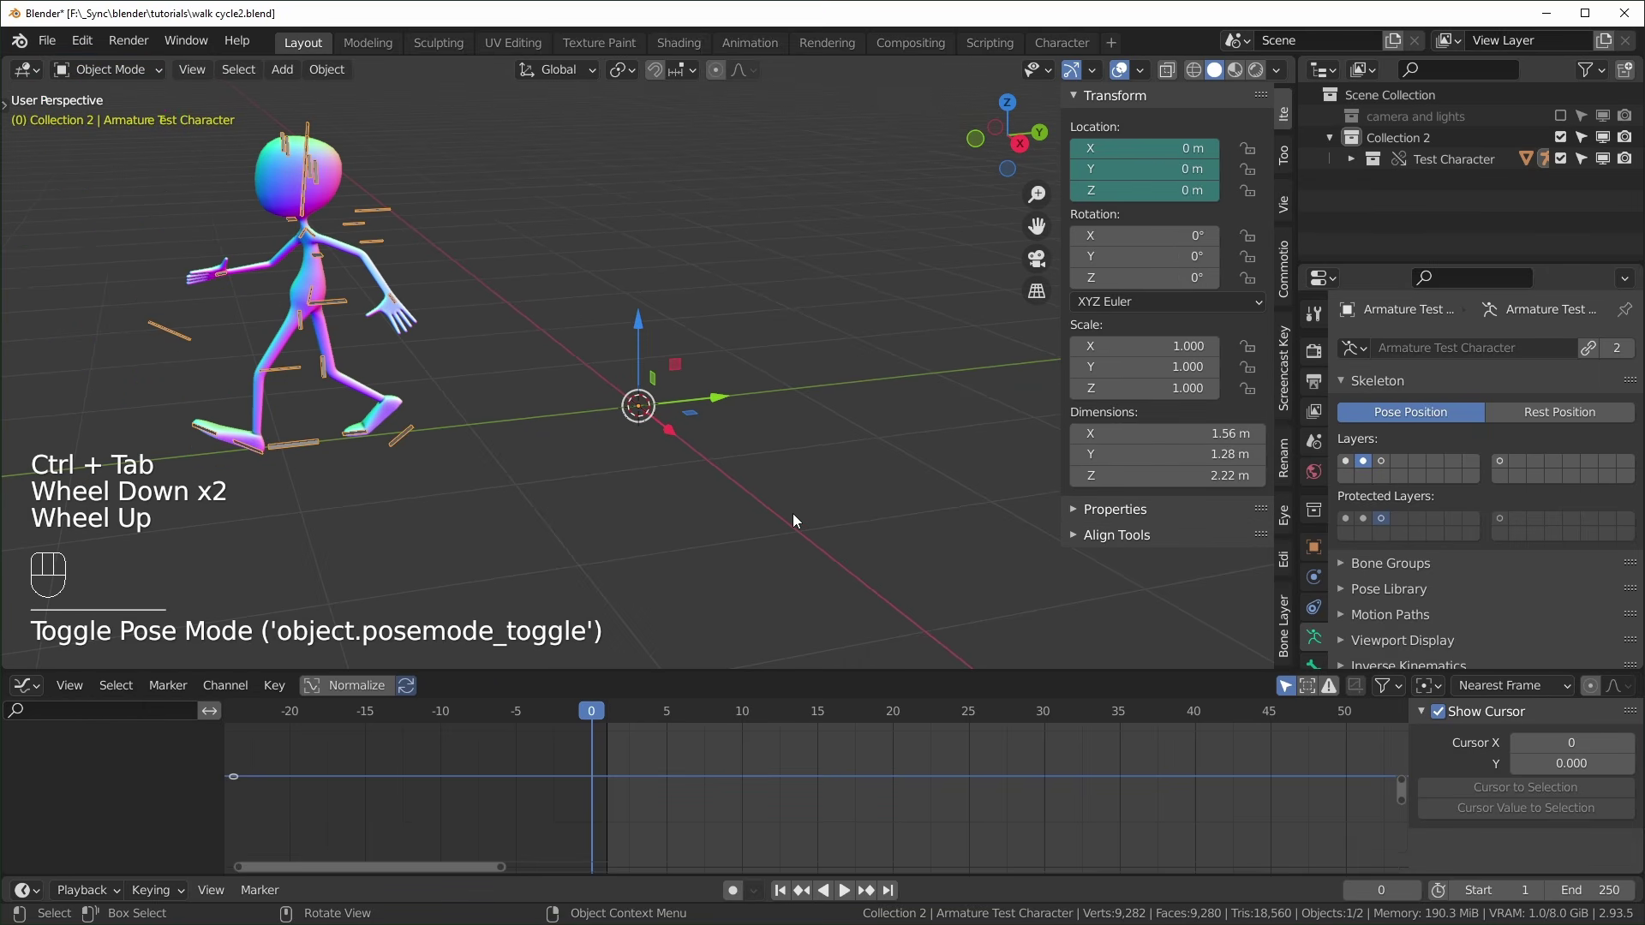
key(r)
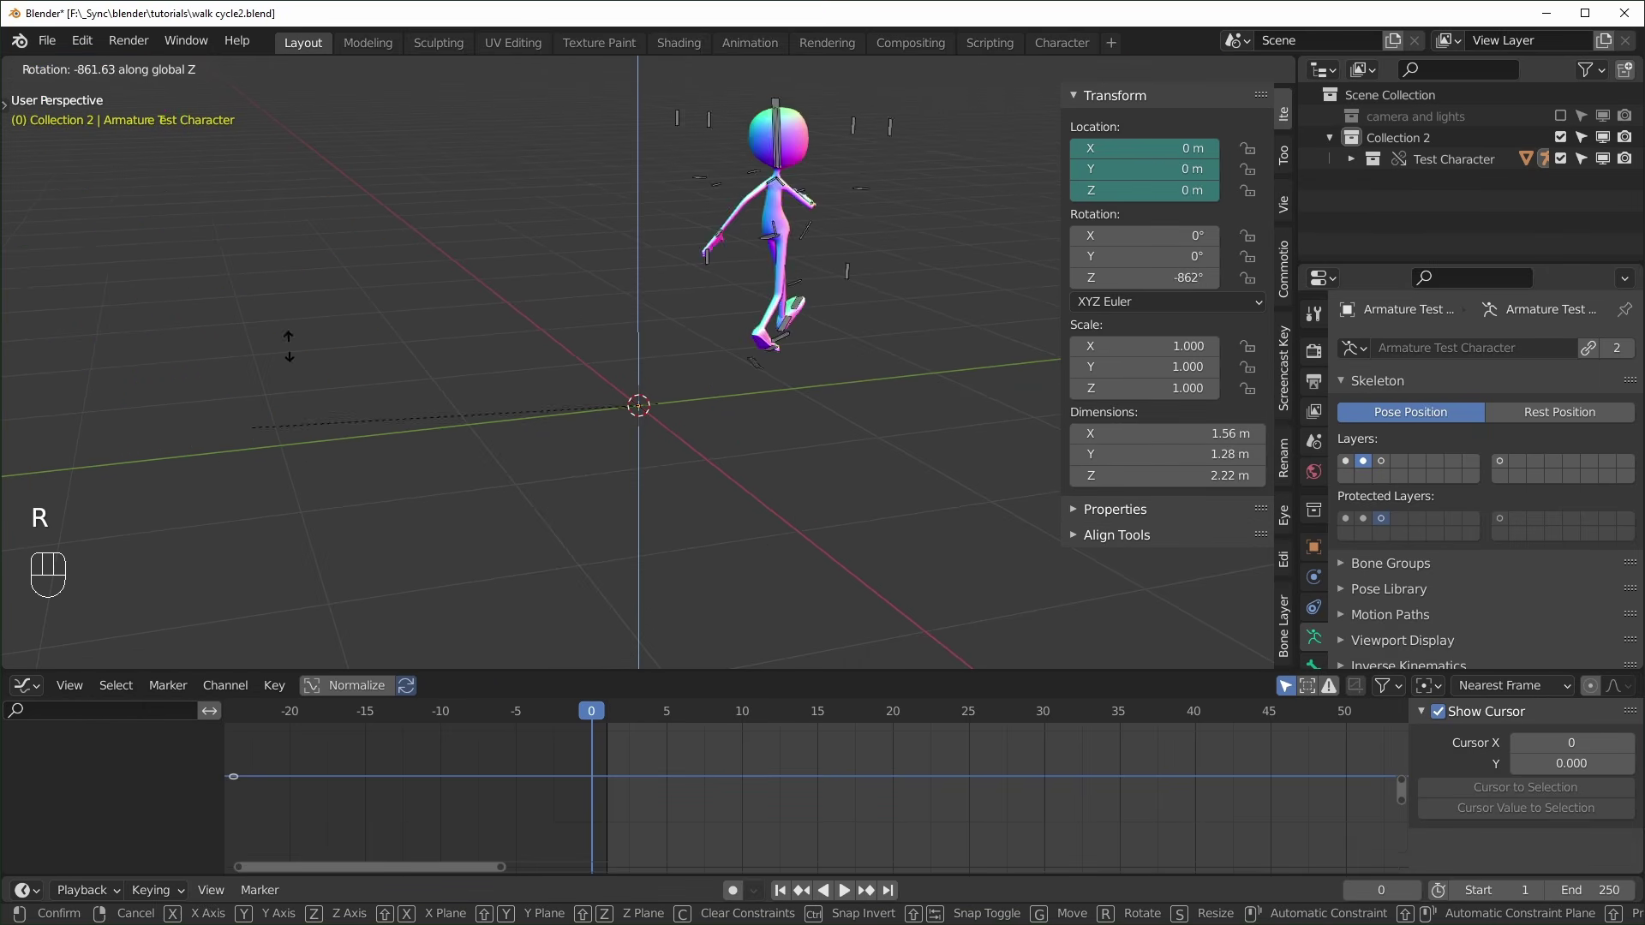
right_click(324, 502)
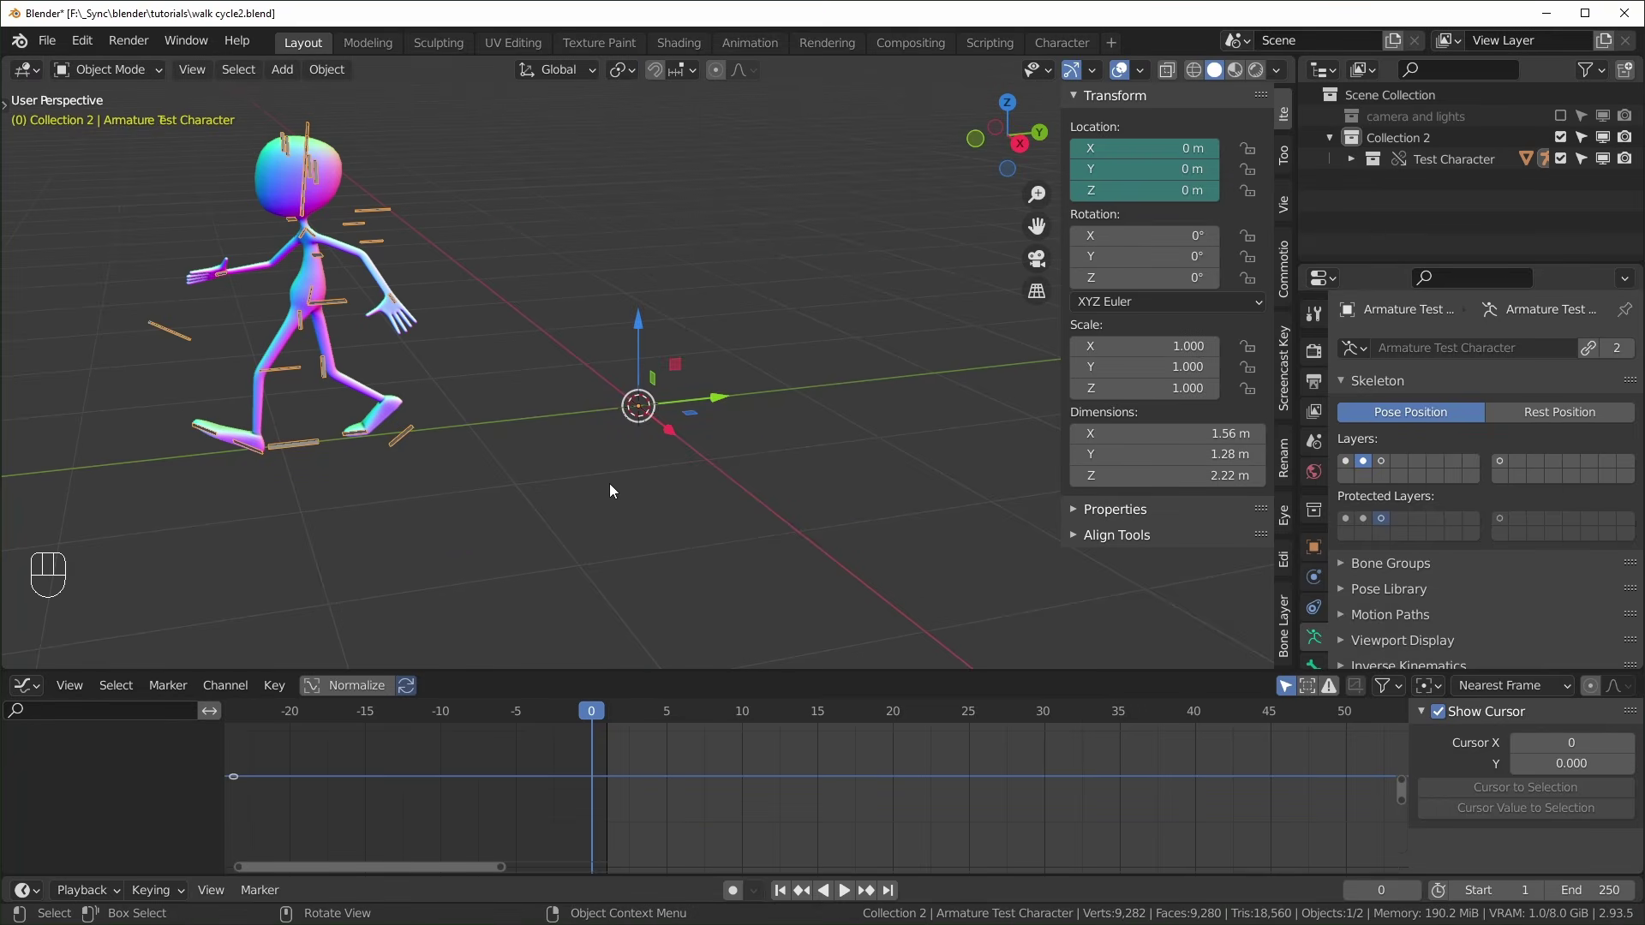
key(alt+g)
key(alt+r)
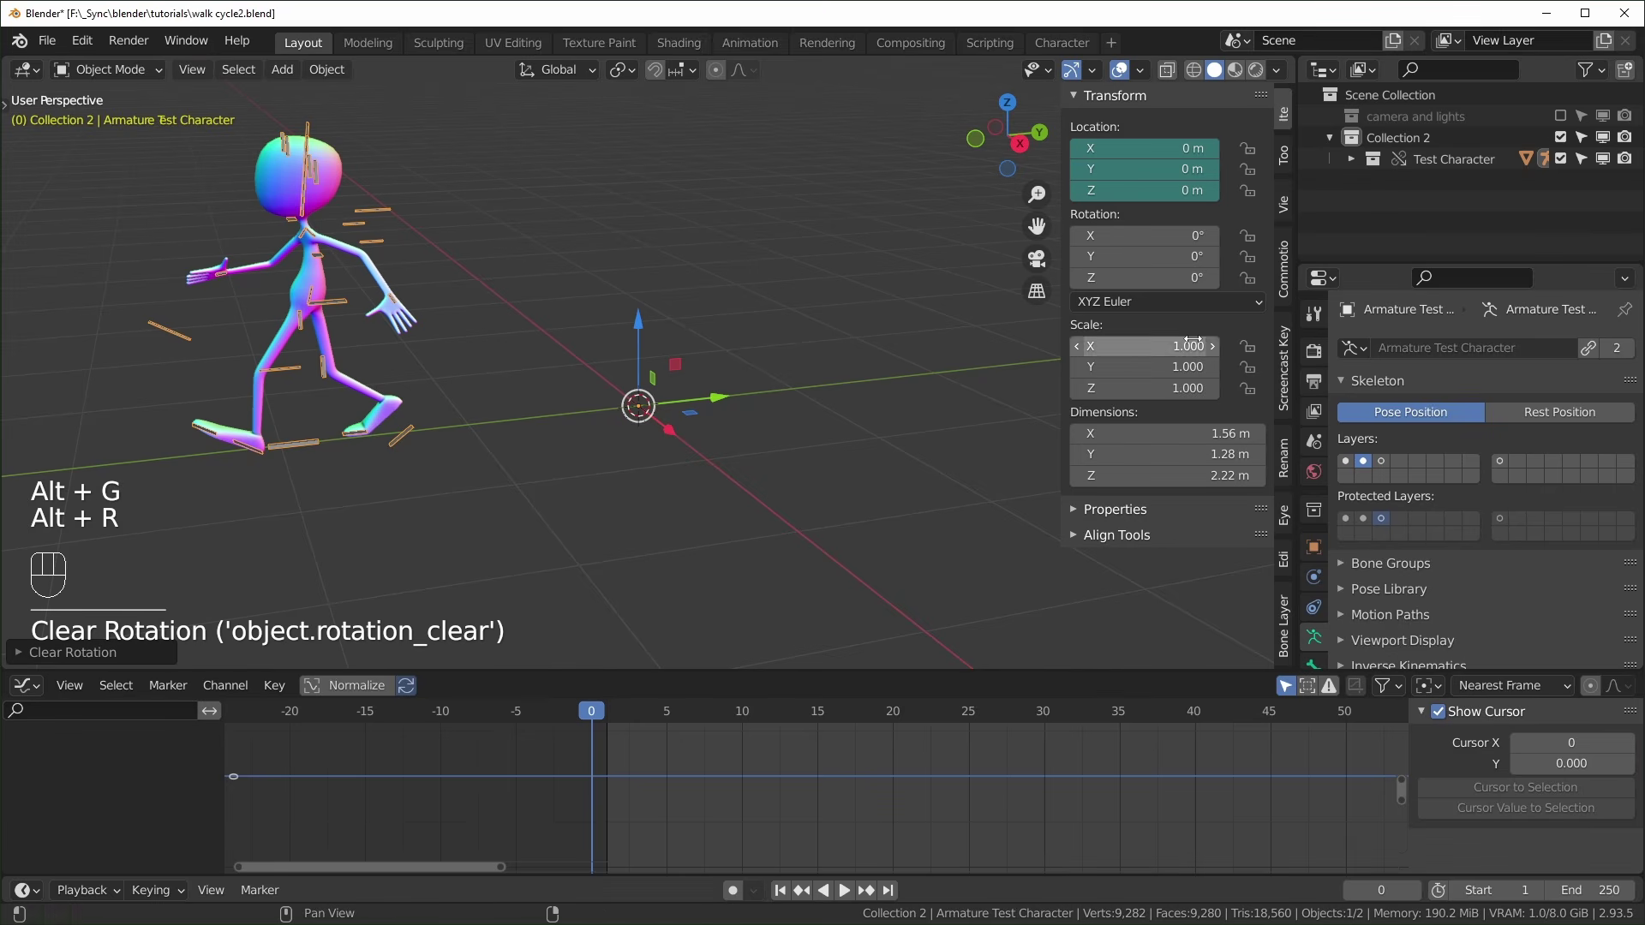
Expand the Test Character hierarchy in the Outliner through its armature data and select the root bone
click(1353, 158)
scroll(1391, 180, down, 2)
click(1390, 180)
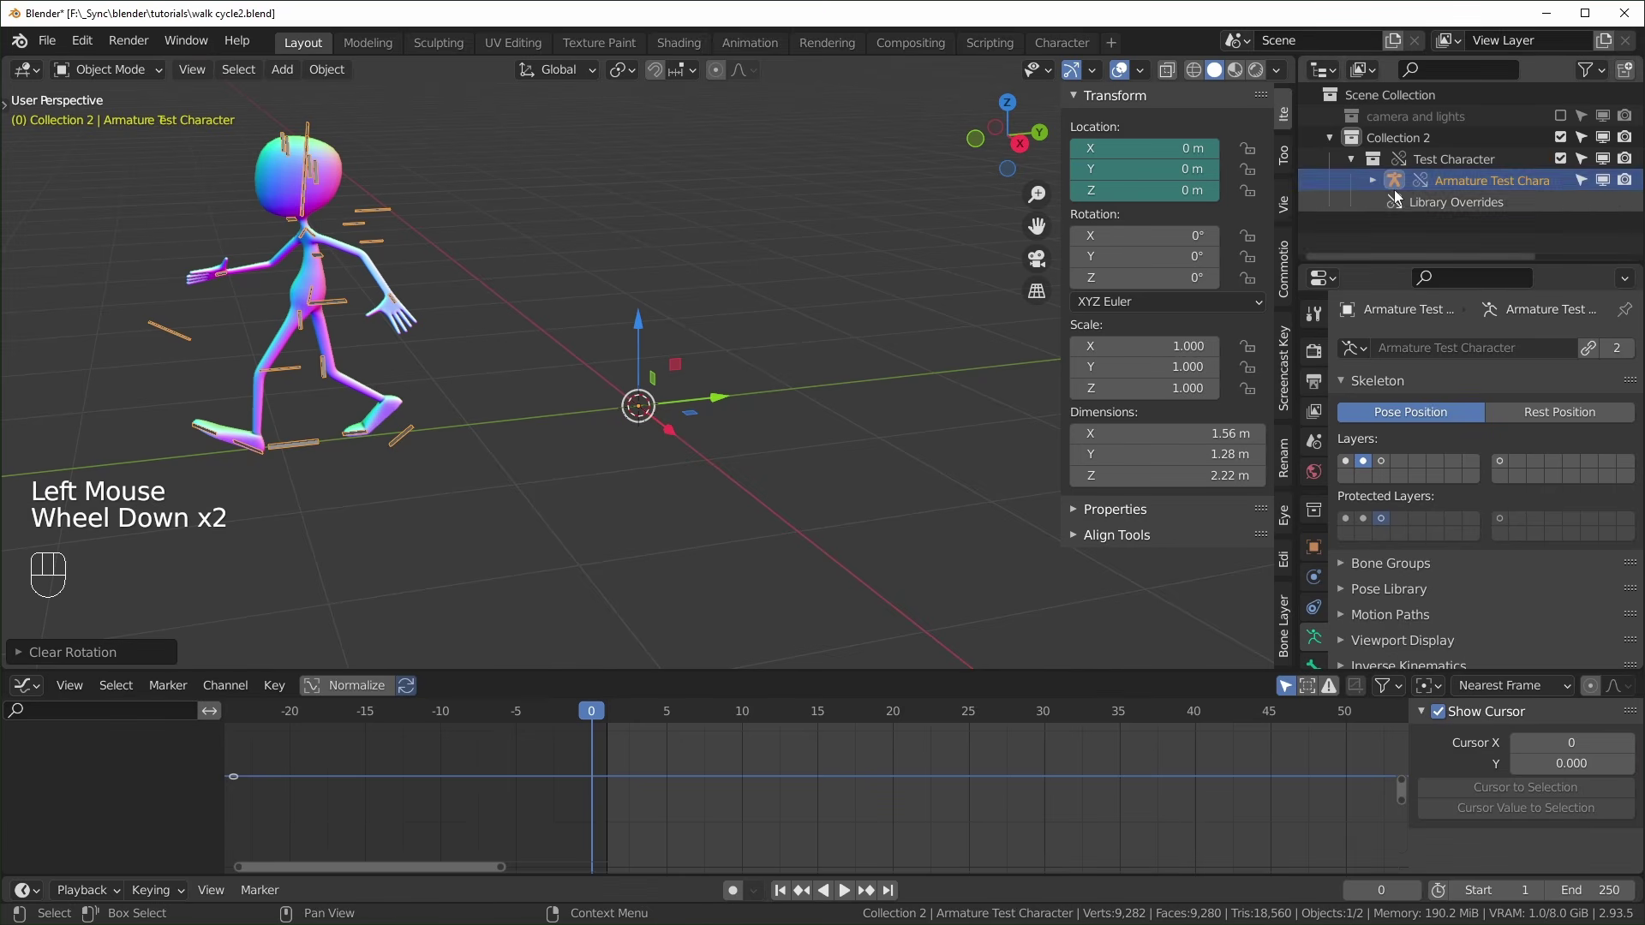
scroll(1383, 188, down, 3)
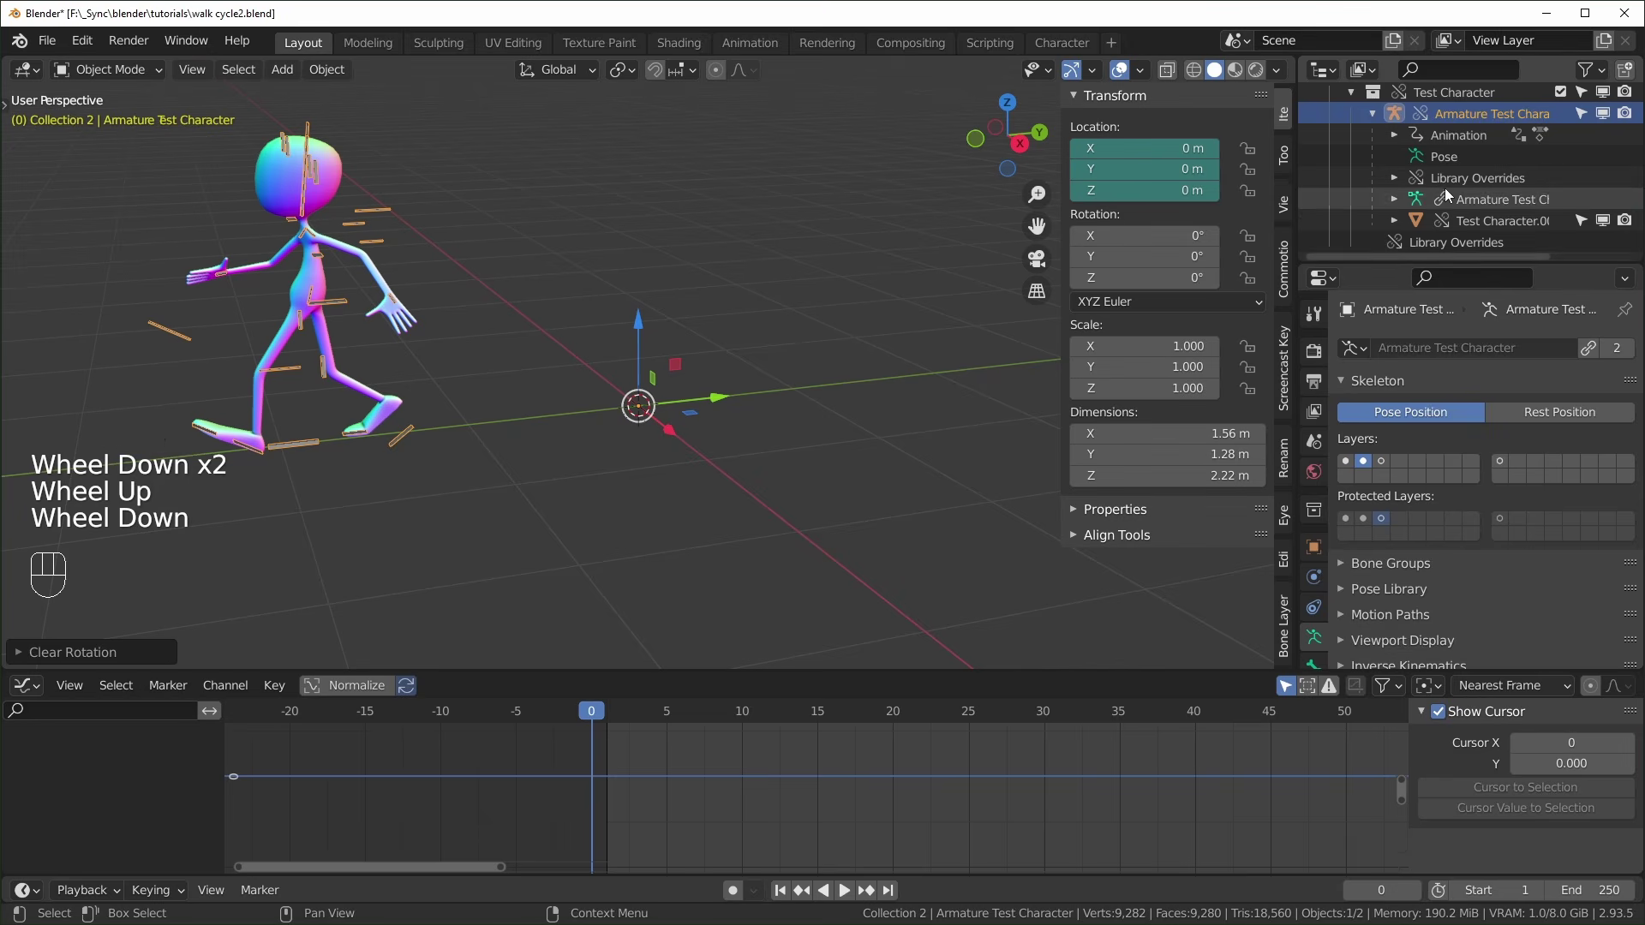
click(1394, 199)
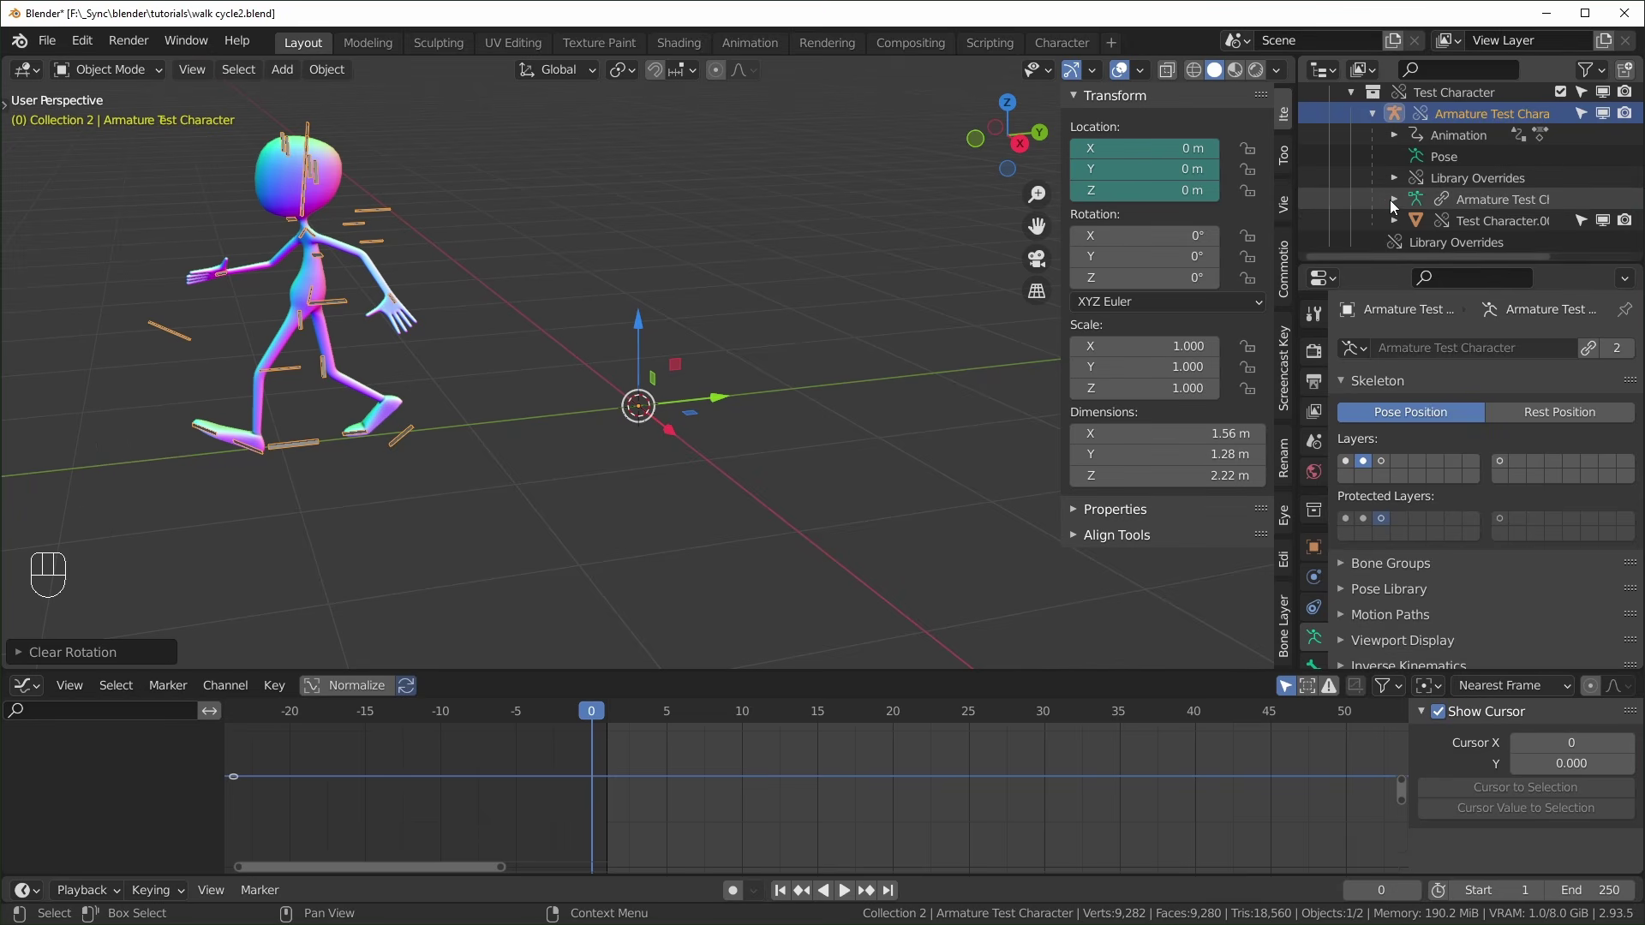
click(1416, 222)
click(1416, 221)
scroll(1422, 223, down, 2)
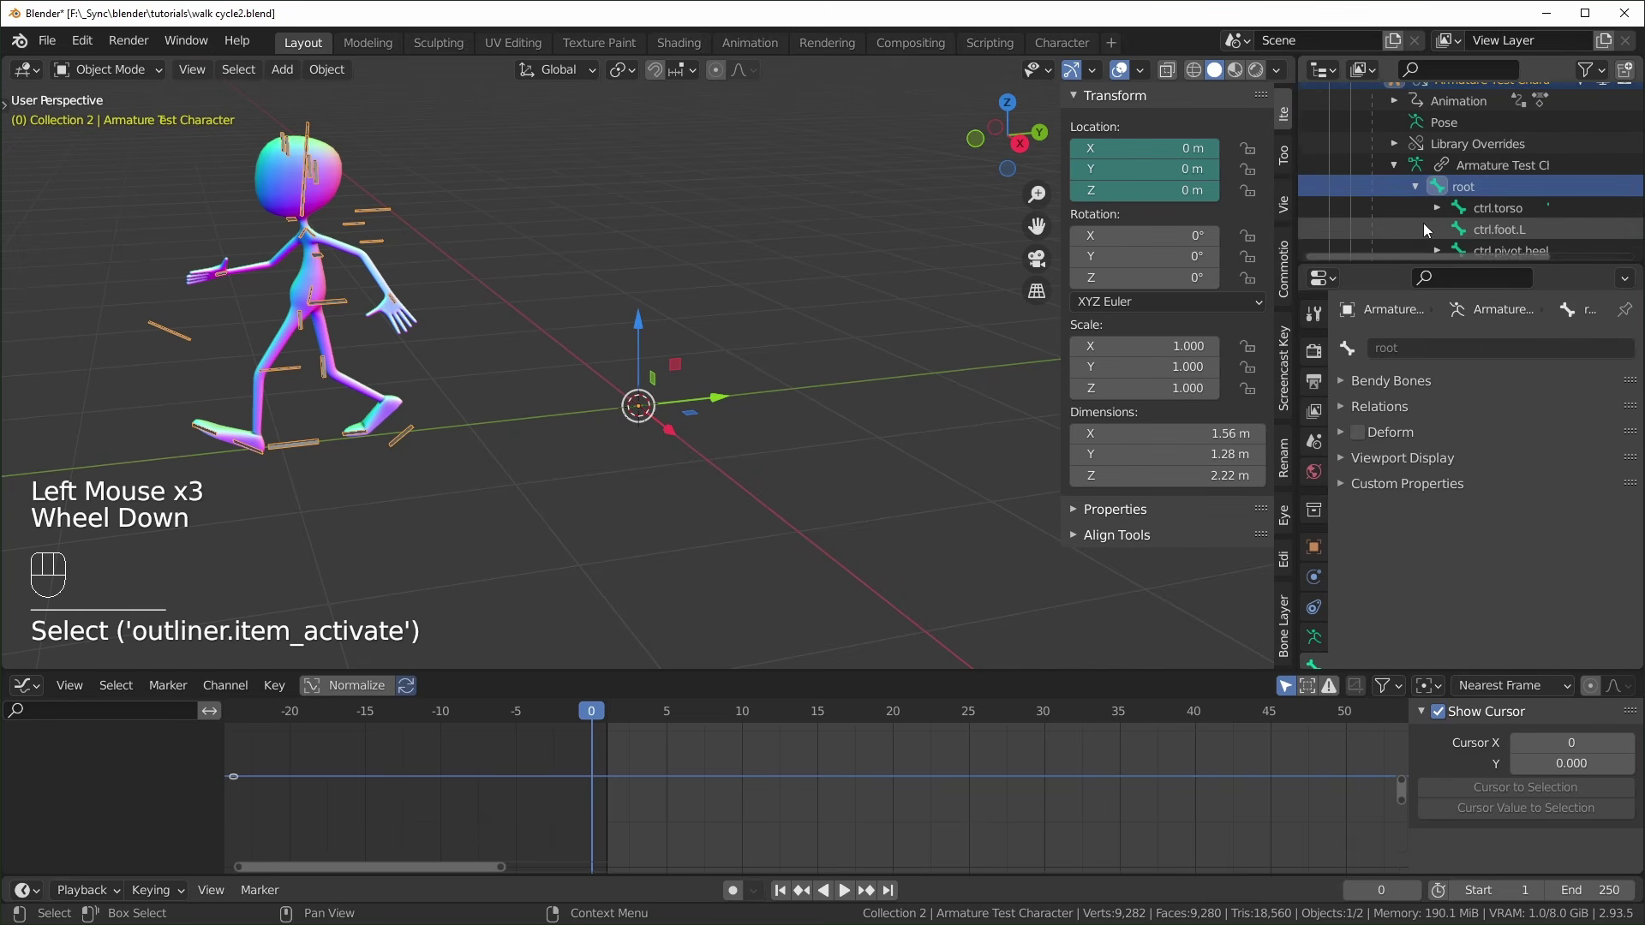
click(1438, 153)
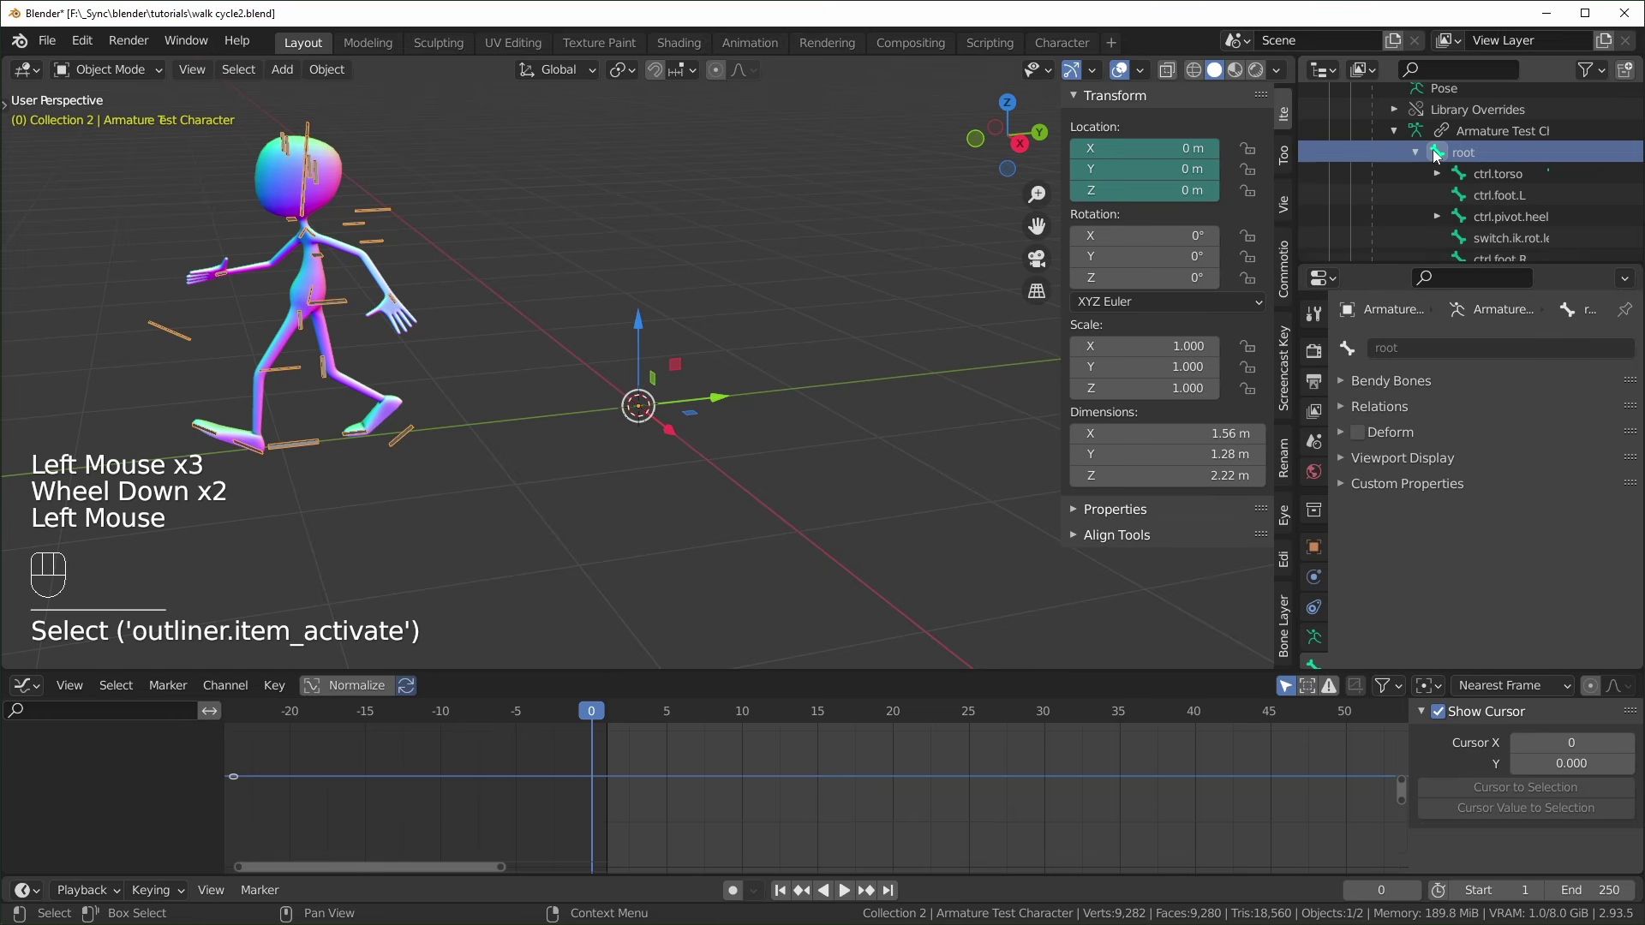
click(1438, 154)
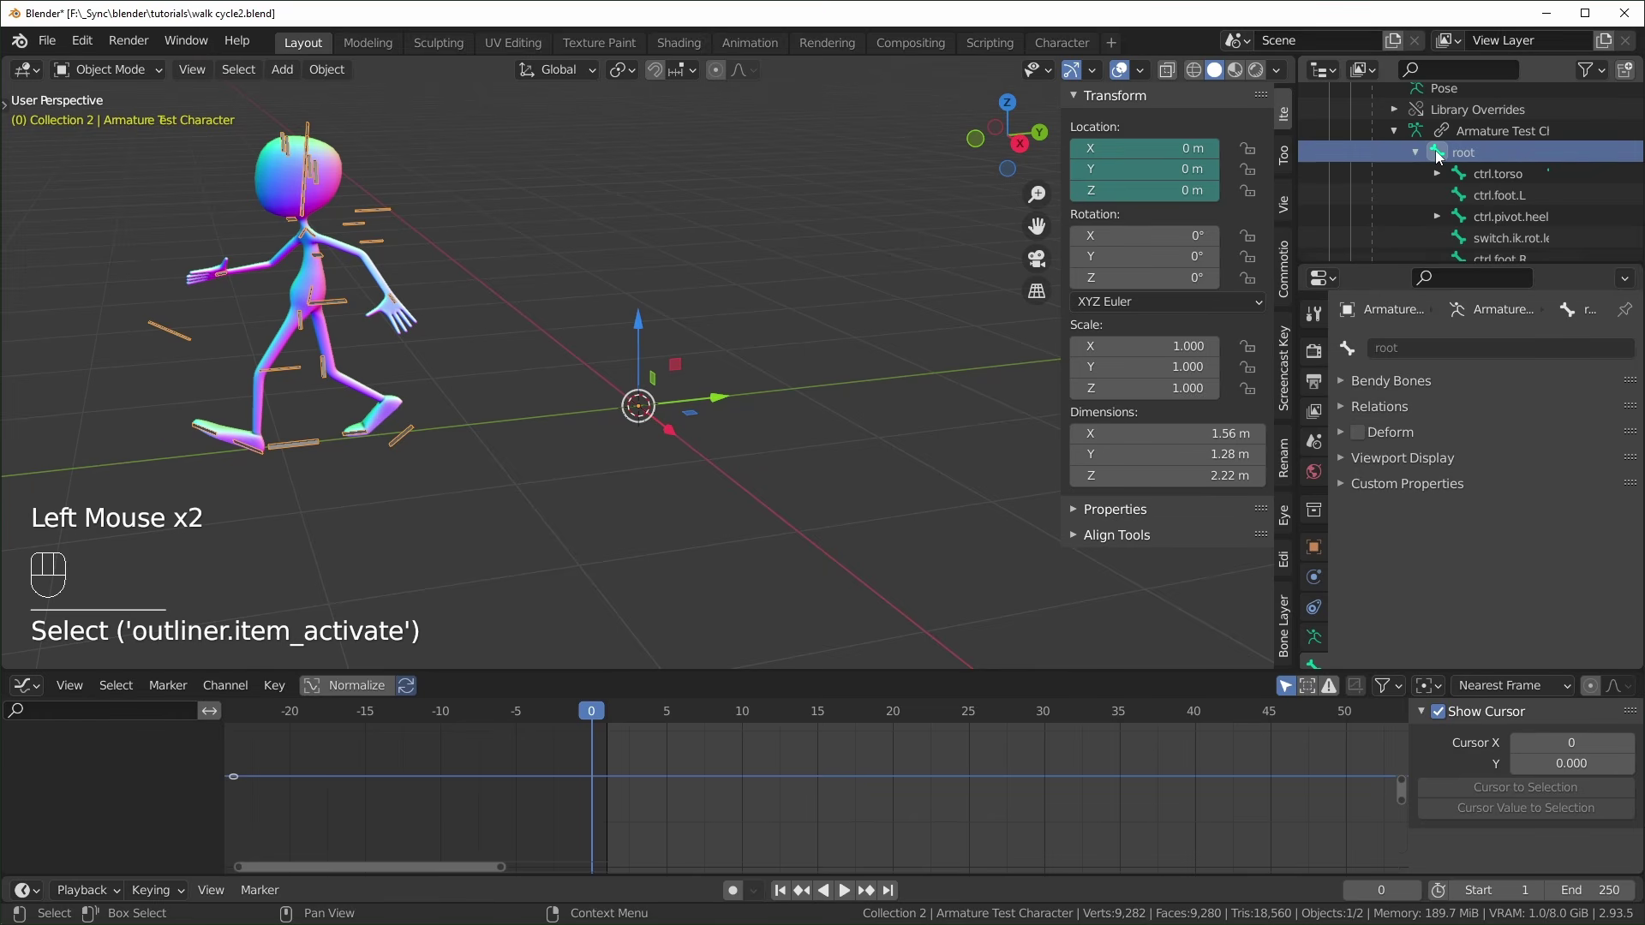
Compare the armature object and its root bone in the Outliner, and collapse the armature's hierarchy
scroll(1422, 154, up, 3)
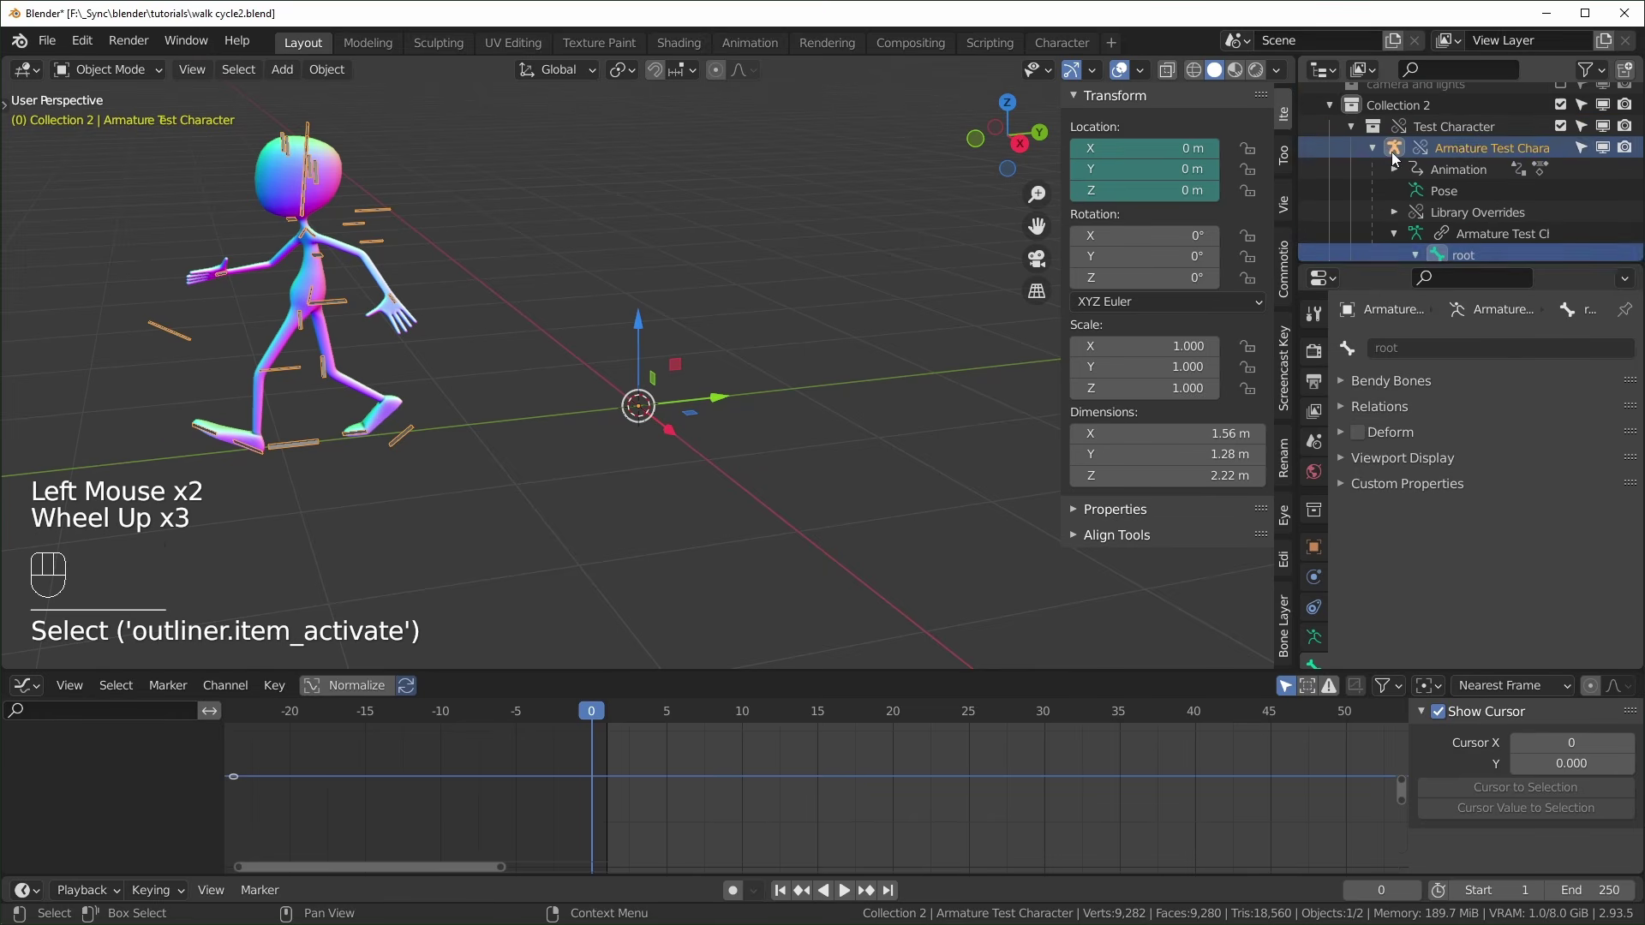
click(1455, 146)
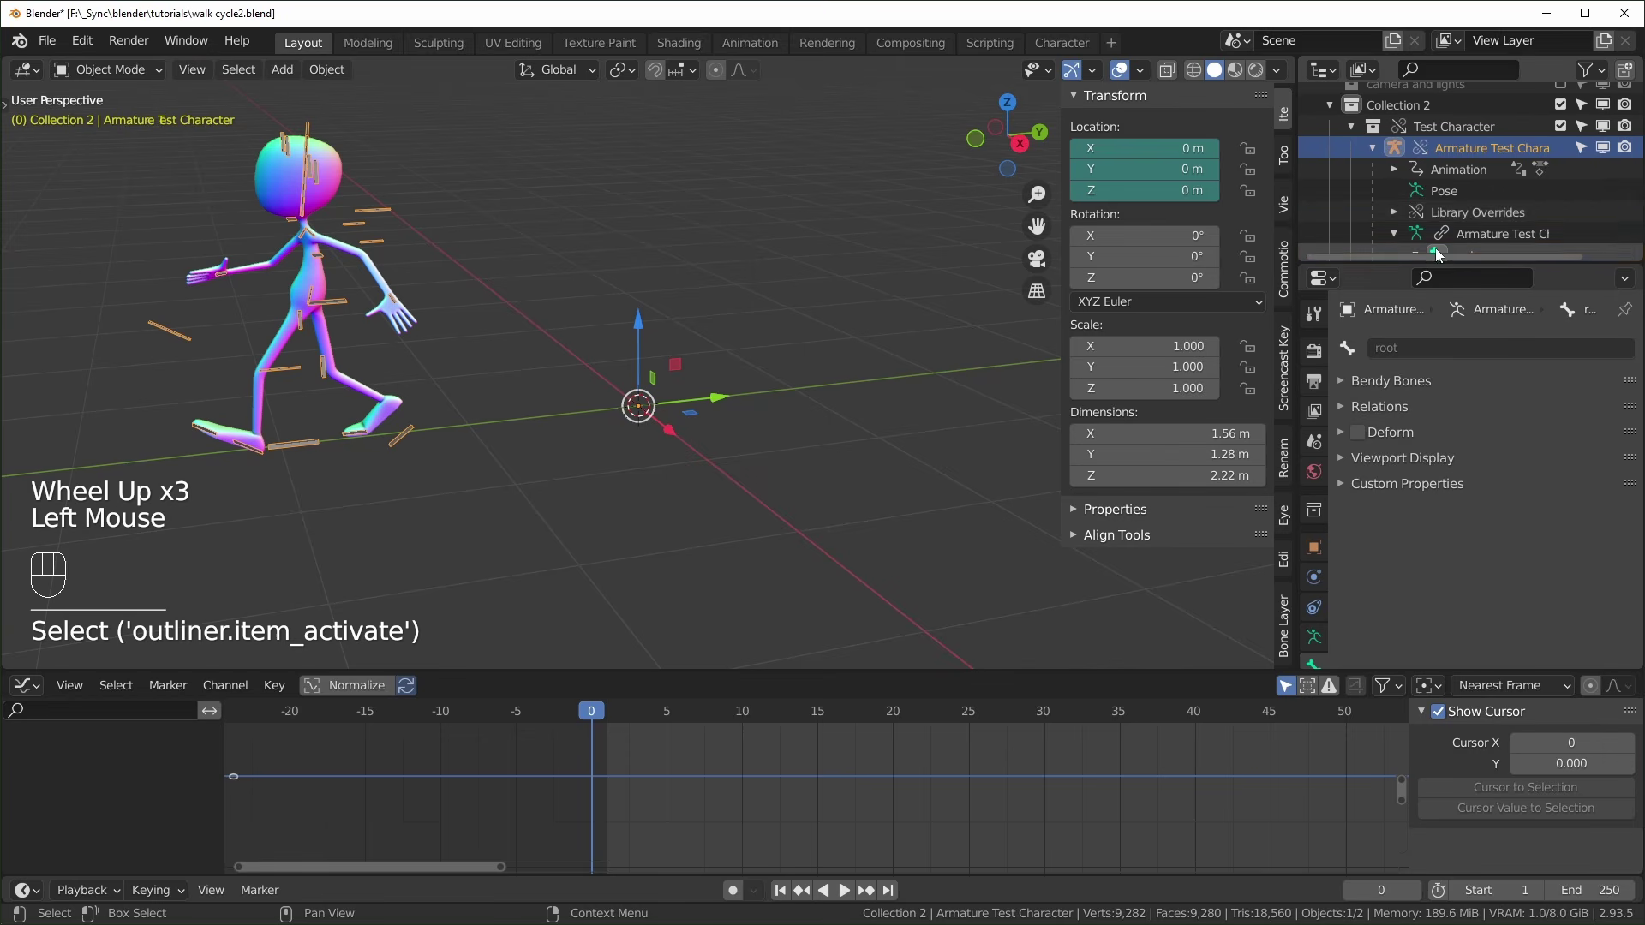
click(1436, 250)
click(1441, 144)
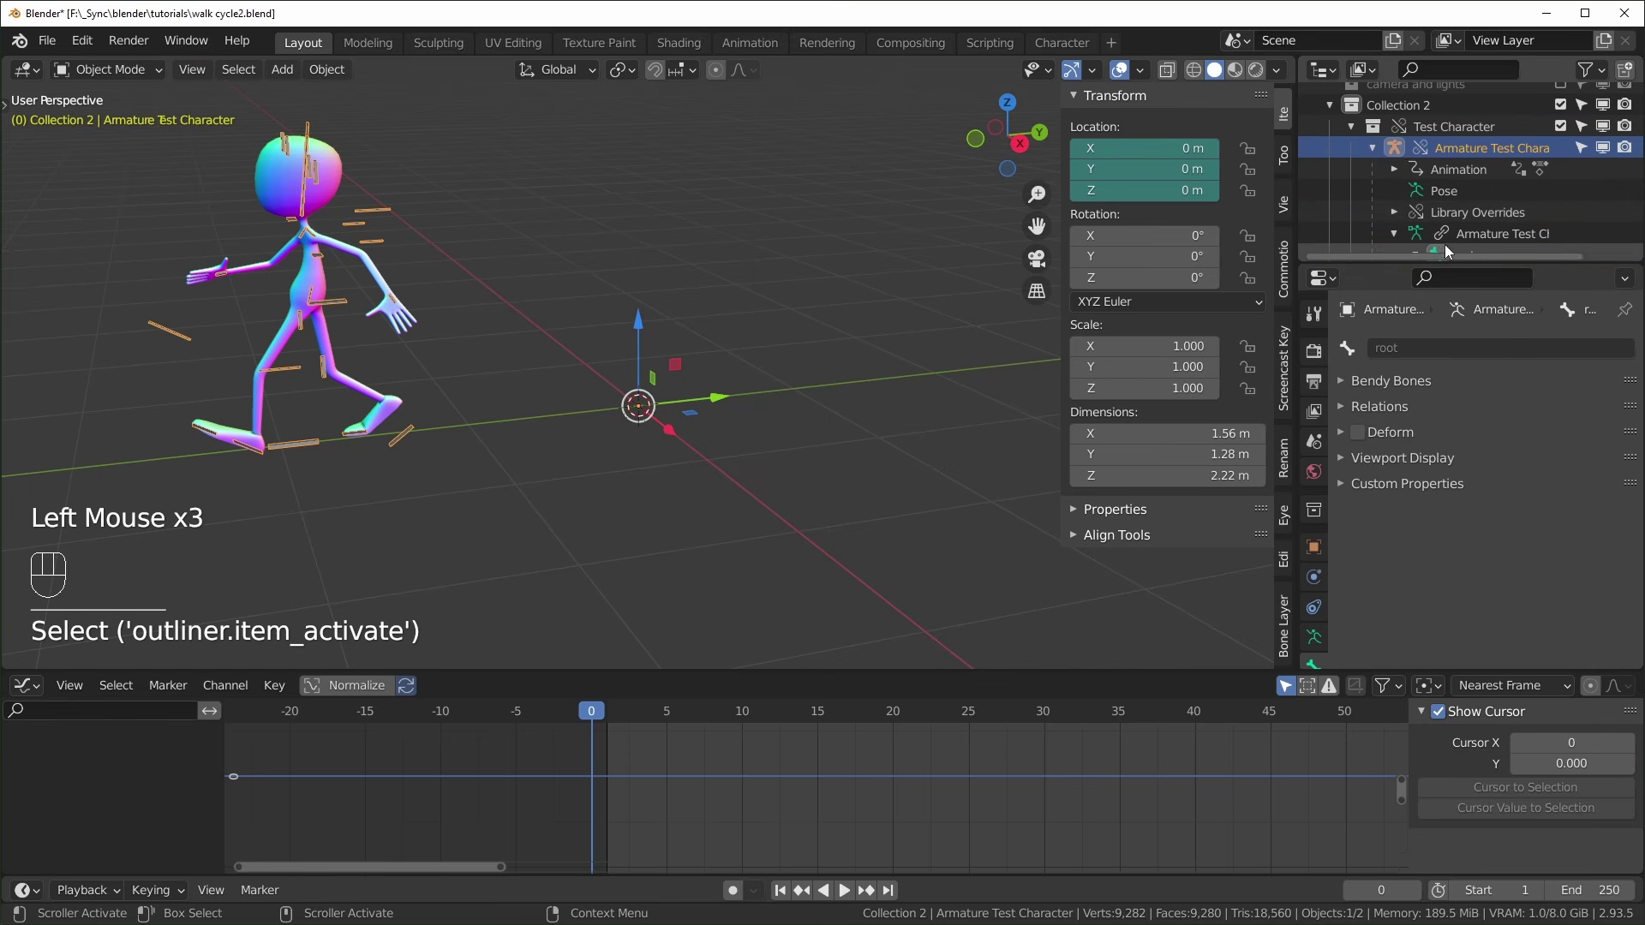
click(1426, 247)
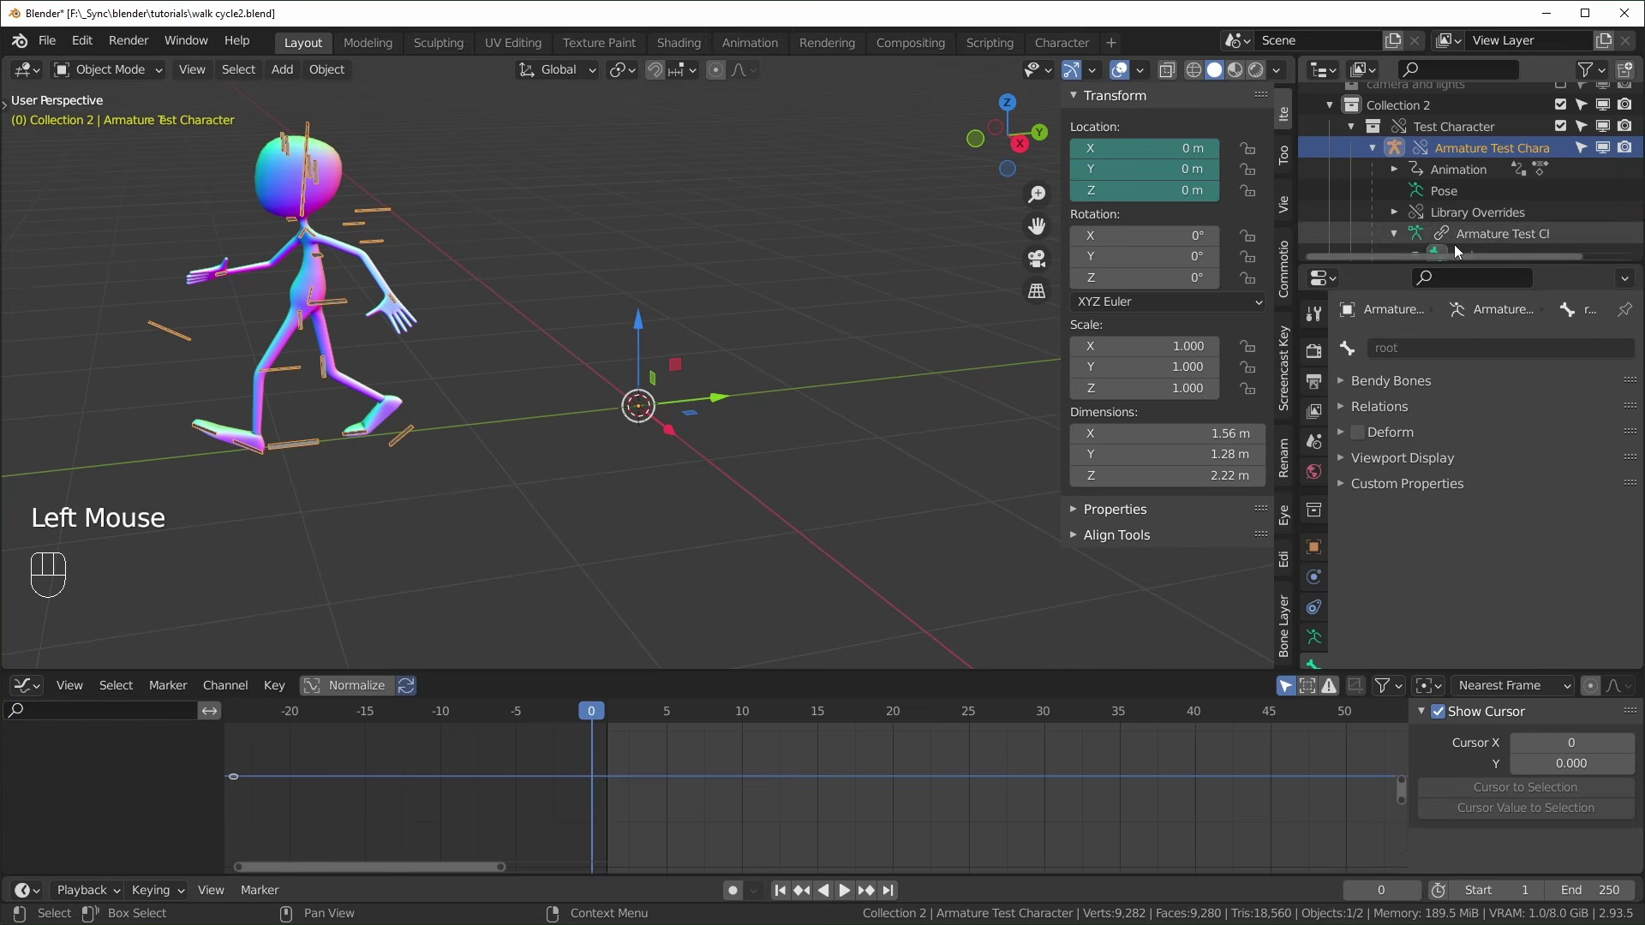
click(1369, 149)
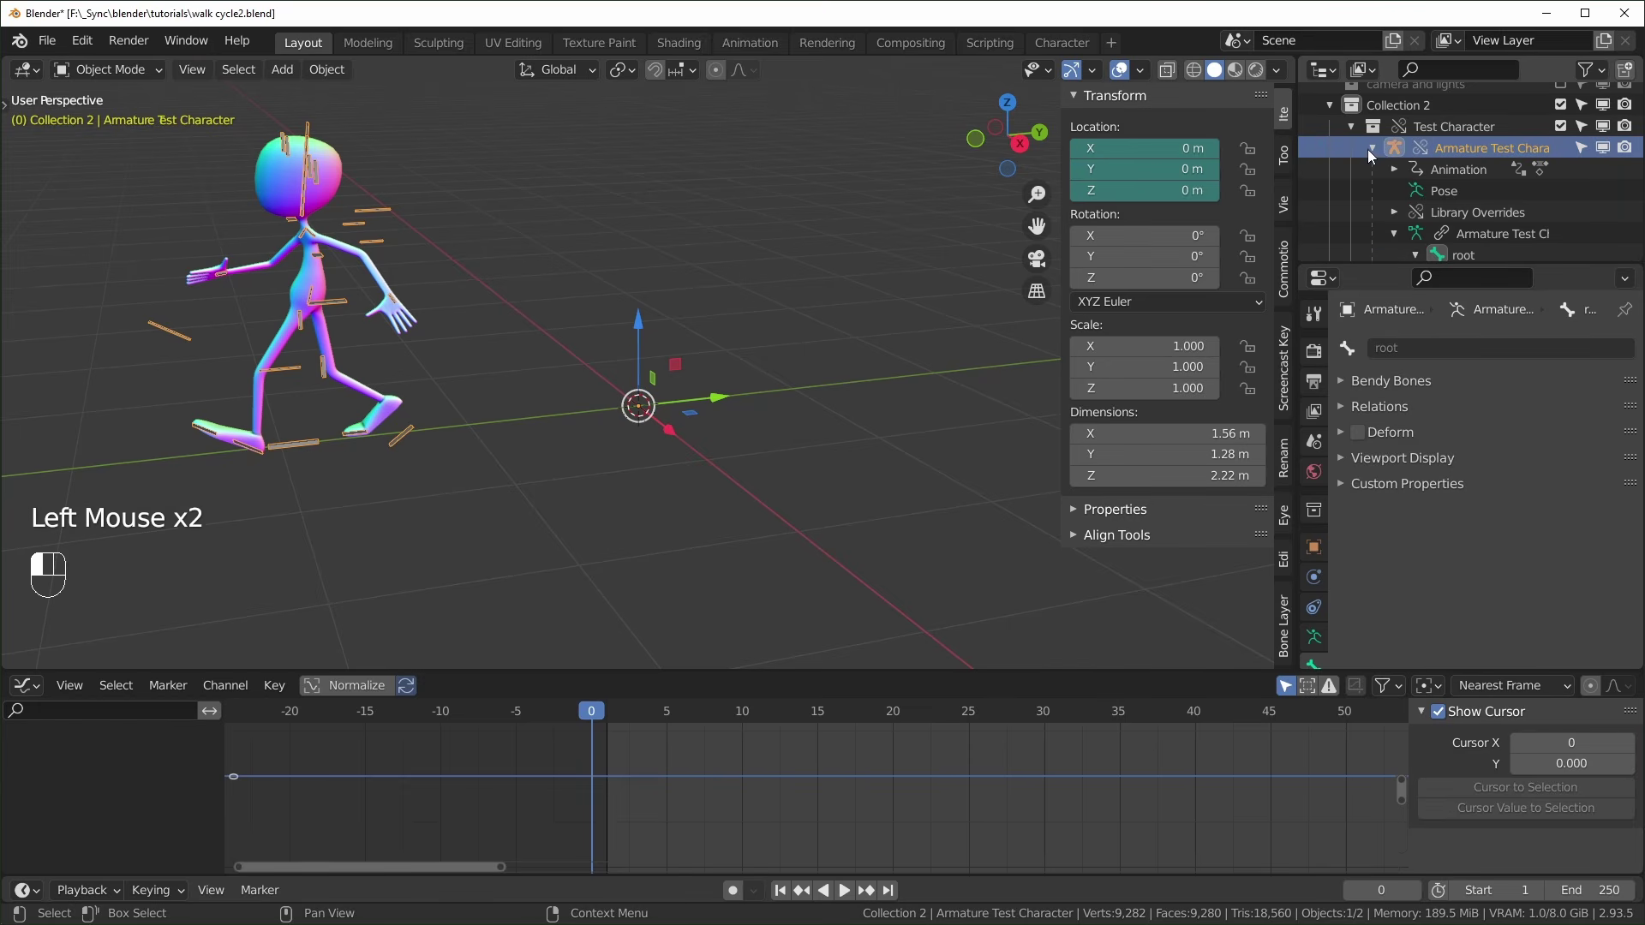
Return to Pose Mode, clear the root bone's location, and show the character's legs in right orthographic view
key(ctrl+Tab)
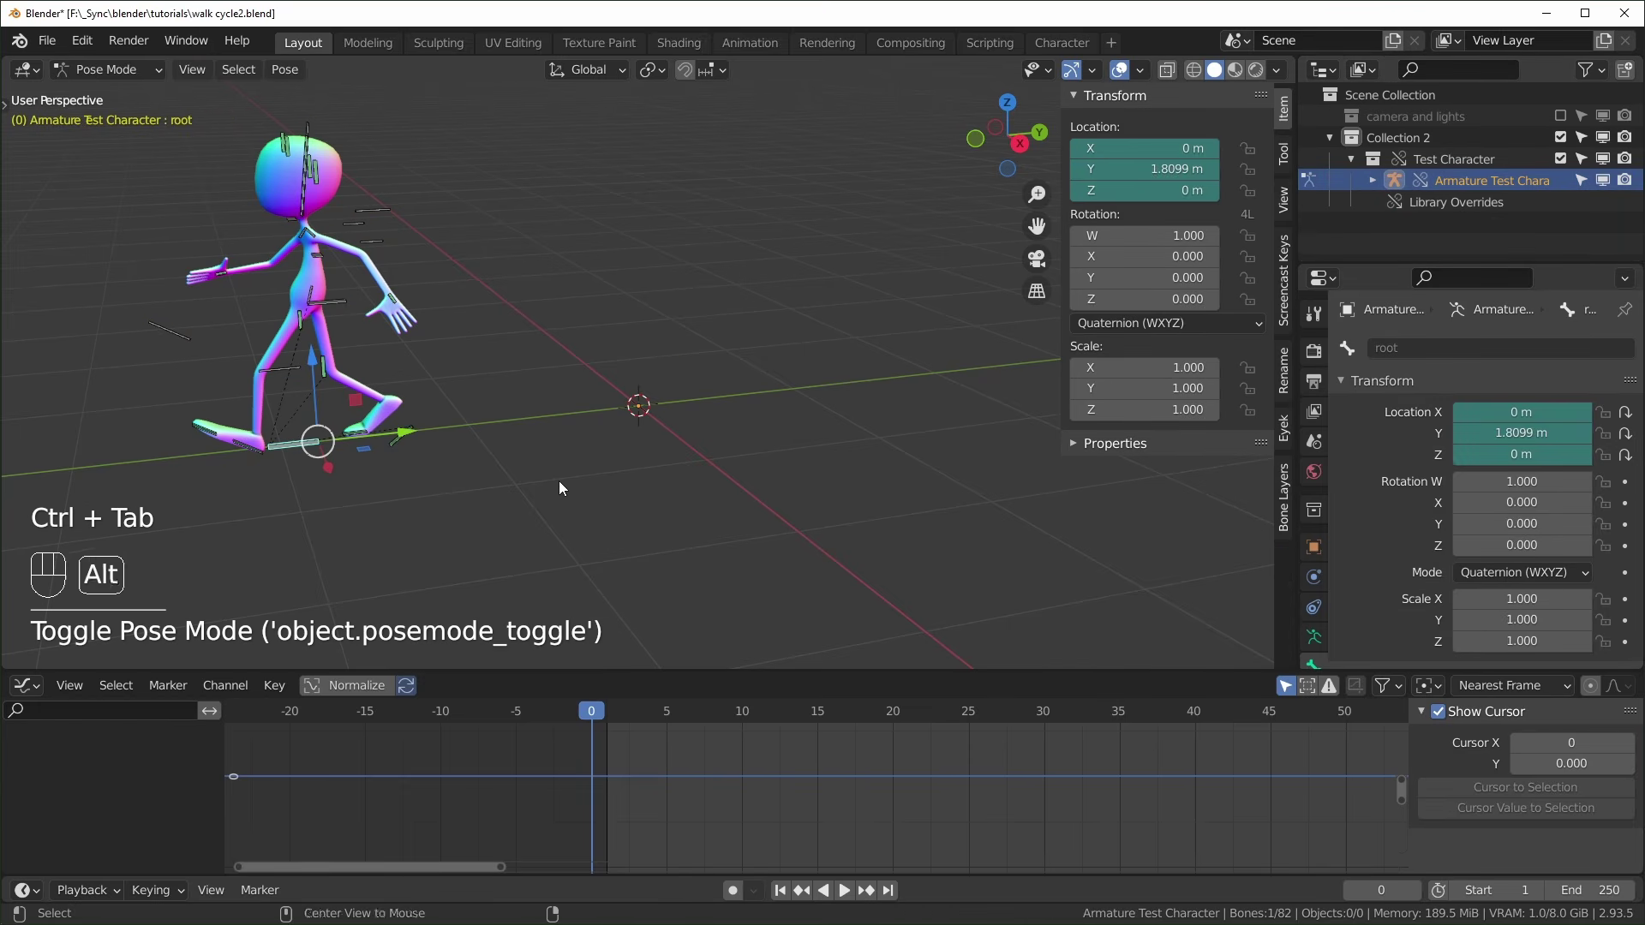
key(alt+g)
scroll(604, 465, up, 2)
key(KP_3)
scroll(604, 465, down, 1)
scroll(604, 464, up, 1)
shift+middle_drag(604, 464, 764, 425)
click(765, 425)
drag(765, 425, 729, 455)
right_click(728, 455)
scroll(706, 558, up, 1)
scroll(707, 559, up, 1)
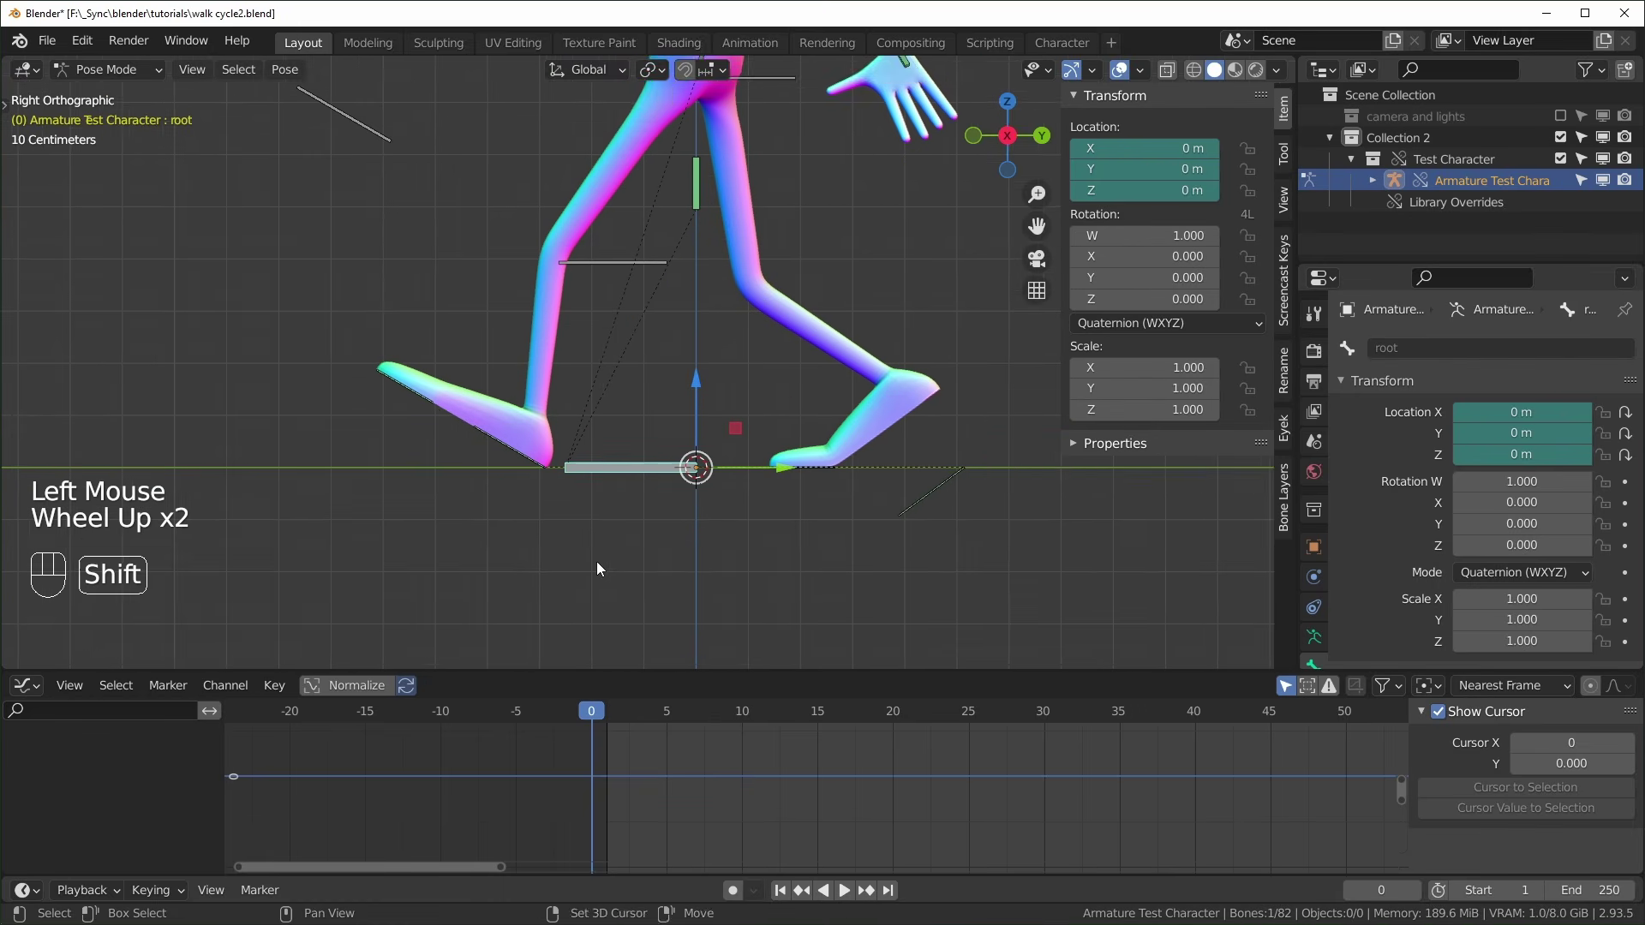
shift+middle_drag(596, 562, 494, 379)
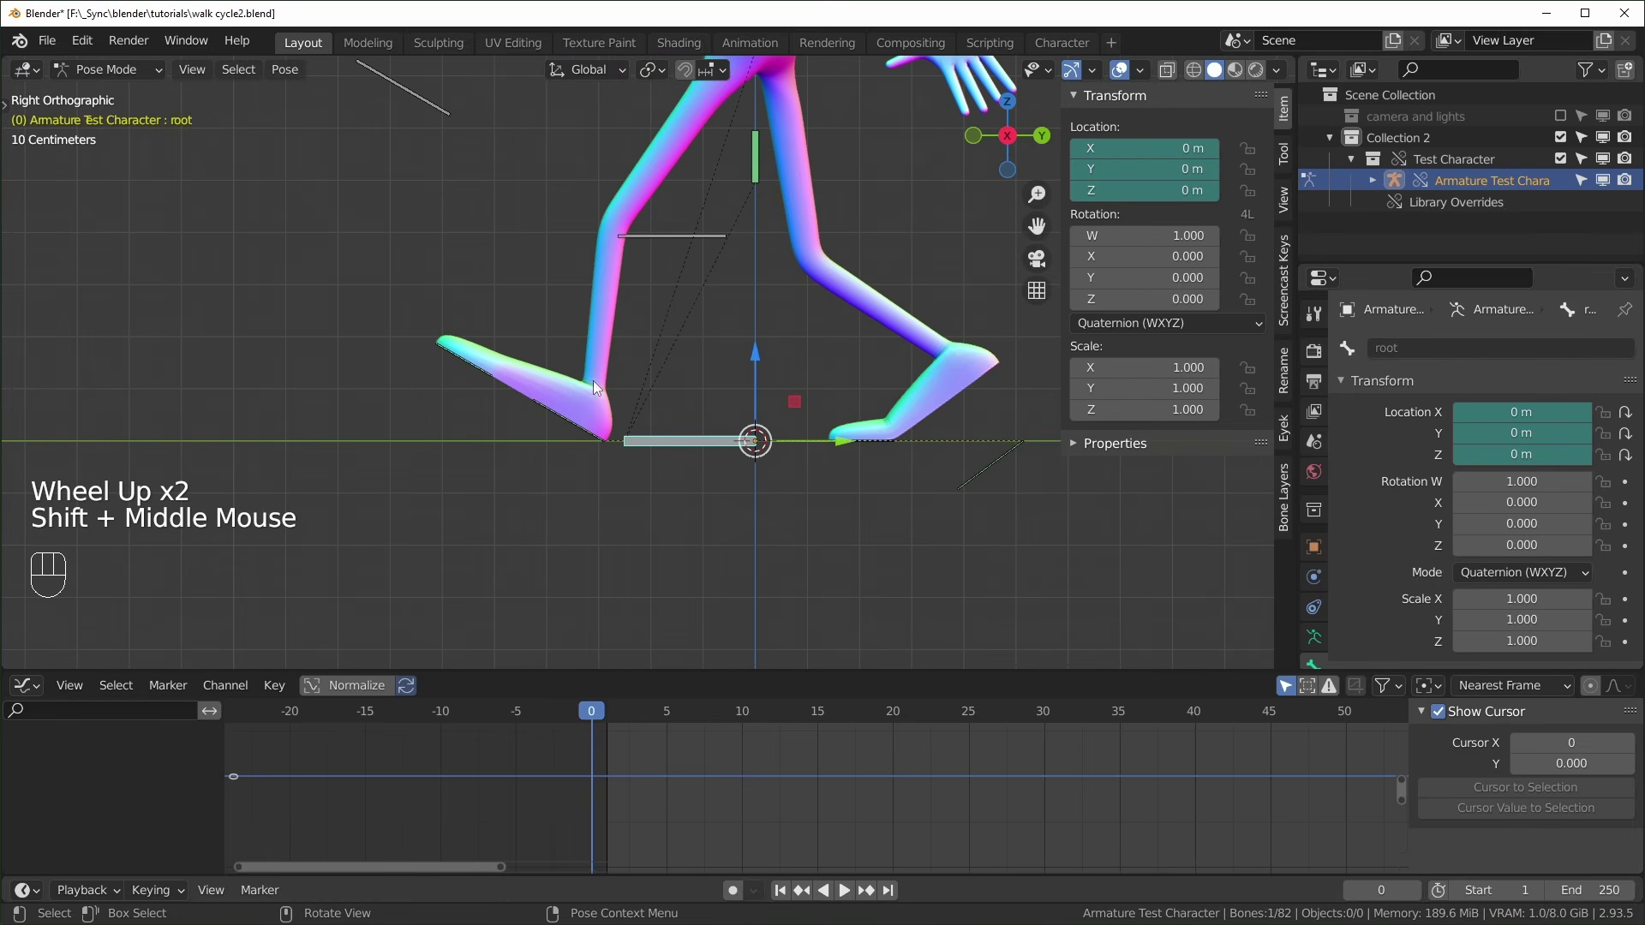
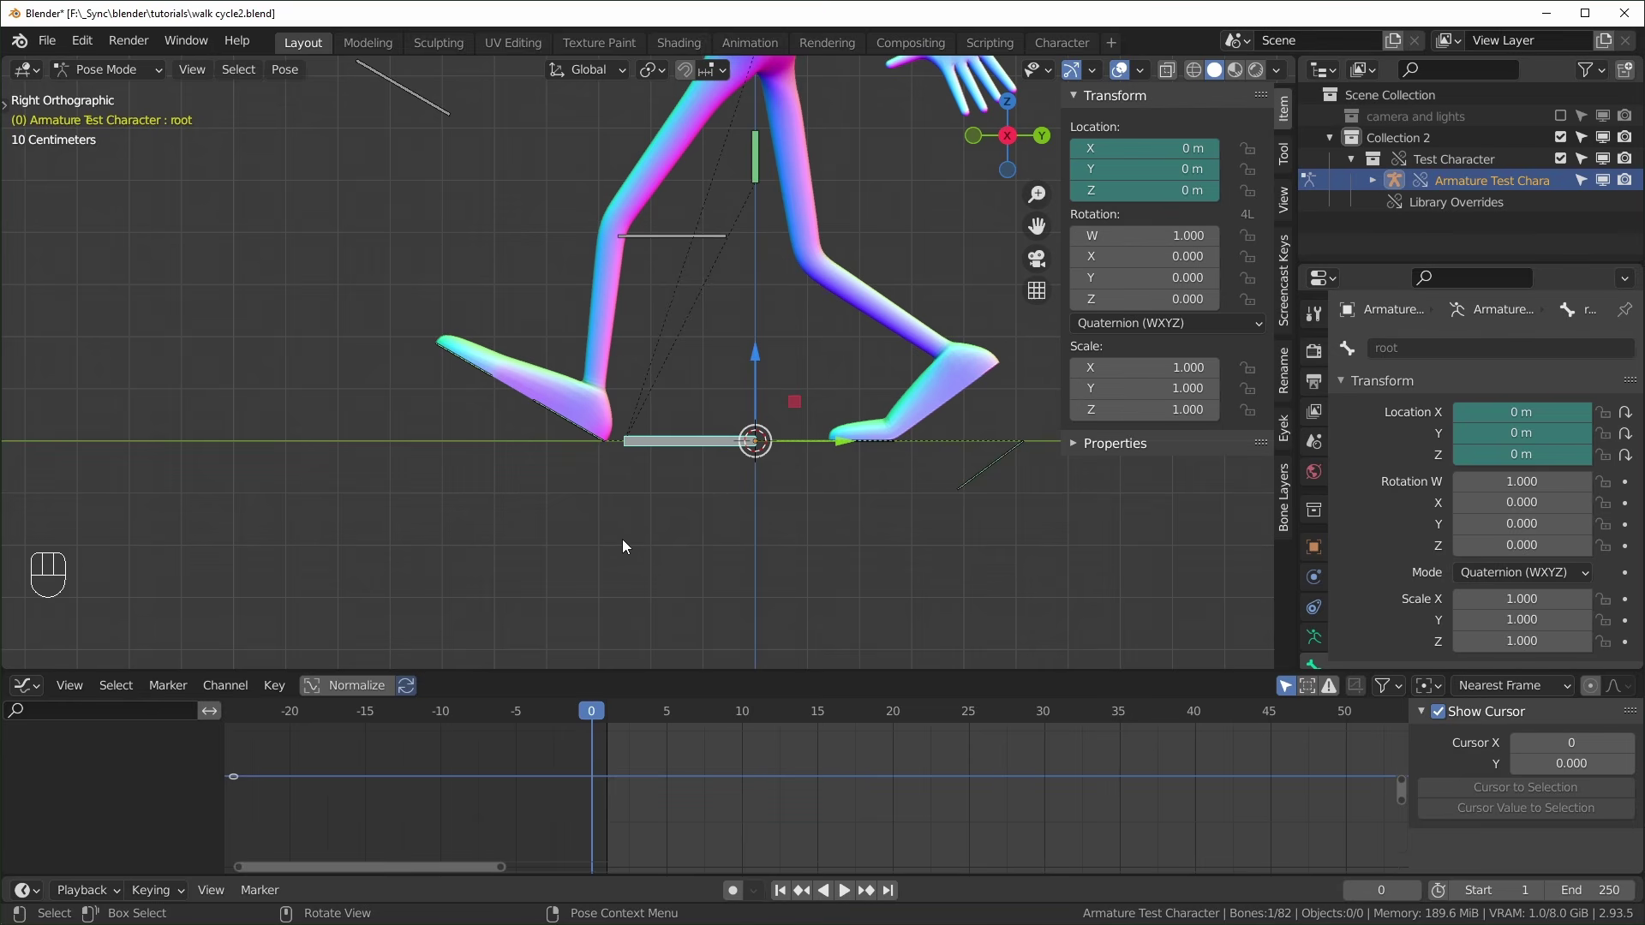
Select the left foot control at frame 0 and snap the 3D cursor to it
scroll(739, 535, up, 4)
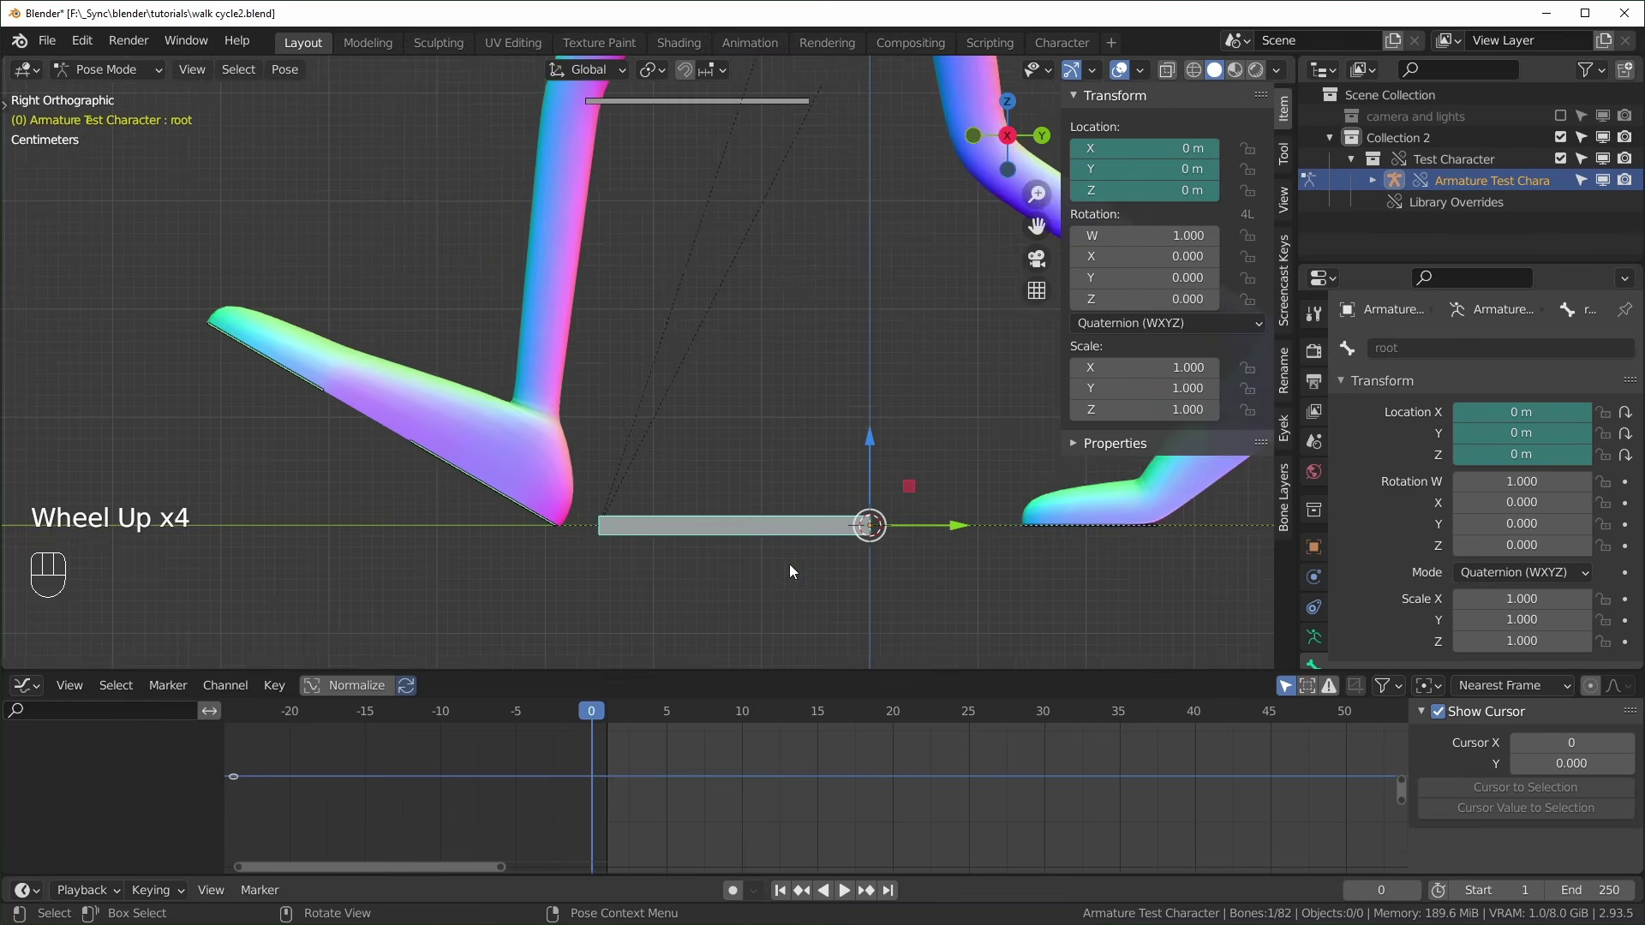
shift+middle_drag(790, 566, 796, 507)
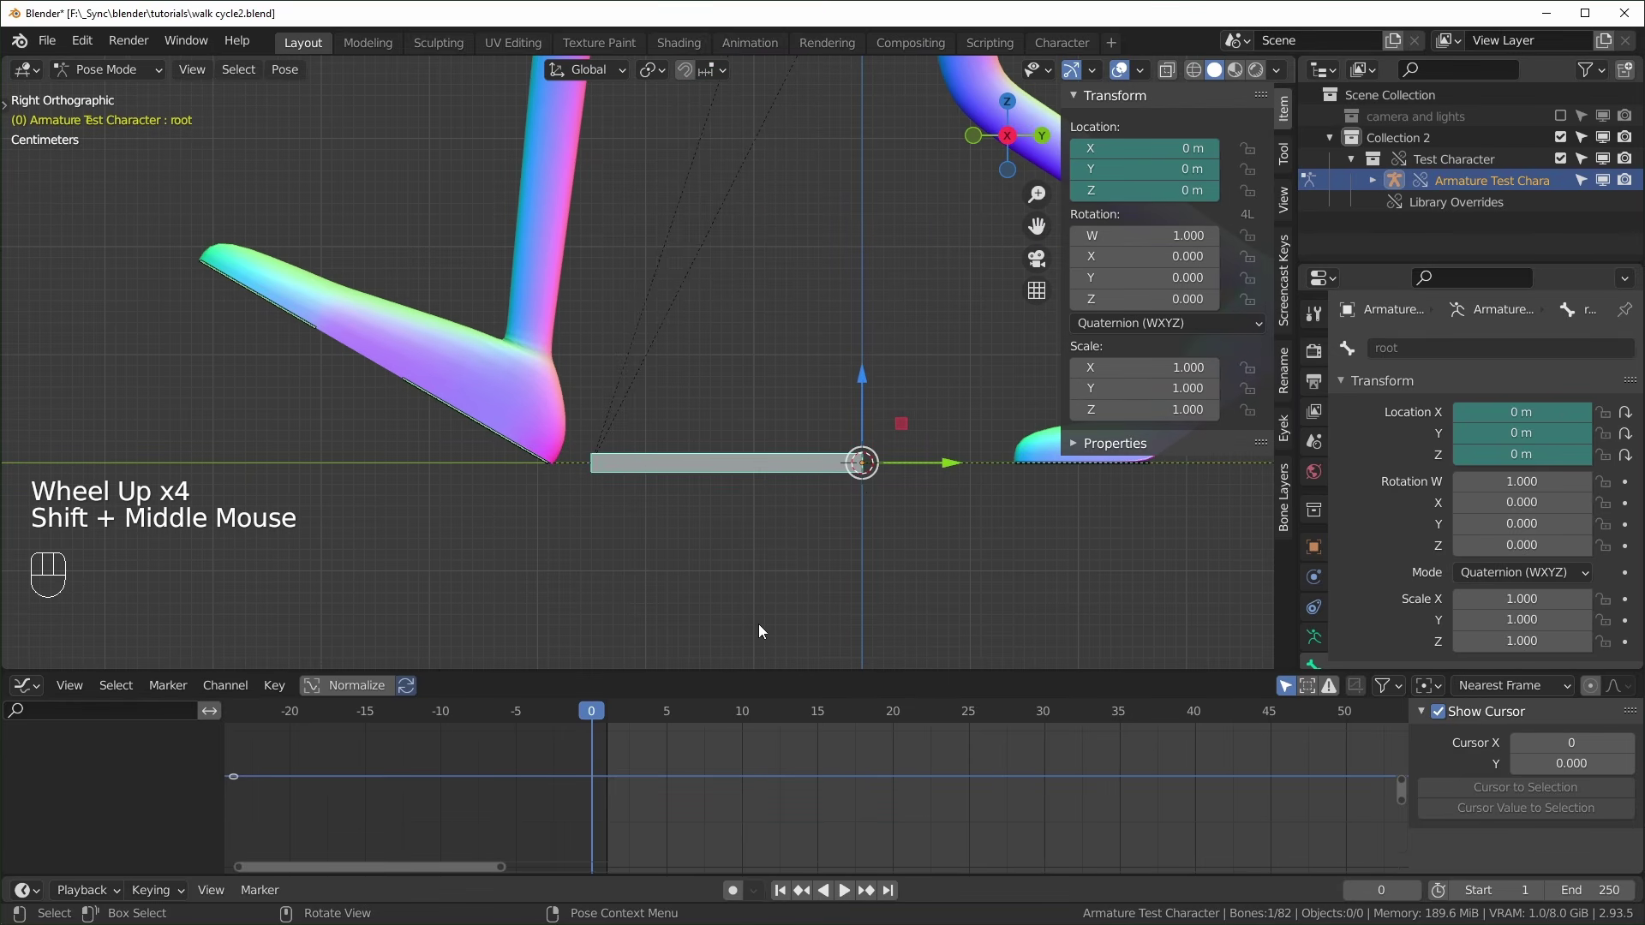
click(557, 504)
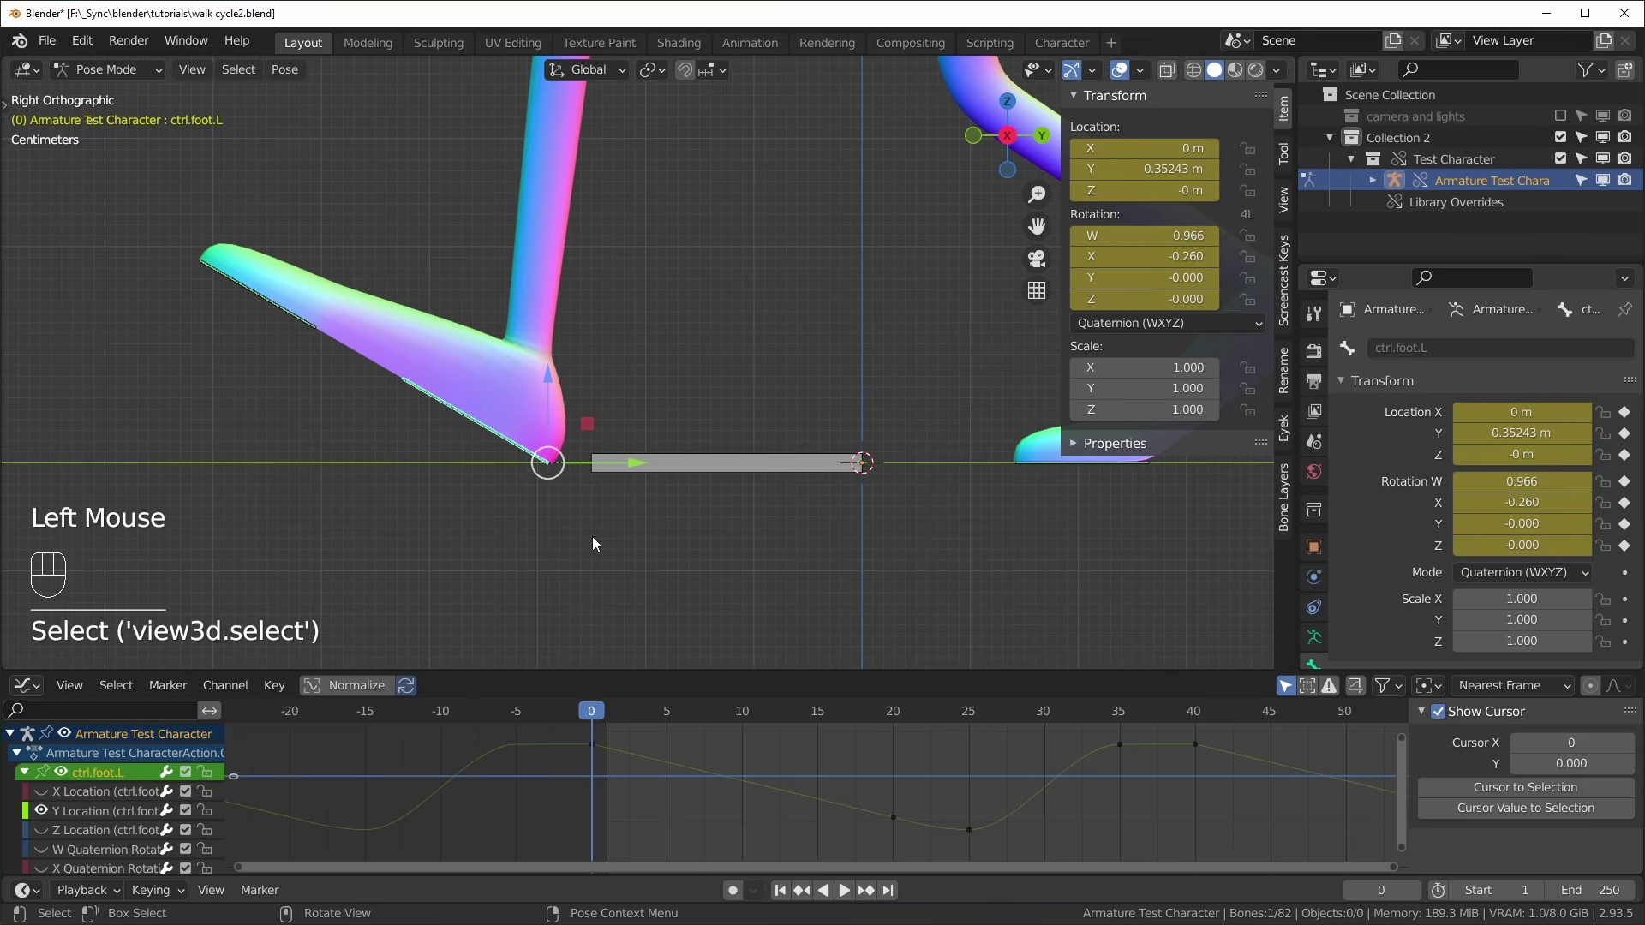
key(shift+s)
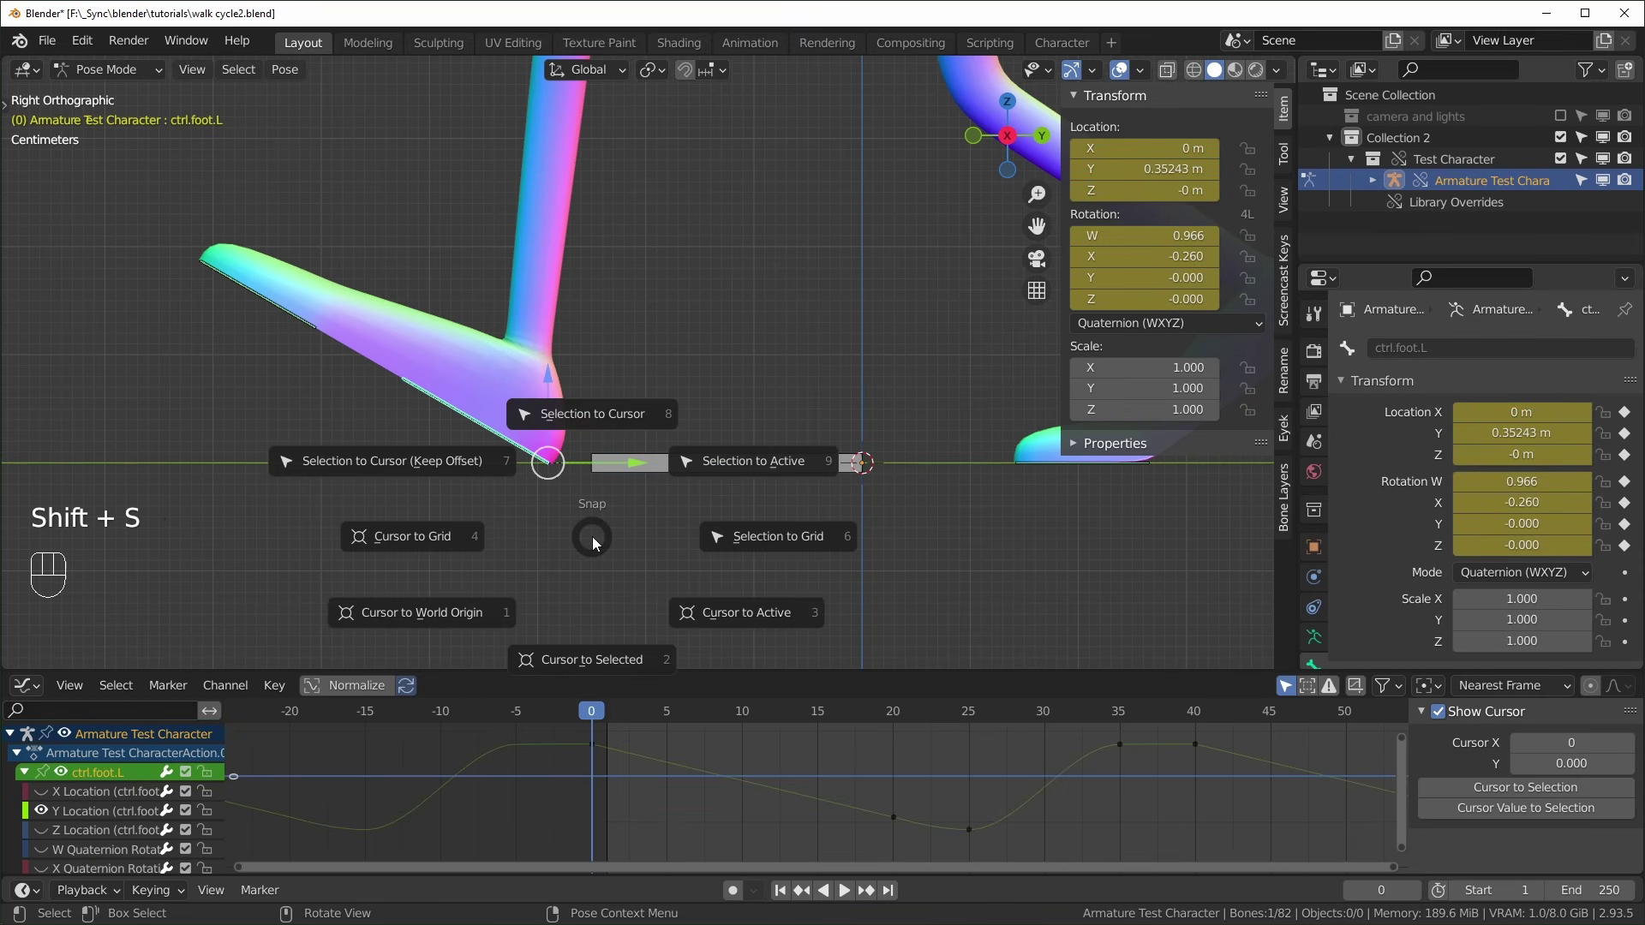
click(592, 658)
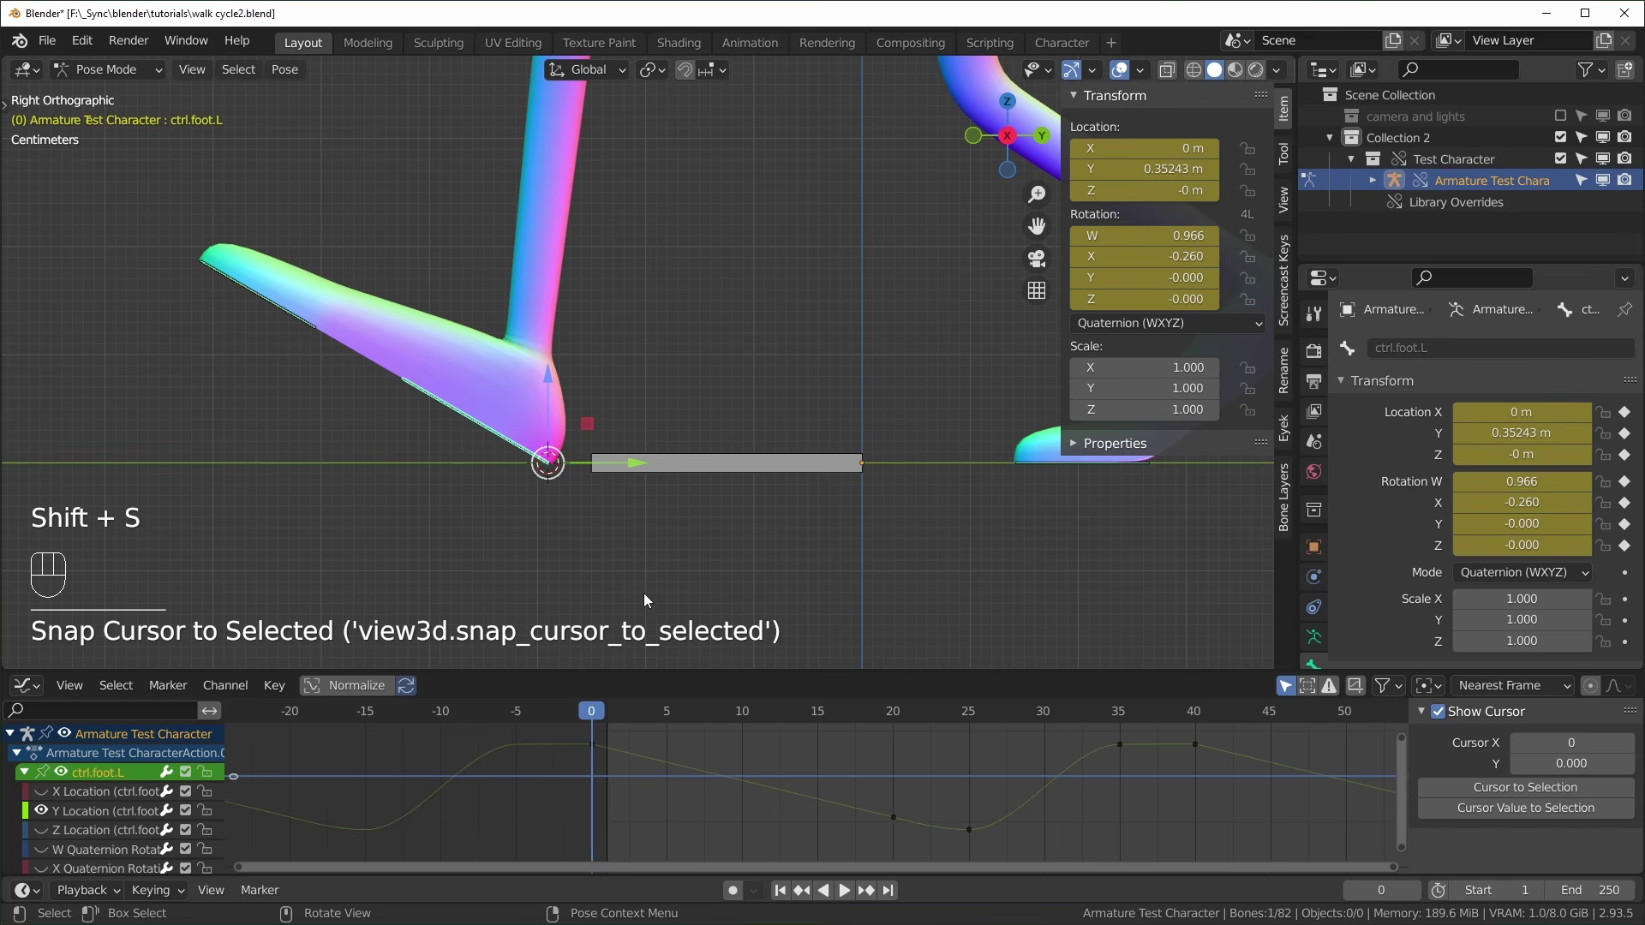
Try moving the root bone along global Y toward the 3D cursor, compare it with the left foot control, and reselect the root
click(698, 461)
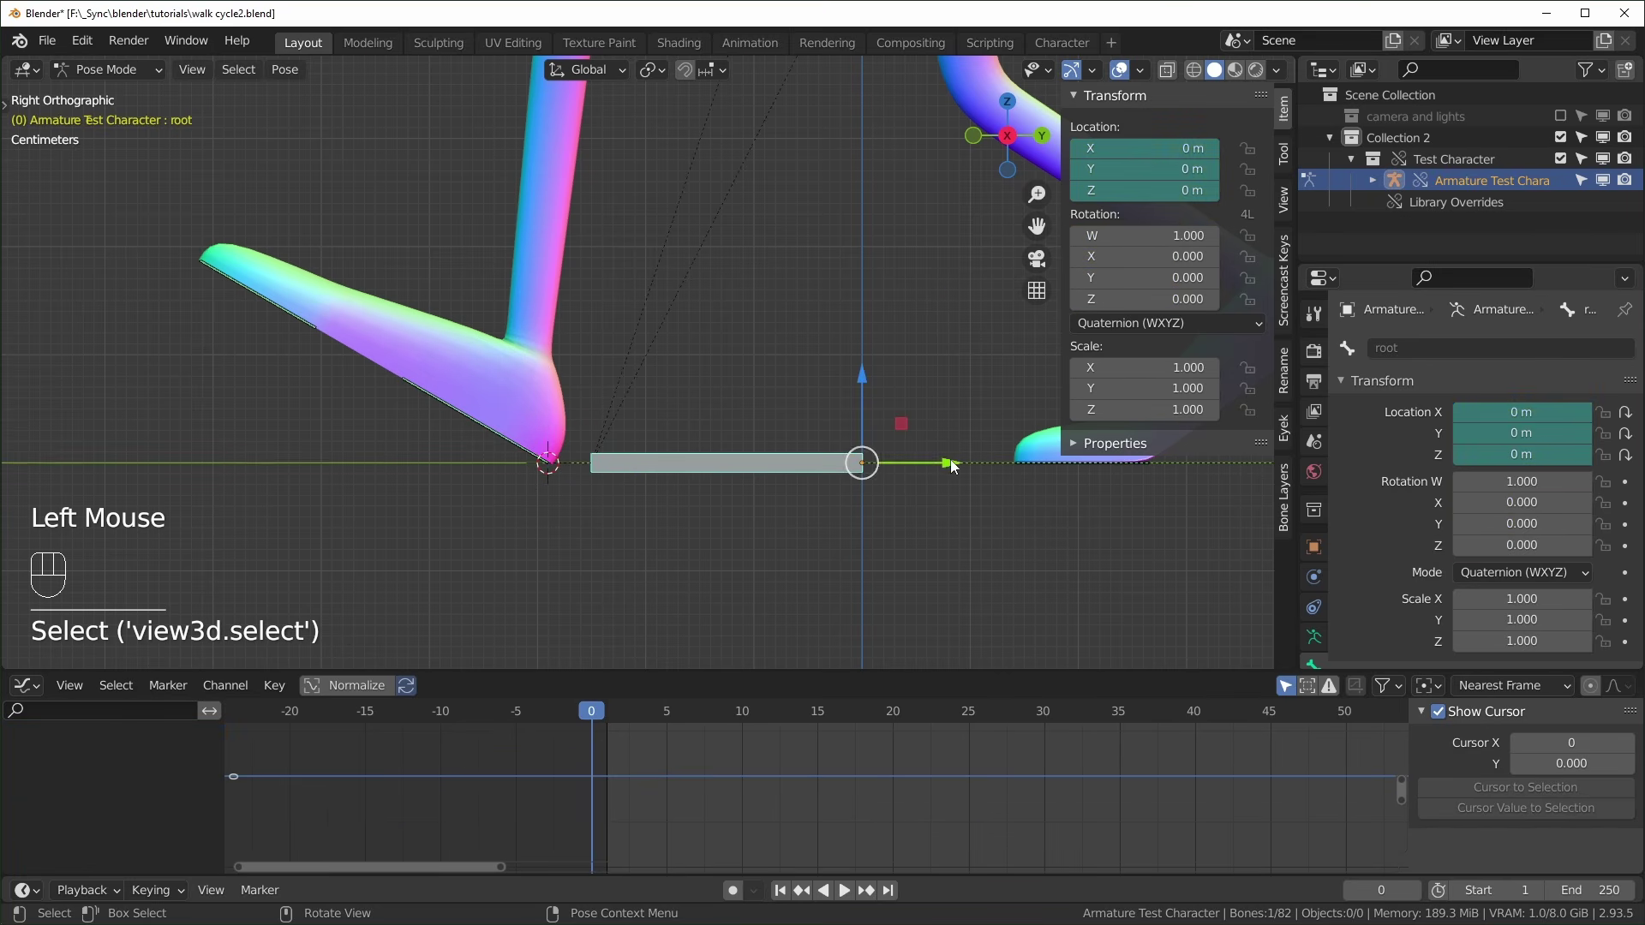
drag(949, 464, 551, 480)
middle_drag(565, 465, 449, 394)
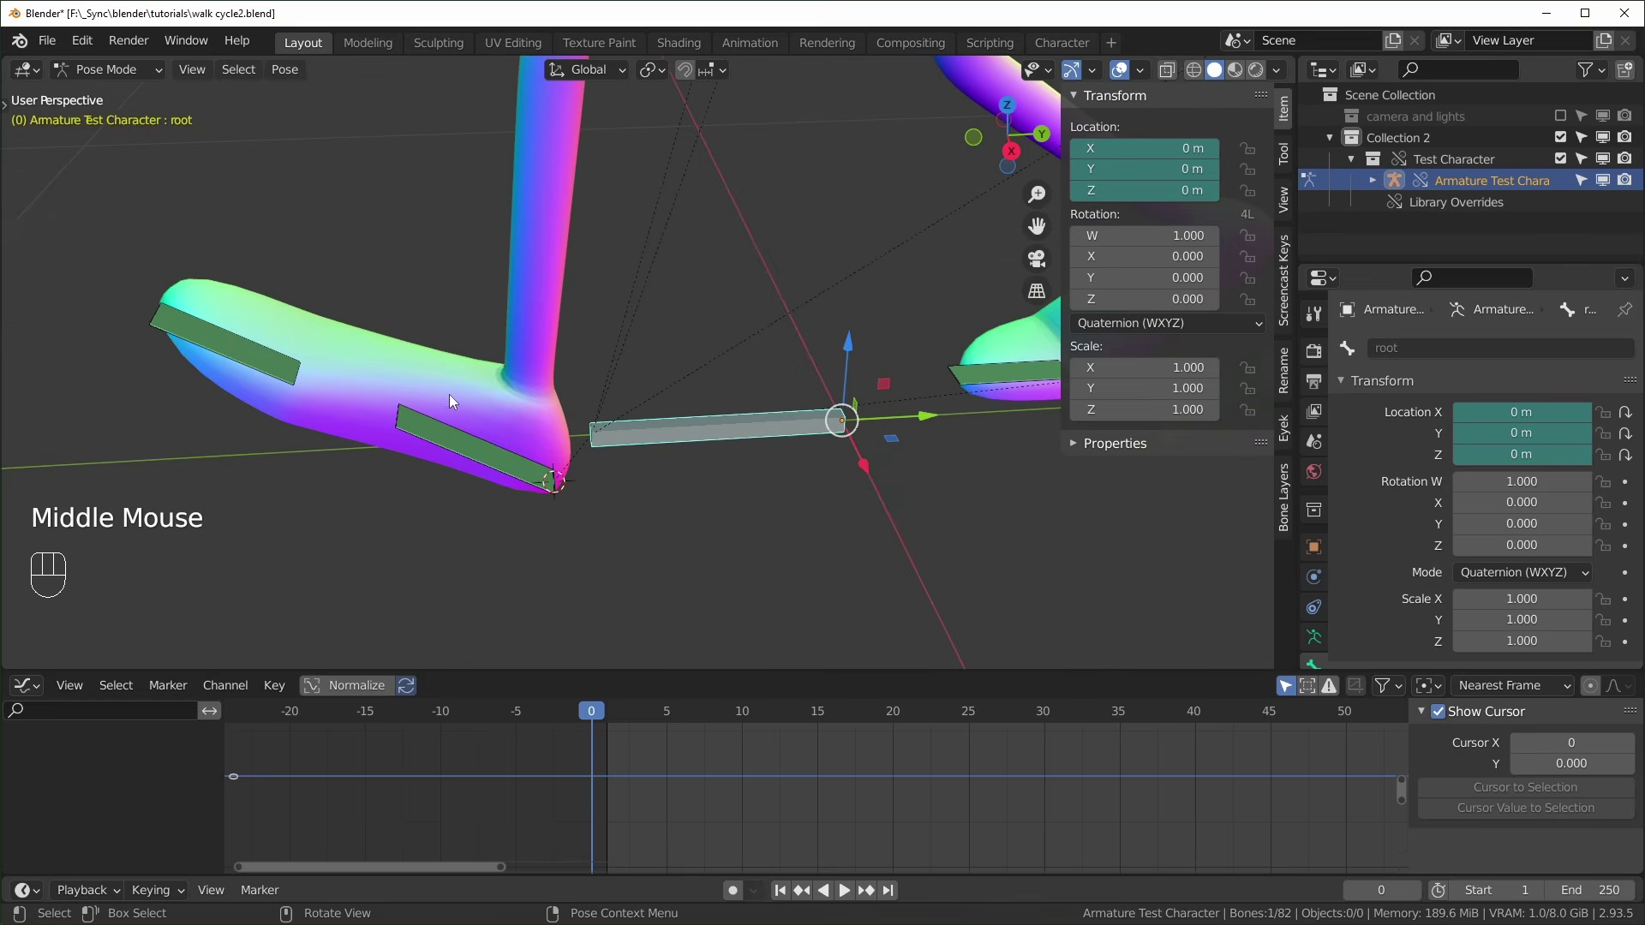
key(KP_3)
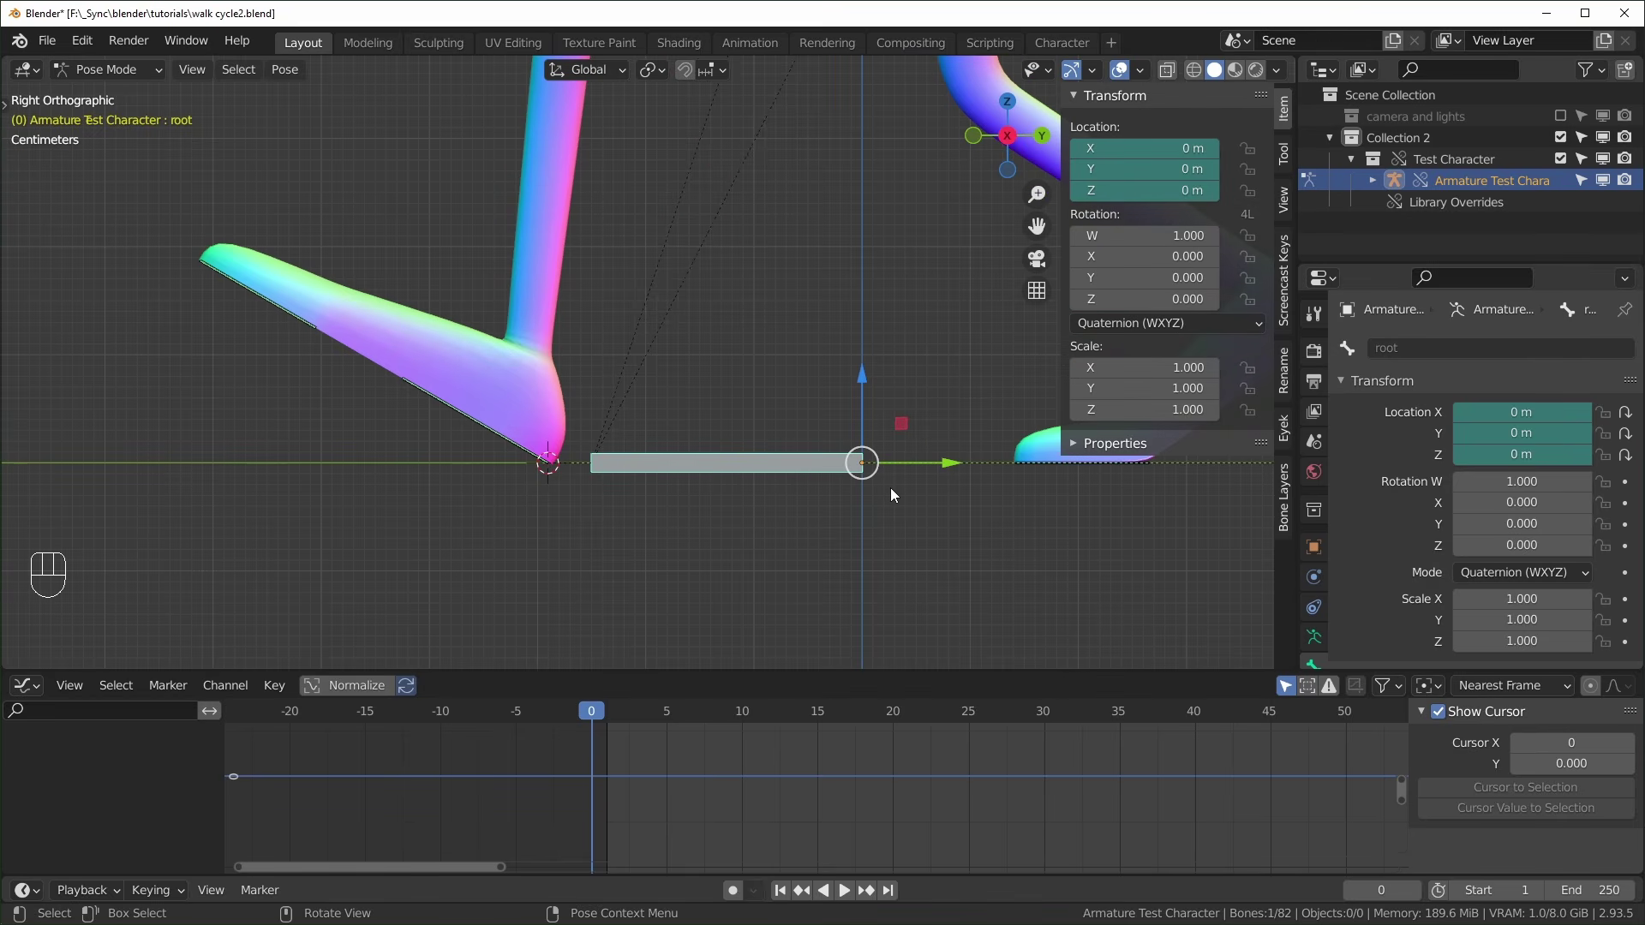
click(523, 450)
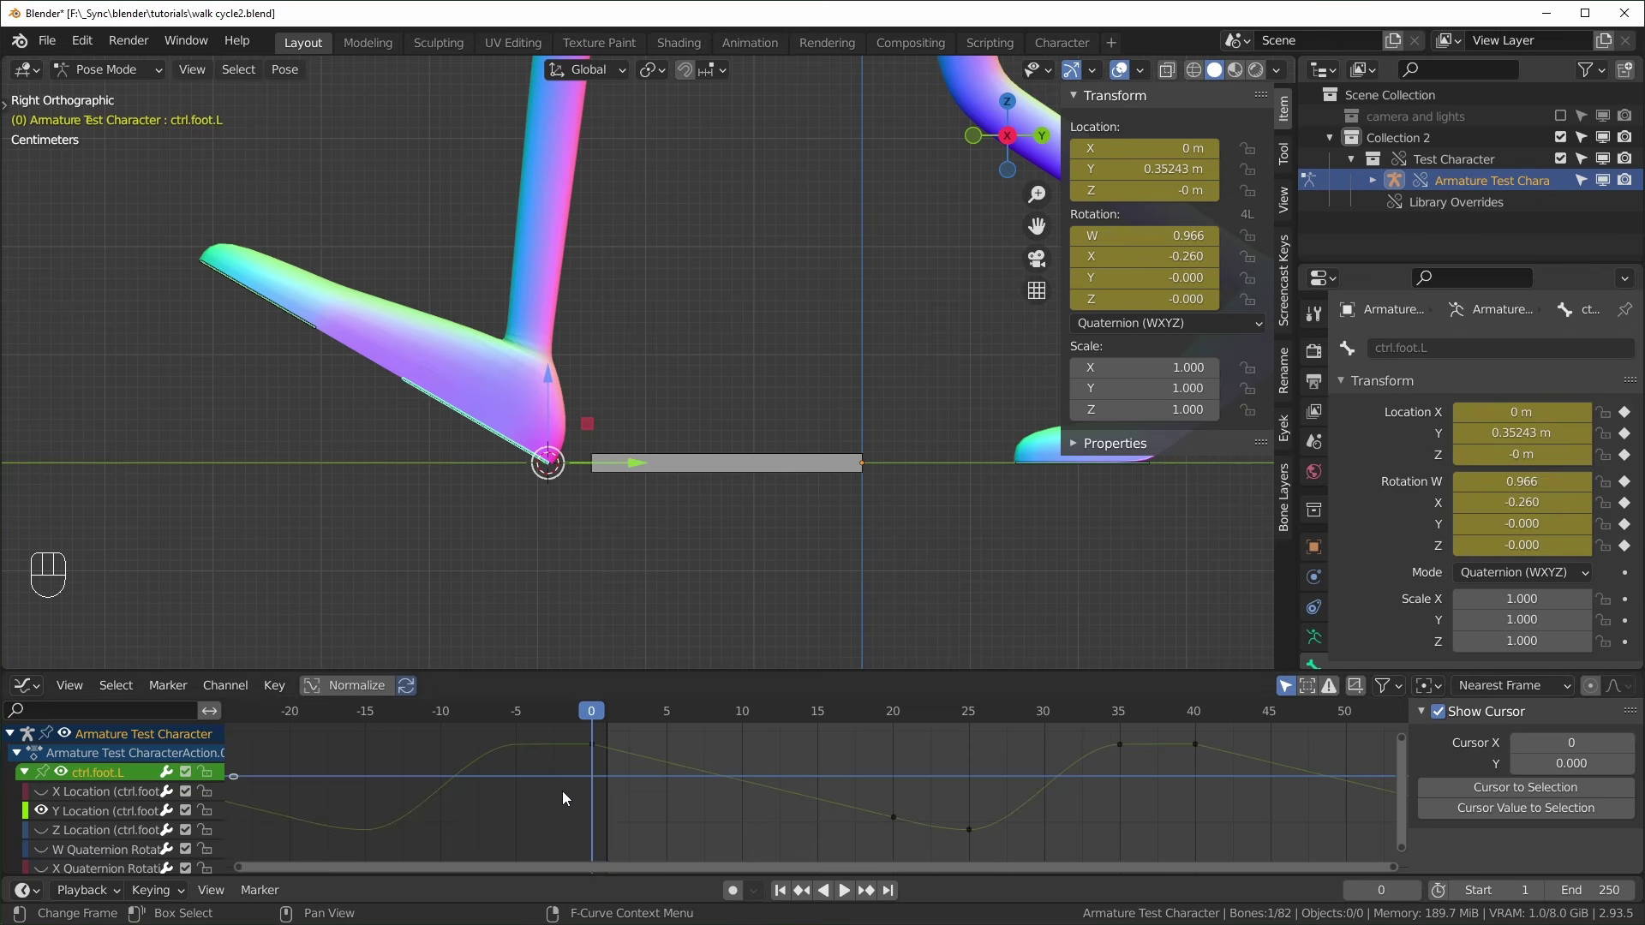
click(905, 450)
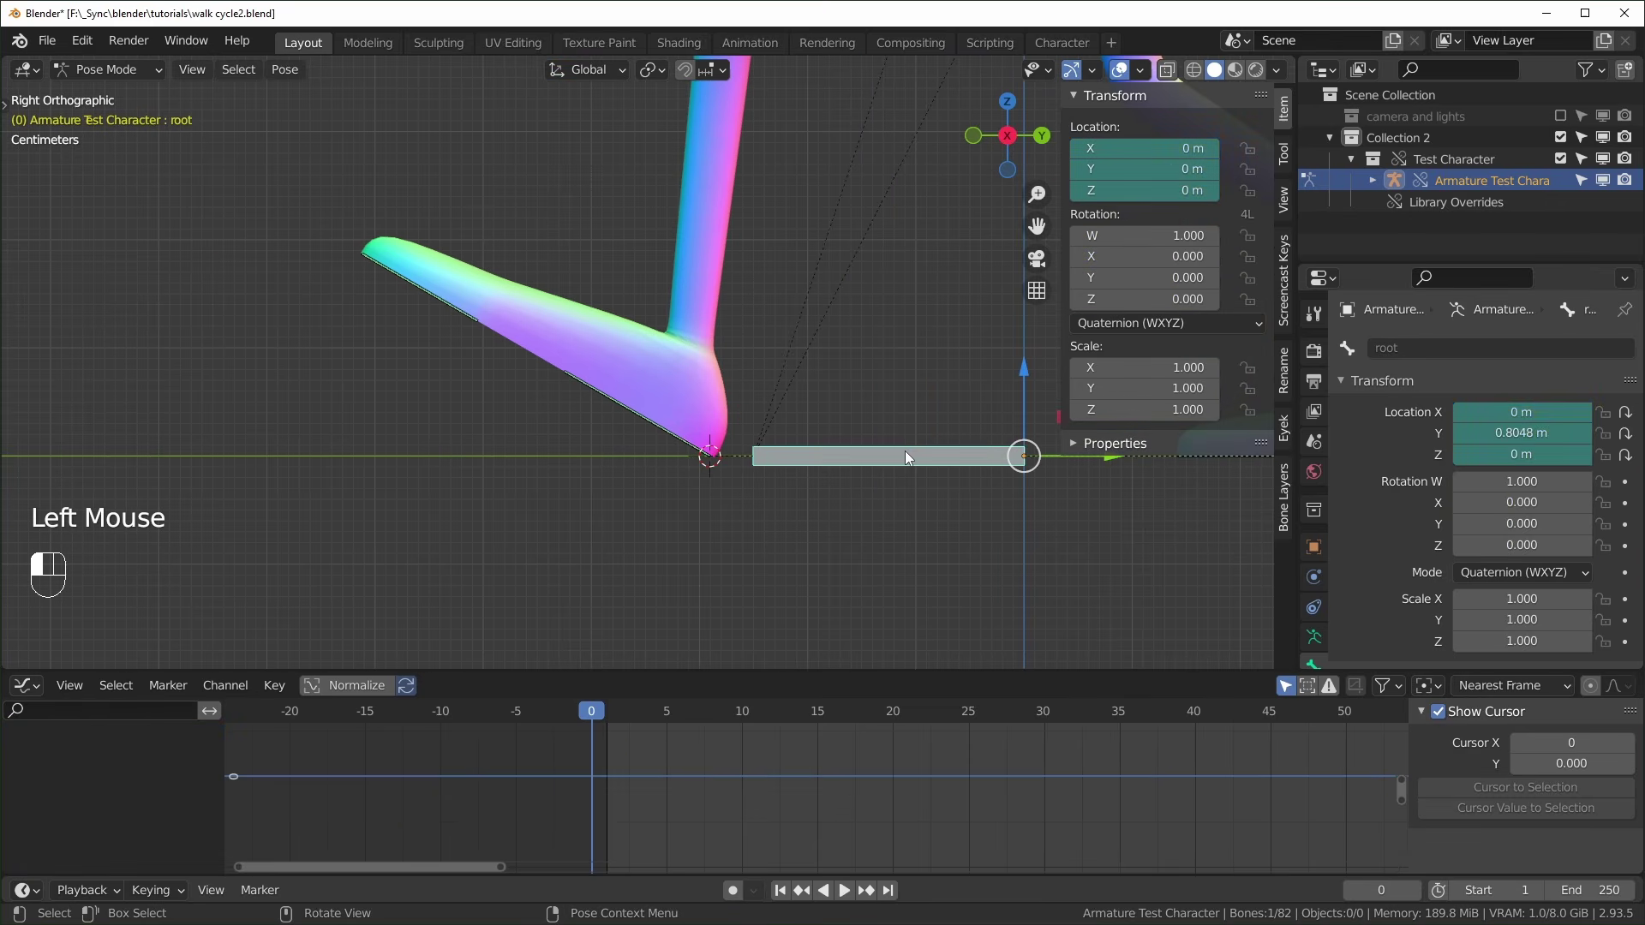
Insert a single keyframe on the root bone's Y location at frame 0
right_click(1124, 169)
right_click(1127, 171)
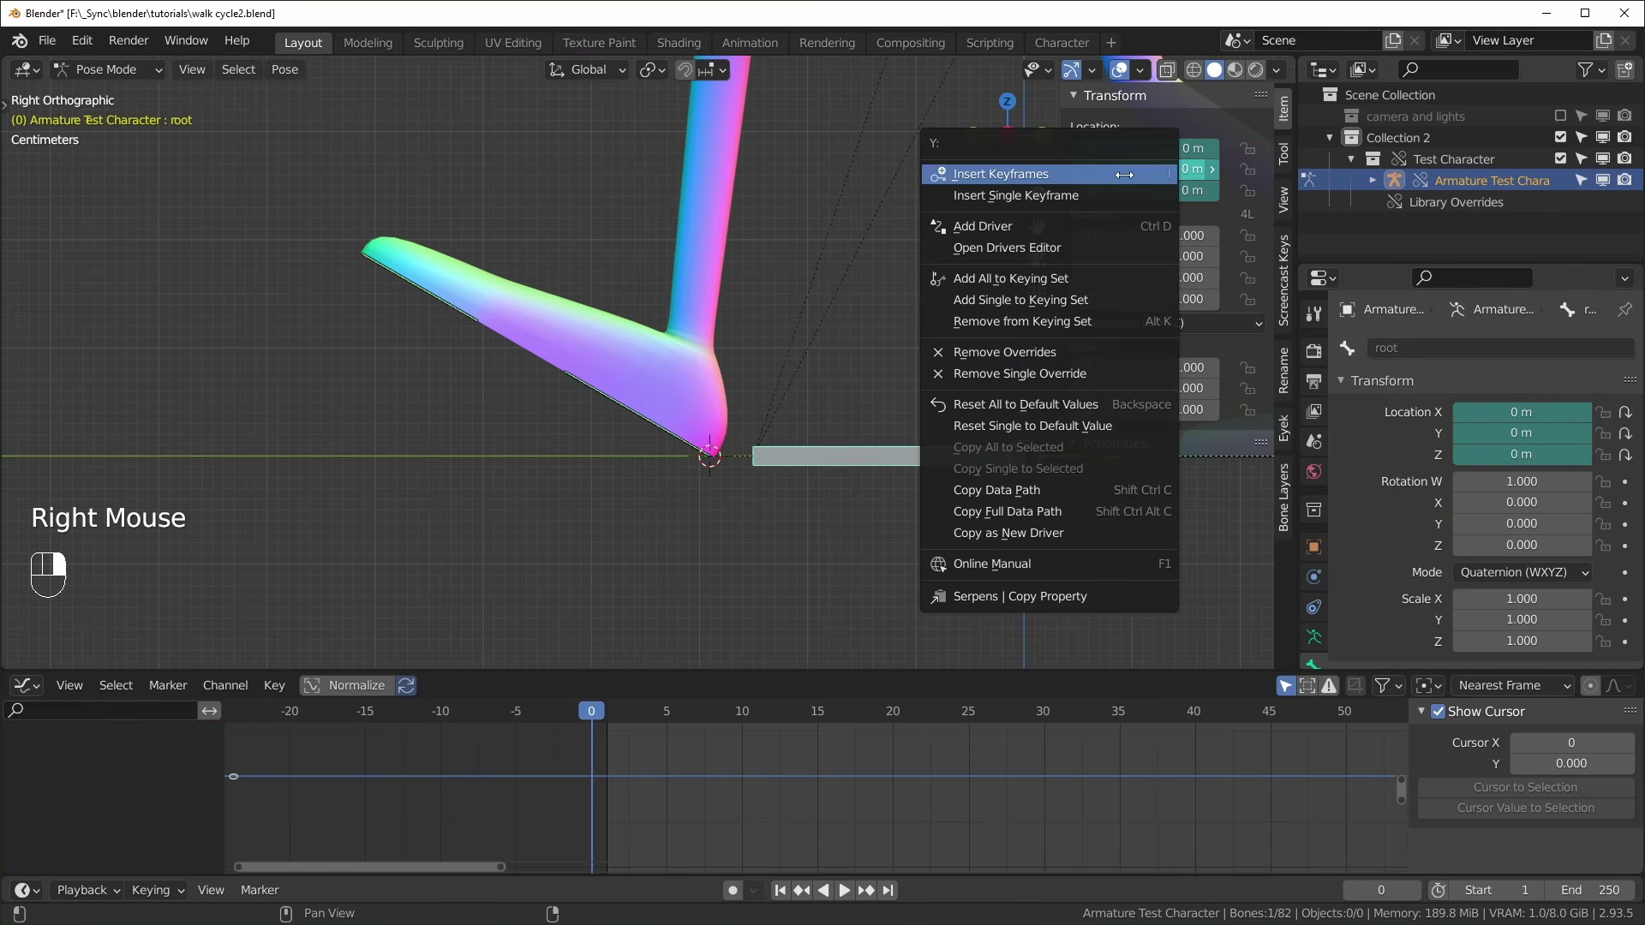
click(1066, 197)
At frame 20, move the root bone about 0.804 m along Y to bring the left foot control to the cursor, and key only Y location
drag(596, 708, 893, 715)
drag(1109, 459, 236, 533)
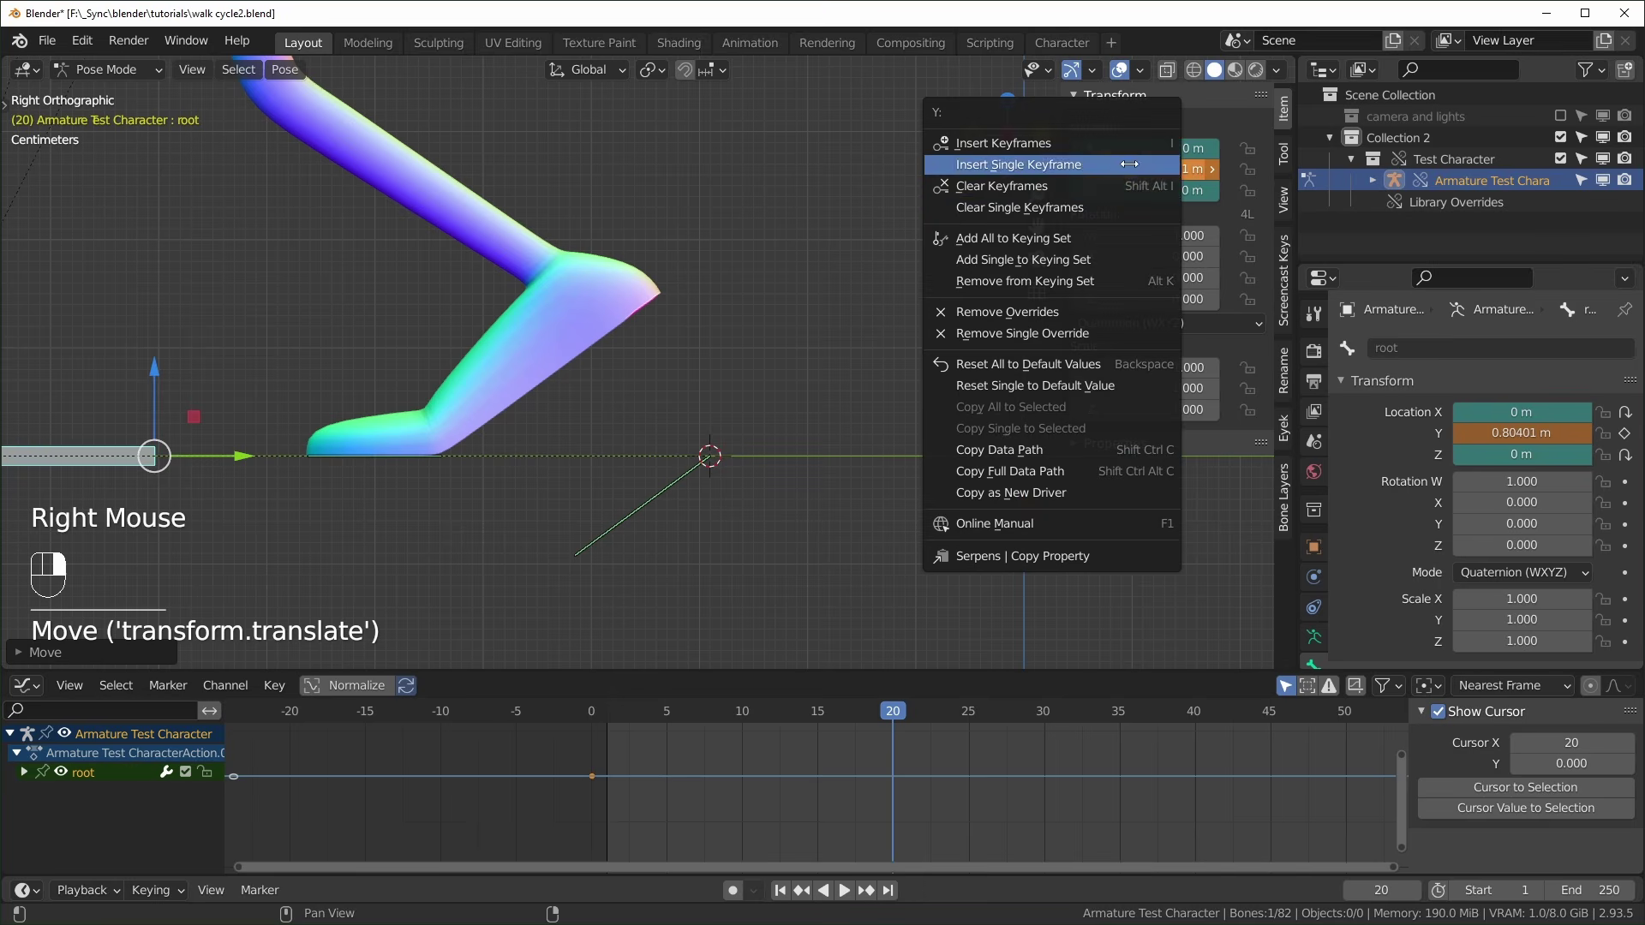
right_click(1079, 170)
click(1078, 171)
Return to frame 0 and set the root bone's Y location keyframes to Linear interpolation
middle_drag(626, 708, 626, 762)
drag(625, 763, 592, 799)
scroll(883, 497, down, 2)
scroll(887, 480, up, 2)
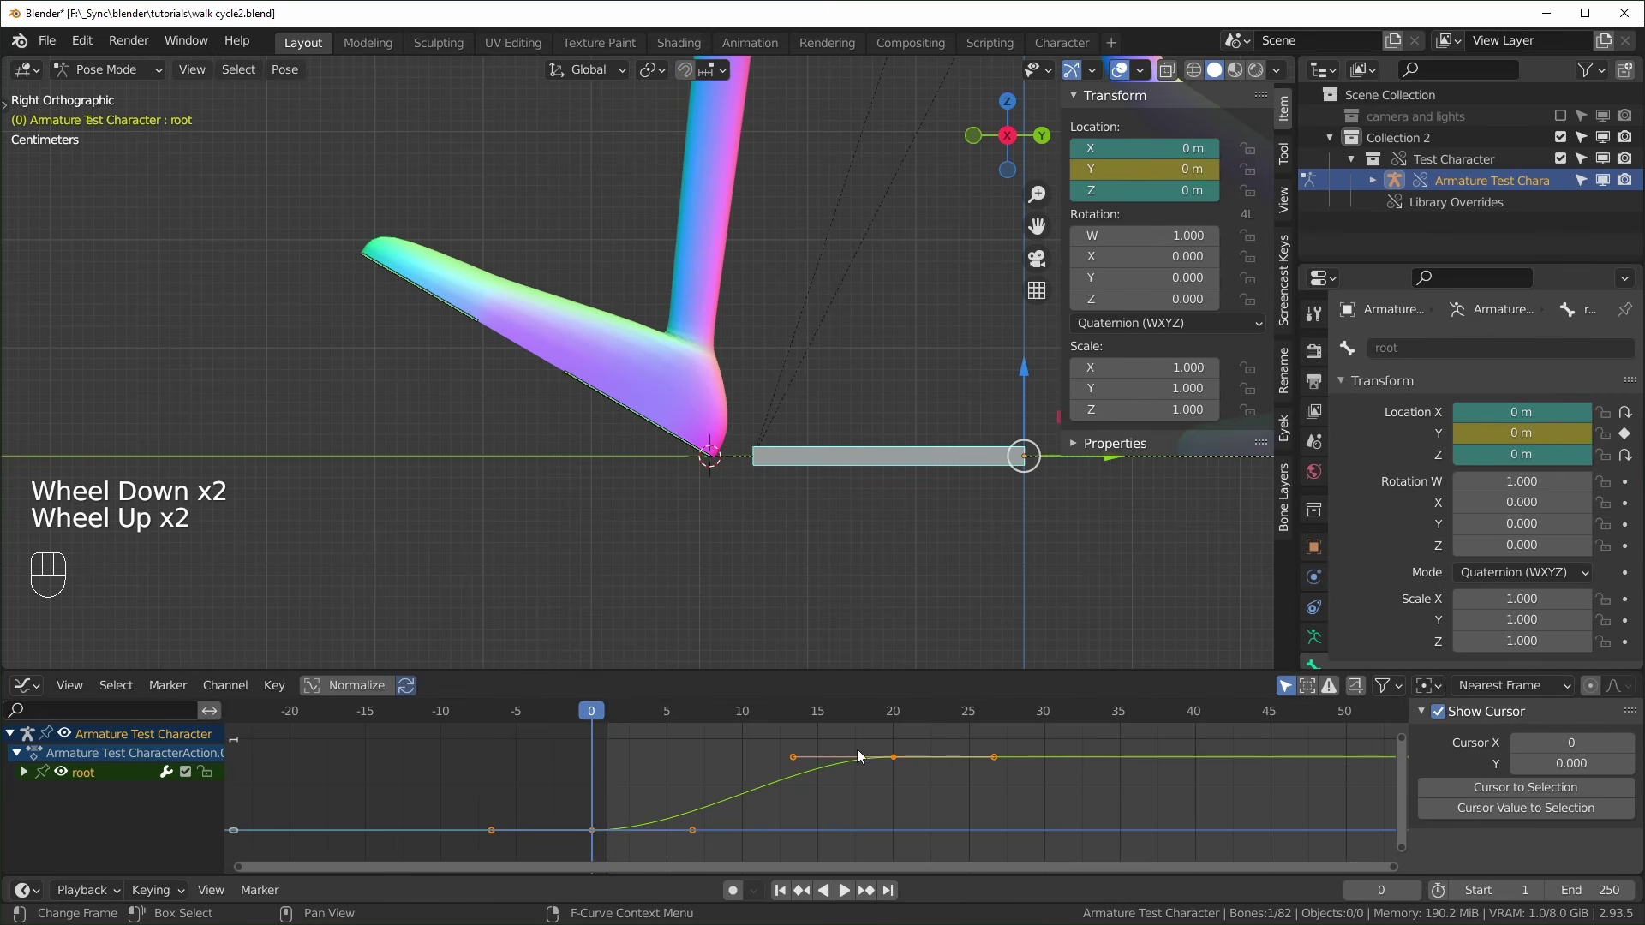
triple_click(639, 754)
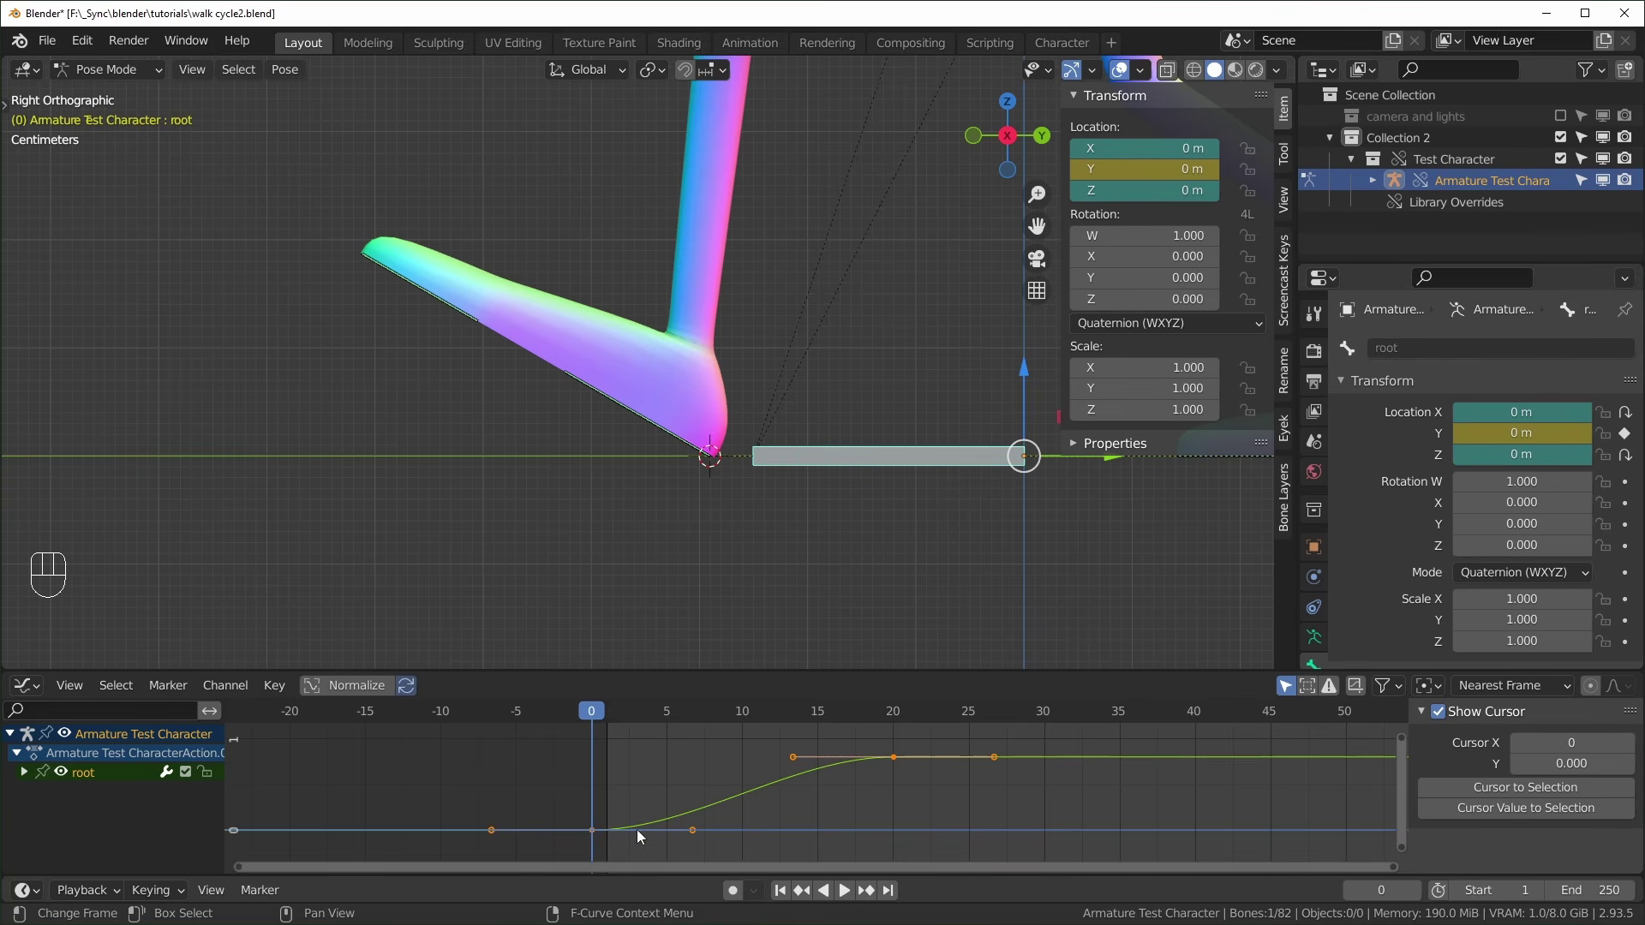
drag(514, 725, 789, 795)
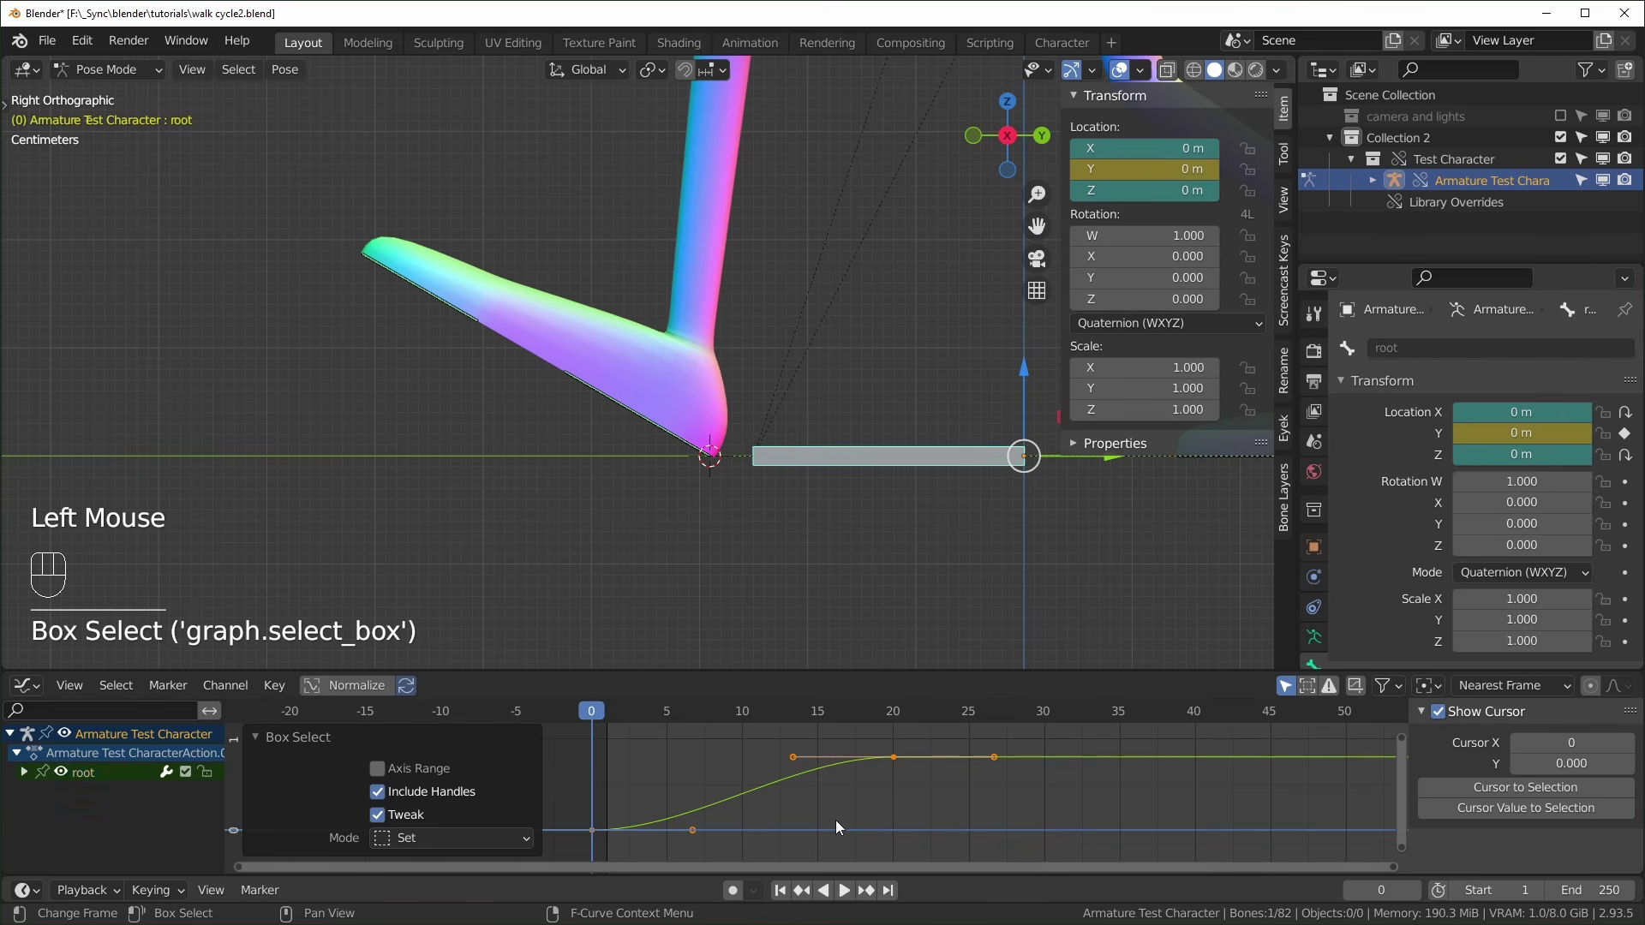
key(t)
click(768, 785)
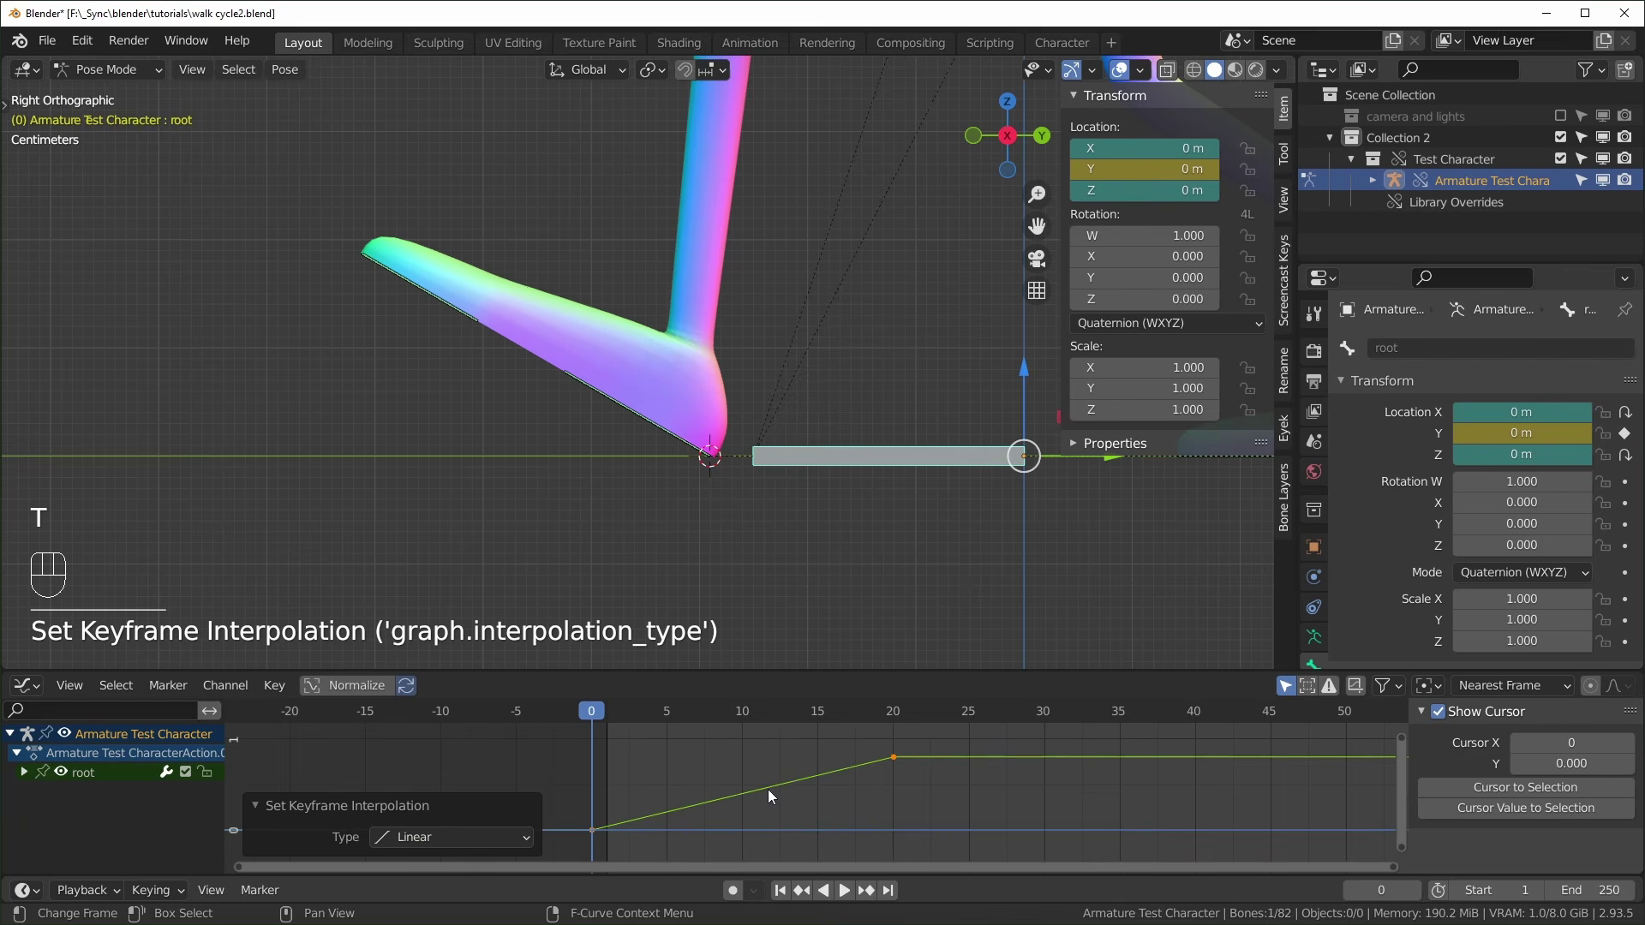
drag(567, 777, 599, 830)
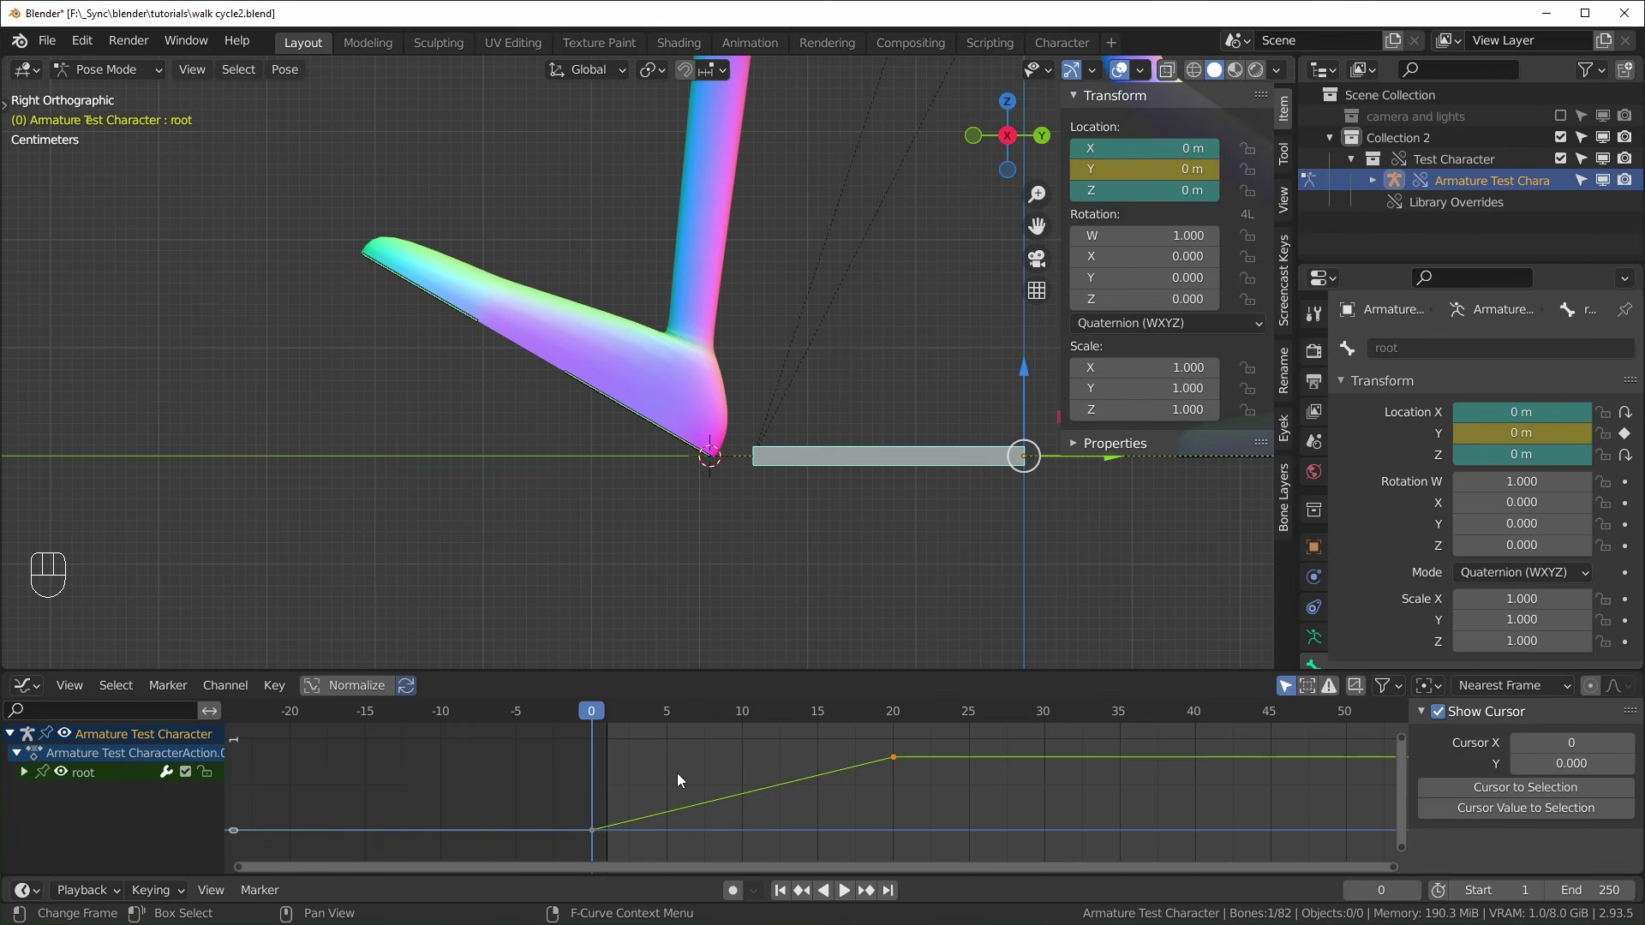
Scrub from frame 0 toward frame 20 to check the planted left foot against the 3D cursor
scroll(827, 631, down, 3)
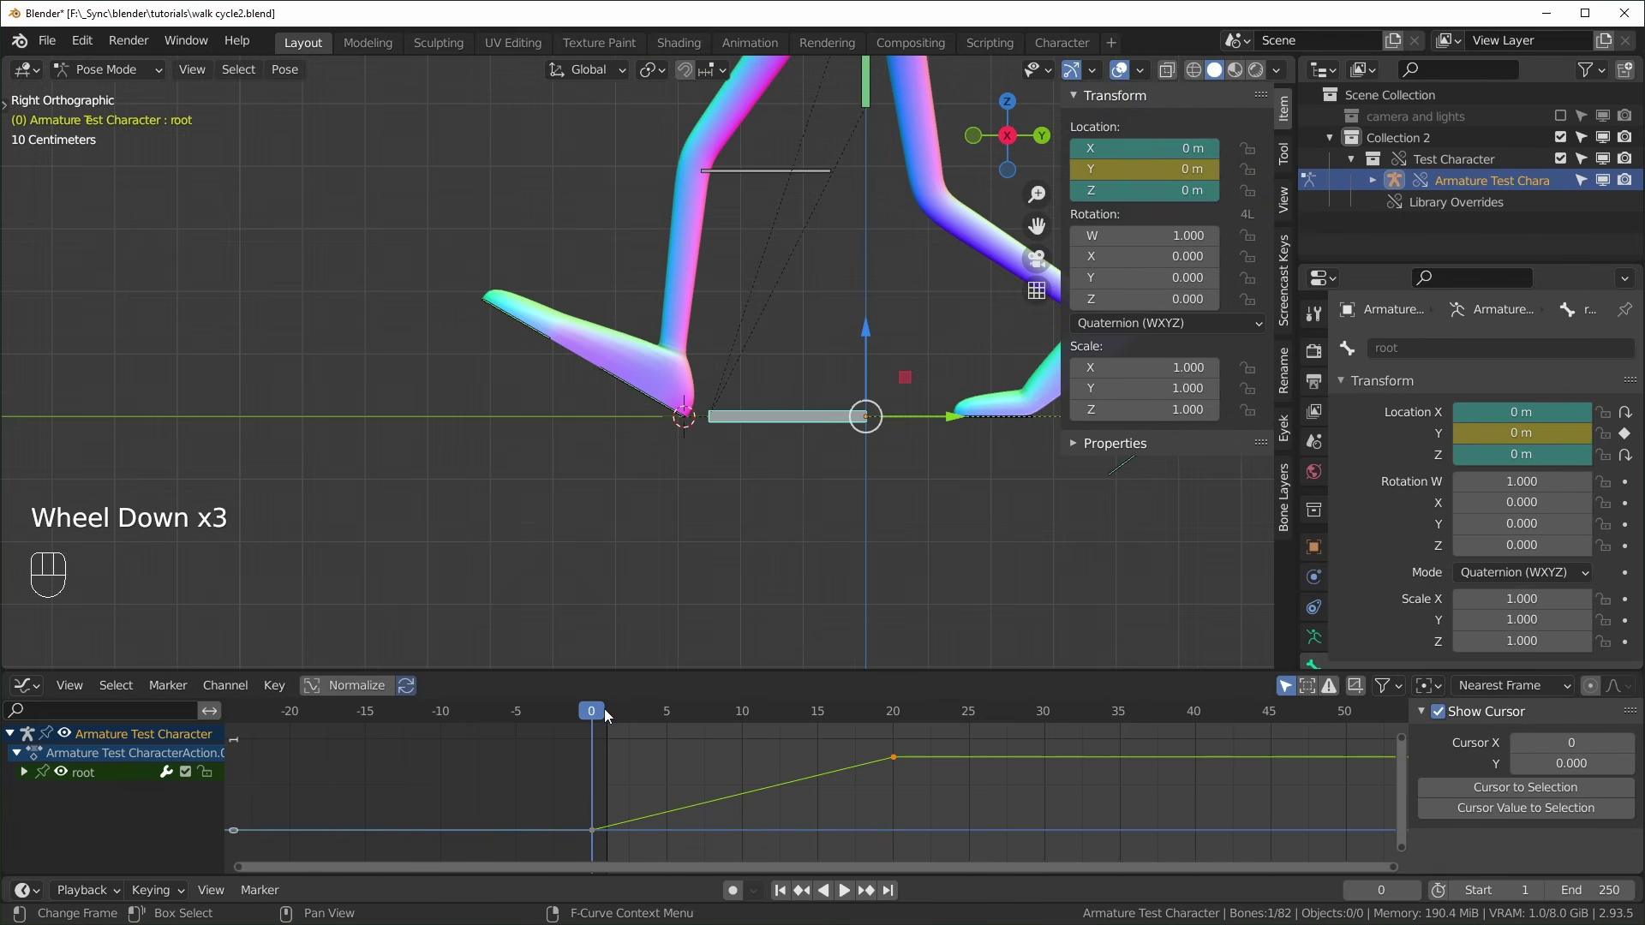
drag(605, 717, 874, 808)
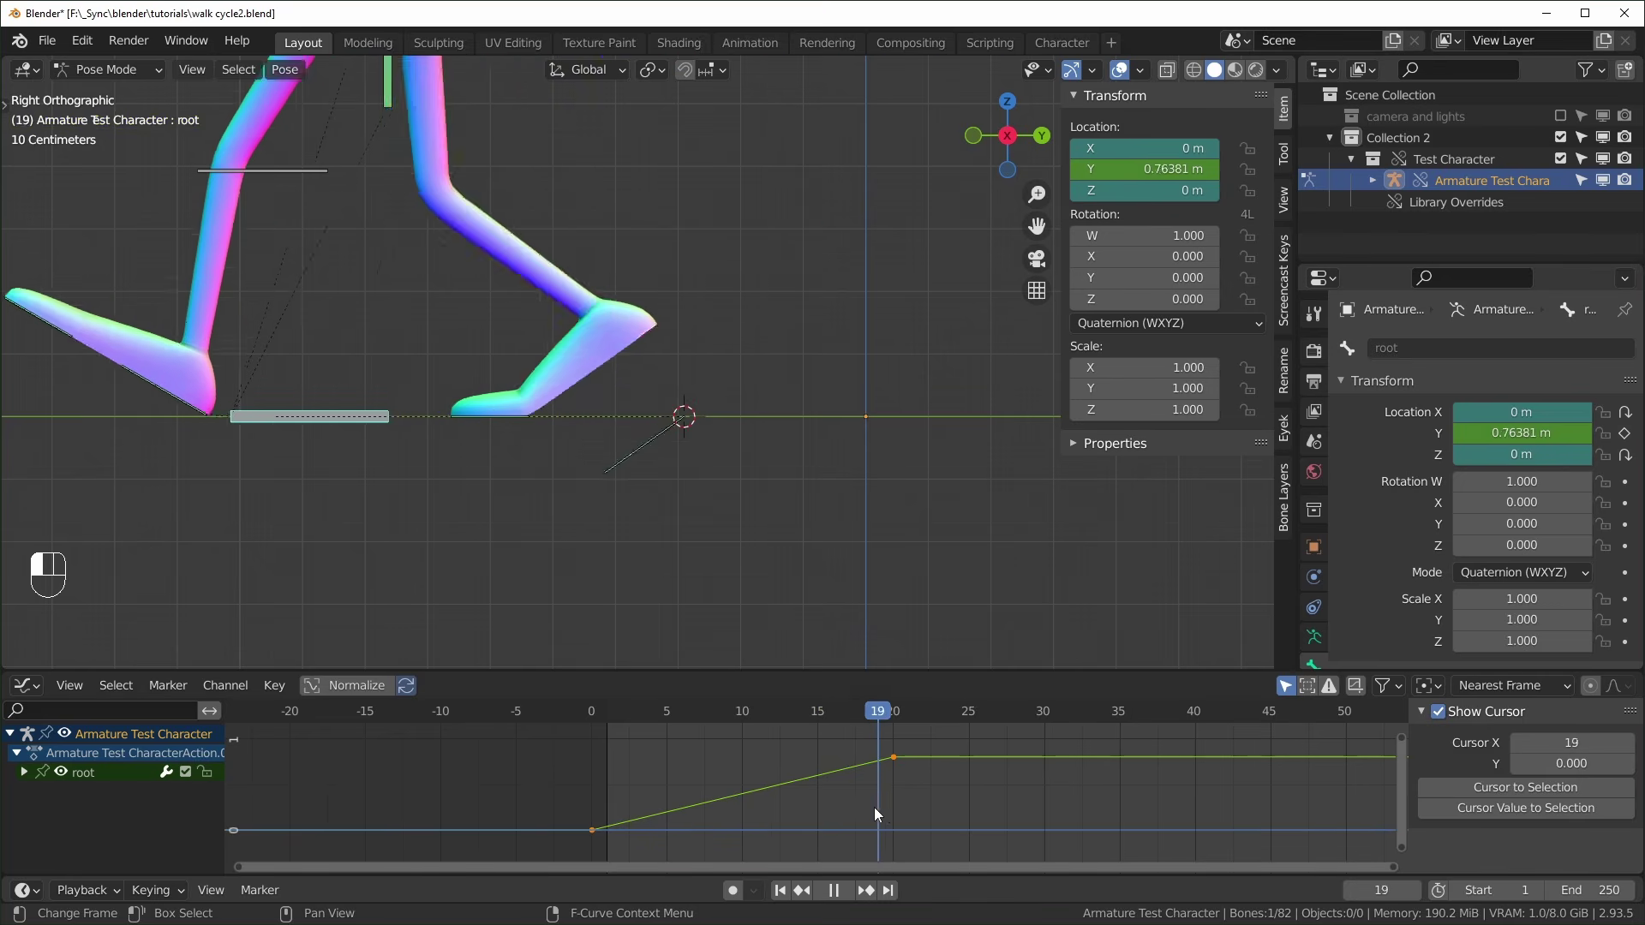
key(Escape)
scroll(856, 496, up, 3)
shift+middle_drag(837, 538, 793, 540)
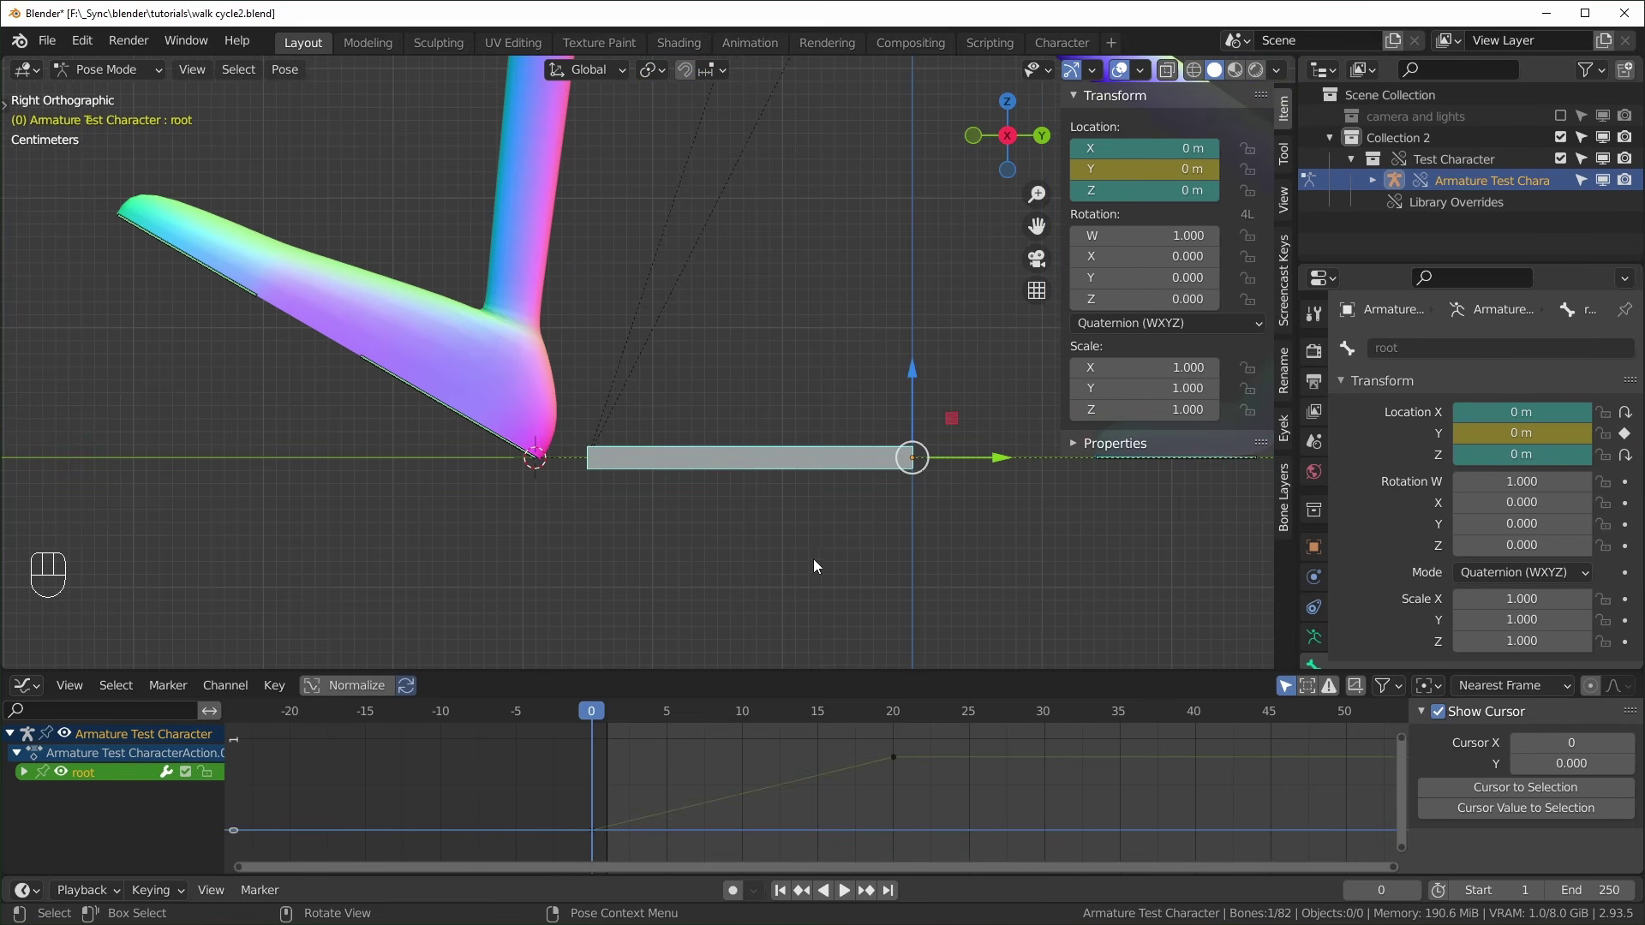
Snap the 3D cursor back to the world origin
scroll(713, 548, down, 3)
shift+middle_drag(910, 557, 848, 593)
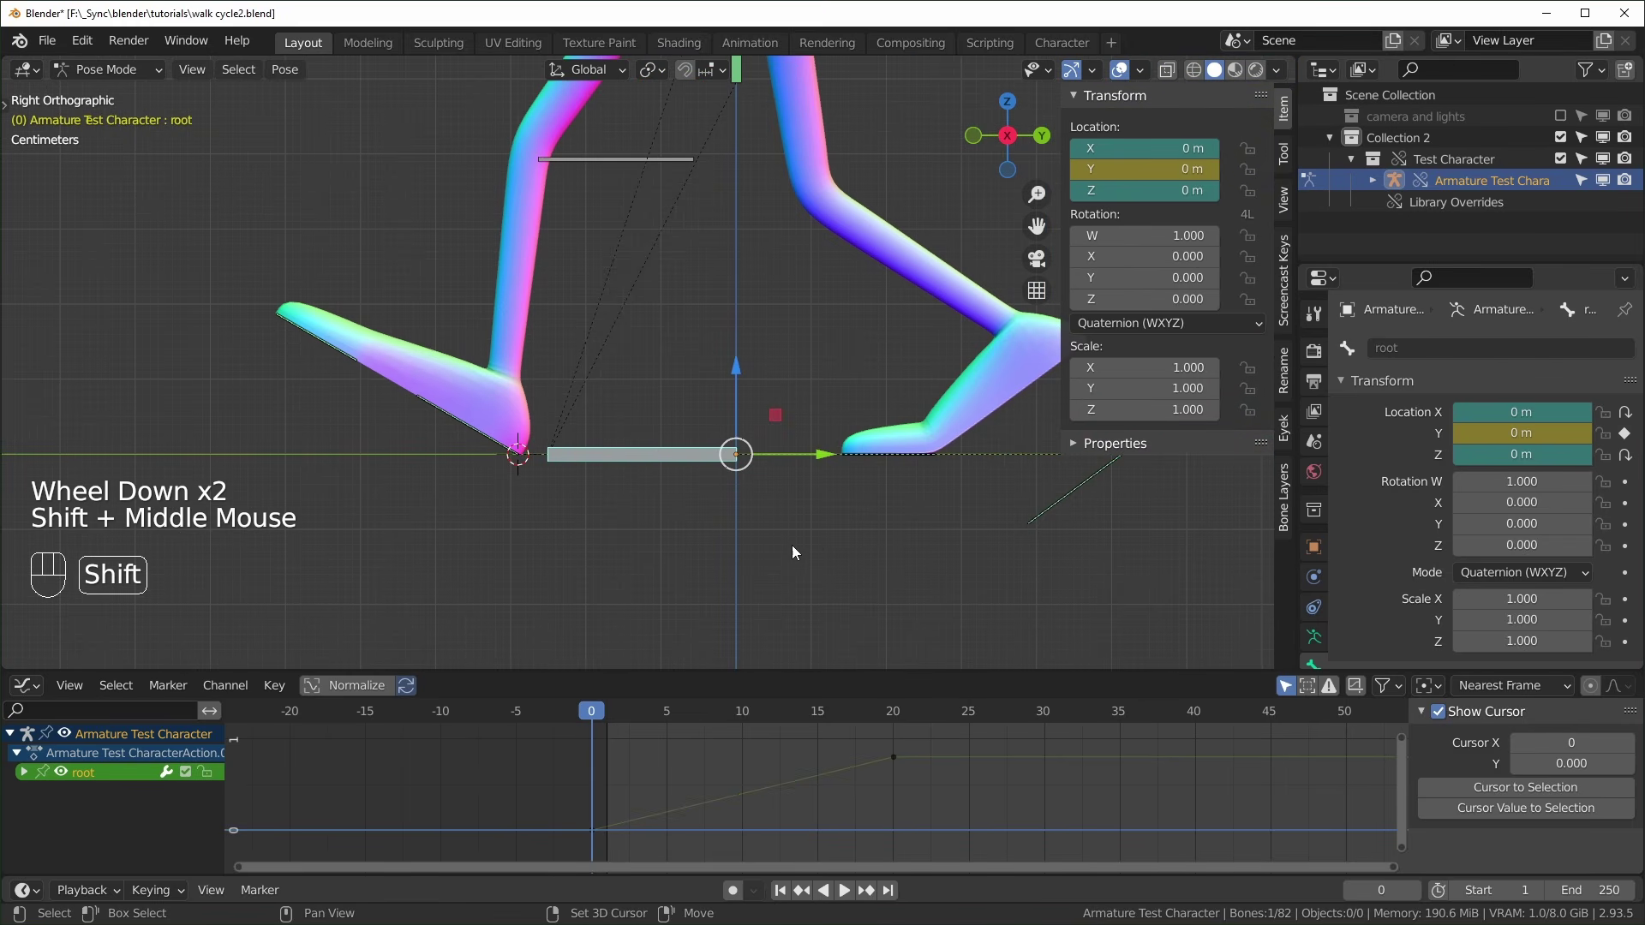
key(shift+s)
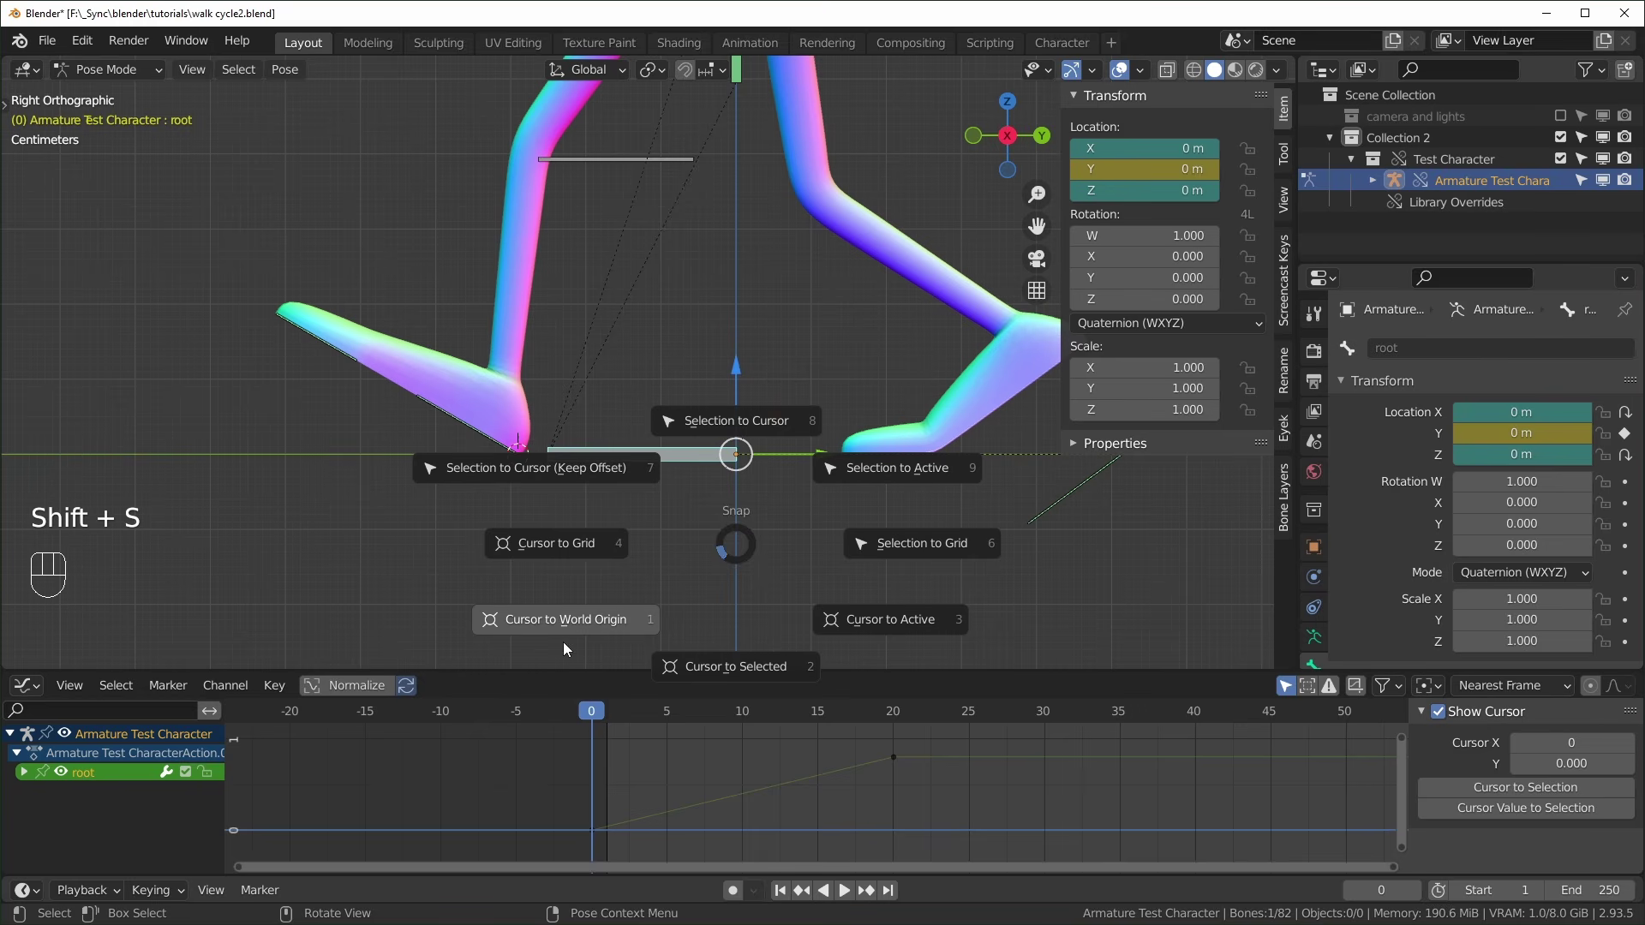
click(604, 619)
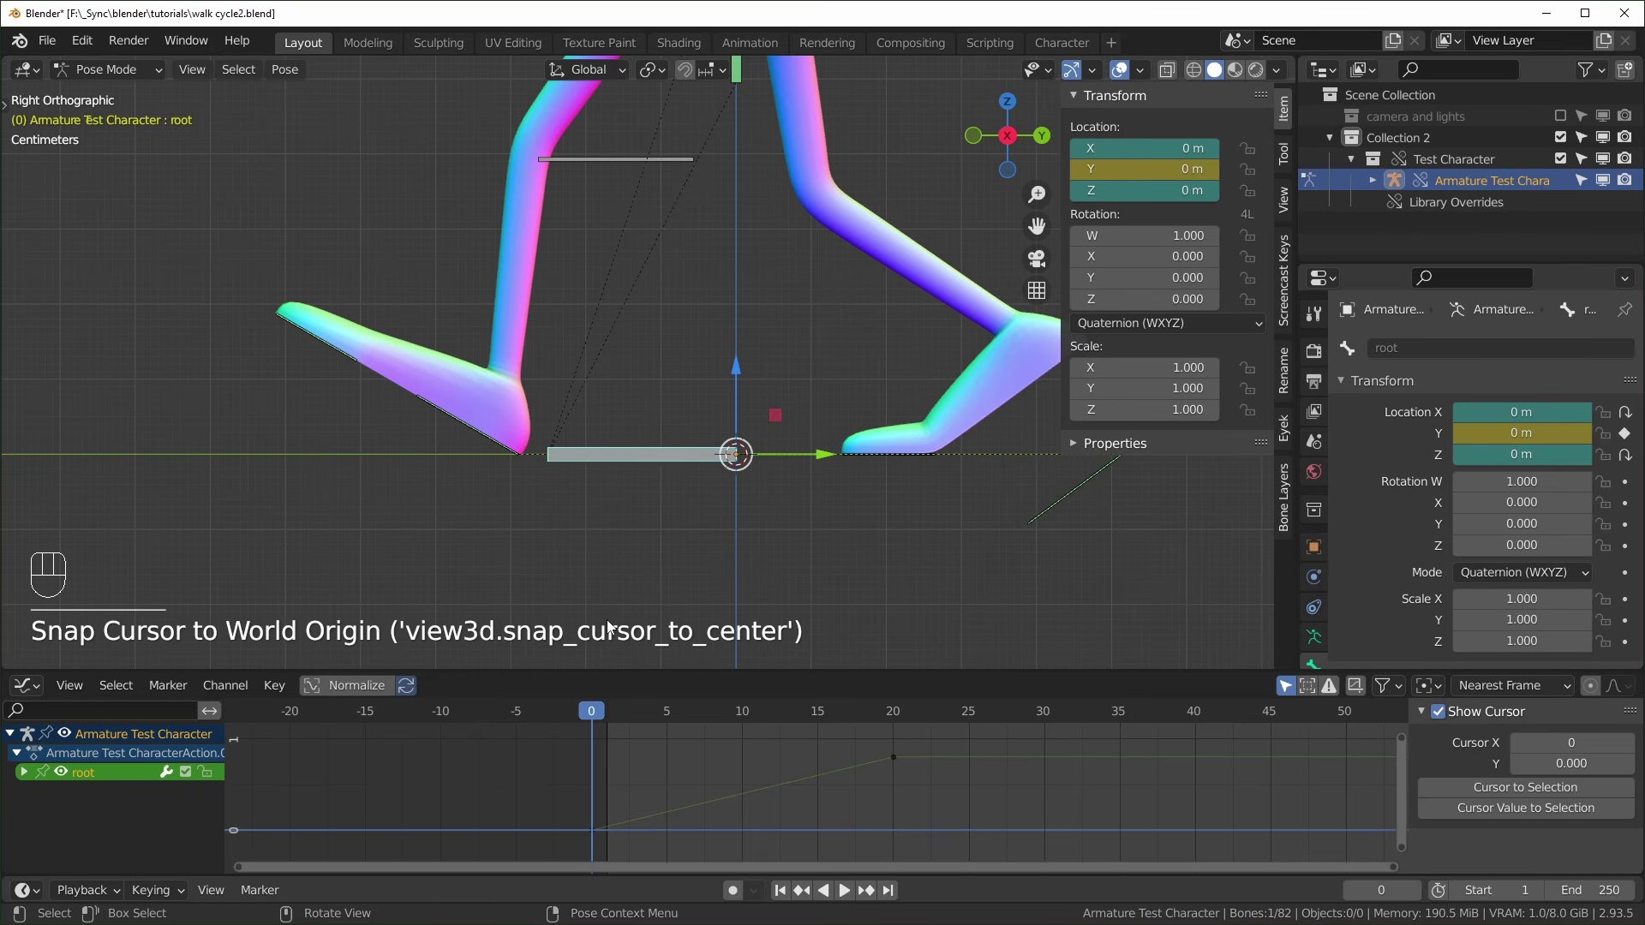
Select all of the root bone's keyframes and delete them
scroll(594, 527, up, 2)
key(a)
double_click(675, 358)
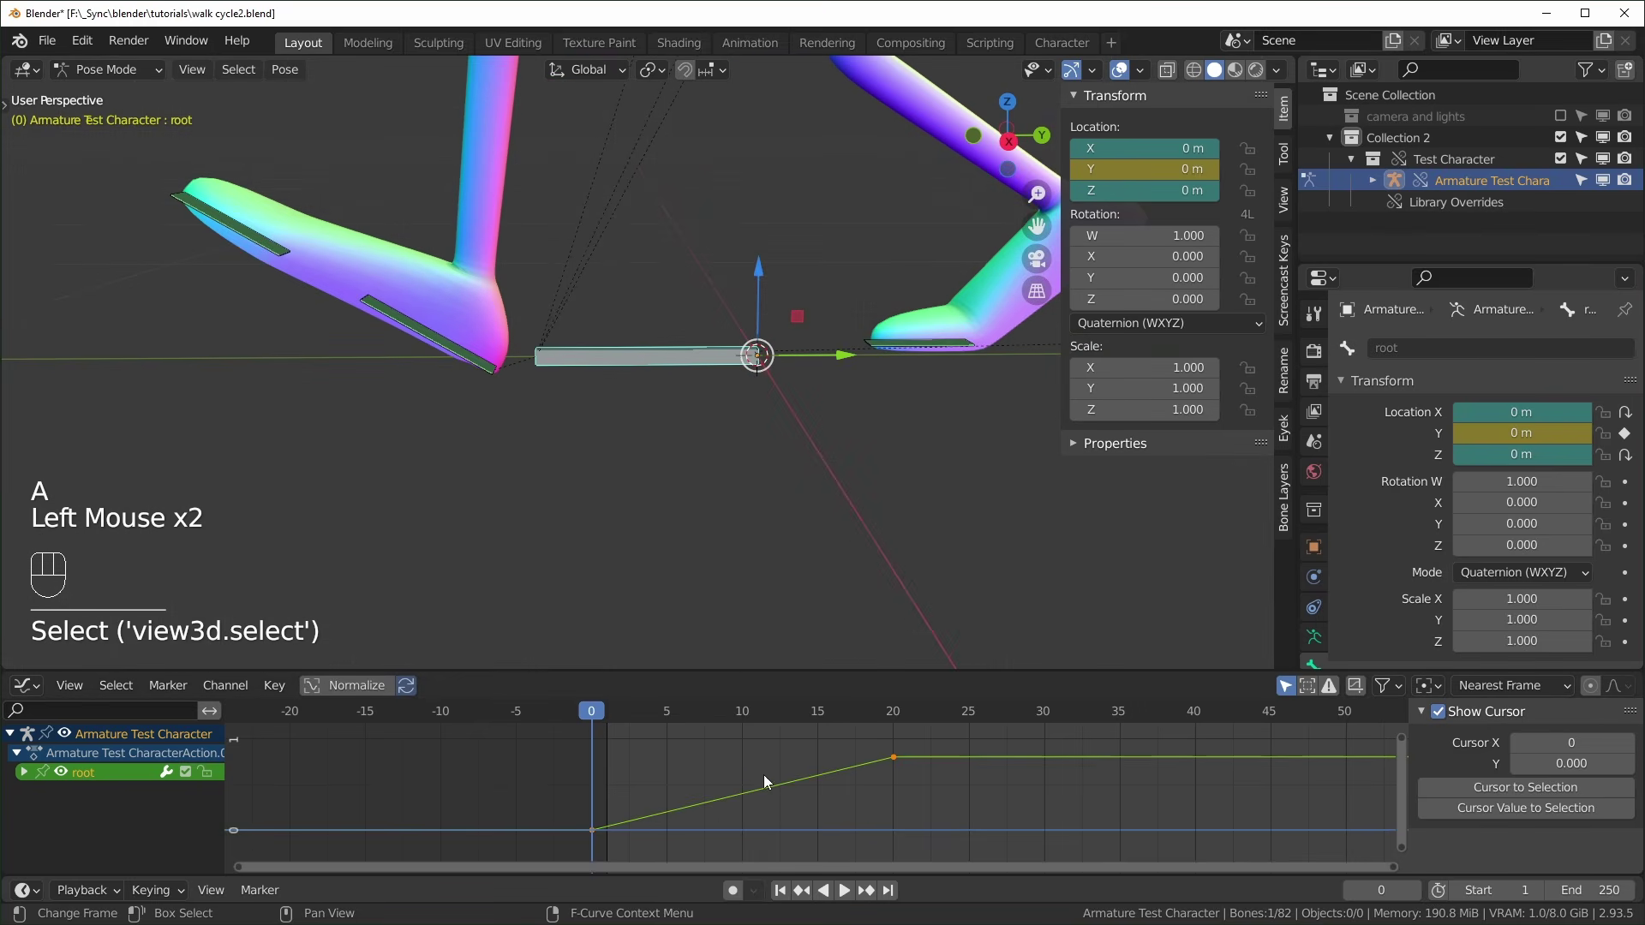
key(a)
key(x)
click(733, 814)
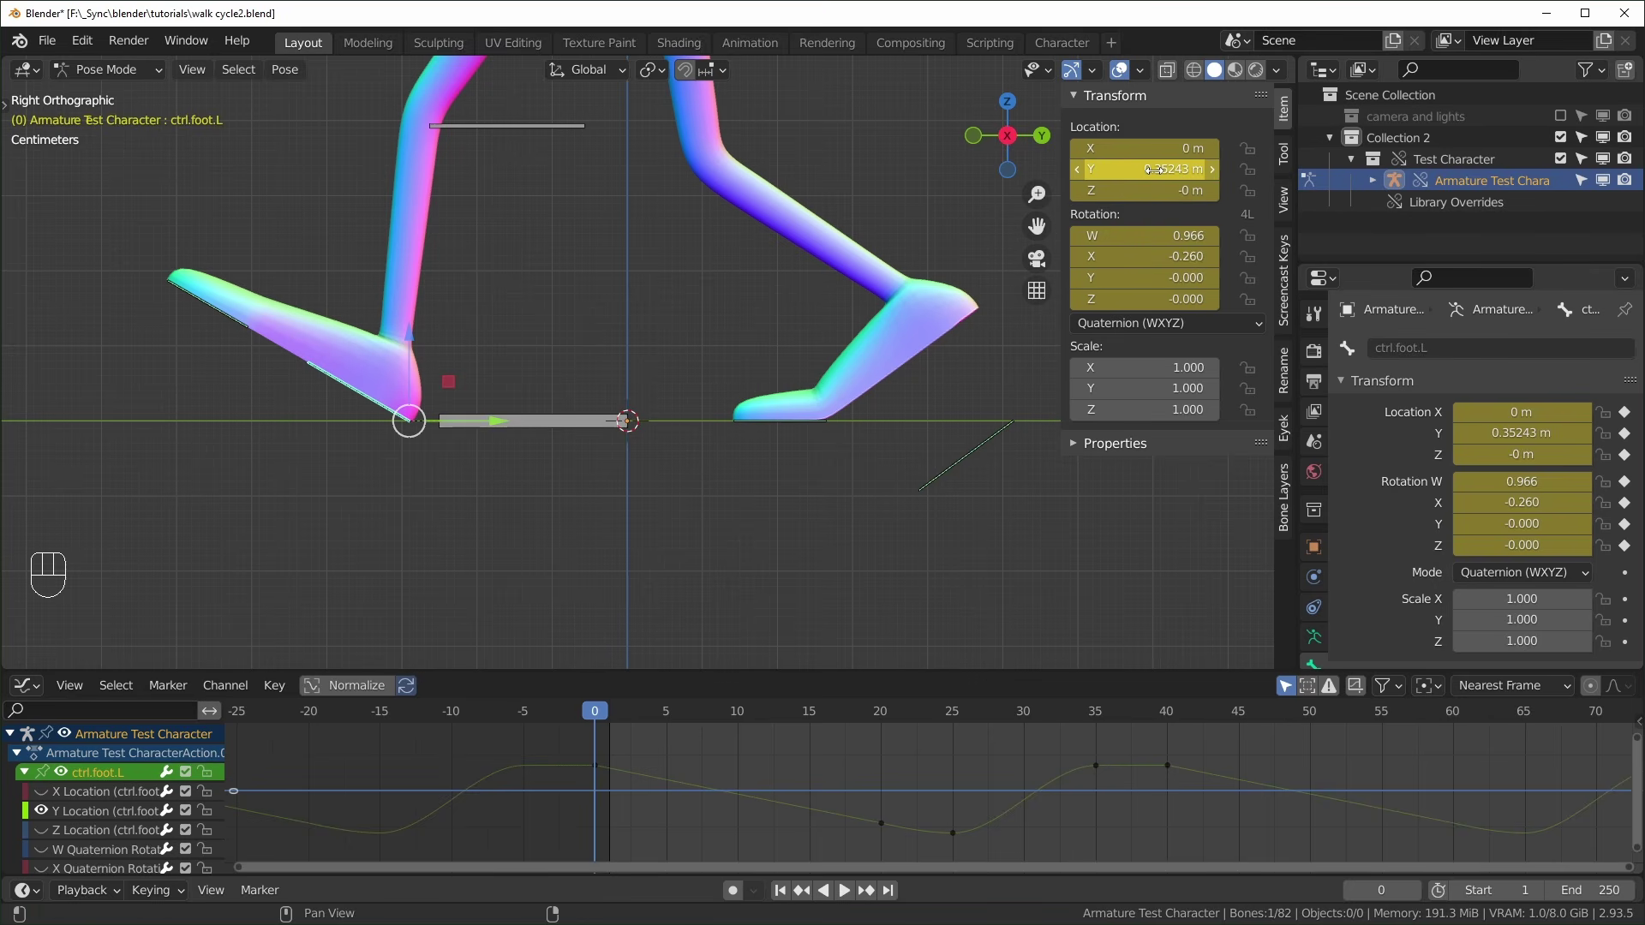
Add the left foot control's frame 0 Y location to its positive frame 20 value, as 0.45177 + 0.352428, and copy the result
key(ctrl+c)
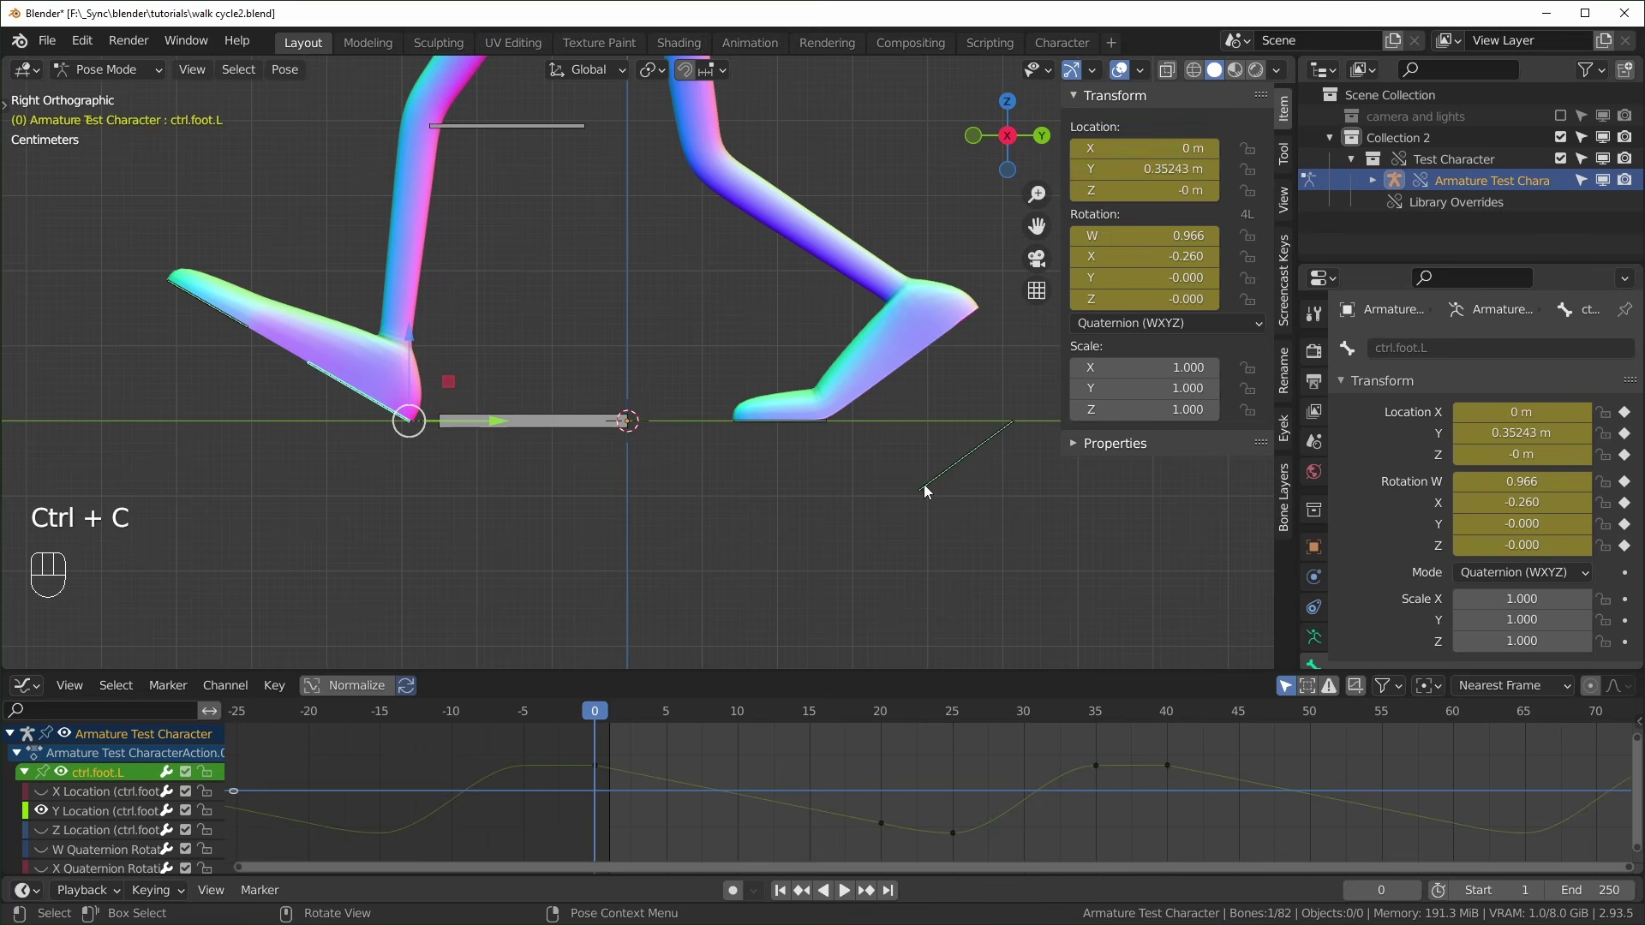
drag(624, 711, 881, 747)
double_click(1144, 169)
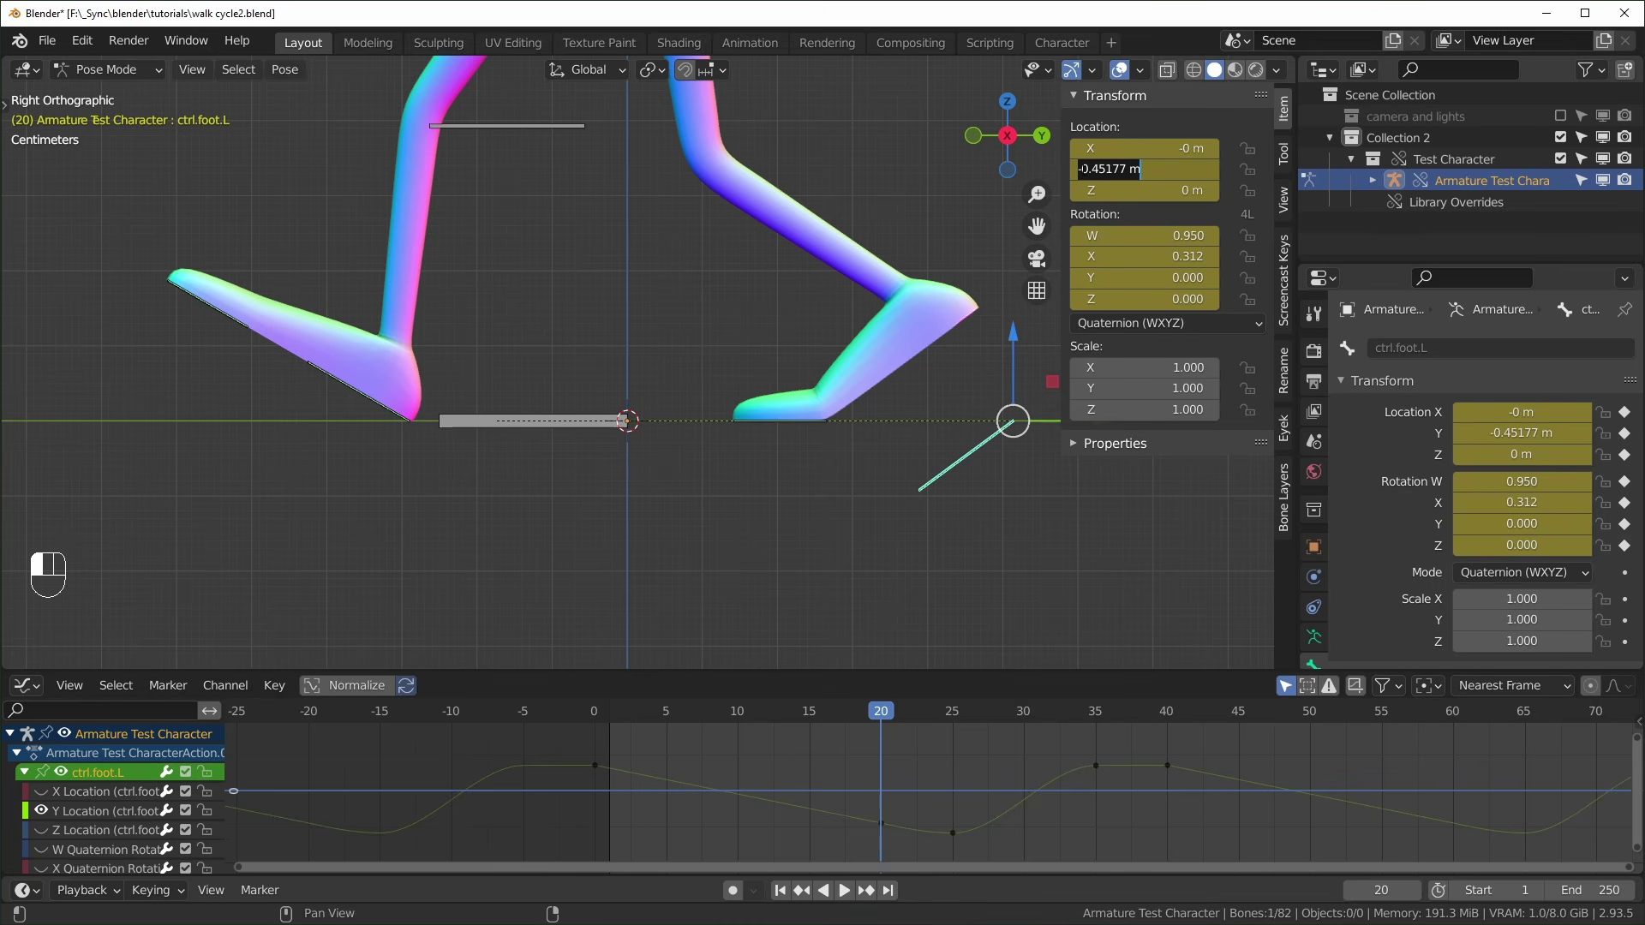
key(Home)
key(Delete)
key(ctrl+v)
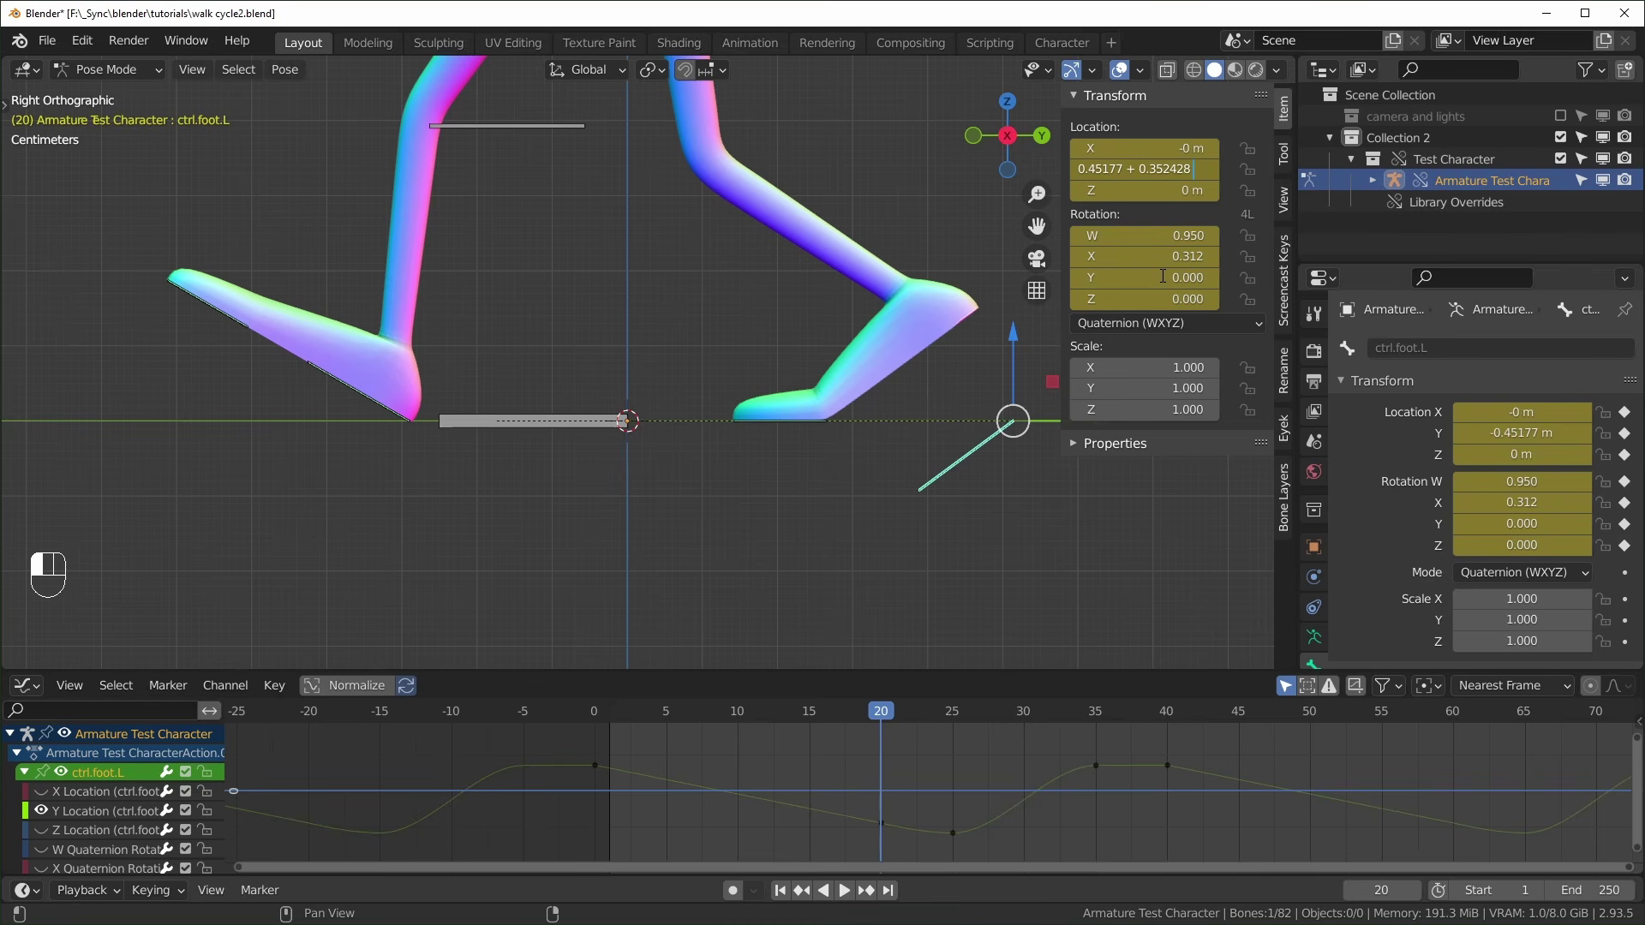
key(Return)
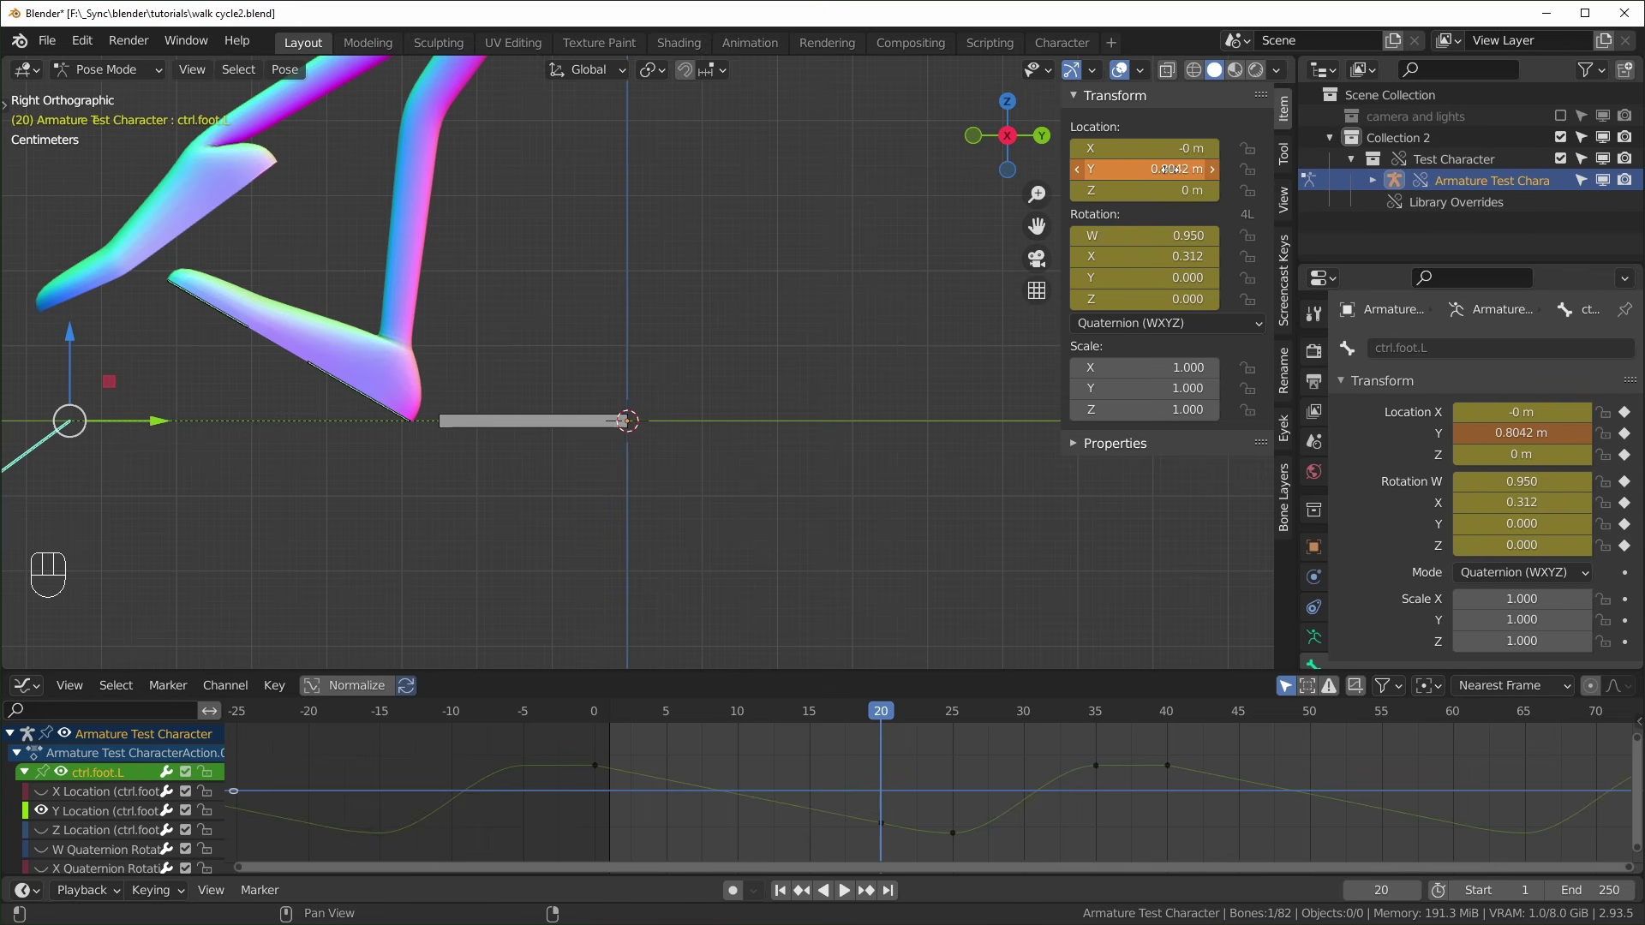
key(ctrl)
Step back and forth around frame 20 to restore the left foot control to its keyframed position
key(Left)
key(Right)
key(Left)
key(Right)
key(Left)
key(Right)
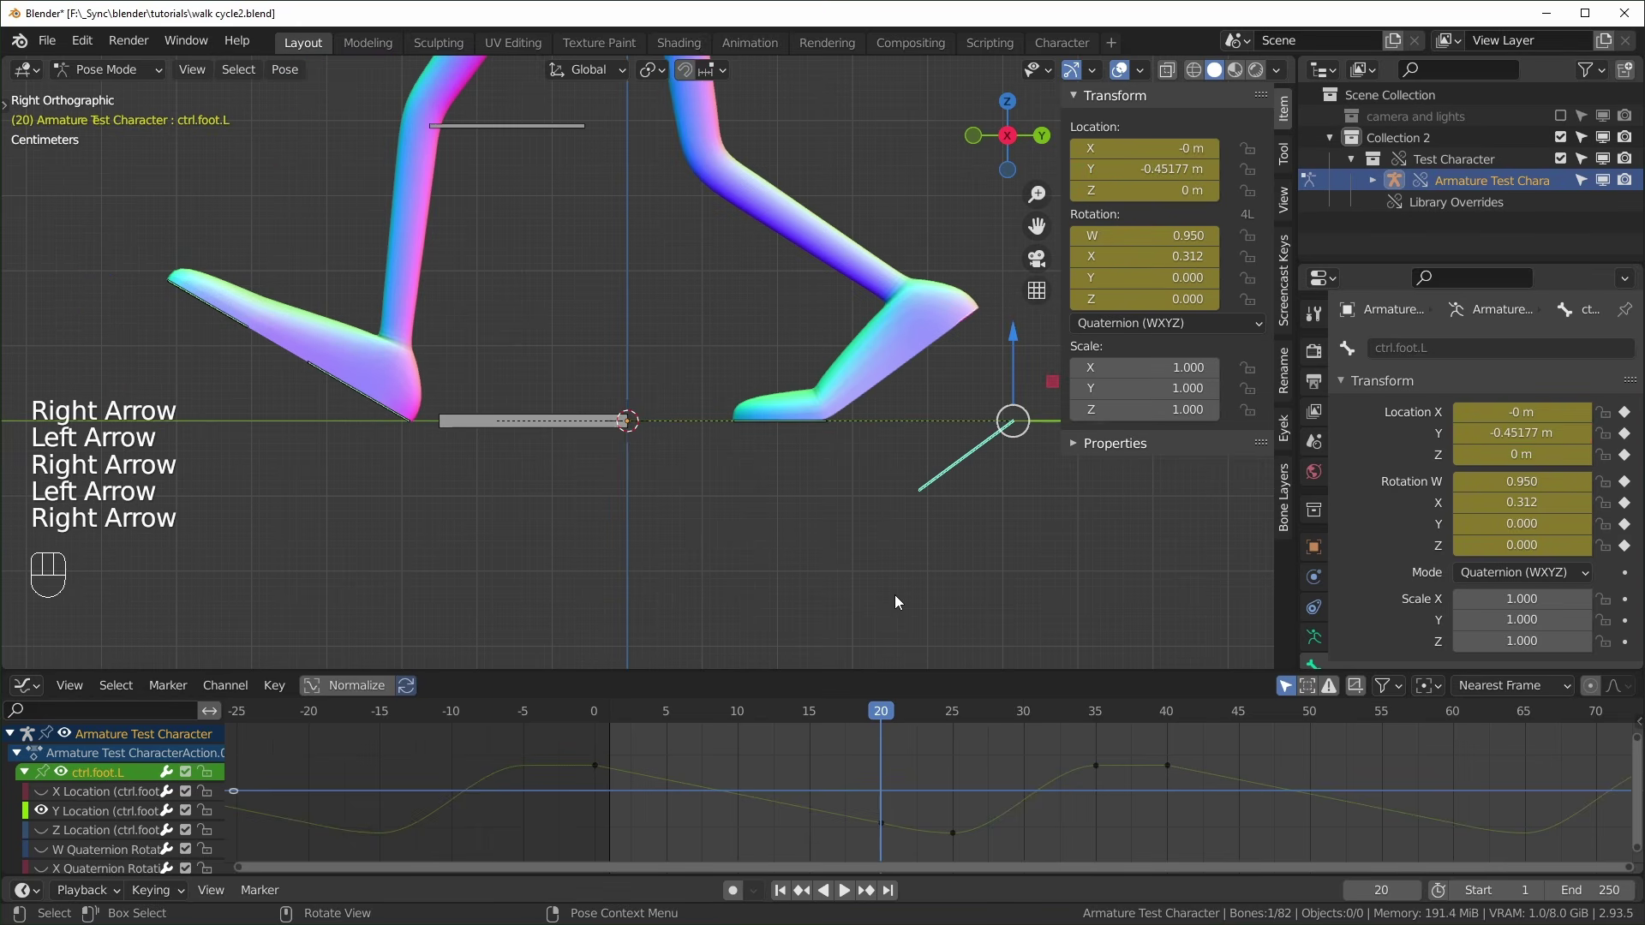
key(Right)
key(Left)
key(Left)
key(Right)
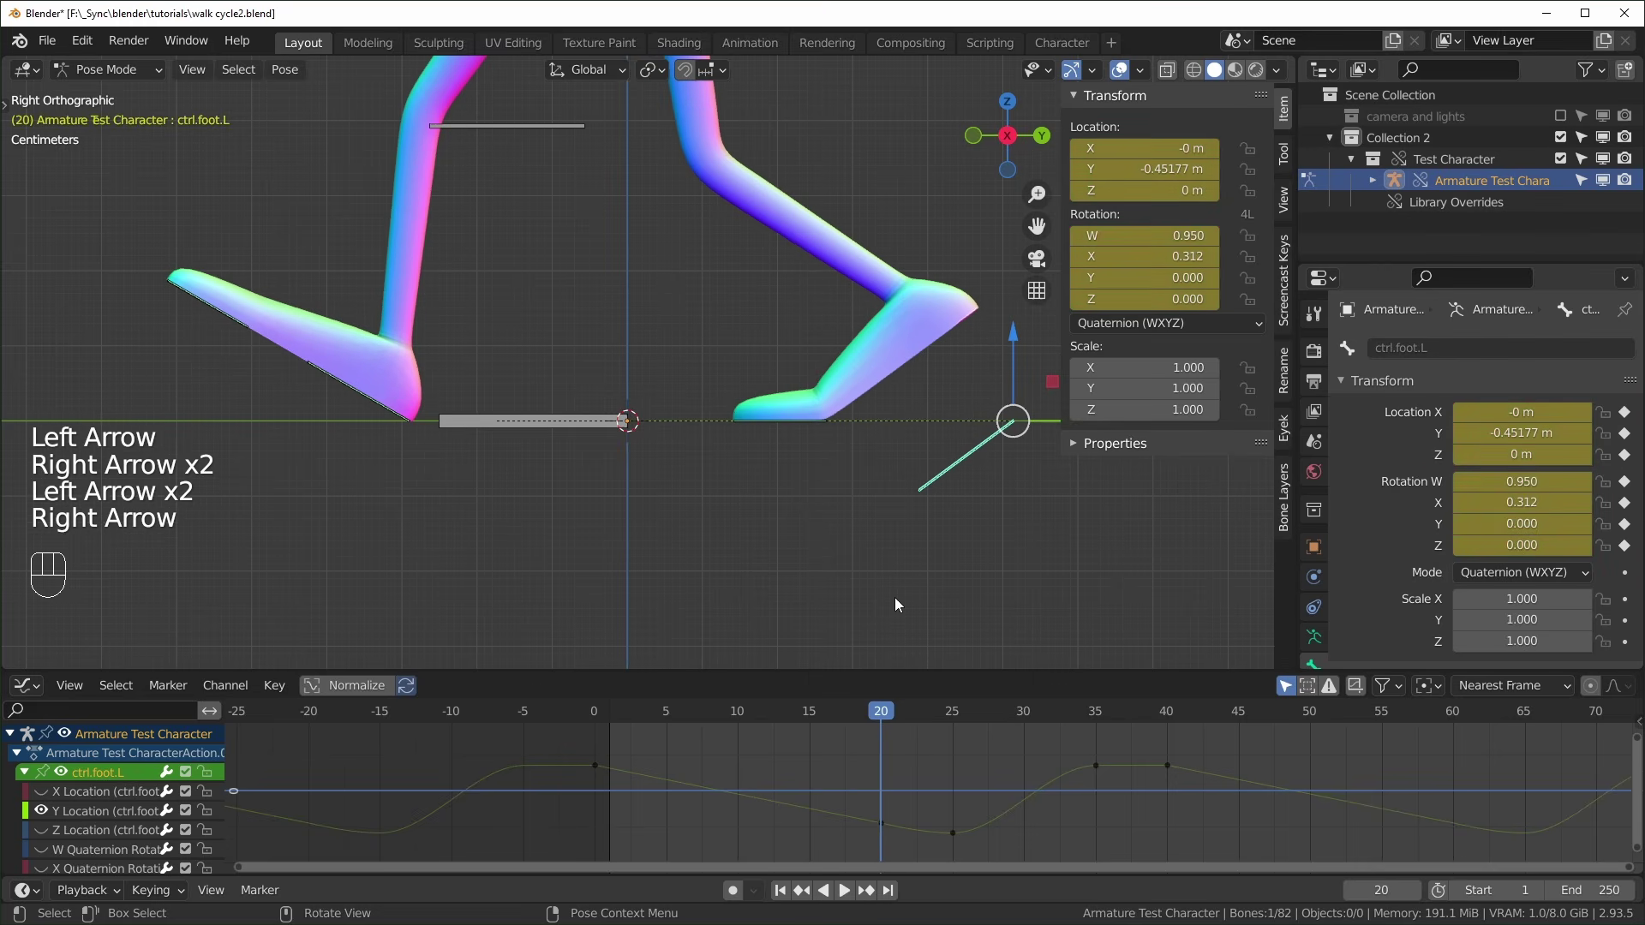
key(Right)
key(Left)
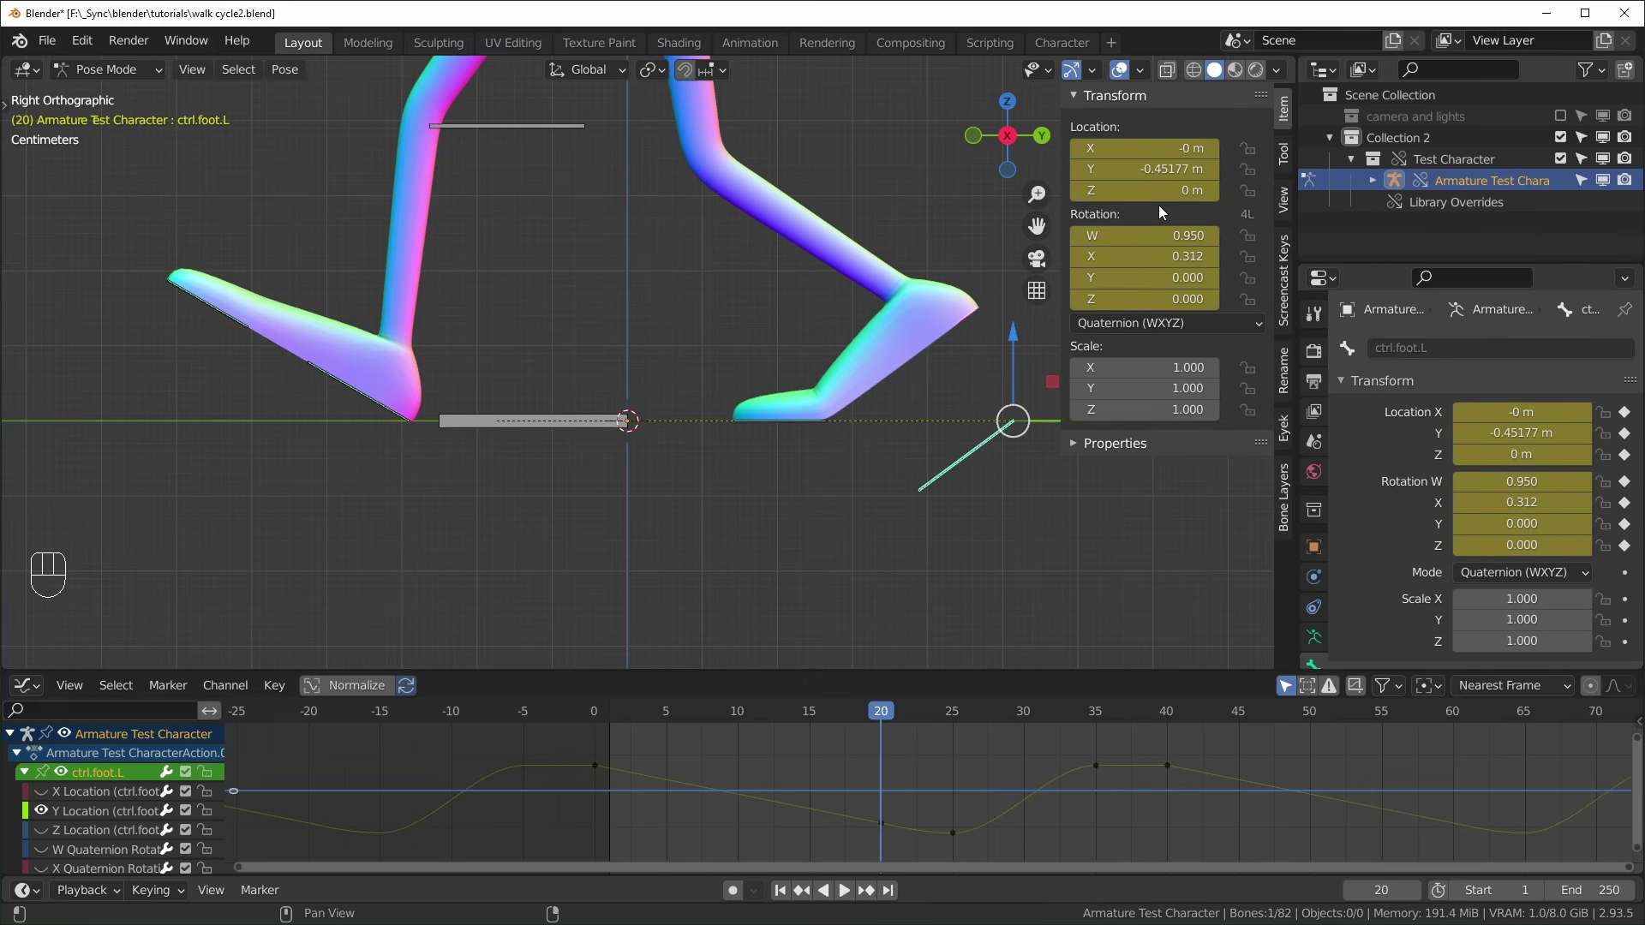
Select the root bone and insert a Location keyframe for it at frame 0
click(850, 461)
click(579, 451)
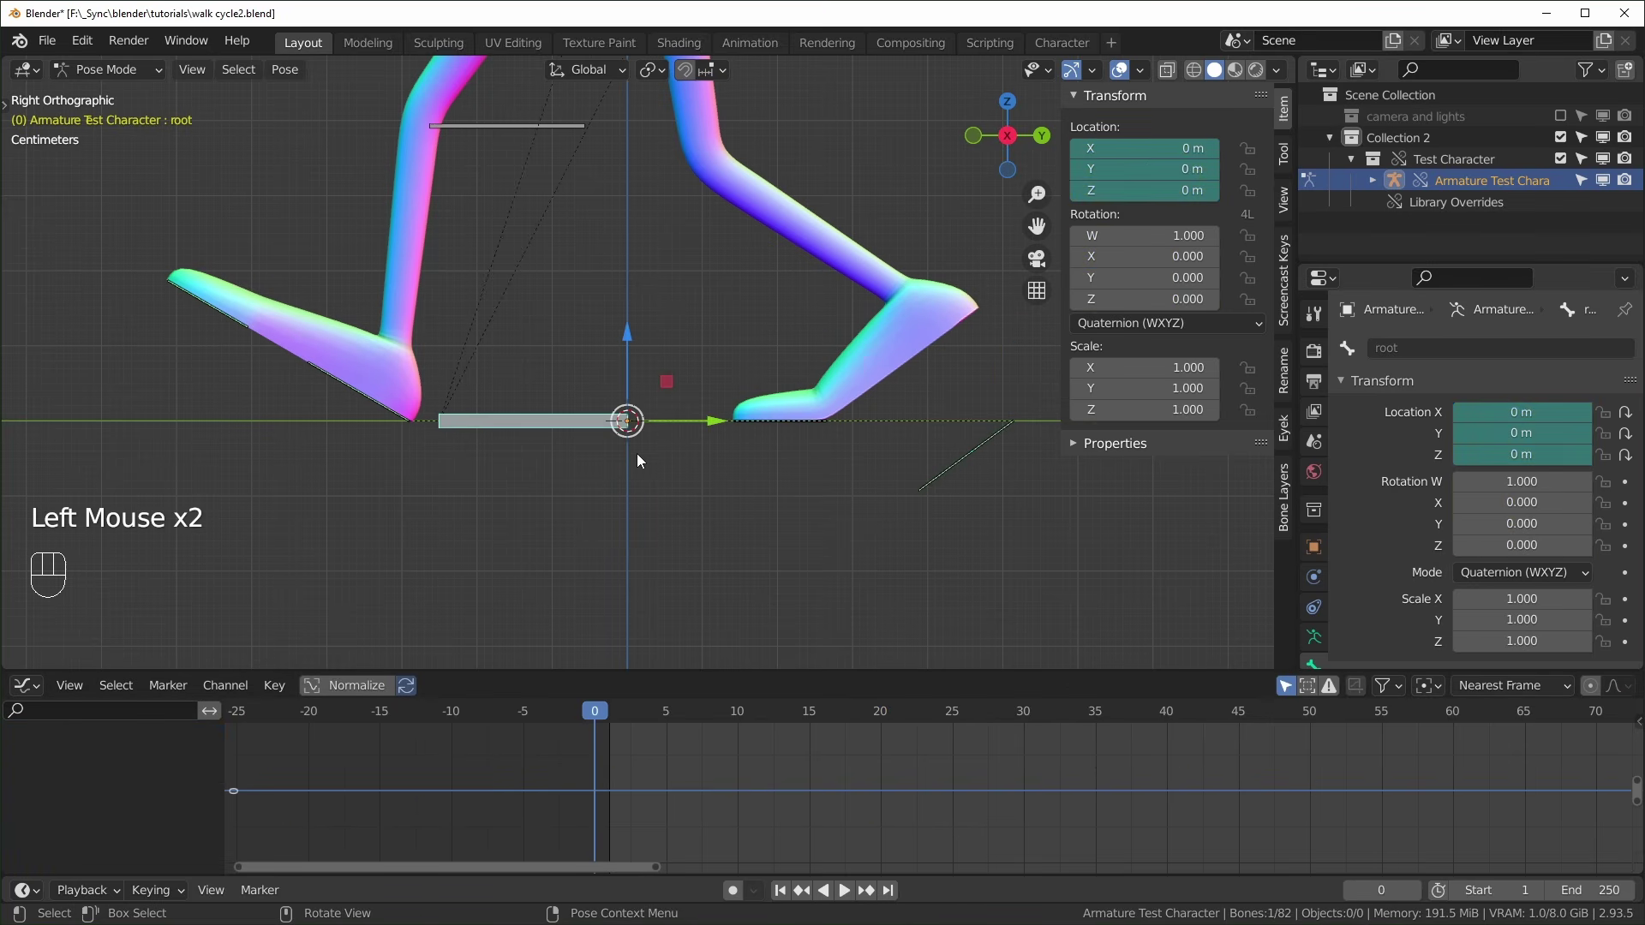
key(i)
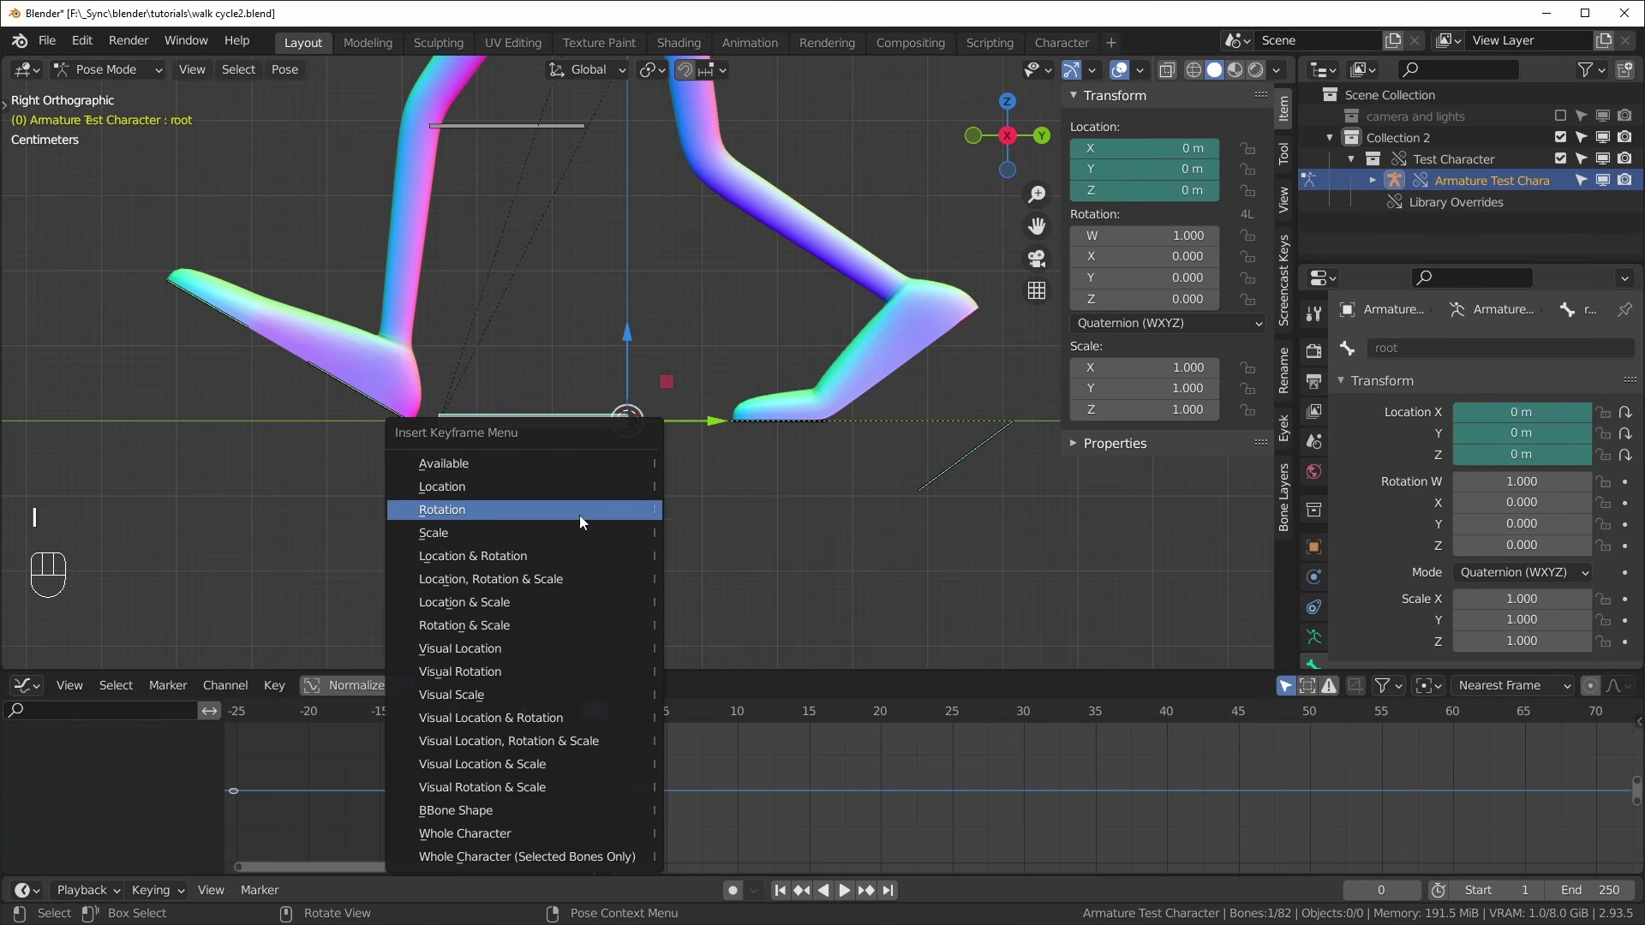
click(522, 485)
At frame 20, paste the copied distance of 0.8042 m as the root bone's Y location and insert a Location keyframe
drag(589, 751, 883, 767)
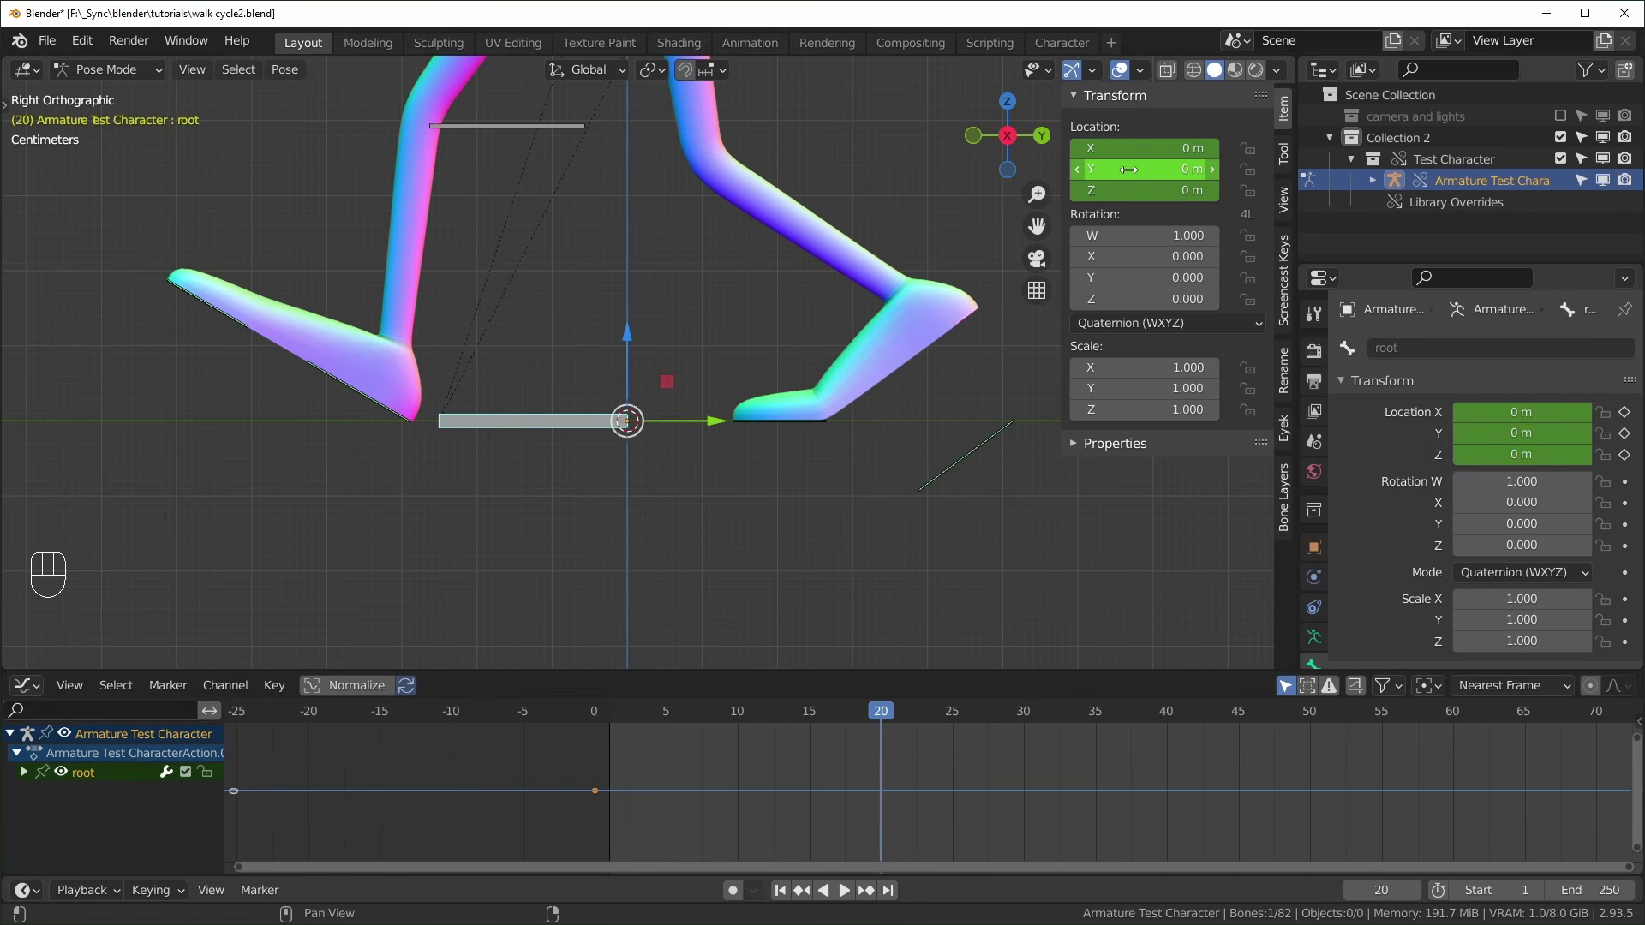
key(ctrl+v)
shift+middle_drag(409, 391, 861, 433)
key(i)
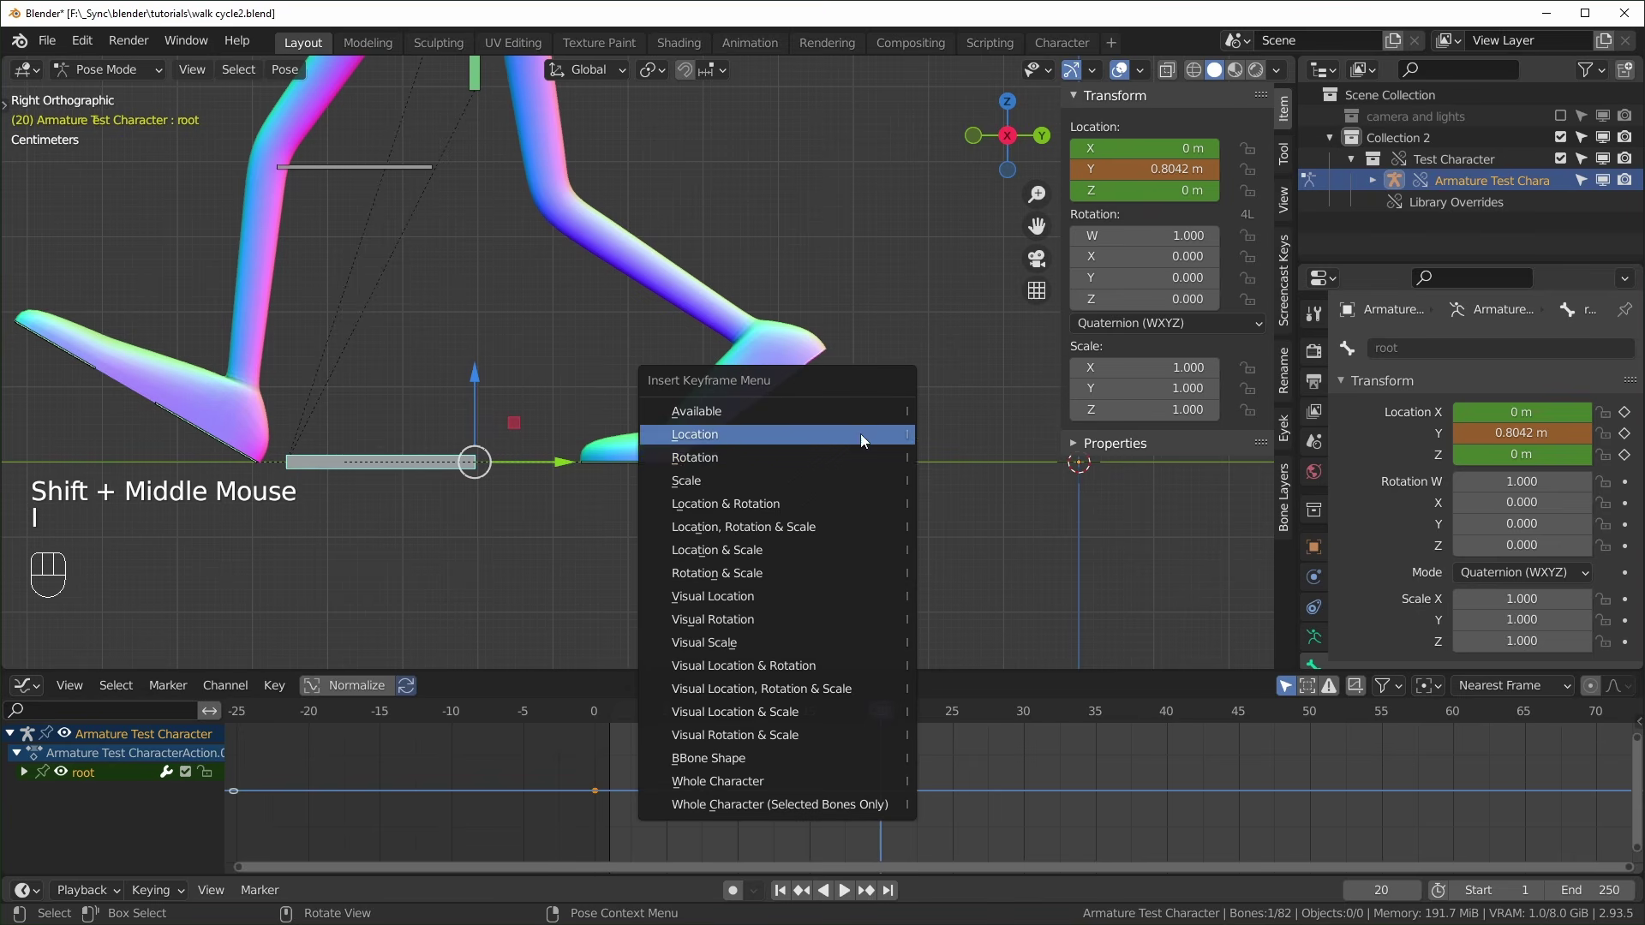
click(763, 434)
Set the interpolation of all the root bone's keyframes to Linear and play the walk to check the forward motion
drag(857, 711, 809, 711)
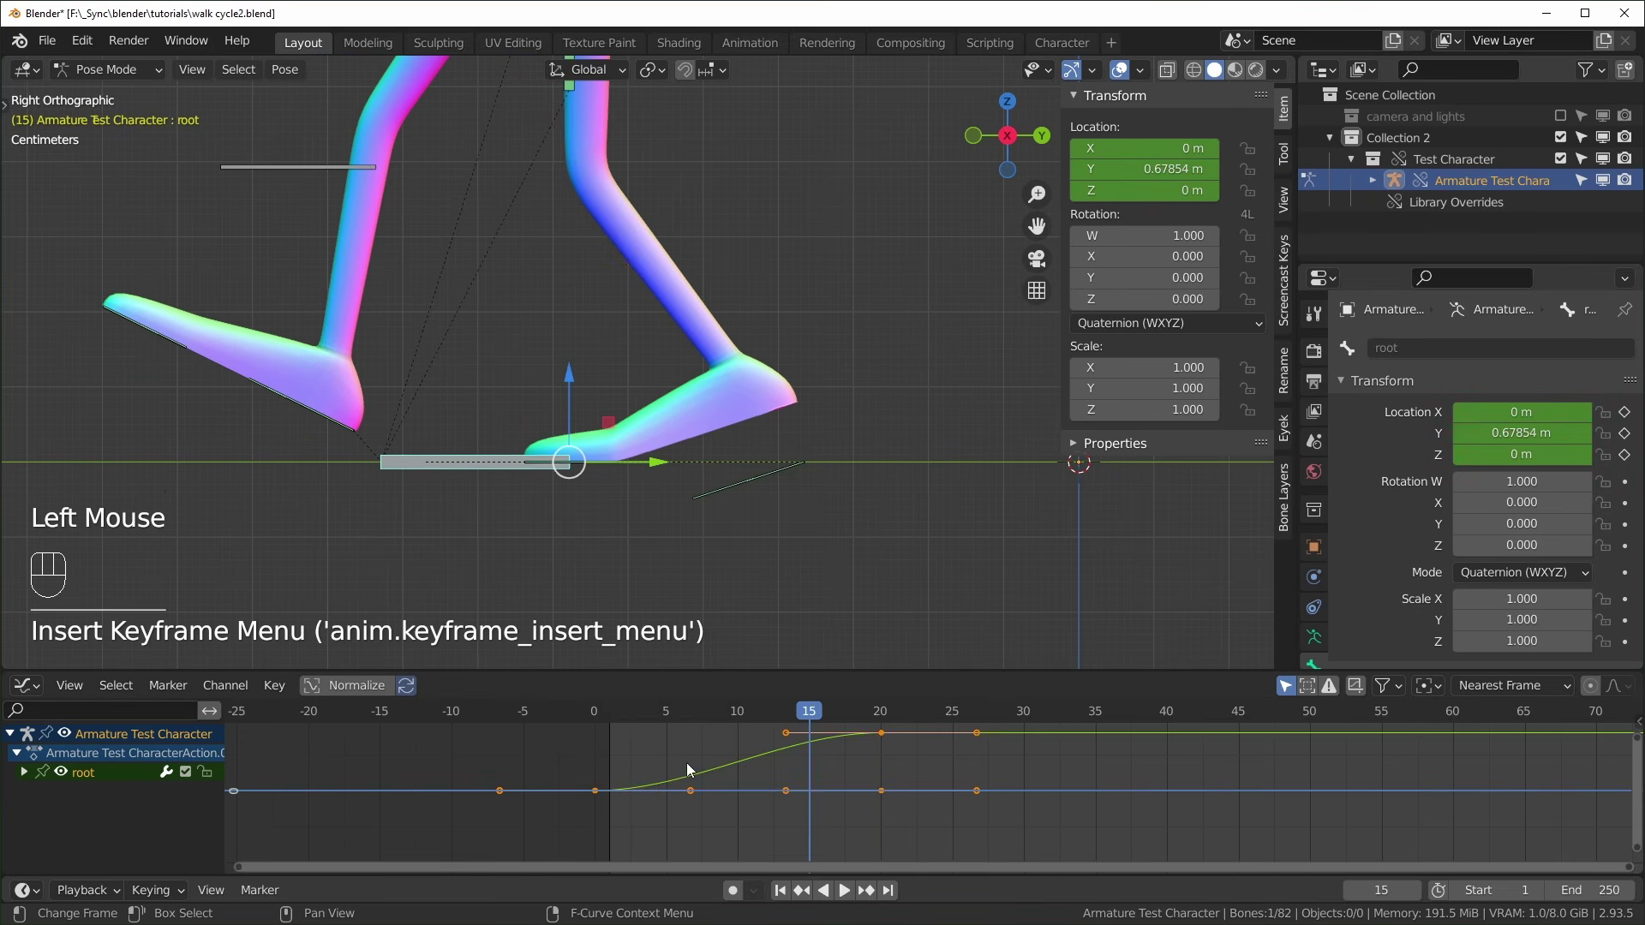
middle_drag(689, 770, 613, 797)
drag(481, 743, 852, 838)
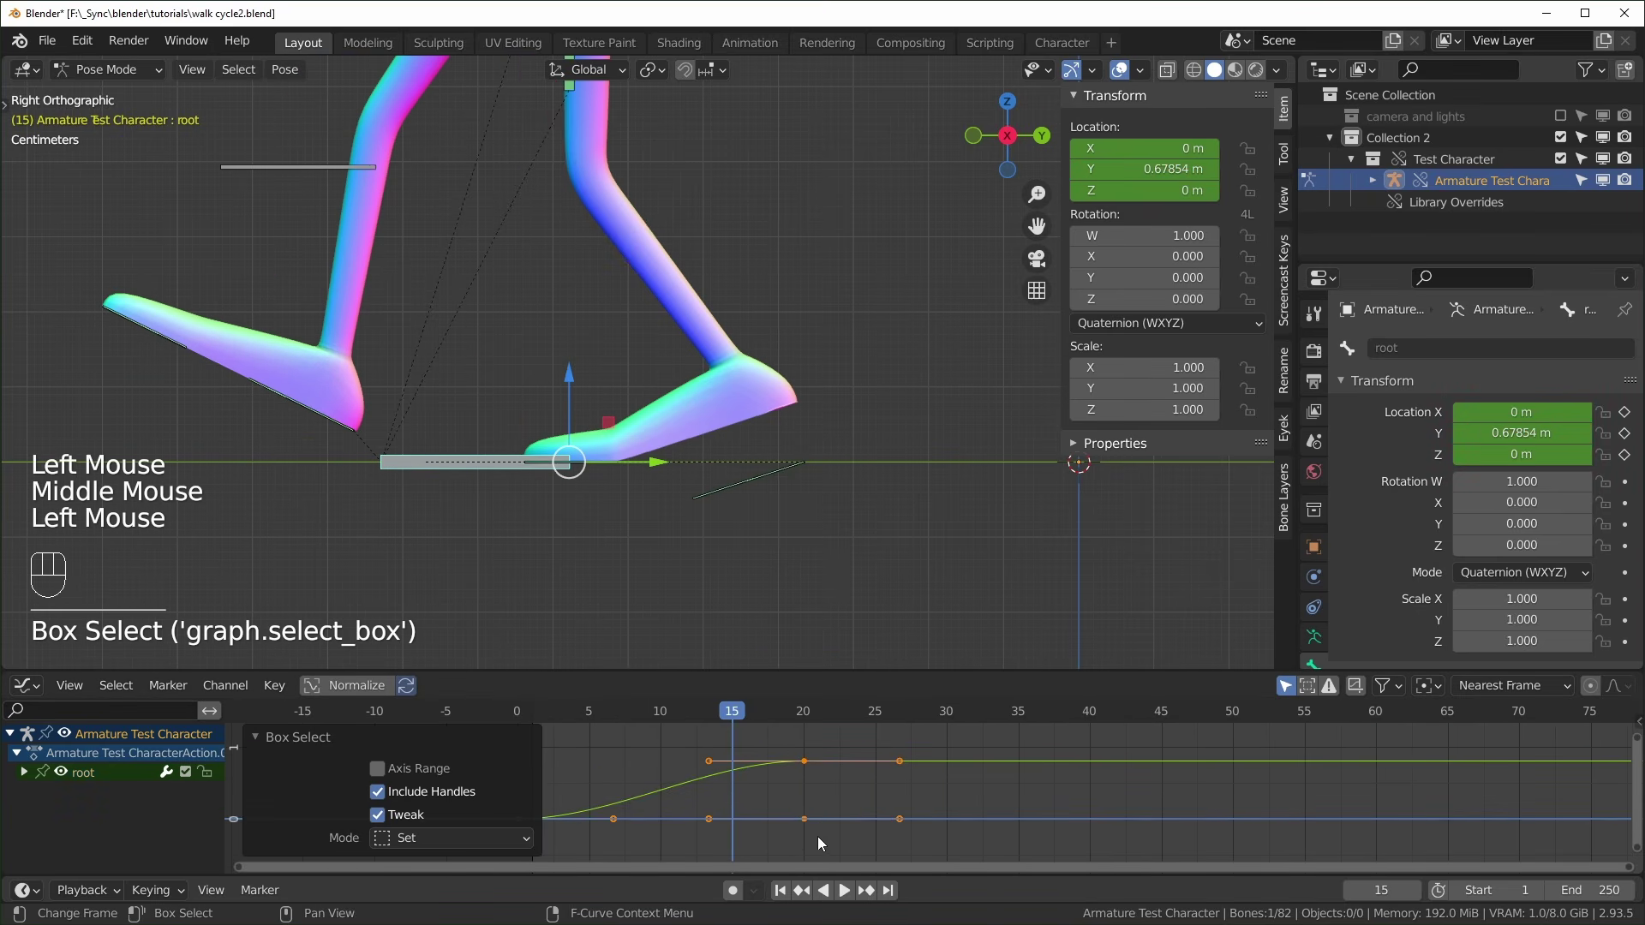
key(t)
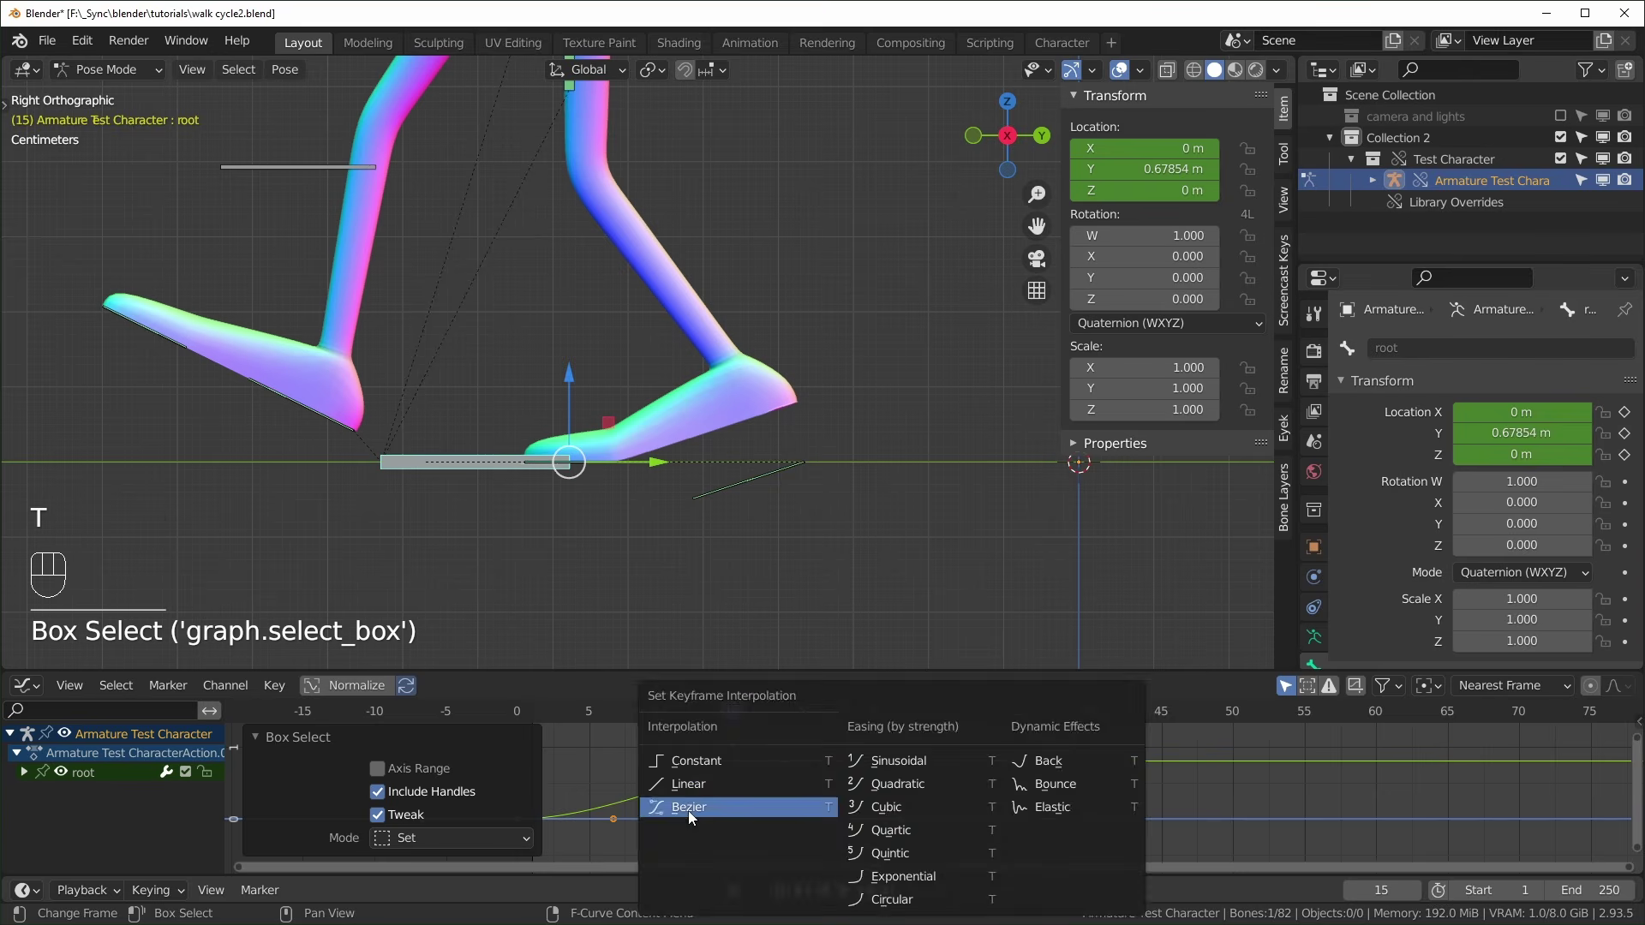
click(696, 781)
drag(699, 778, 516, 733)
shift+middle_drag(865, 461, 774, 537)
key(space)
key(space)
scroll(640, 509, down, 2)
drag(826, 734, 647, 784)
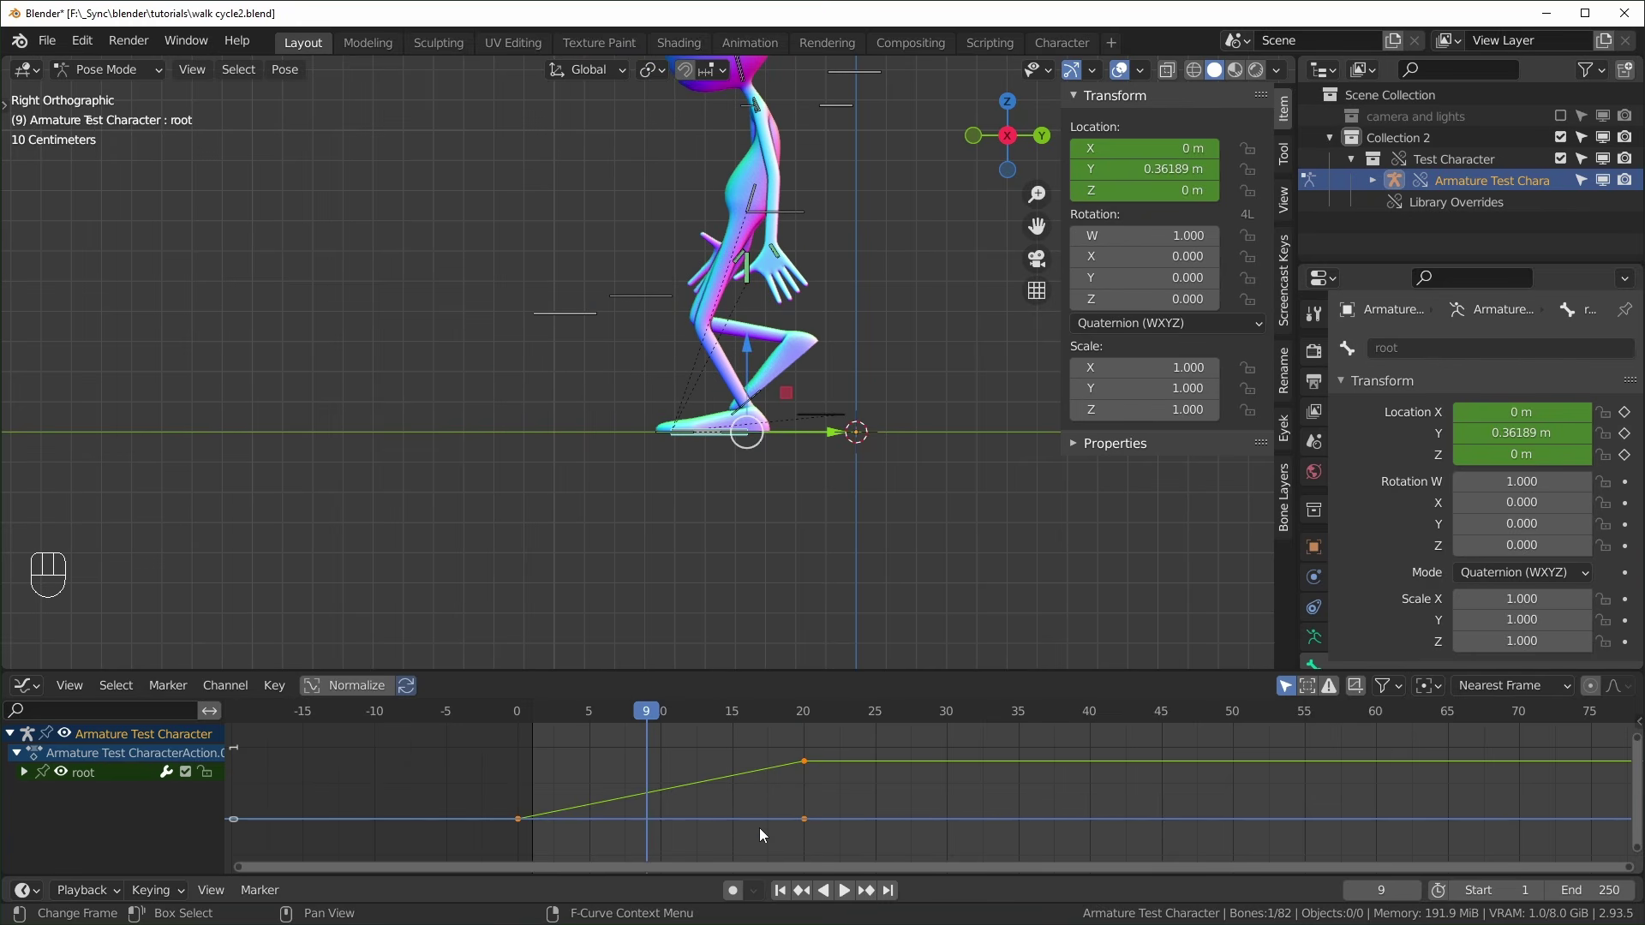
Expand the root bone's channels and delete its Z Location and X Location curves
click(24, 772)
click(94, 830)
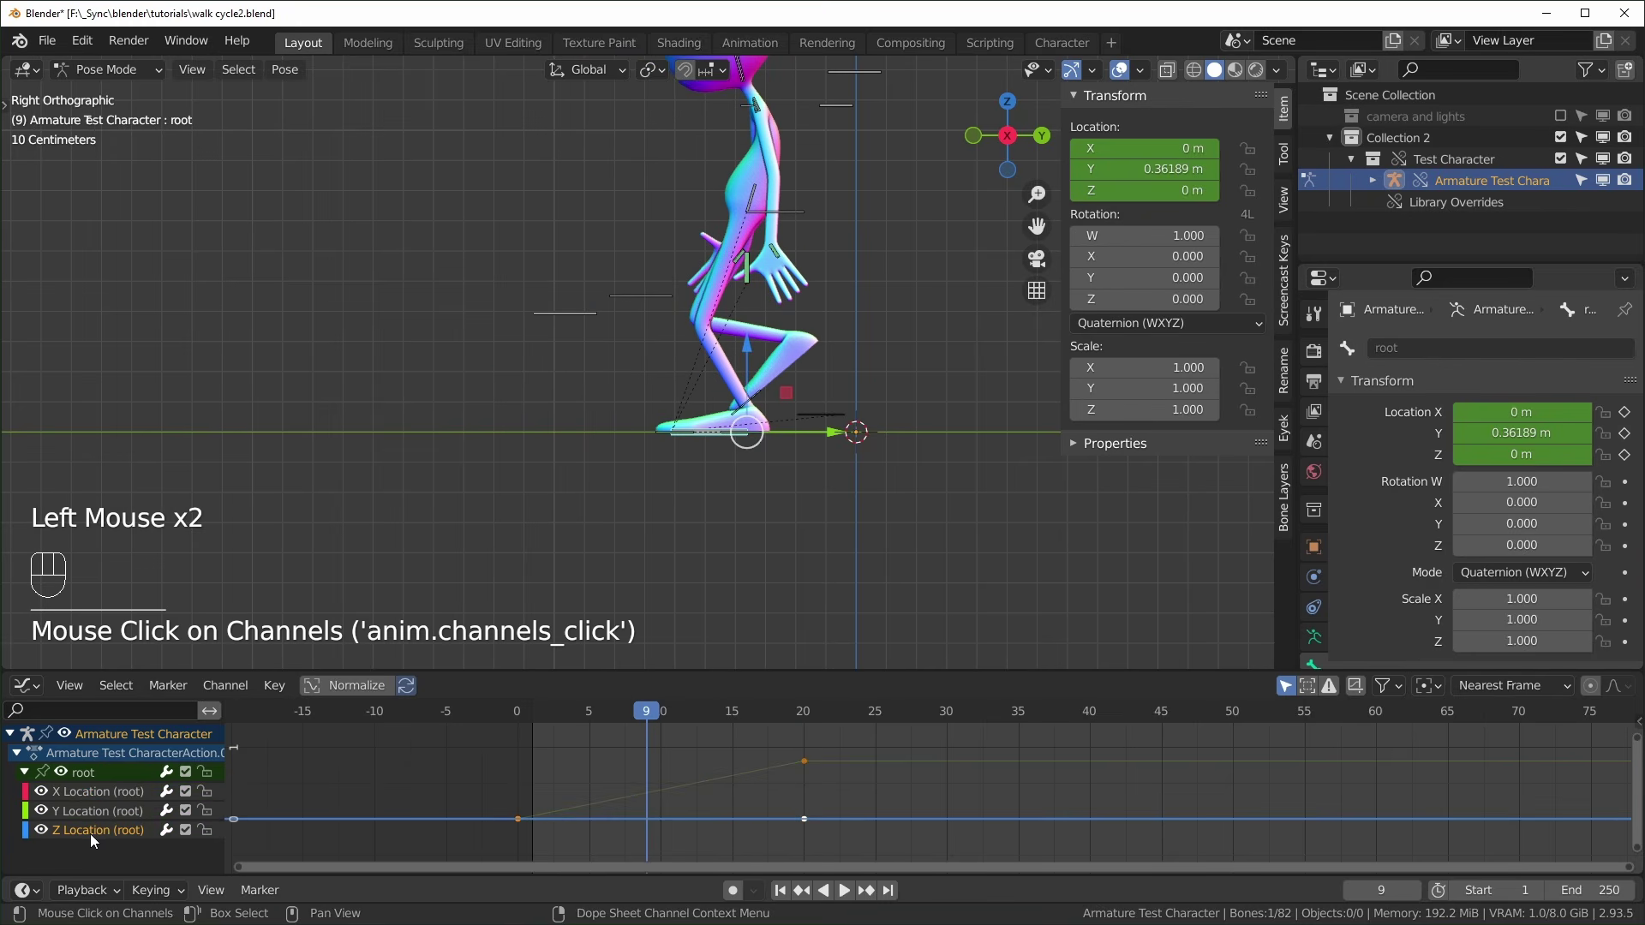
key(BackSpace)
key(BackSpace)
click(103, 830)
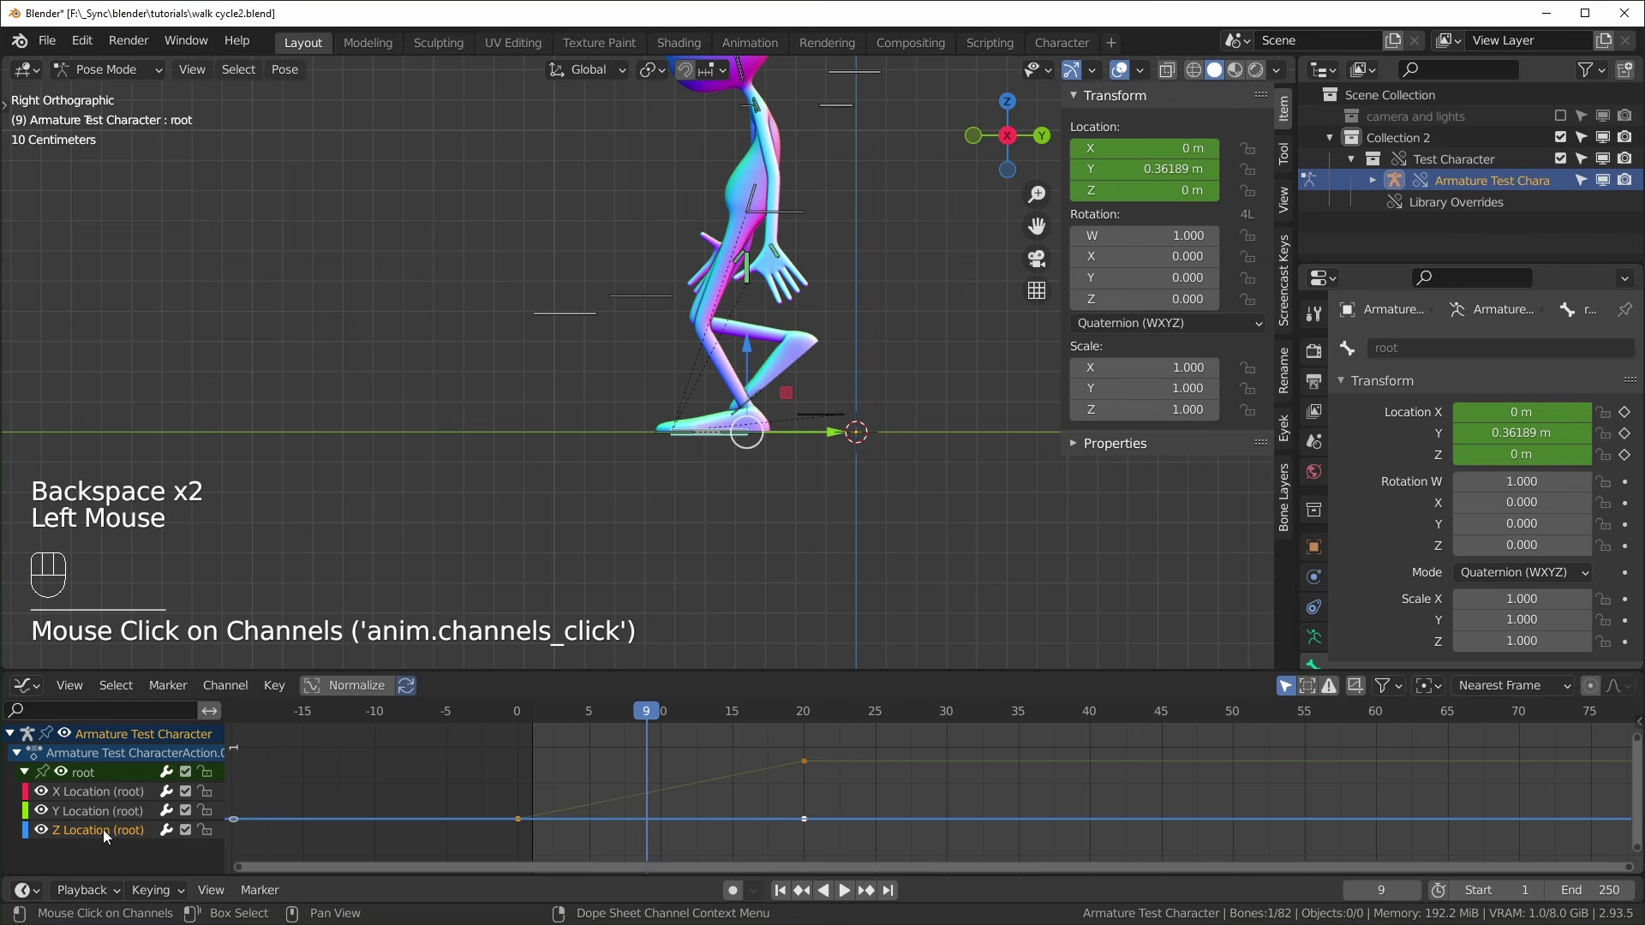
key(x)
click(106, 792)
key(x)
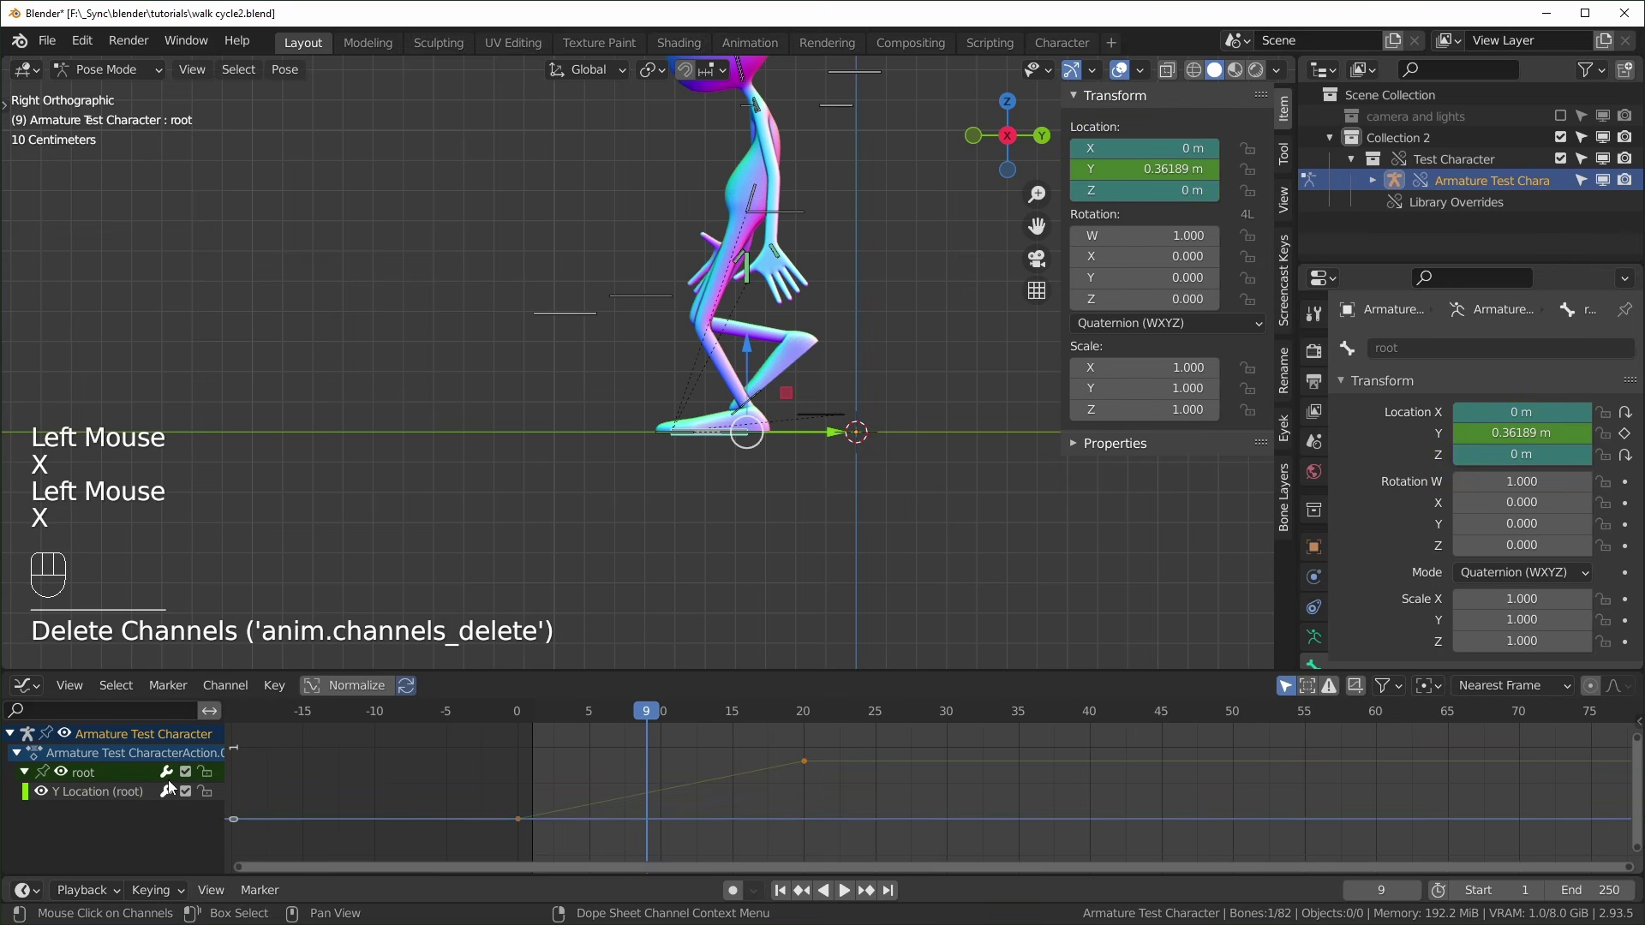
Make the root bone's Y Location curve cyclic with the Make Cyclic extrapolation and play the animation to check it
drag(519, 831, 849, 758)
shift+middle_drag(857, 793, 1050, 799)
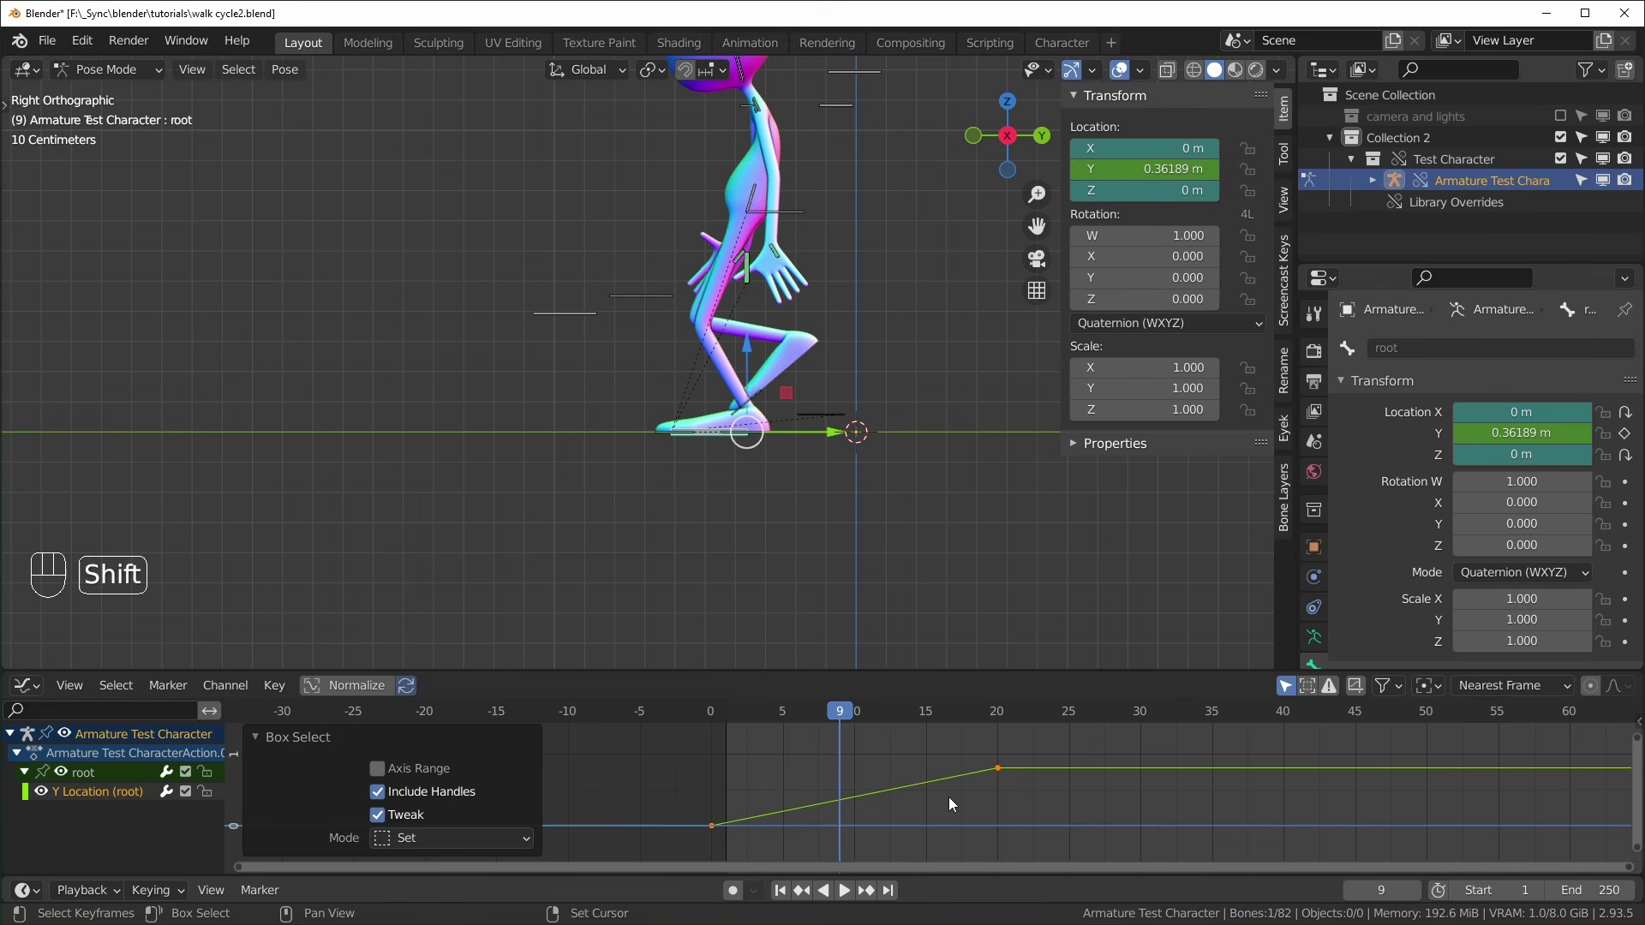
key(shift+e)
click(862, 799)
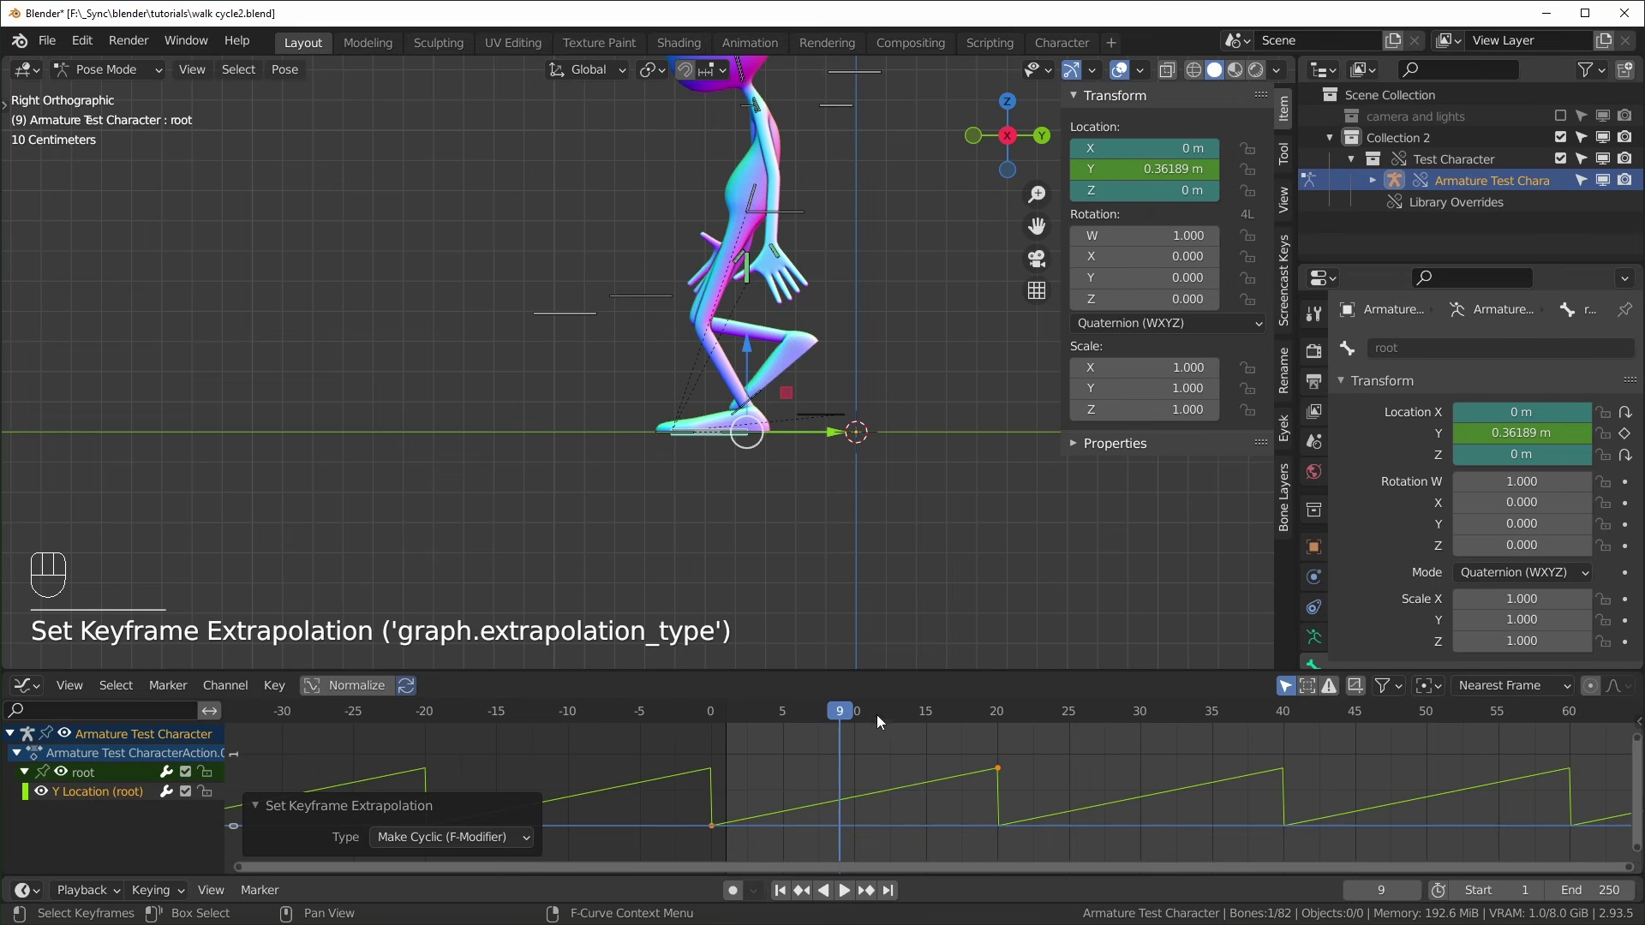
drag(877, 715, 1011, 743)
drag(767, 714, 764, 761)
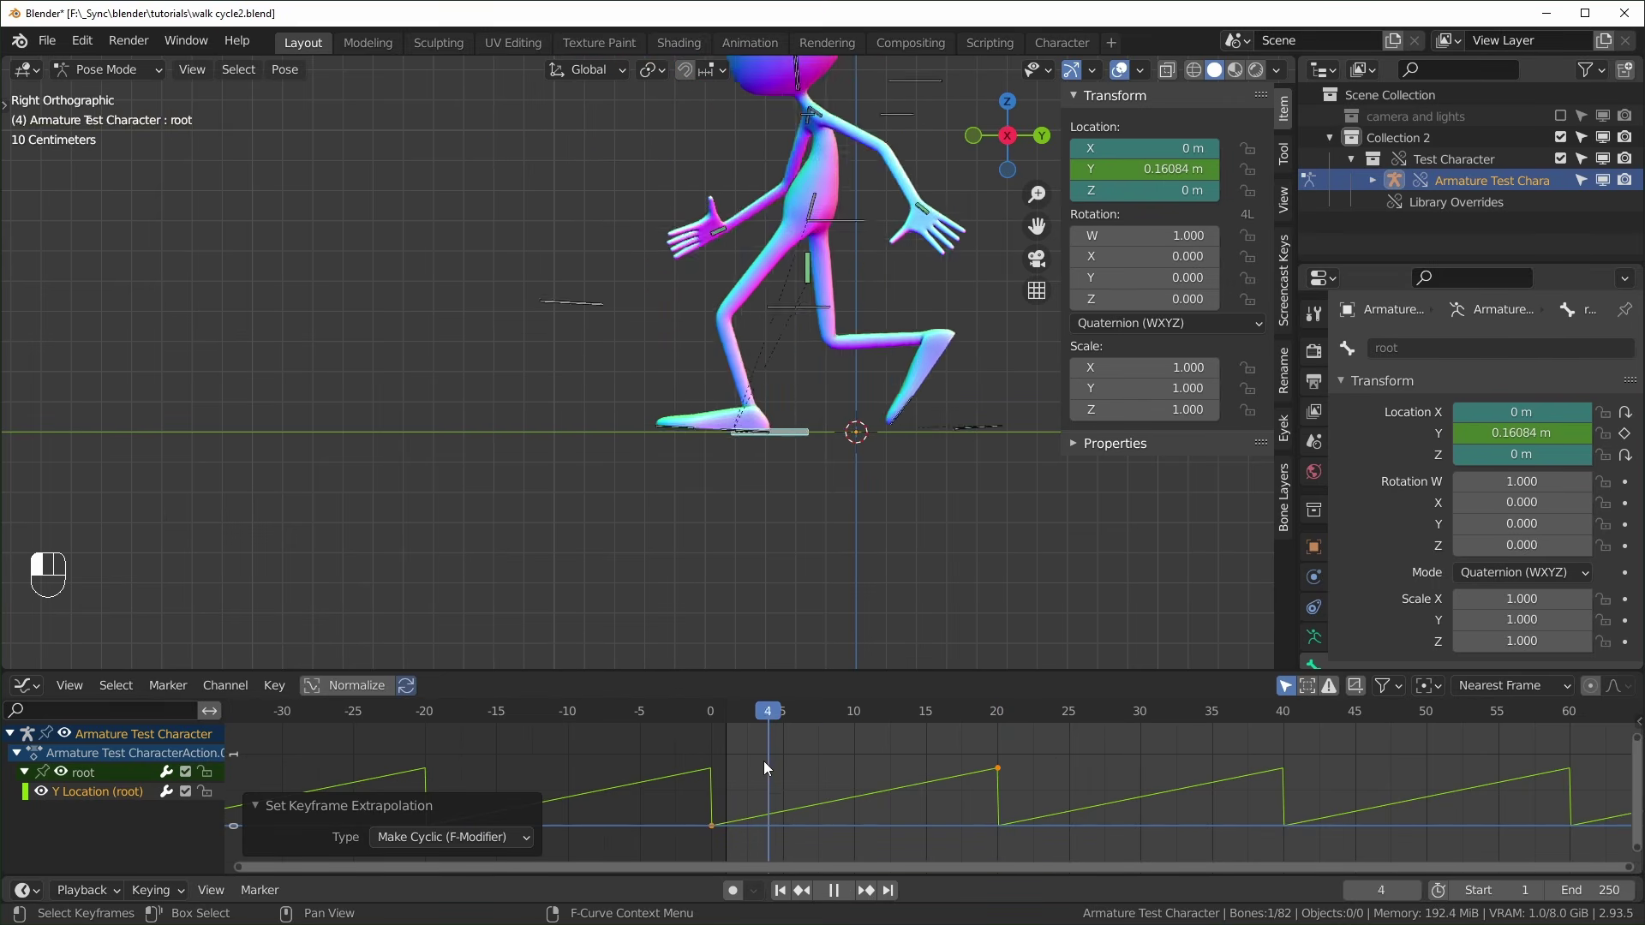
key(space)
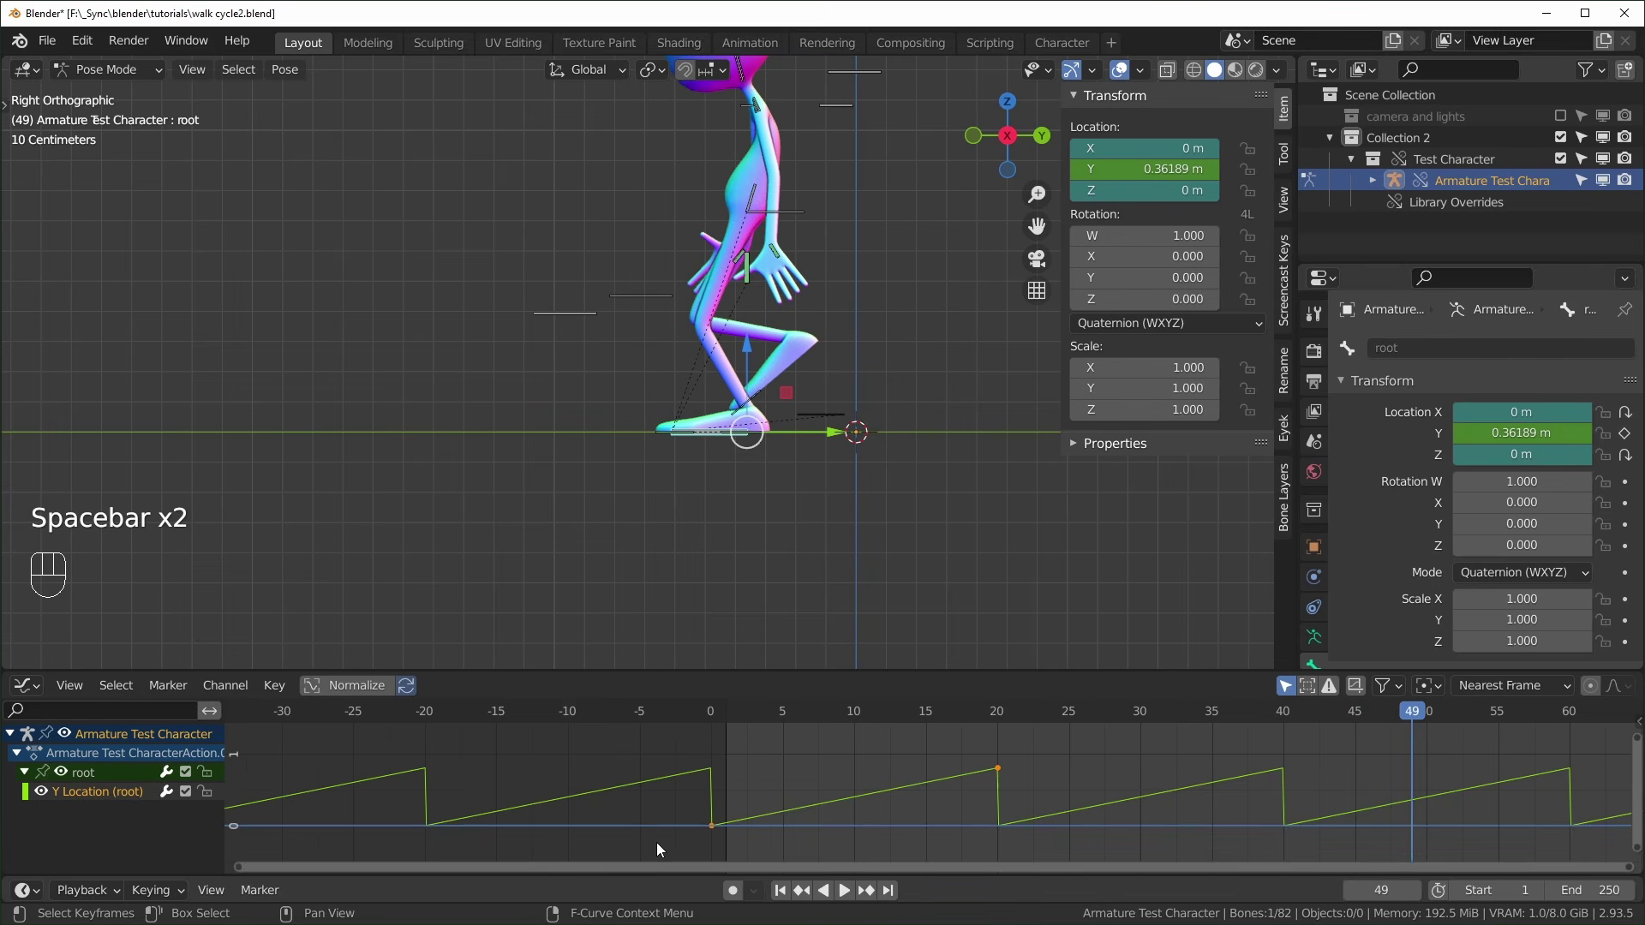
drag(1199, 714, 910, 728)
Set the After Mode of the Cycles modifier on the root's Y Location curve to Repeat with Offset
key(n)
key(n)
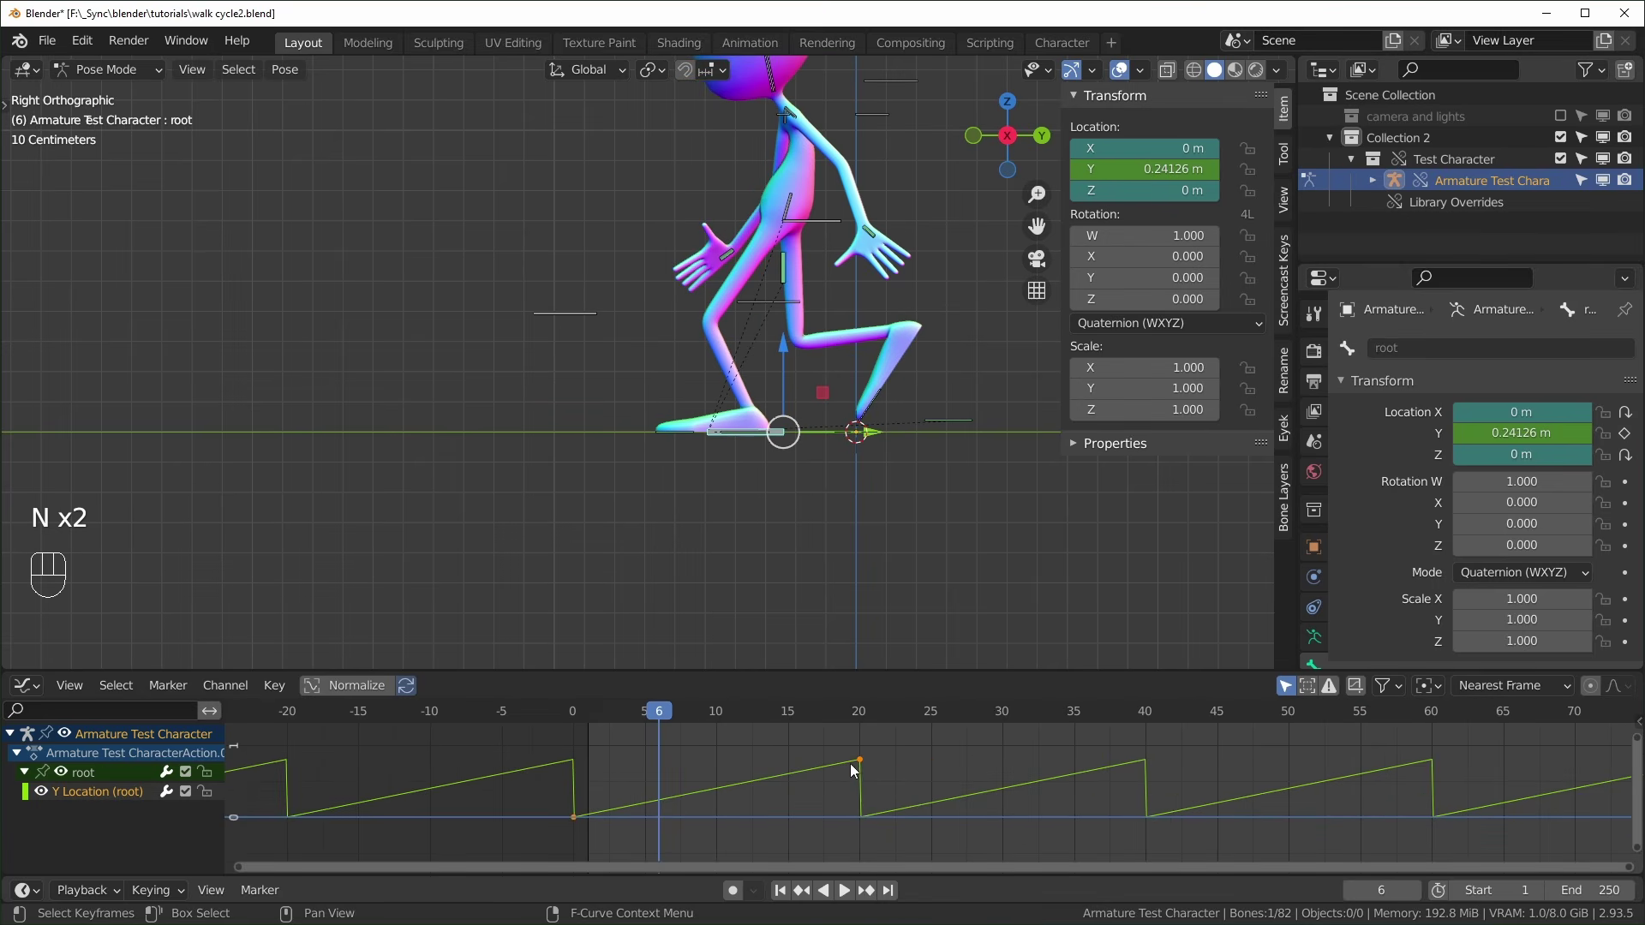
click(824, 769)
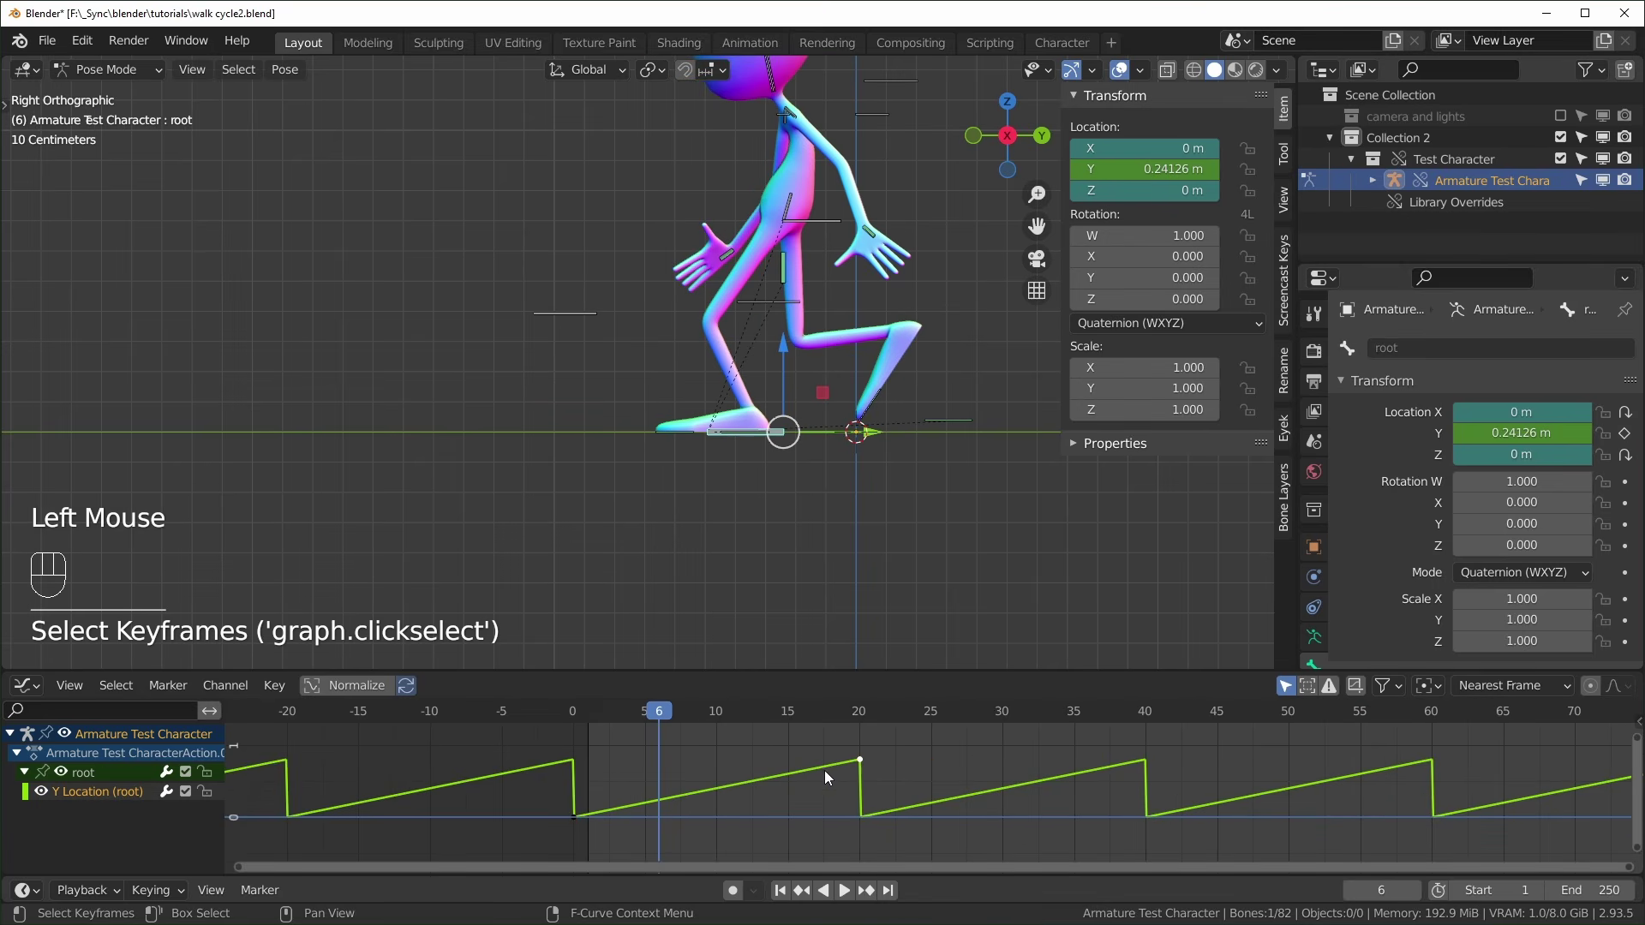
key(n)
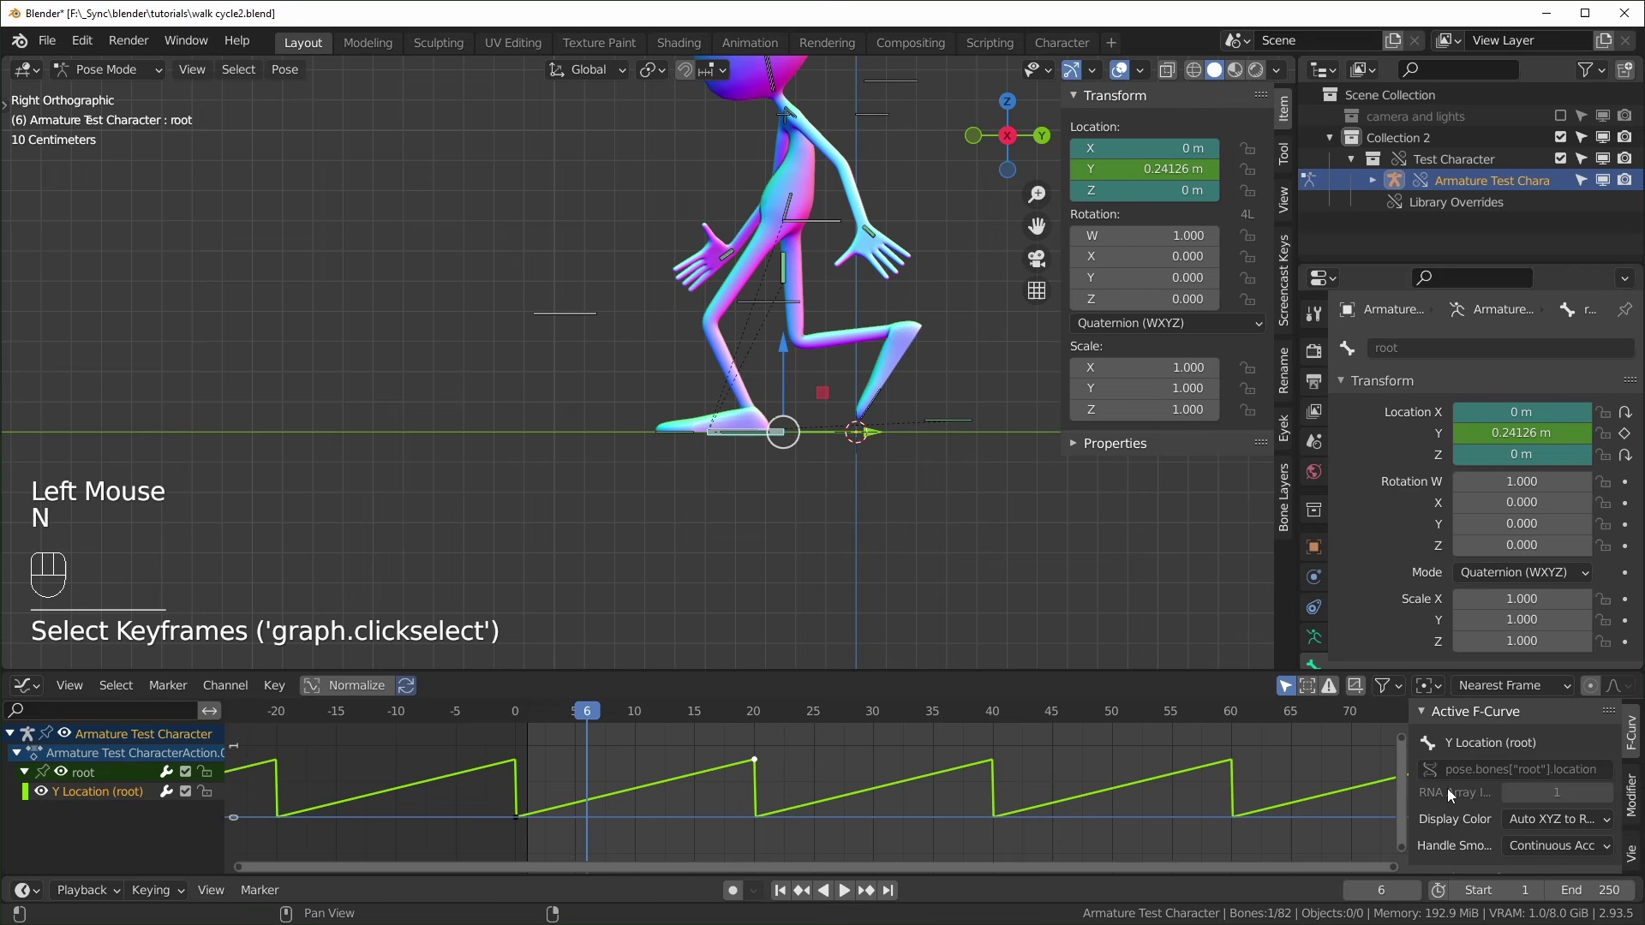
click(1632, 799)
scroll(1479, 758, down, 2)
scroll(1517, 776, up, 1)
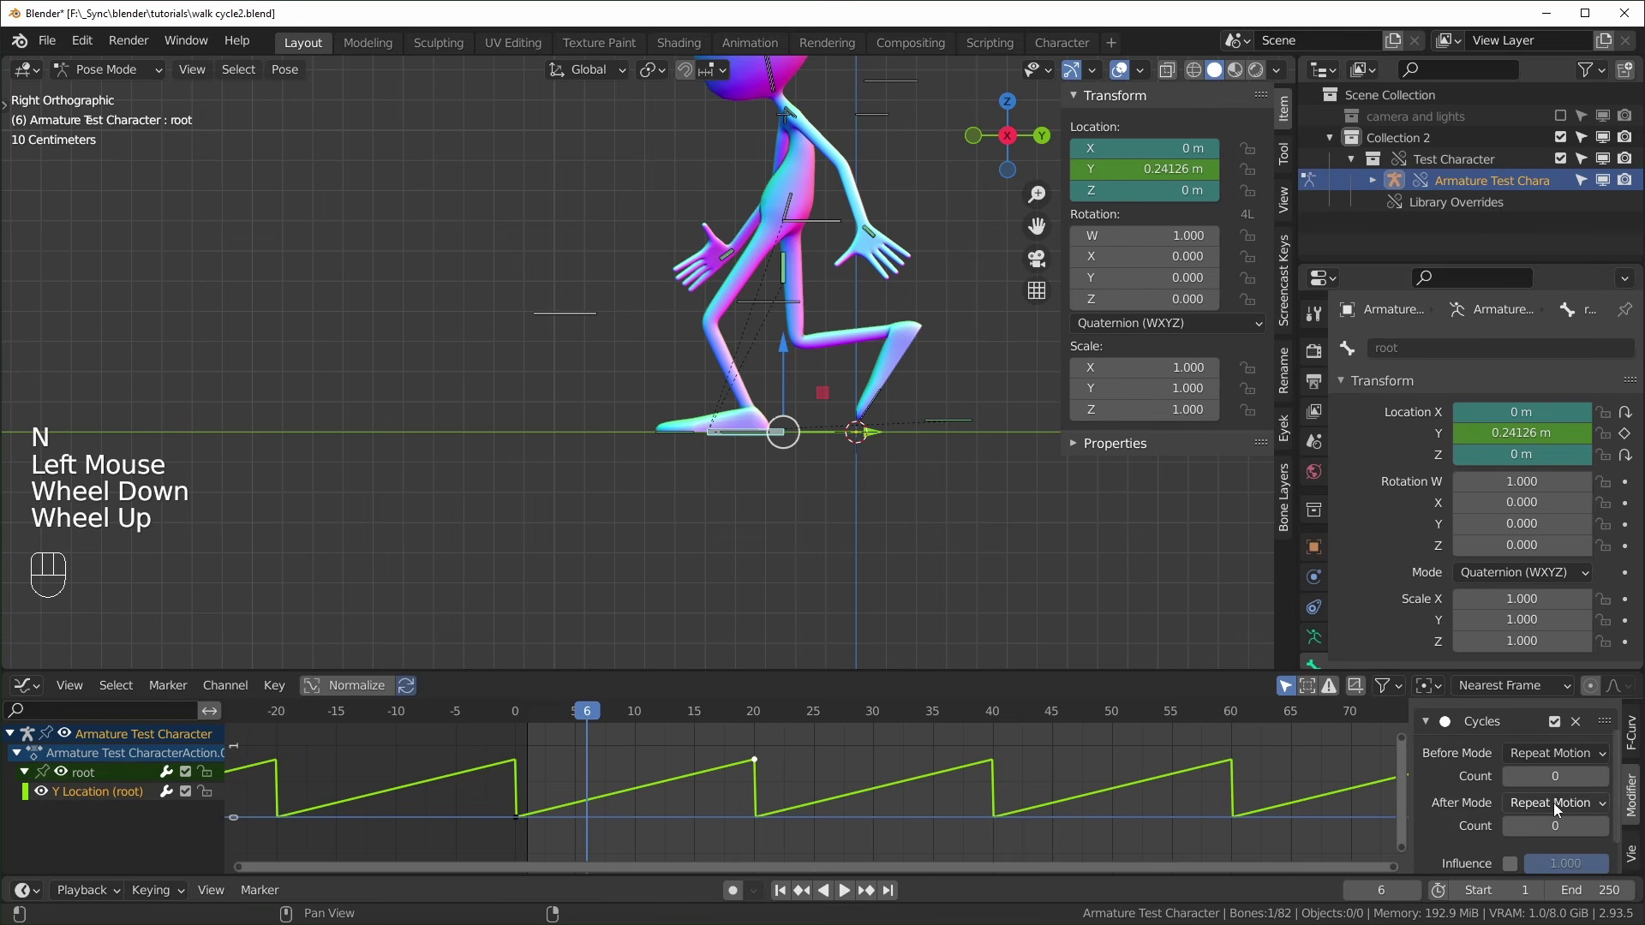
click(1552, 800)
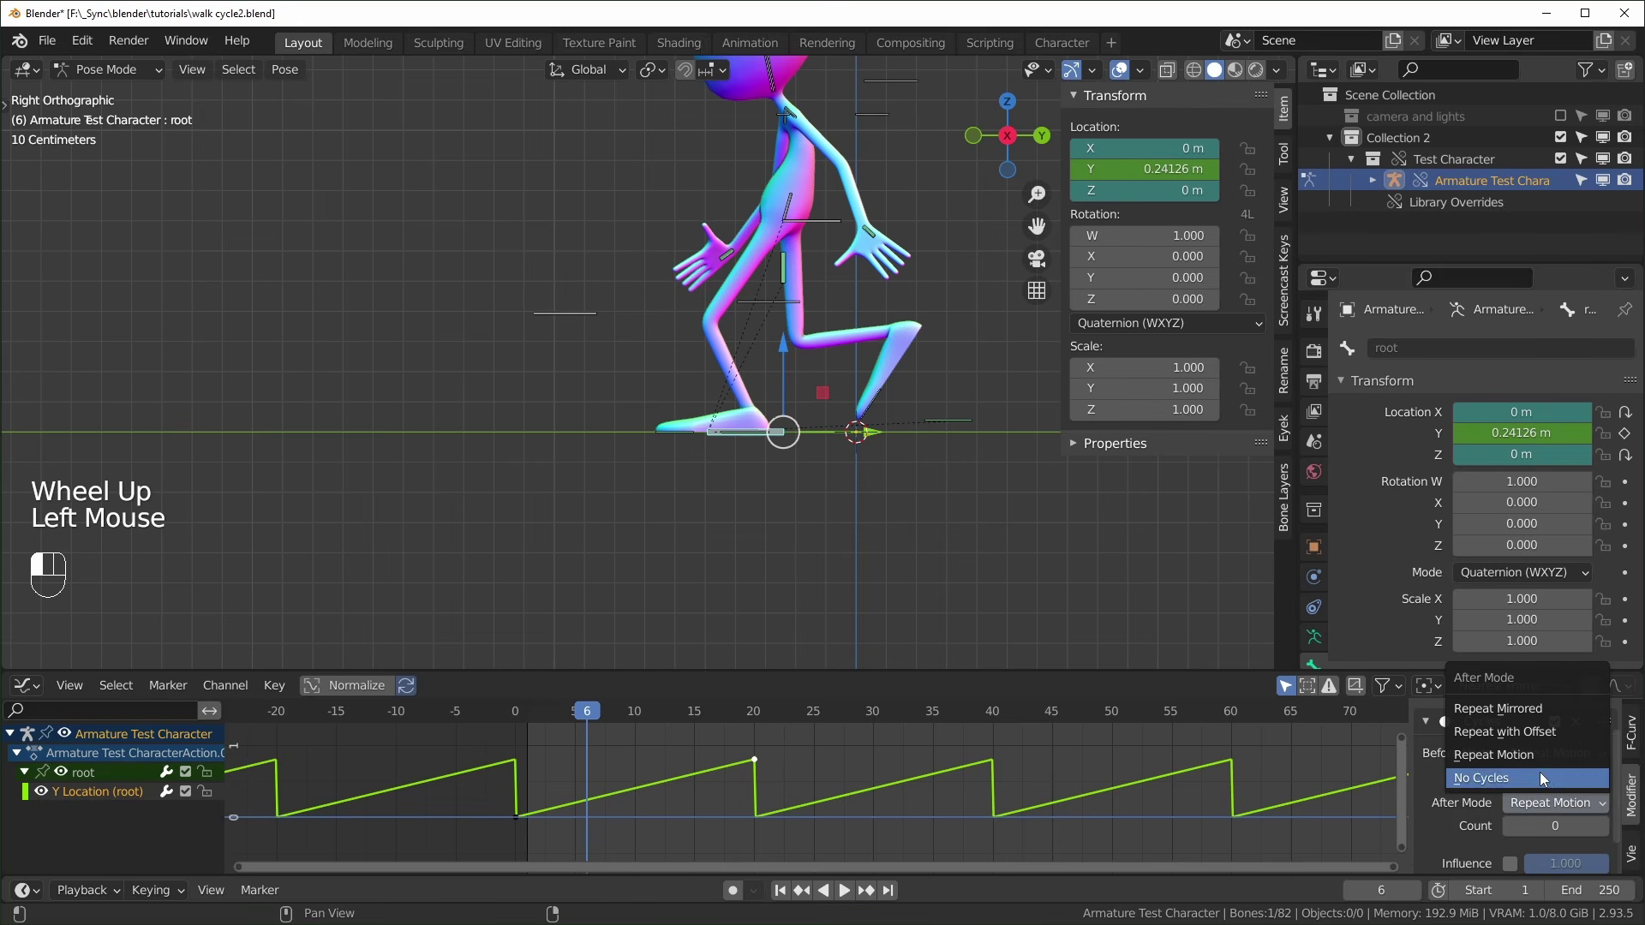
click(1529, 733)
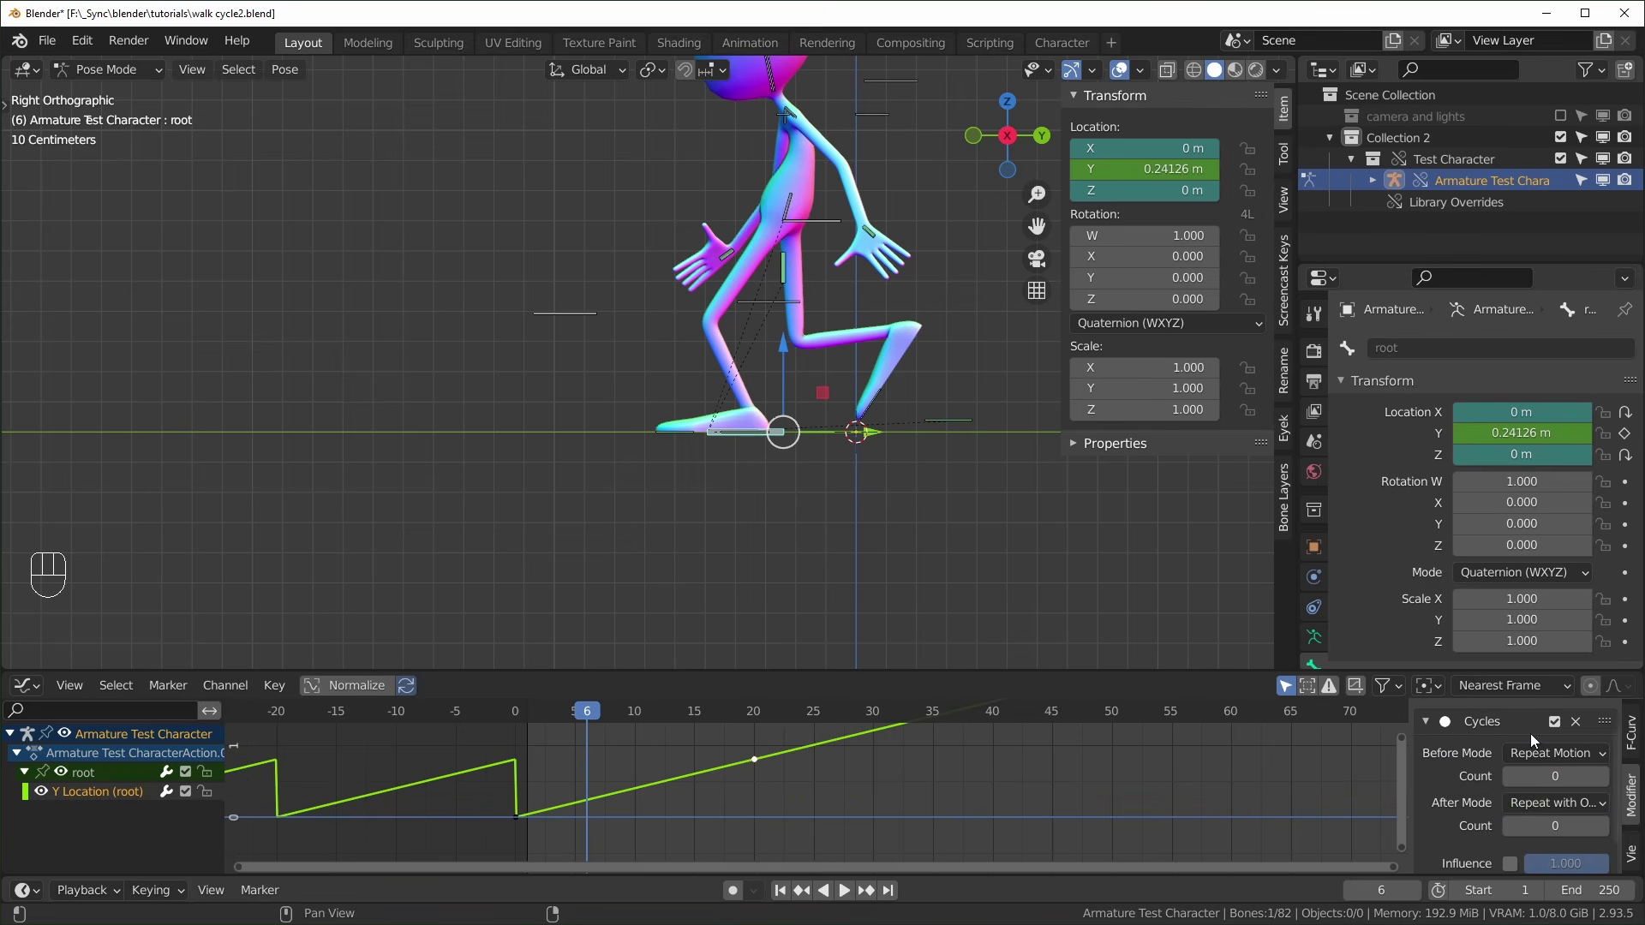
Inspect the root's Y Location curve and play the animation to check the forward travel past frame 20
middle_drag(554, 801, 445, 836)
middle_drag(708, 788, 659, 763)
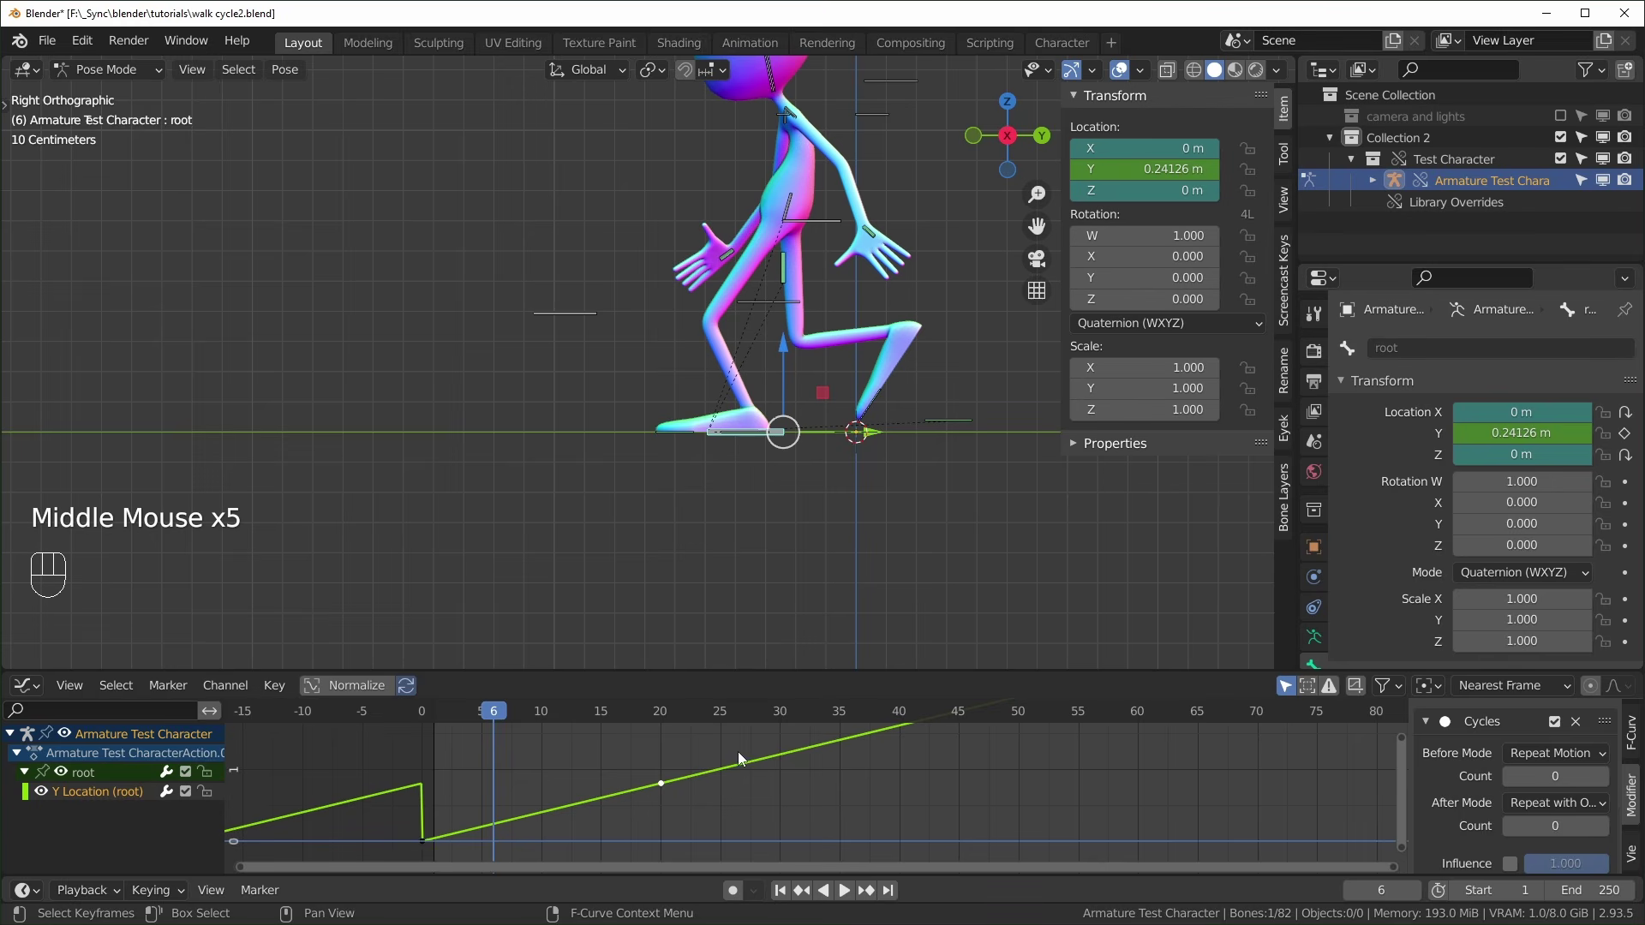
middle_drag(558, 809, 683, 822)
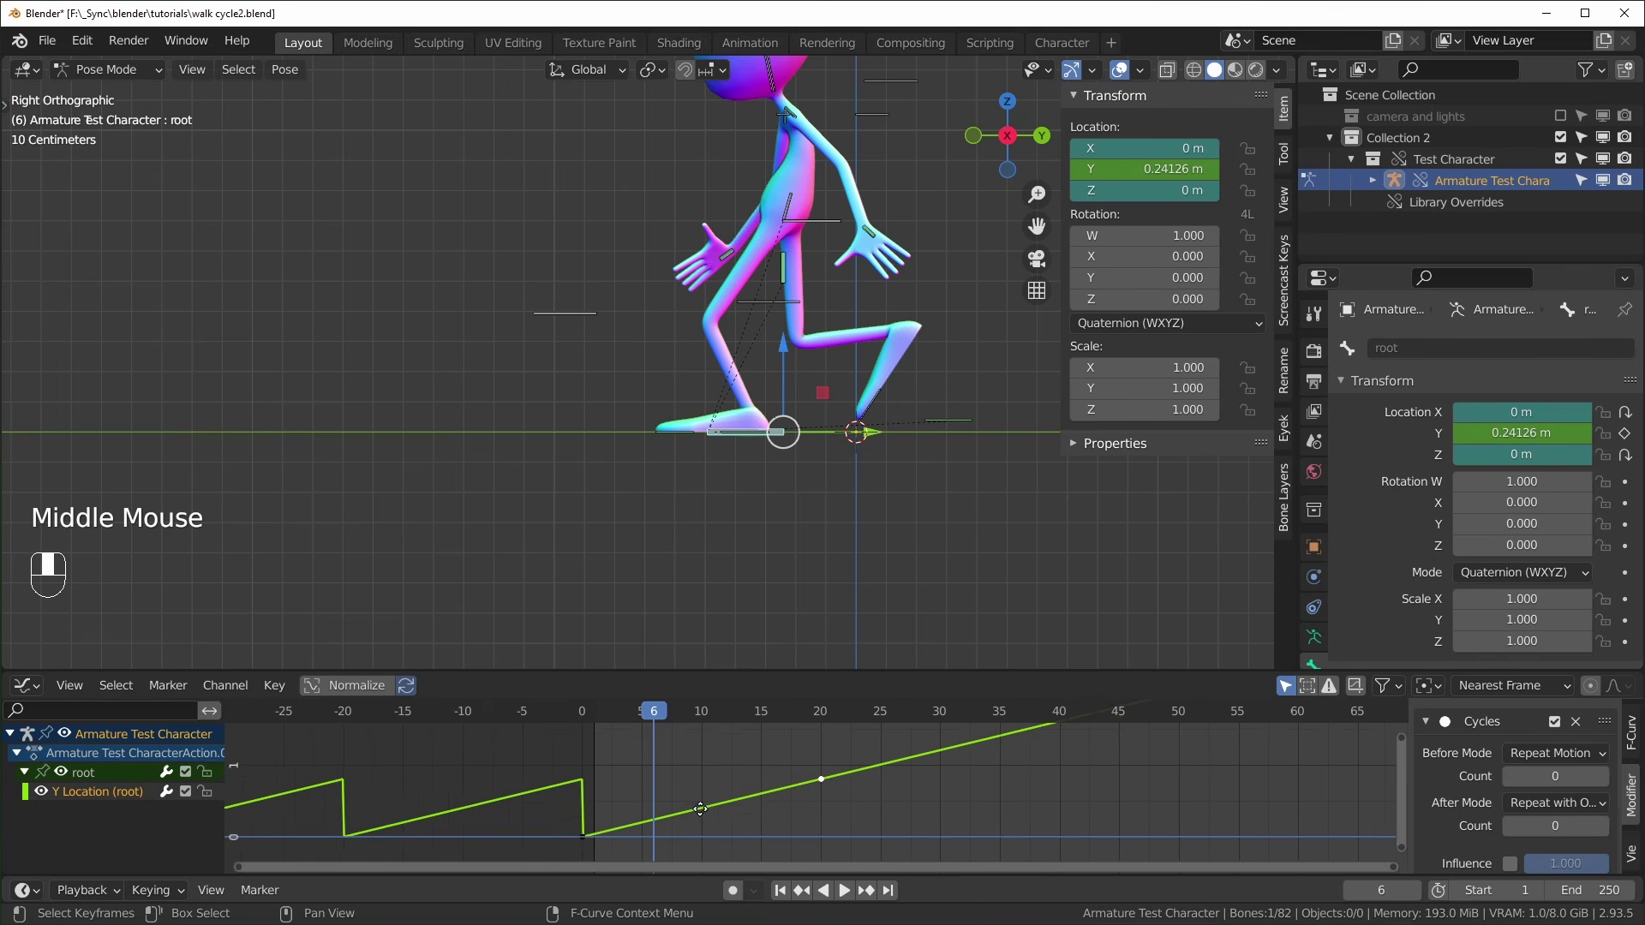
key(space)
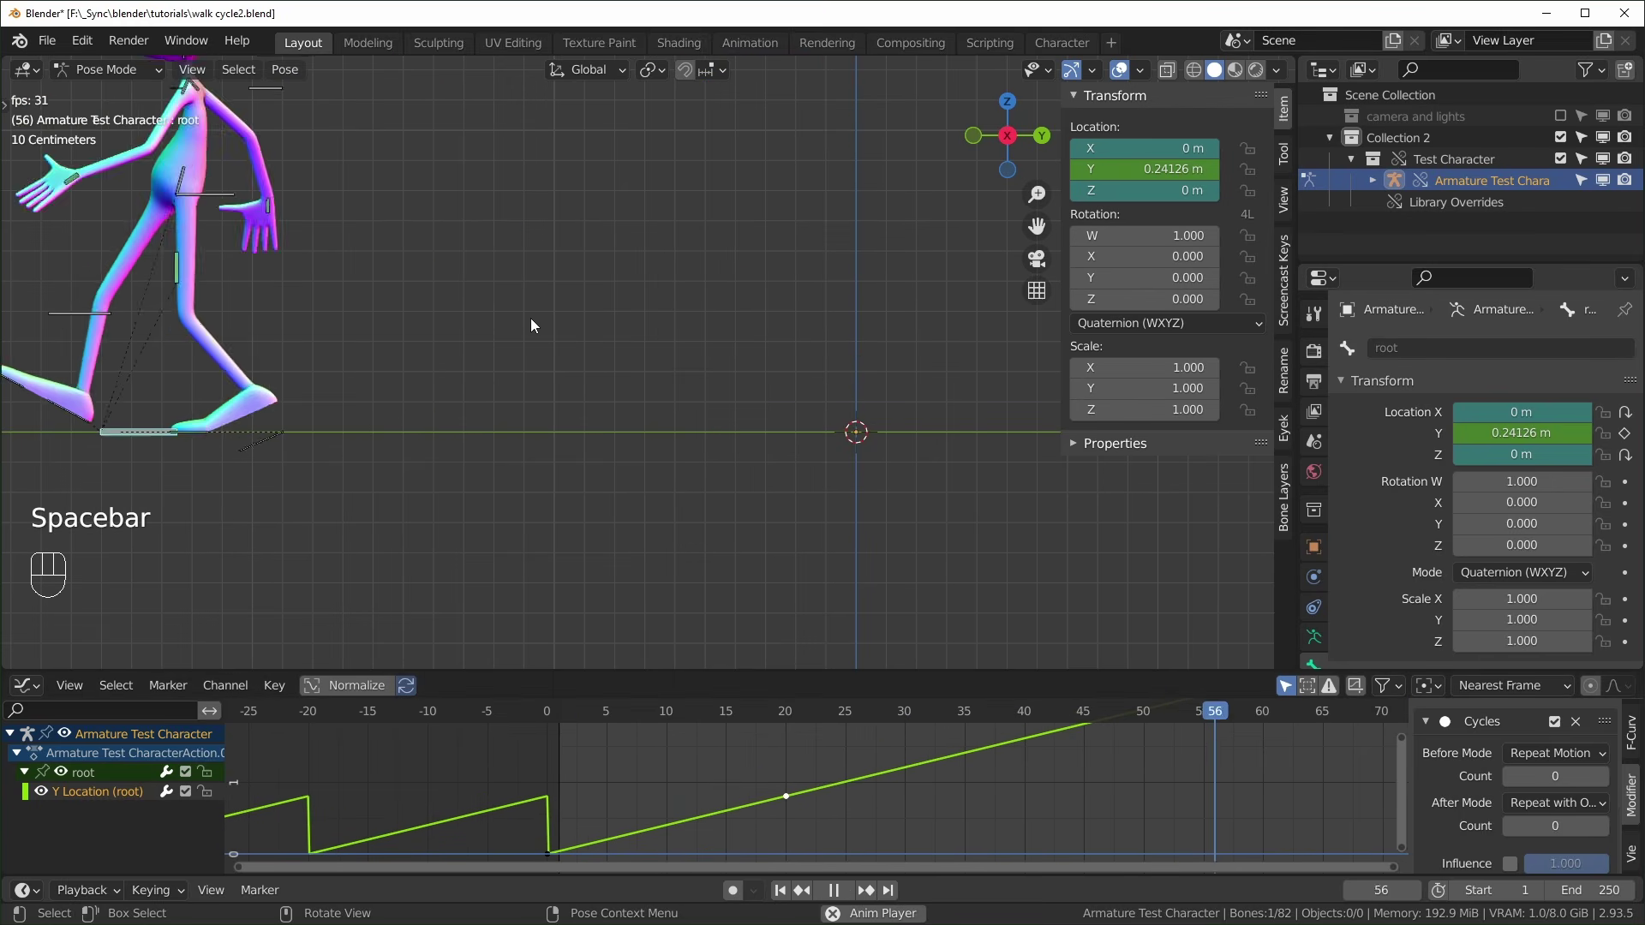
key(space)
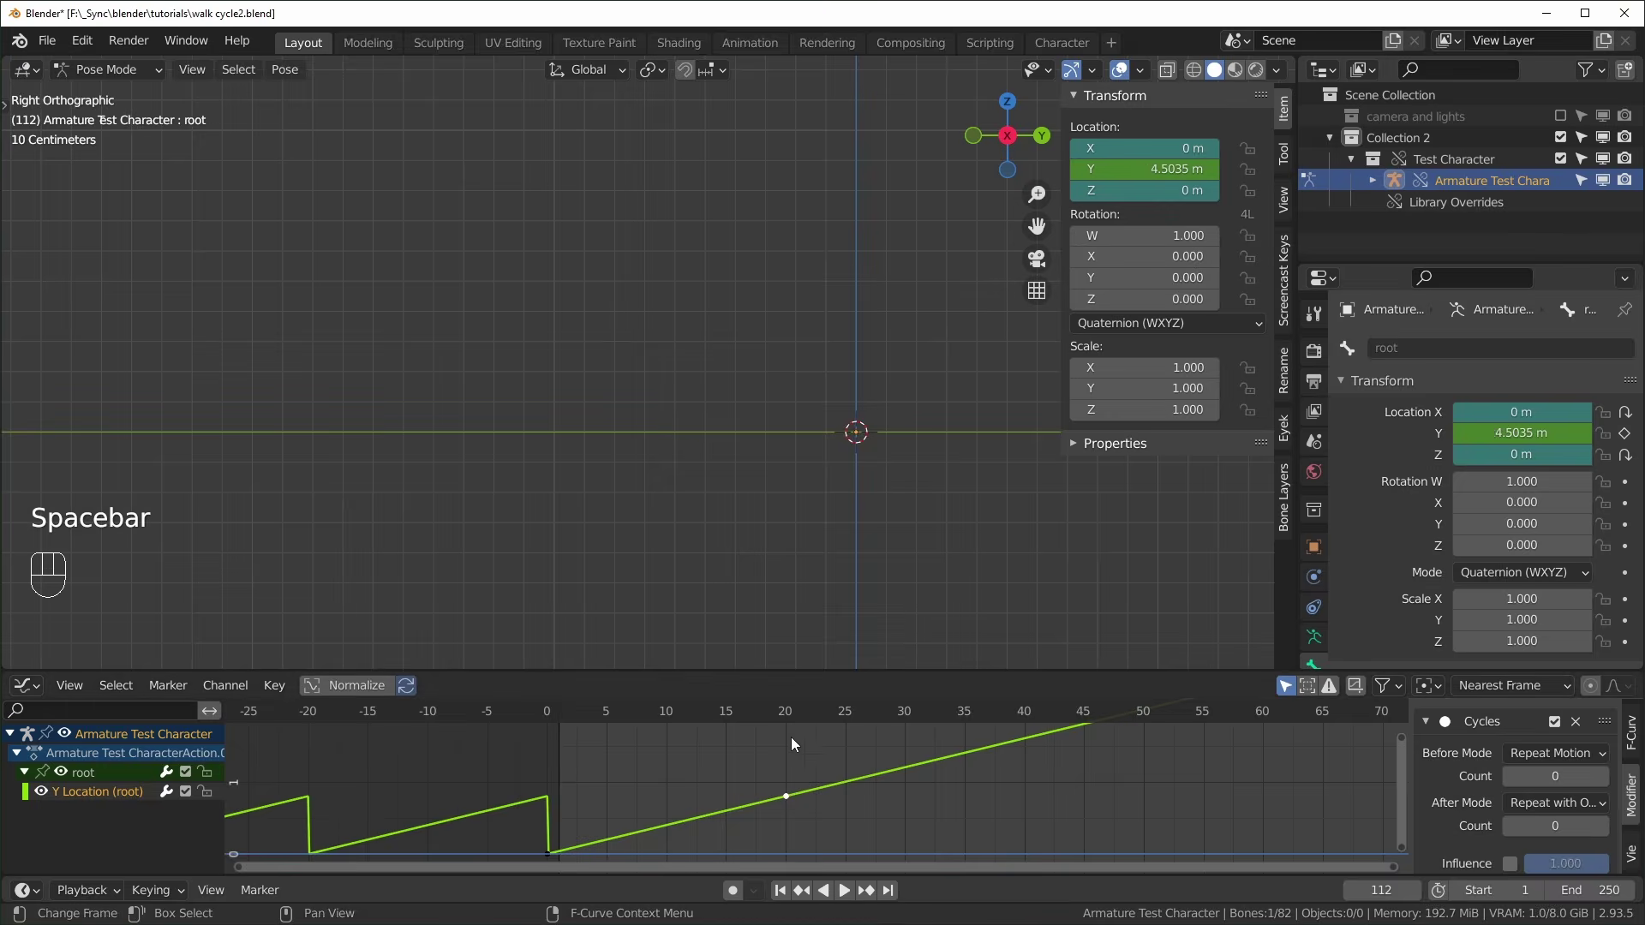
drag(790, 737, 595, 763)
middle_drag(593, 851, 640, 829)
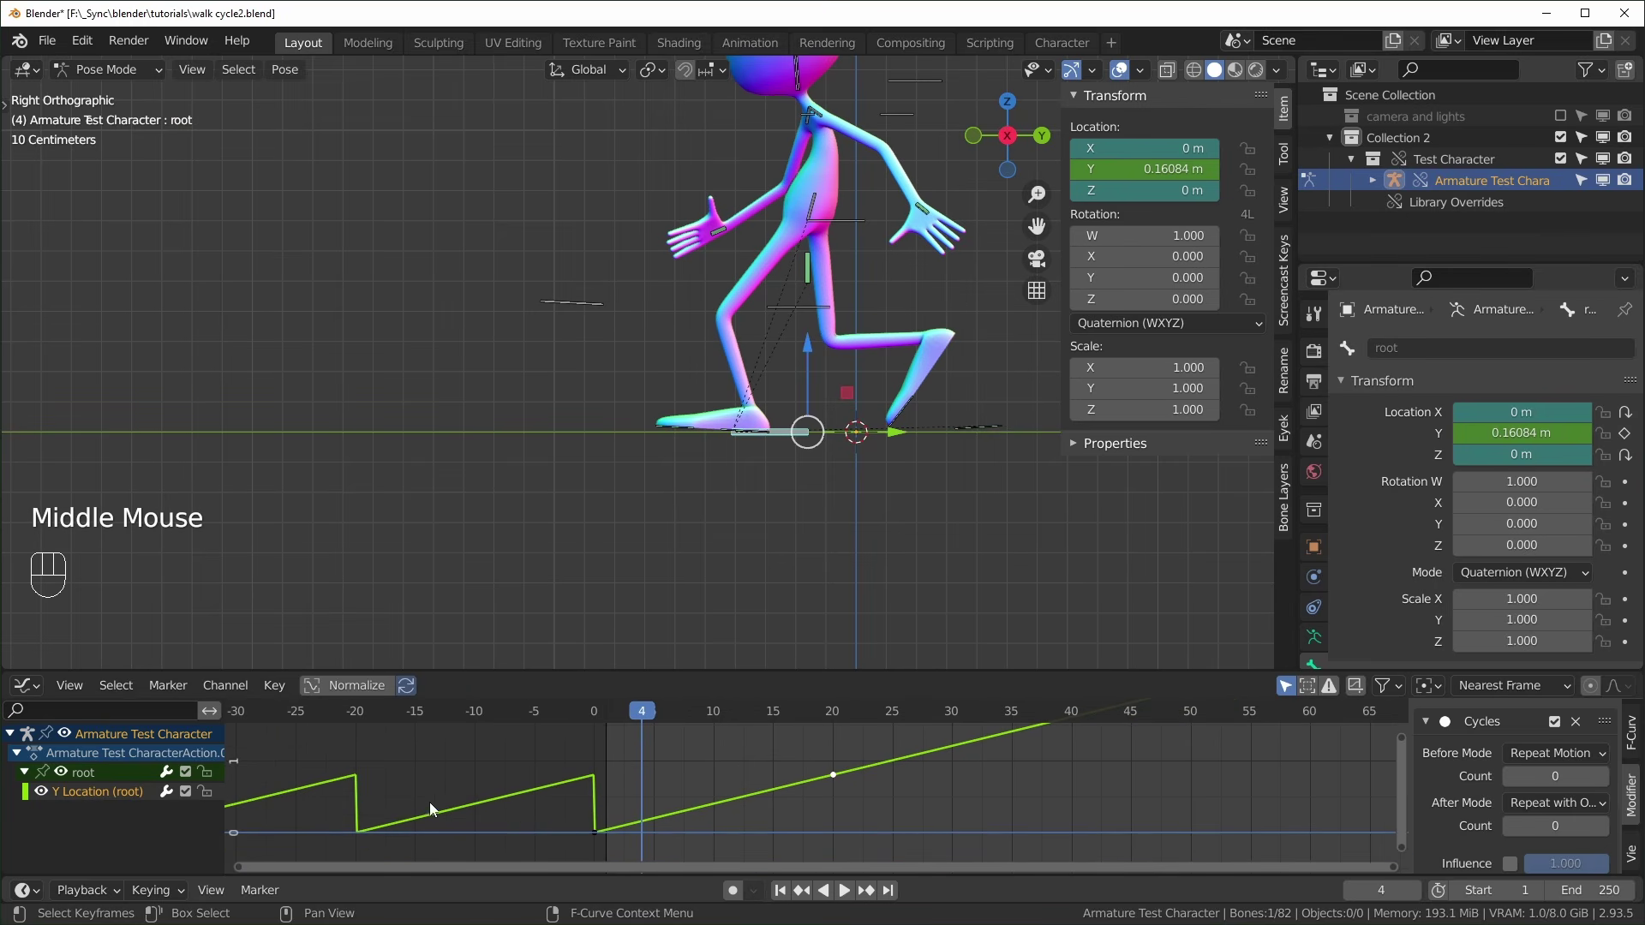
Set the Before Mode of the root curve's Cycles modifier to Repeat with Offset
click(1551, 755)
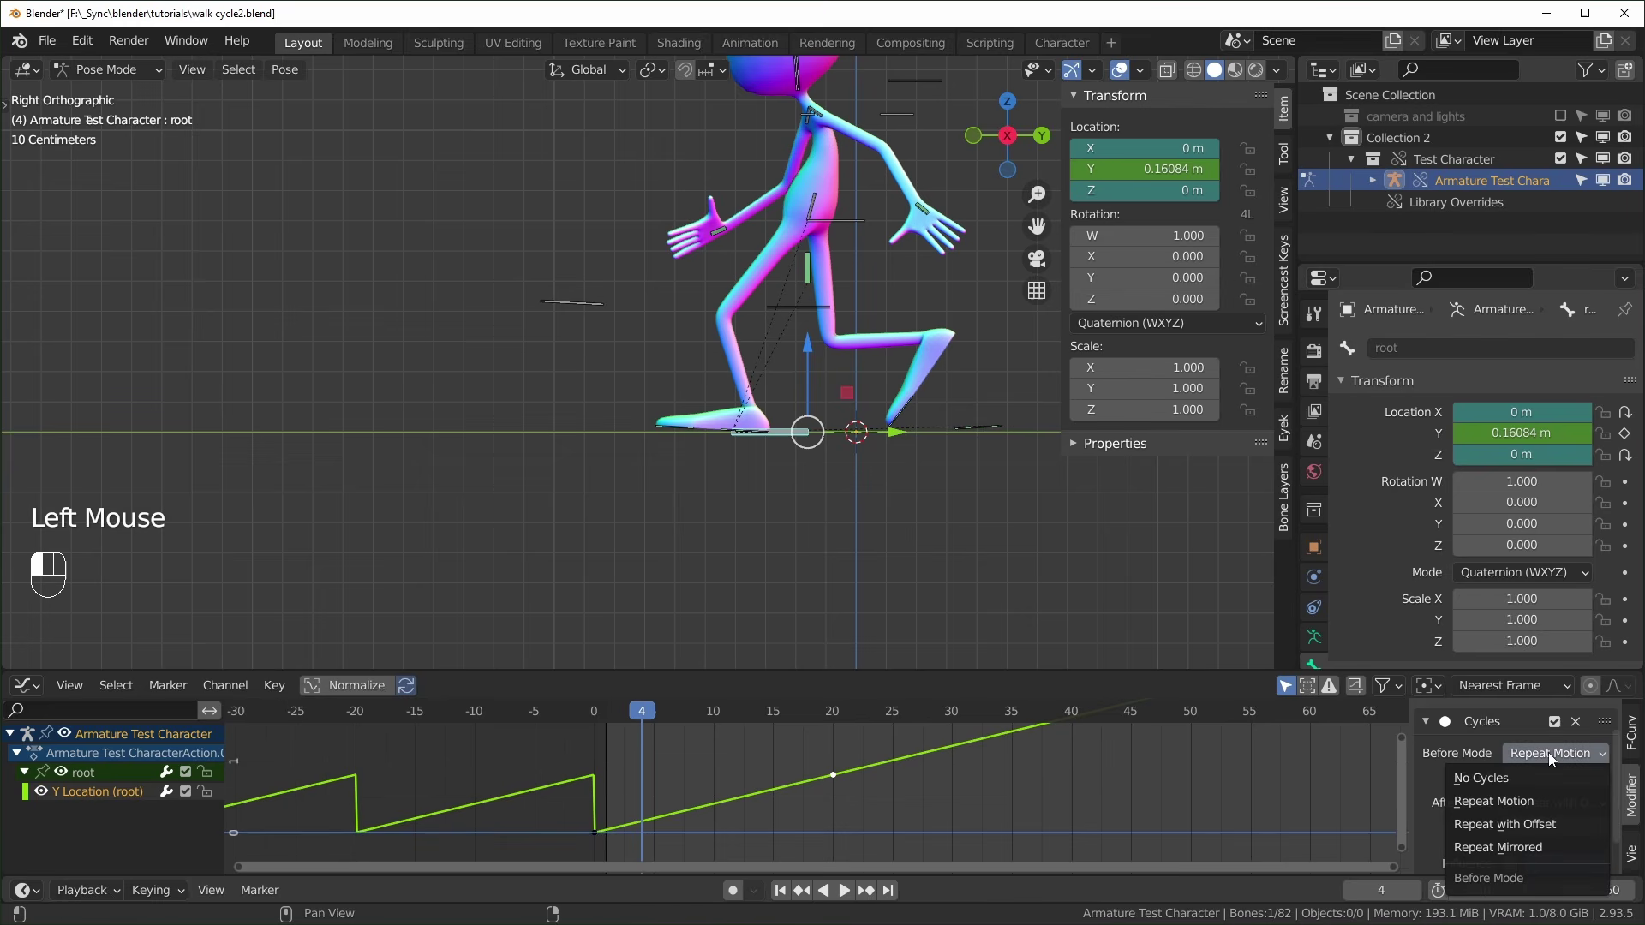
click(1518, 824)
scroll(784, 772, down, 4)
shift+middle_drag(784, 771, 682, 812)
scroll(788, 807, up, 2)
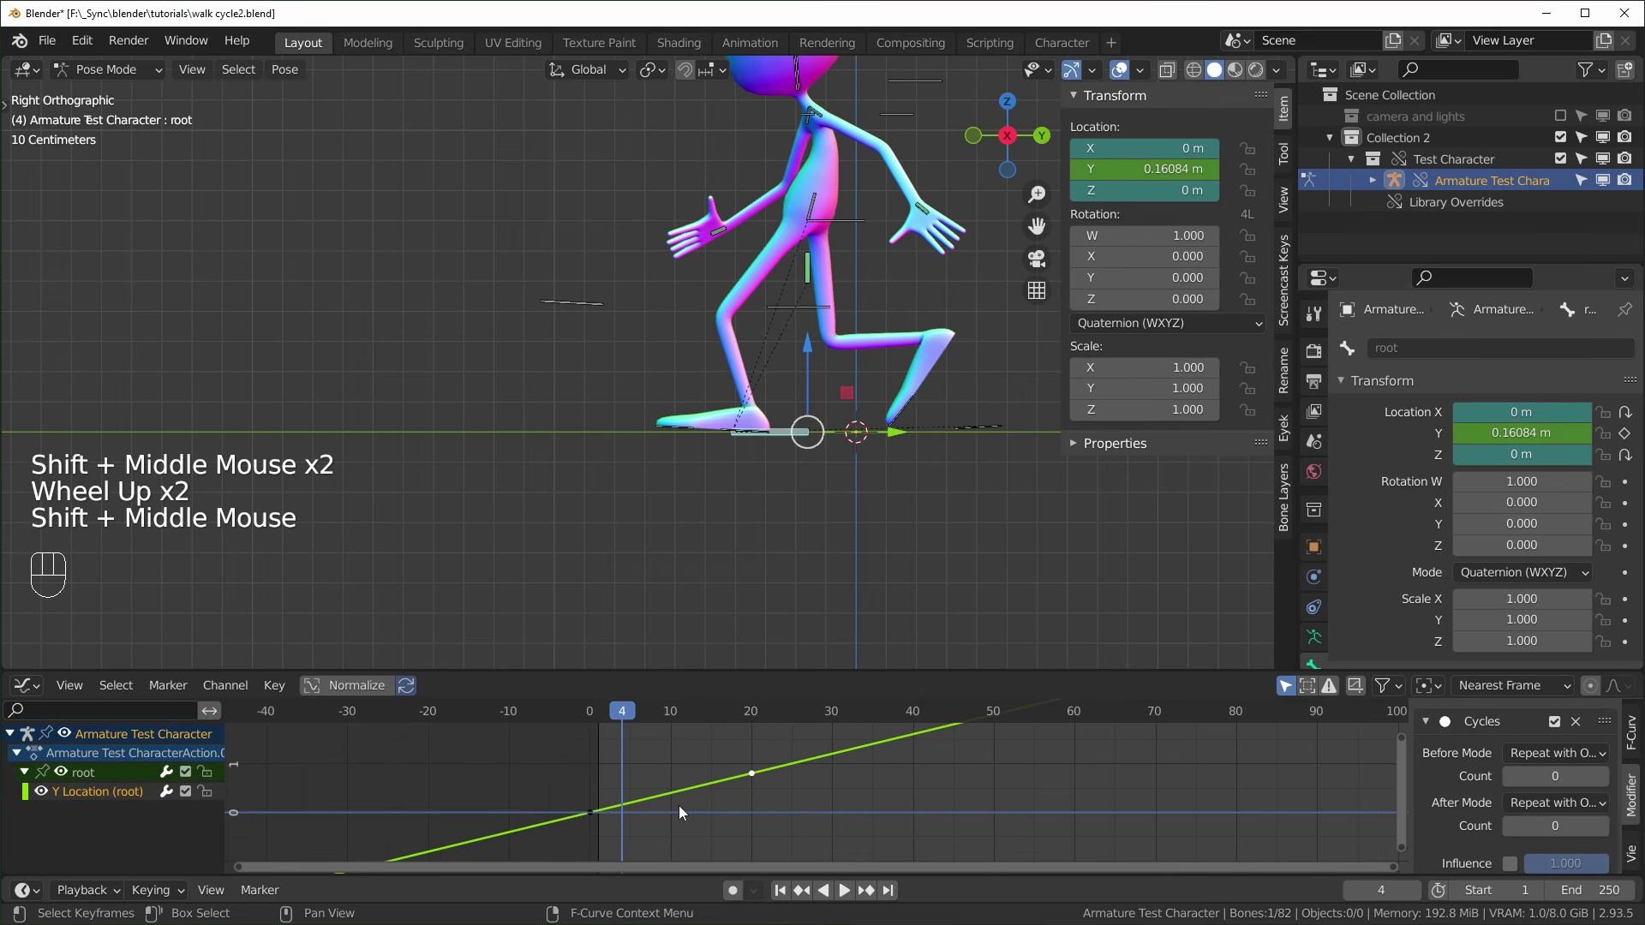
Change the root's Y Location keyframes to Bezier interpolation and flatten their handles
key(a)
key(t)
click(771, 810)
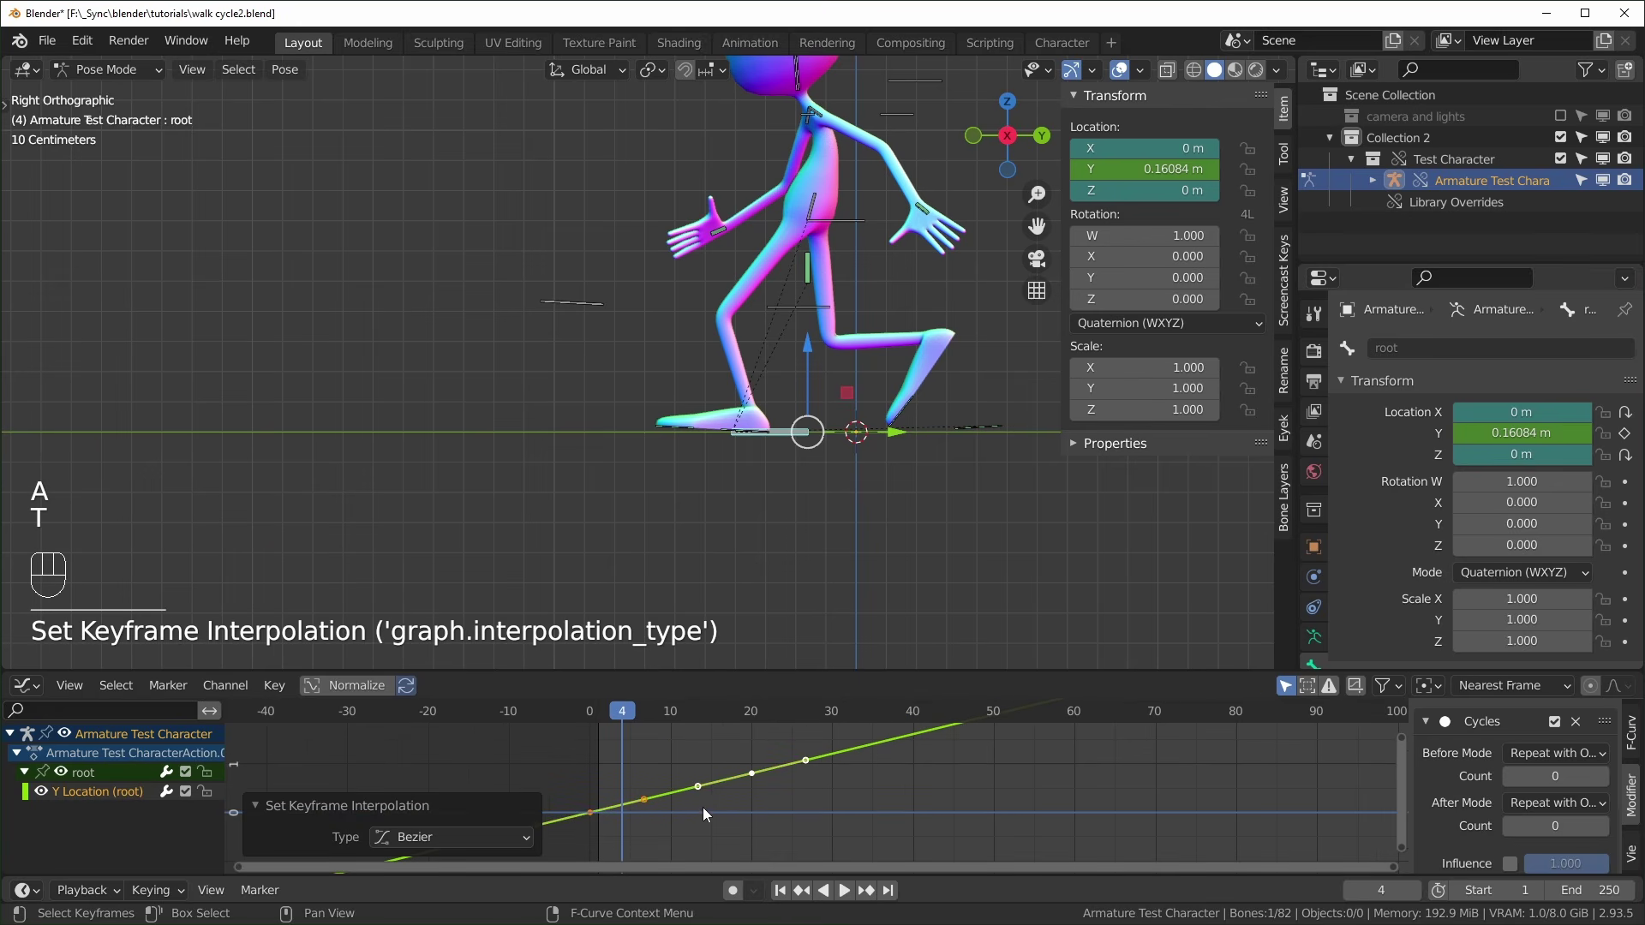
key(shift+s)
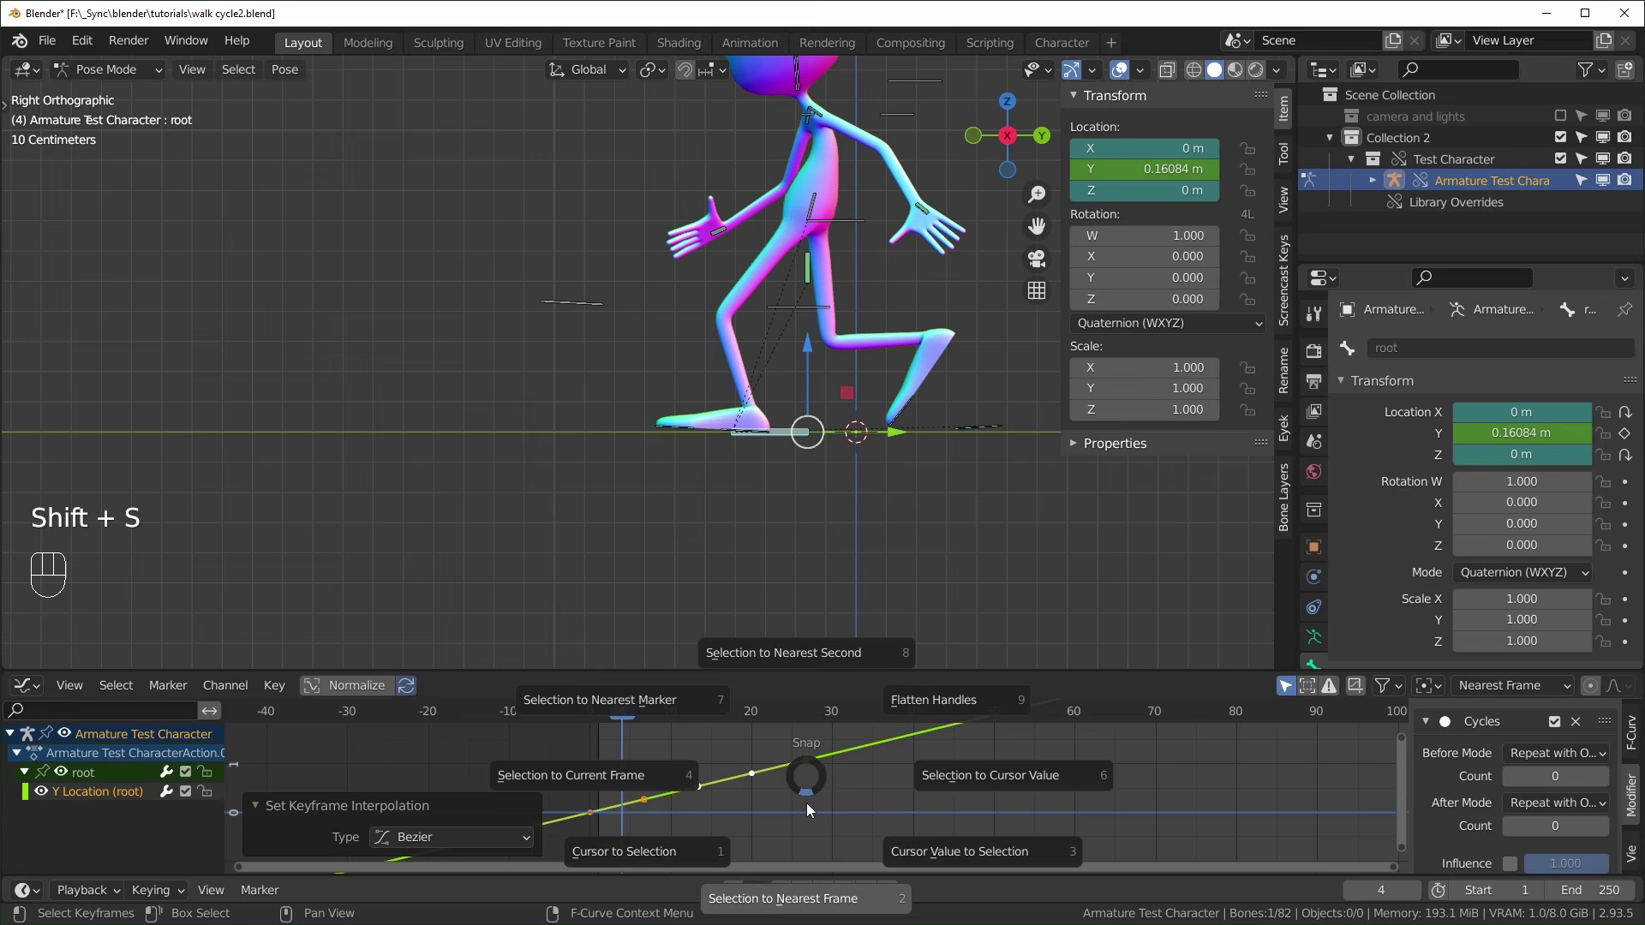
click(970, 703)
Play the animation to check how the eased root motion affects foot sliding
key(space)
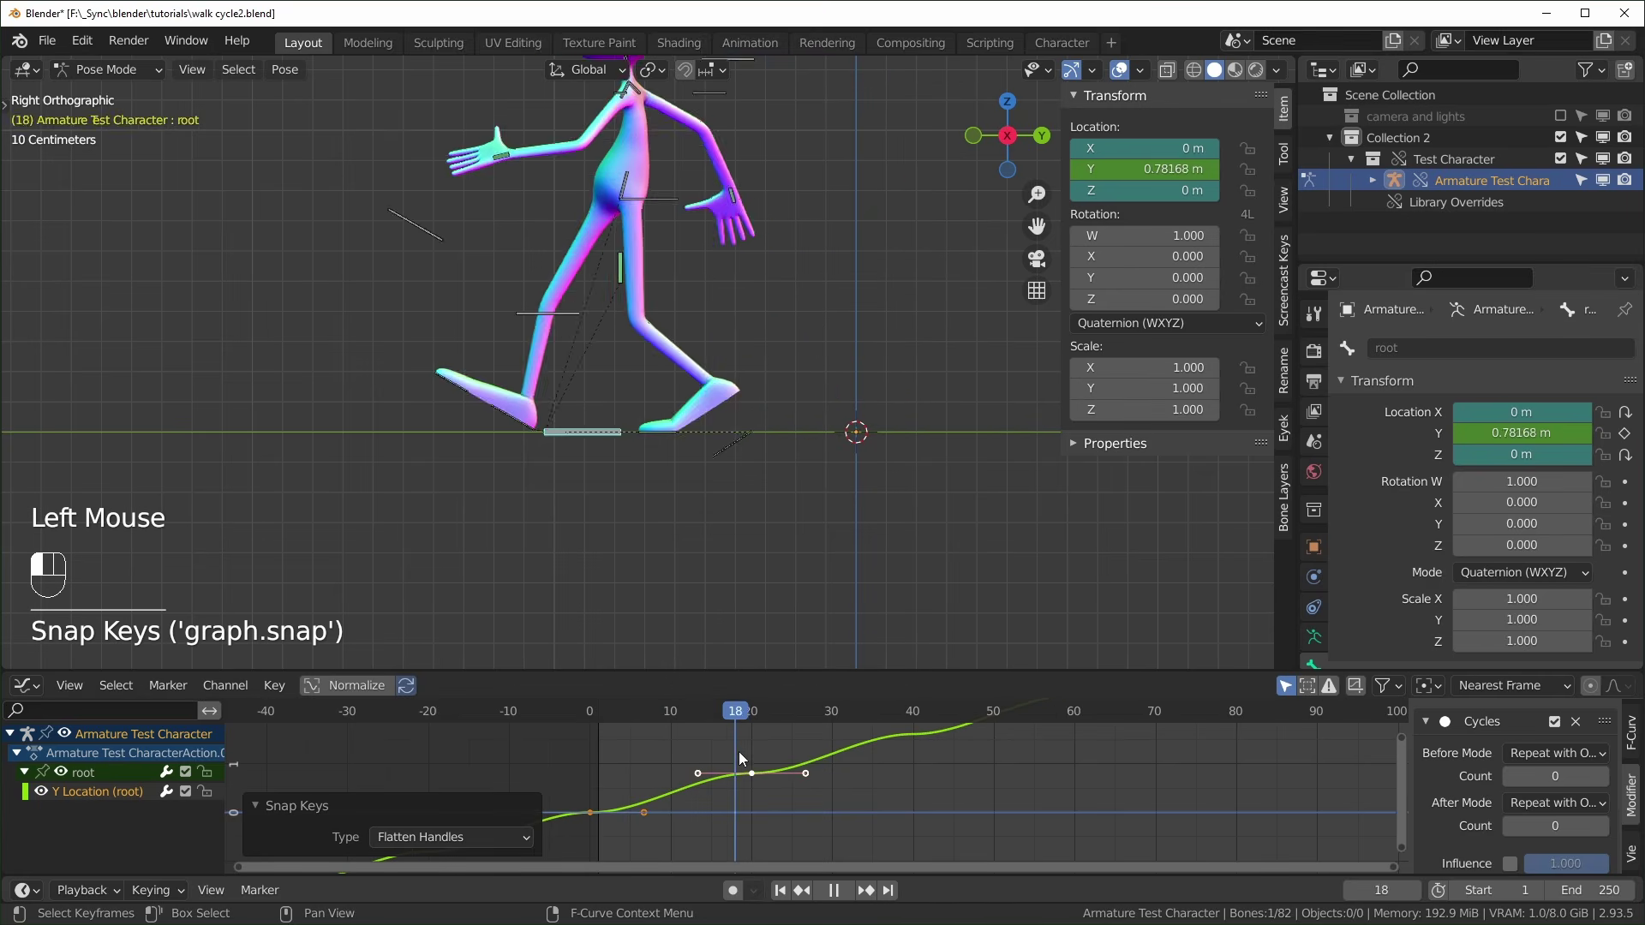
key(Escape)
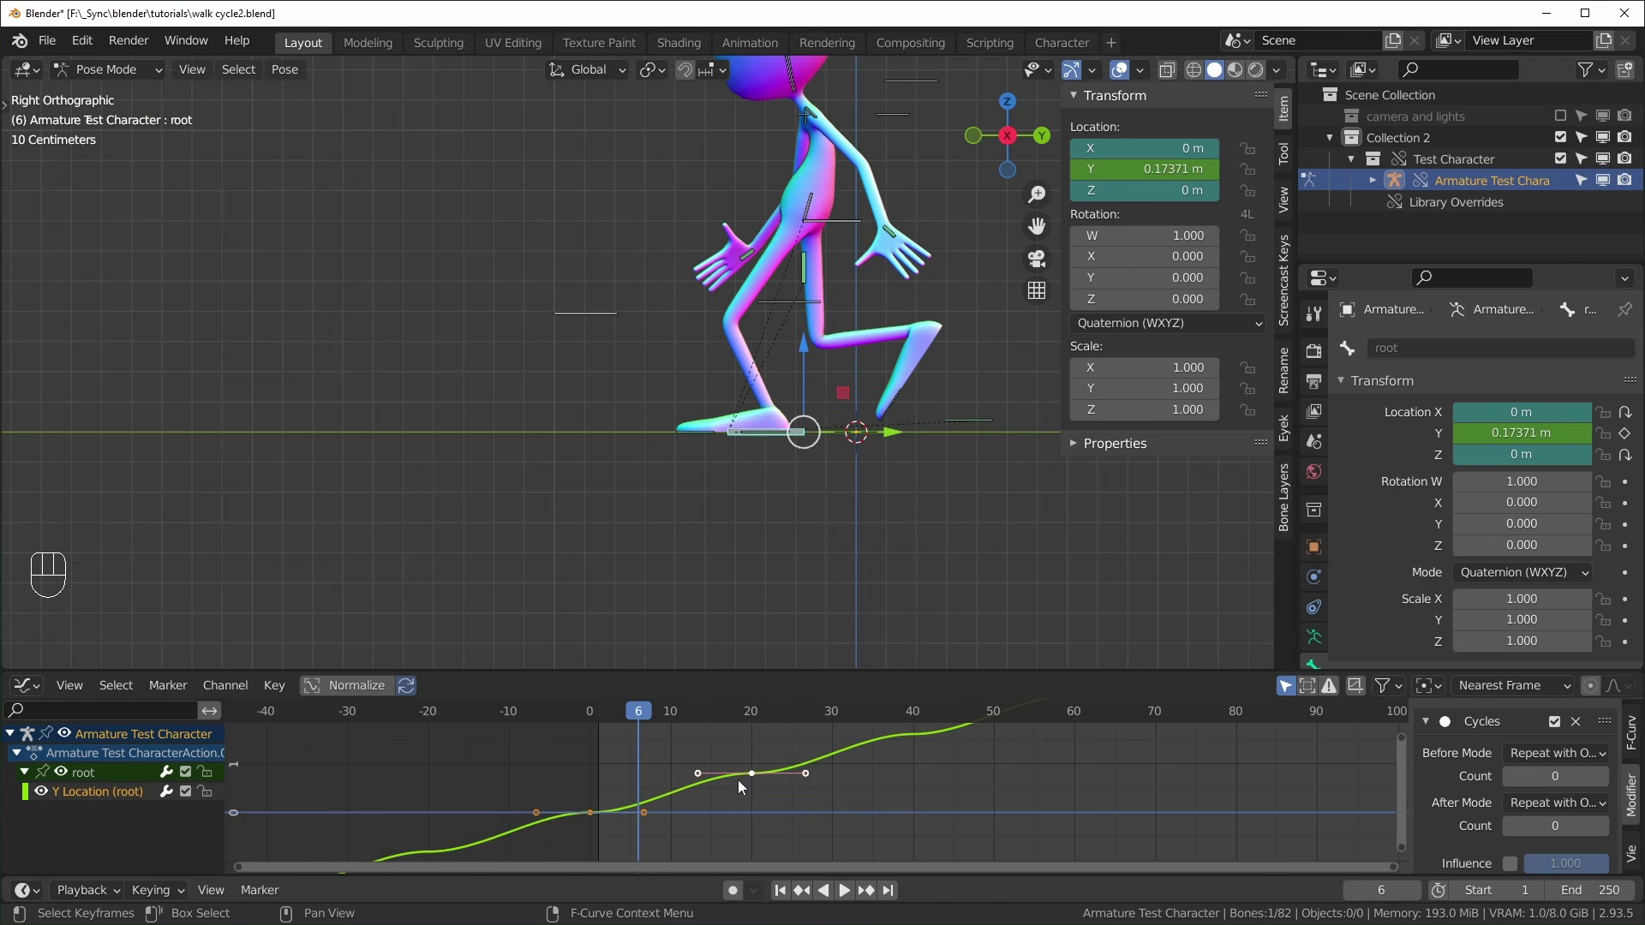
middle_drag(834, 794, 802, 810)
key(space)
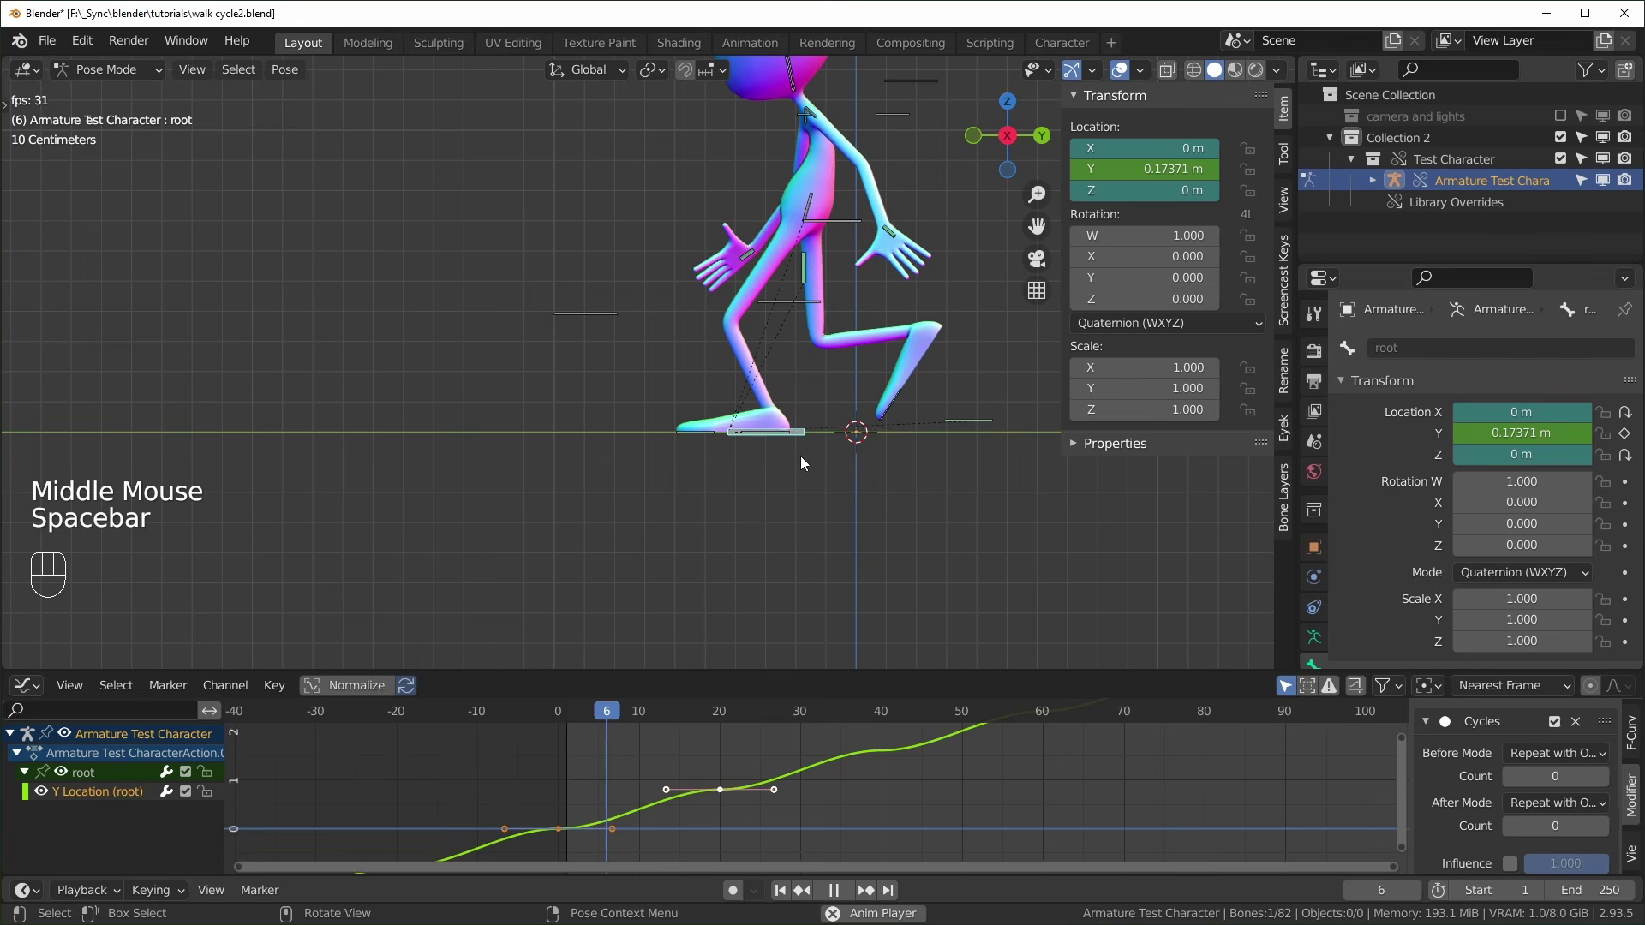
key(space)
Try linear extrapolation and linear interpolation on the root's two Y Location keyframes
drag(732, 738, 784, 771)
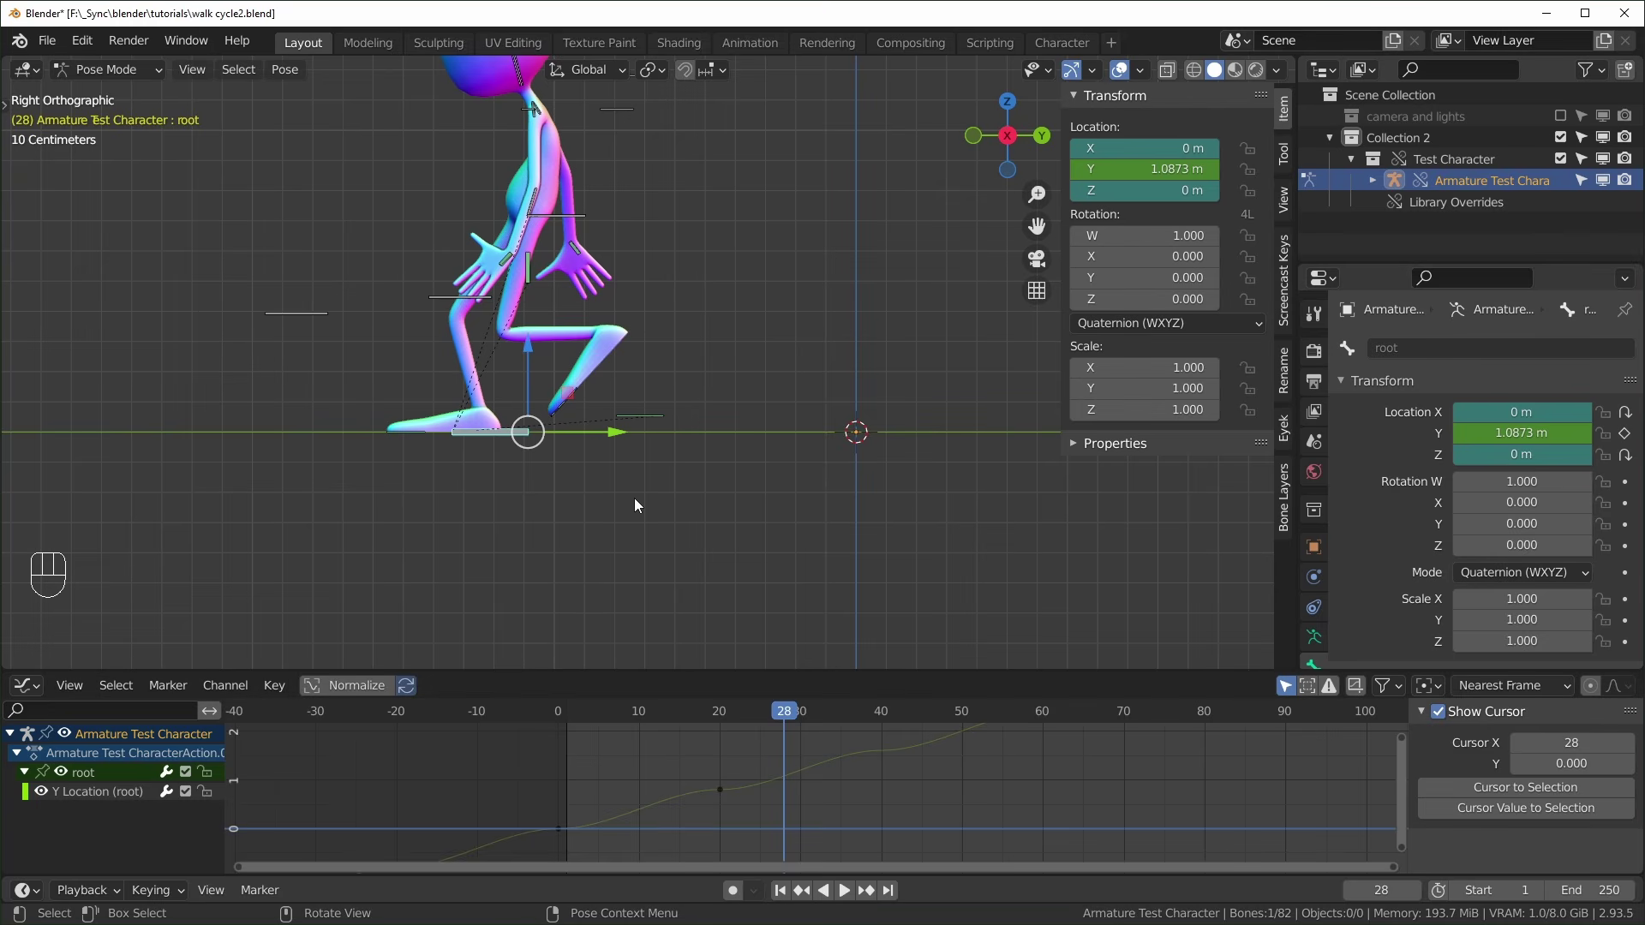
drag(784, 728, 591, 727)
drag(574, 834, 796, 751)
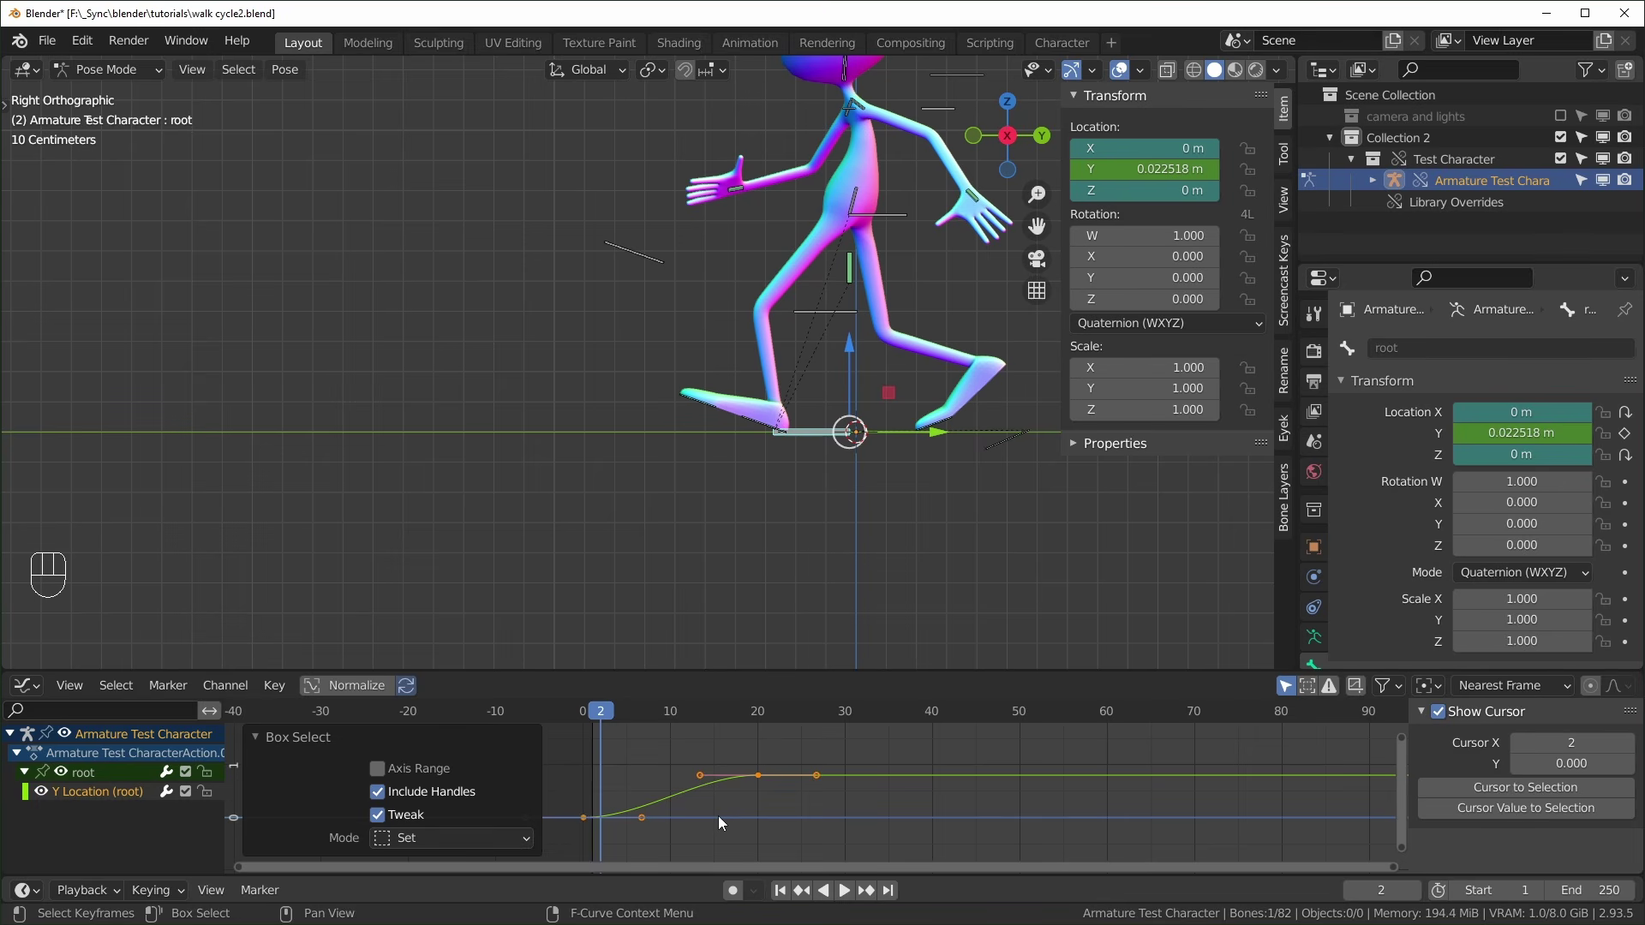
key(shift+e)
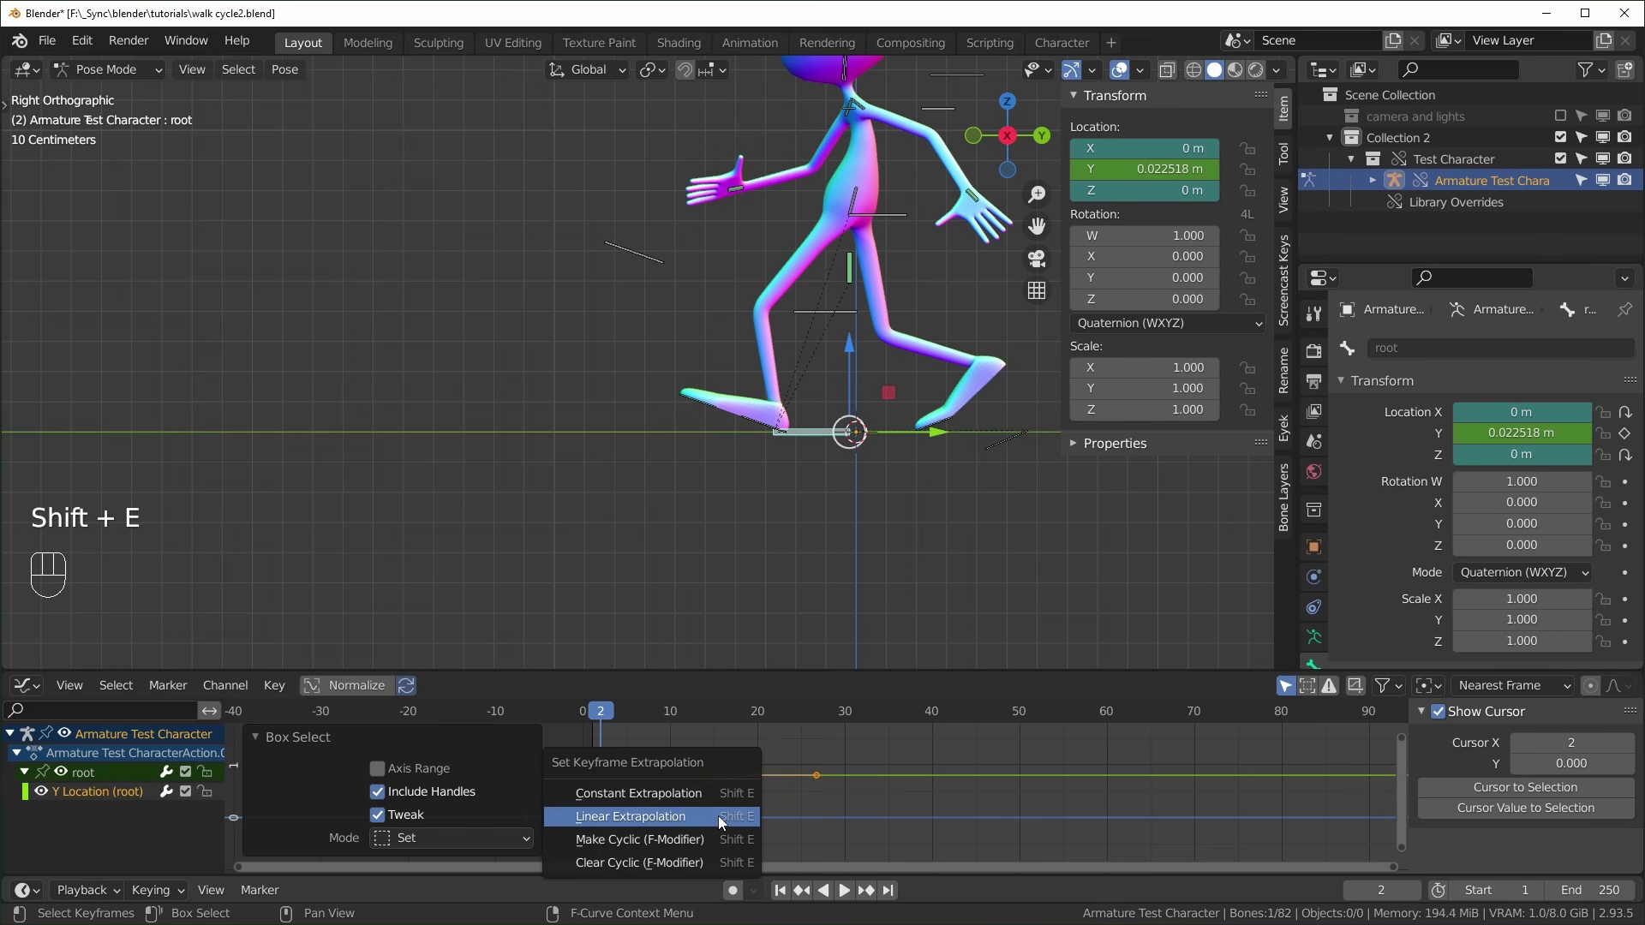
click(671, 820)
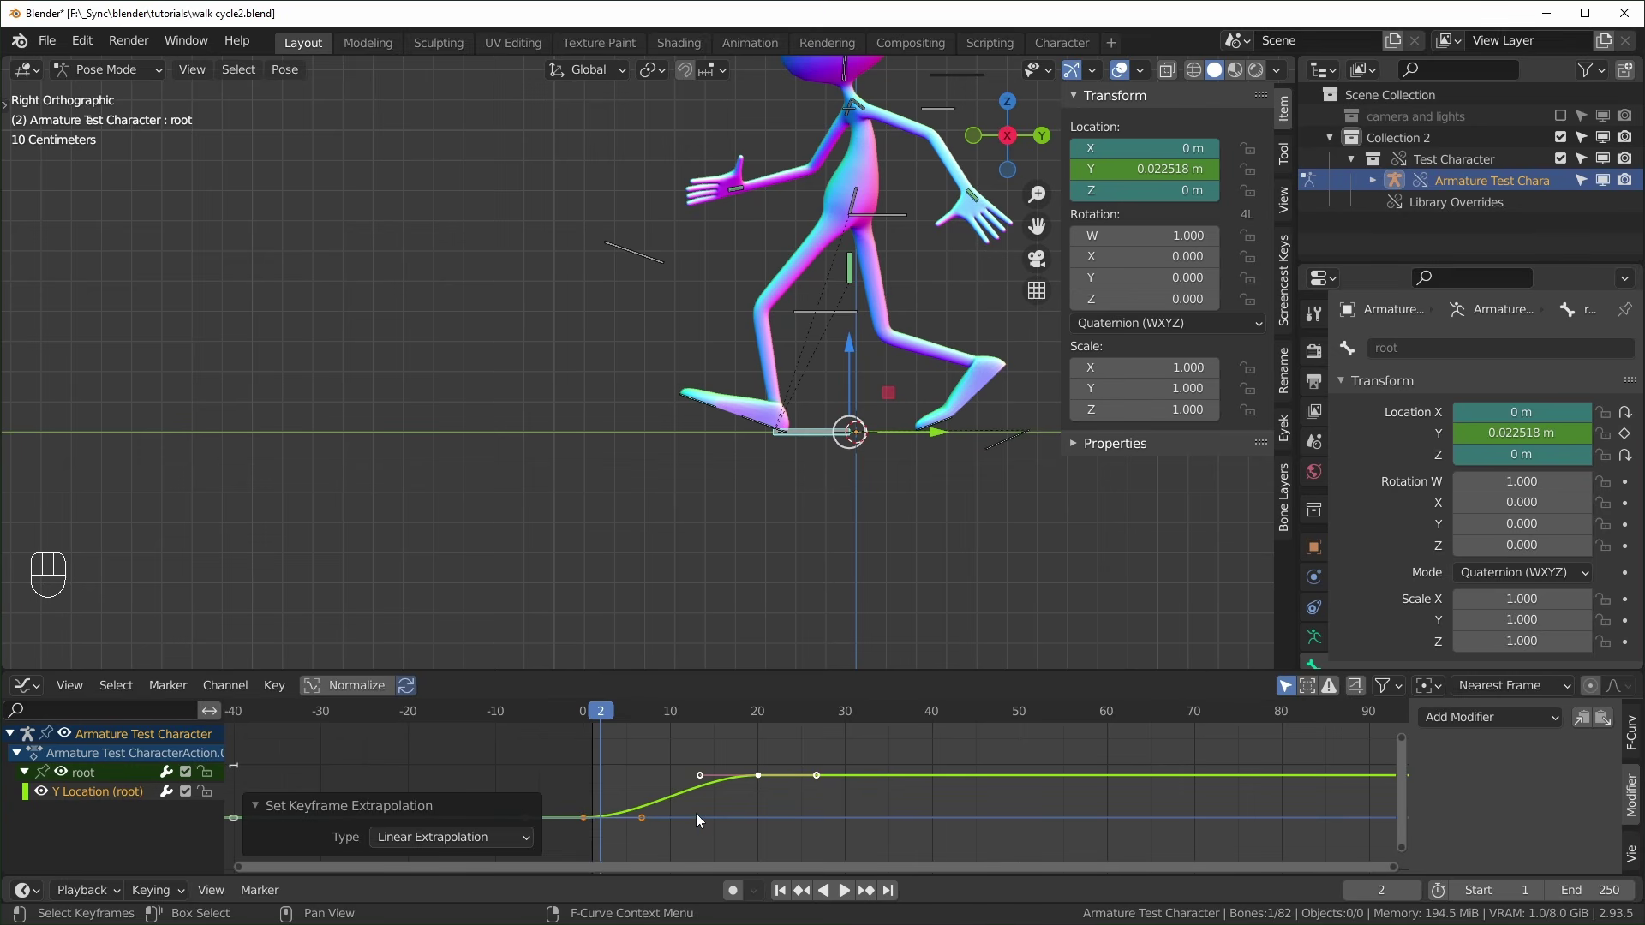
key(t)
click(636, 780)
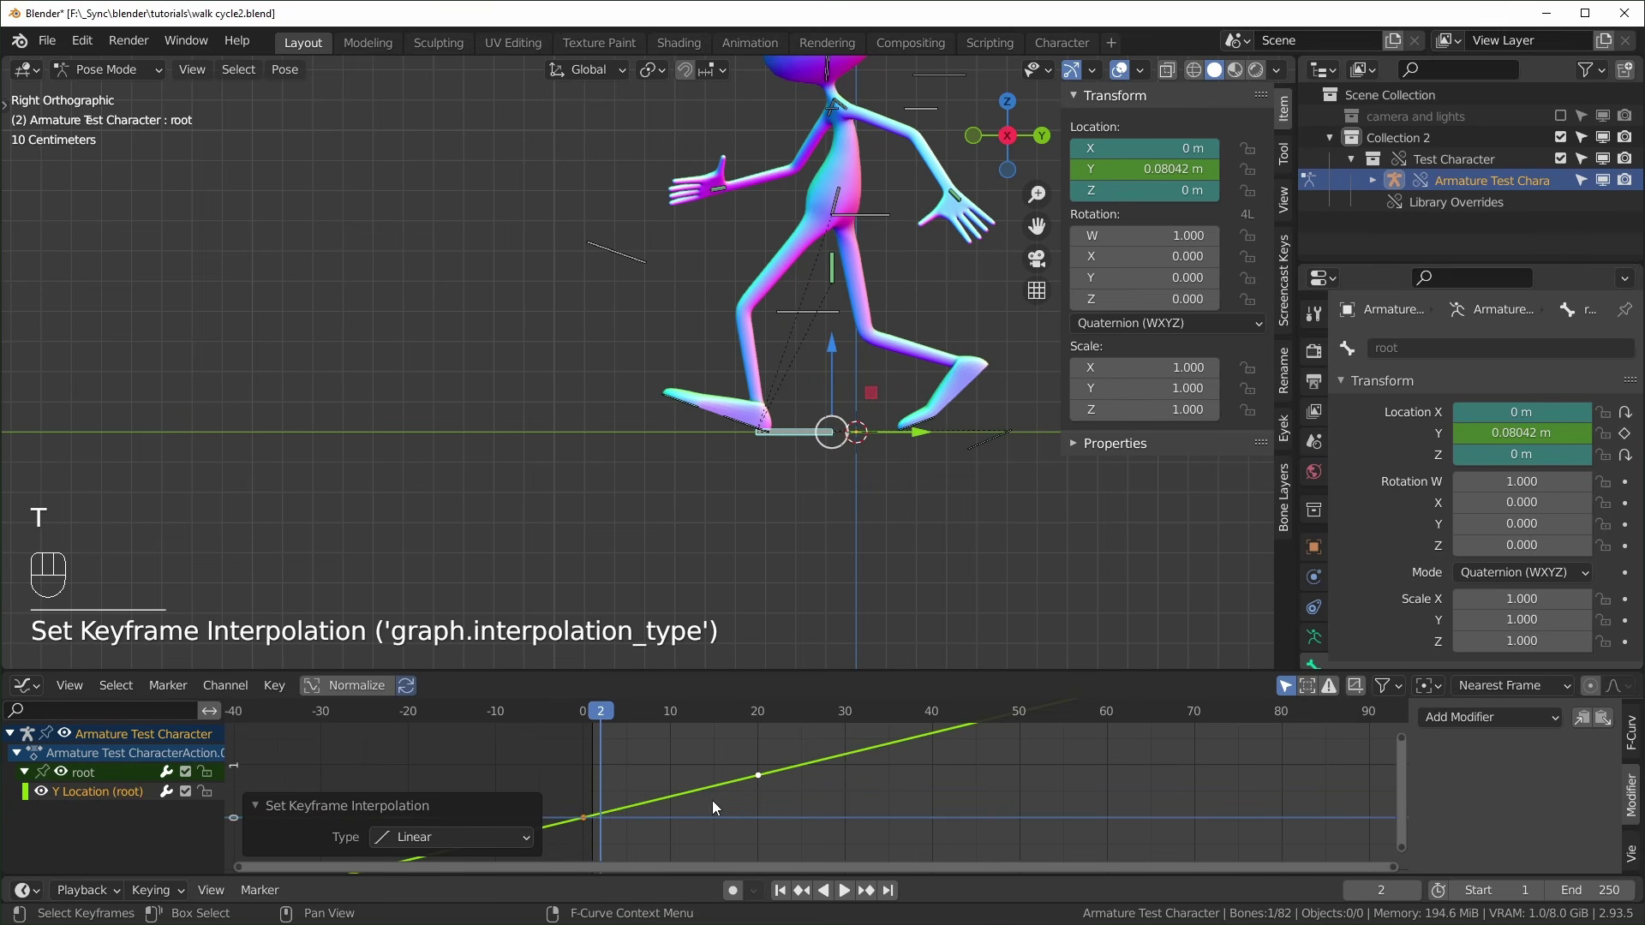
scroll(860, 809, down, 2)
shift+middle_drag(860, 809, 690, 775)
scroll(814, 790, up, 1)
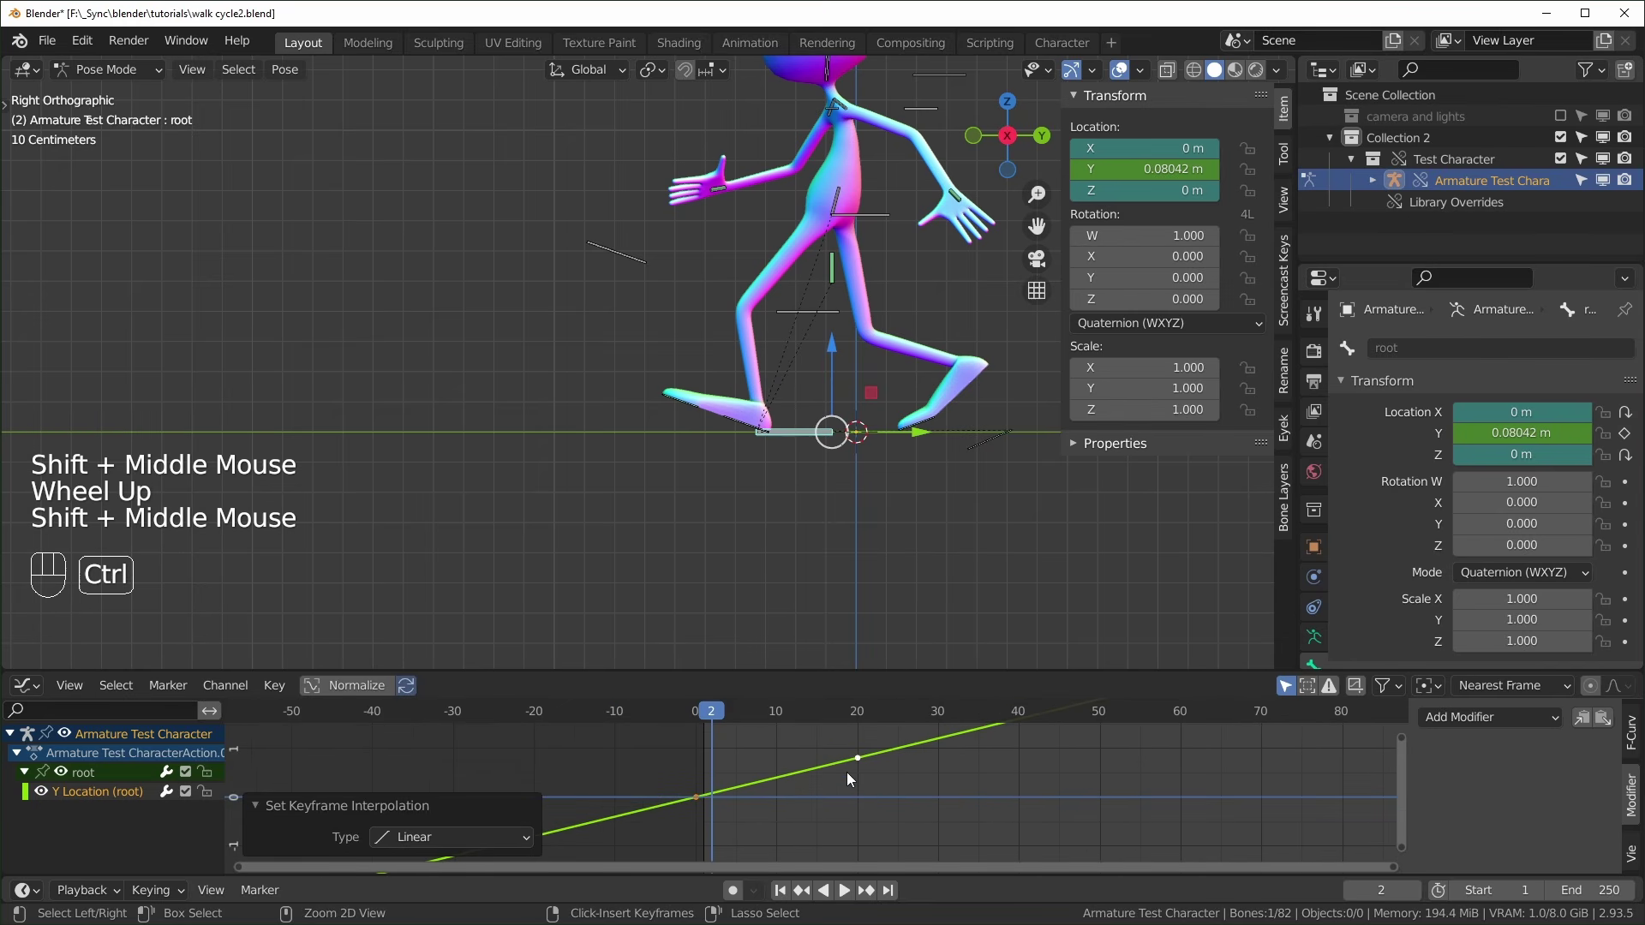
Undo the linear curve settings and try rotating the handles of the root's Y Location keyframe at frame 20
key(ctrl+z)
drag(823, 740, 939, 793)
middle_drag(939, 794, 925, 794)
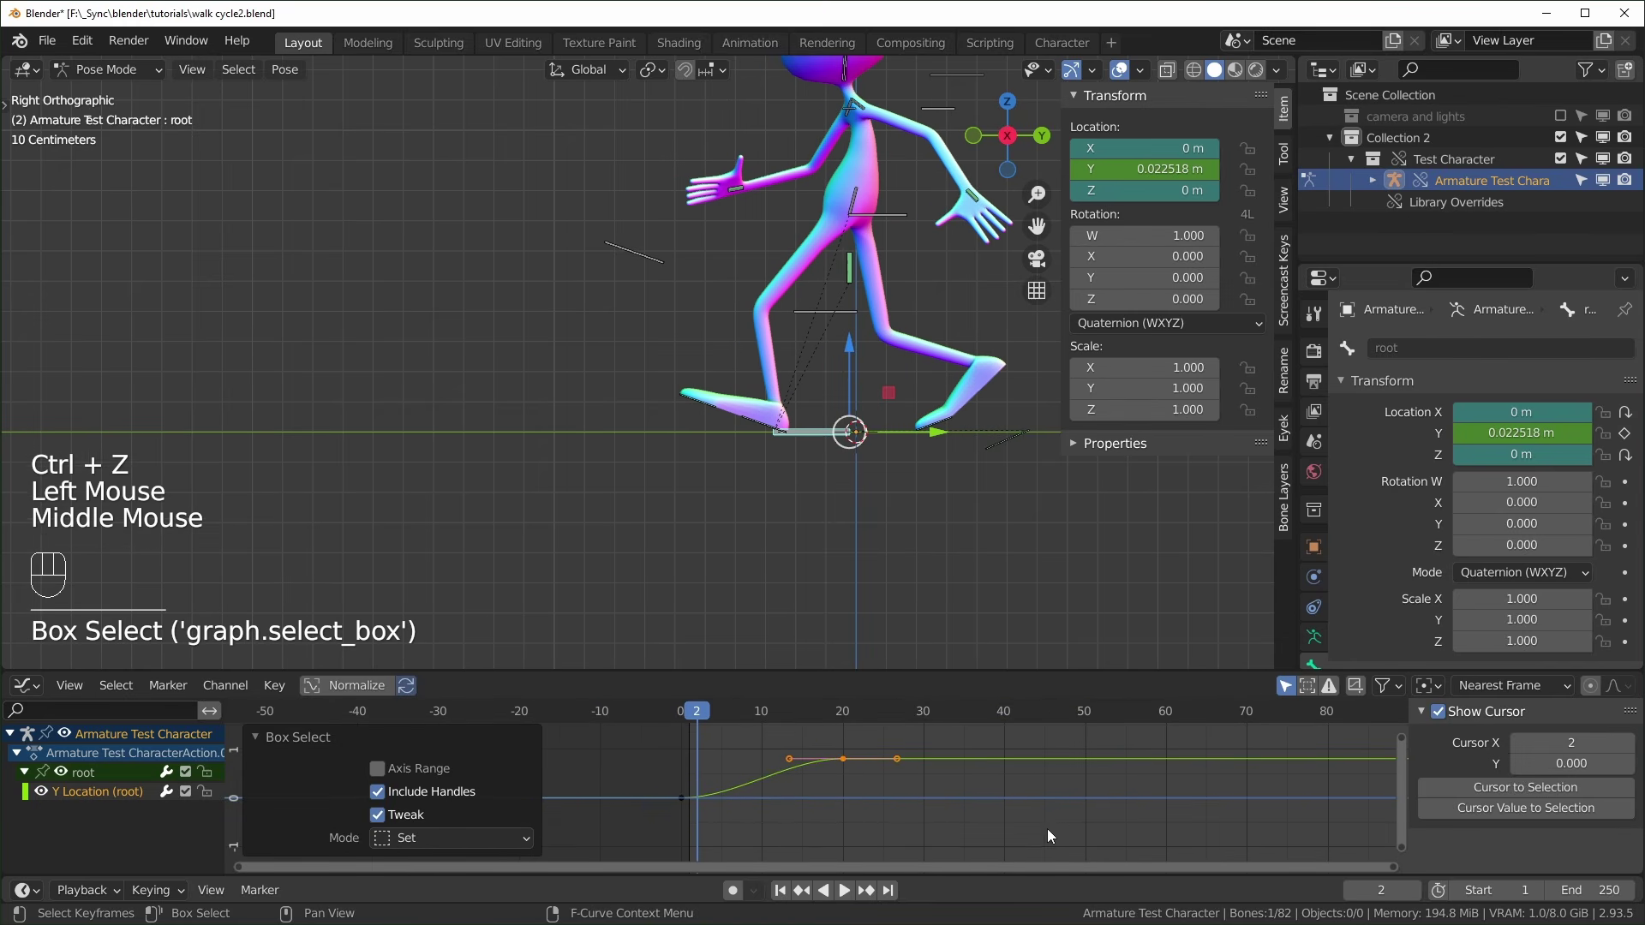
key(r)
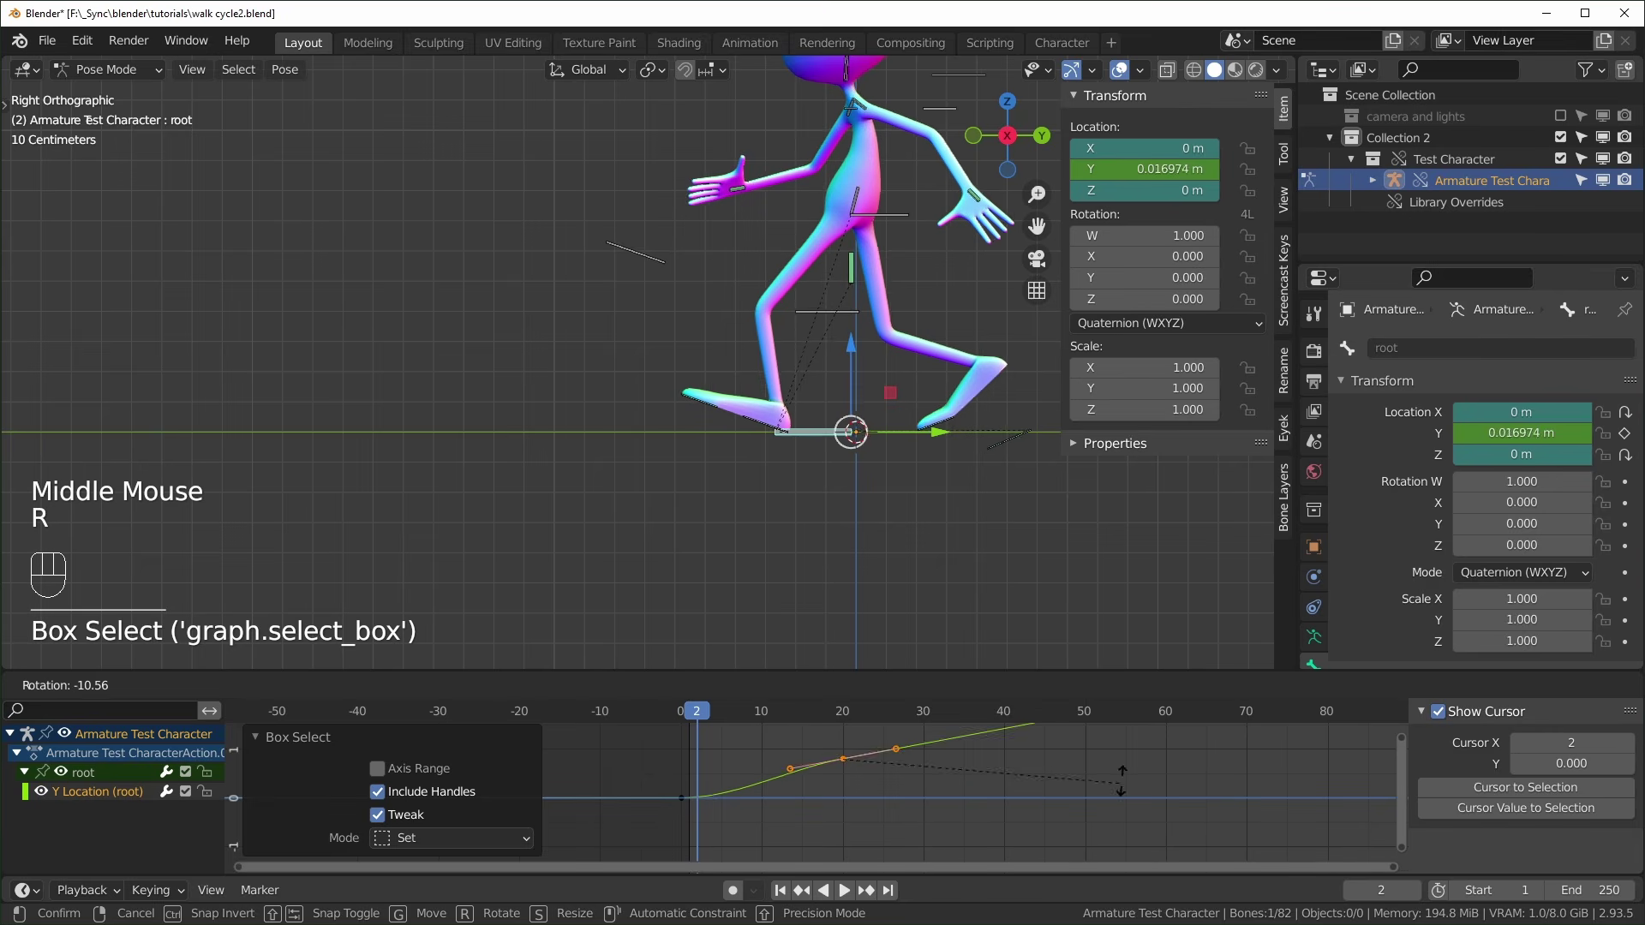
click(768, 804)
shift+middle_drag(768, 804, 671, 814)
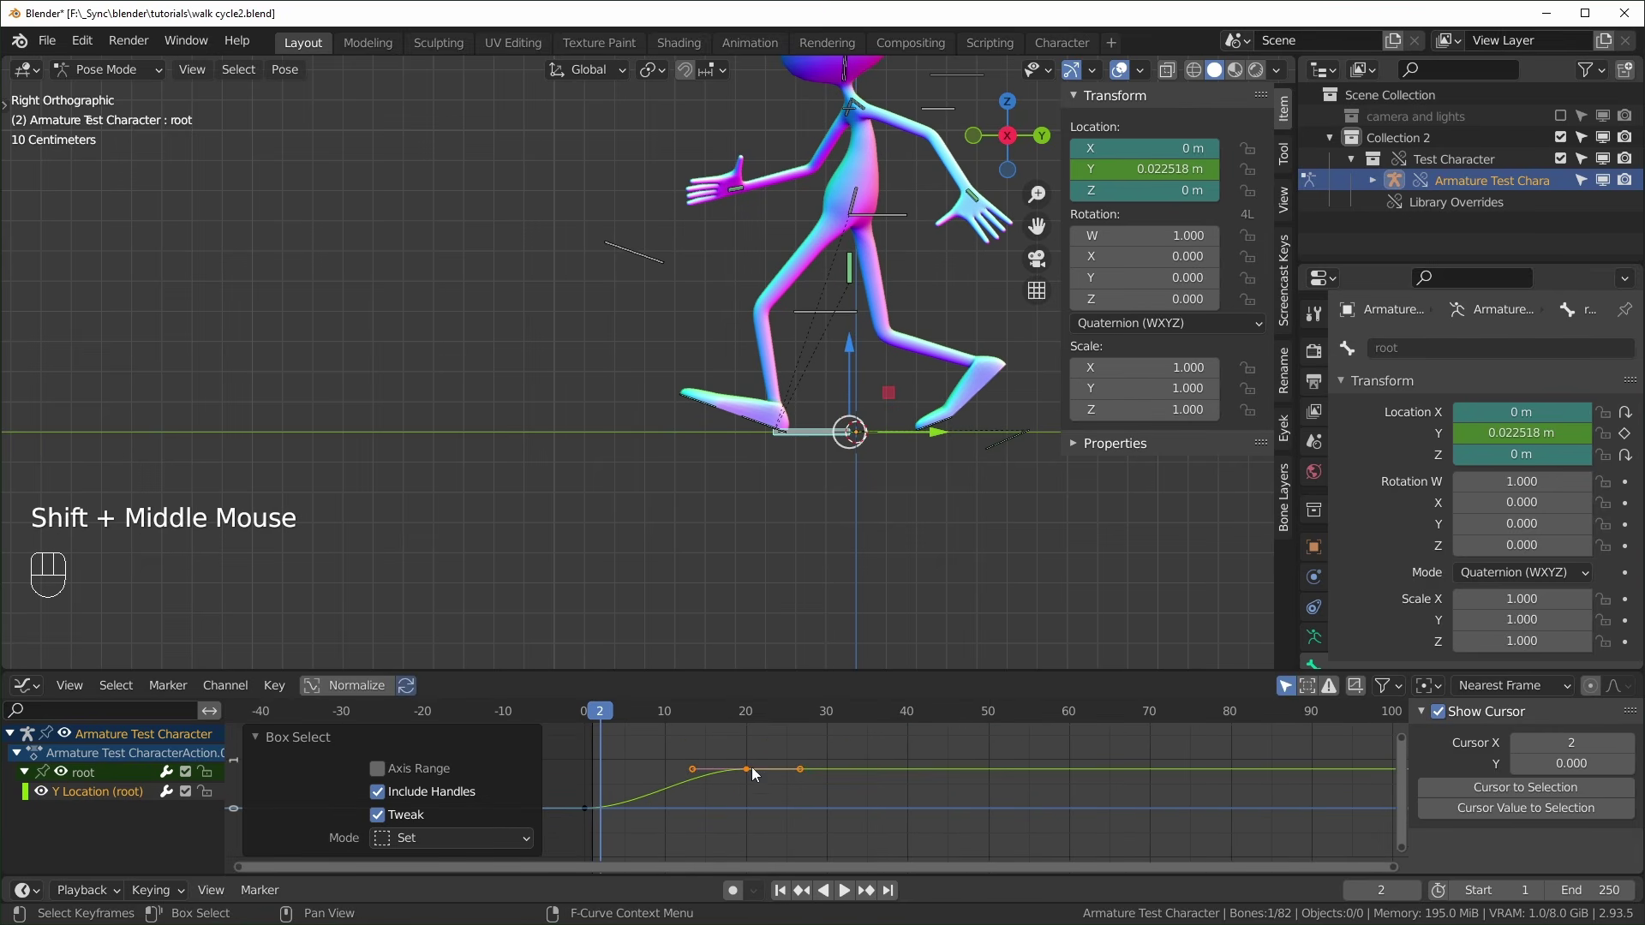
Set both of the root's Y Location keyframes to linear extrapolation and linear interpolation
shift+middle_drag(920, 810, 874, 814)
shift+middle_drag(504, 839, 639, 830)
drag(635, 827, 892, 746)
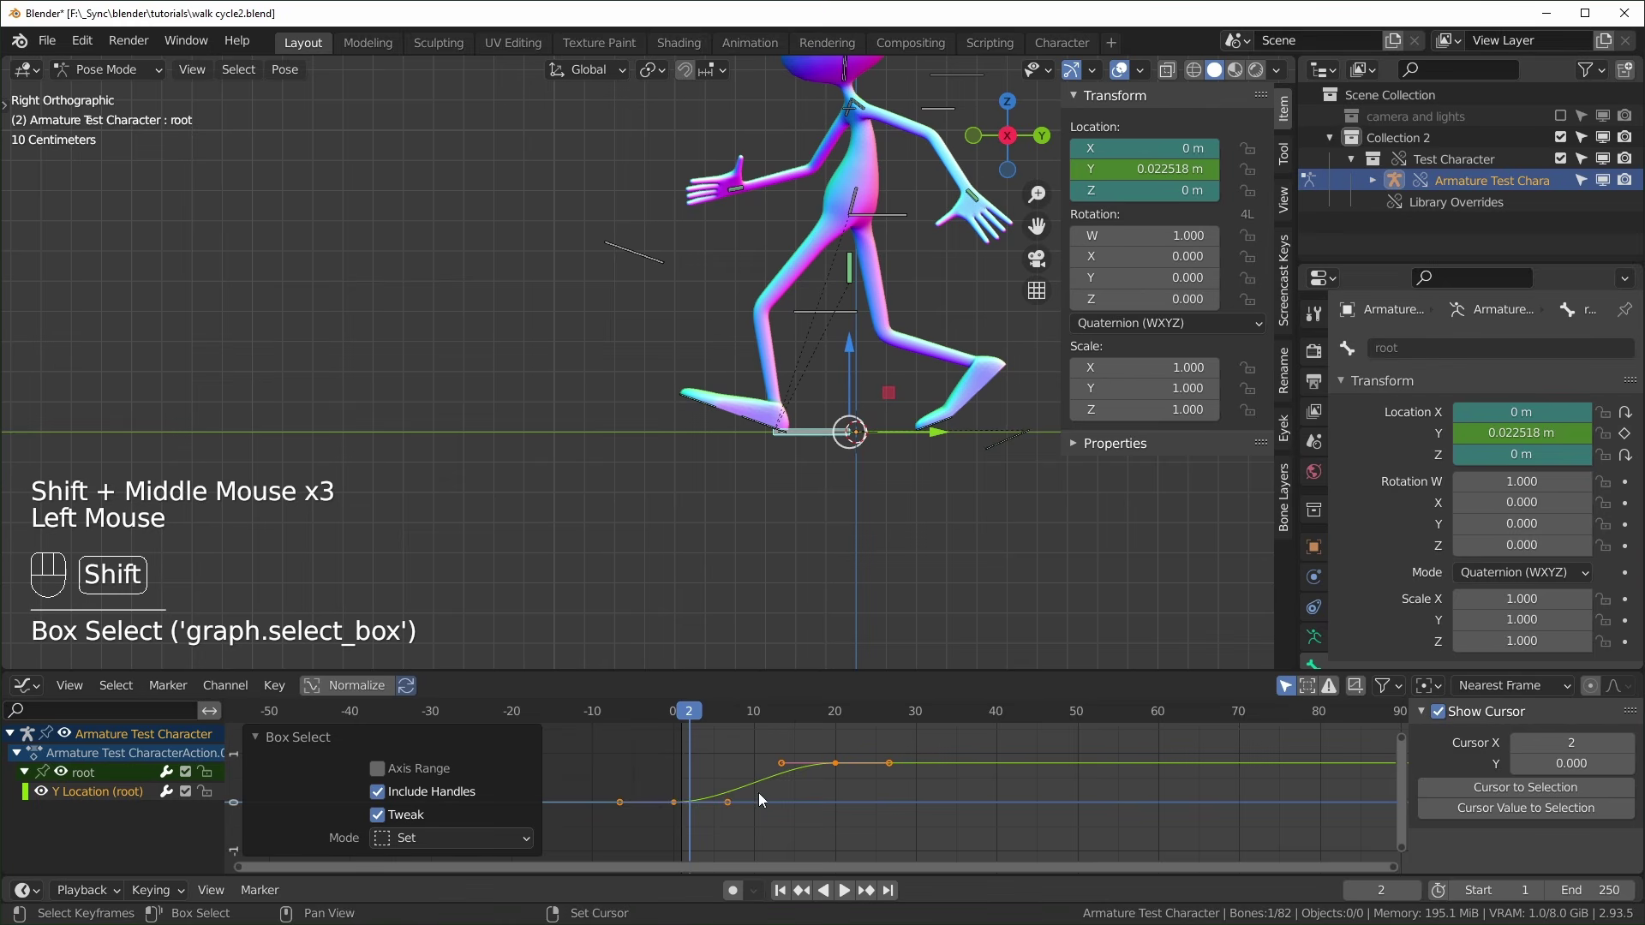
key(shift+e)
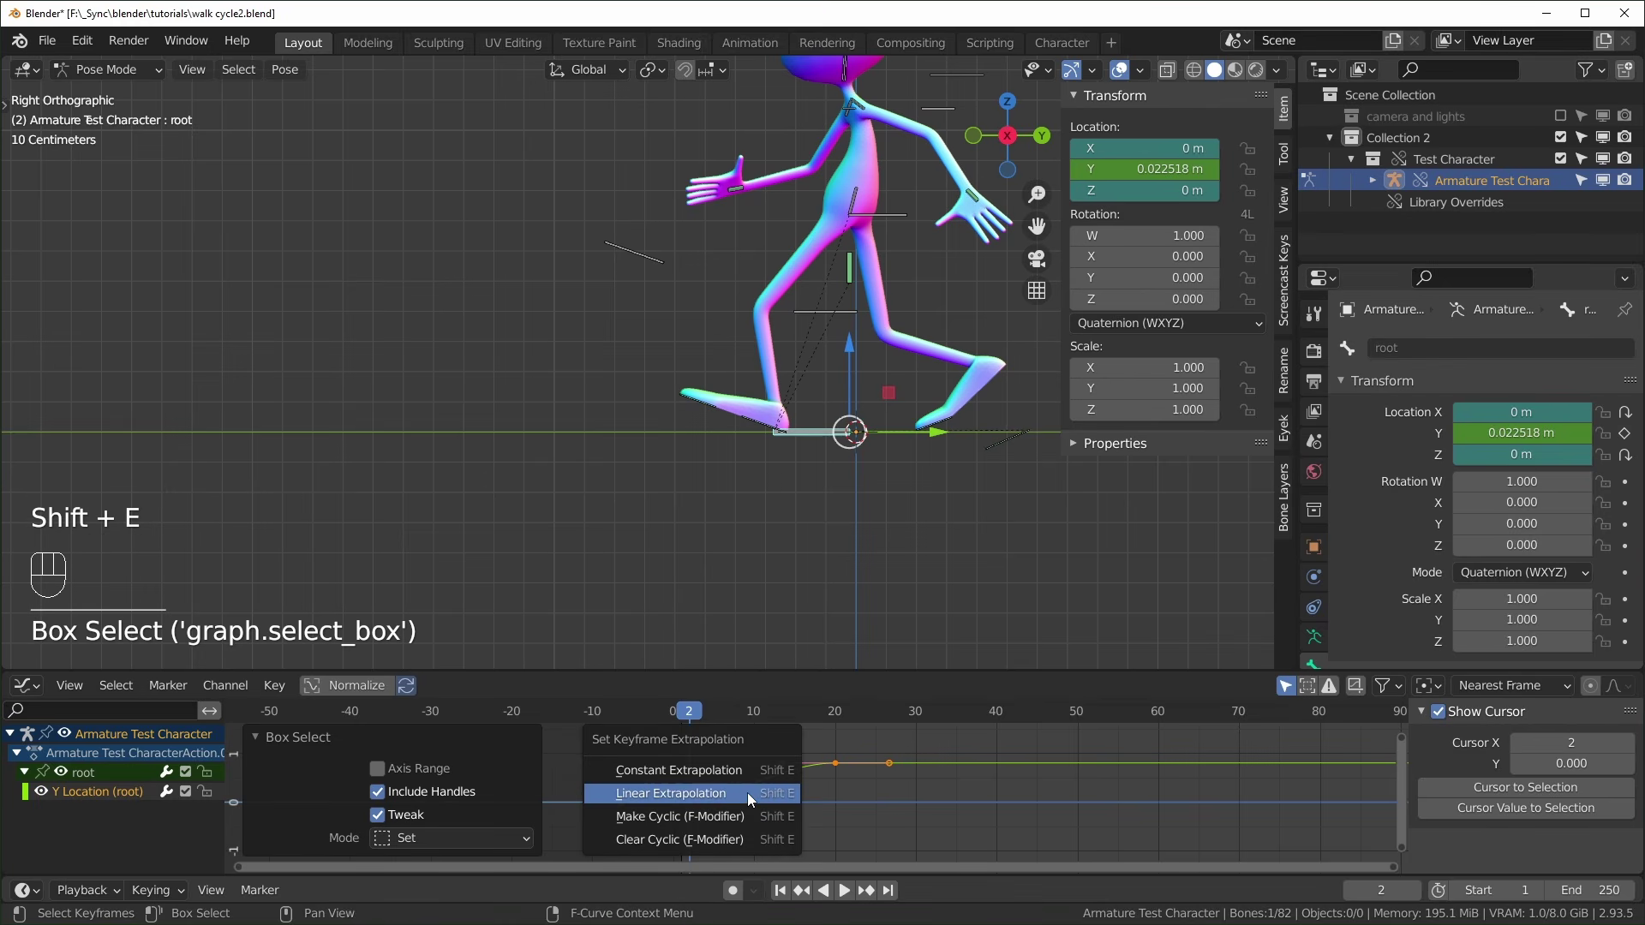
click(745, 793)
key(t)
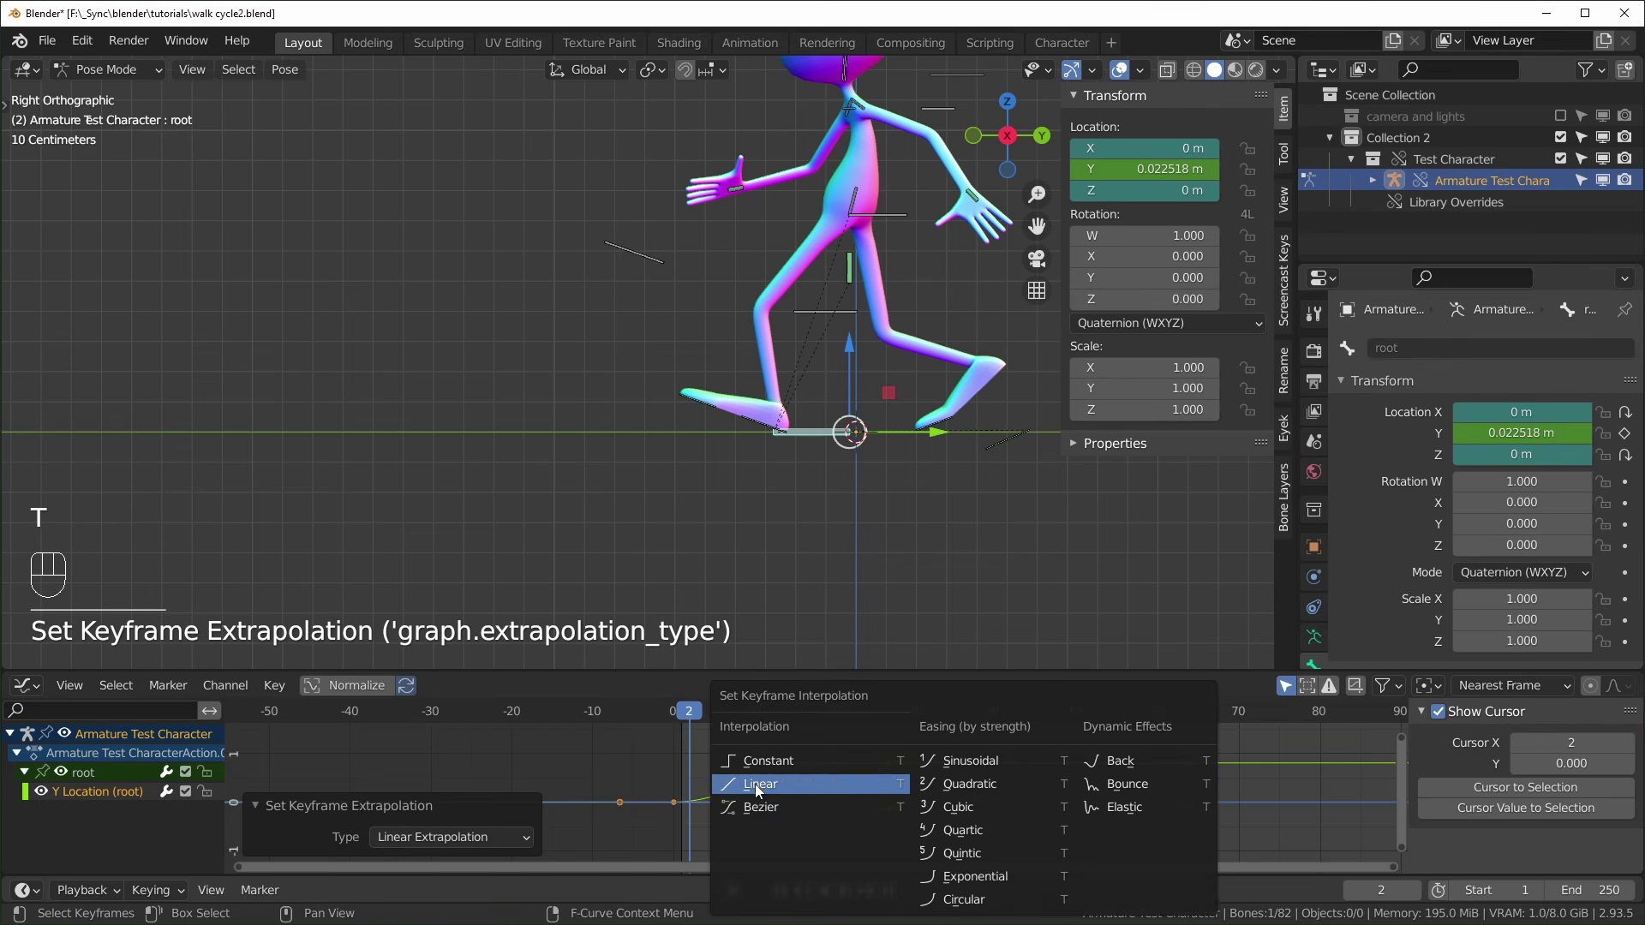
click(760, 784)
Play and scrub the animation to check the root's constant forward travel against the planted foot
key(space)
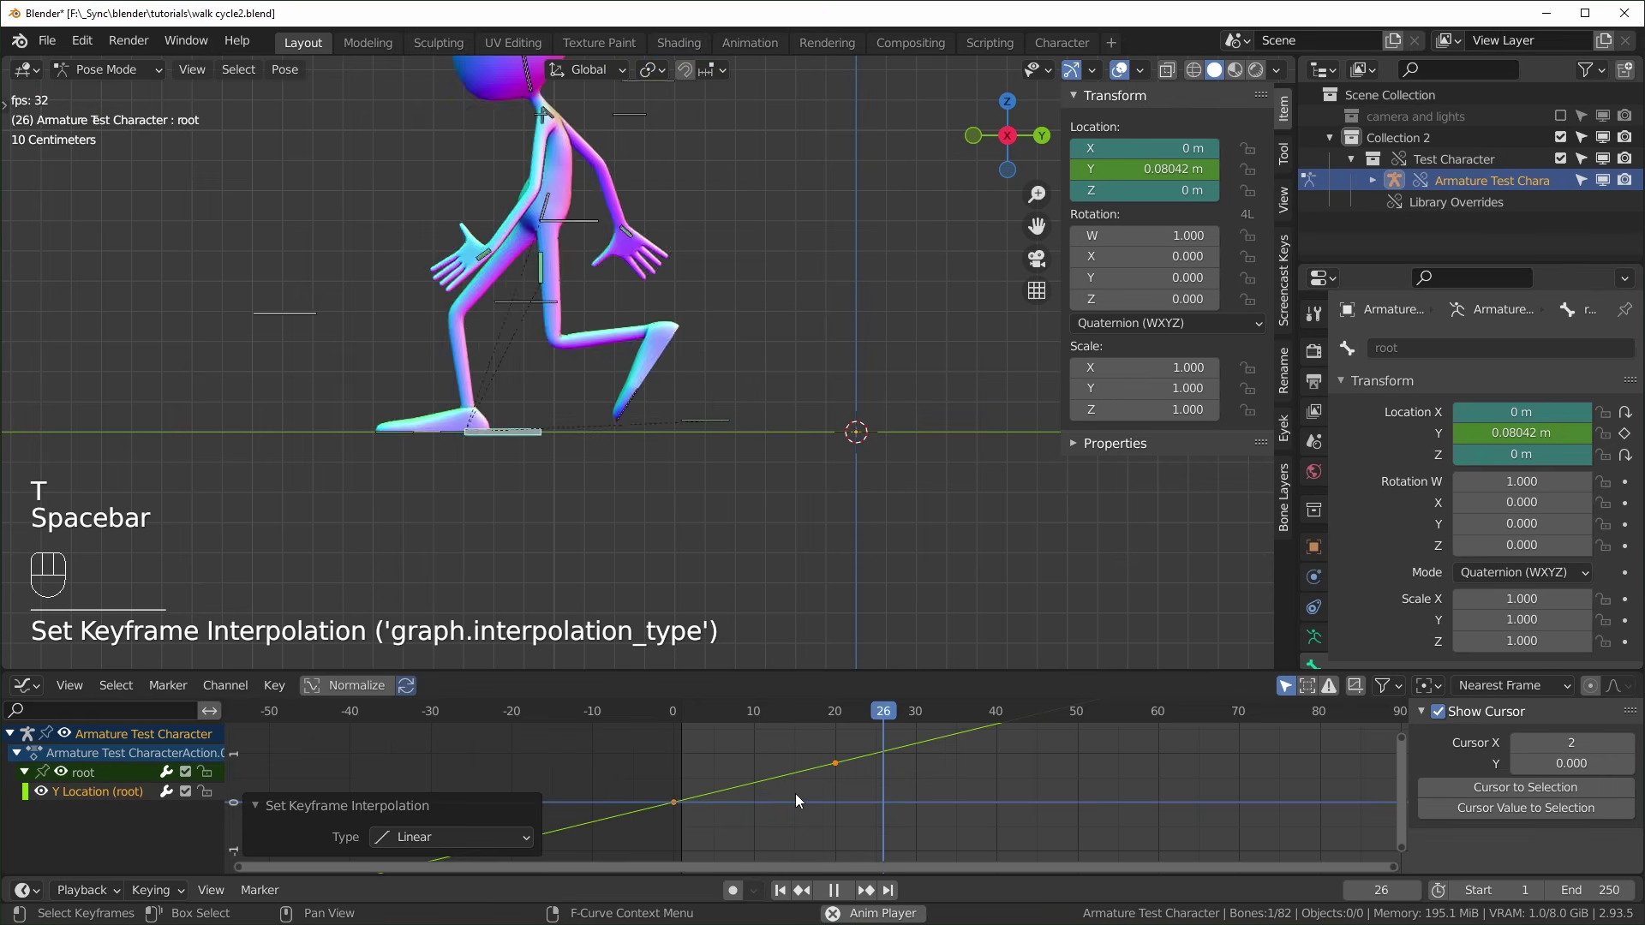
shift+middle_drag(795, 802, 549, 788)
click(507, 716)
drag(507, 717, 1424, 819)
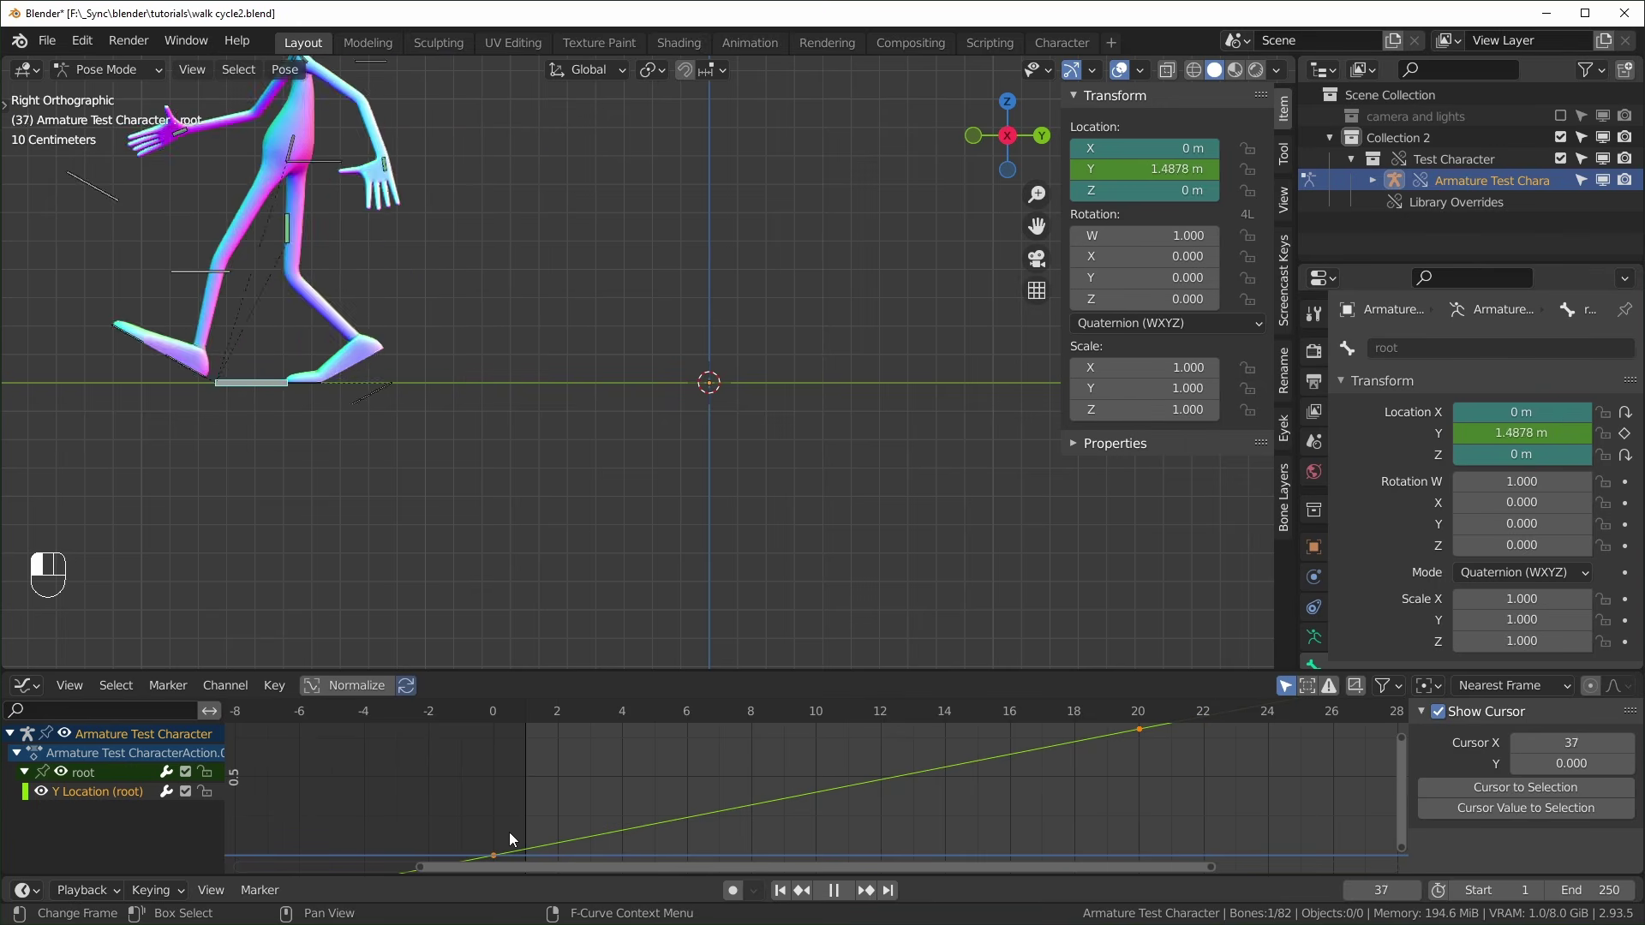
click(1198, 831)
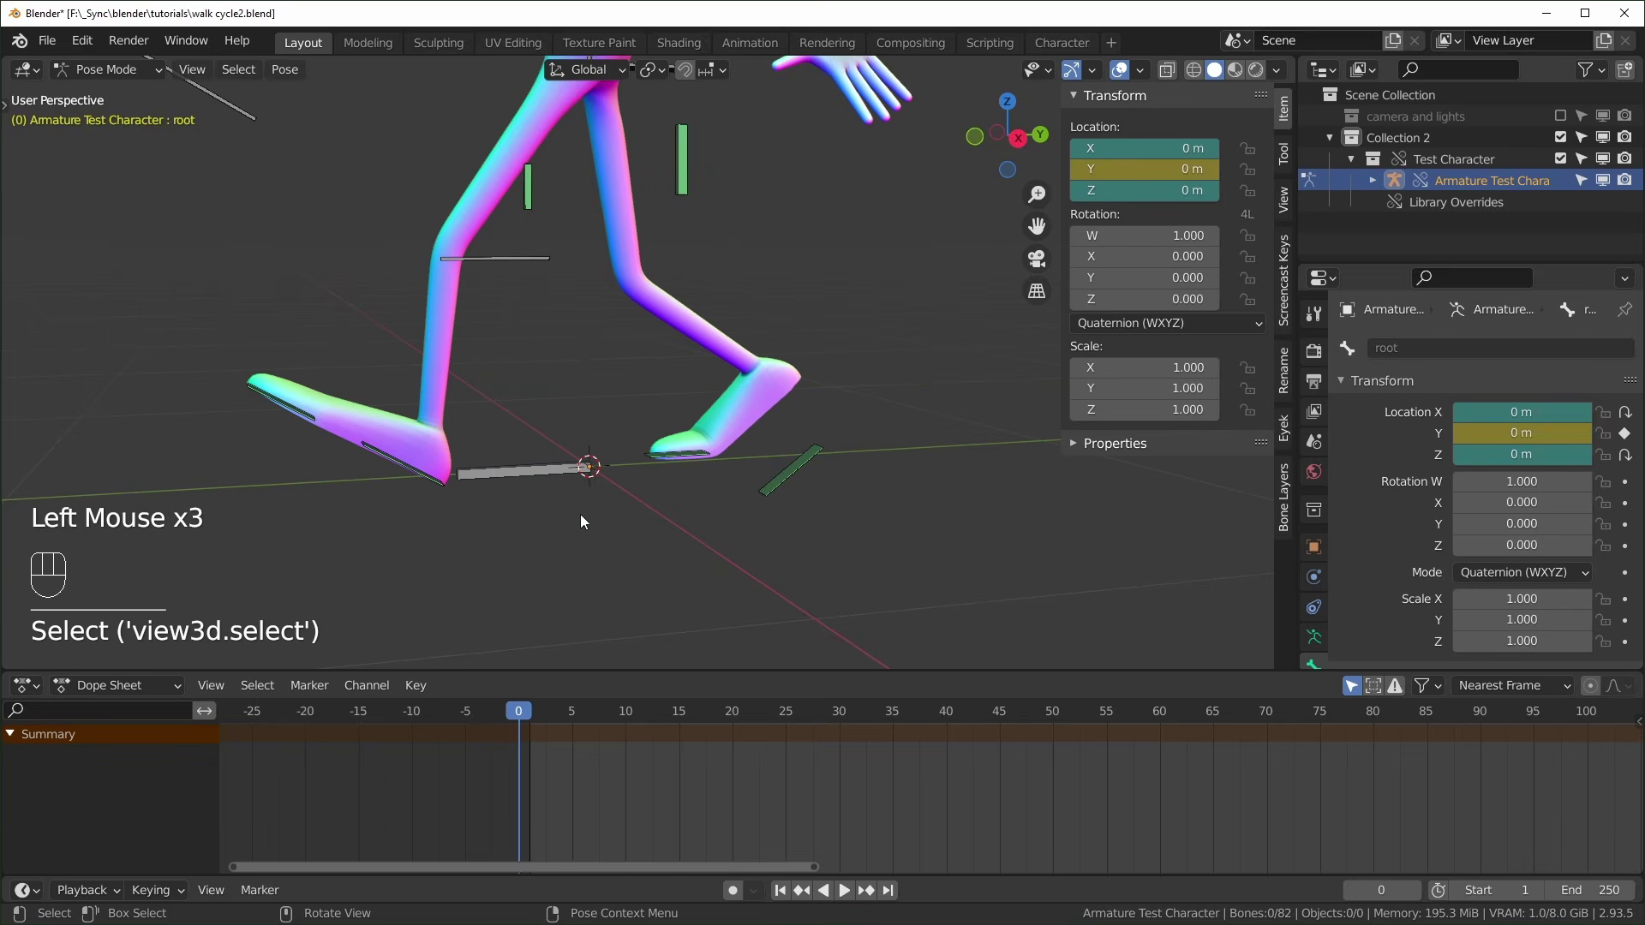
middle_drag(580, 518, 317, 431)
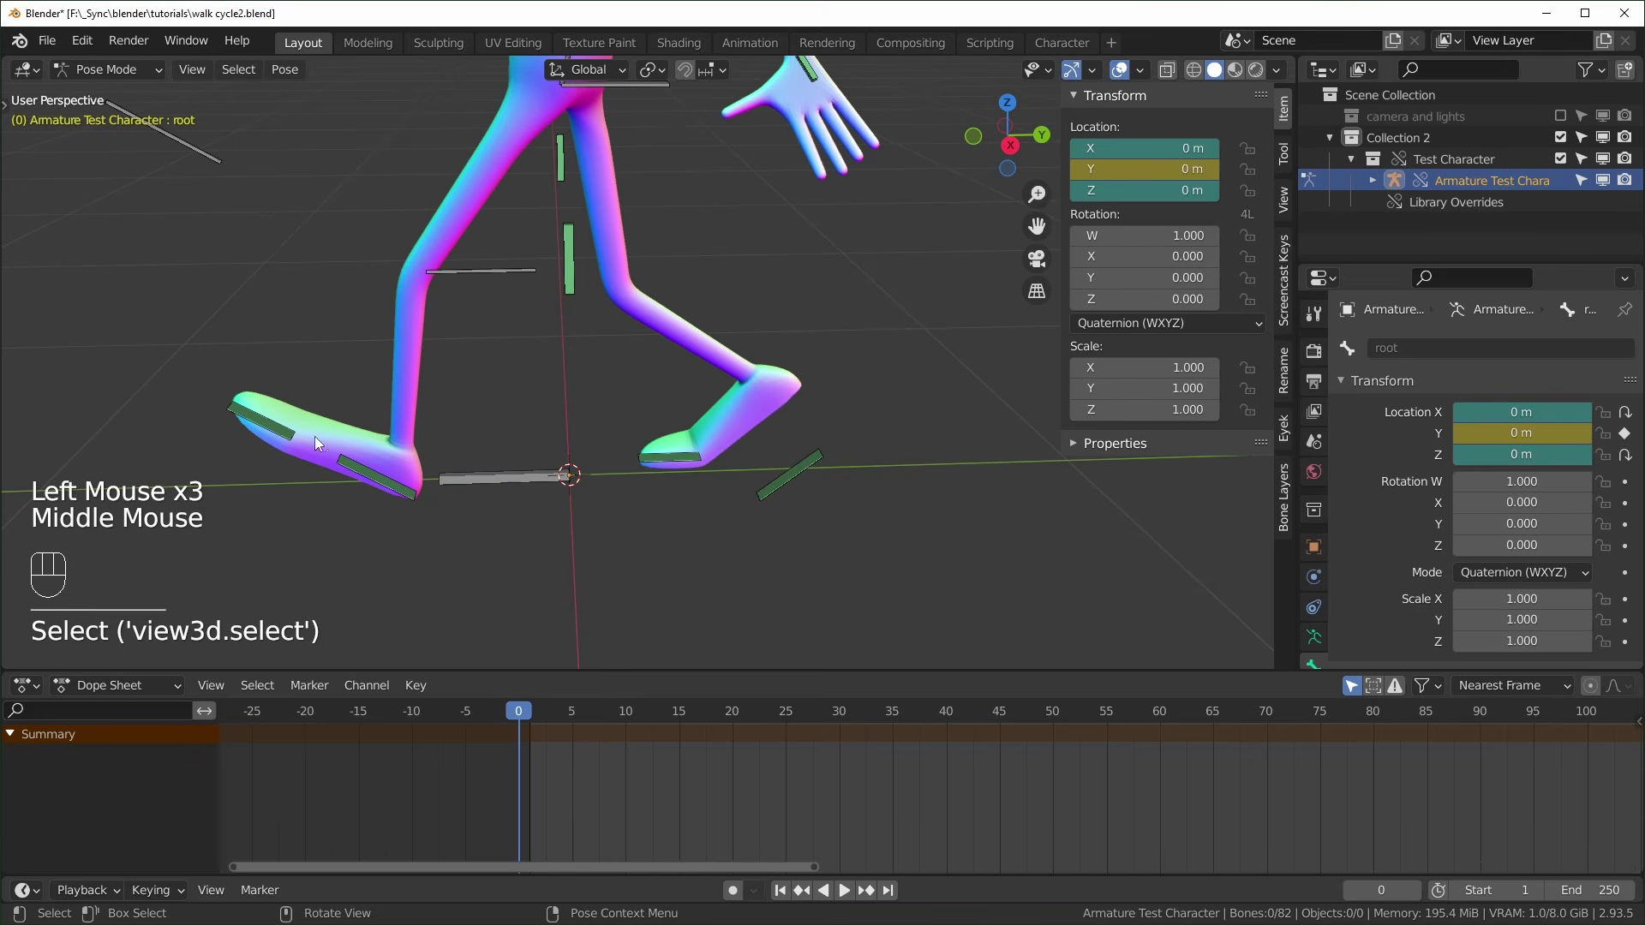
drag(315, 436, 347, 491)
drag(675, 399, 809, 543)
key(ctrl+z)
key(ctrl+z)
key(ctrl+z)
key(ctrl+z)
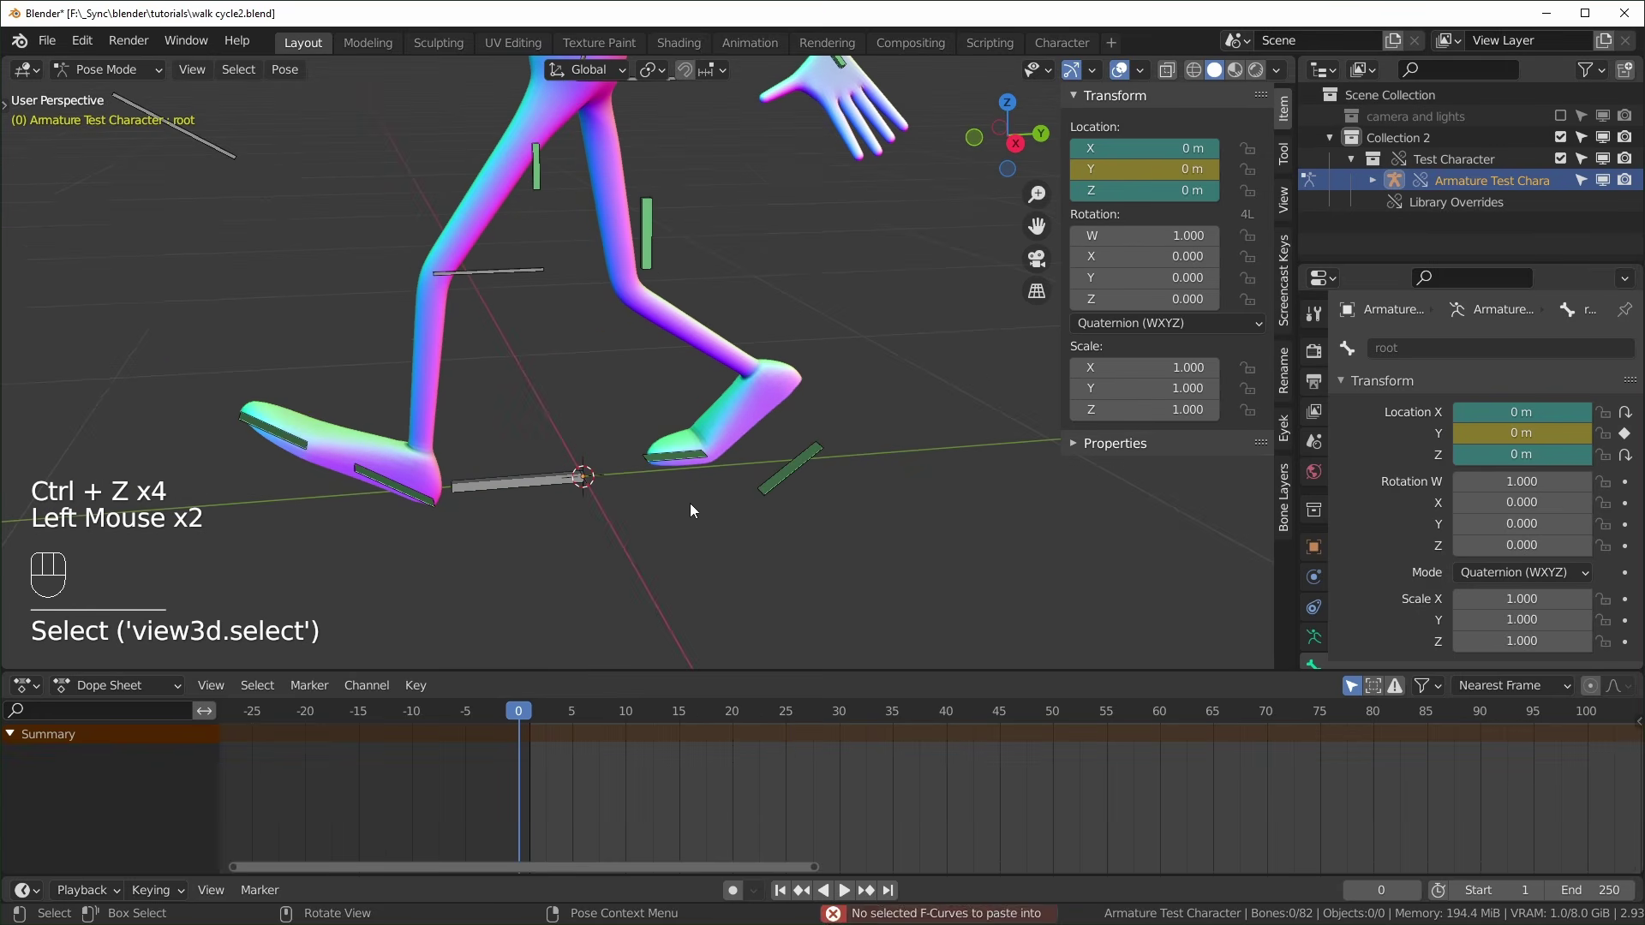
Delete all keyframes of ctrl.foot.R and ctrl.Pivot.toe.R except those at frame 0
drag(641, 385, 819, 512)
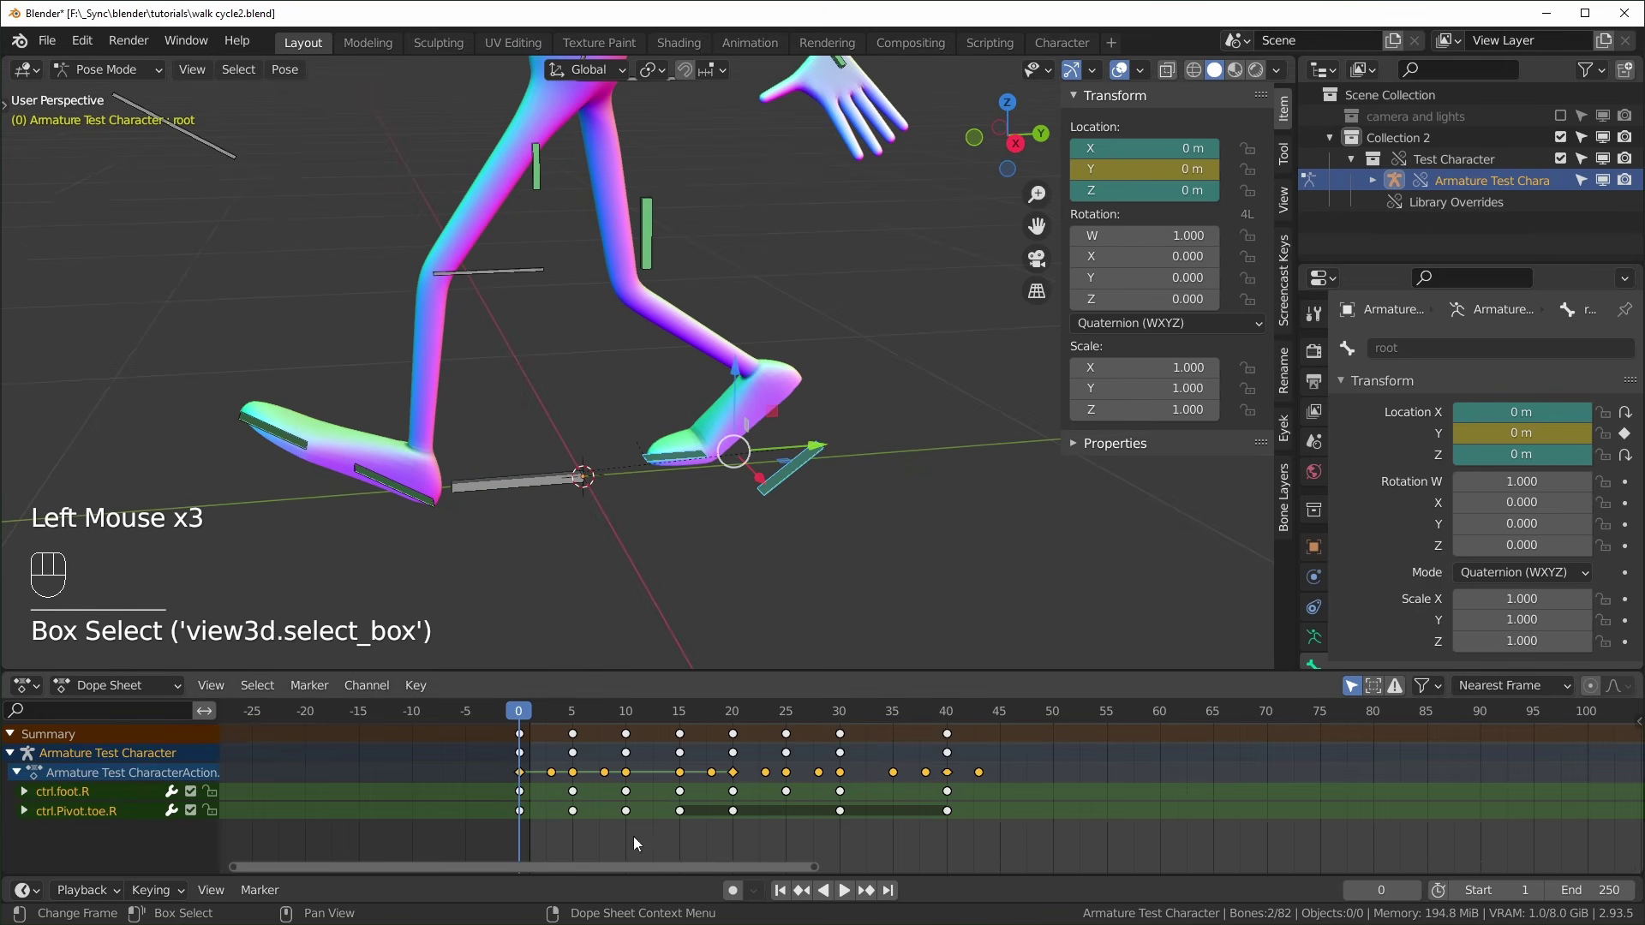
key(a)
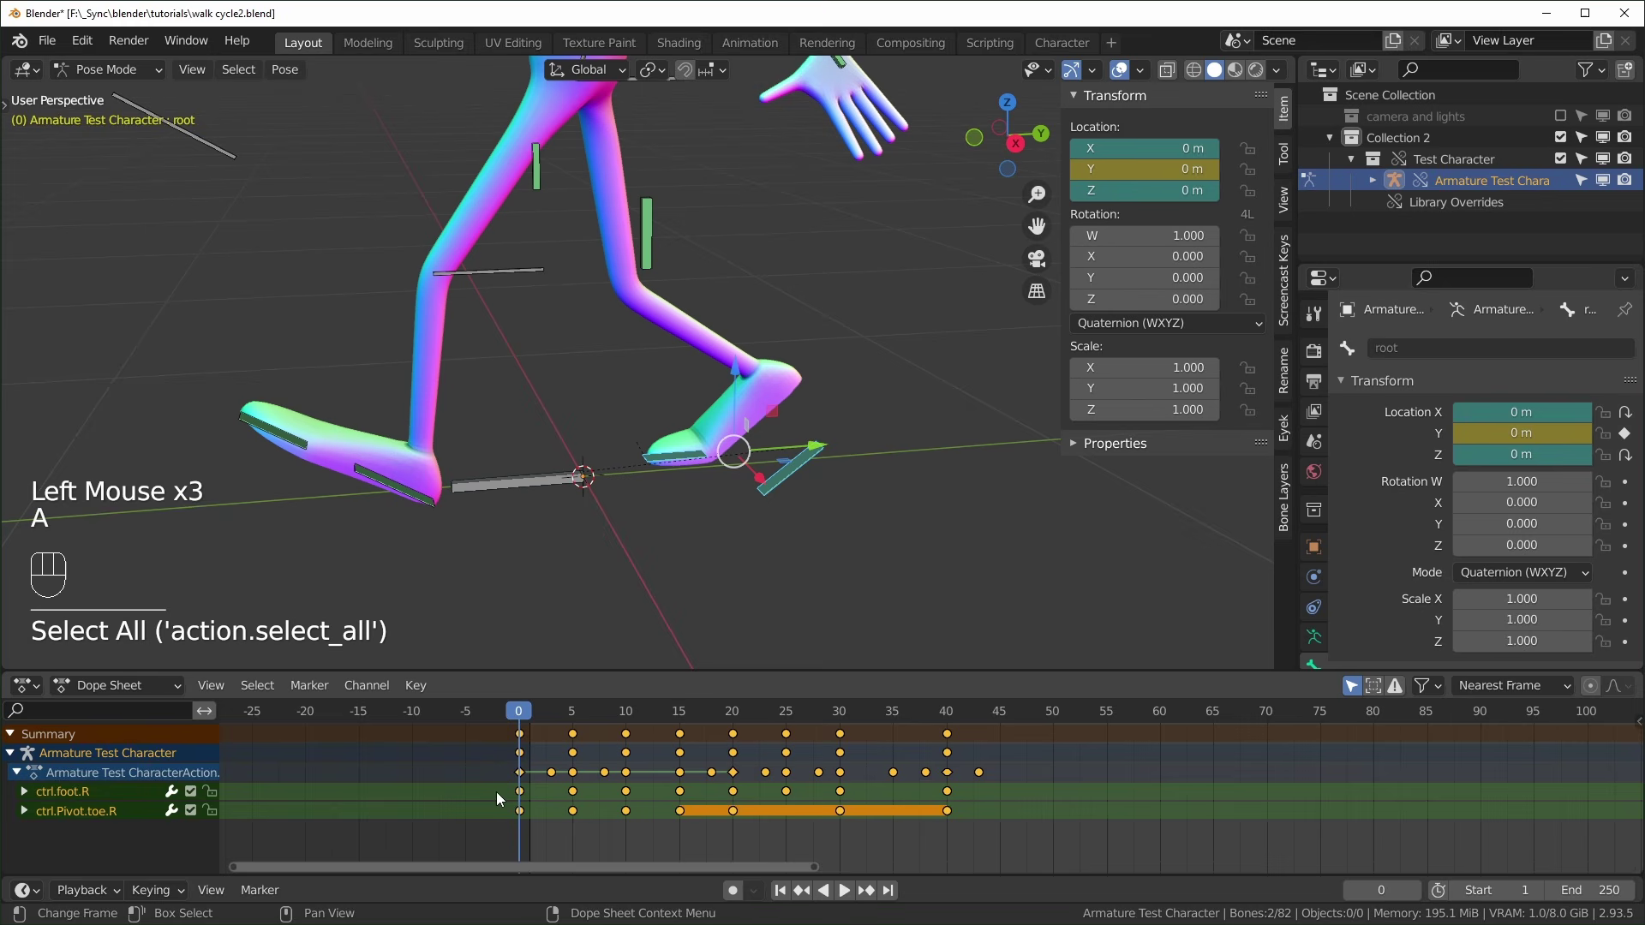
shift+click(521, 734)
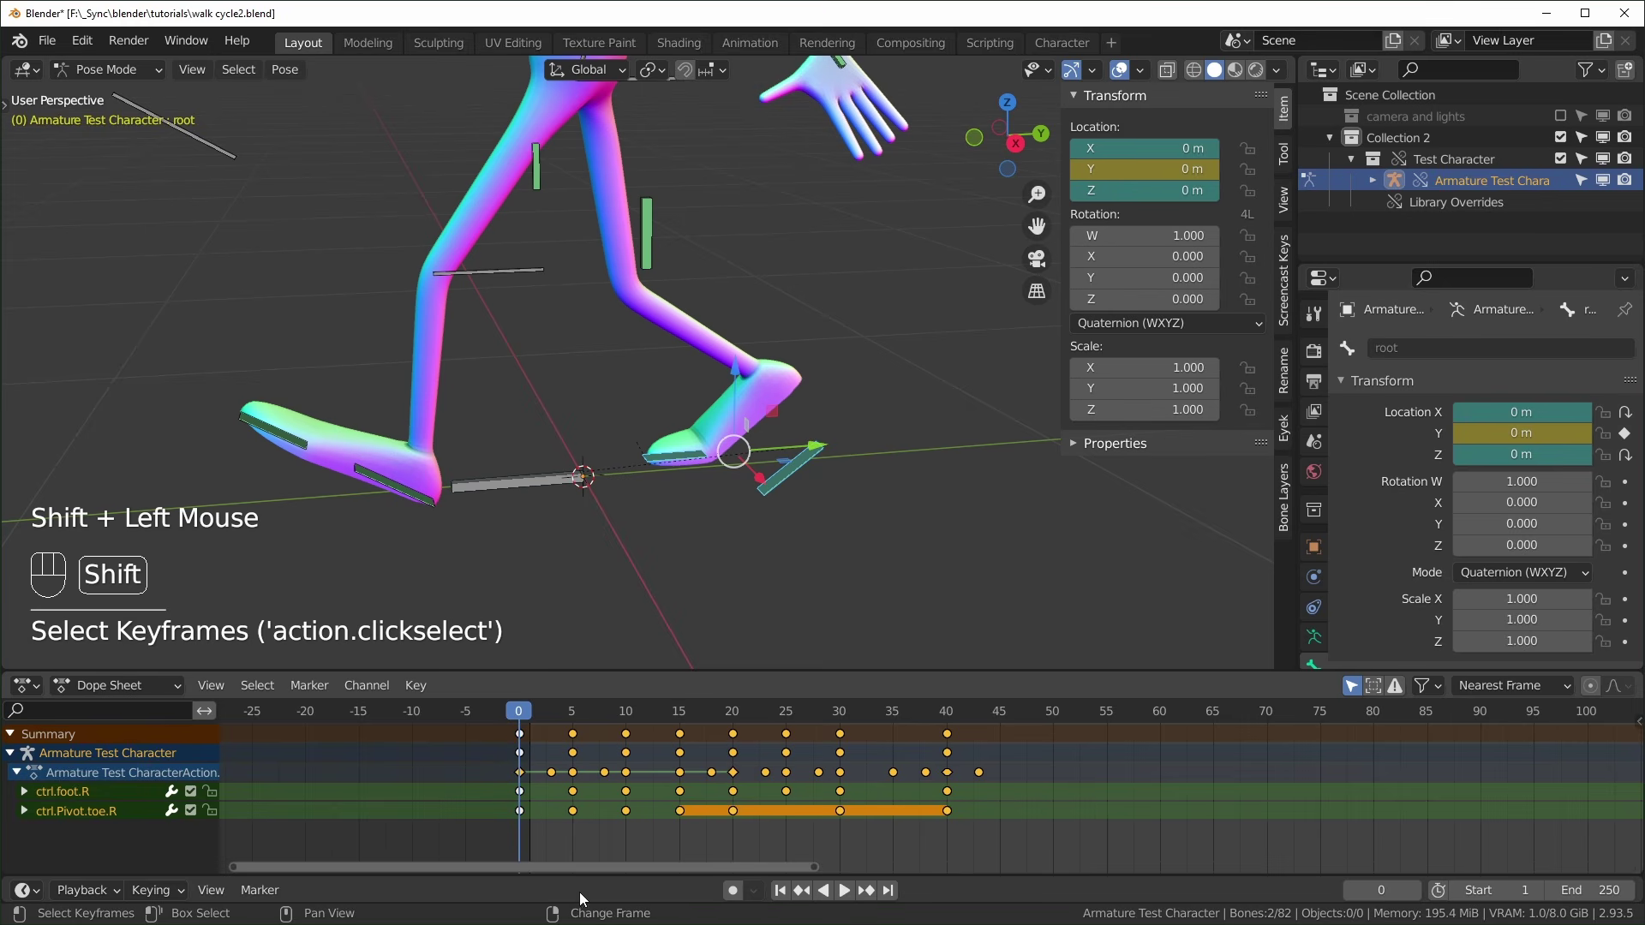
key(x)
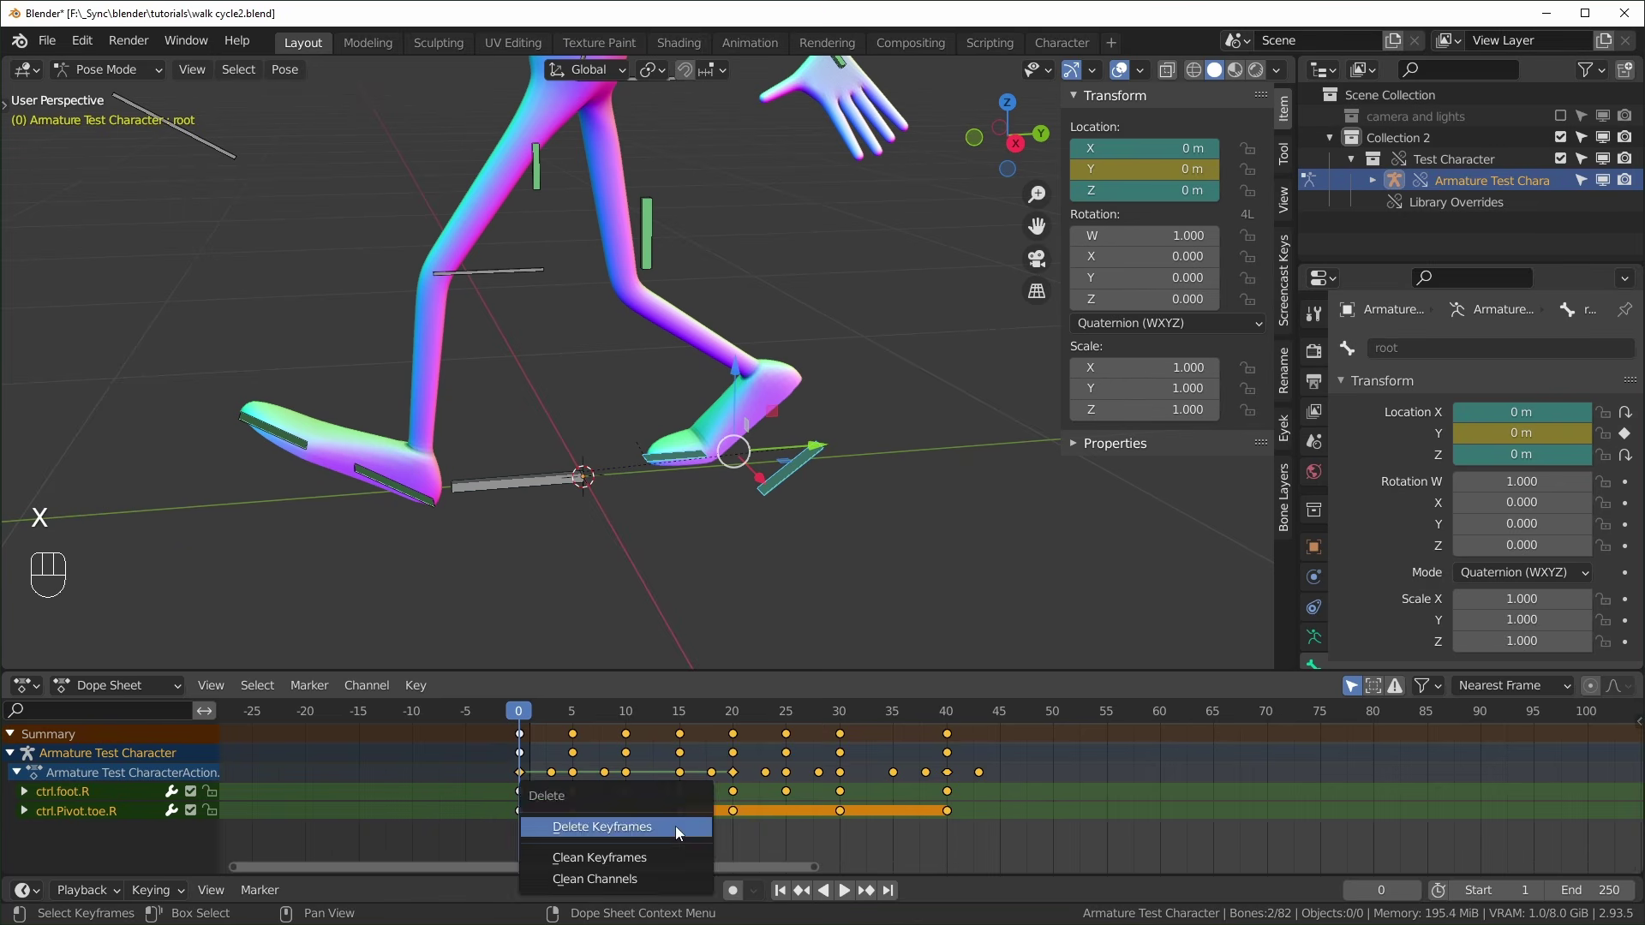
click(676, 826)
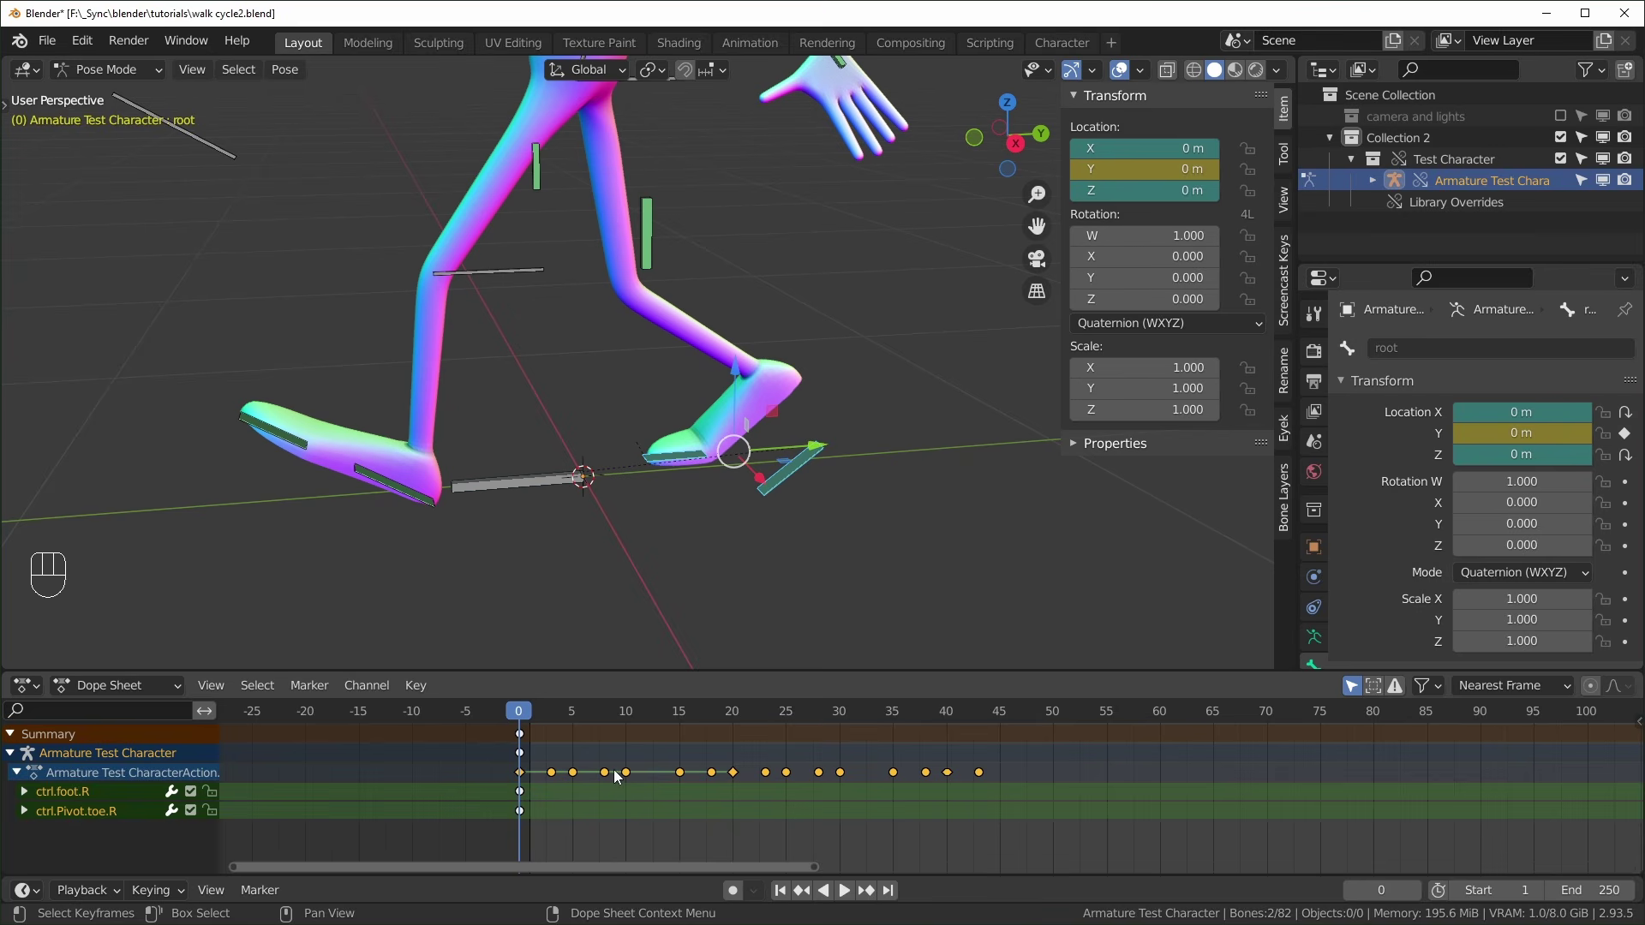
Copy all keyframes of the left foot and toe pivot controls and paste them flipped onto the right controls at frame 0
click(707, 439)
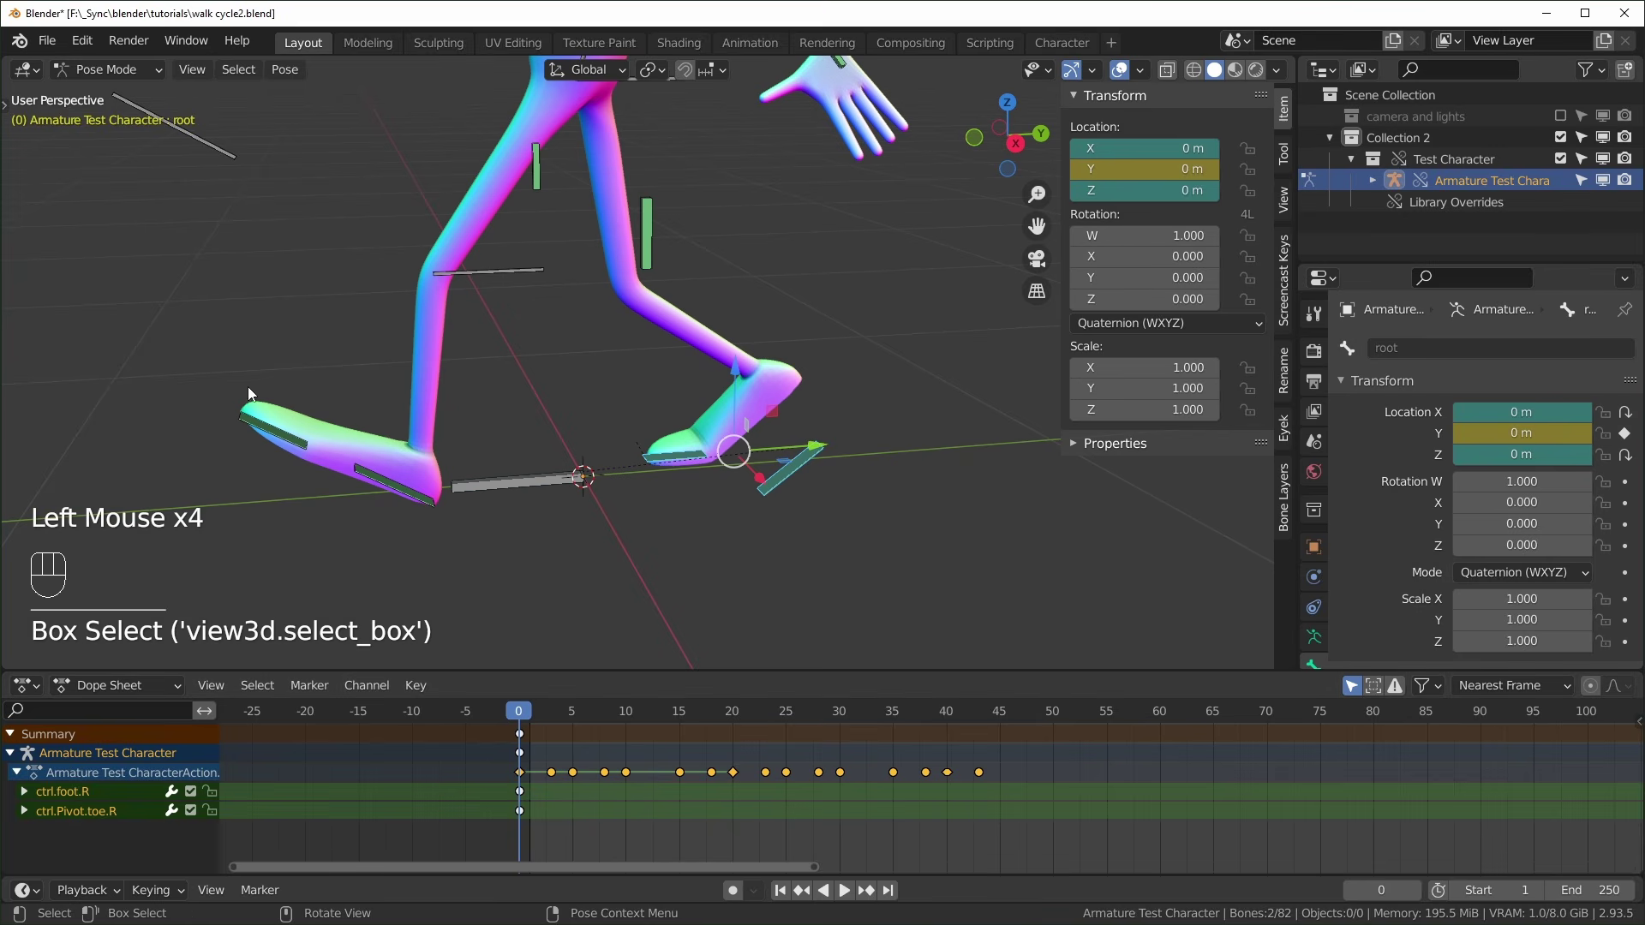
drag(241, 381, 364, 487)
key(ctrl+c)
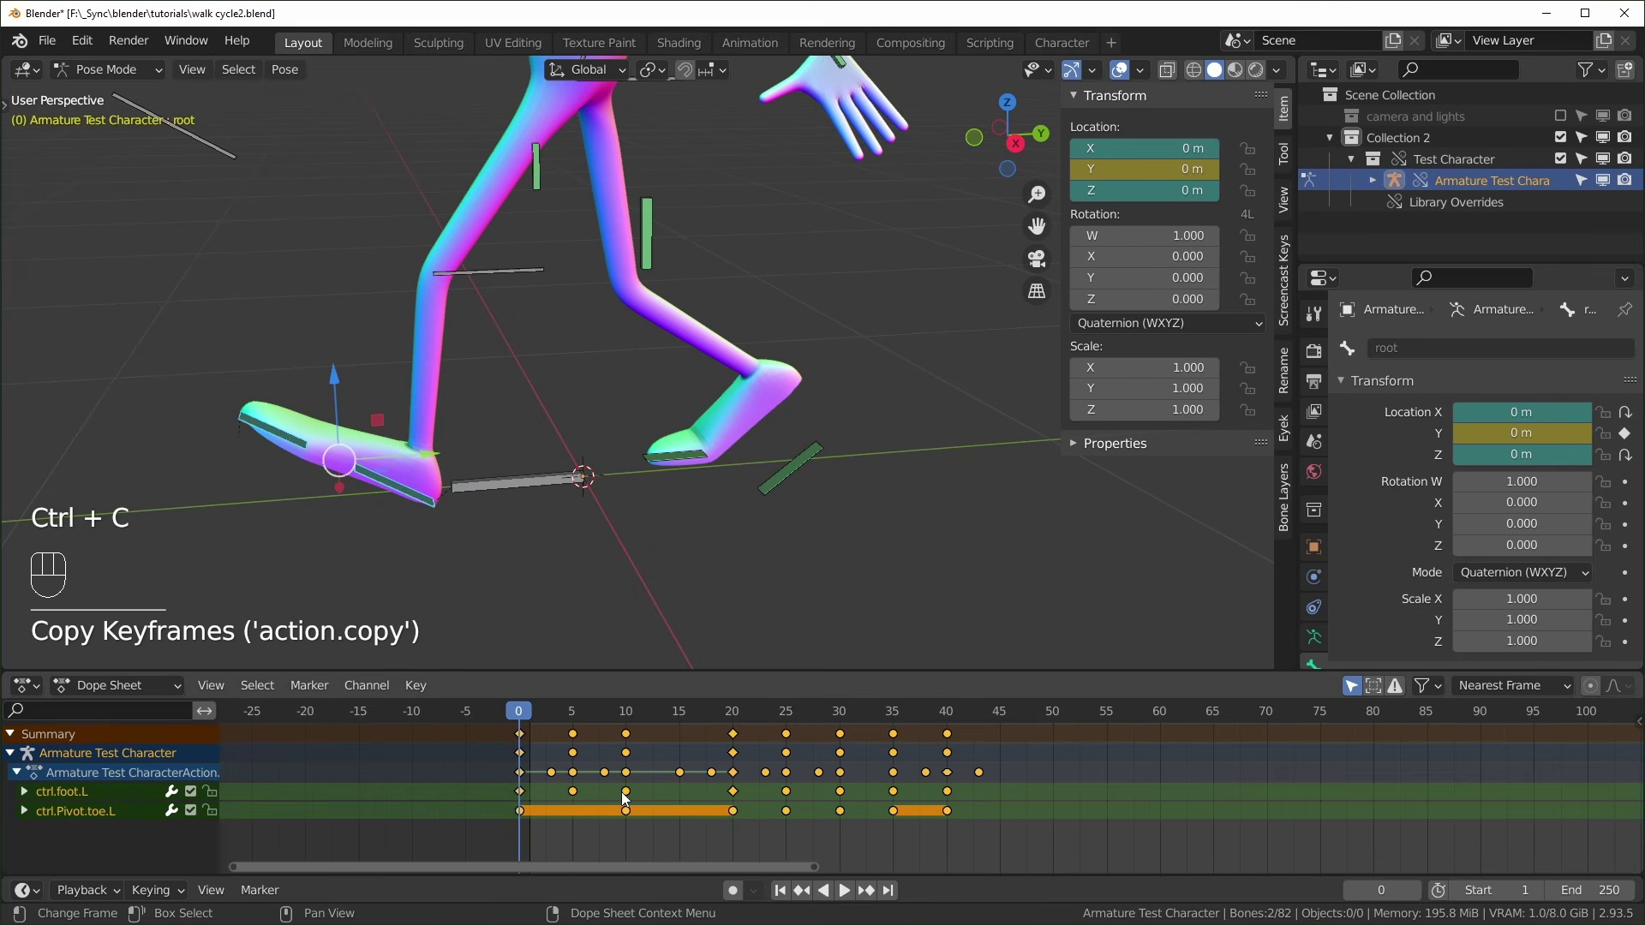
key(ctrl)
key(ctrl+c)
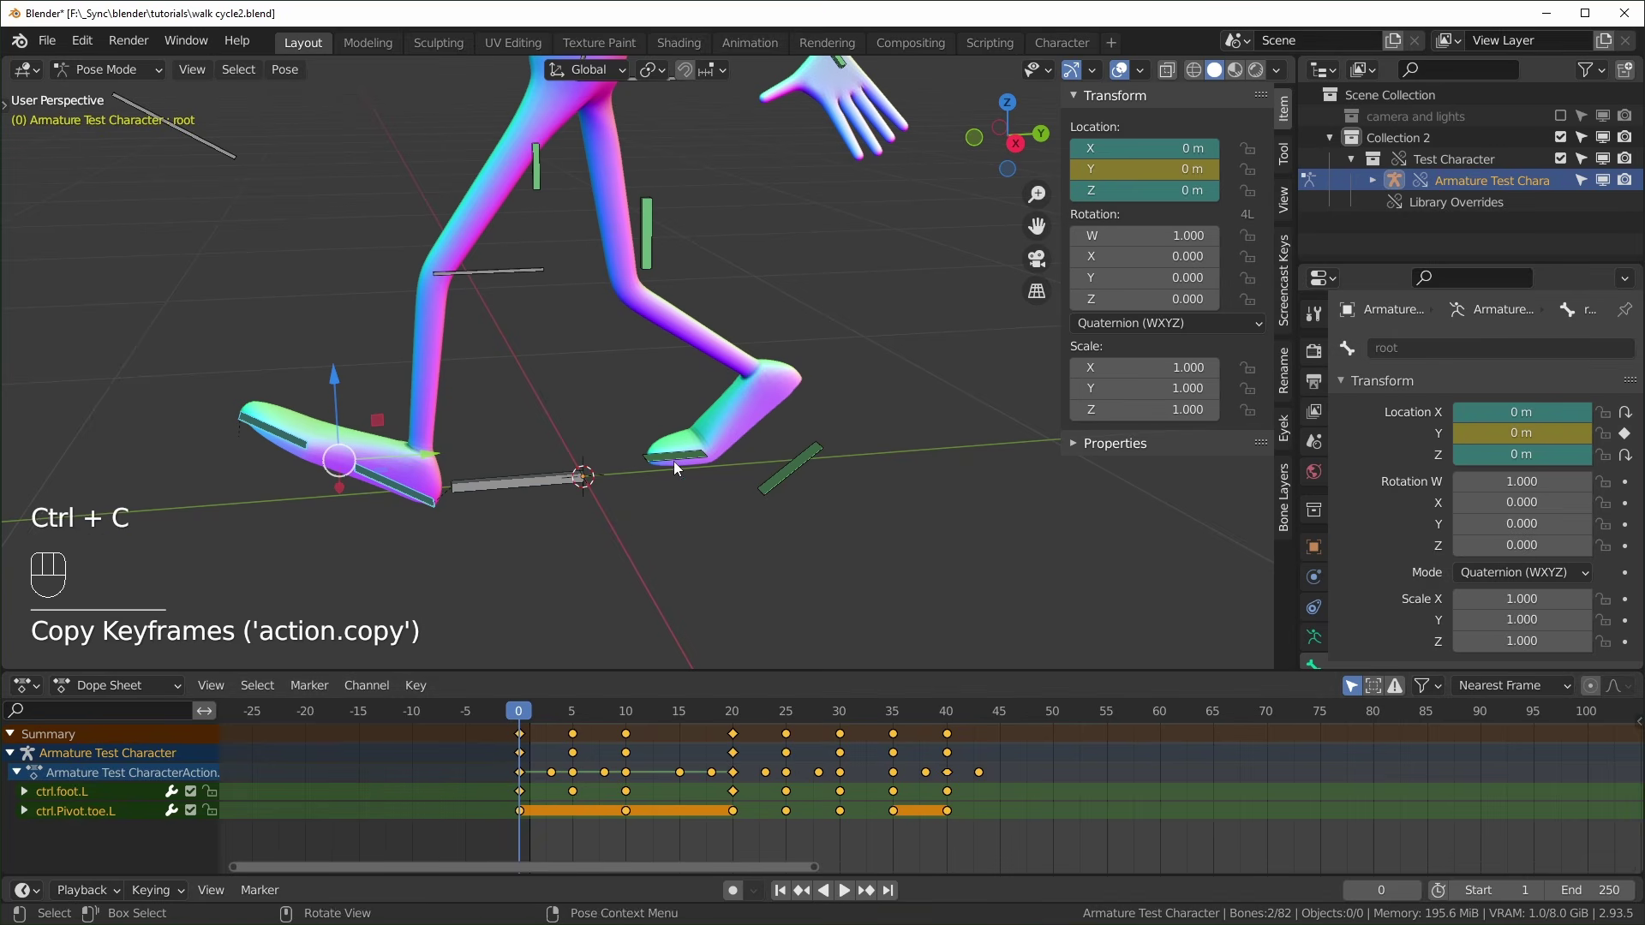
click(734, 455)
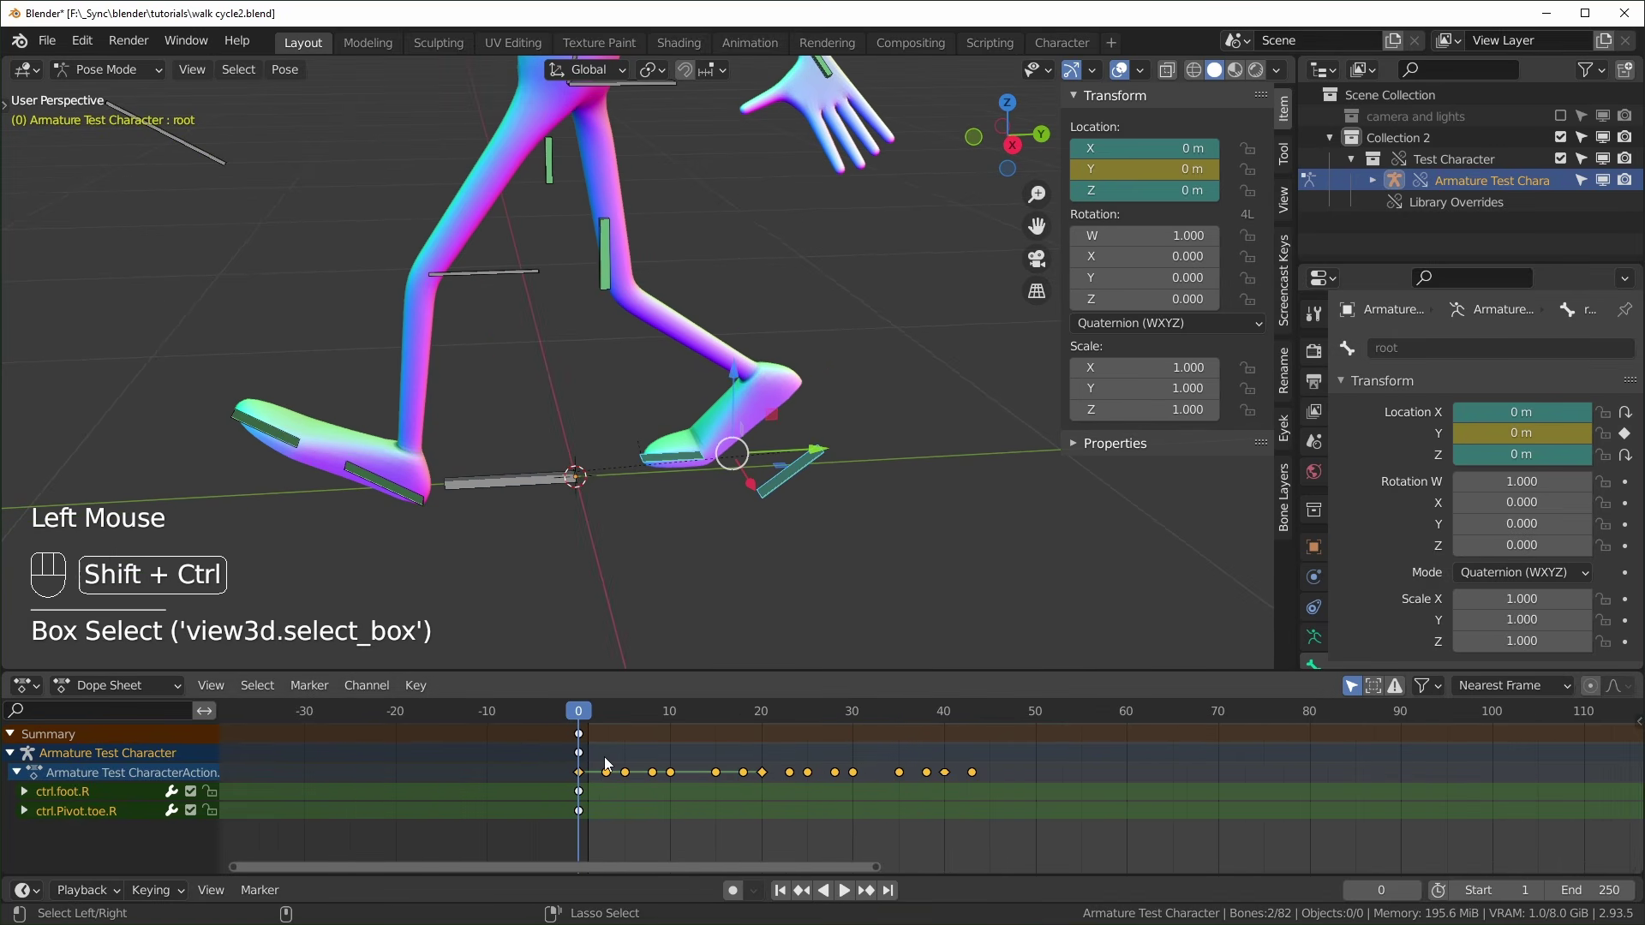
key(ctrl+shift+v)
click(591, 718)
drag(591, 718, 581, 779)
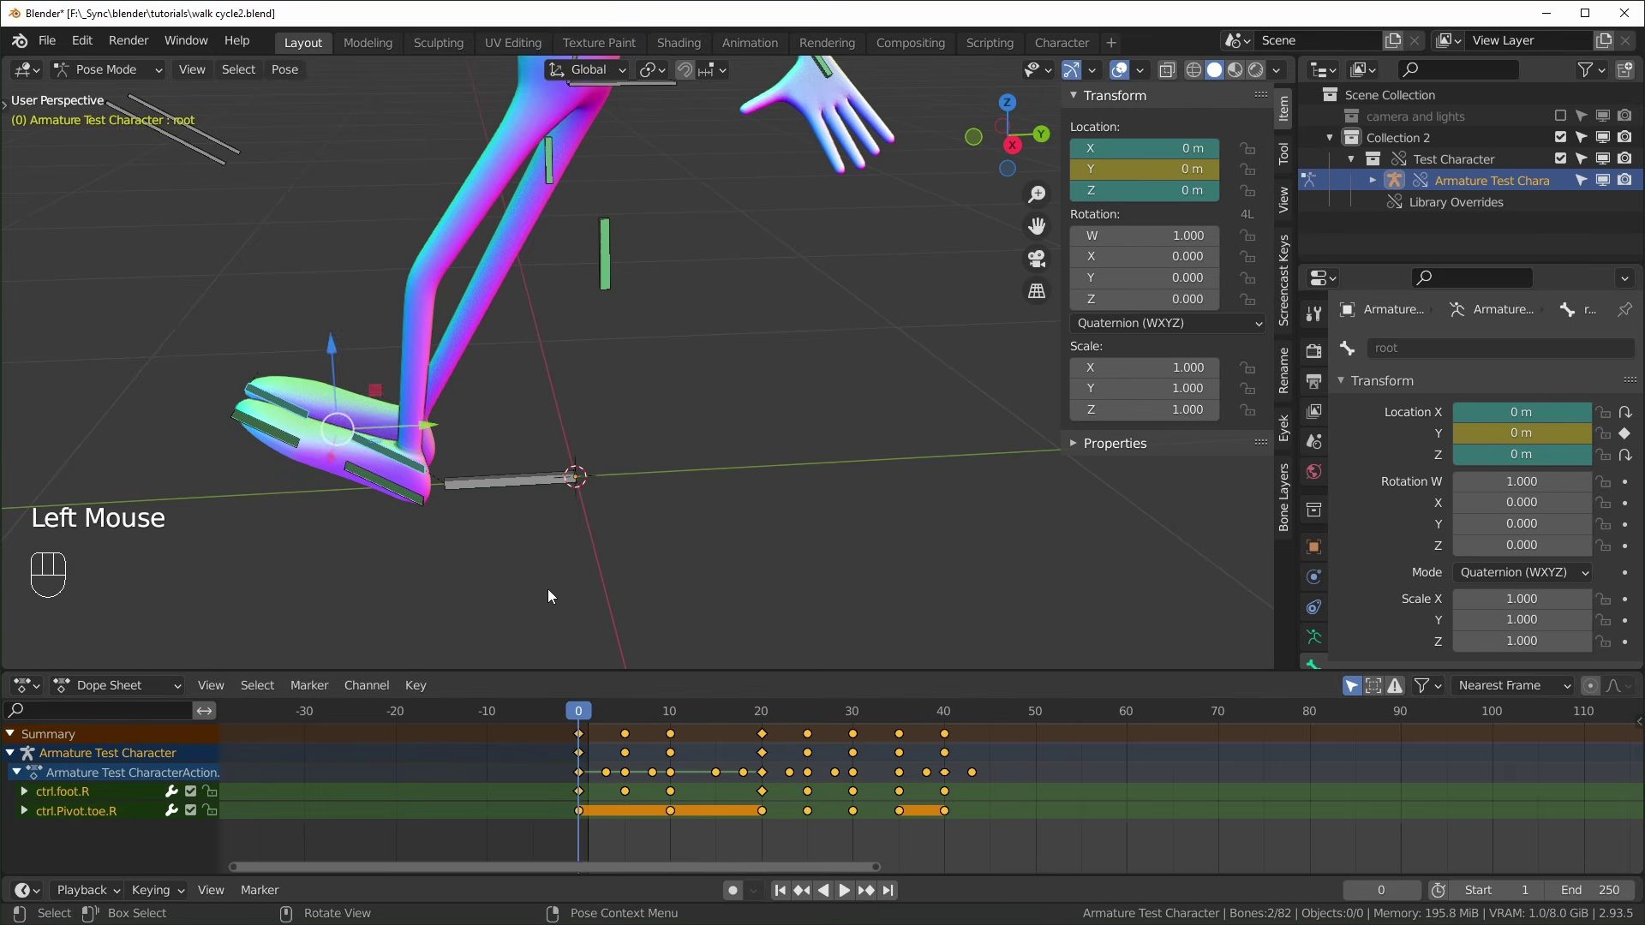
Show the right foot and toe pivot controls' curves in the Graph Editor, with the character framed in the viewport
scroll(559, 548, down, 2)
shift+middle_drag(571, 531, 605, 499)
scroll(923, 511, up, 2)
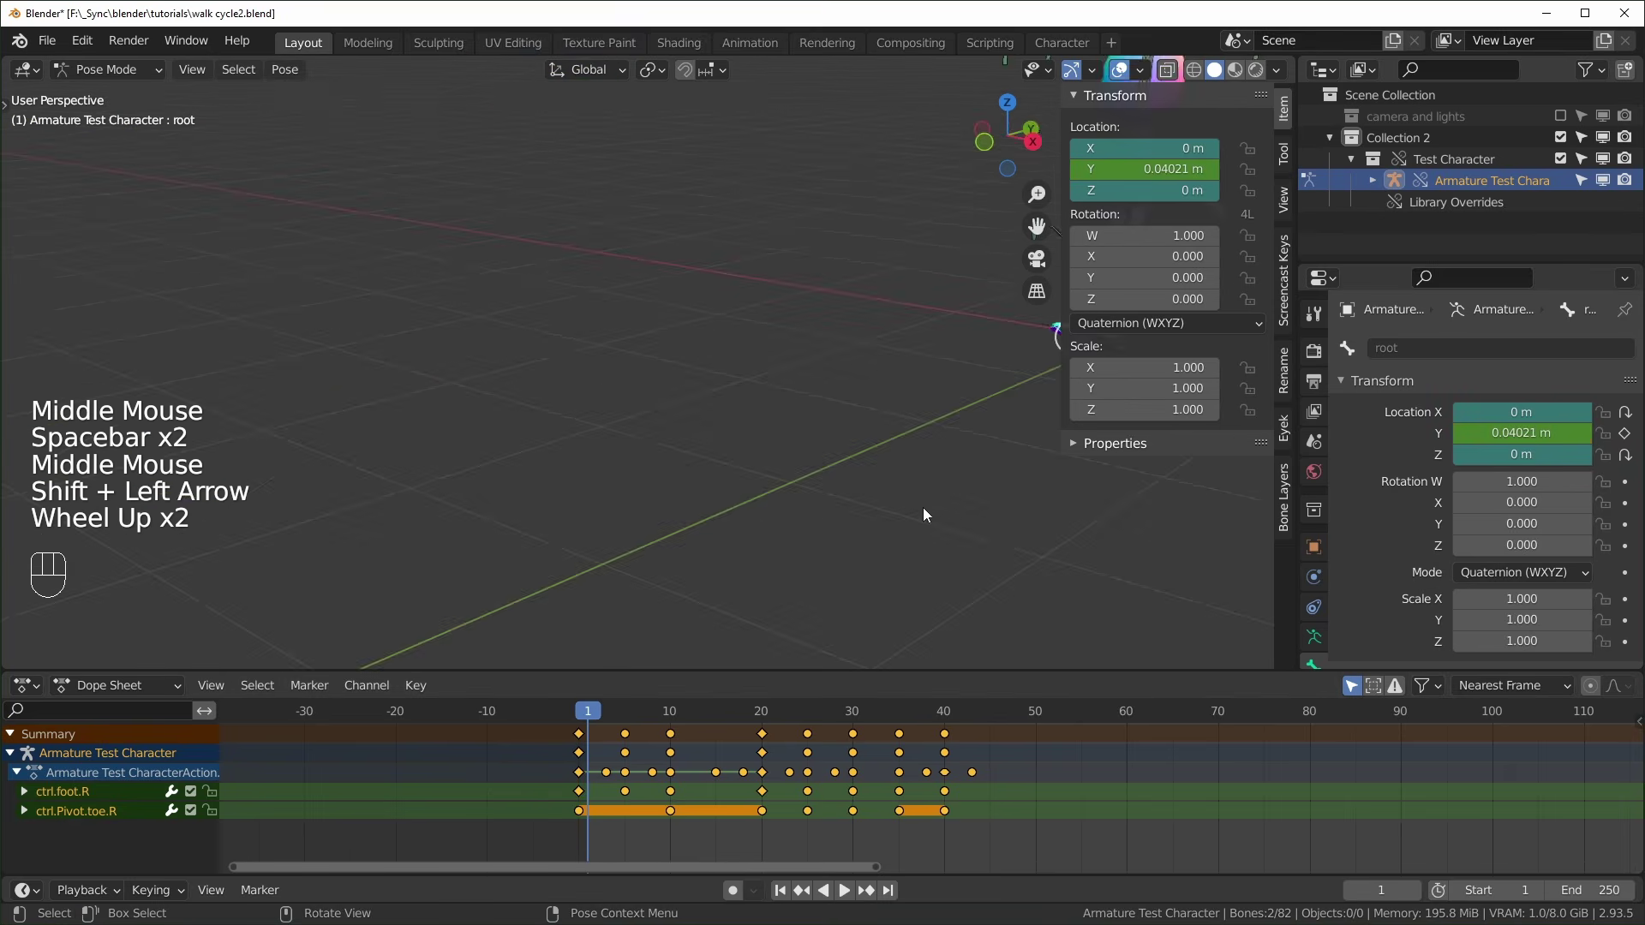
middle_drag(923, 510, 749, 573)
key(KP_Decimal)
scroll(745, 527, down, 4)
scroll(752, 569, up, 1)
key(ctrl+Tab)
scroll(763, 822, down, 5)
shift+middle_drag(754, 797, 762, 829)
scroll(783, 826, down, 2)
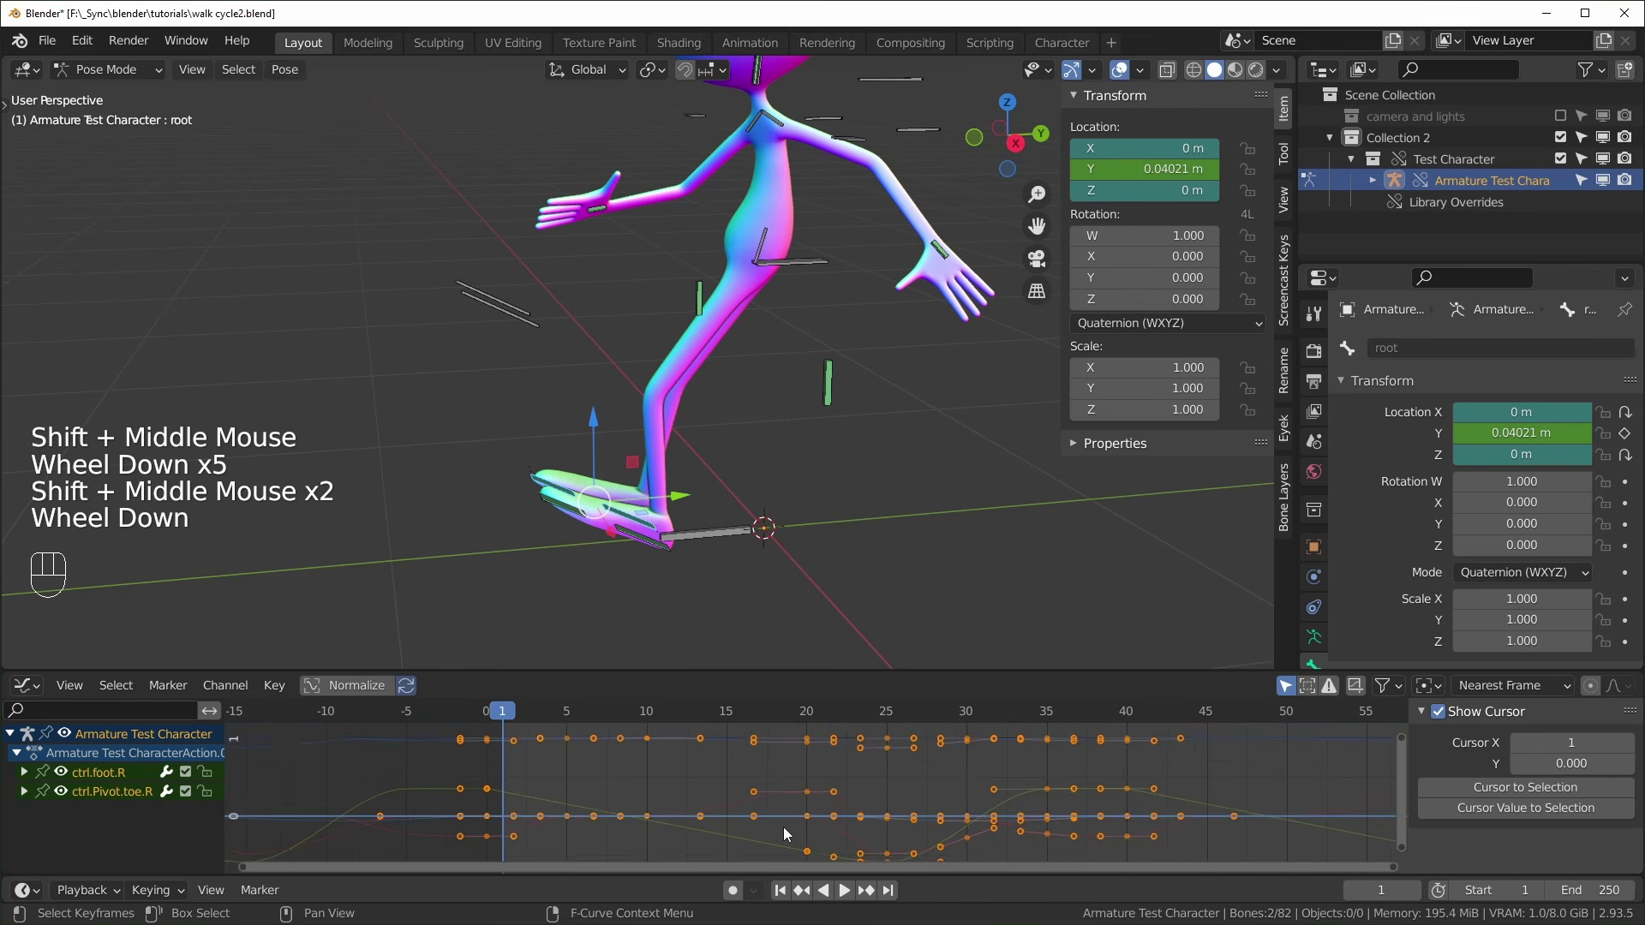
Try moving all right foot and toe pivot keyframes 20 frames later along the time axis
key(a)
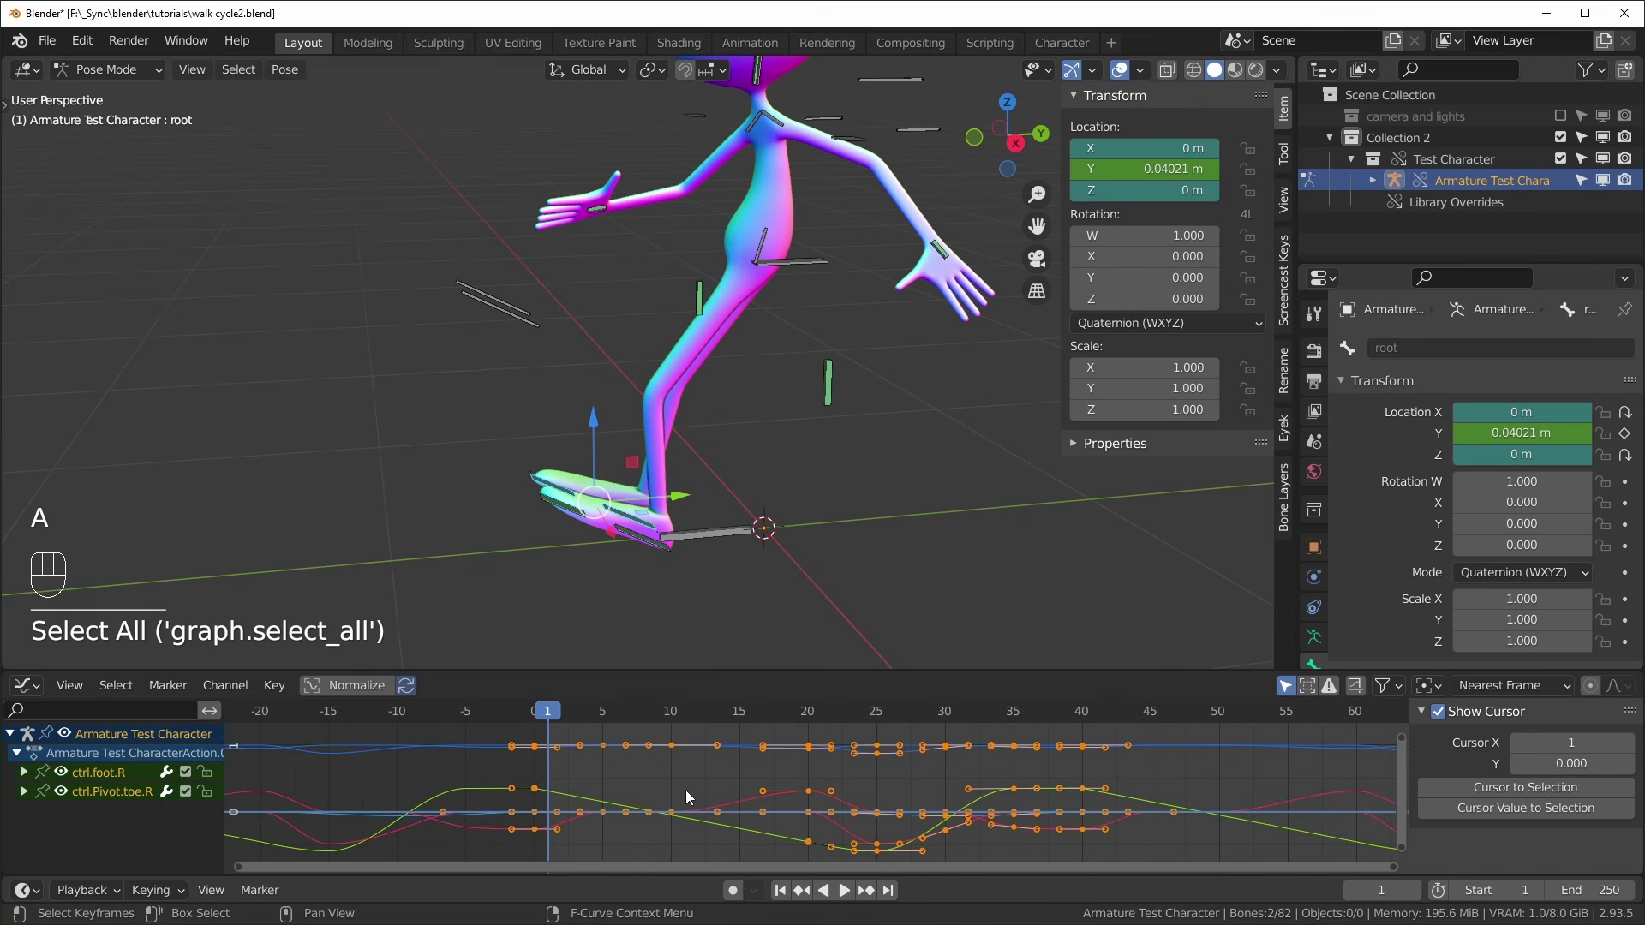
key(g)
key(x)
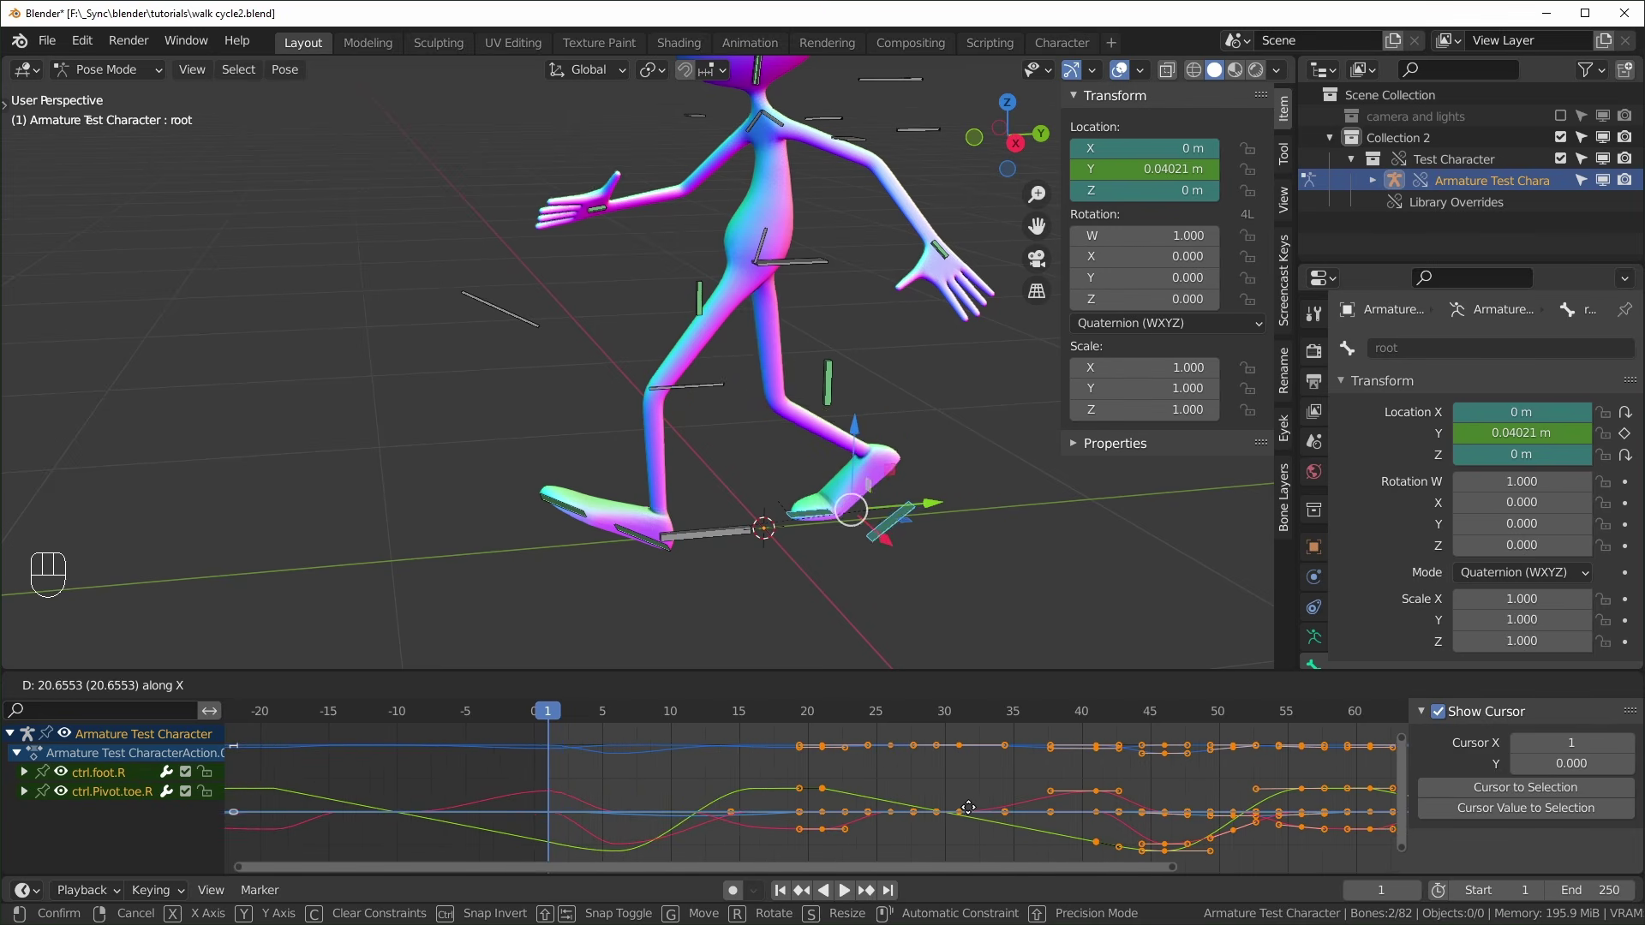
click(964, 808)
Play and scrub the walk to check the offset right leg, and examine its shifted keyframes in the Dope Sheet
key(space)
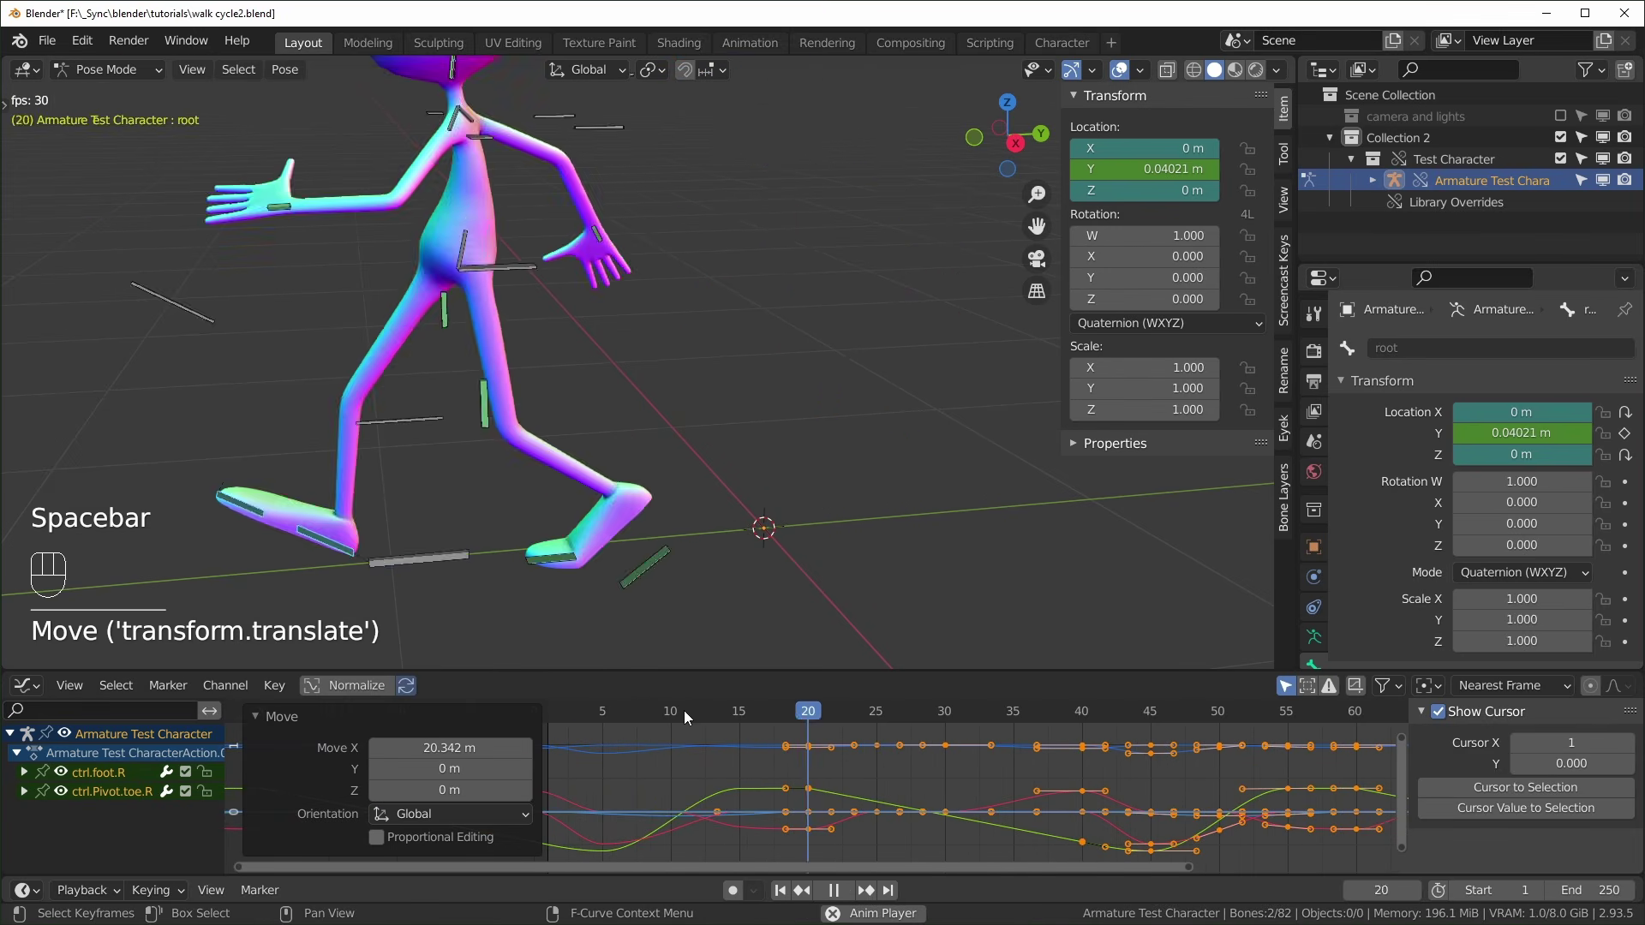
key(space)
drag(673, 713, 699, 751)
key(ctrl+Tab)
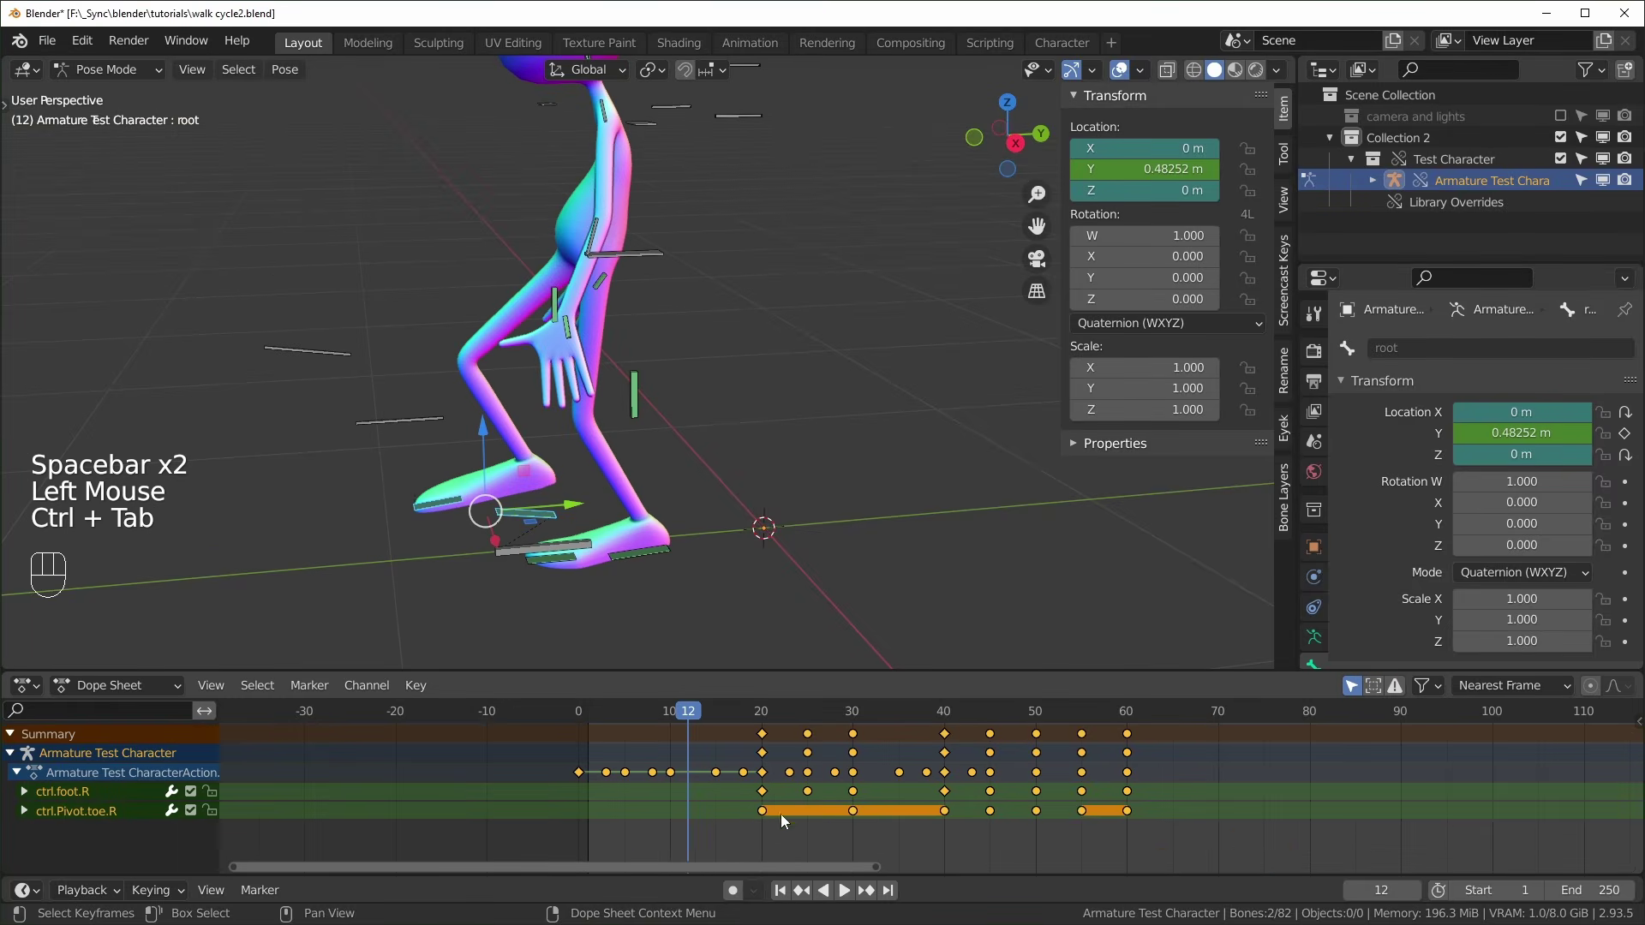
Set the handle type of the right foot and toe pivot keyframes at frame 0 to Free in the Graph Editor
key(ctrl+Tab)
click(668, 711)
click(636, 742)
key(a)
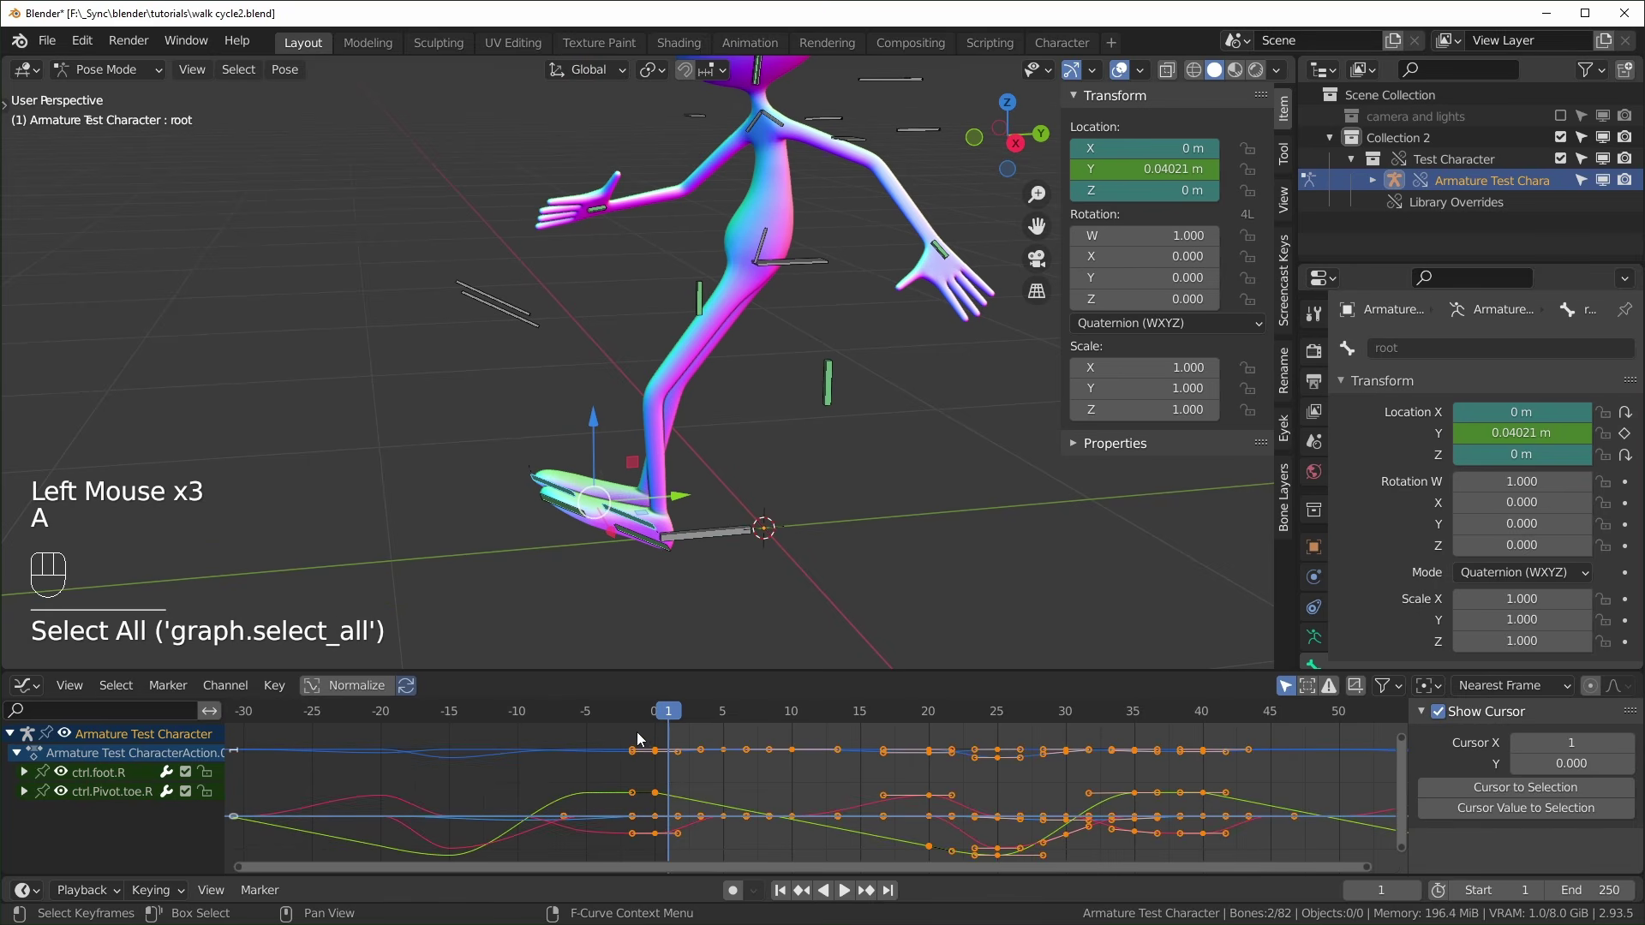
drag(634, 728, 669, 827)
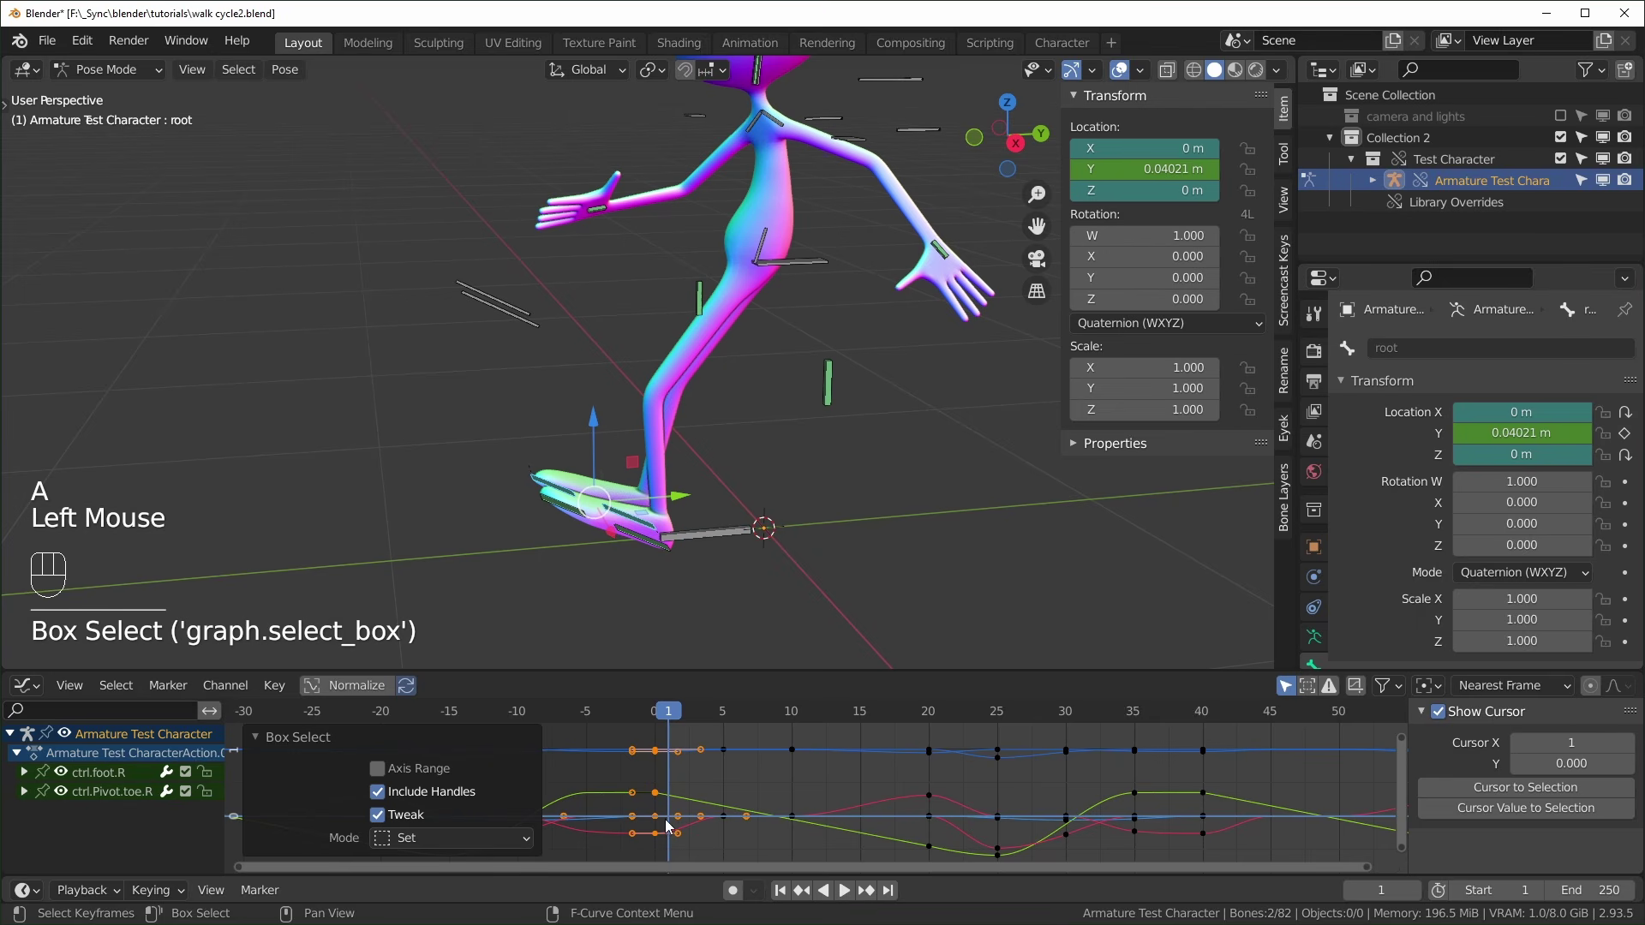
key(v)
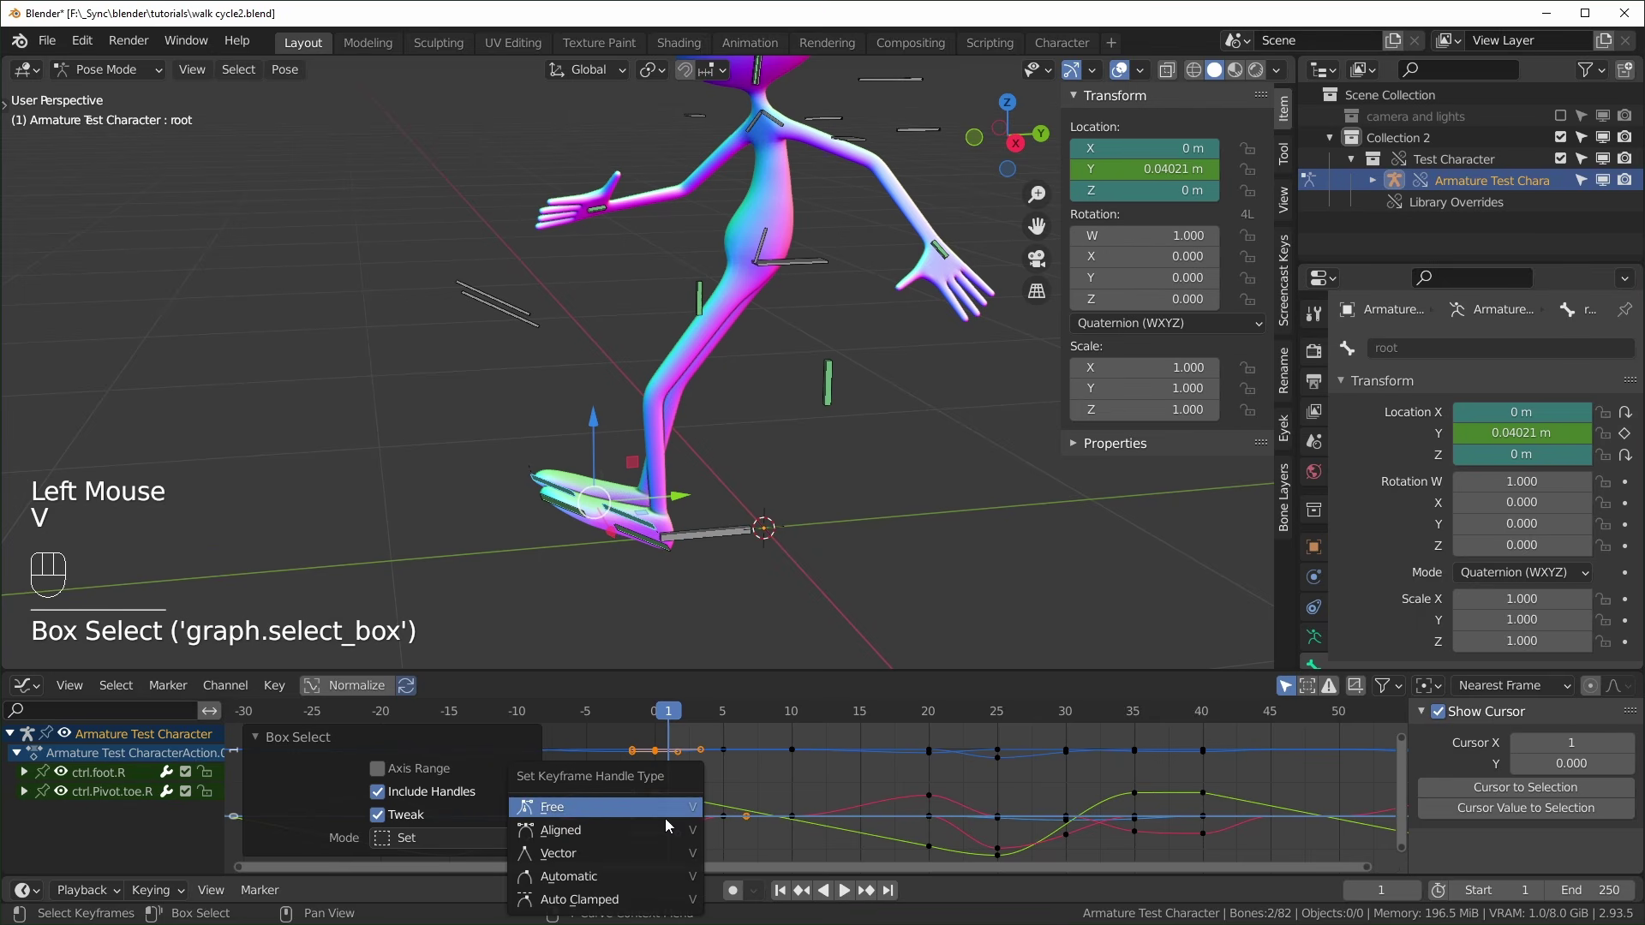
click(585, 807)
Set the handle type of the right foot and toe pivot keyframes at frame 20 to Free
shift+middle_drag(1150, 782, 742, 741)
drag(724, 738, 741, 851)
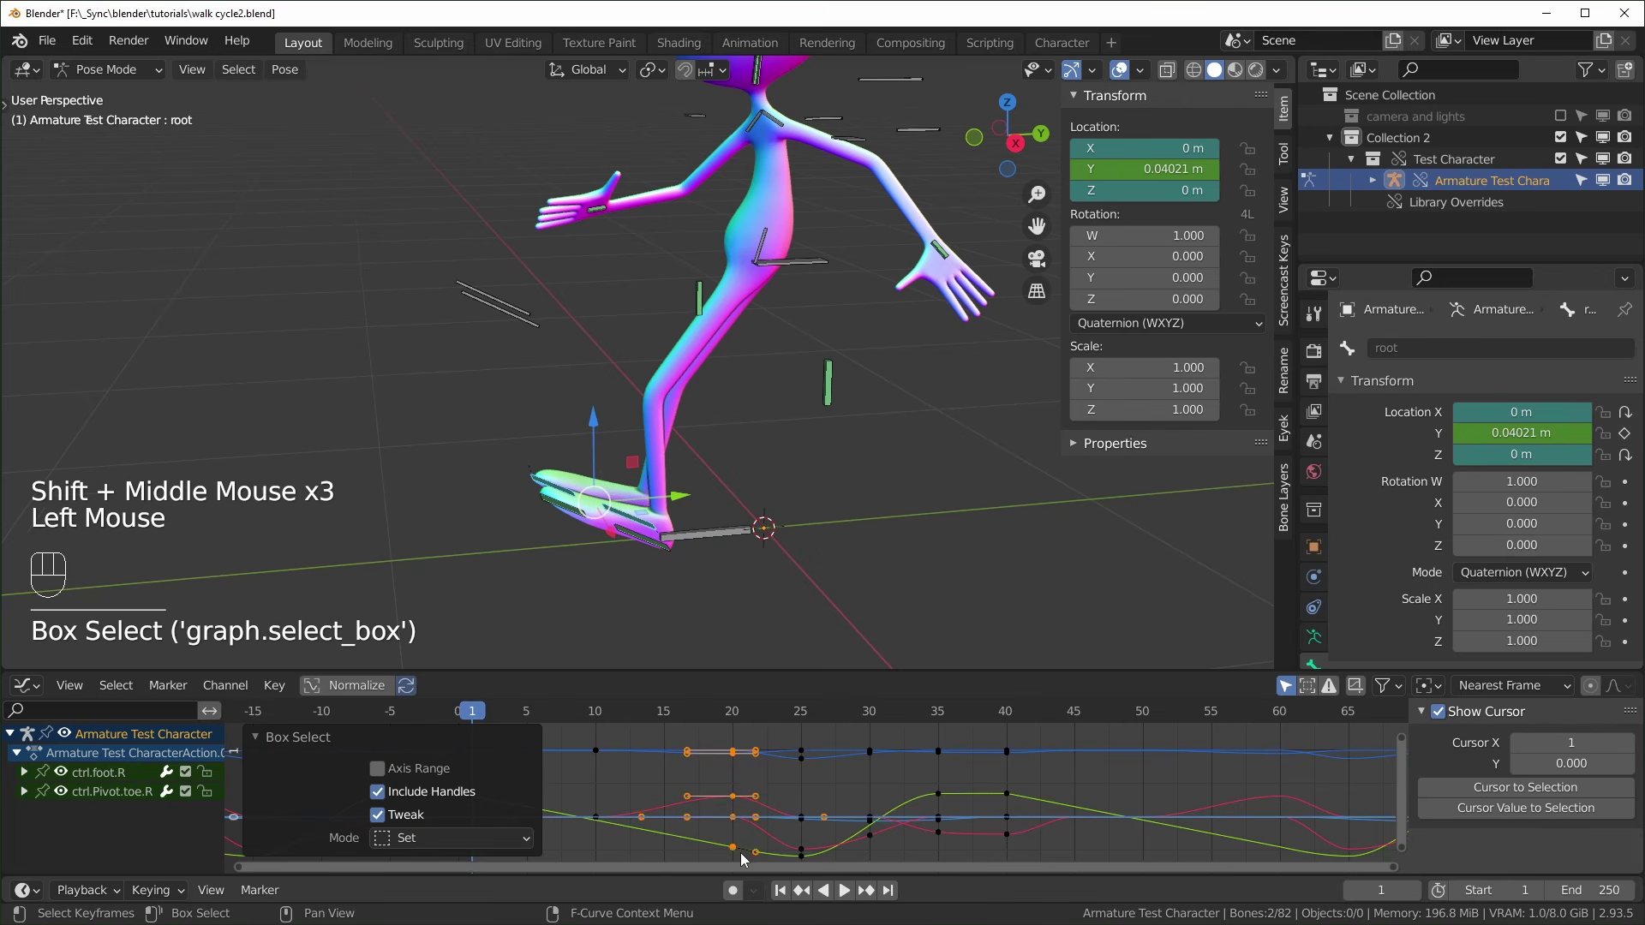
key(v)
click(717, 814)
click(1001, 756)
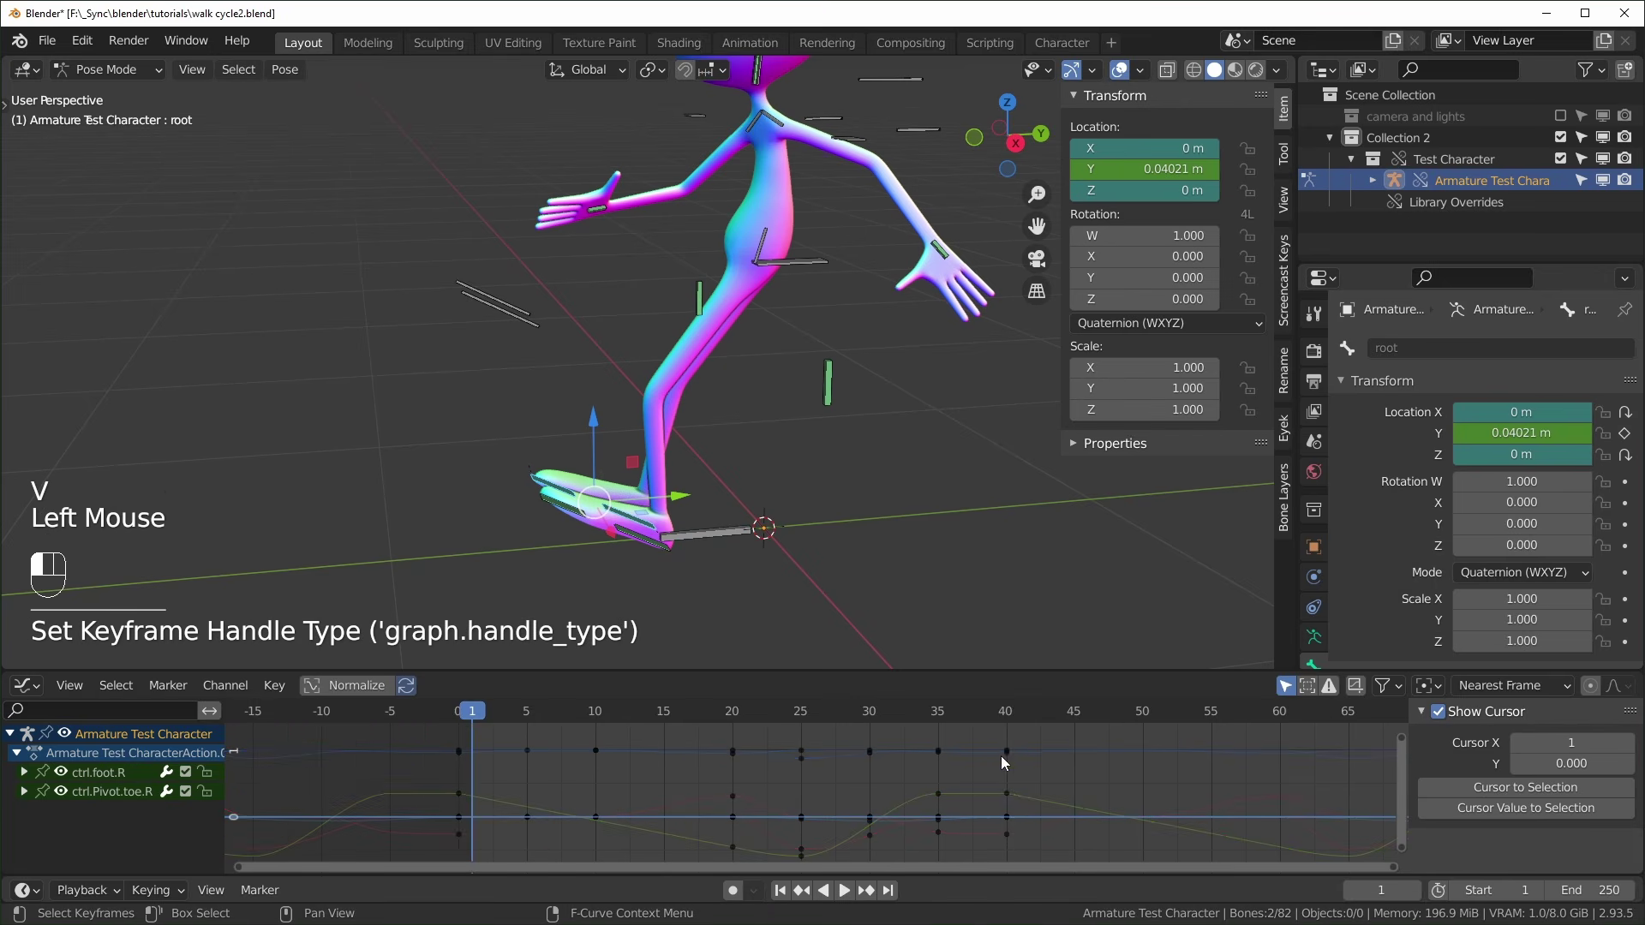
Move all right foot and toe pivot keyframes 20 frames later along the time axis
scroll(1016, 845, down, 1)
key(a)
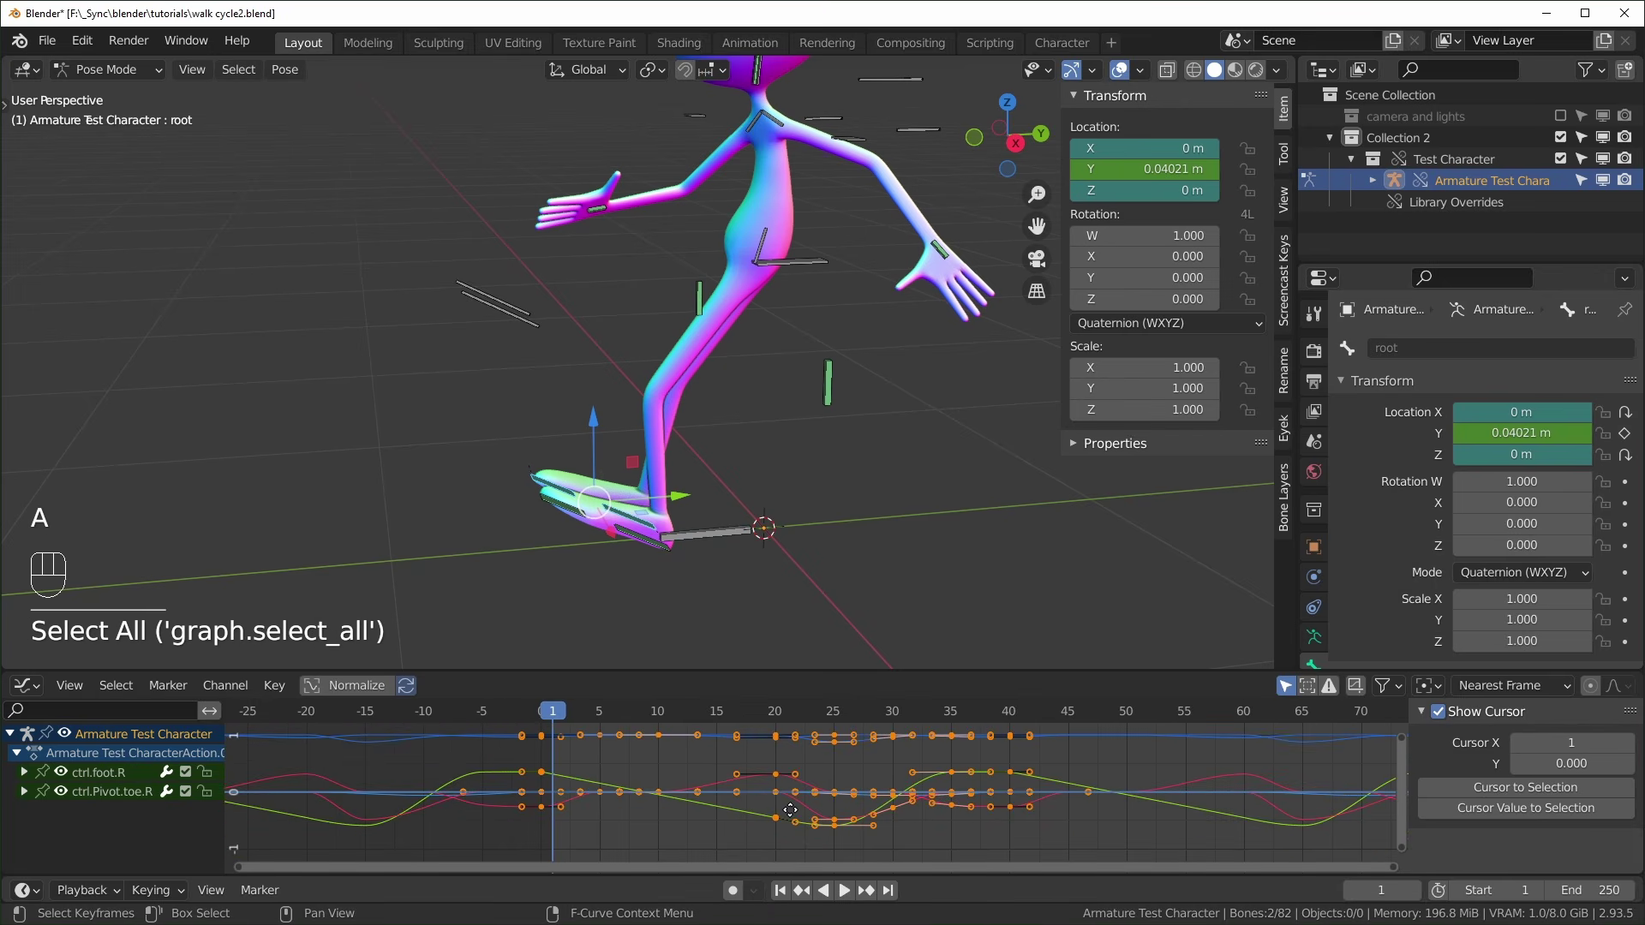
text(gx20)
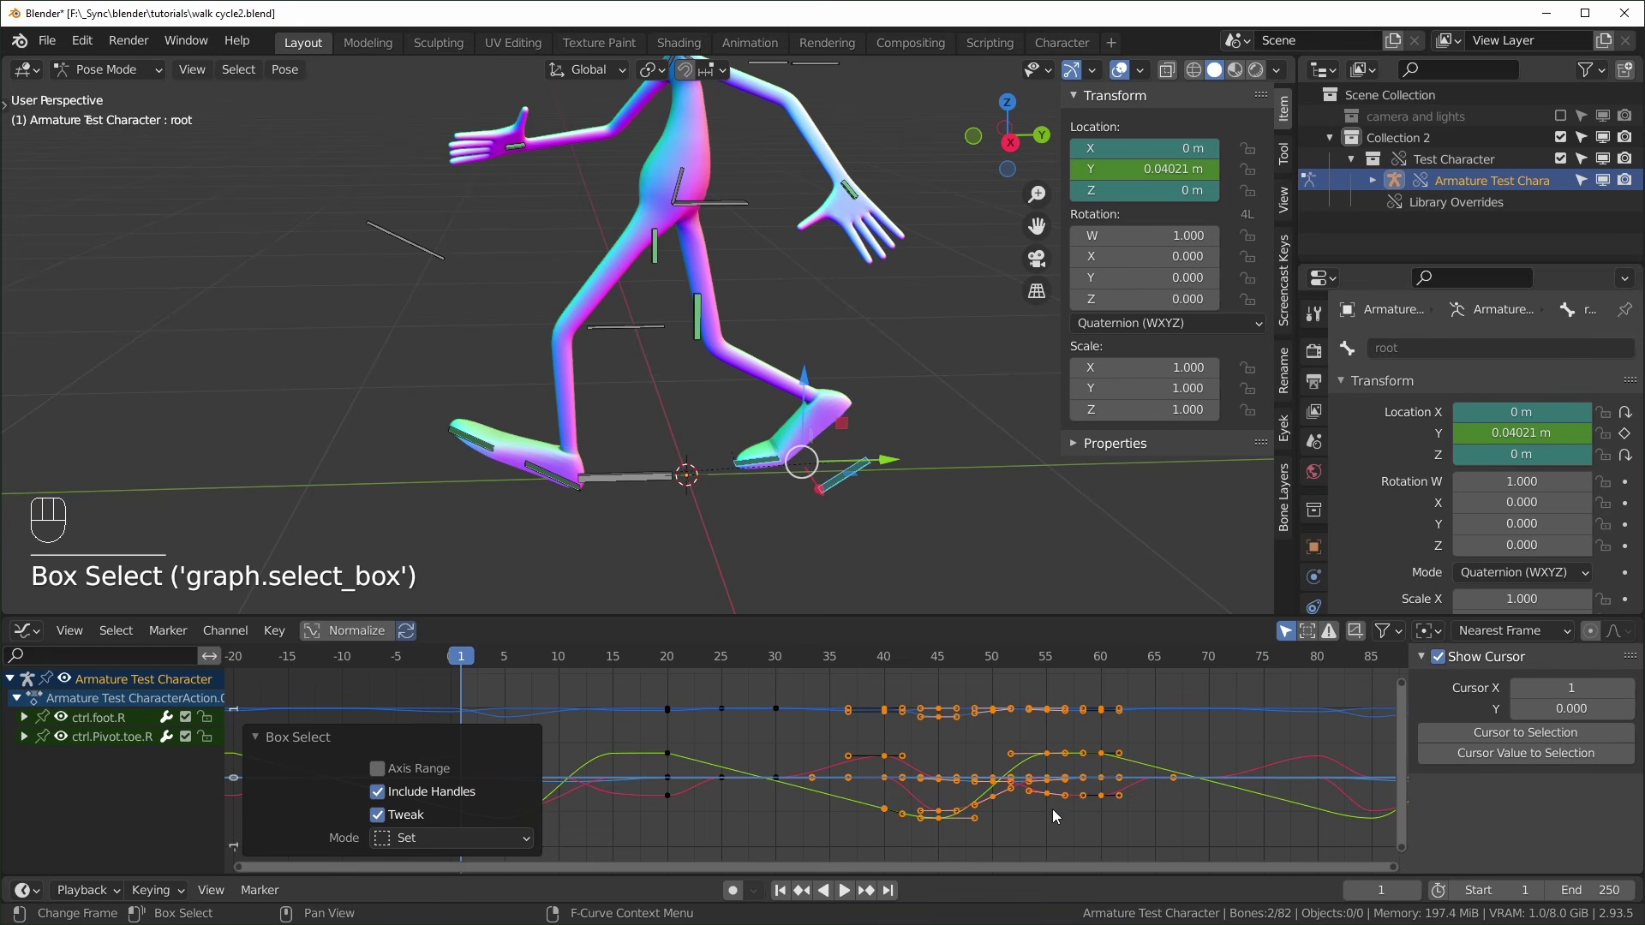
Duplicate the keyframes at frames 40–60 back to frames 0–20, and delete the surplus keyframes after frame 40
key(shift+d)
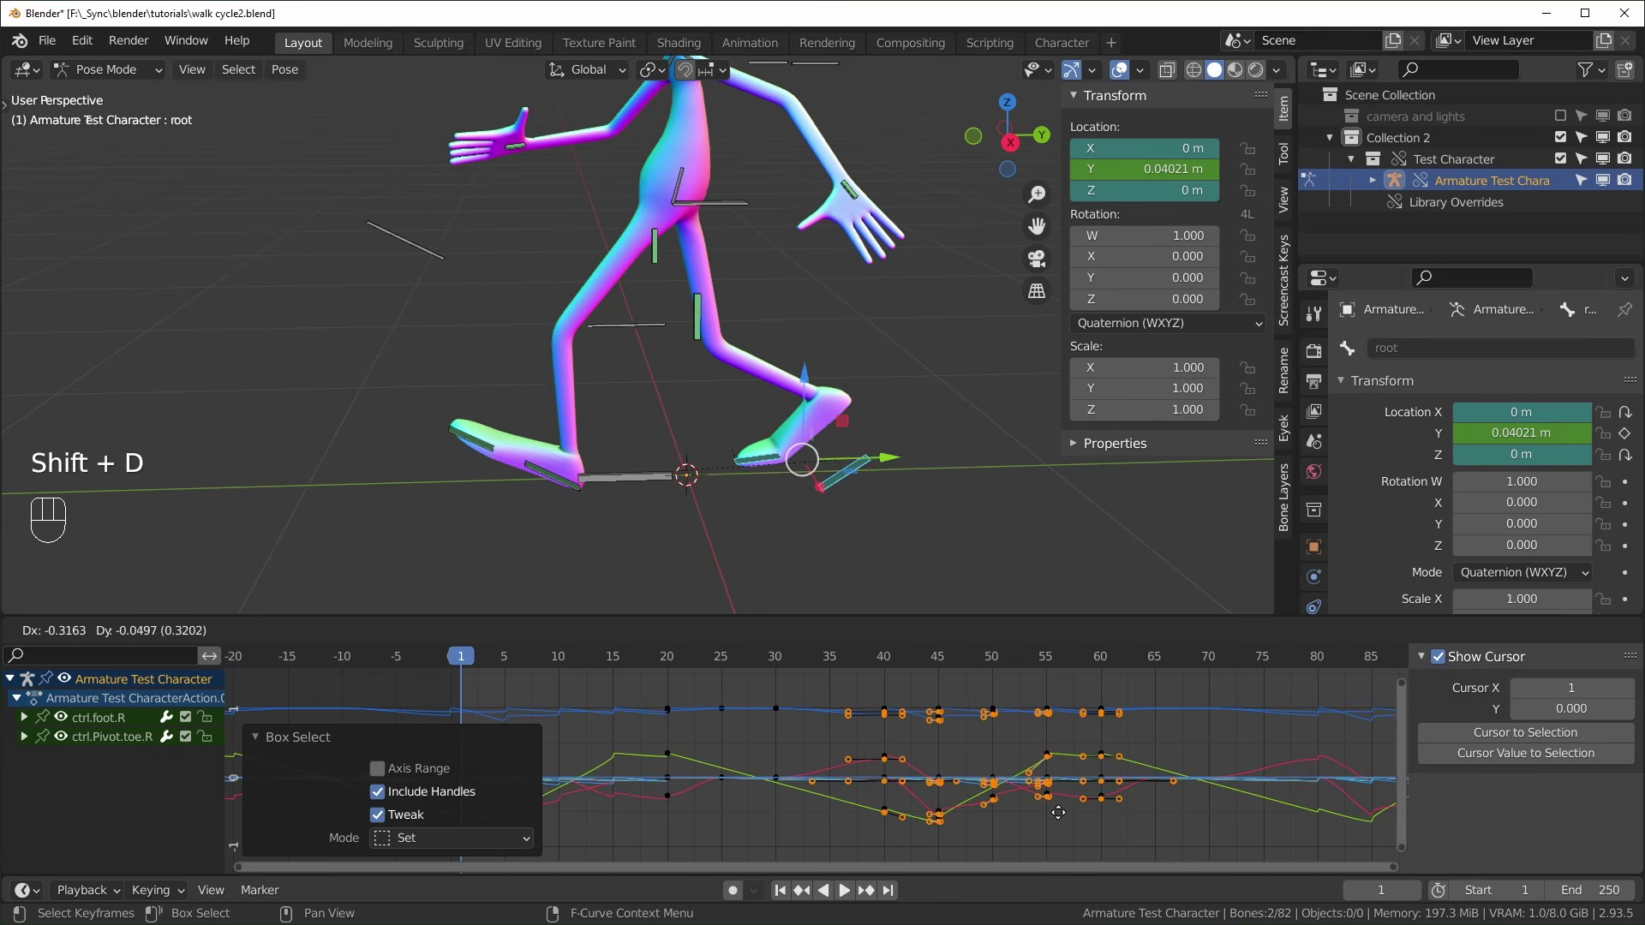
key(x)
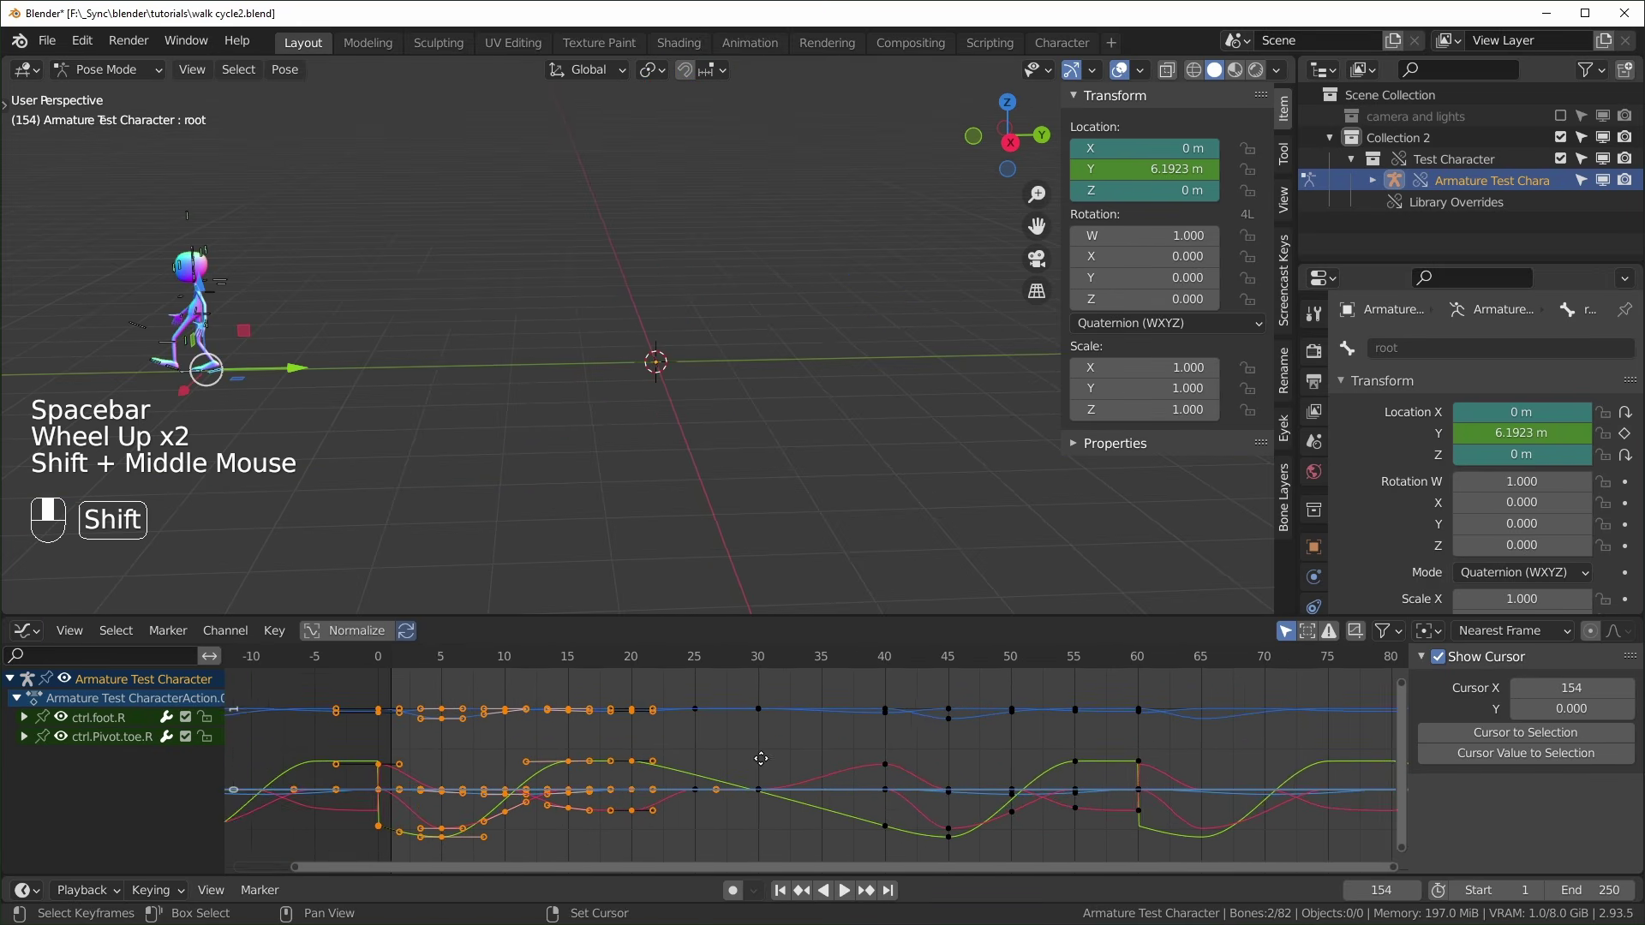
shift+middle_drag(912, 699, 881, 700)
click(898, 682)
drag(898, 682, 1149, 848)
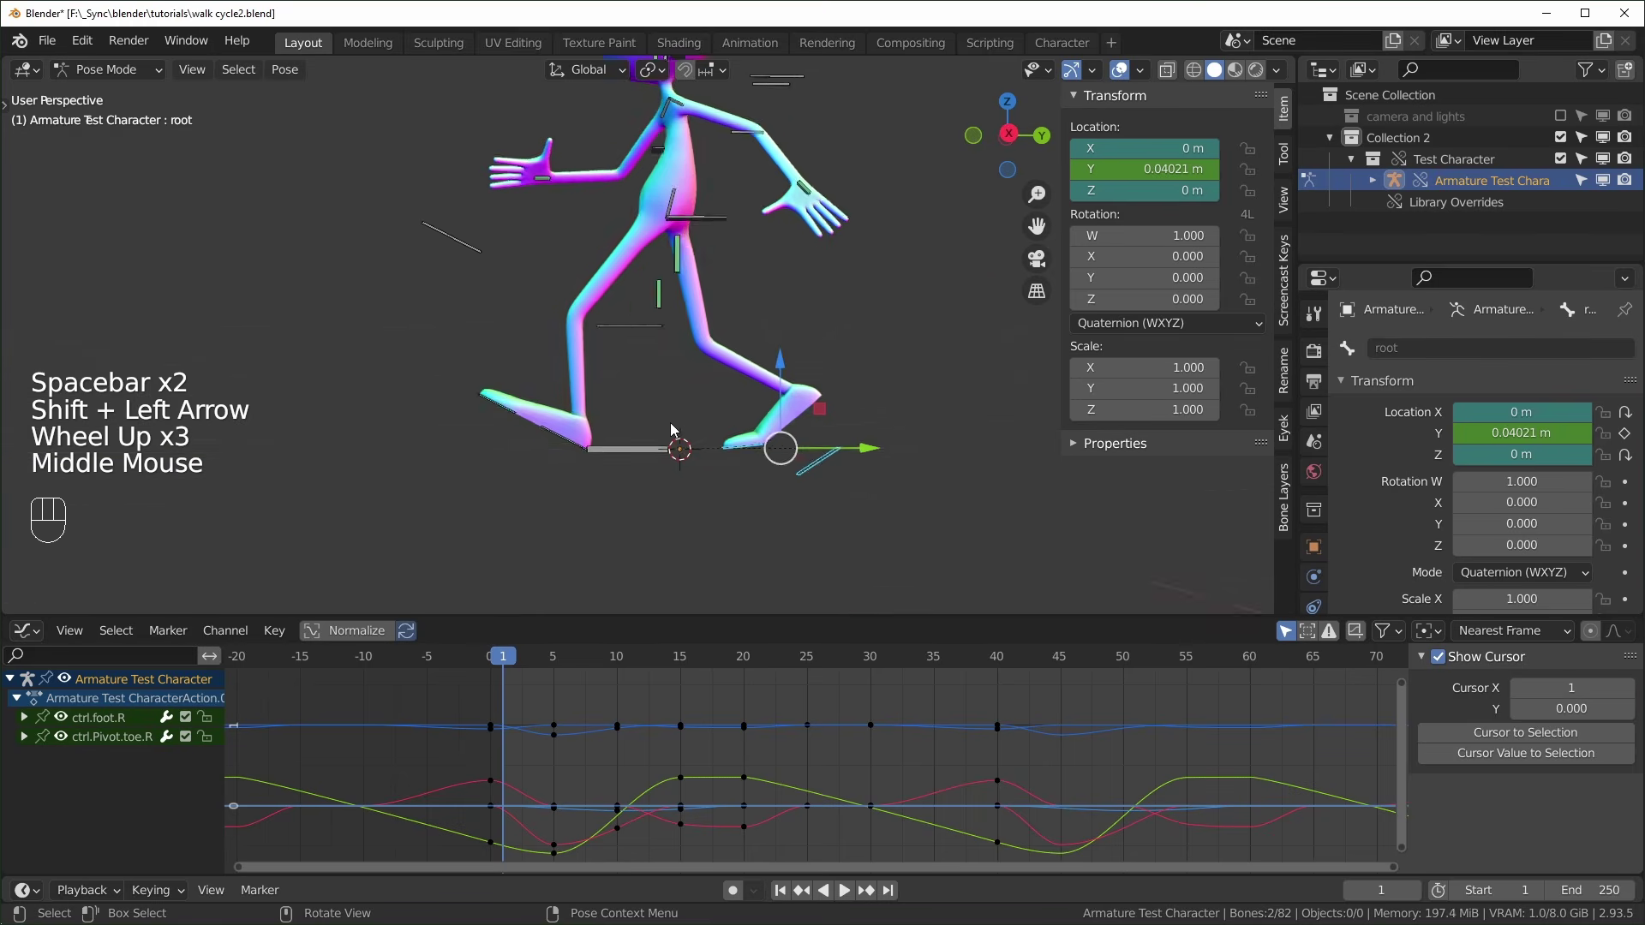
Play the walk repeatedly from frame 1 in a side view to check the alternating right and left legs
scroll(671, 428, down, 2)
key(space)
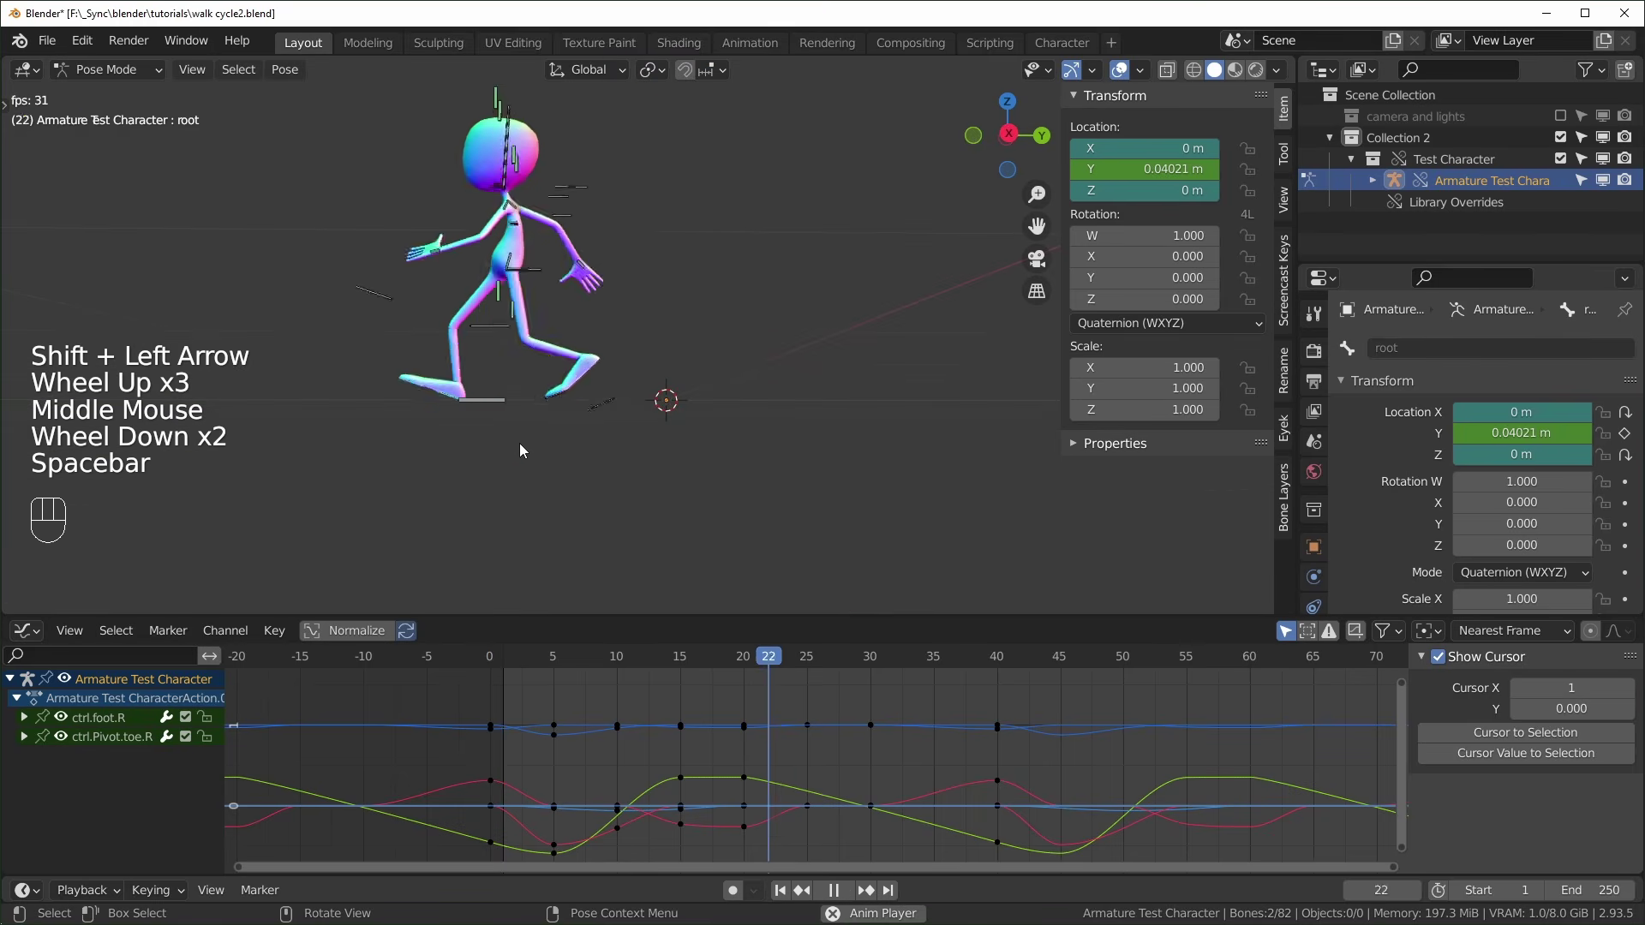
key(space)
key(shift+Left)
shift+middle_drag(514, 455, 613, 514)
scroll(656, 520, up, 2)
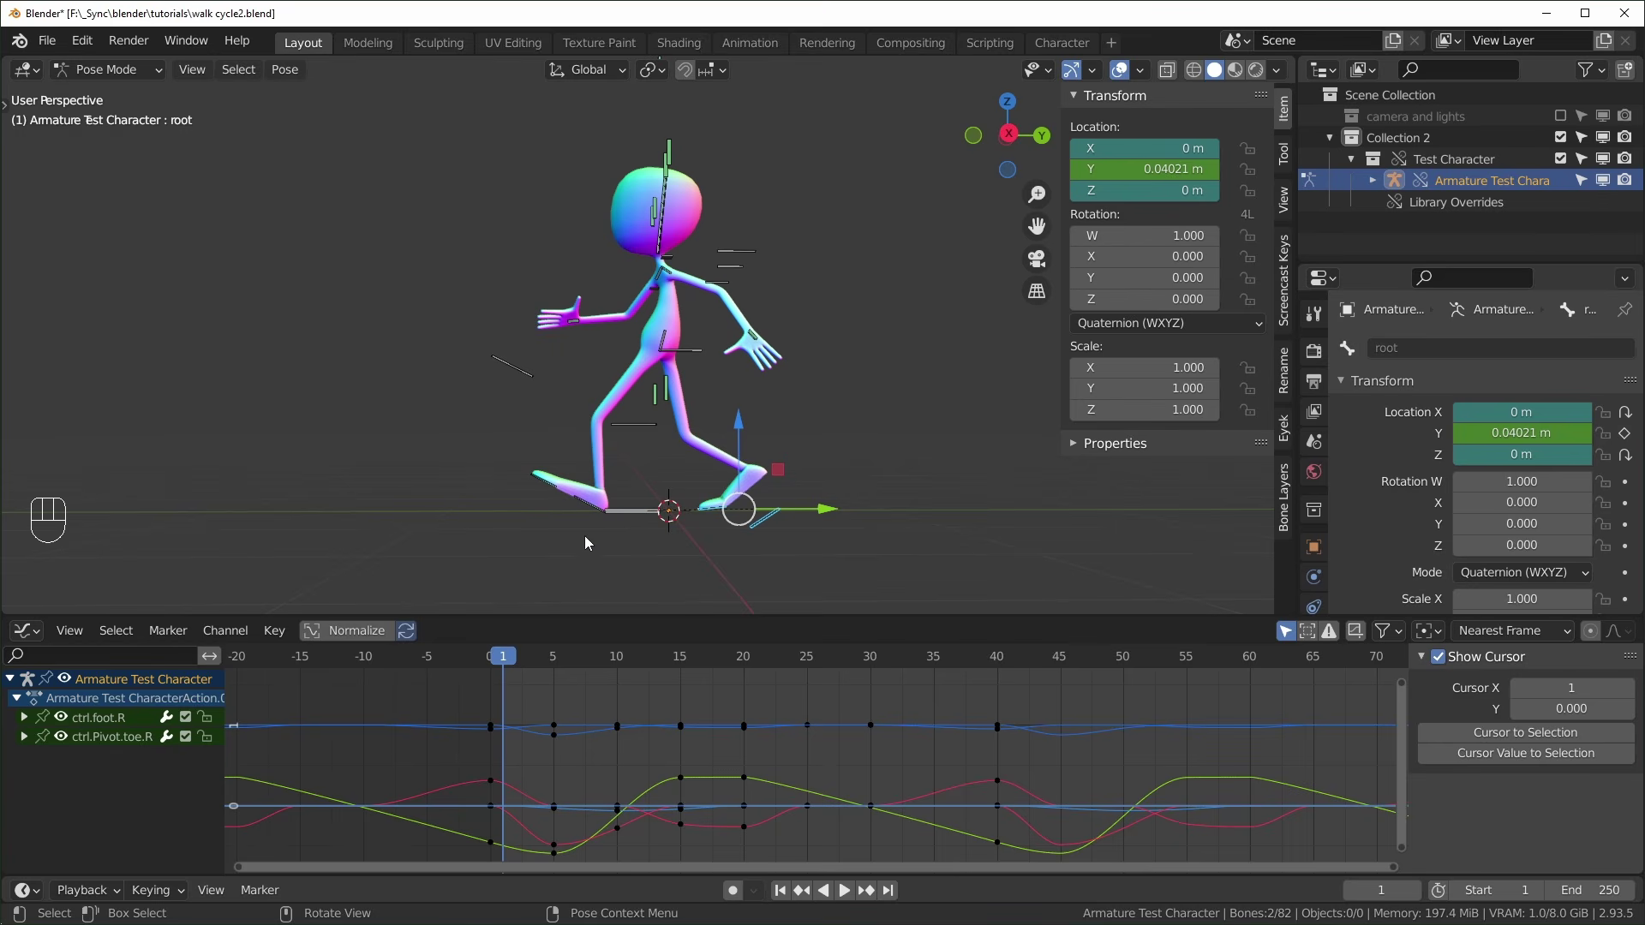
key(space)
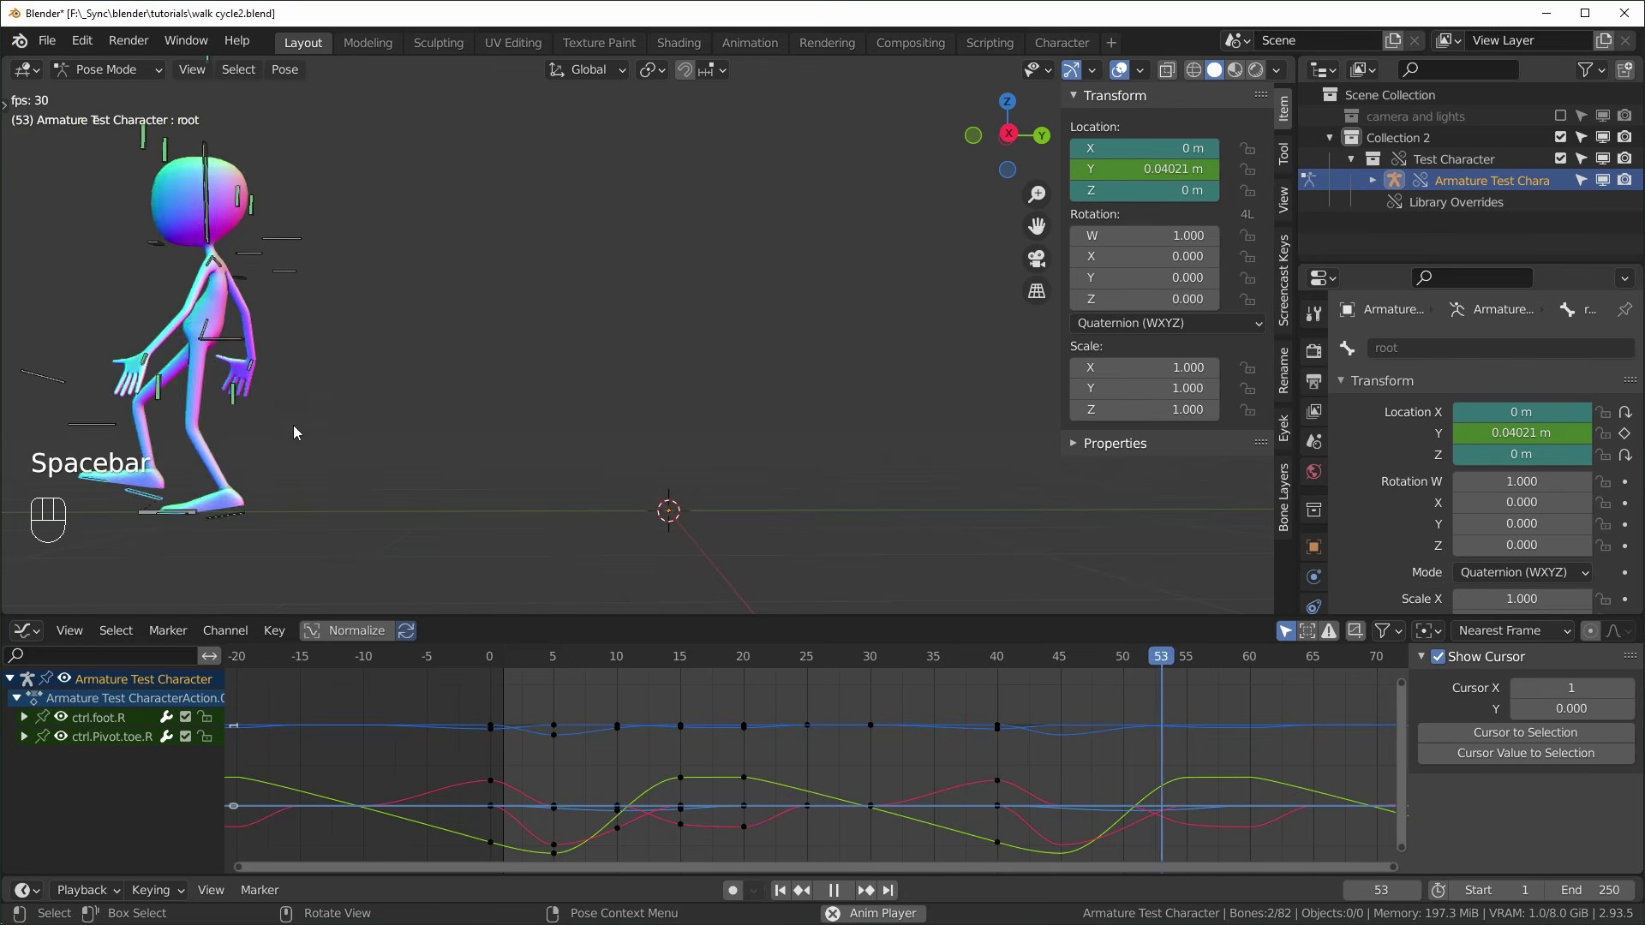
key(space)
key(space)
key(space)
key(shift+Left)
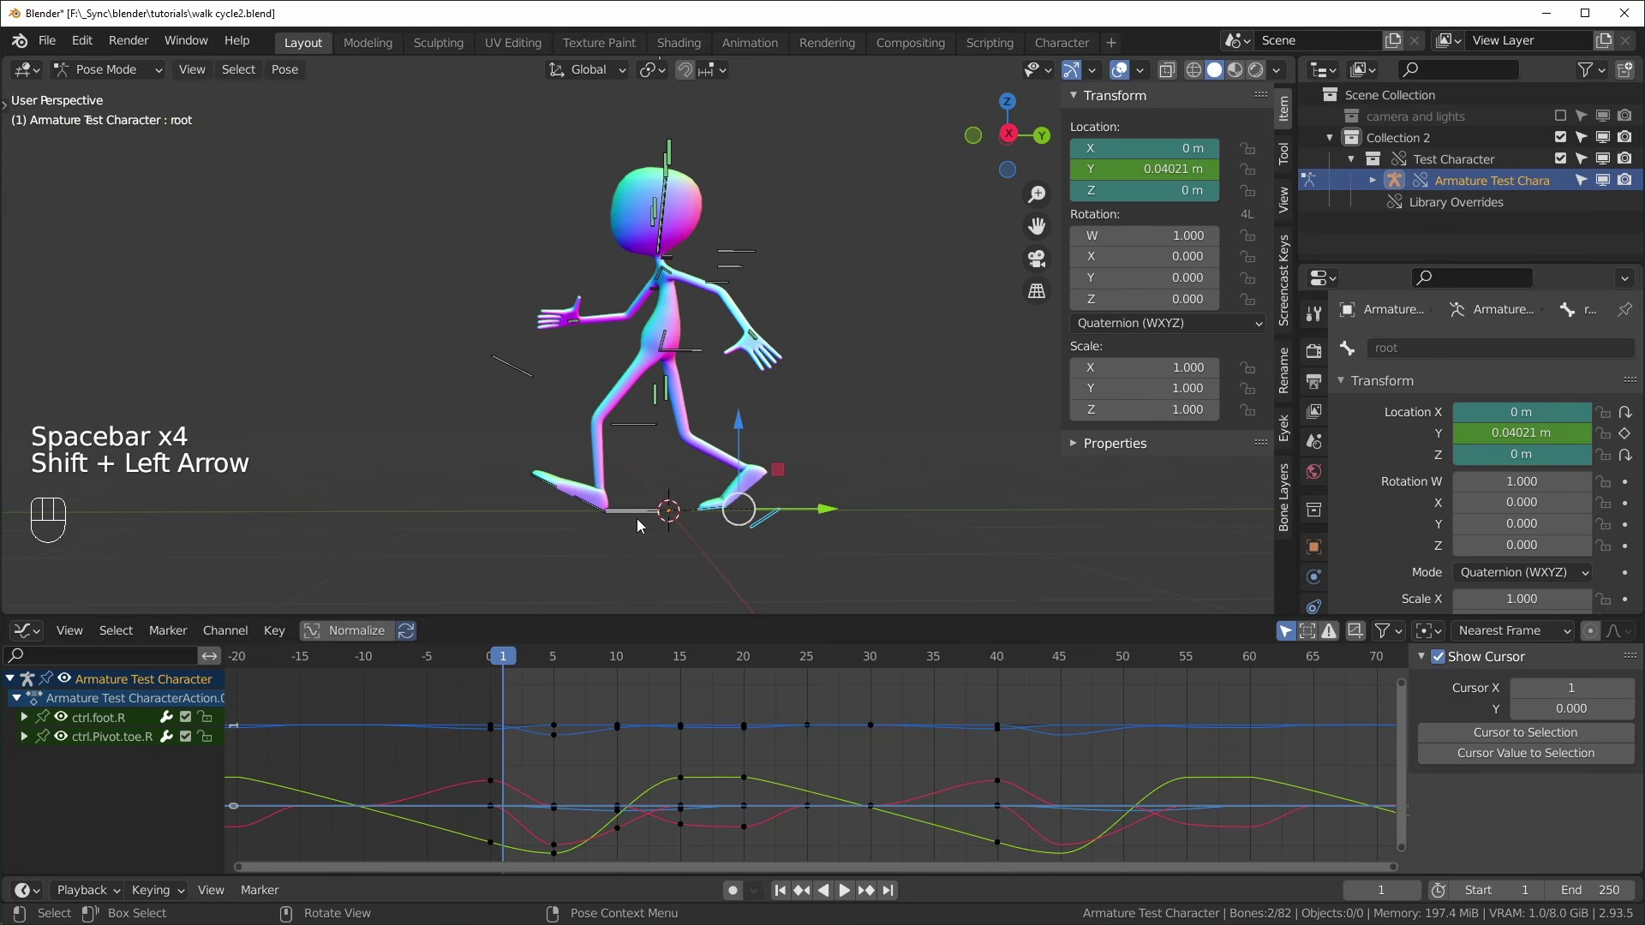
Mute the root control's animation channel and play the walk cycle in place
click(634, 510)
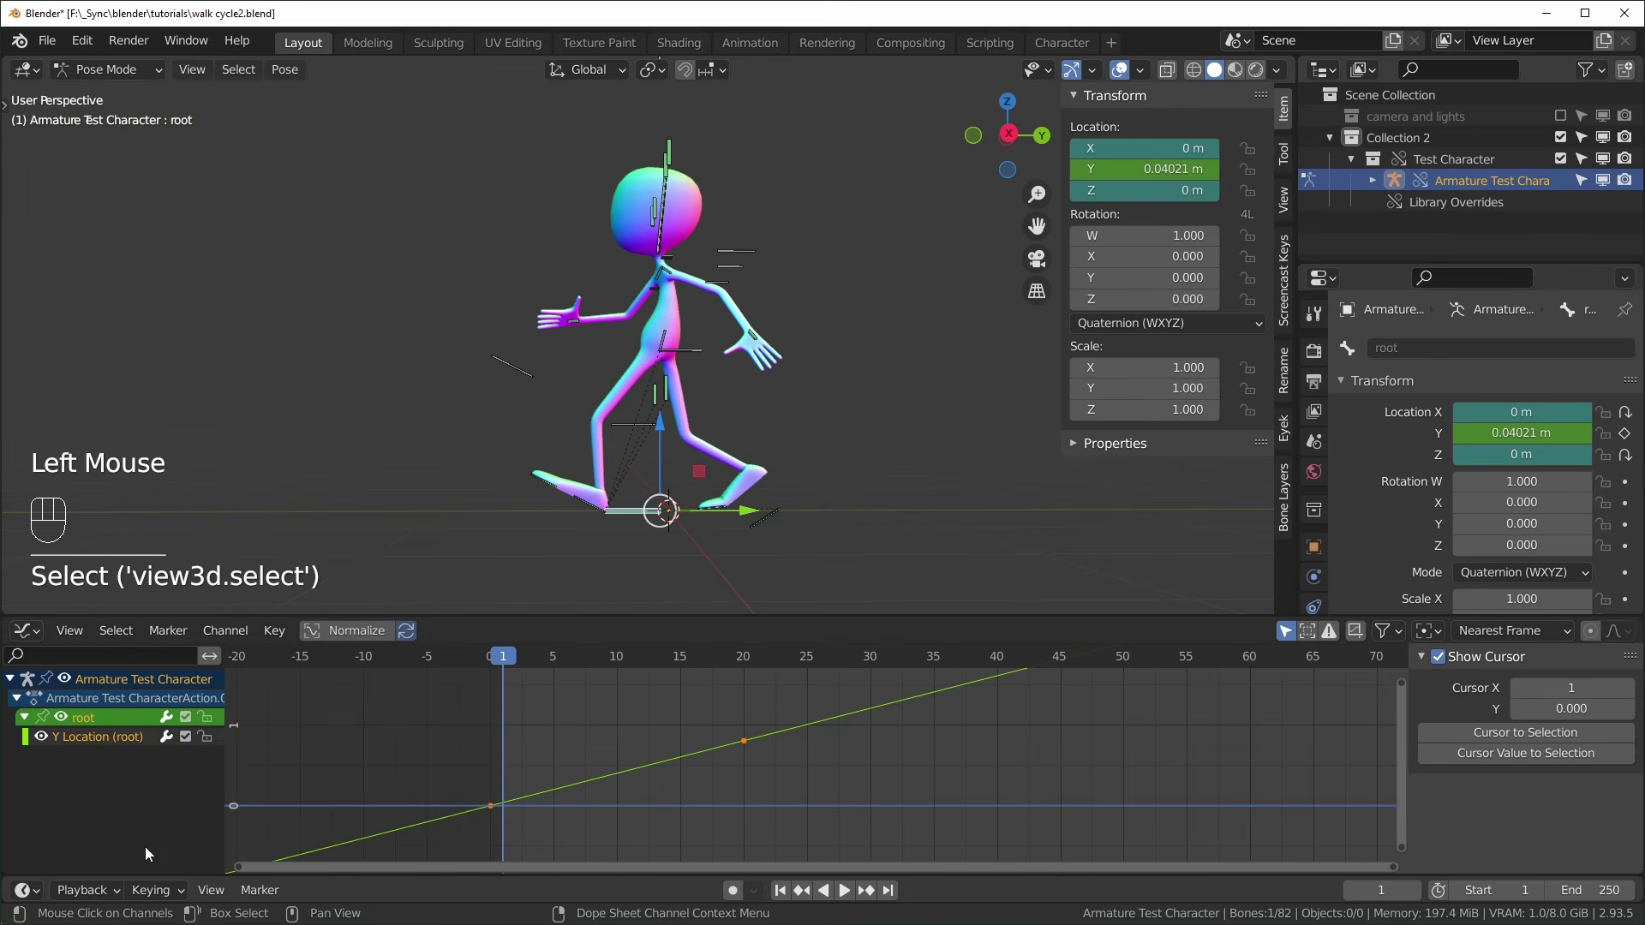
scroll(713, 549, up, 3)
scroll(712, 549, down, 2)
shift+middle_drag(713, 549, 720, 470)
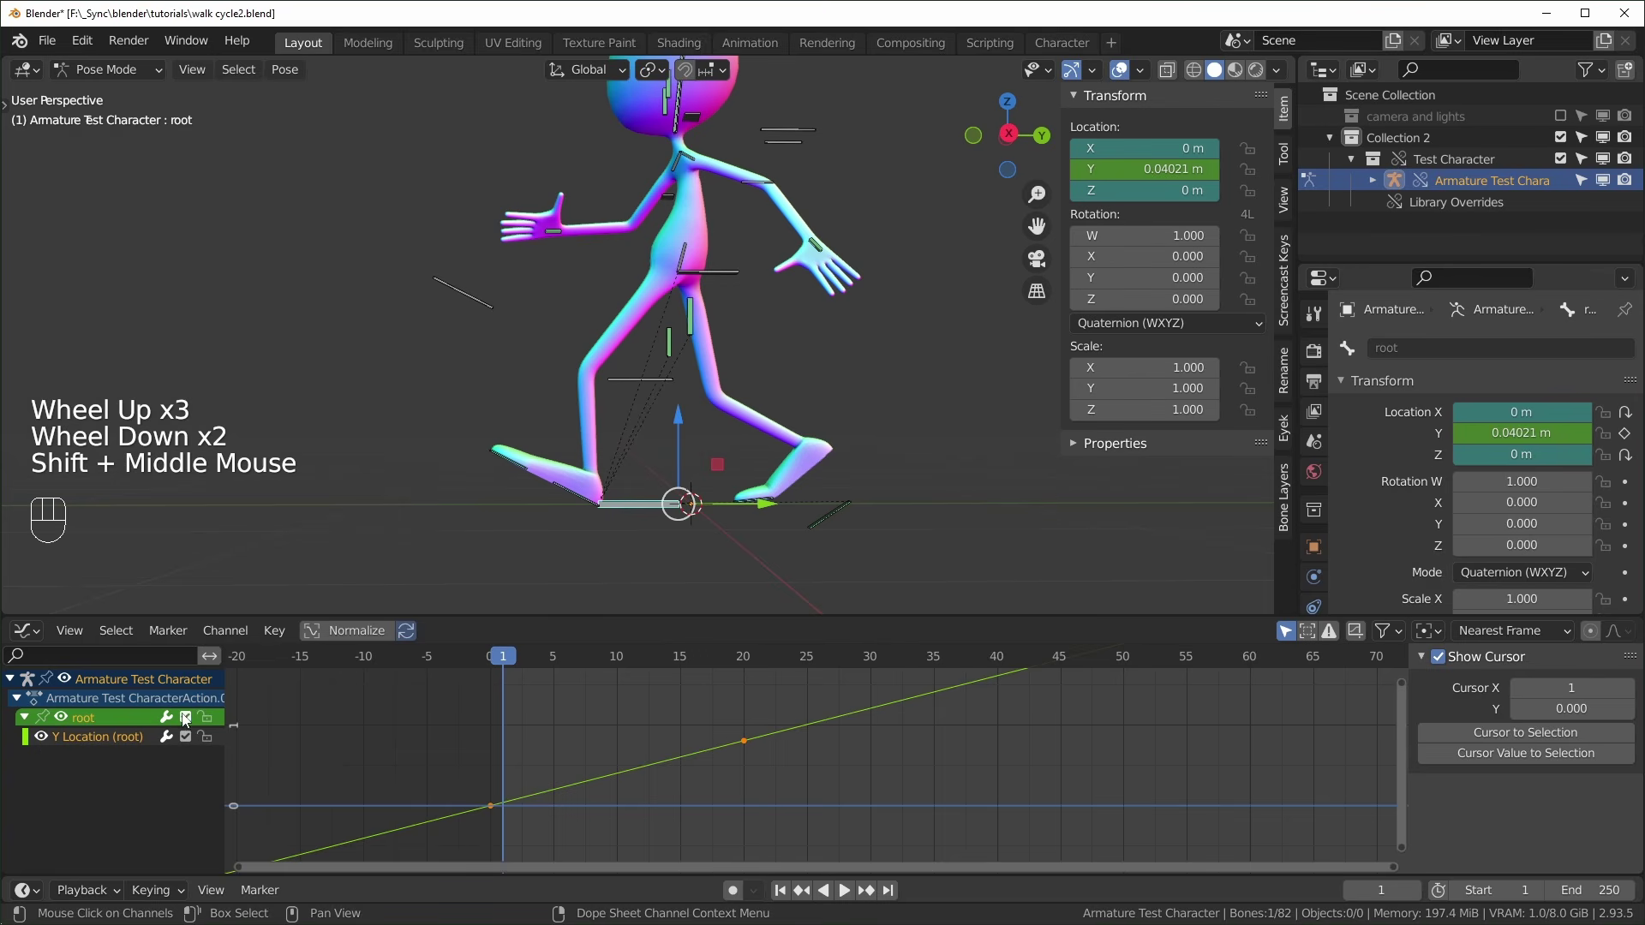
click(186, 718)
key(space)
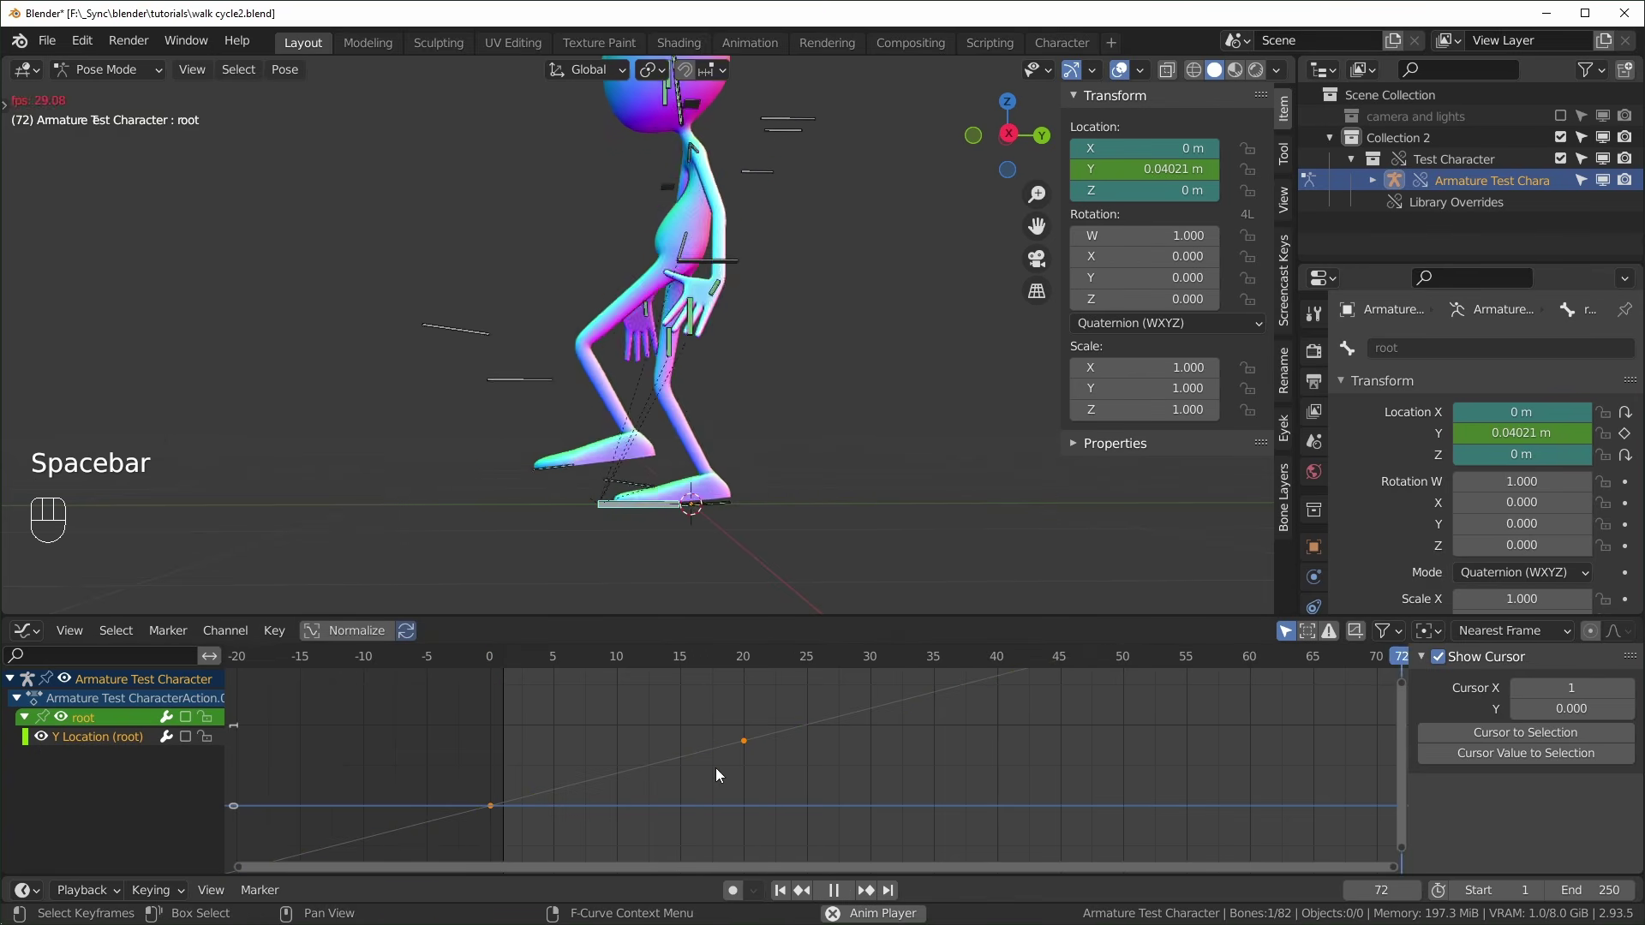
key(space)
key(shift+Left)
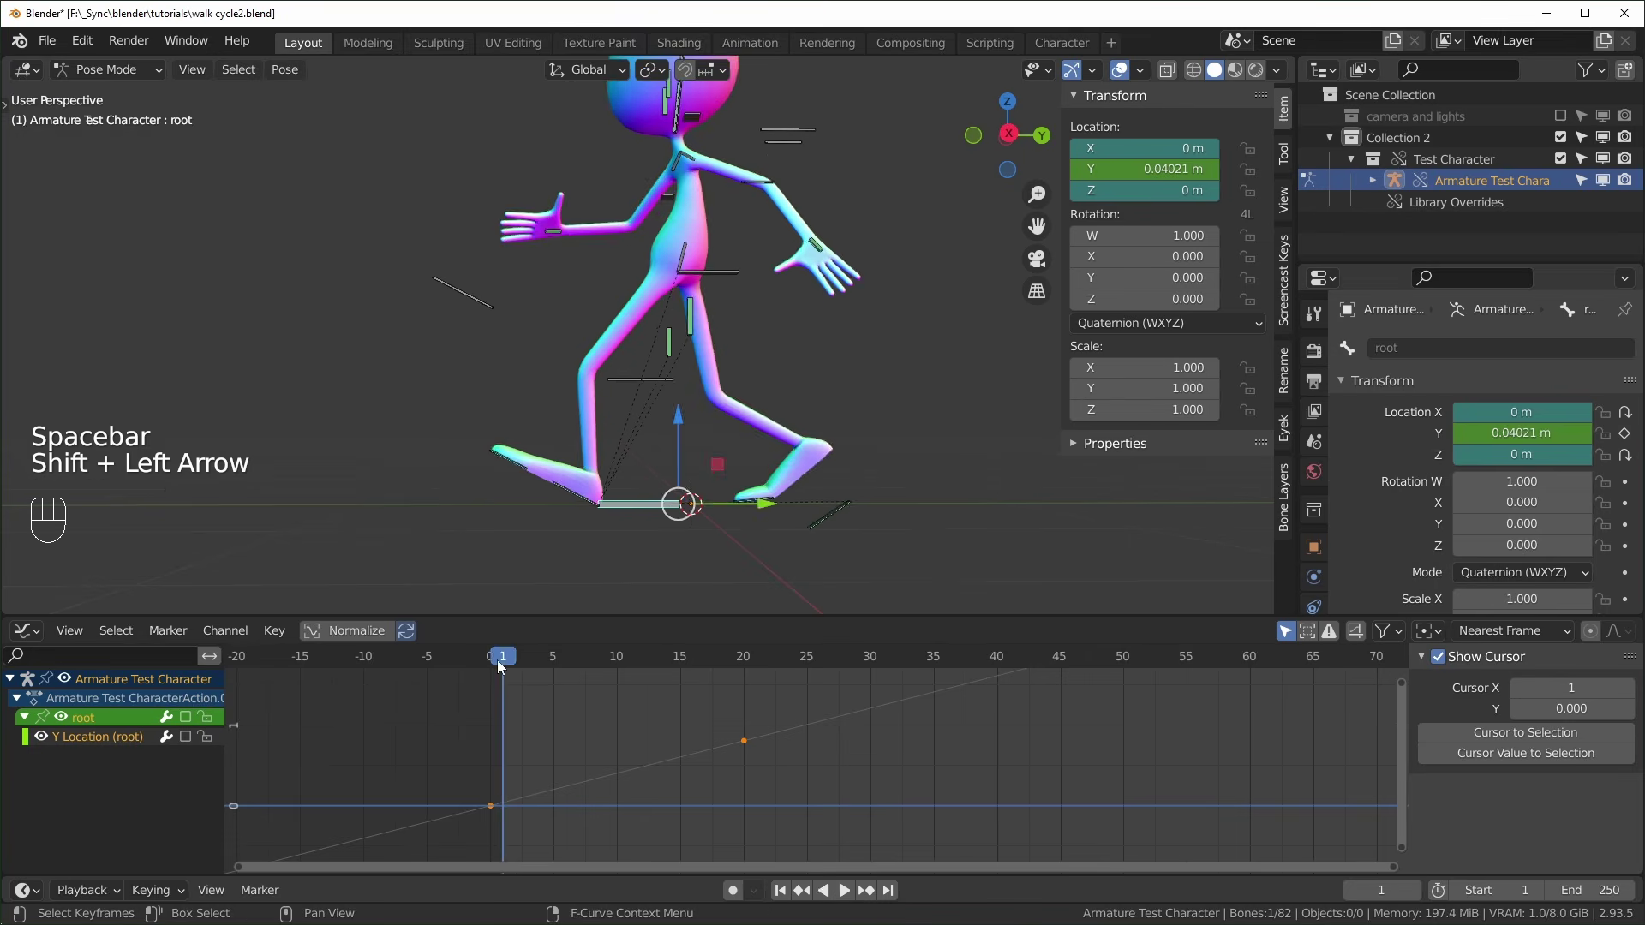
Scrub through the walk while toggling the root channel on and off to compare travelling and in-place motion
drag(502, 666, 845, 699)
click(186, 718)
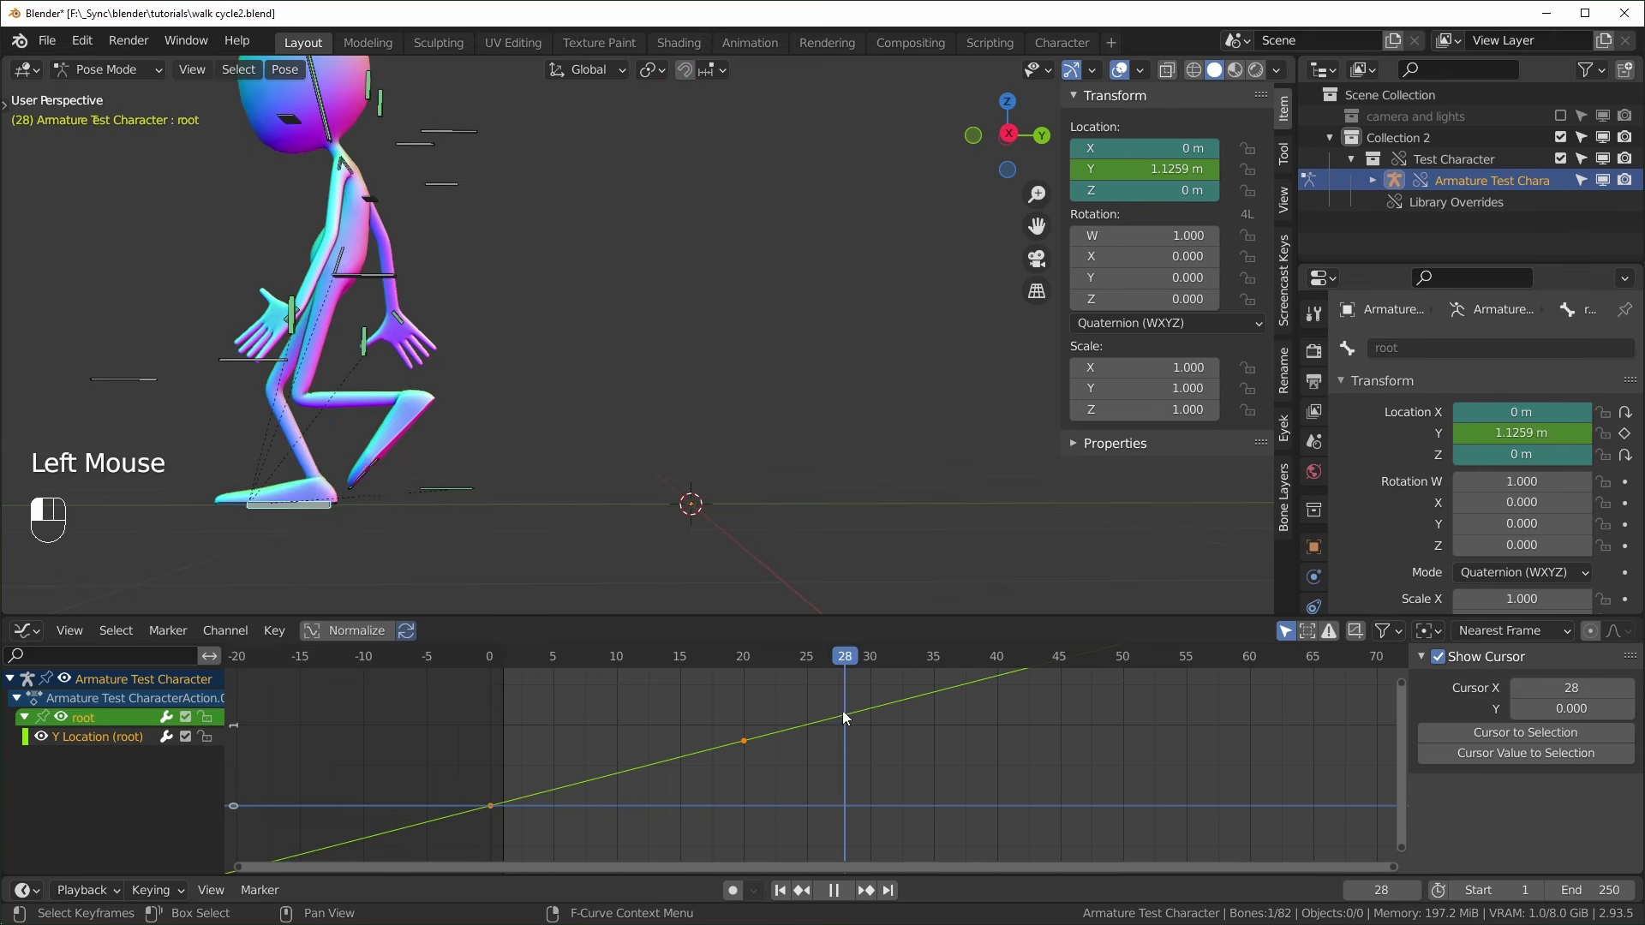
click(186, 719)
mouse_move(740, 664)
mouse_down()
mouse_move(778, 680)
mouse_move(737, 696)
mouse_up()
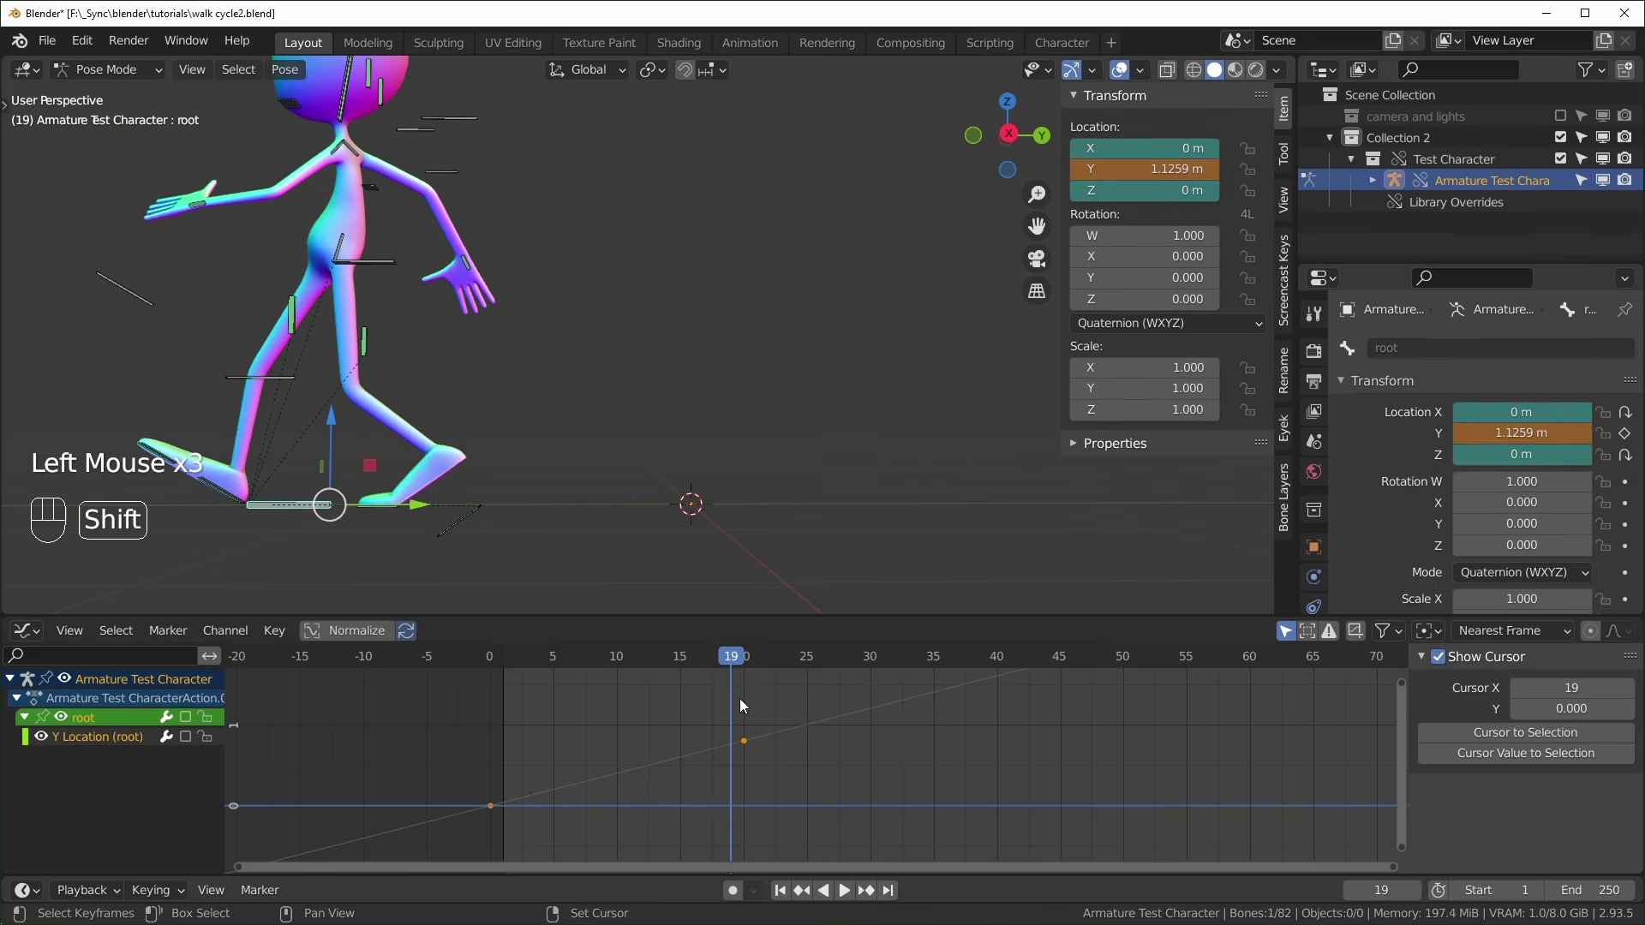
key(shift+Left)
key(Left)
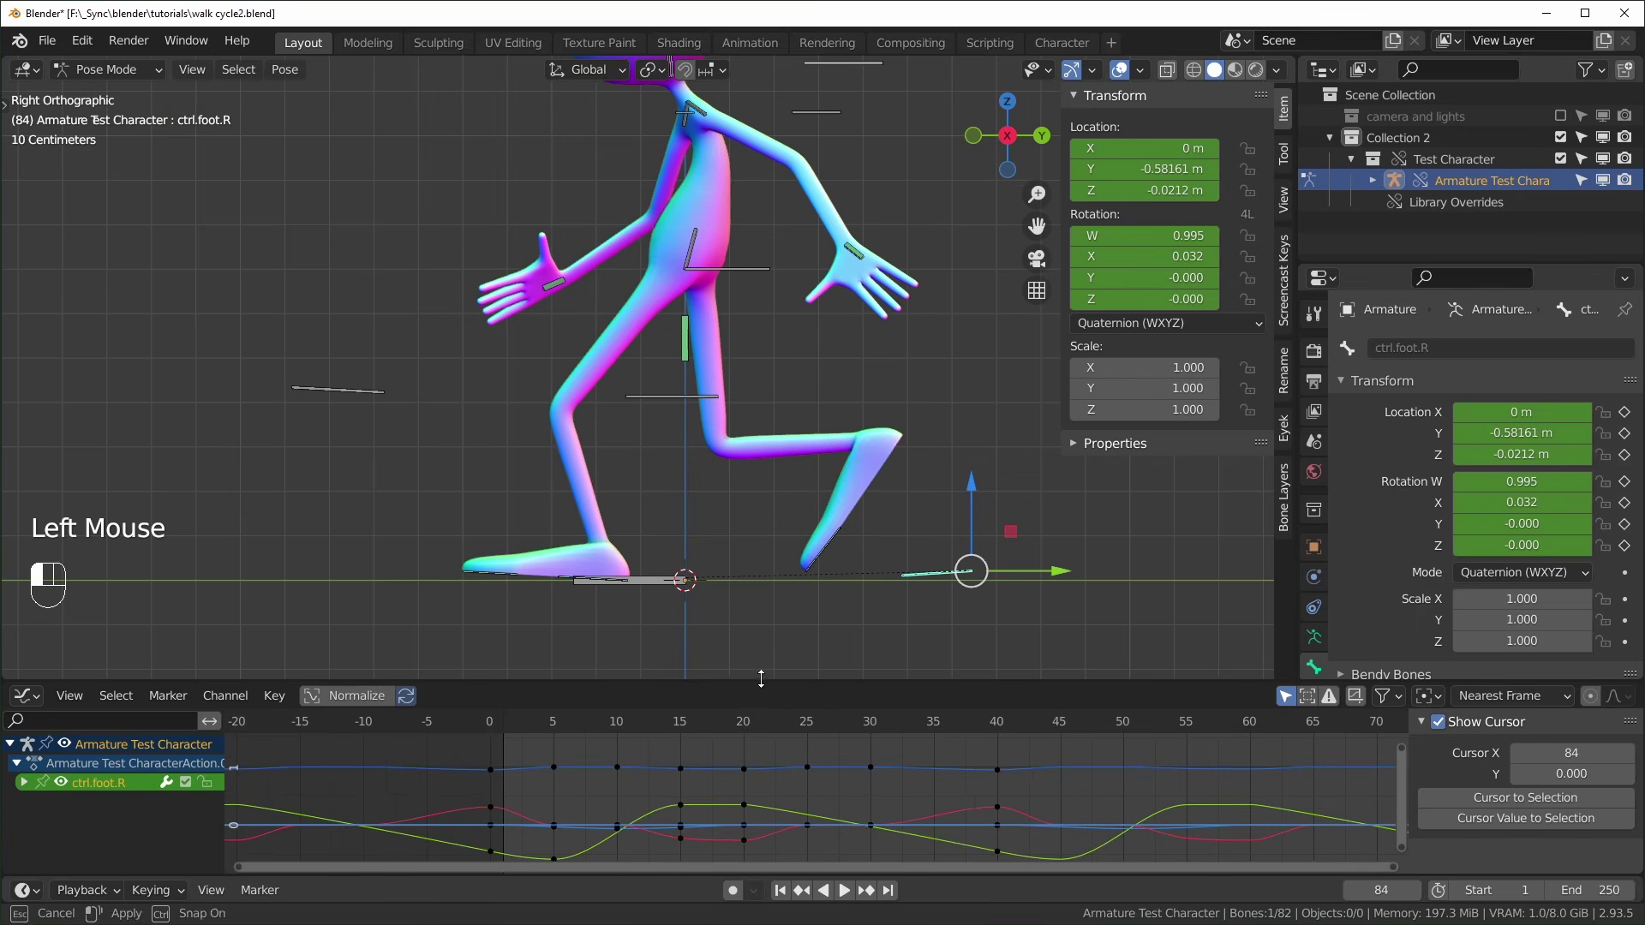
Isolate the right foot control's Y Location curve in the Graph Editor, with the legs framed in the viewport
click(752, 604)
shift+middle_drag(733, 612, 901, 511)
key(n)
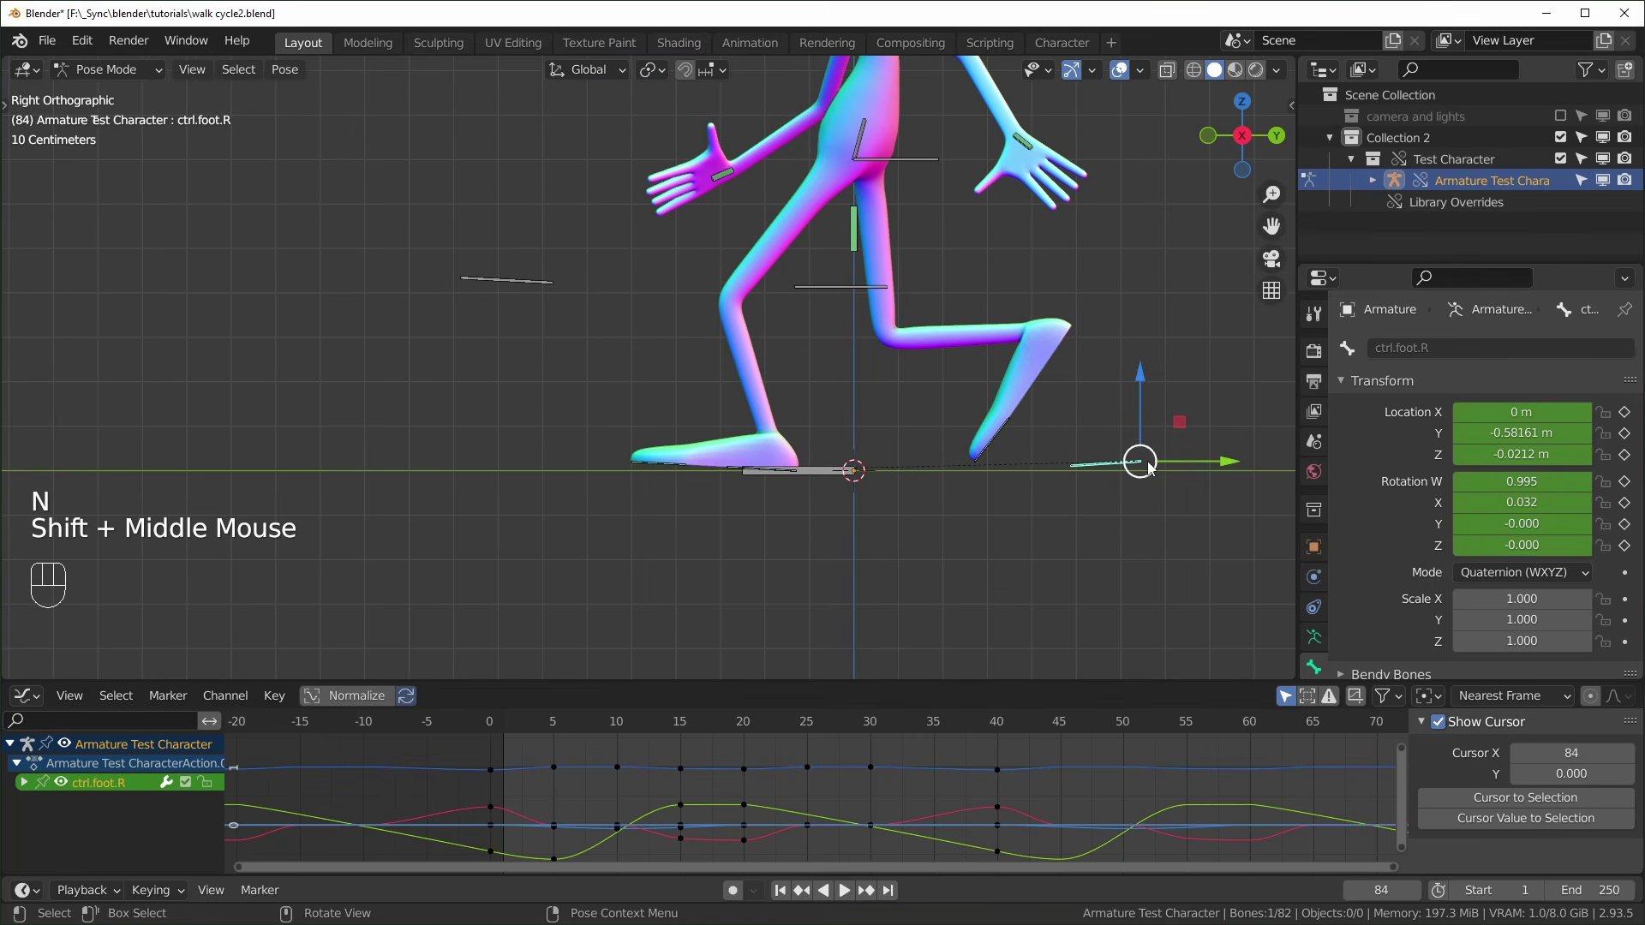
drag(680, 683, 342, 648)
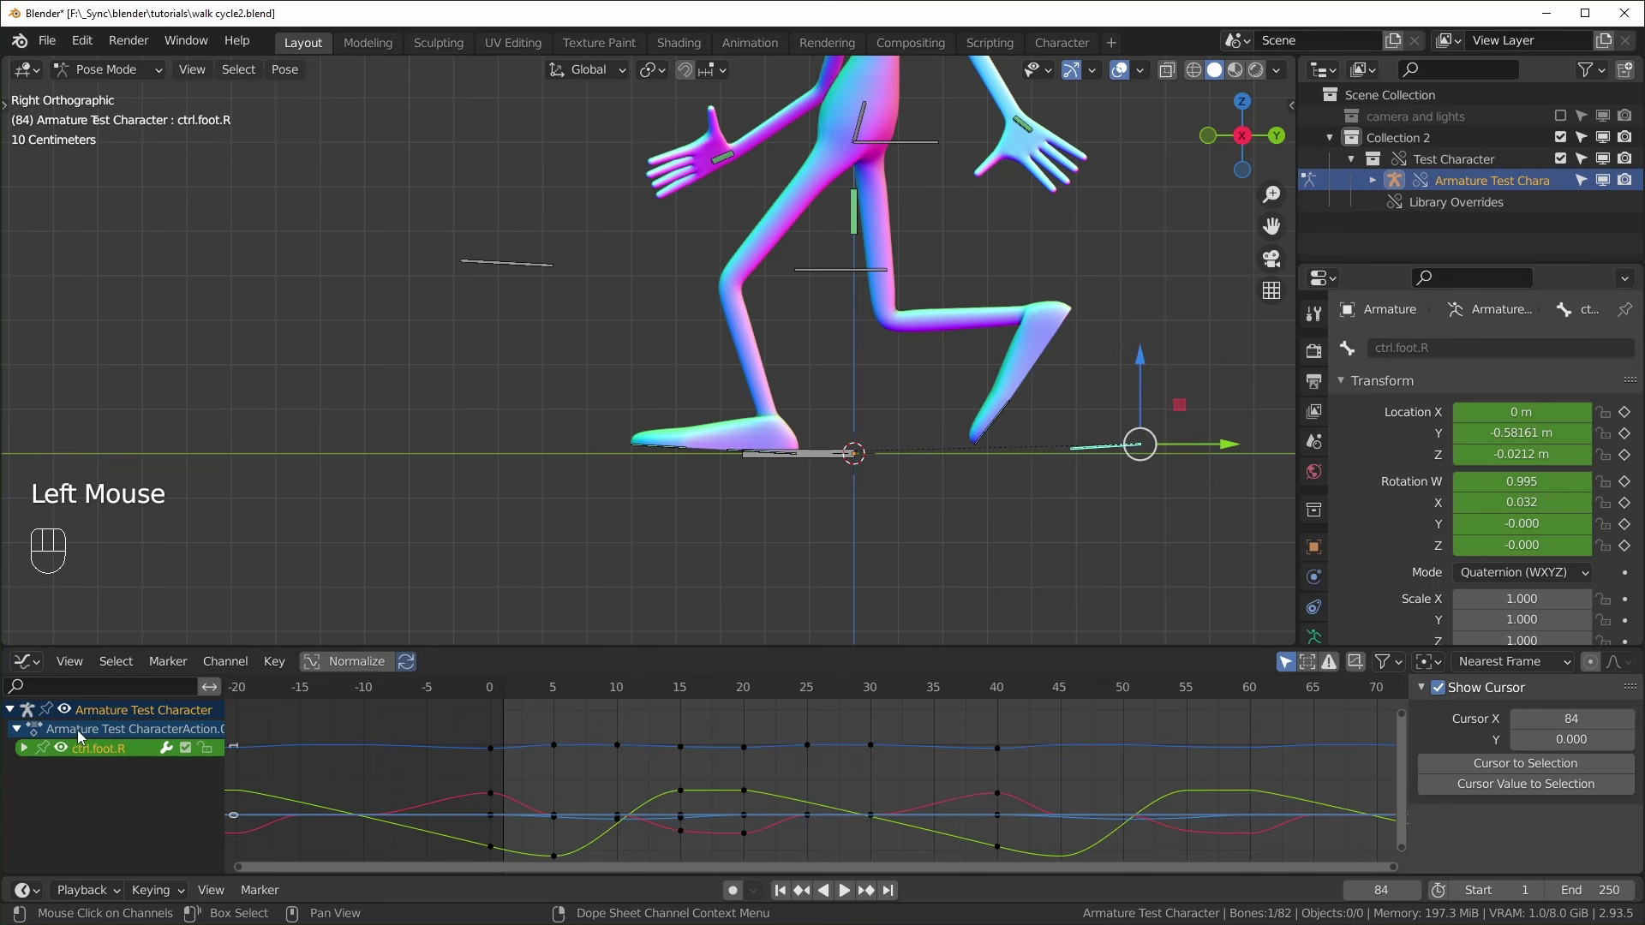
click(24, 749)
click(93, 789)
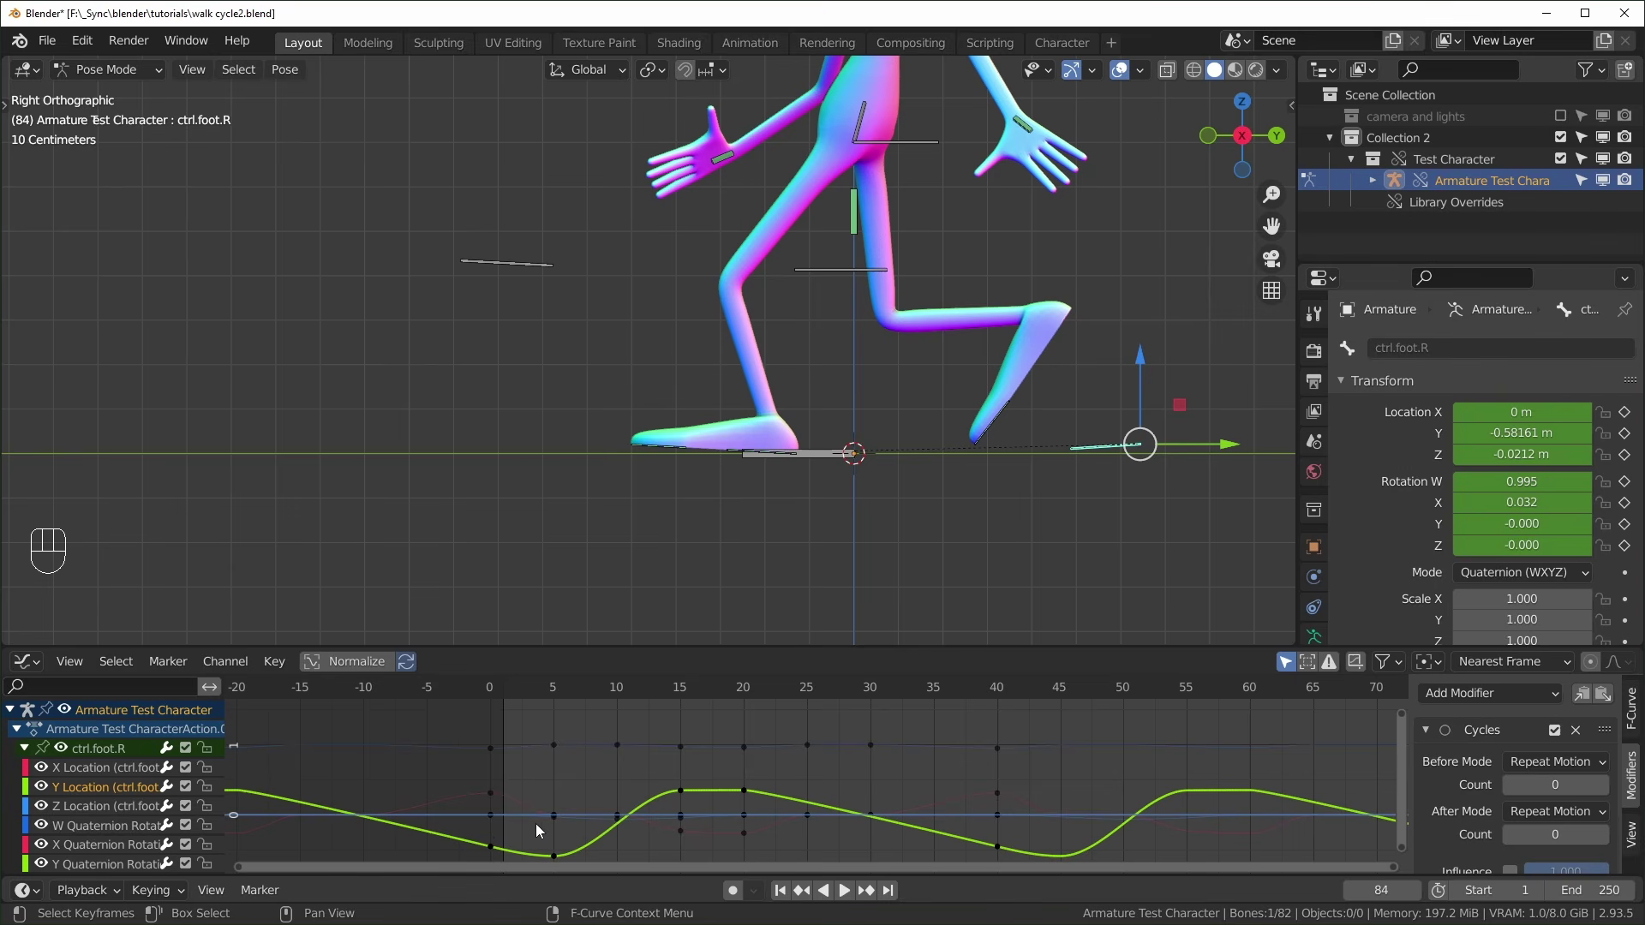
key(shift+h)
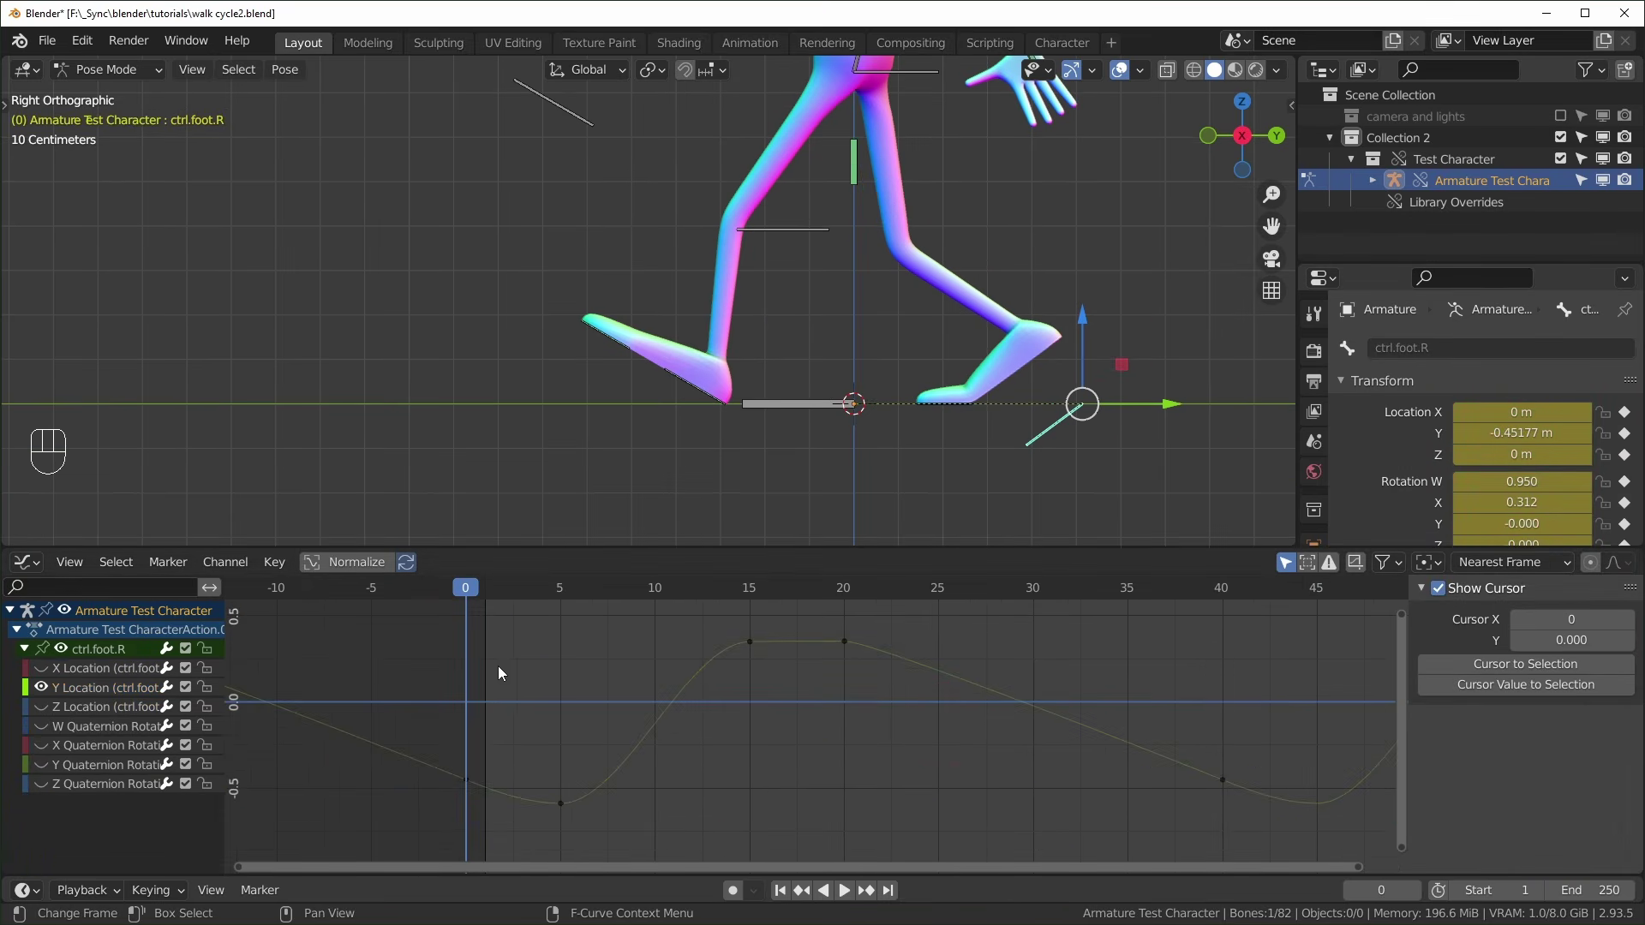
Try raising the frame 5 keyframe on the right foot's Y Location curve, and undo the change
drag(467, 591, 541, 652)
drag(560, 803, 567, 785)
drag(554, 615, 434, 668)
key(ctrl+z)
key(ctrl+z)
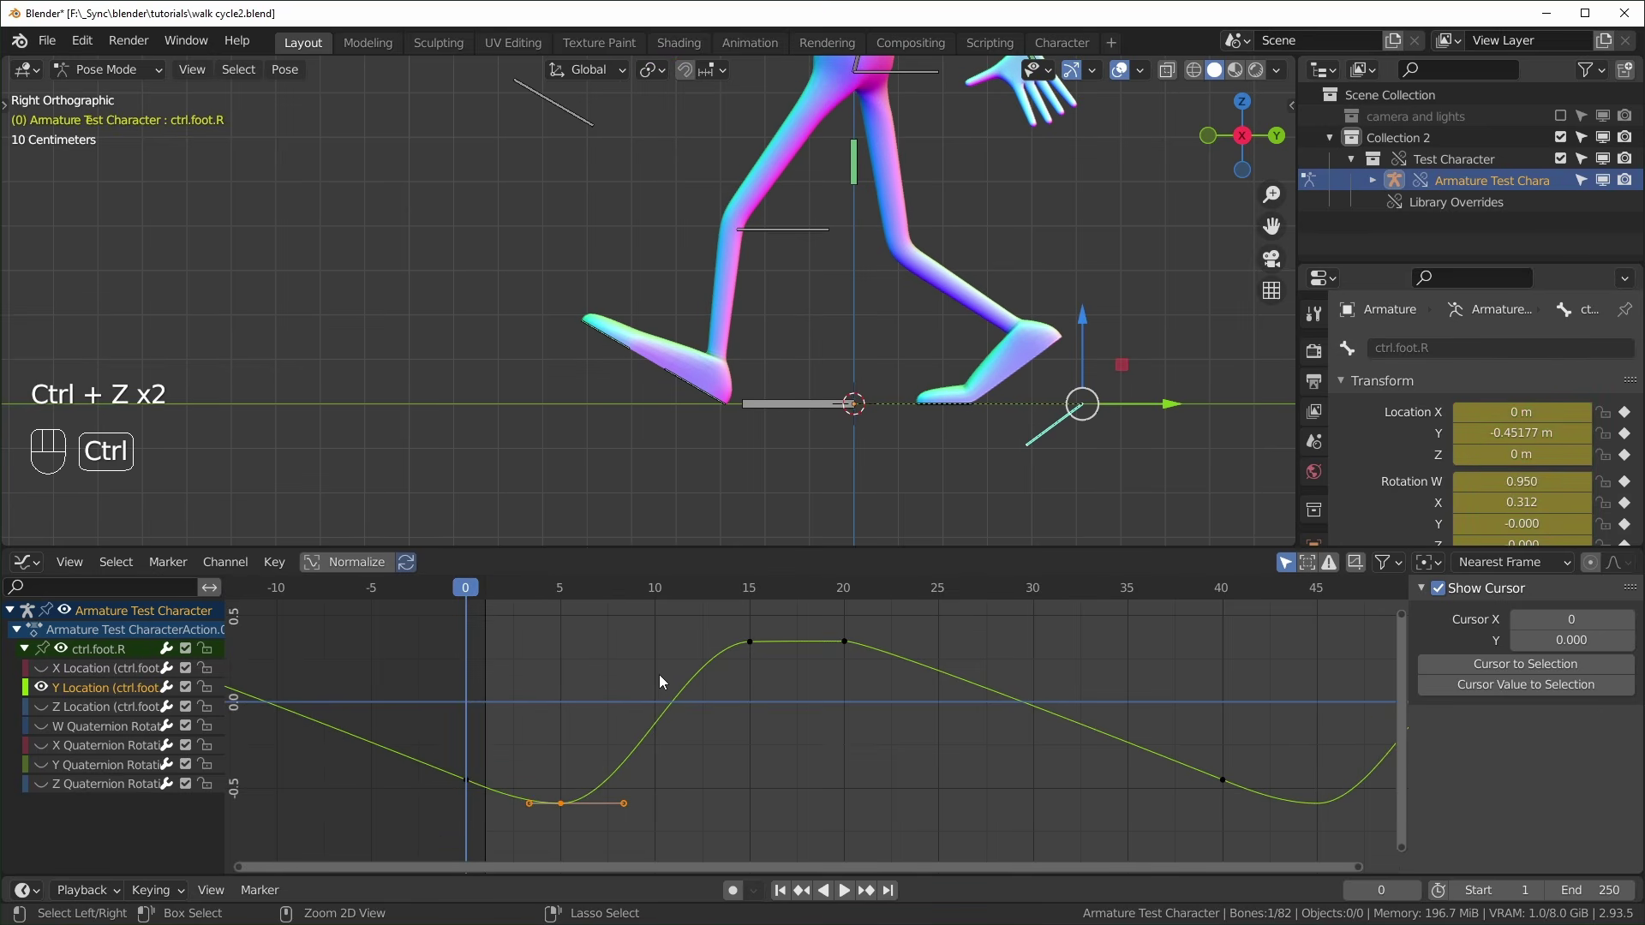
Play and scrub the walk between about frames 20 and 37 to check the right foot's forward and backward travel
key(space)
key(space)
shift+middle_drag(790, 437, 805, 503)
shift+middle_drag(814, 634, 1112, 609)
drag(1112, 608, 1174, 635)
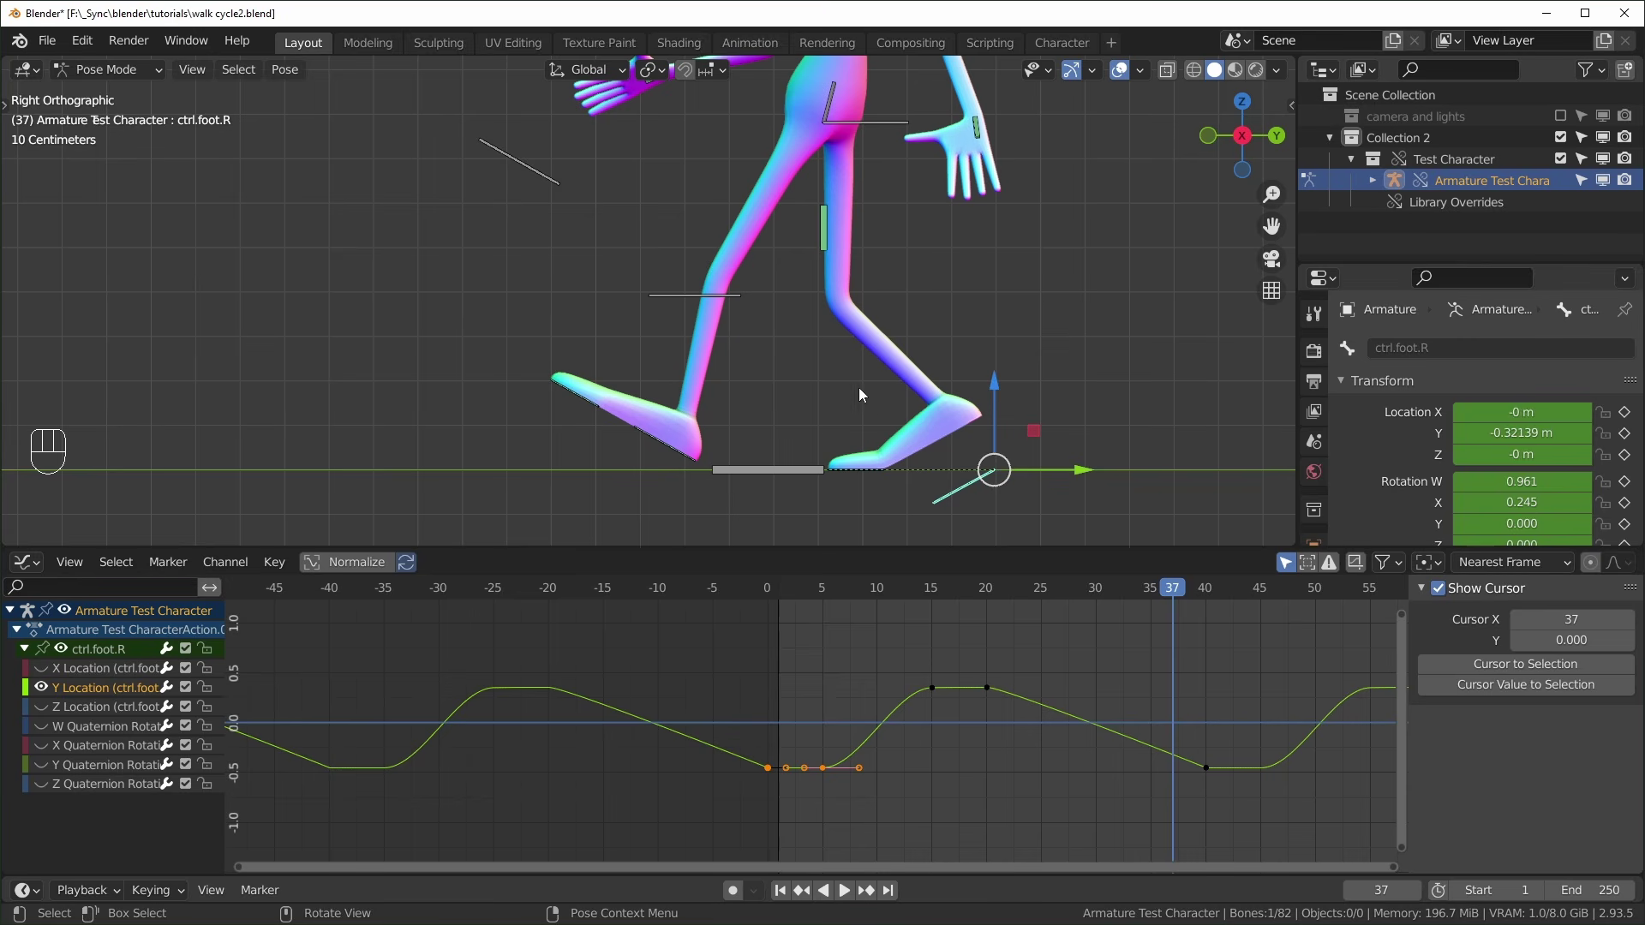
drag(1087, 591, 989, 610)
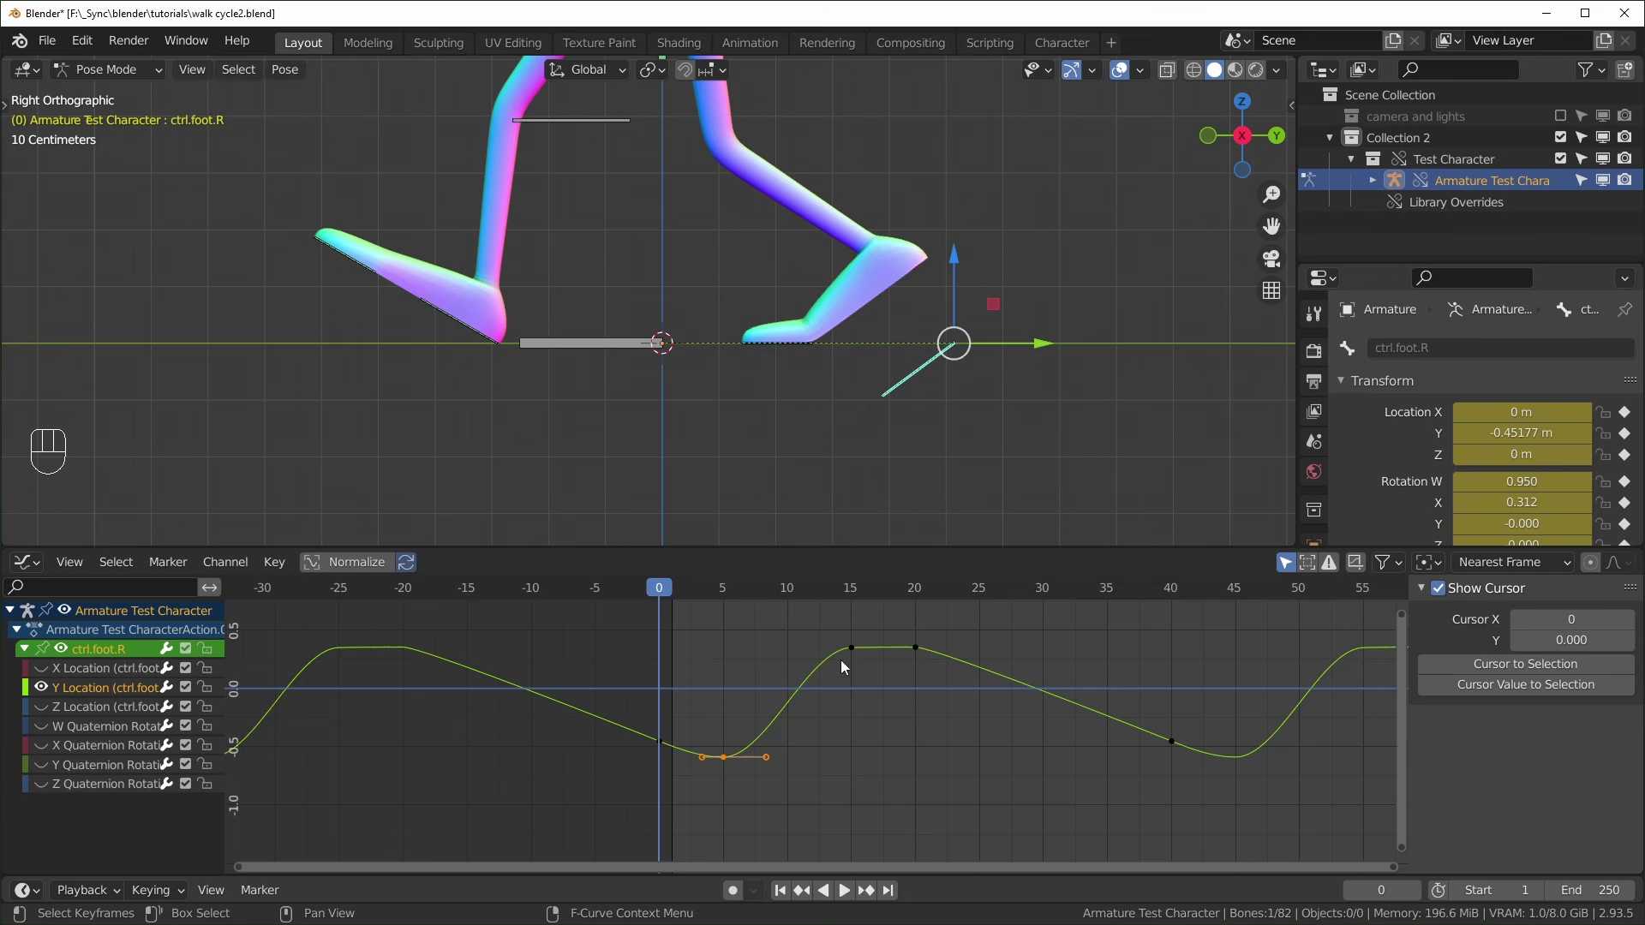
Raise the frame 15 keyframe of the right foot's Y Location curve to about 0.445 m
drag(659, 590, 825, 604)
shift+middle_drag(587, 429, 851, 453)
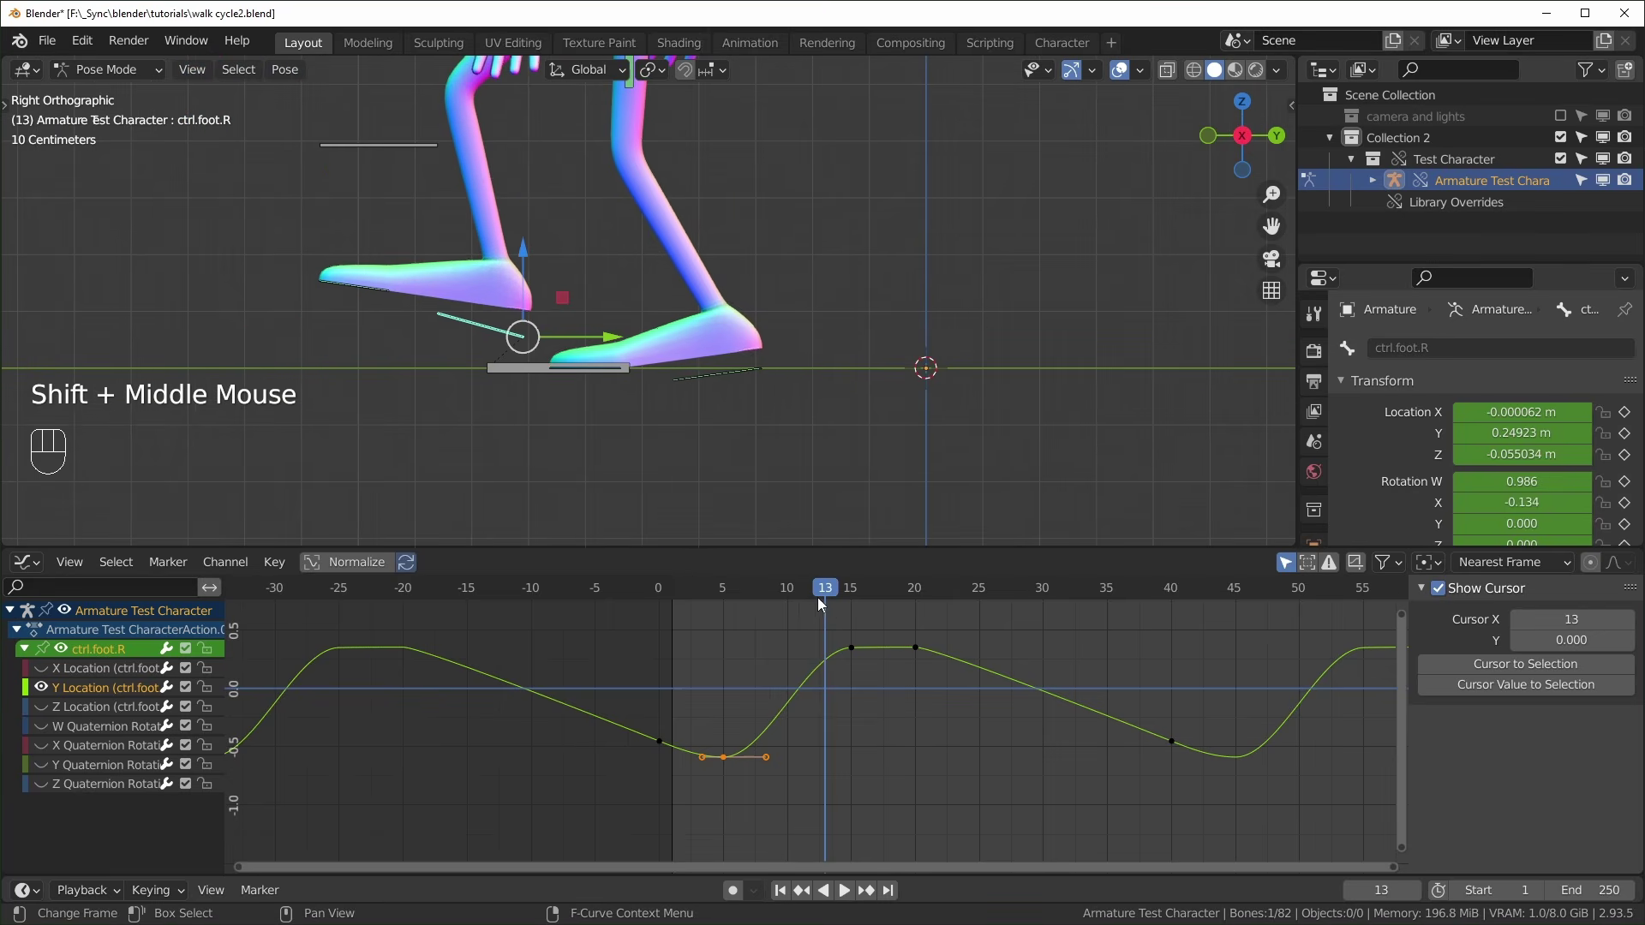
drag(817, 598, 856, 655)
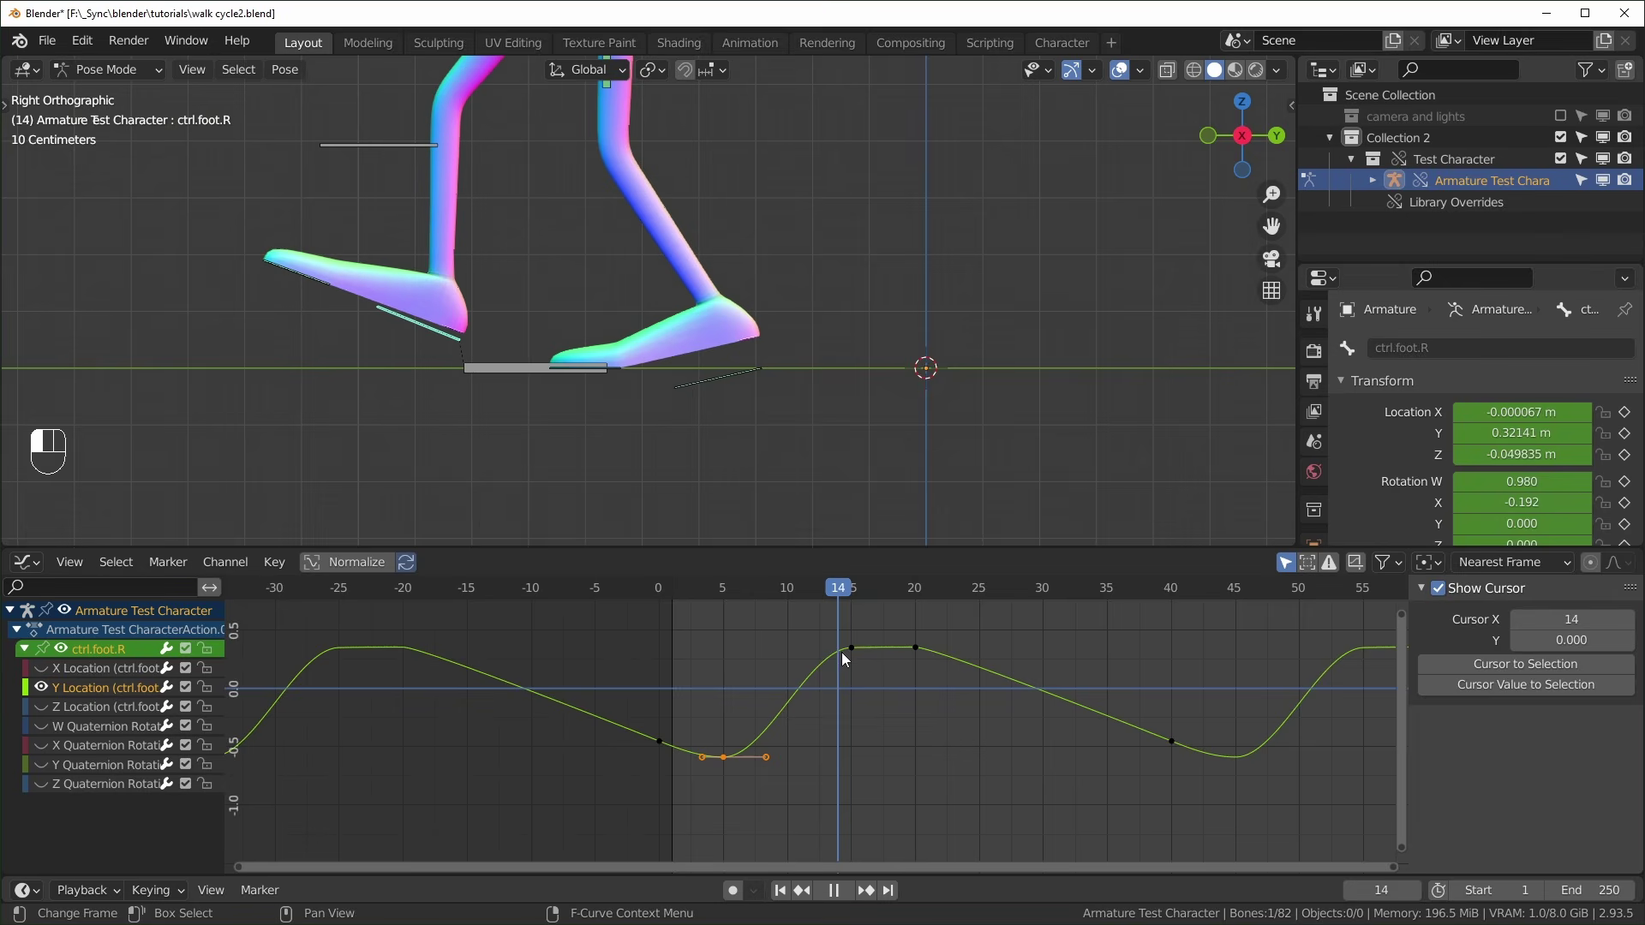
key(Escape)
click(849, 597)
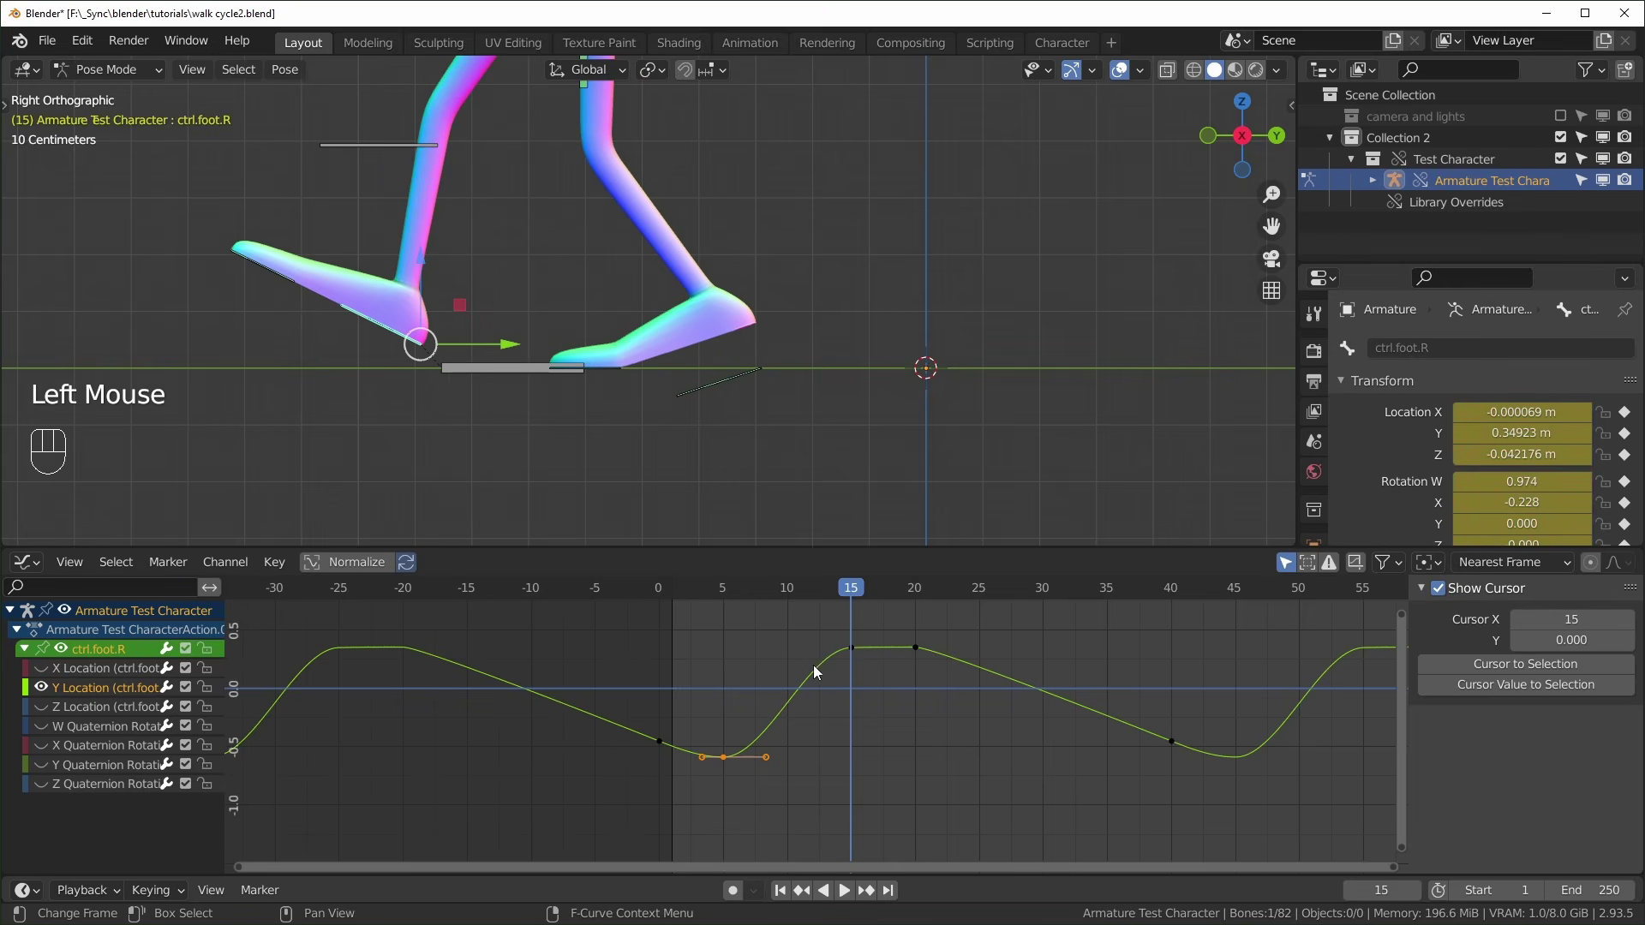
drag(853, 649, 864, 656)
key(g)
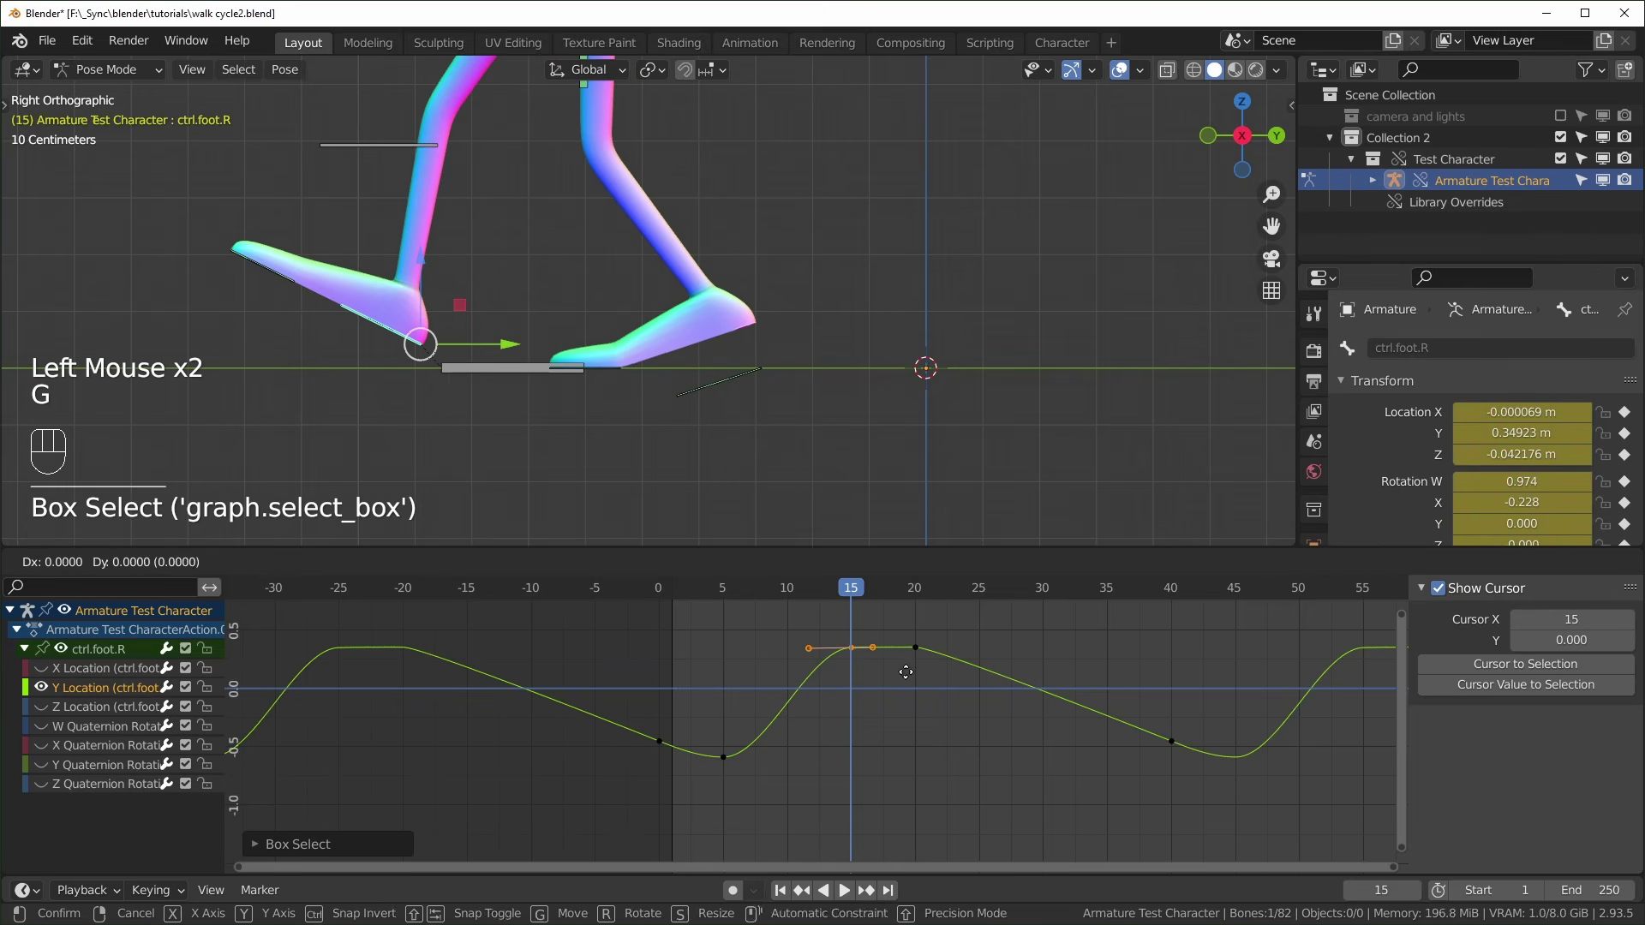
click(908, 661)
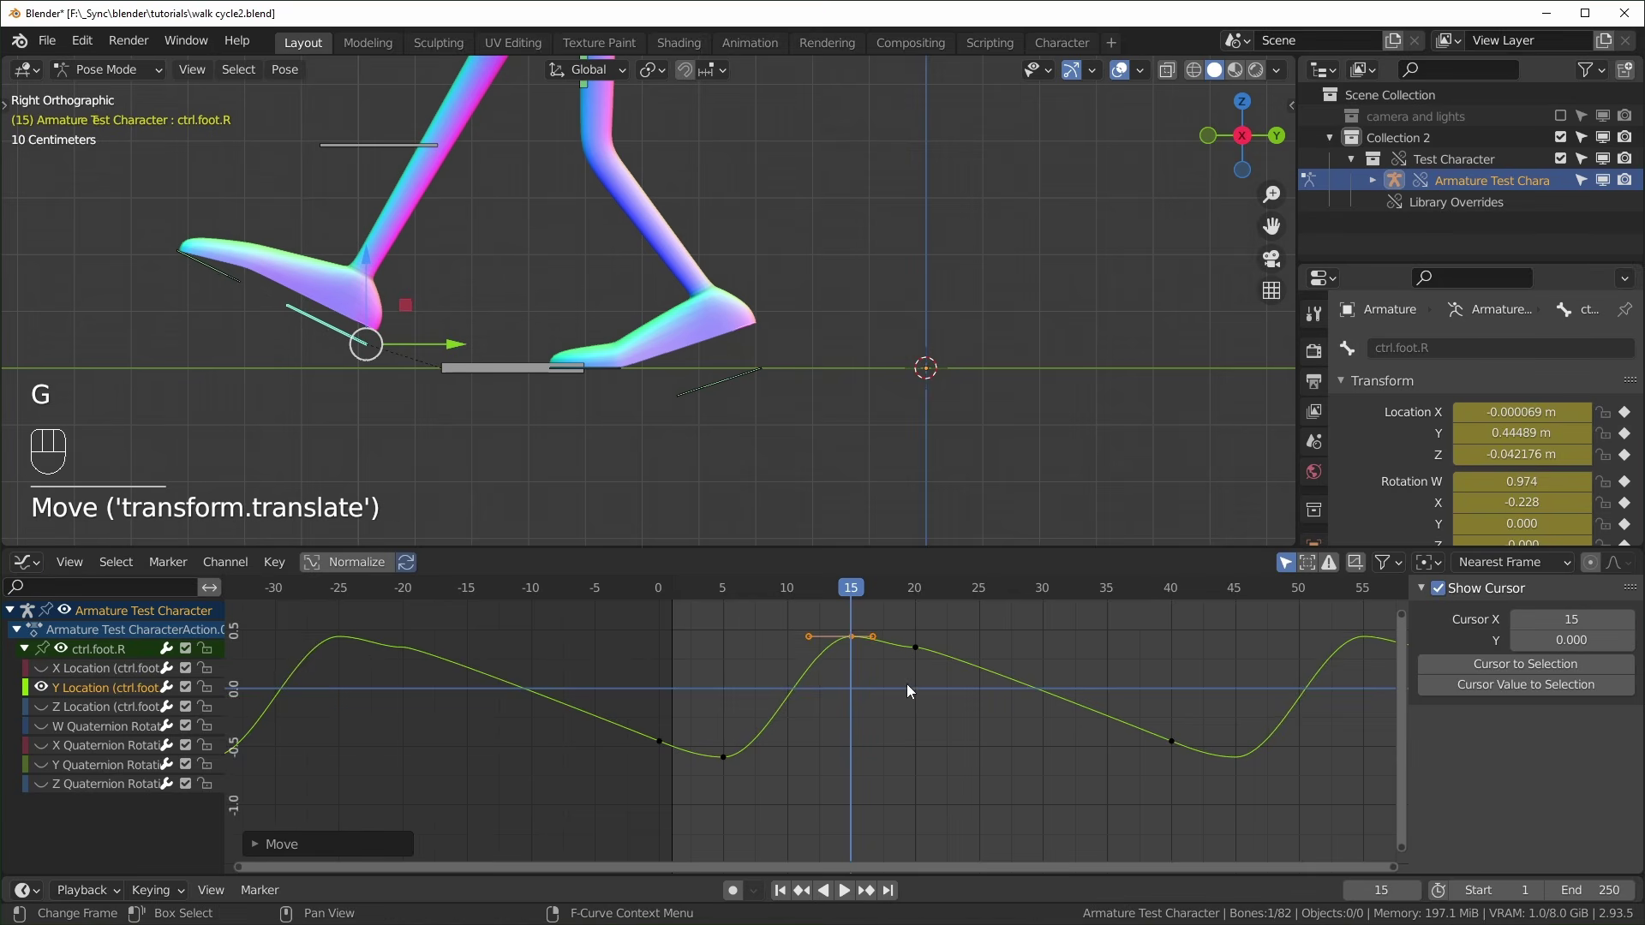
scroll(912, 684, up, 2)
shift+middle_drag(911, 683, 859, 713)
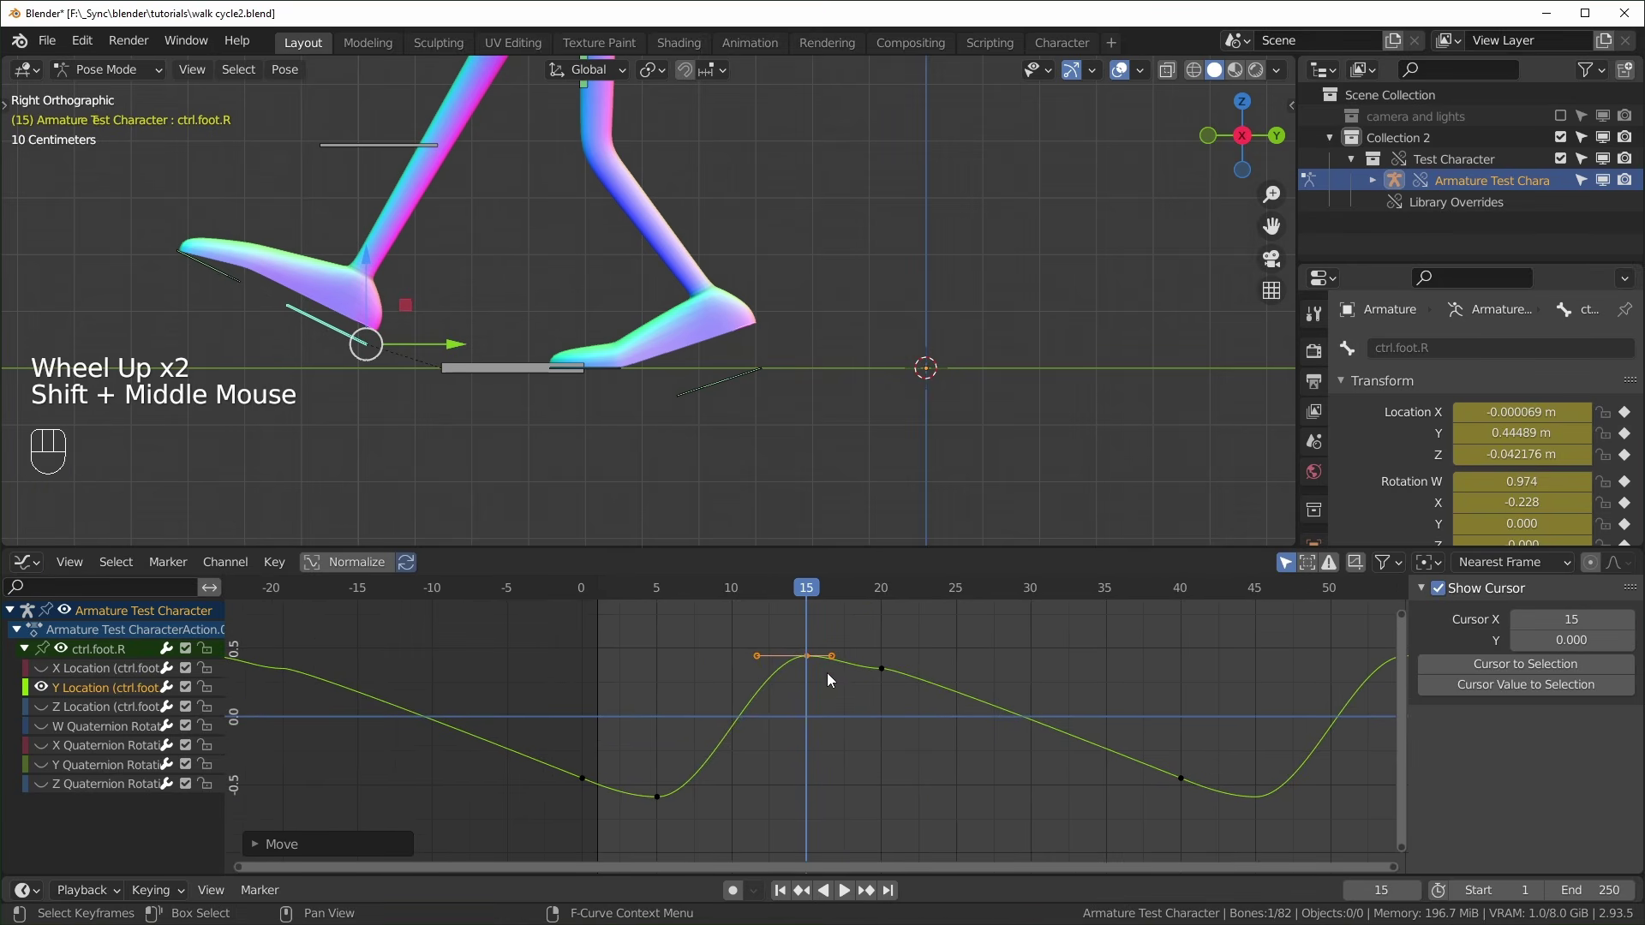
shift+middle_drag(729, 641, 857, 626)
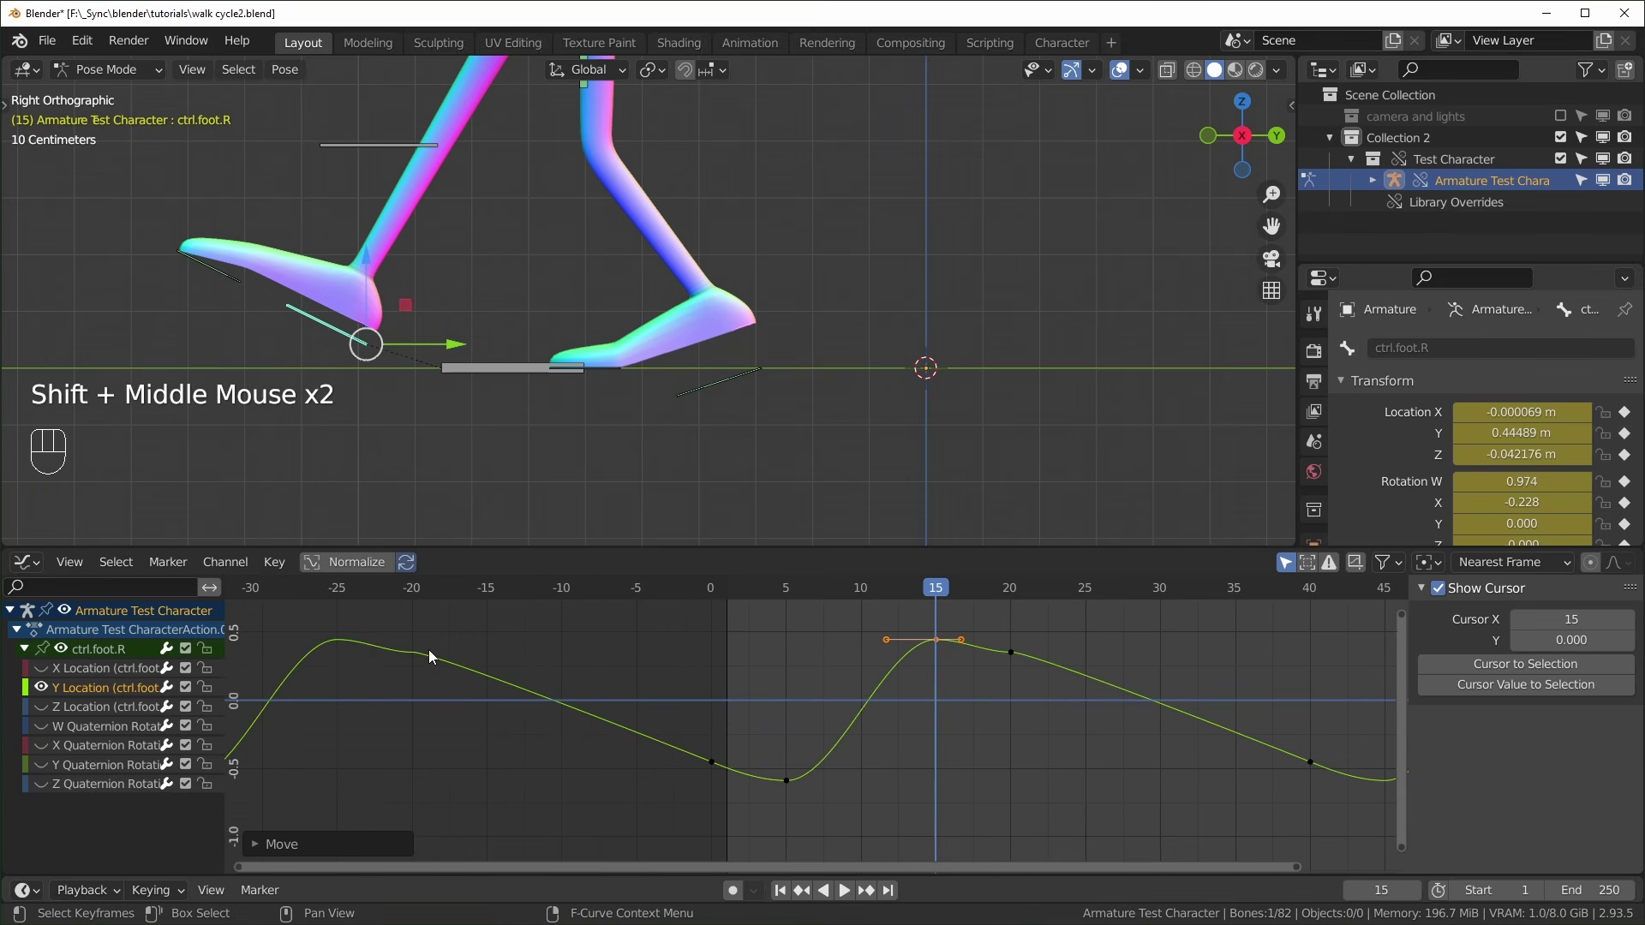
Lengthen the left handle of the frame 20 keyframe on the Y Location curve about threefold and rotate it about 10 degrees toward the frame 15 keyframe
shift+middle_drag(1035, 741, 882, 742)
scroll(922, 717, up, 2)
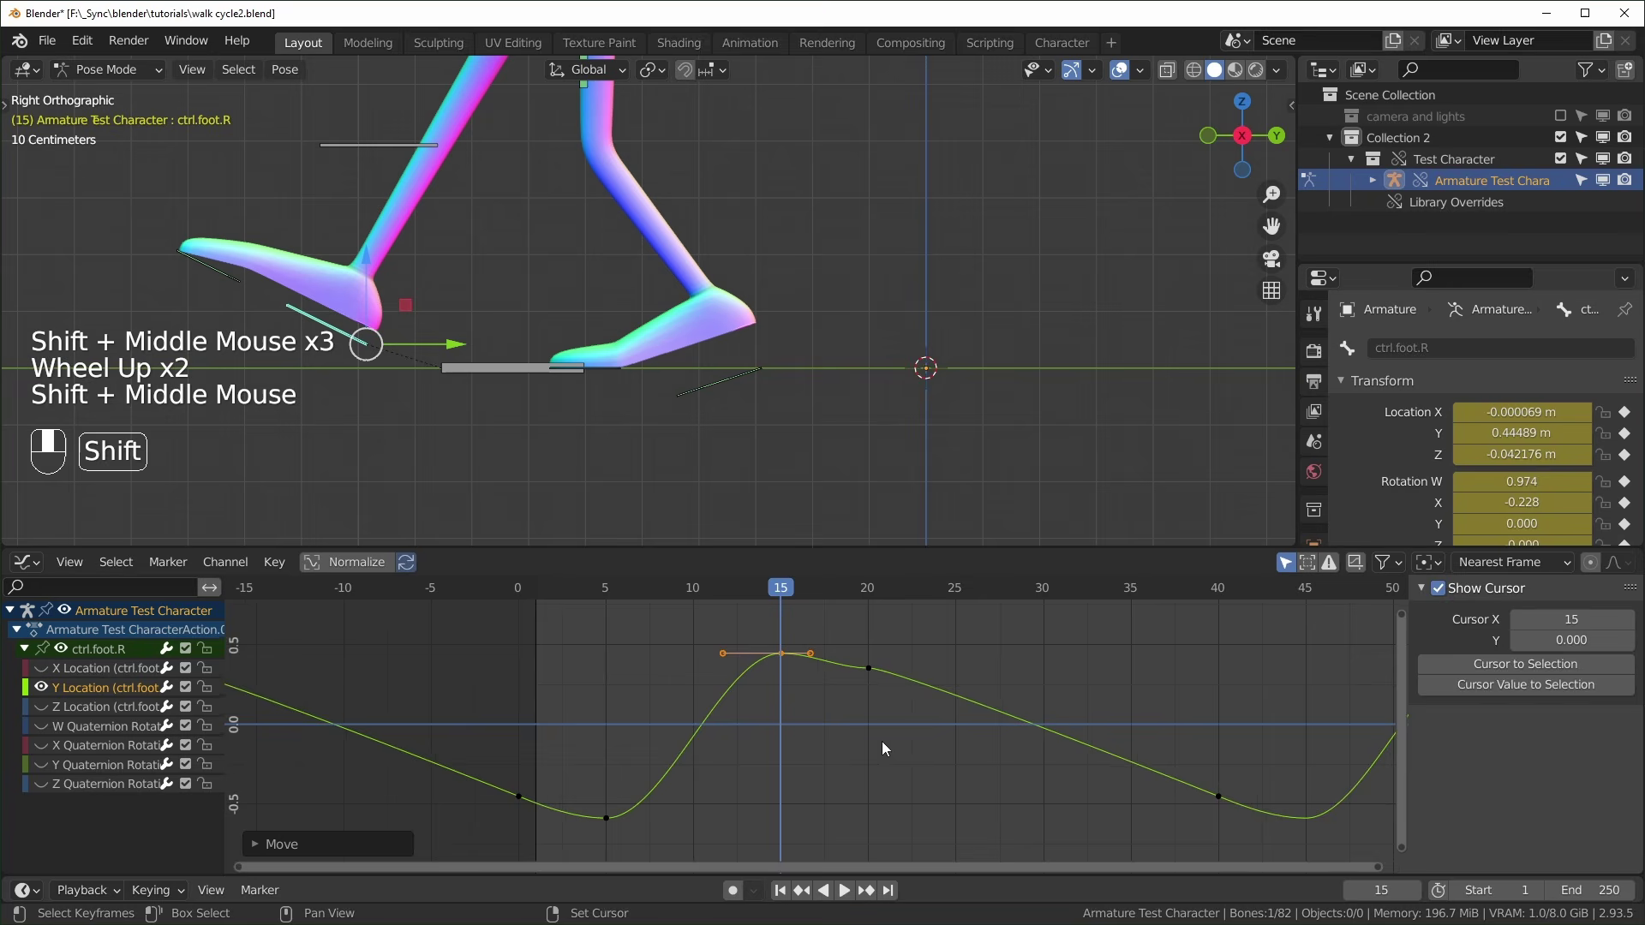
click(868, 670)
click(849, 684)
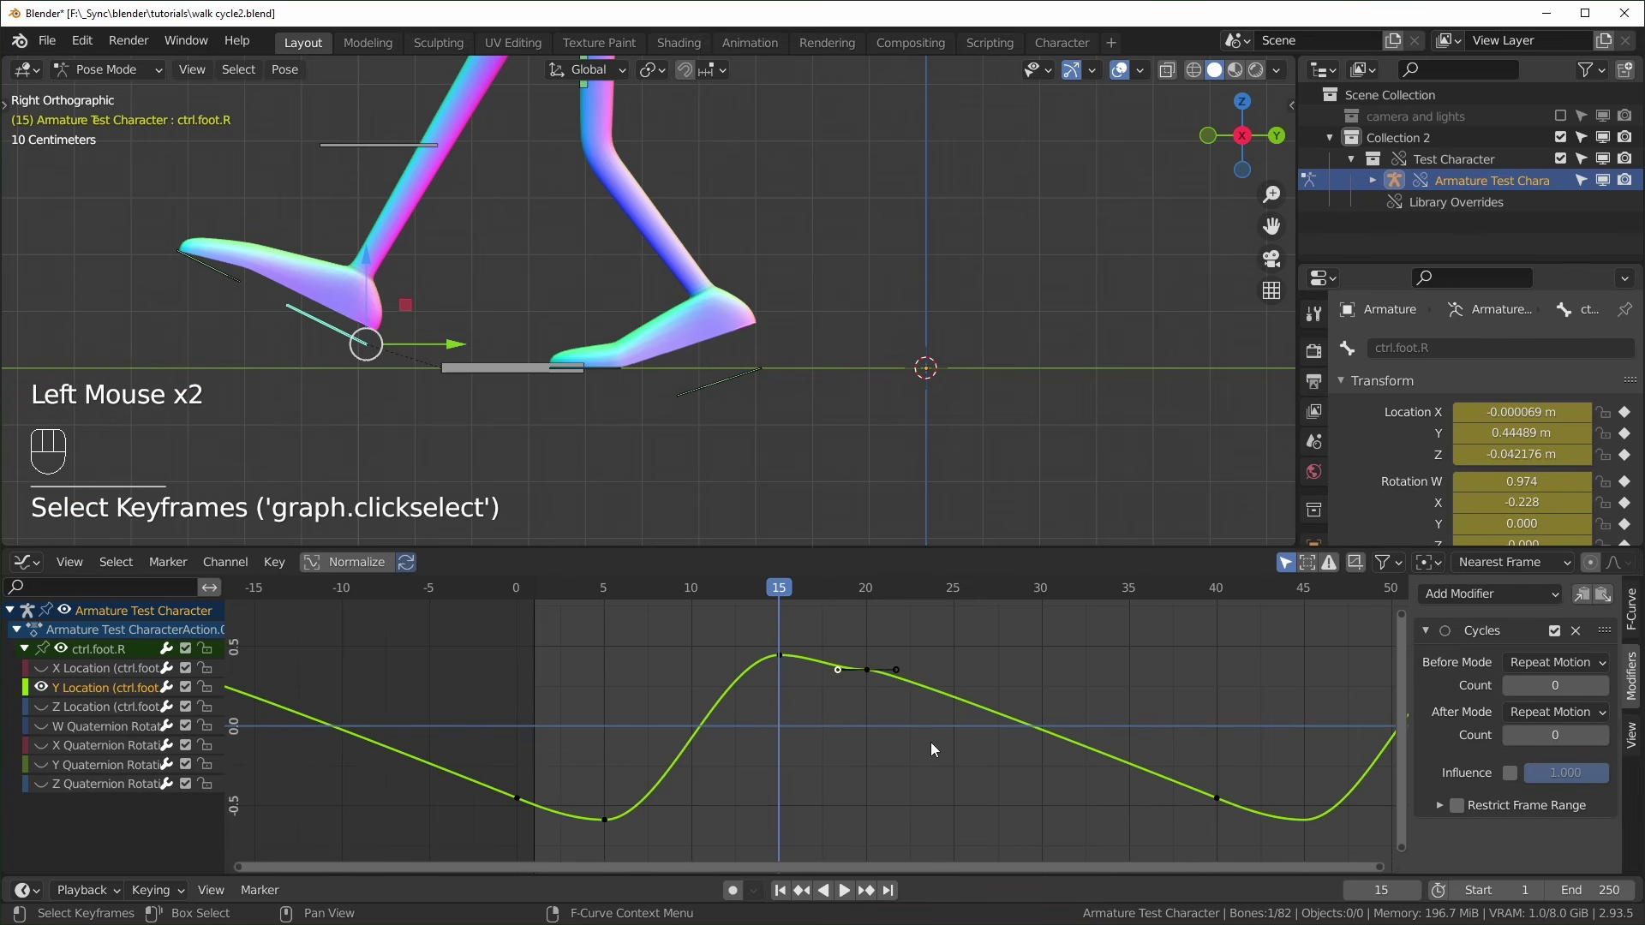
key(r)
key(s)
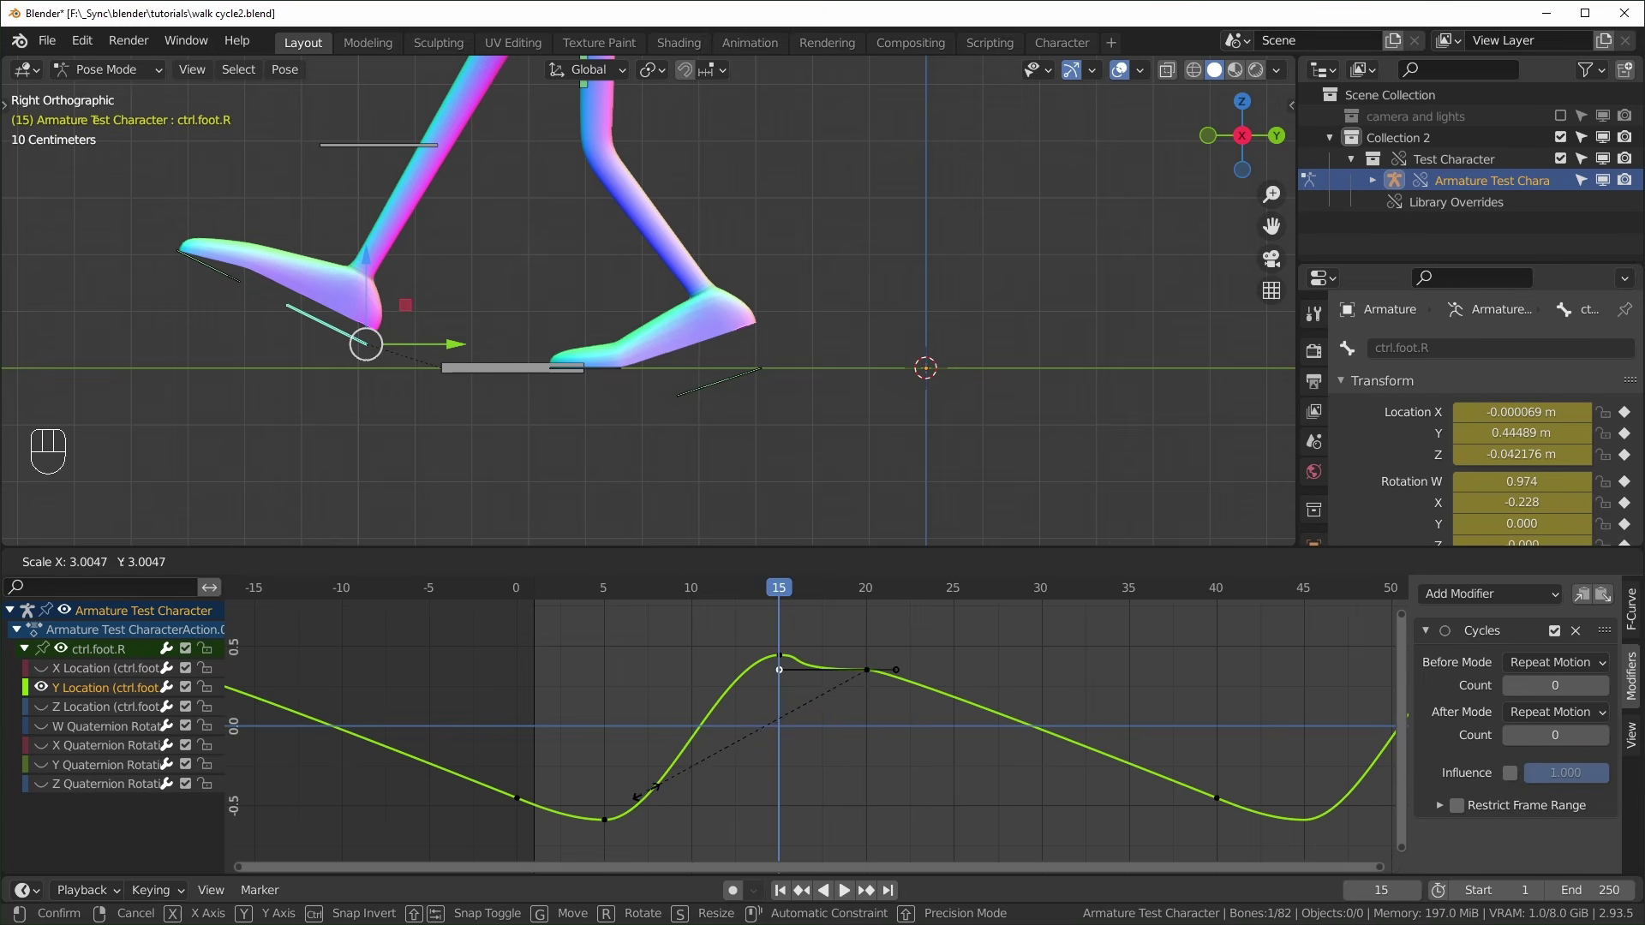
click(883, 764)
key(r)
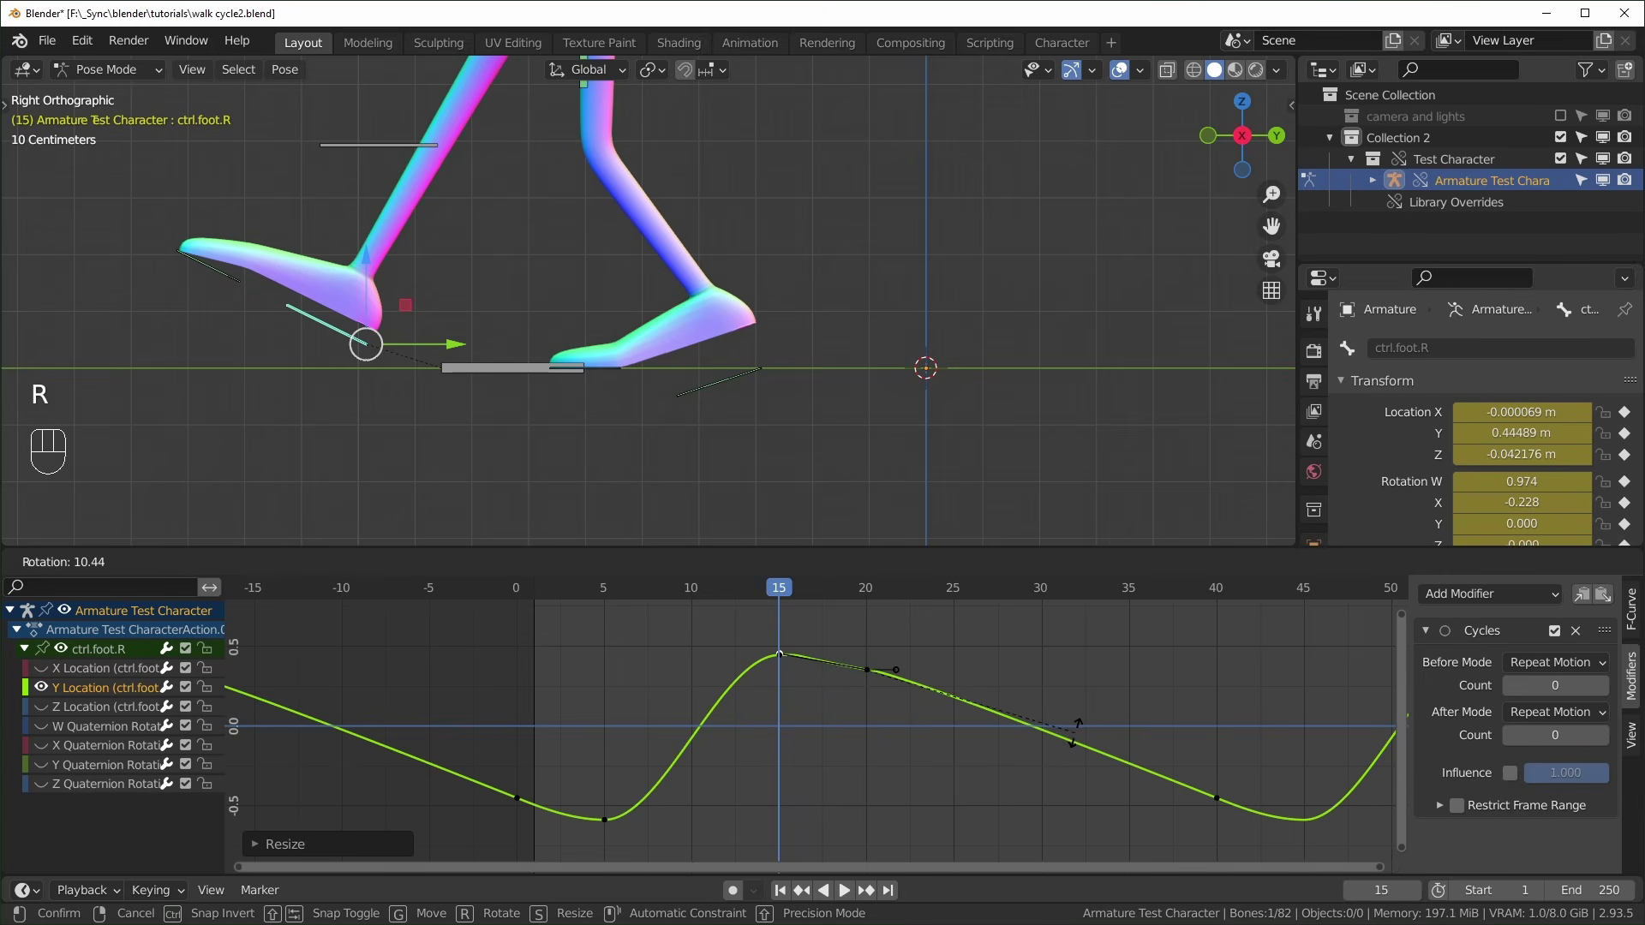
click(1044, 735)
Shorten the left handle of the frame 20 keyframe and rotate it about 2 degrees to smooth the Y Location curve's descent
scroll(788, 661, up, 4)
shift+middle_drag(788, 662, 724, 742)
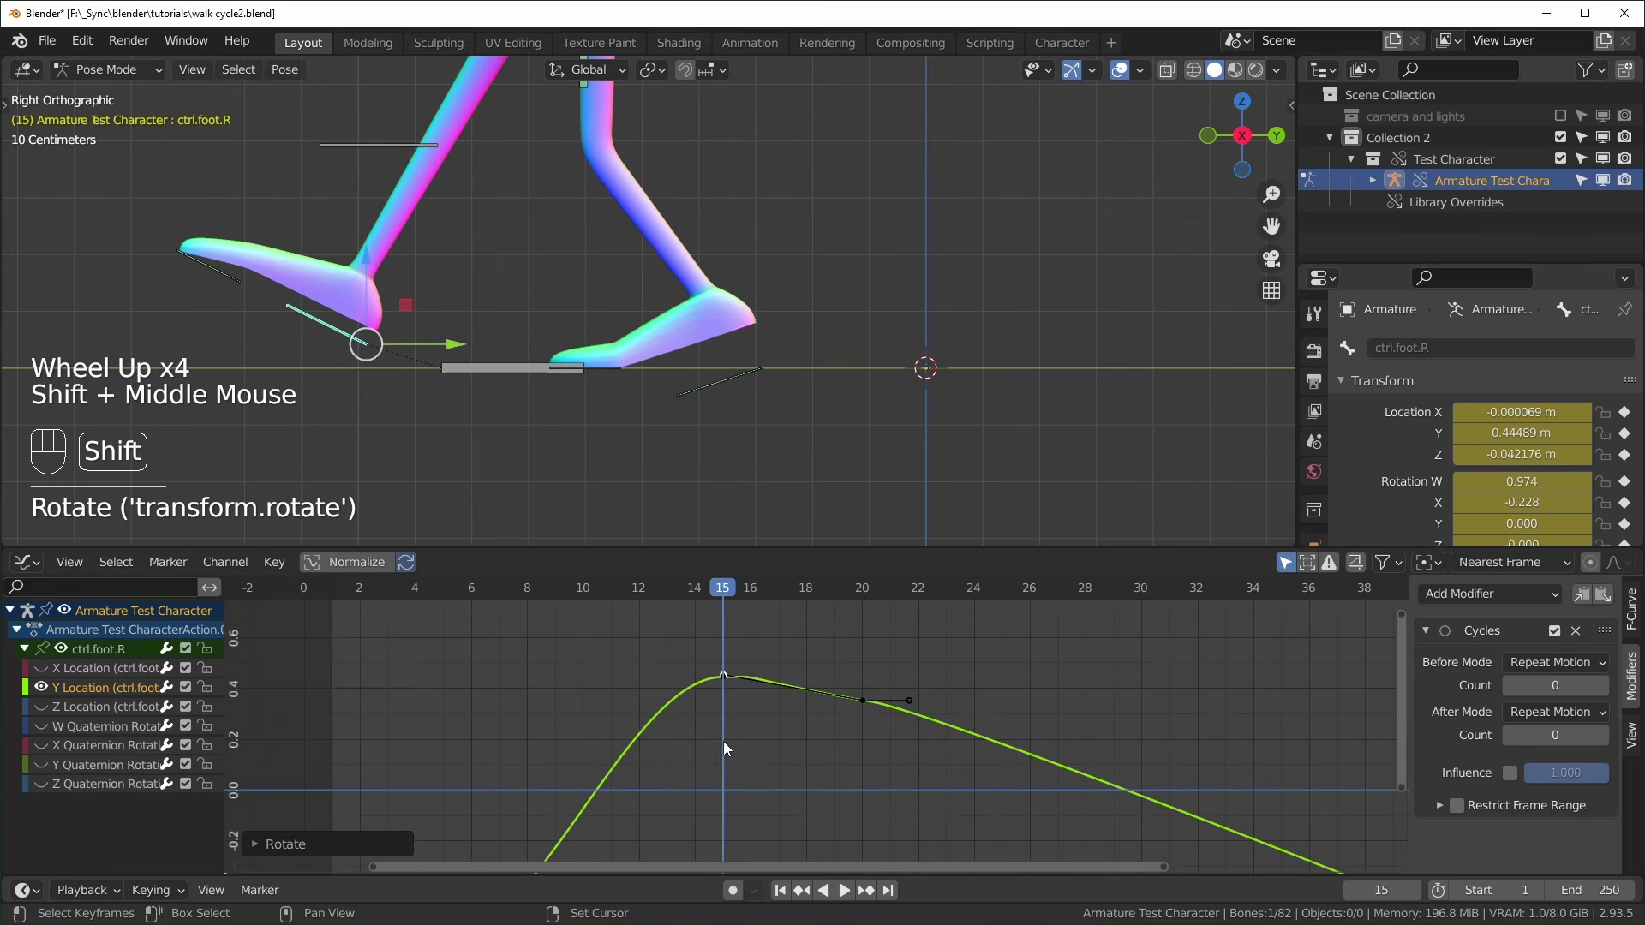
key(s)
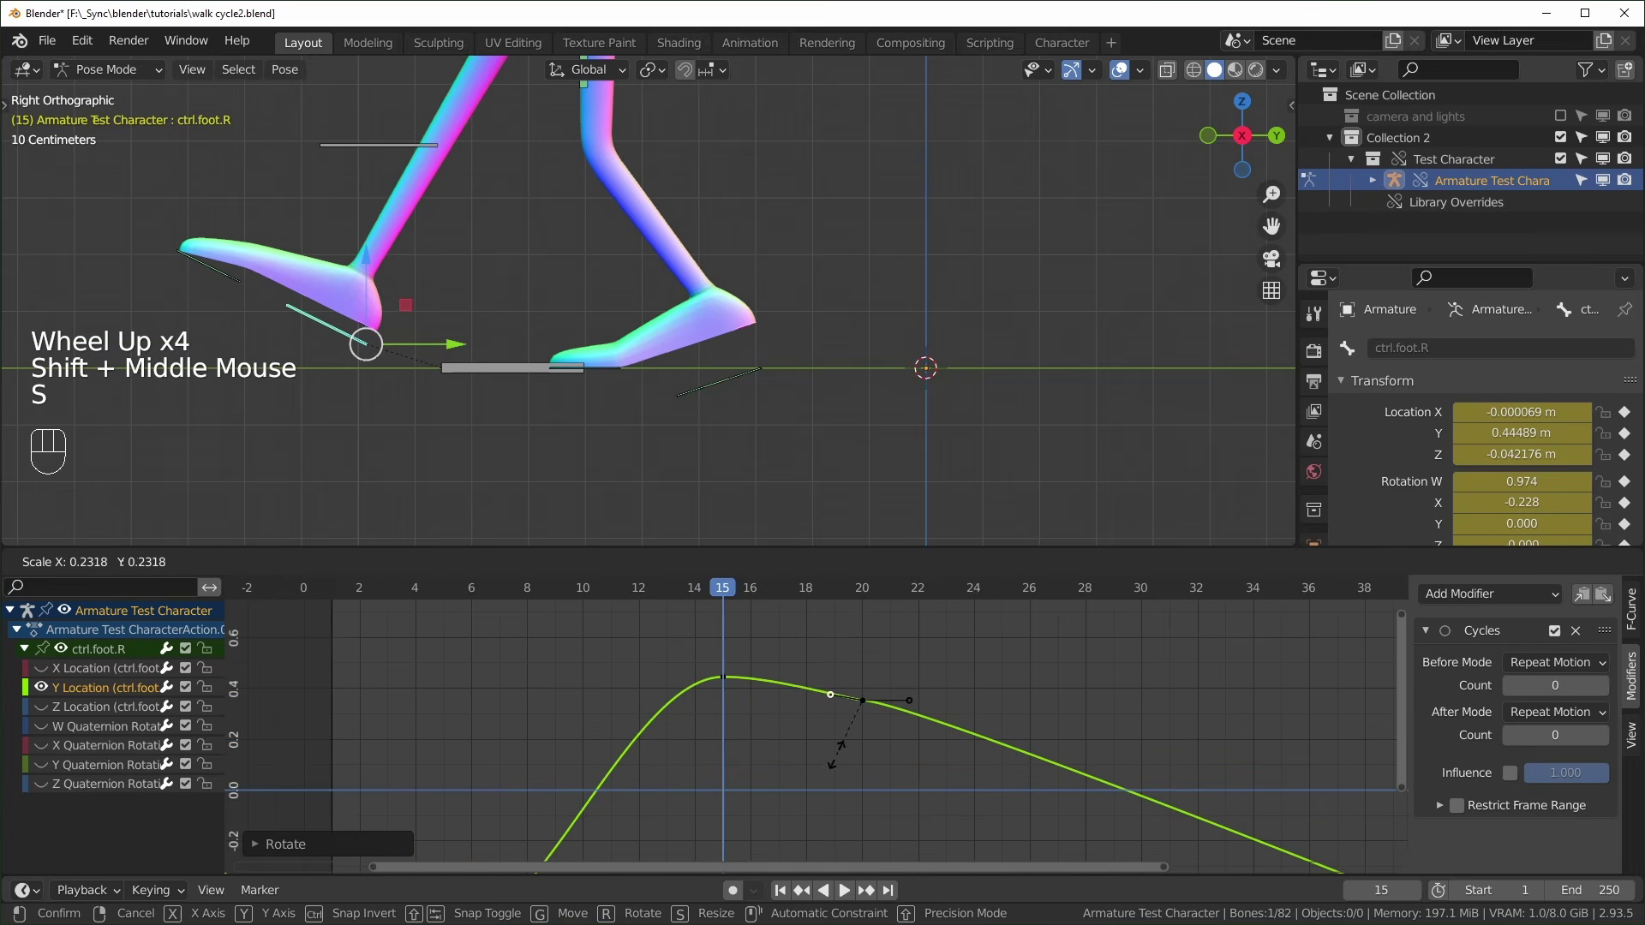
click(787, 746)
scroll(788, 742, down, 4)
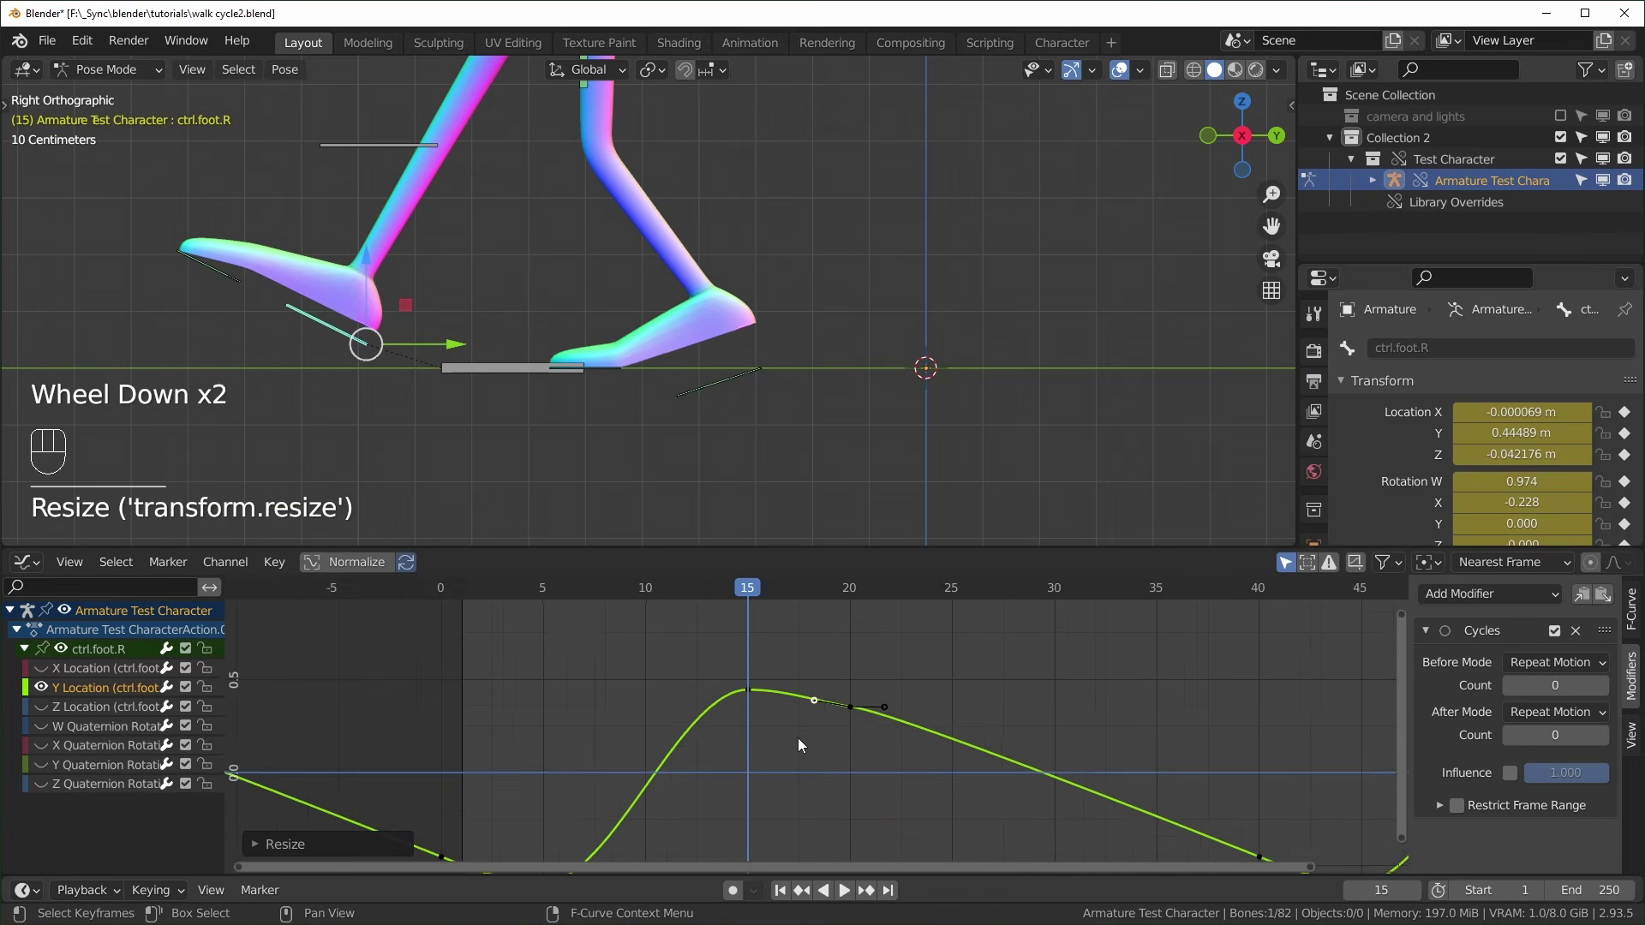
shift+middle_drag(778, 752, 648, 742)
scroll(821, 718, up, 4)
shift+middle_drag(821, 719, 991, 722)
key(r)
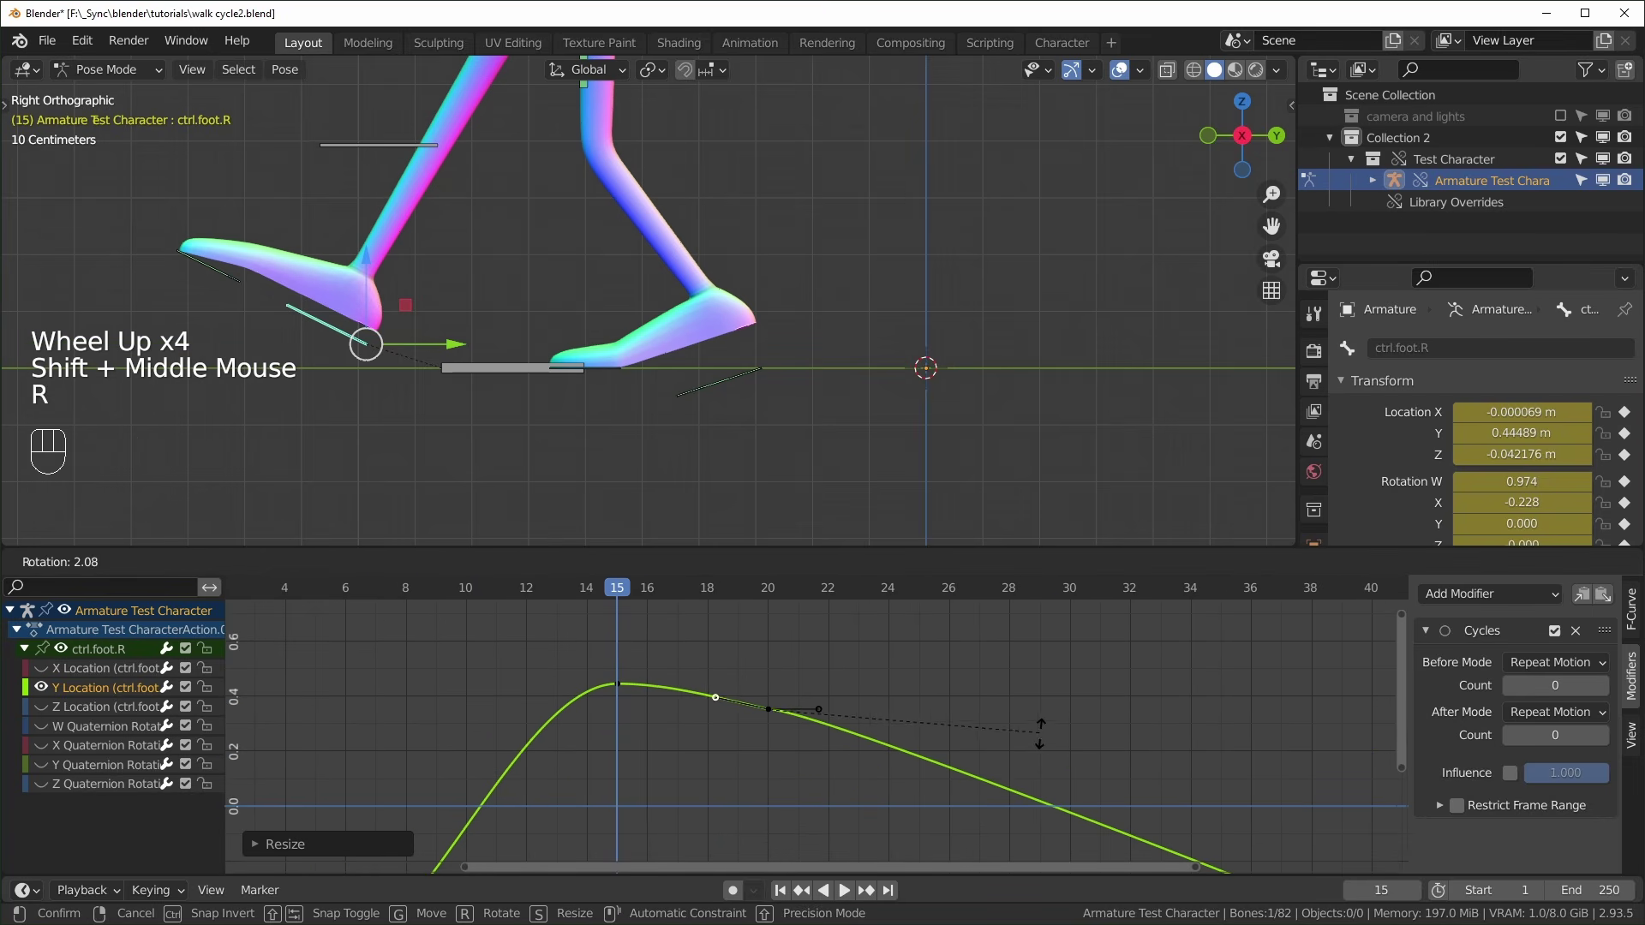
click(1043, 737)
scroll(698, 734, down, 2)
shift+middle_drag(694, 732, 992, 683)
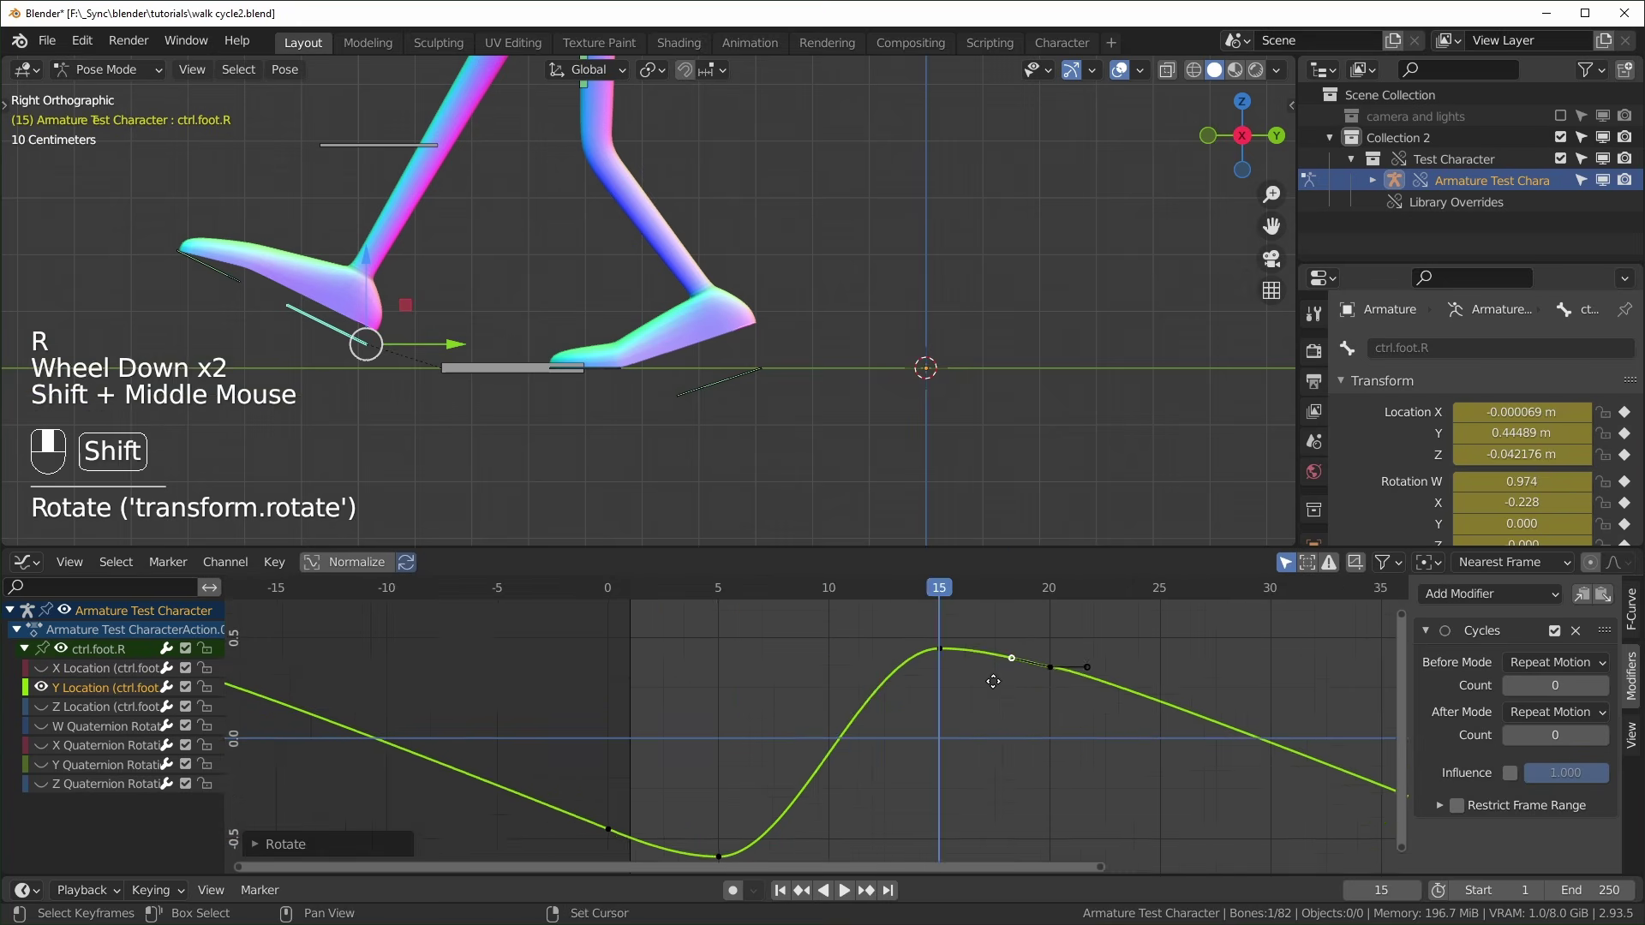
Return to frame 15 and show only the right foot control's Z Location curve
drag(797, 591, 828, 653)
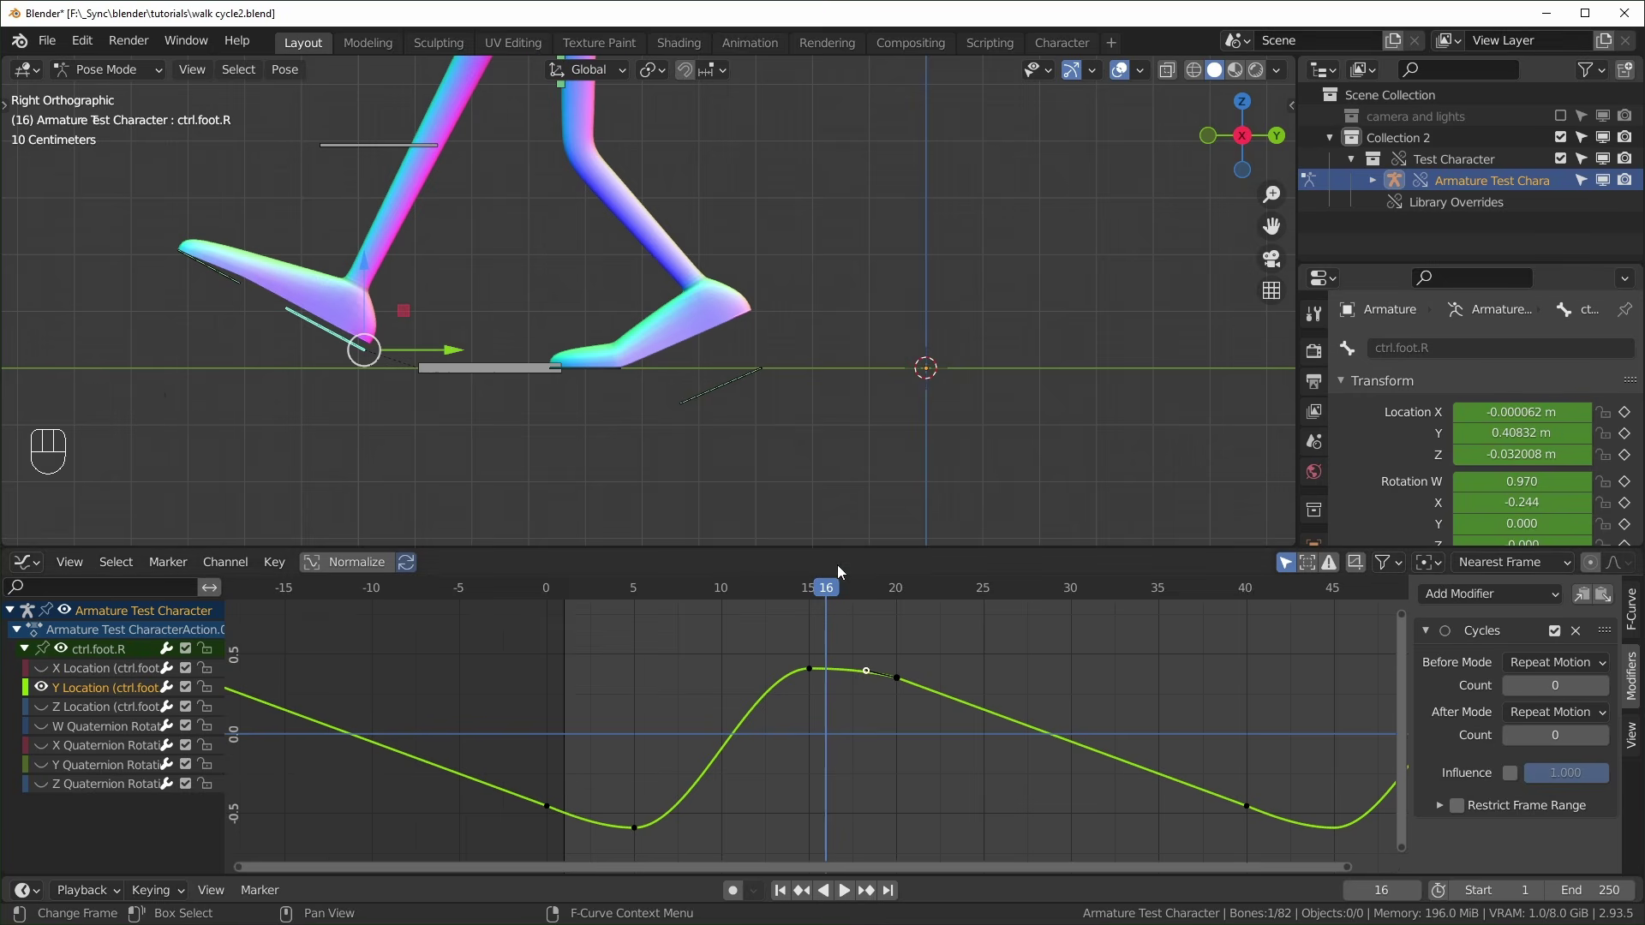
drag(797, 591, 824, 636)
double_click(809, 591)
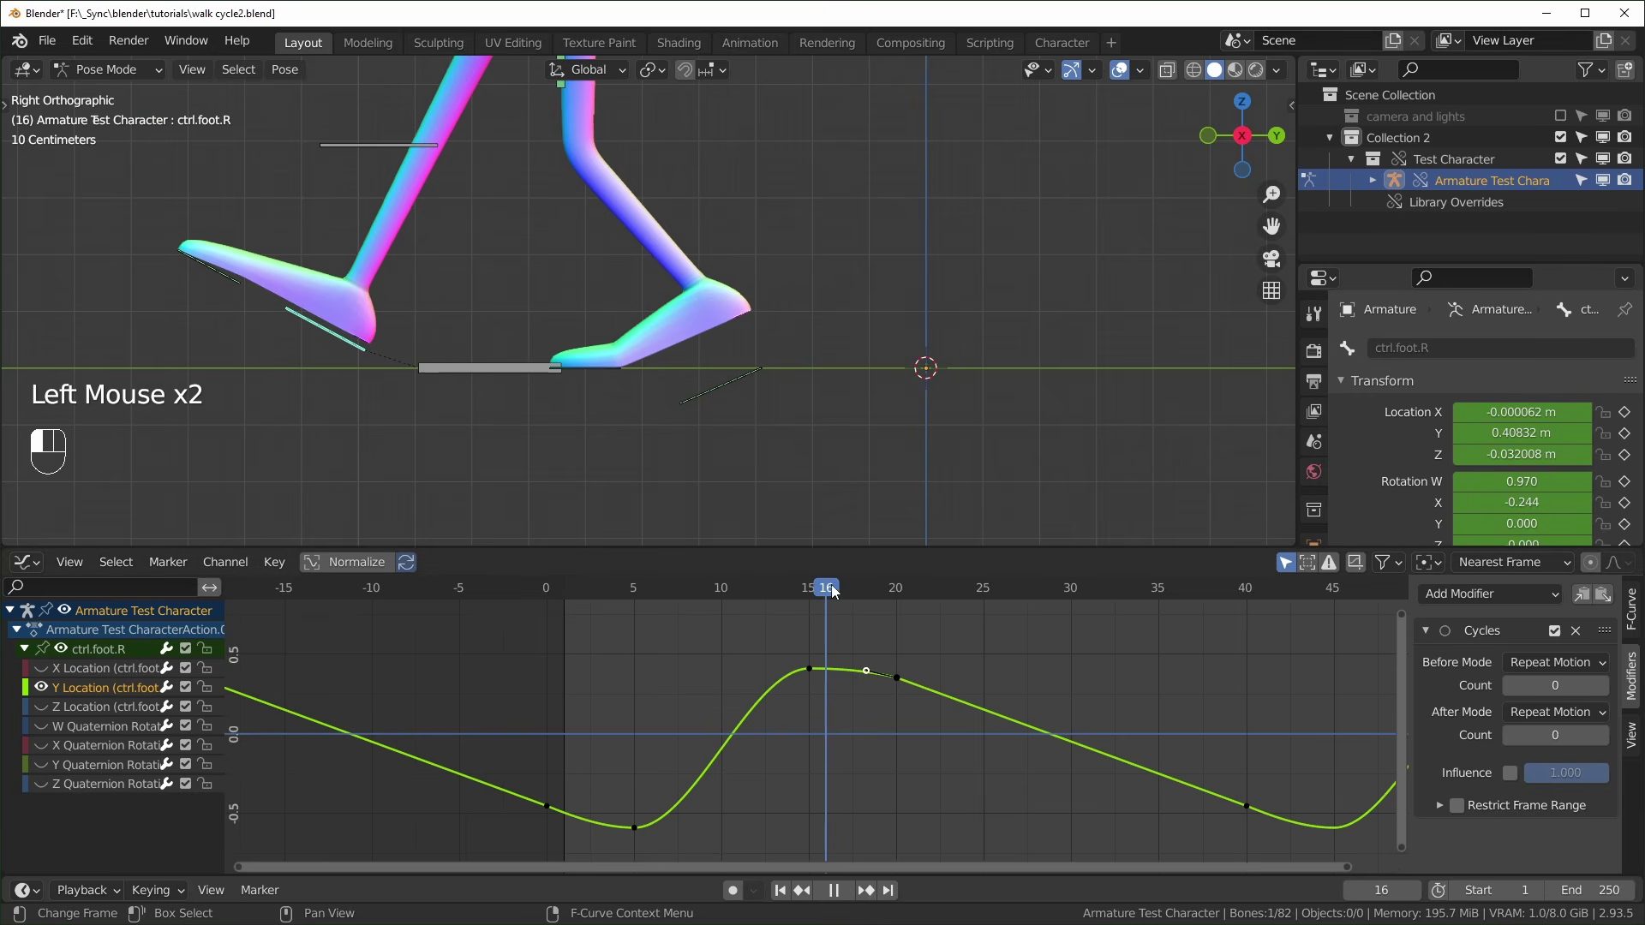
click(76, 706)
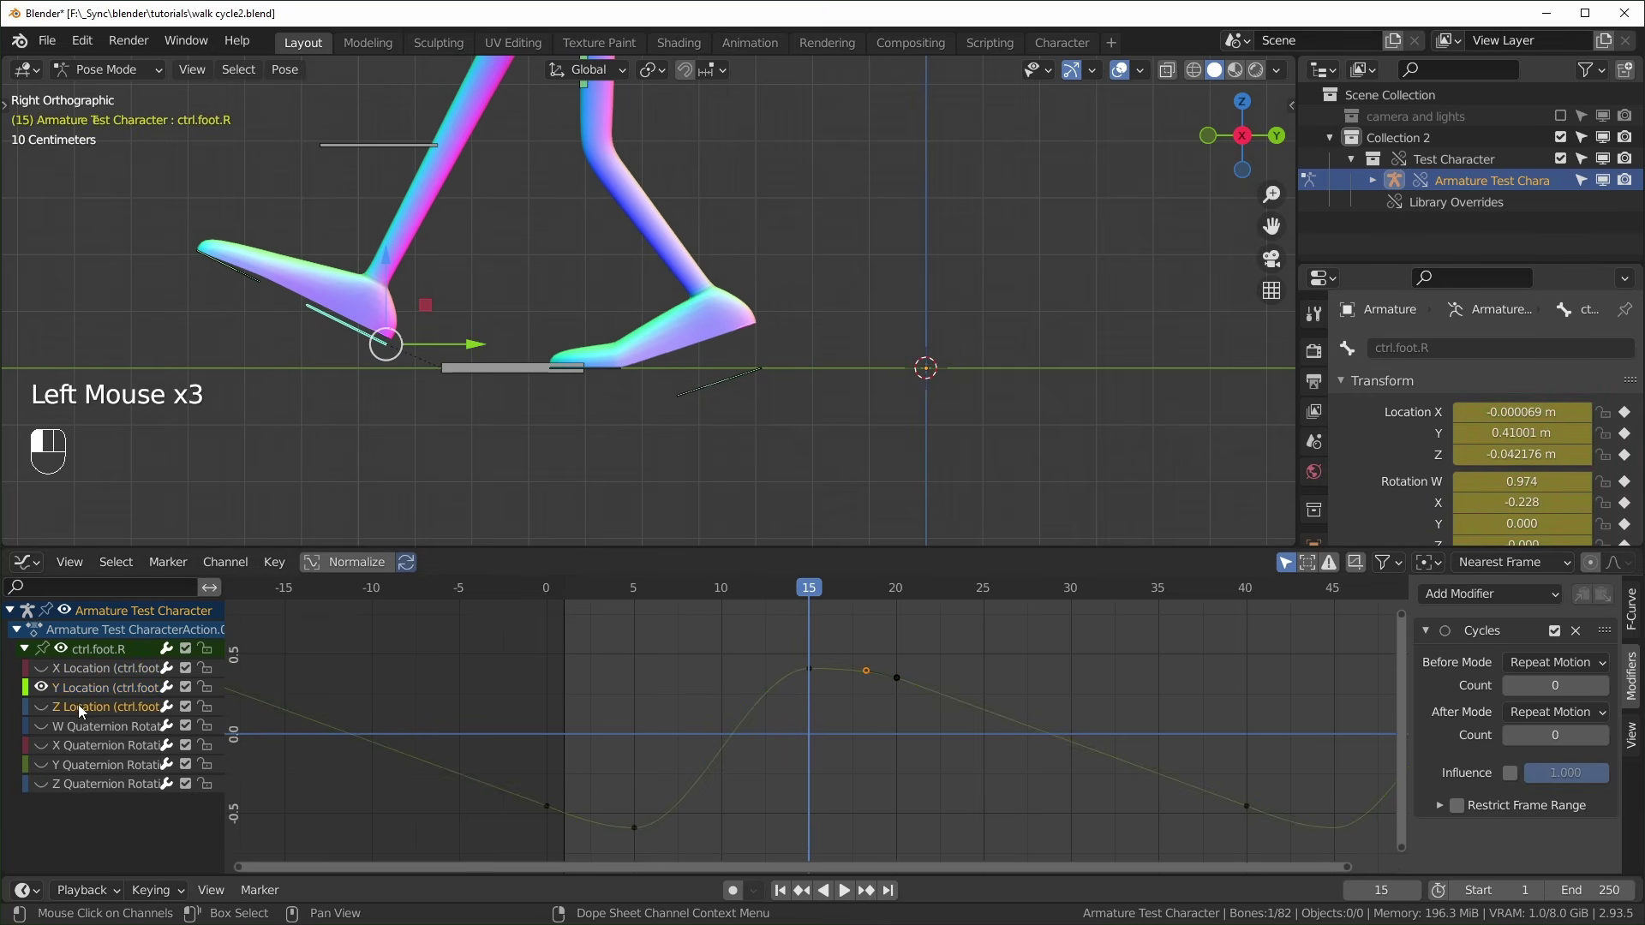
click(41, 688)
click(41, 707)
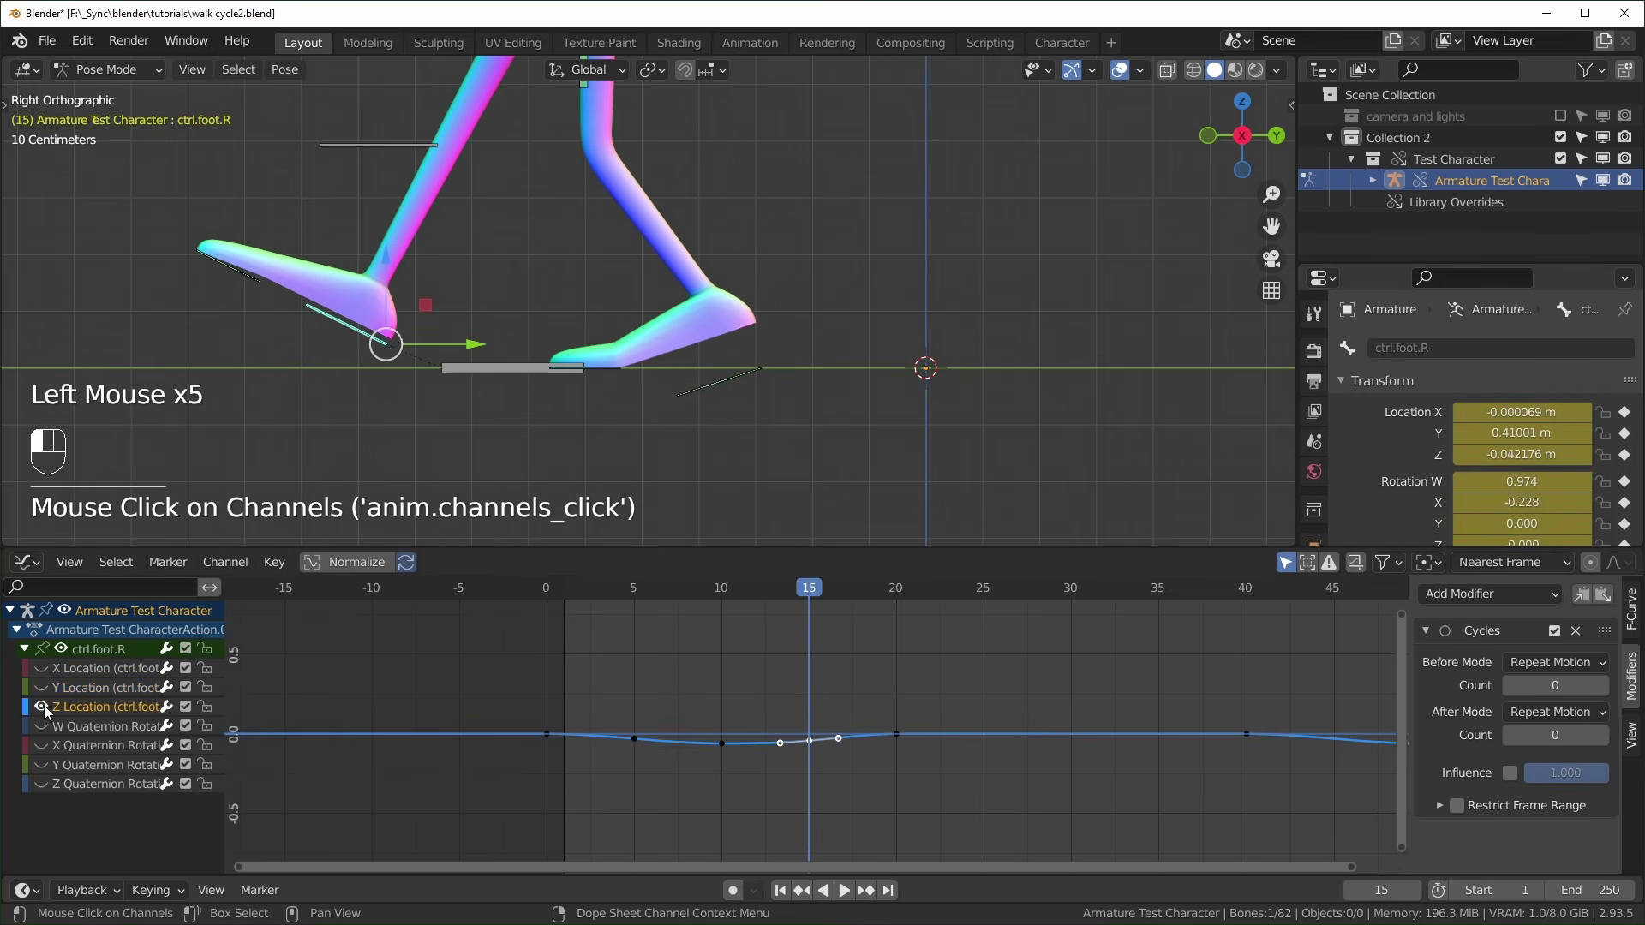
Lower the frame 15 keyframe of the right foot's Z Location curve to about -0.058 m and scrub the walk to check it
shift+middle_drag(835, 763, 846, 757)
click(828, 771)
drag(828, 771, 855, 756)
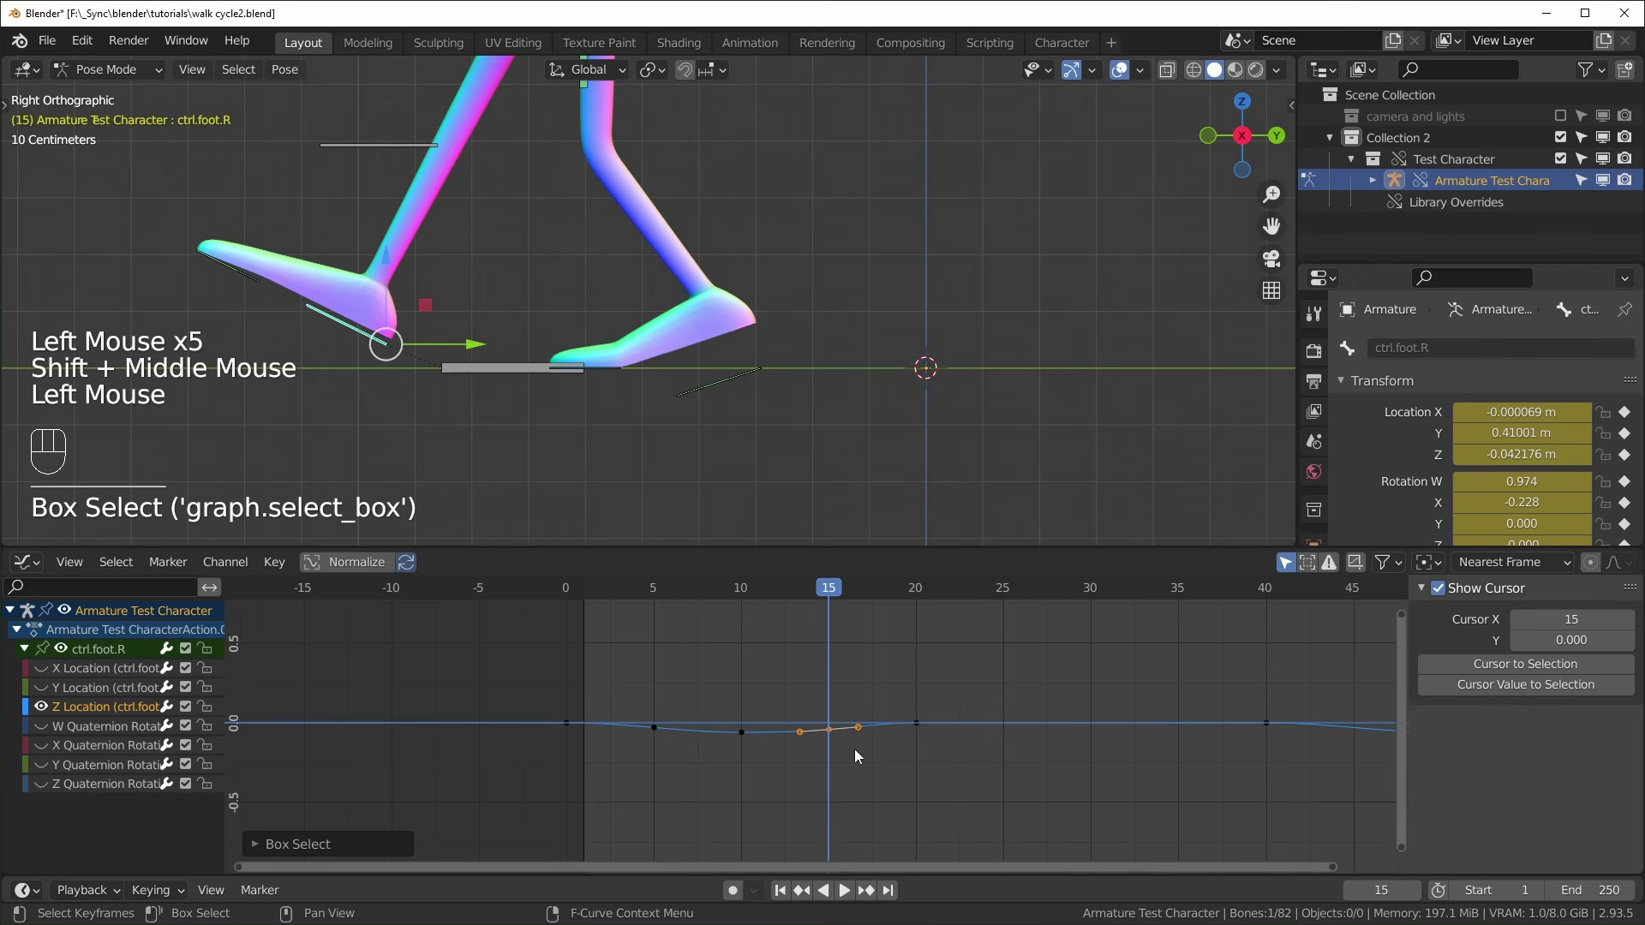
key(g)
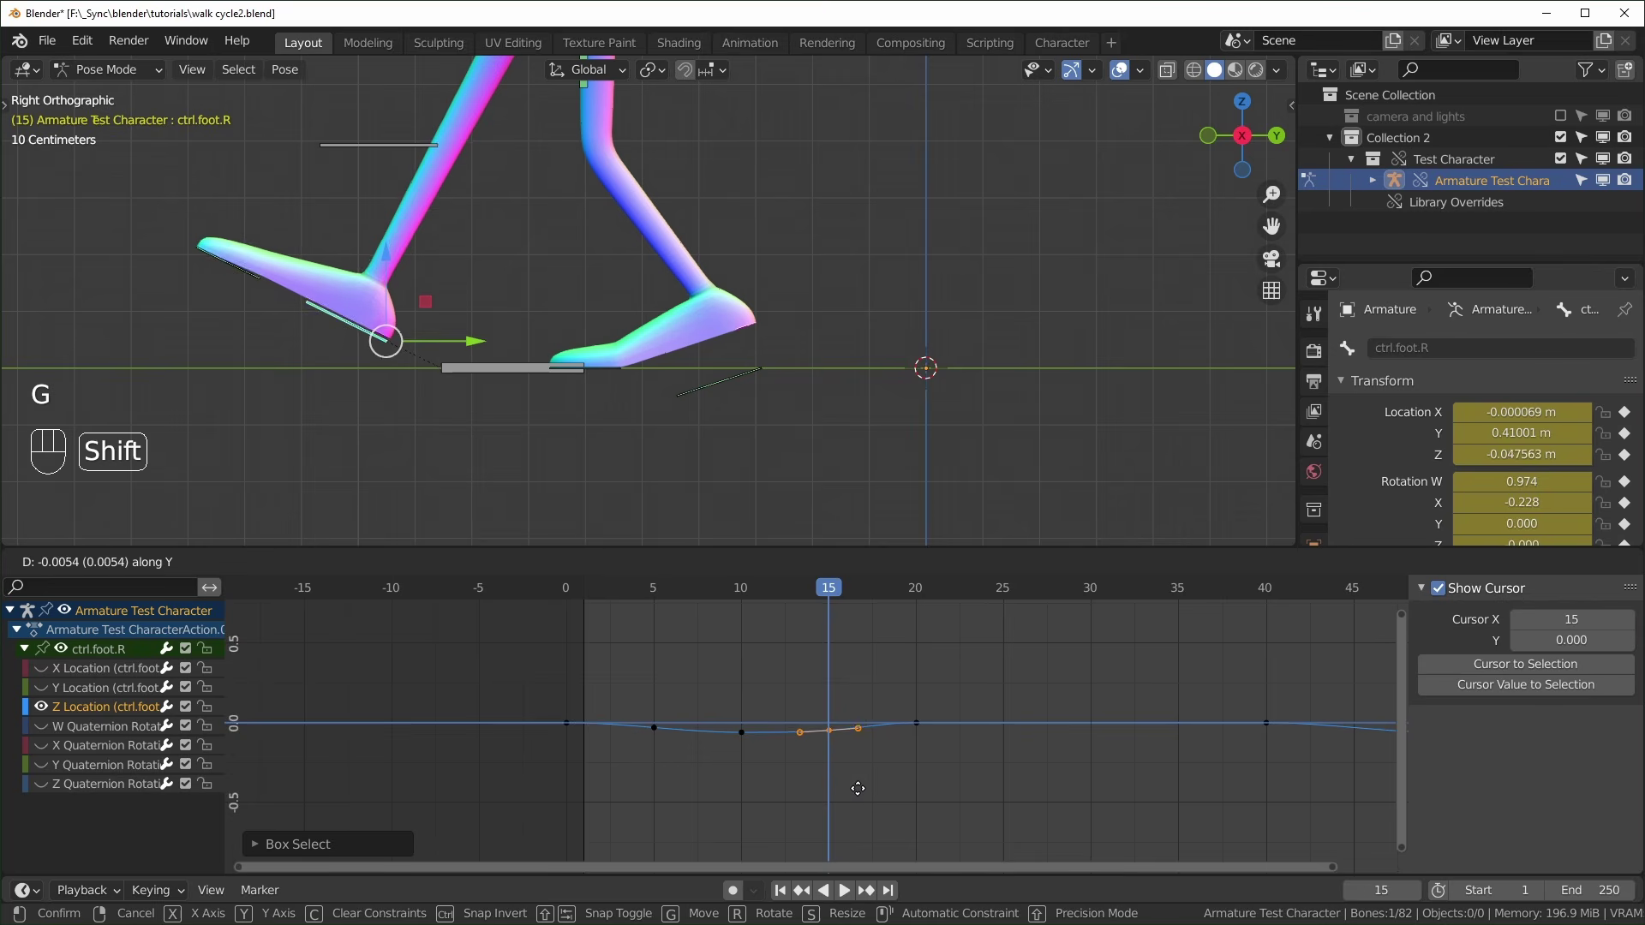
click(859, 801)
shift+middle_drag(491, 180, 535, 311)
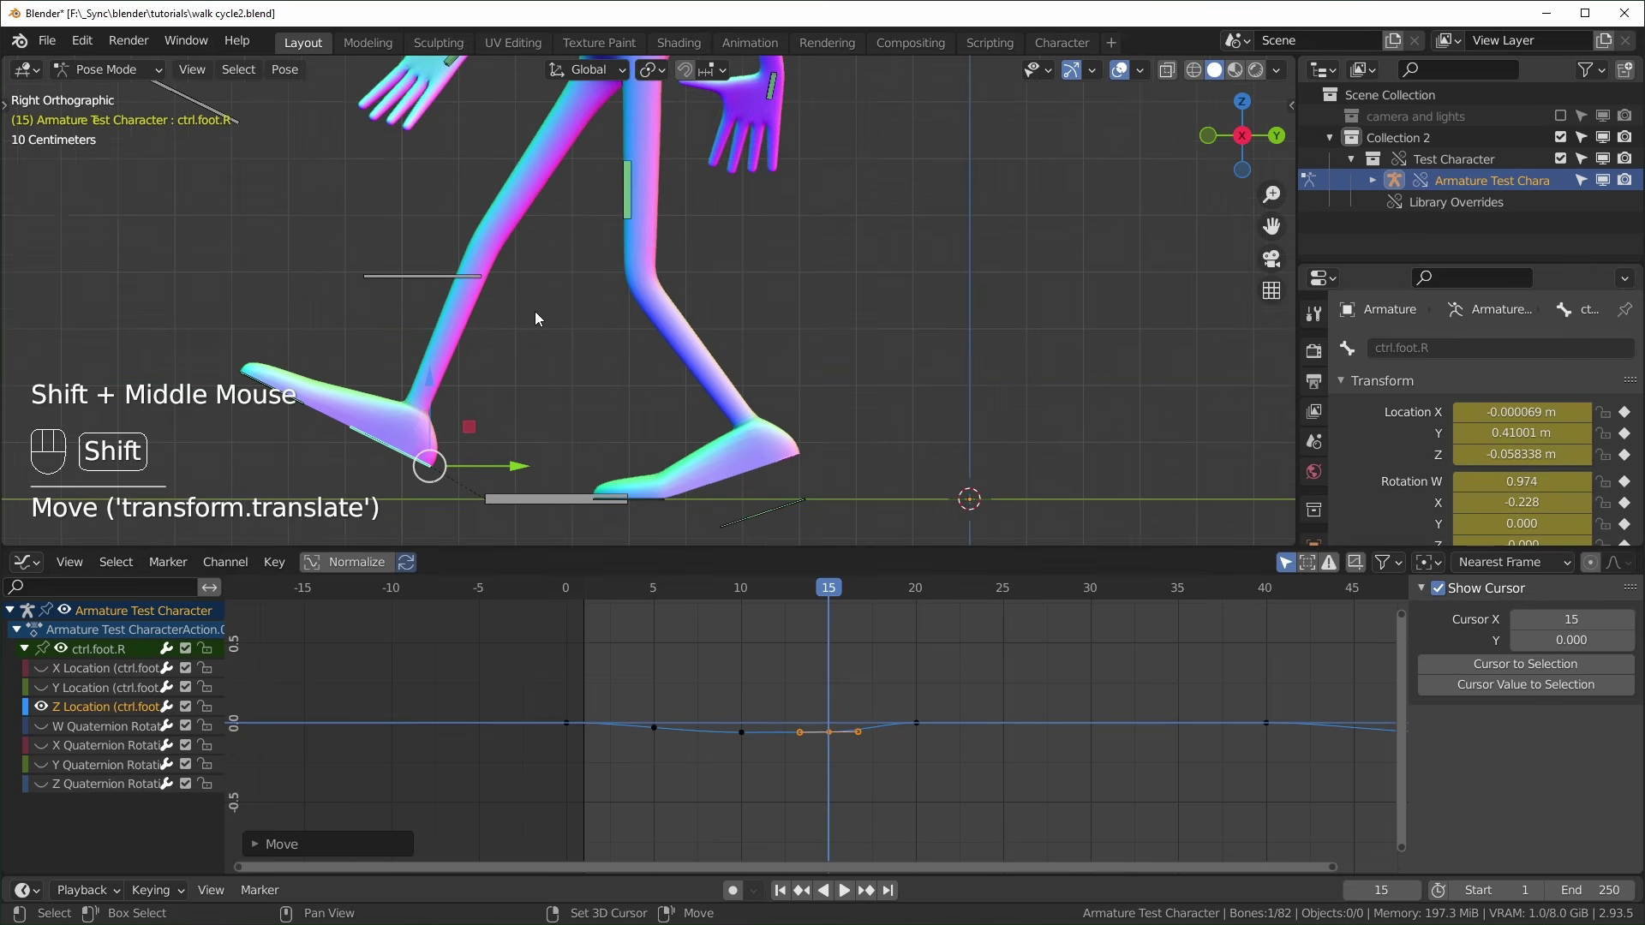
shift+middle_drag(593, 455, 574, 387)
drag(829, 590, 870, 735)
key(Escape)
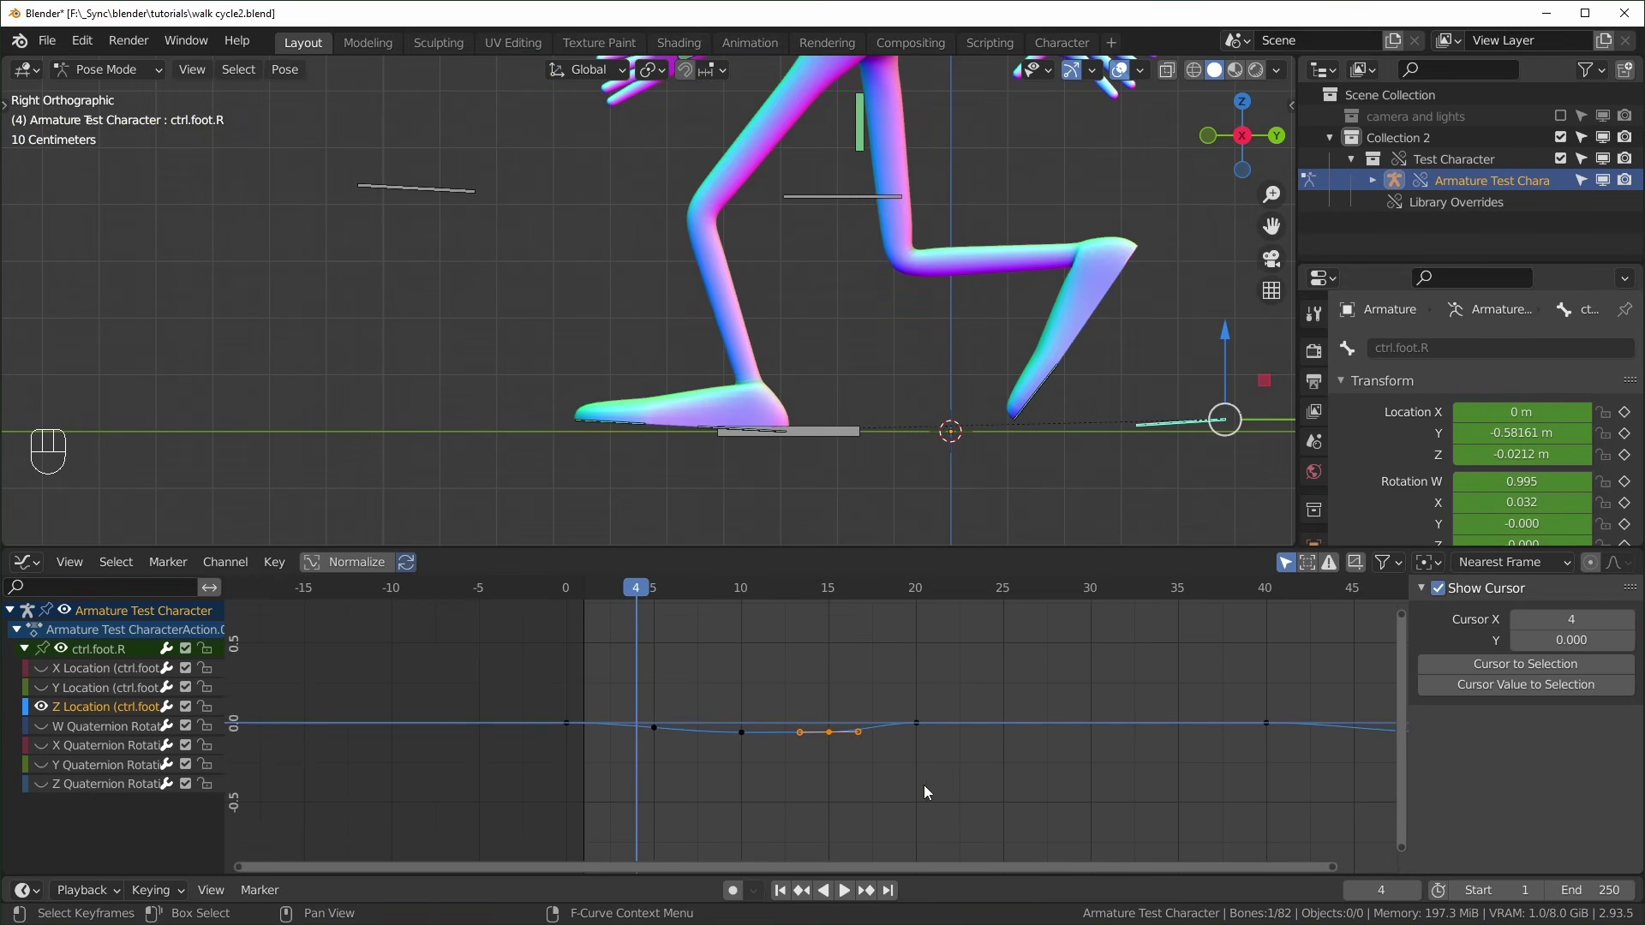
Select the right foot and toe pivot controls and all their keyframes in the Dope Sheet
middle_drag(1071, 360, 1114, 386)
click(1128, 396)
scroll(1127, 396, down, 2)
scroll(1127, 396, up, 2)
scroll(867, 752, down, 5)
shift+middle_drag(840, 745, 868, 752)
key(ctrl+Tab)
key(alt+h)
key(a)
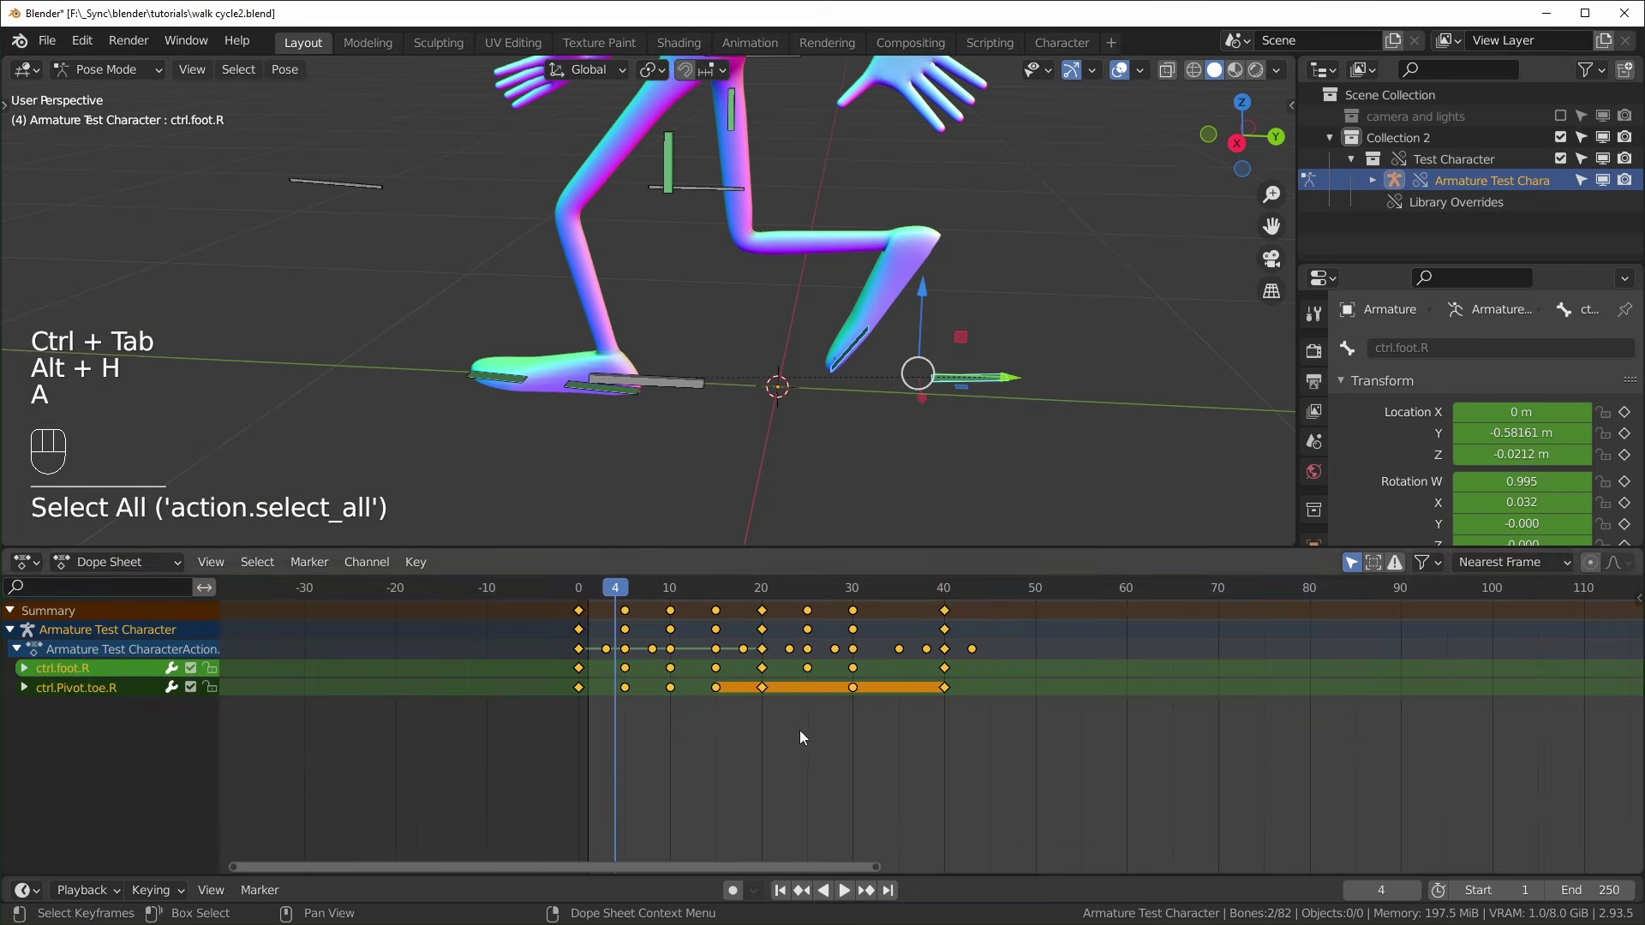
Replace the left foot and toe pivot keyframes with a mirrored paste of the right side's keyframes starting at frame 20
click(580, 612)
key(x)
key(shift+ctrl+v)
key(g)
Duplicate the mirrored left foot keyframes 40 frames earlier and delete the surplus keys outside frames 0 to 40
key(shift+d)
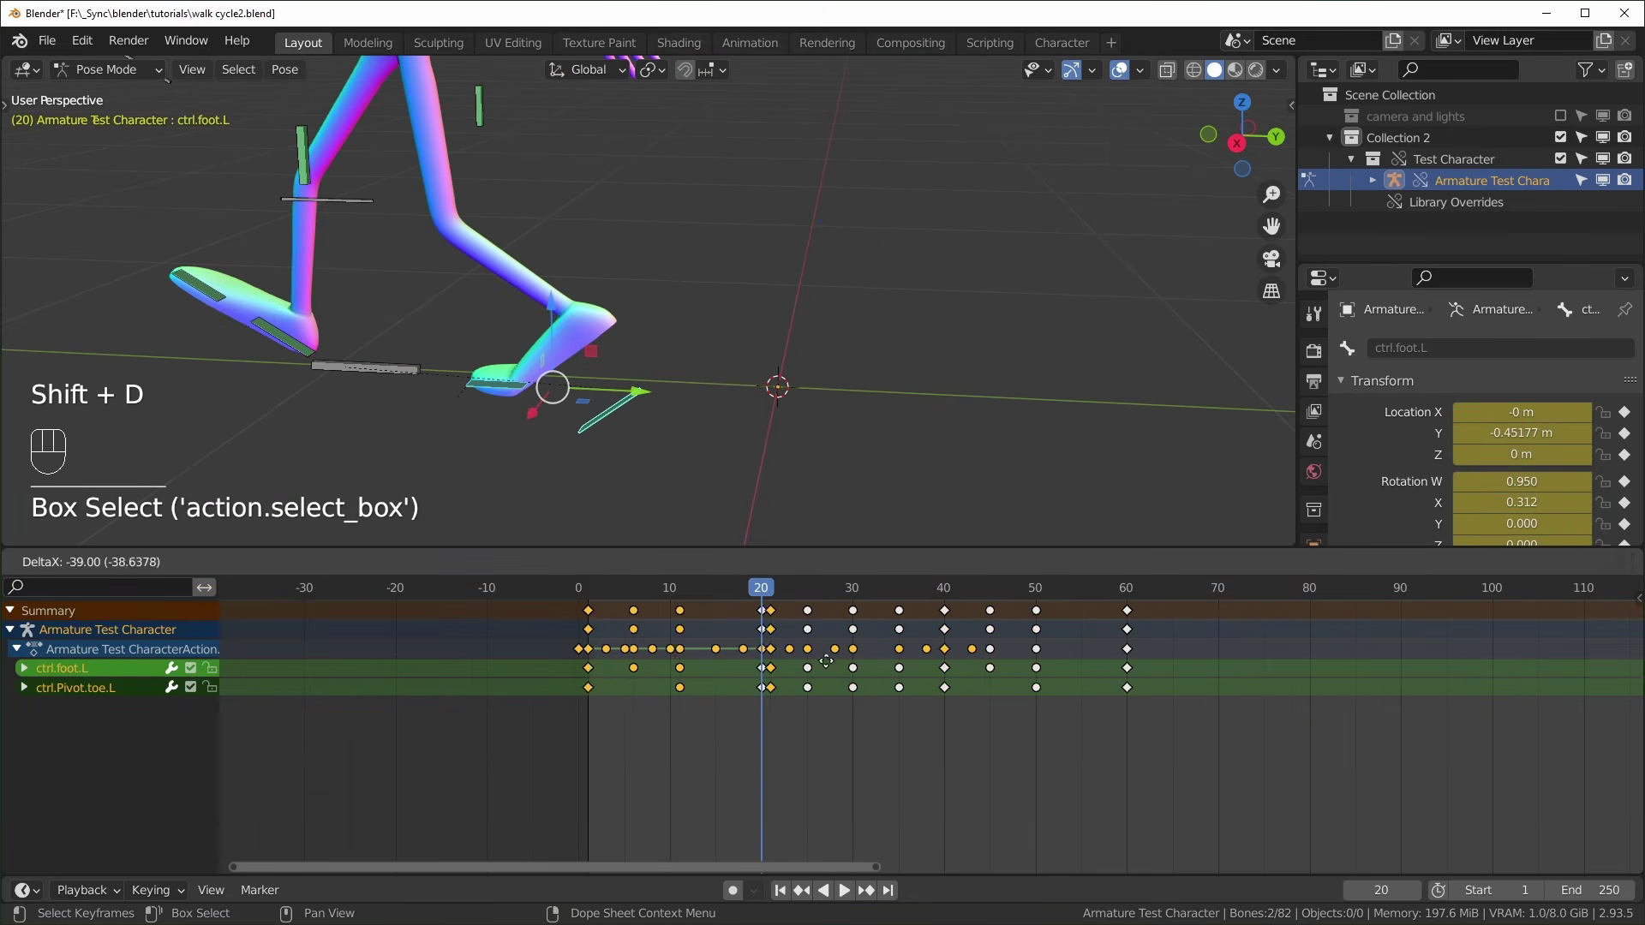
key(x)
click(962, 632)
Play and scrub the walk in the right side view to check the motion of both feet
middle_drag(968, 480, 991, 449)
key(space)
key(KP_3)
key(space)
key(shift+Left)
key(space)
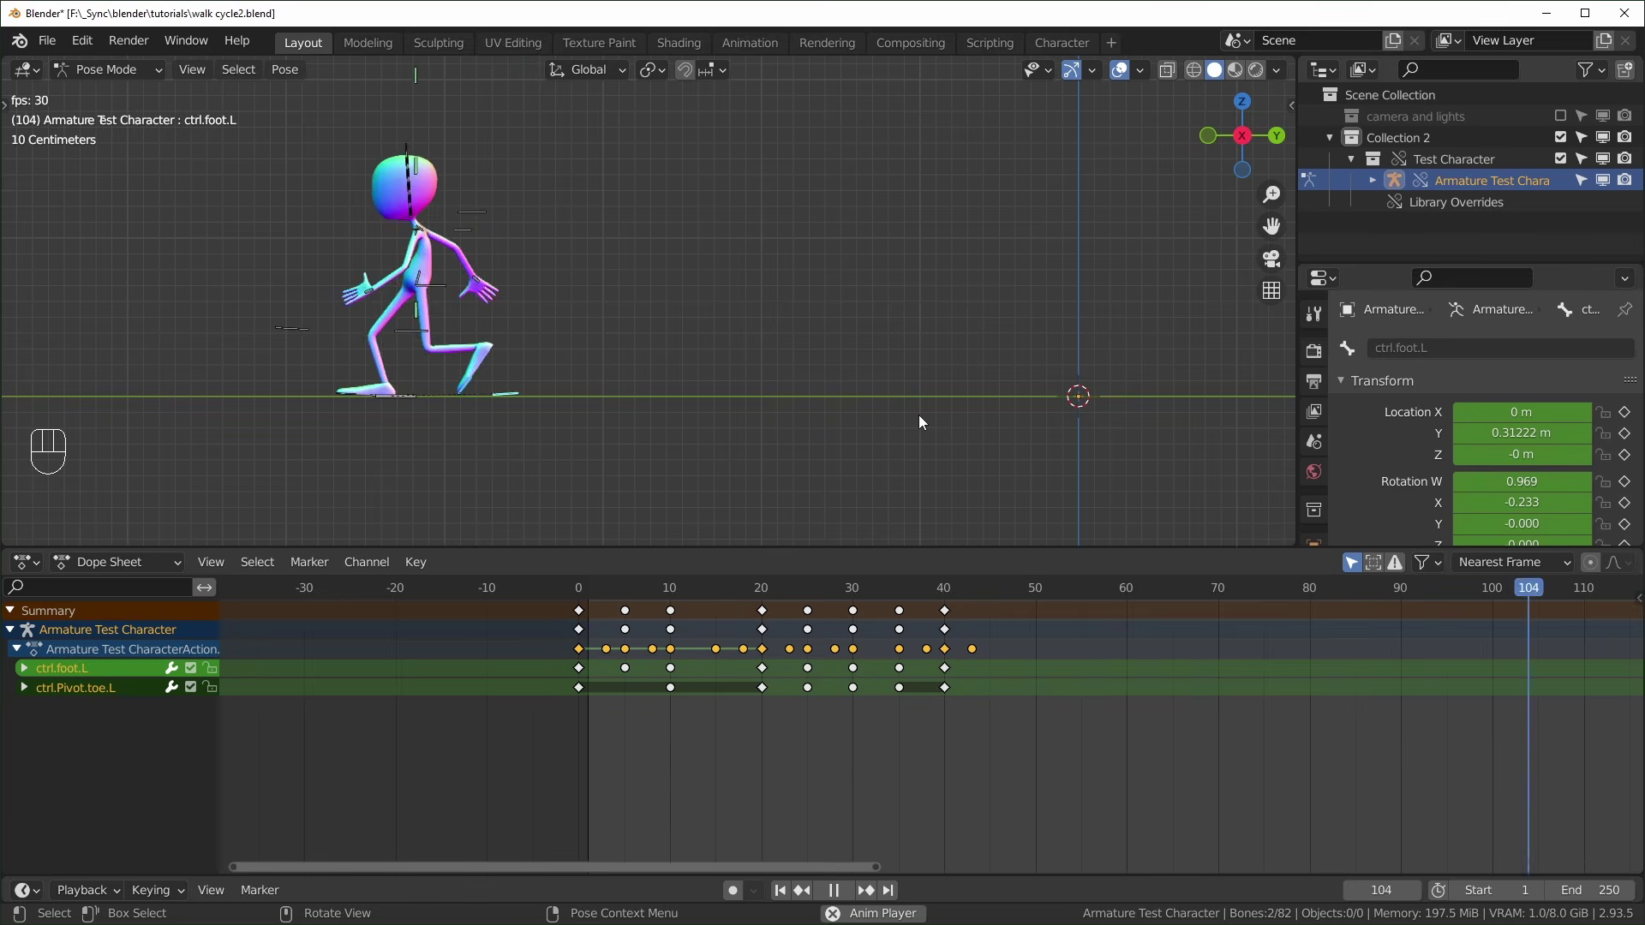
drag(611, 592, 743, 652)
scroll(1277, 489, up, 2)
Select the left foot control and view its Y Location curve in the Graph Editor
click(1277, 488)
key(ctrl+Tab)
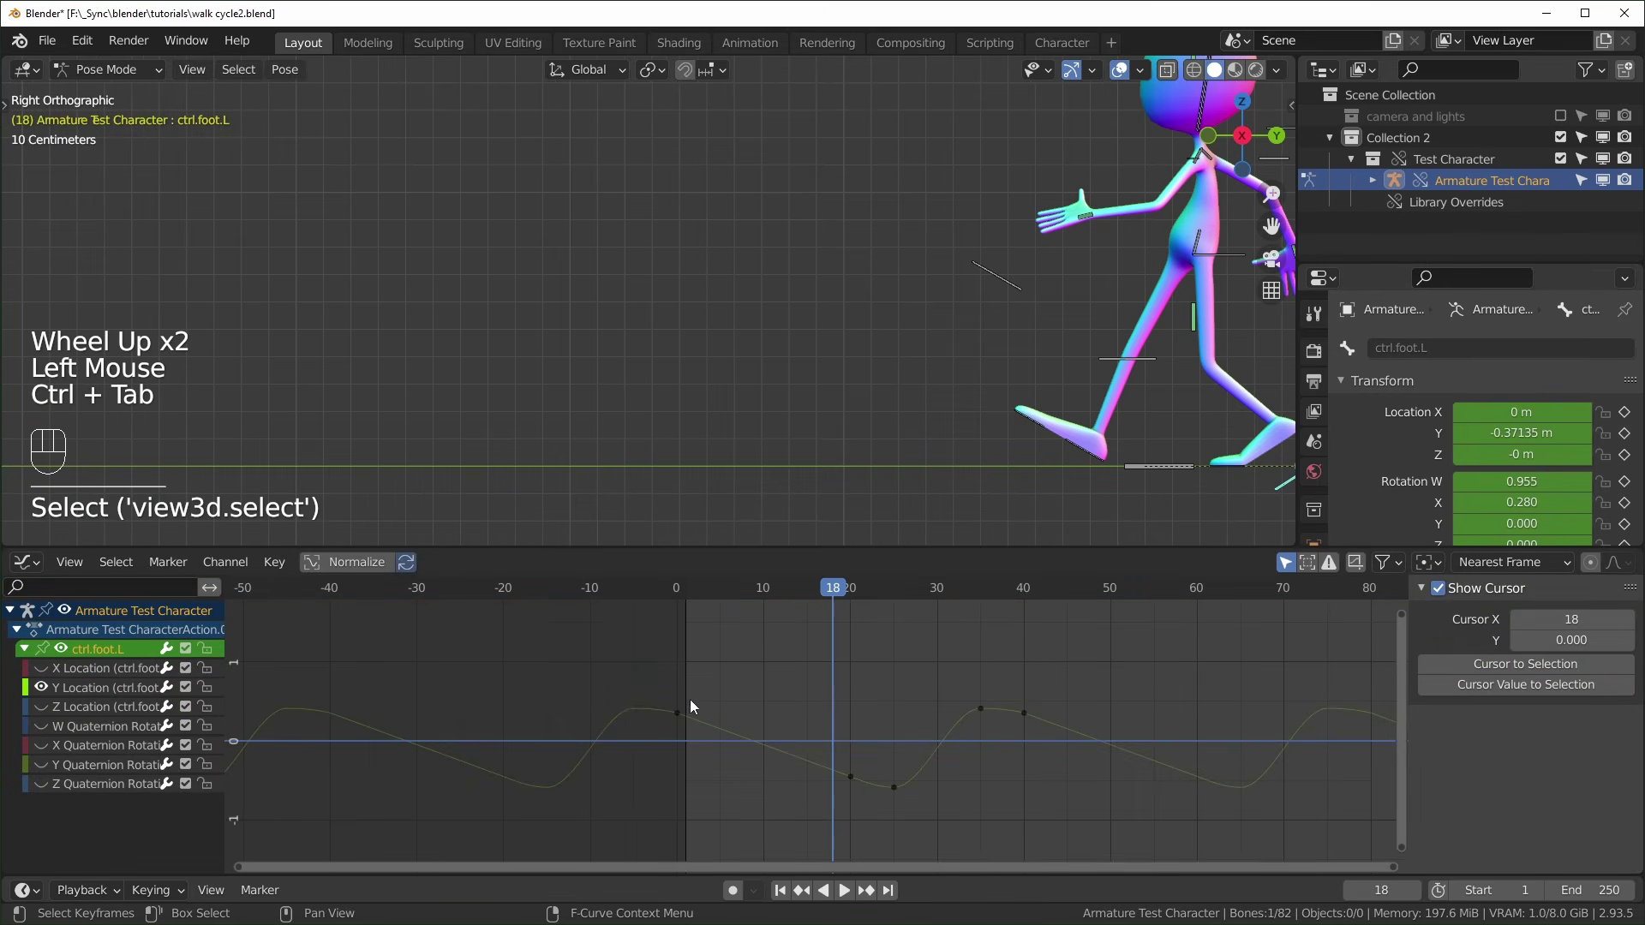
shift+middle_drag(804, 718, 676, 671)
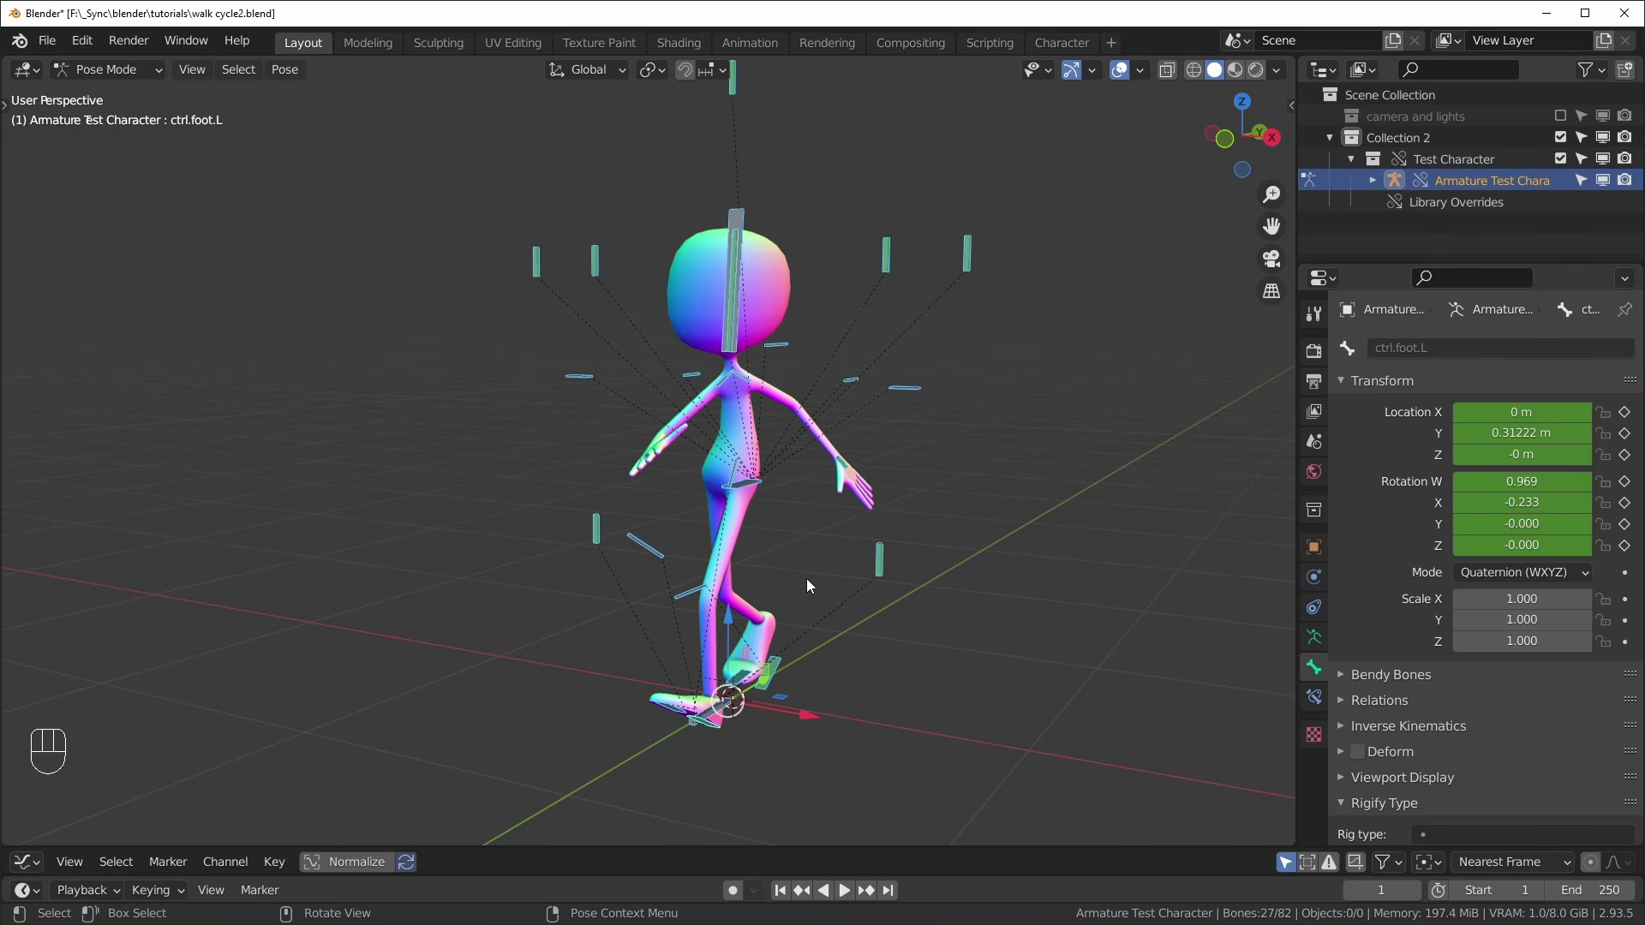
Select the left foot control at frame 1, enlarge the Graph Editor, and try rotating the foot around its local Z axis
middle_drag(536, 449, 600, 480)
shift+middle_drag(600, 480, 652, 514)
middle_drag(651, 514, 676, 537)
click(716, 654)
middle_drag(715, 654, 840, 687)
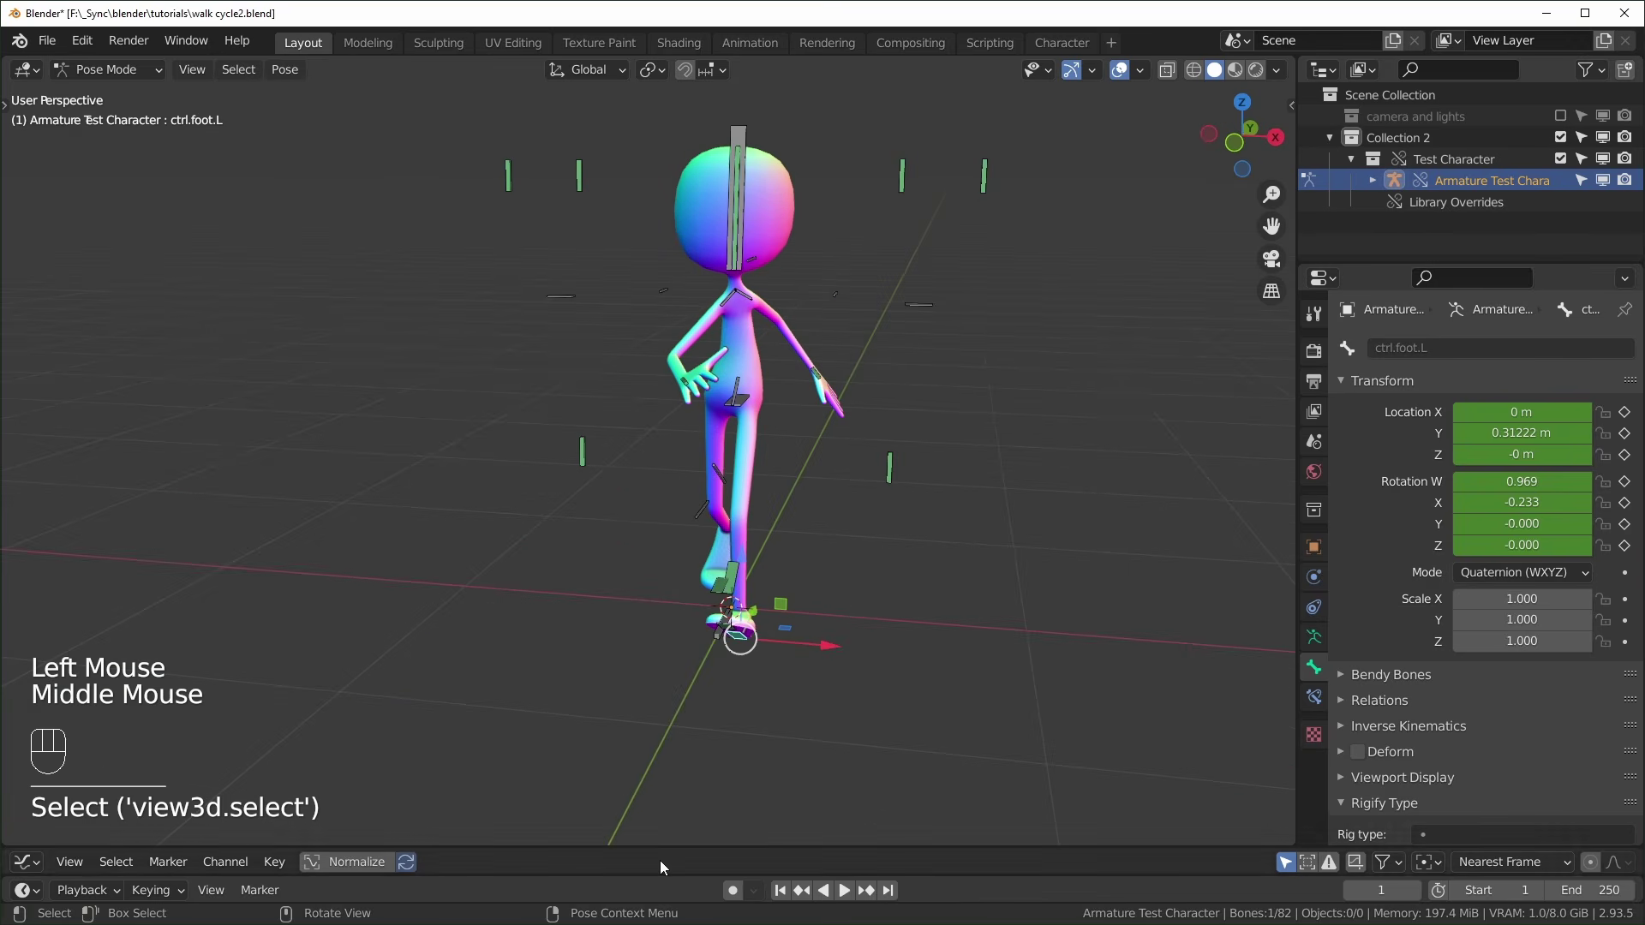
drag(677, 848, 749, 660)
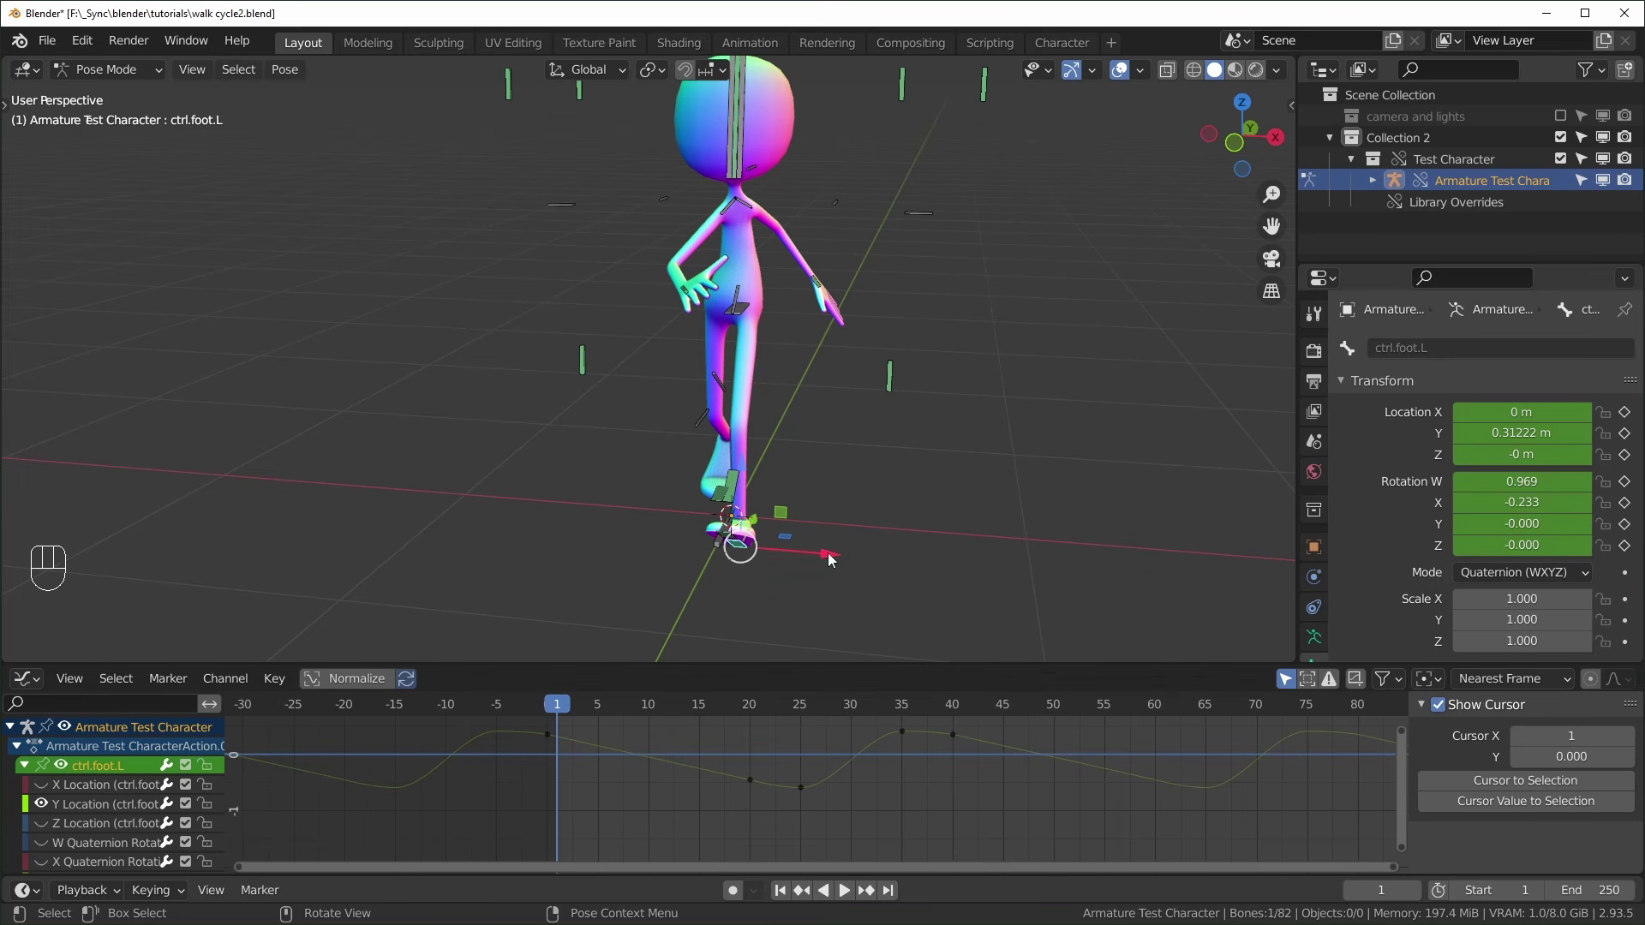
key(r)
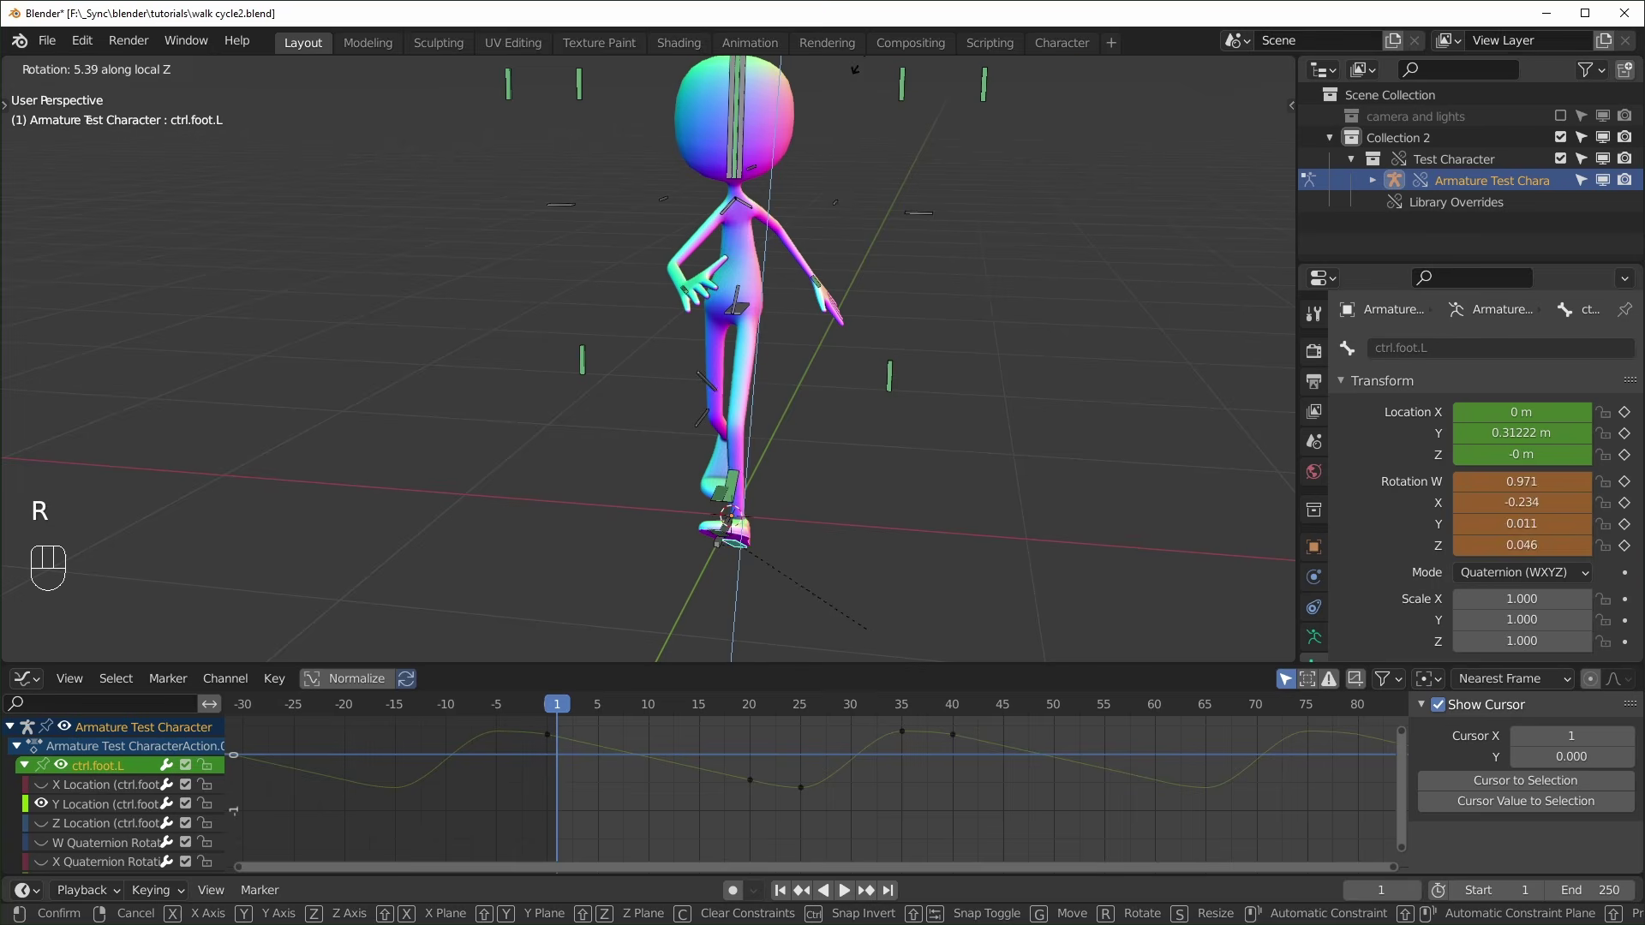
right_click(579, 568)
Select both foot controls, reveal all their curves, and filter the channels by "z q"
shift+click(720, 481)
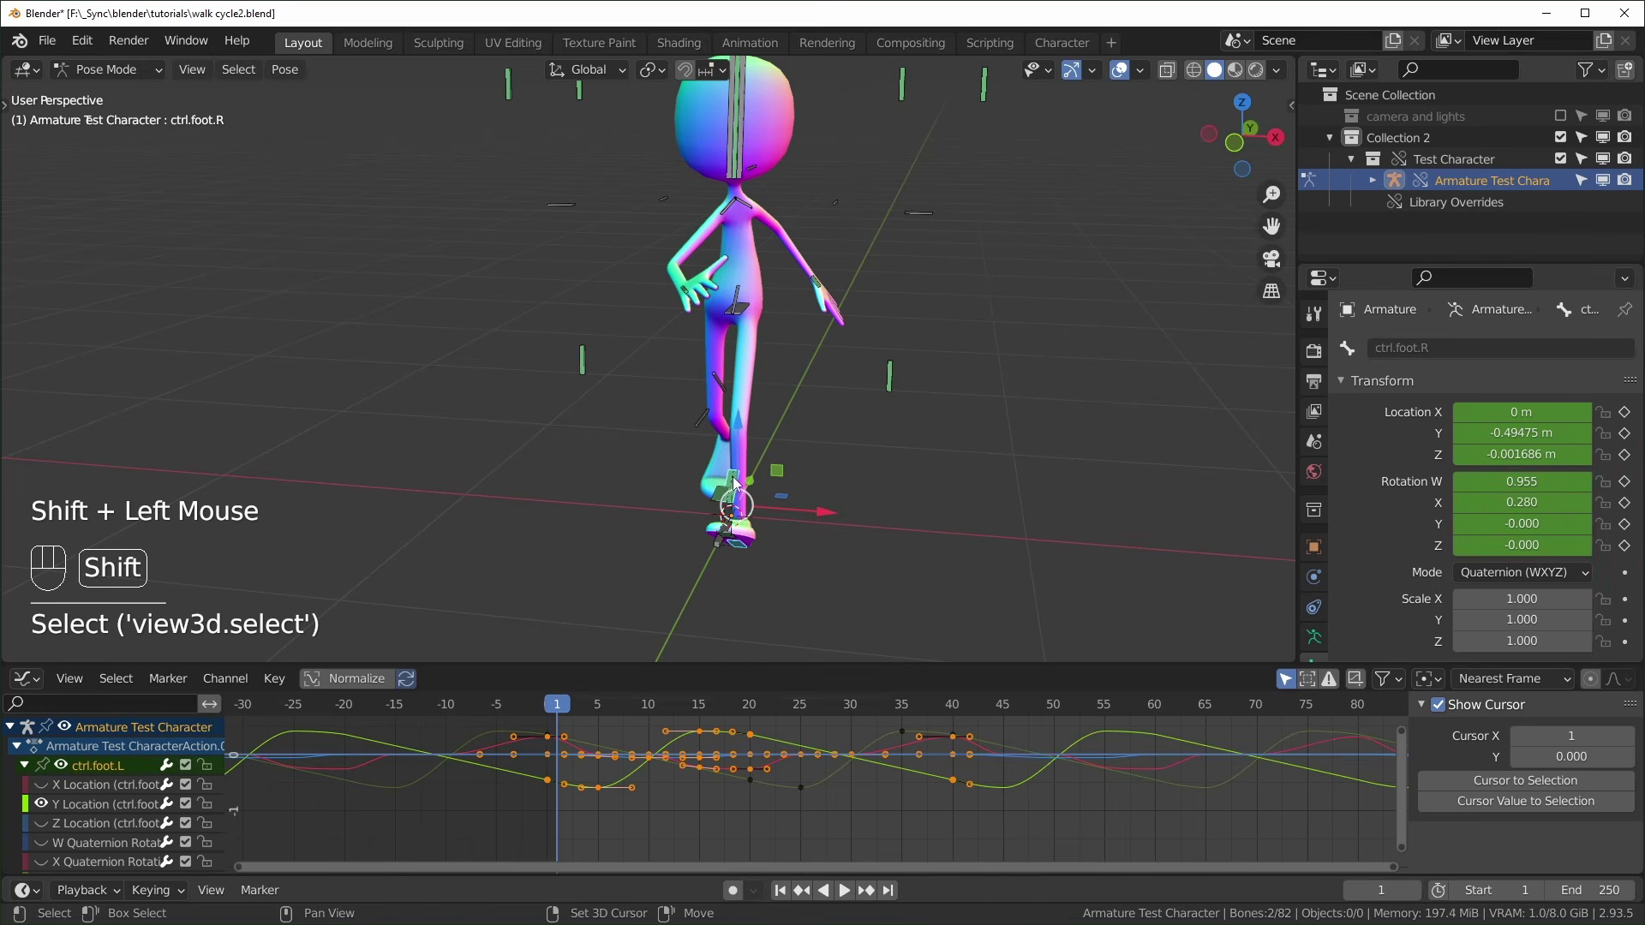
key(alt+h)
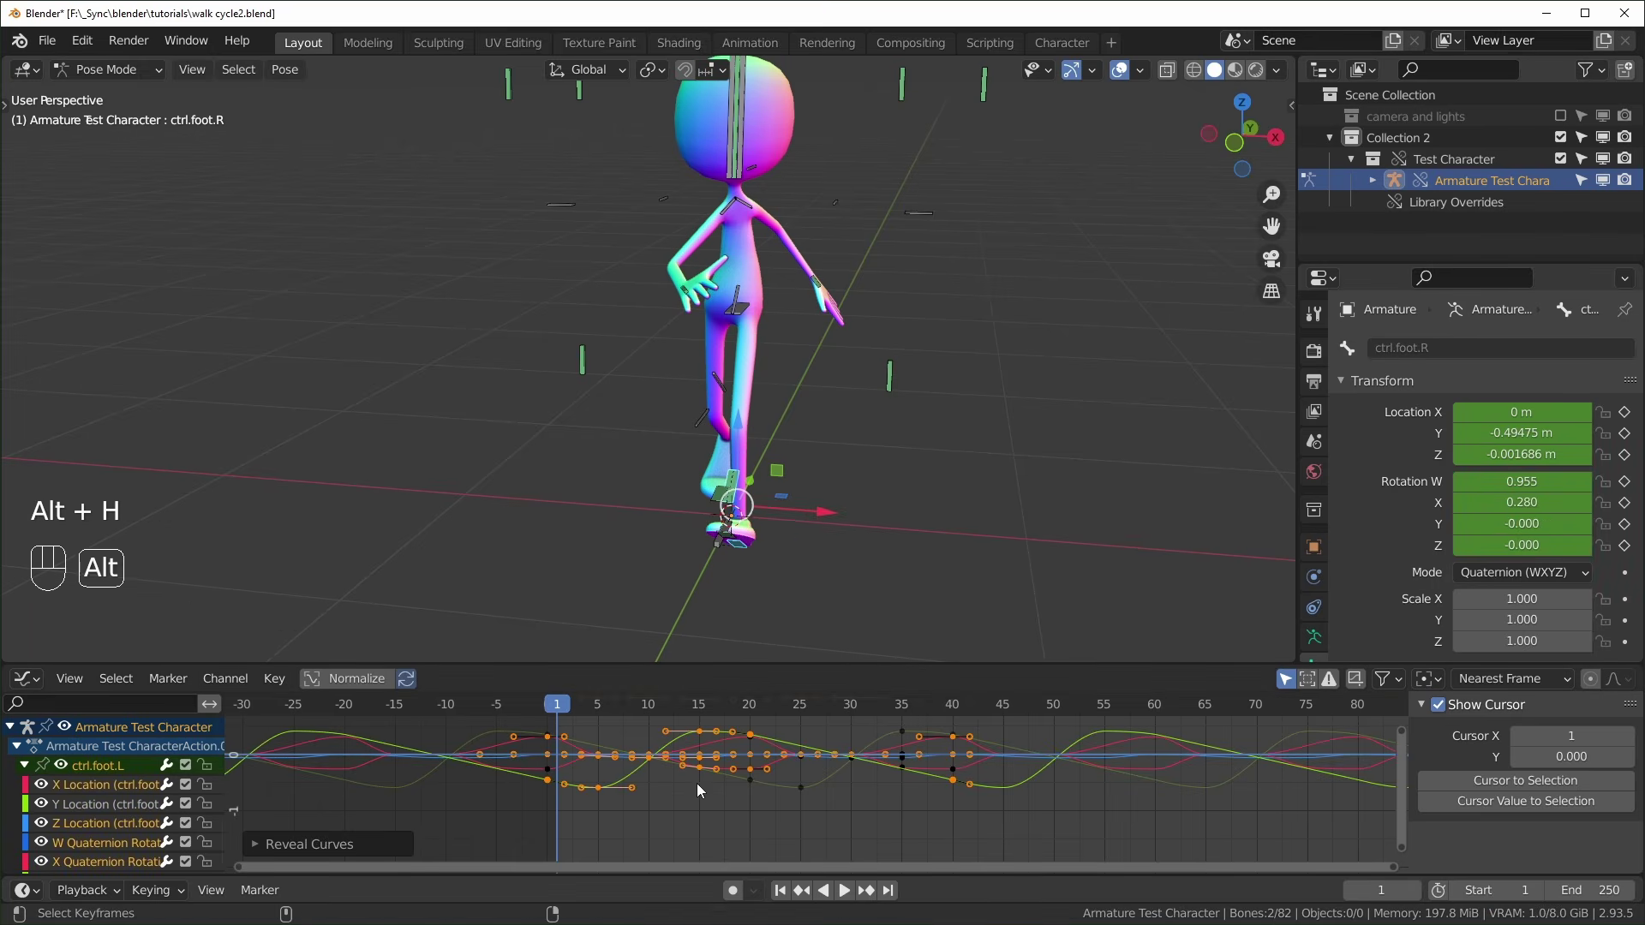
scroll(95, 852, down, 3)
click(103, 797)
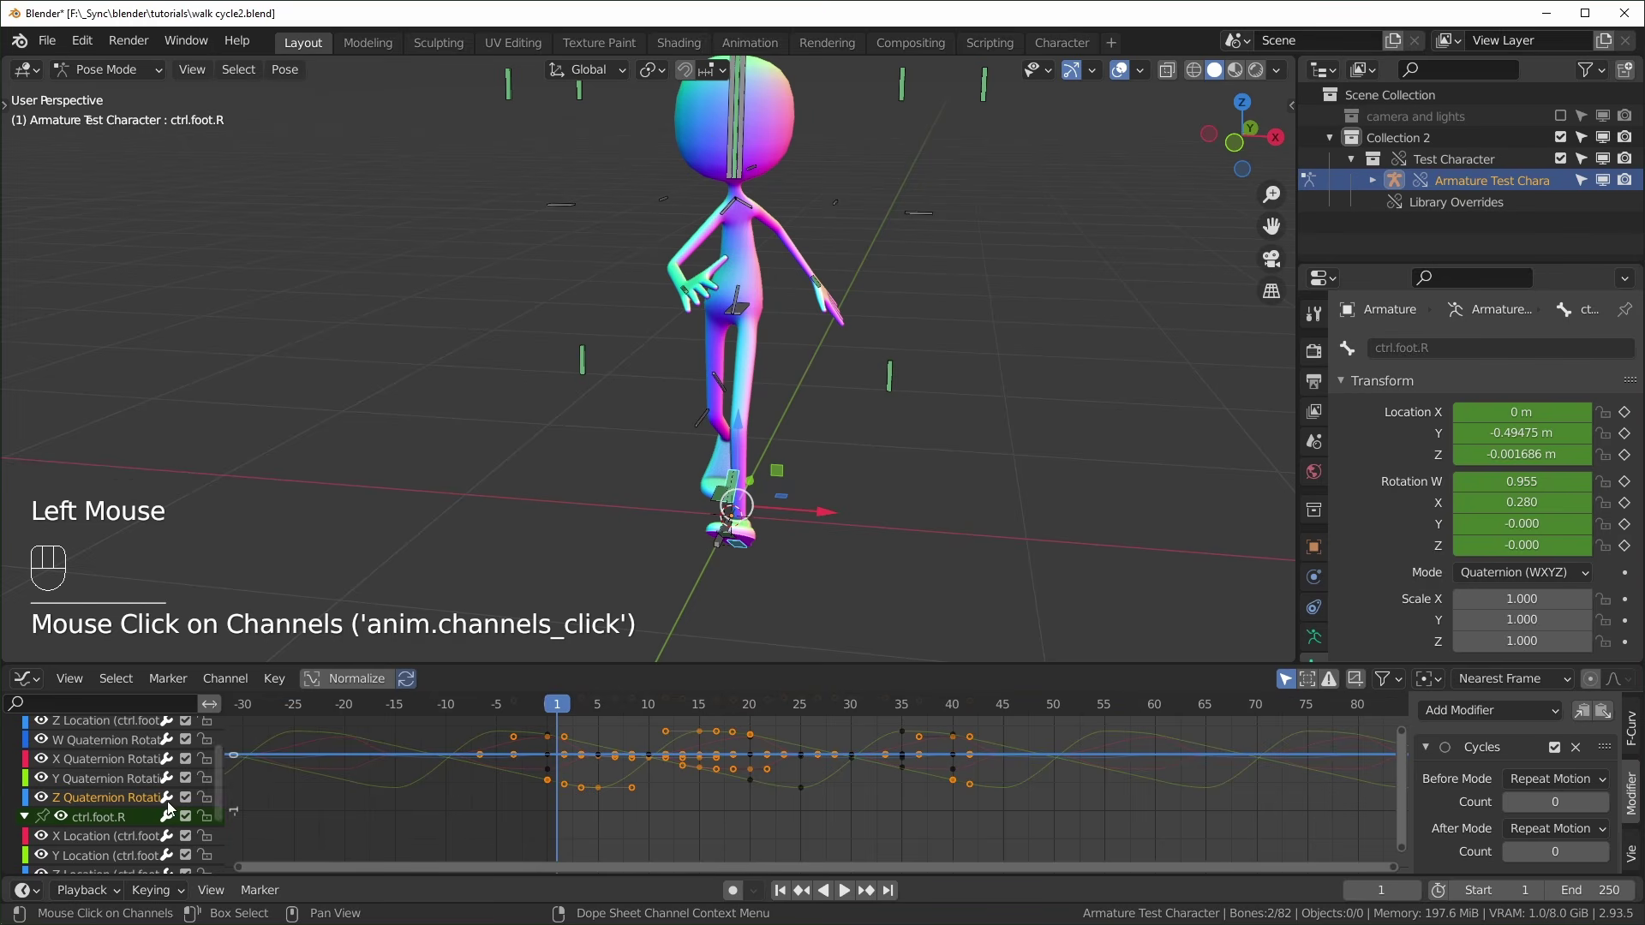
click(106, 704)
text(z)
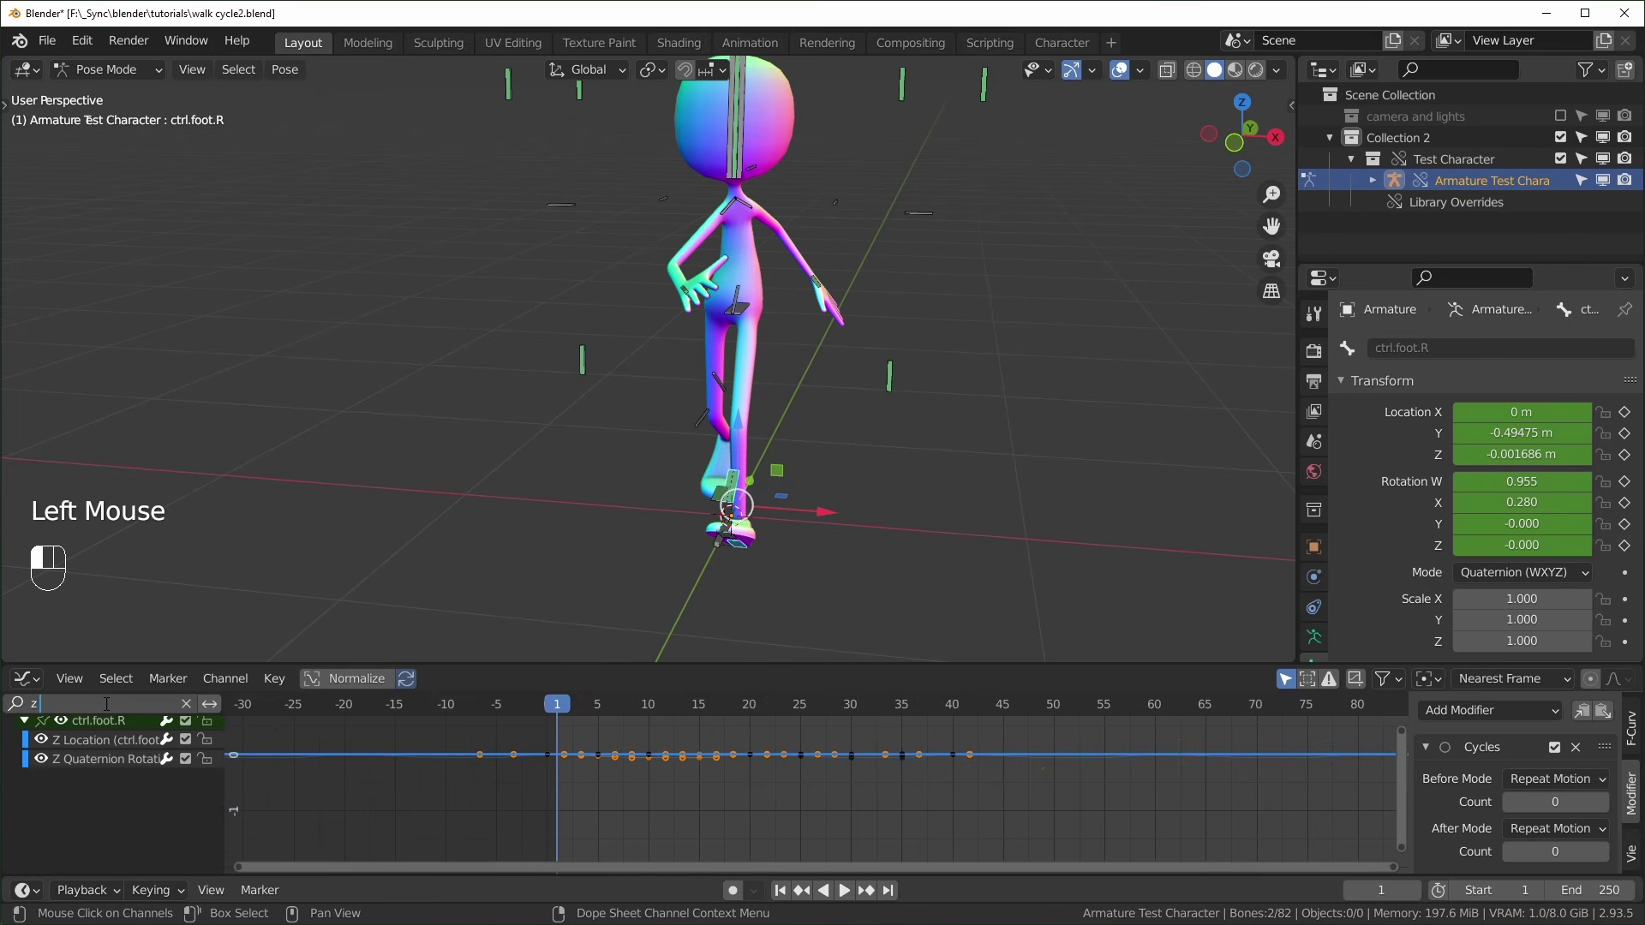
text( q)
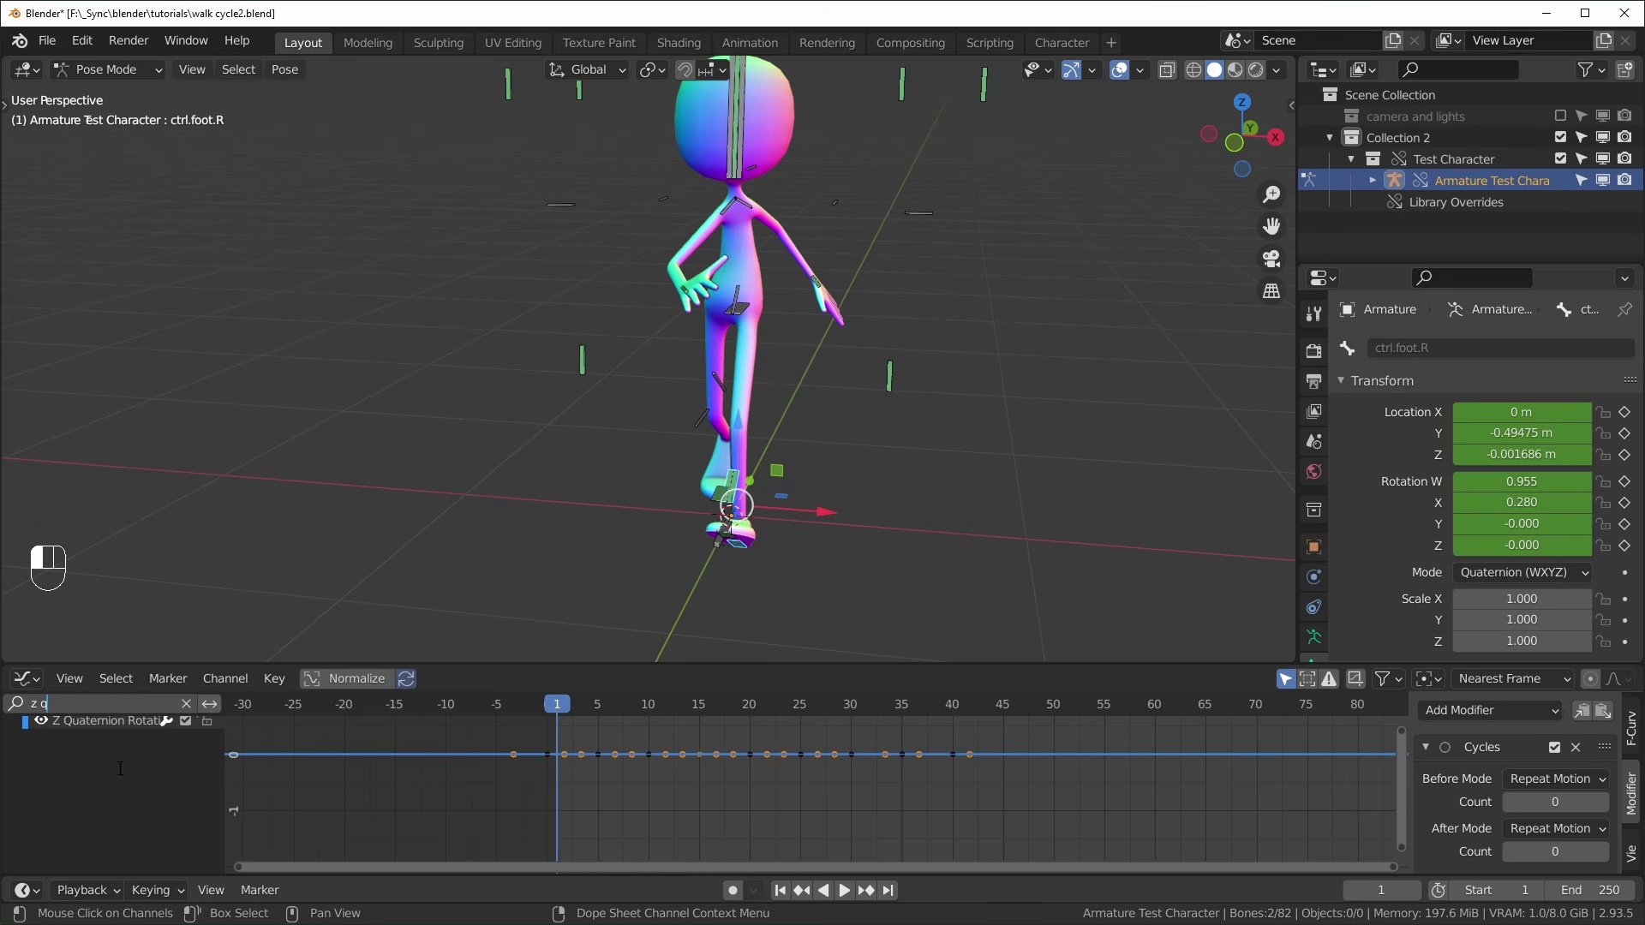
Delete all Z Quaternion Rotation keyframes of both foot controls
scroll(120, 771, up, 3)
click(753, 807)
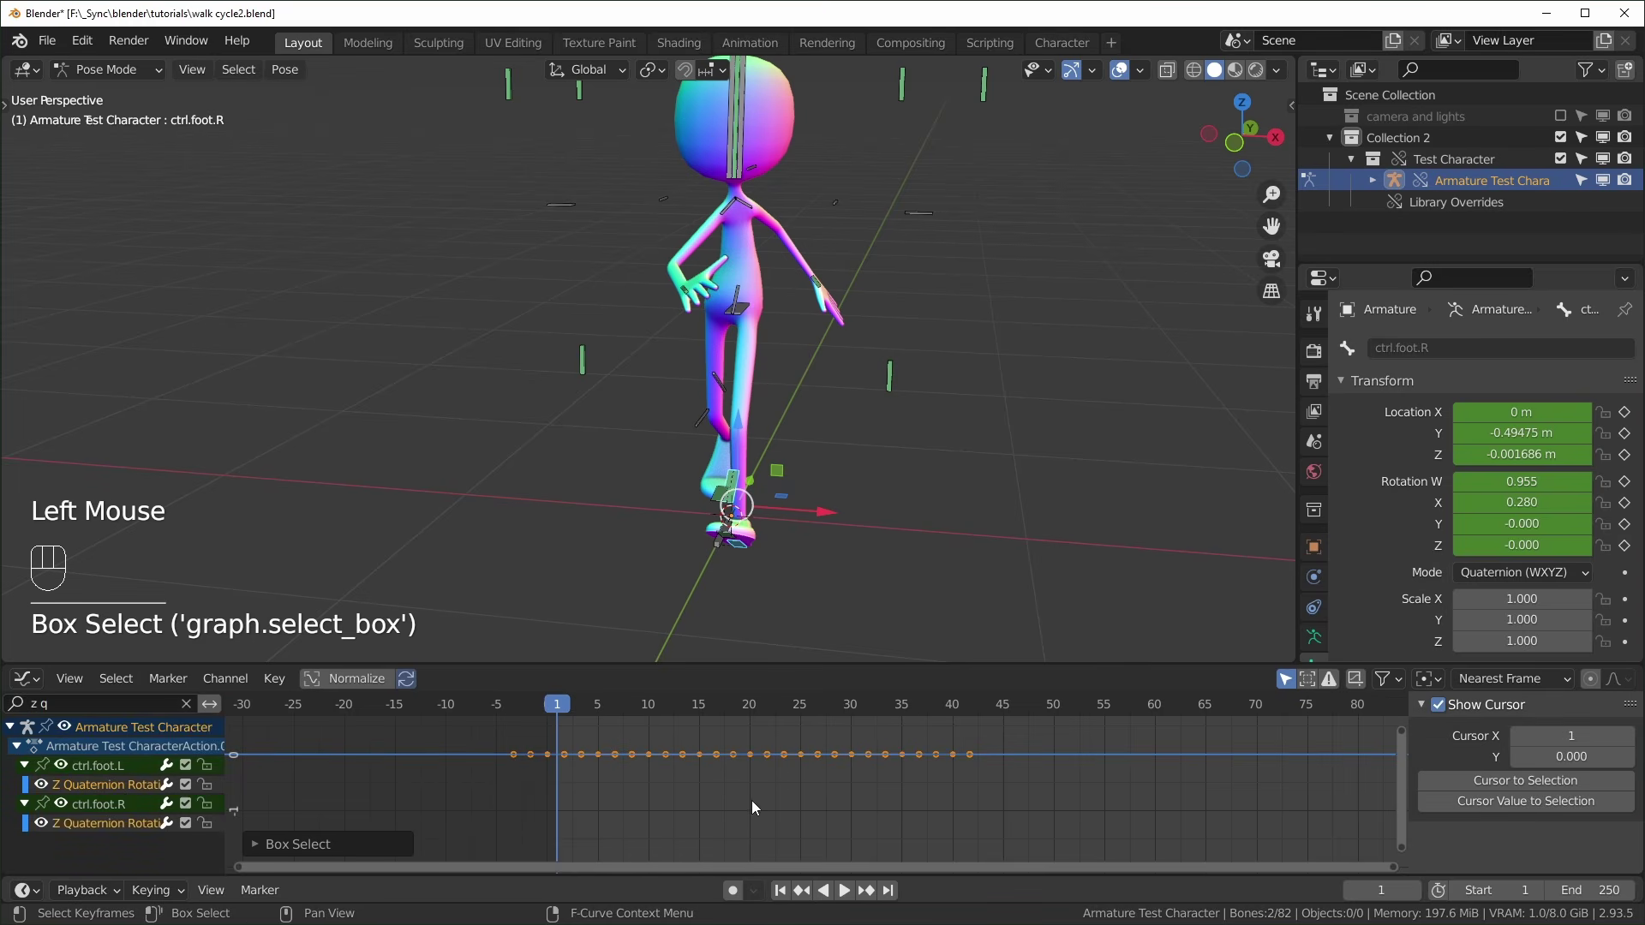
drag(466, 804, 1049, 741)
key(x)
click(978, 778)
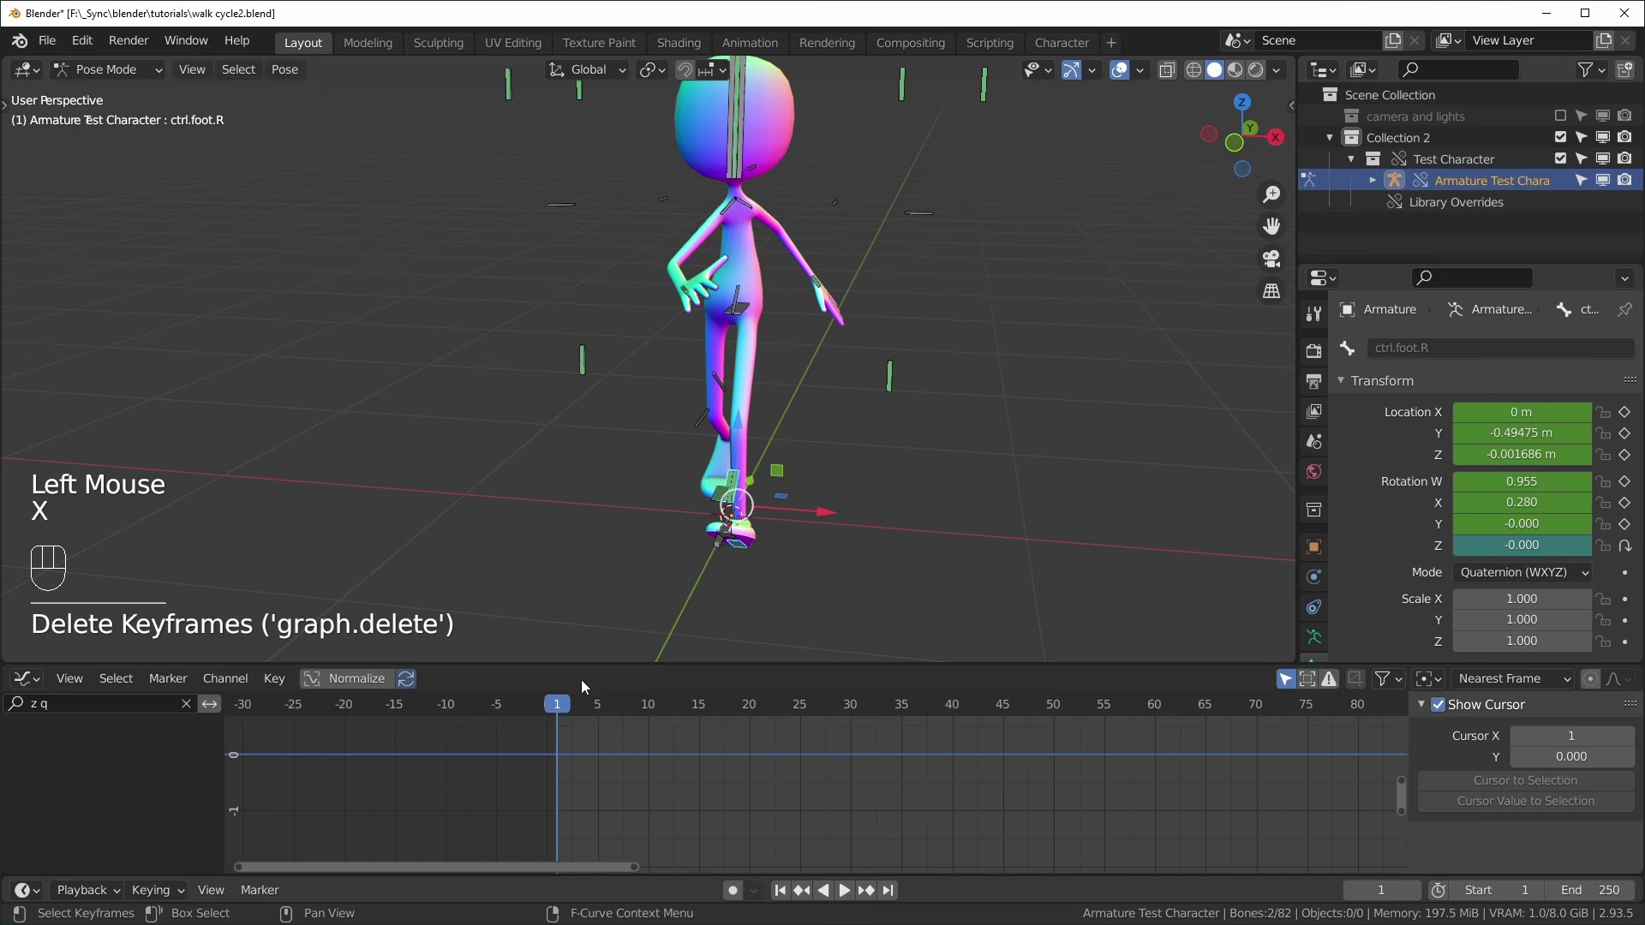
Rotate the left foot control outward at frame 1 to a Z rotation value of about -0.534
middle_drag(913, 569, 928, 569)
click(738, 548)
click(739, 545)
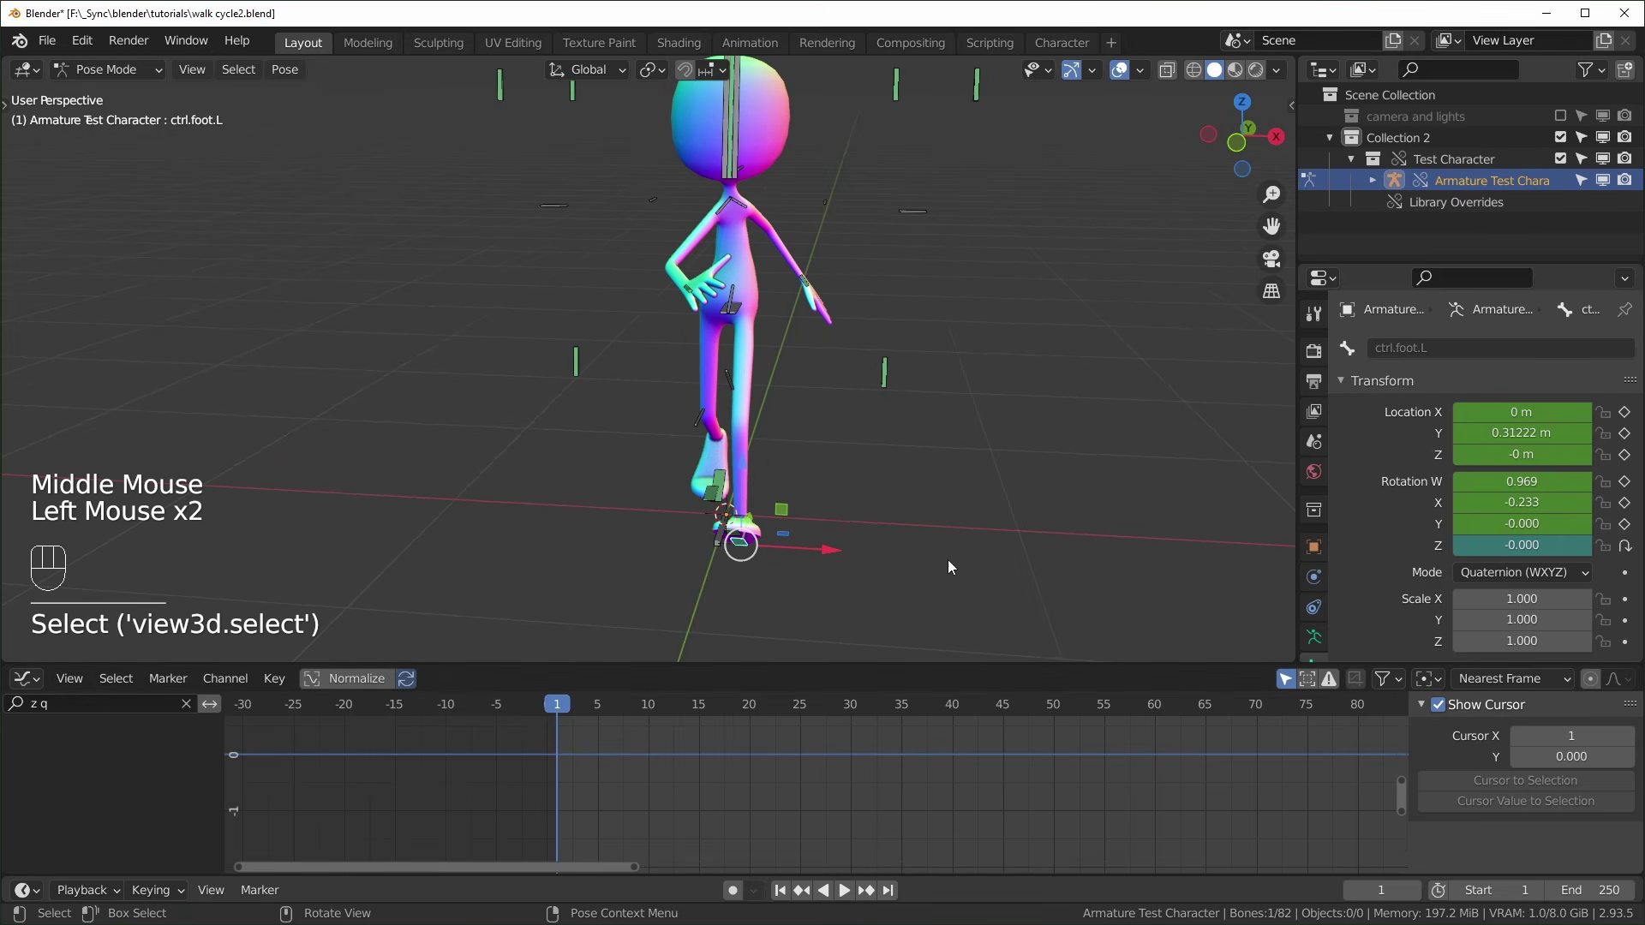
key(r)
click(830, 635)
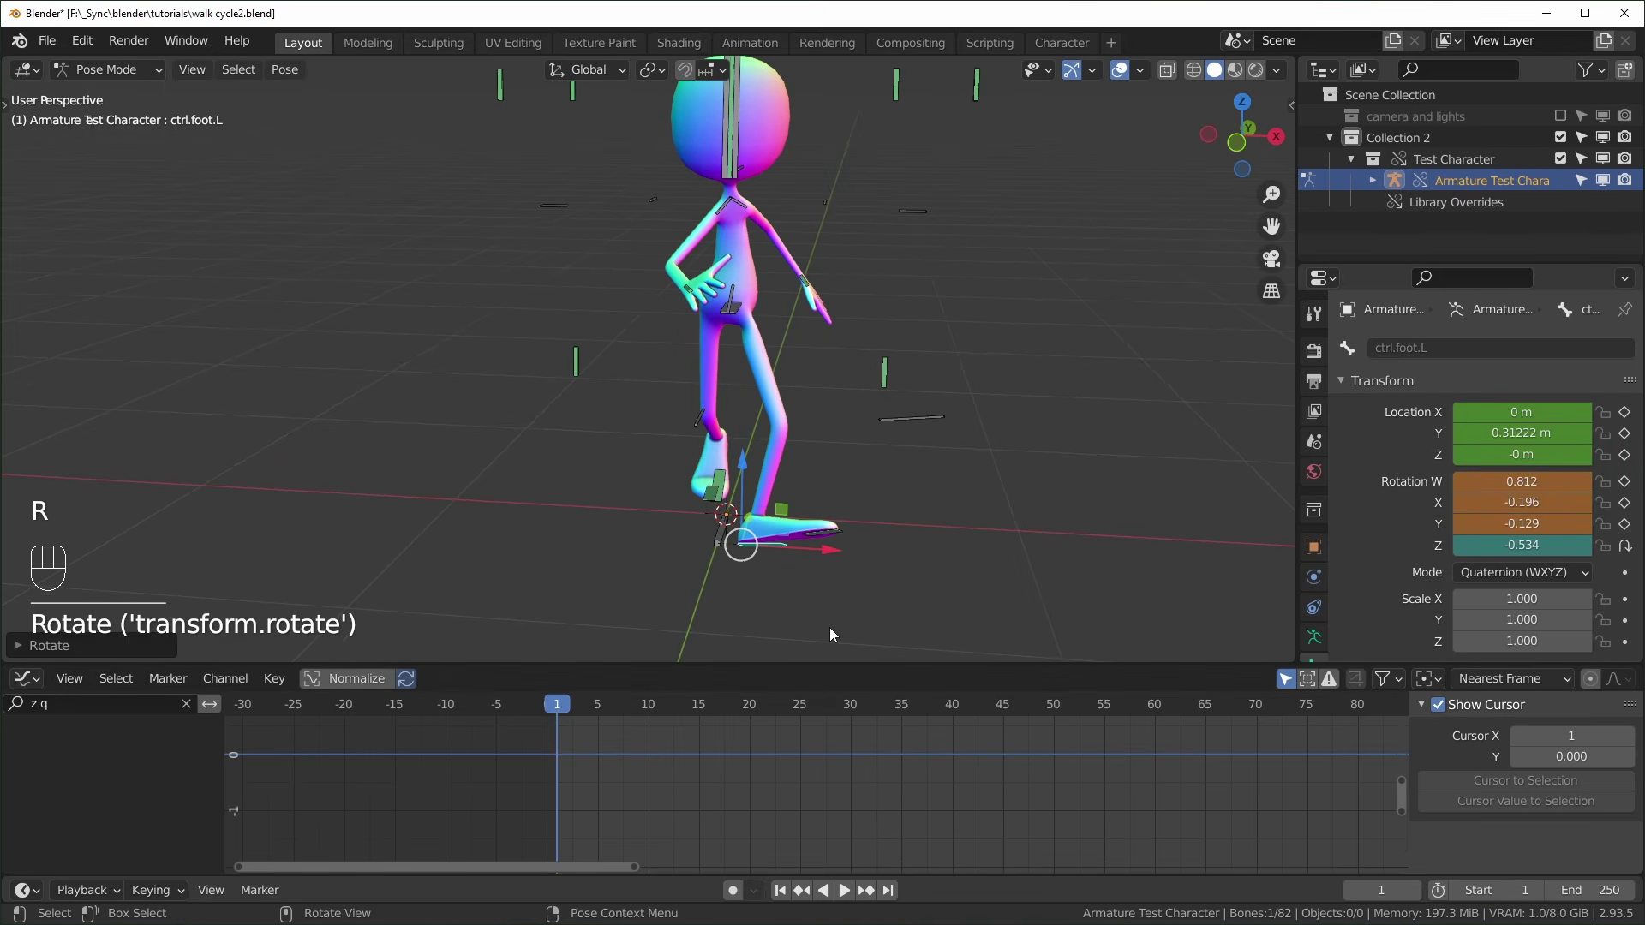
Copy the left foot control's pose, paste it mirrored onto the right foot control, and play the walk
key(ctrl+c)
key(ctrl+shift+v)
click(807, 502)
key(space)
scroll(807, 501, down, 4)
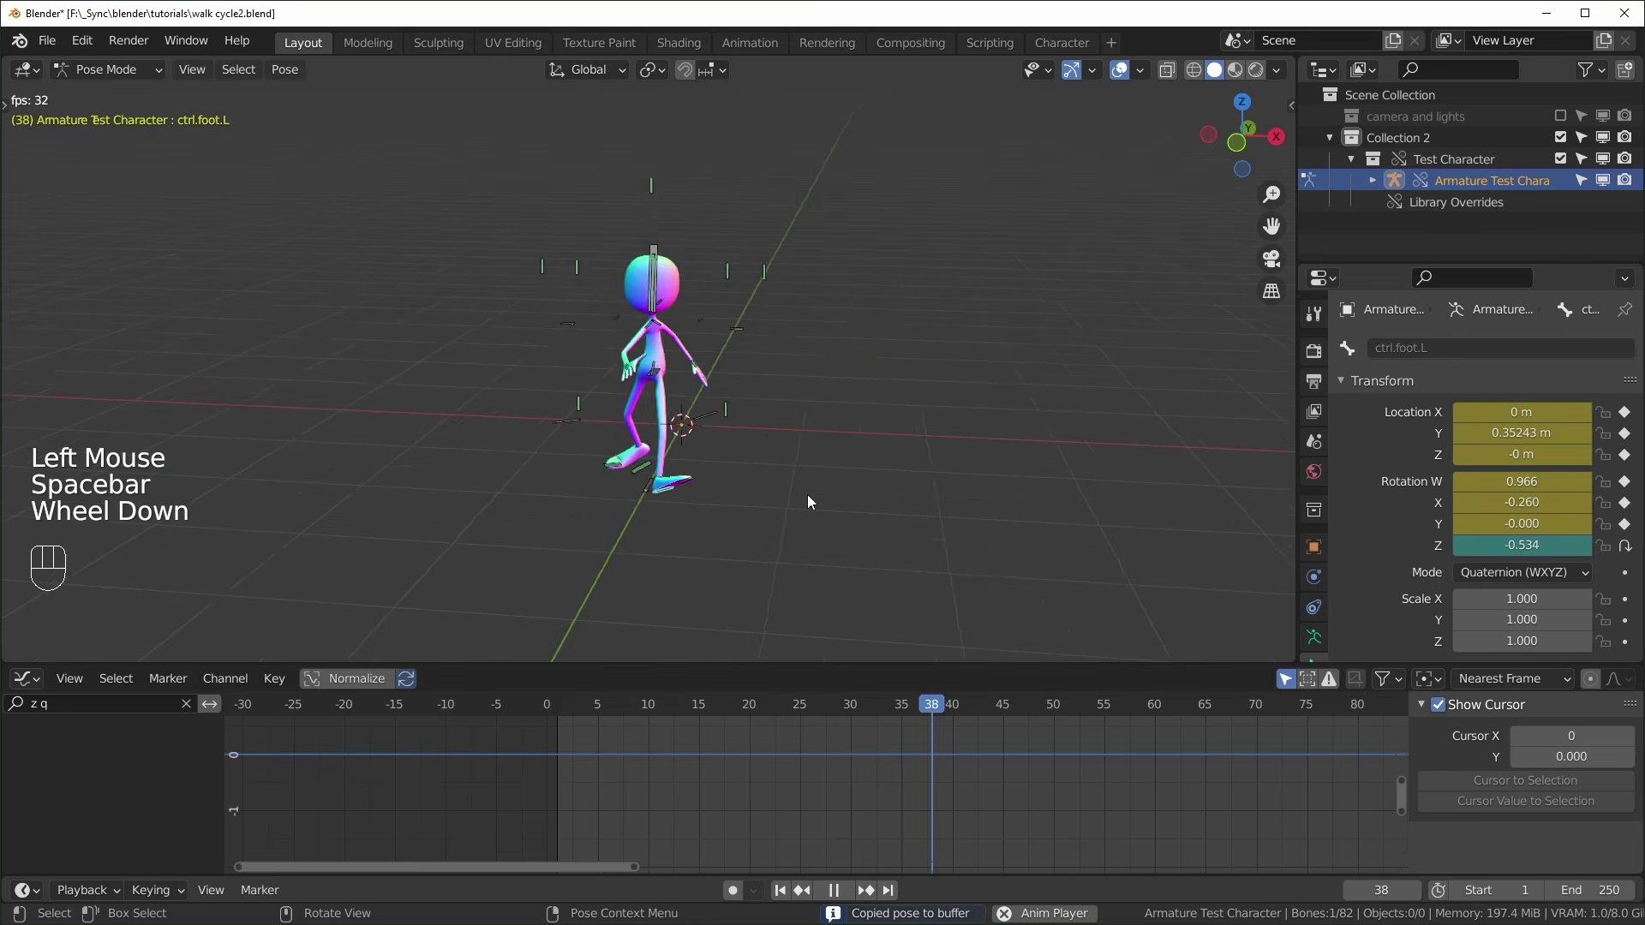
Play the walk cycle and examine the outward-turned feet from the front, replaying it from frame 1
scroll(806, 500, down, 2)
middle_drag(706, 541, 739, 523)
scroll(726, 527, up, 2)
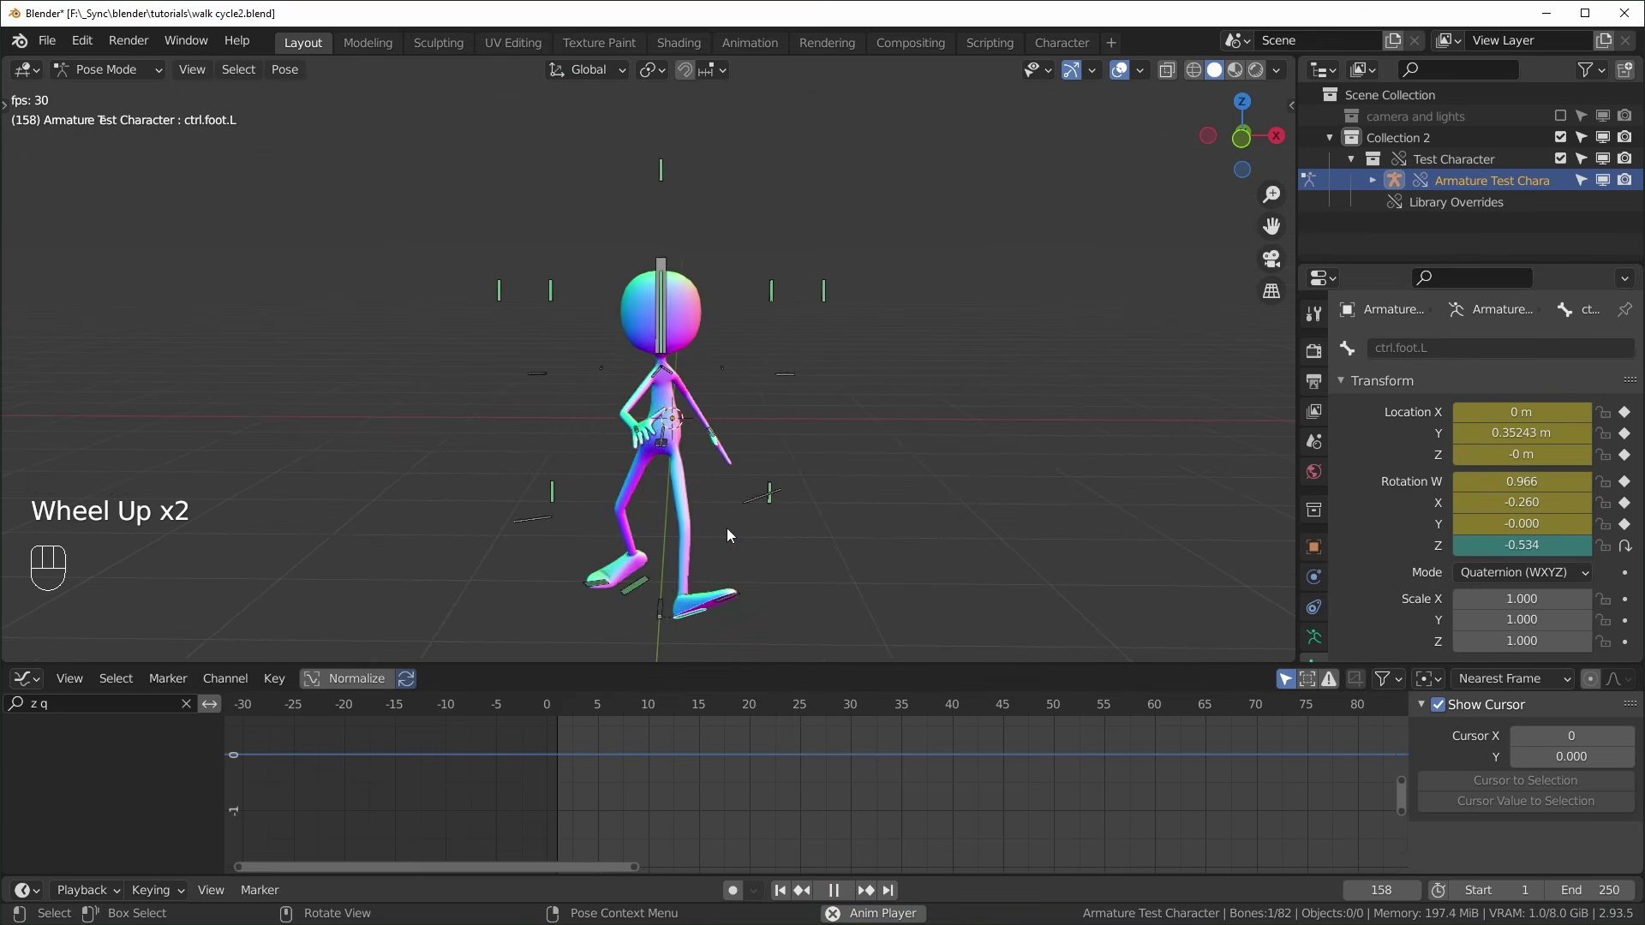
key(space)
key(shift+Left)
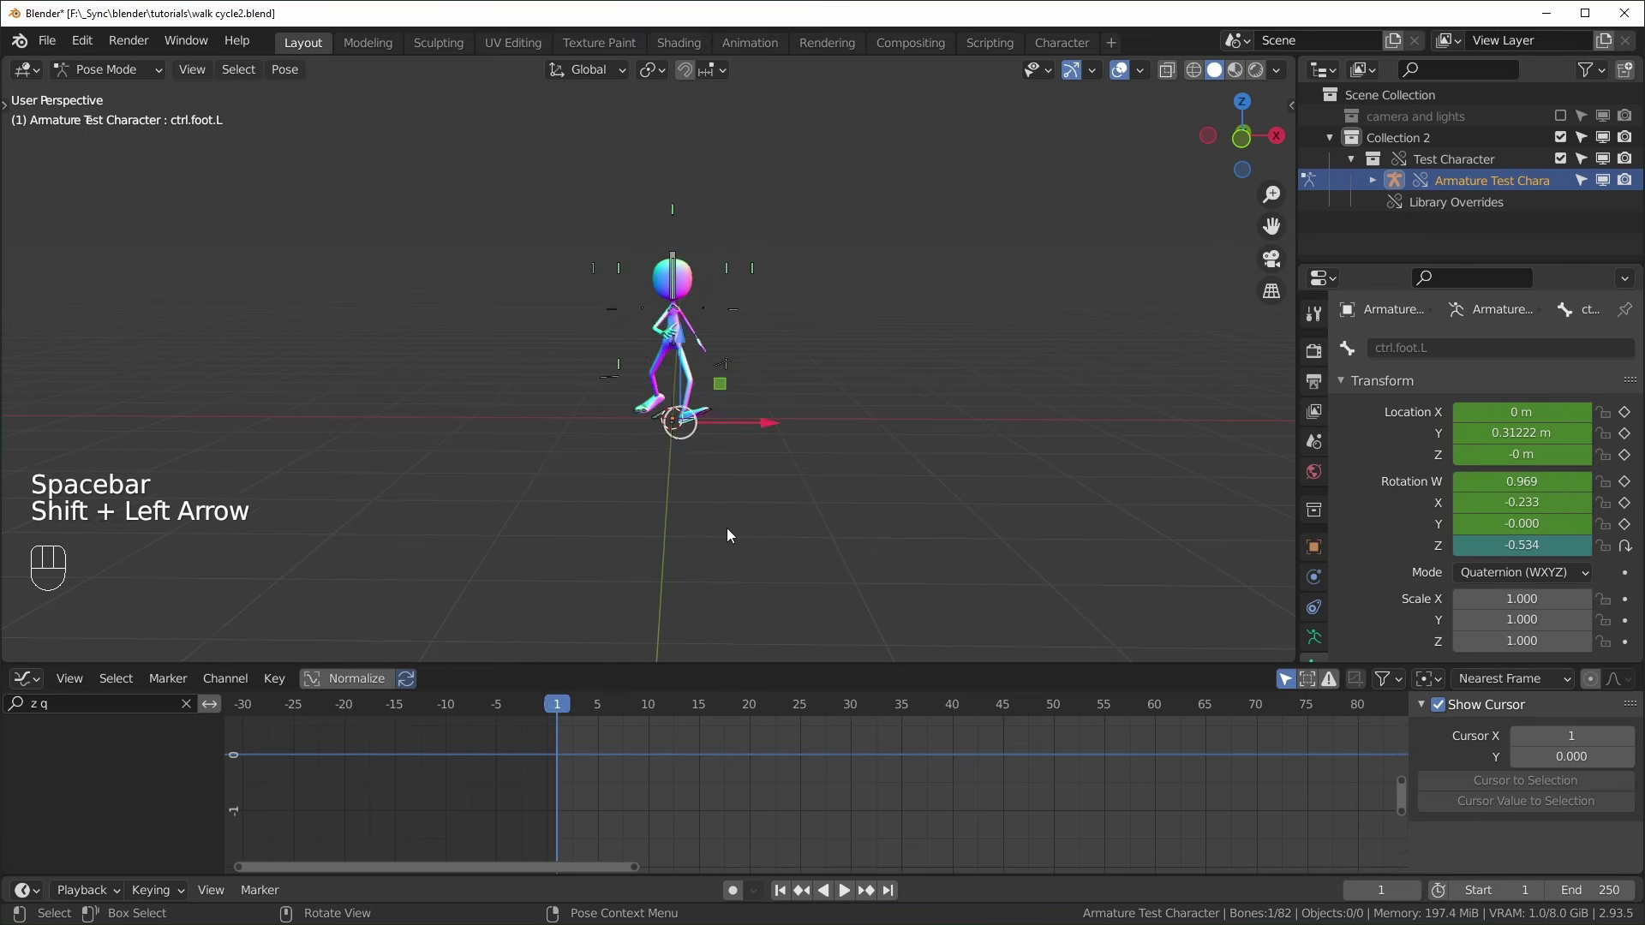
key(space)
key(space)
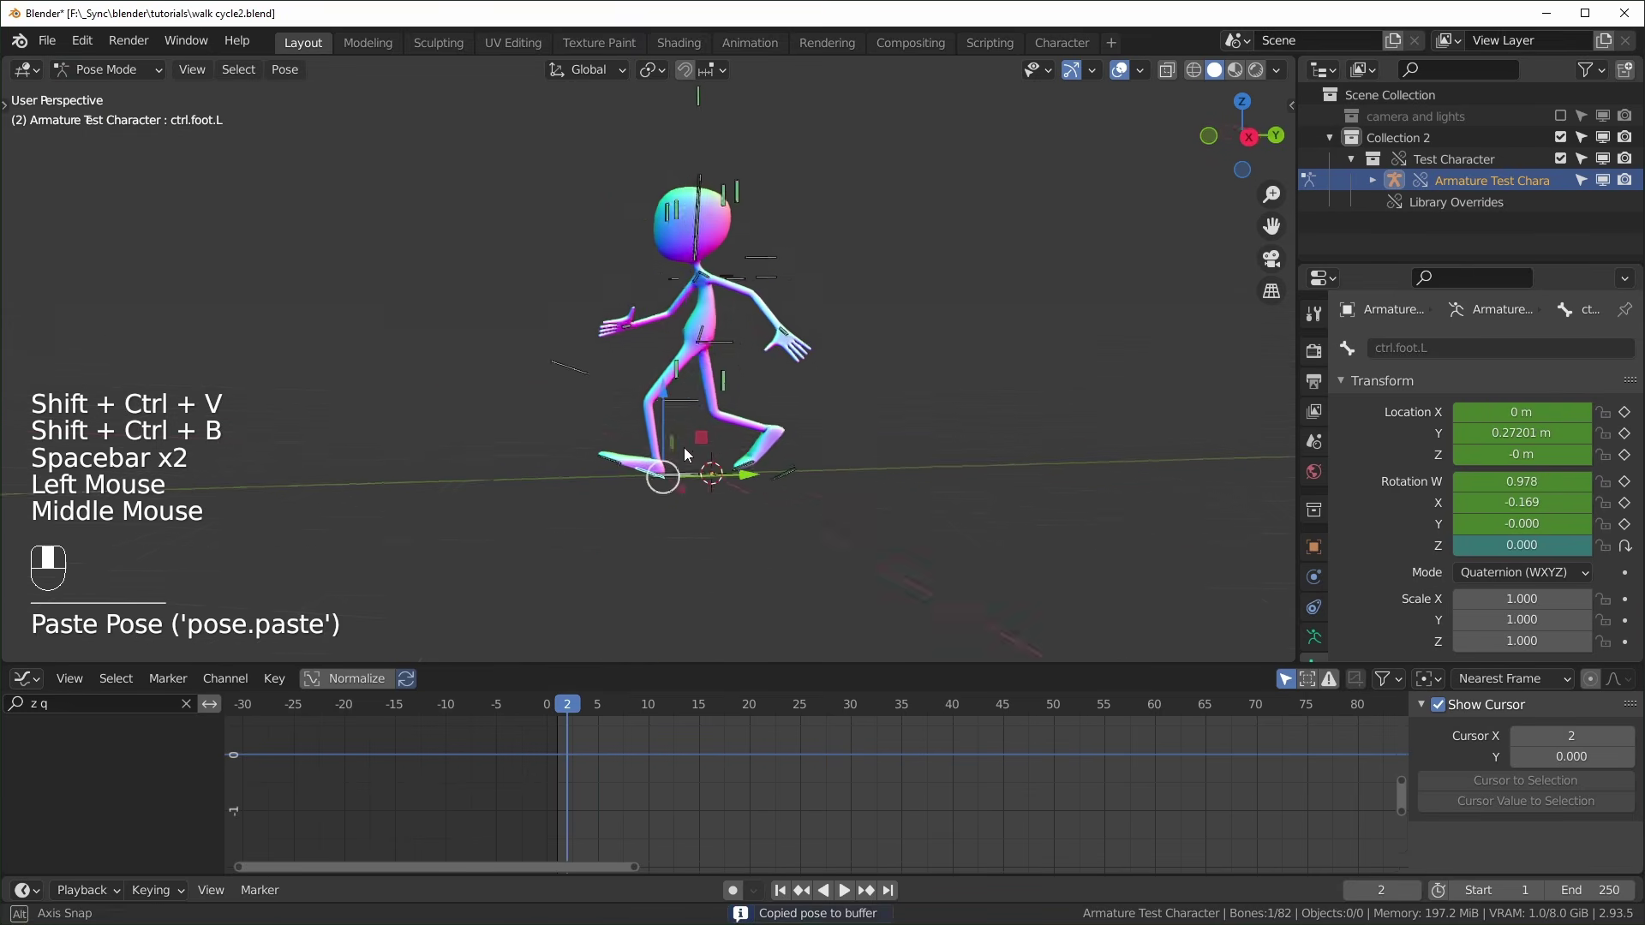
Select the torso control, clear the channel filter, and isolate its Z Location curve framed in the Graph Editor
scroll(711, 394, up, 5)
click(744, 333)
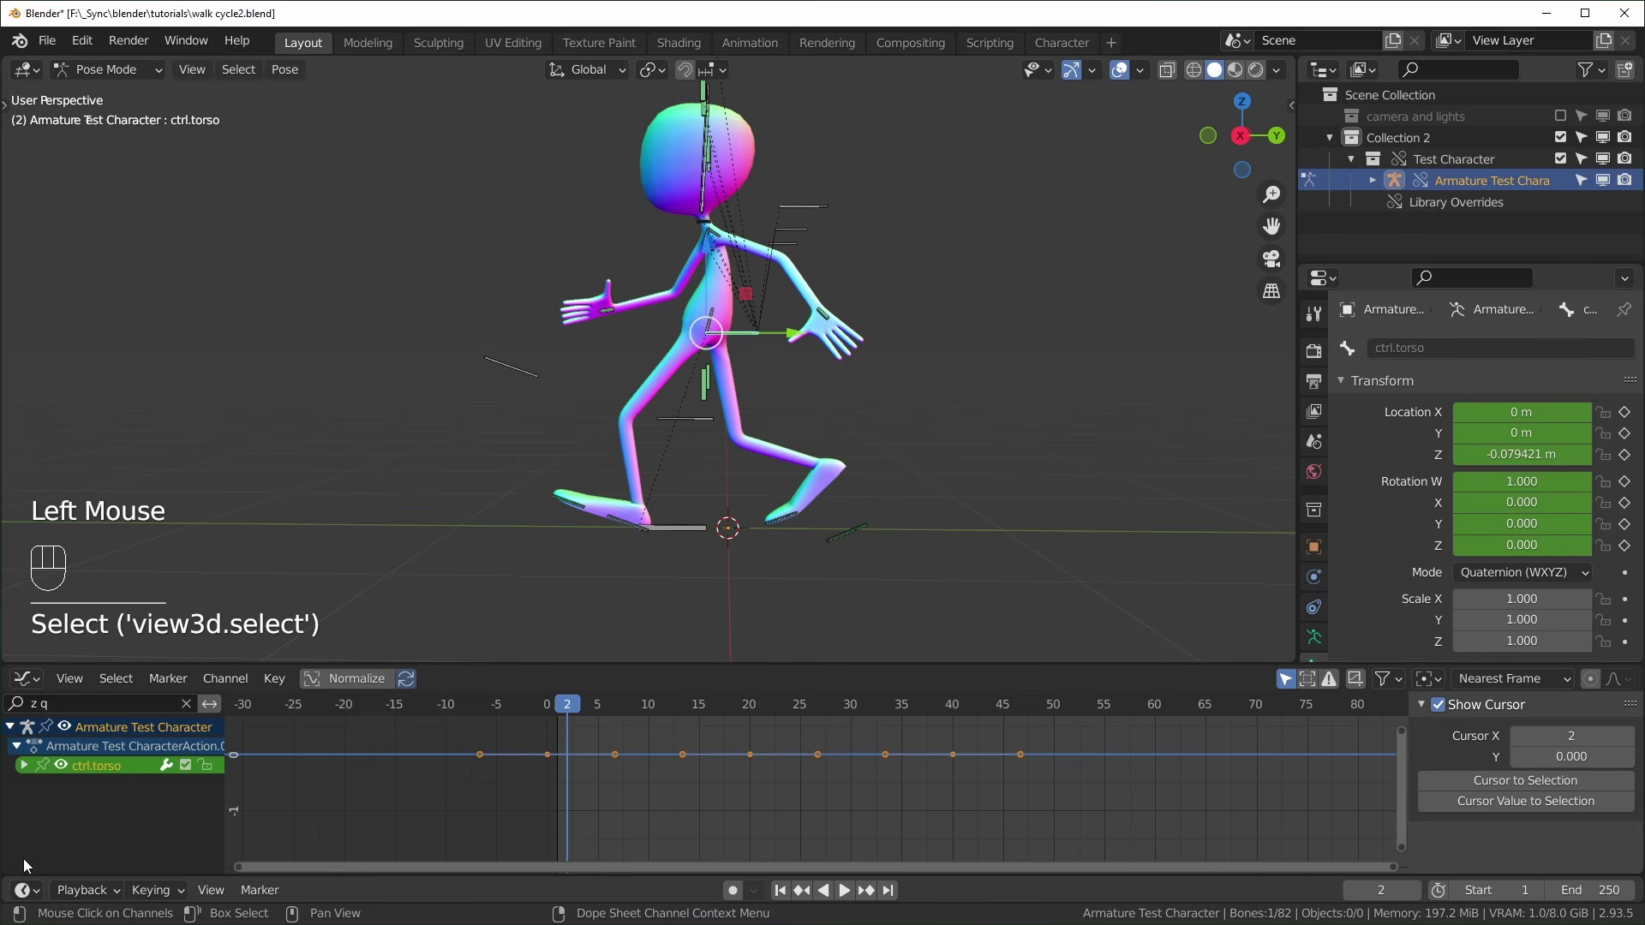
click(186, 705)
click(24, 765)
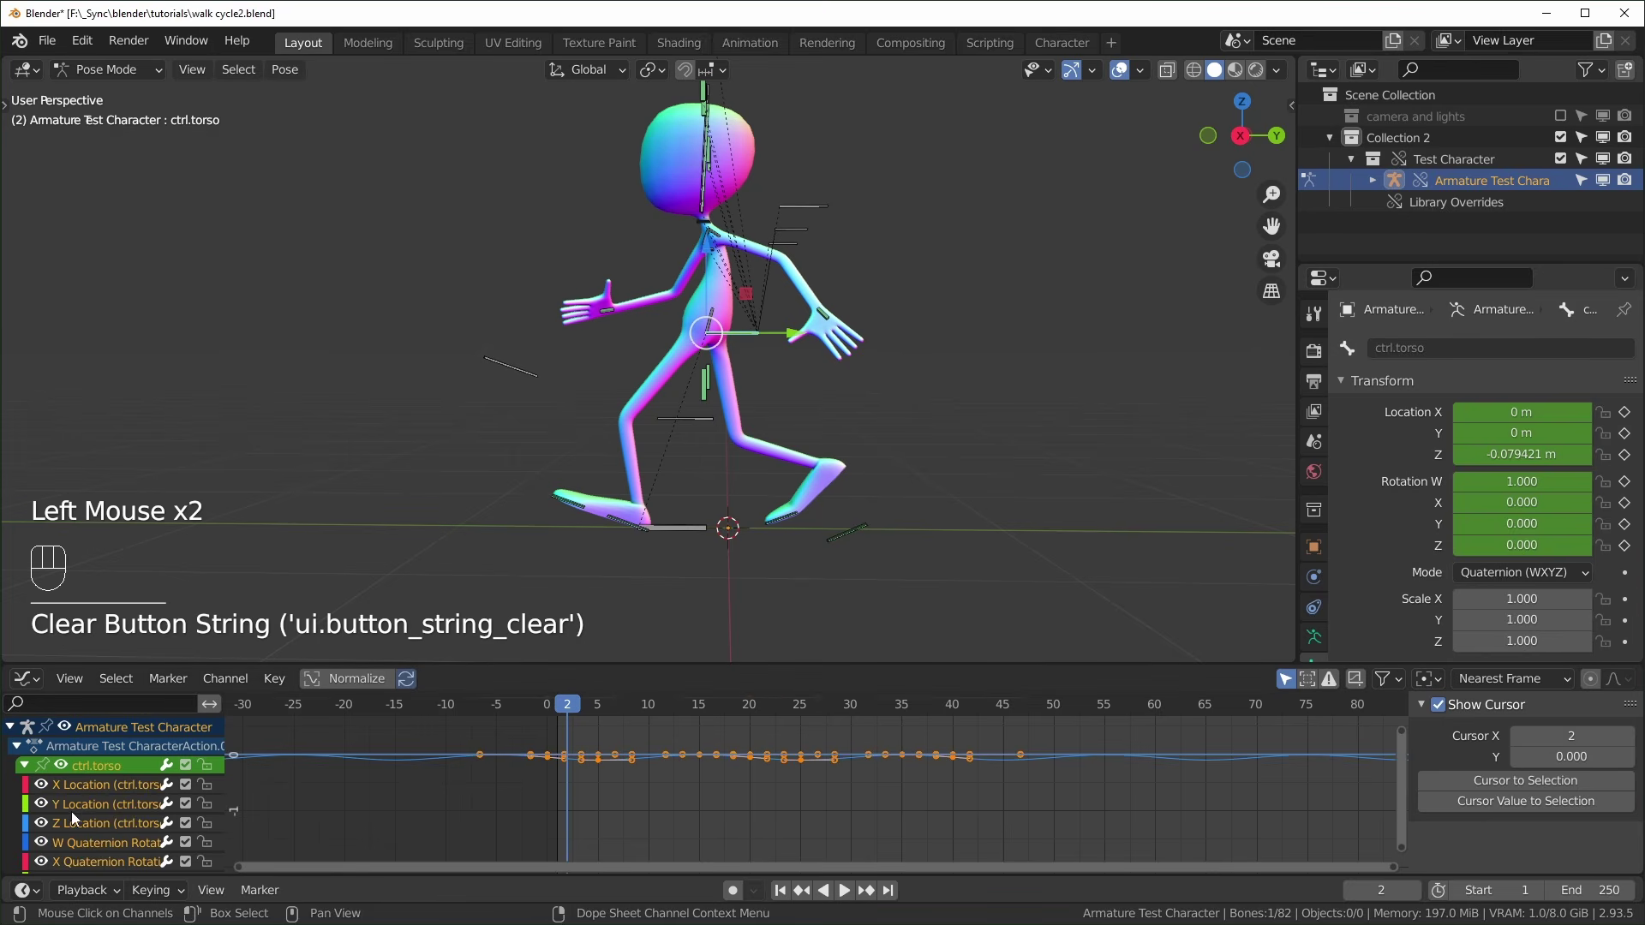
click(78, 822)
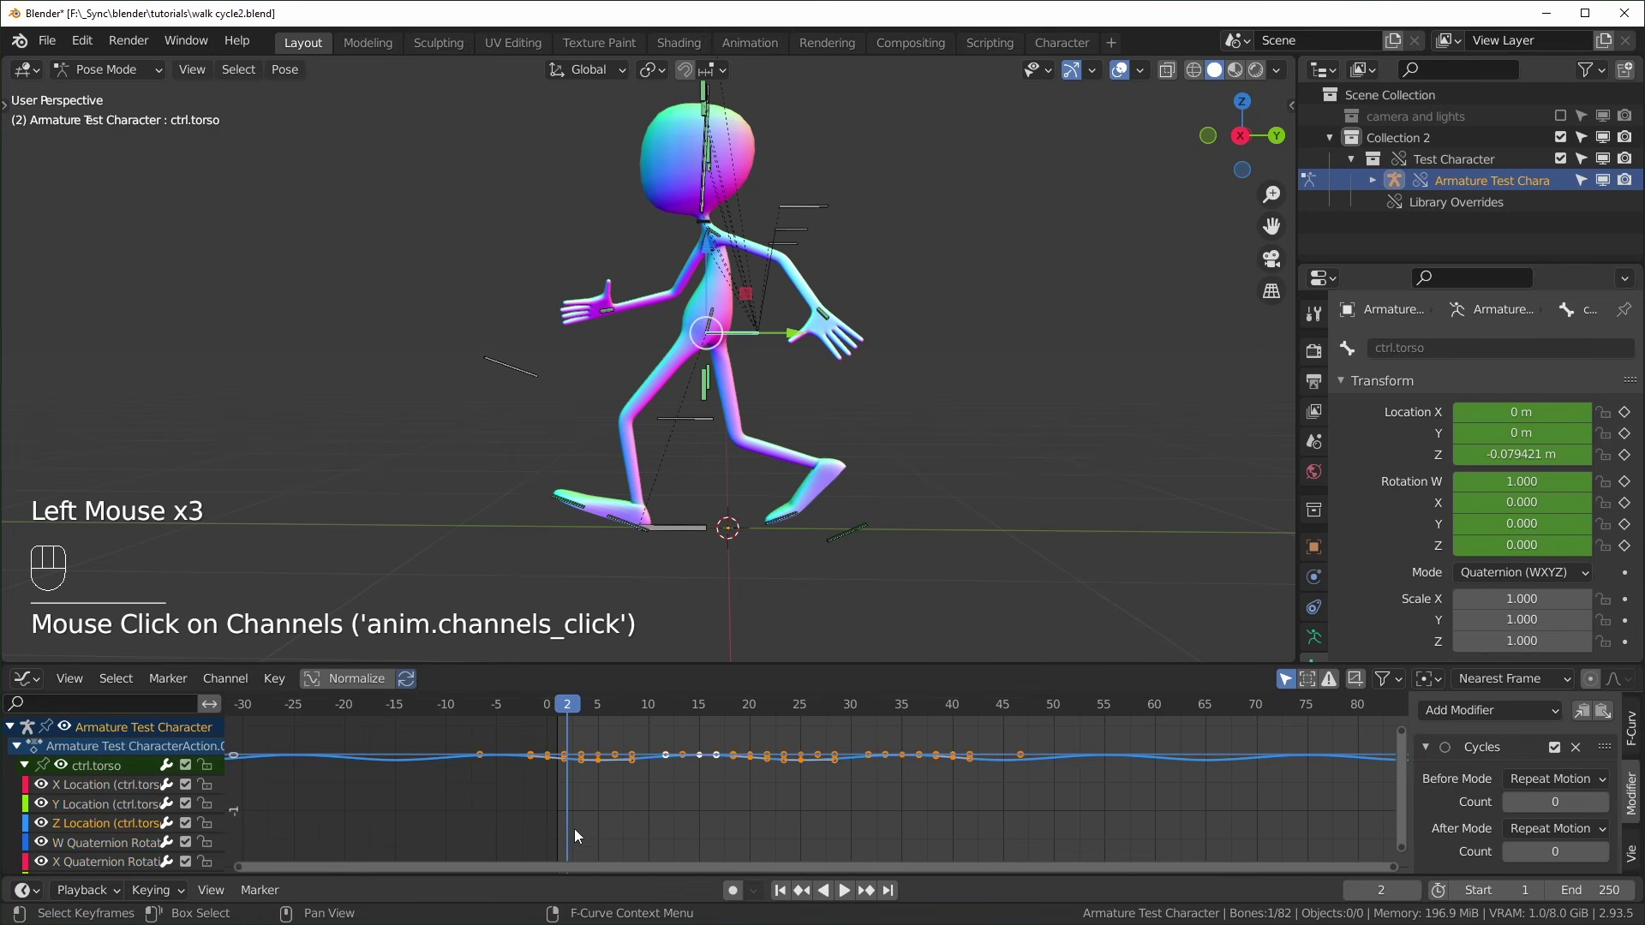
key(shift+h)
key(KP_Decimal)
scroll(703, 848, down, 4)
shift+middle_drag(703, 848, 705, 831)
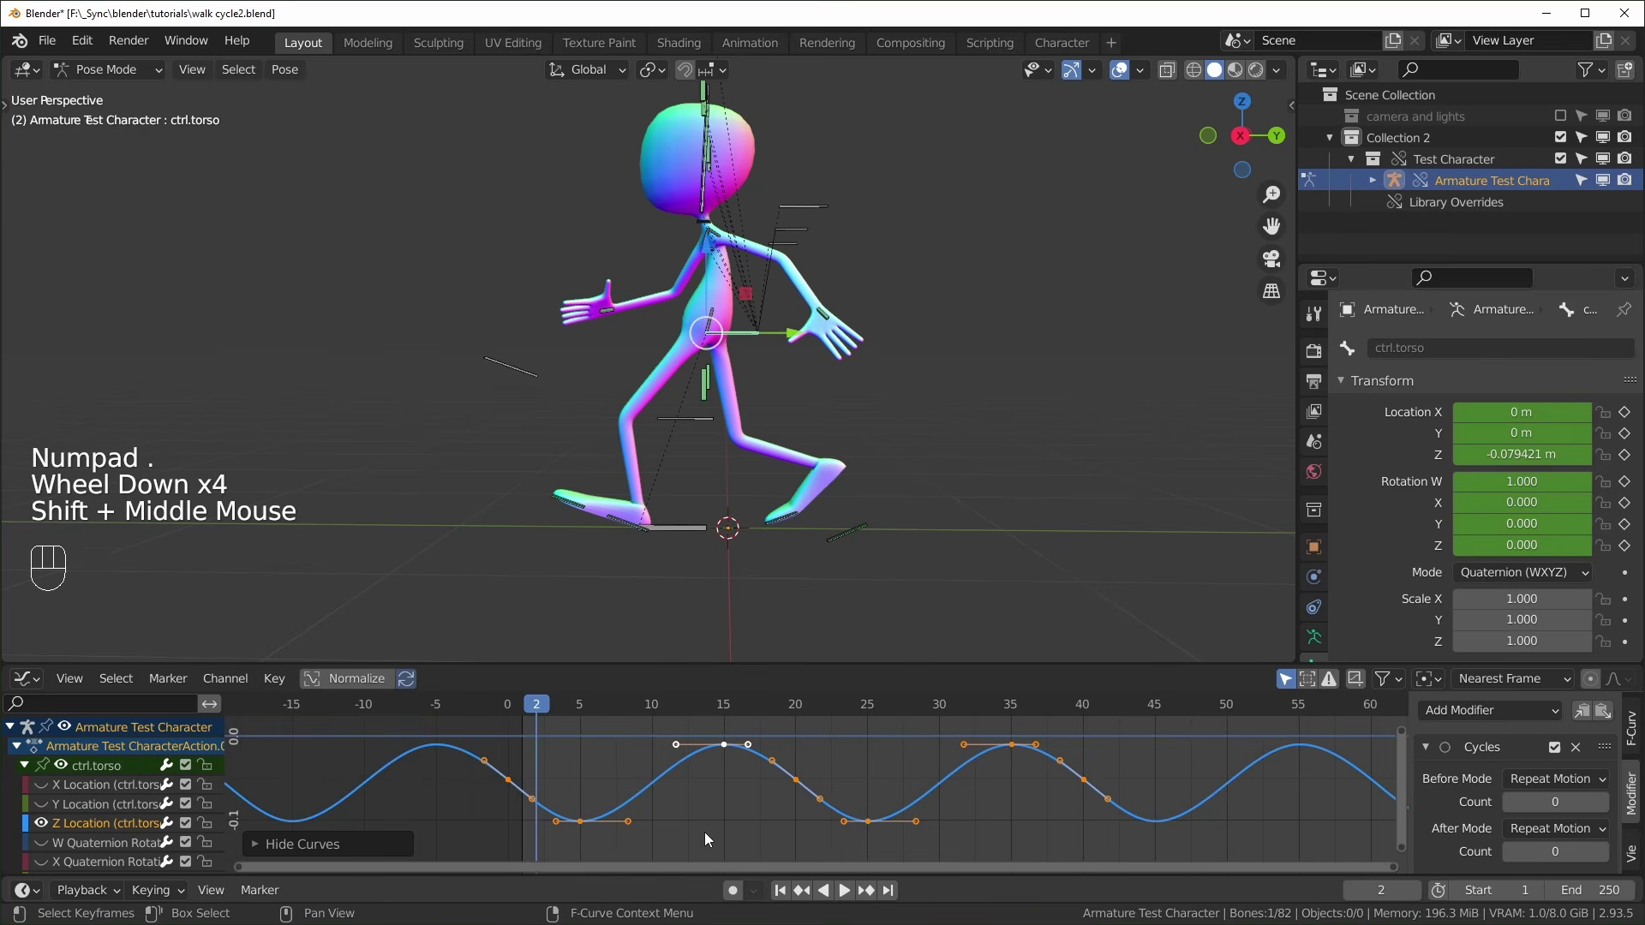
Select the torso's lowest Z Location keyframes at frames 5 and 25 and try lowering them during playback
drag(537, 822, 979, 820)
key(shift+Left)
key(Left)
click(629, 821)
click(744, 326)
key(space)
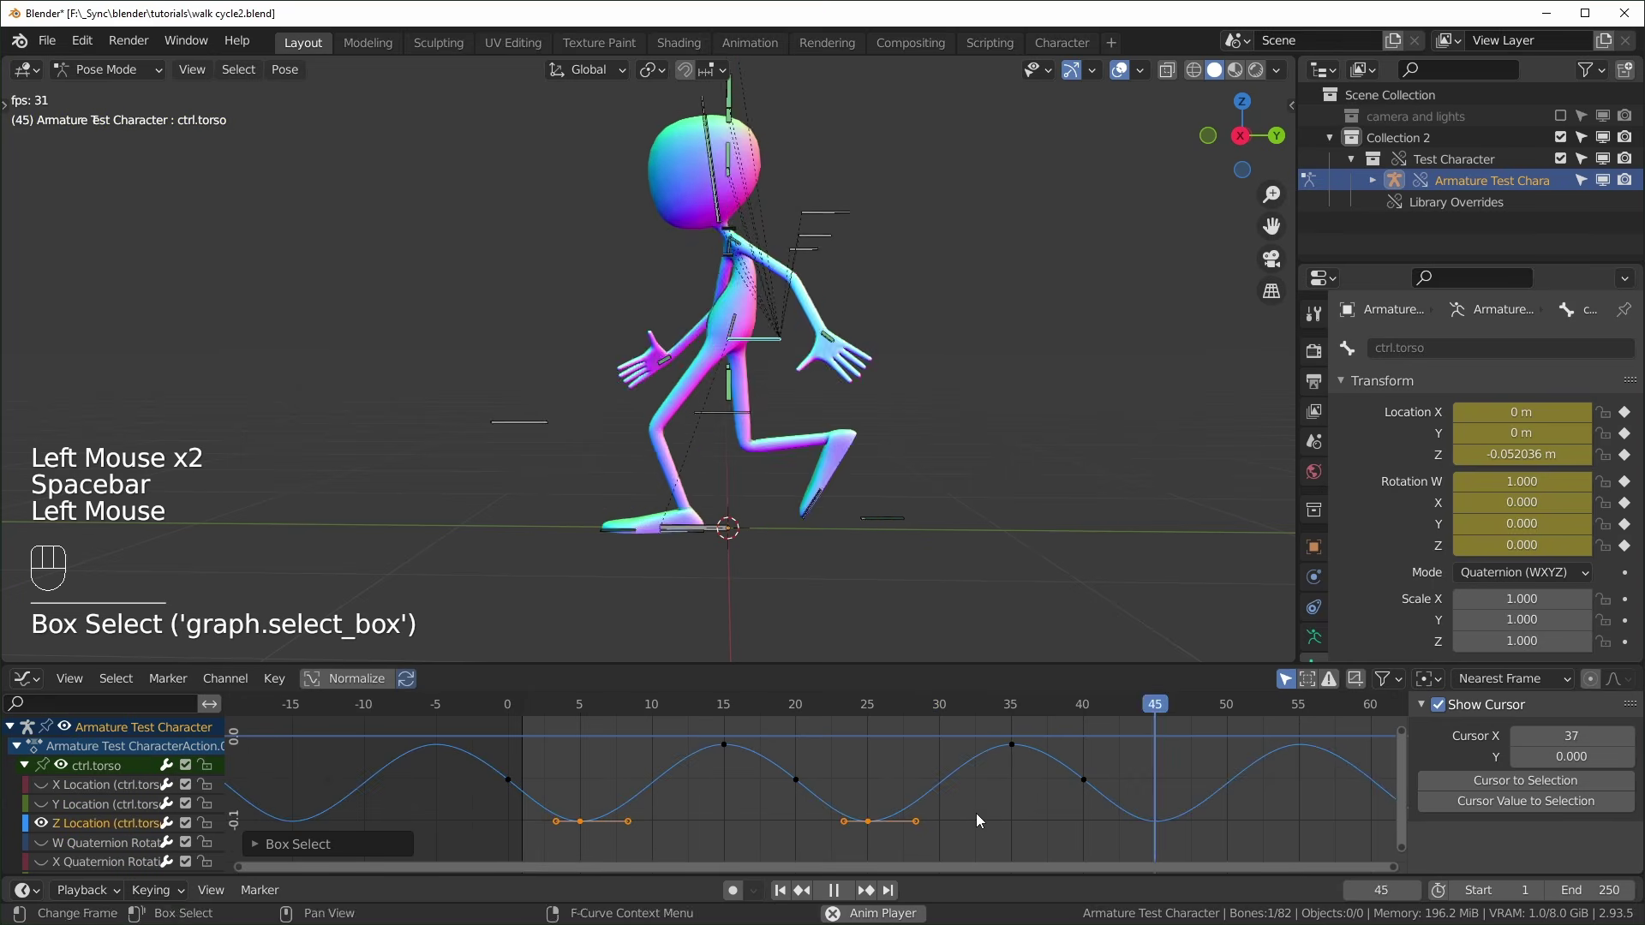
key(g)
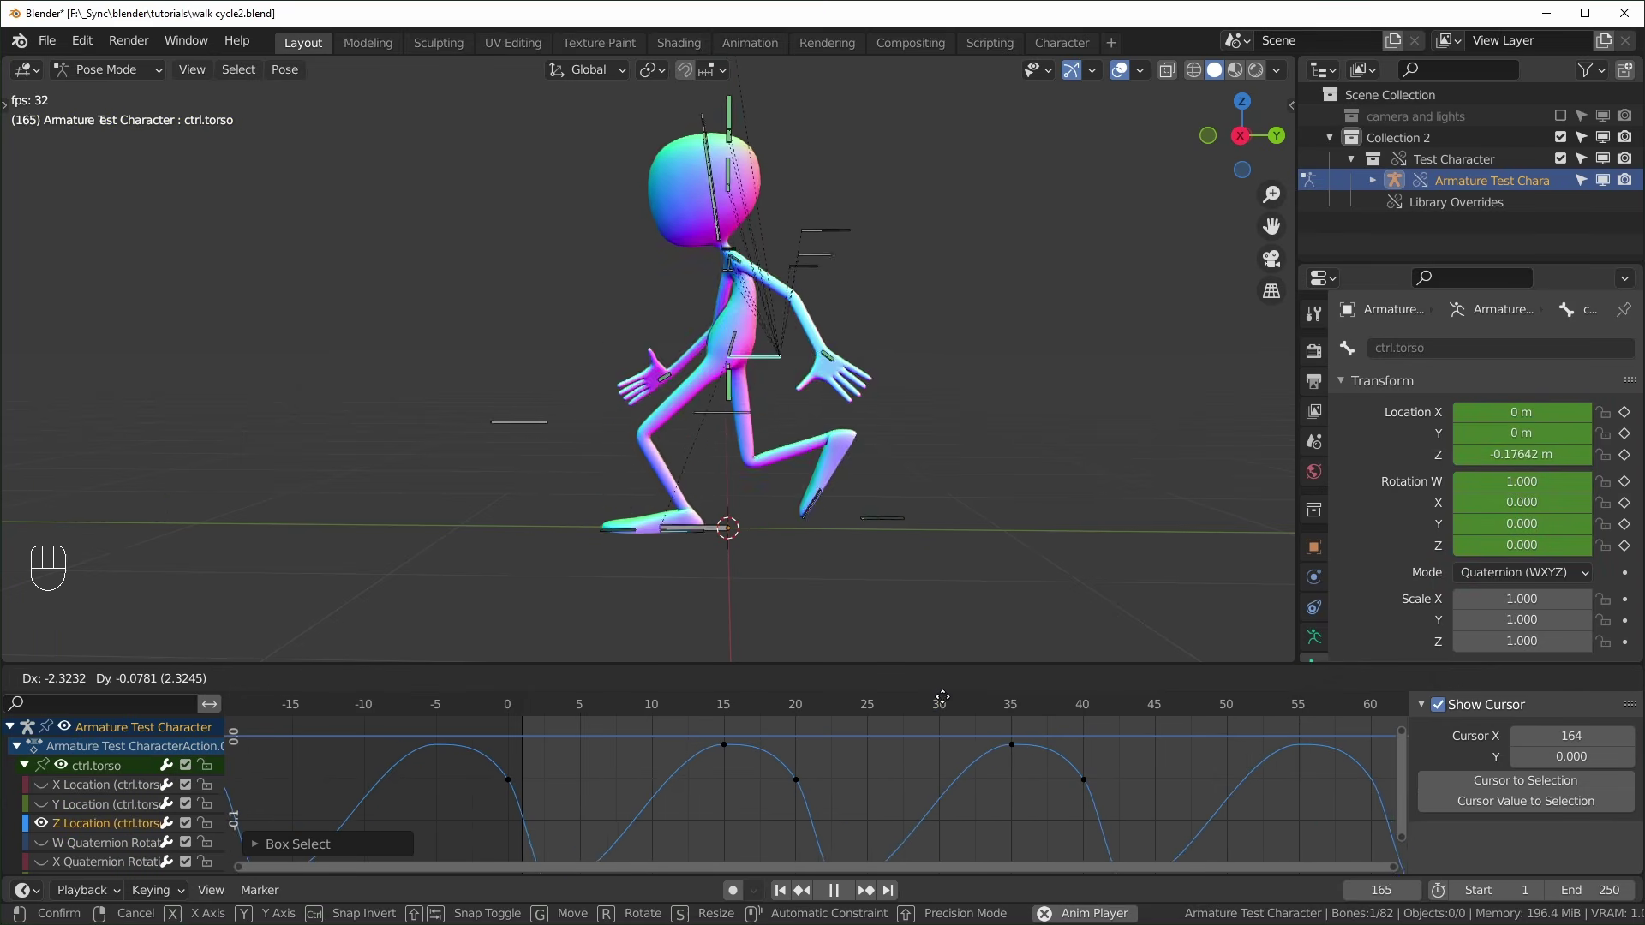
click(953, 831)
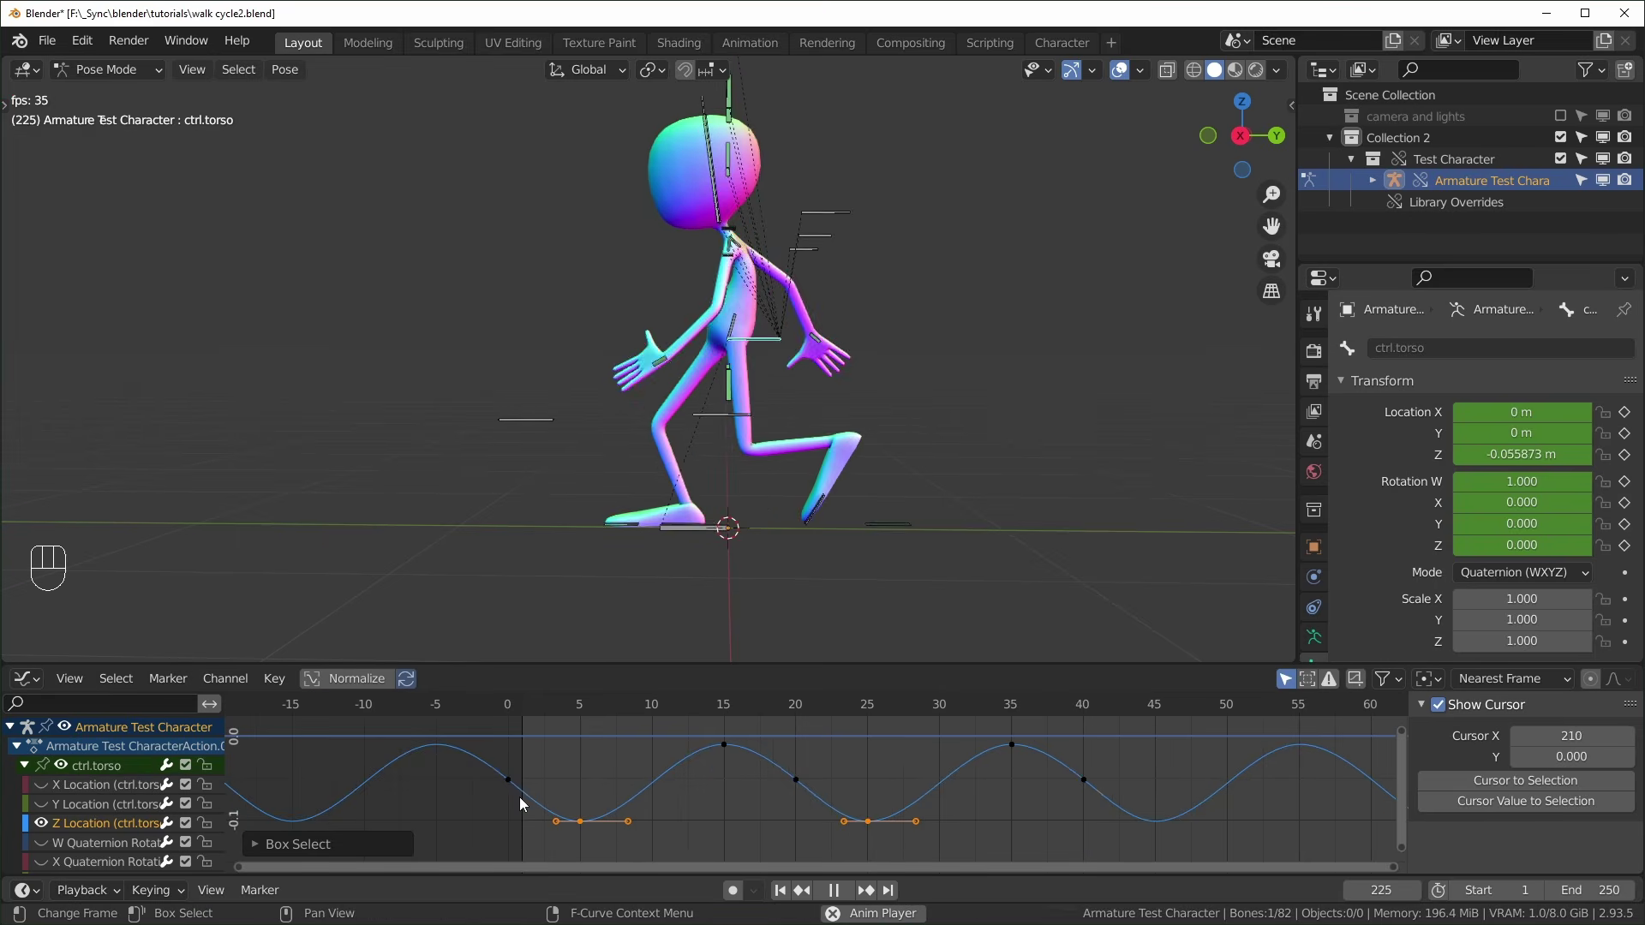
Select all Z Location keyframes of the torso and try moving the whole curve down along Y
click(673, 797)
drag(497, 833, 1148, 759)
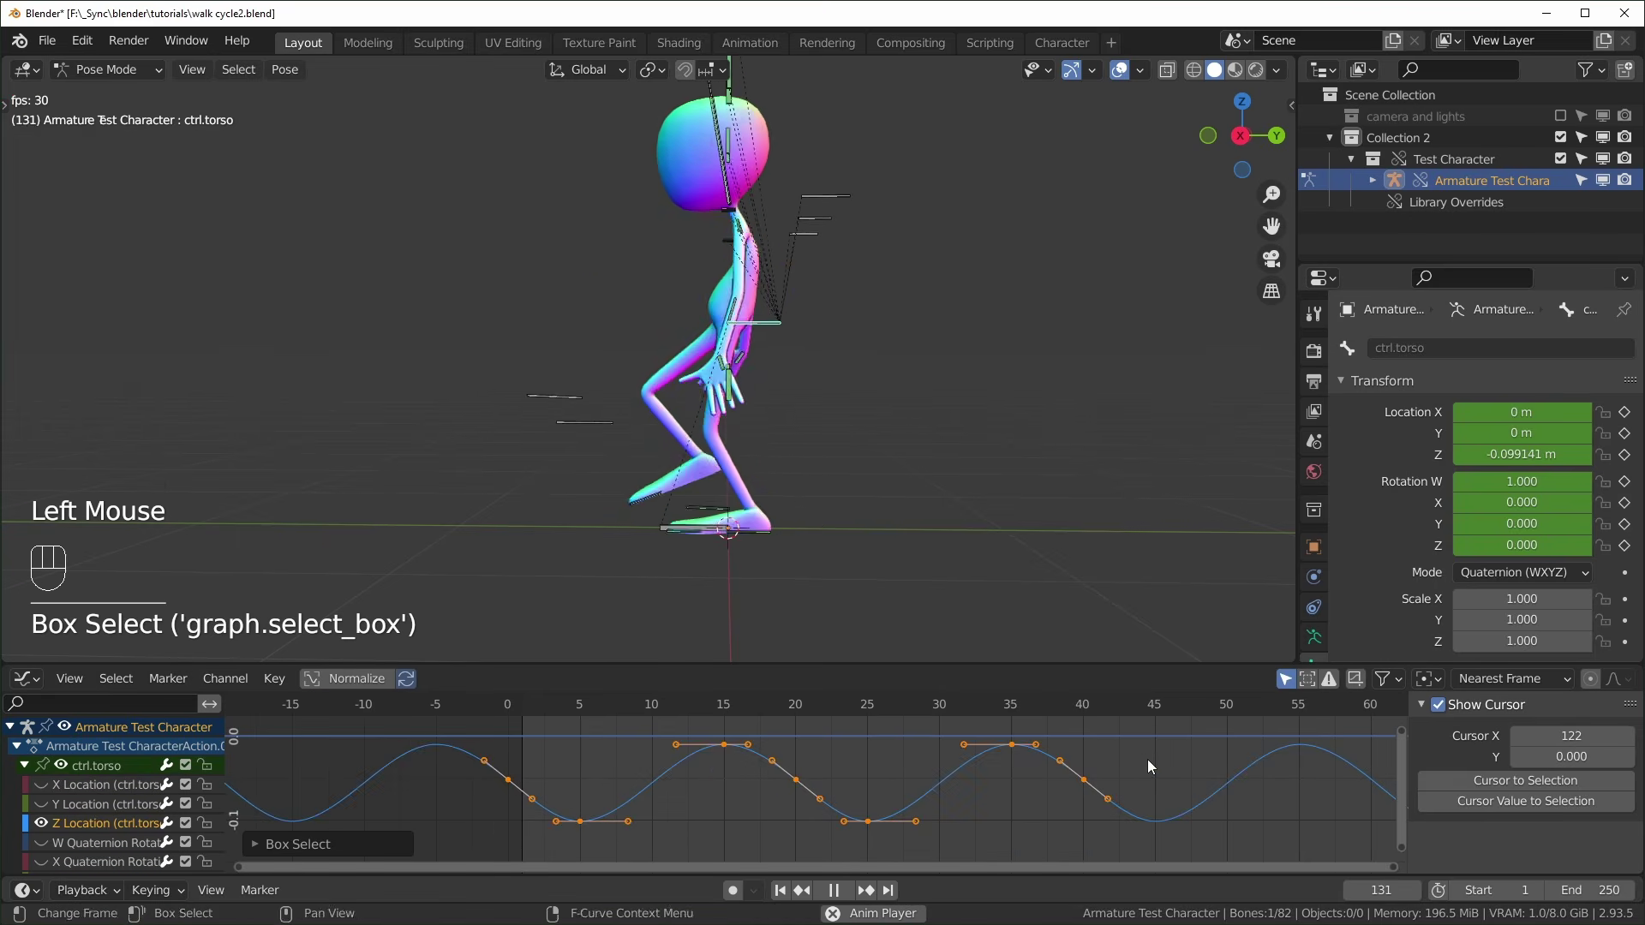
key(g)
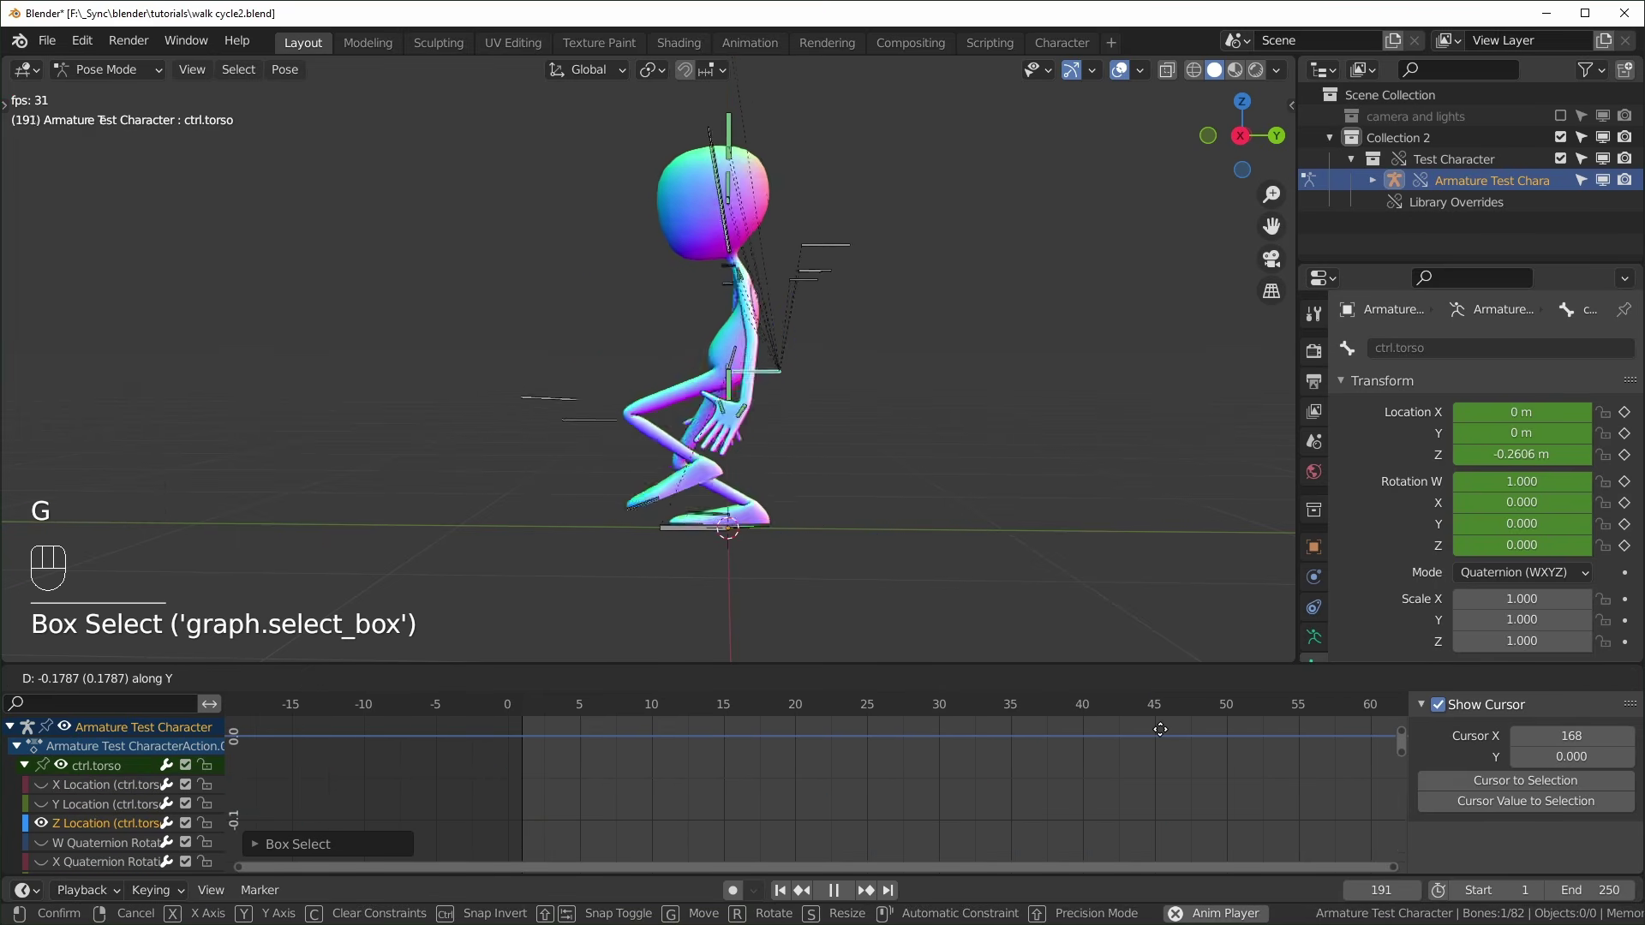
right_click(1160, 729)
Try scaling the torso's entire Z Location curve along Y and raising it during playback
key(s)
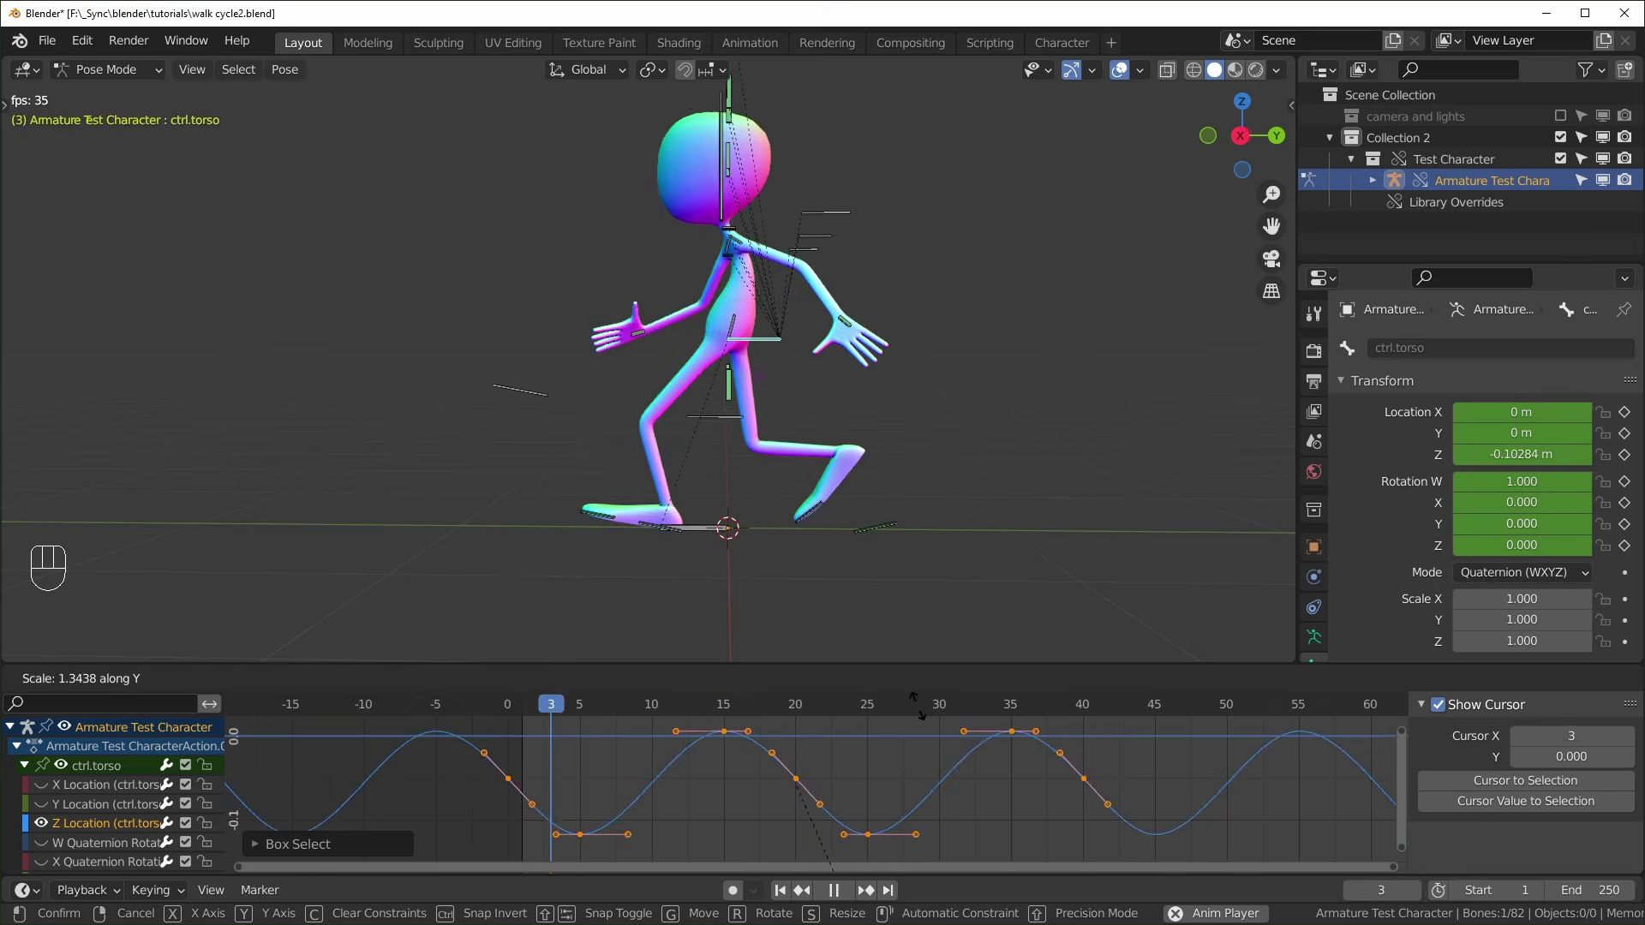
click(1032, 814)
key(s)
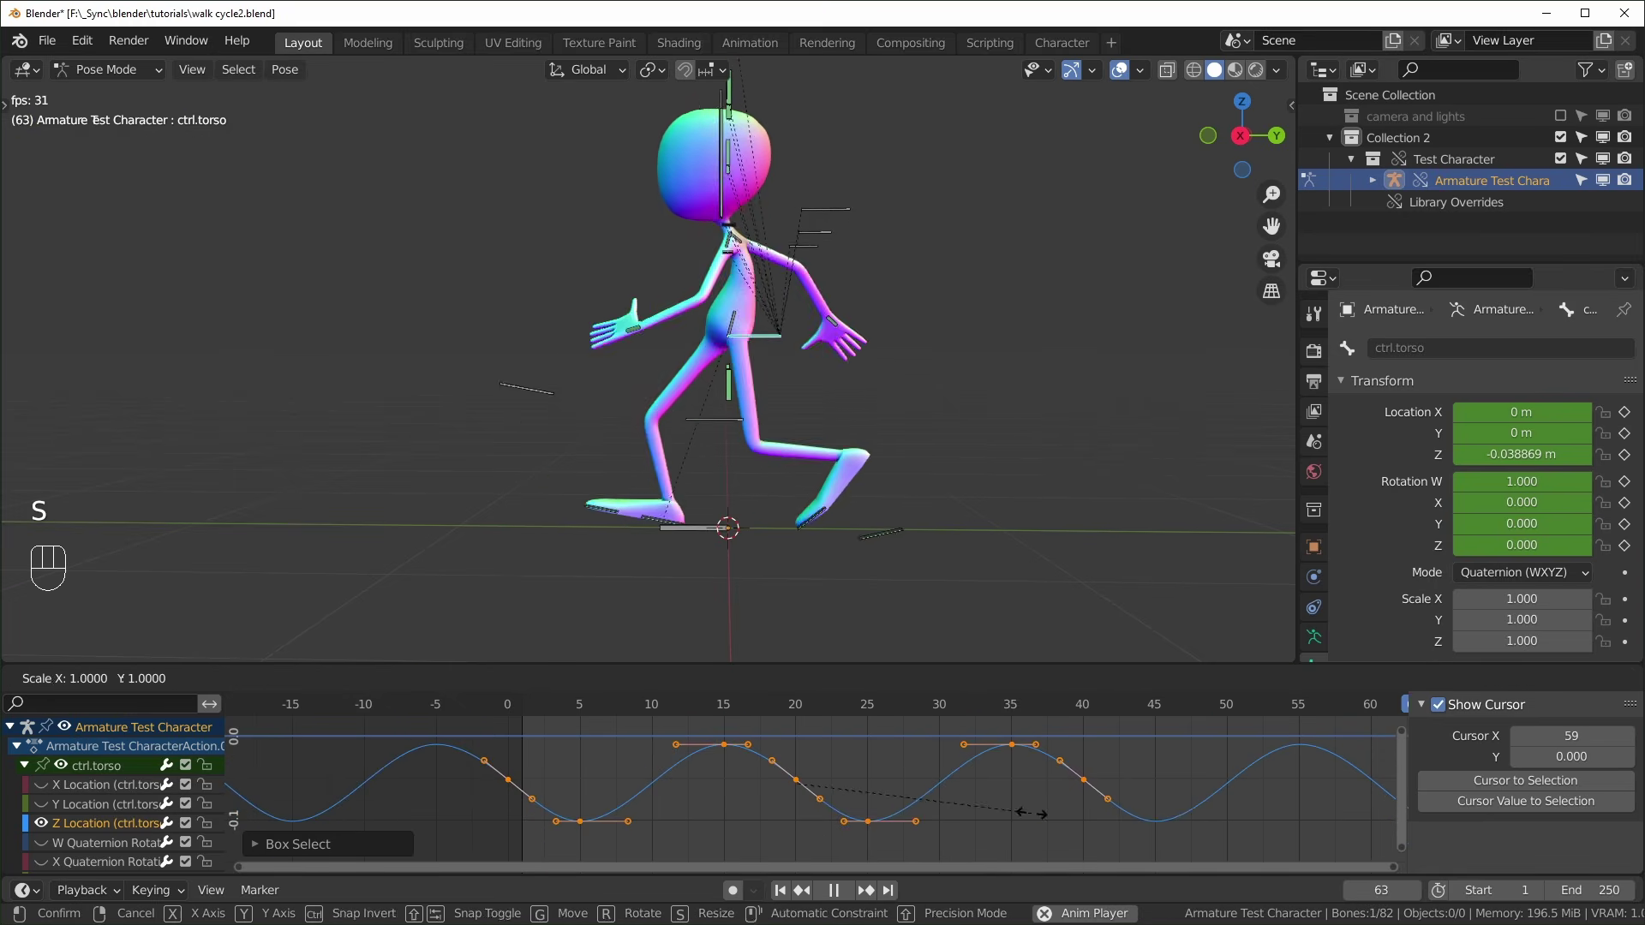
click(1221, 795)
key(g)
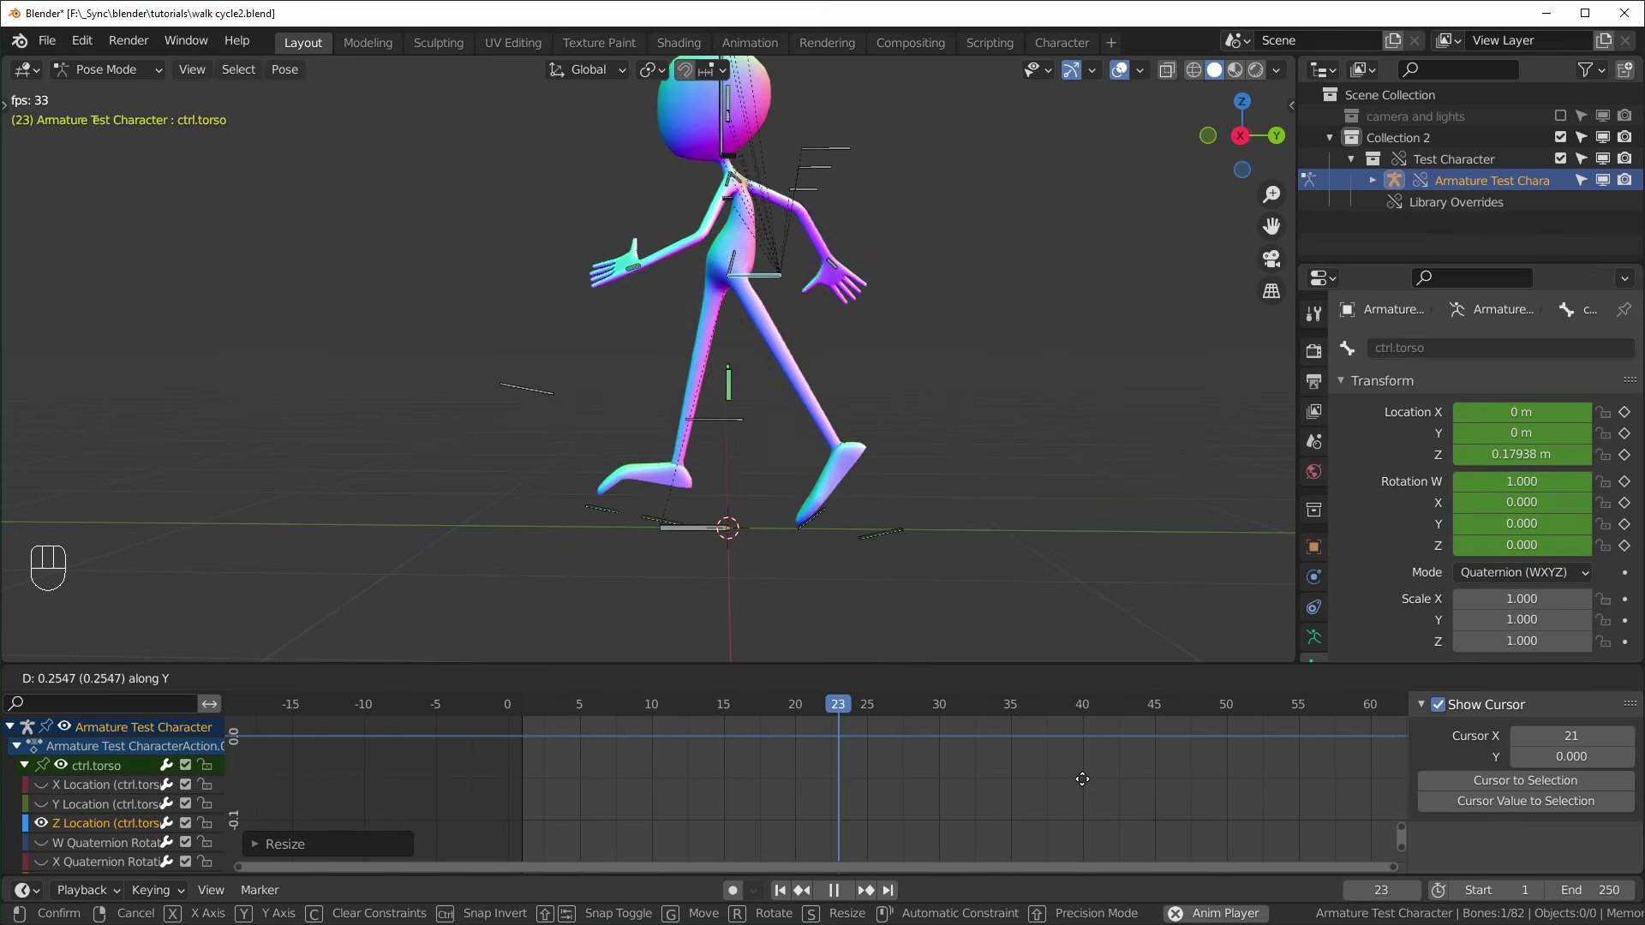
key(space)
Scrub through the walk to frame 5 to examine the torso height against the Z Location curve
click(506, 703)
key(space)
key(space)
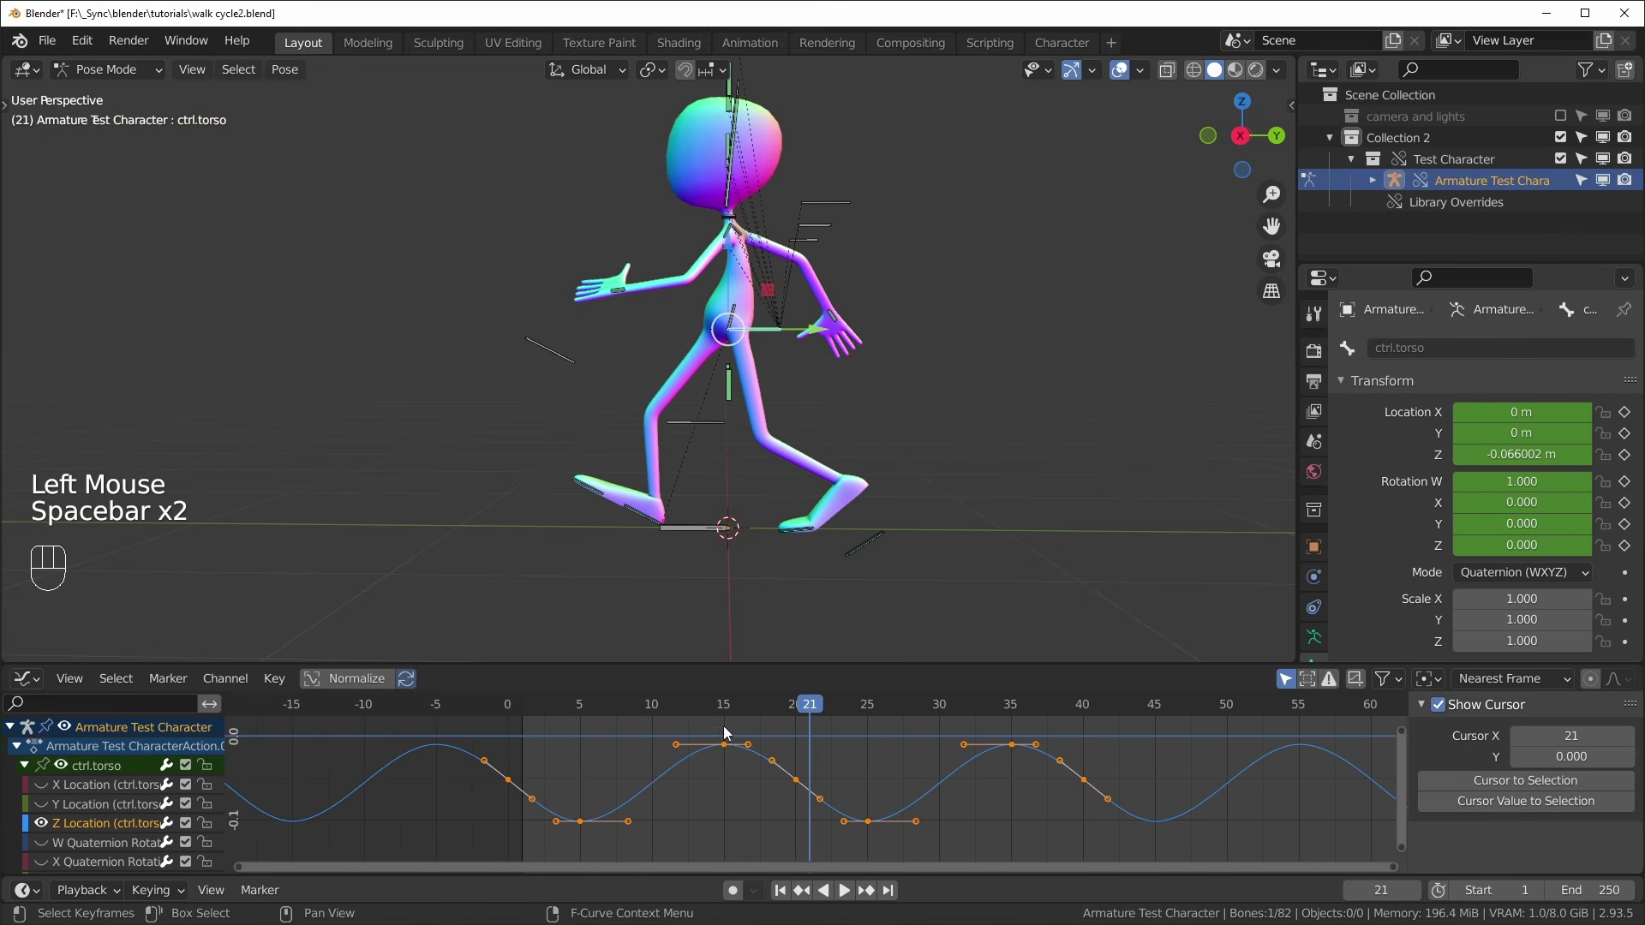
click(502, 715)
drag(501, 715, 565, 828)
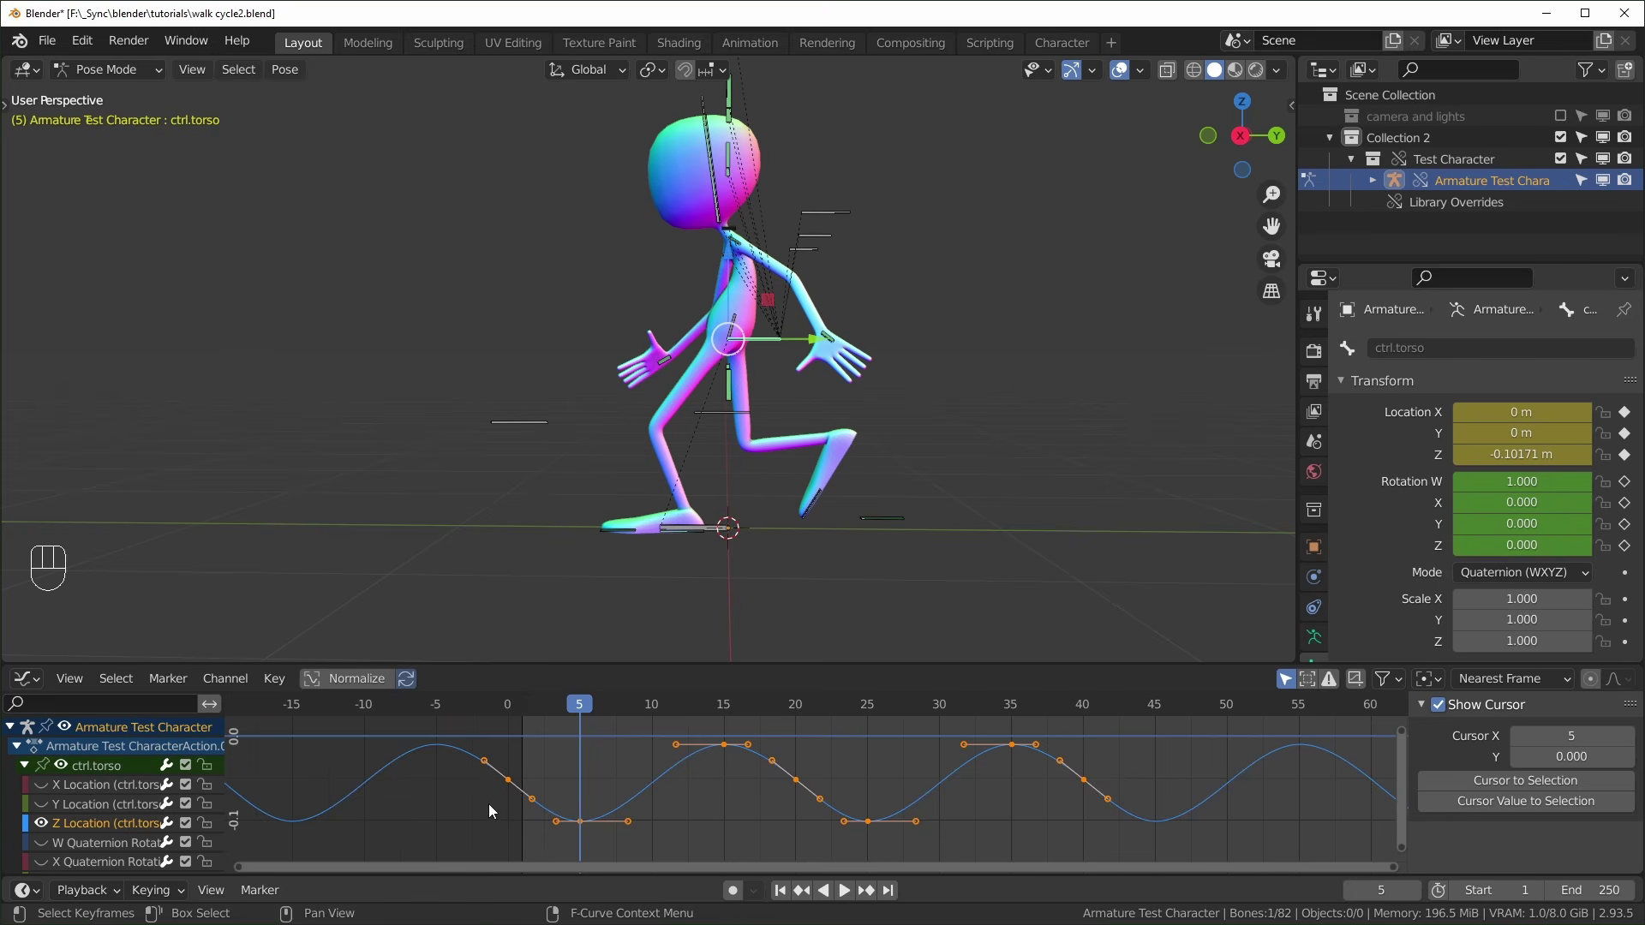
Lower the torso's Z Location keyframes at frames 0, 20 and 40 by about 0.041 and play the walk
click(527, 800)
drag(481, 807, 1187, 758)
key(g)
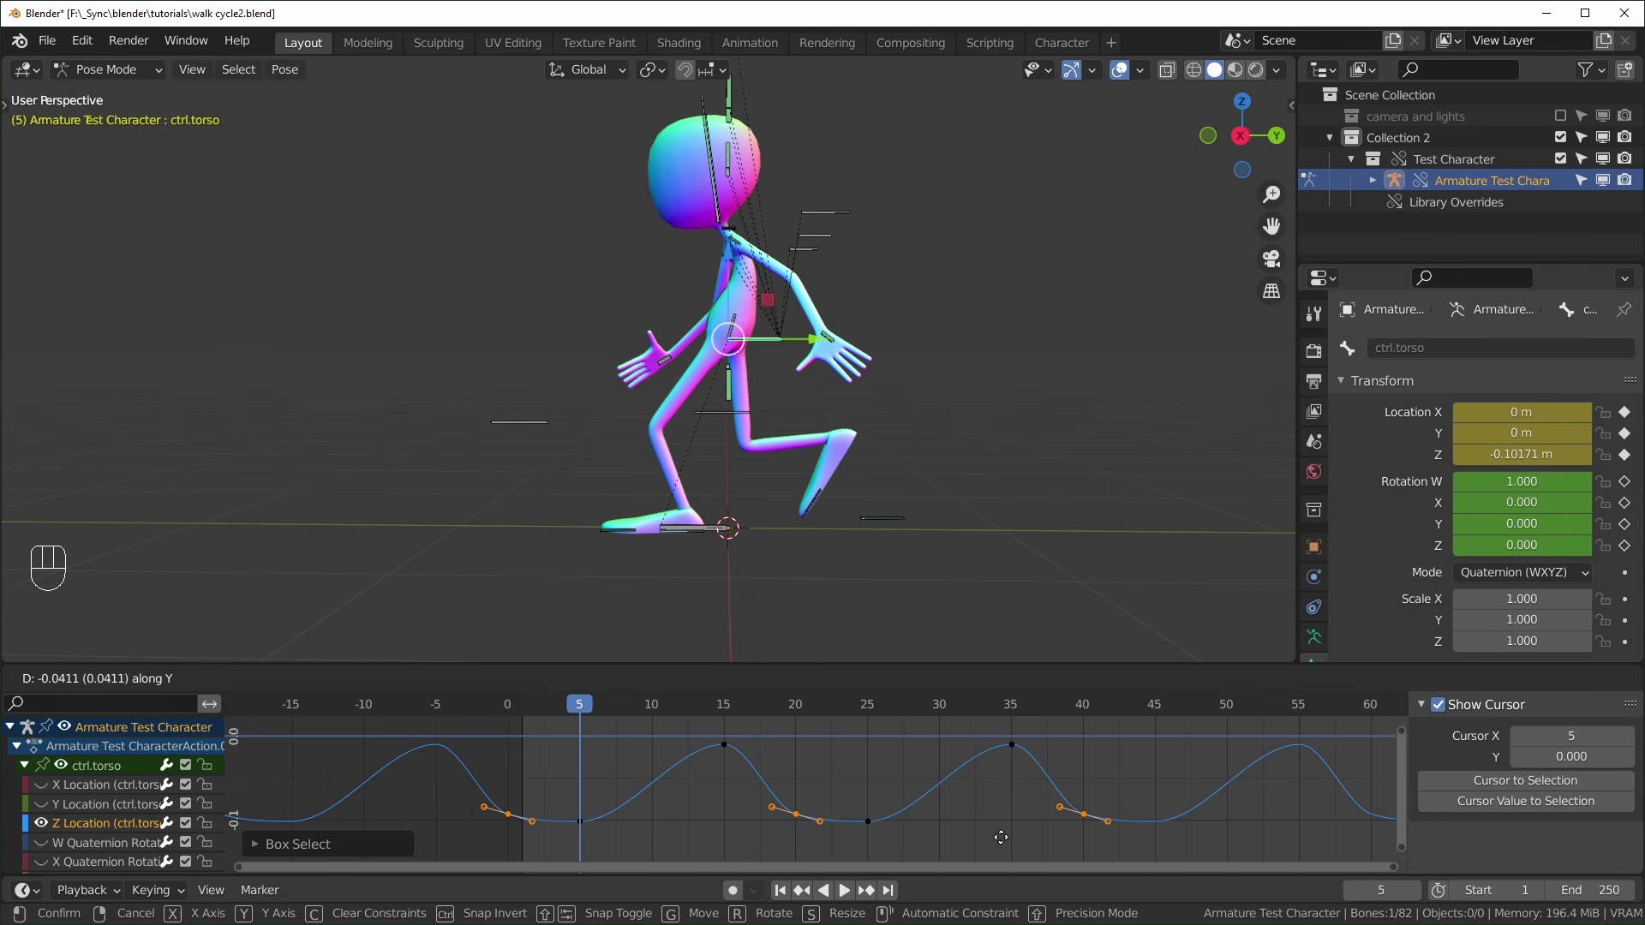
click(1004, 845)
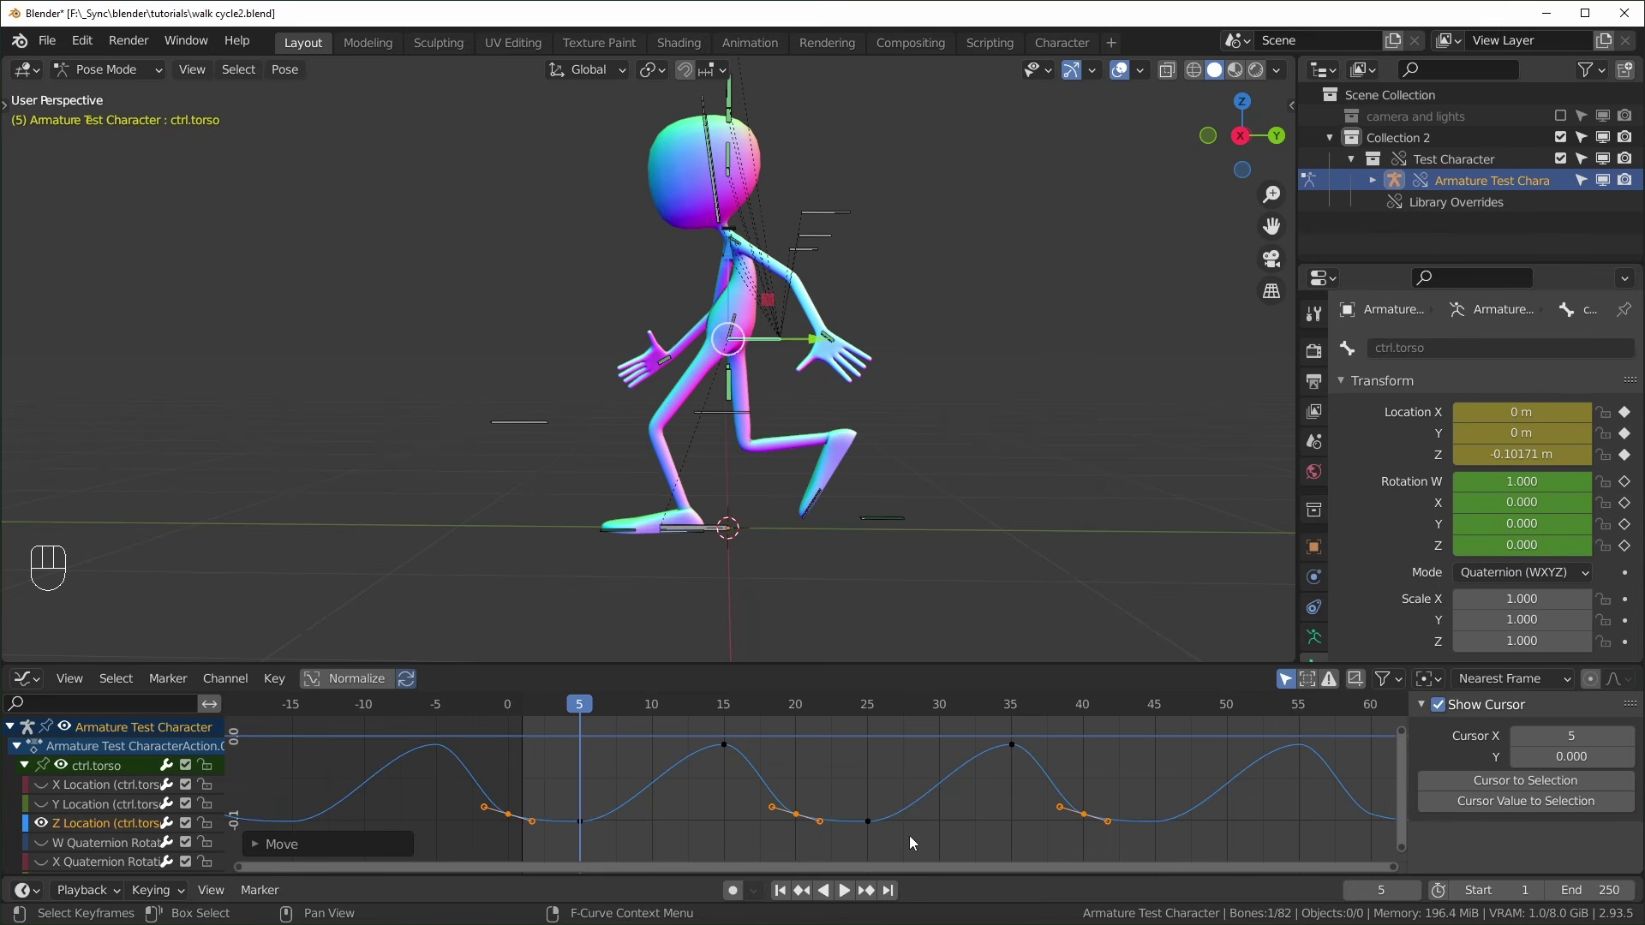
key(space)
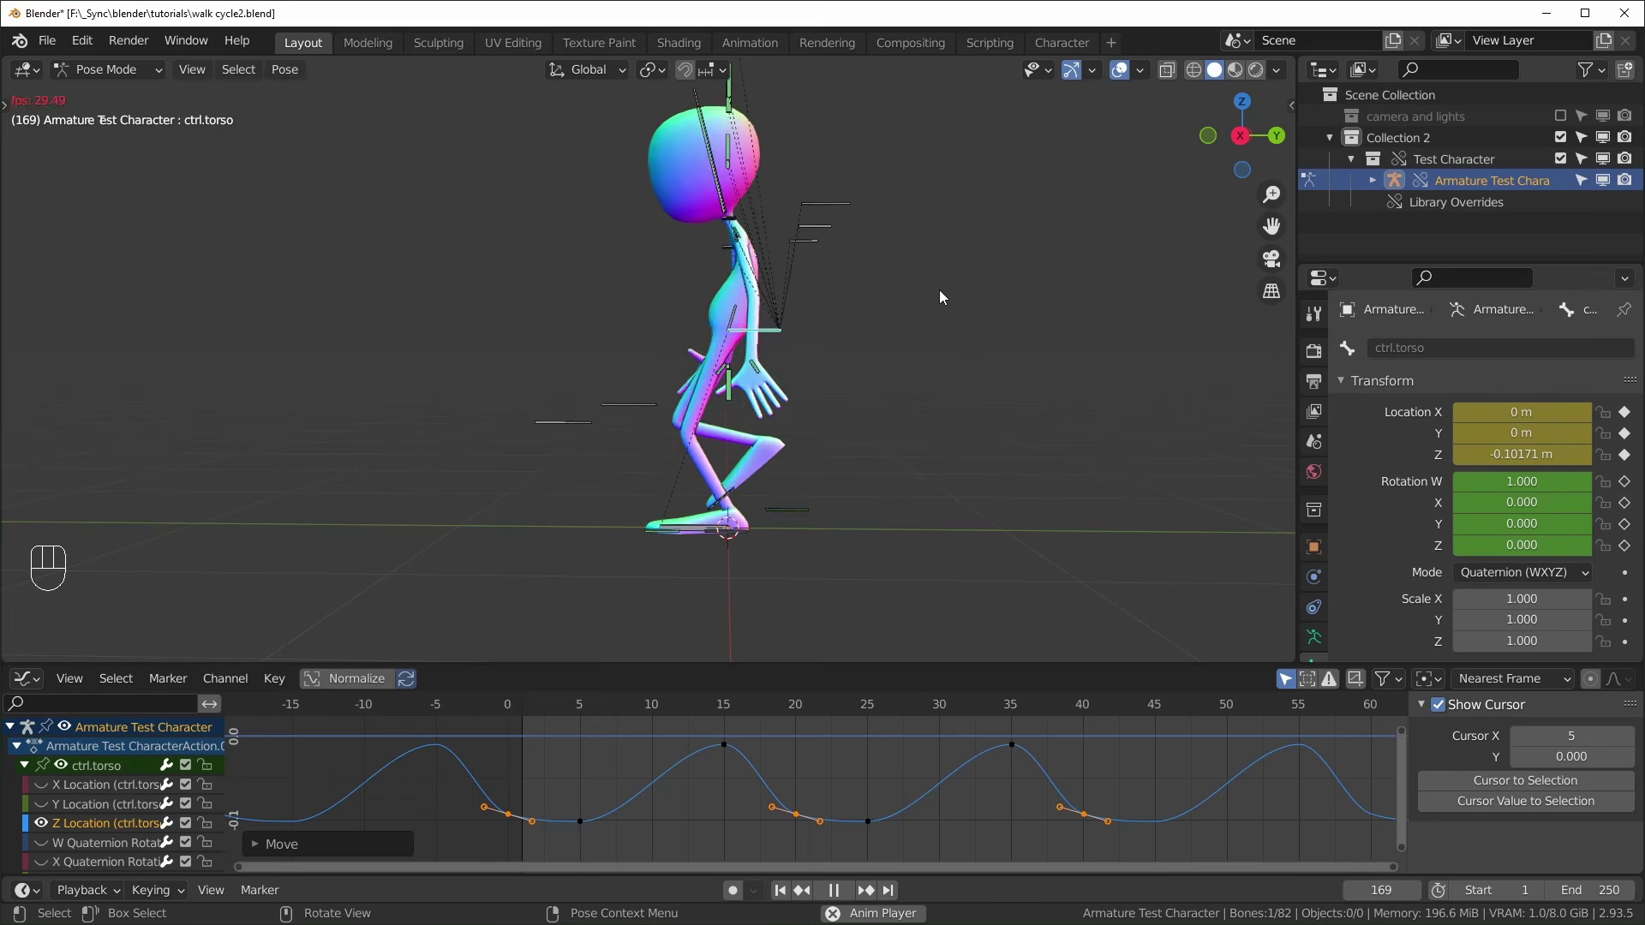
key(shift+Left)
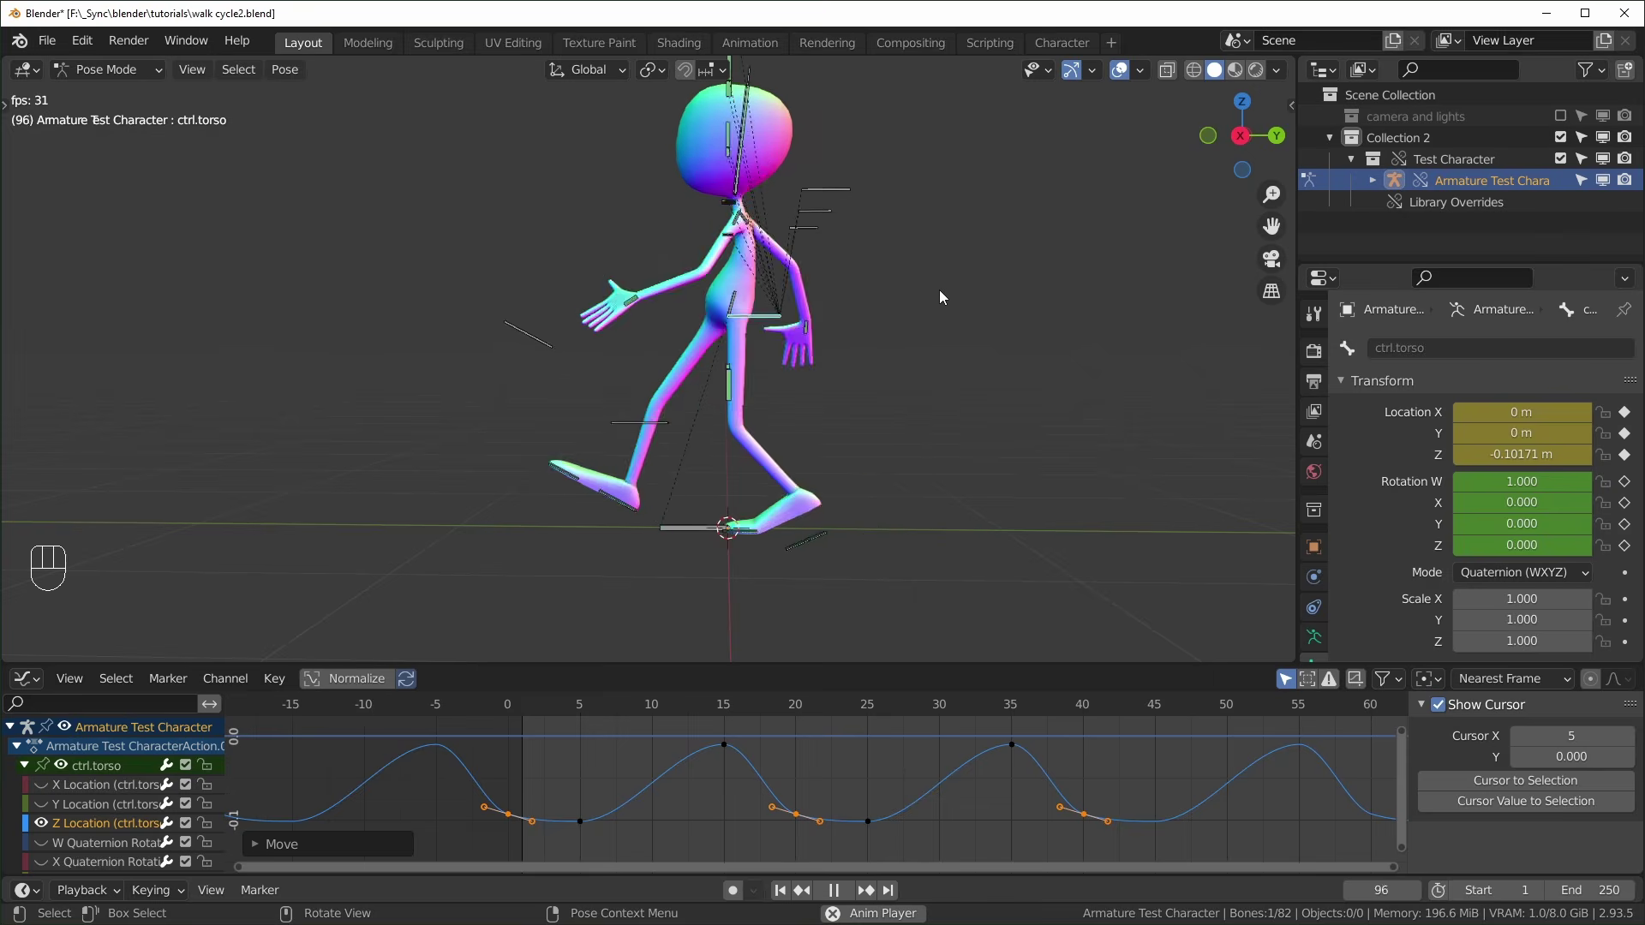
Show the first armature bone layer and select all finger and thumb bones of the character's left hand
middle_drag(939, 290, 942, 291)
double_click(949, 417)
scroll(950, 416, up, 3)
shift+middle_drag(949, 416, 654, 255)
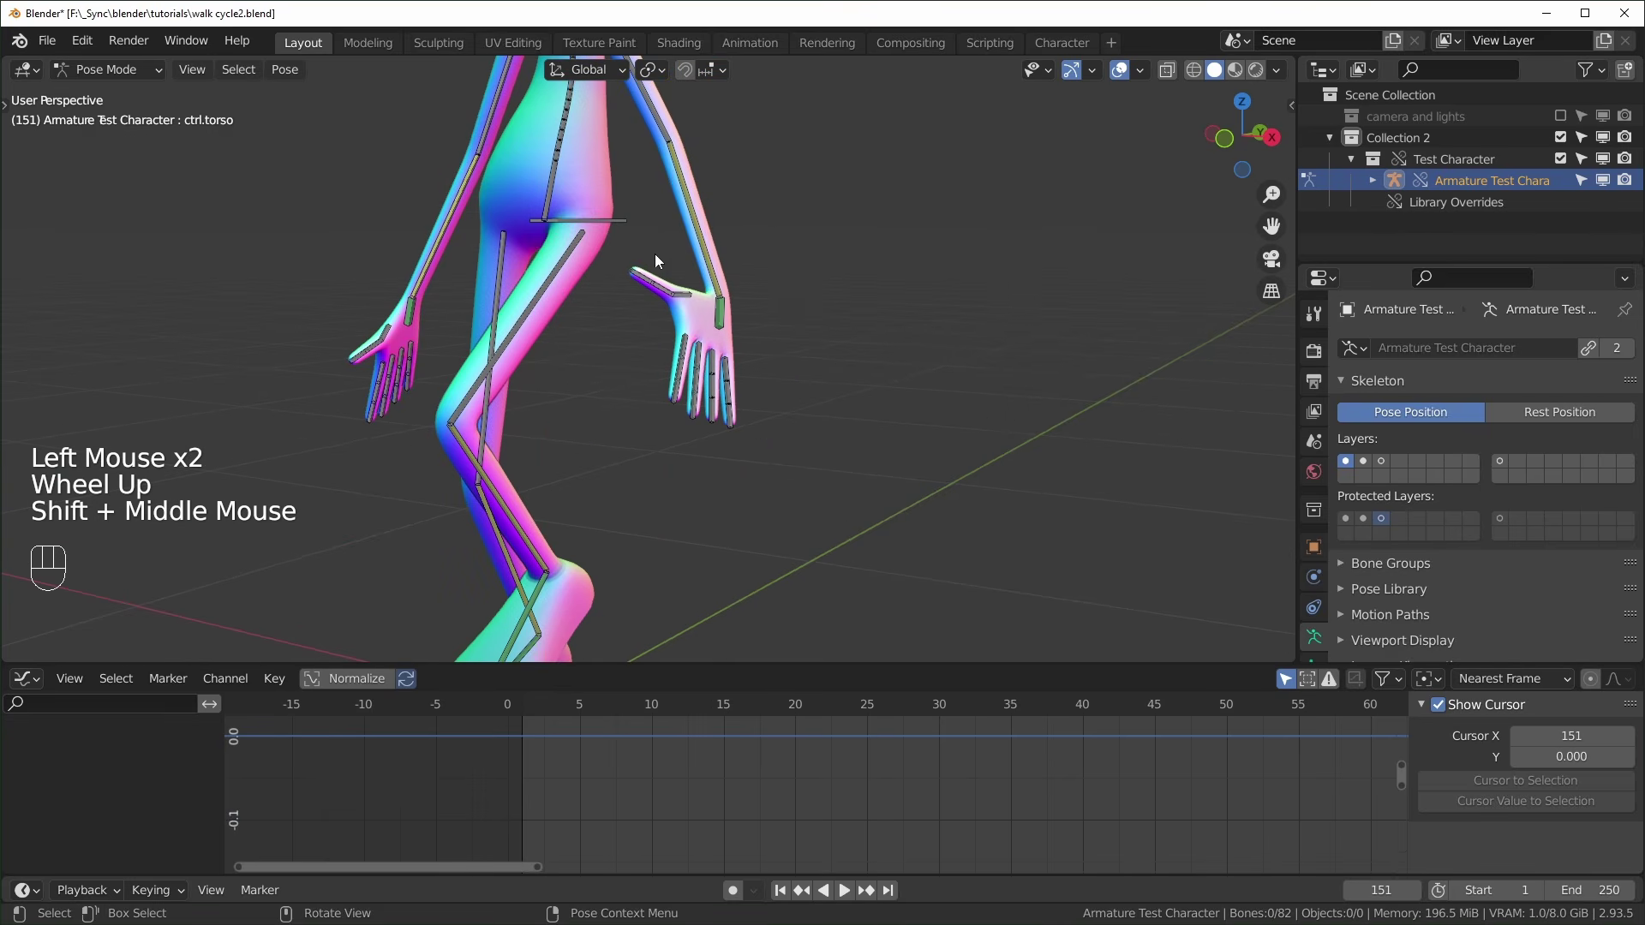
drag(655, 255, 703, 338)
key(c)
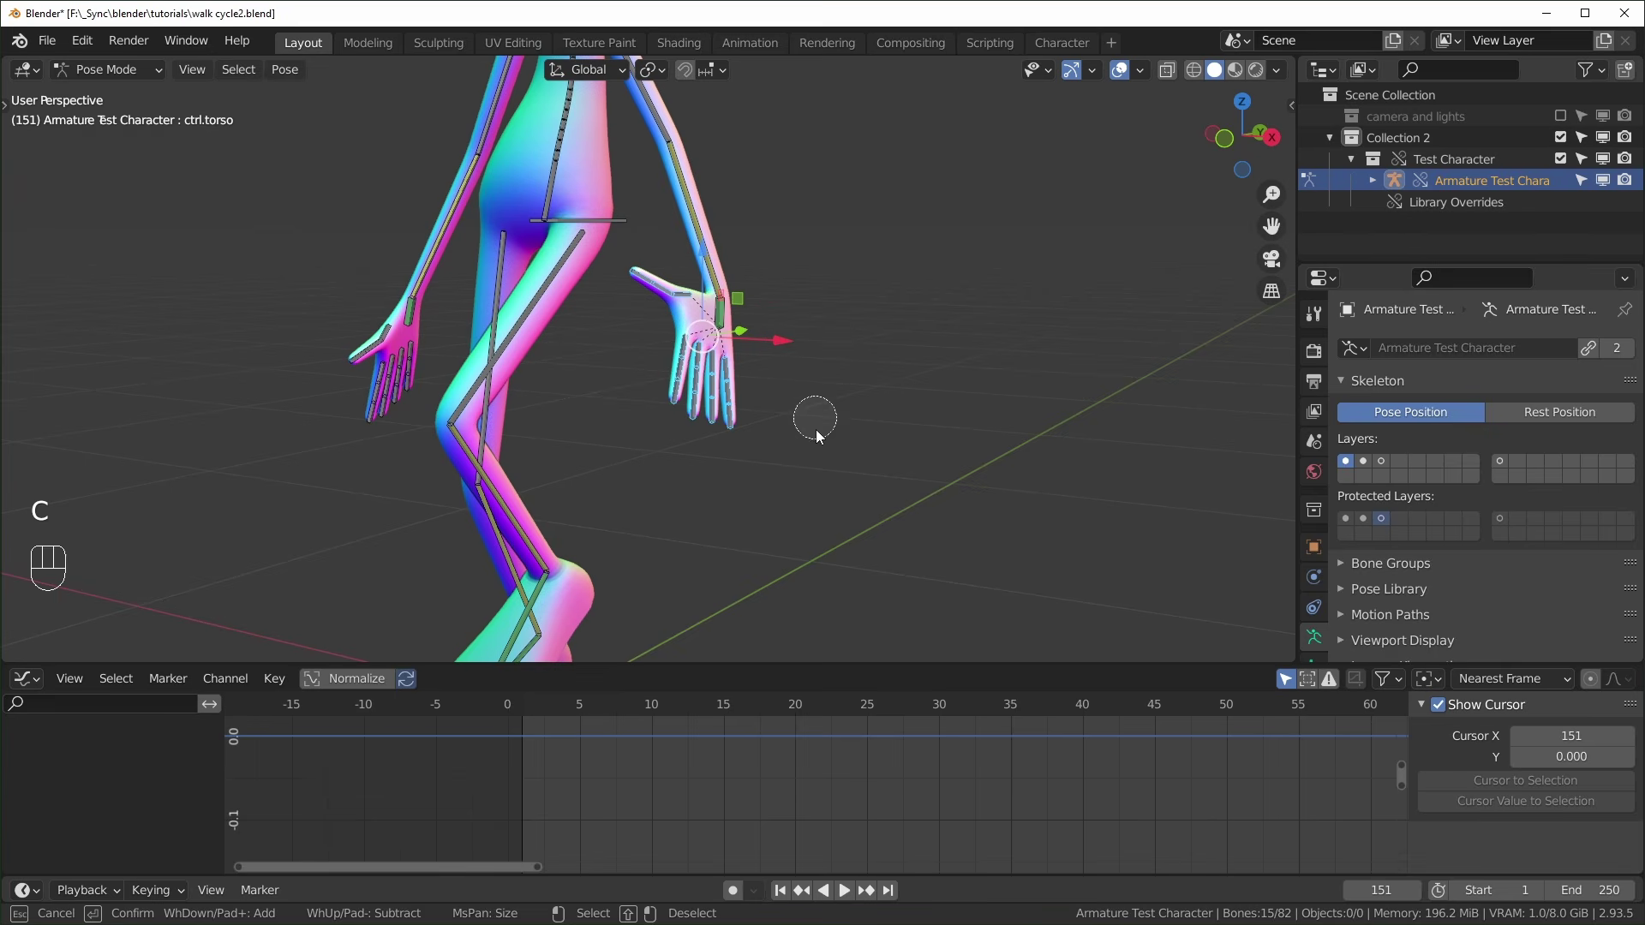
right_click(892, 433)
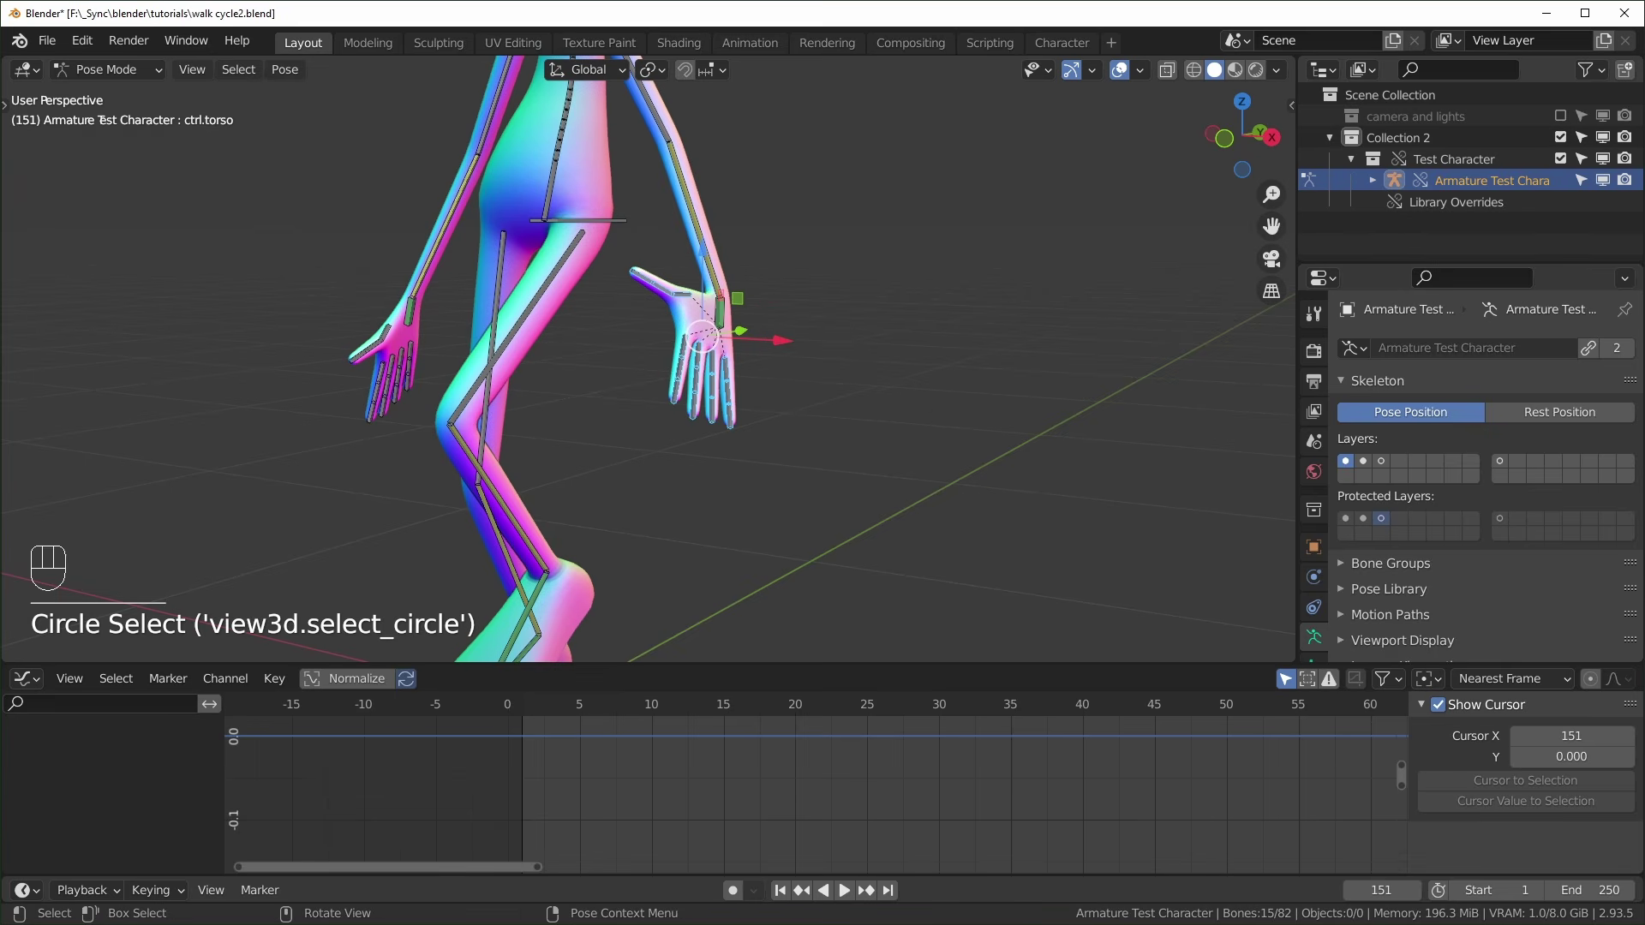
Try rotating the selected left-hand finger bones about local X around their shared pivot
key(r)
key(x)
key(x)
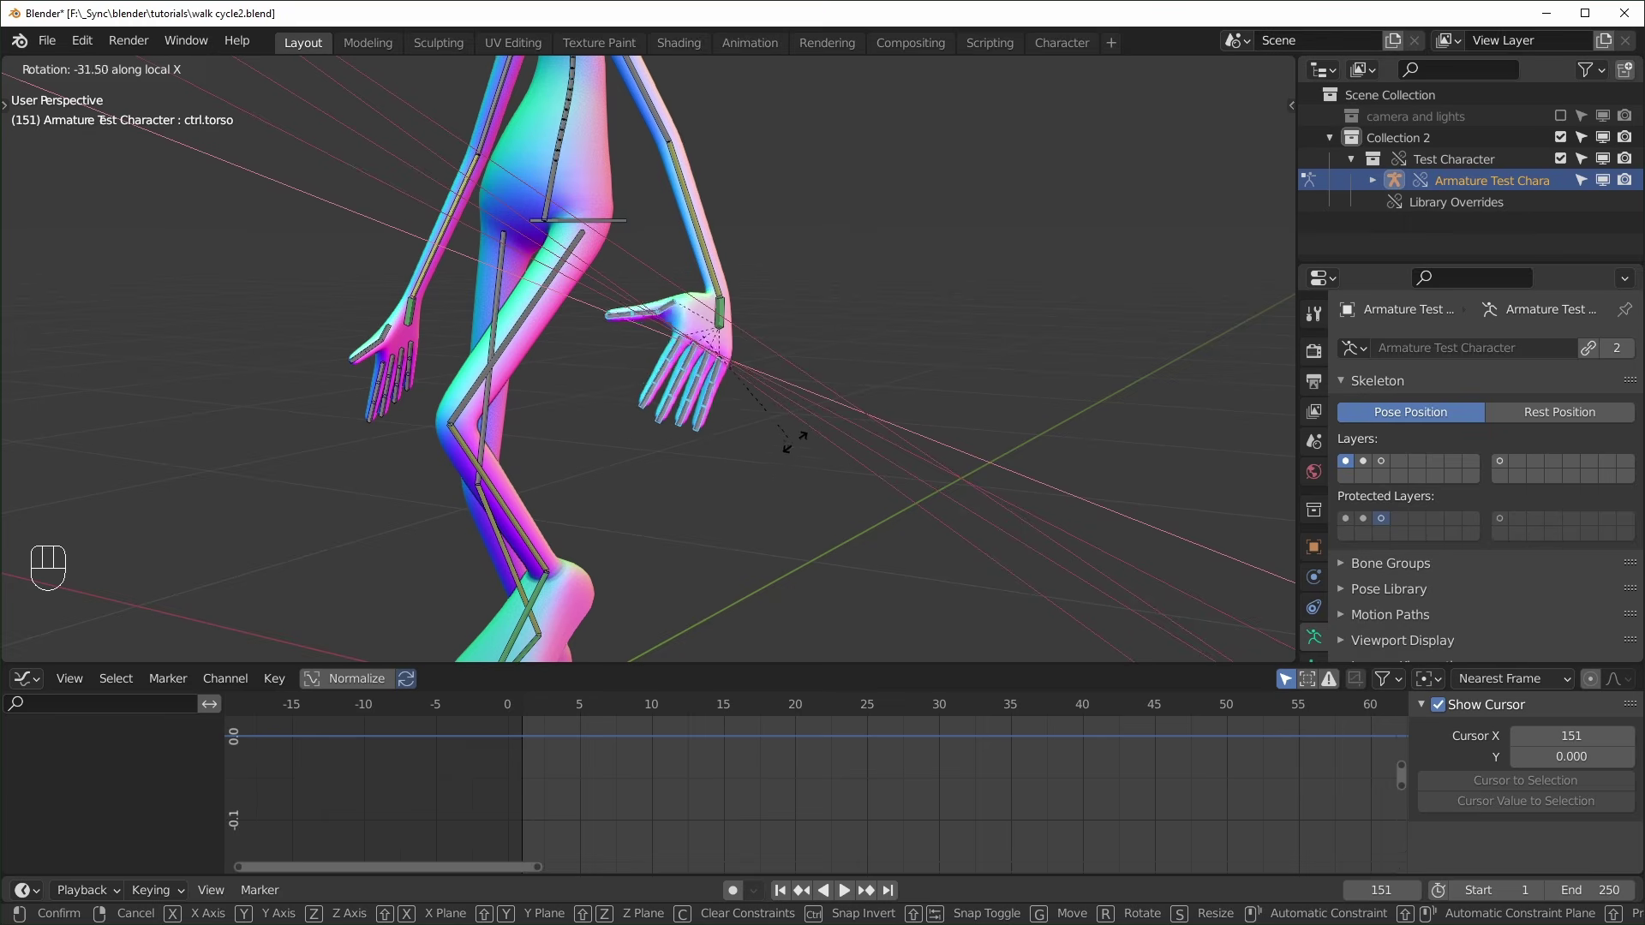
right_click(815, 403)
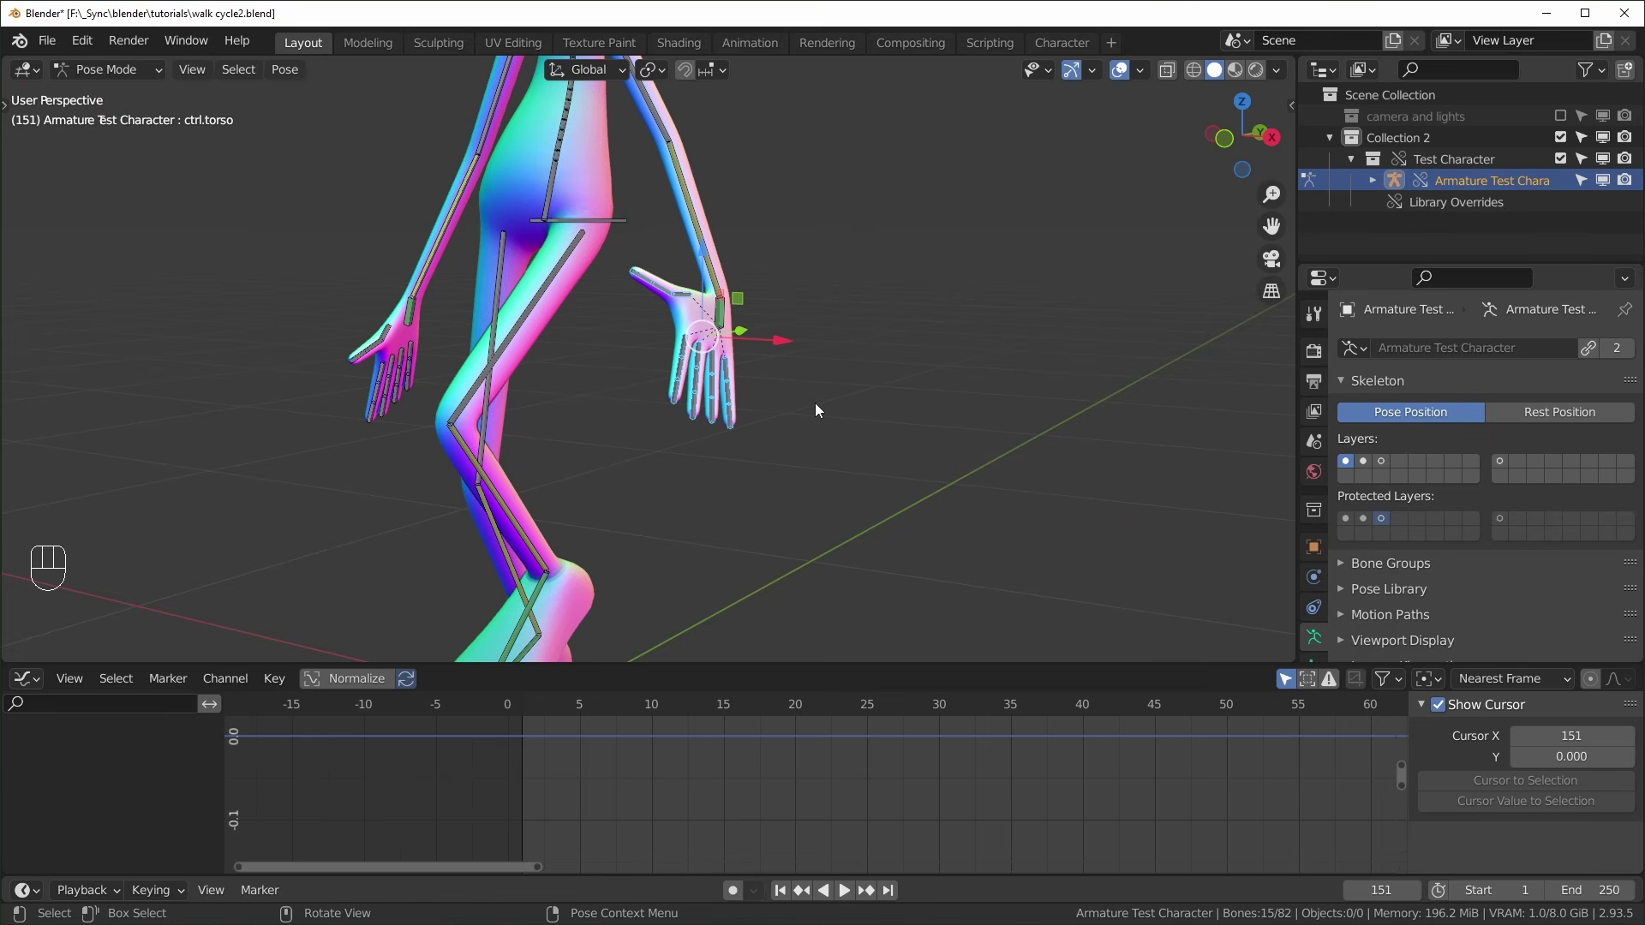
Set the pivot point to Individual Origins and curl the left hand's fingers by rotating them about local X
key(period)
click(803, 533)
key(r)
key(x)
key(x)
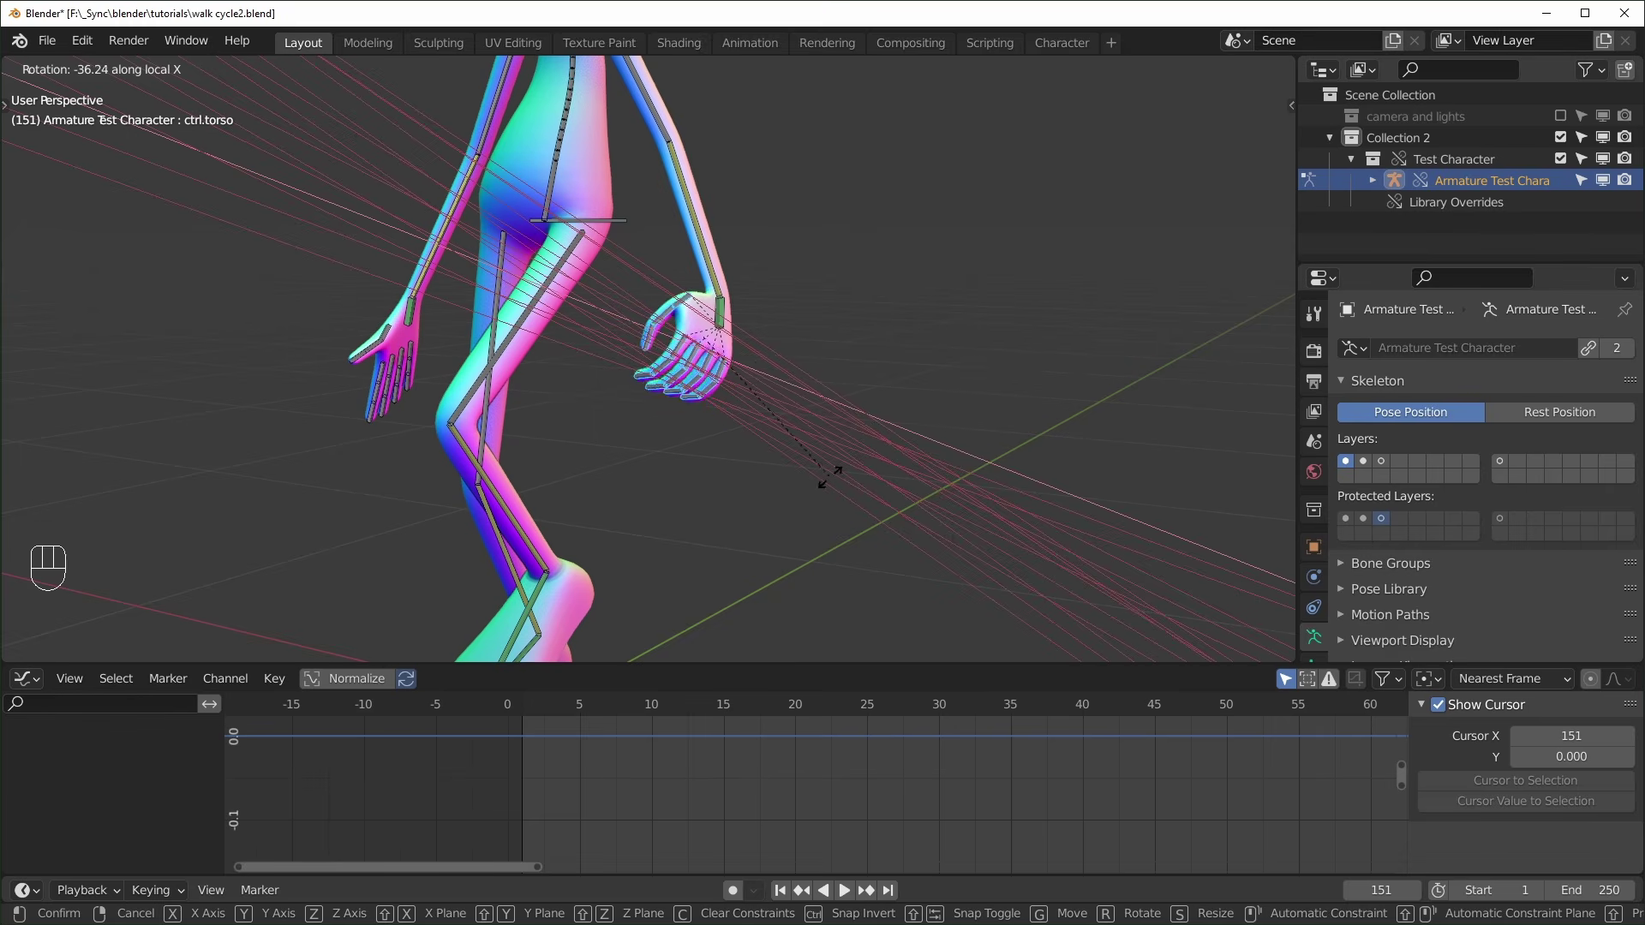
click(868, 439)
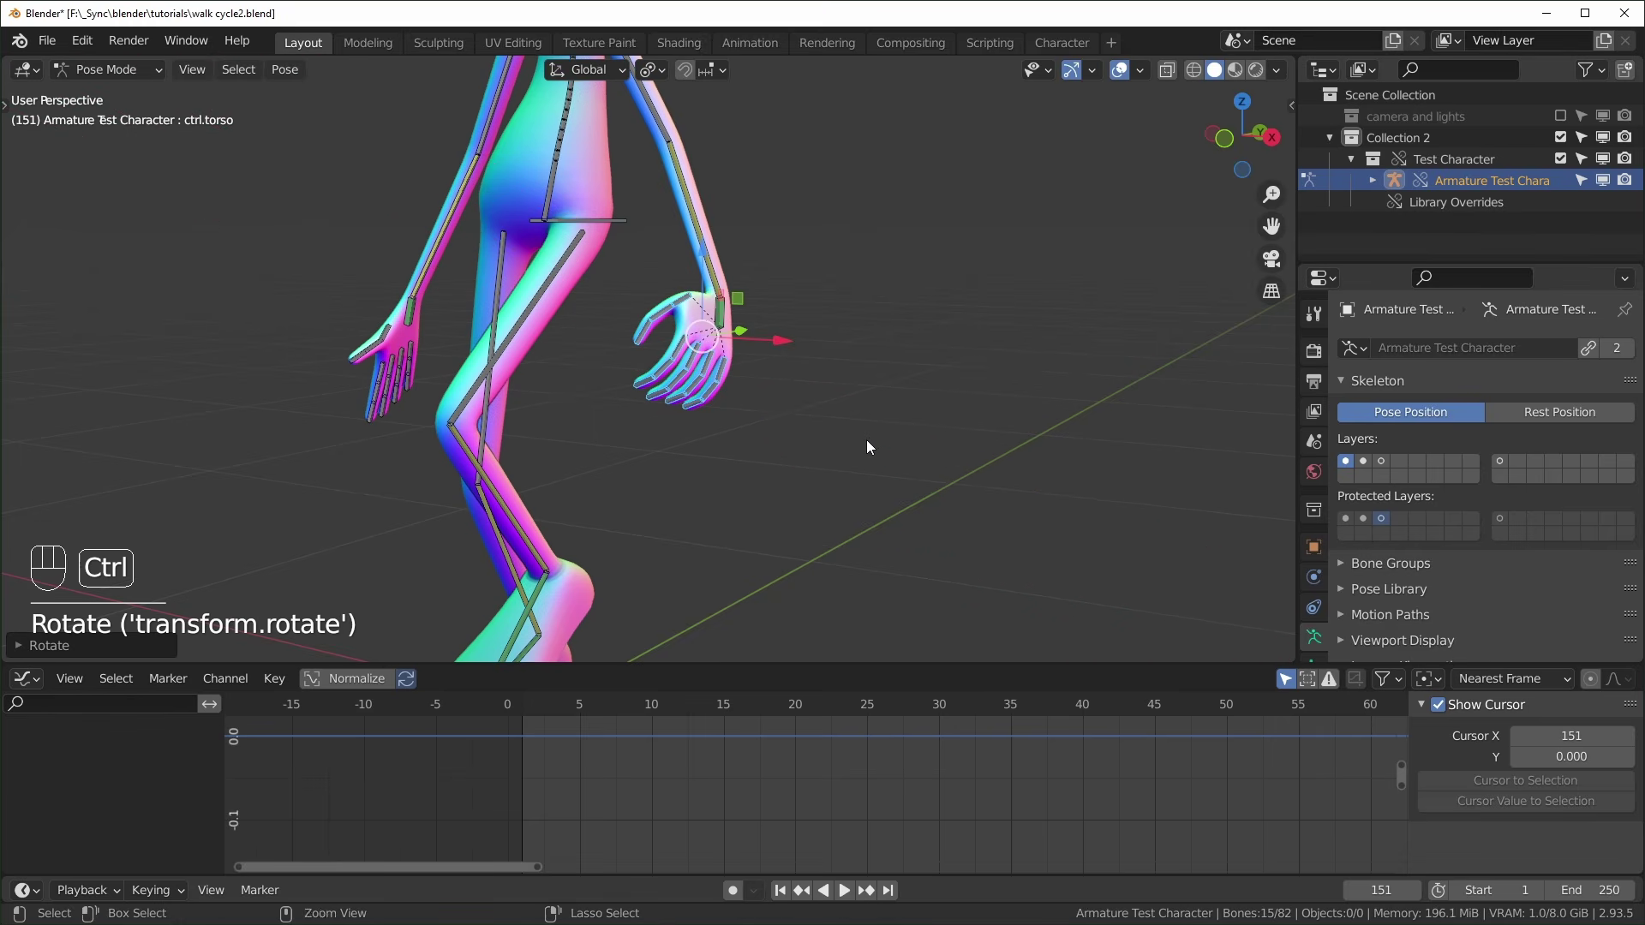
Copy the left hand's curled finger pose, paste it mirrored onto the right hand, and scrub the walk back to frame 1
key(ctrl+c)
key(ctrl+shift+v)
drag(543, 720, 1001, 751)
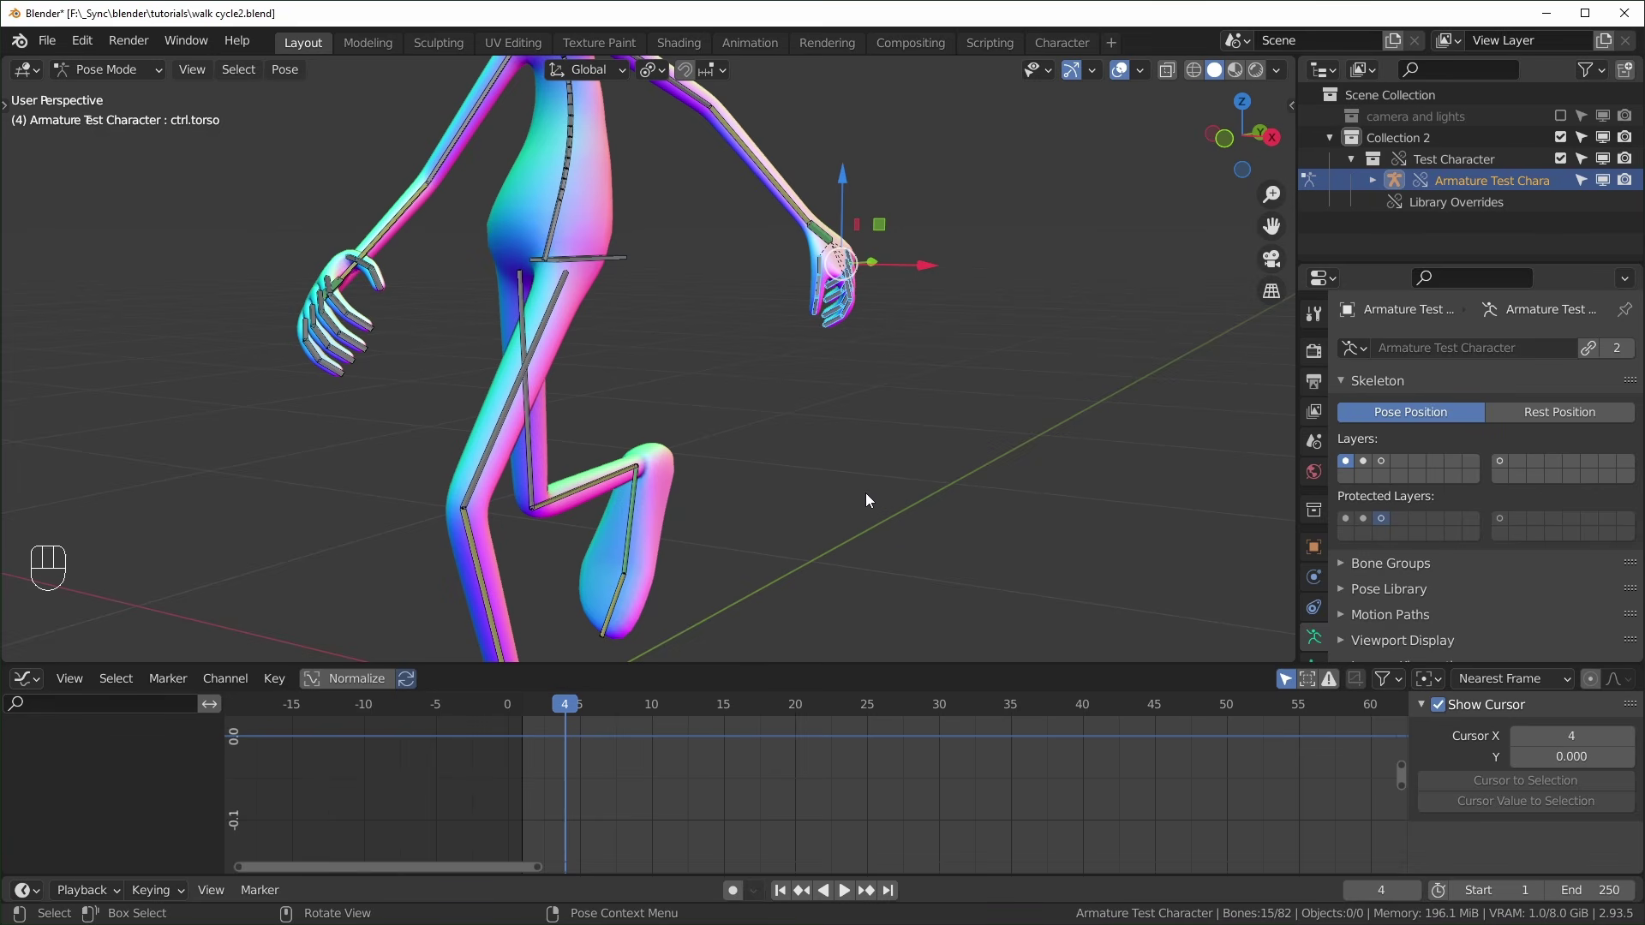
click(523, 706)
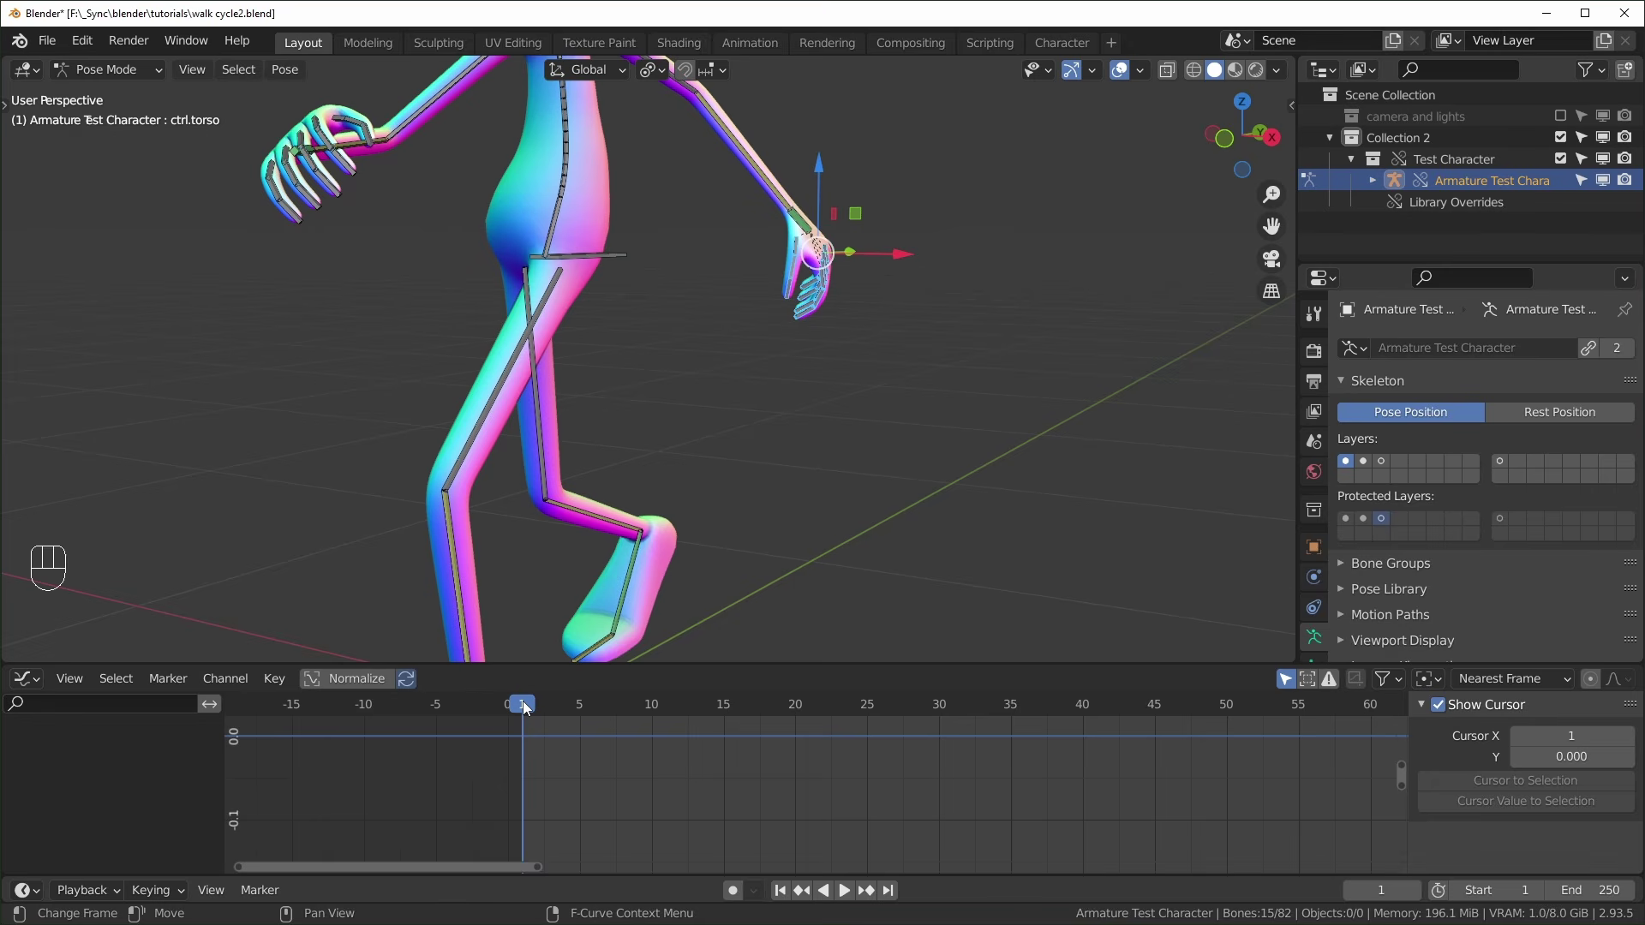